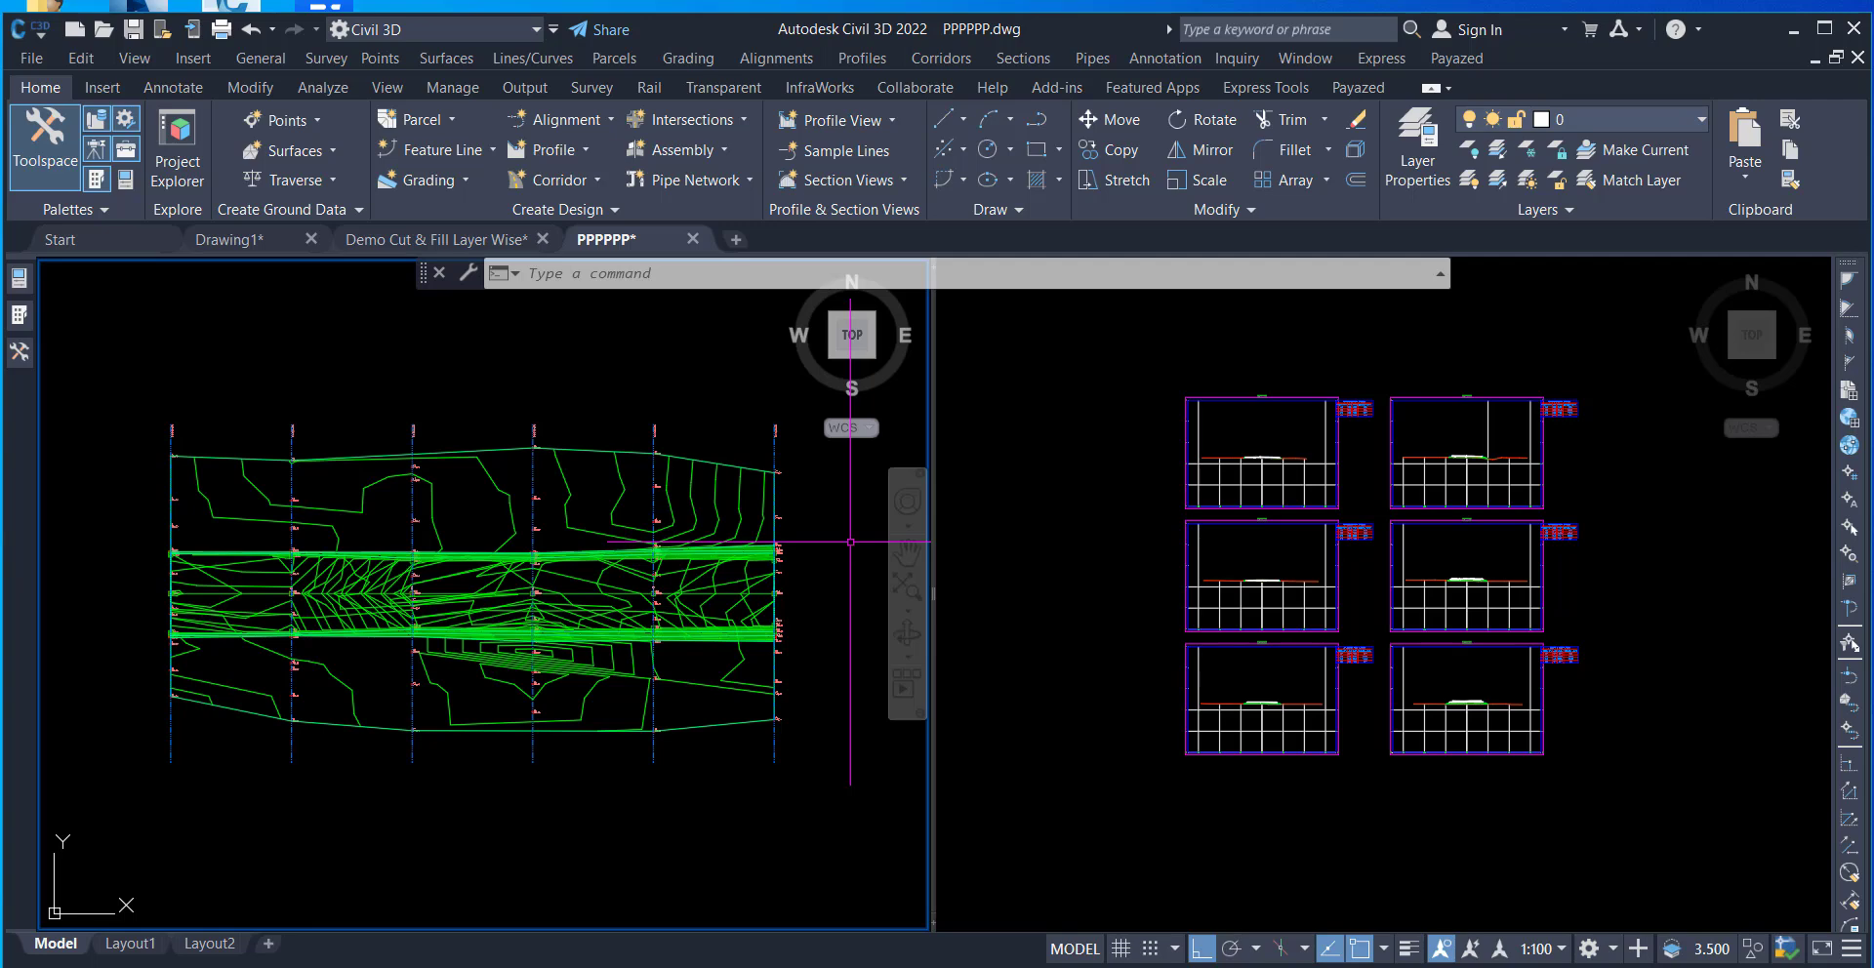
- Examine the section views and the material volume tables at stations 0+025.00 and 0+050.00
click(1367, 477)
scroll(1308, 449, up, 6)
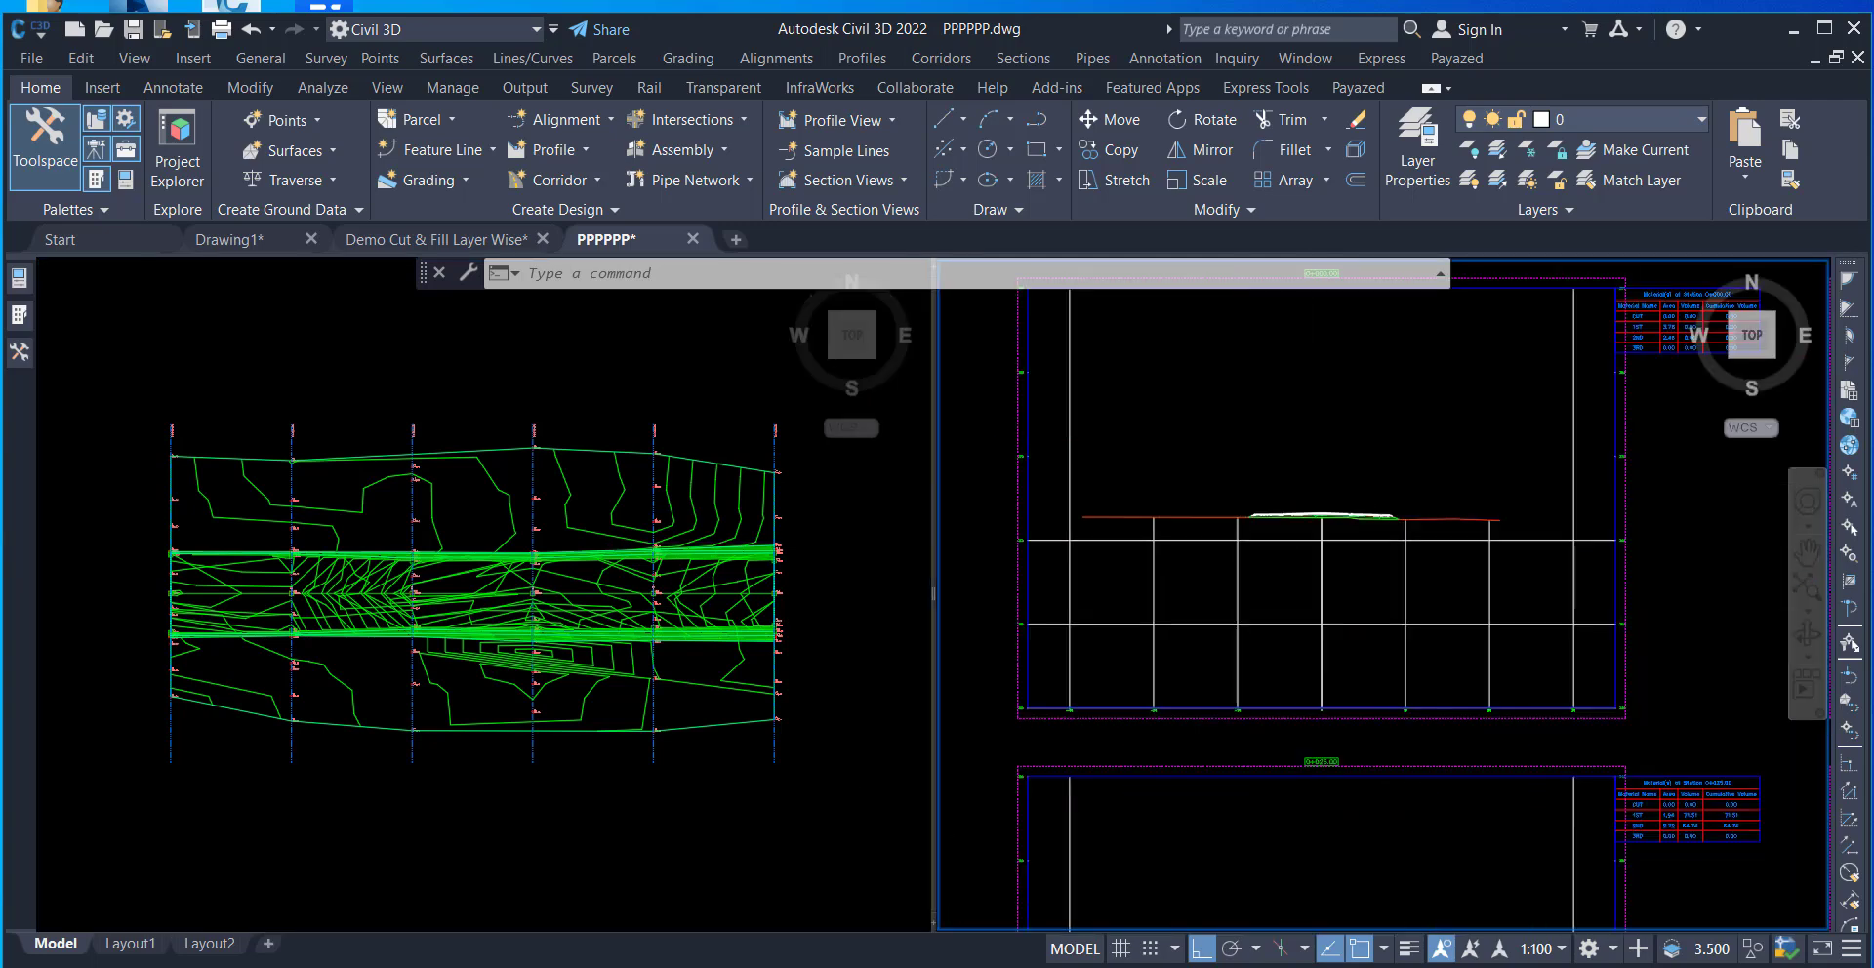
scroll(1307, 449, down, 3)
scroll(1681, 505, up, 3)
scroll(1452, 589, down, 3)
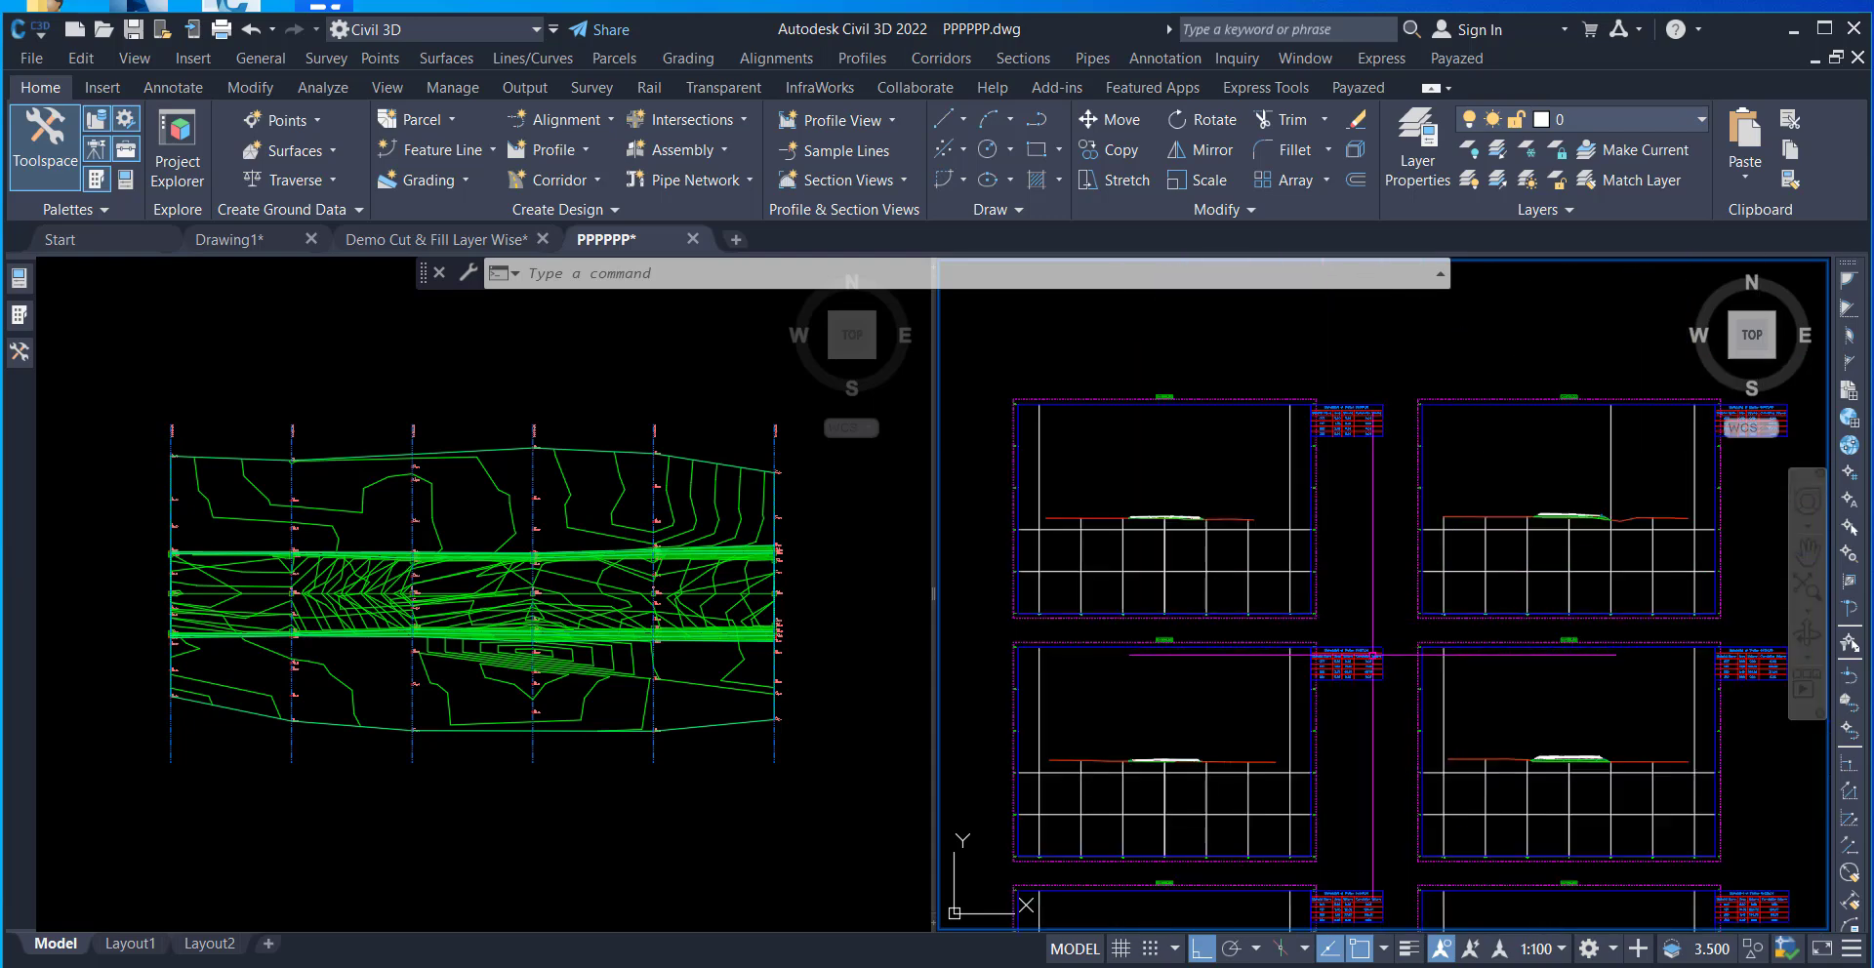
scroll(1344, 448, up, 8)
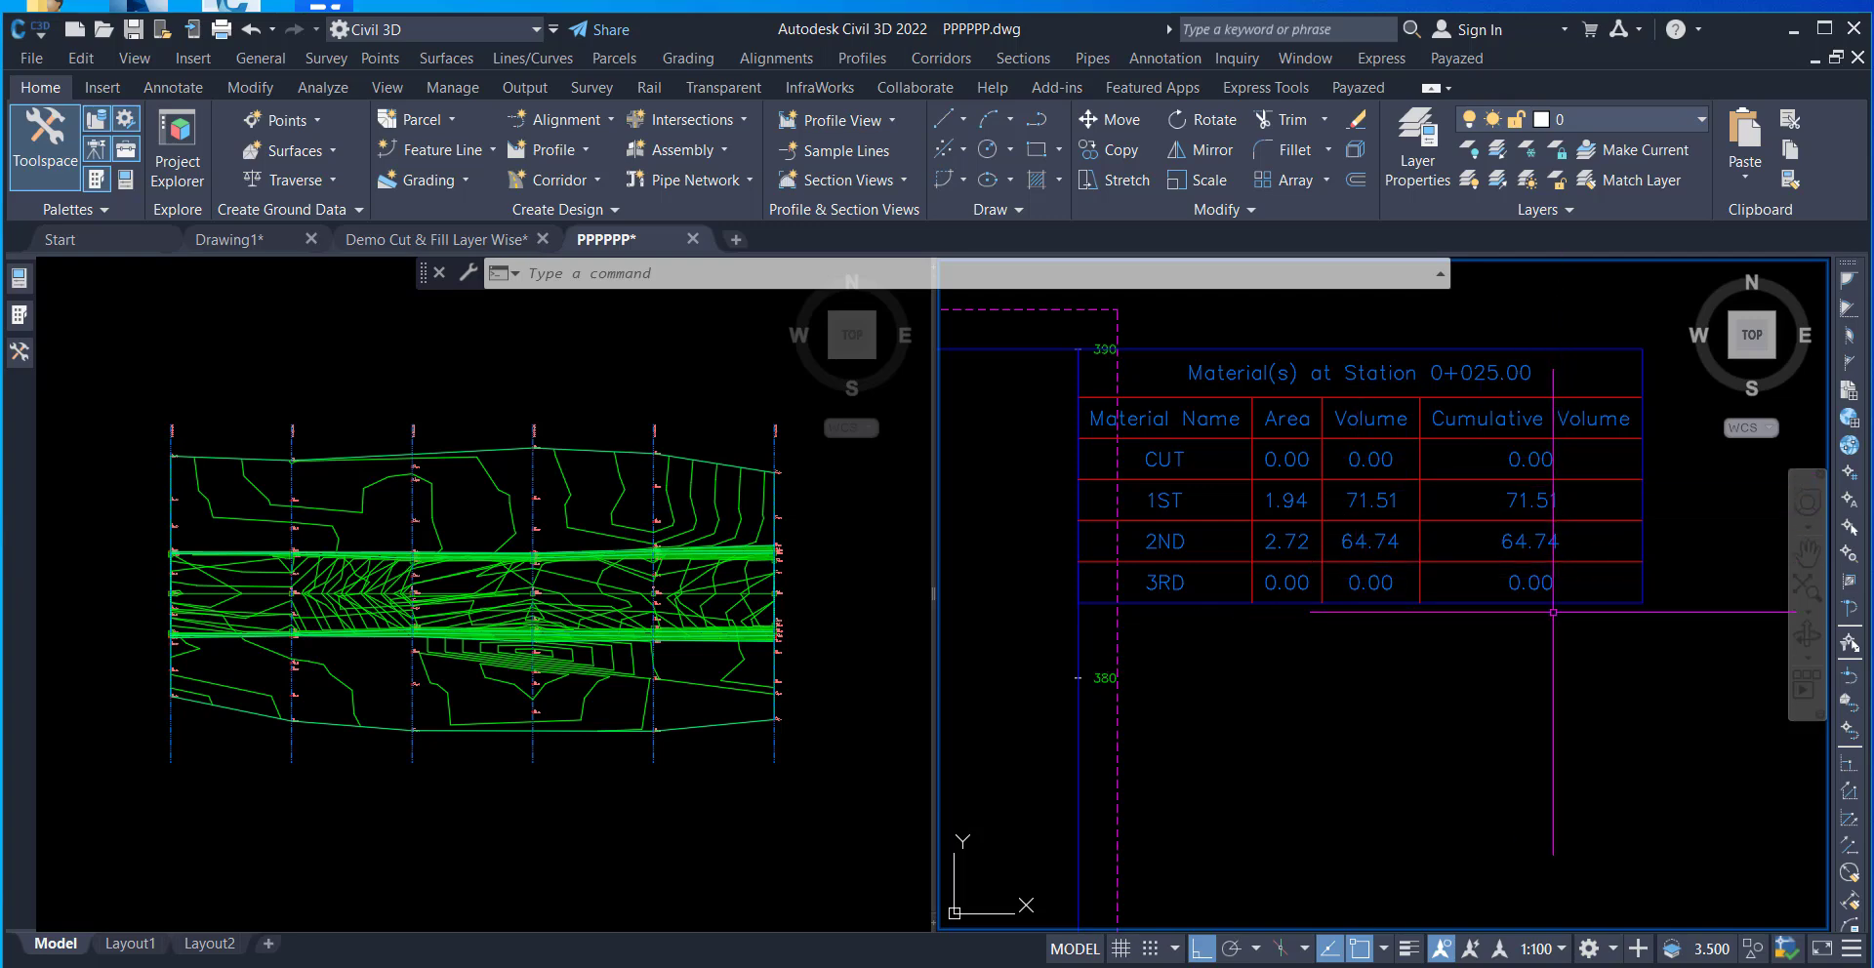
scroll(1466, 610, down, 8)
scroll(1465, 610, up, 8)
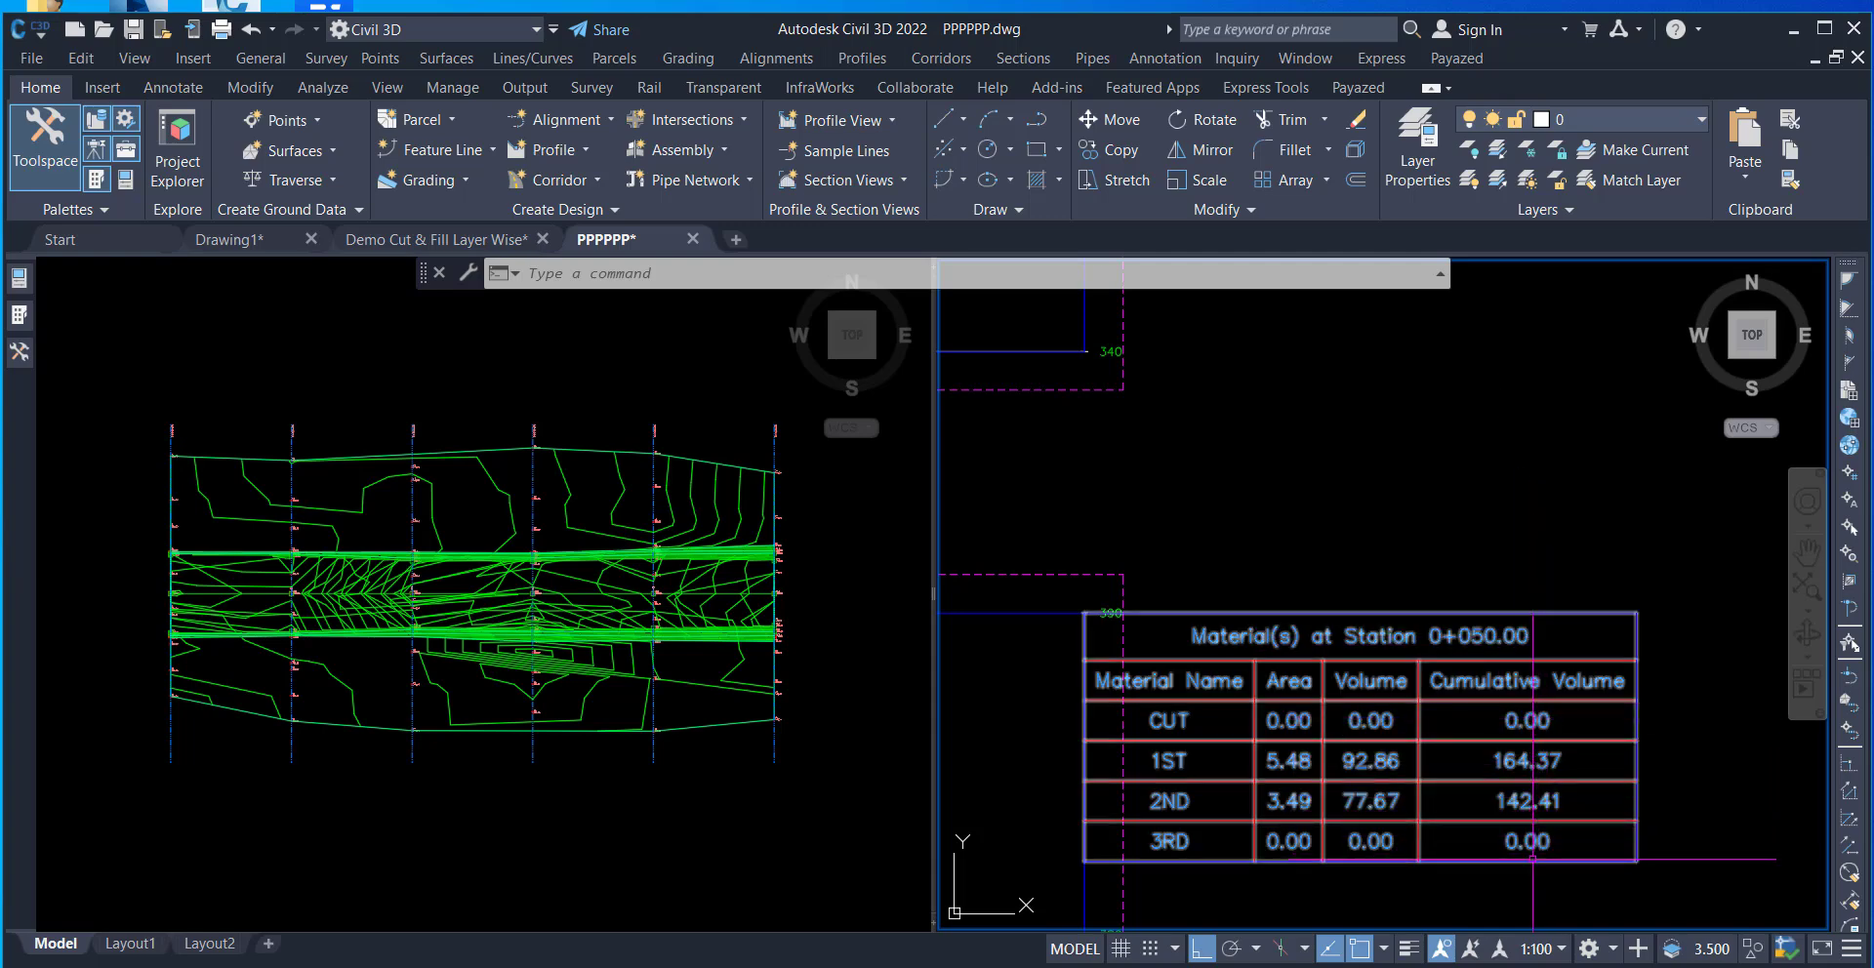
scroll(1532, 859, down, 8)
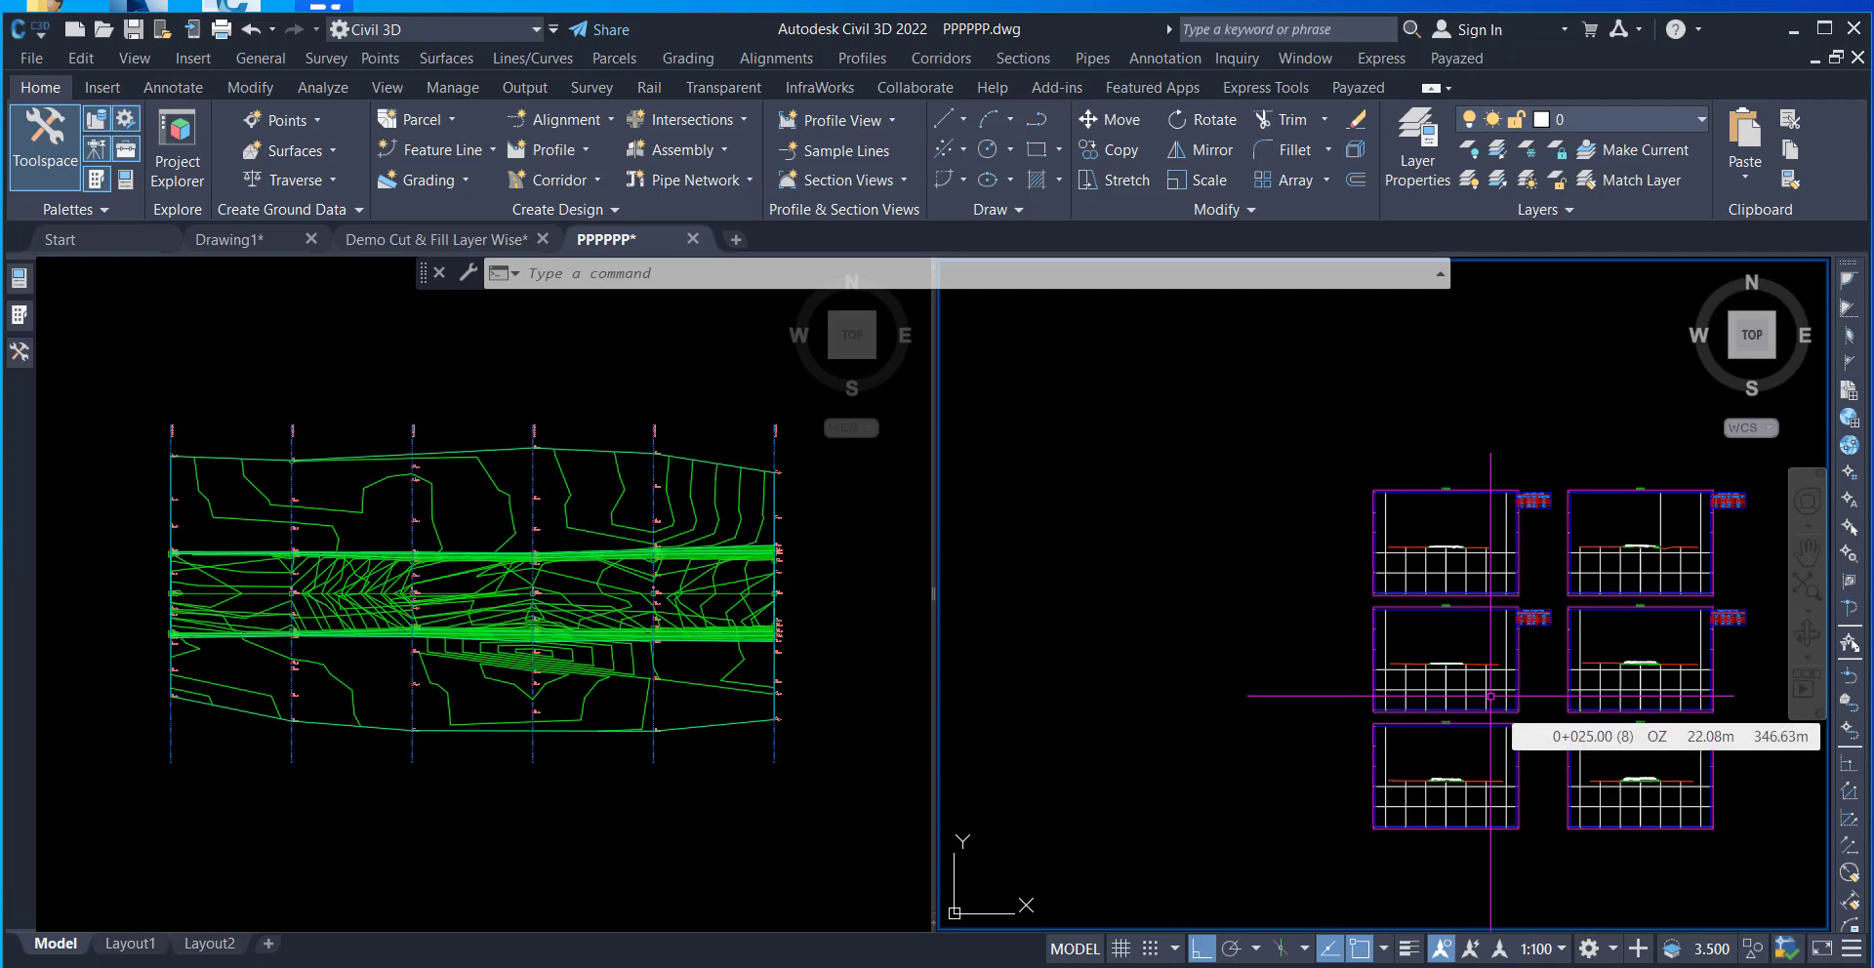
- Inspect the road layers up close in the cross section at station 0+025.00
scroll(1435, 674, up, 8)
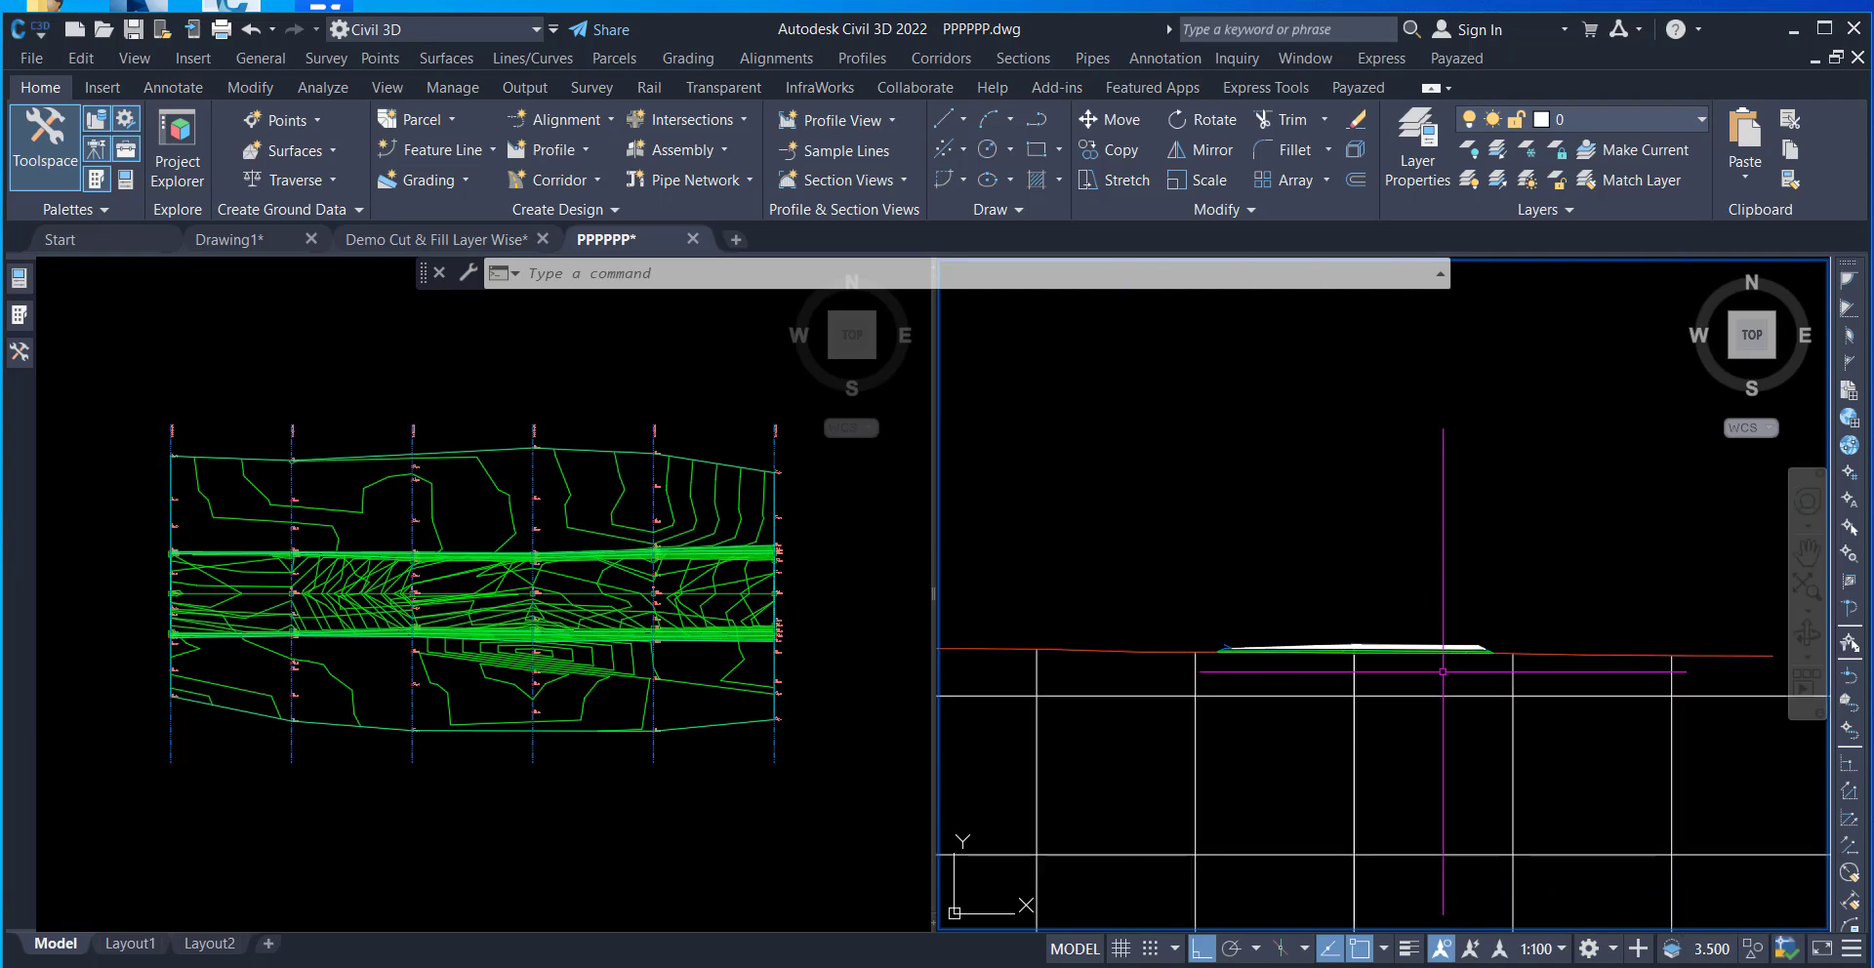
scroll(1347, 585, up, 3)
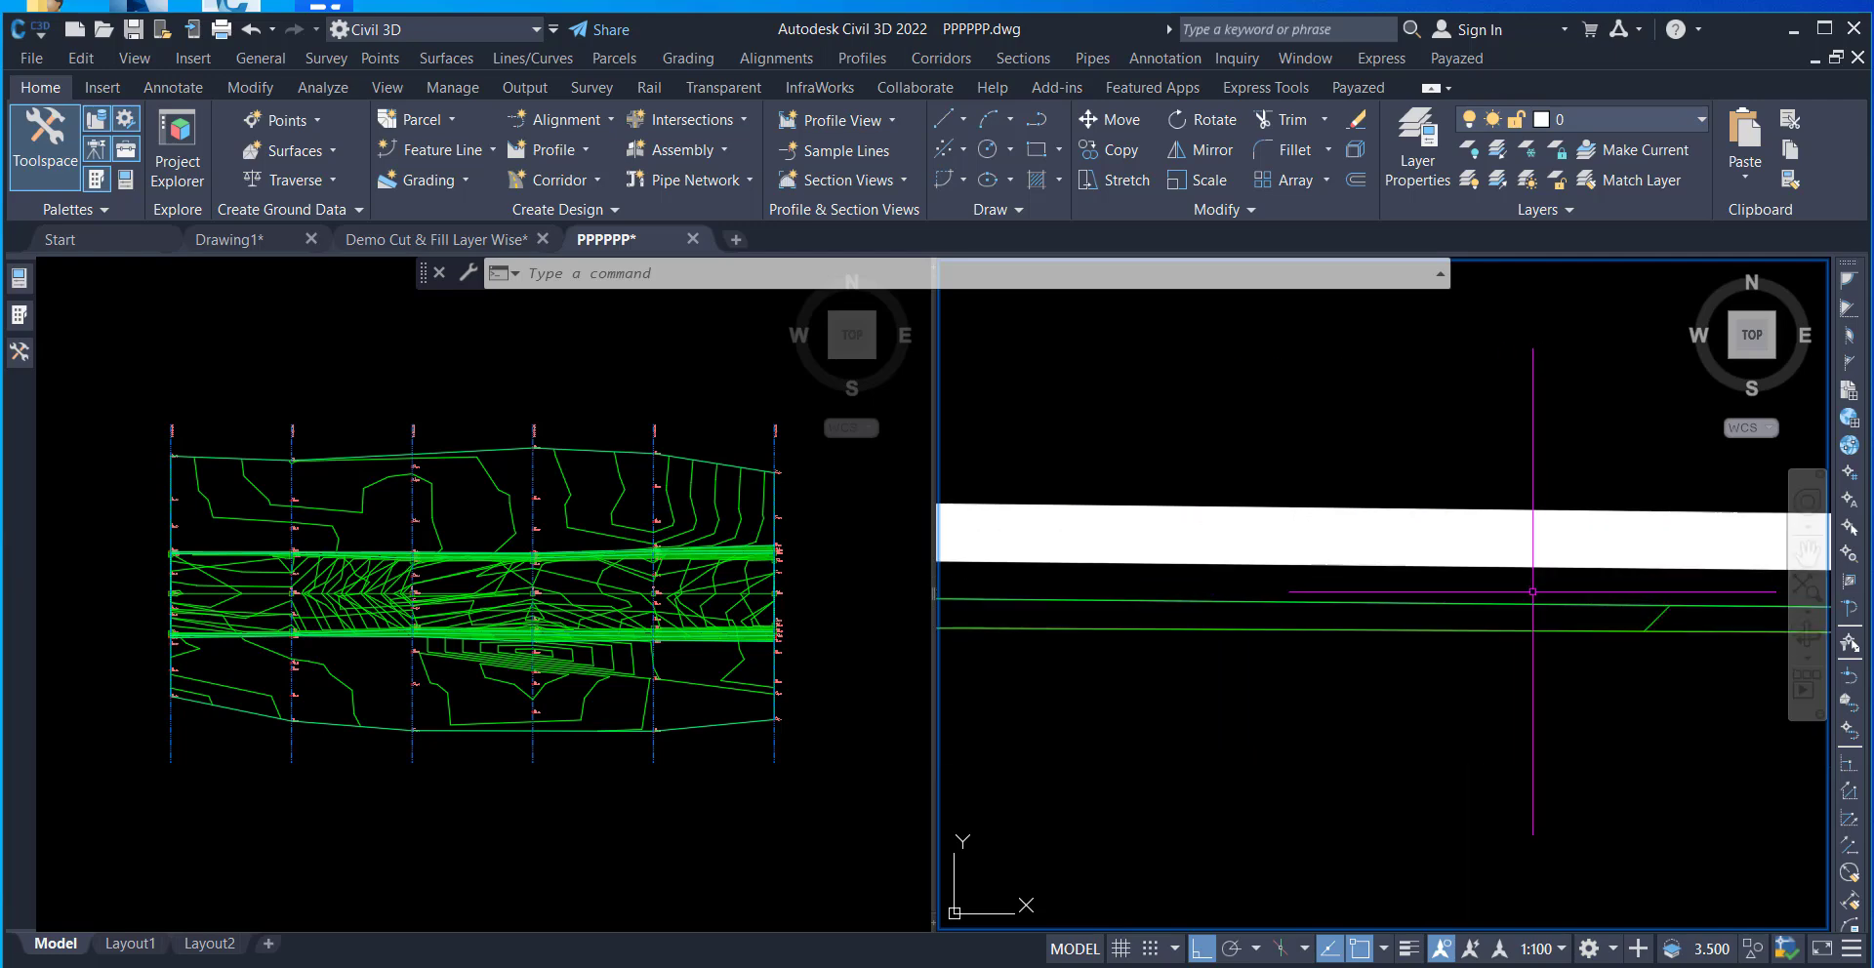
scroll(1290, 595, down, 4)
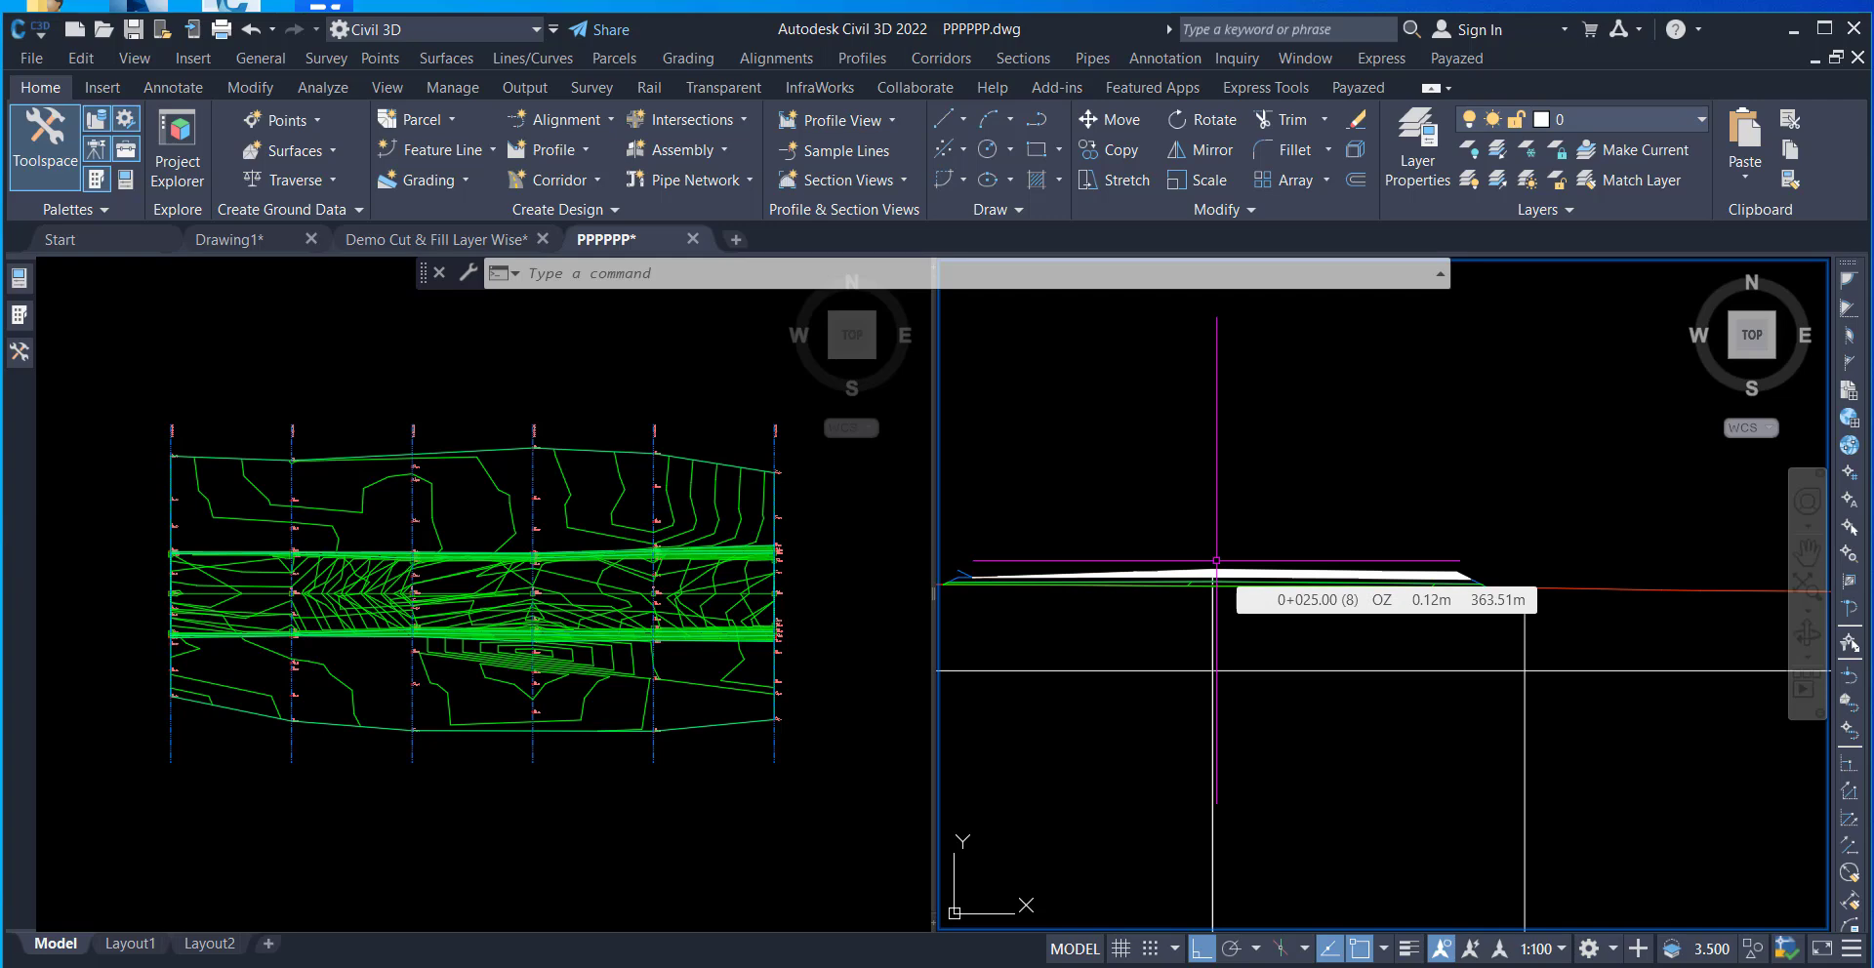
mouse_move(1232, 561)
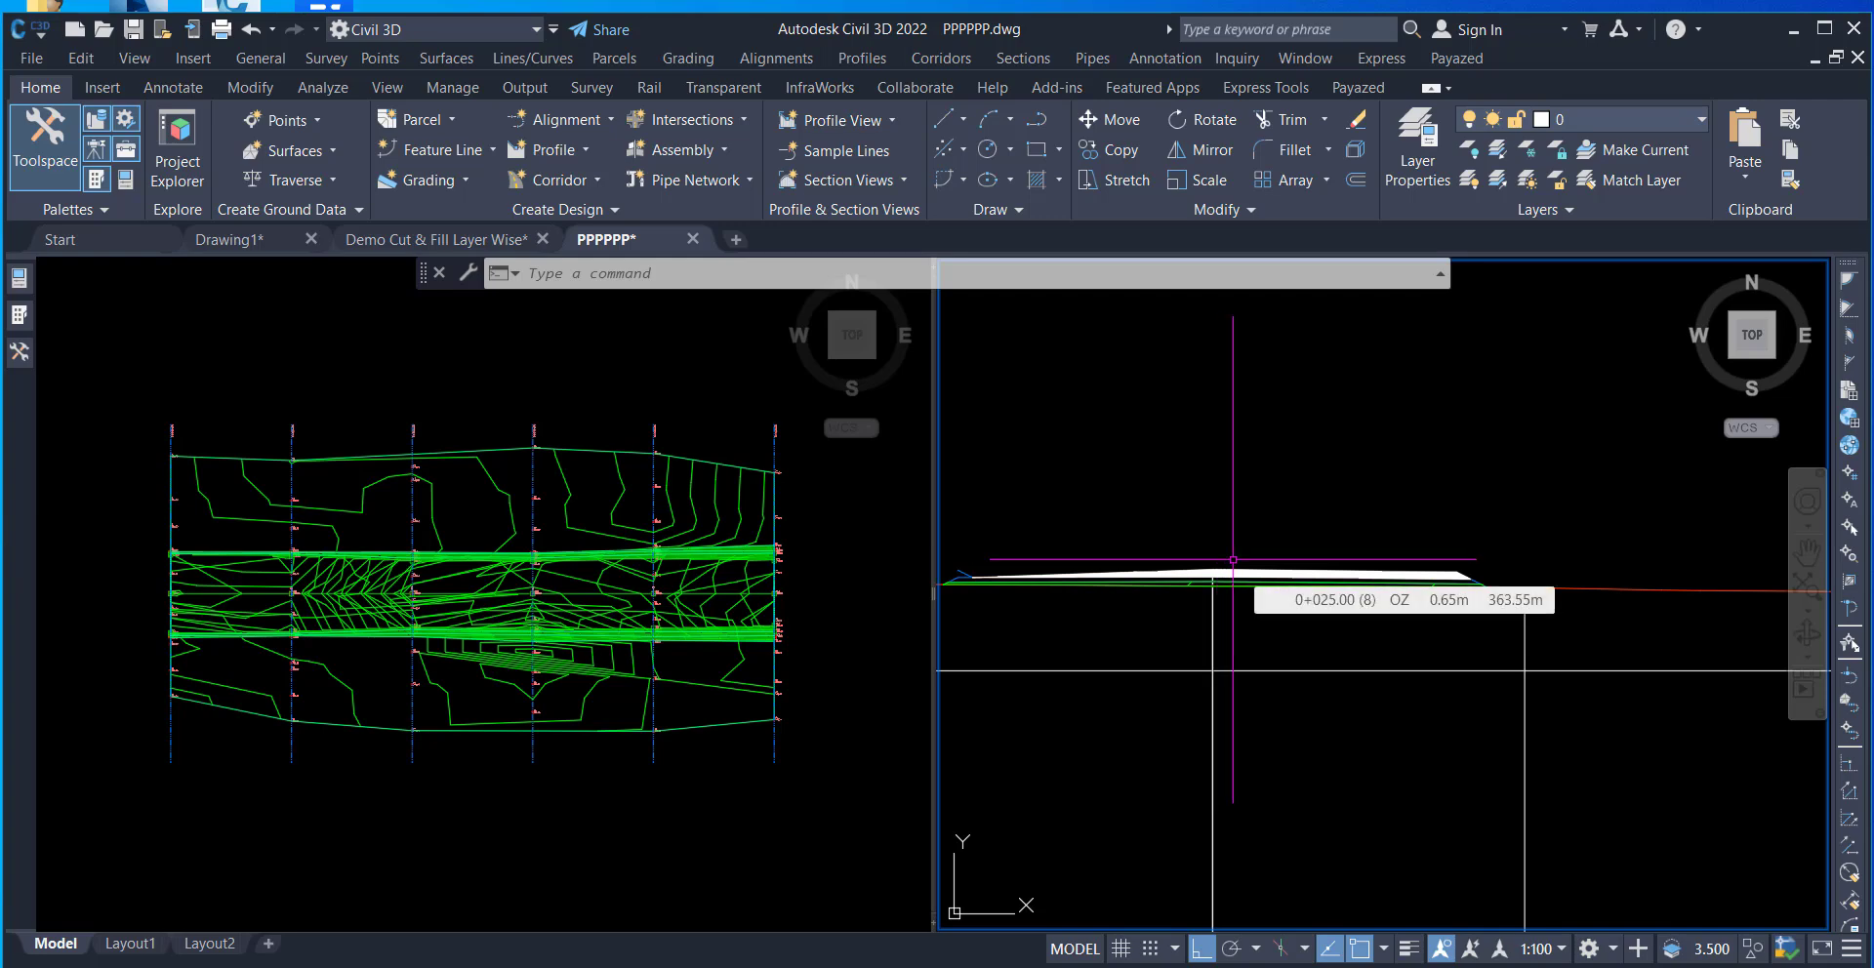
mouse_move(1435, 562)
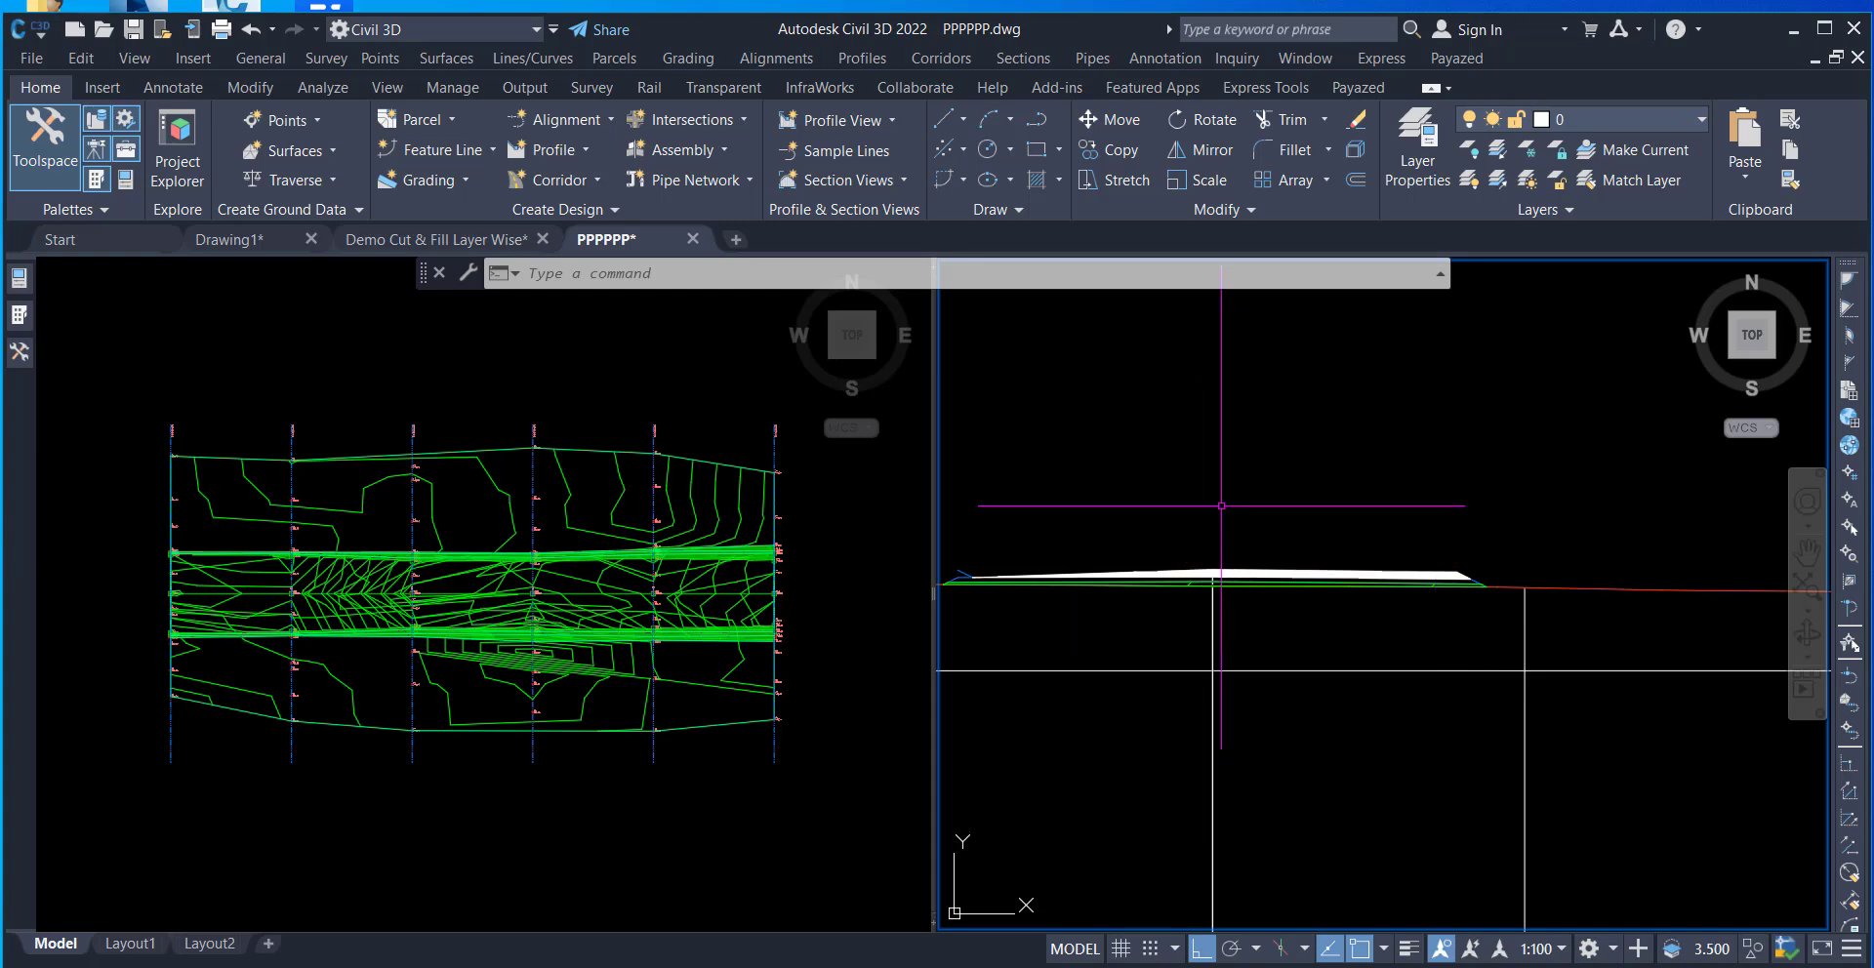
middle_drag(1221, 505, 1287, 513)
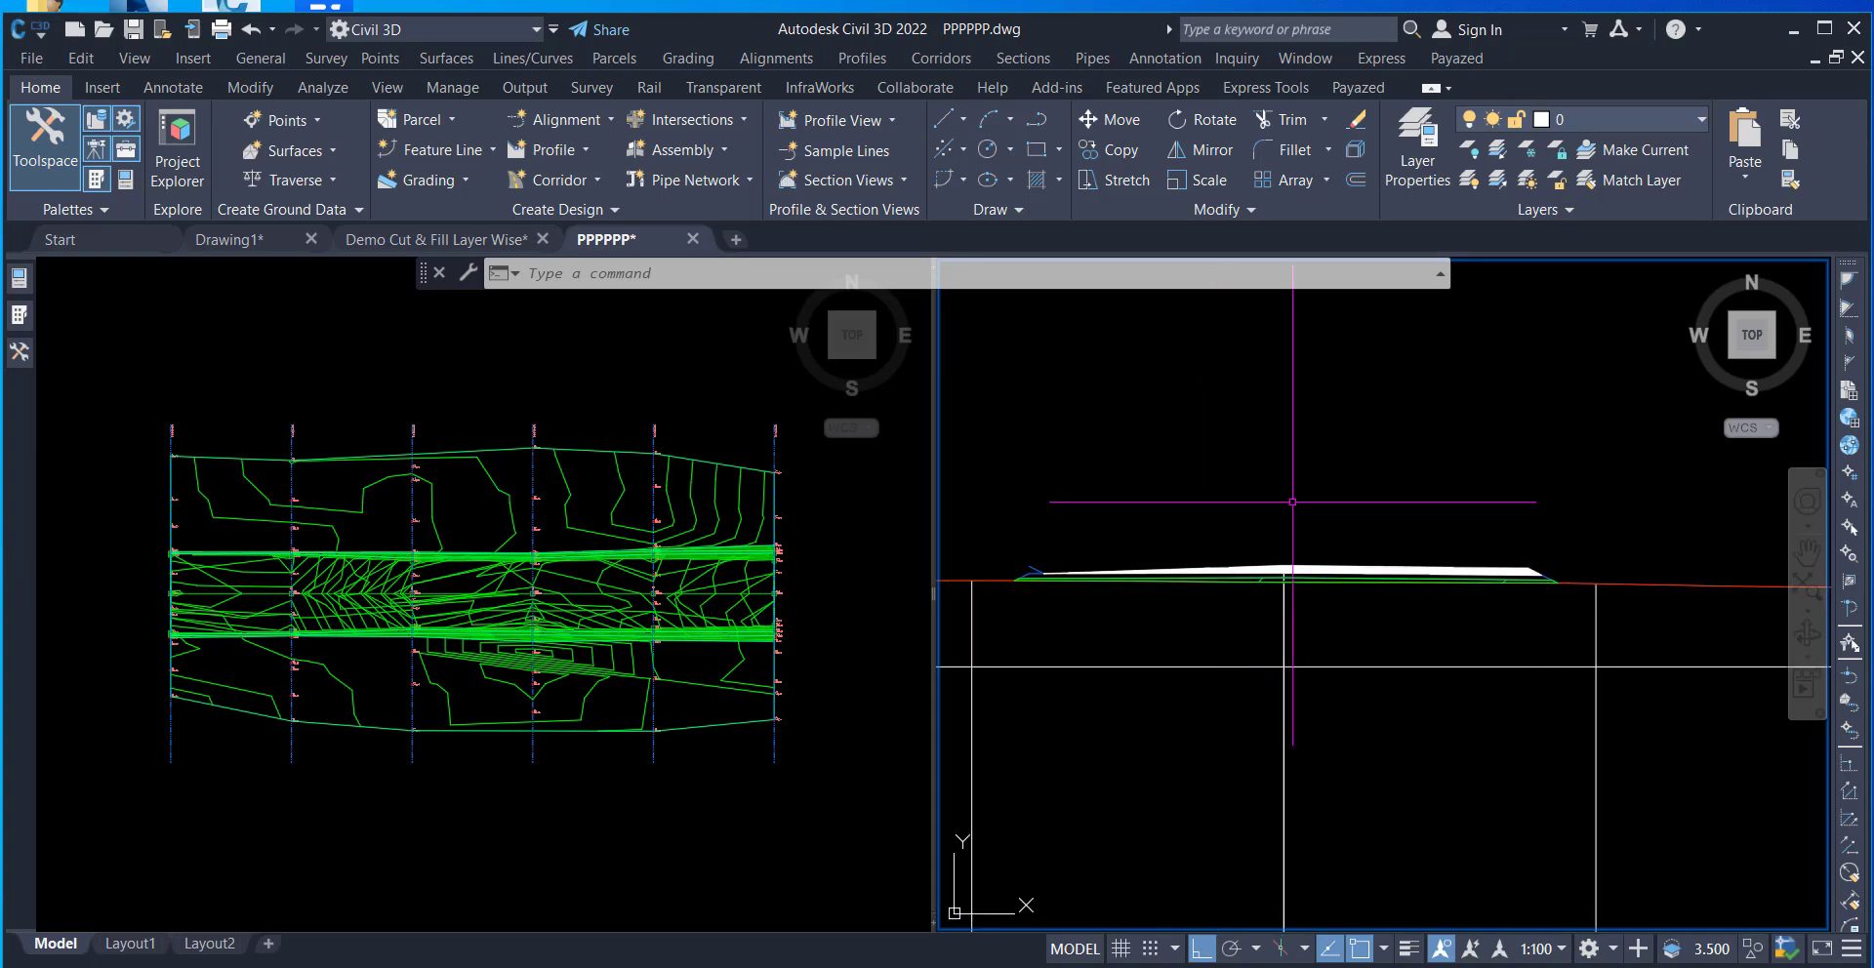
- Switch to the Demo Cut & Fill Layer Wise drawing and open the point creation tools
click(436, 239)
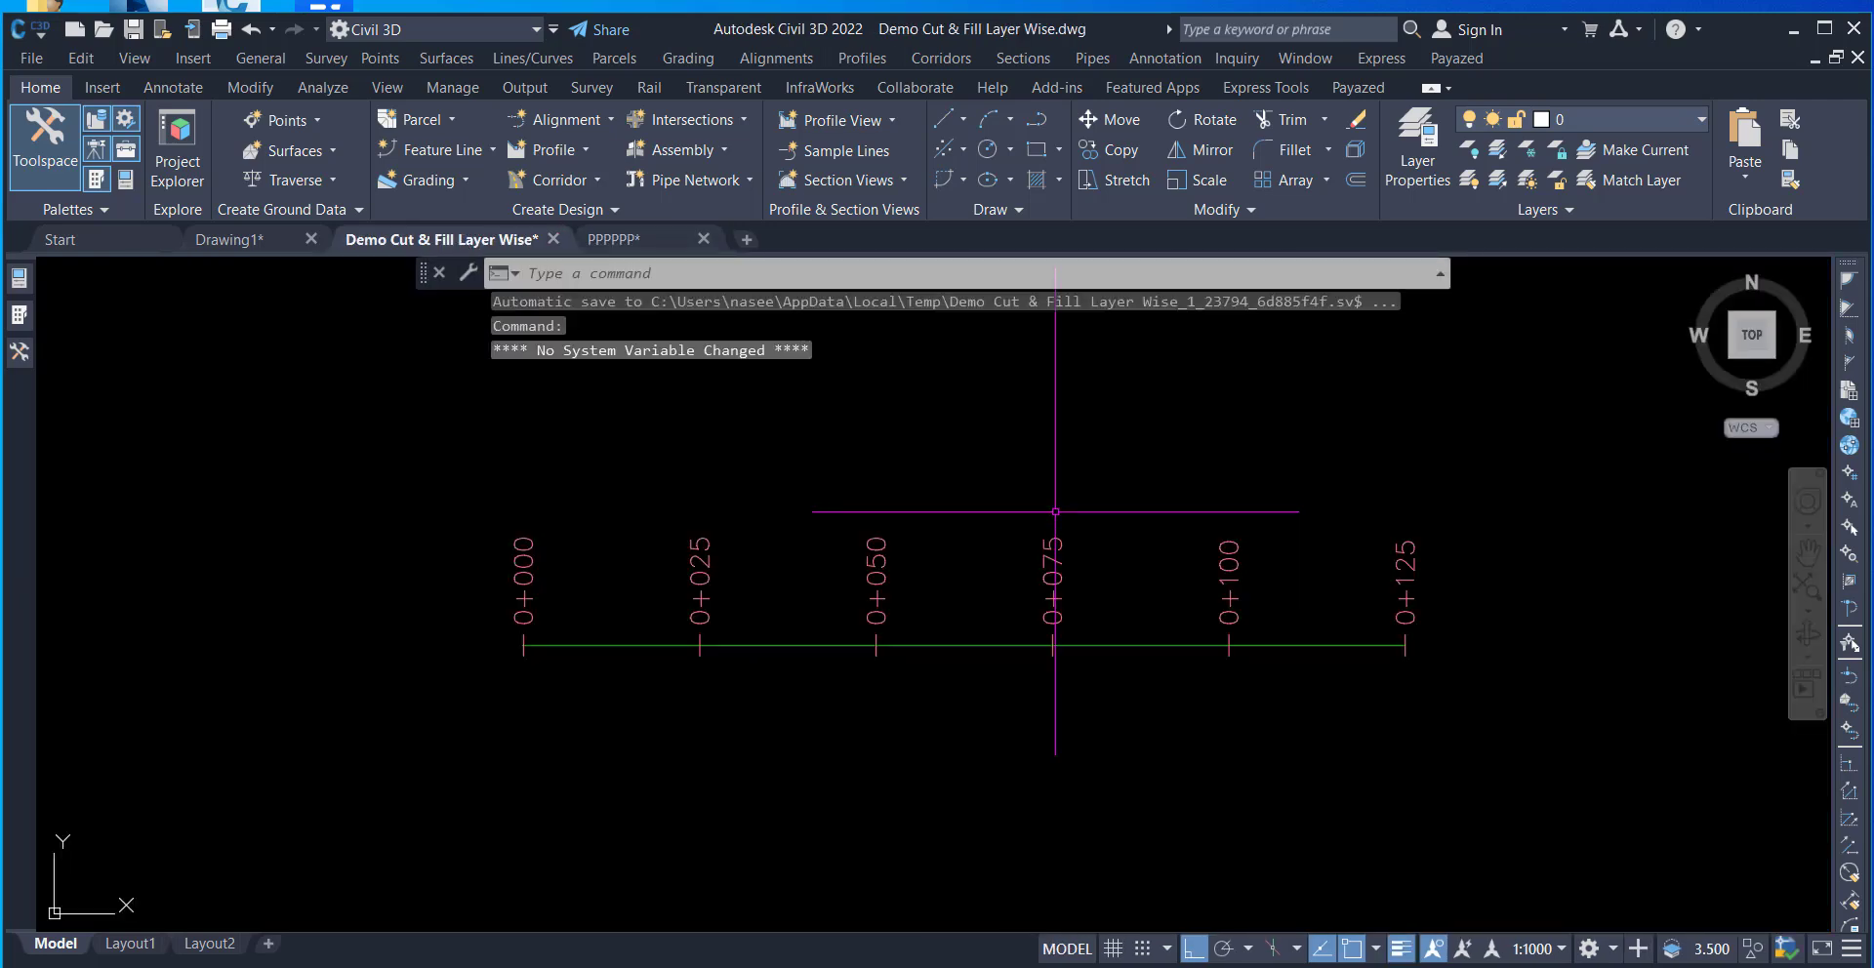
middle_drag(1033, 502, 1016, 547)
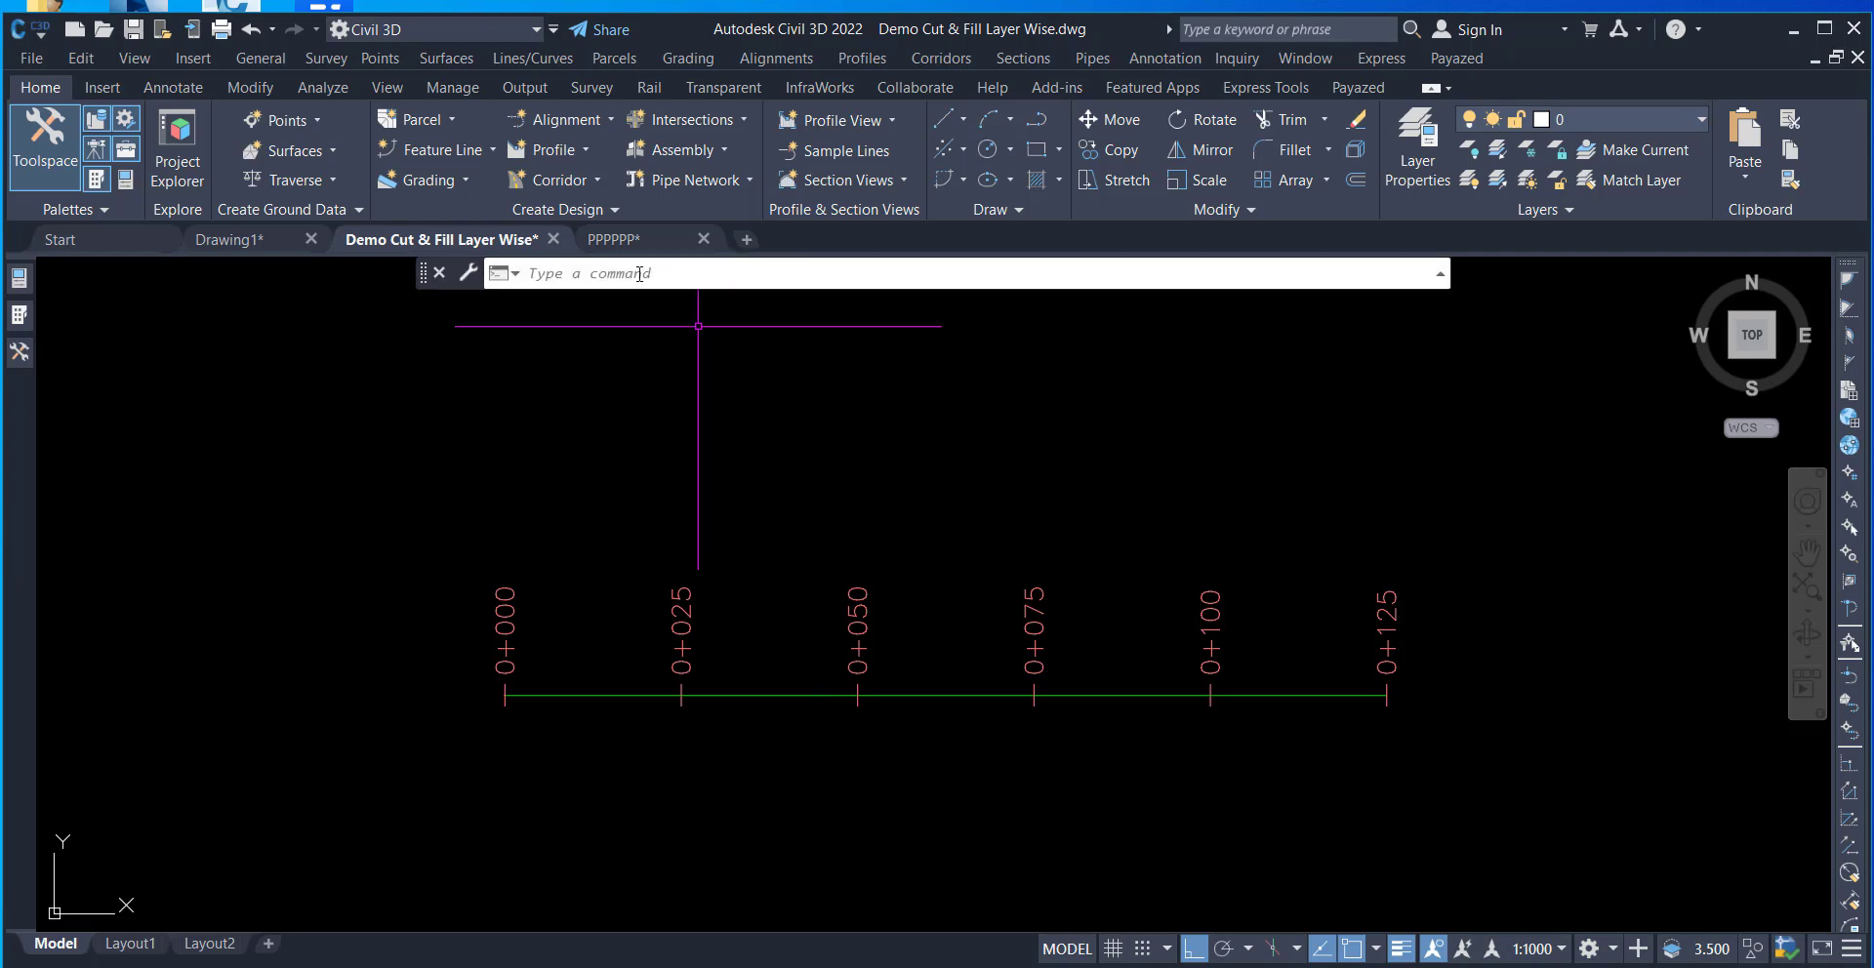
click(320, 120)
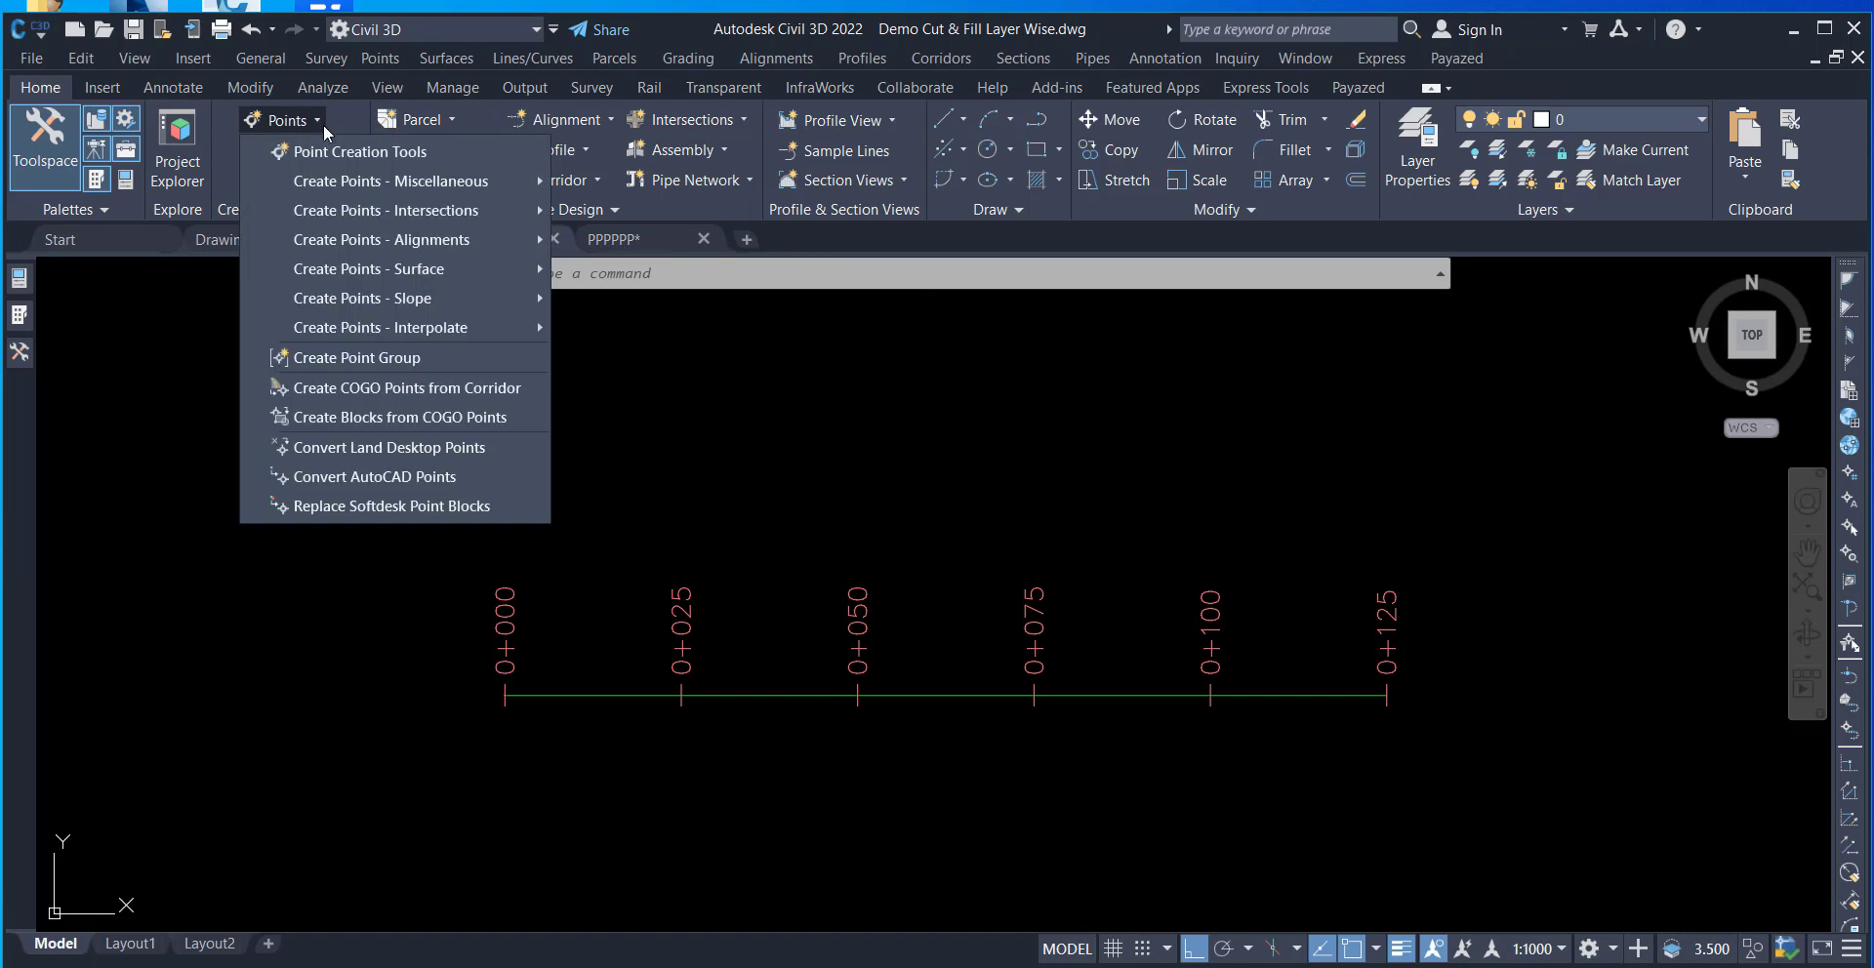
click(332, 146)
drag(1330, 347, 1137, 86)
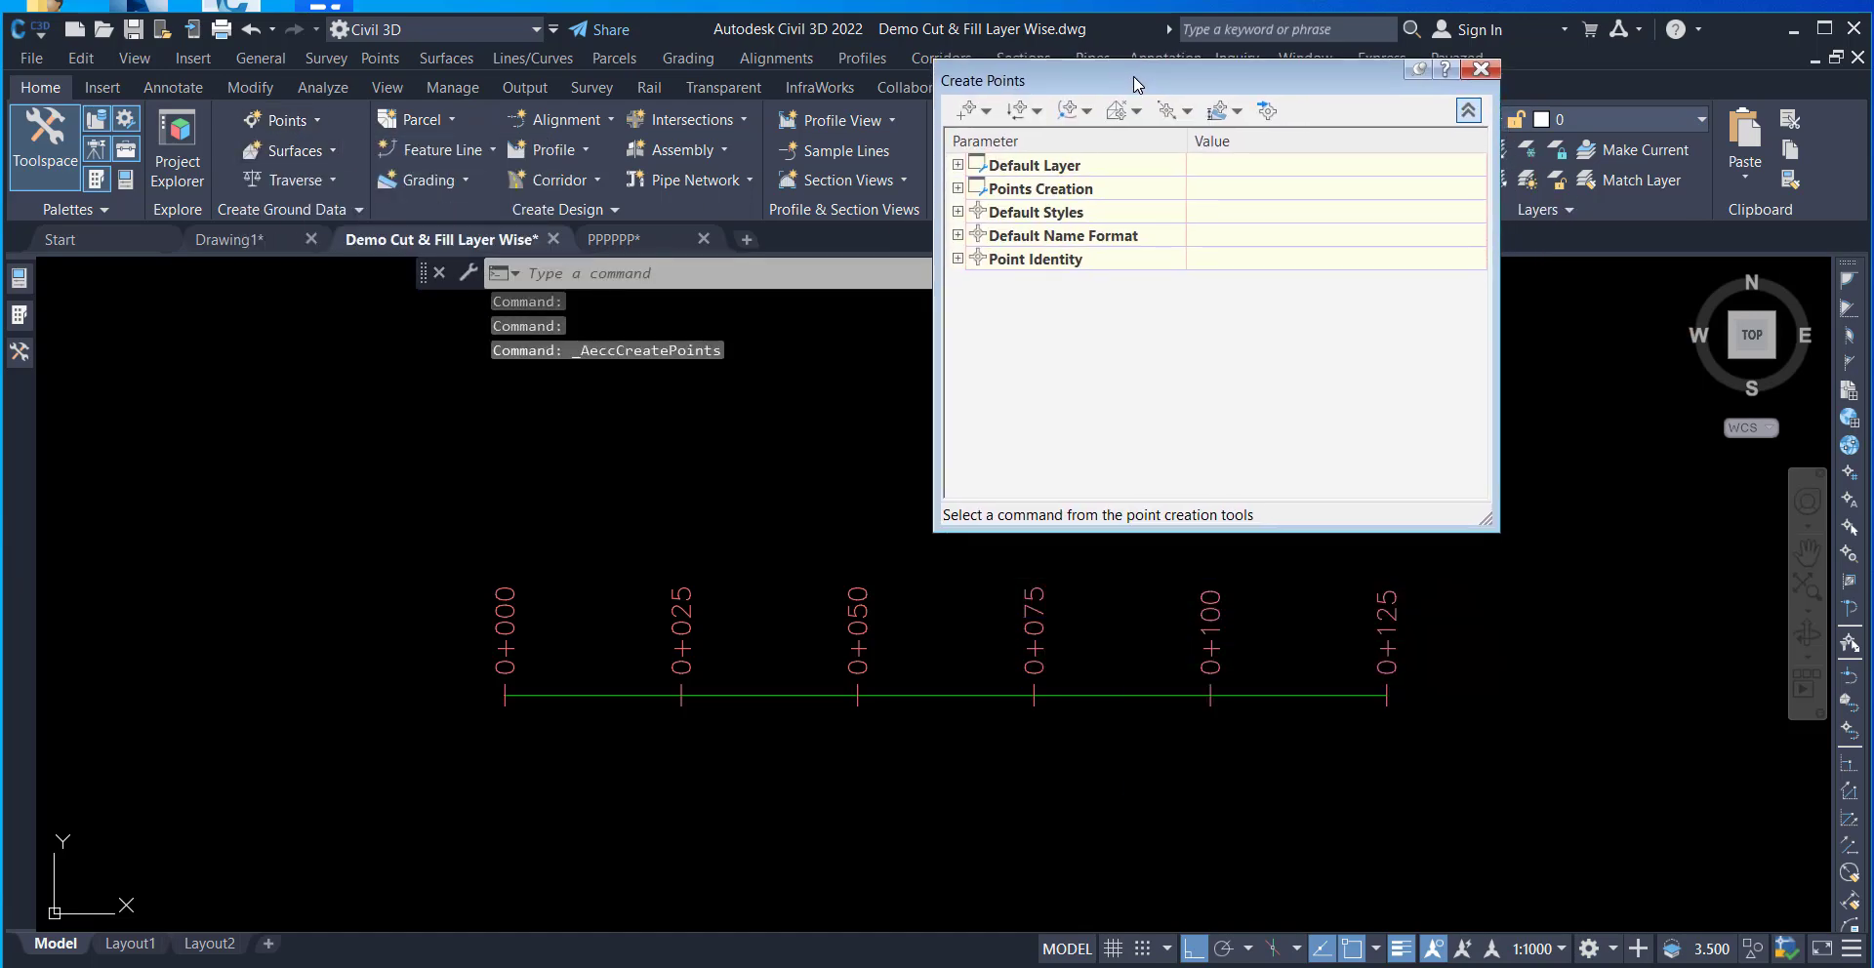
- Check the elevation prompt and next point number in the point creation settings, and close them without changes
click(958, 189)
click(1281, 284)
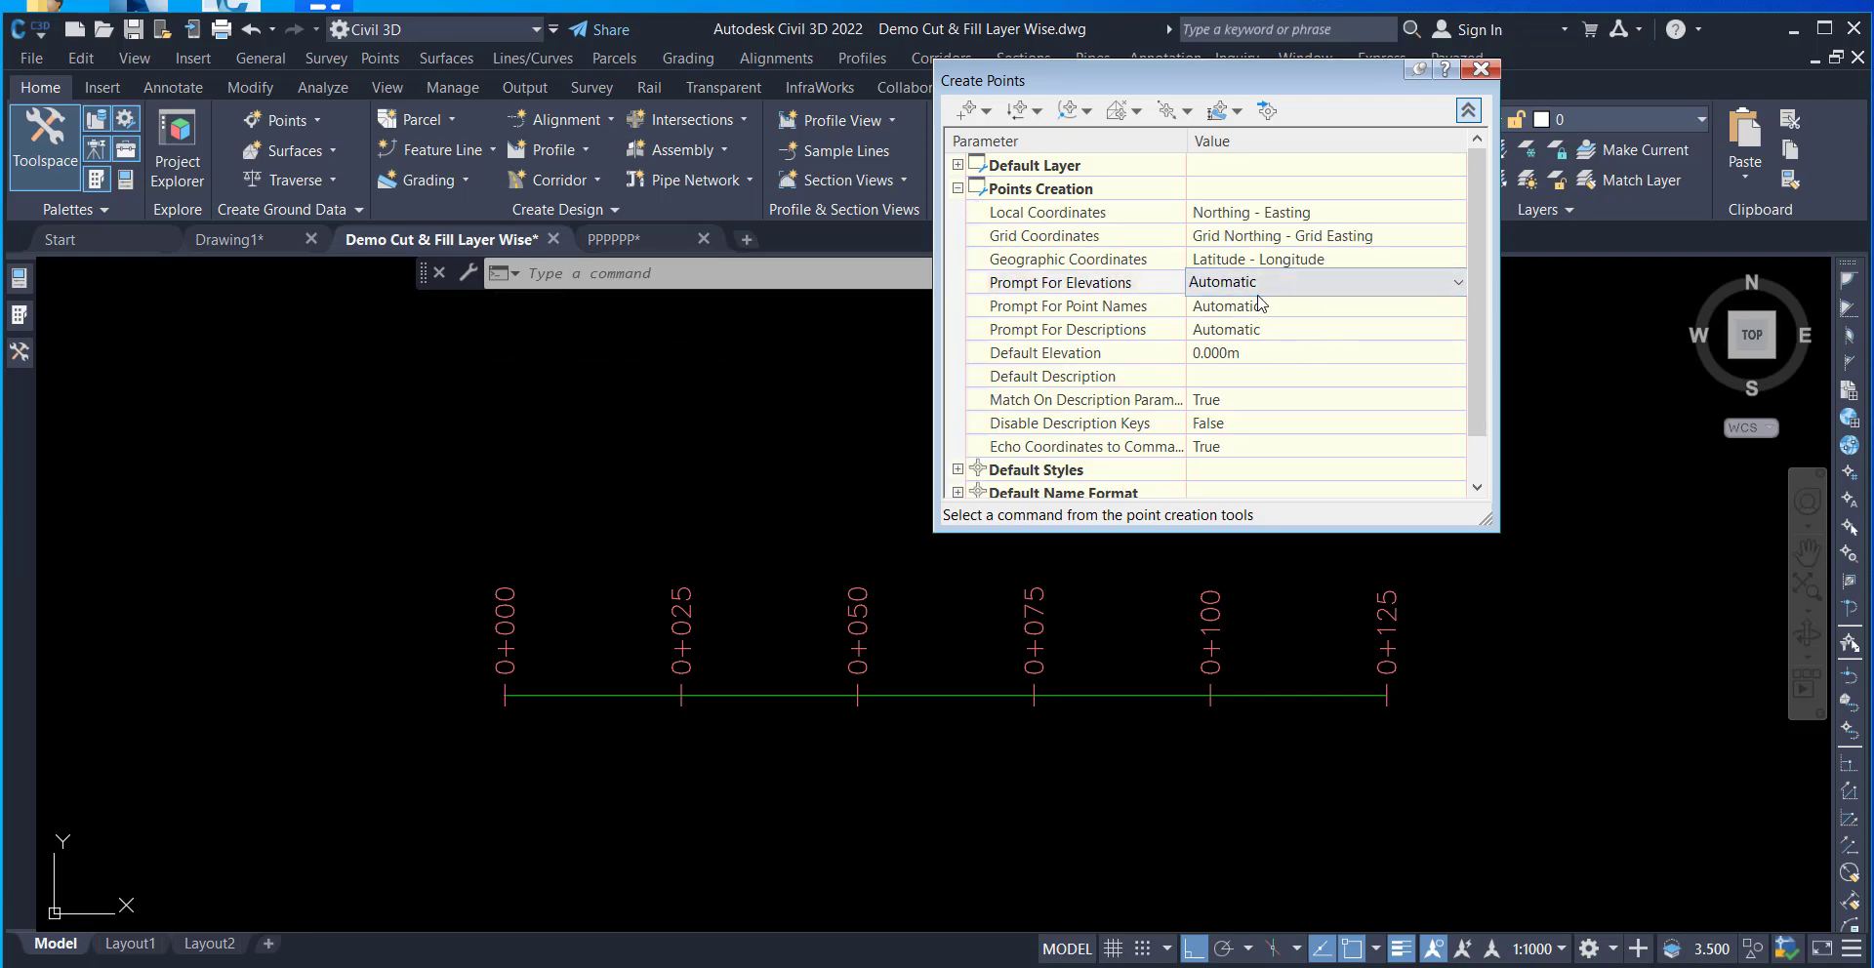
click(1256, 282)
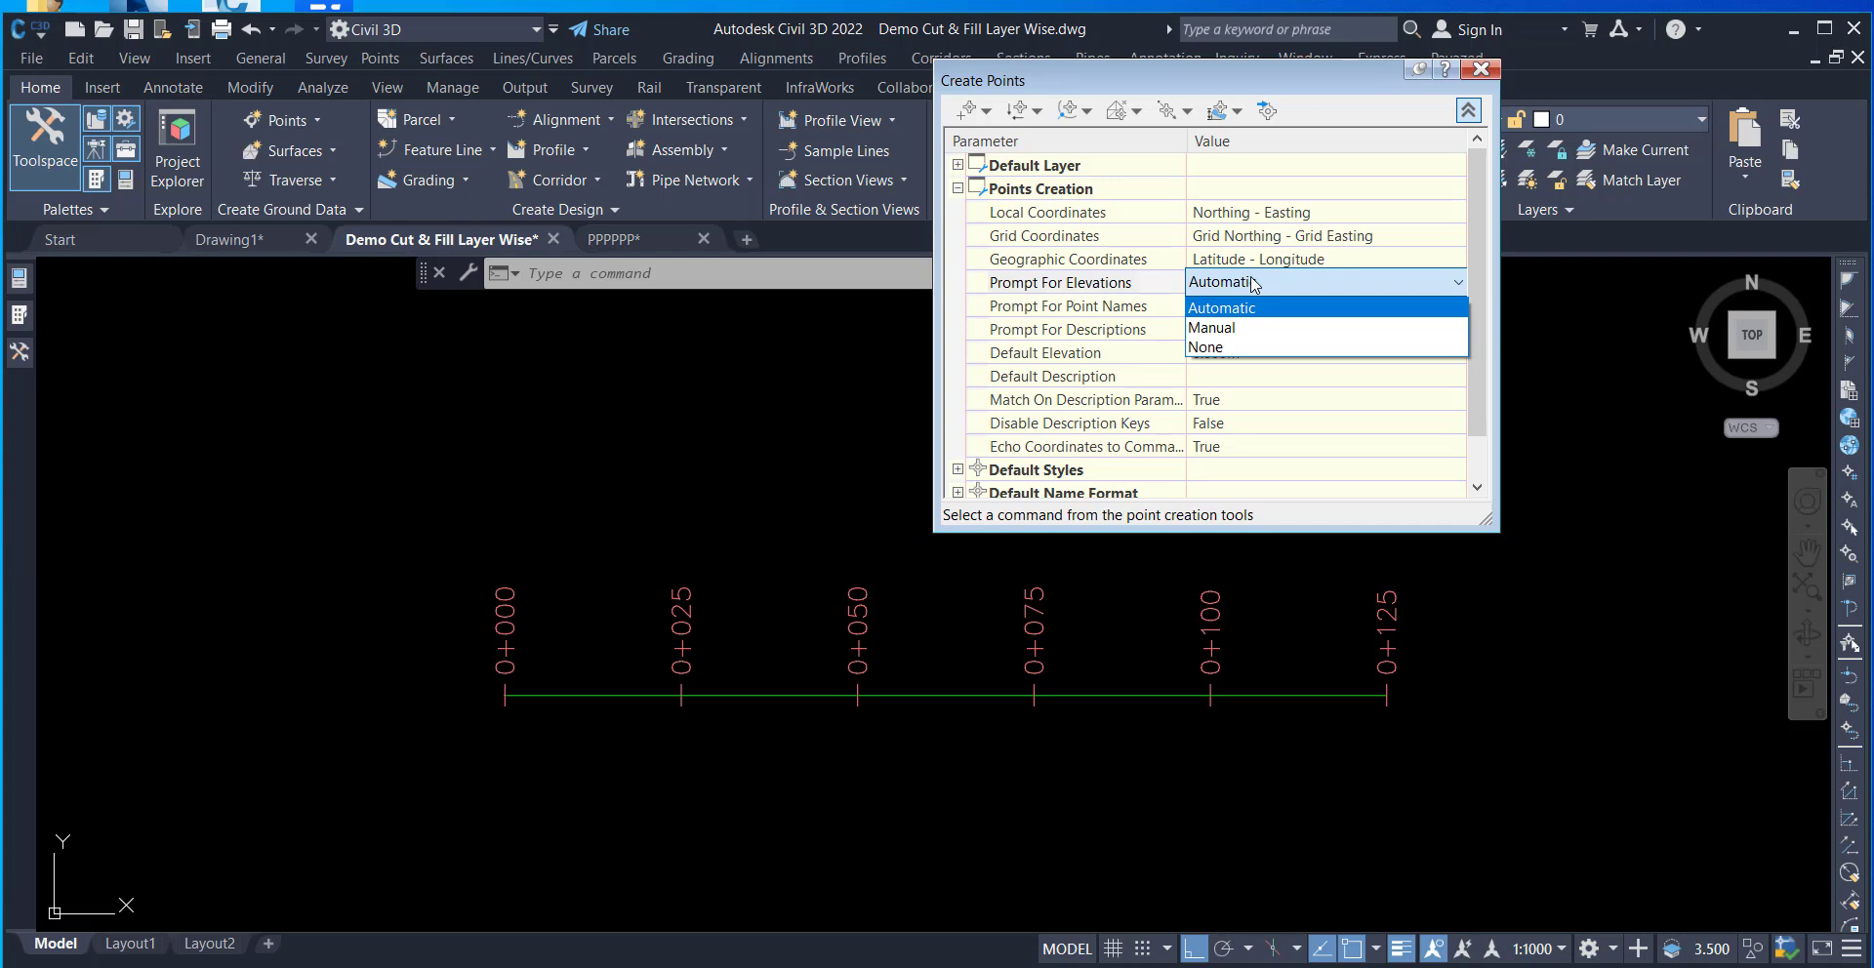
click(1255, 282)
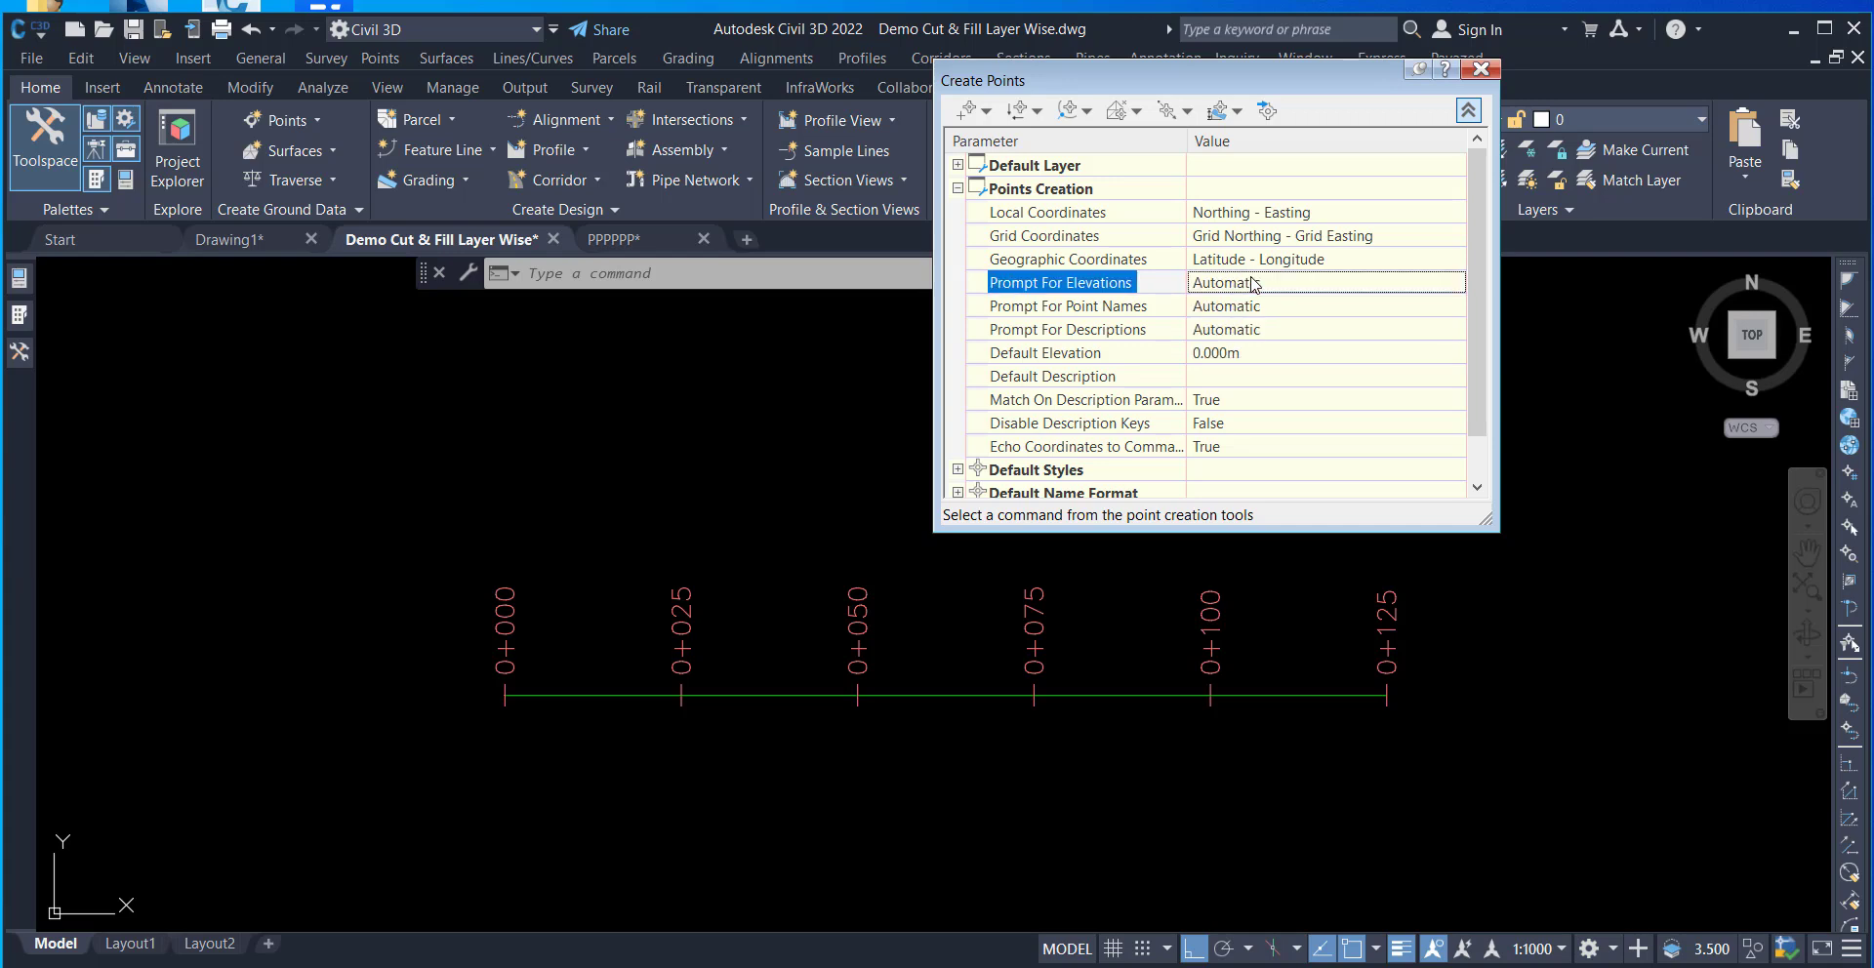
click(959, 190)
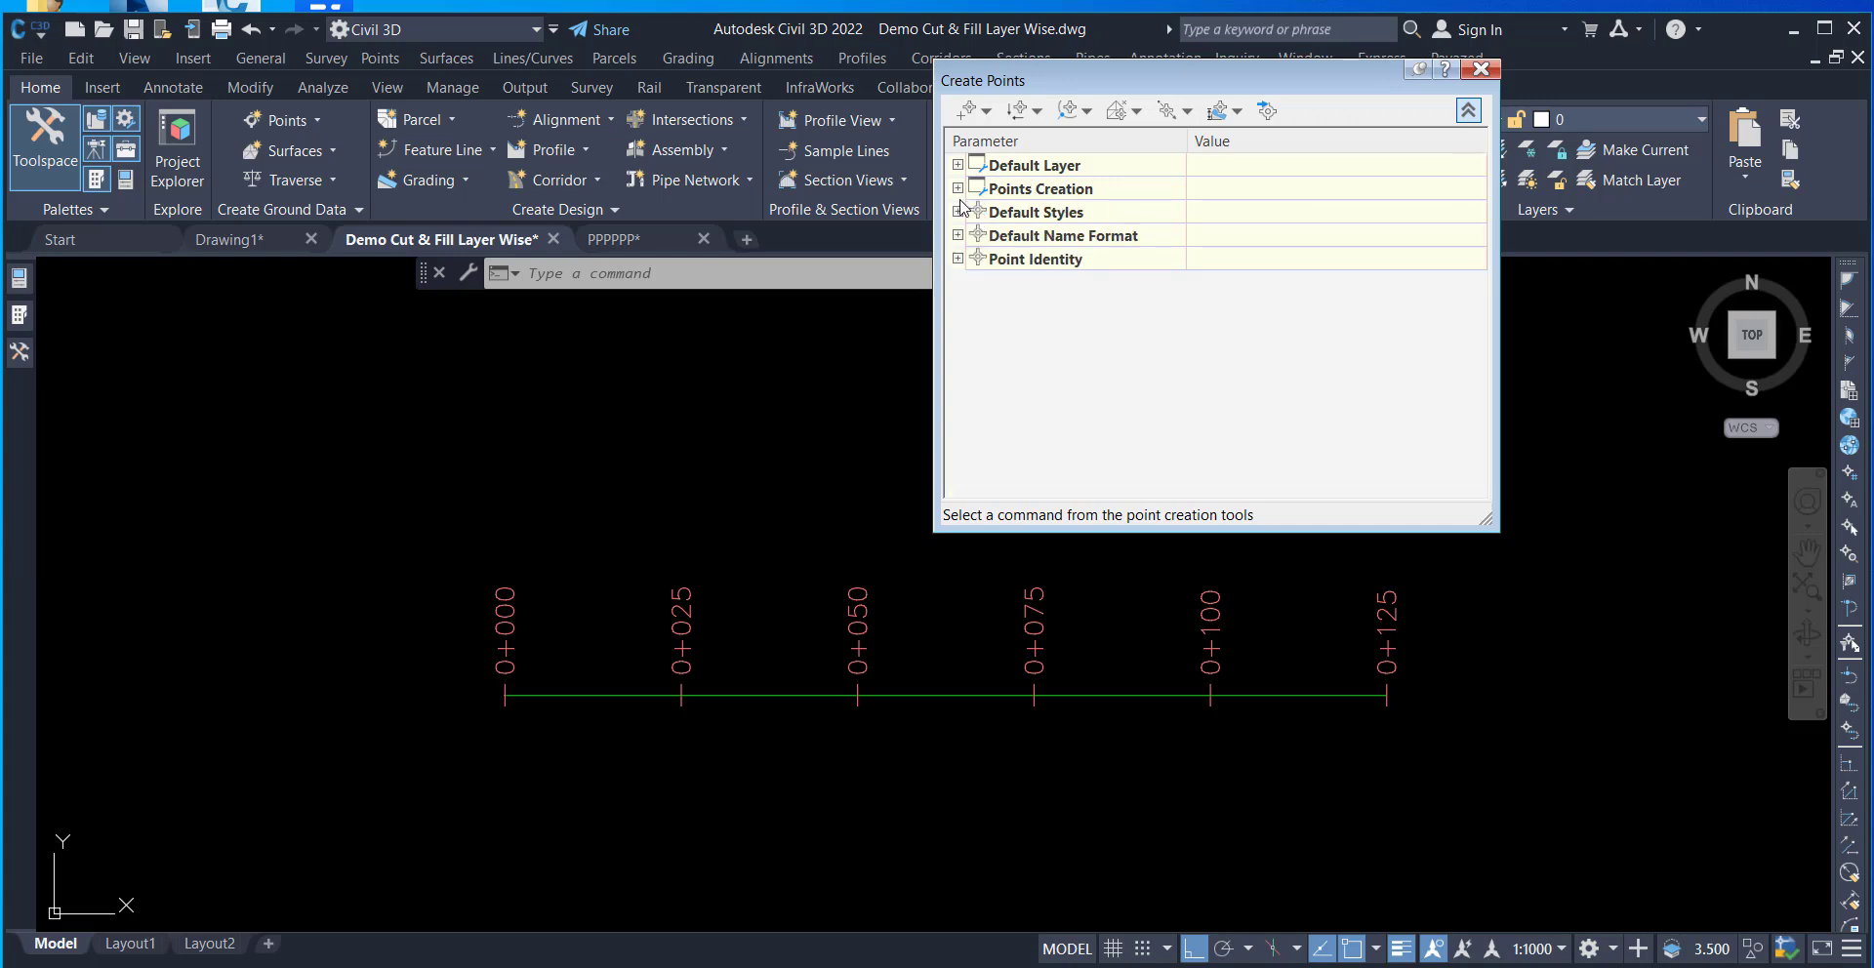
click(958, 259)
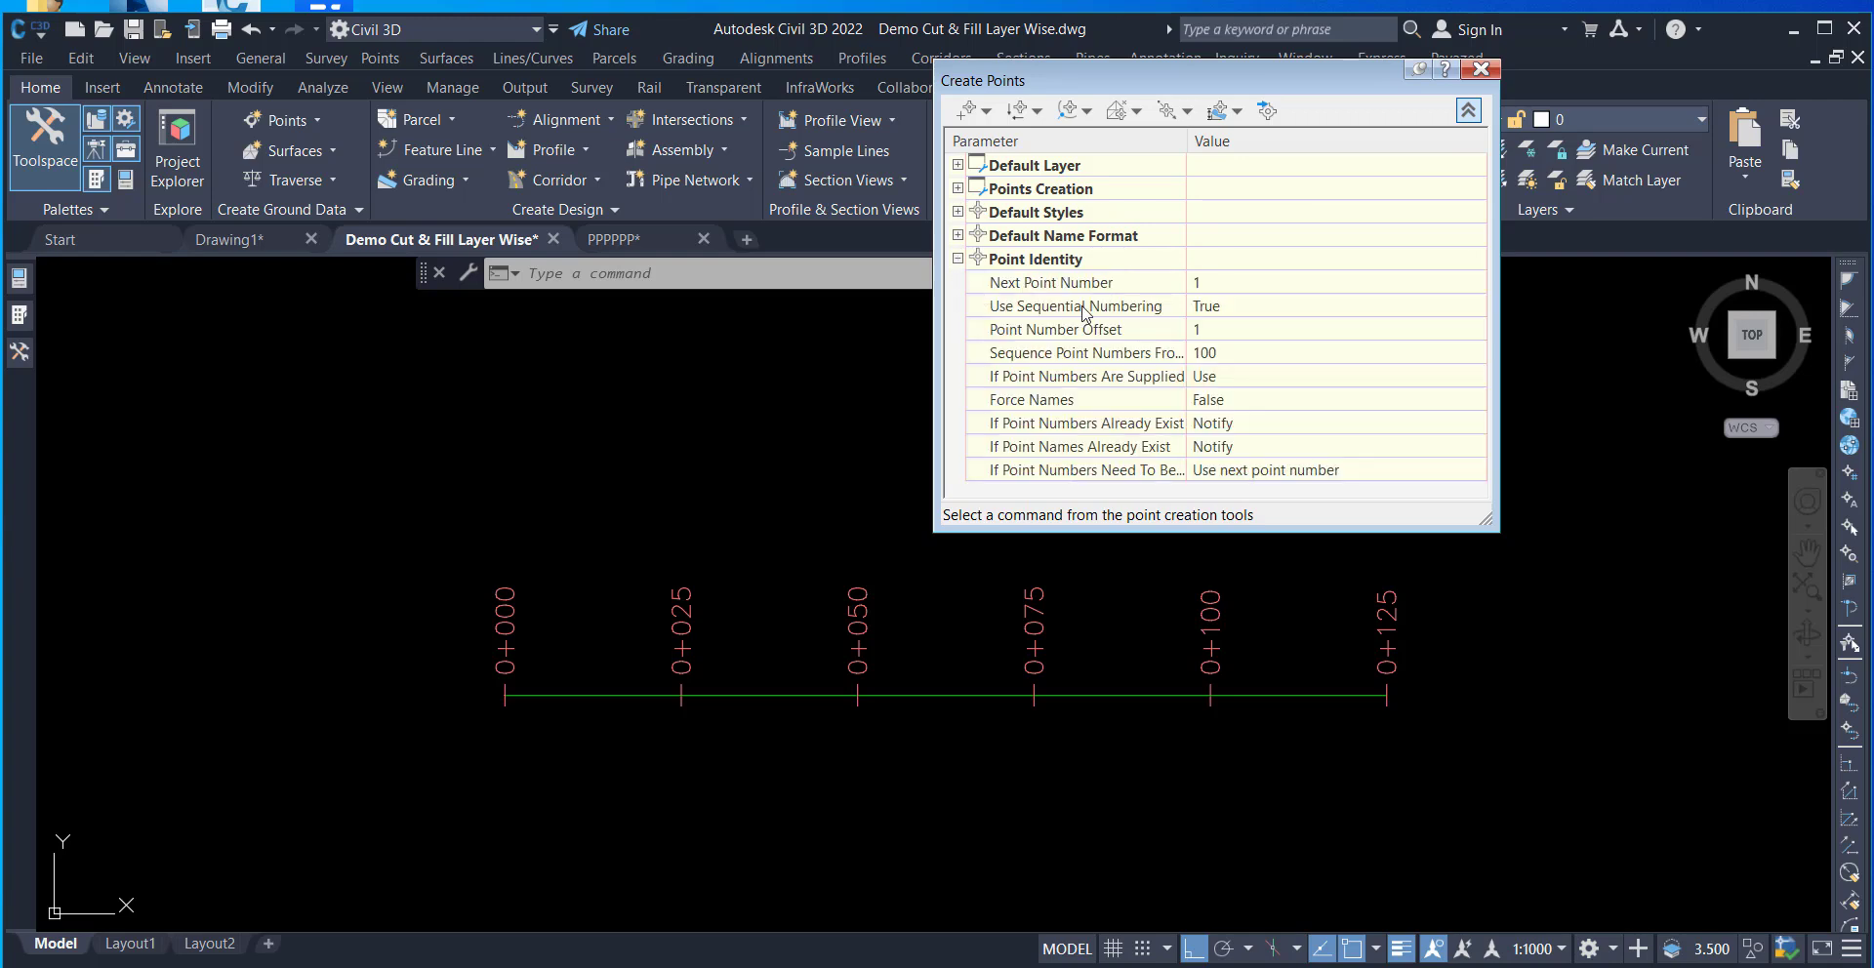
click(1221, 282)
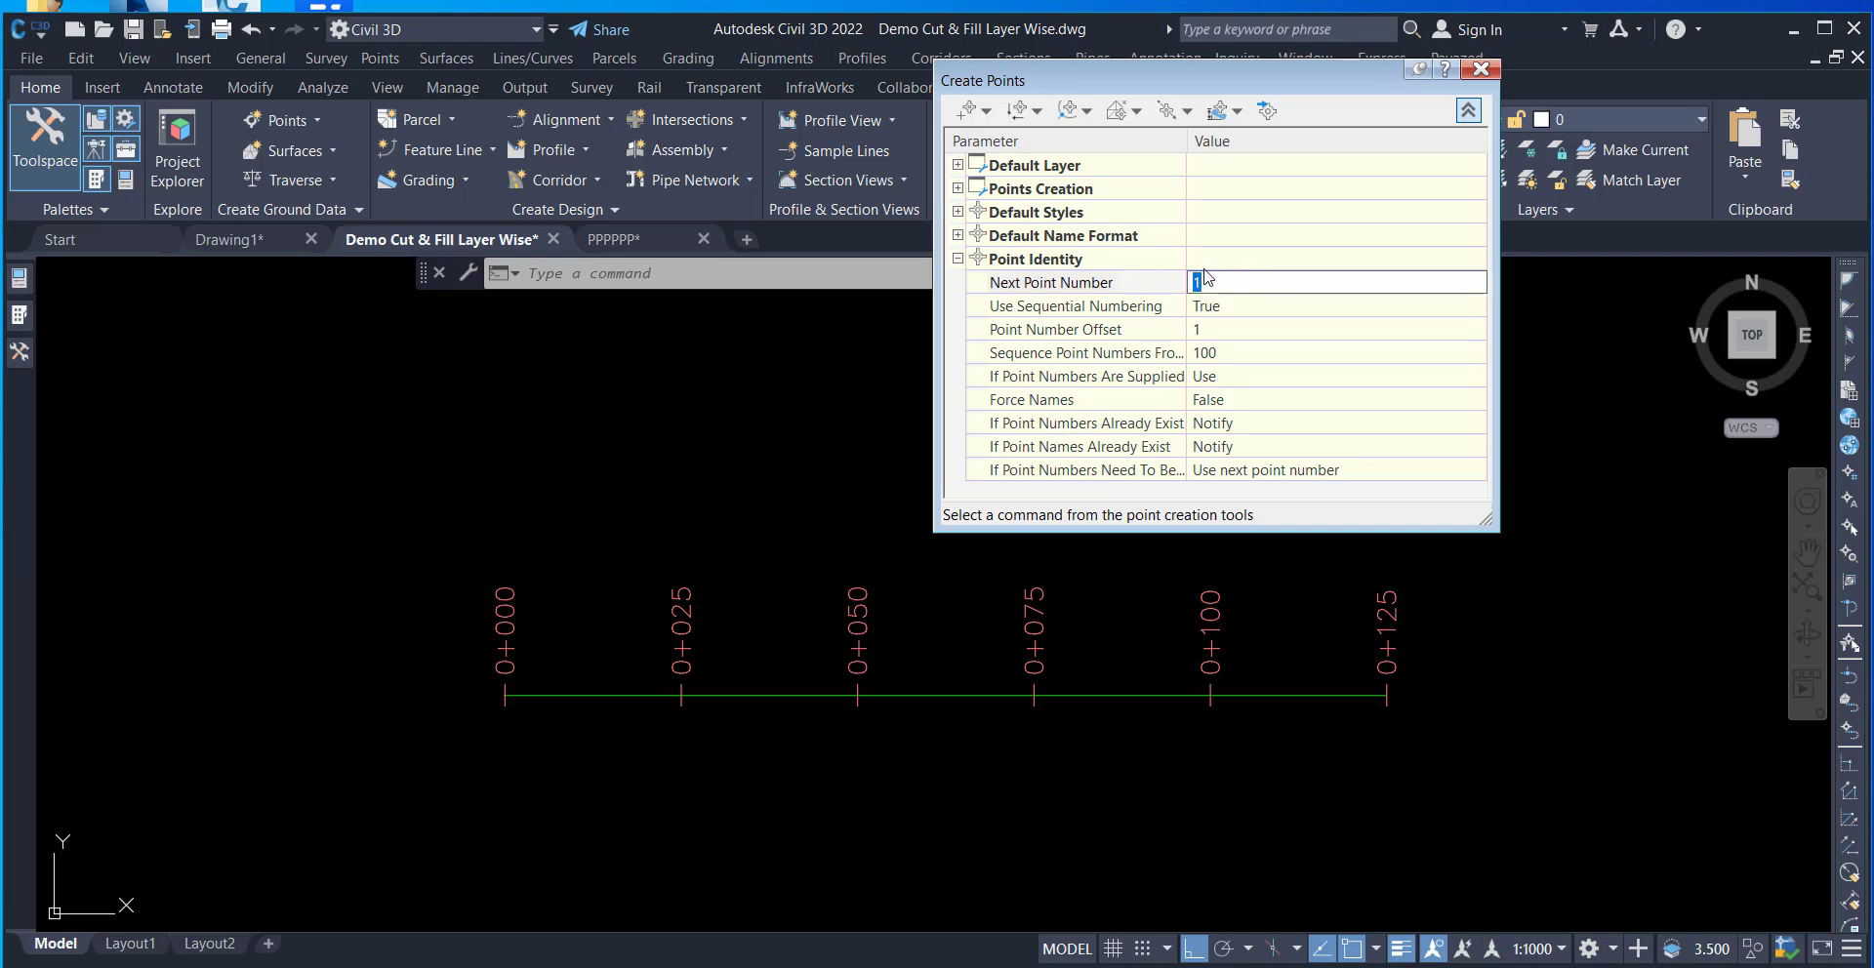
click(1481, 69)
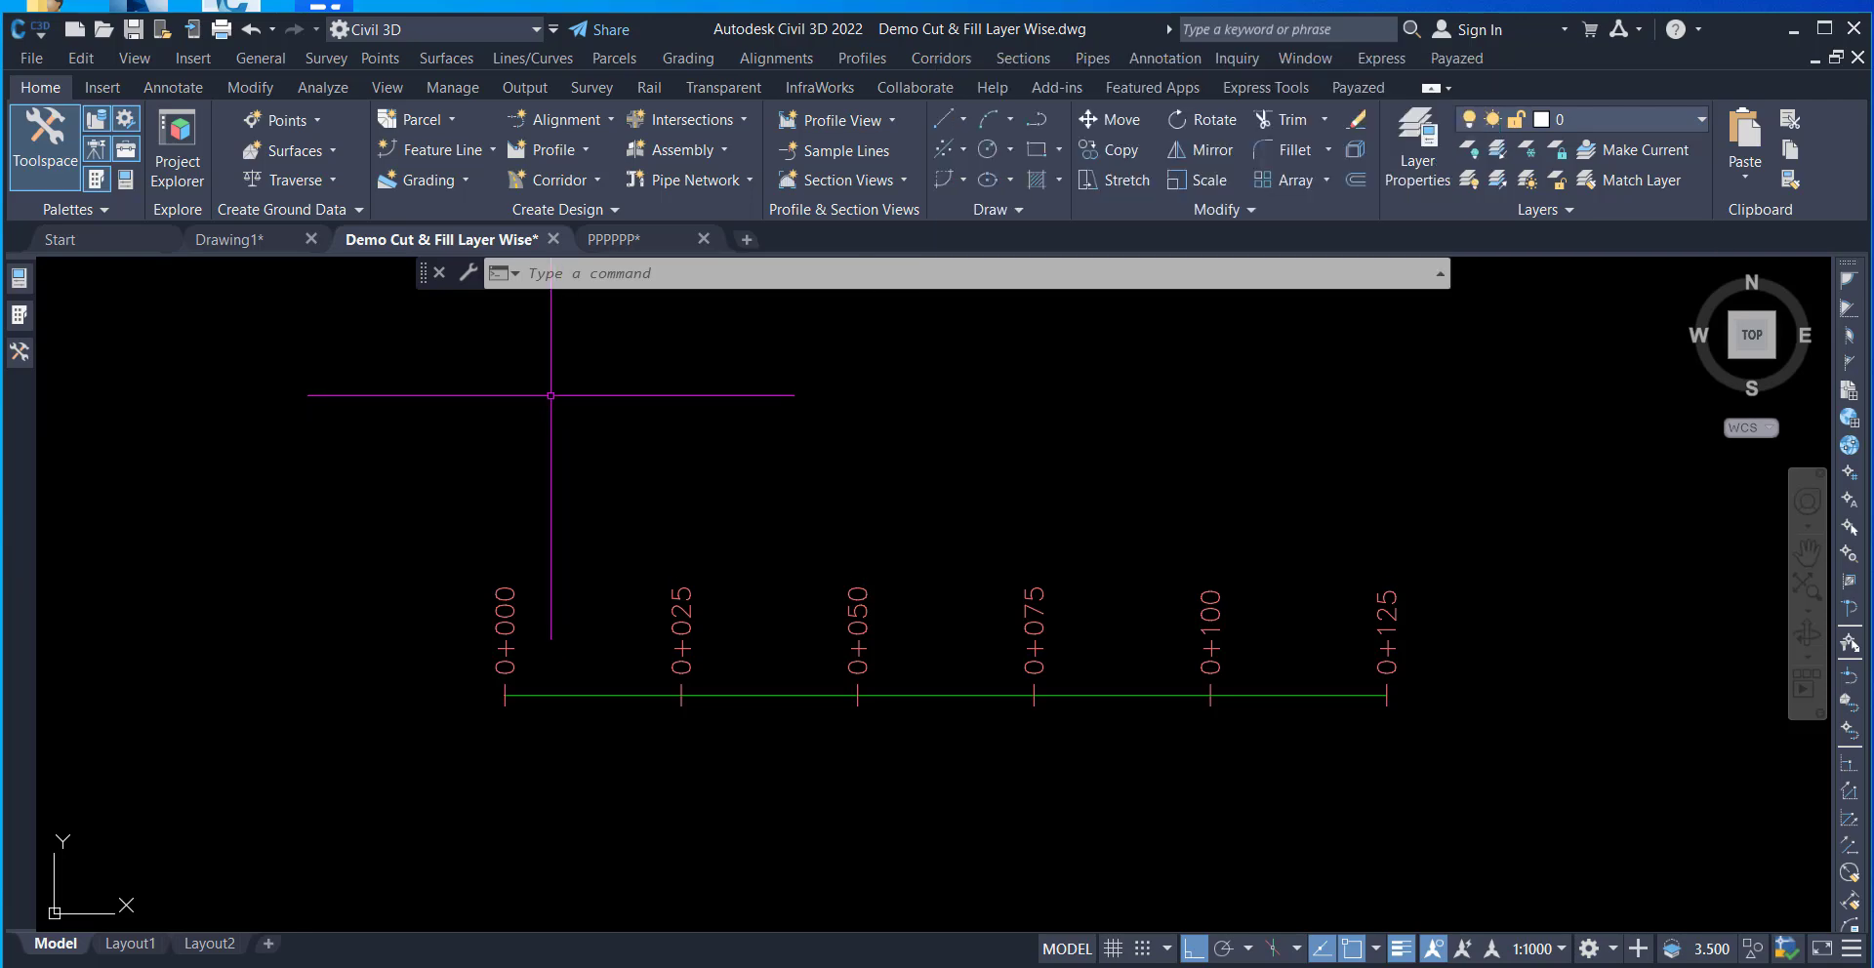
- Start importing alignment-based points from a file and load the NSL text file from the demo folder
click(309, 121)
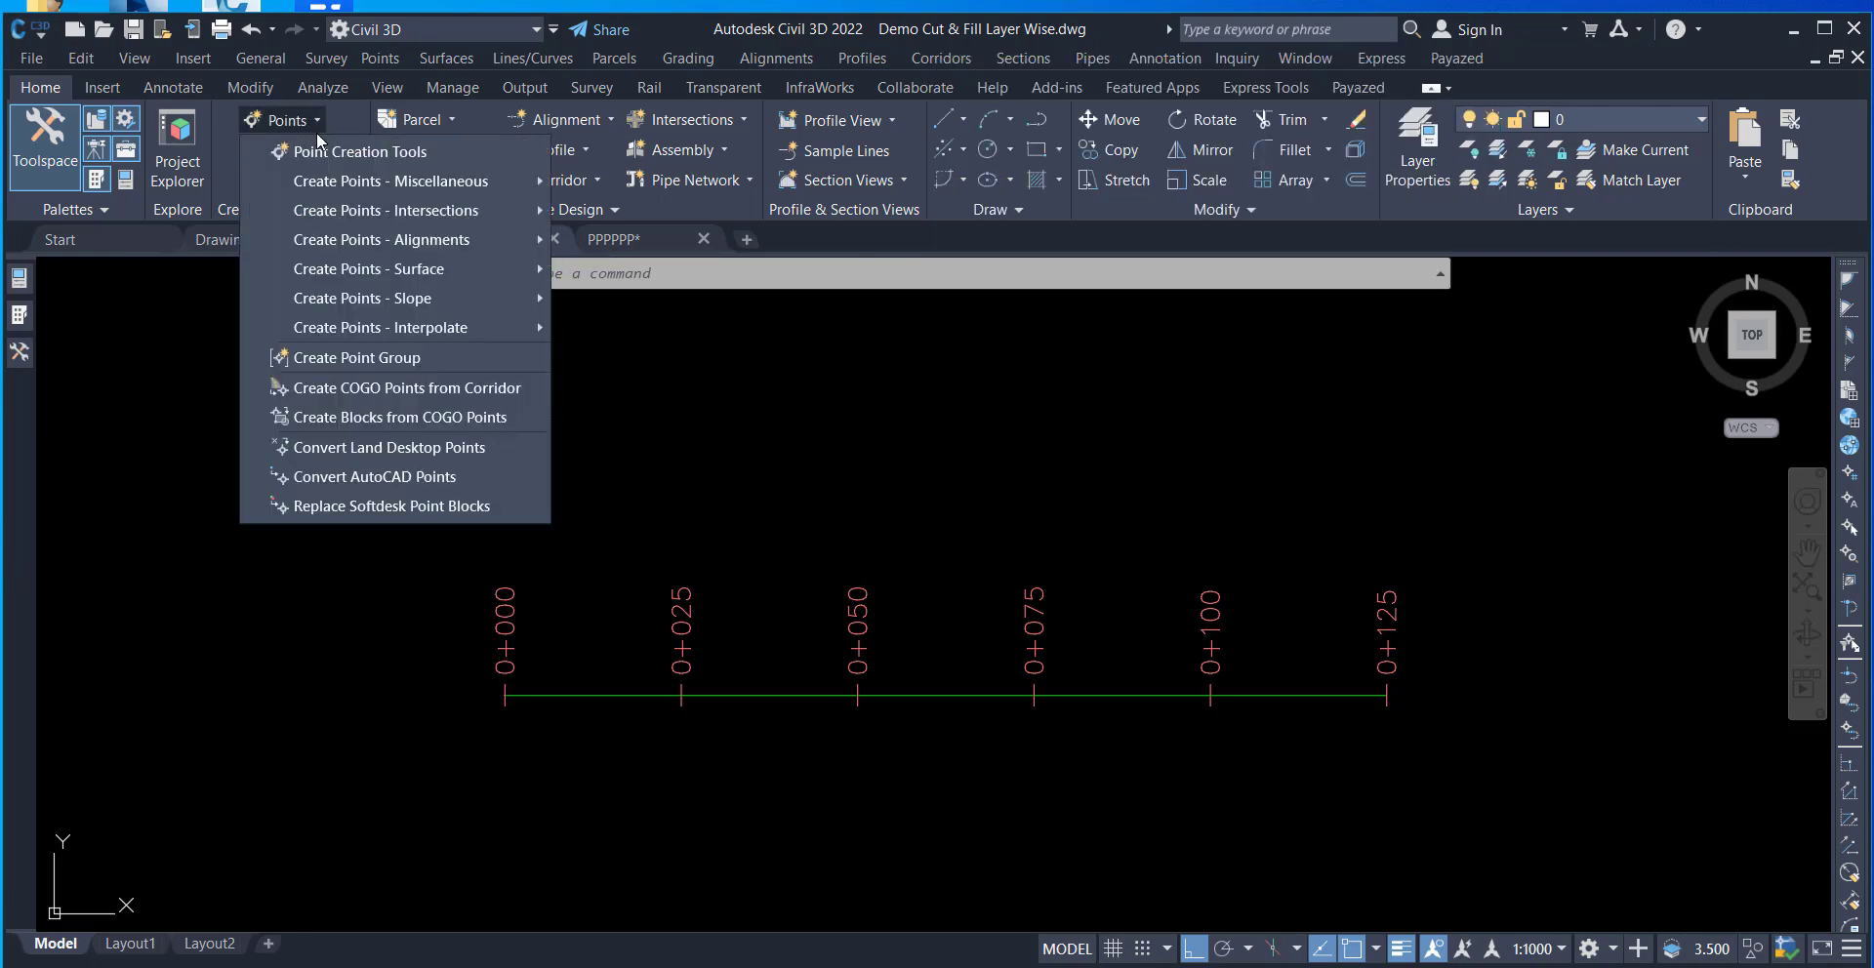
mouse_move(390, 250)
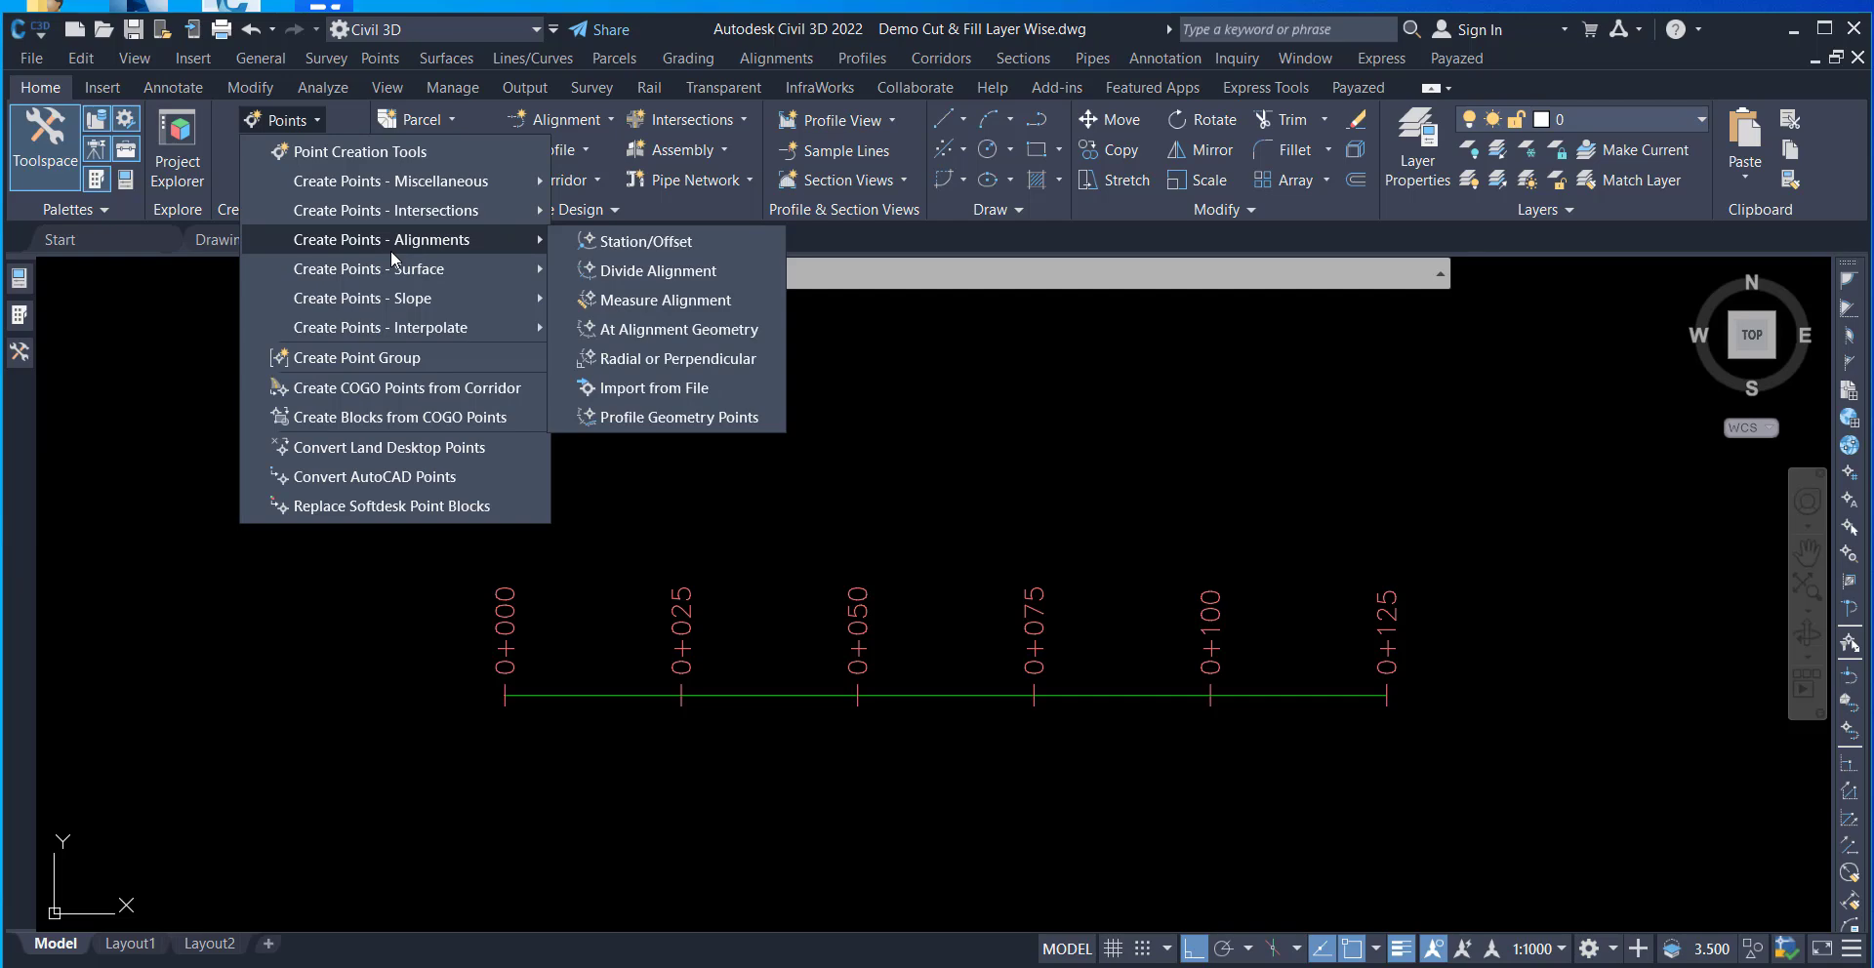
click(656, 388)
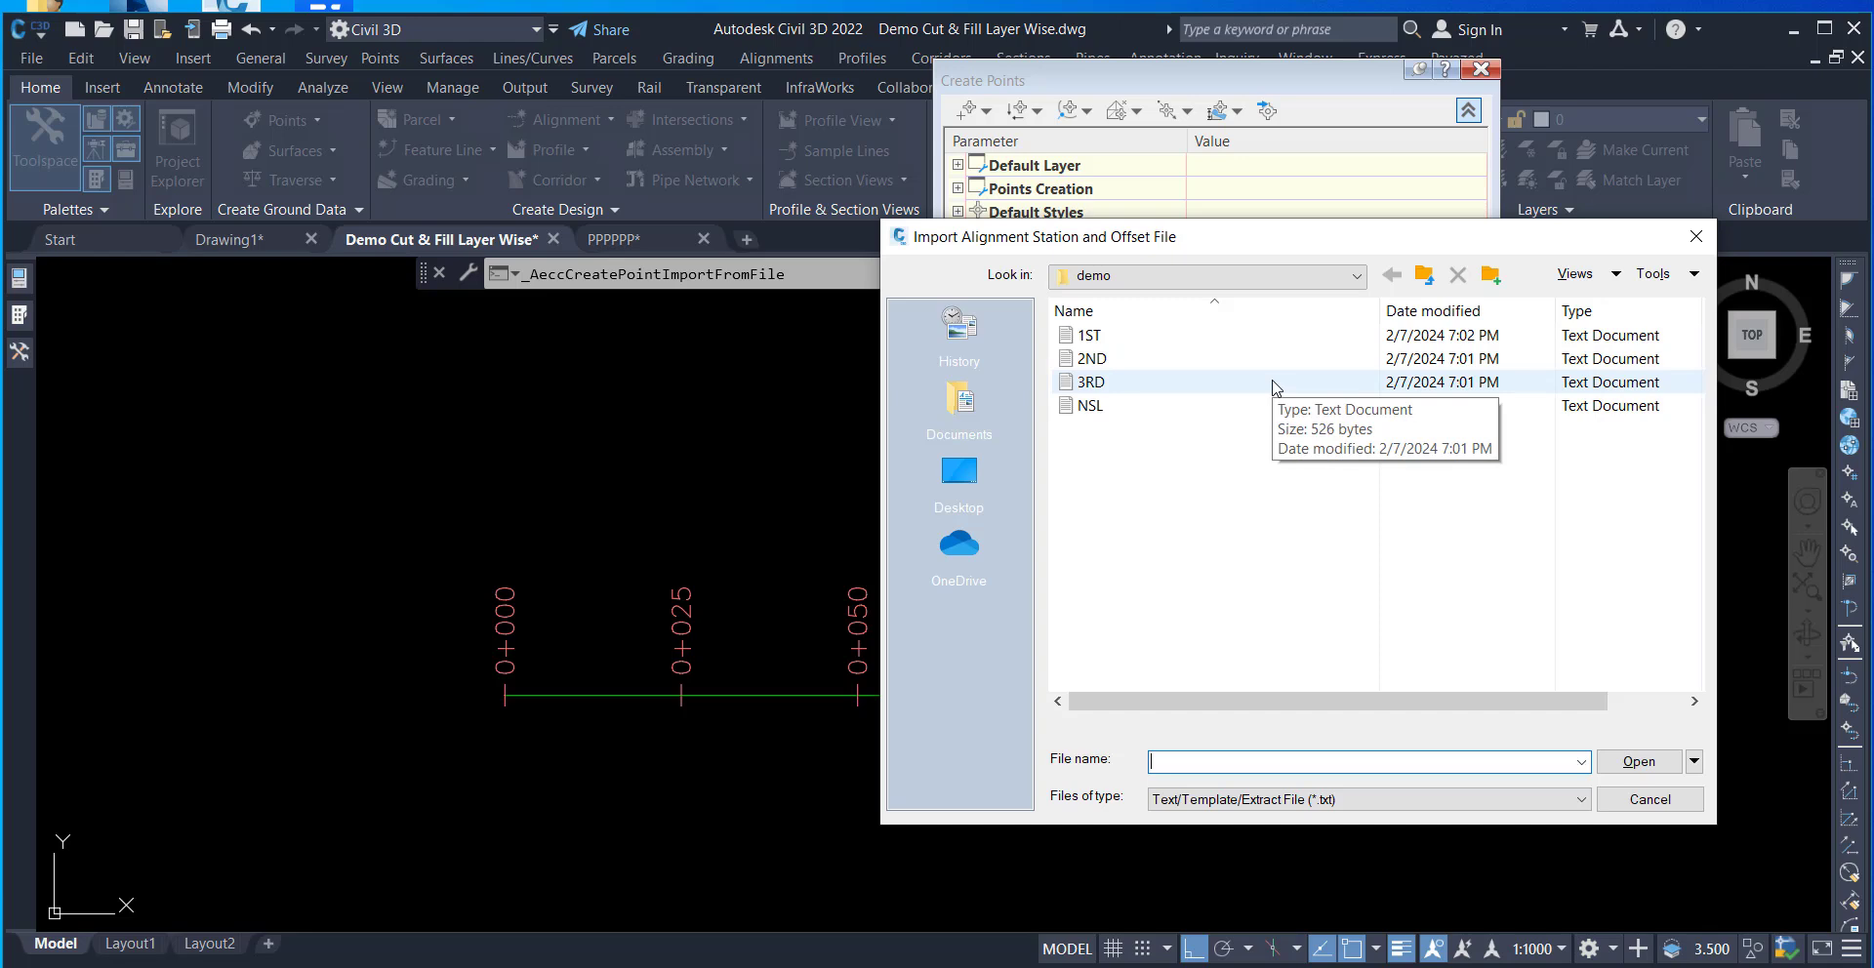
click(1086, 414)
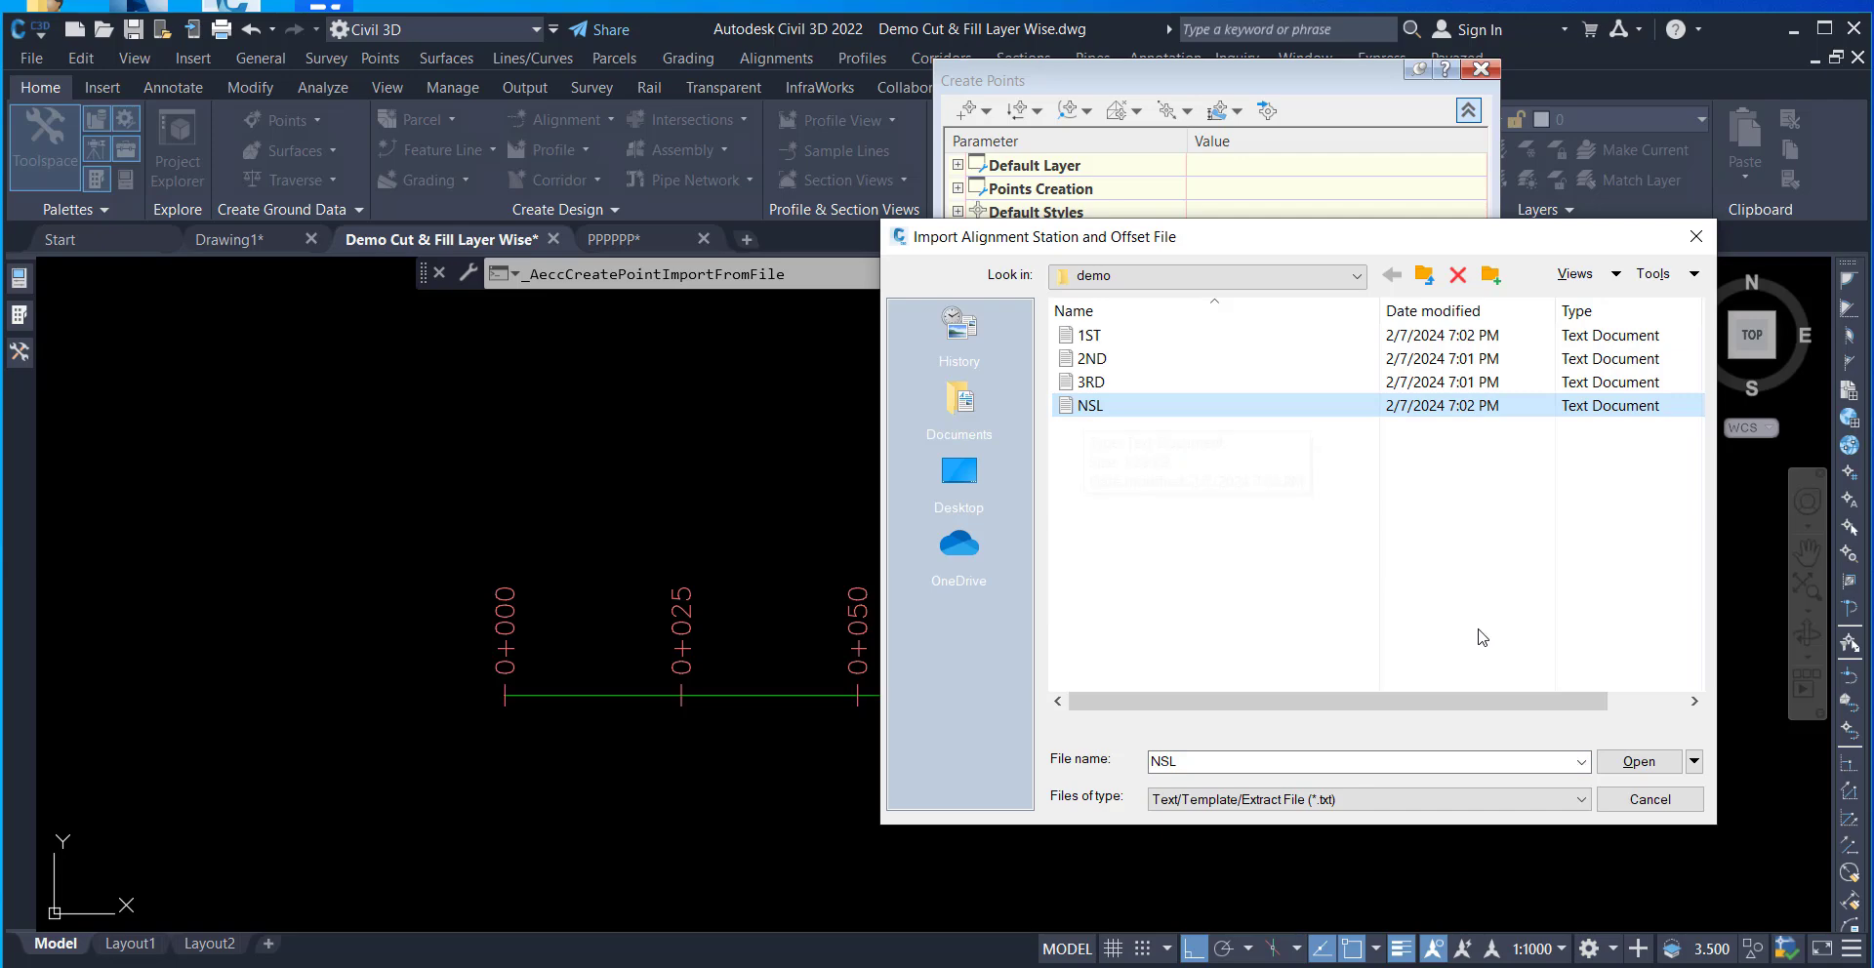
click(1633, 771)
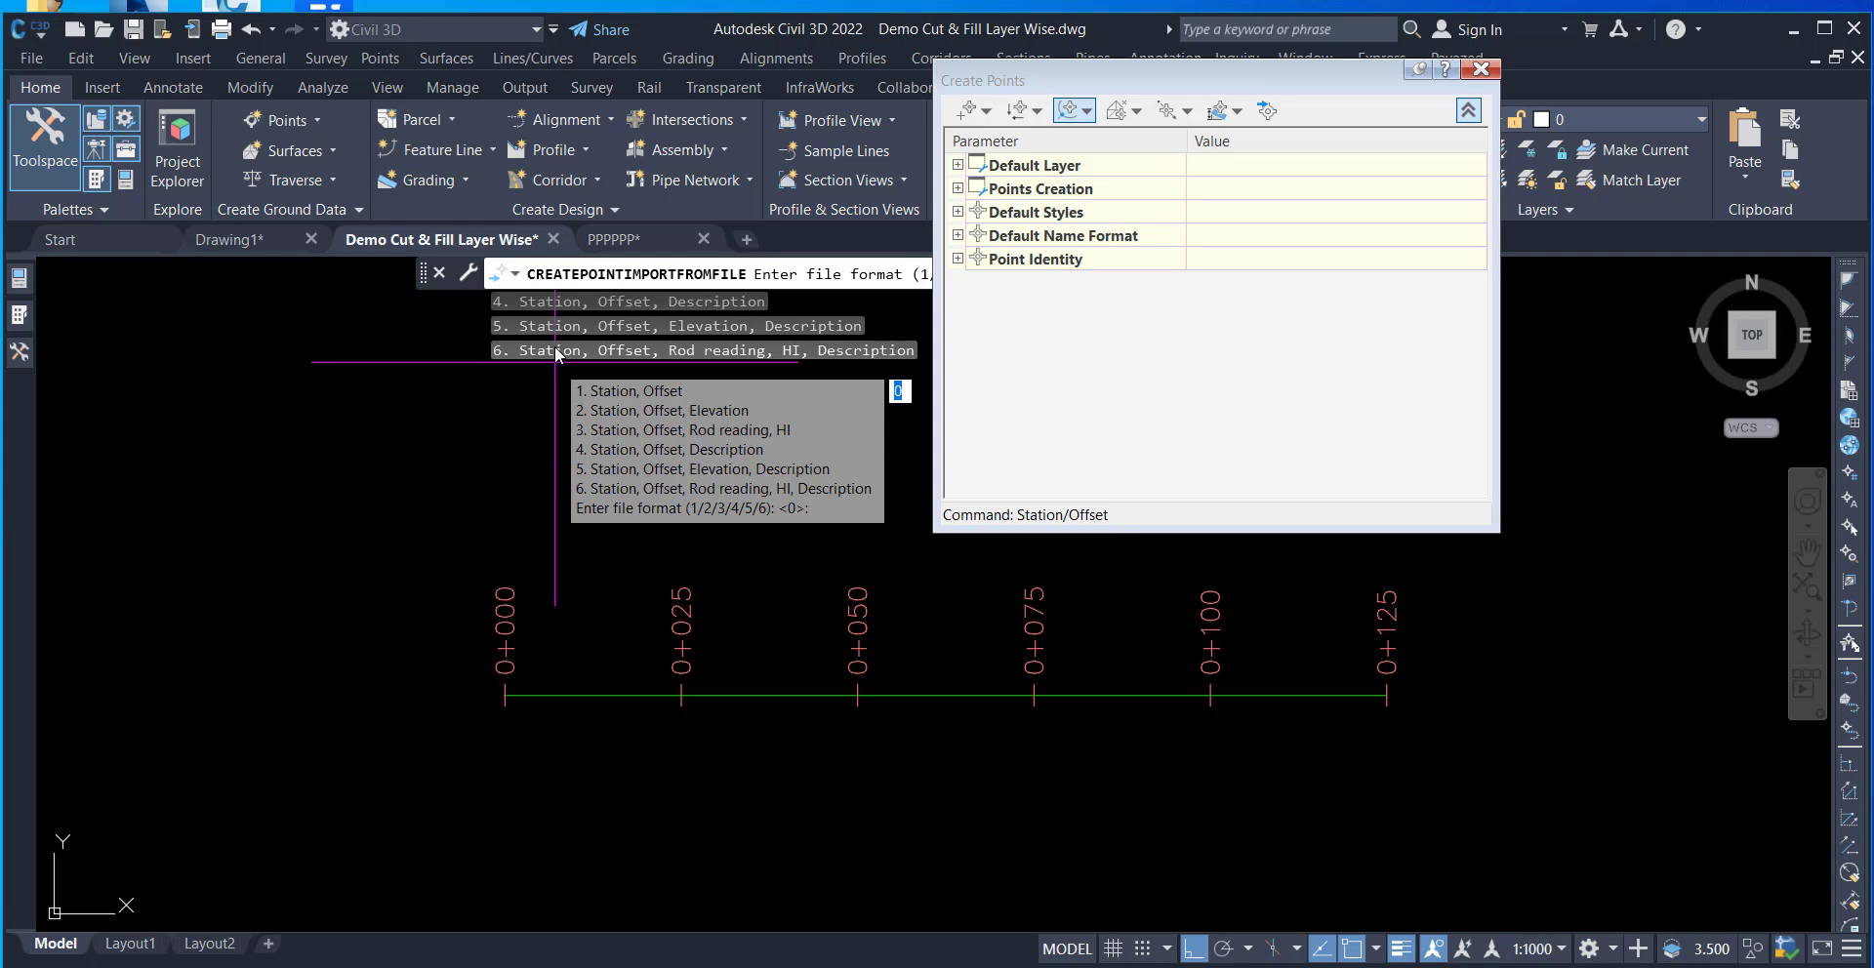
- Import the points as Station, Offset, Elevation with a comma delimiter and default invalid indicators, along the green alignment
text(2)
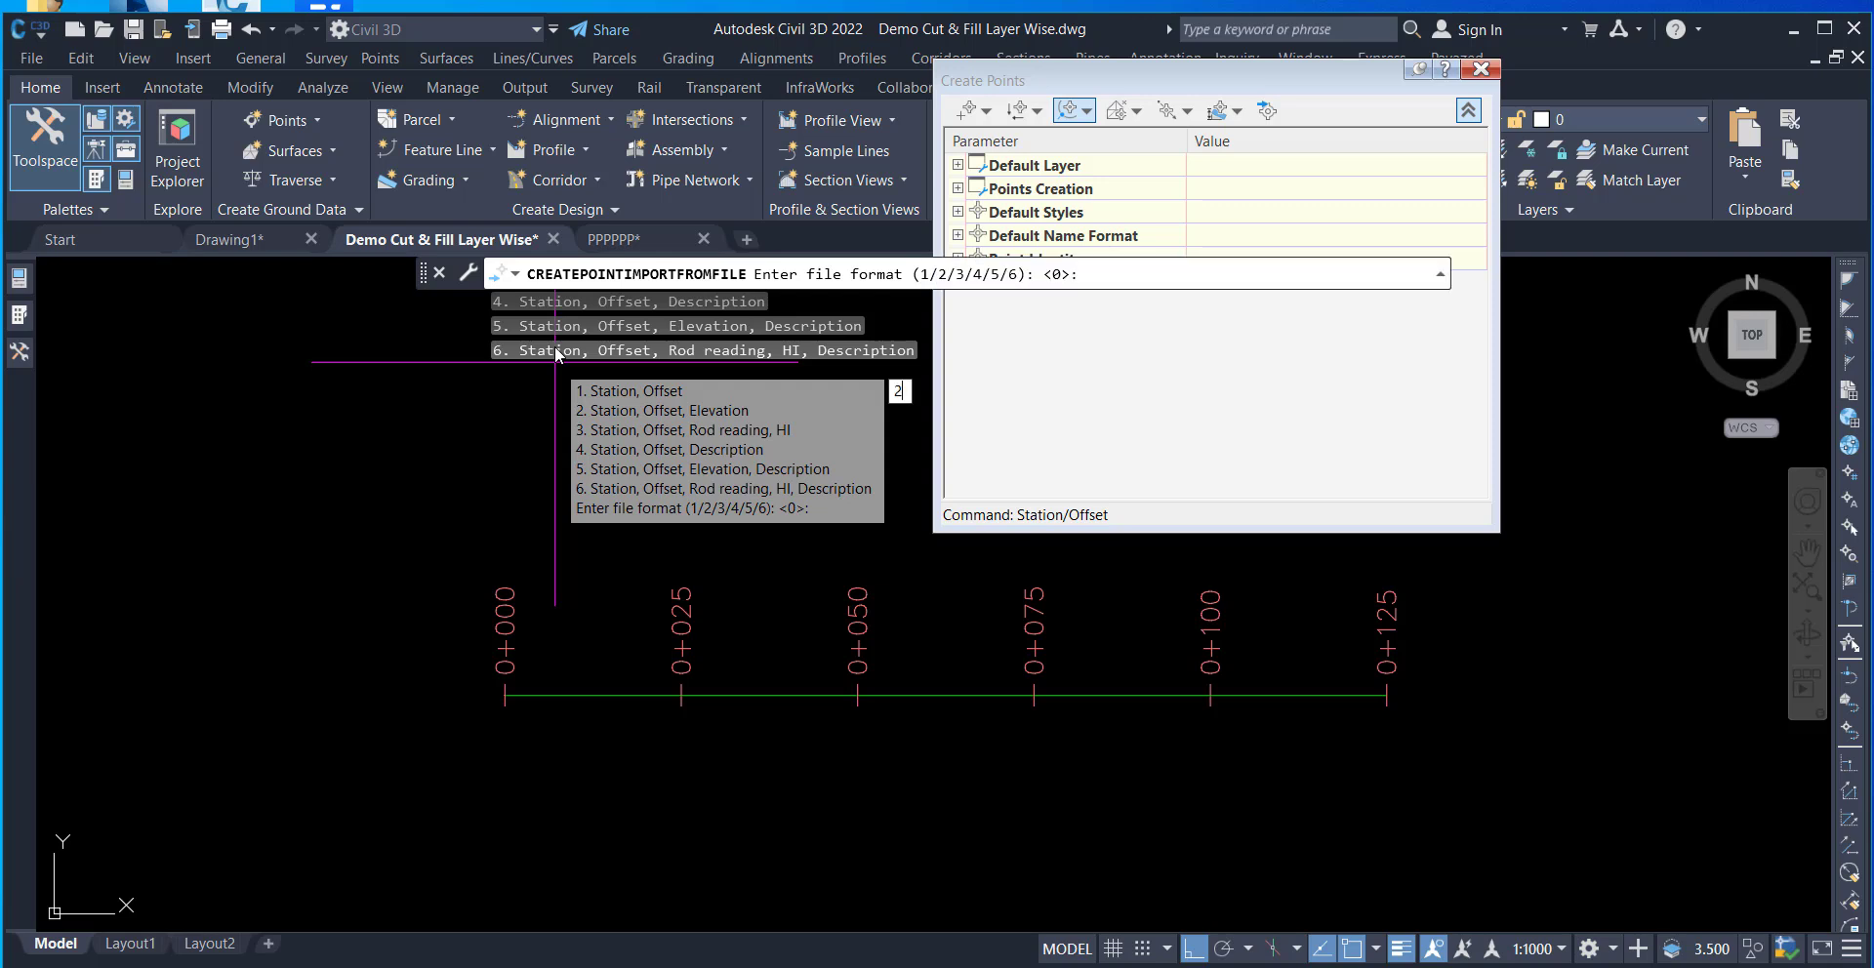
key(Return)
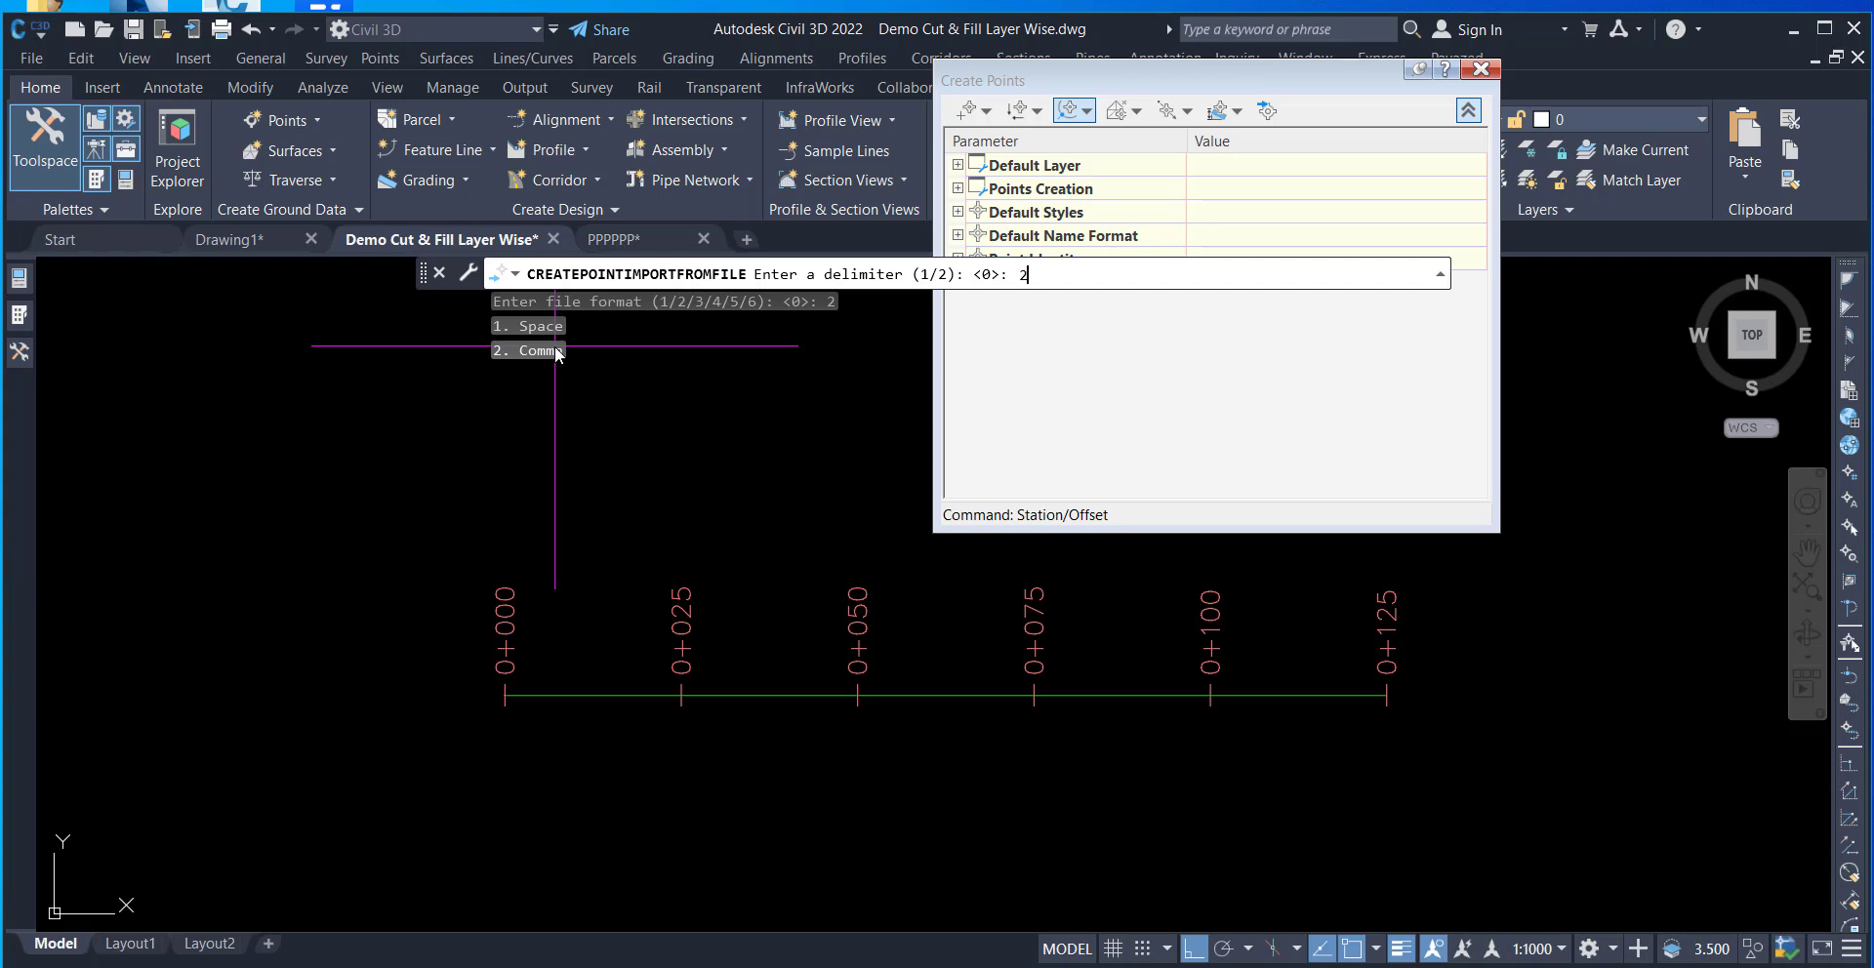
key(Return)
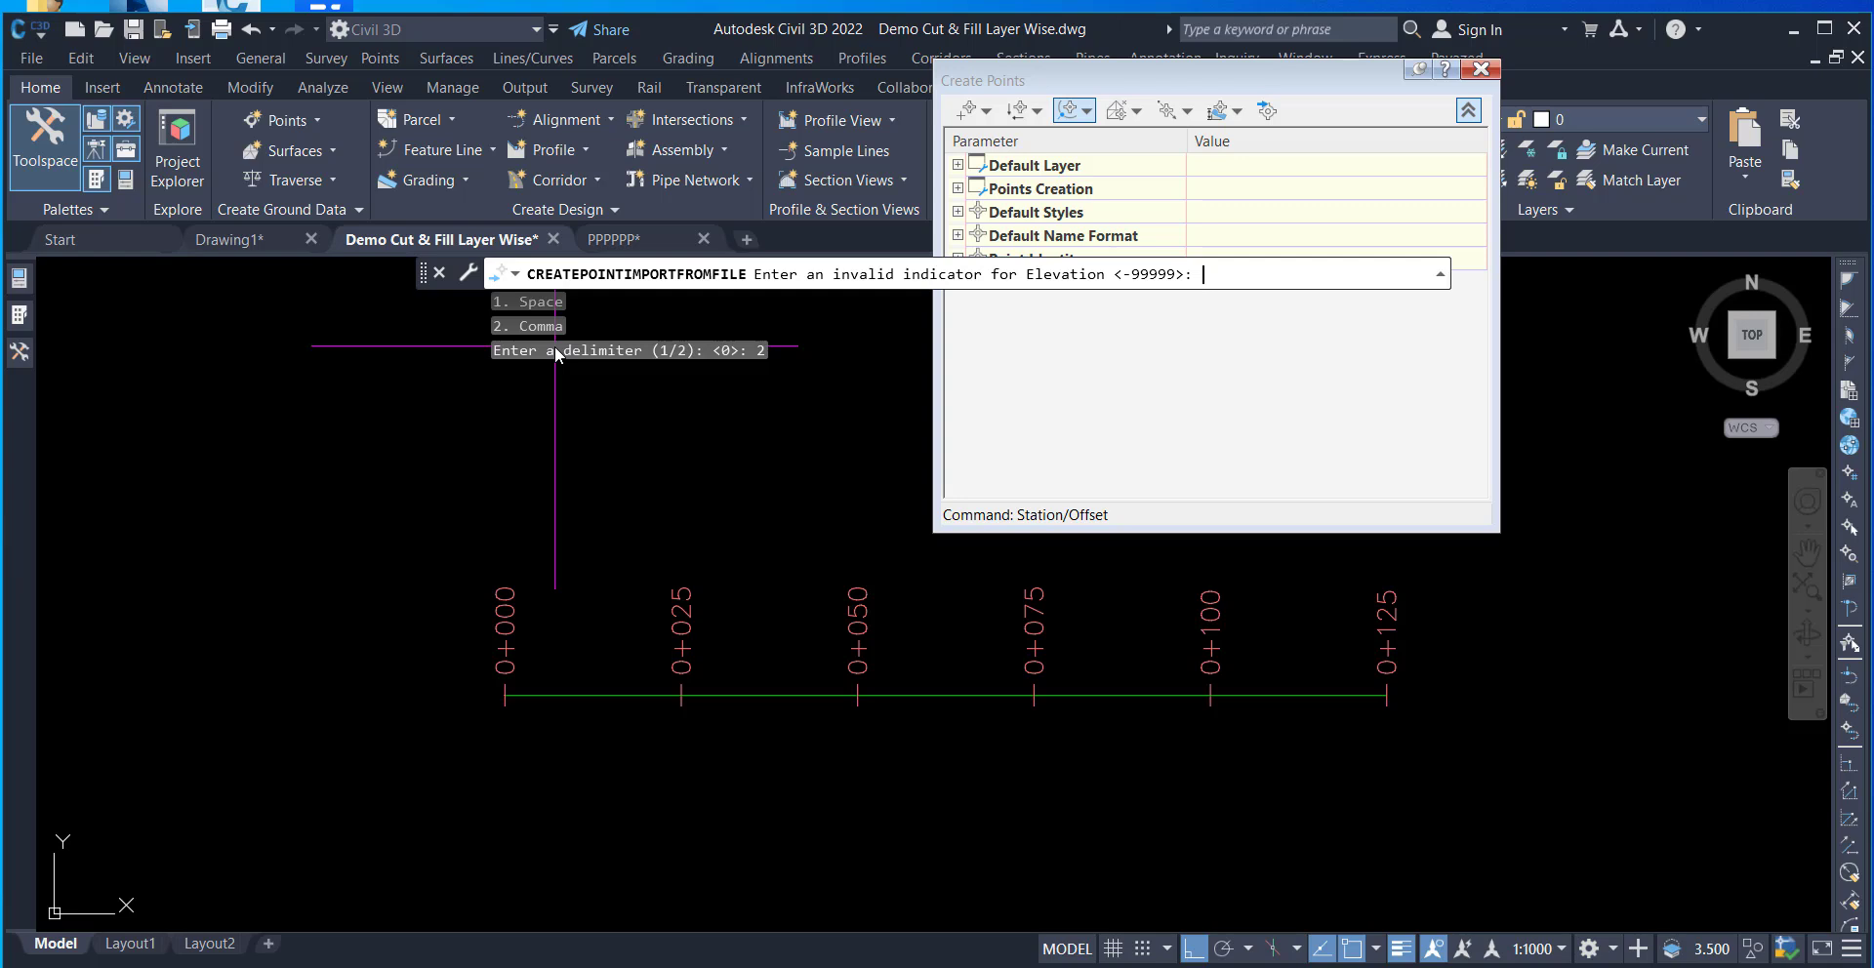
key(Return)
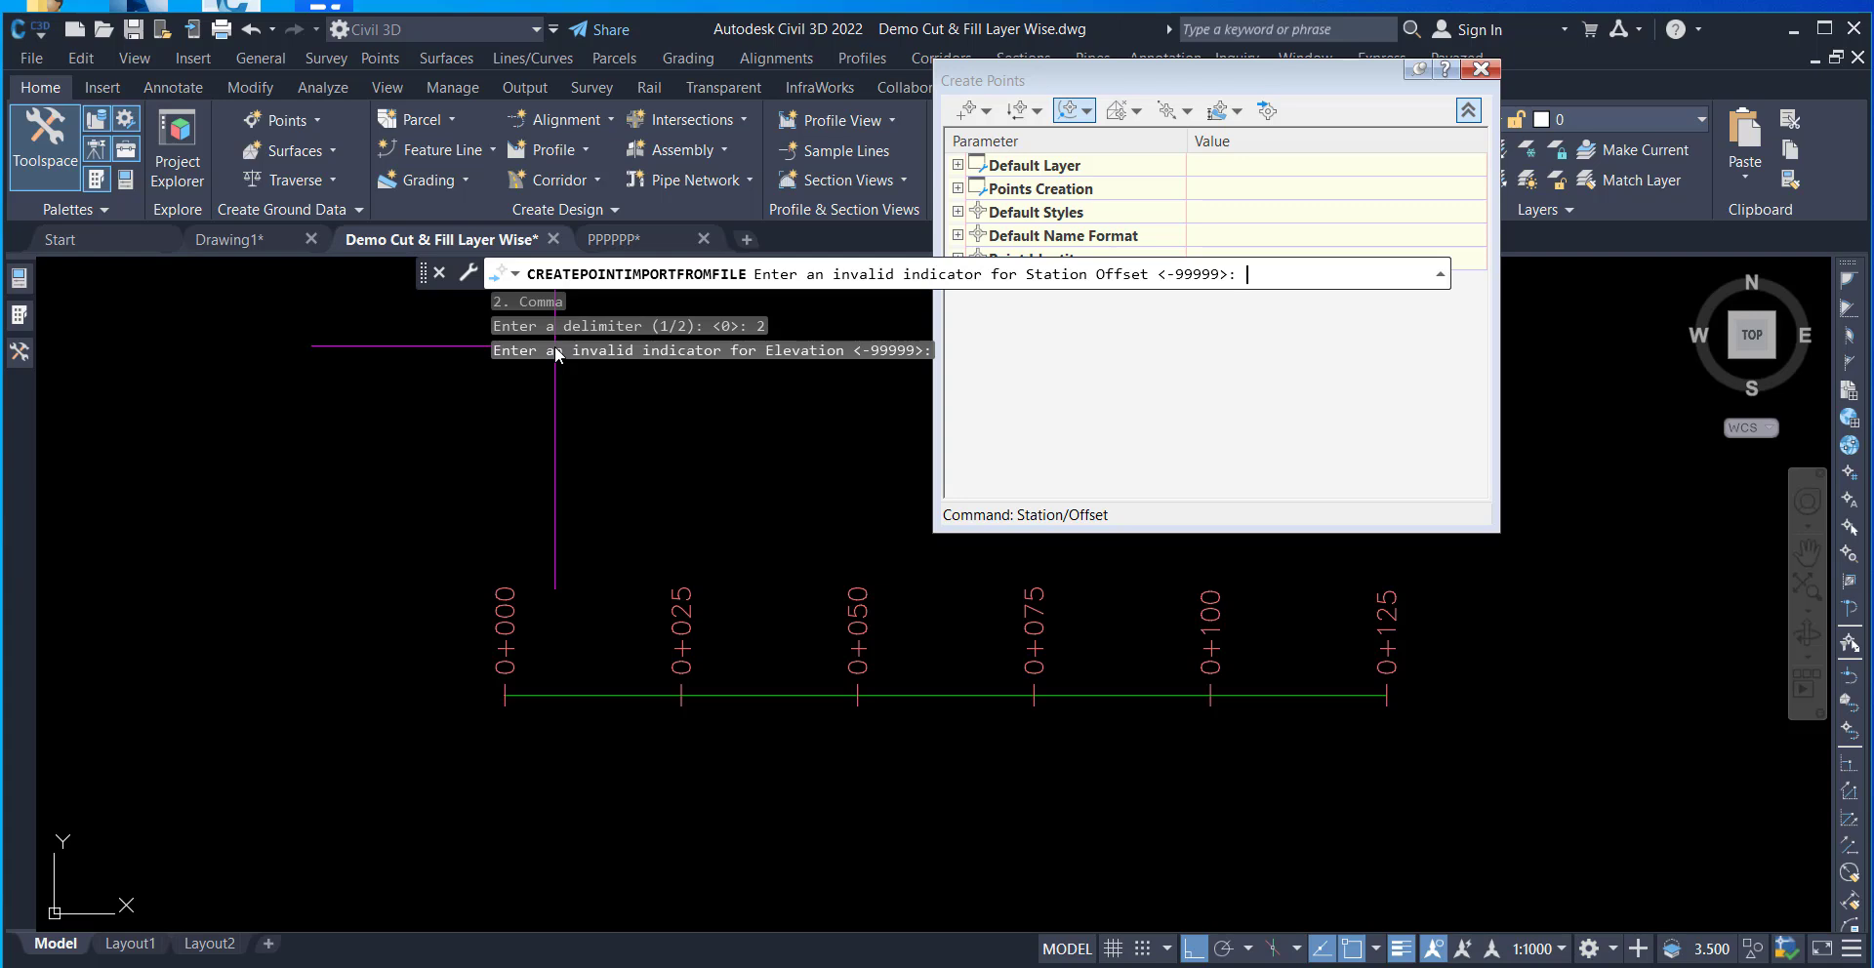
key(Return)
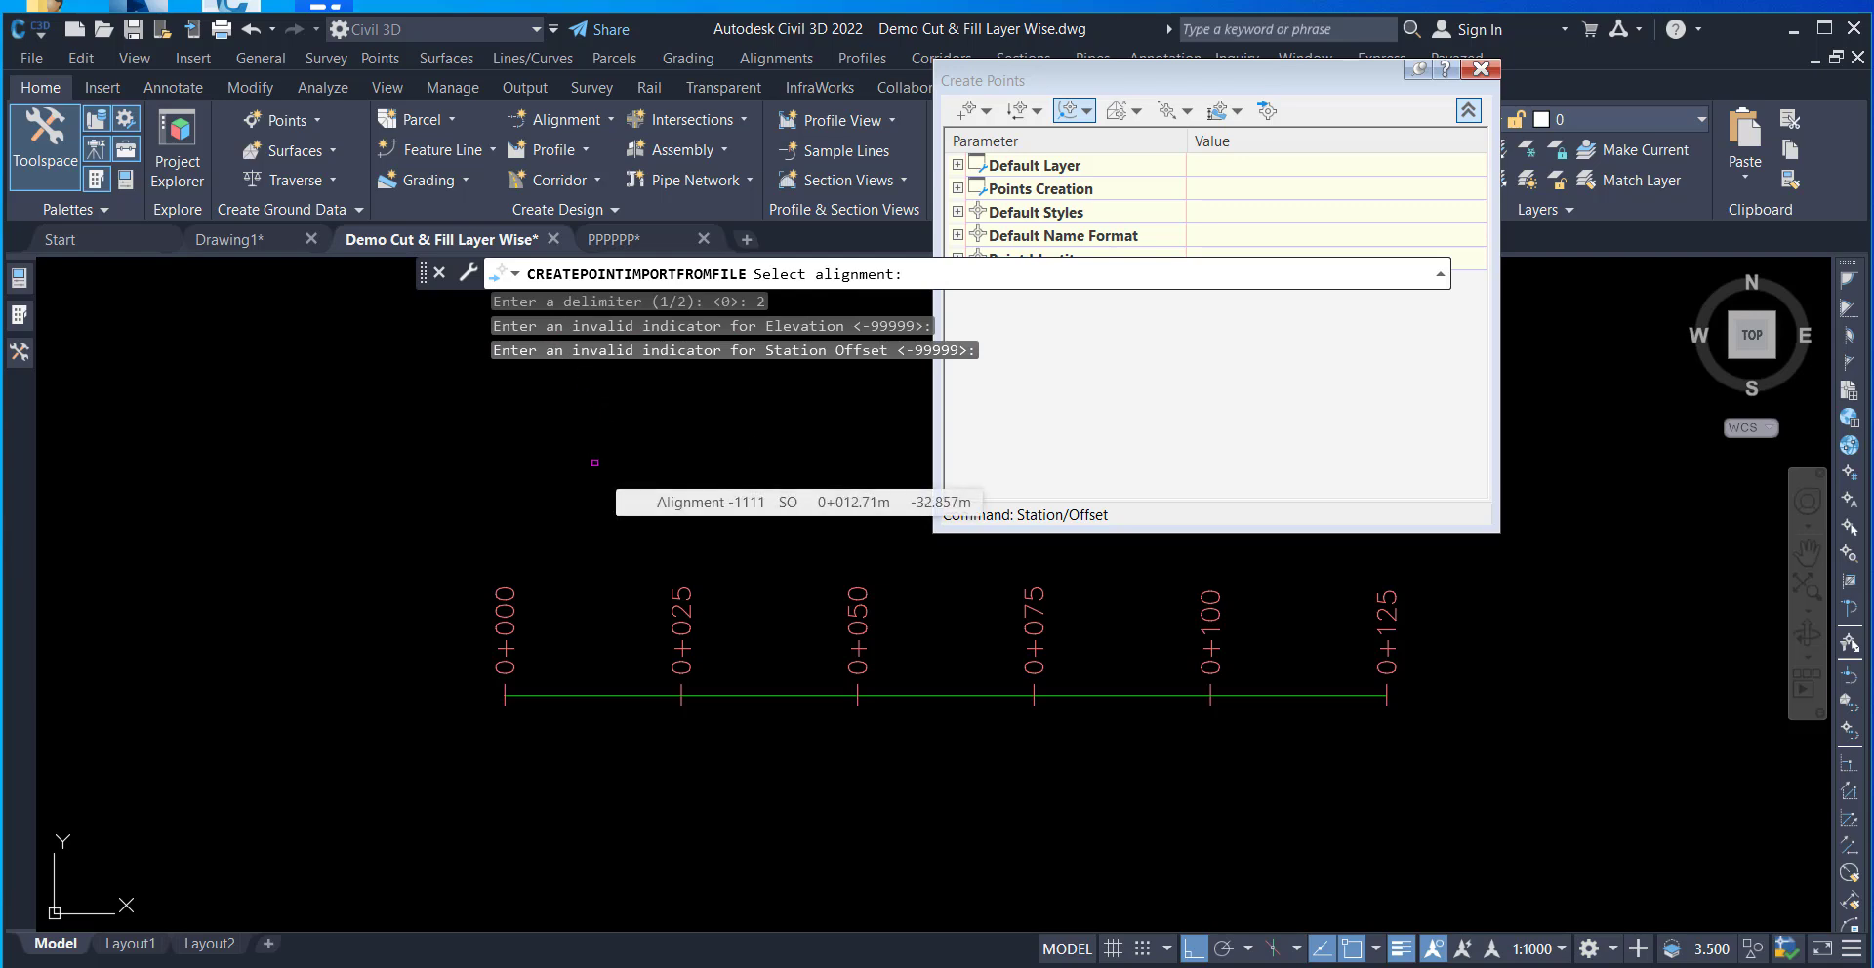
click(765, 699)
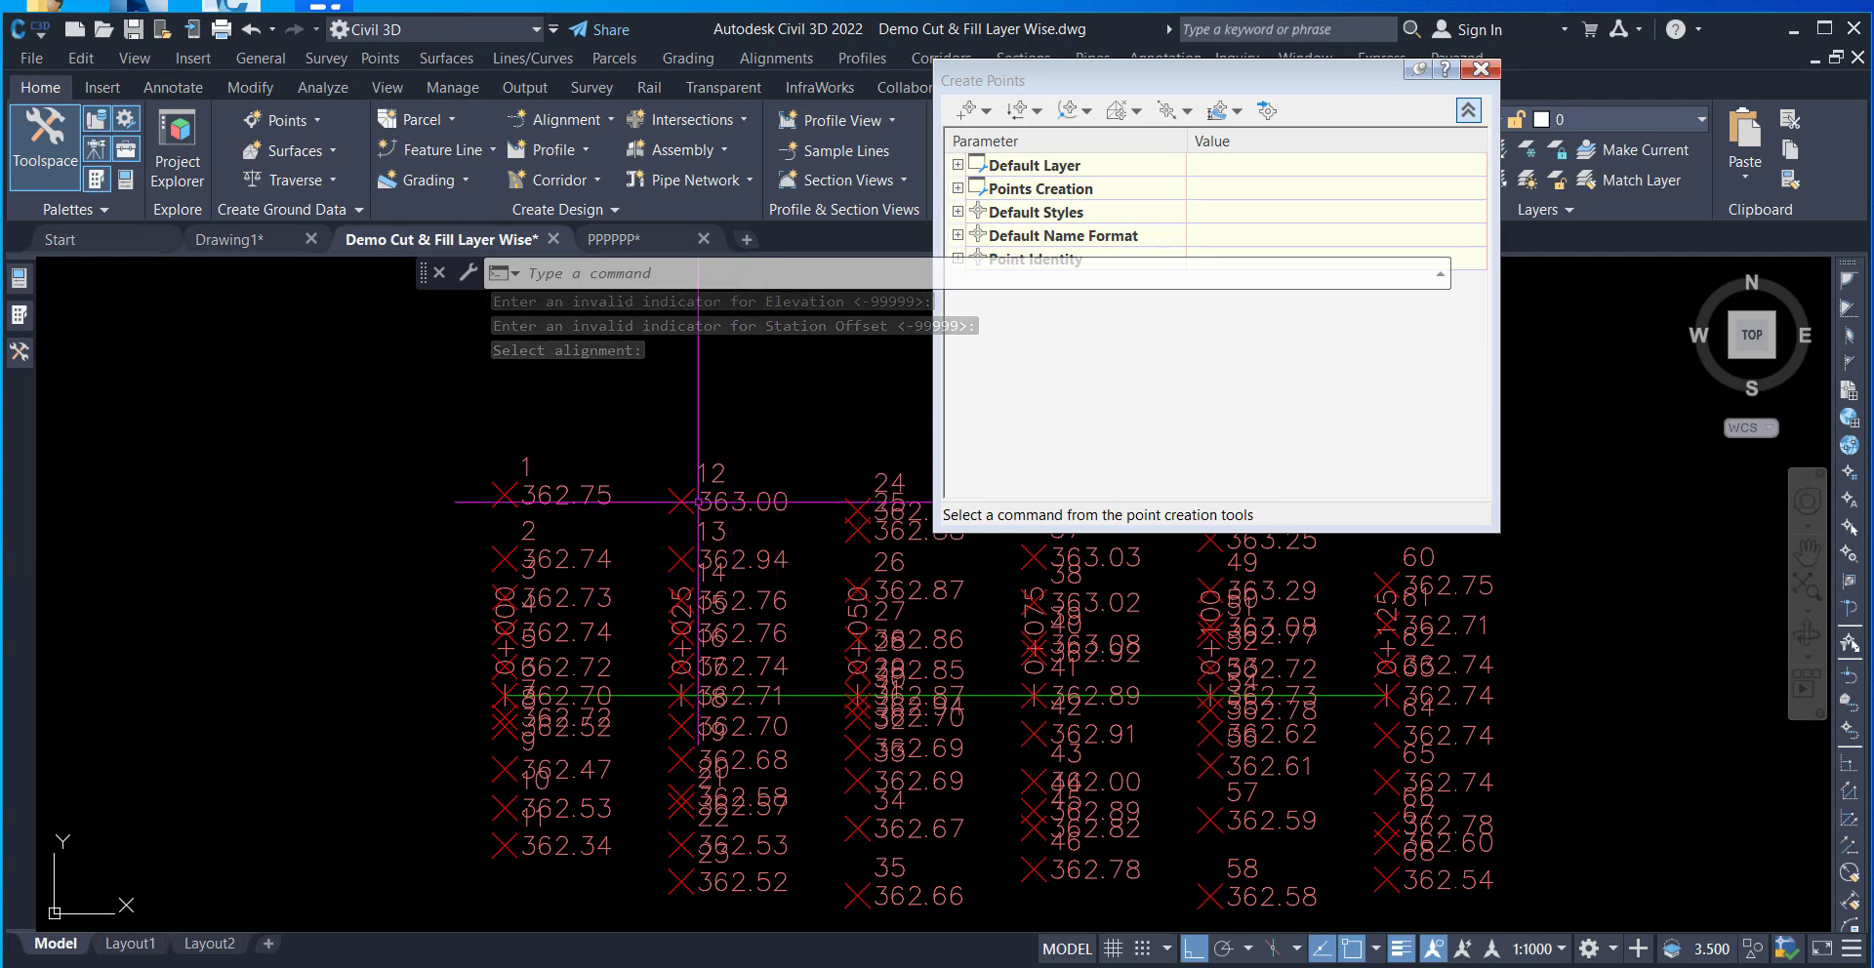
- Expand the point groups and select every point of the _All Points group in the drawing
mouse_move(18, 351)
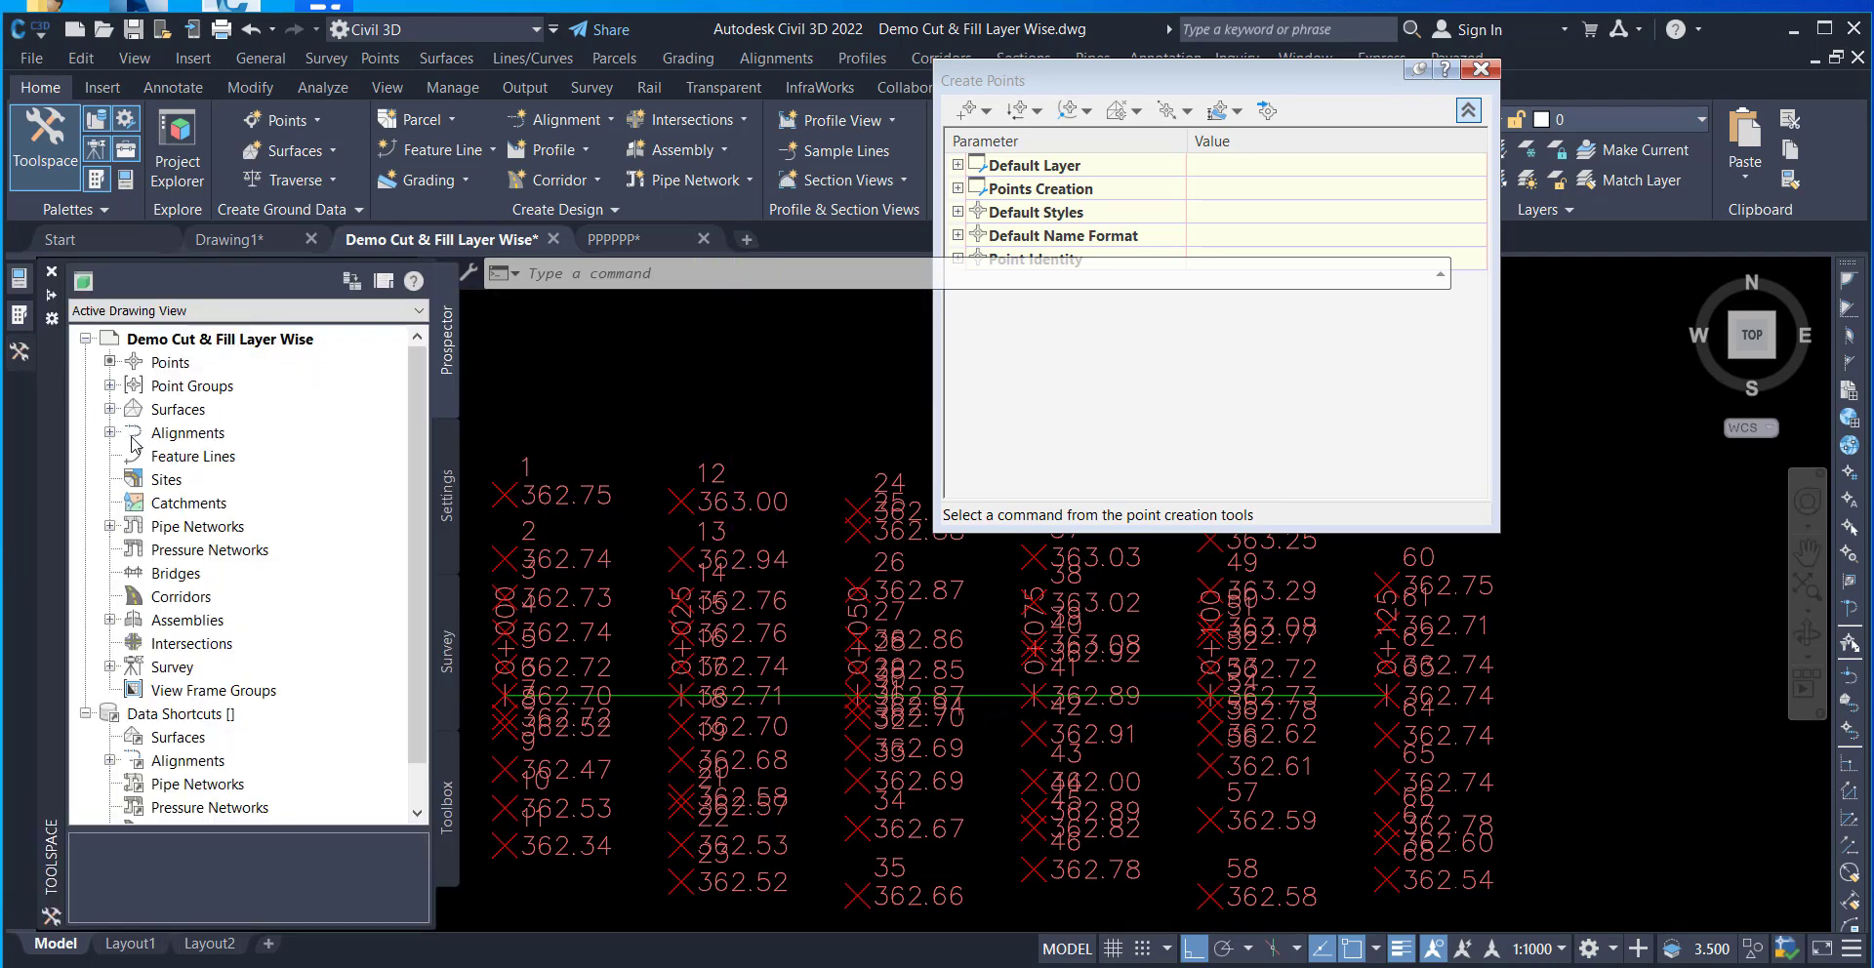
click(110, 386)
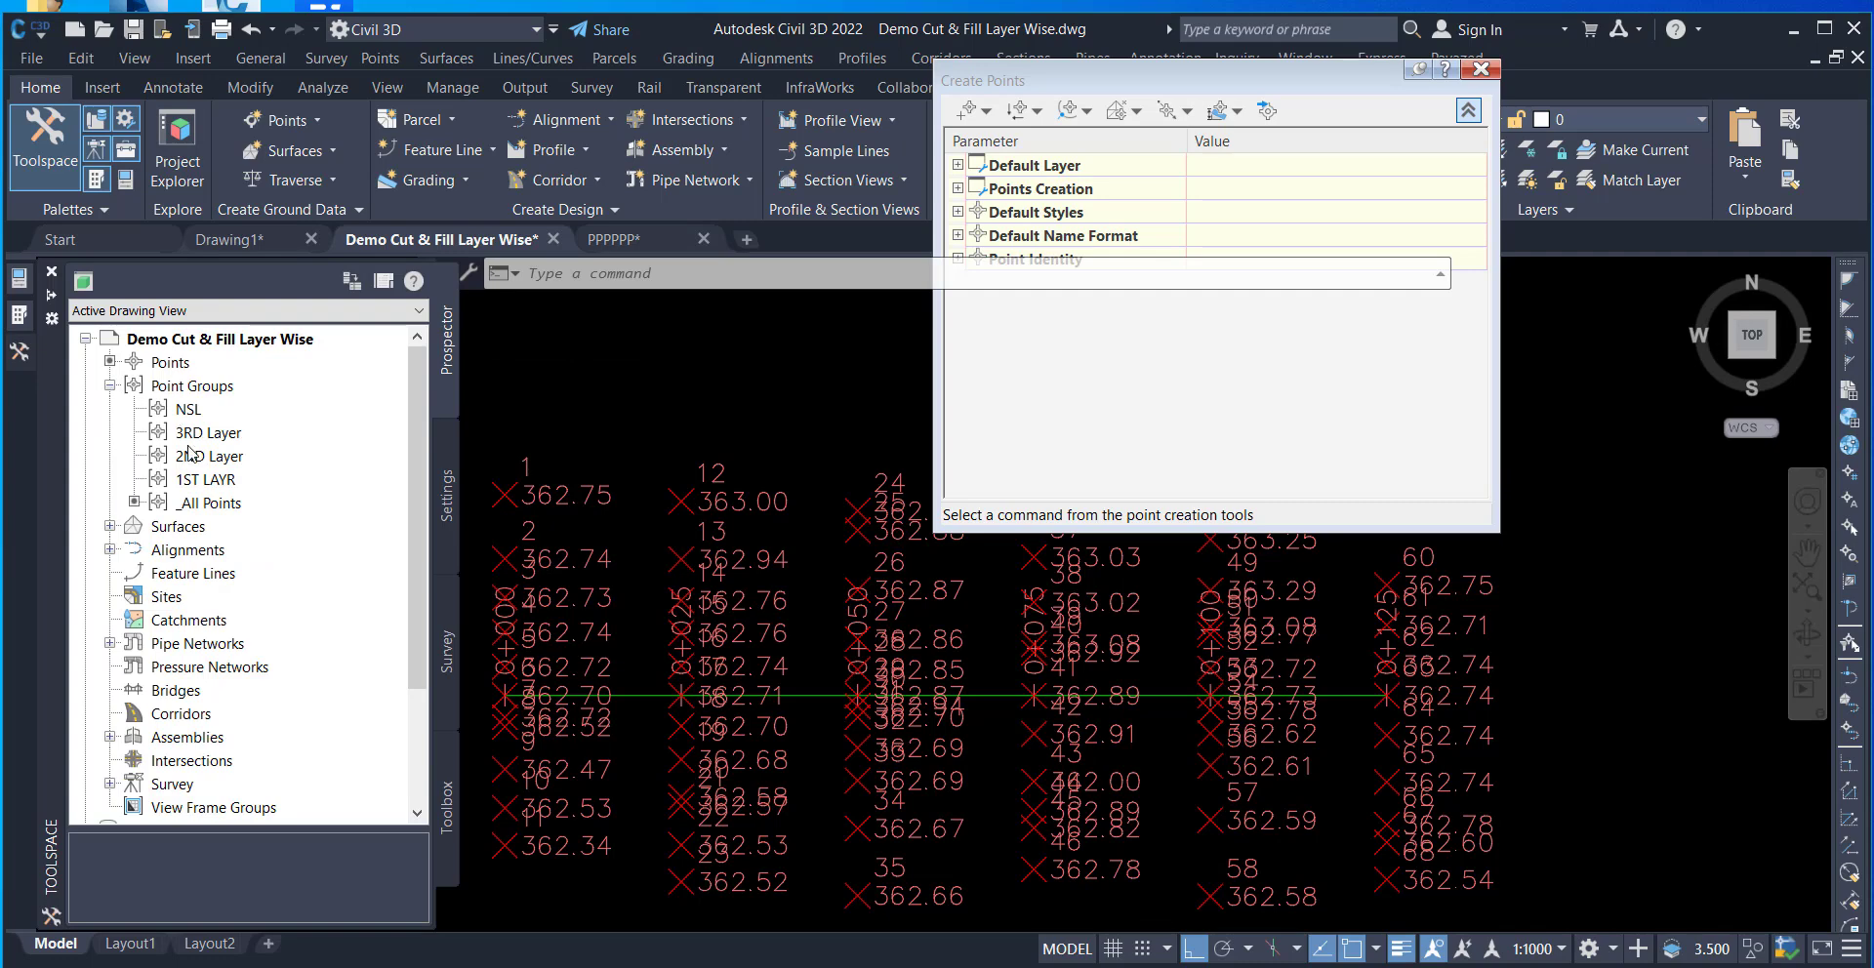
click(182, 501)
right_click(182, 502)
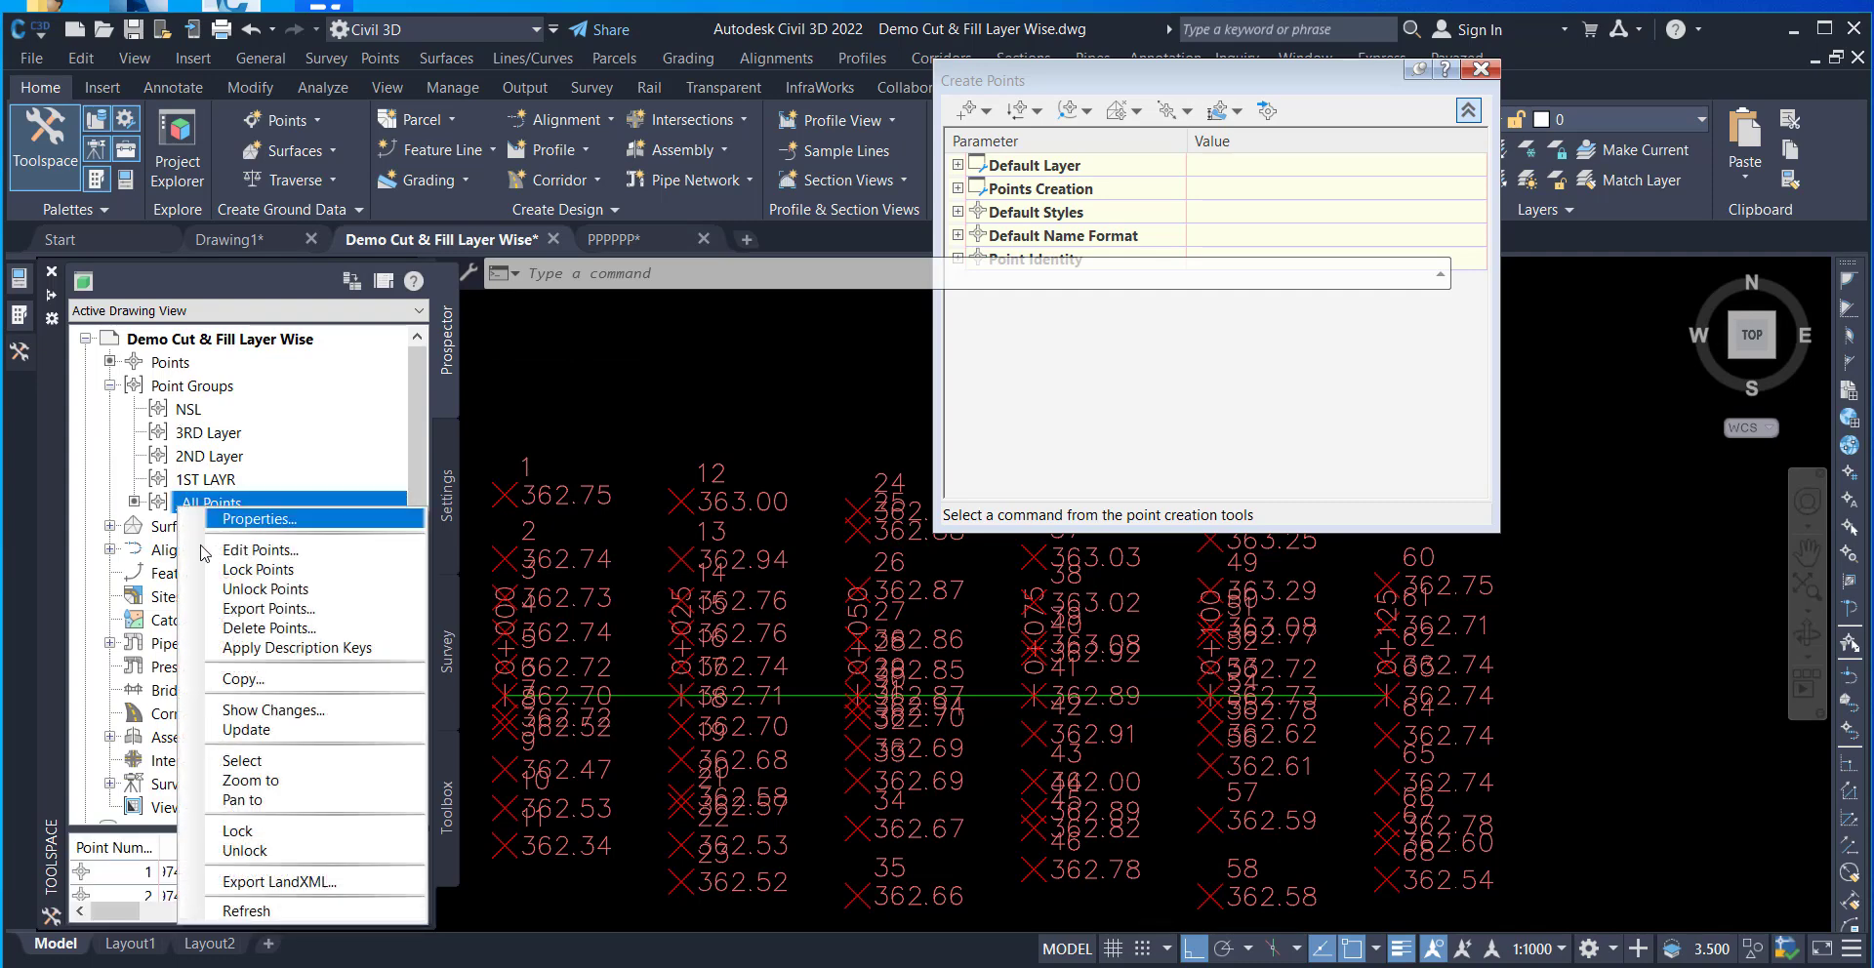
click(275, 762)
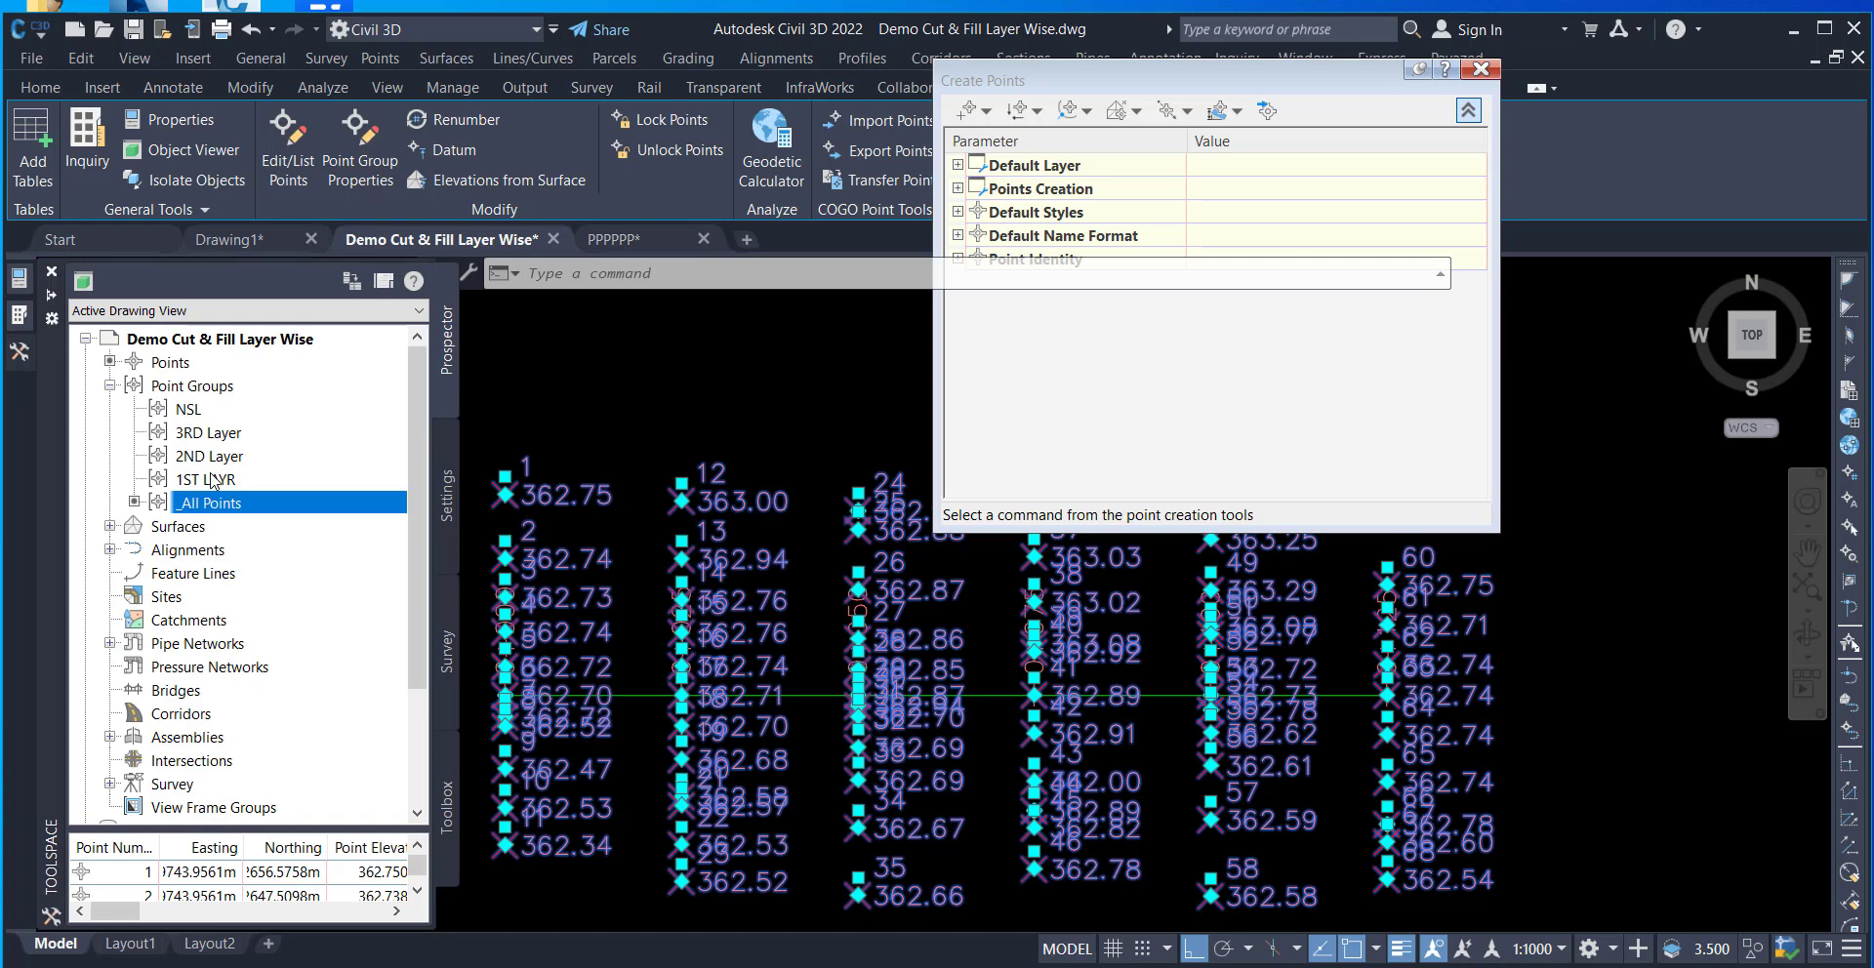
click(207, 387)
right_click(209, 390)
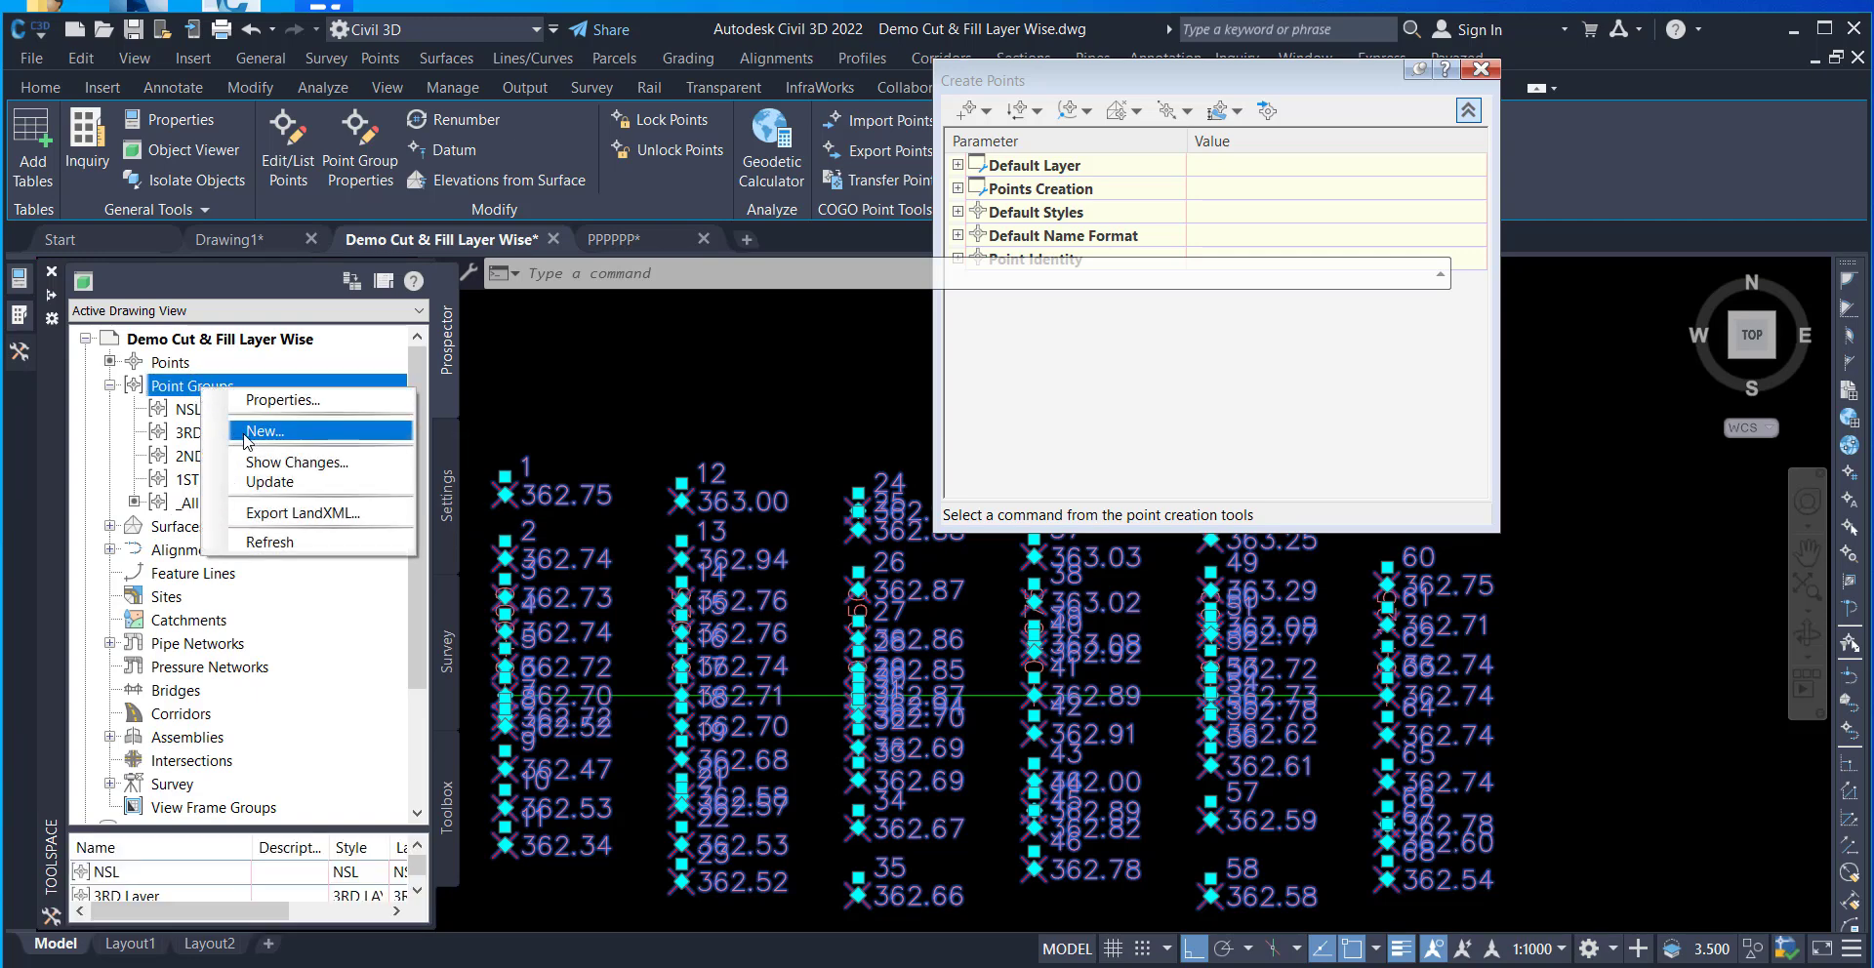
key(Escape)
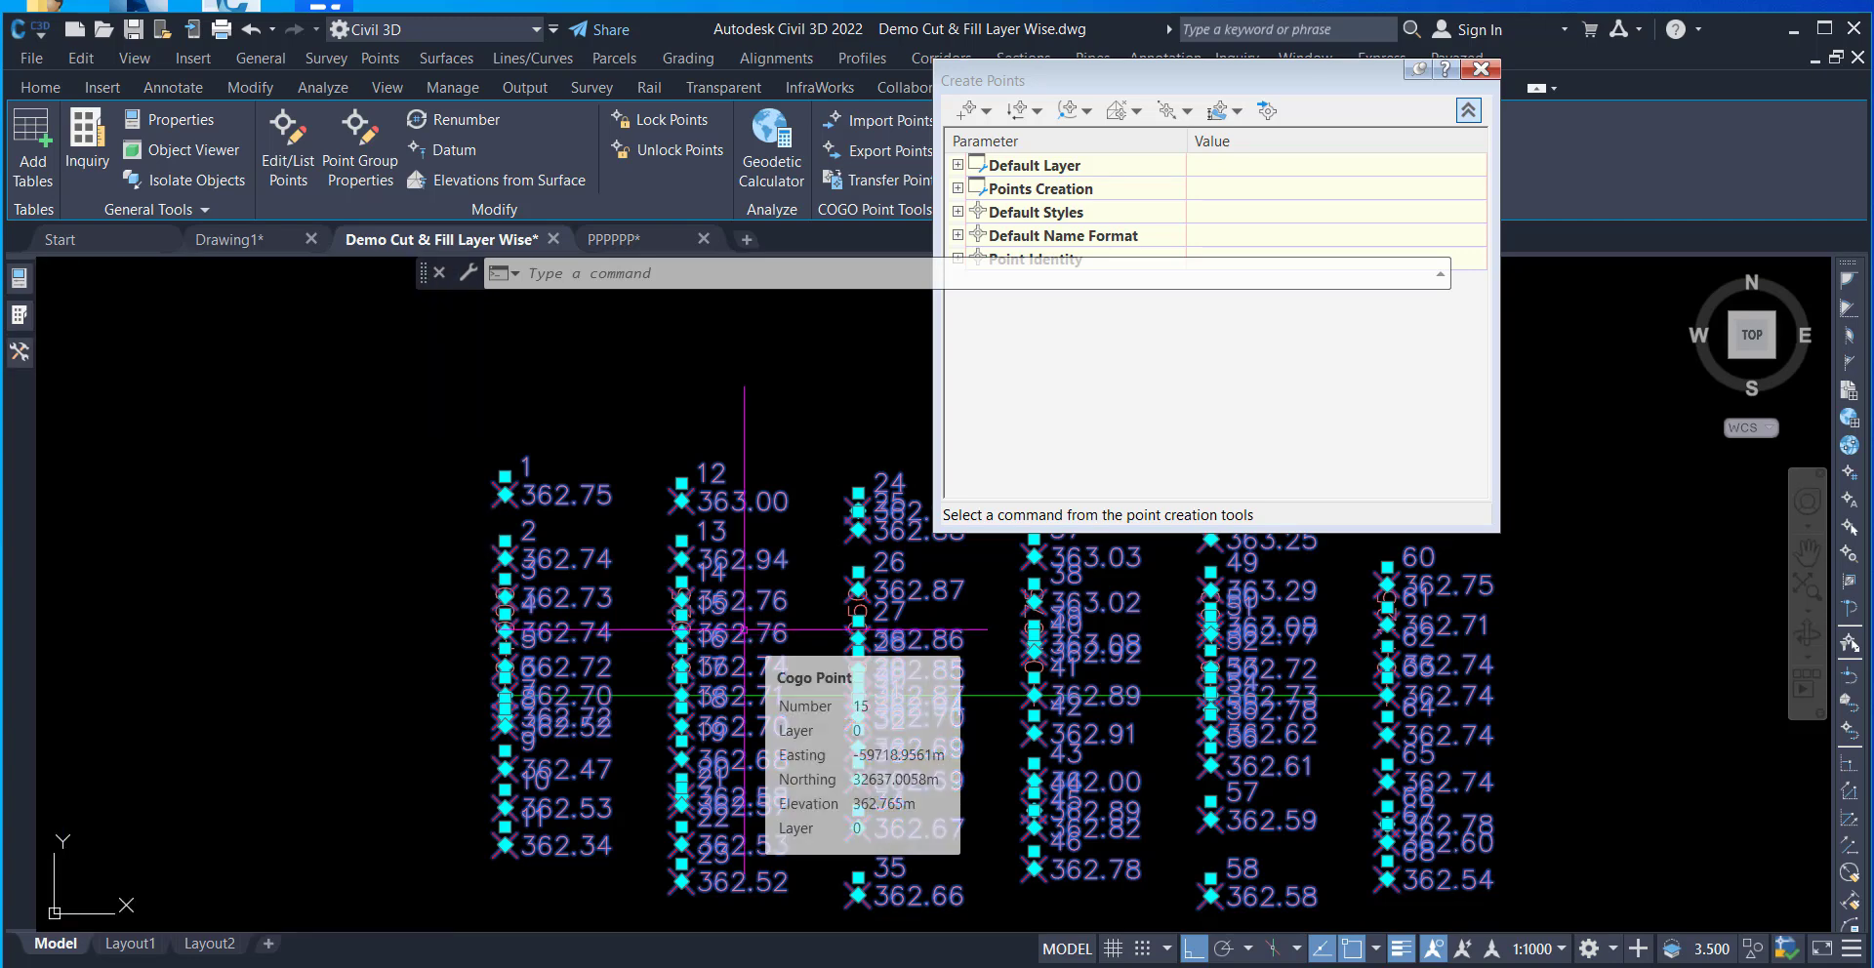
- Review the point list in the _All Points group properties and close the dialog without changes
mouse_move(24, 351)
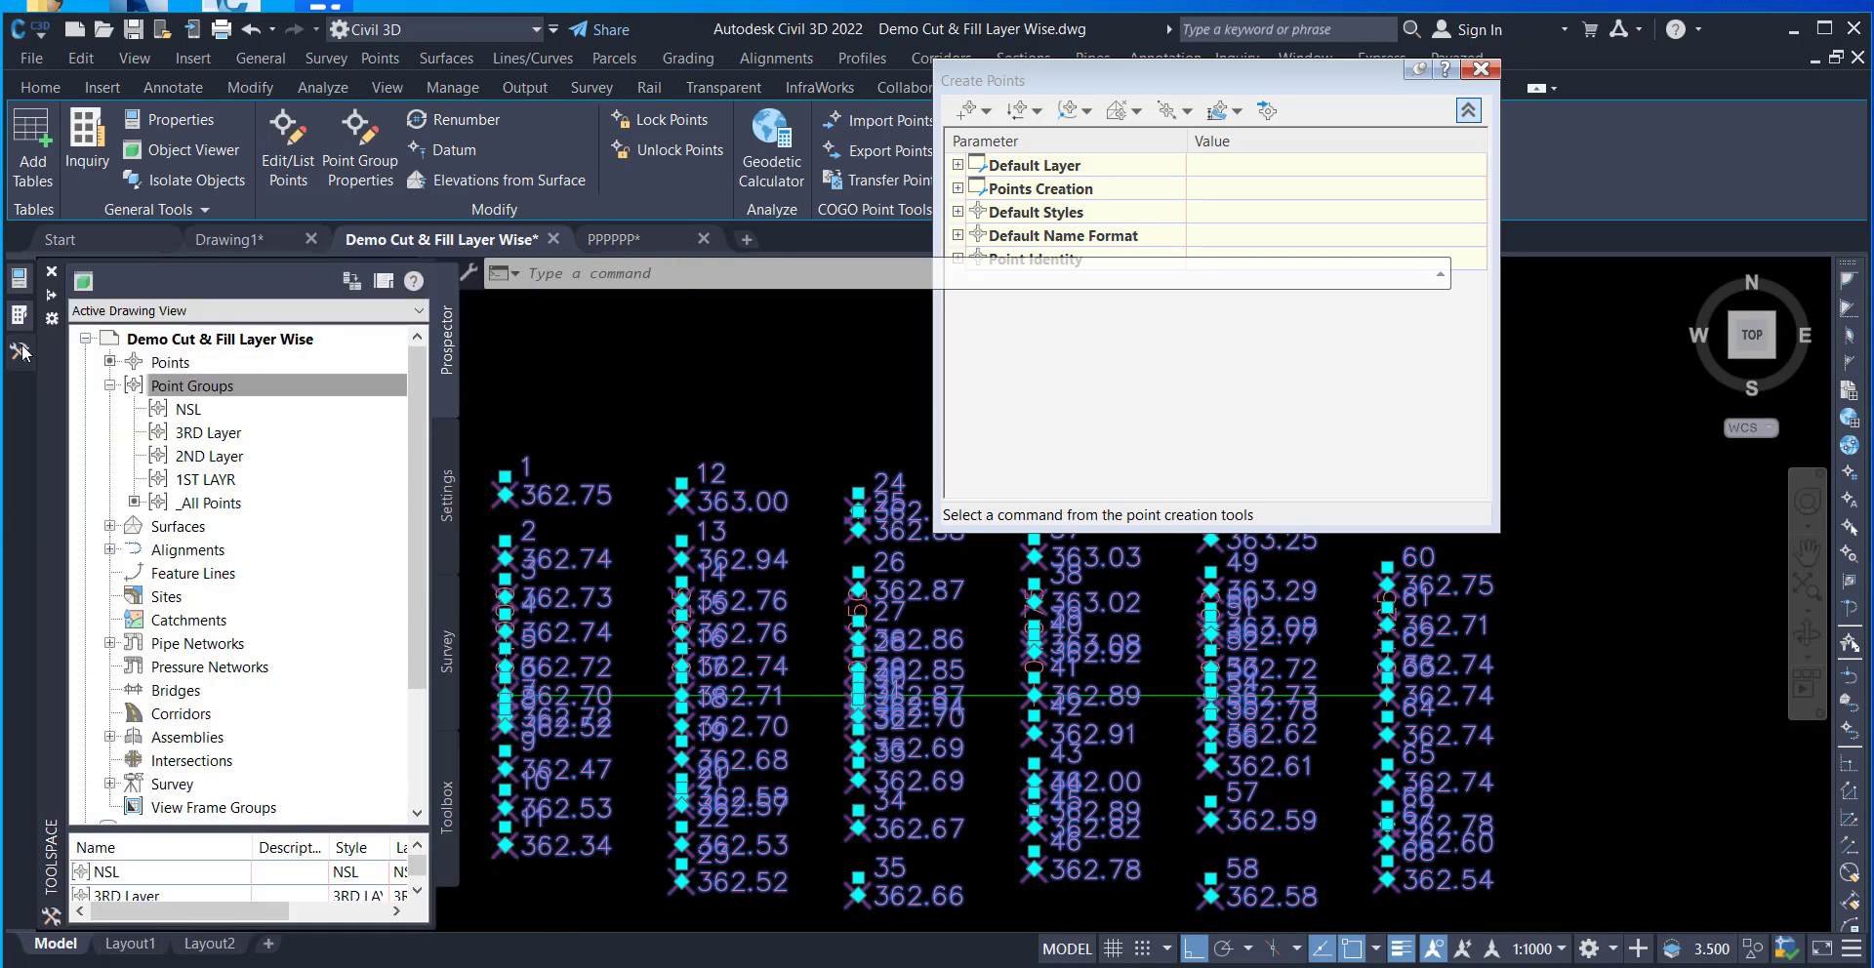
right_click(232, 504)
click(297, 515)
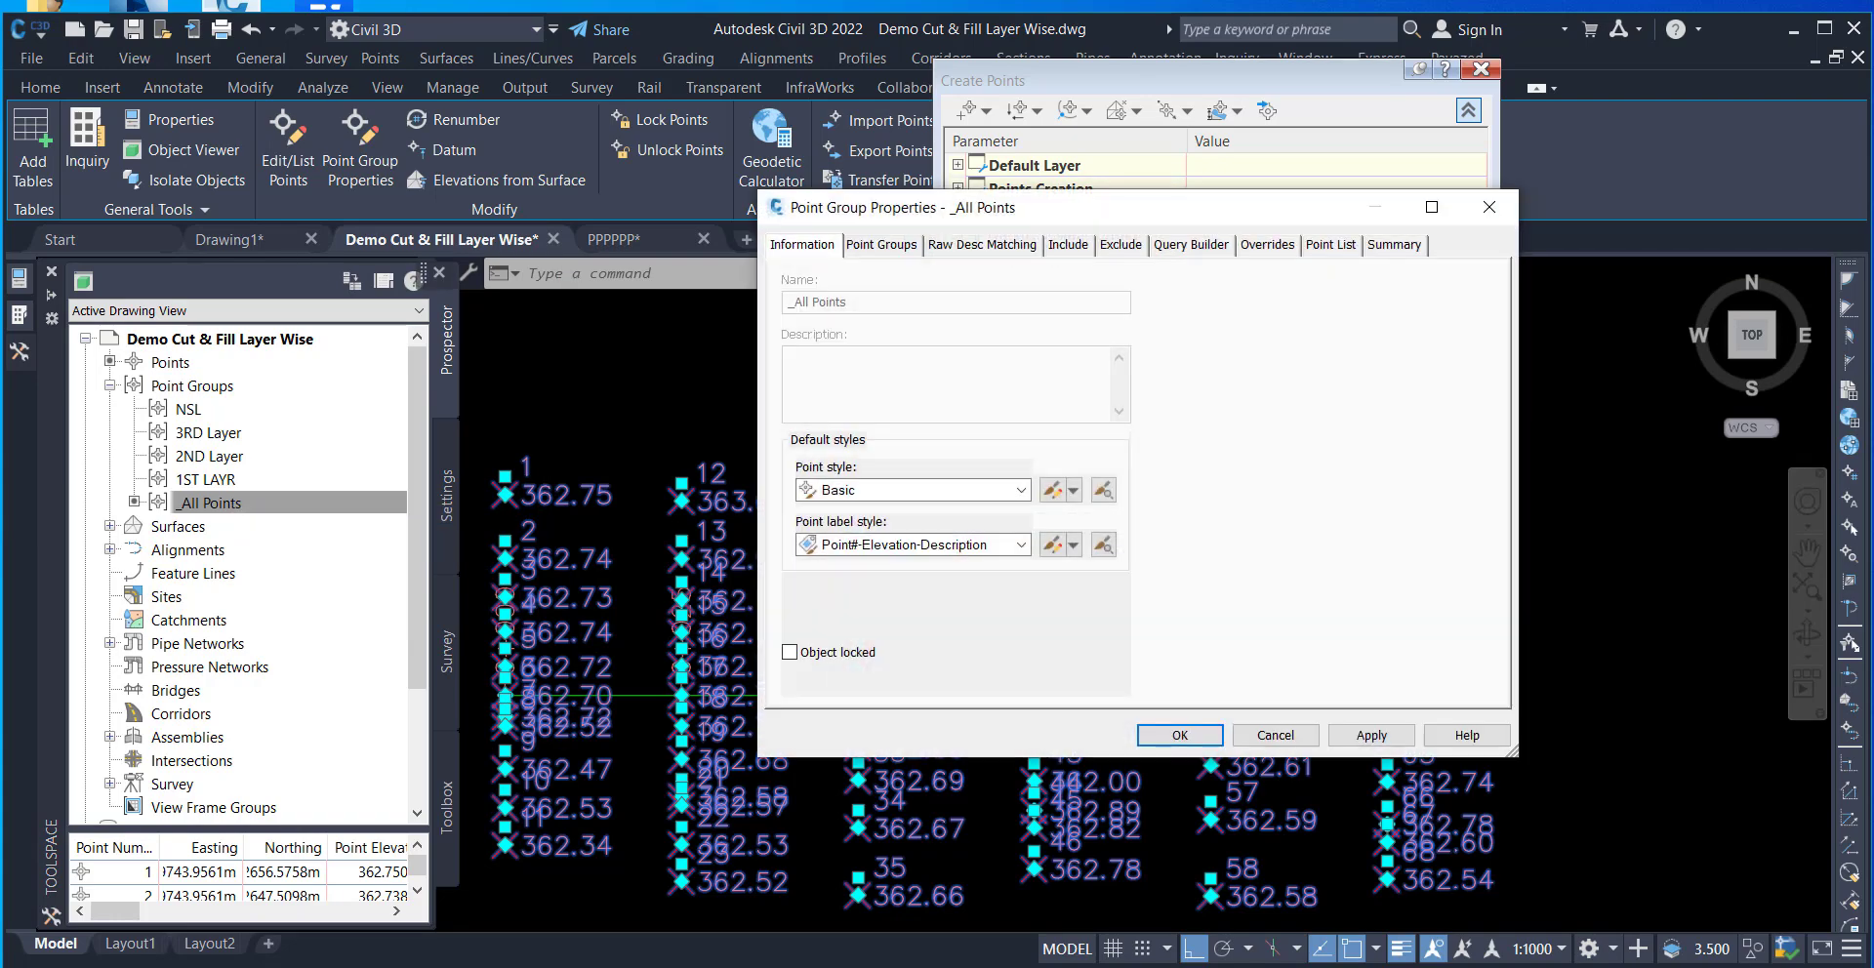
click(1325, 252)
drag(1496, 347, 1501, 652)
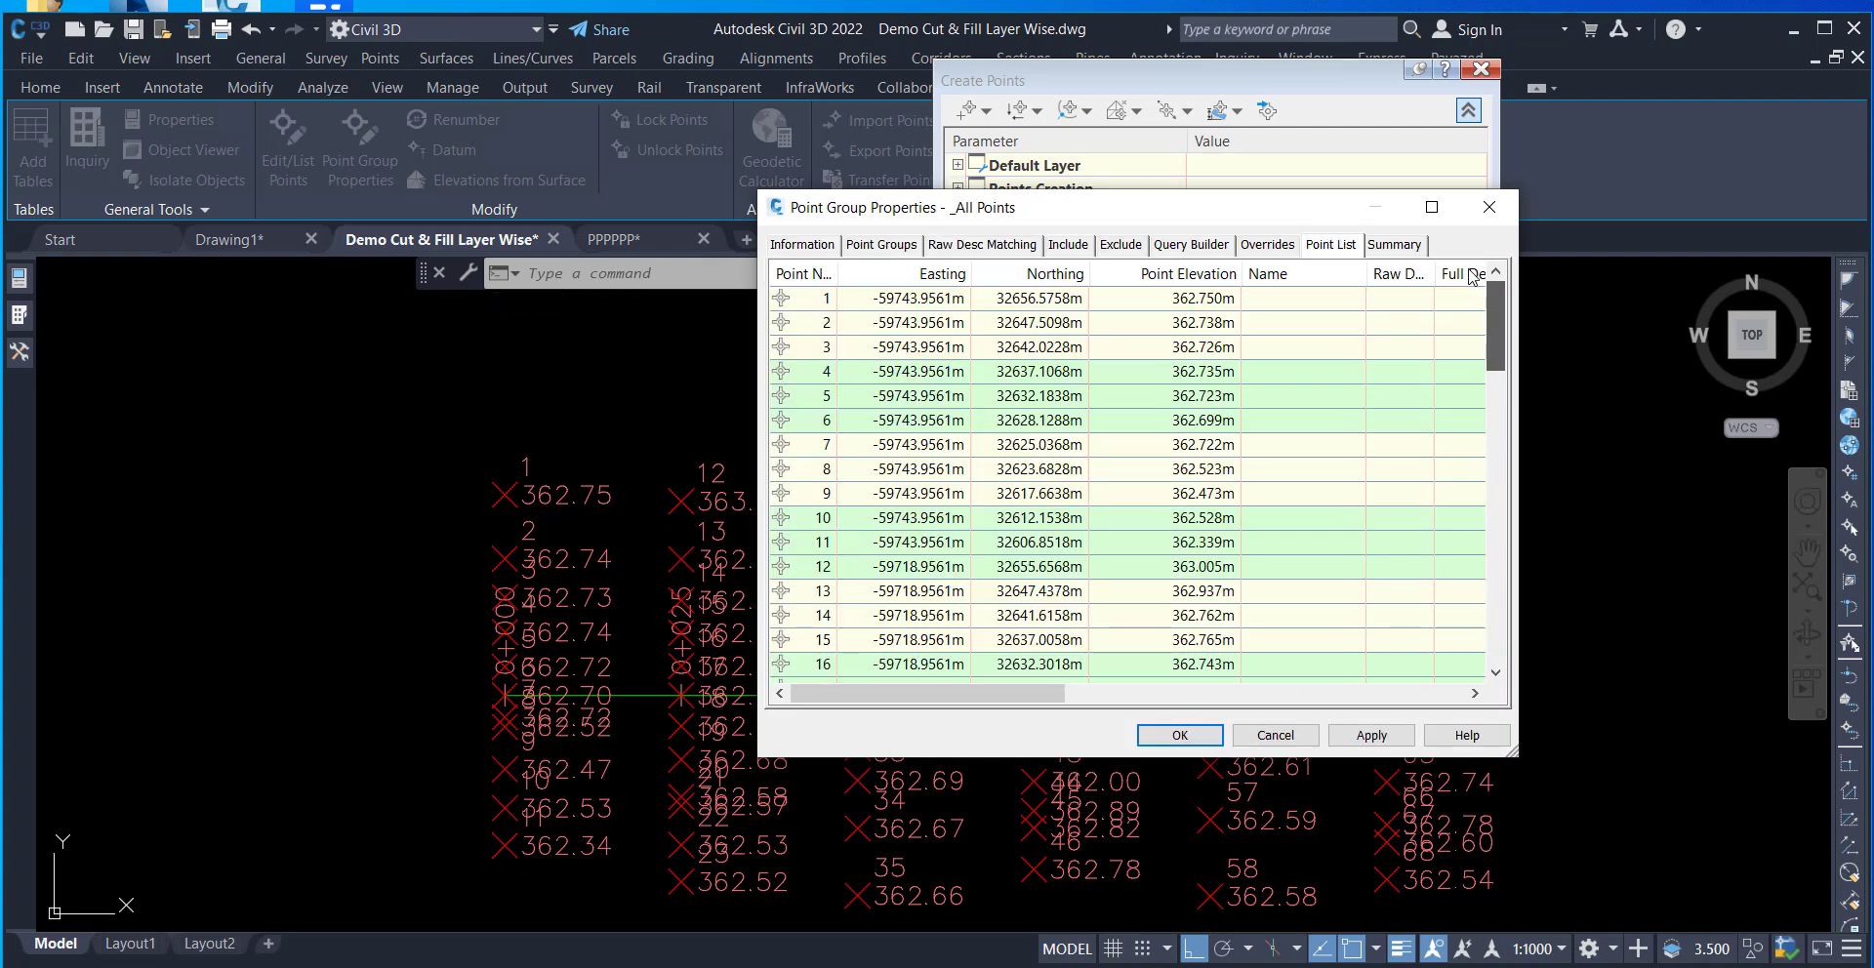
click(1490, 207)
- Set both the point style and the point label style of the _All Points group to <none>
mouse_move(18, 351)
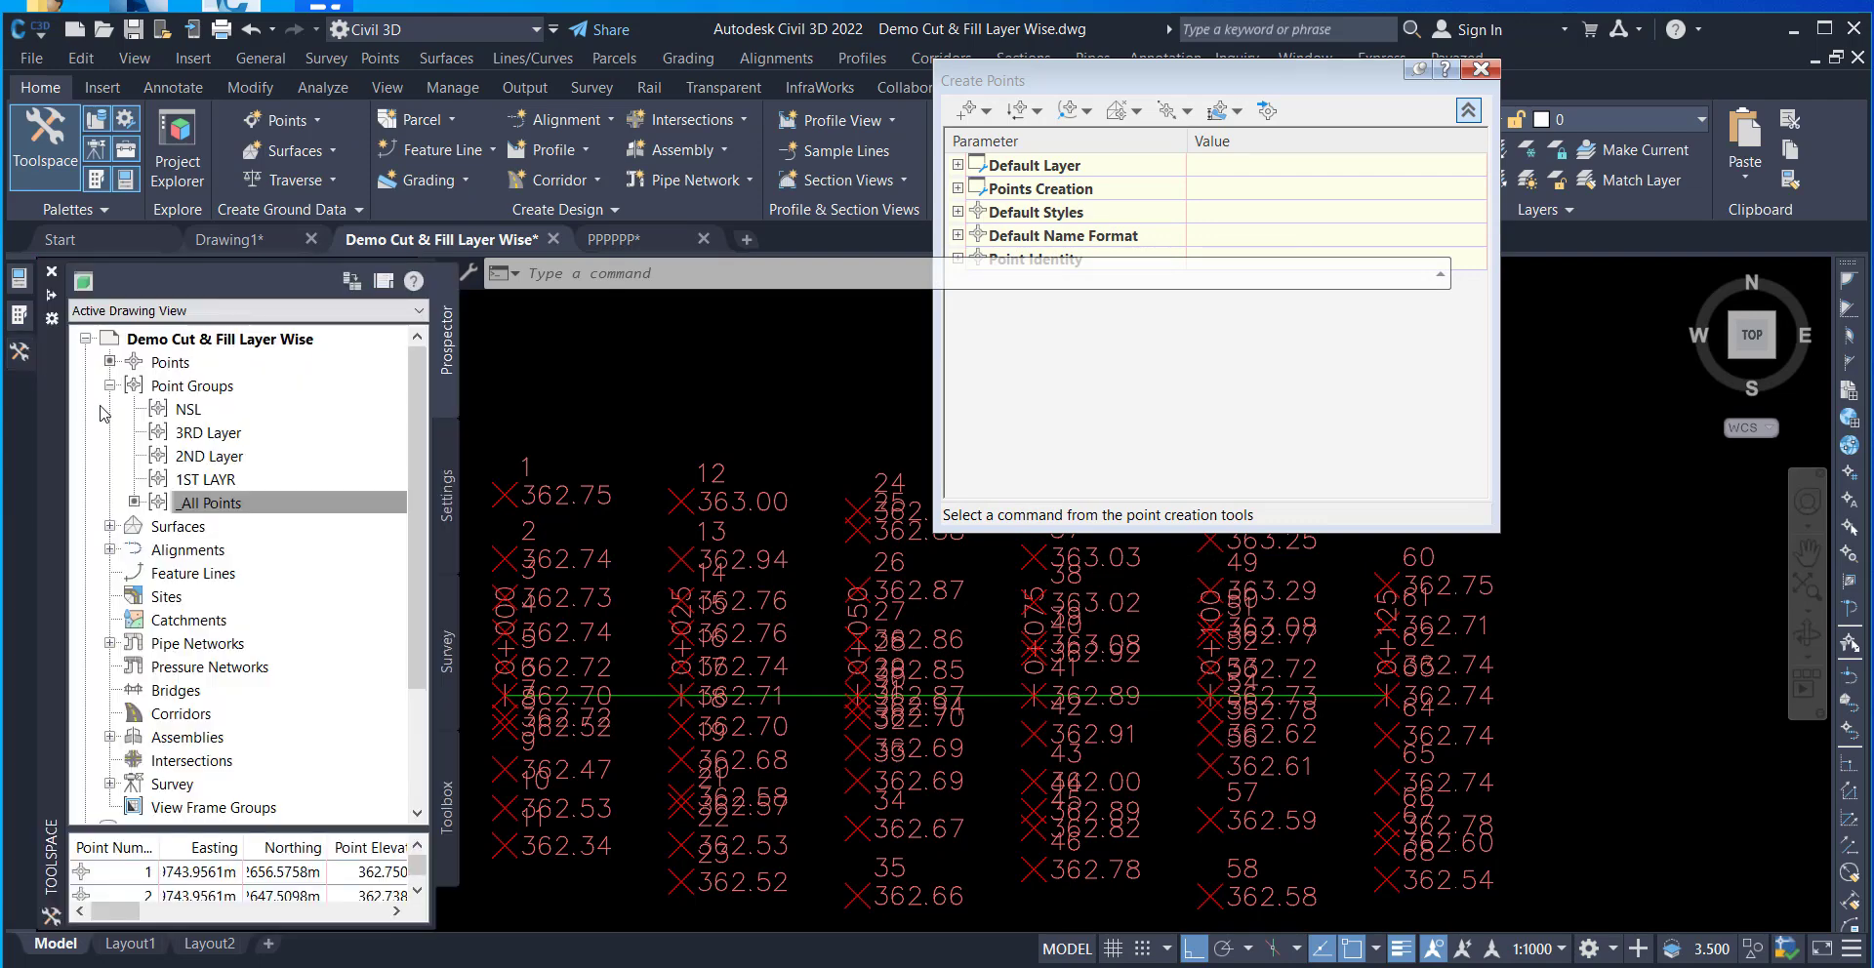
right_click(224, 504)
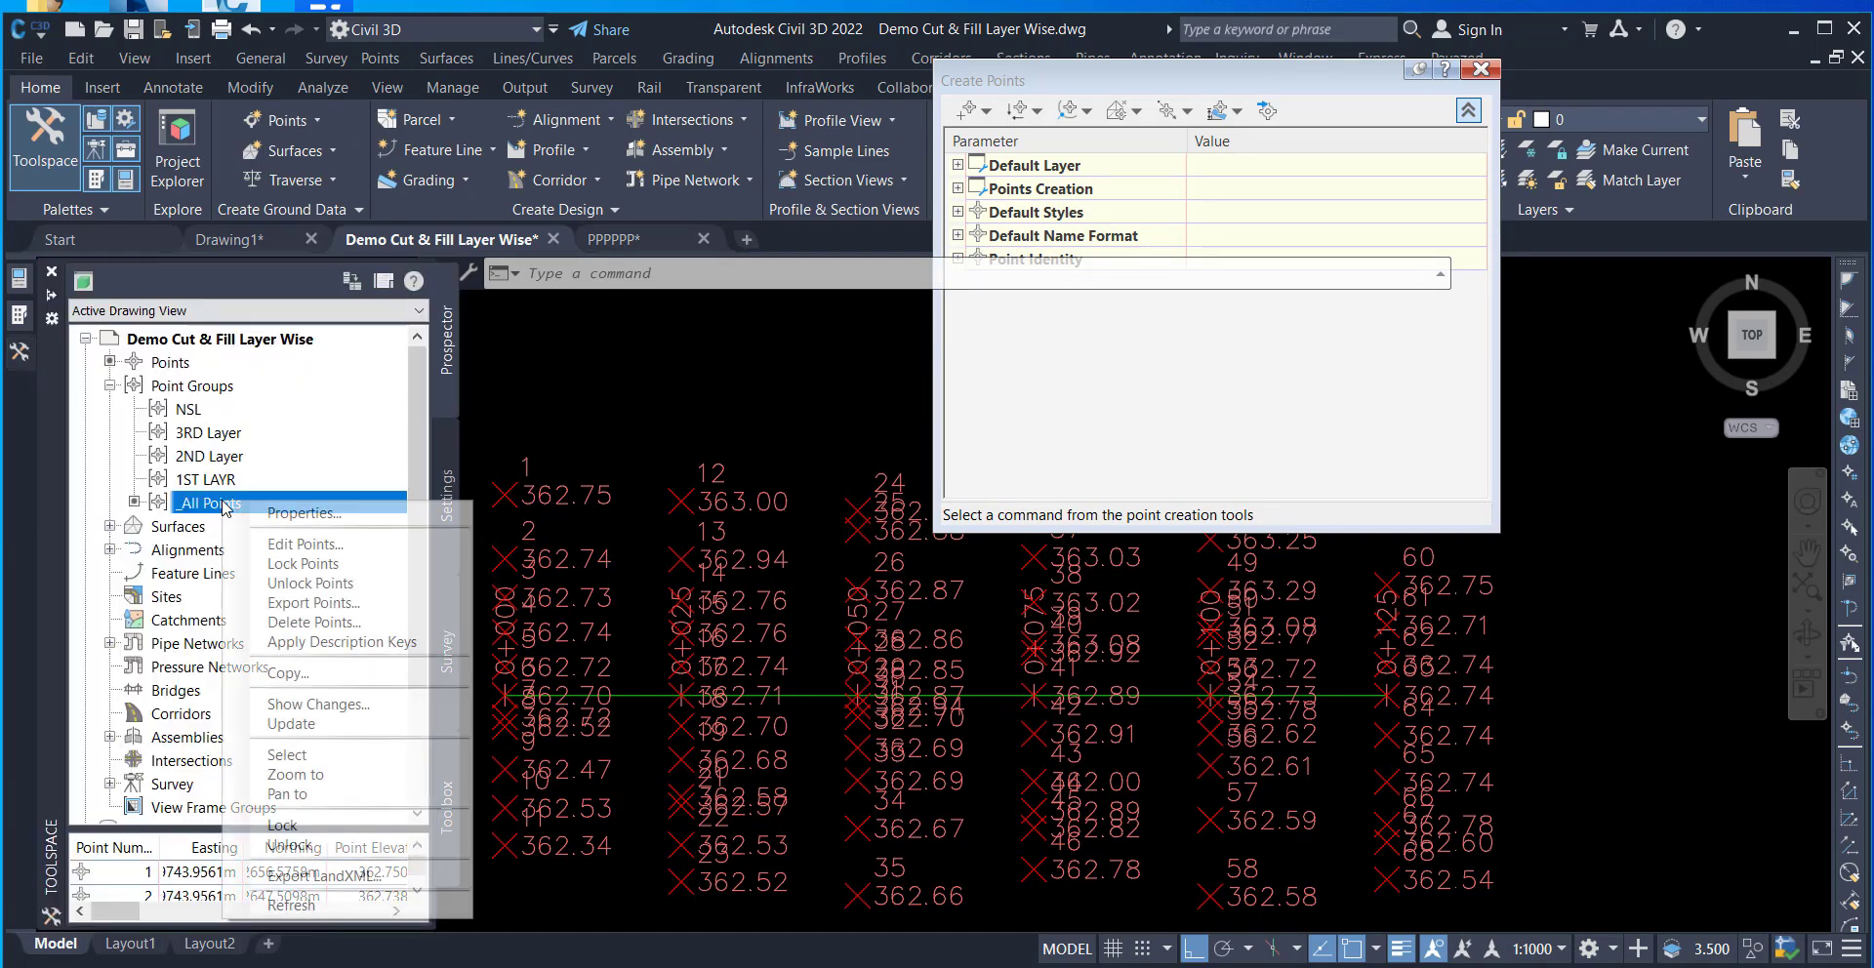
click(293, 512)
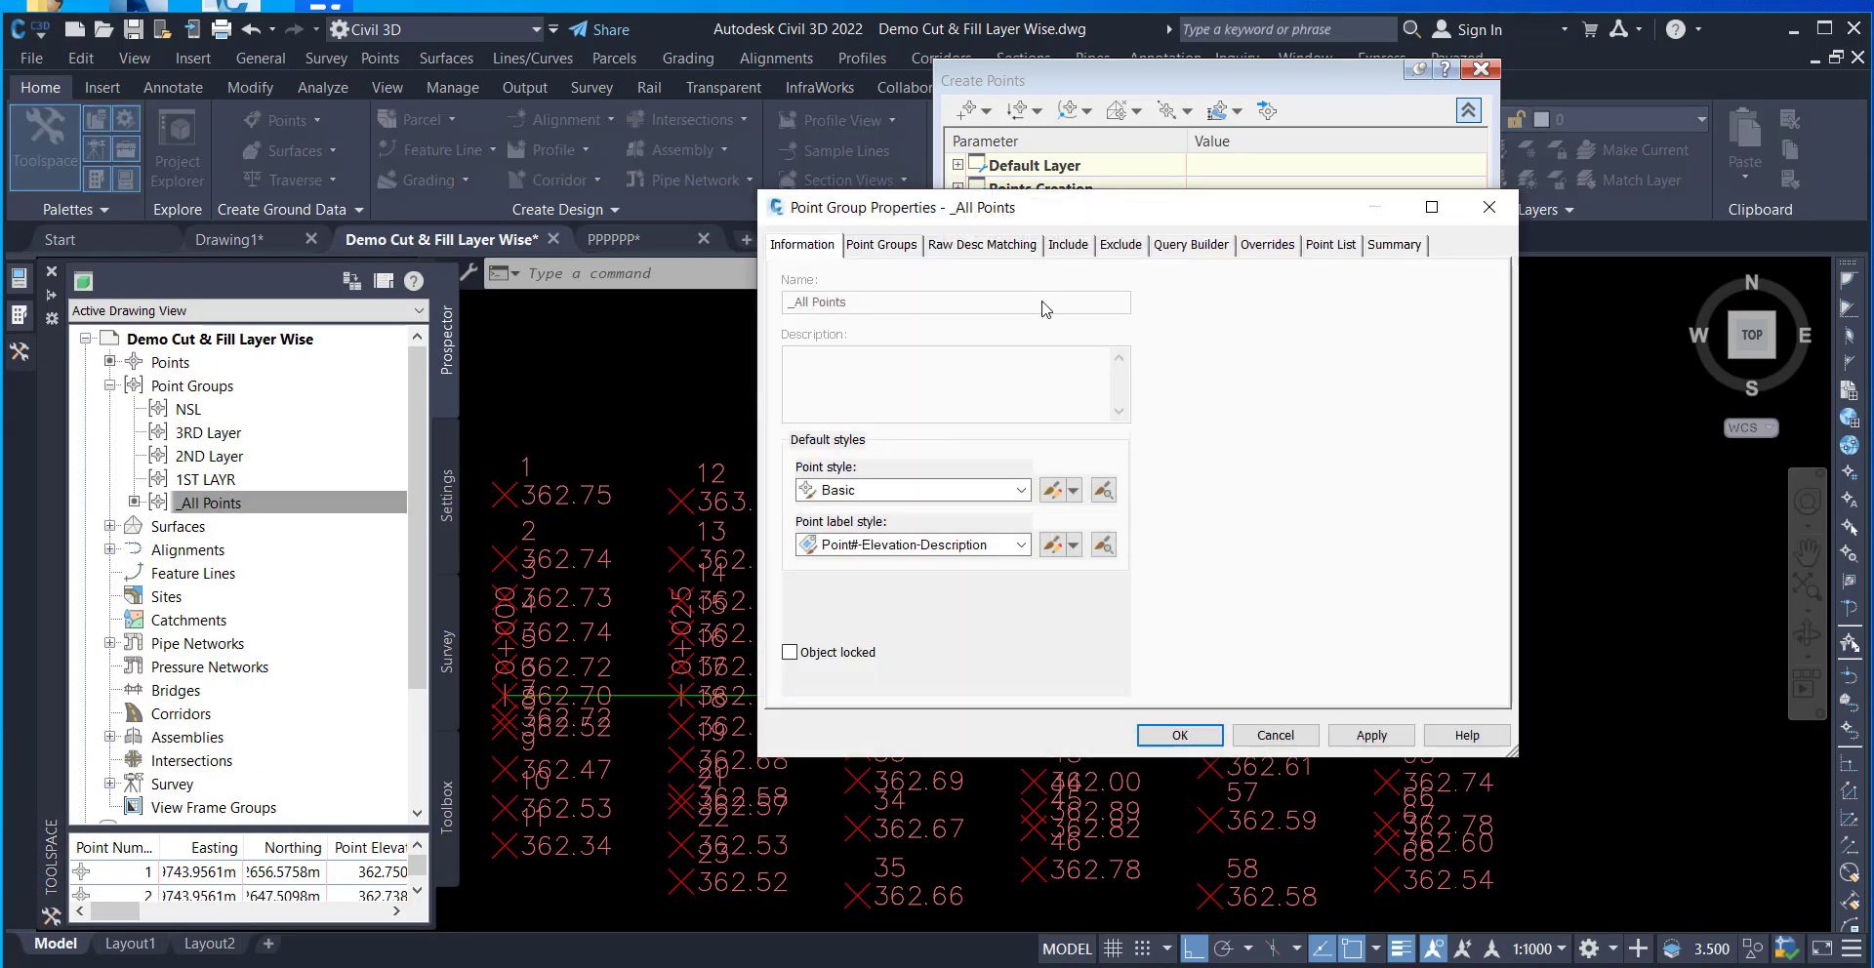
click(1012, 490)
scroll(878, 683, up, 5)
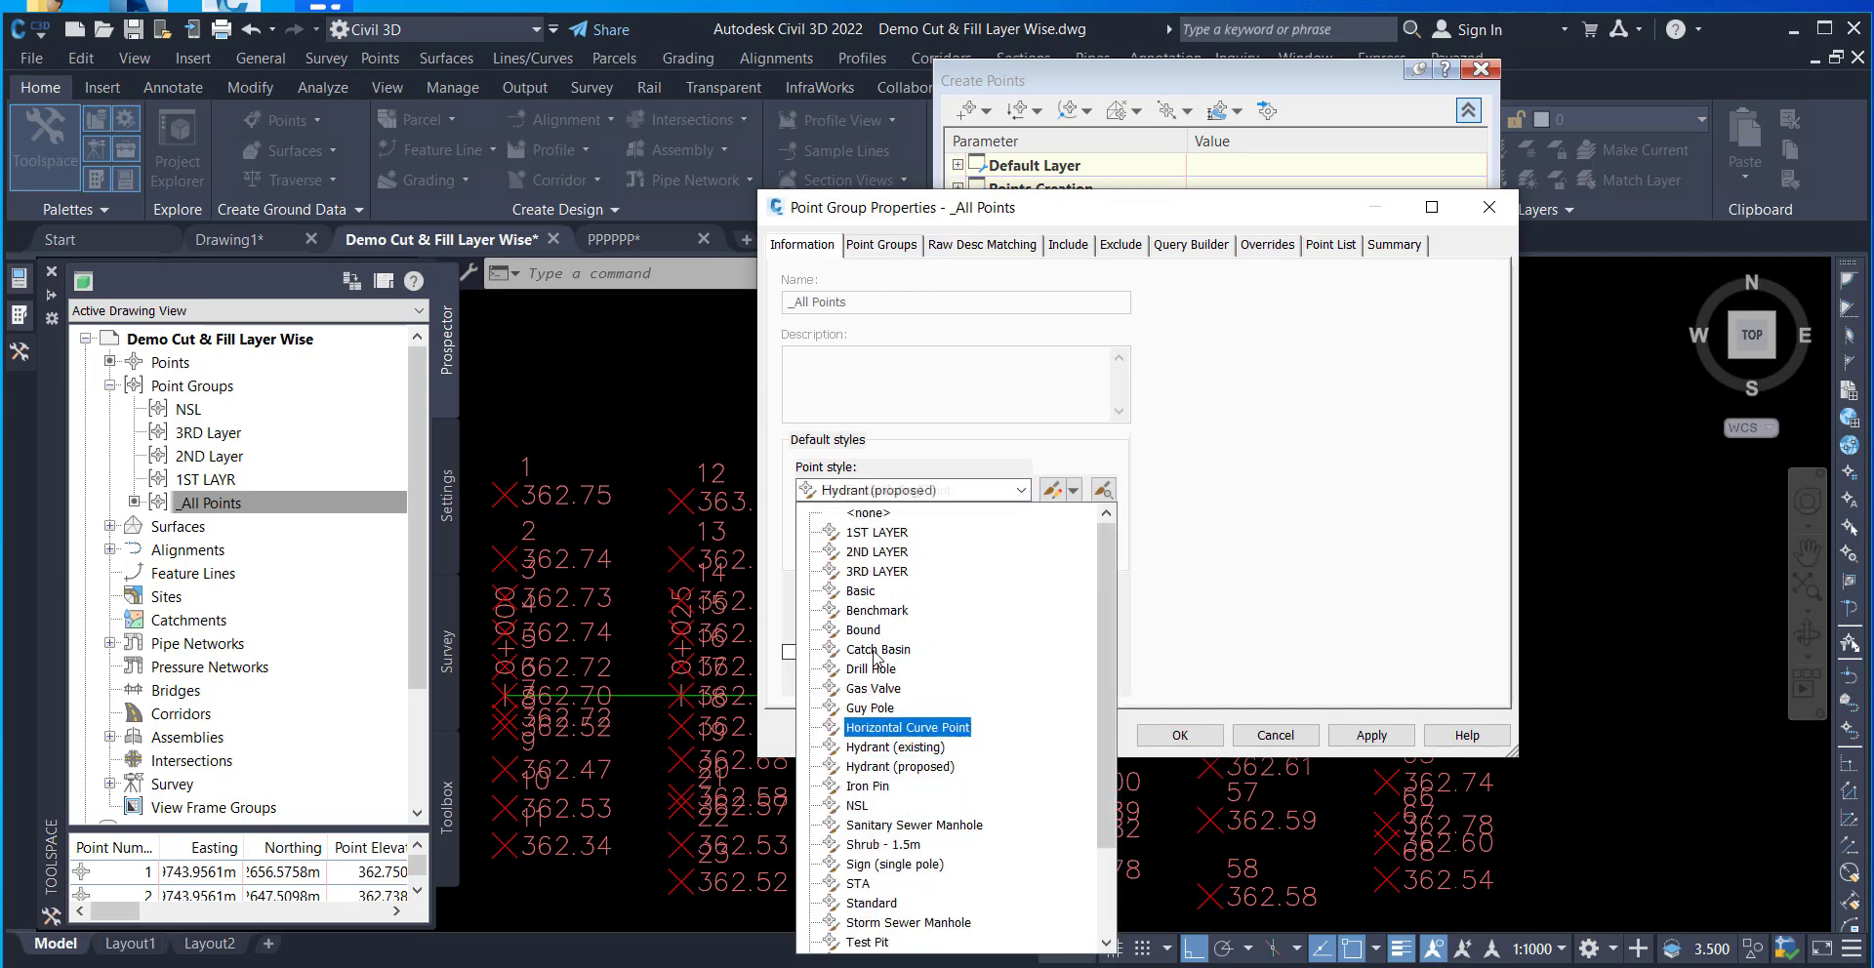
click(855, 510)
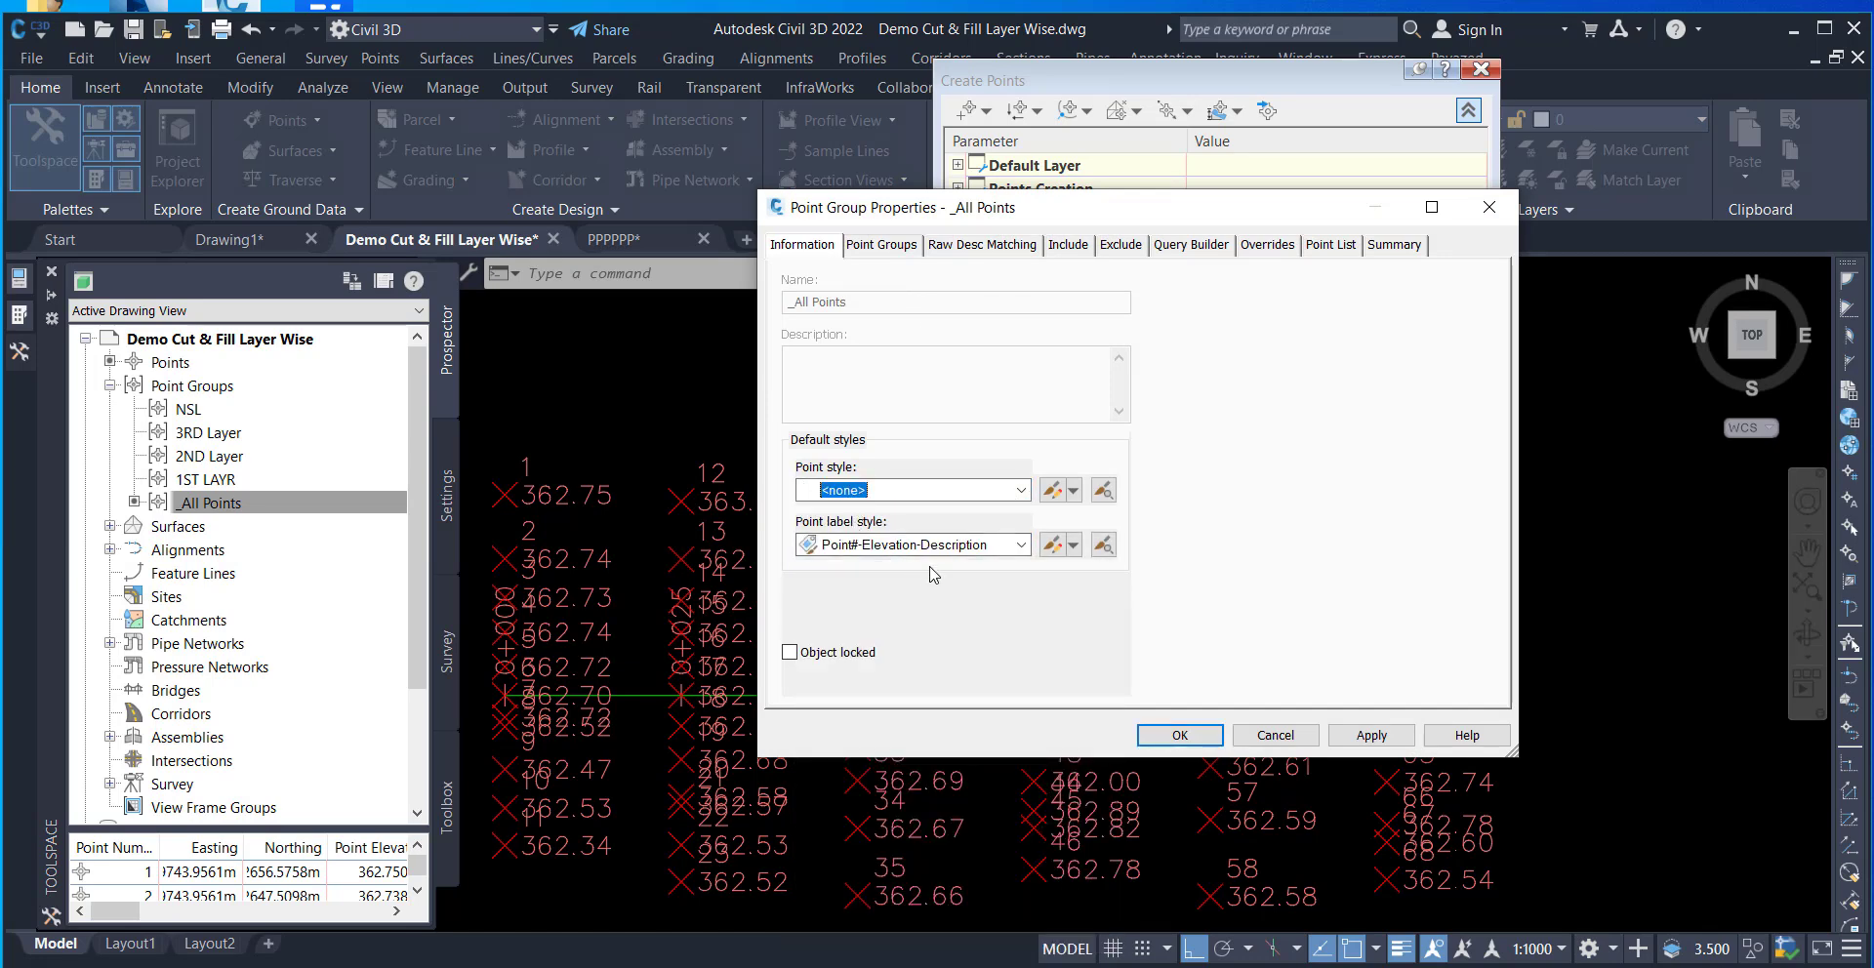
click(1011, 545)
click(855, 574)
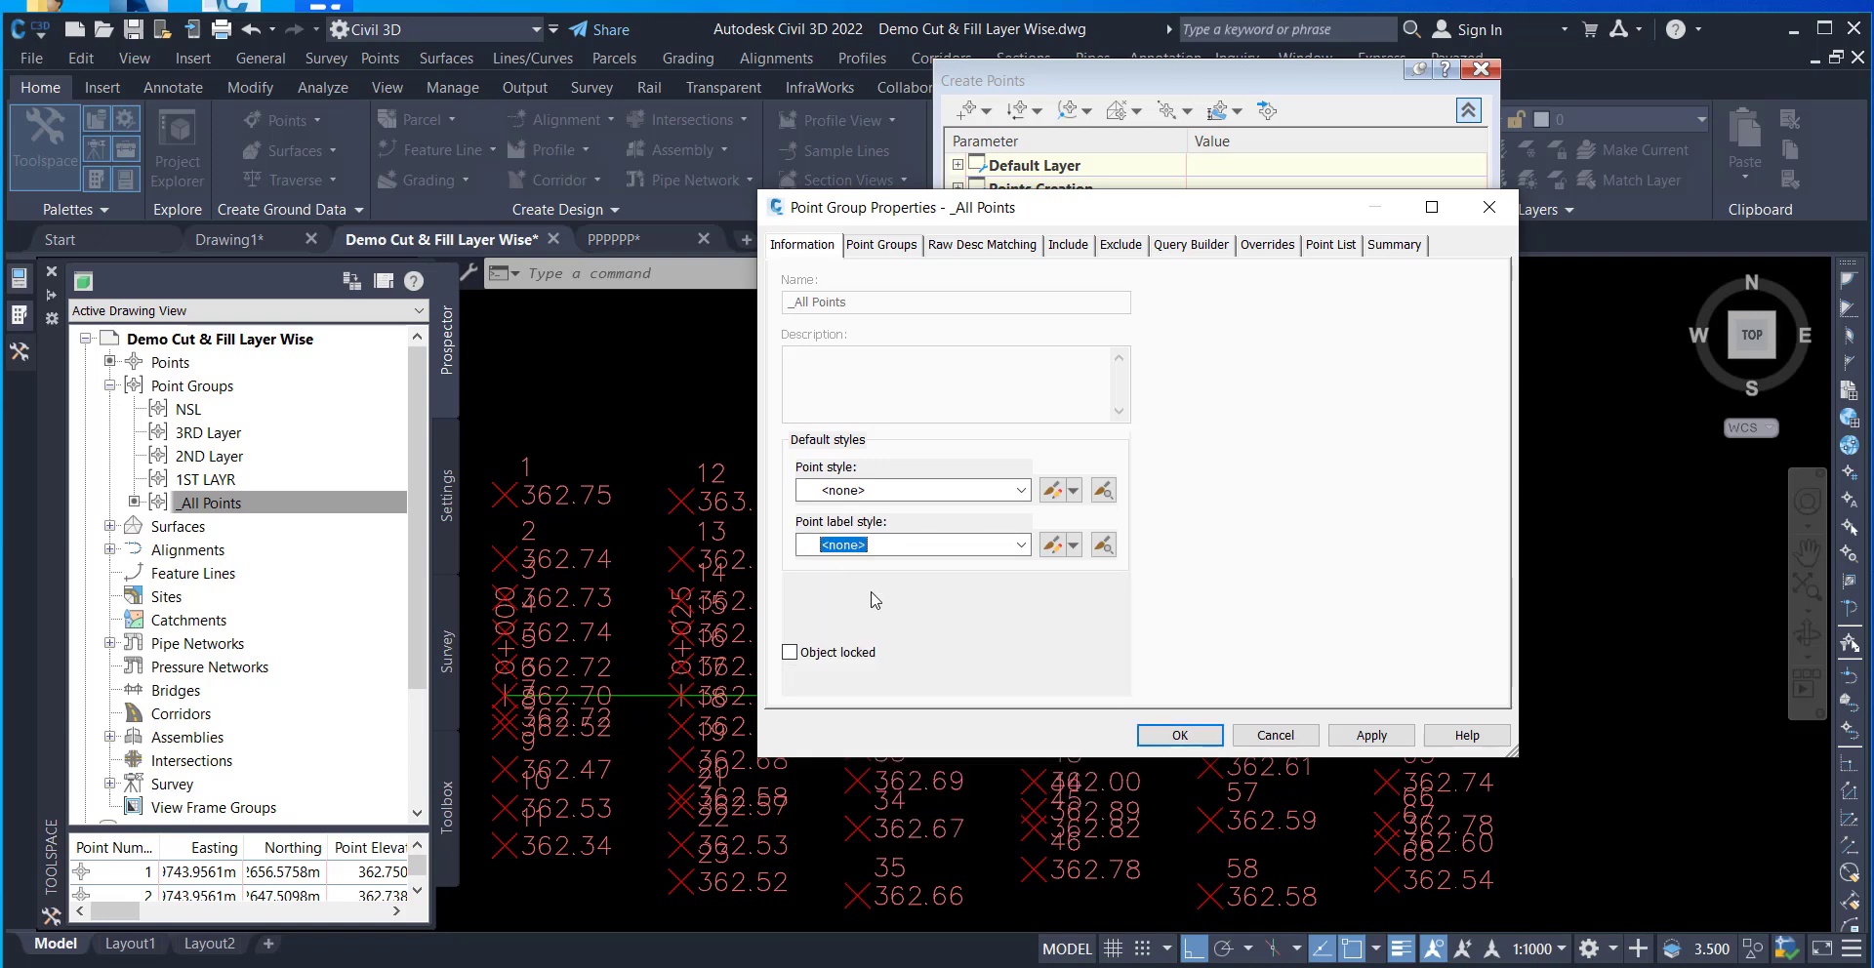
click(1142, 735)
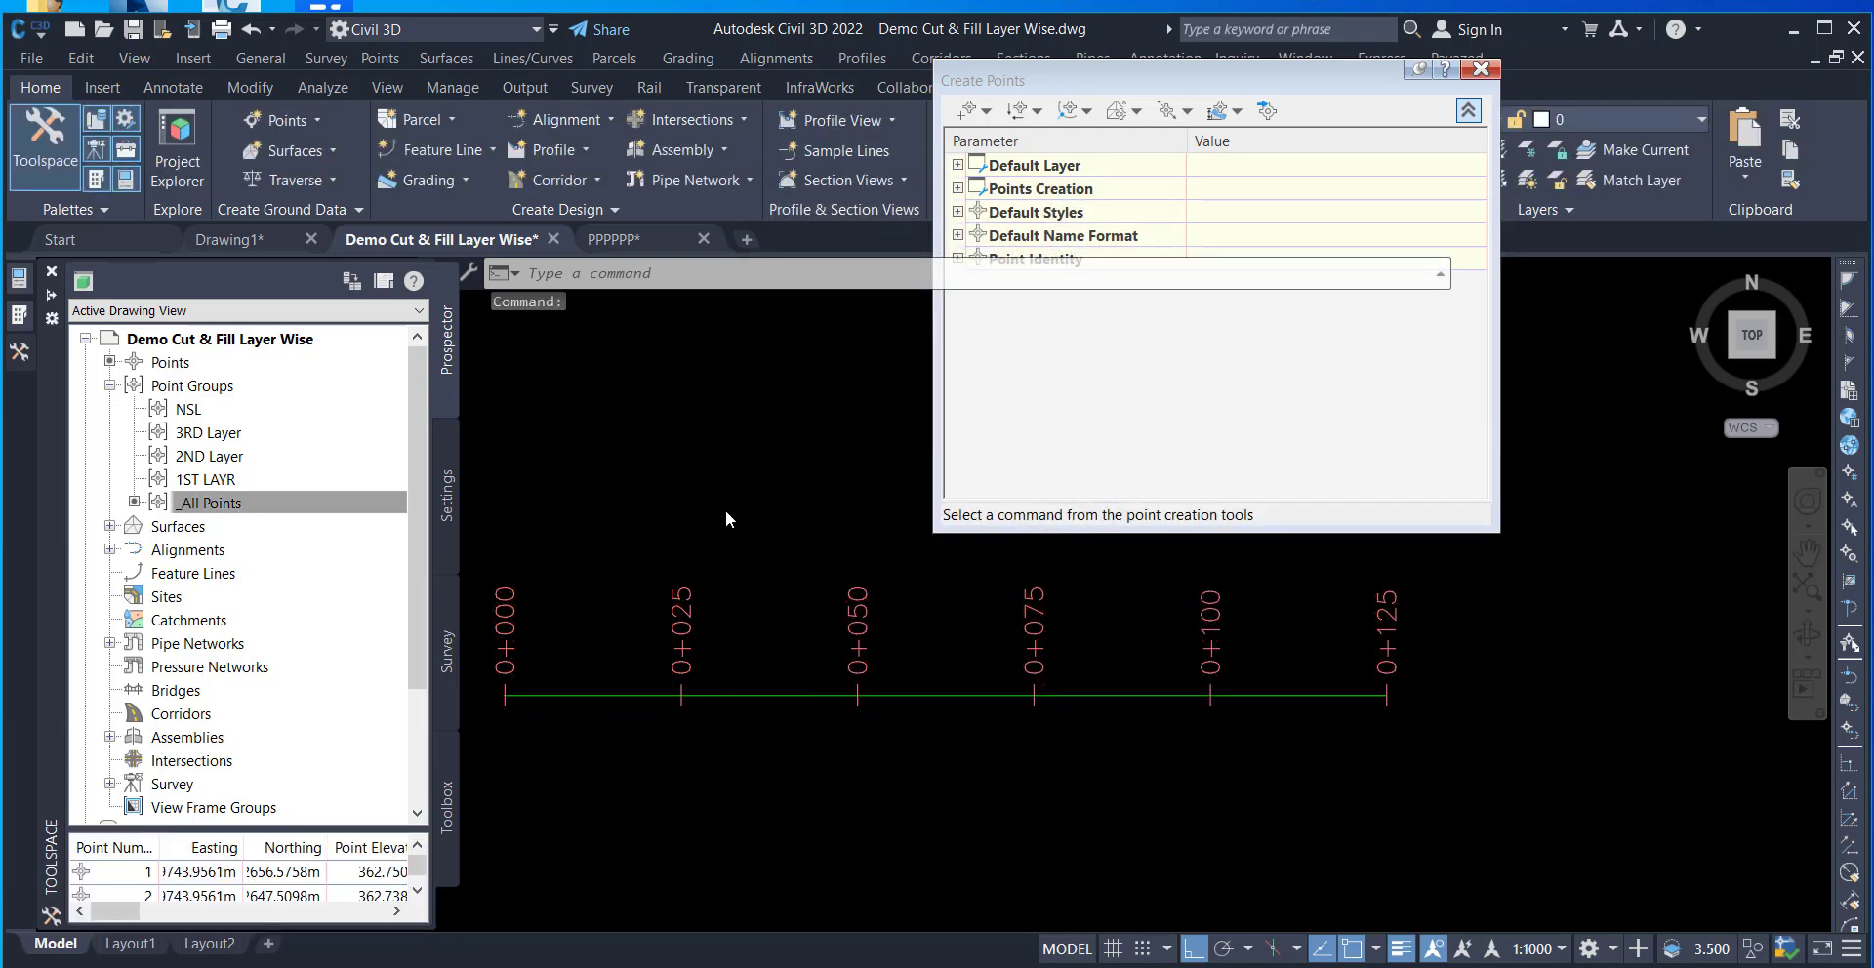
- Include points with numbers matching 1-68 in the NSL point group, and close the point creation tools
right_click(189, 409)
key(Escape)
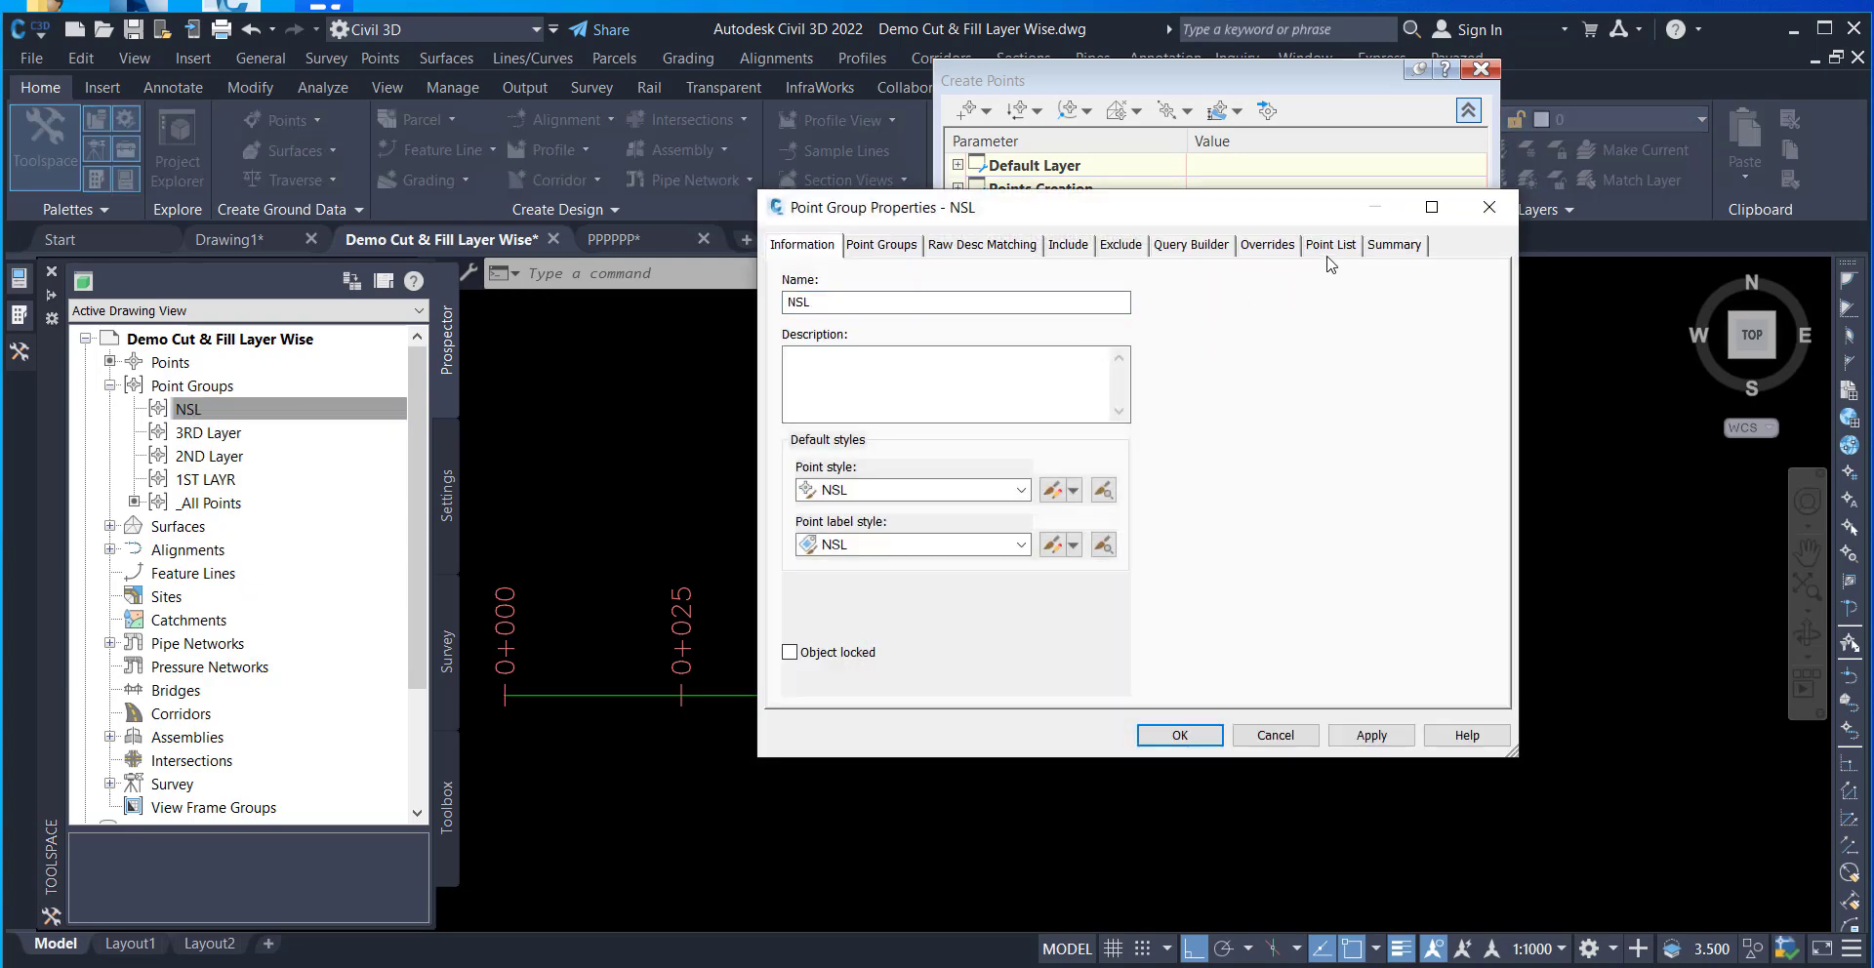
click(1069, 245)
click(838, 288)
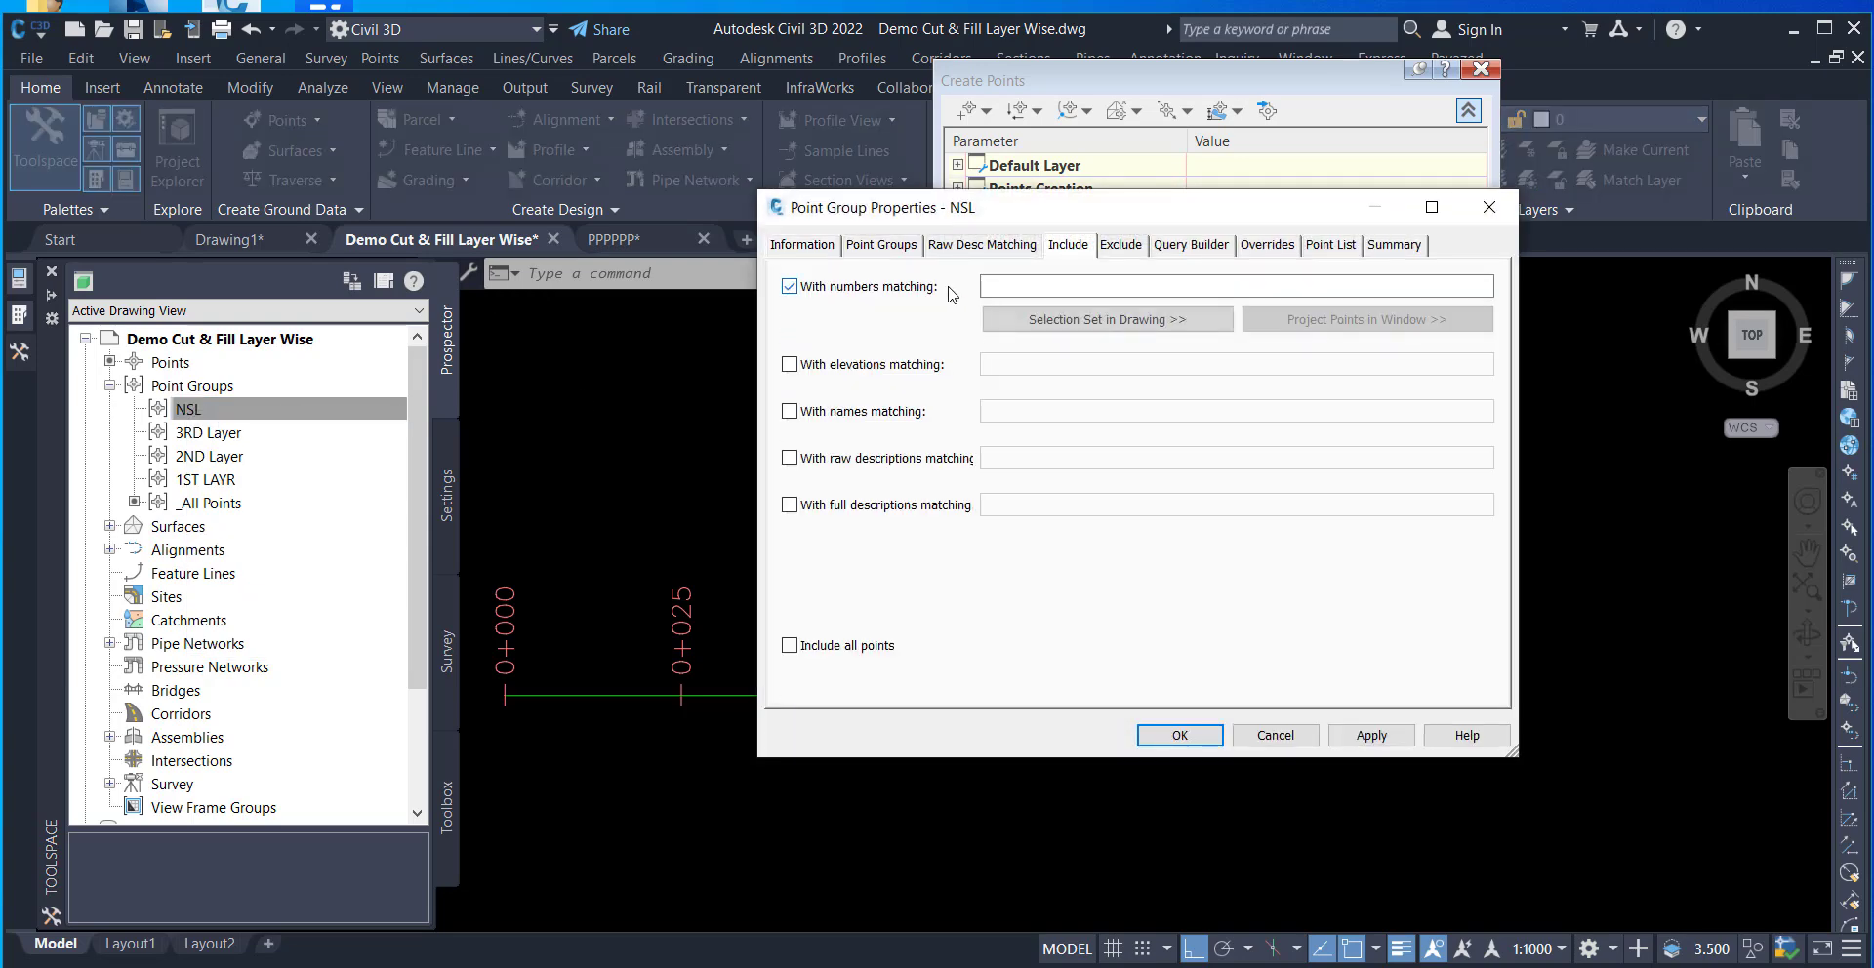
click(1033, 285)
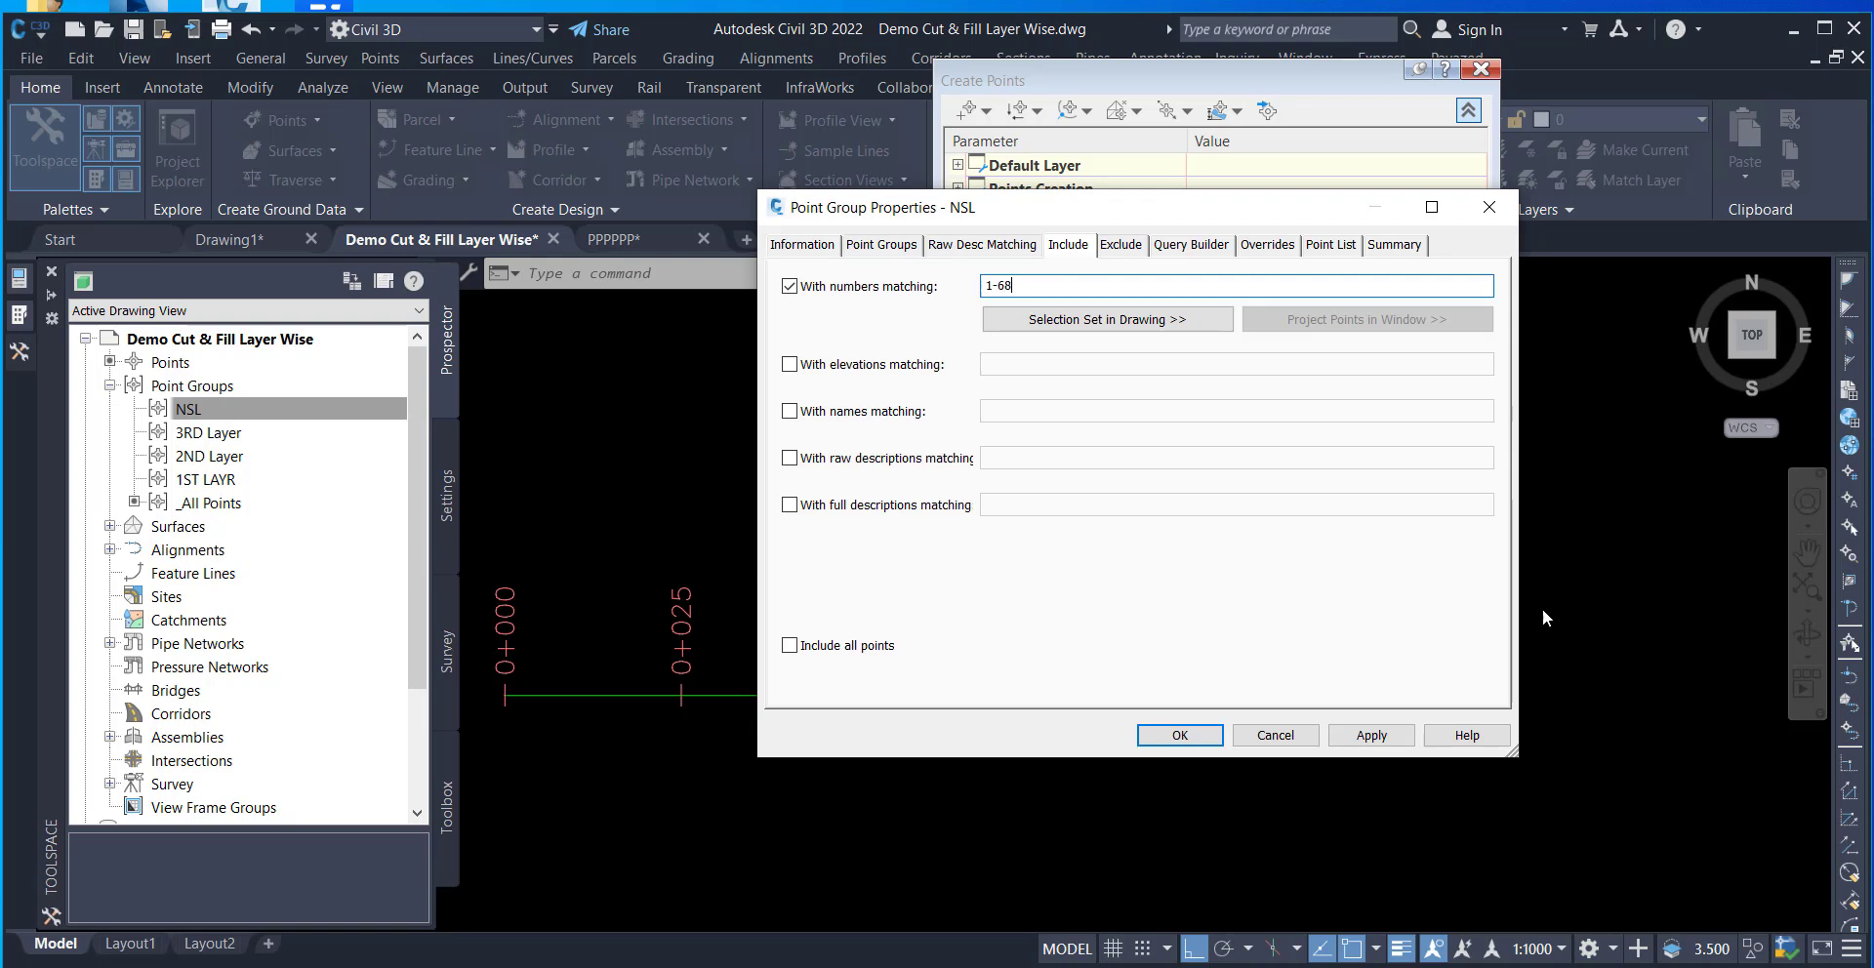
click(1371, 735)
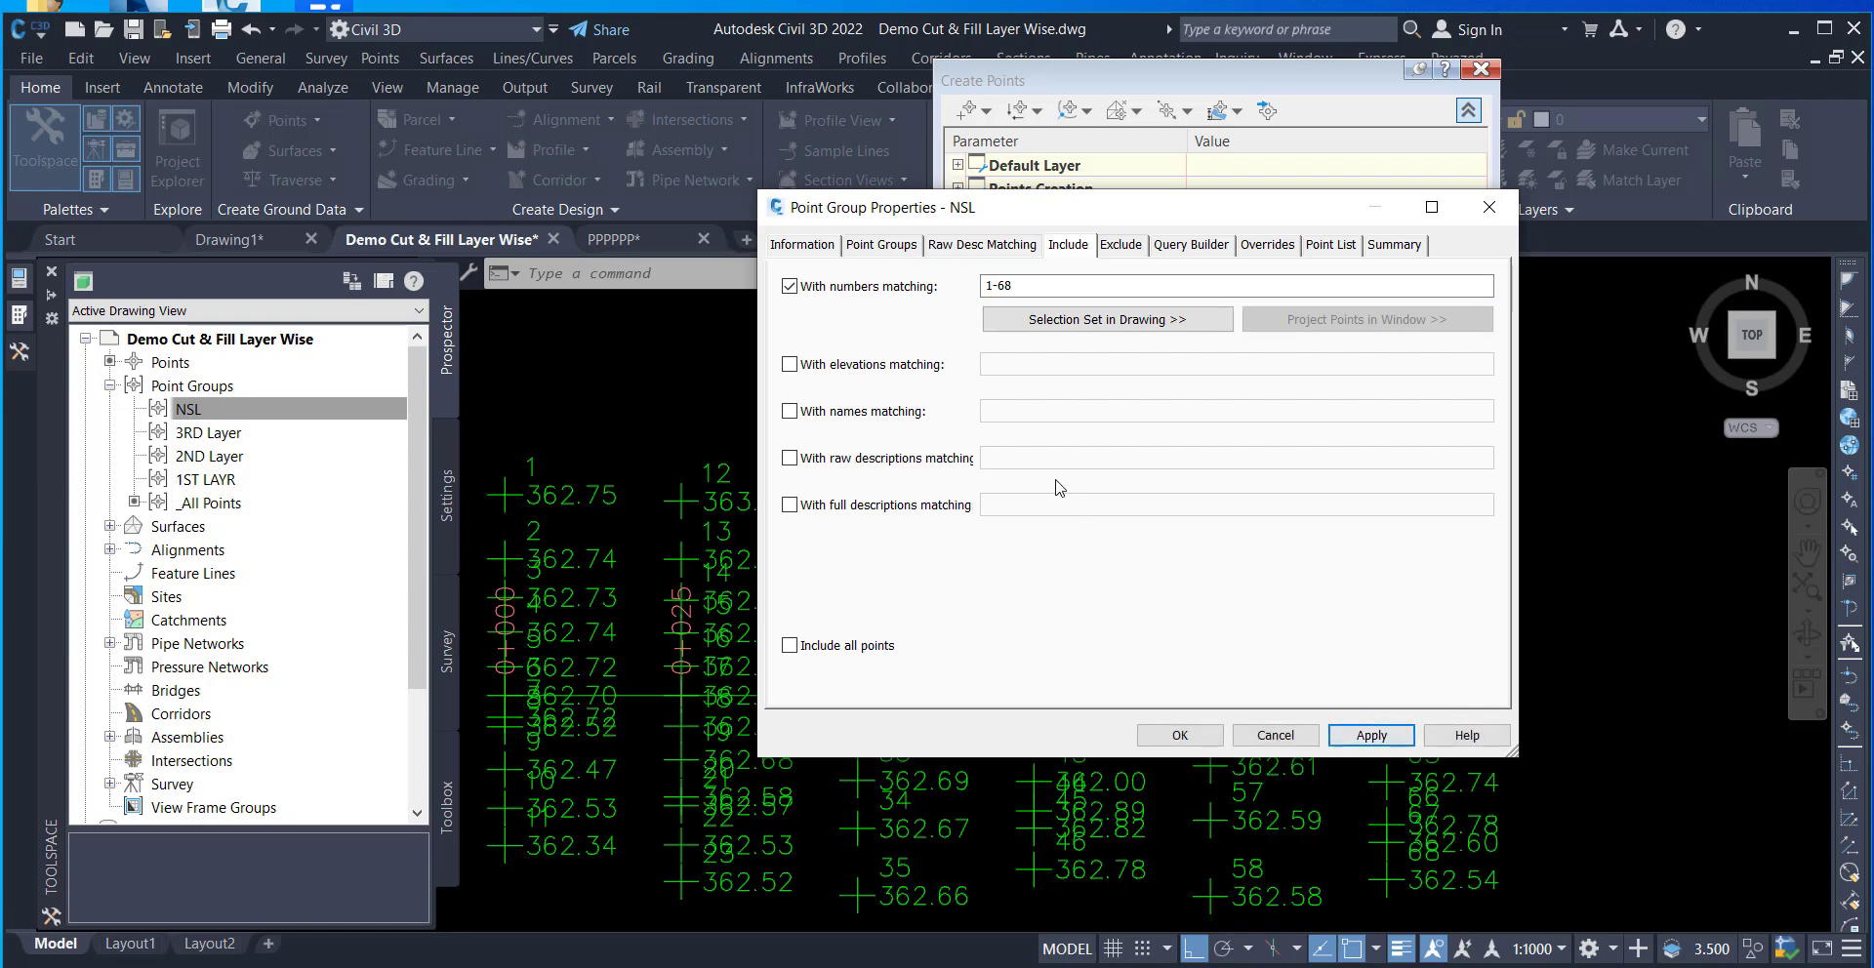
drag(913, 210, 1119, 157)
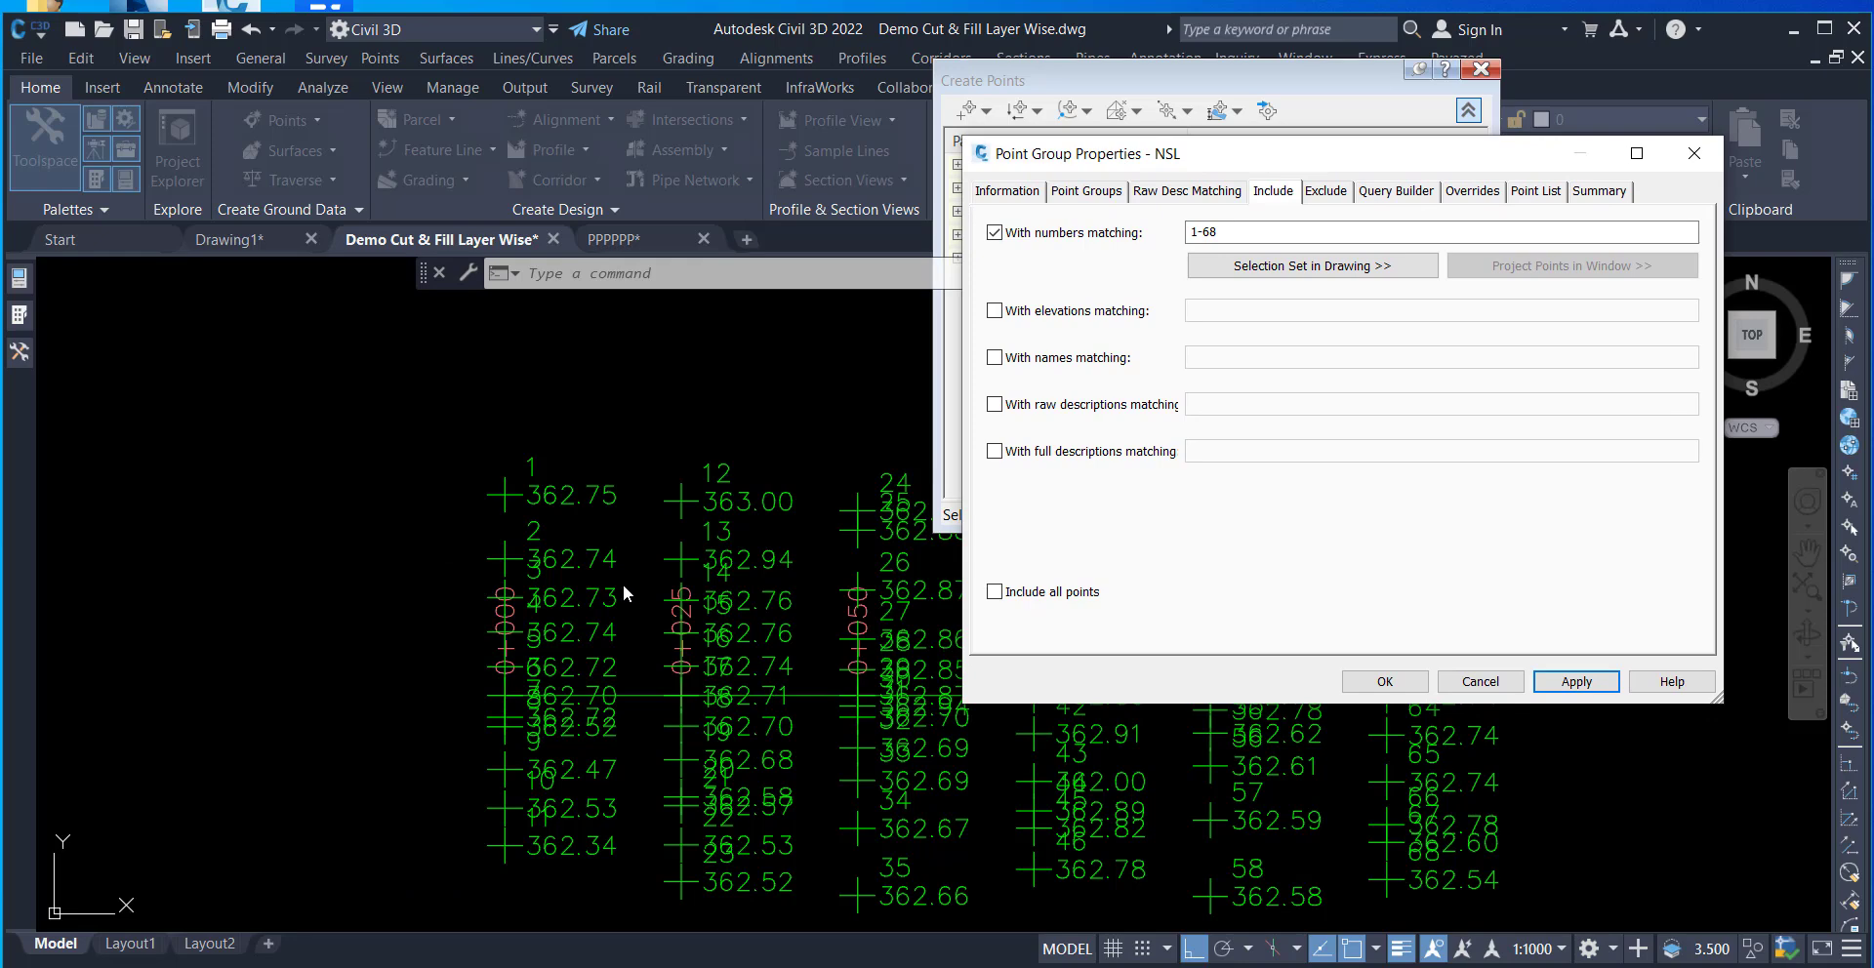
click(1385, 681)
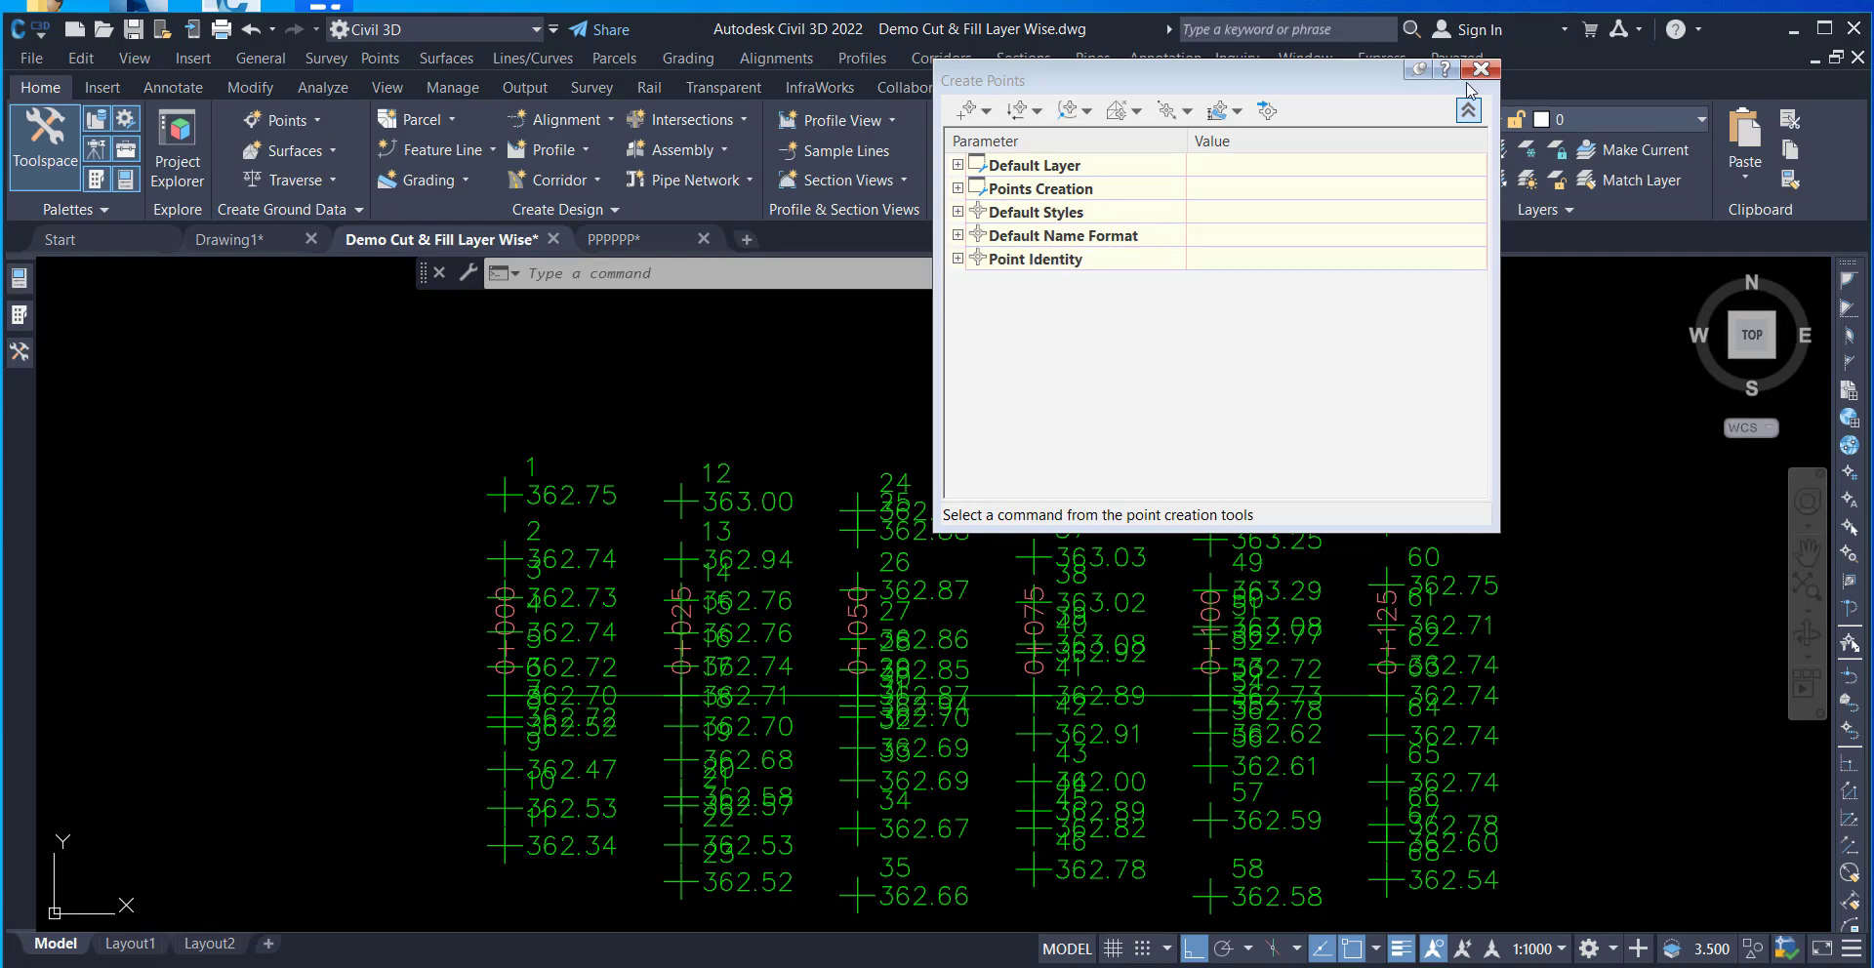
key(Escape)
- Hide the NSL group's points by setting its point style and point label style to <none>
mouse_move(19, 359)
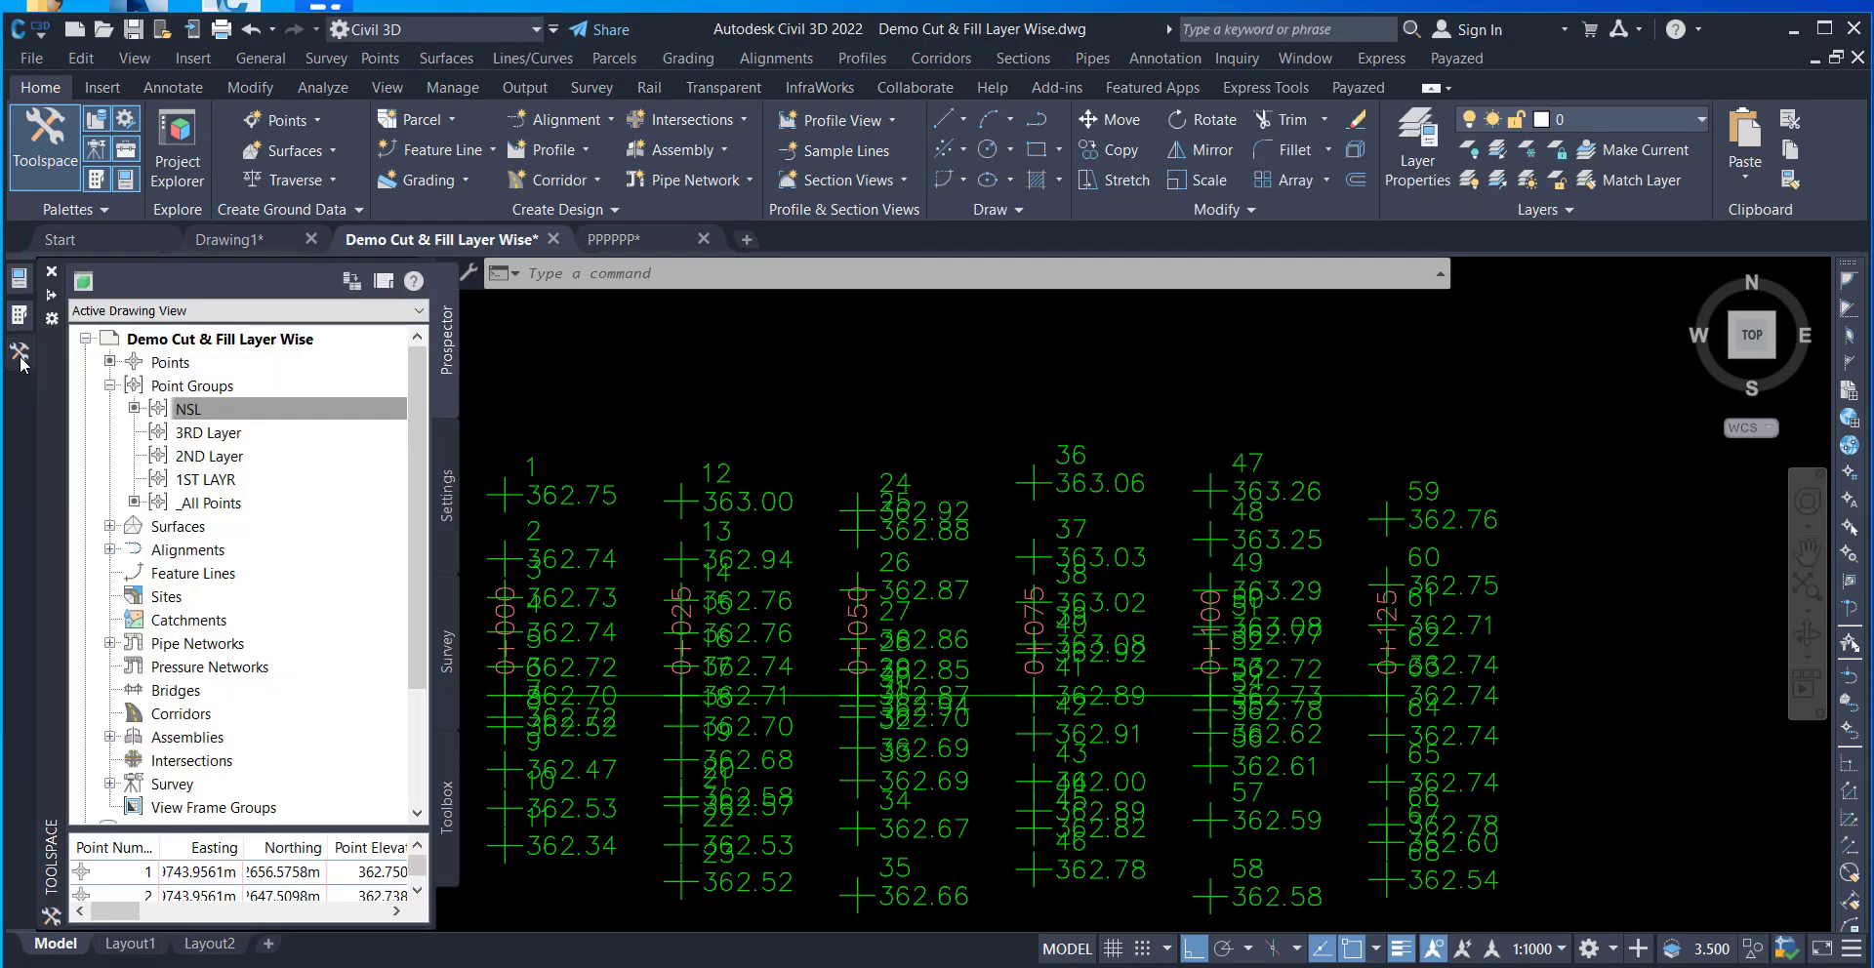
right_click(186, 412)
click(227, 419)
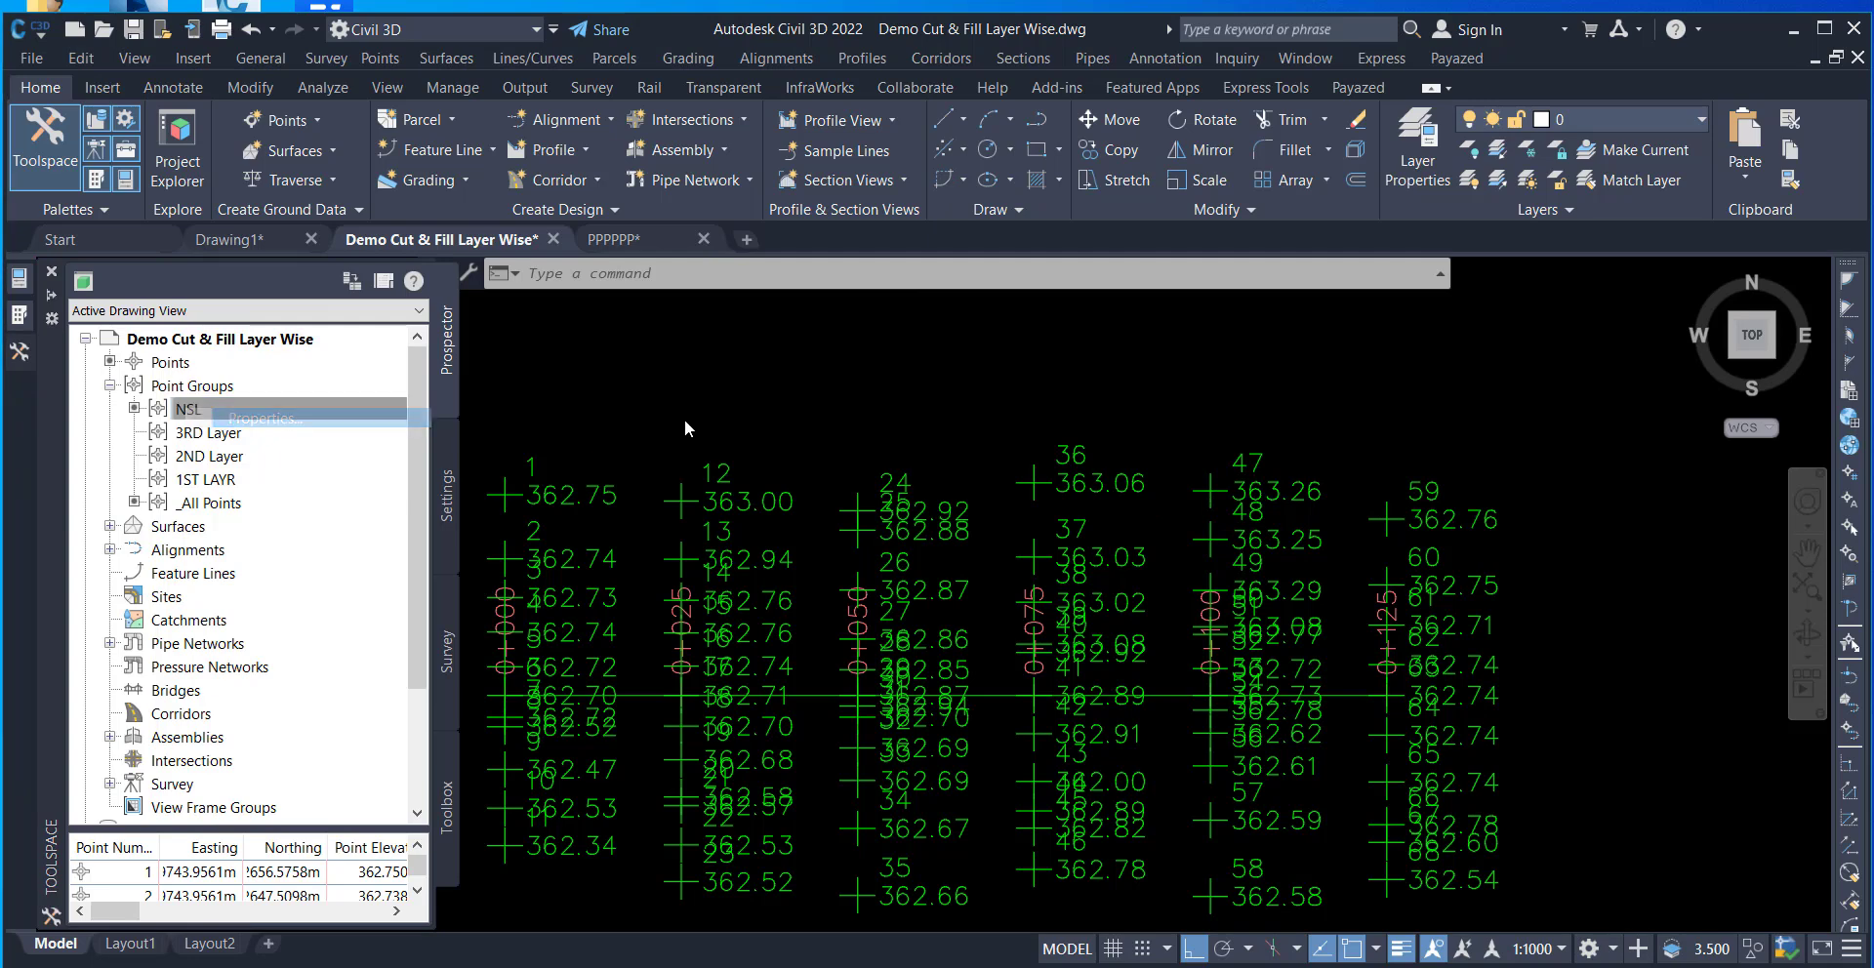
click(1226, 437)
scroll(1123, 546, up, 5)
click(1074, 454)
click(1198, 493)
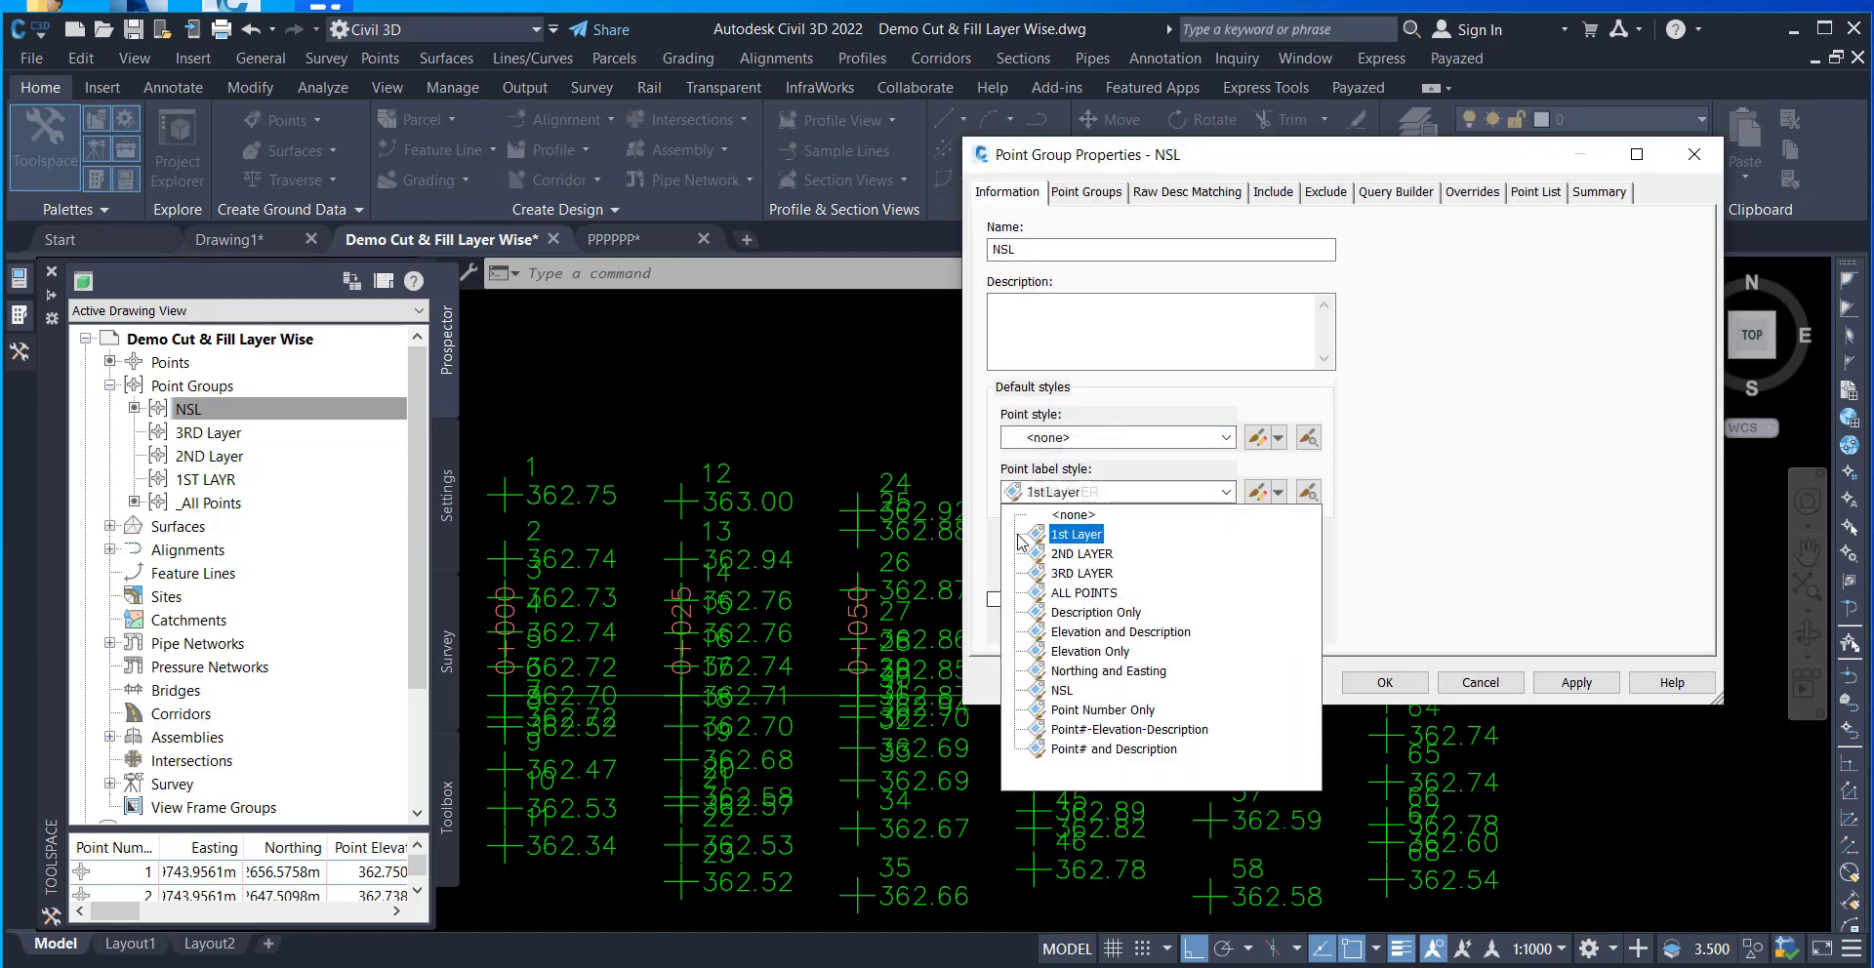
click(1052, 536)
click(1384, 682)
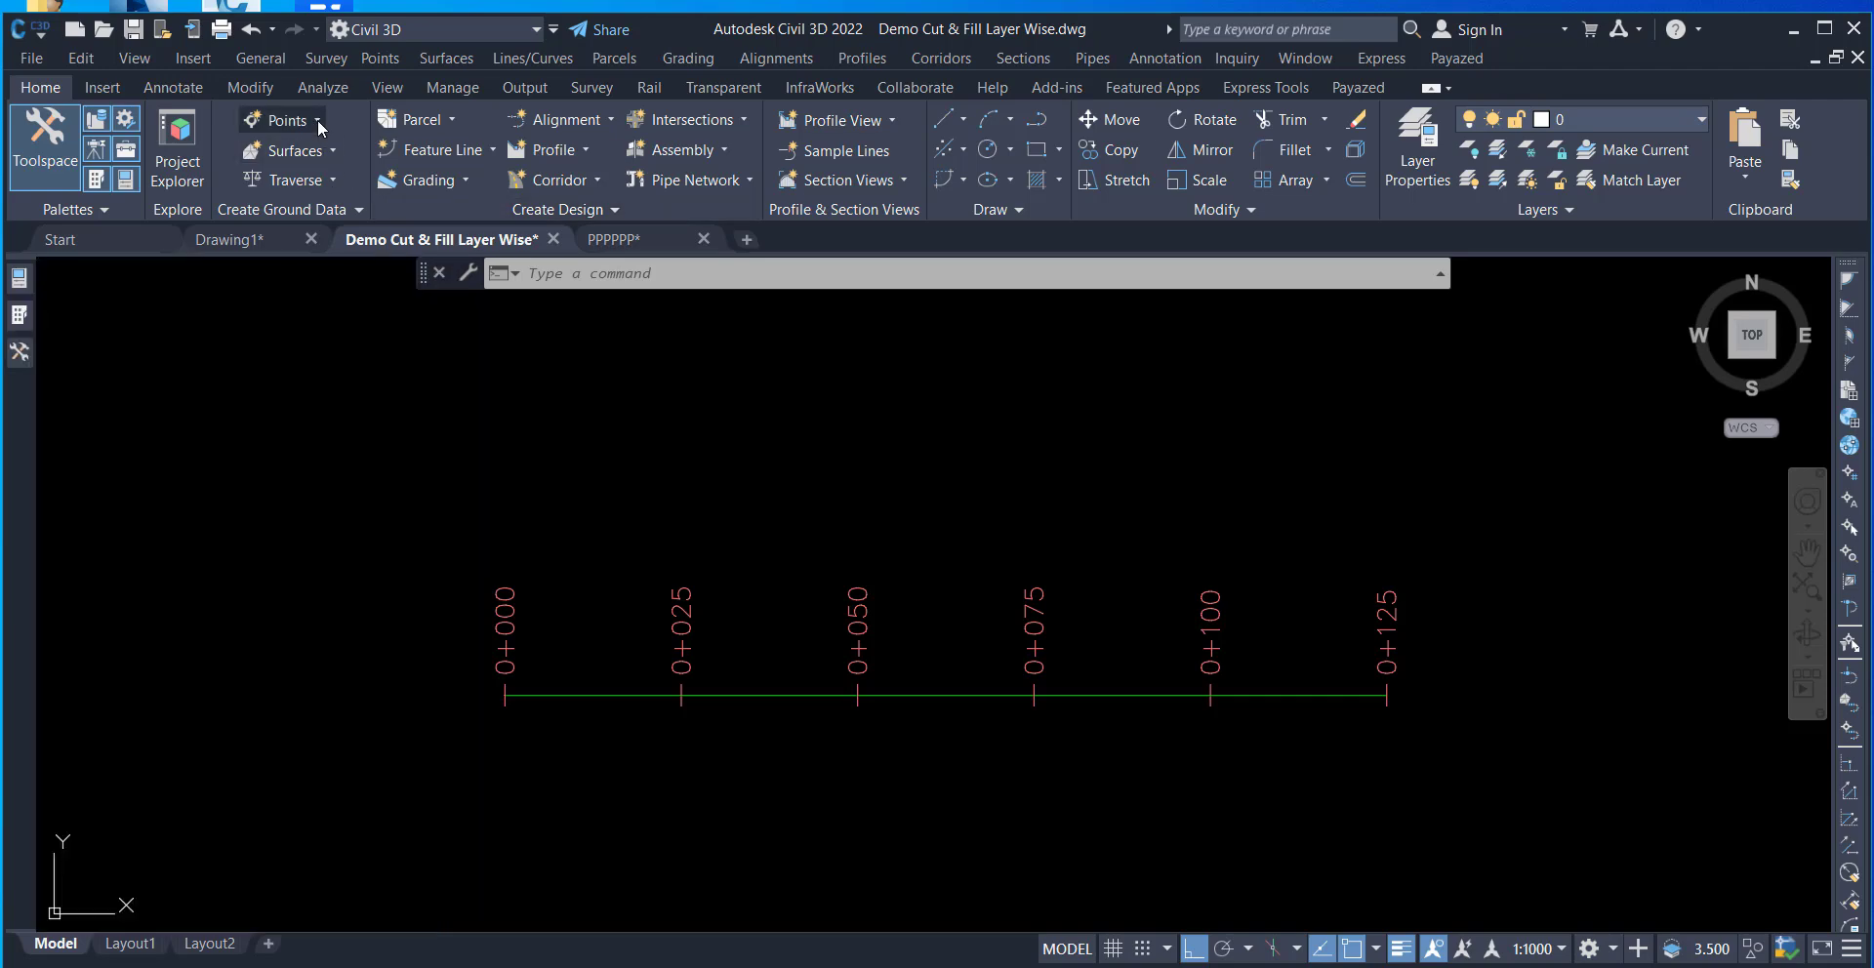
- Start importing alignment-based points from a file and load the 1ST text file from the demo folder
click(314, 121)
mouse_move(547, 240)
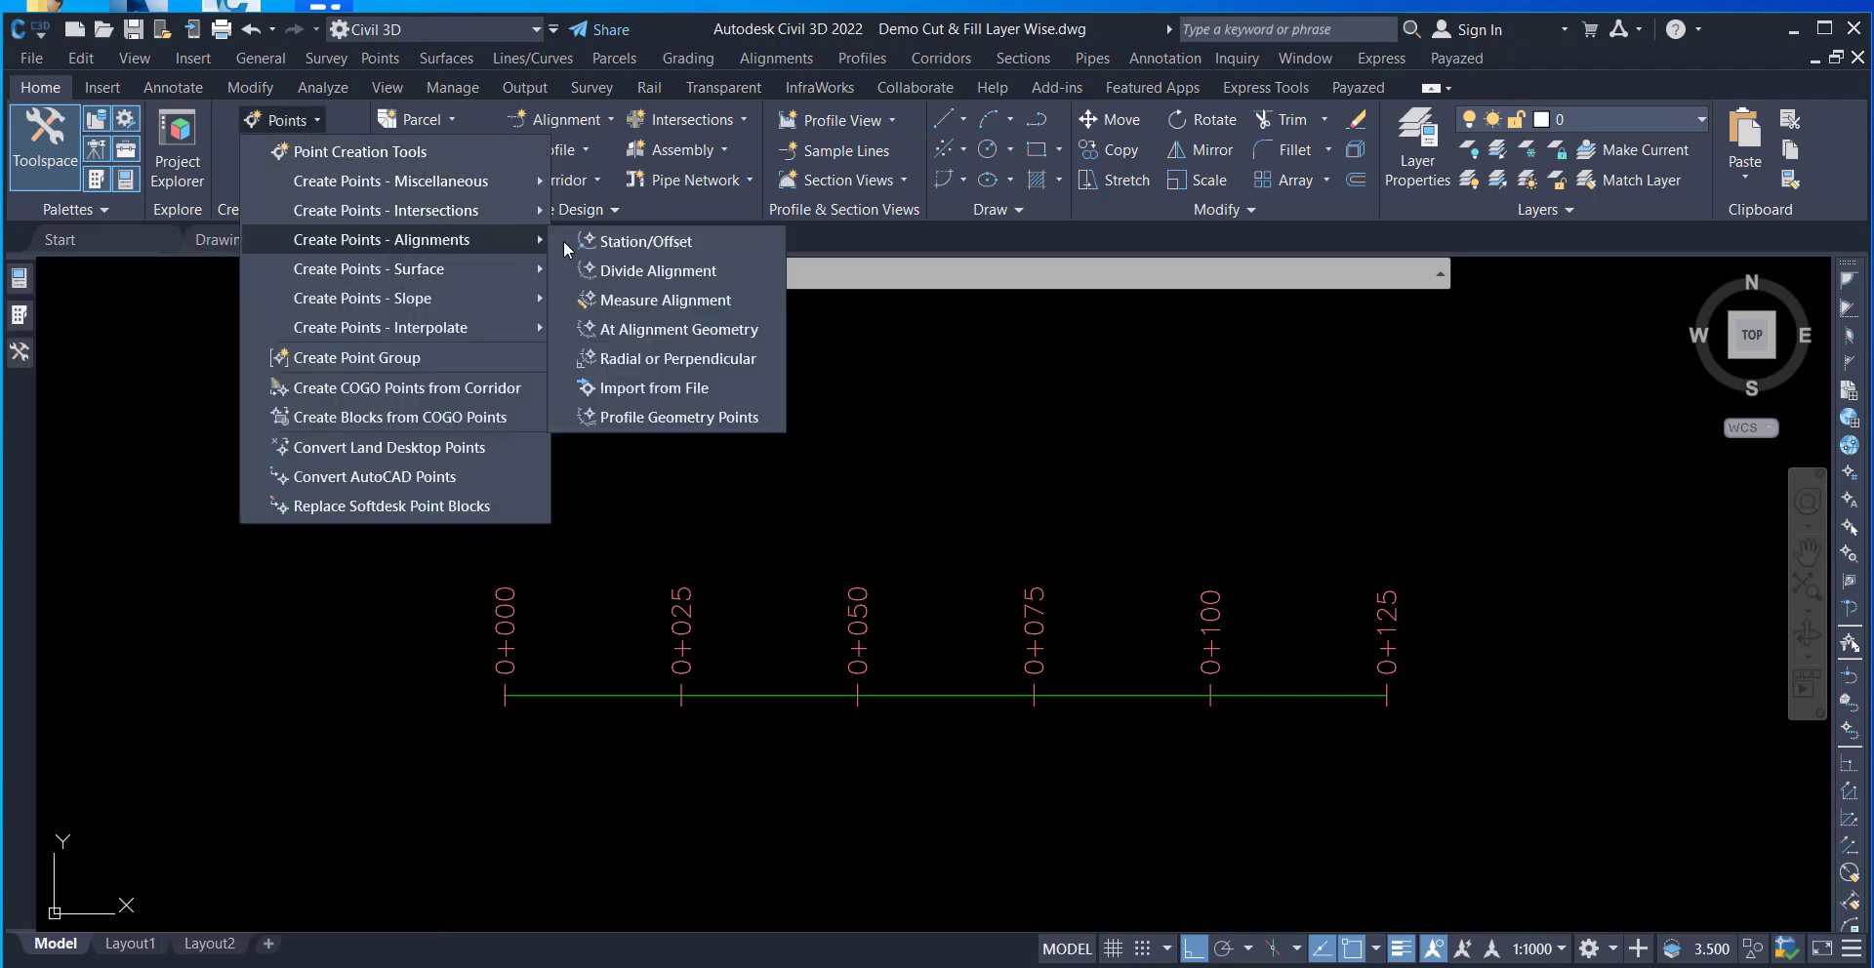
click(677, 387)
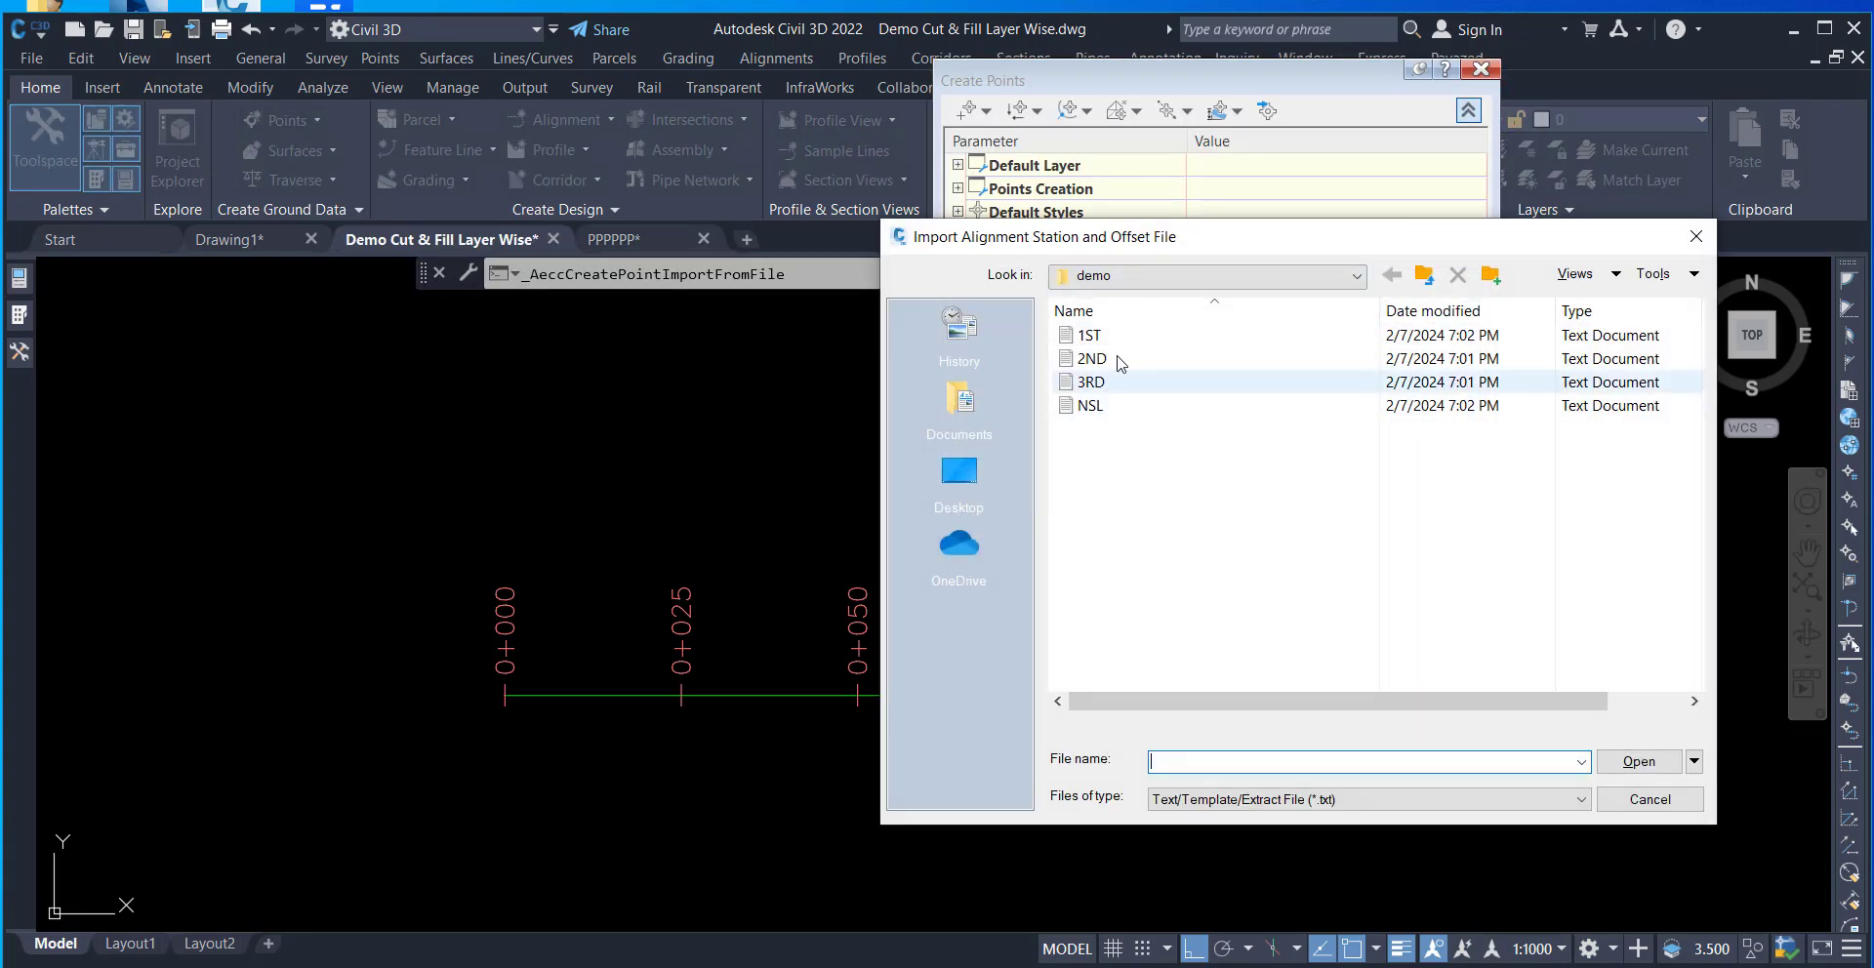
click(1090, 335)
click(1639, 762)
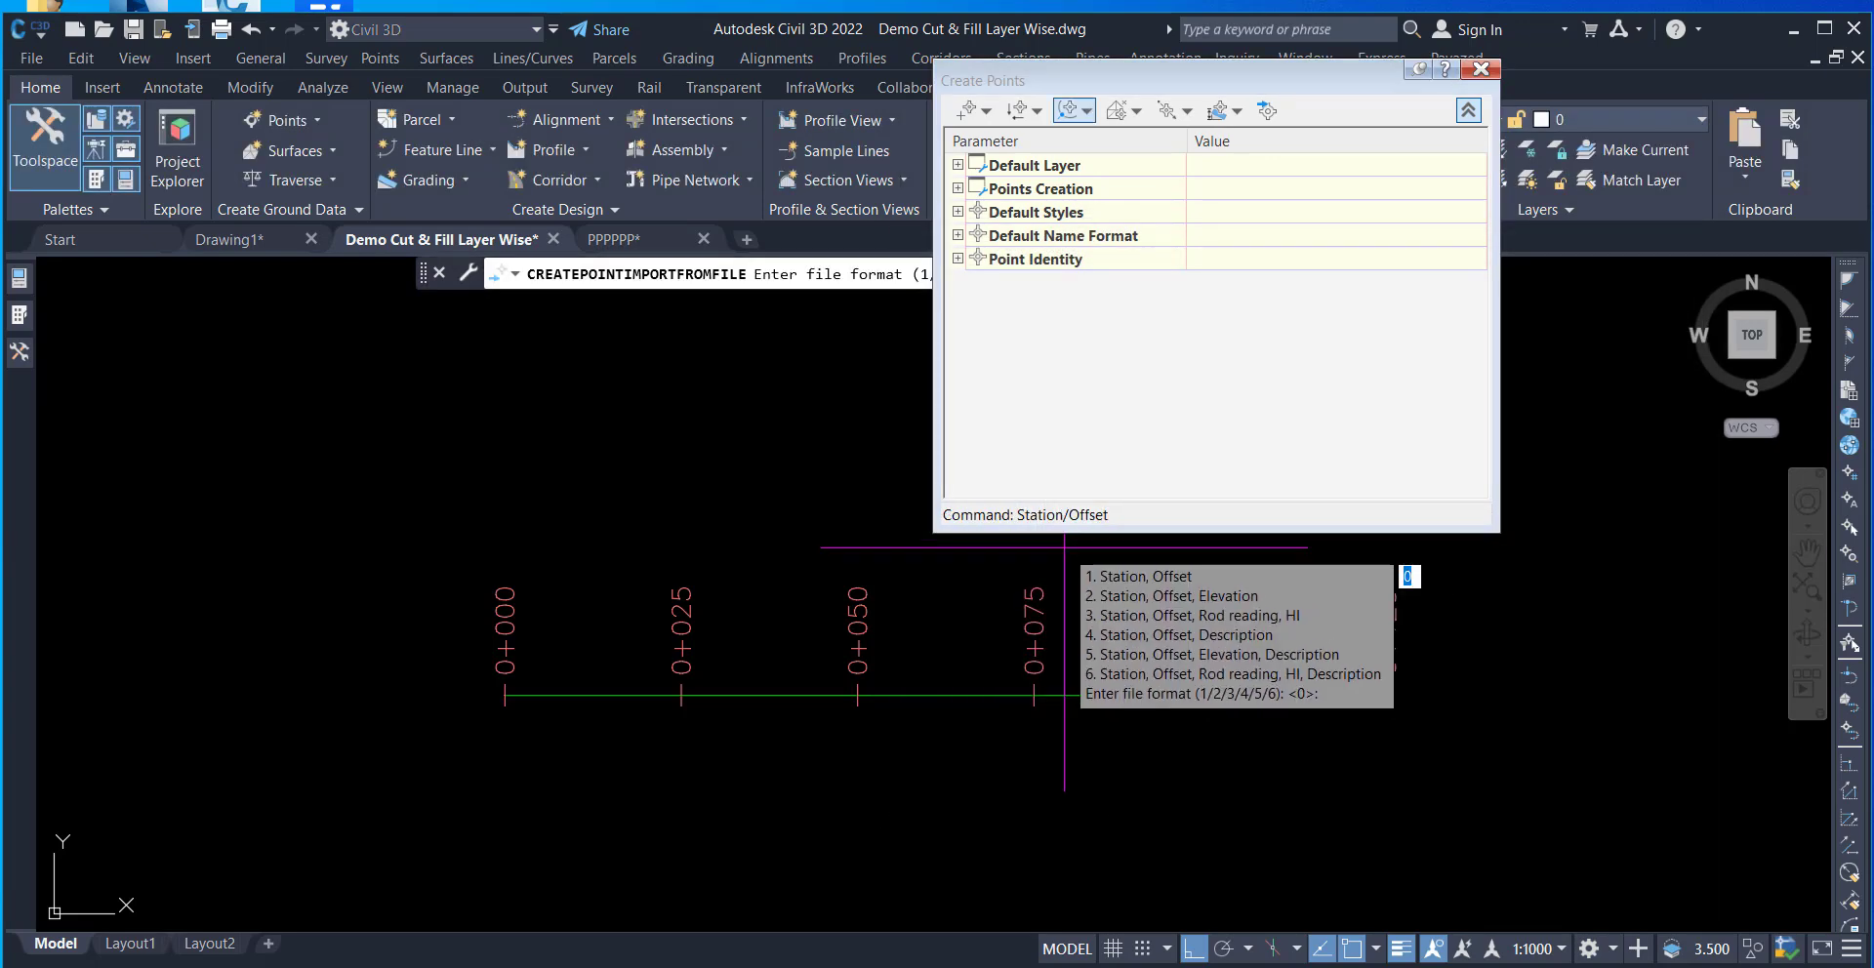
- Import the 1ST points as Station, Offset, Elevation with a comma delimiter and default invalid indicators, along the green alignment
text(2)
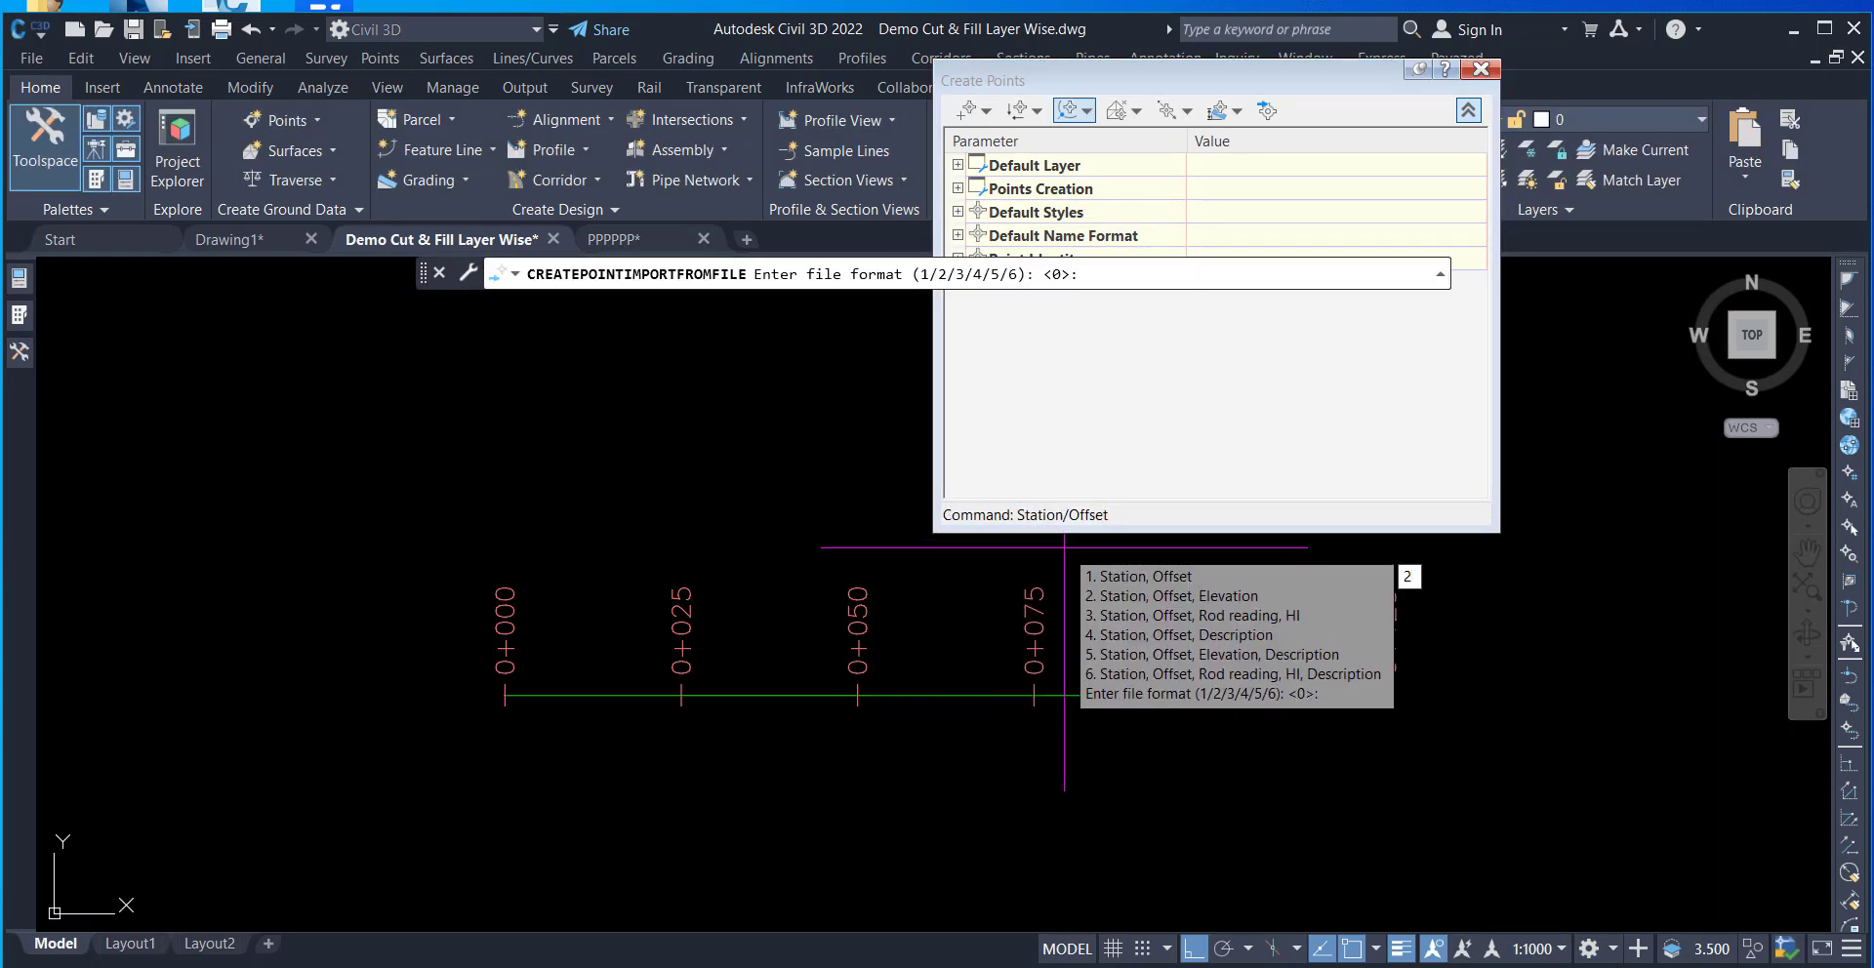
key(Return)
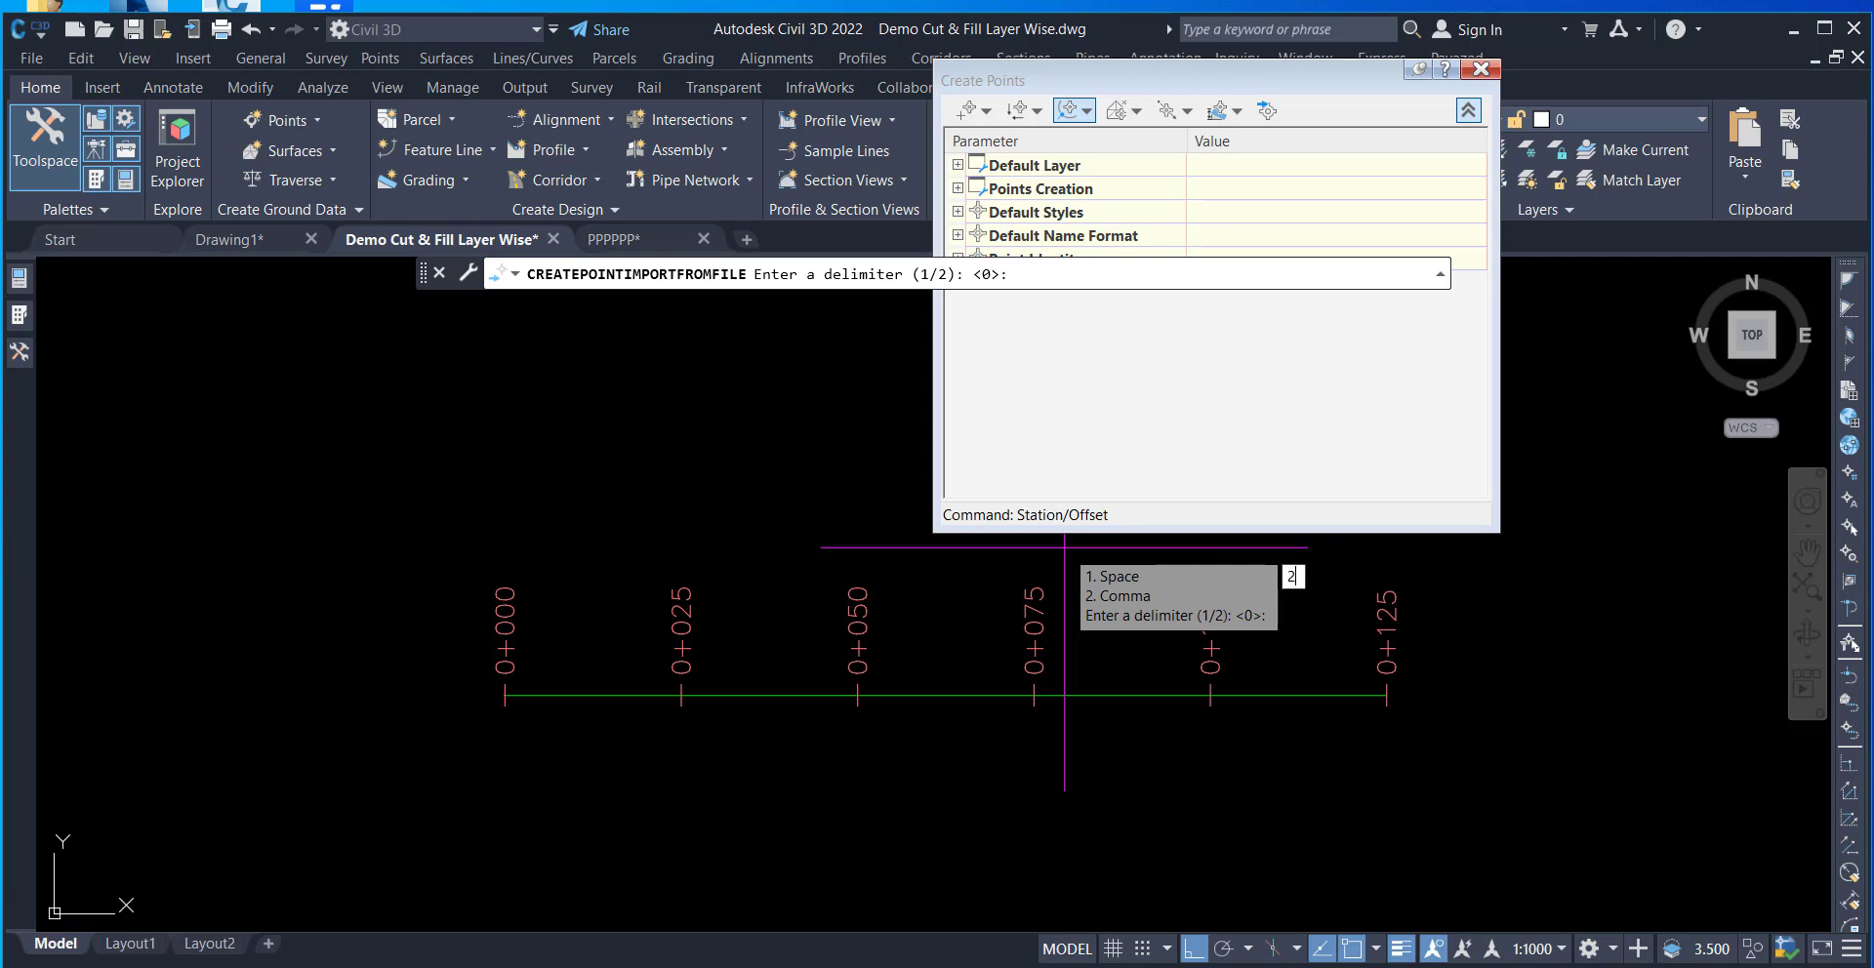
key(Return)
key(Return)
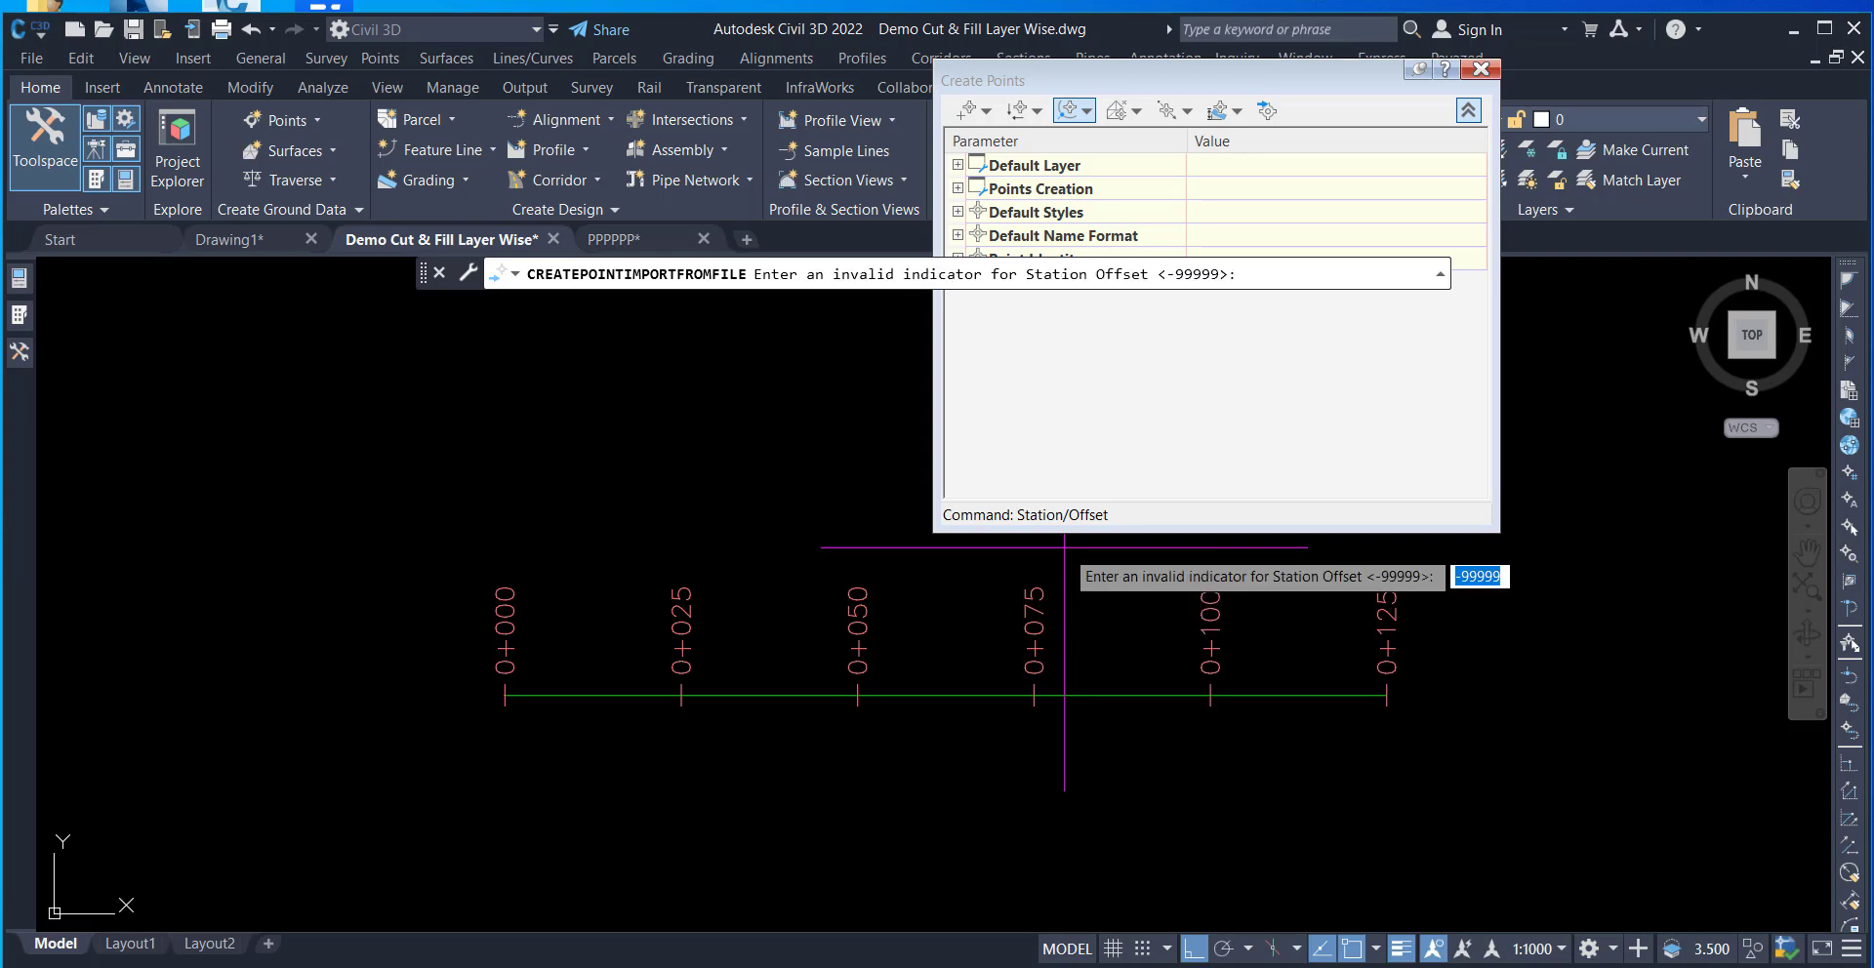
key(Return)
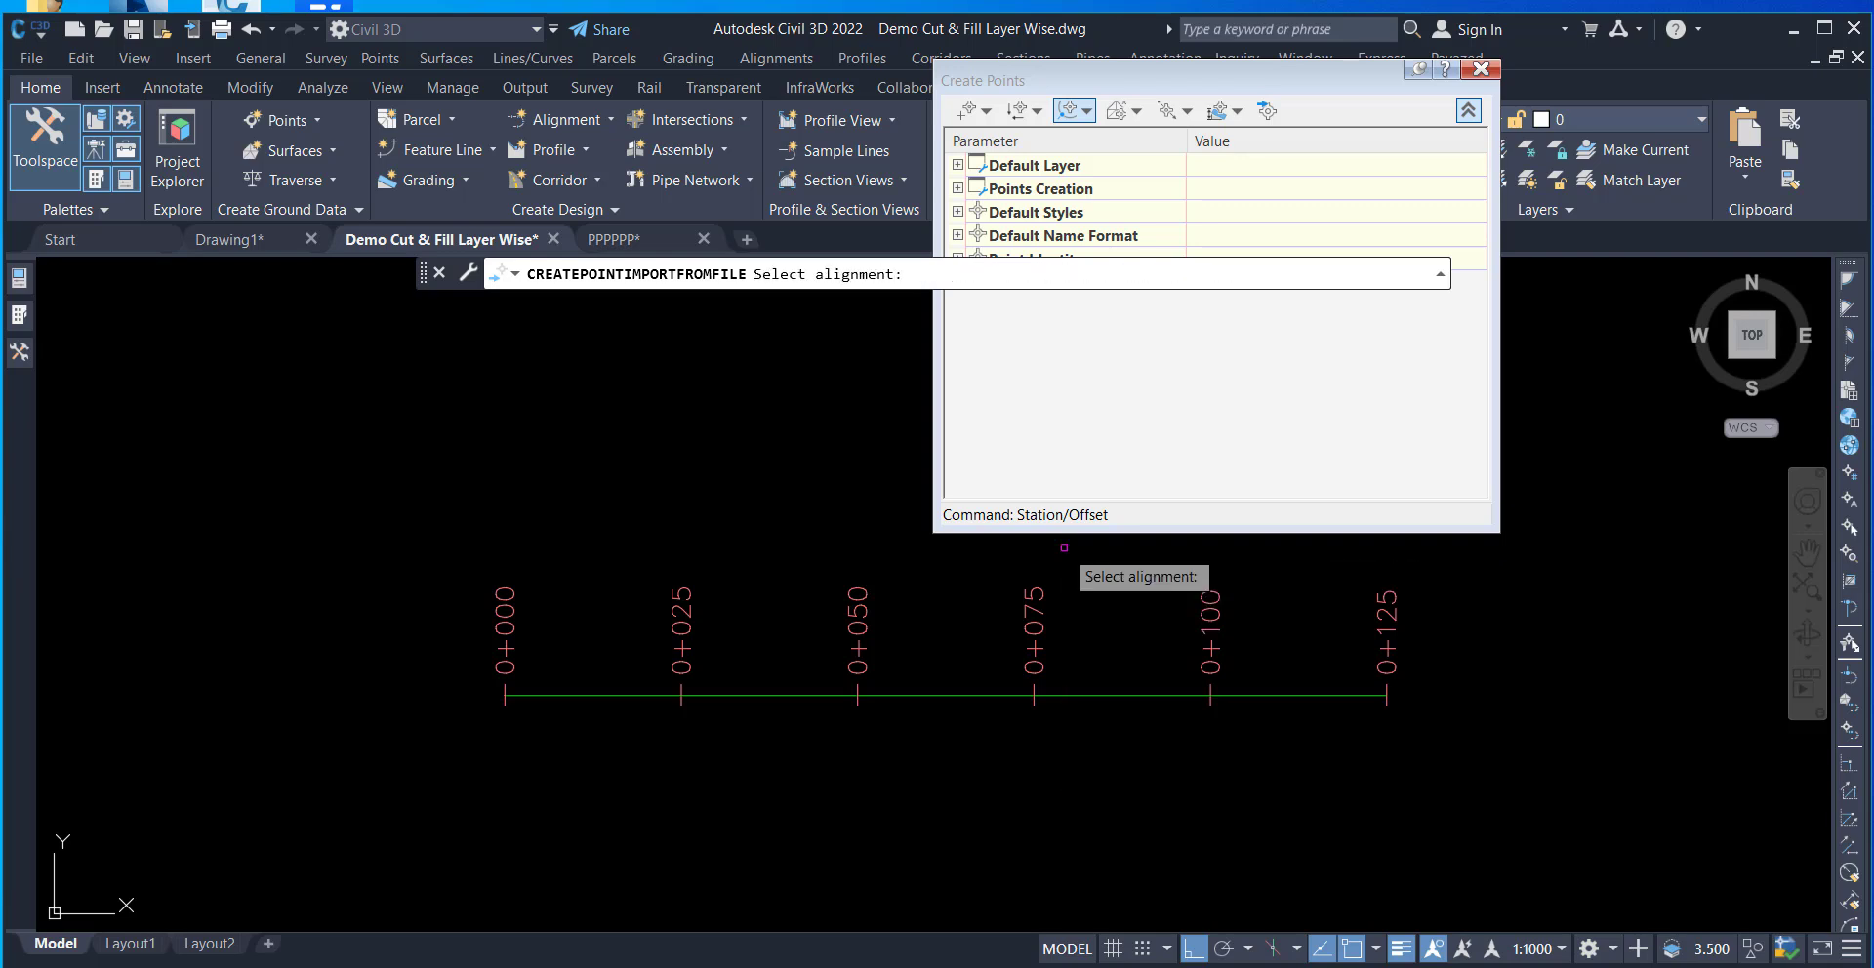
click(1114, 691)
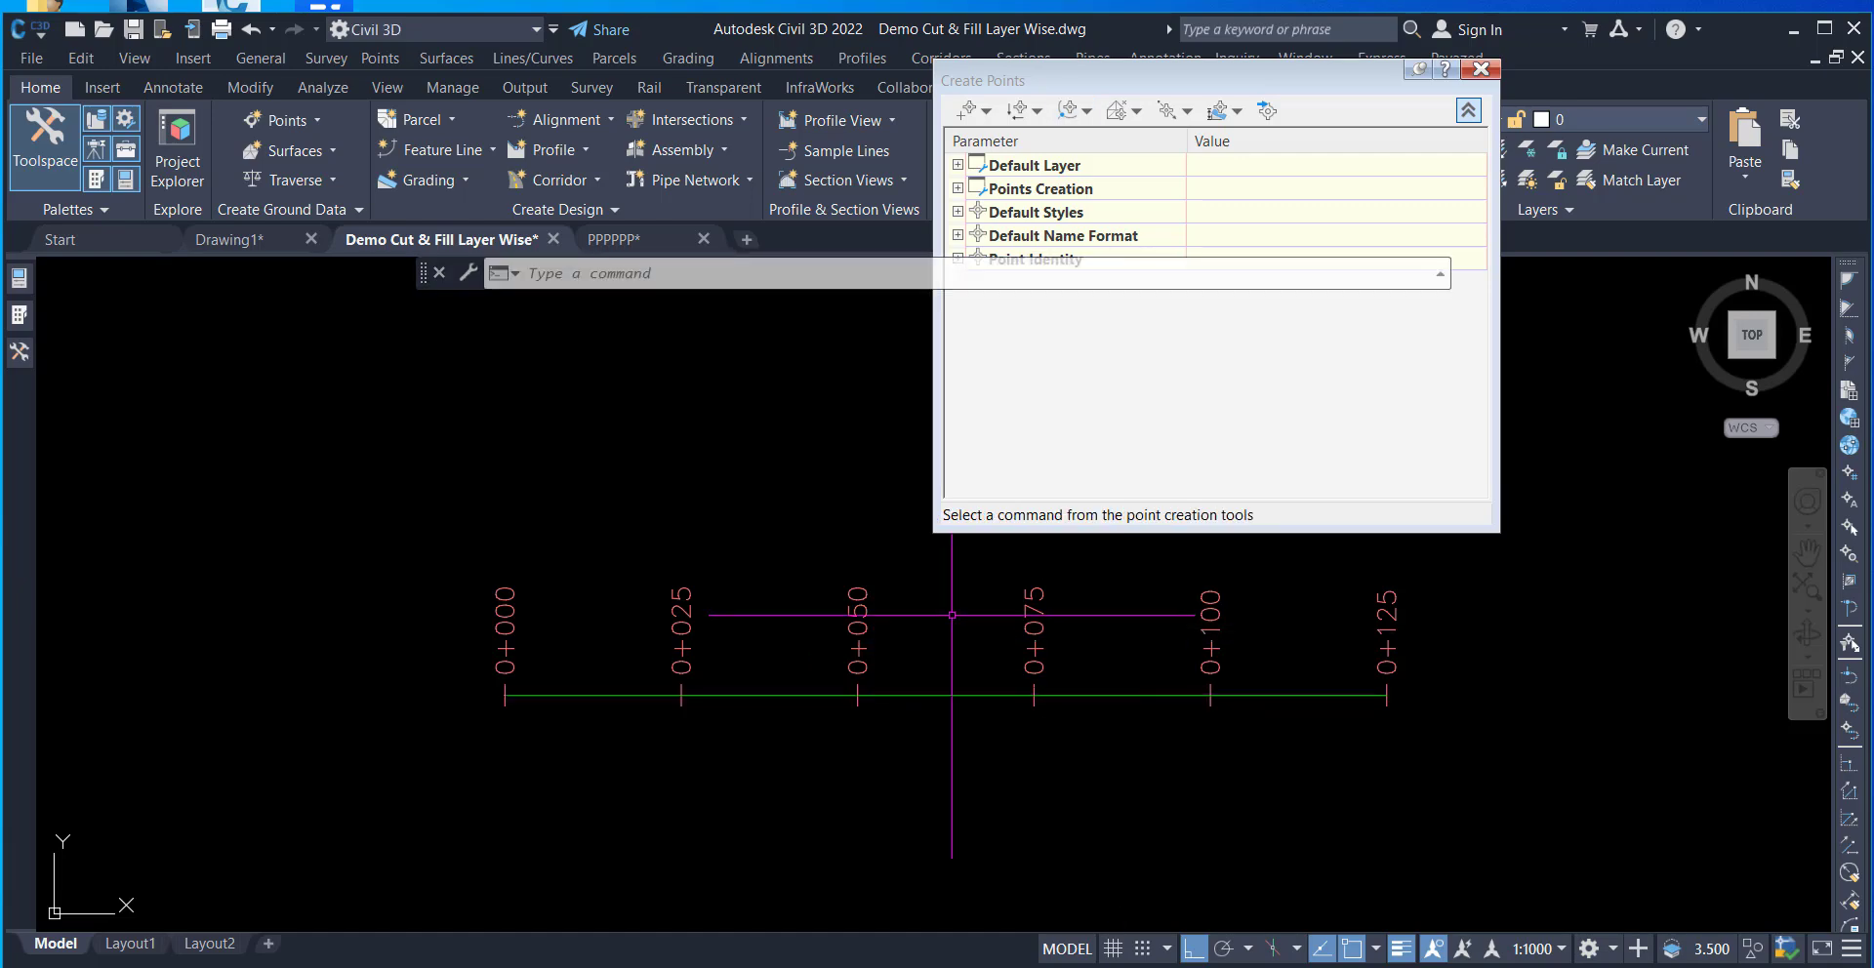
- Update the out-of-date 1ST LAYR point group so that it takes in the newly imported points
click(17, 351)
click(195, 414)
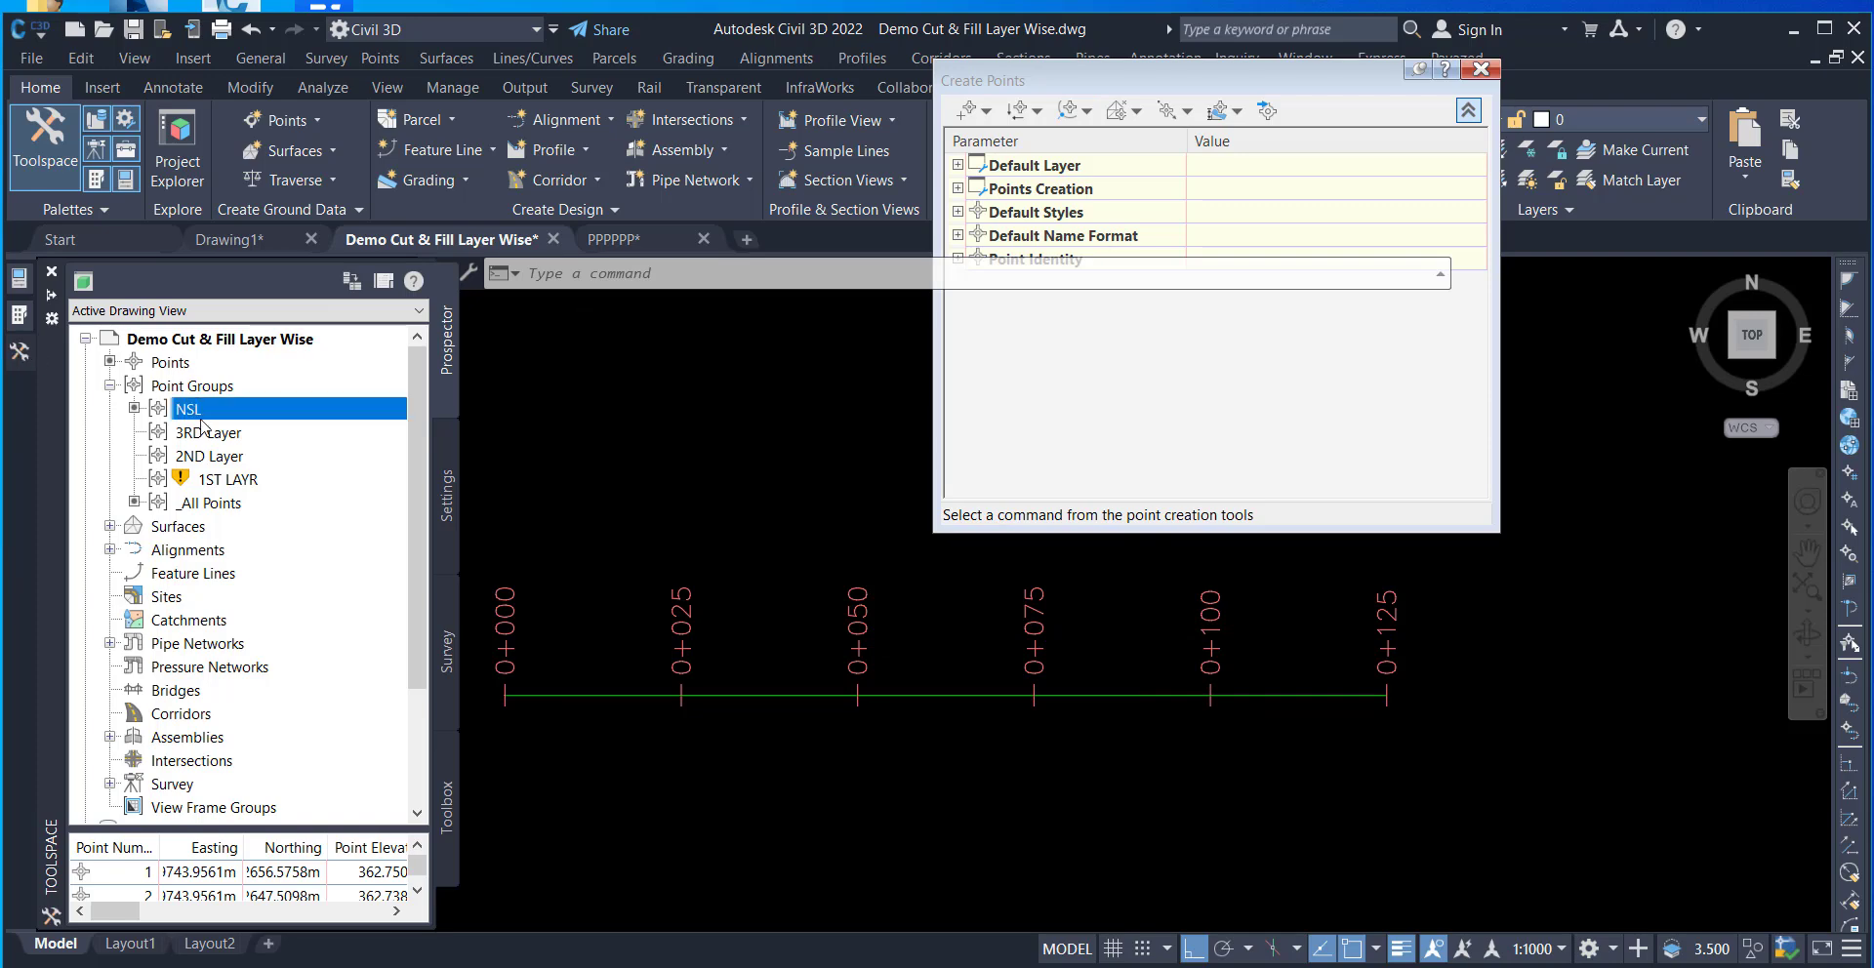
click(224, 482)
right_click(224, 482)
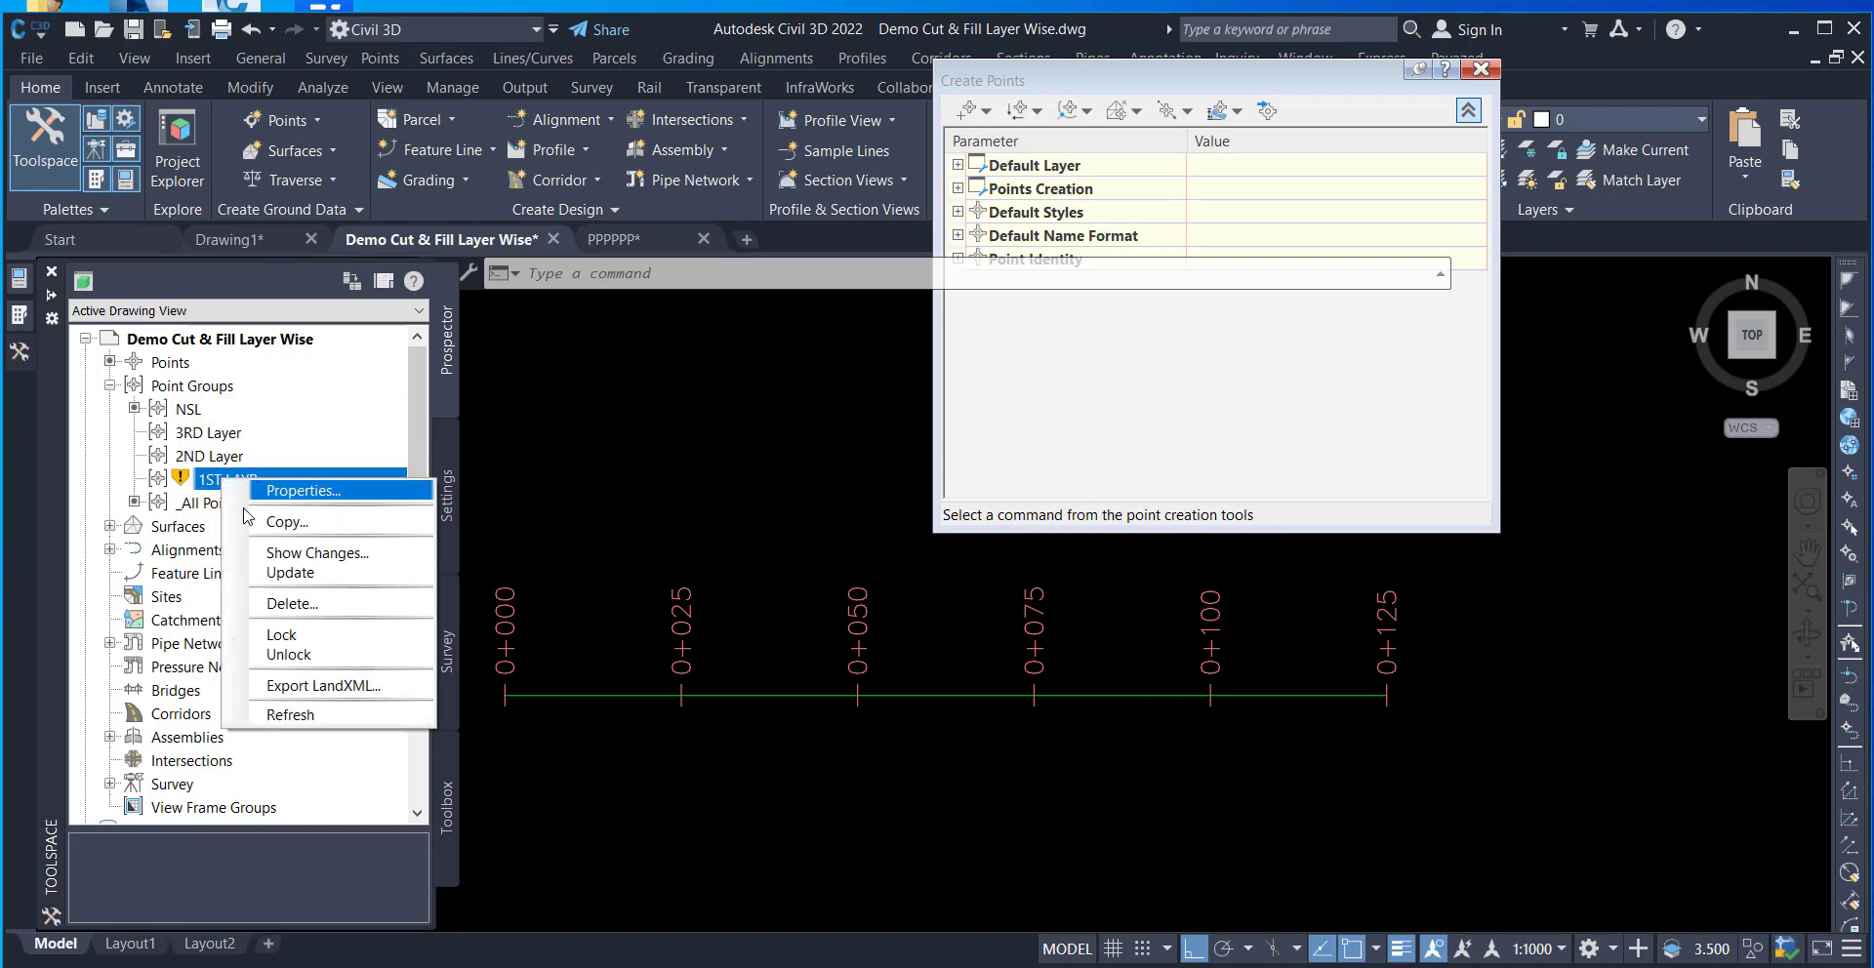
click(264, 573)
- Review the point numbers in the _All Points group's point list down to its end, and close the point creation tools
click(224, 503)
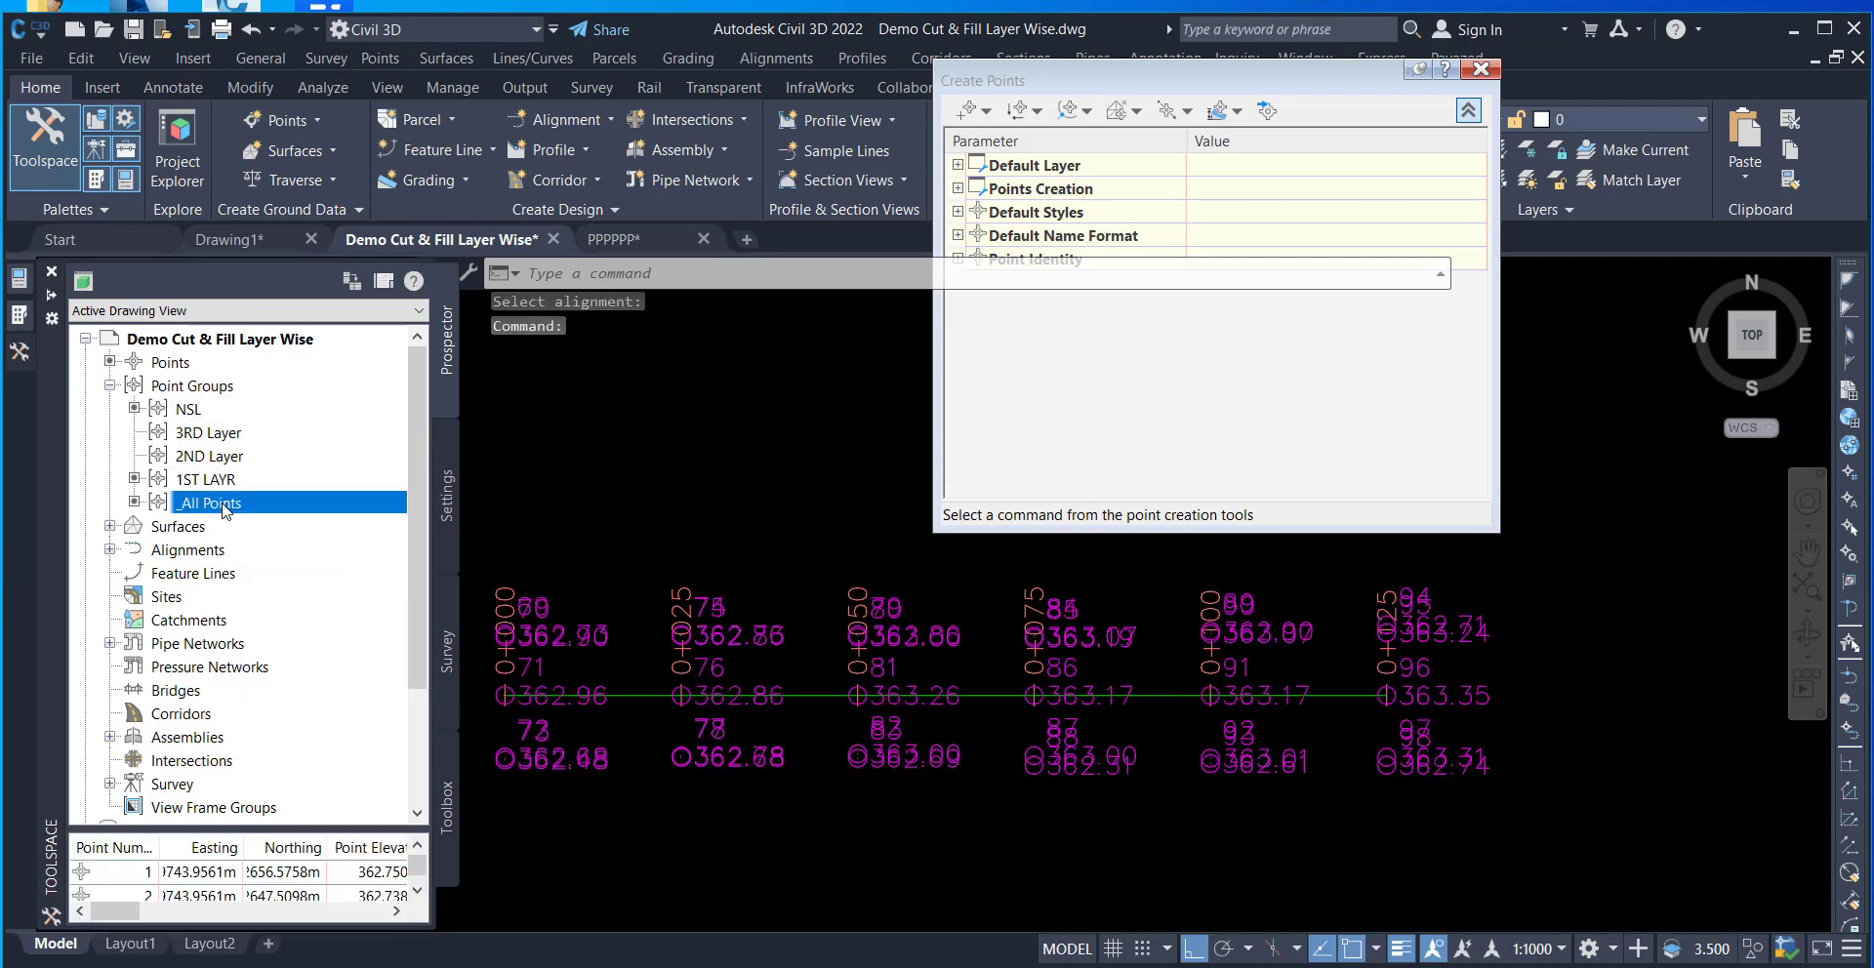
right_click(223, 506)
click(493, 503)
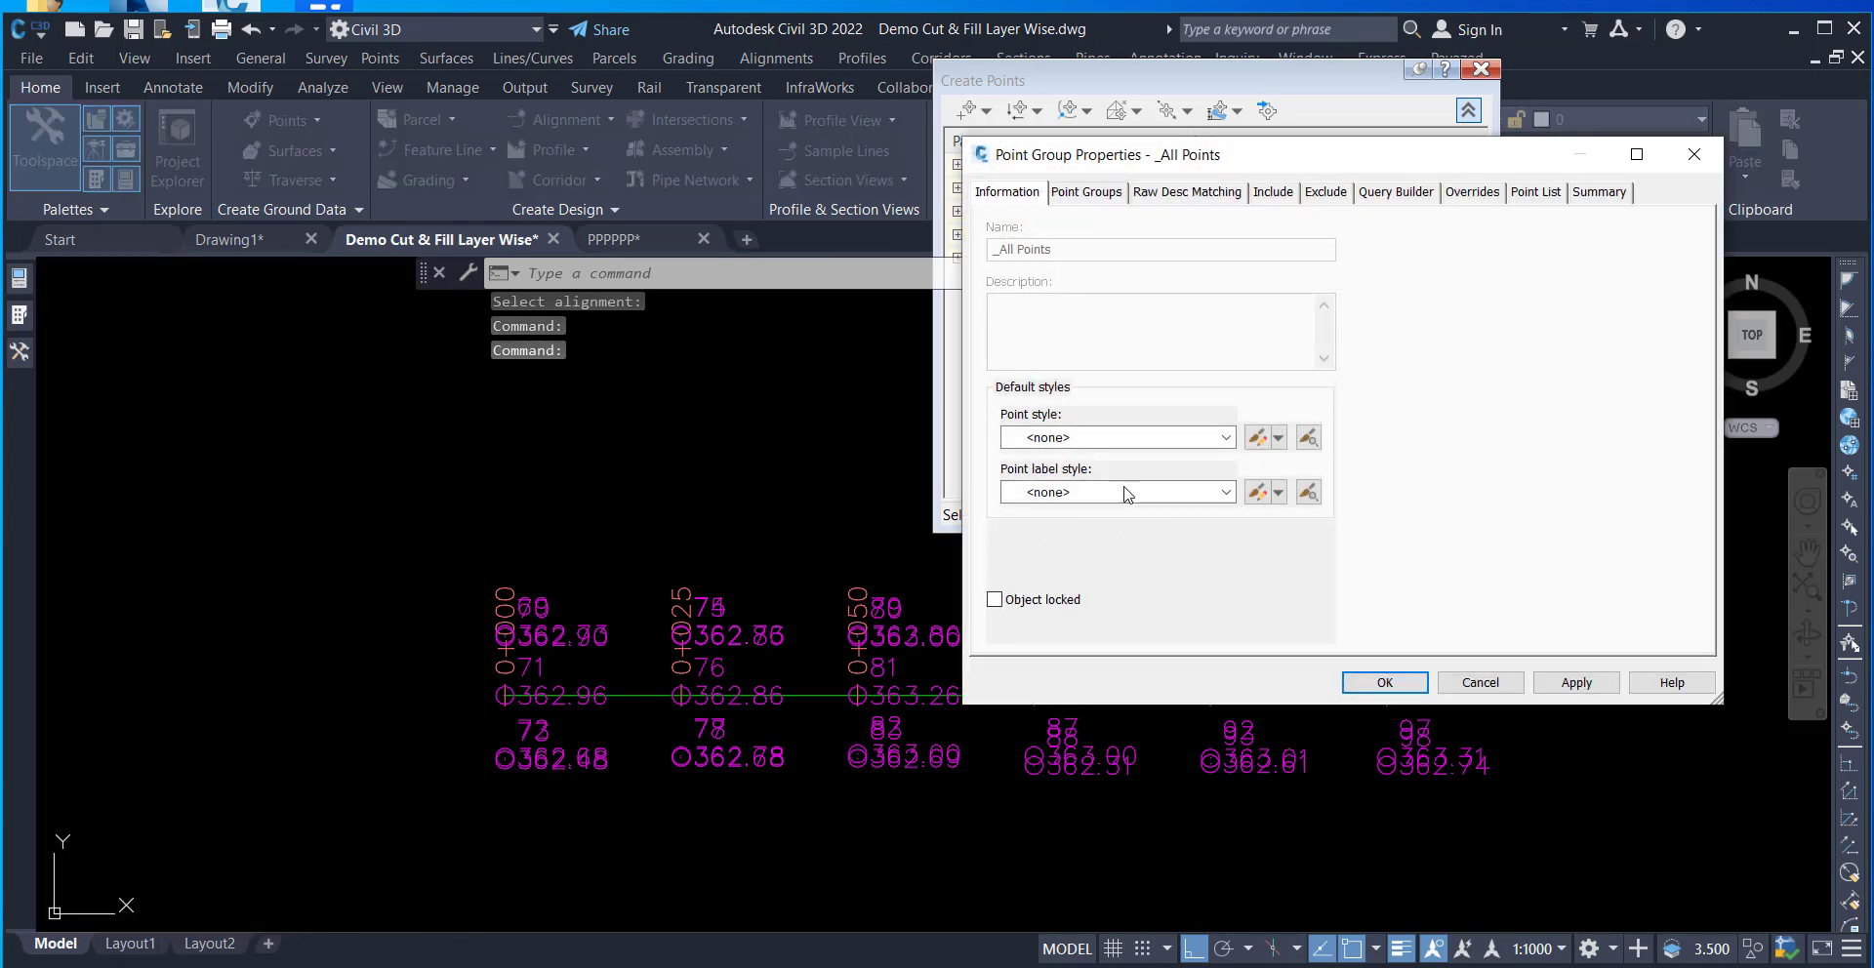
click(1555, 195)
scroll(1715, 410, down, 5)
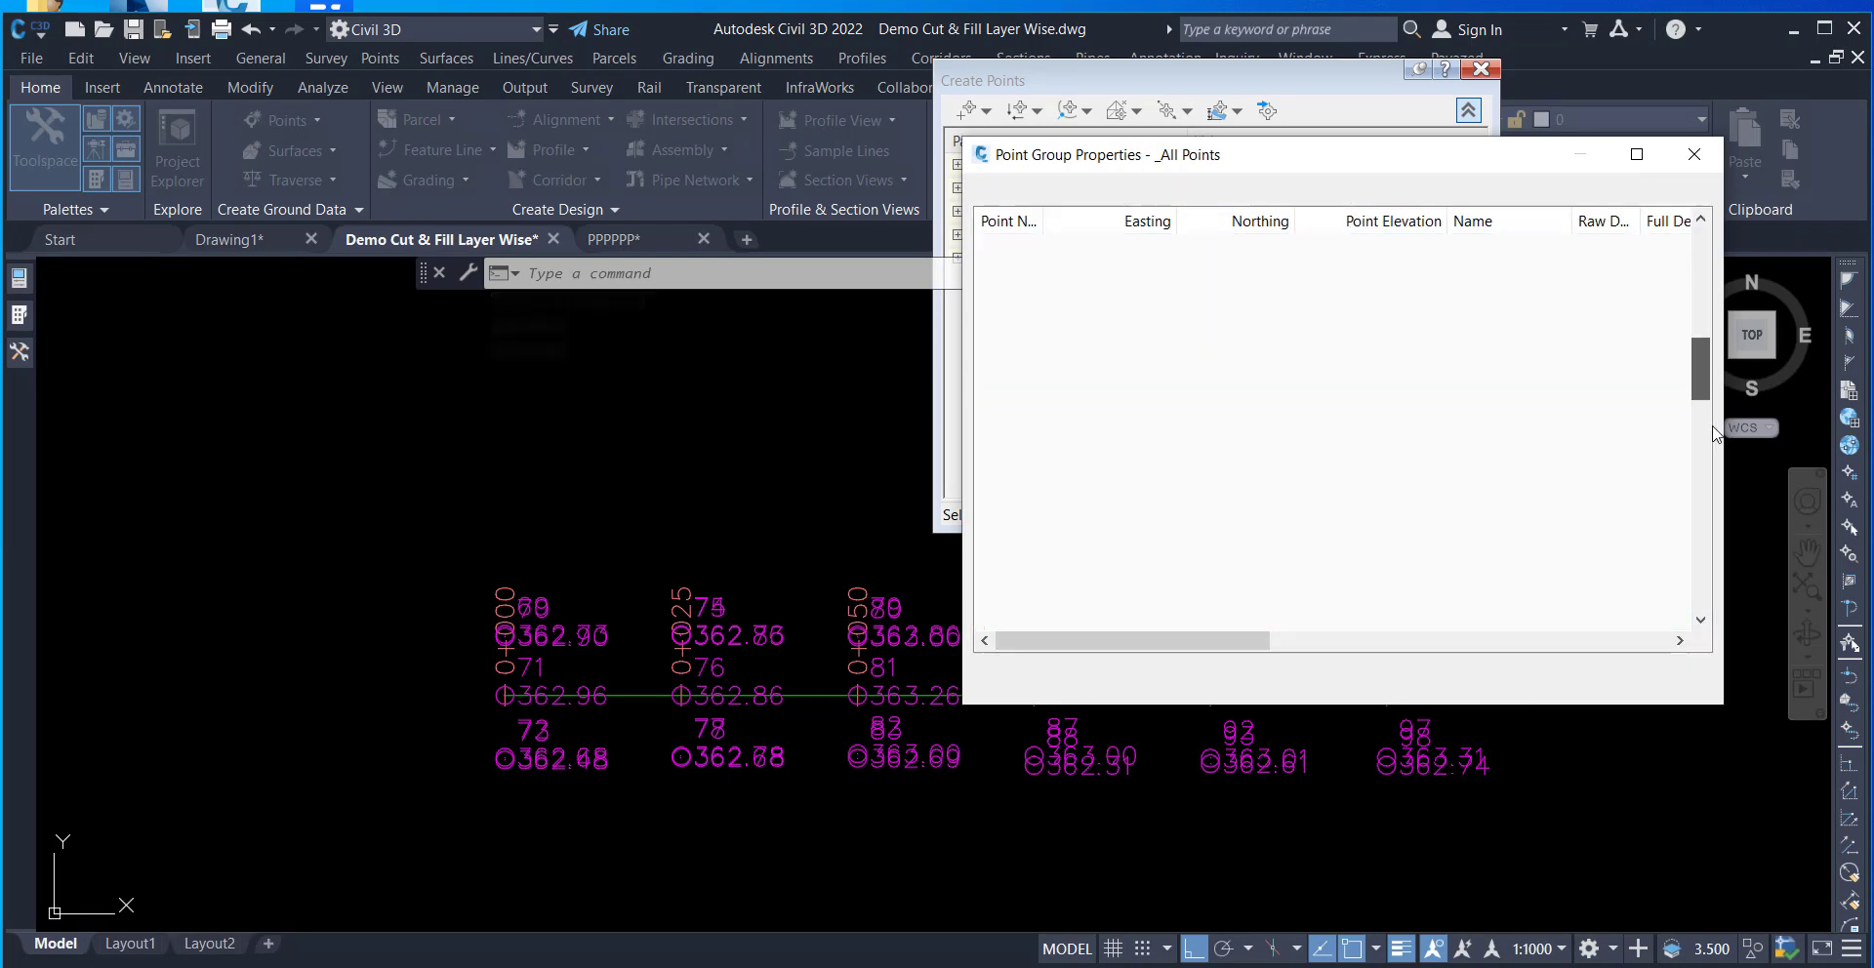
scroll(1716, 410, down, 5)
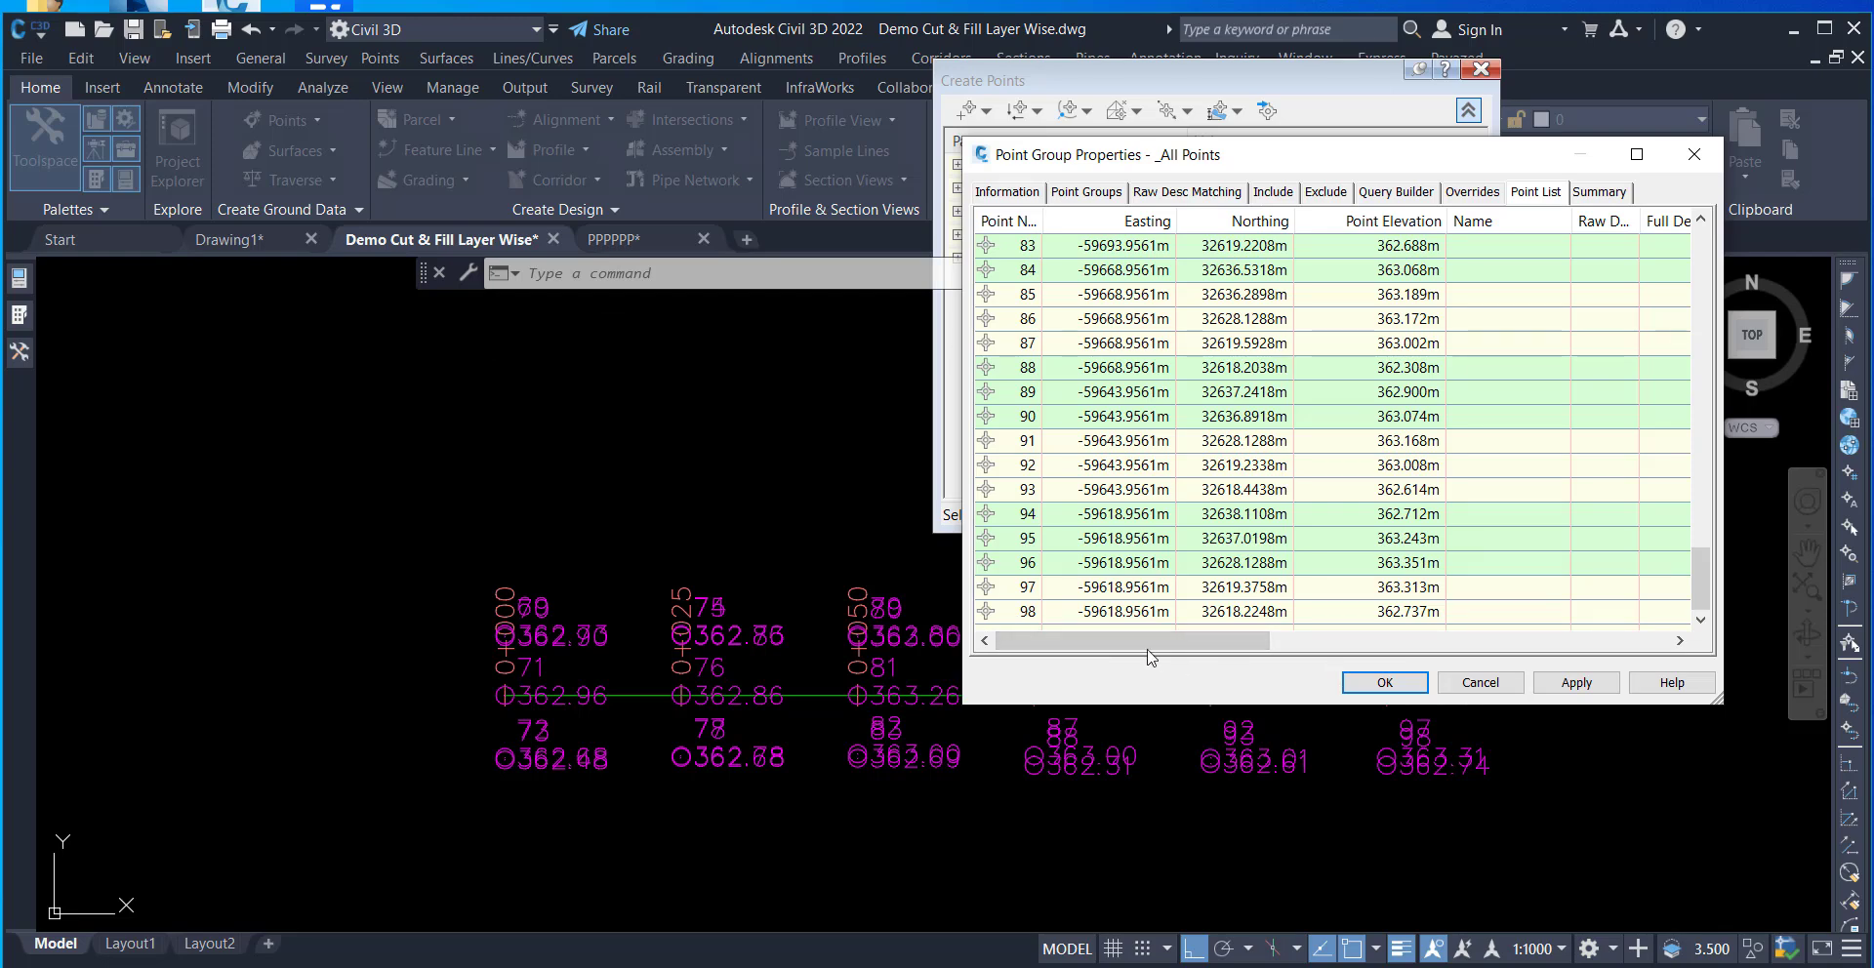
click(1385, 683)
click(1481, 68)
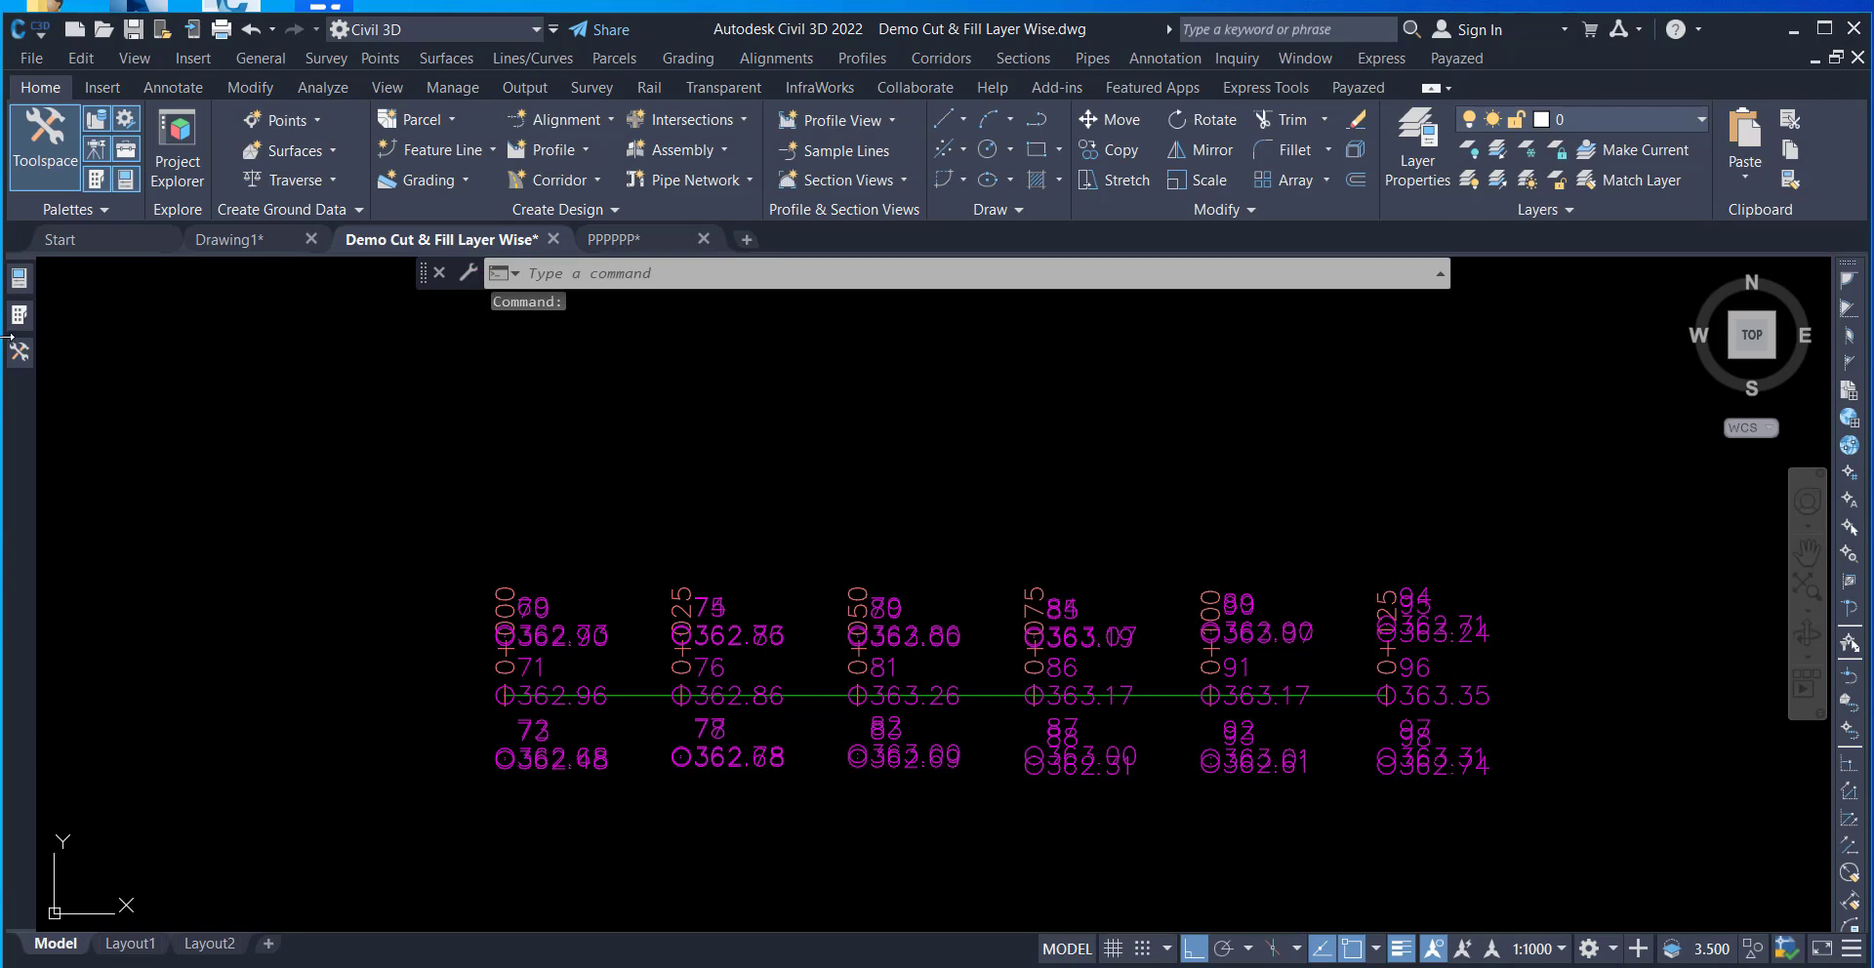
- Examine the 1ST LAYR group's point list to check the first and last point numbers it contains
mouse_move(19, 362)
right_click(198, 479)
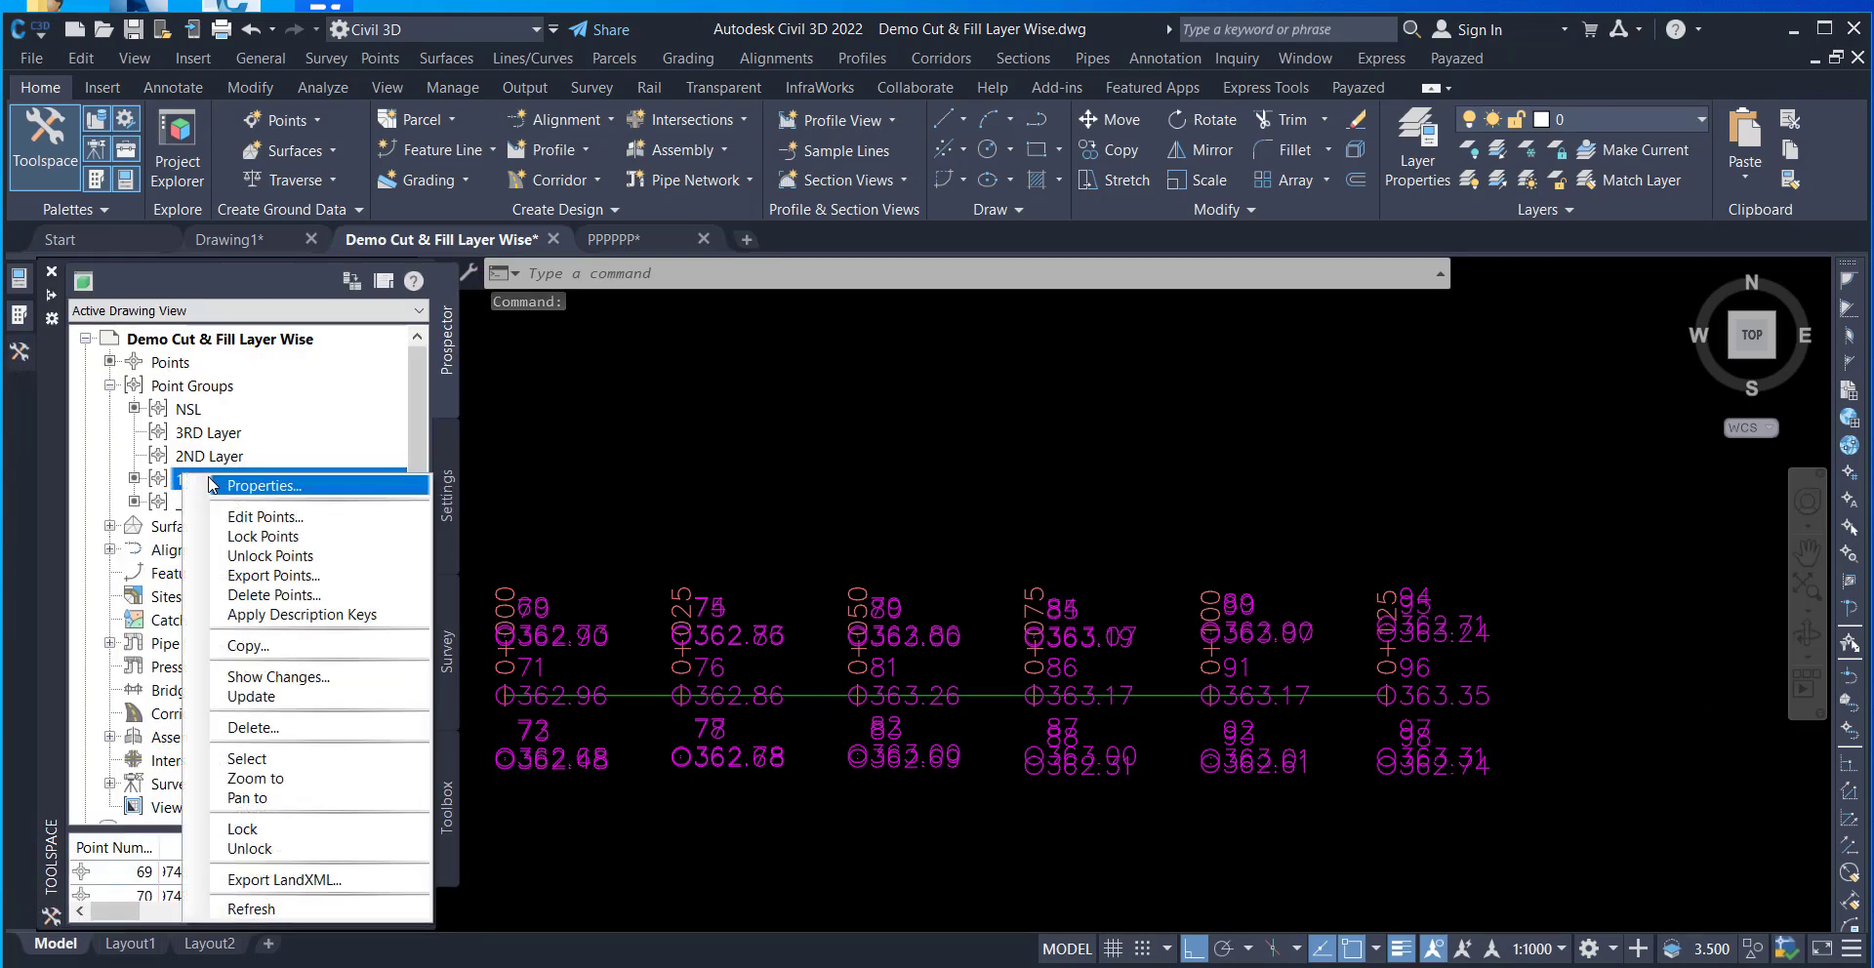
click(255, 491)
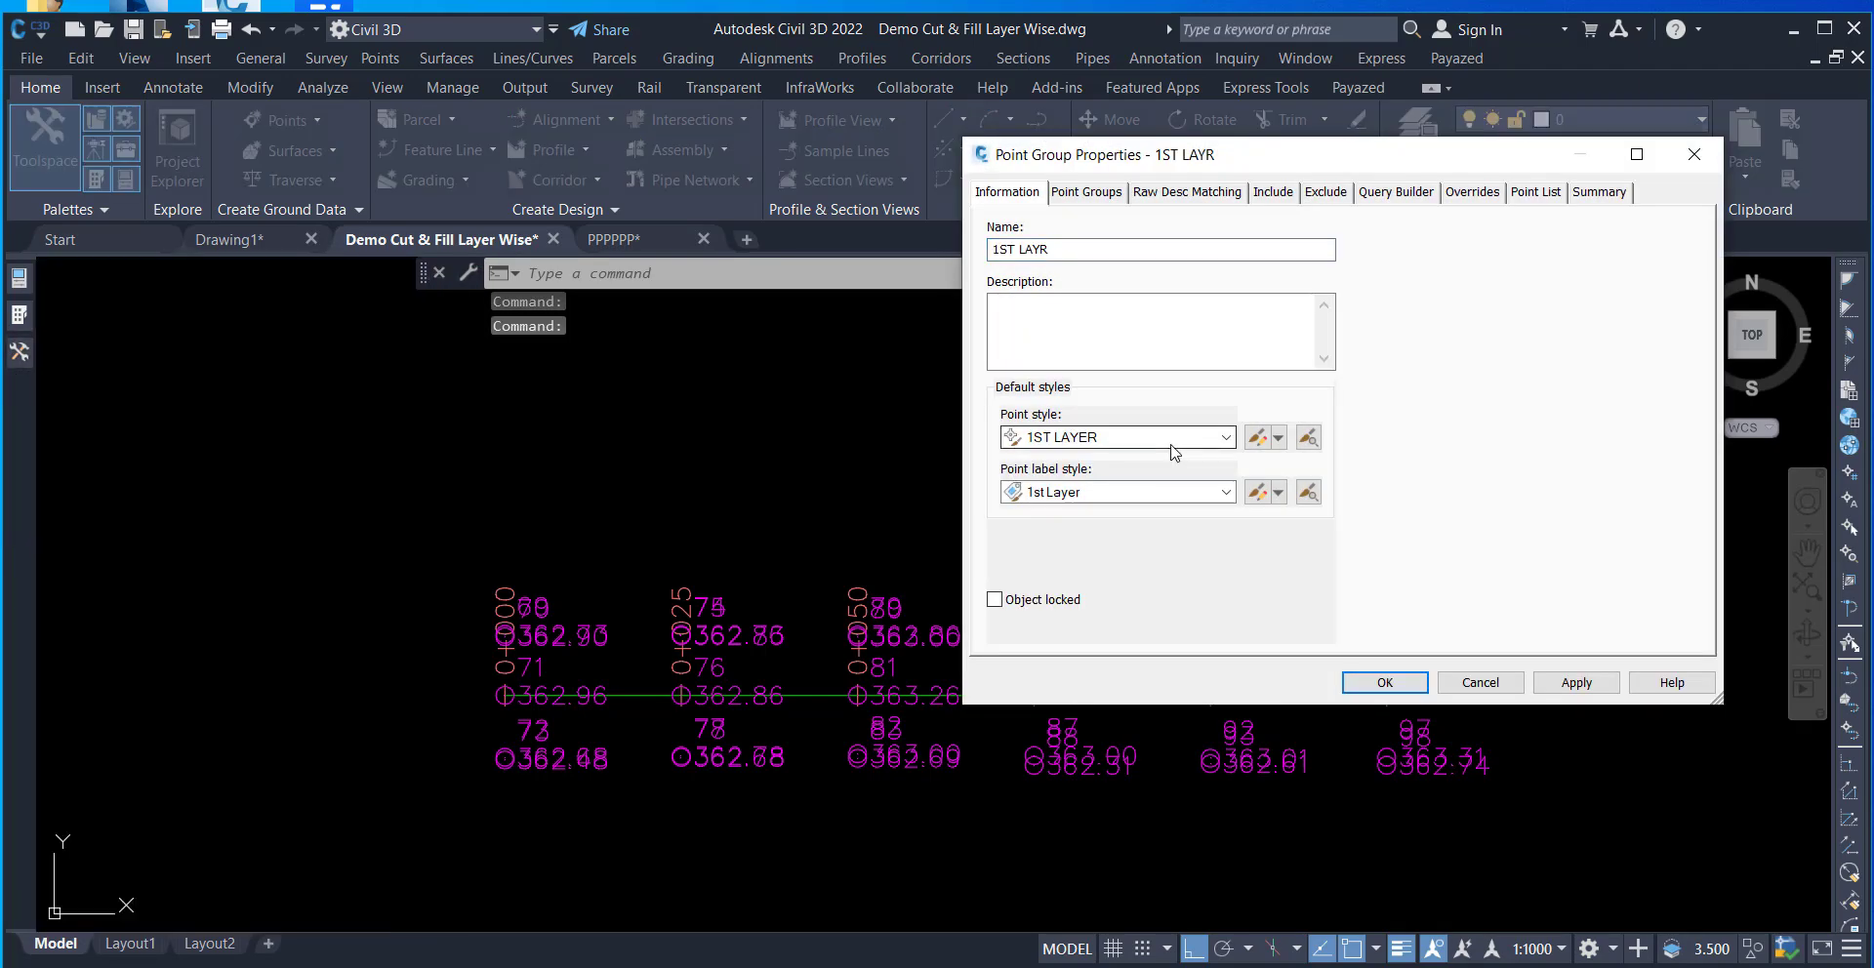
click(1536, 192)
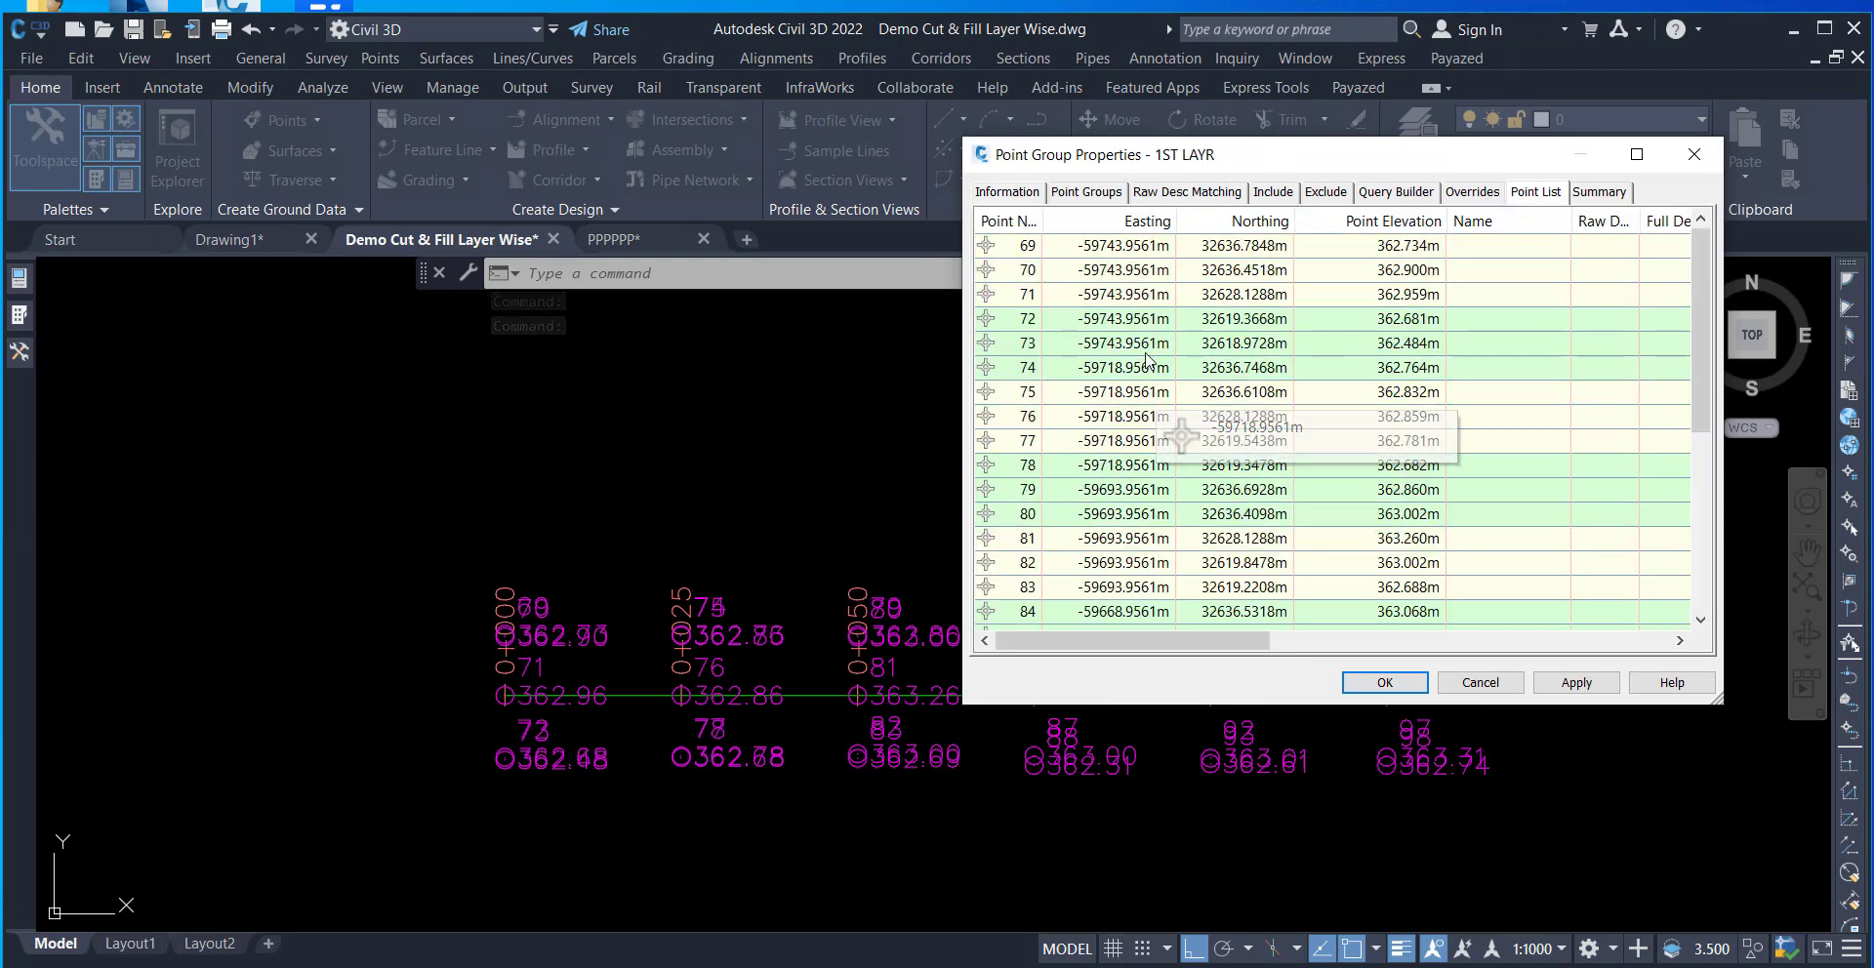
scroll(1152, 386, down, 5)
scroll(1078, 307, up, 5)
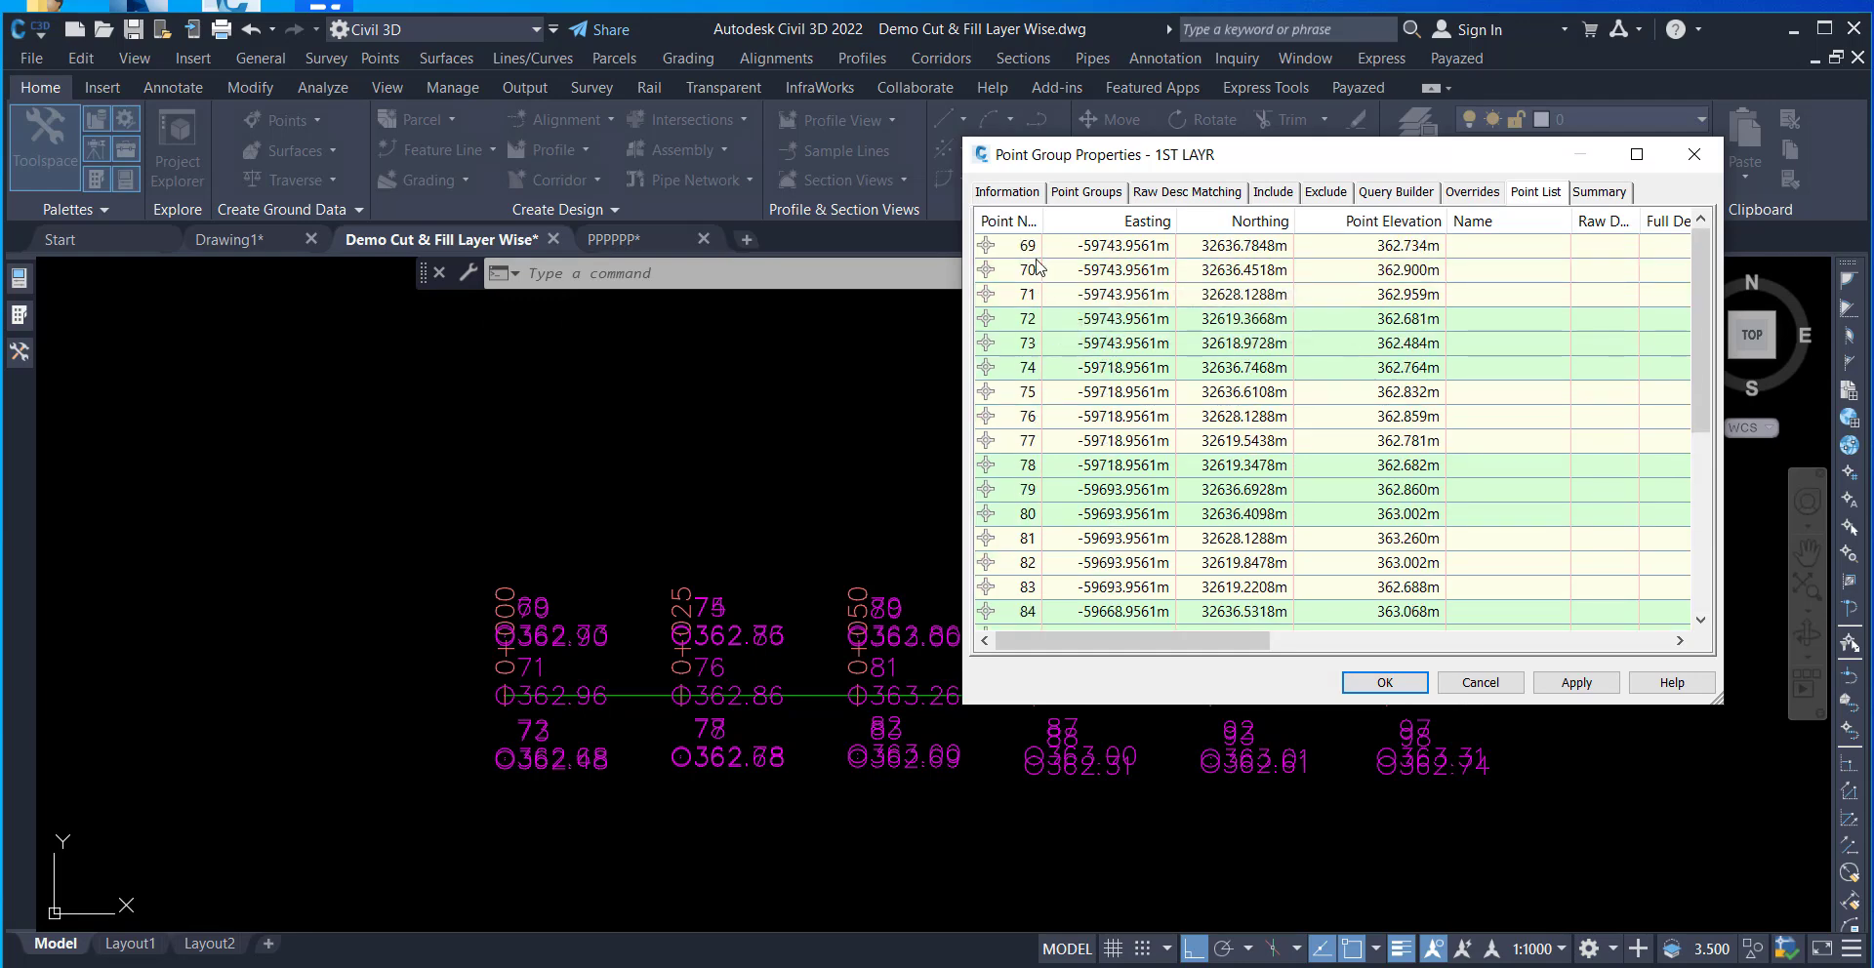
scroll(1074, 613, down, 5)
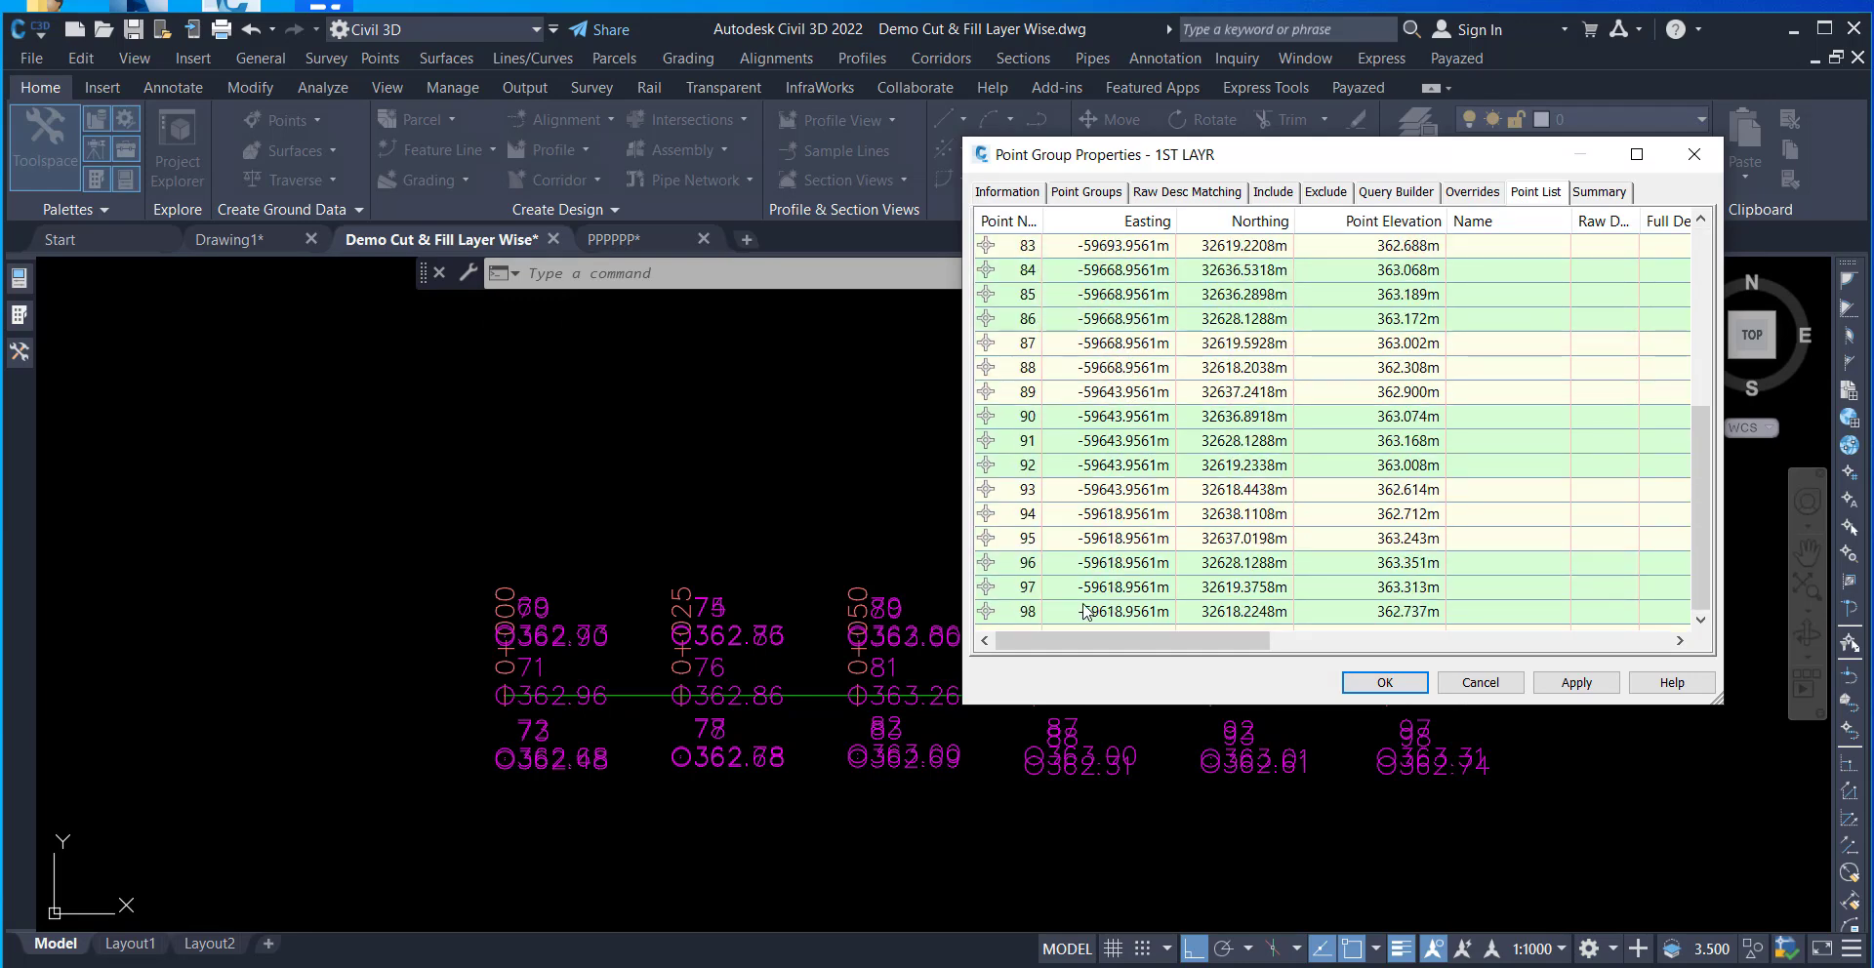
click(1383, 683)
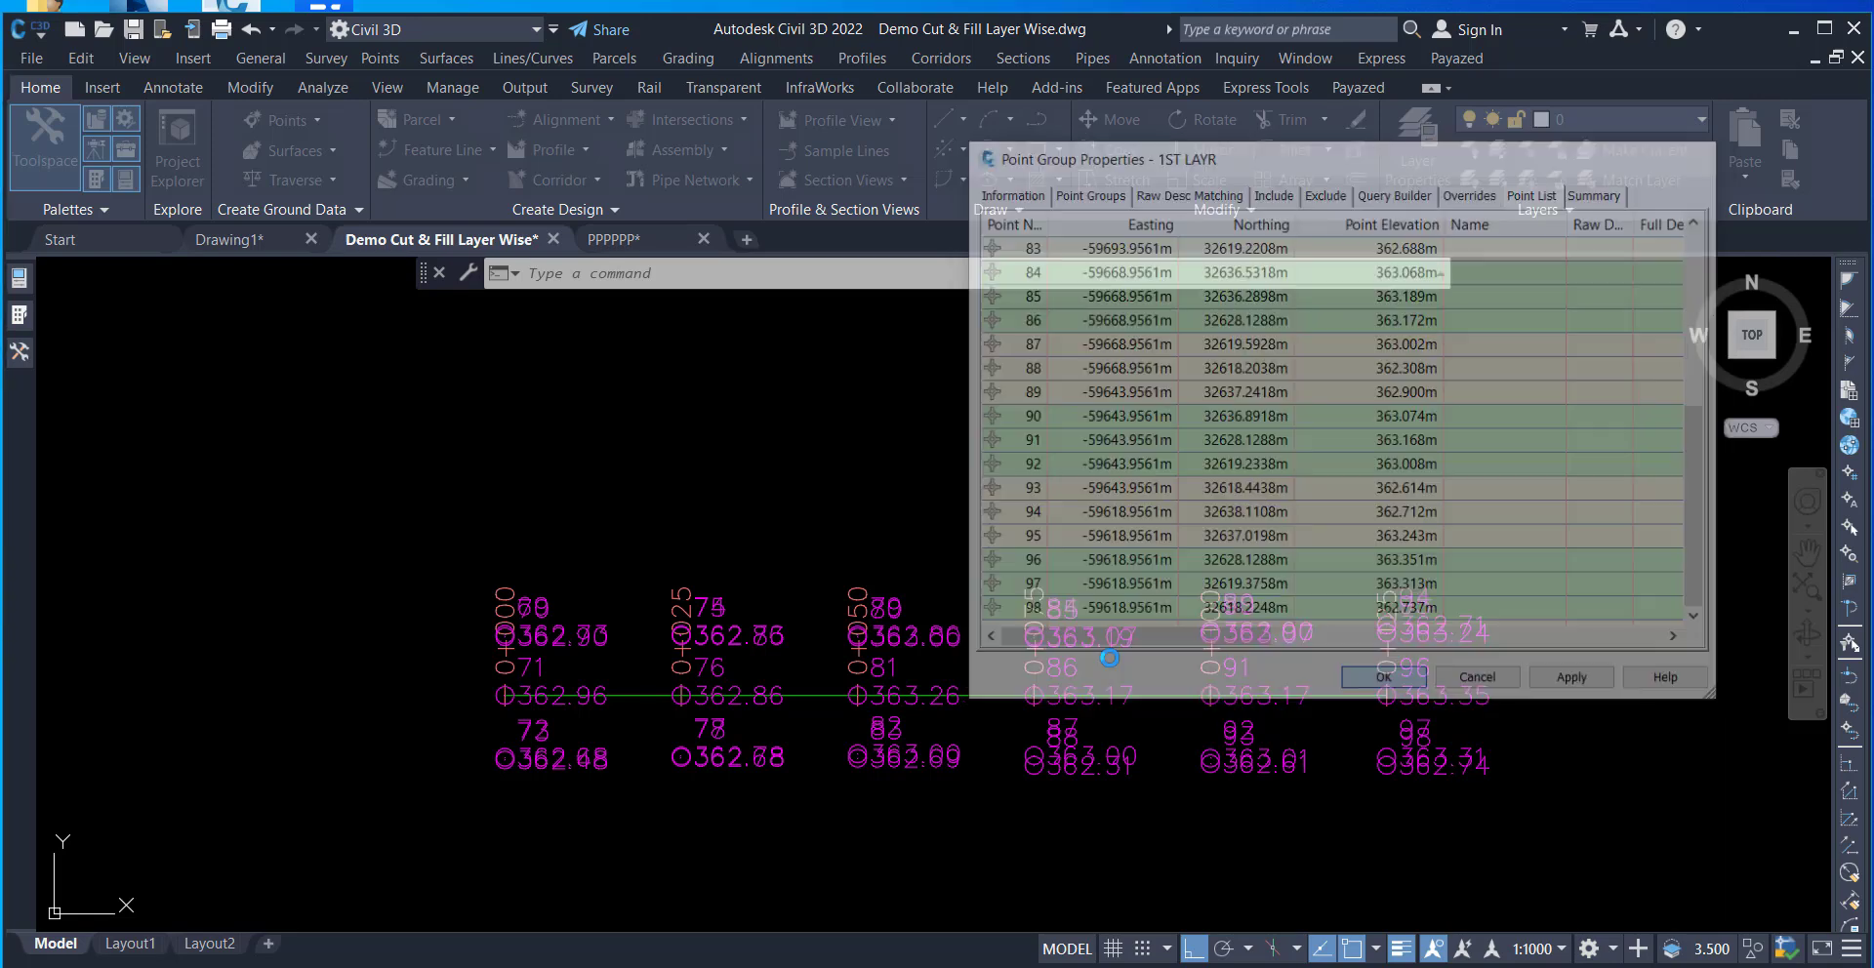
click(19, 354)
click(206, 482)
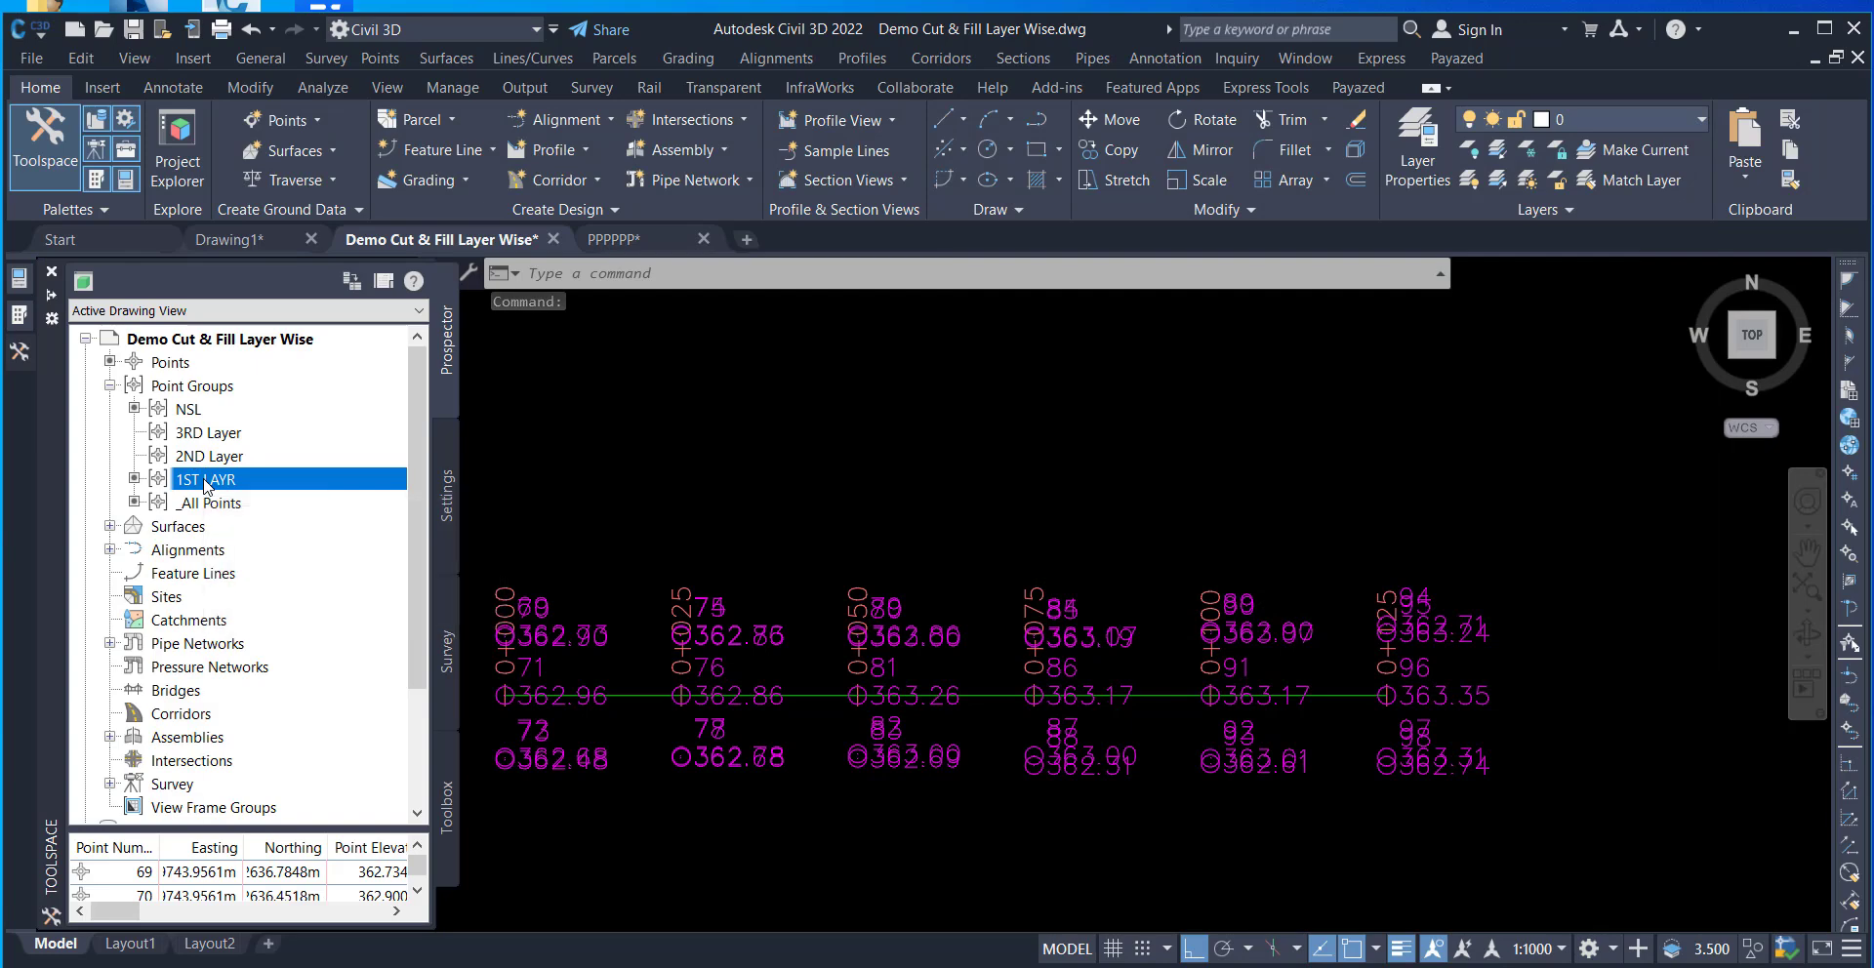
right_click(230, 480)
click(253, 494)
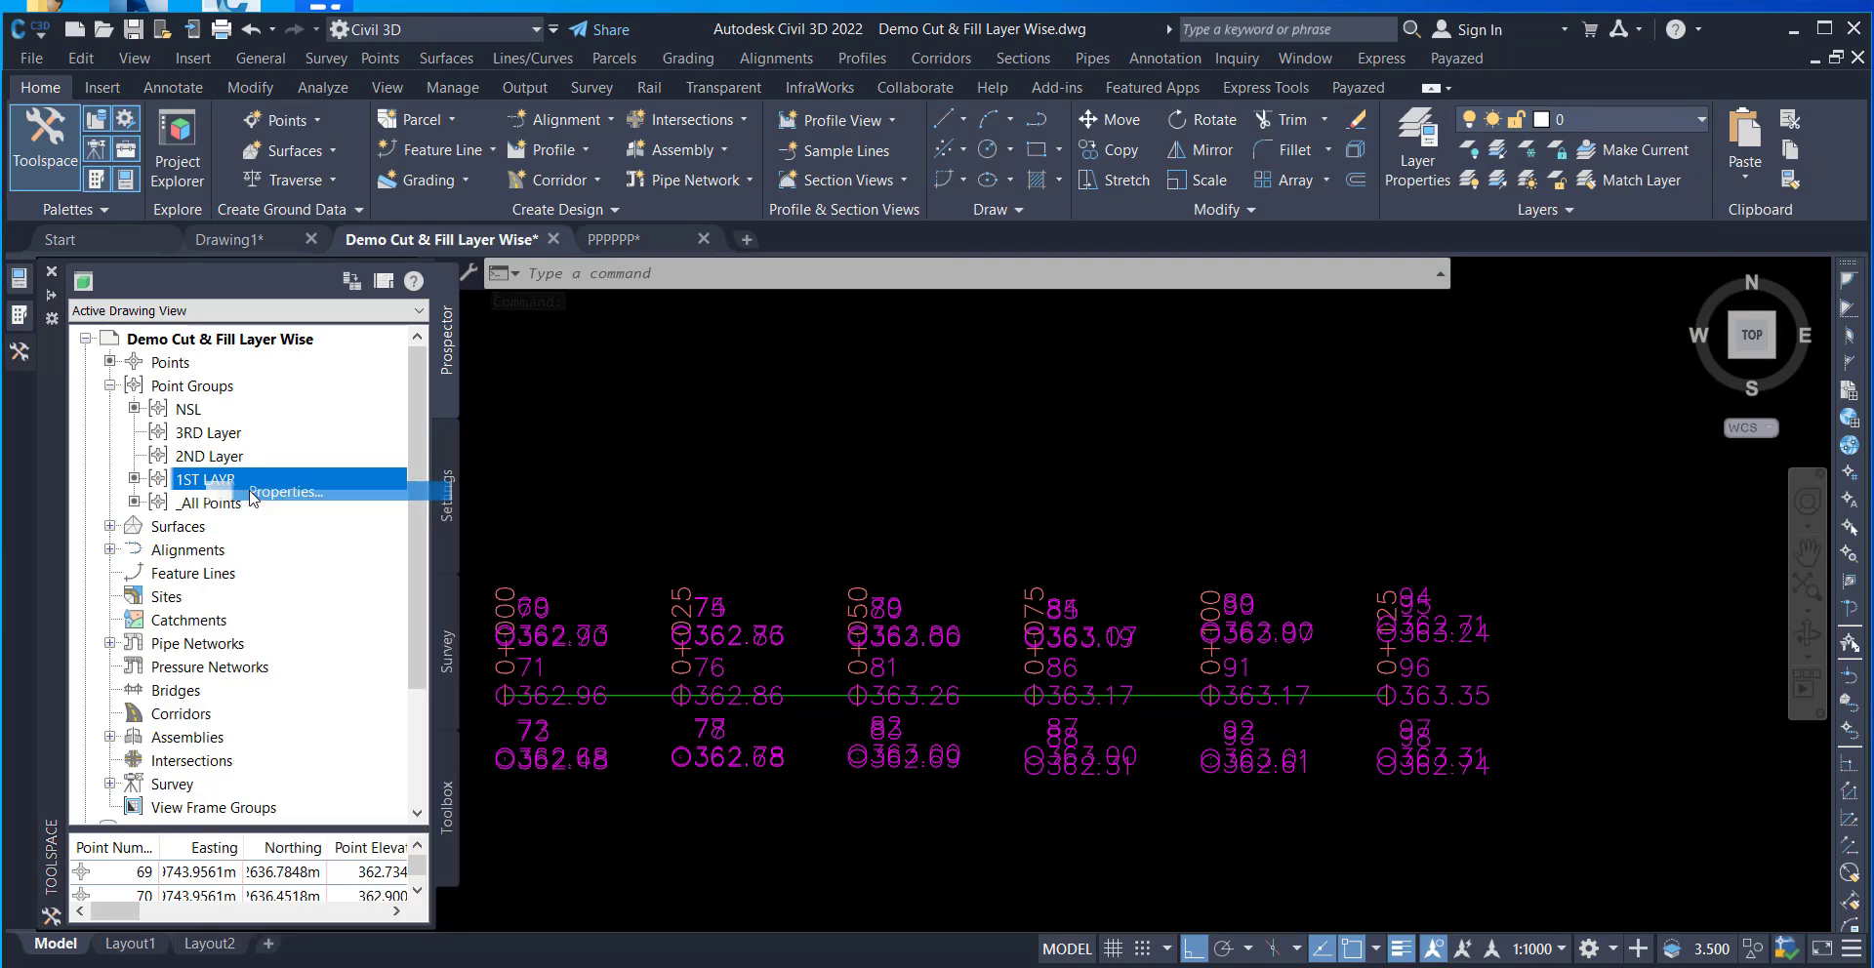
click(1536, 193)
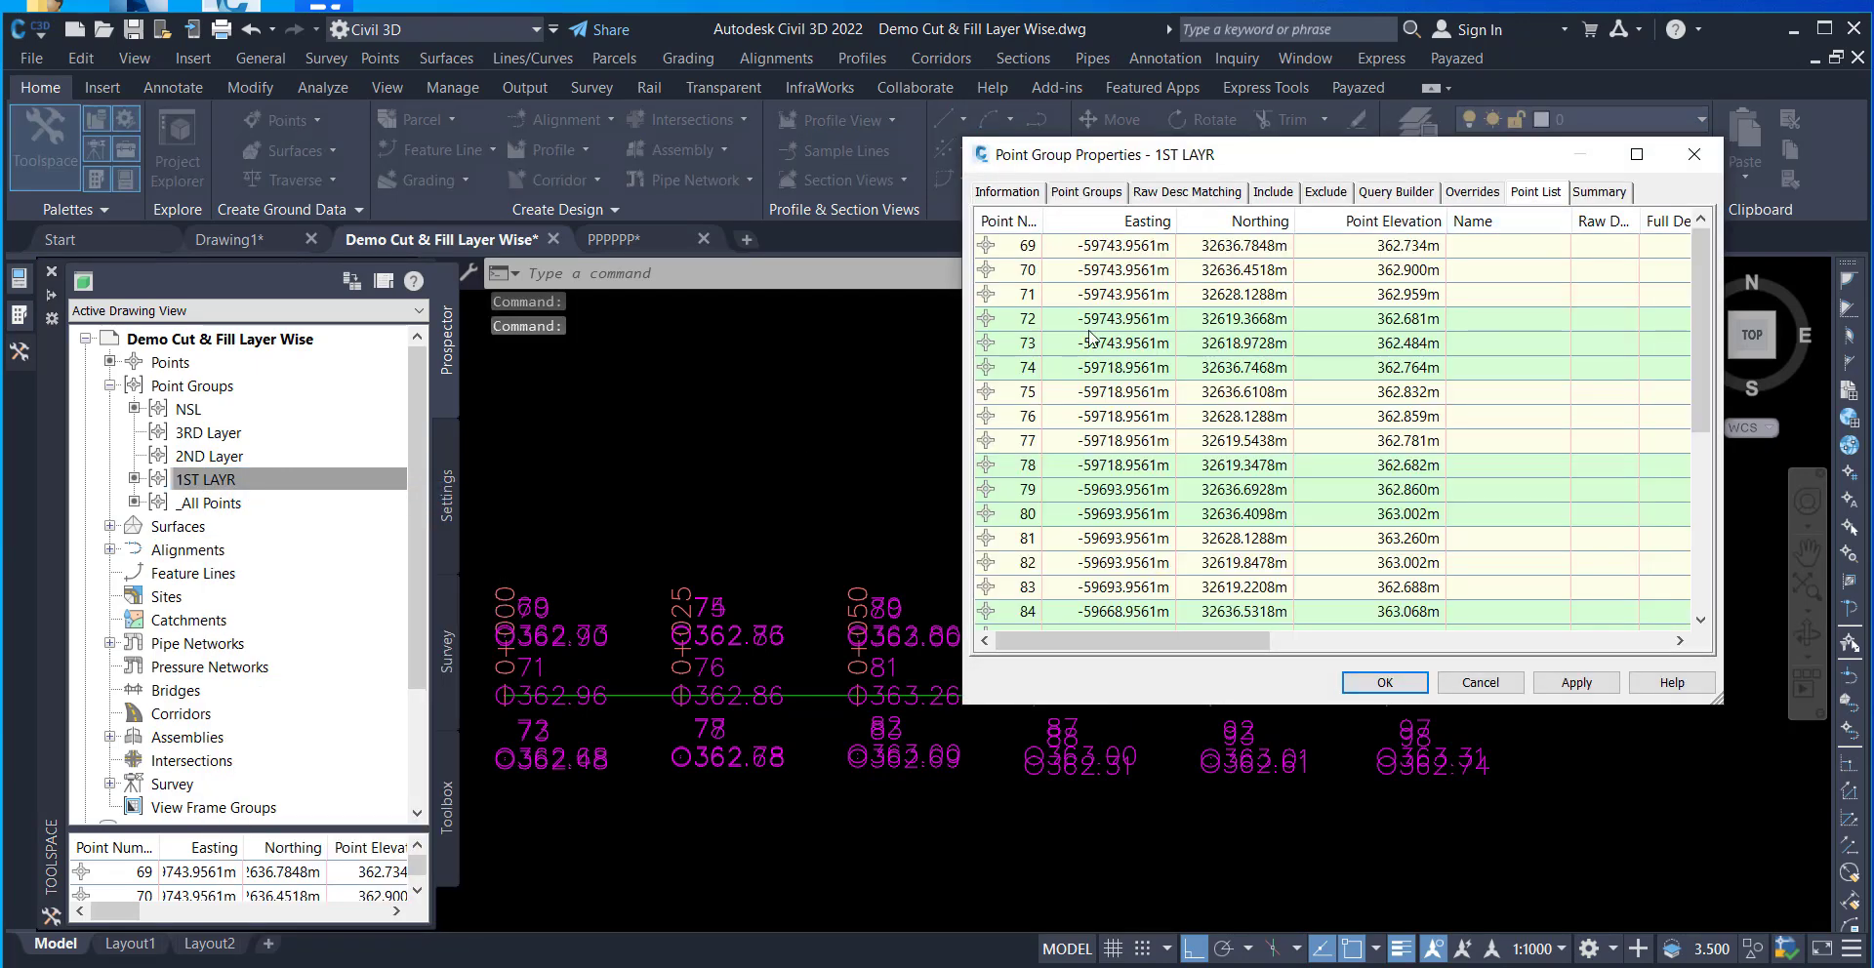
click(1372, 686)
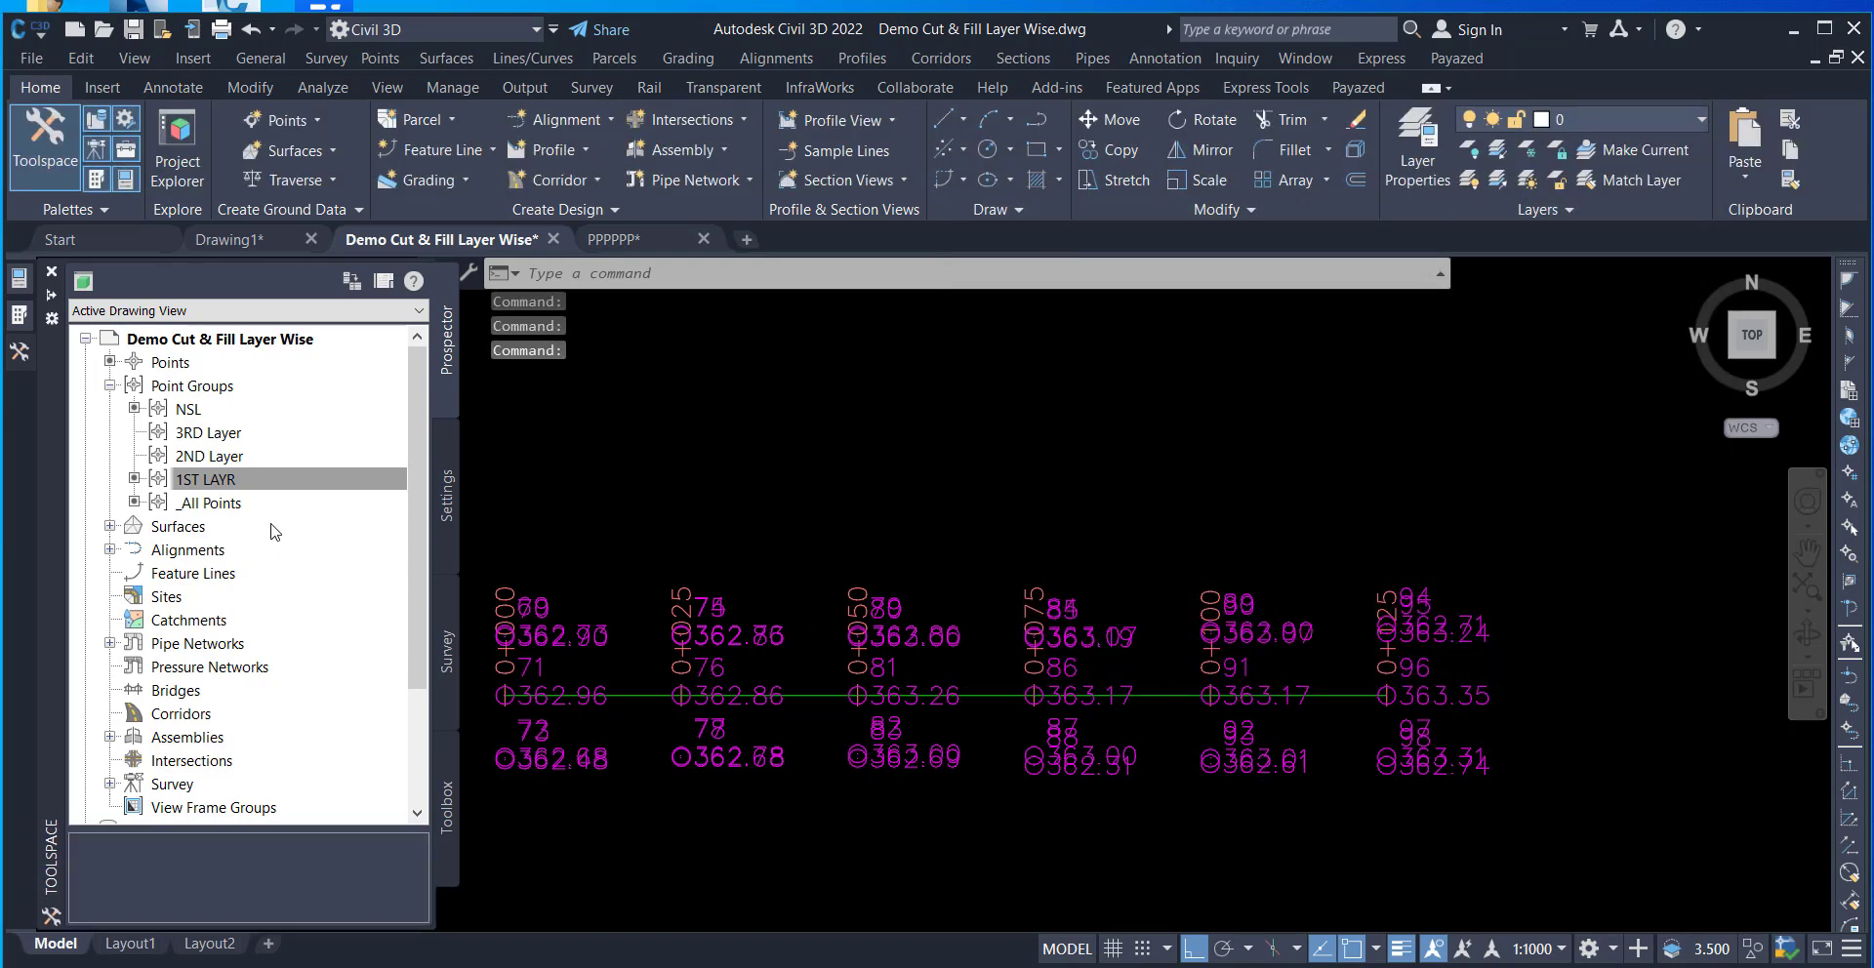
- Hide the 1ST LAYR group's points by setting its point style and point label style to <none>
right_click(224, 482)
click(305, 494)
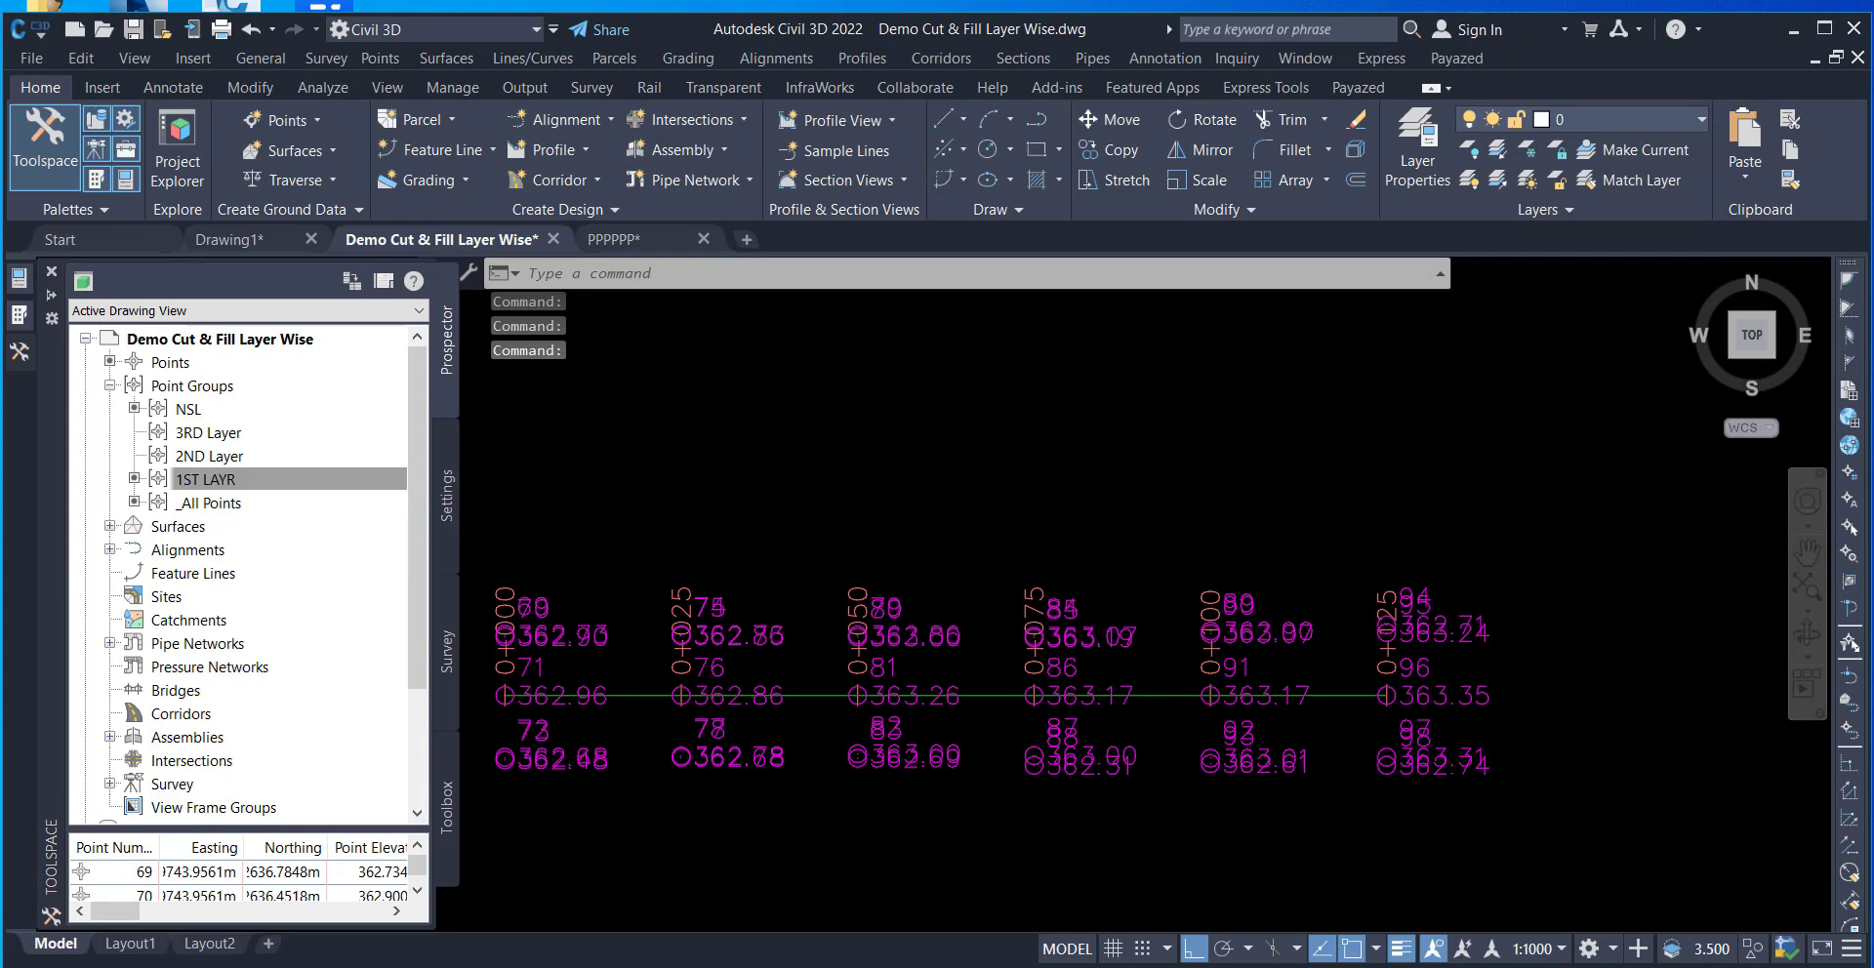
click(1213, 441)
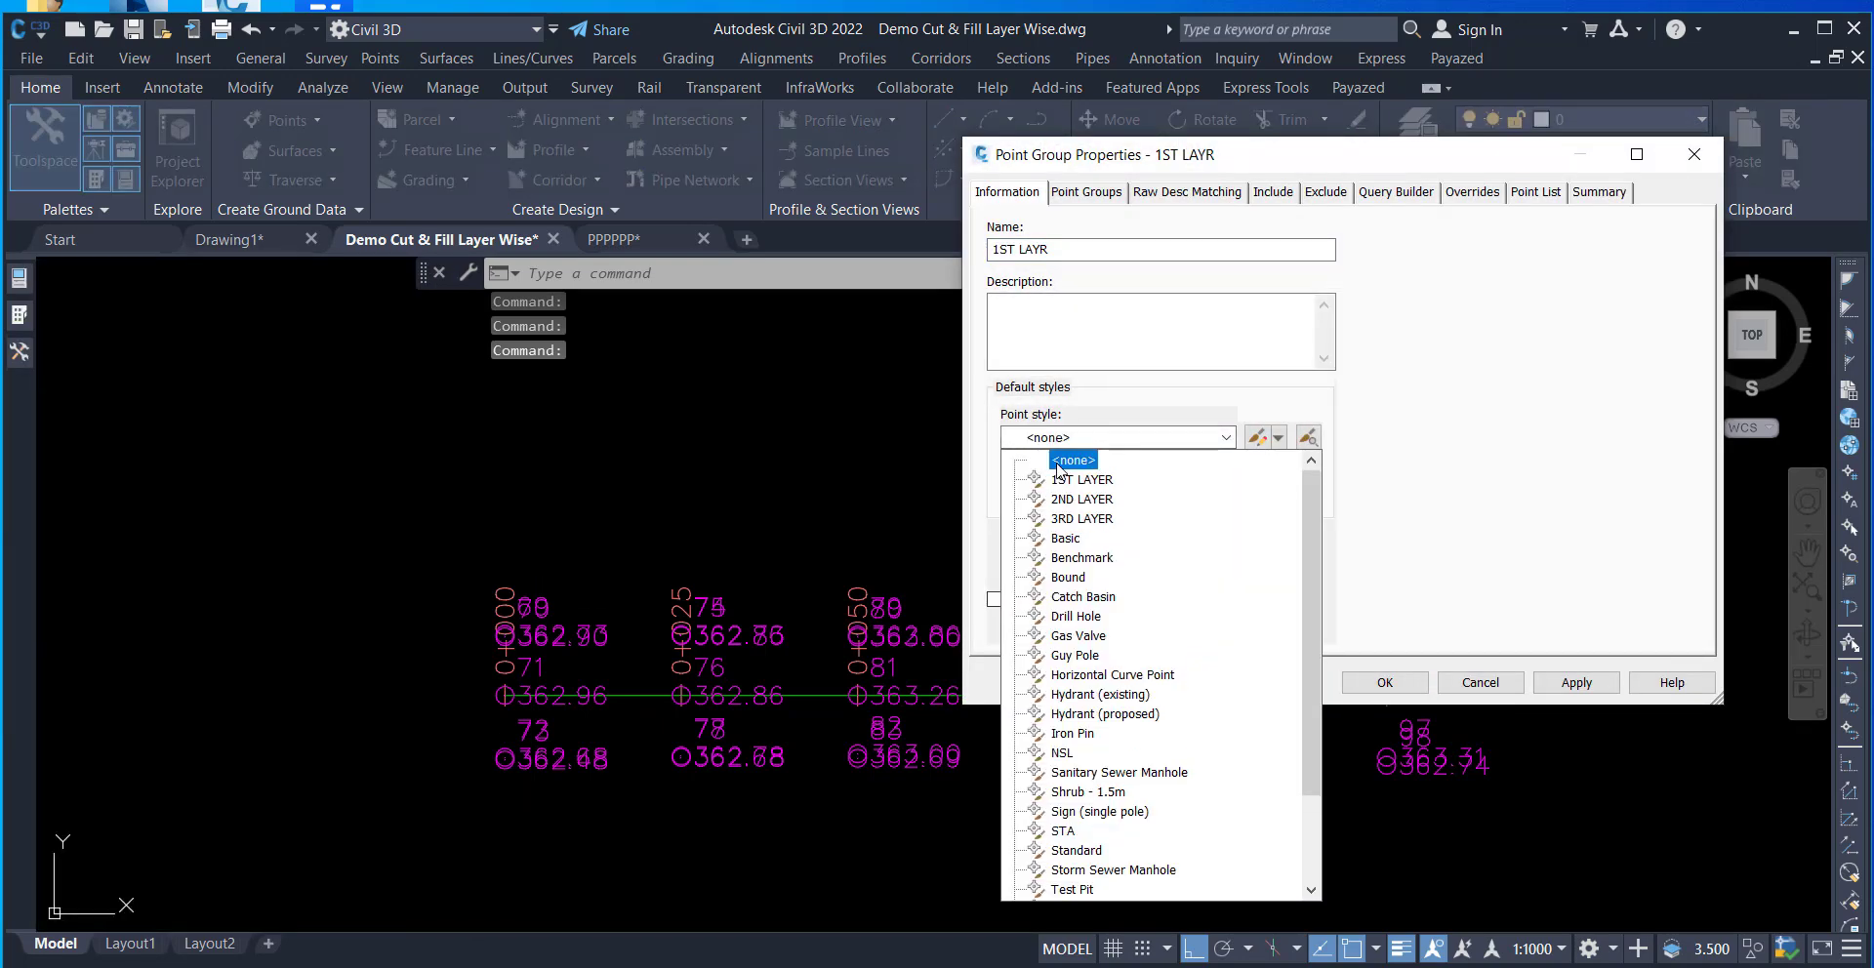
click(1074, 459)
click(1092, 492)
click(1074, 514)
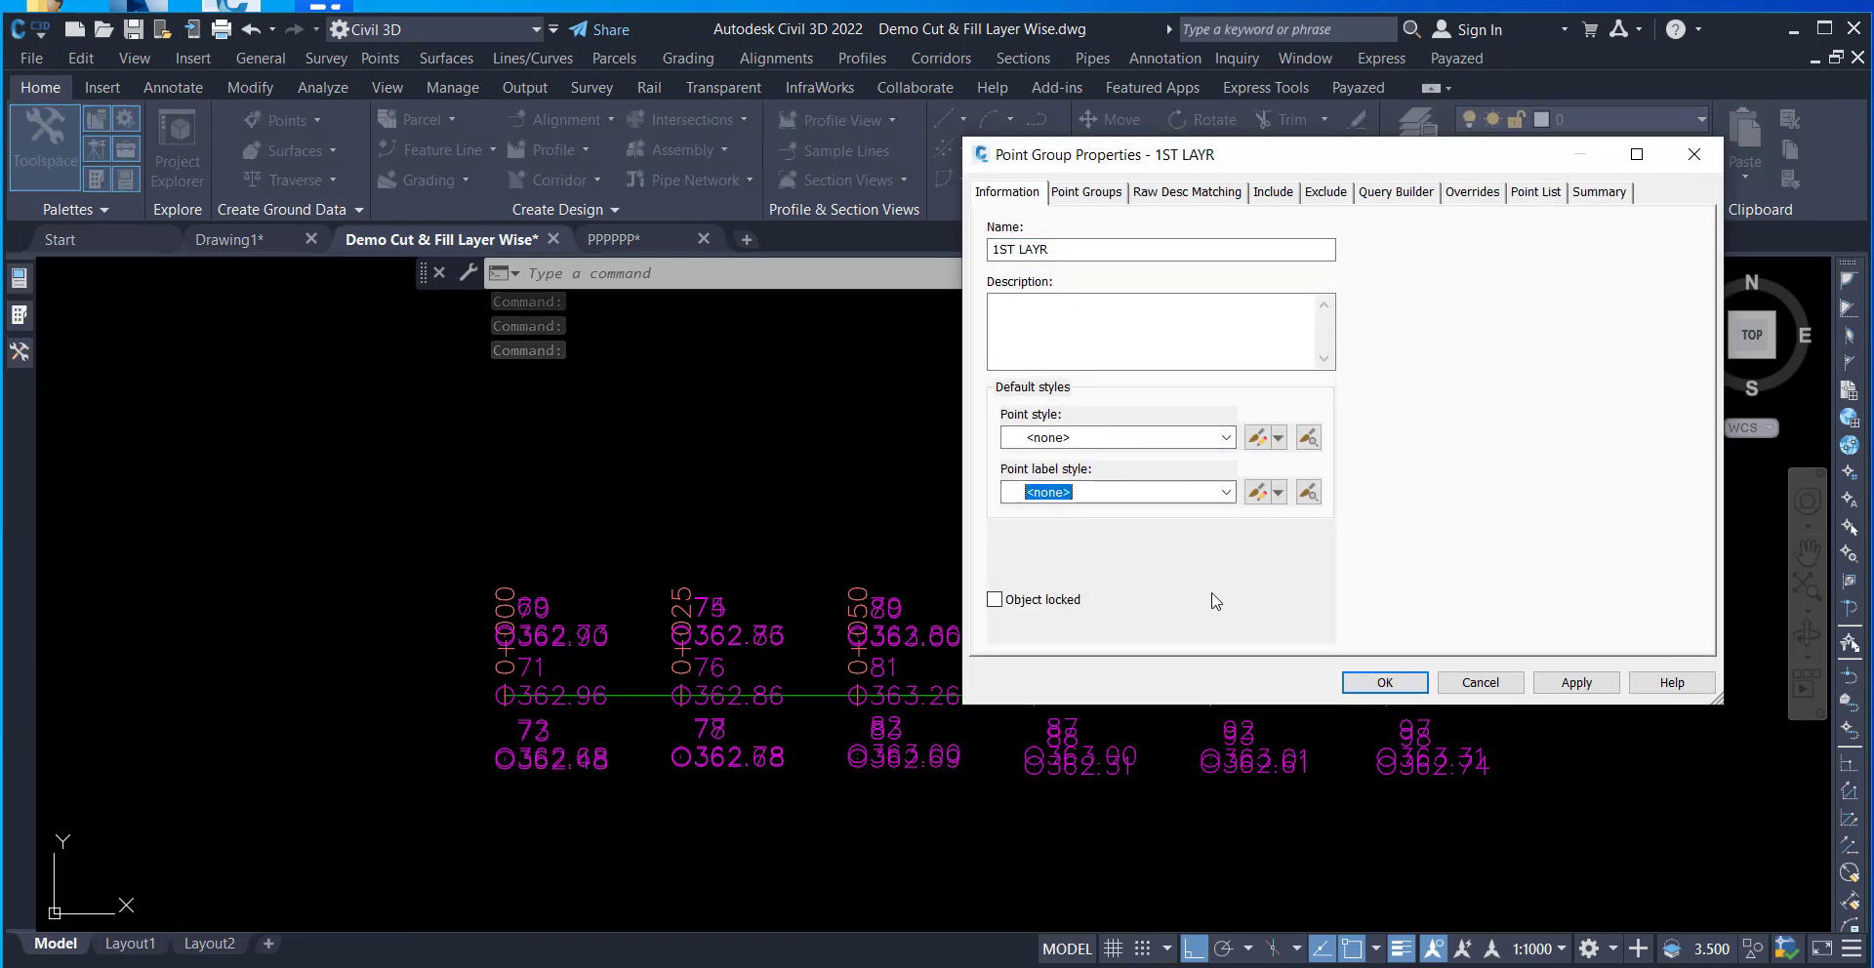
click(1384, 682)
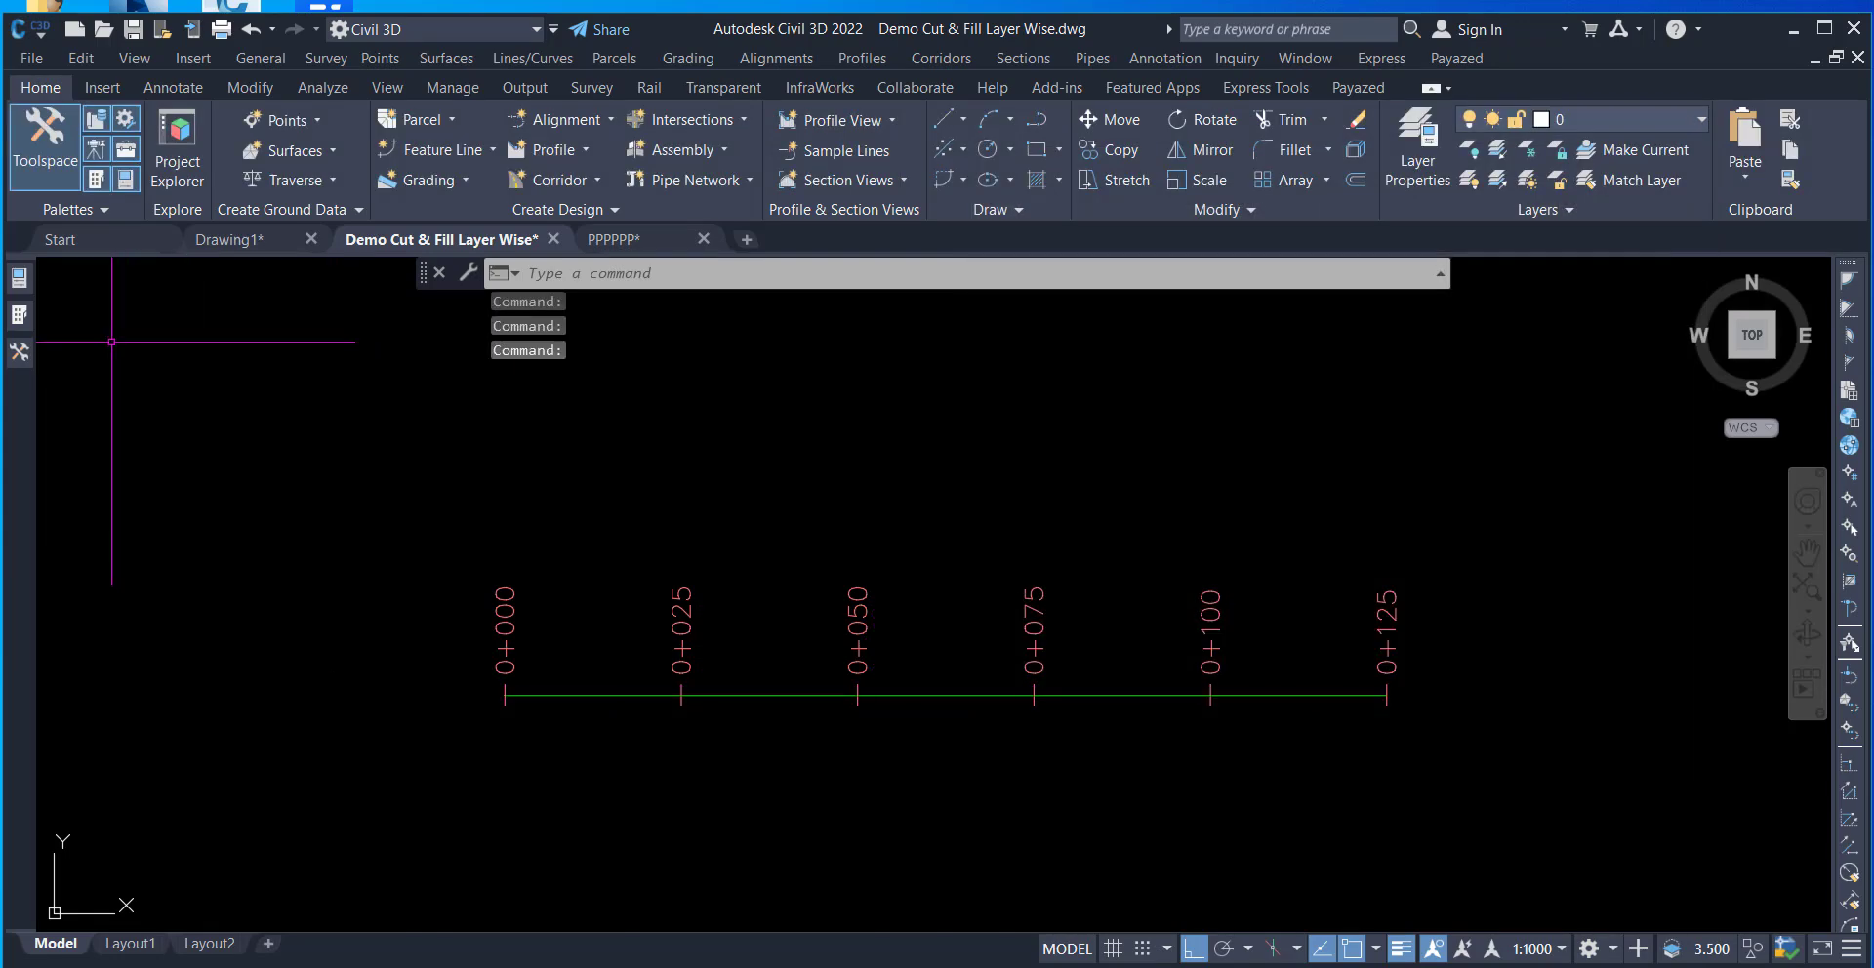
- Check the 2ND Layer point group's assigned styles and its point list
mouse_move(12, 367)
click(208, 456)
right_click(208, 456)
click(254, 470)
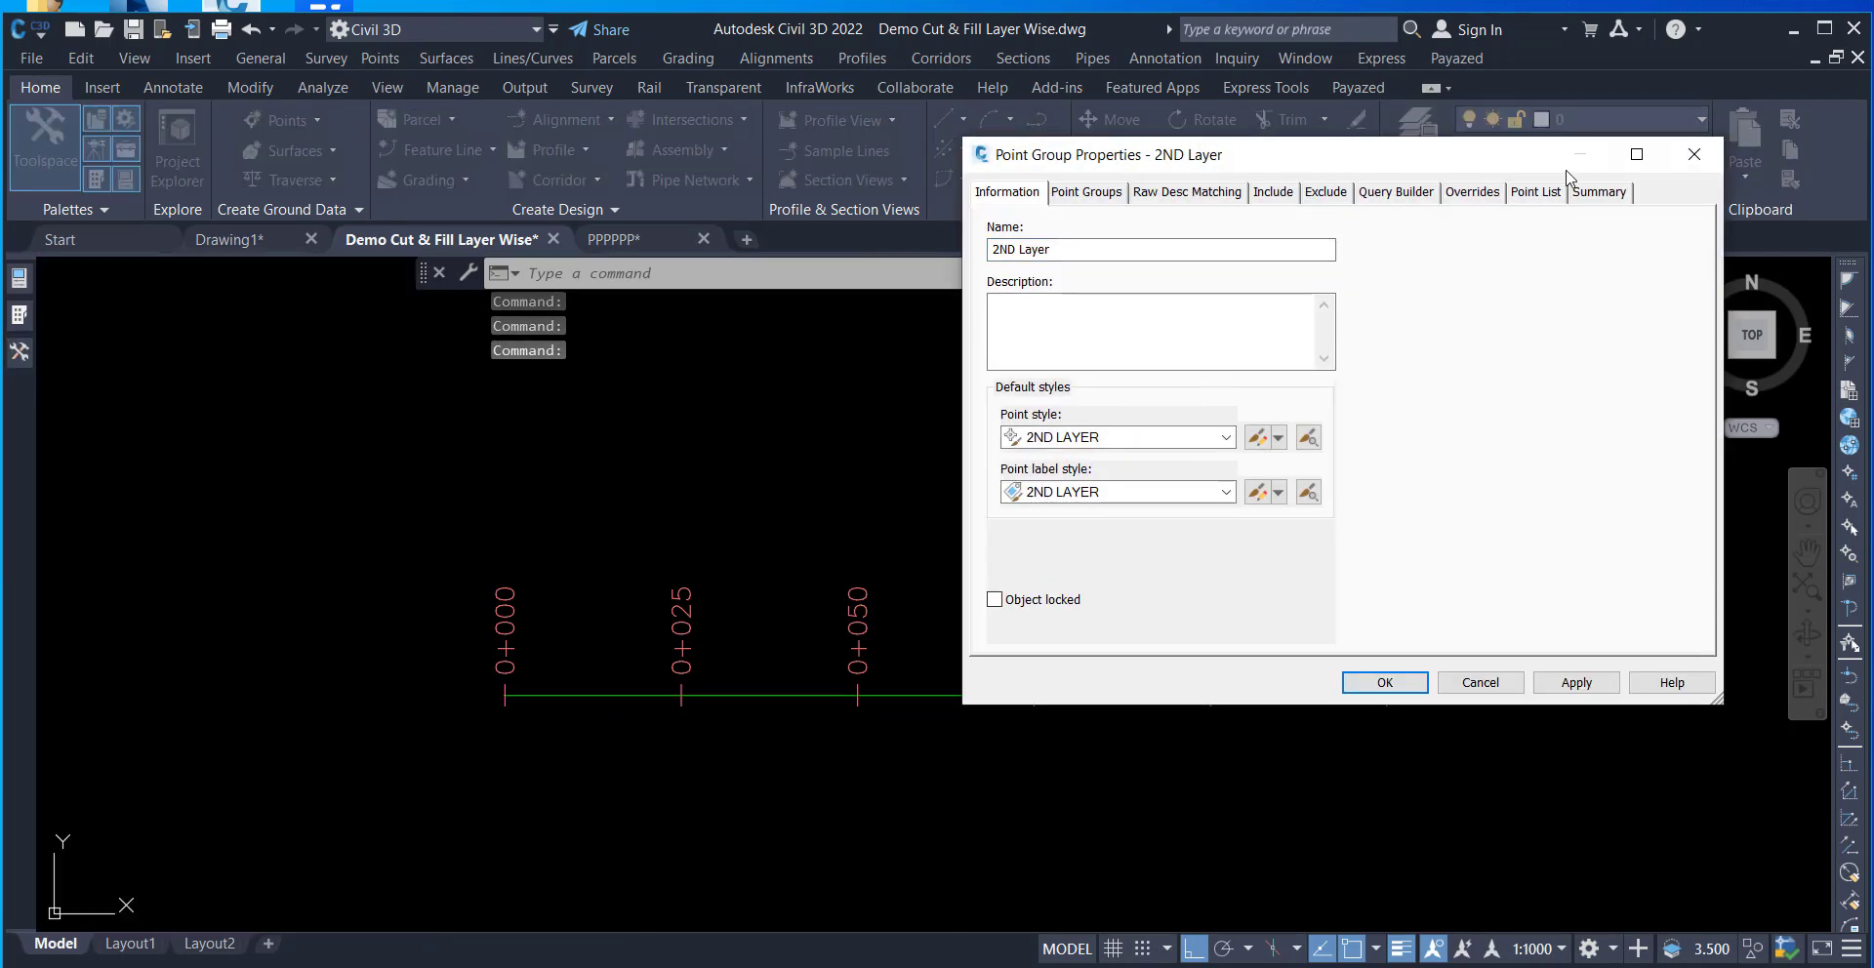
click(1536, 193)
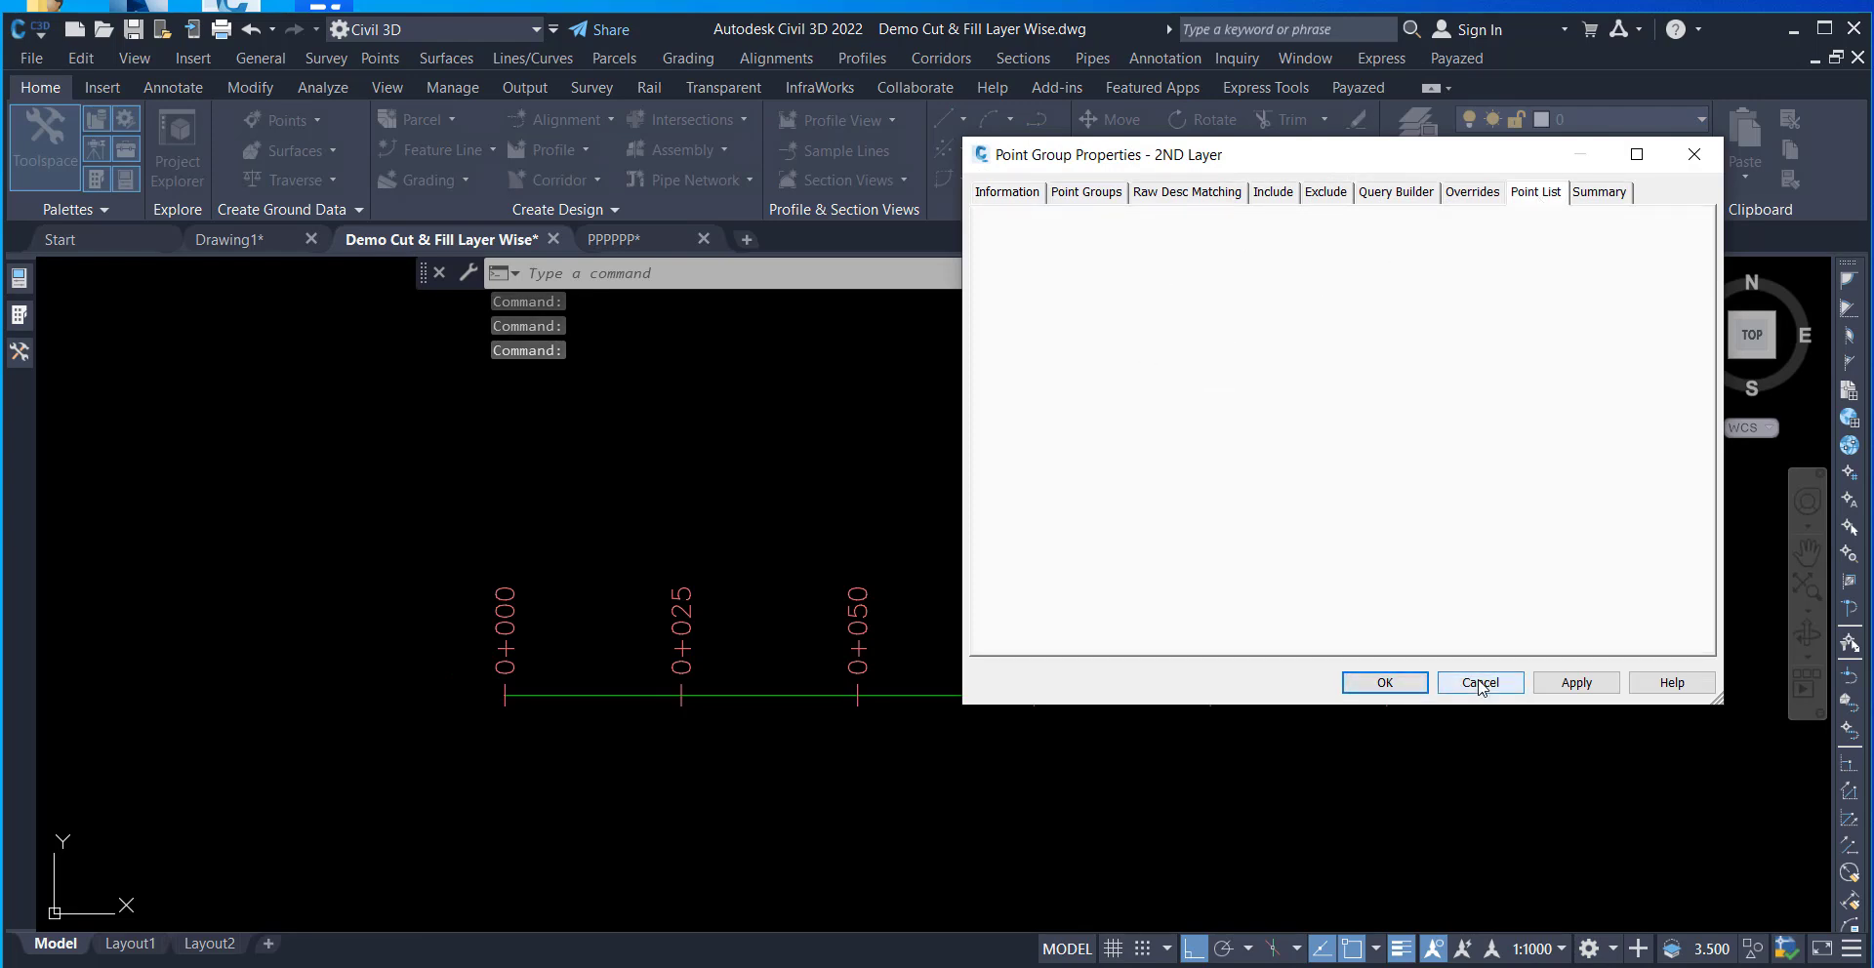
click(1412, 691)
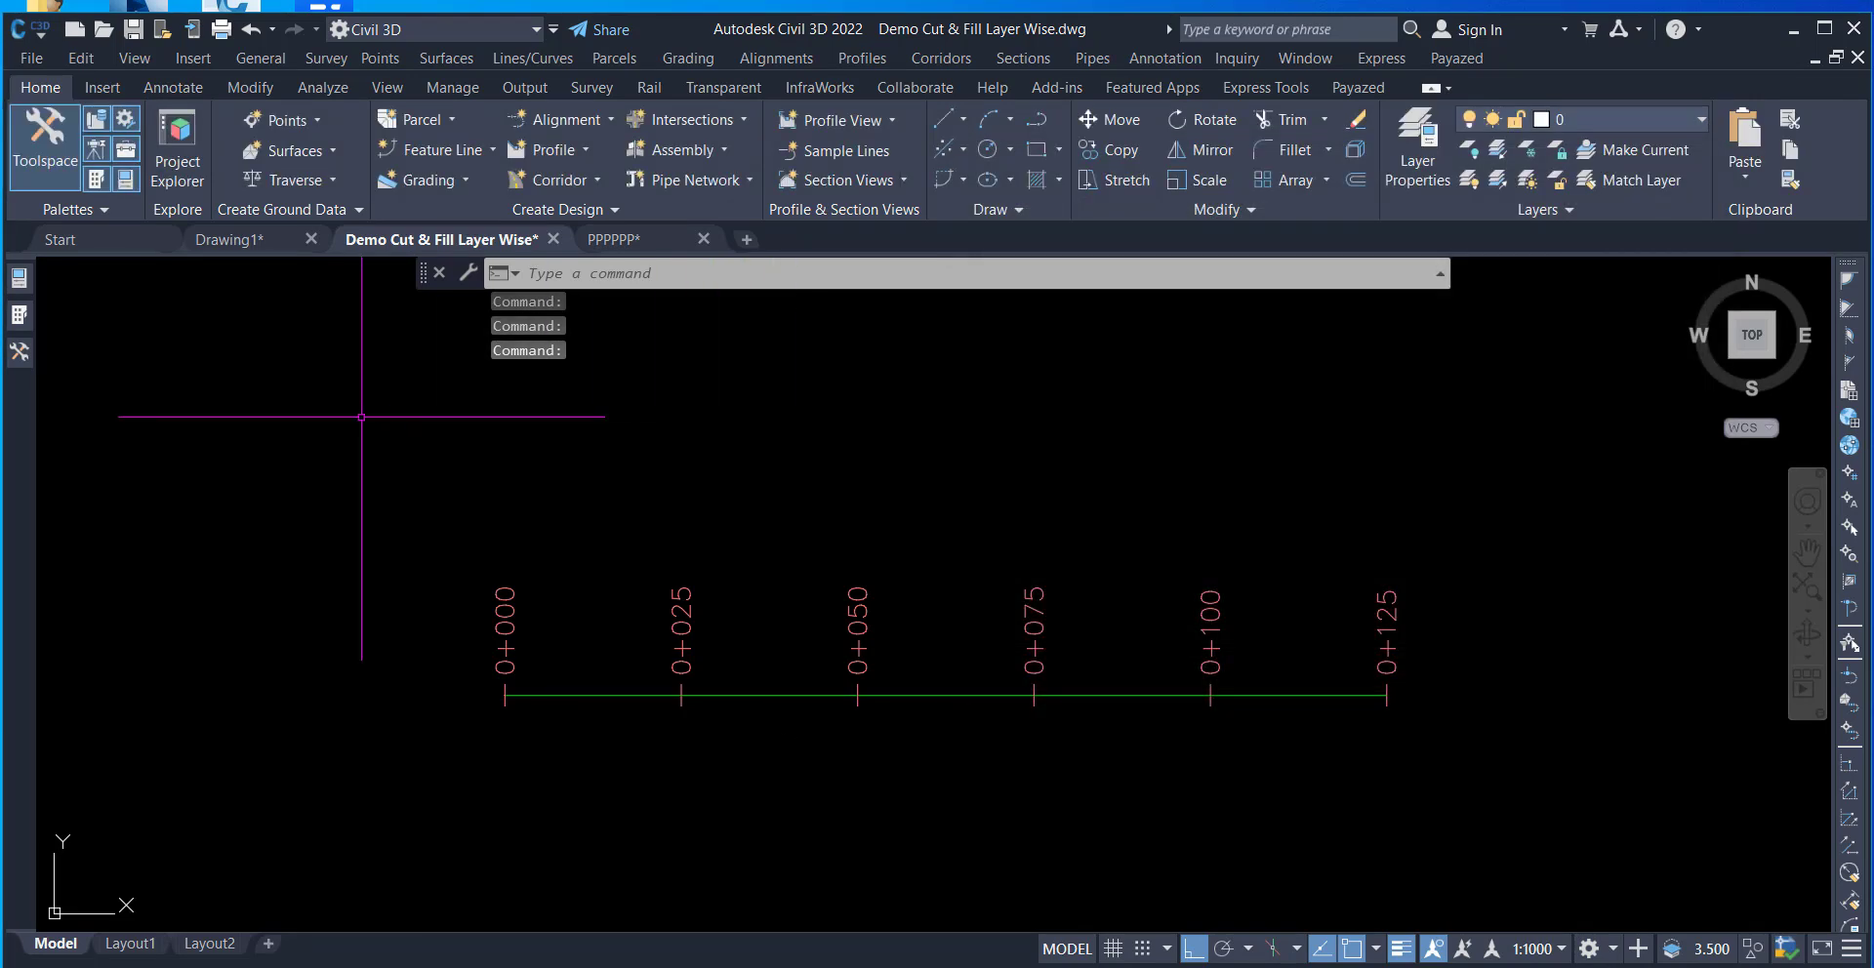
- Start importing alignment-based points from a file and load the 2ND text file from the demo folder
mouse_move(19, 353)
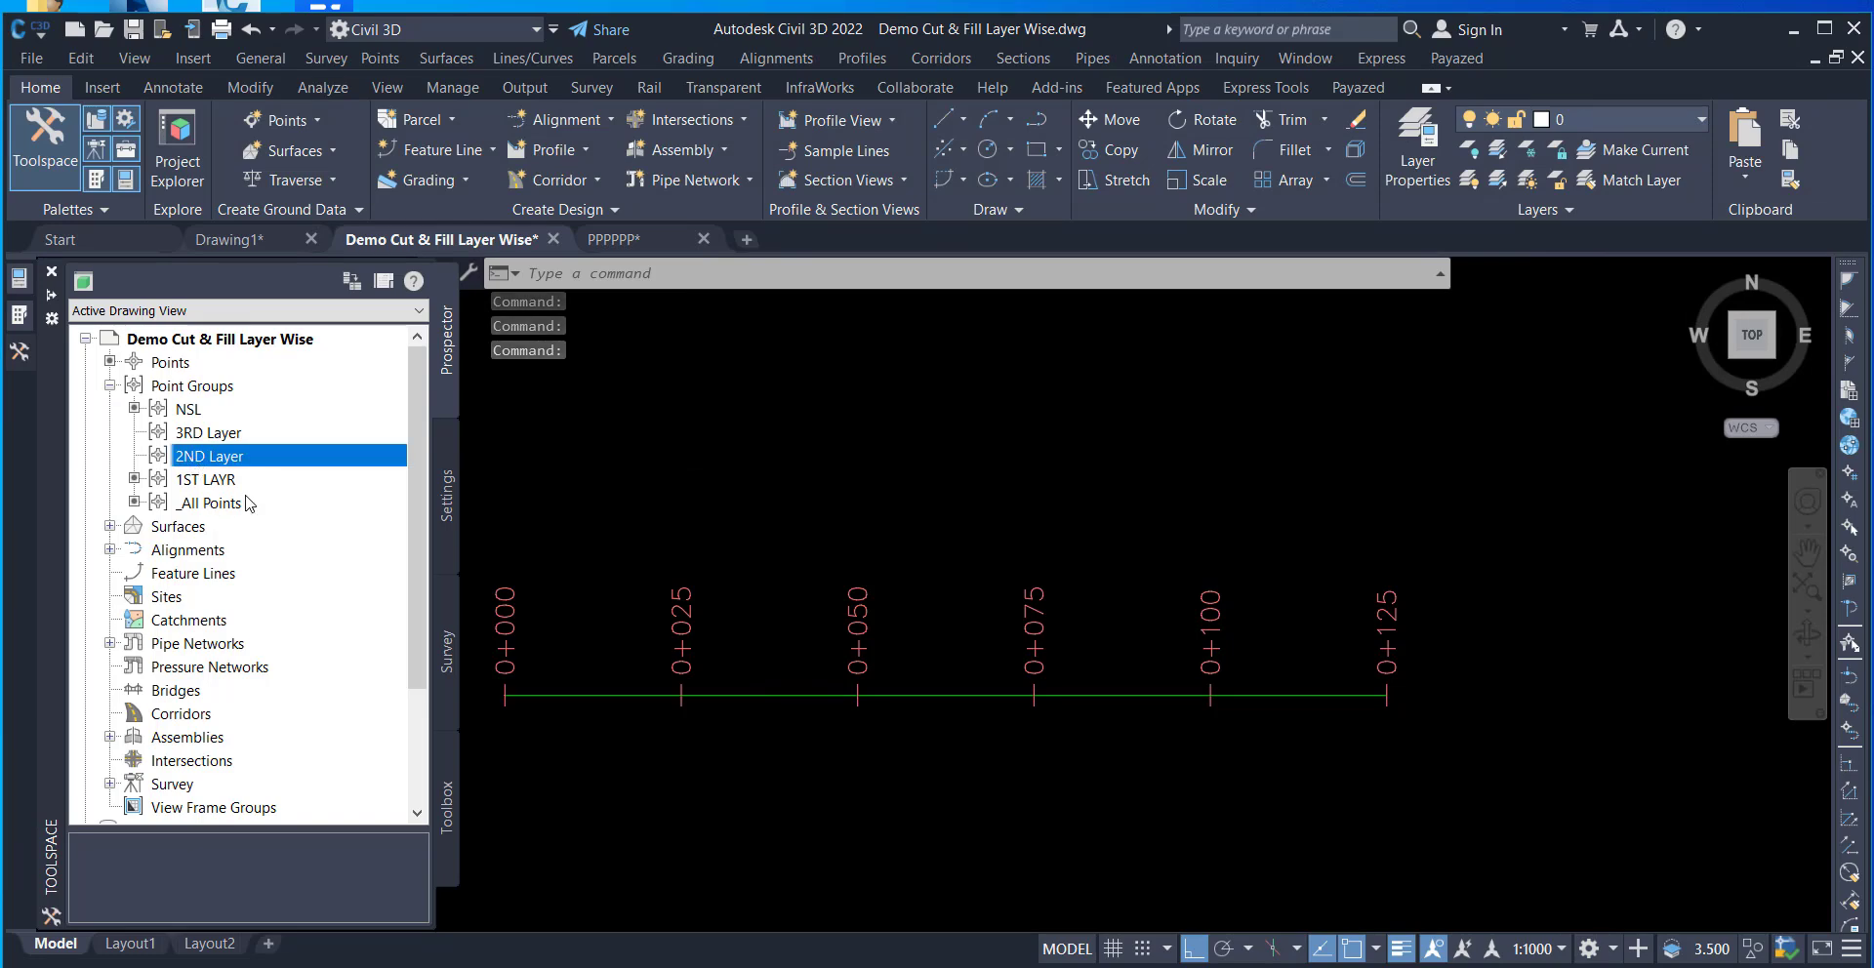
click(316, 125)
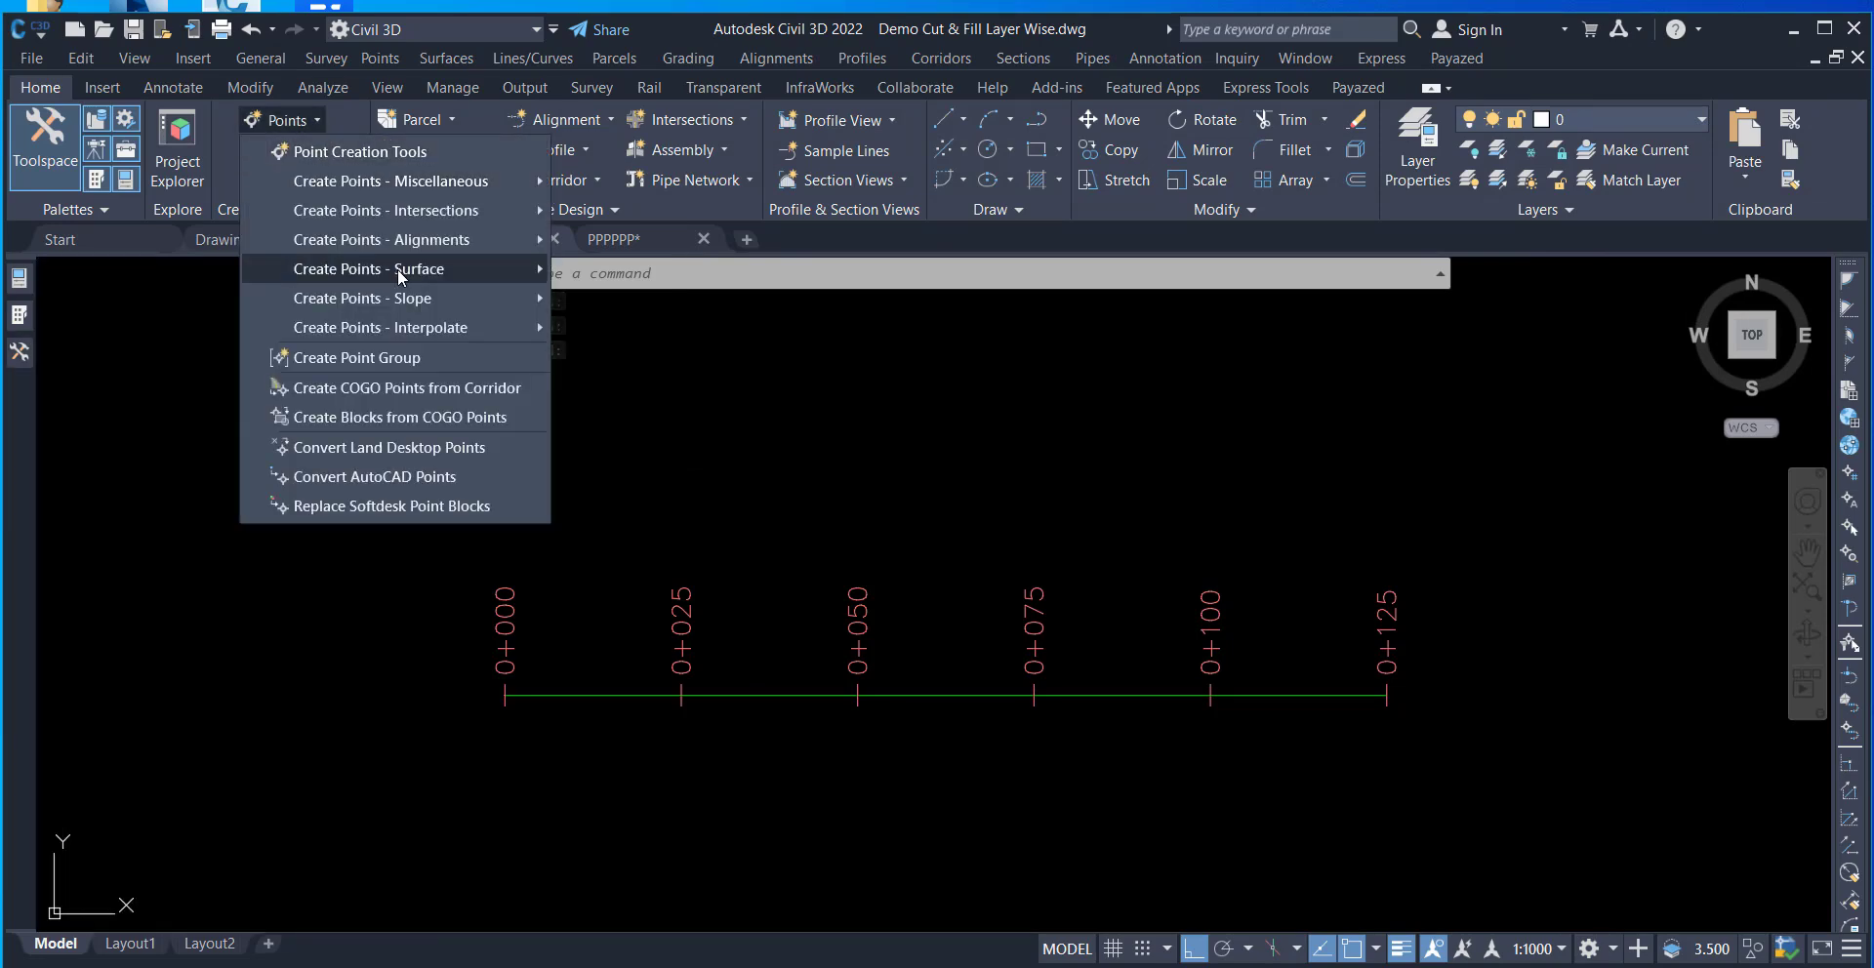
mouse_move(410, 244)
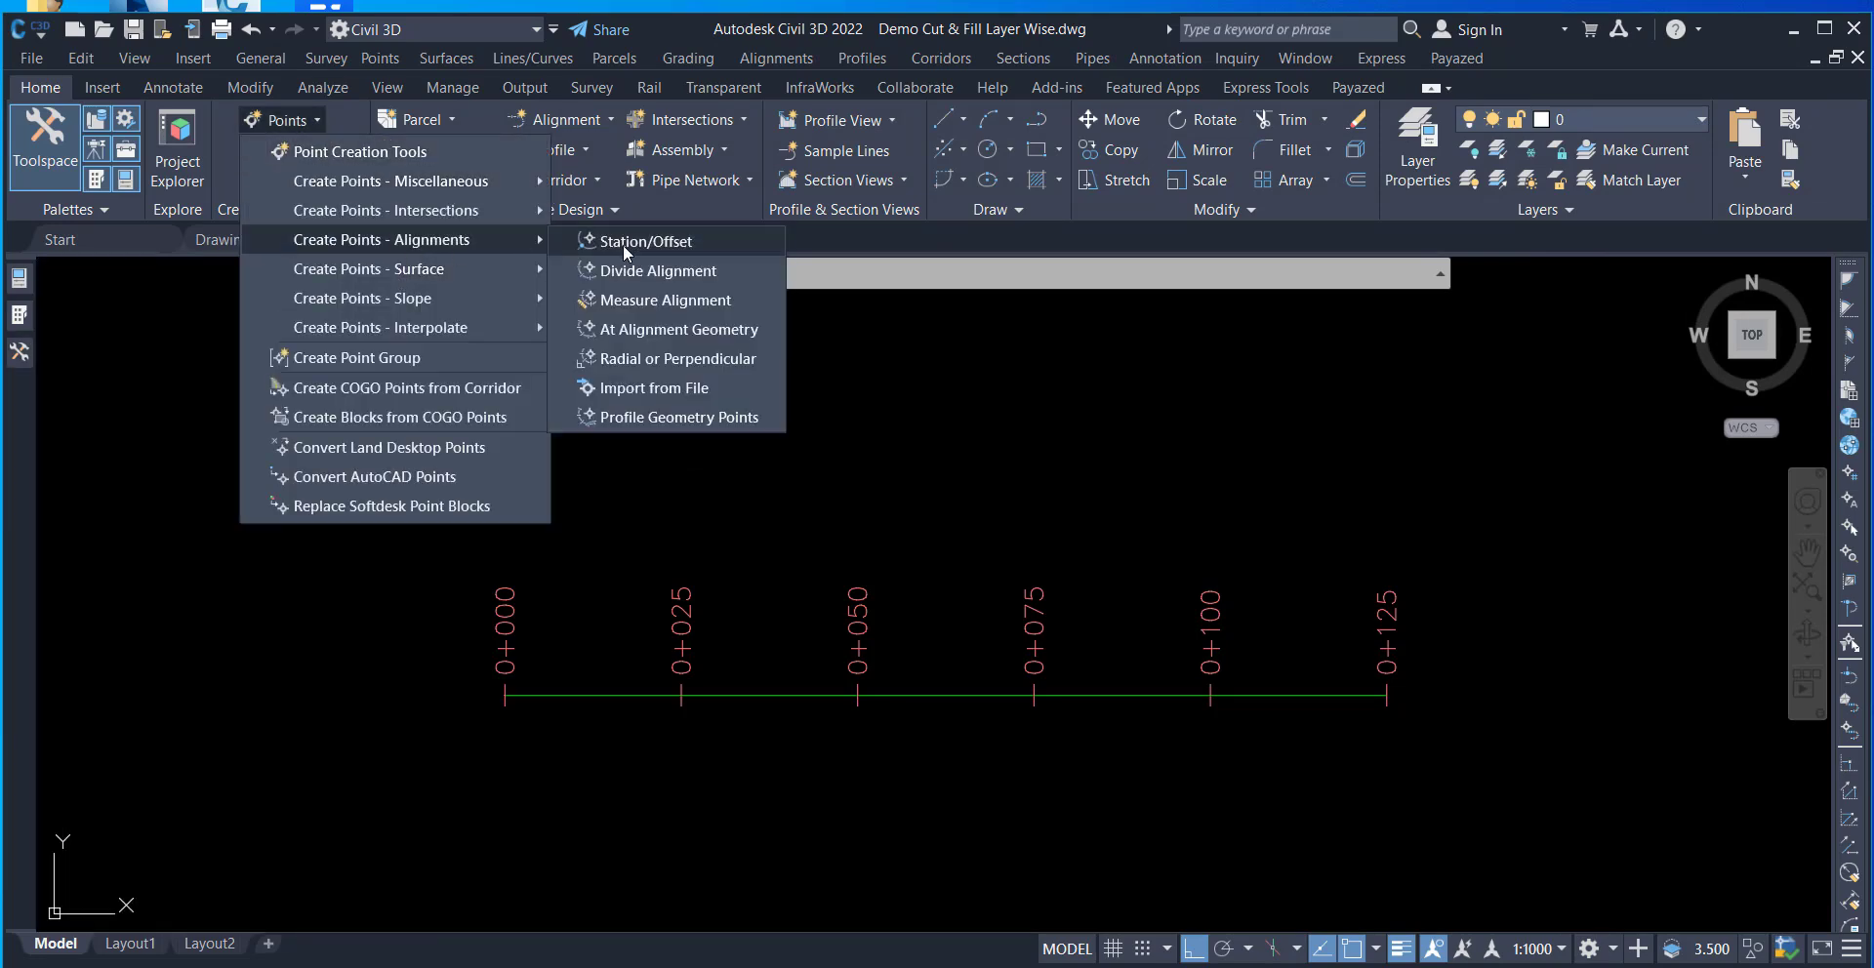
click(669, 387)
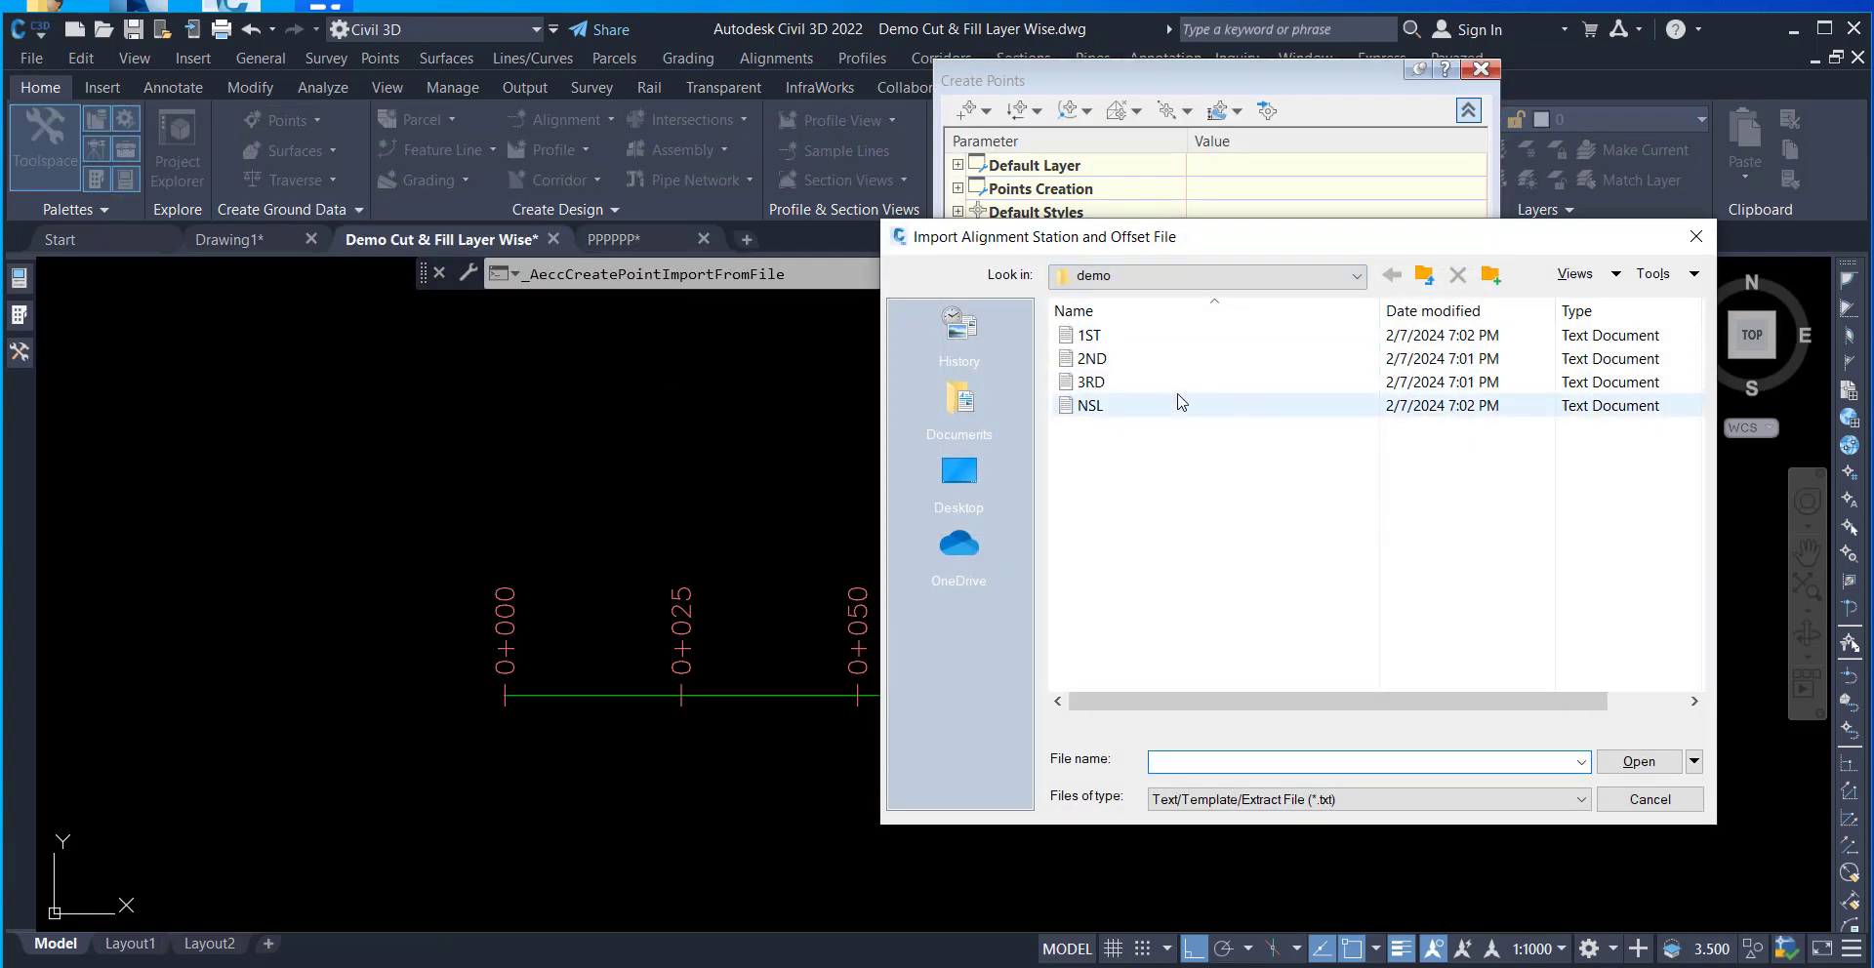
click(1172, 358)
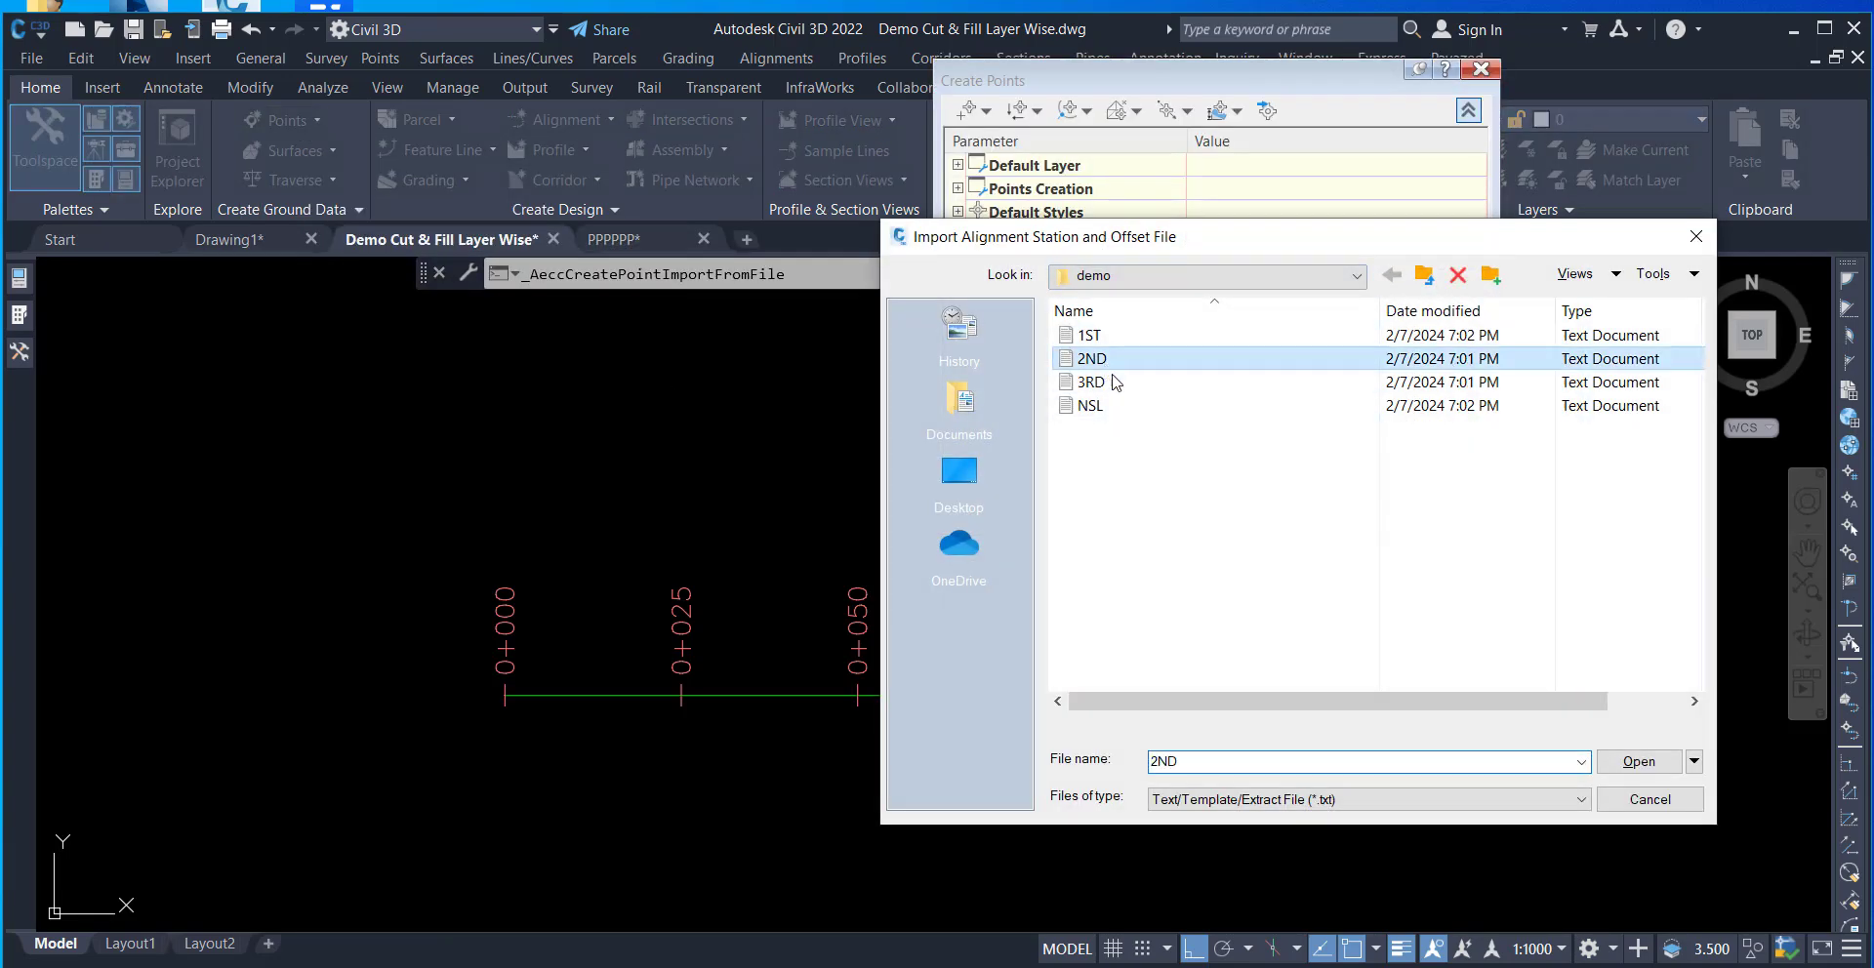
click(1630, 771)
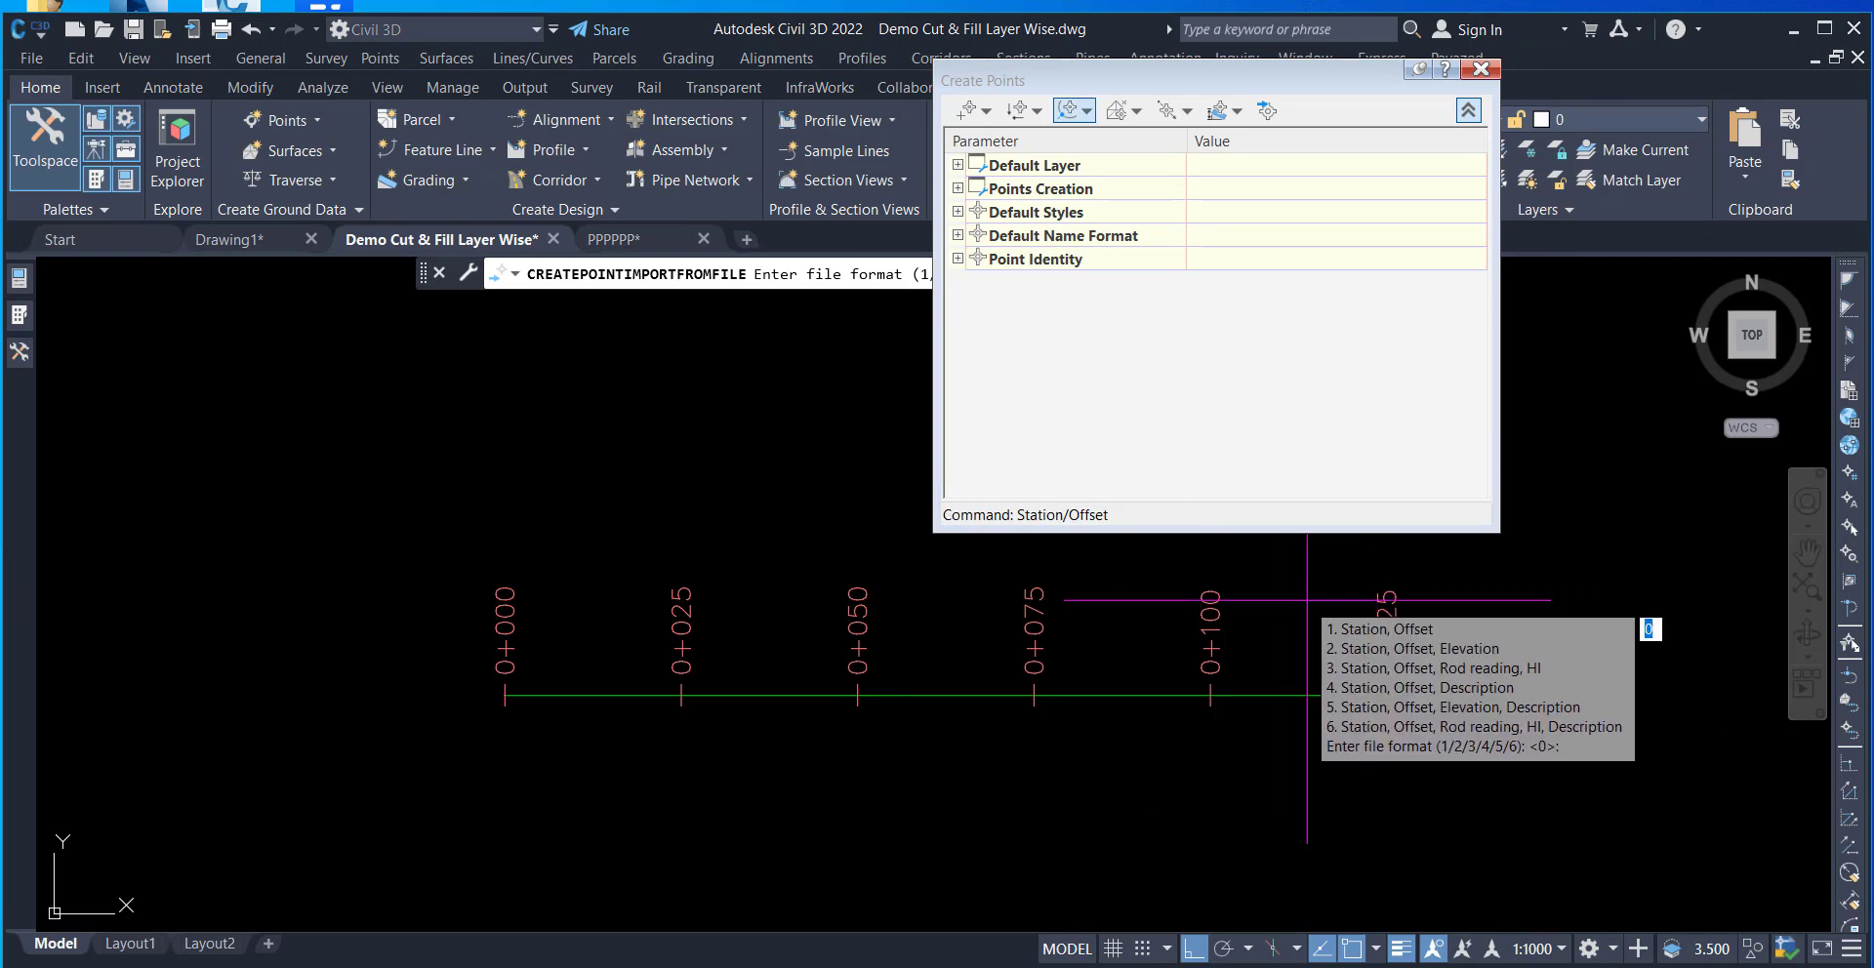
- Import the 2ND points as Station, Offset, Elevation with a comma delimiter and default invalid indicators, along the green alignment
key(Return)
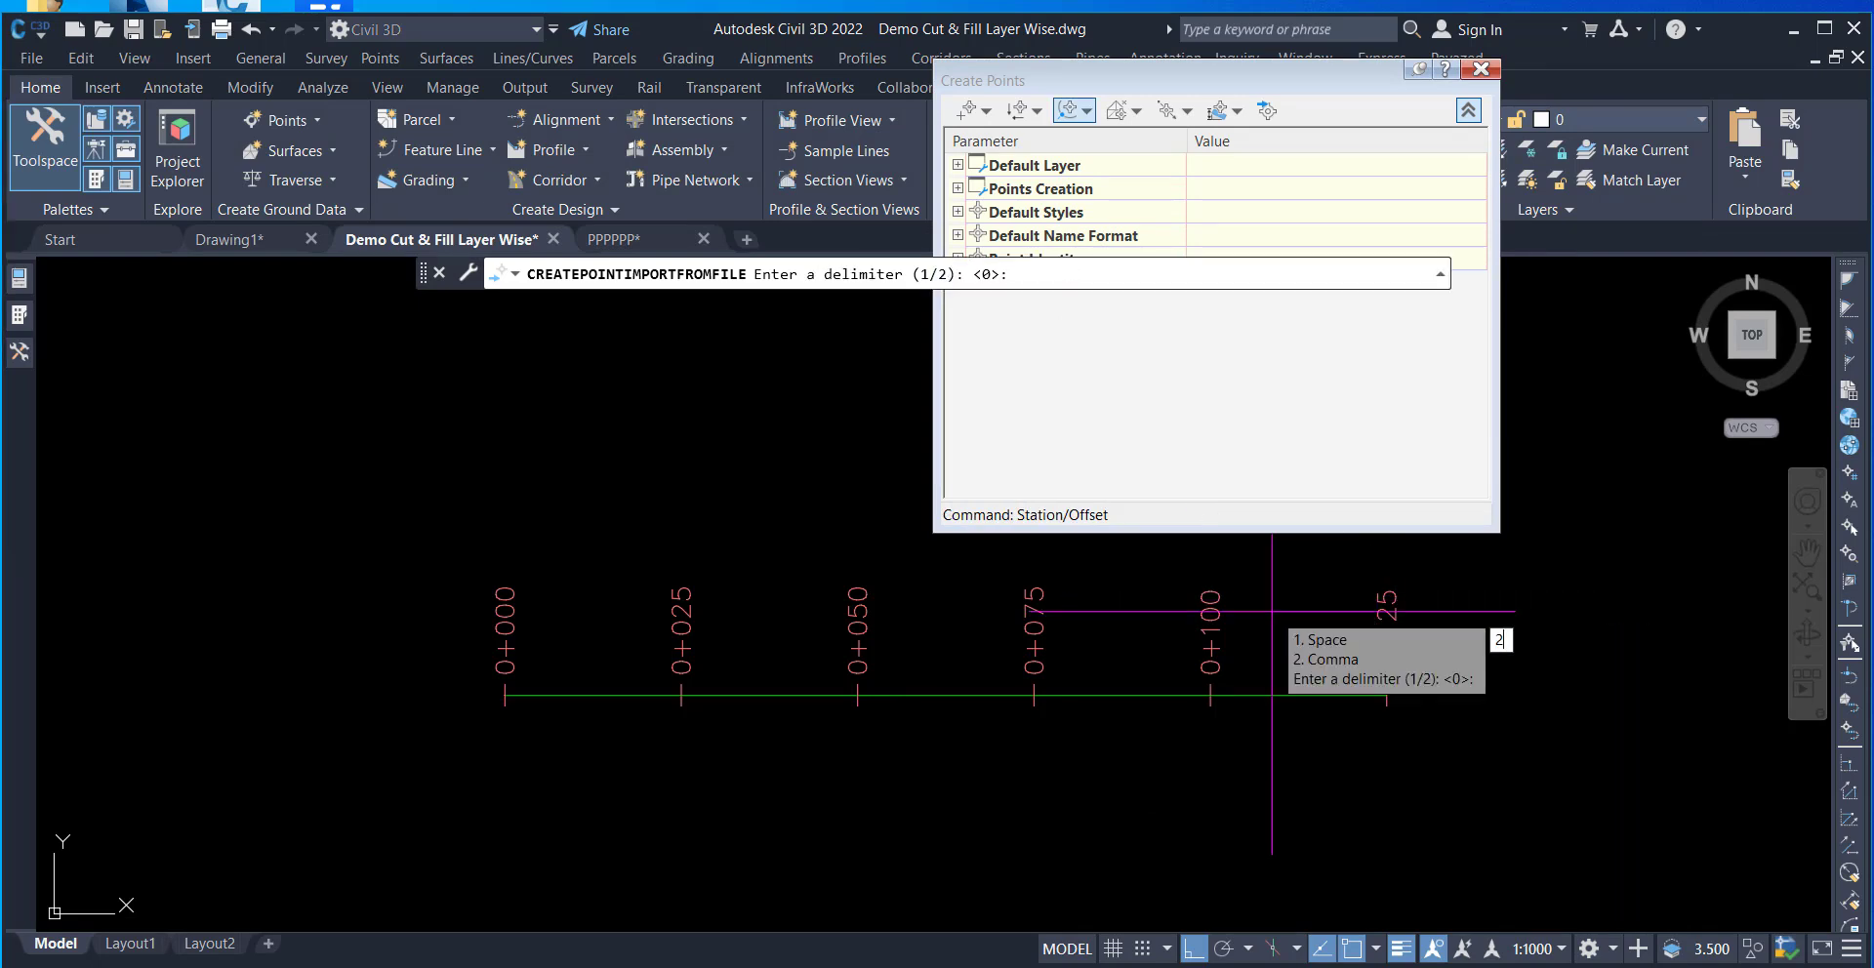
key(Return)
key(Return)
key(Return)
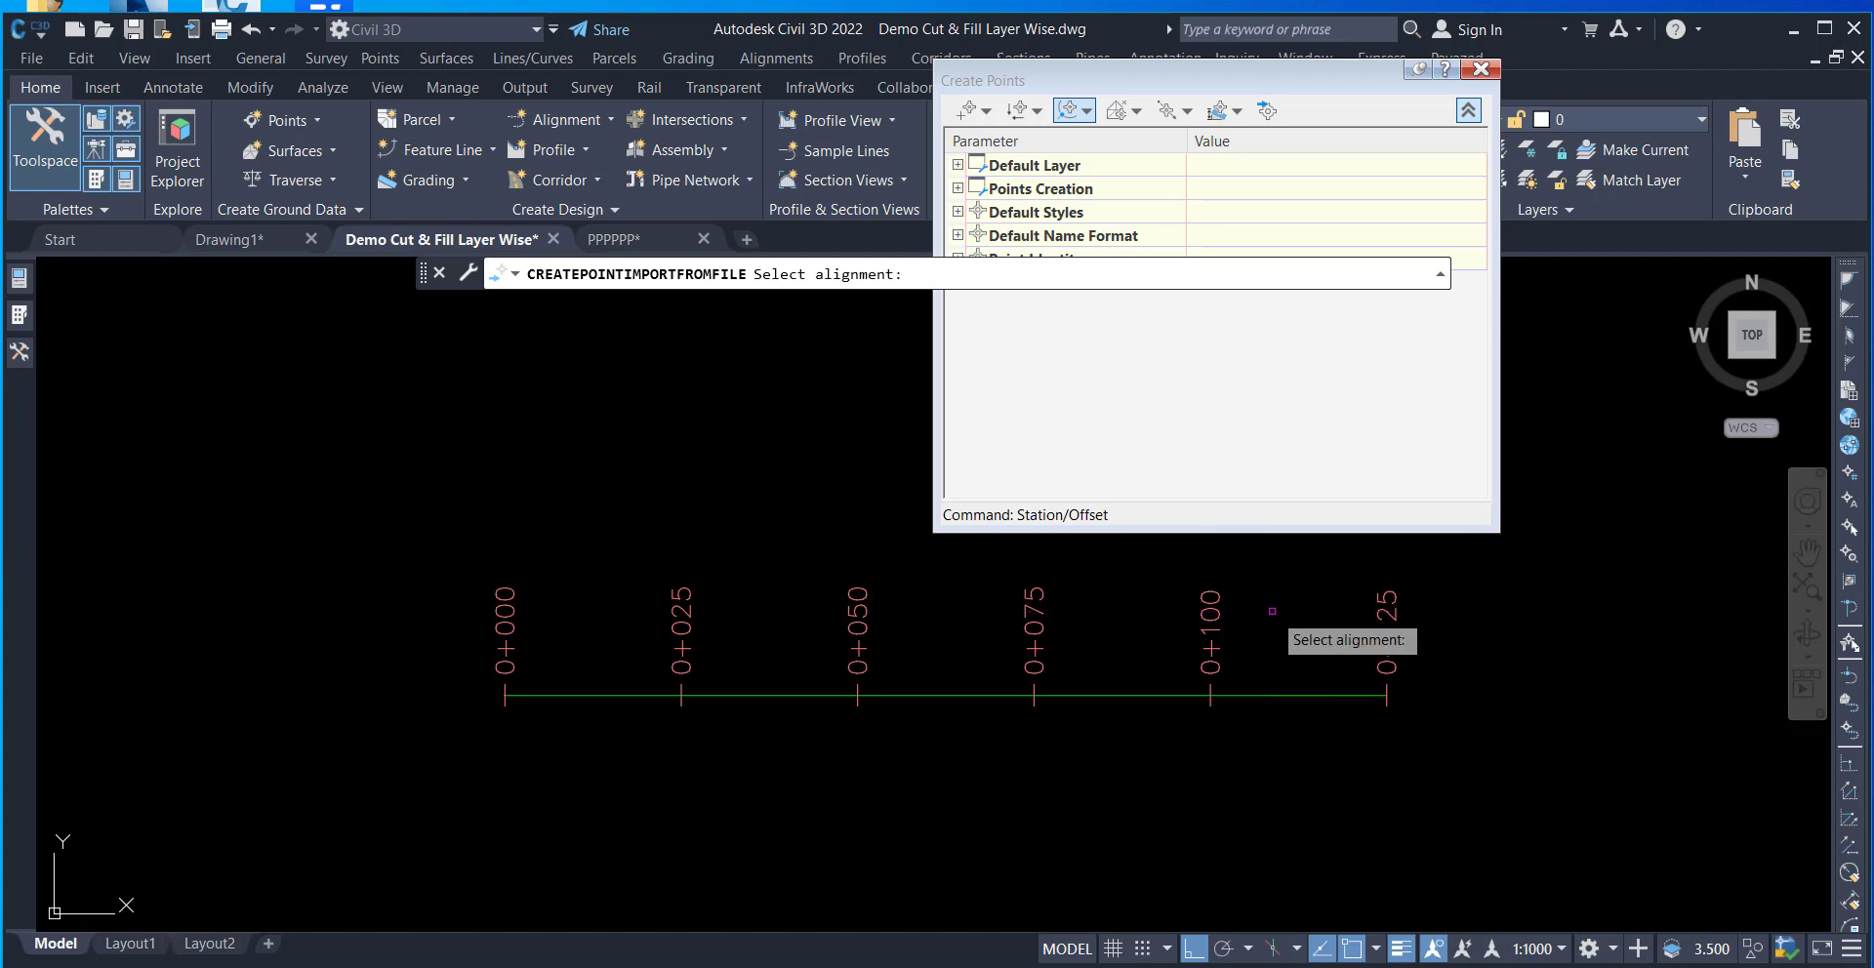
click(1279, 695)
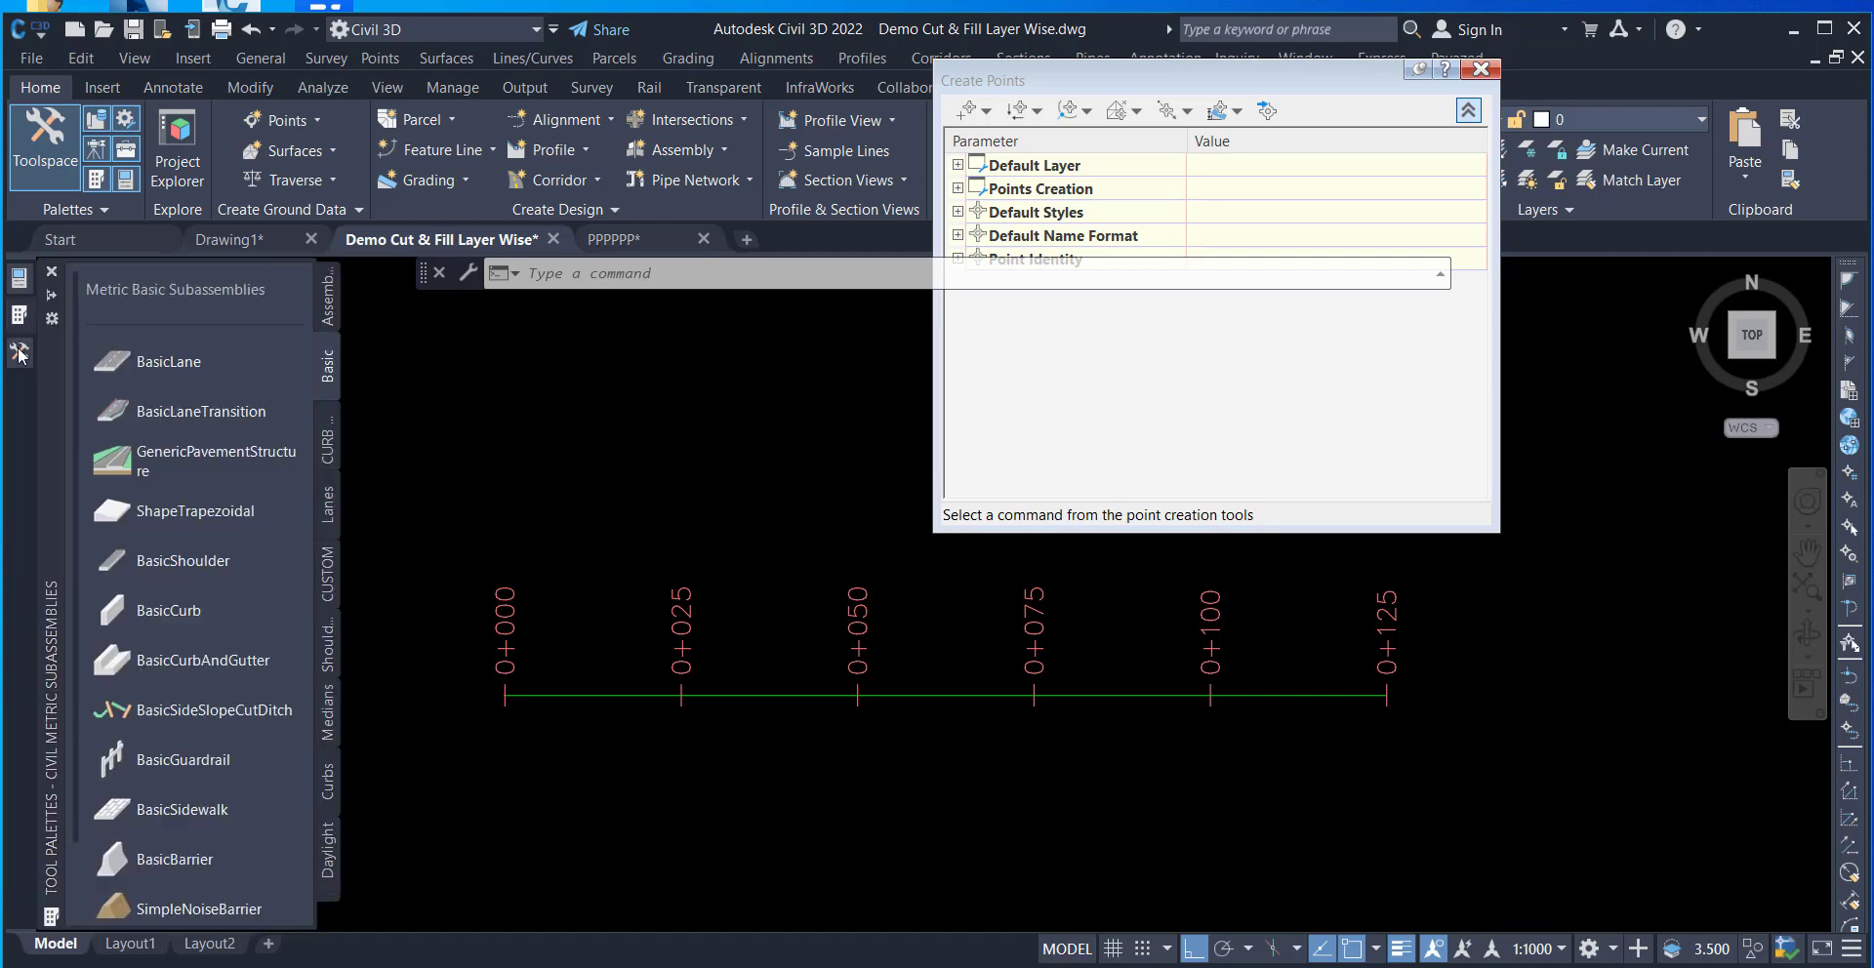
- Check the last point numbers in the _All Points group's point list
mouse_move(18, 352)
click(217, 503)
right_click(217, 503)
click(256, 518)
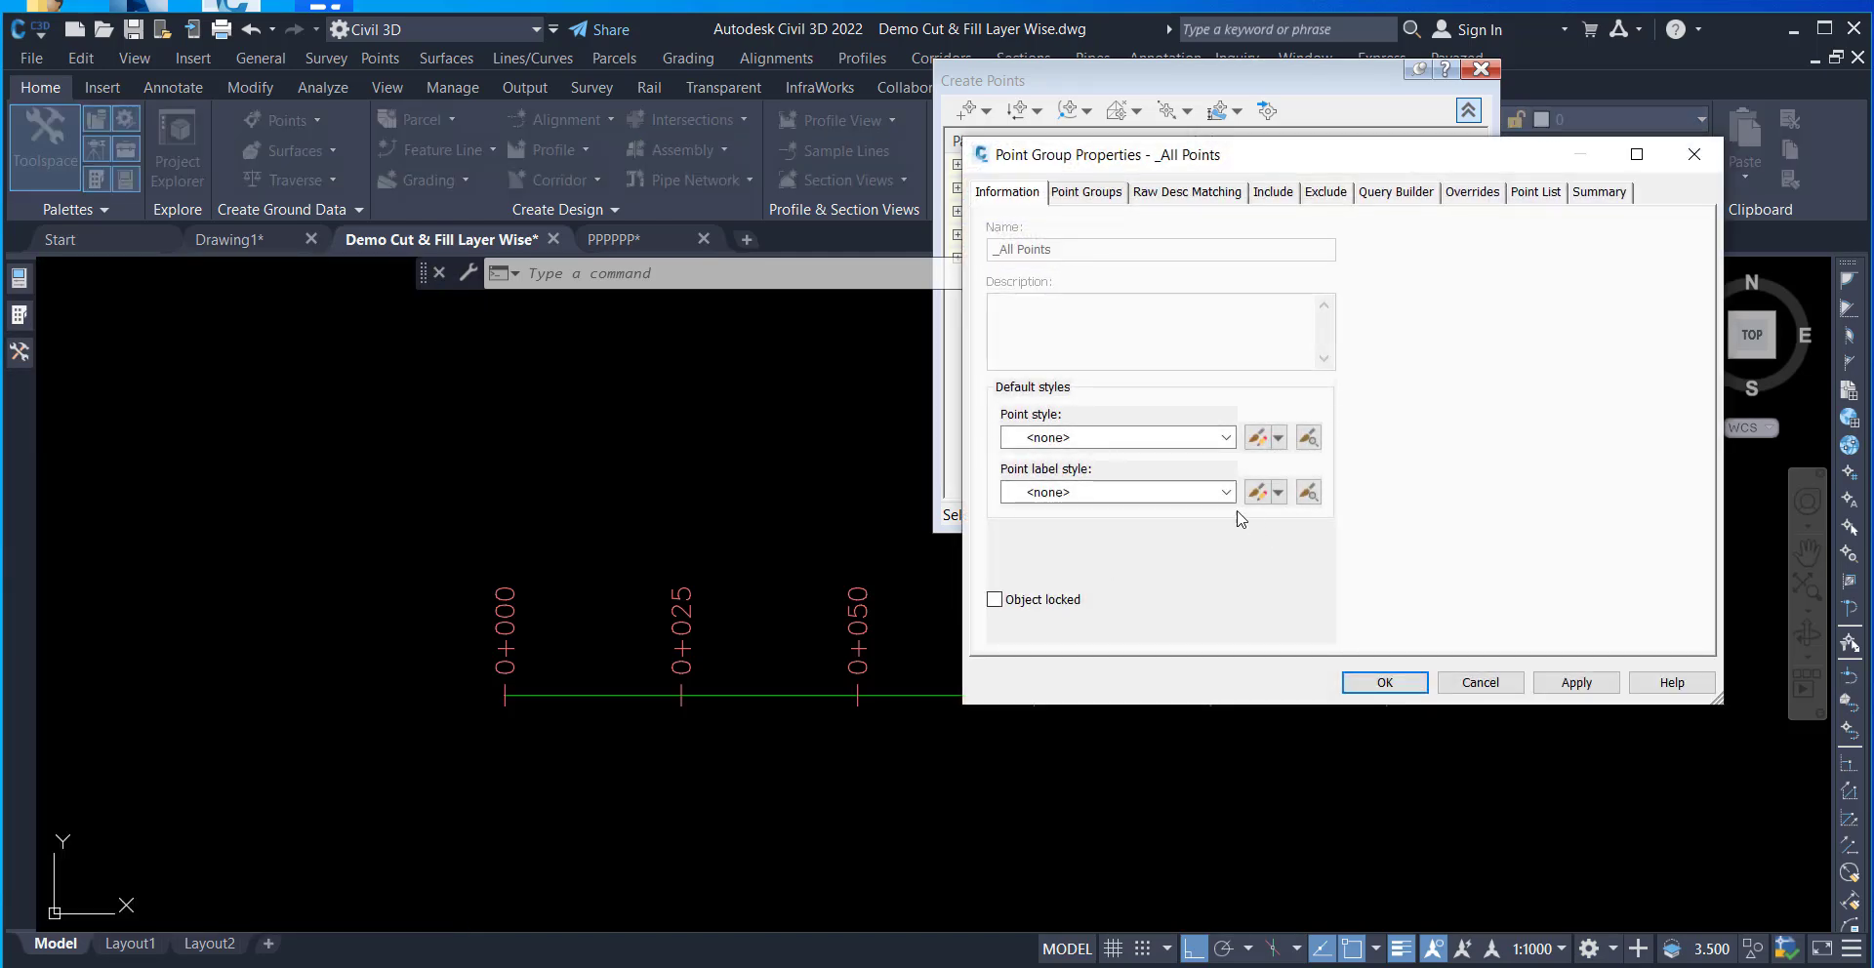
click(1535, 191)
drag(1700, 254, 1725, 613)
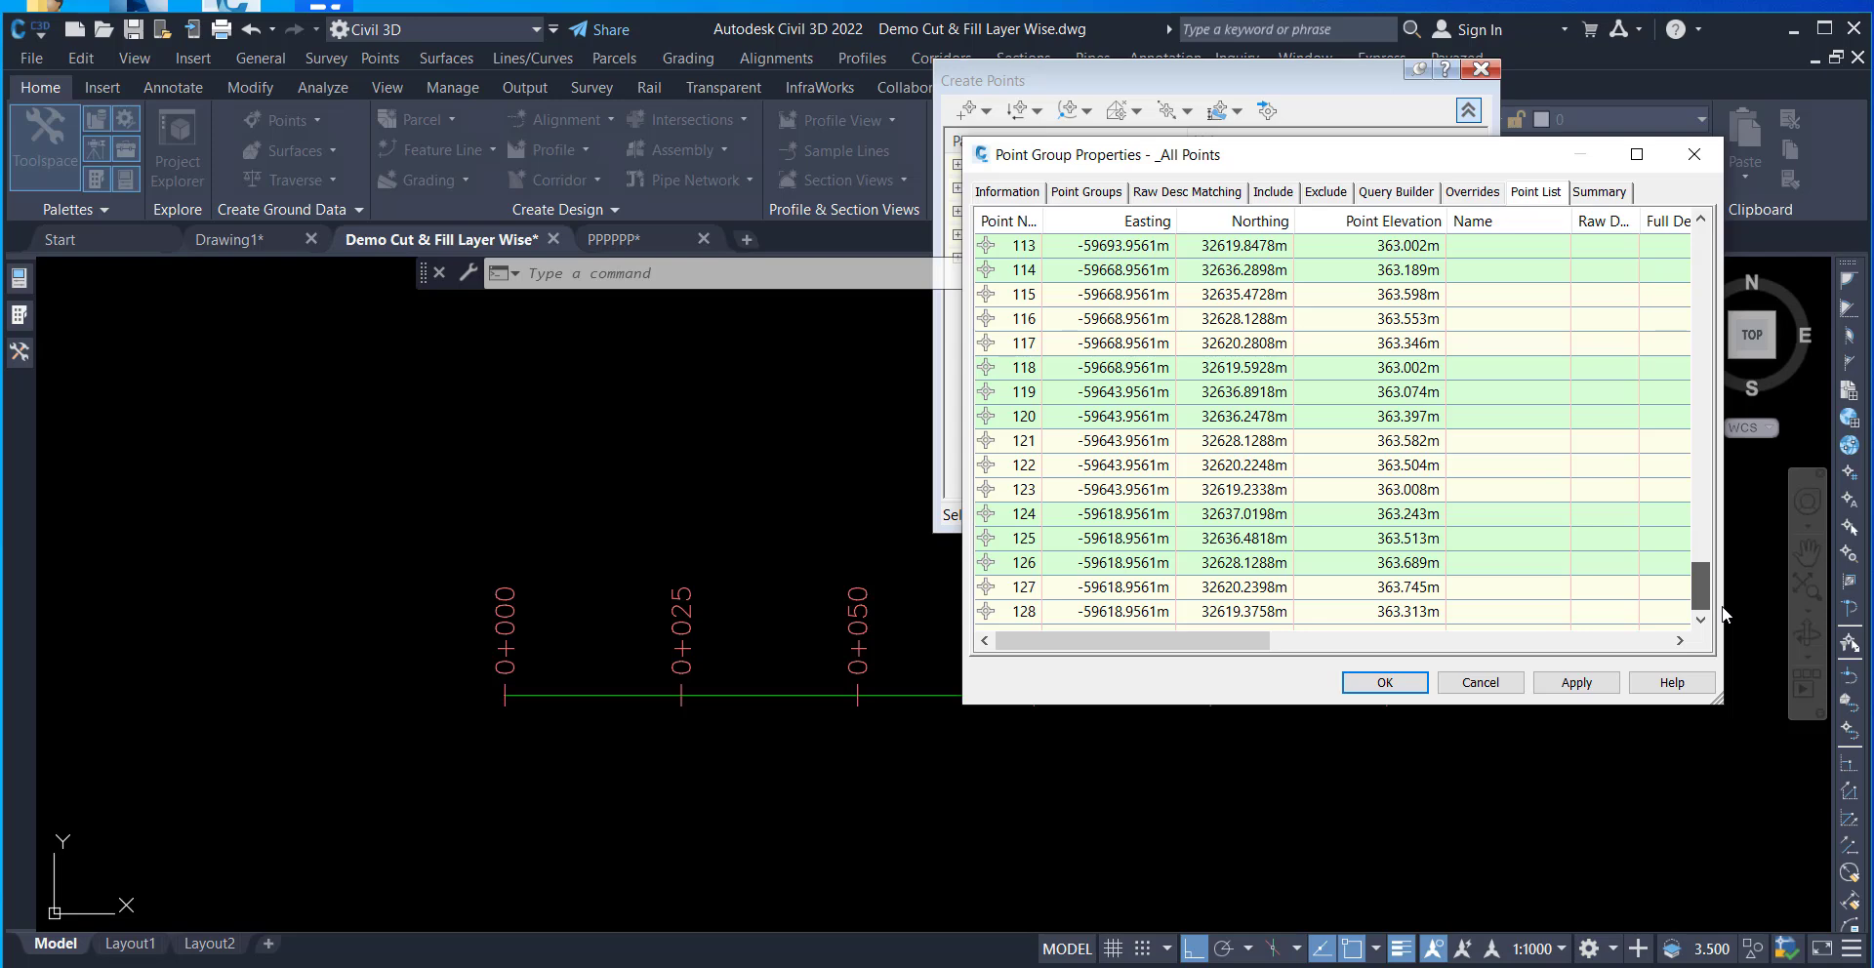
click(1694, 154)
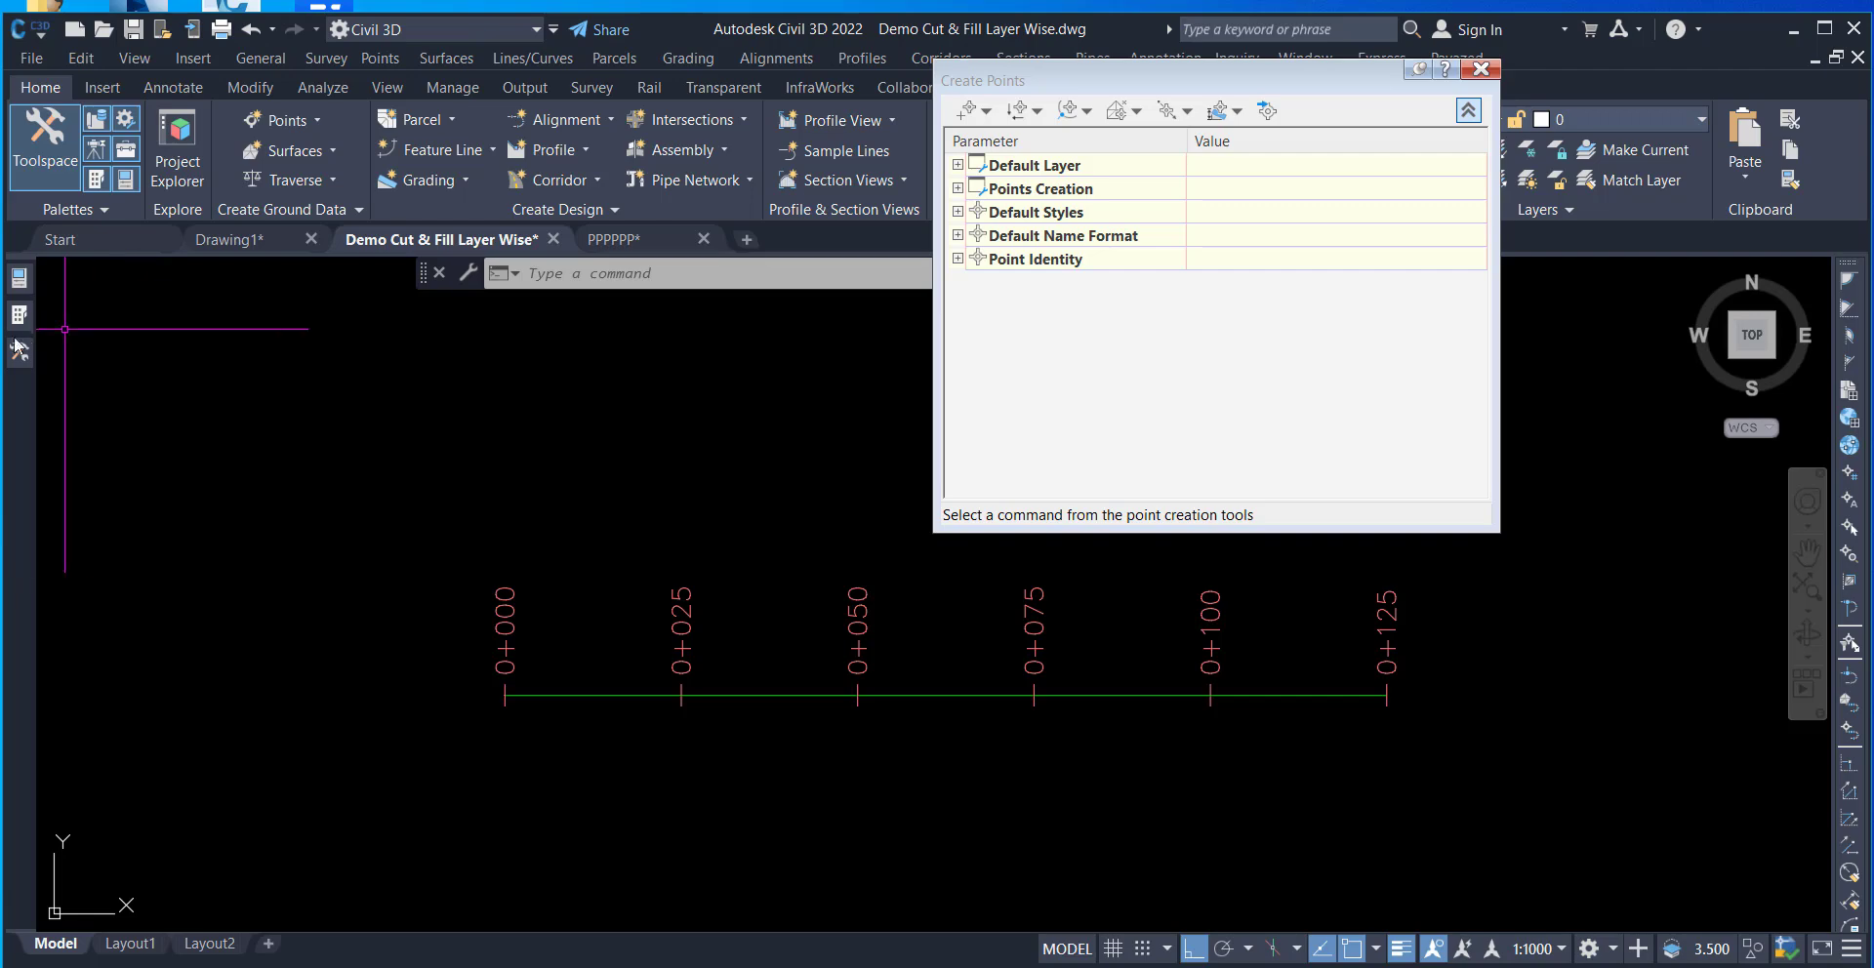
- Include the points with numbers matching 99-128 in the 2ND Layer point group
mouse_move(18, 351)
right_click(195, 460)
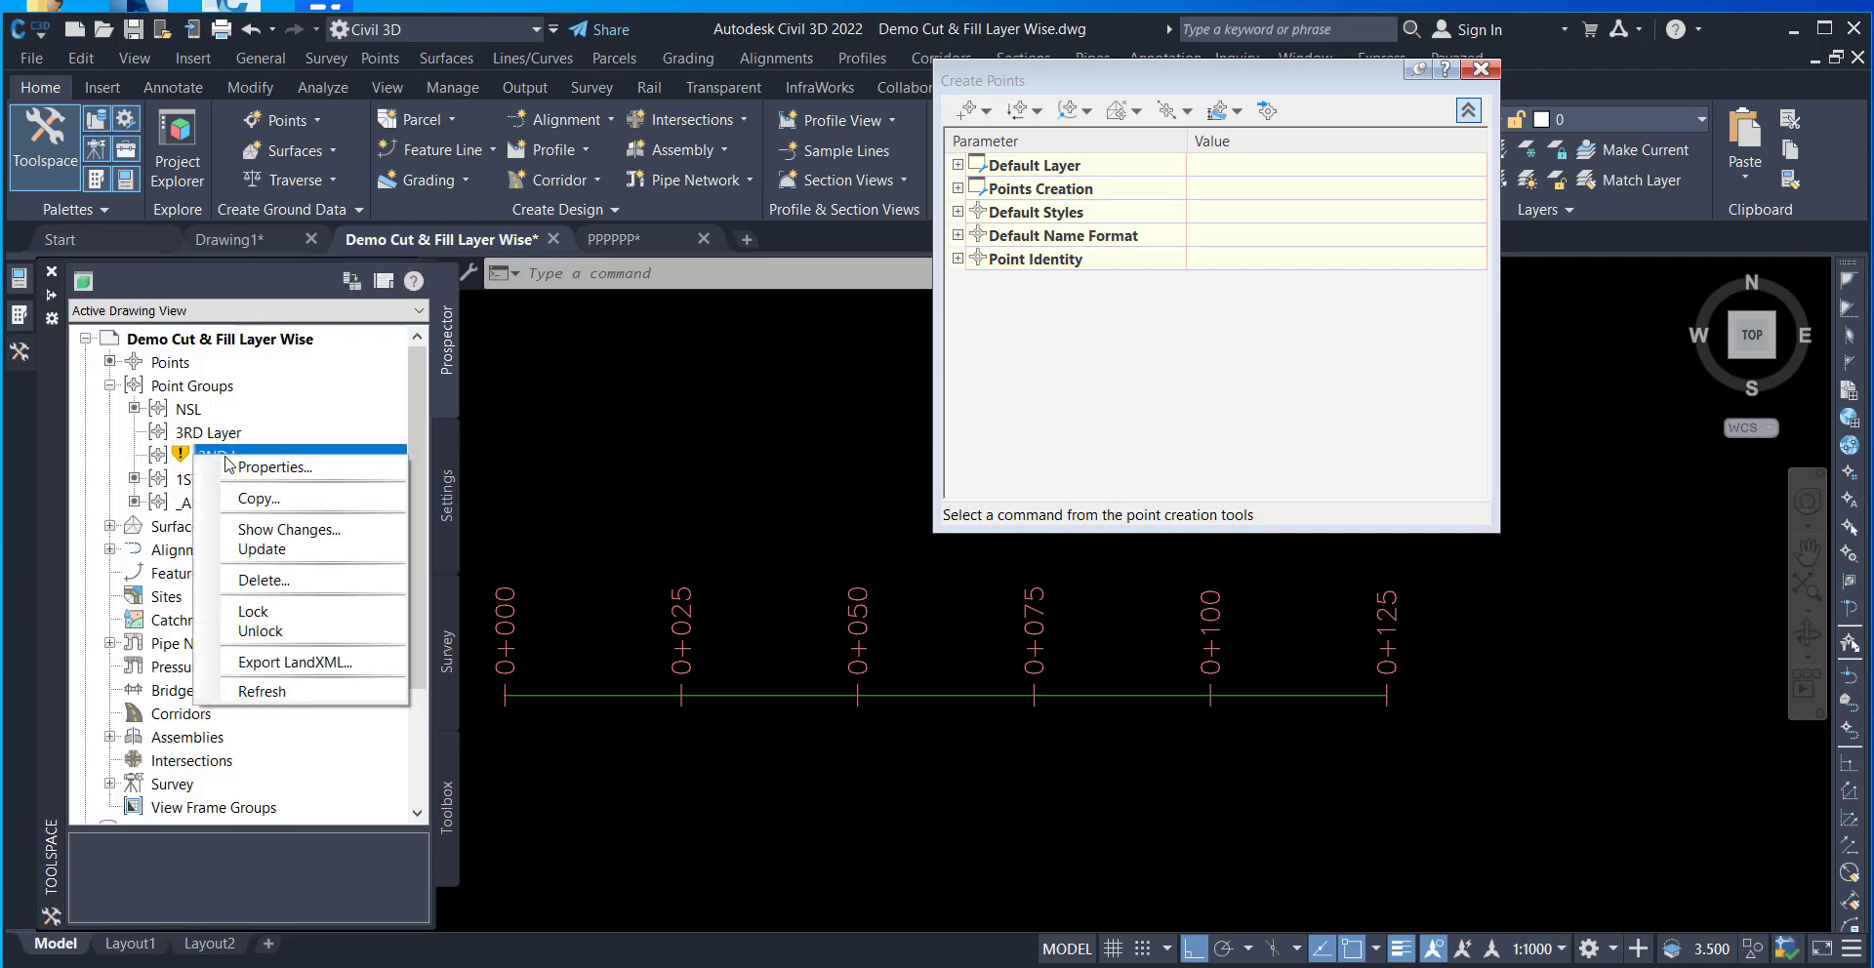
click(261, 471)
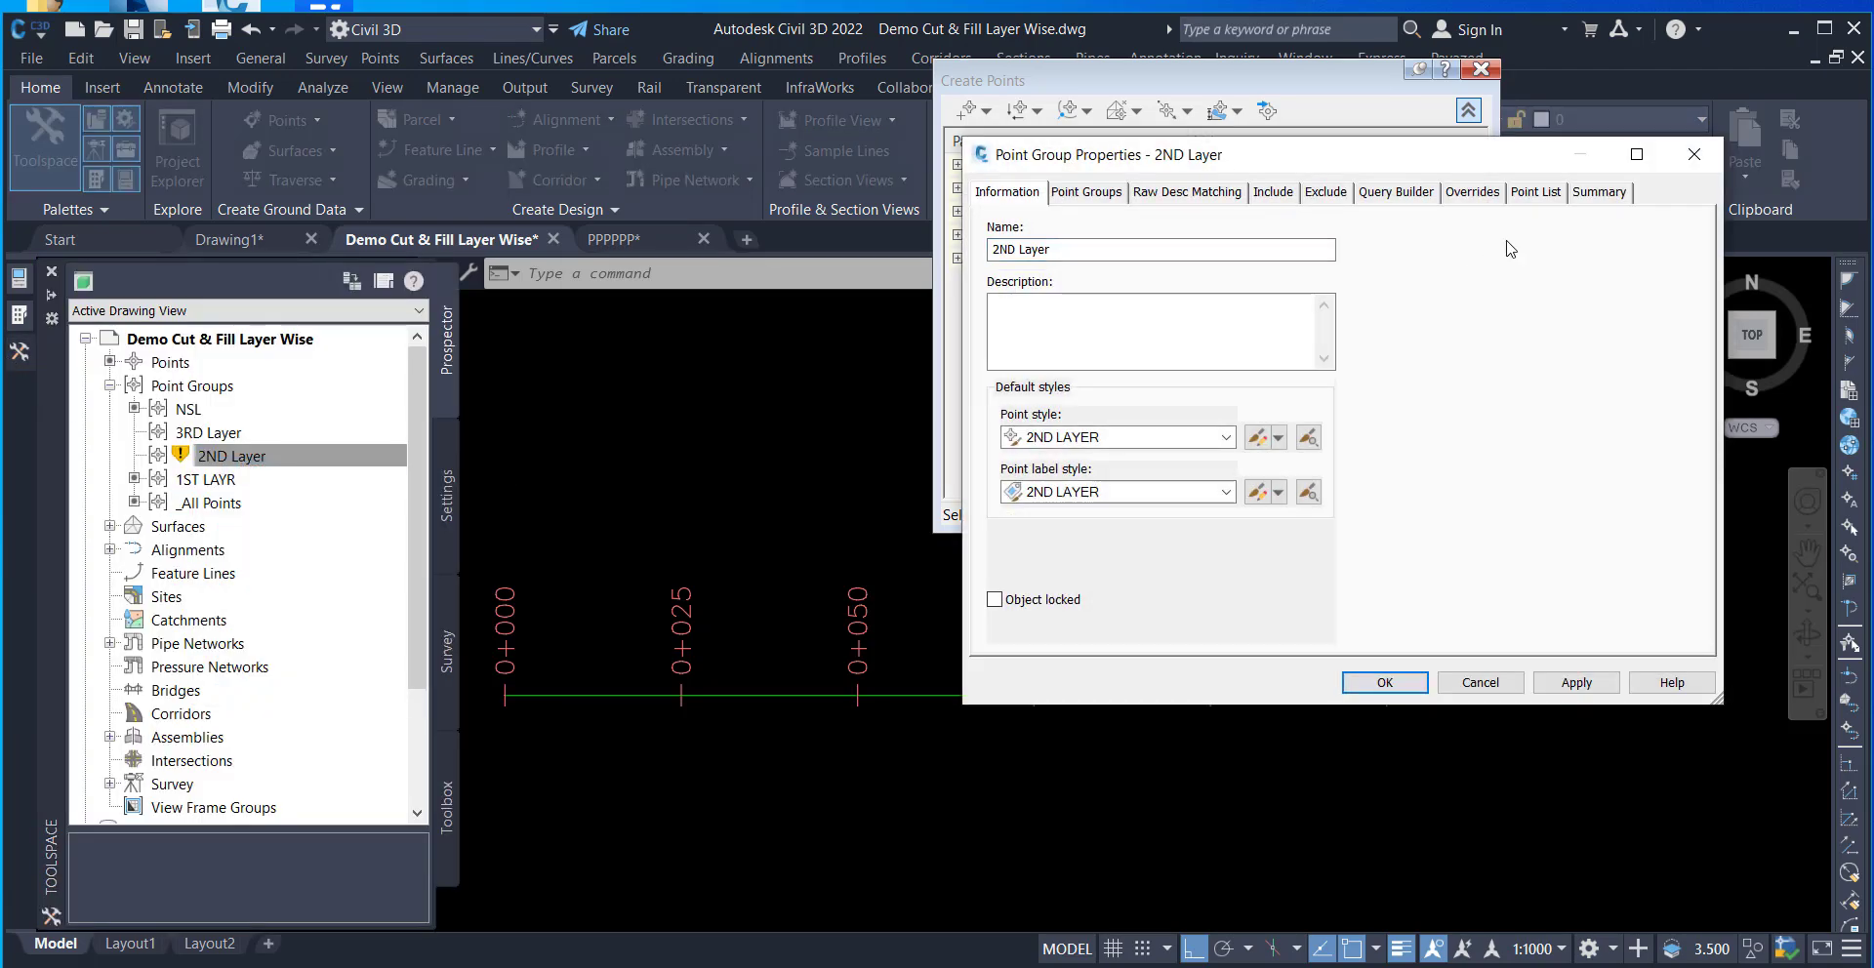
click(1537, 195)
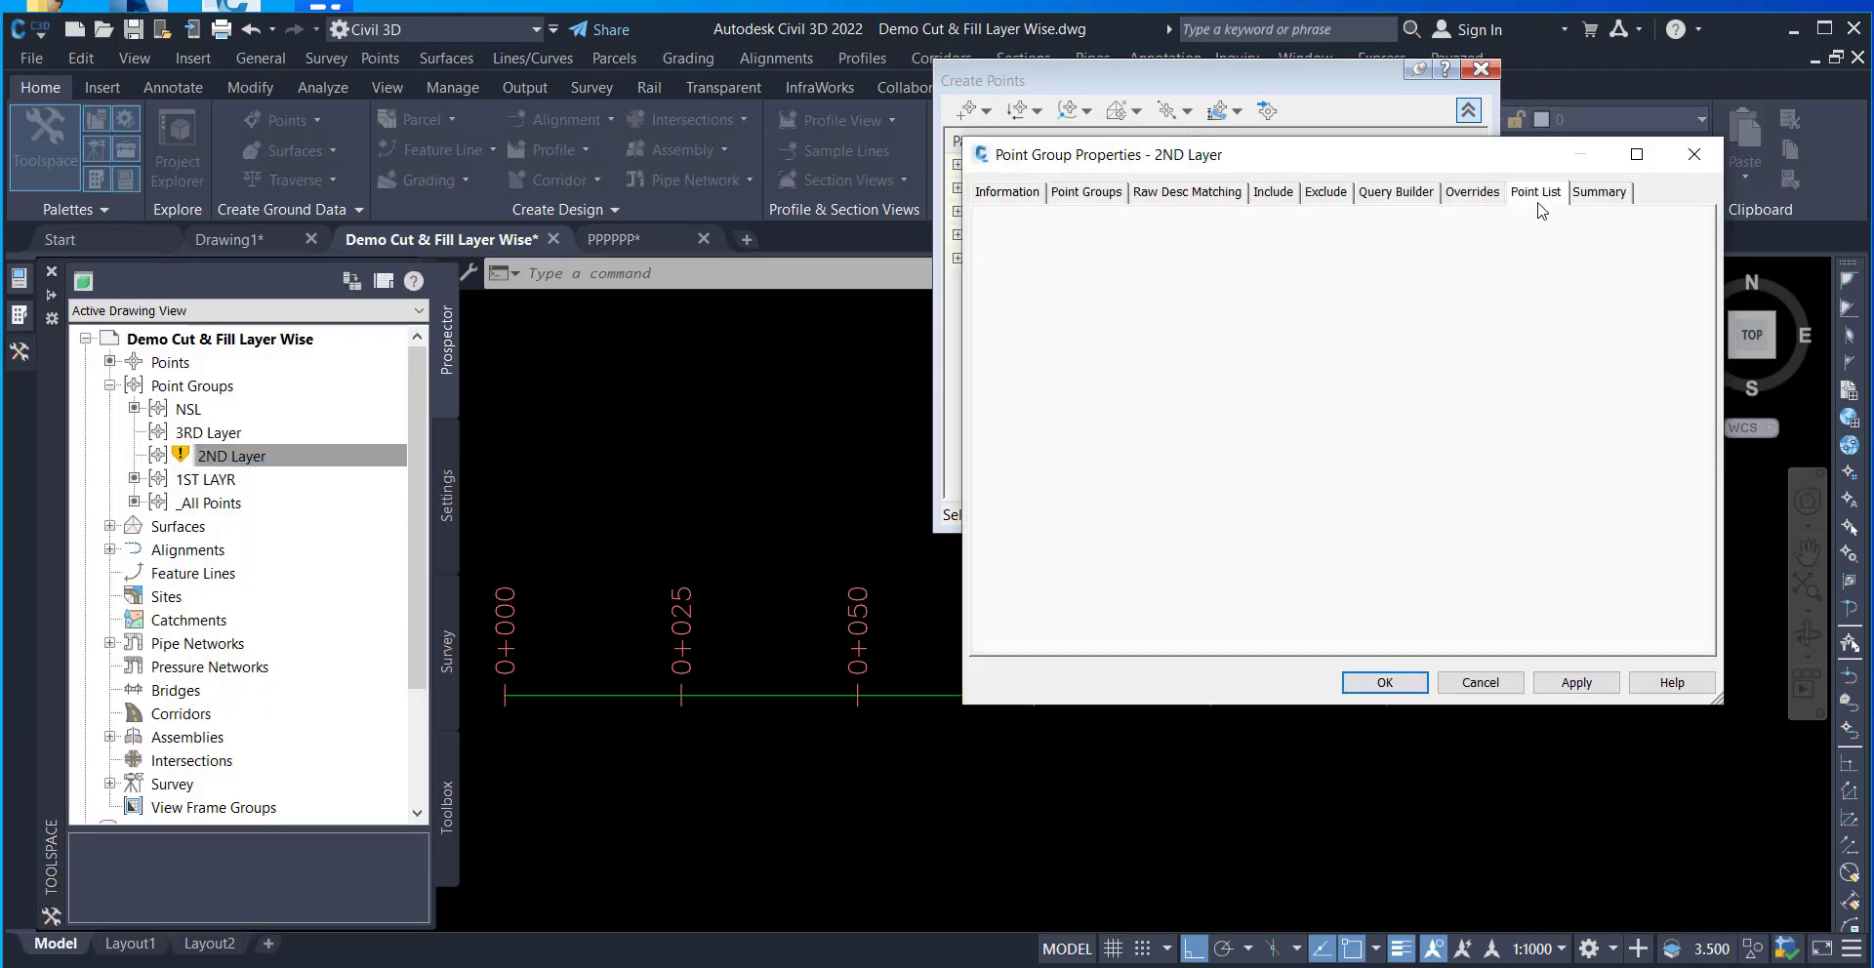
click(1272, 193)
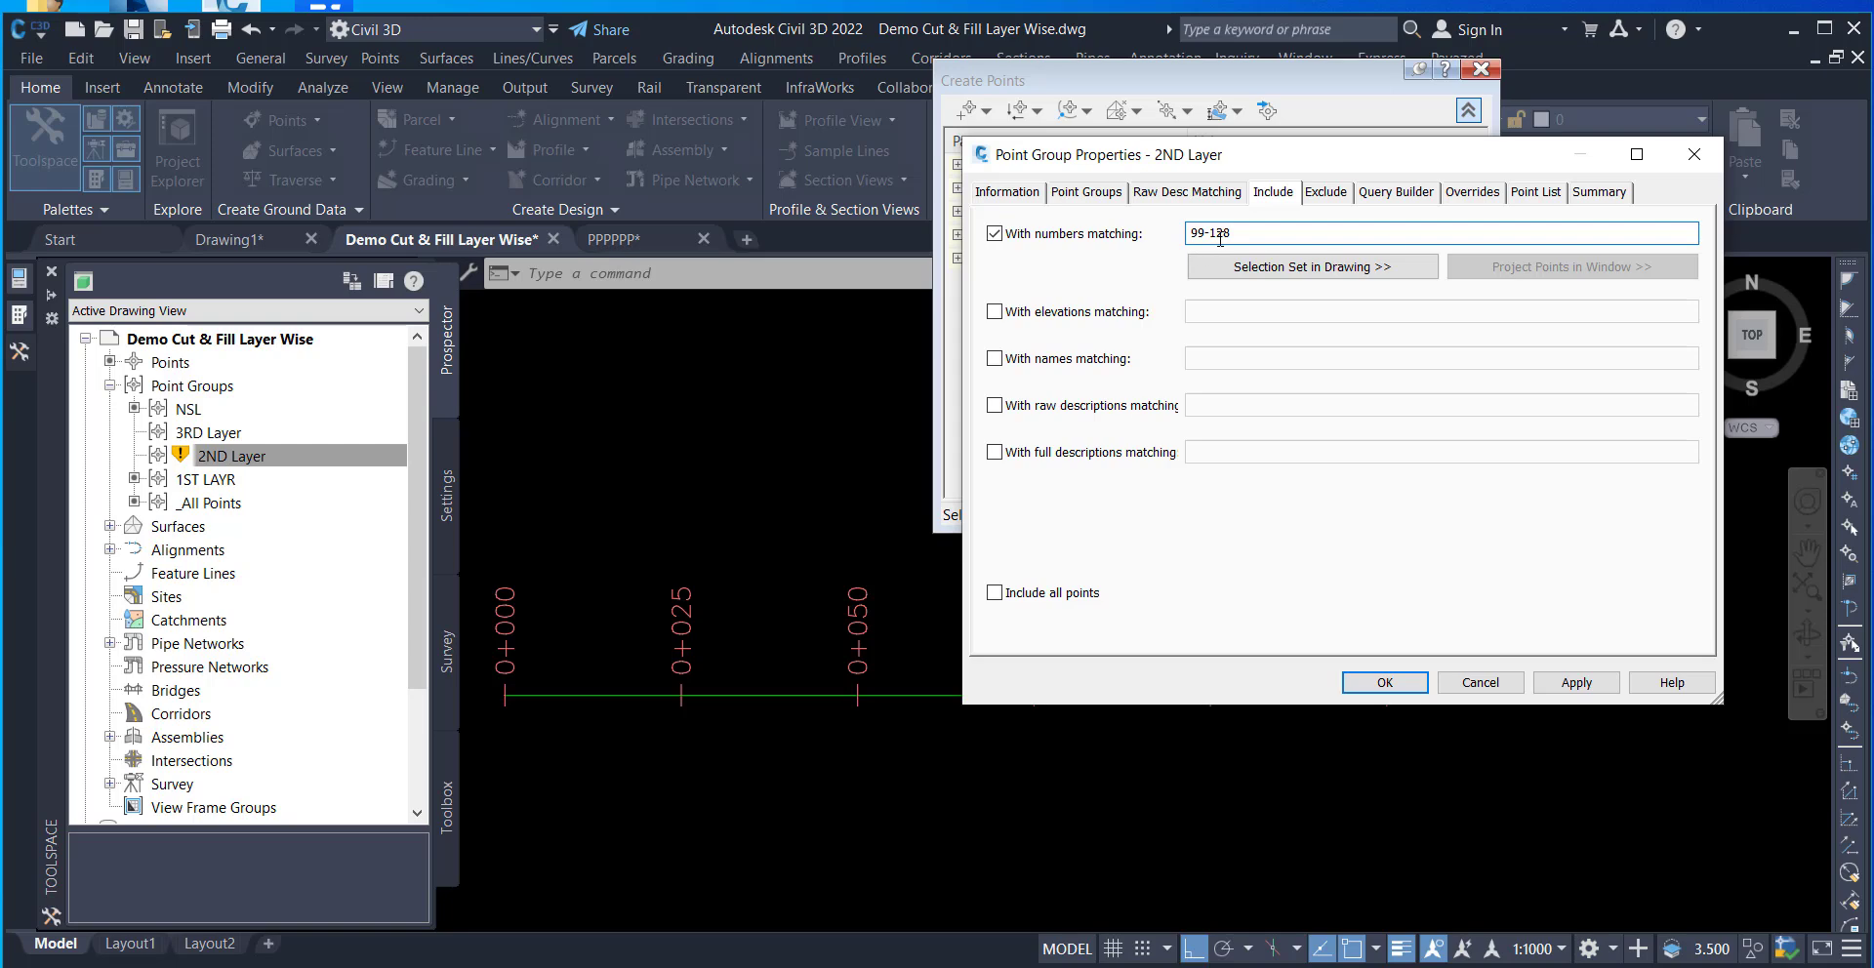
click(1382, 682)
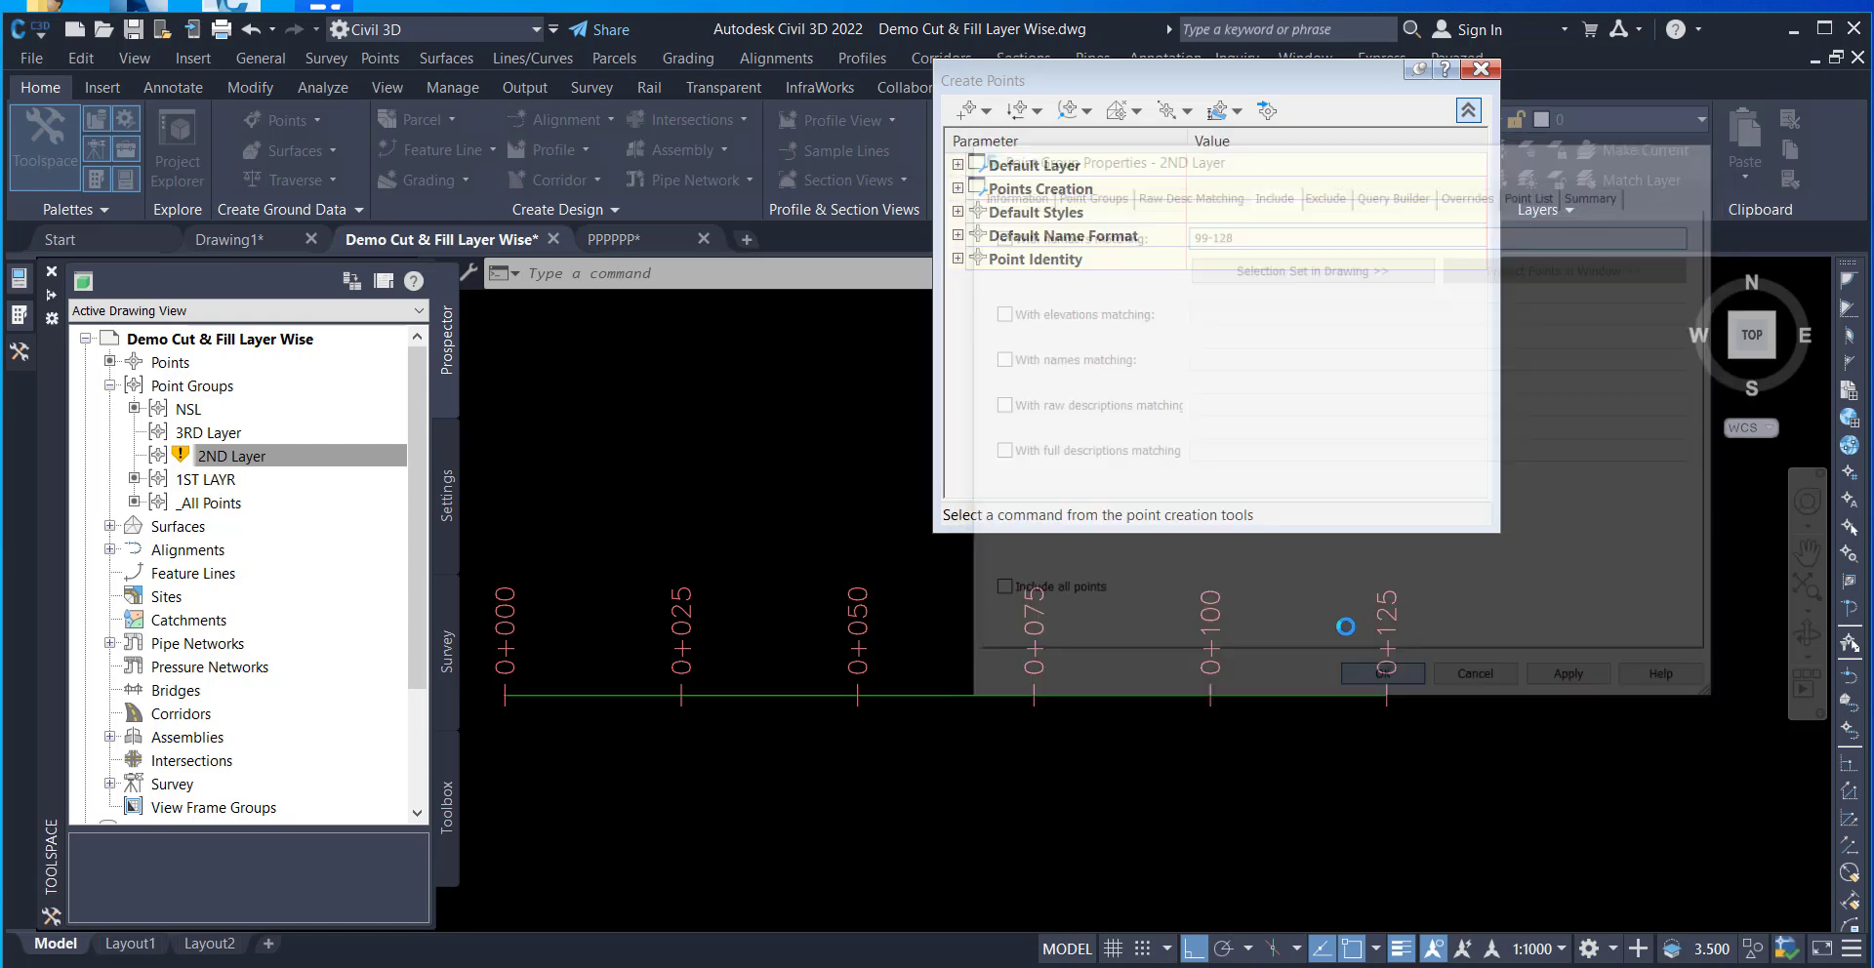
- Check the display and marker settings of the 2ND LAYER point style assigned to the 2ND Layer group
right_click(200, 465)
click(227, 461)
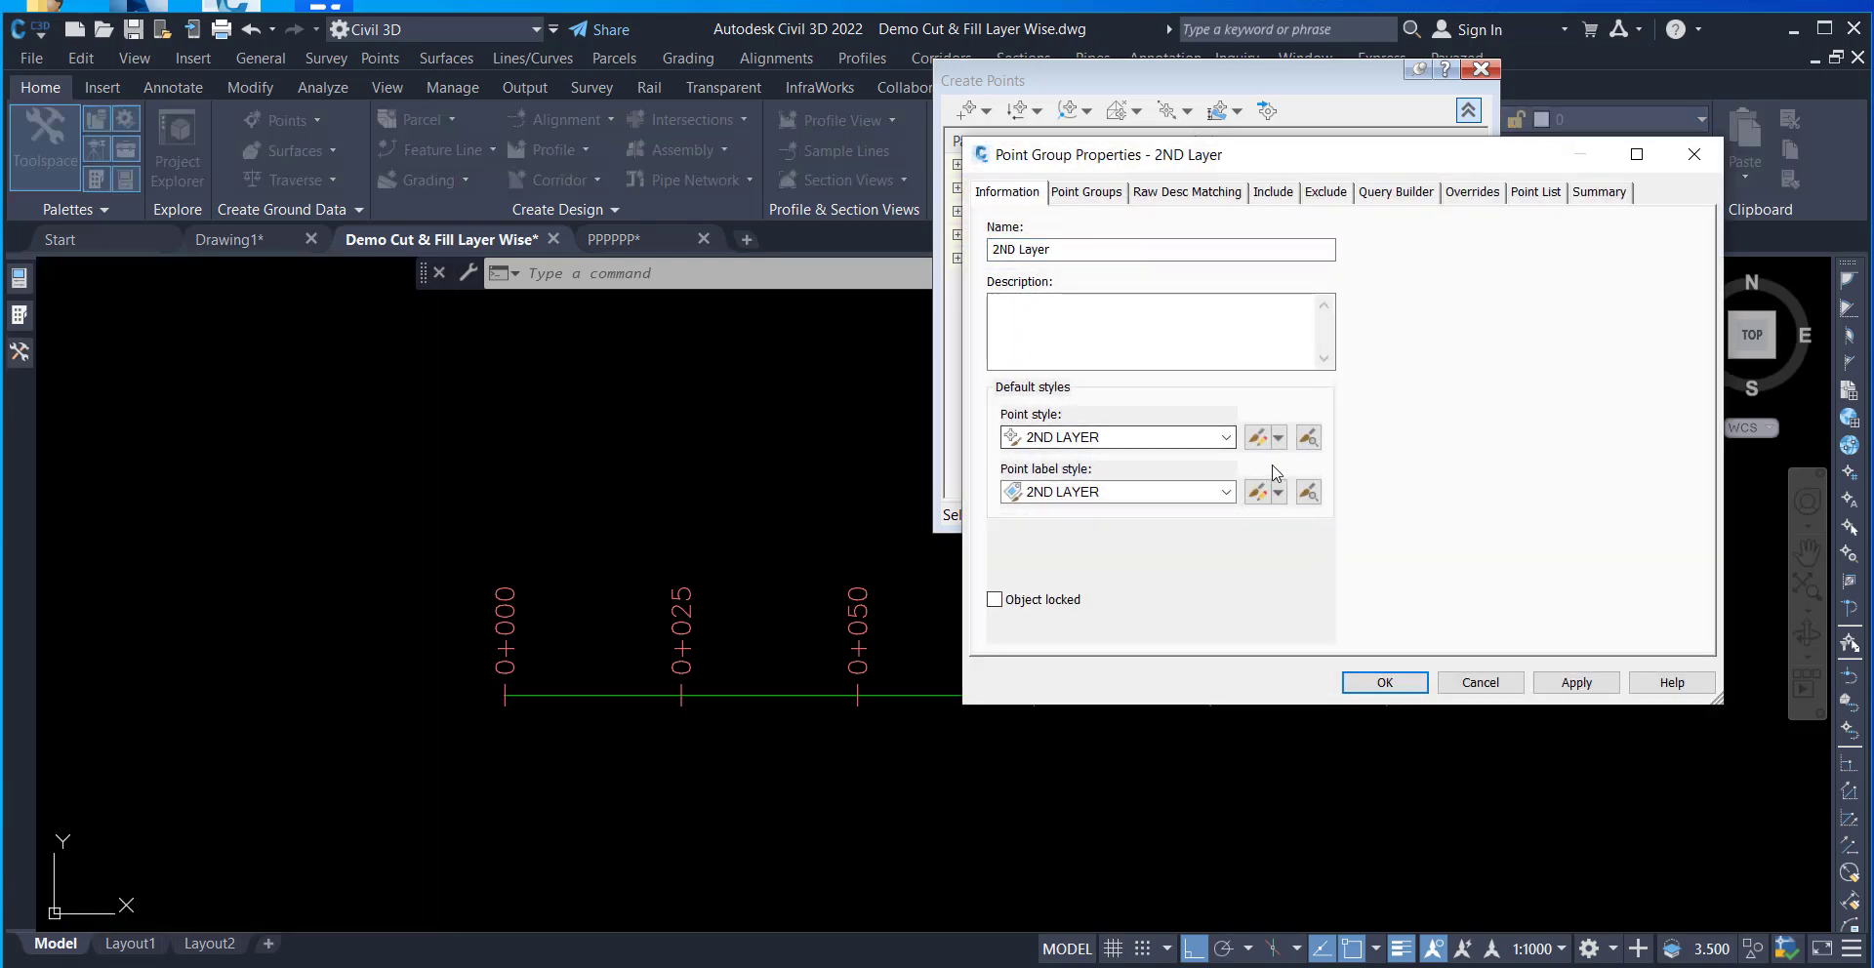
click(1258, 438)
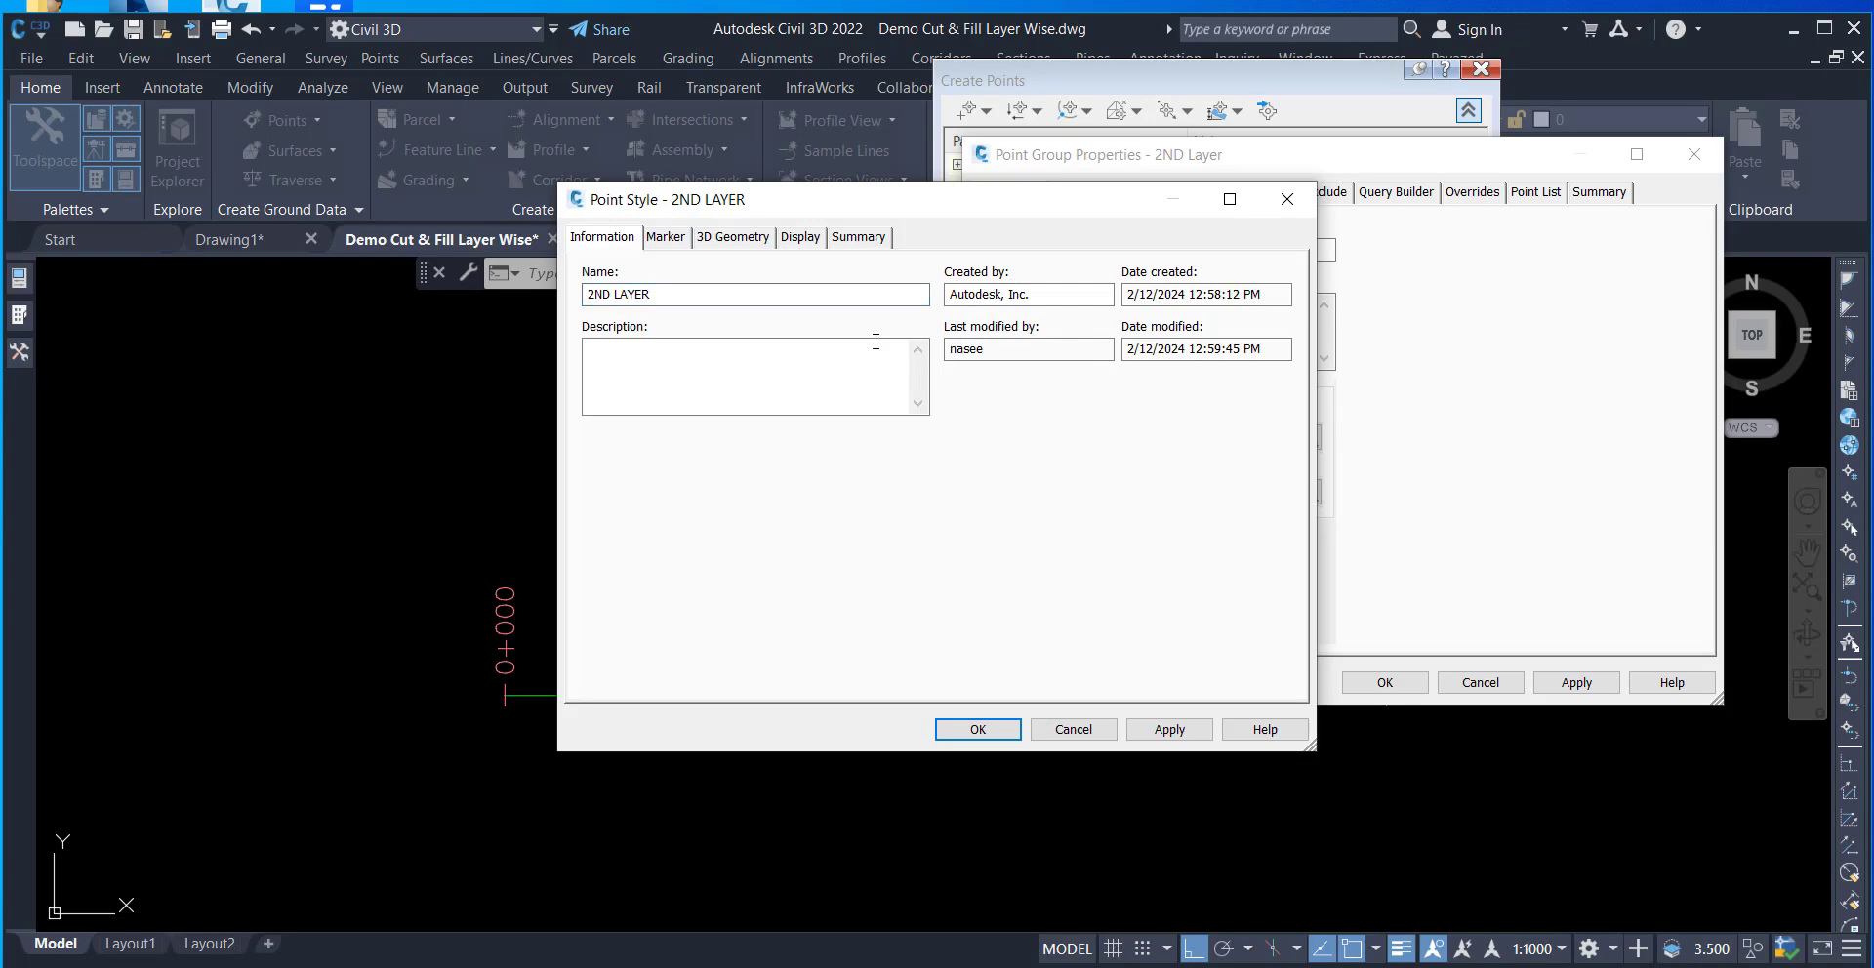
click(799, 238)
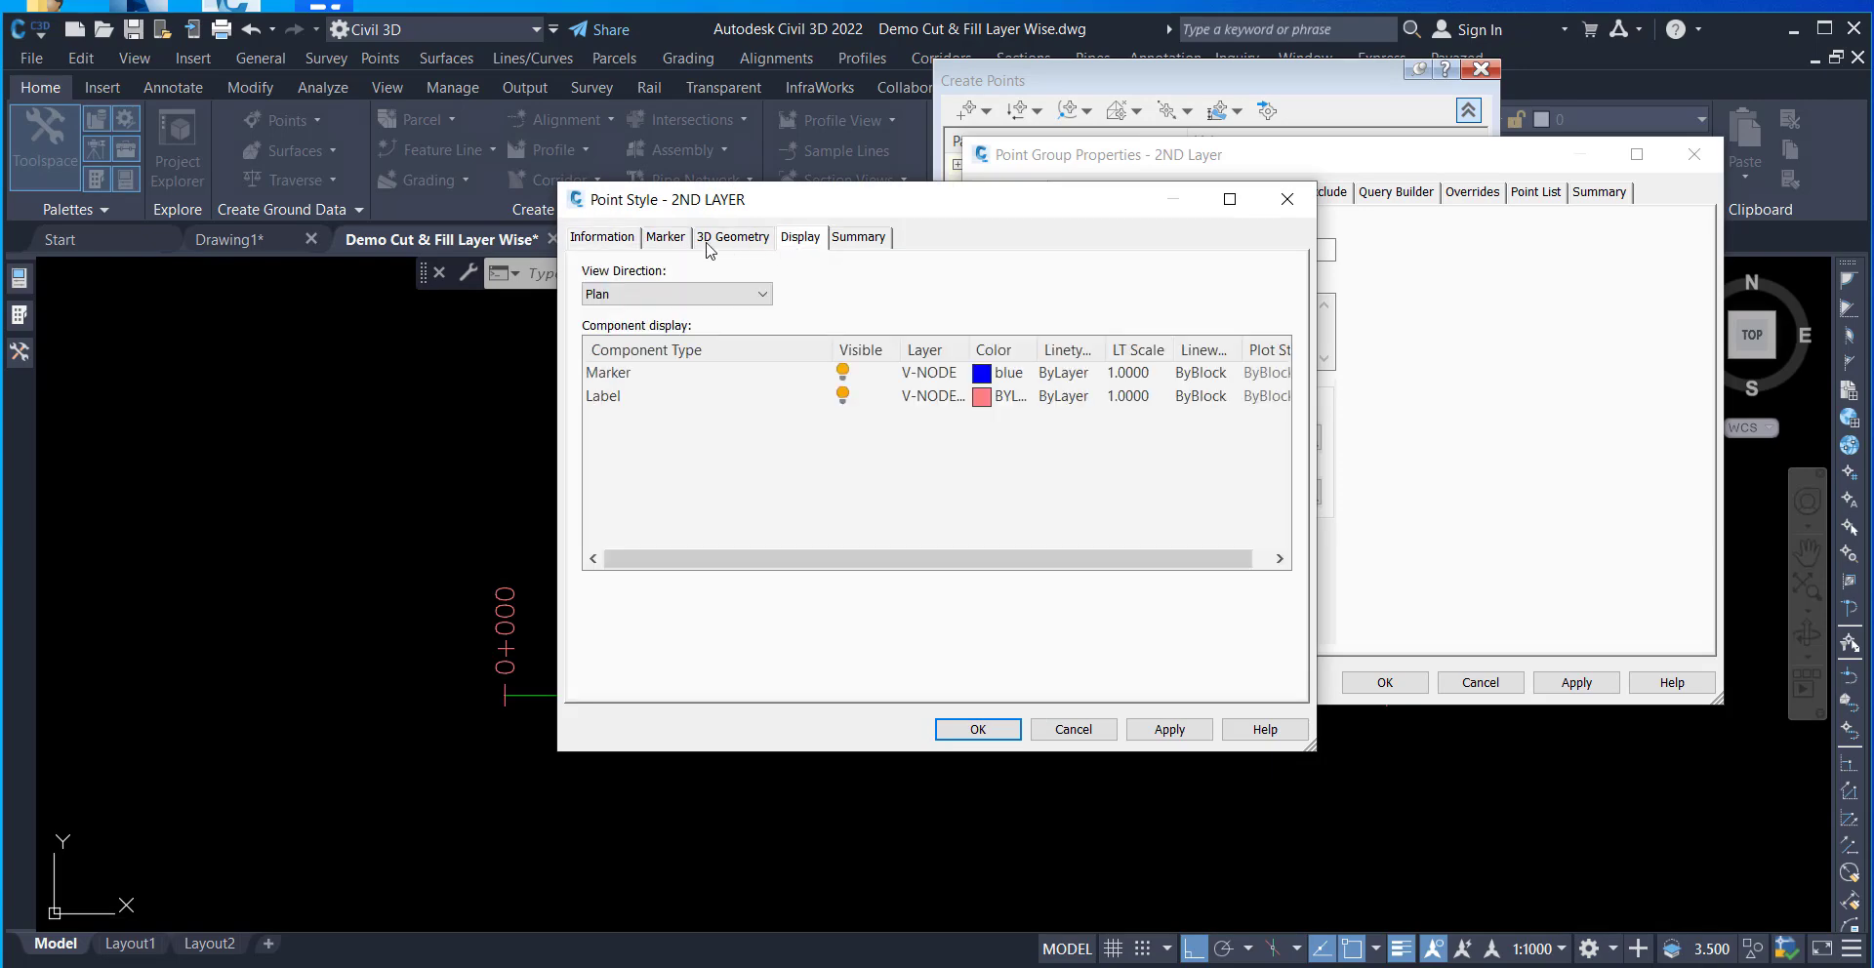
click(666, 239)
click(974, 729)
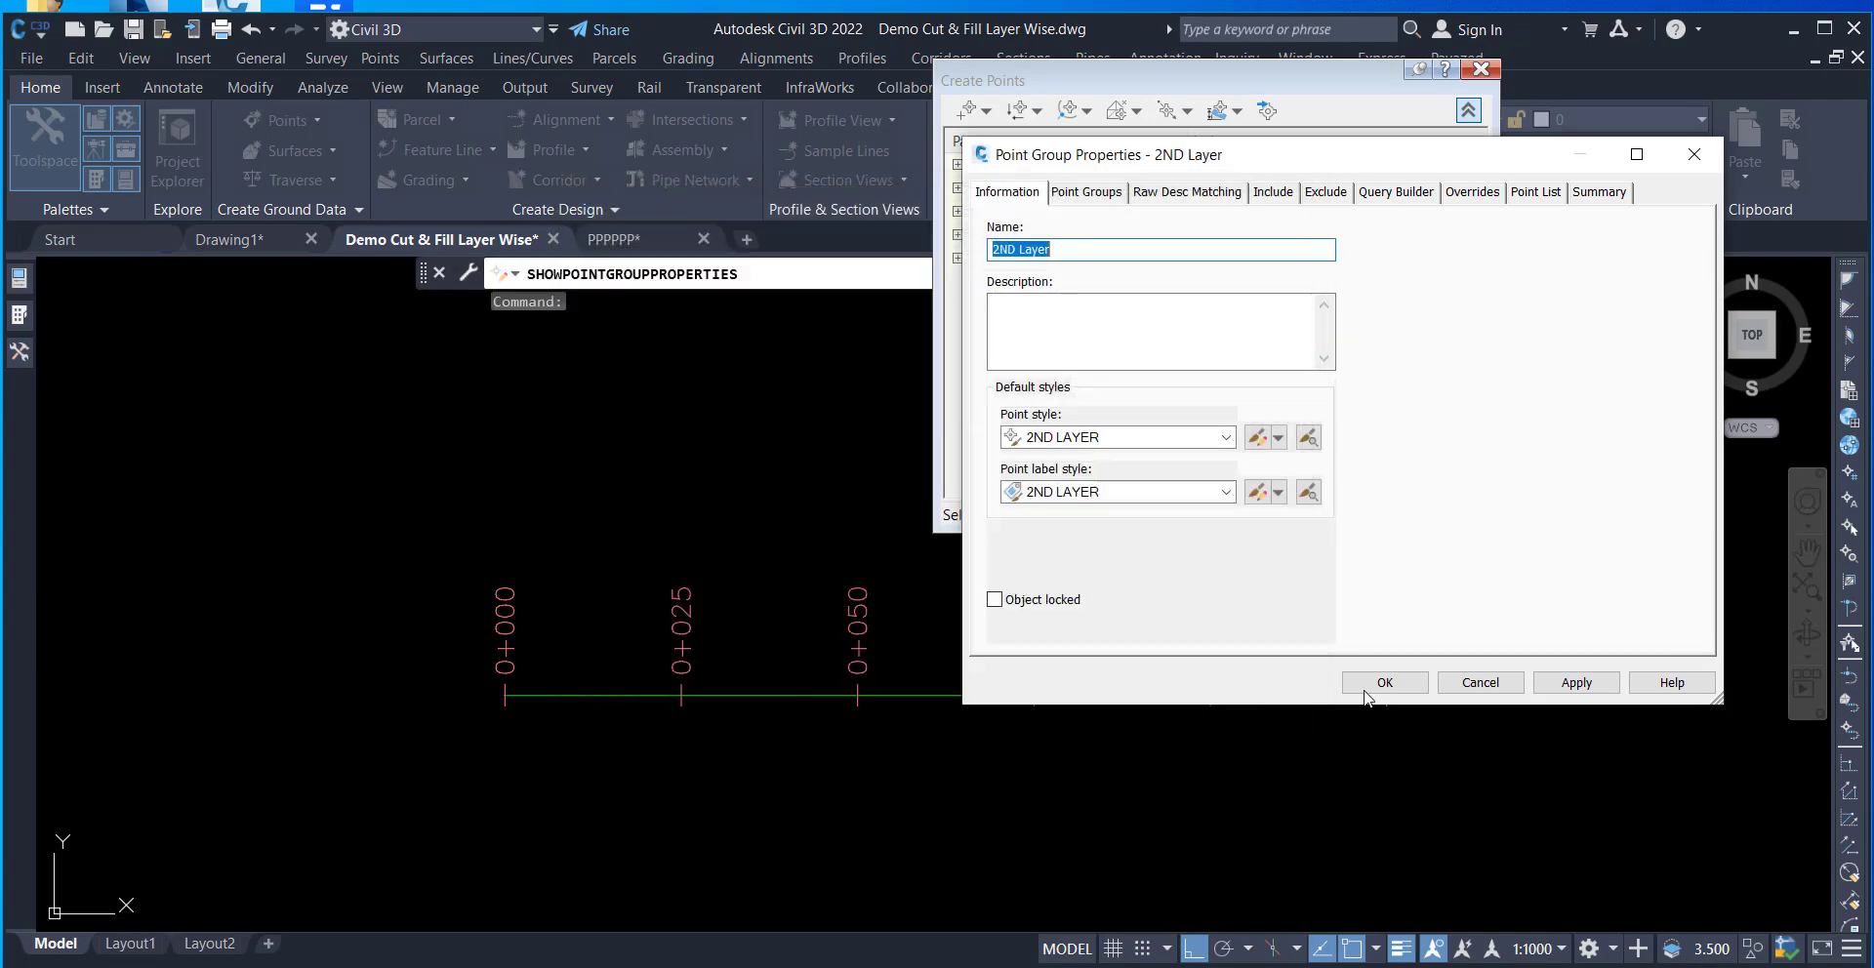
click(1367, 686)
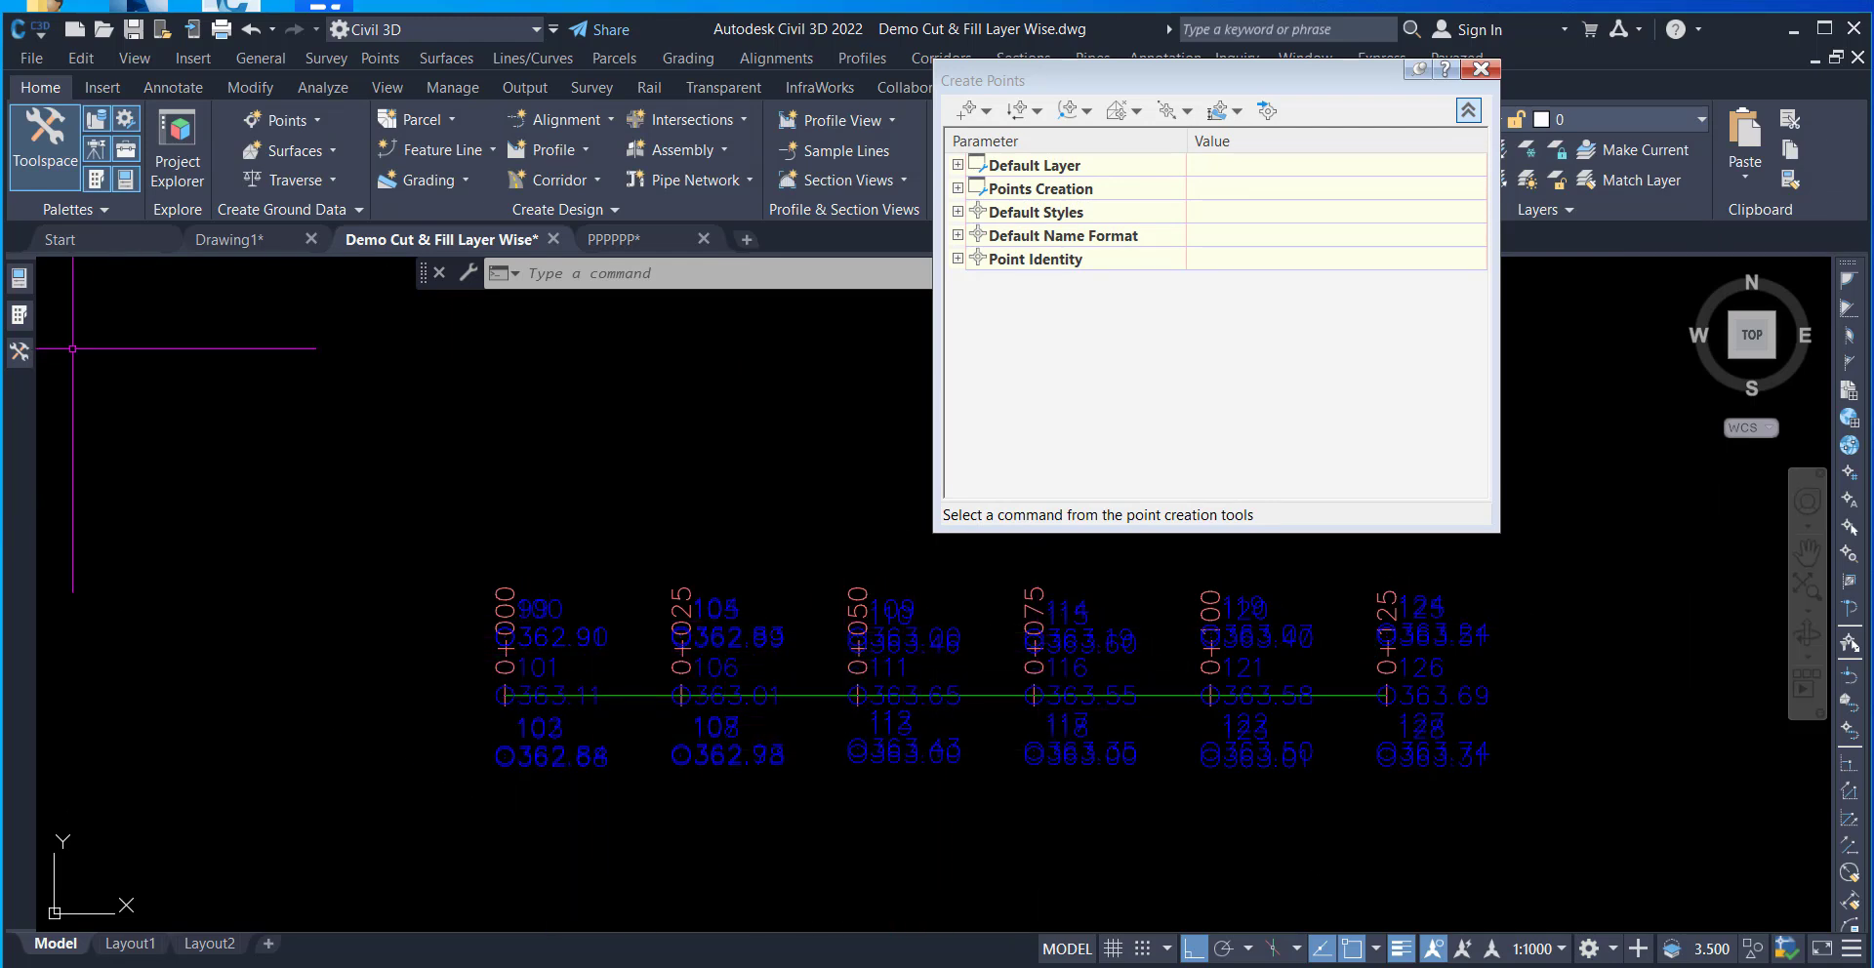
- Hide the 2ND Layer group's points by setting its point style and point label style to <none>
mouse_move(20, 351)
click(217, 456)
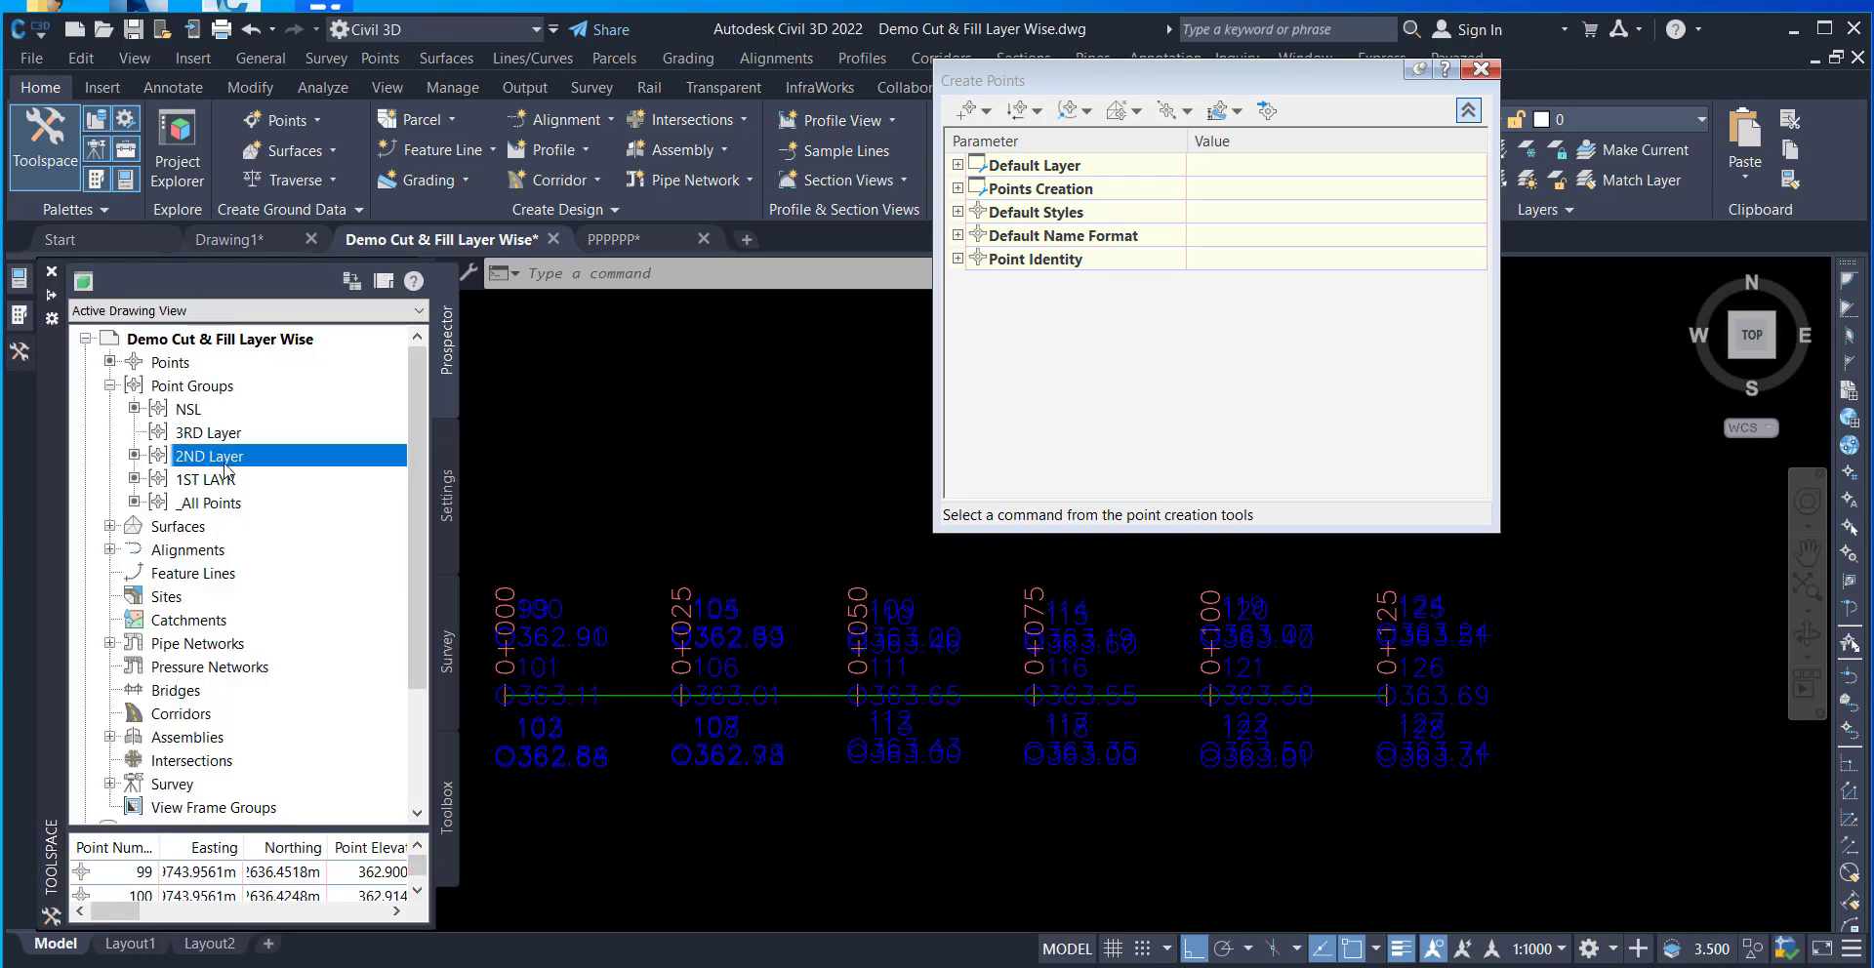
right_click(225, 464)
click(288, 465)
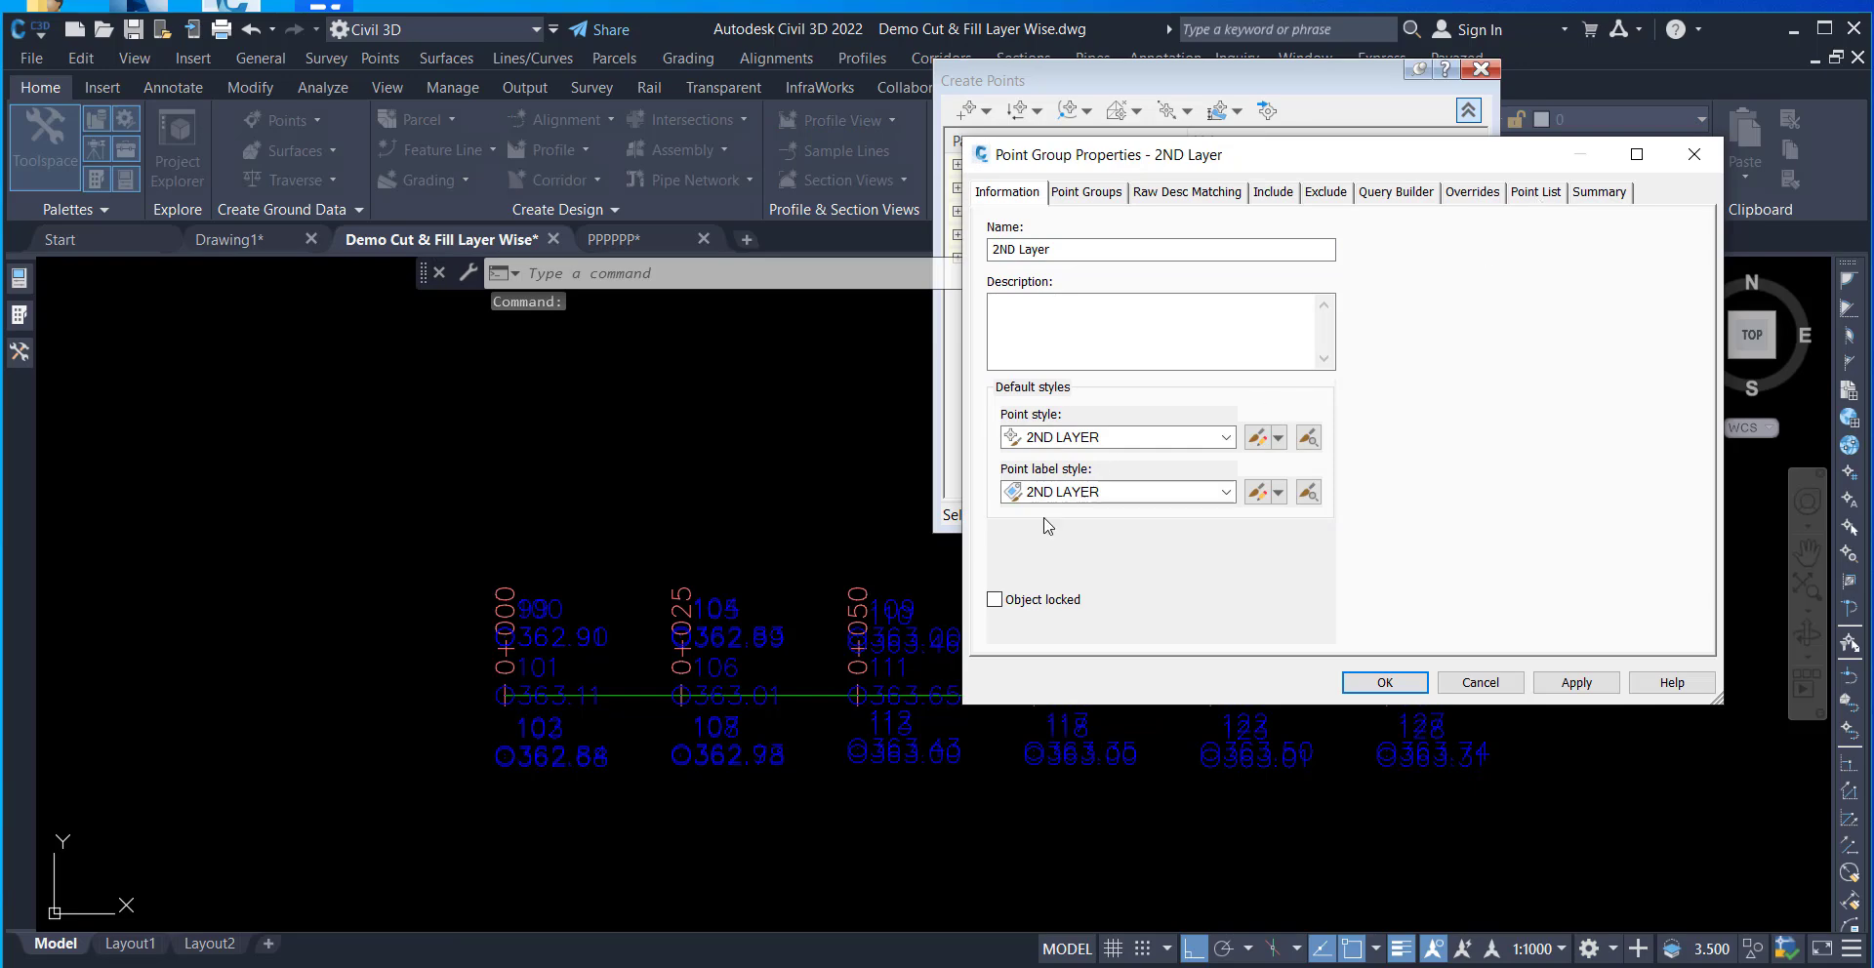
click(1142, 441)
click(1079, 462)
click(1078, 493)
click(1074, 514)
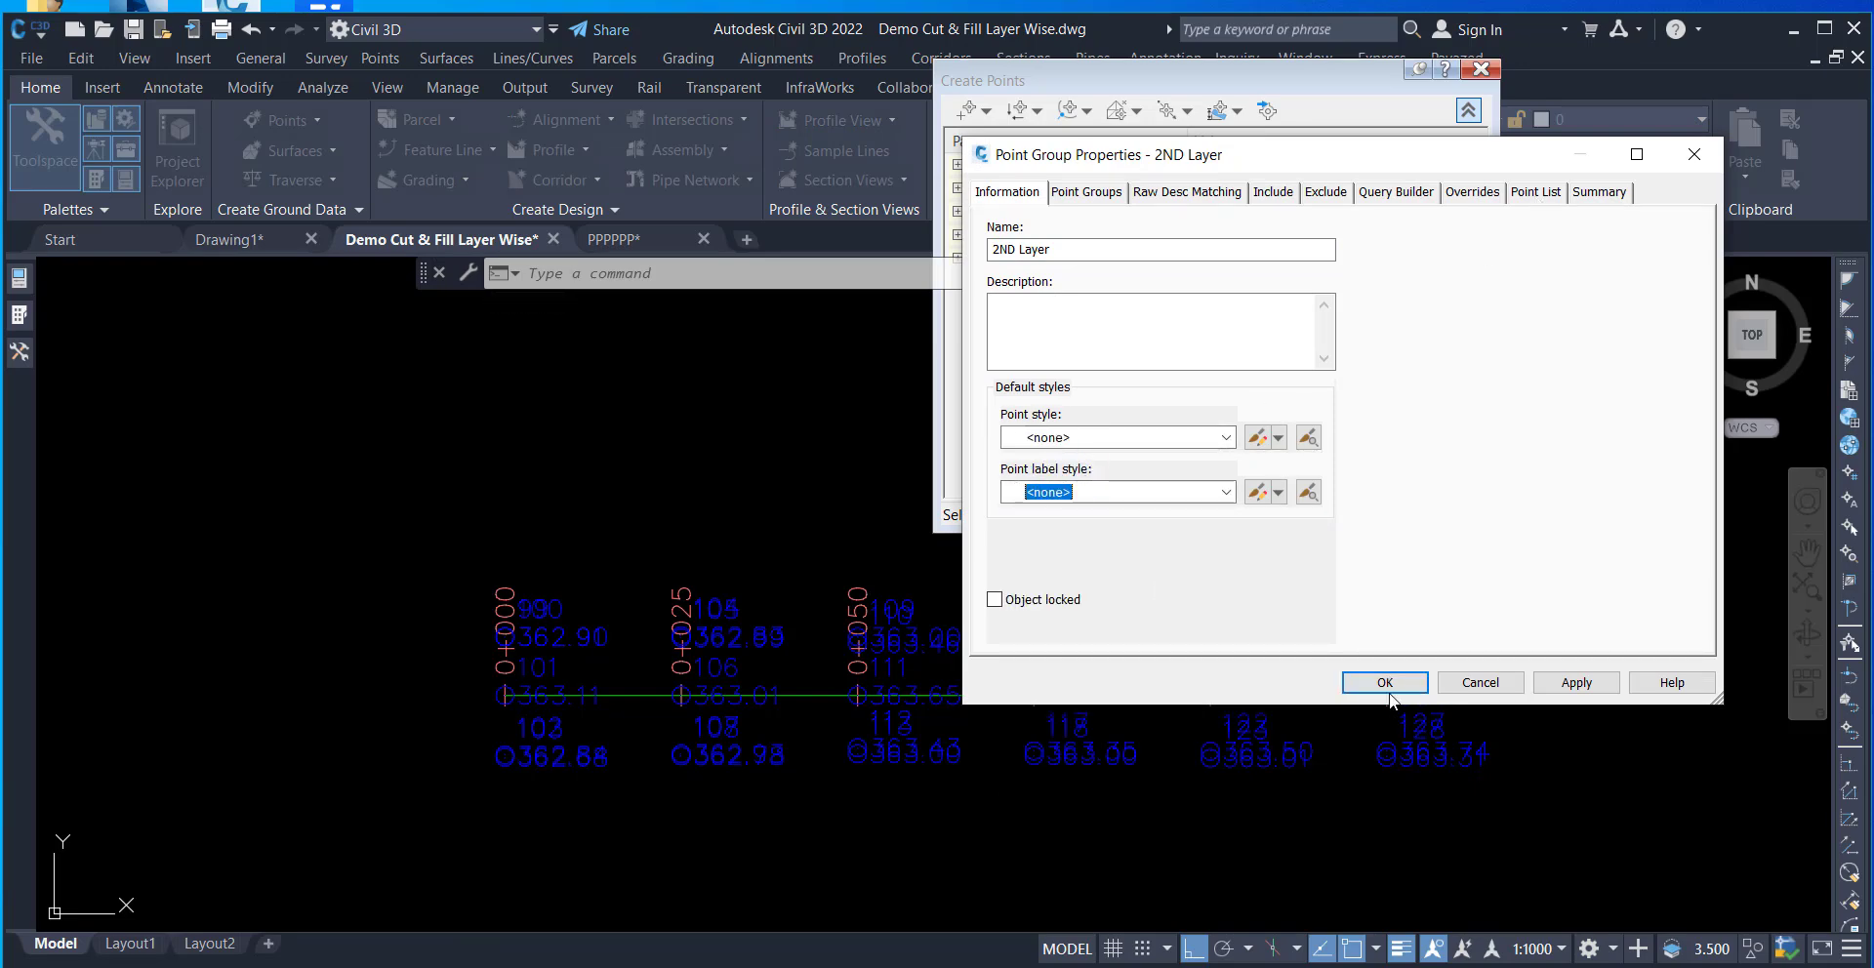
key(Escape)
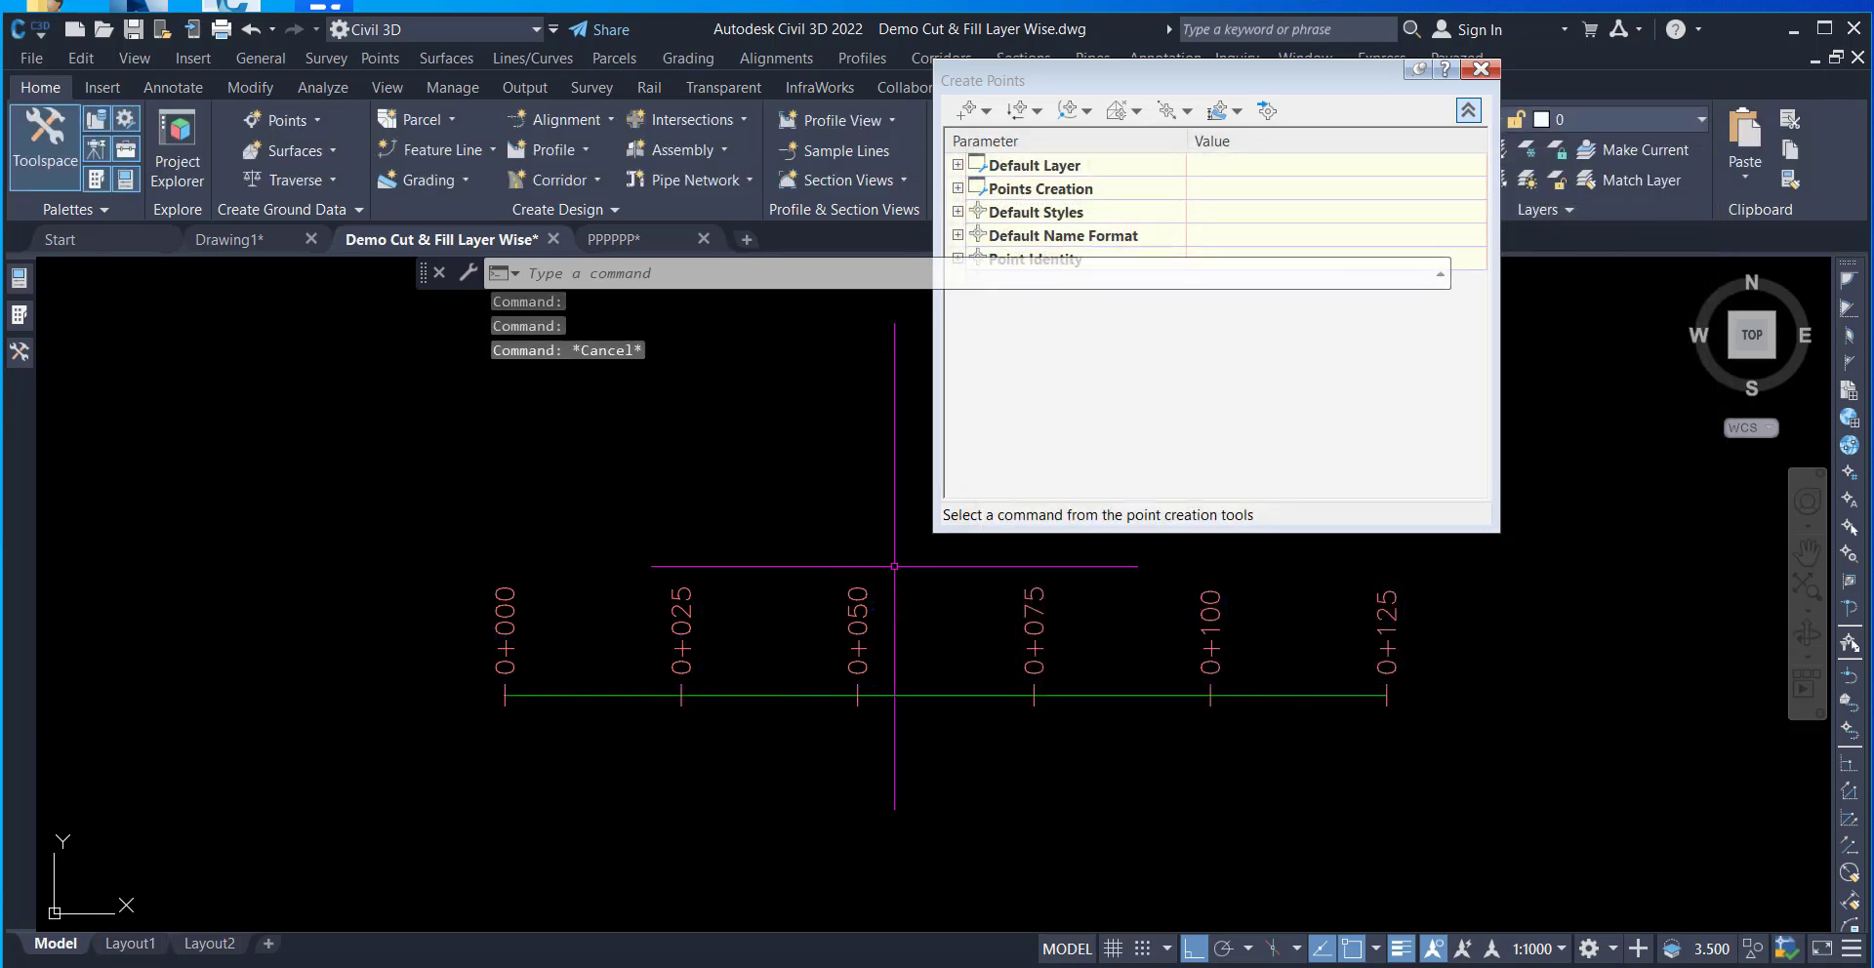
- Start importing alignment-based points from a file and load the 3RD text file from the demo folder
mouse_move(14, 364)
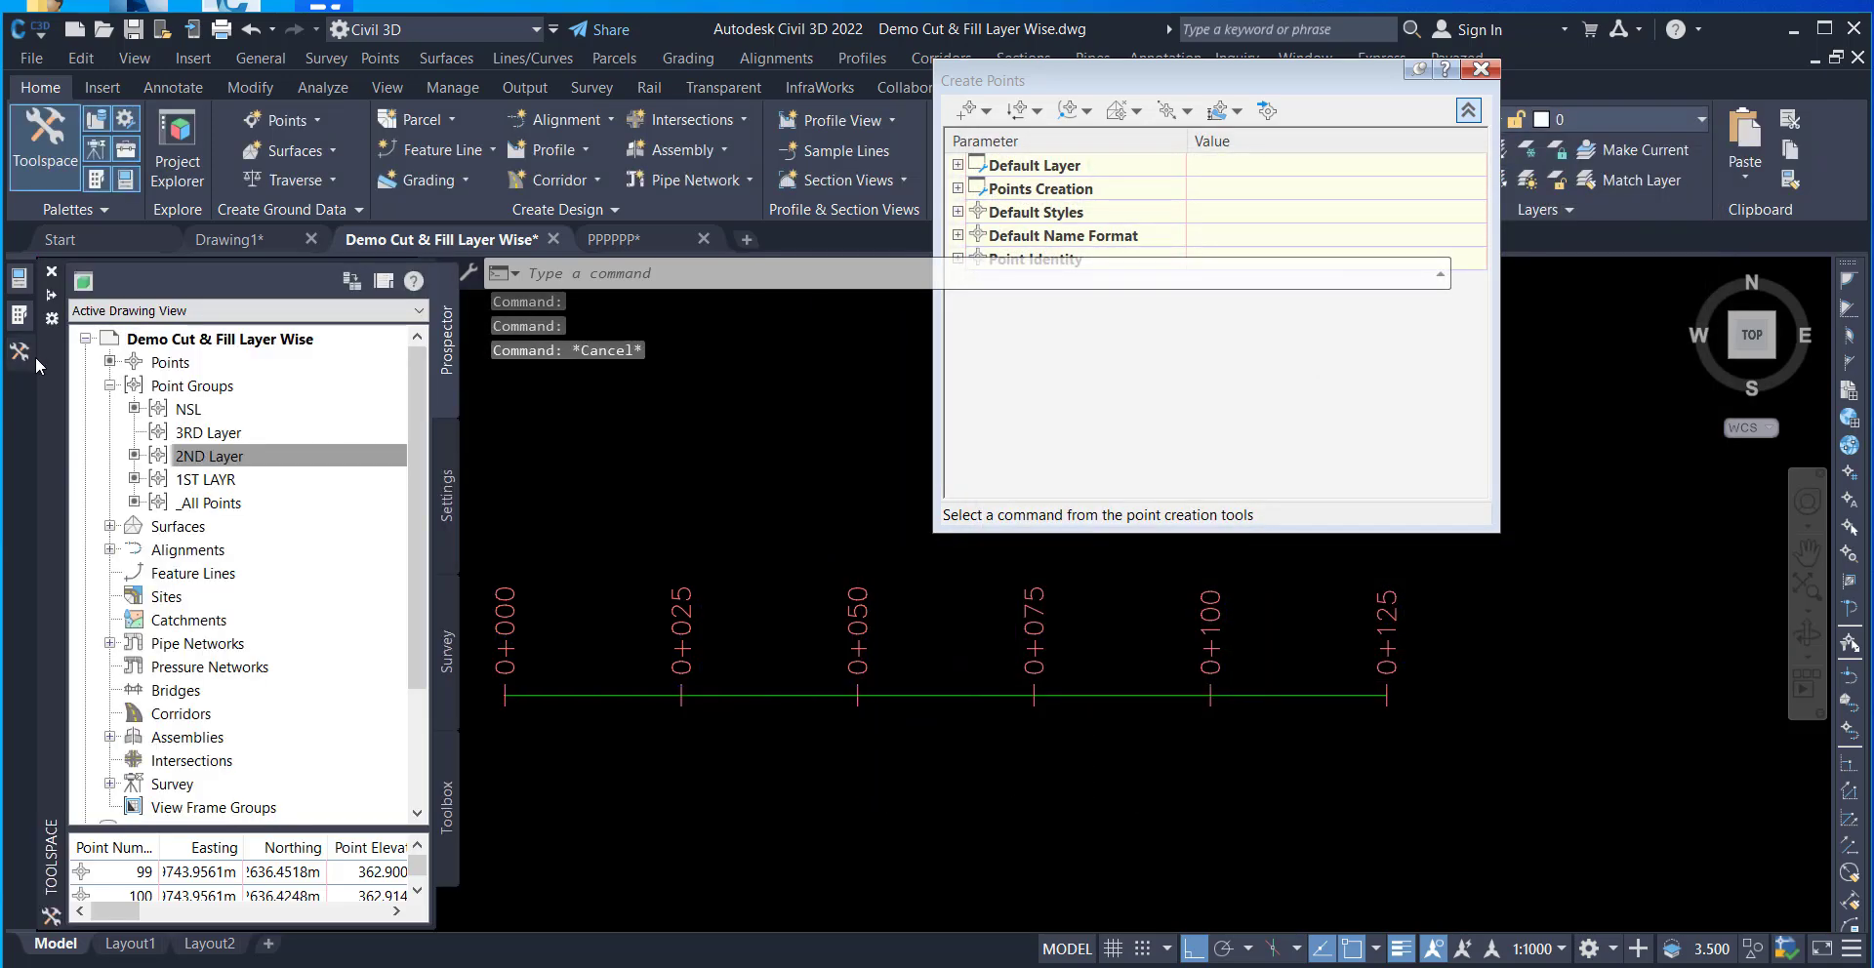
click(326, 129)
mouse_move(460, 240)
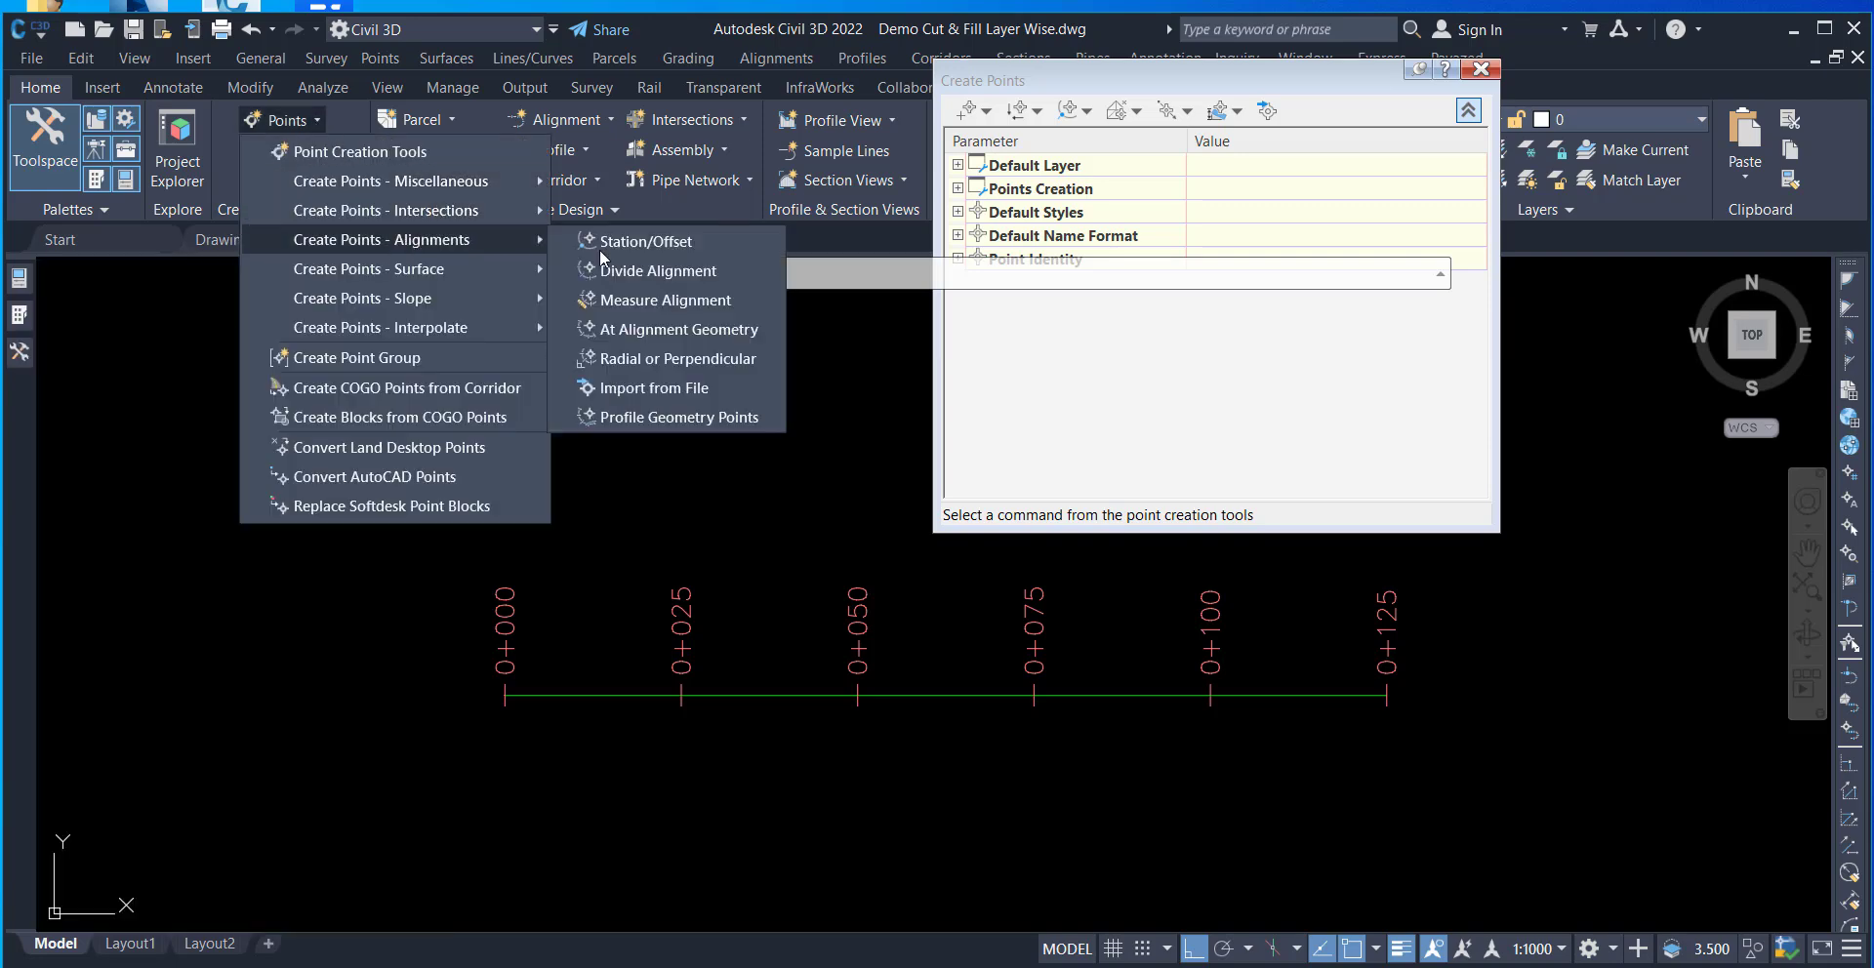
click(638, 388)
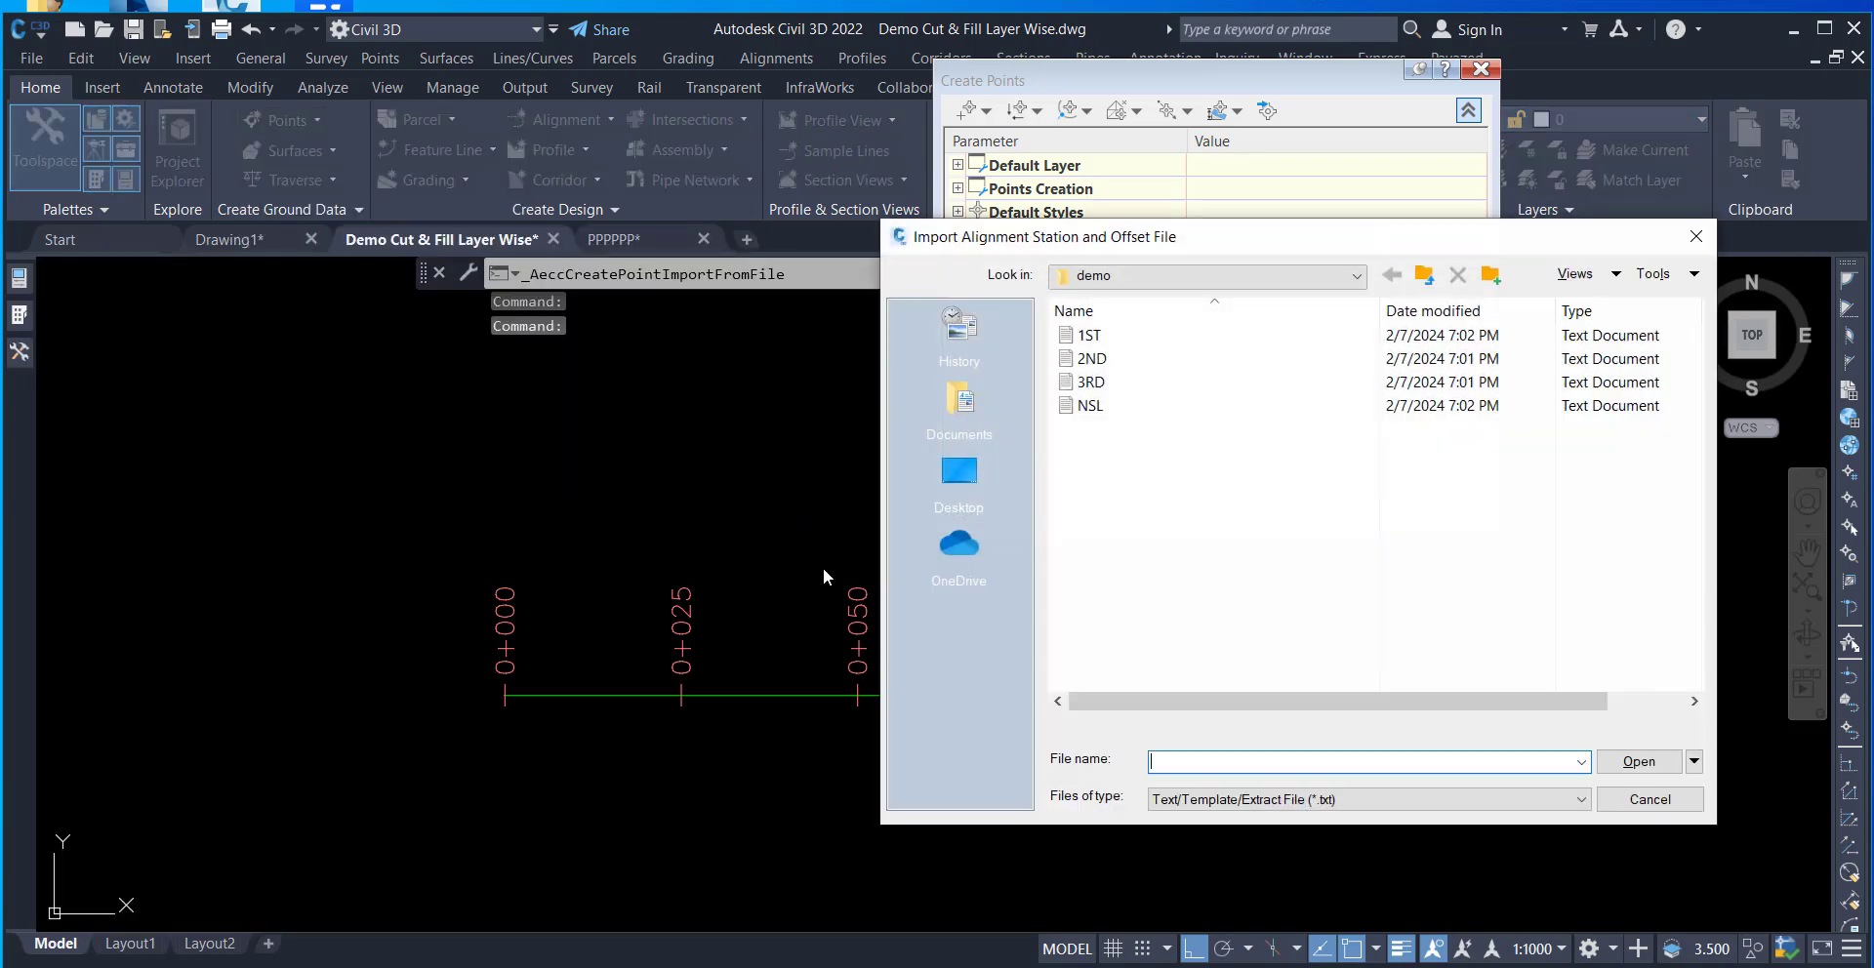
click(1091, 382)
click(1639, 761)
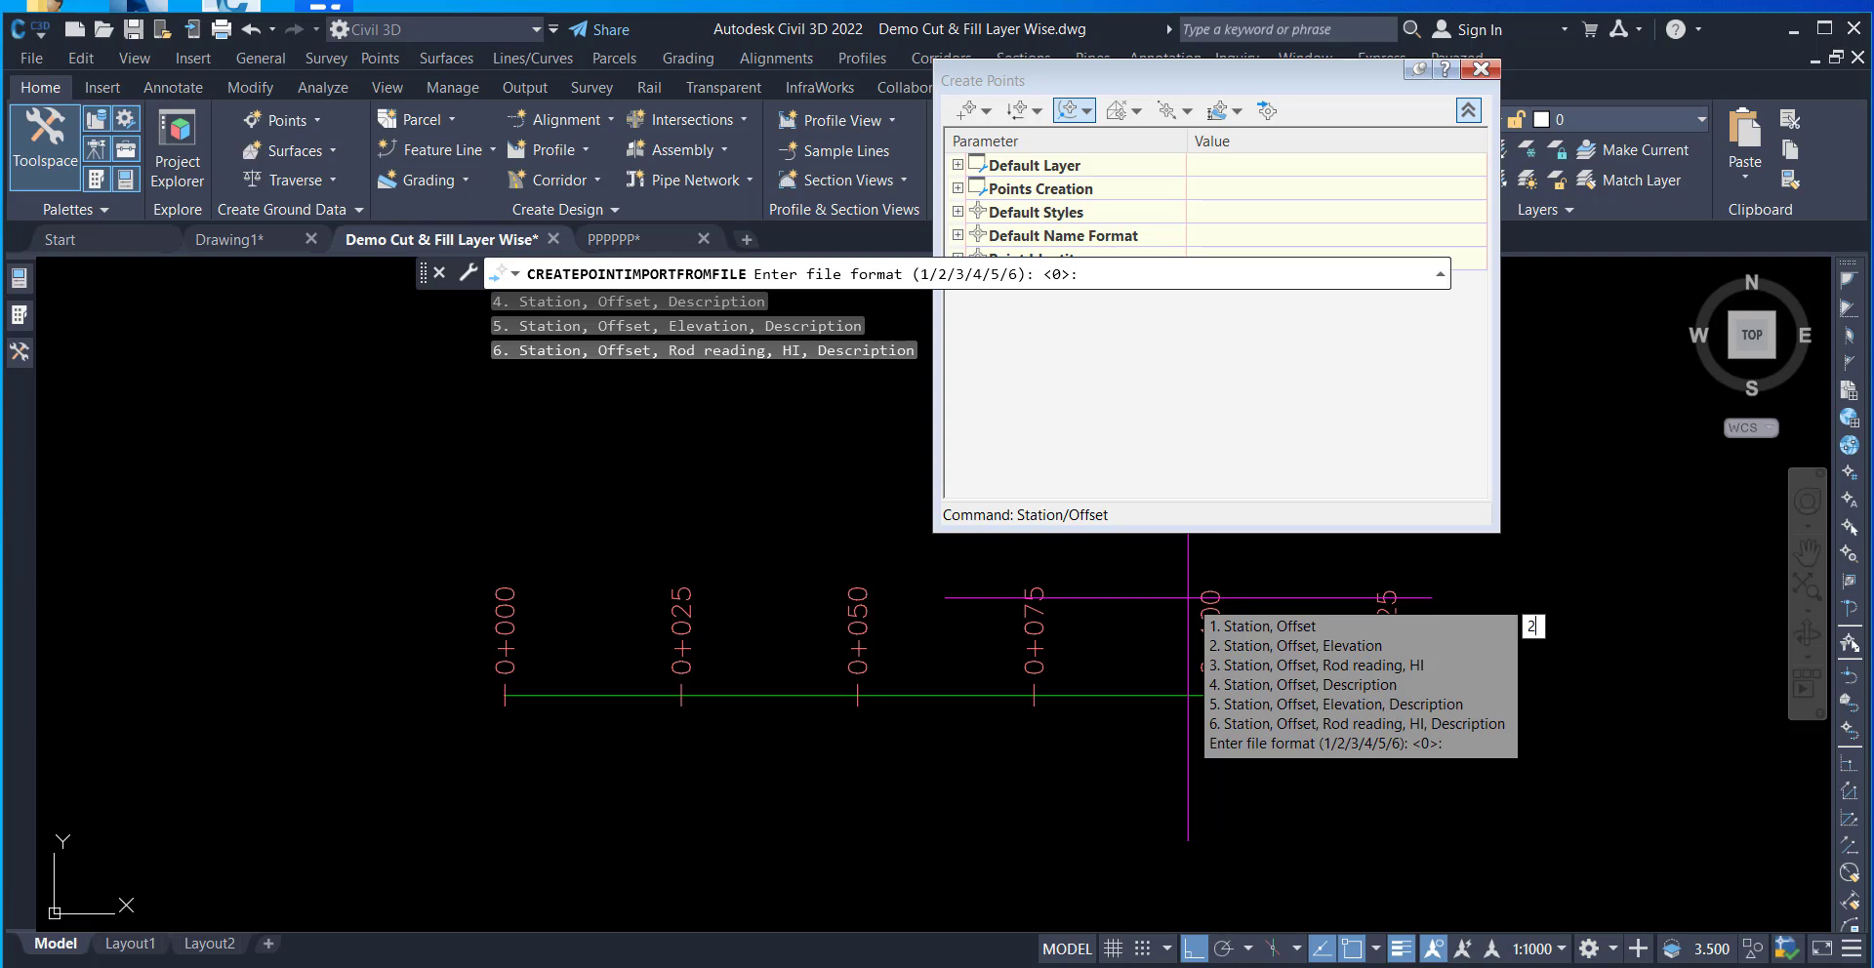
- Import the 3RD points as Station, Offset, Elevation with a comma delimiter and default invalid indicators, along the green alignment
text(2)
key(Return)
text(2)
key(Return)
key(Return)
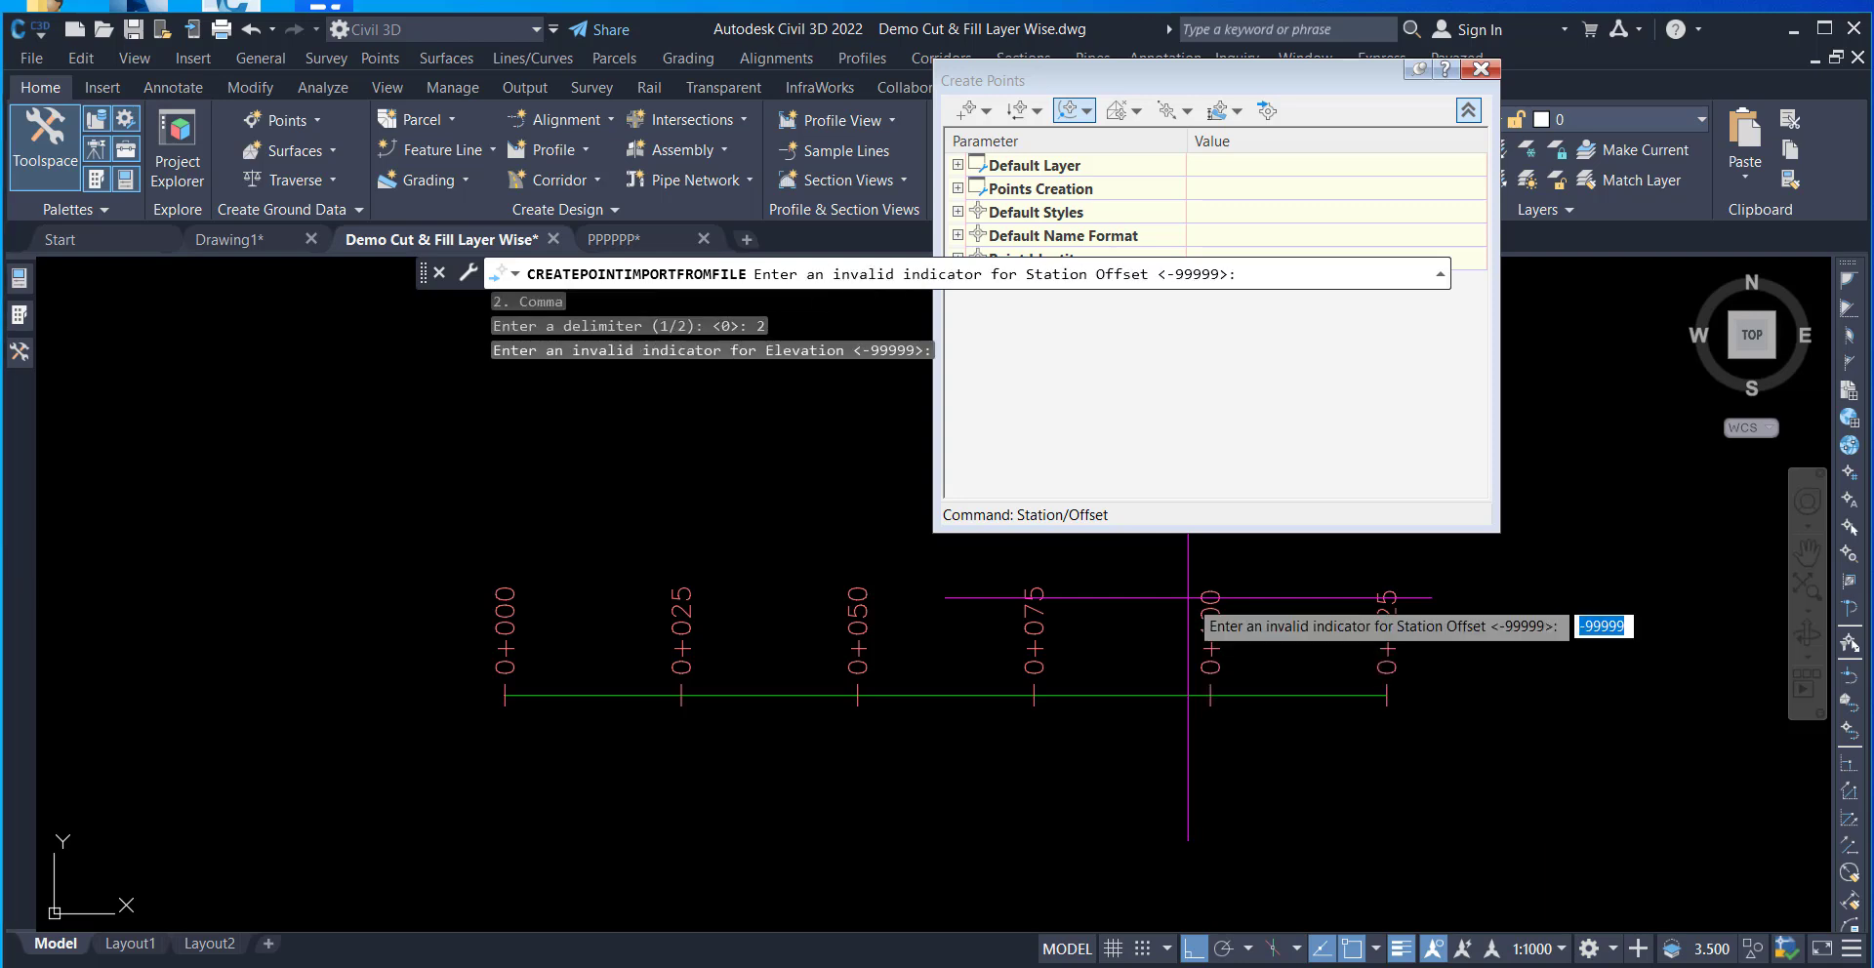
key(Return)
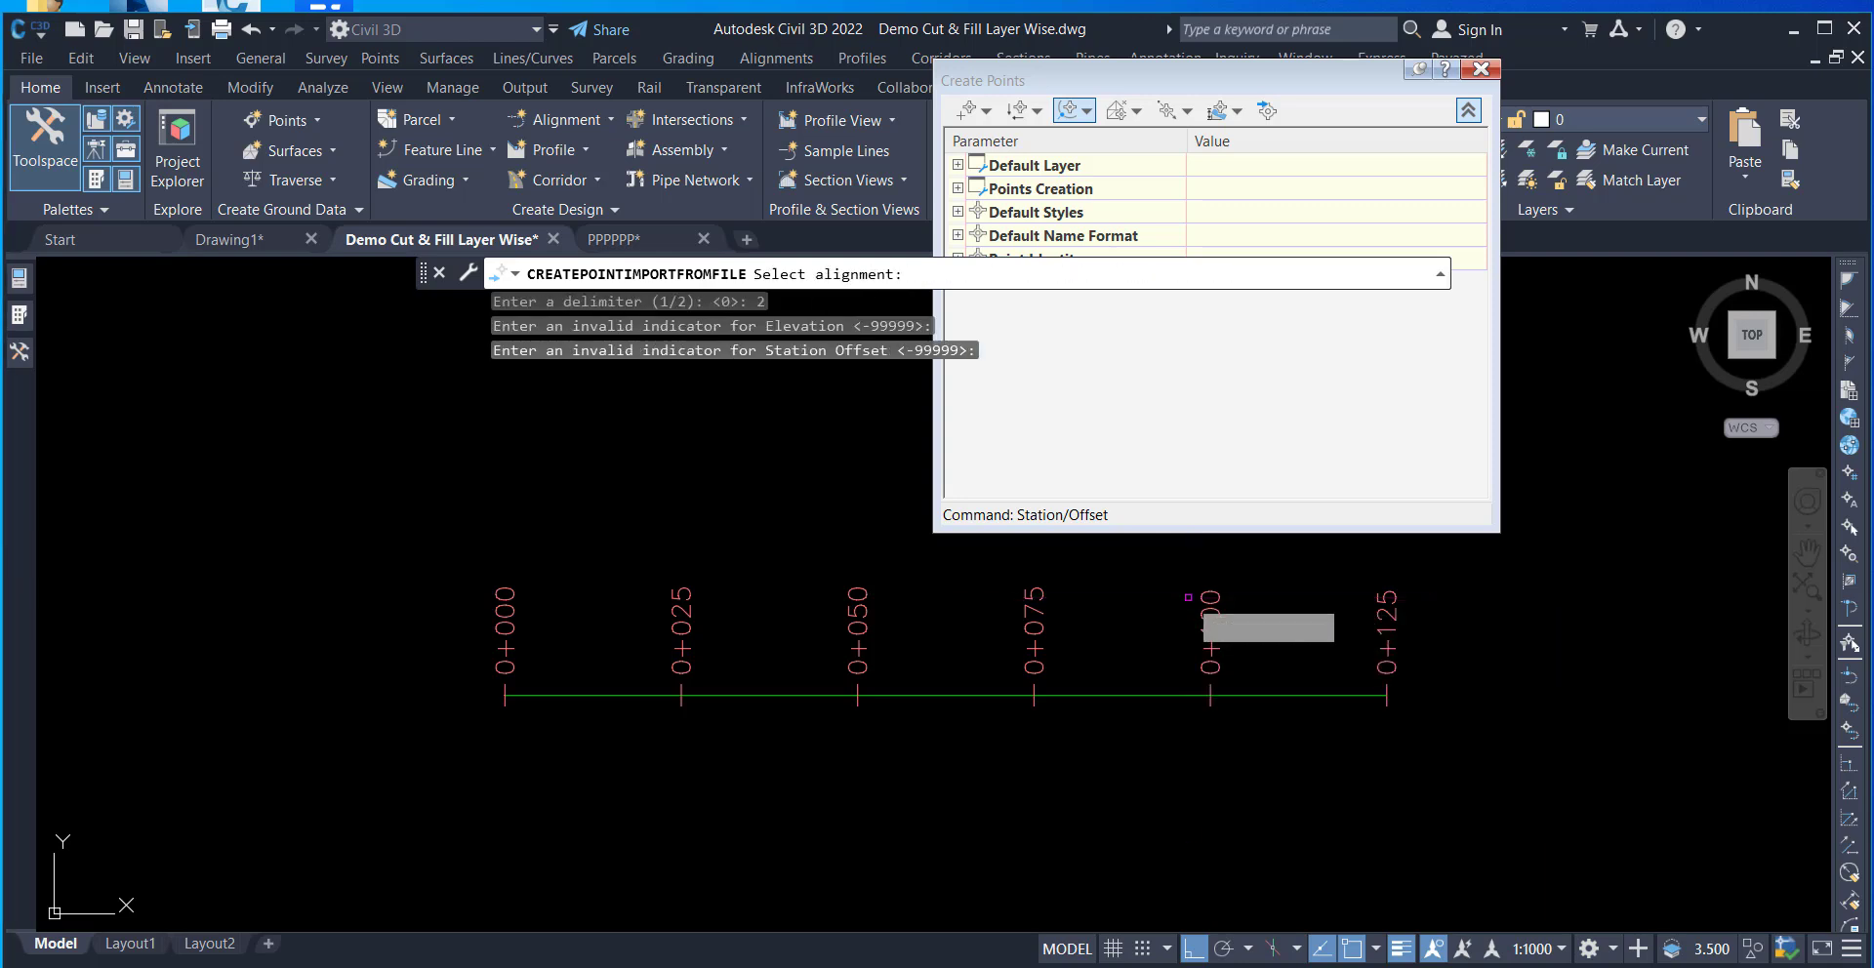
click(1152, 697)
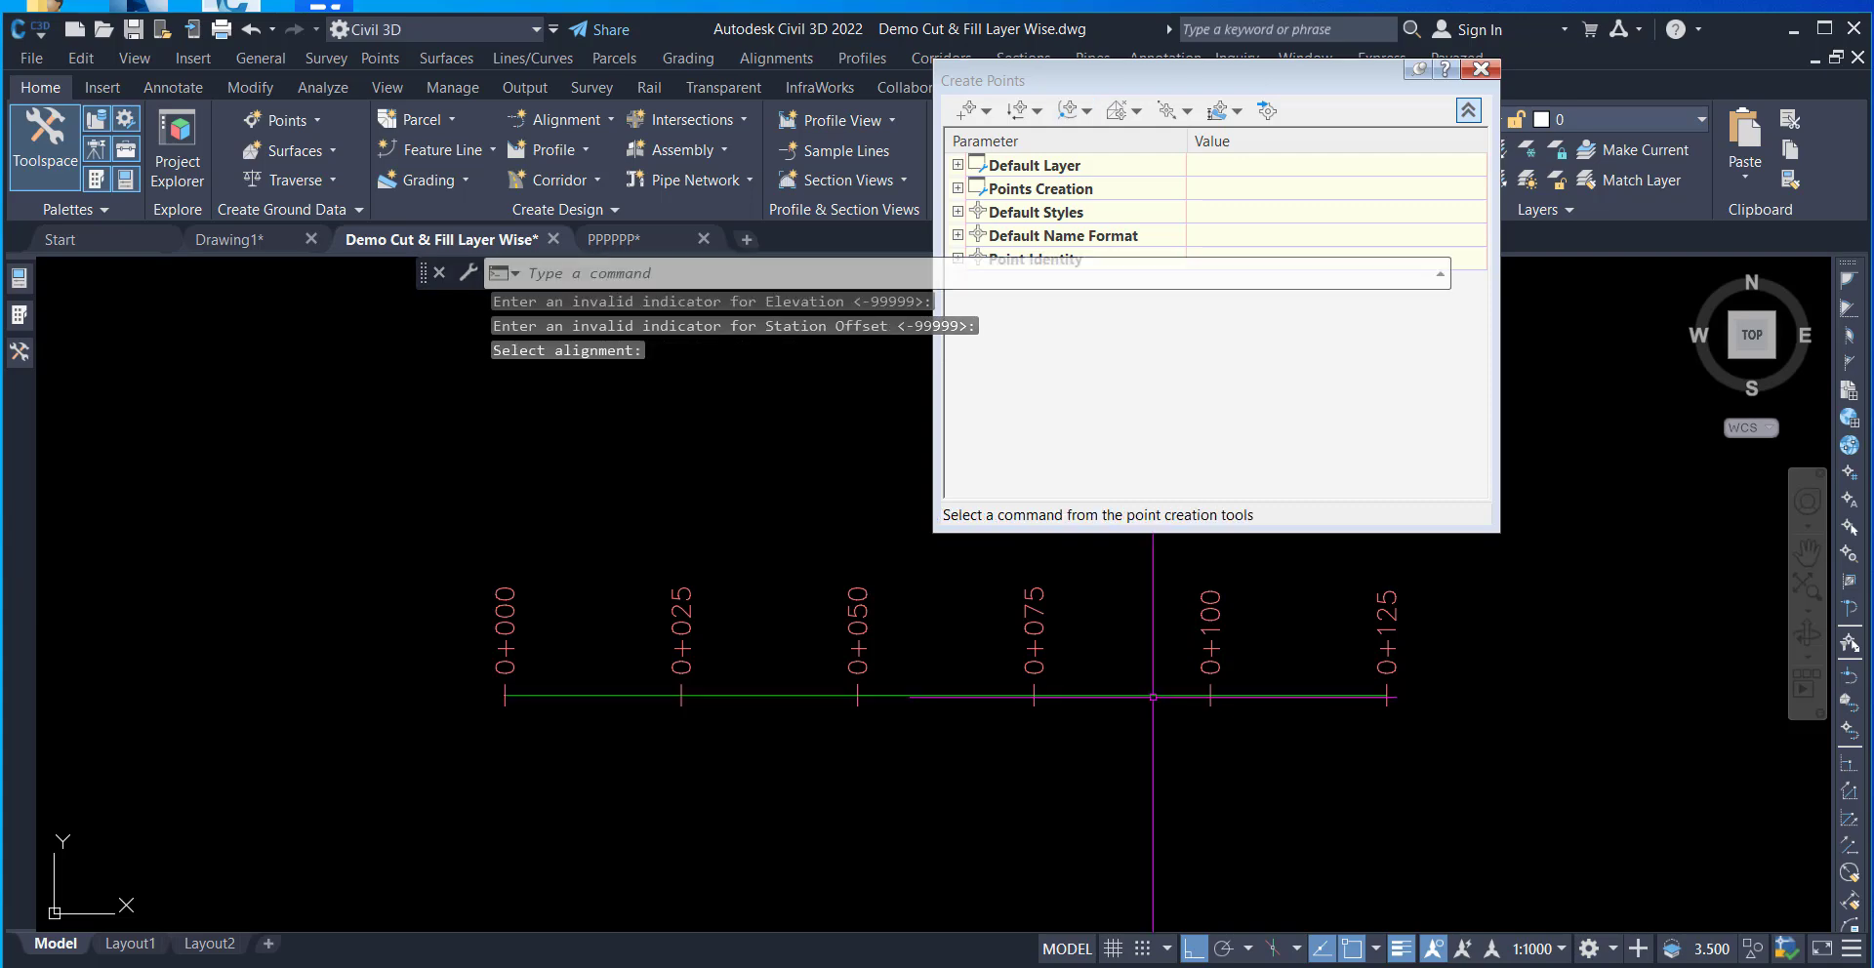
- Check the end of the _All Points group's point list for the newly imported 3RD points, and close the Create Points tools
click(19, 352)
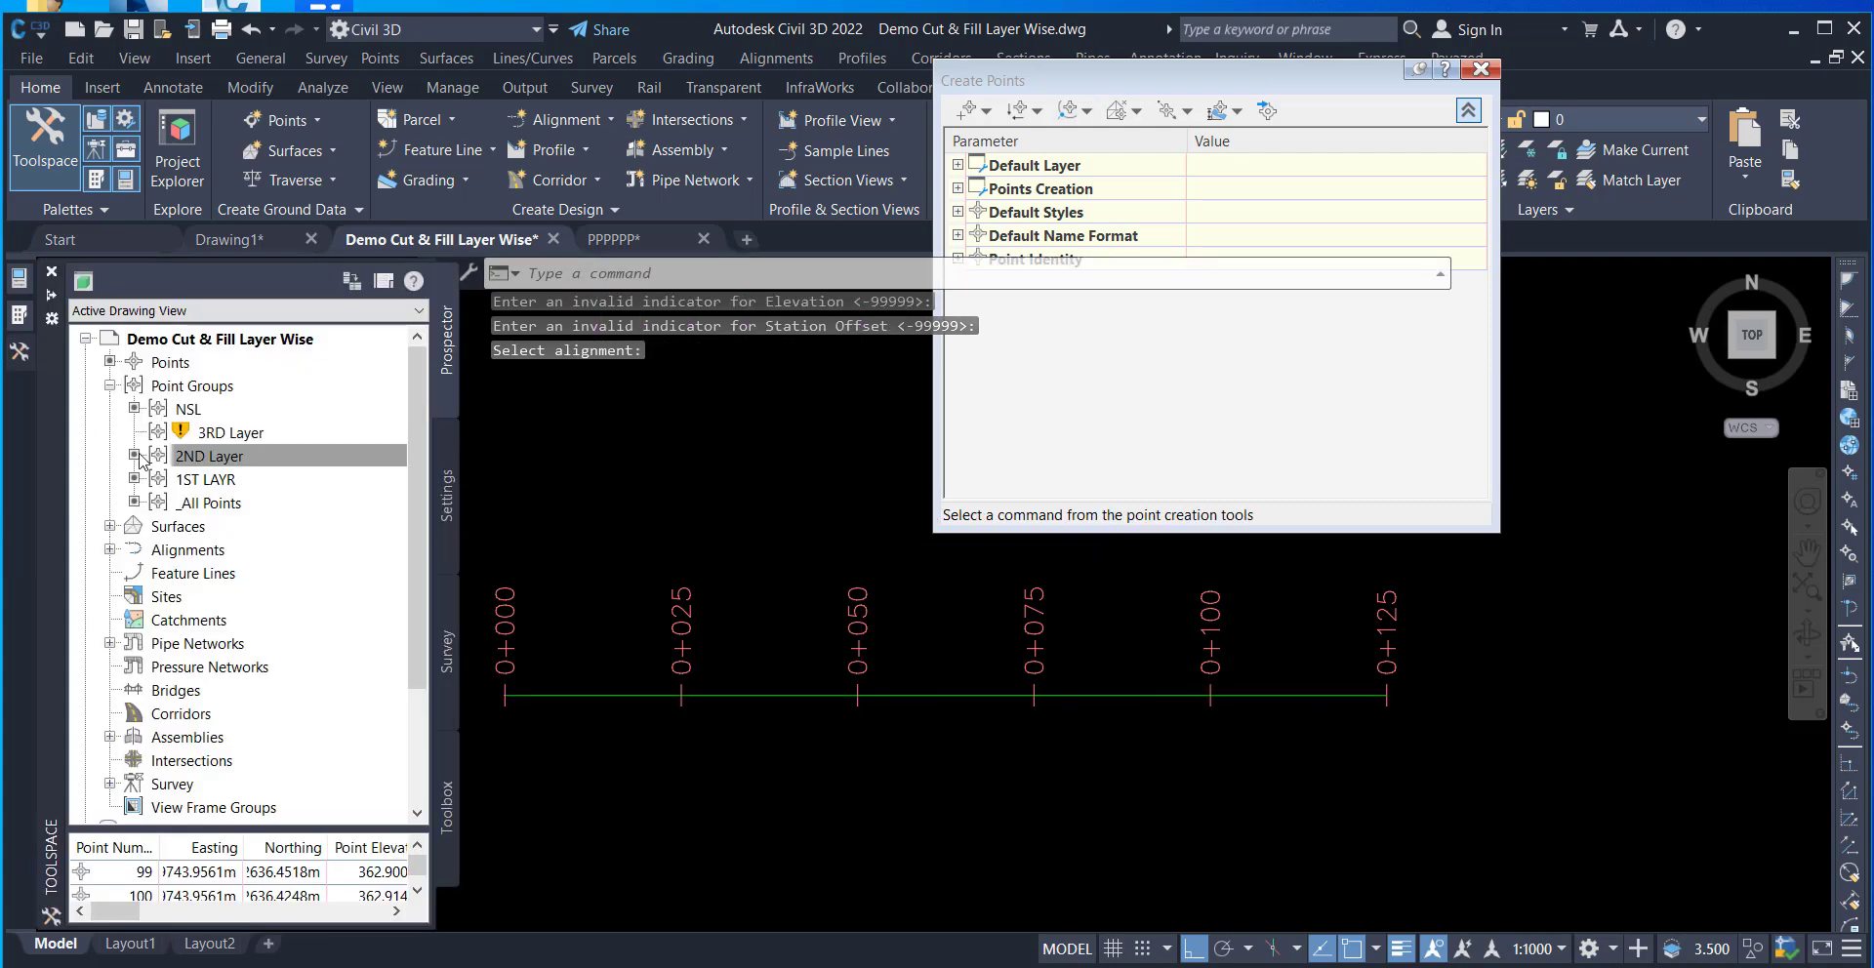
right_click(223, 504)
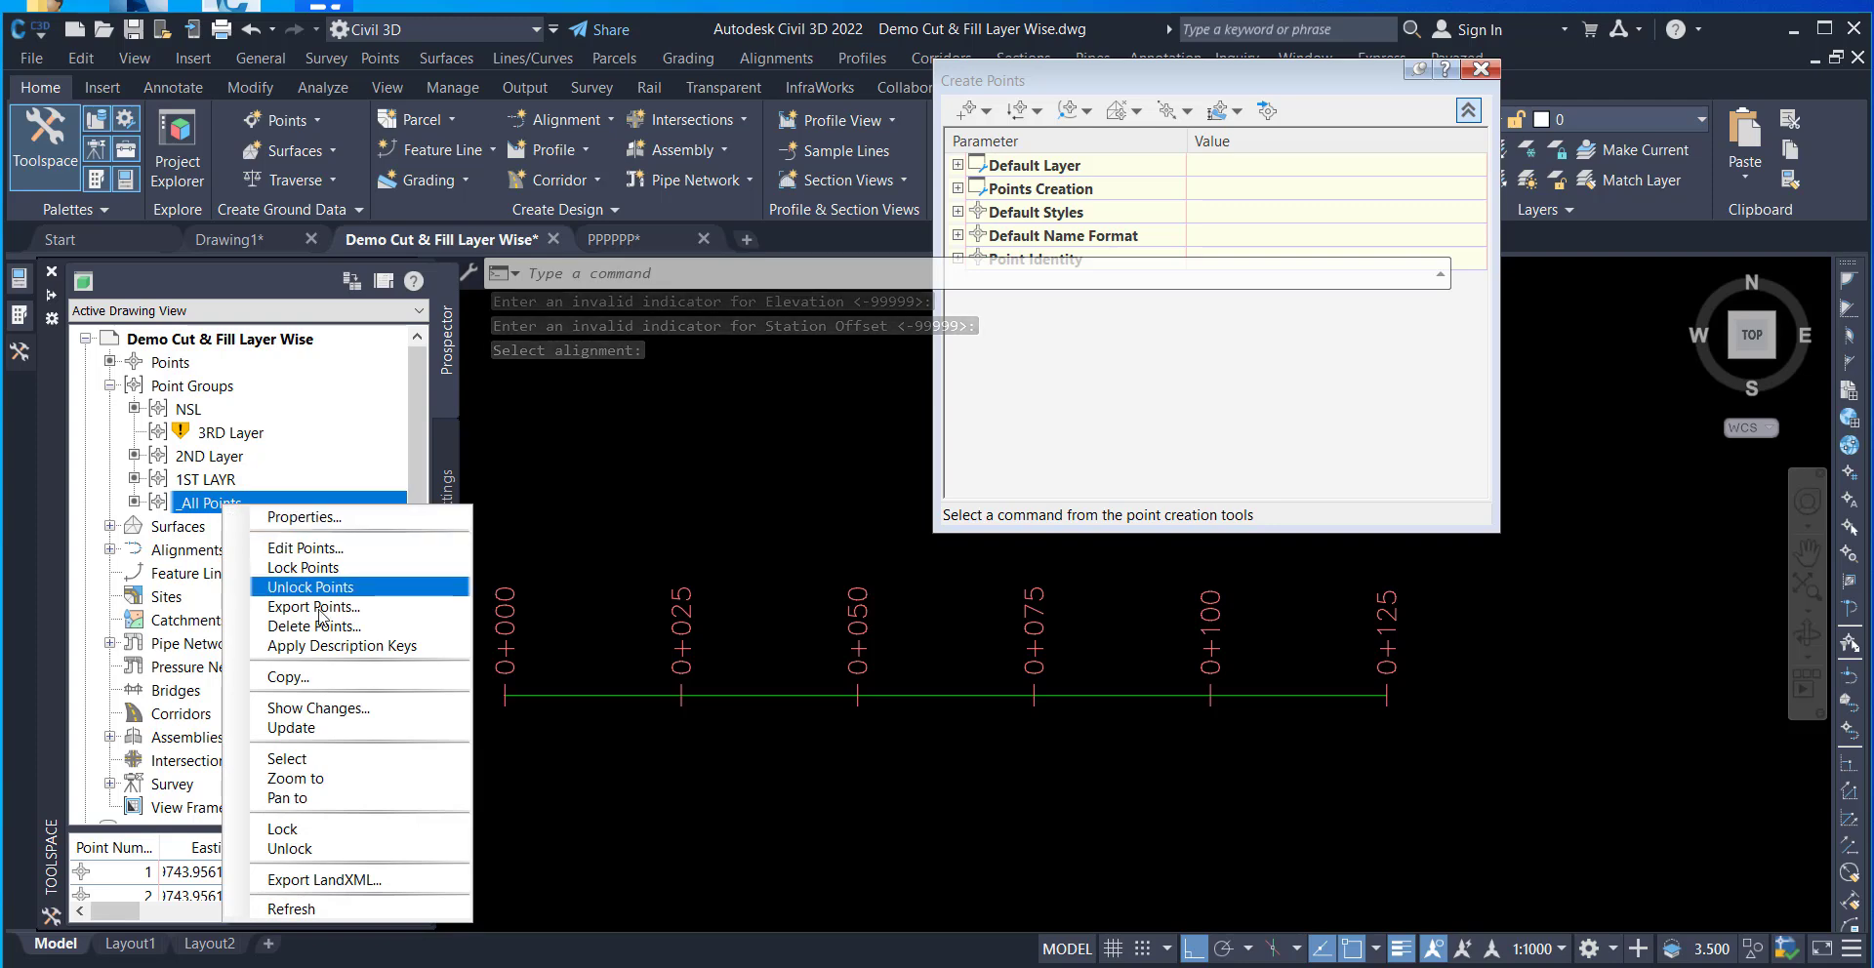
click(304, 518)
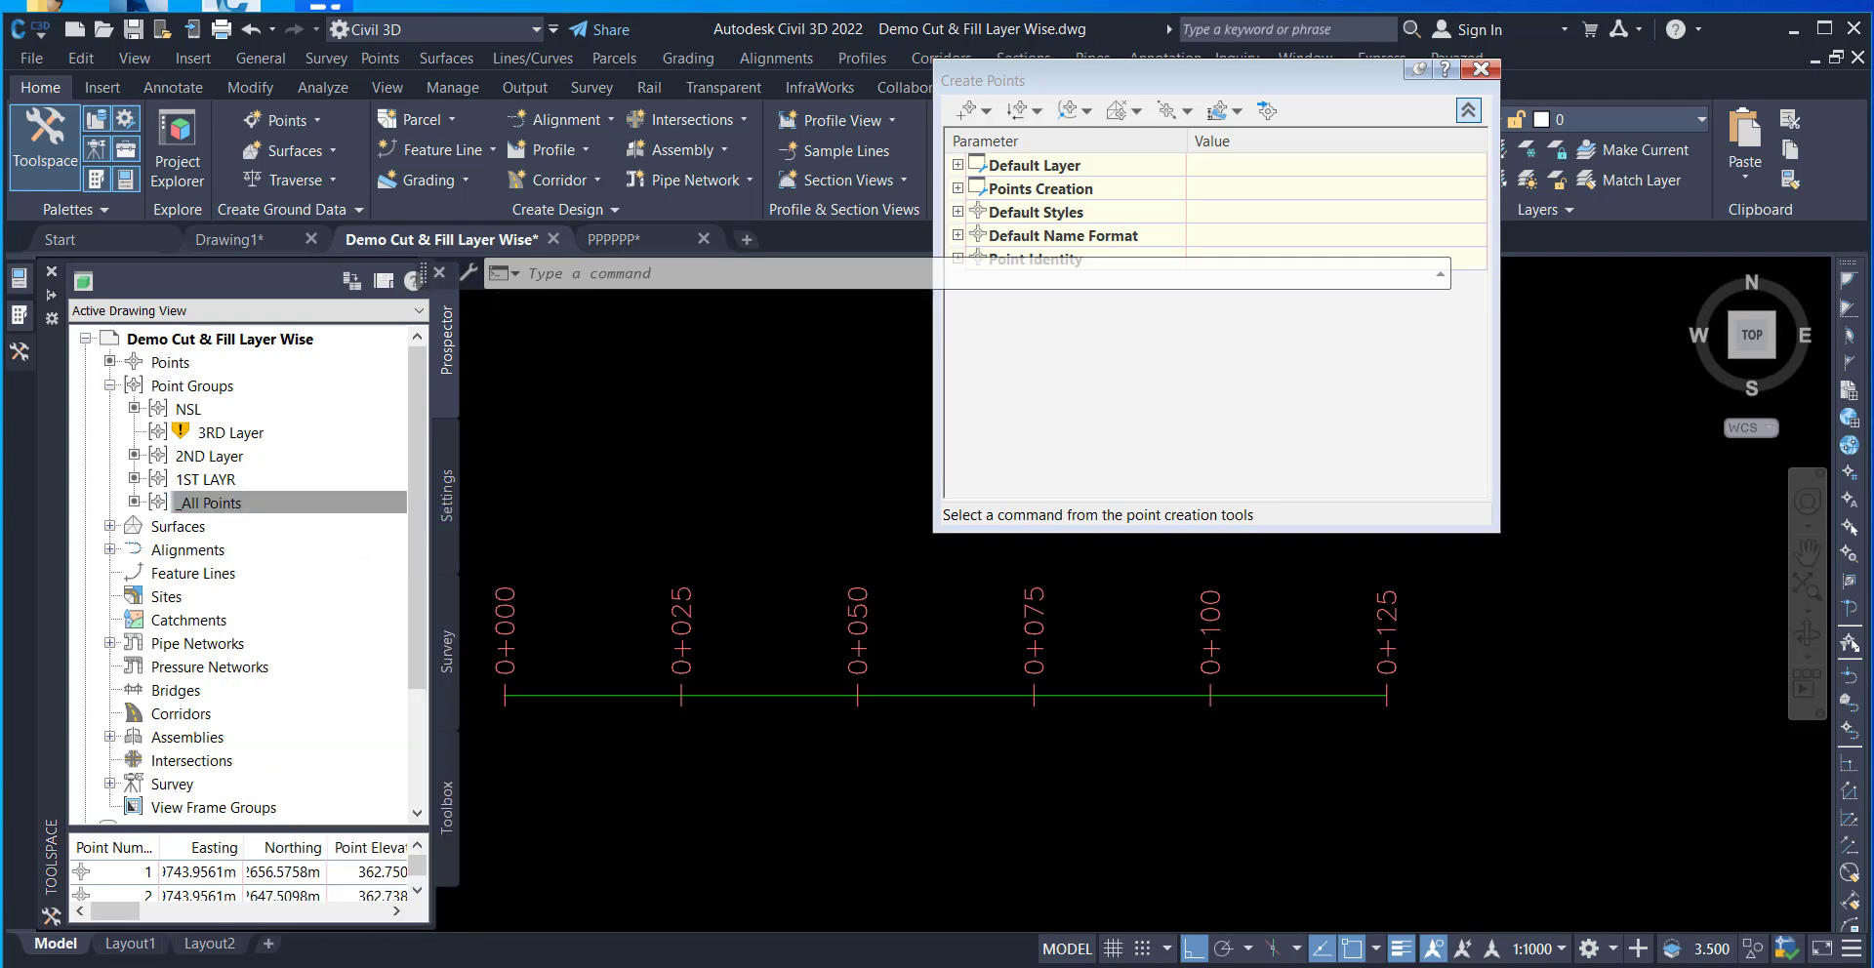
click(1547, 194)
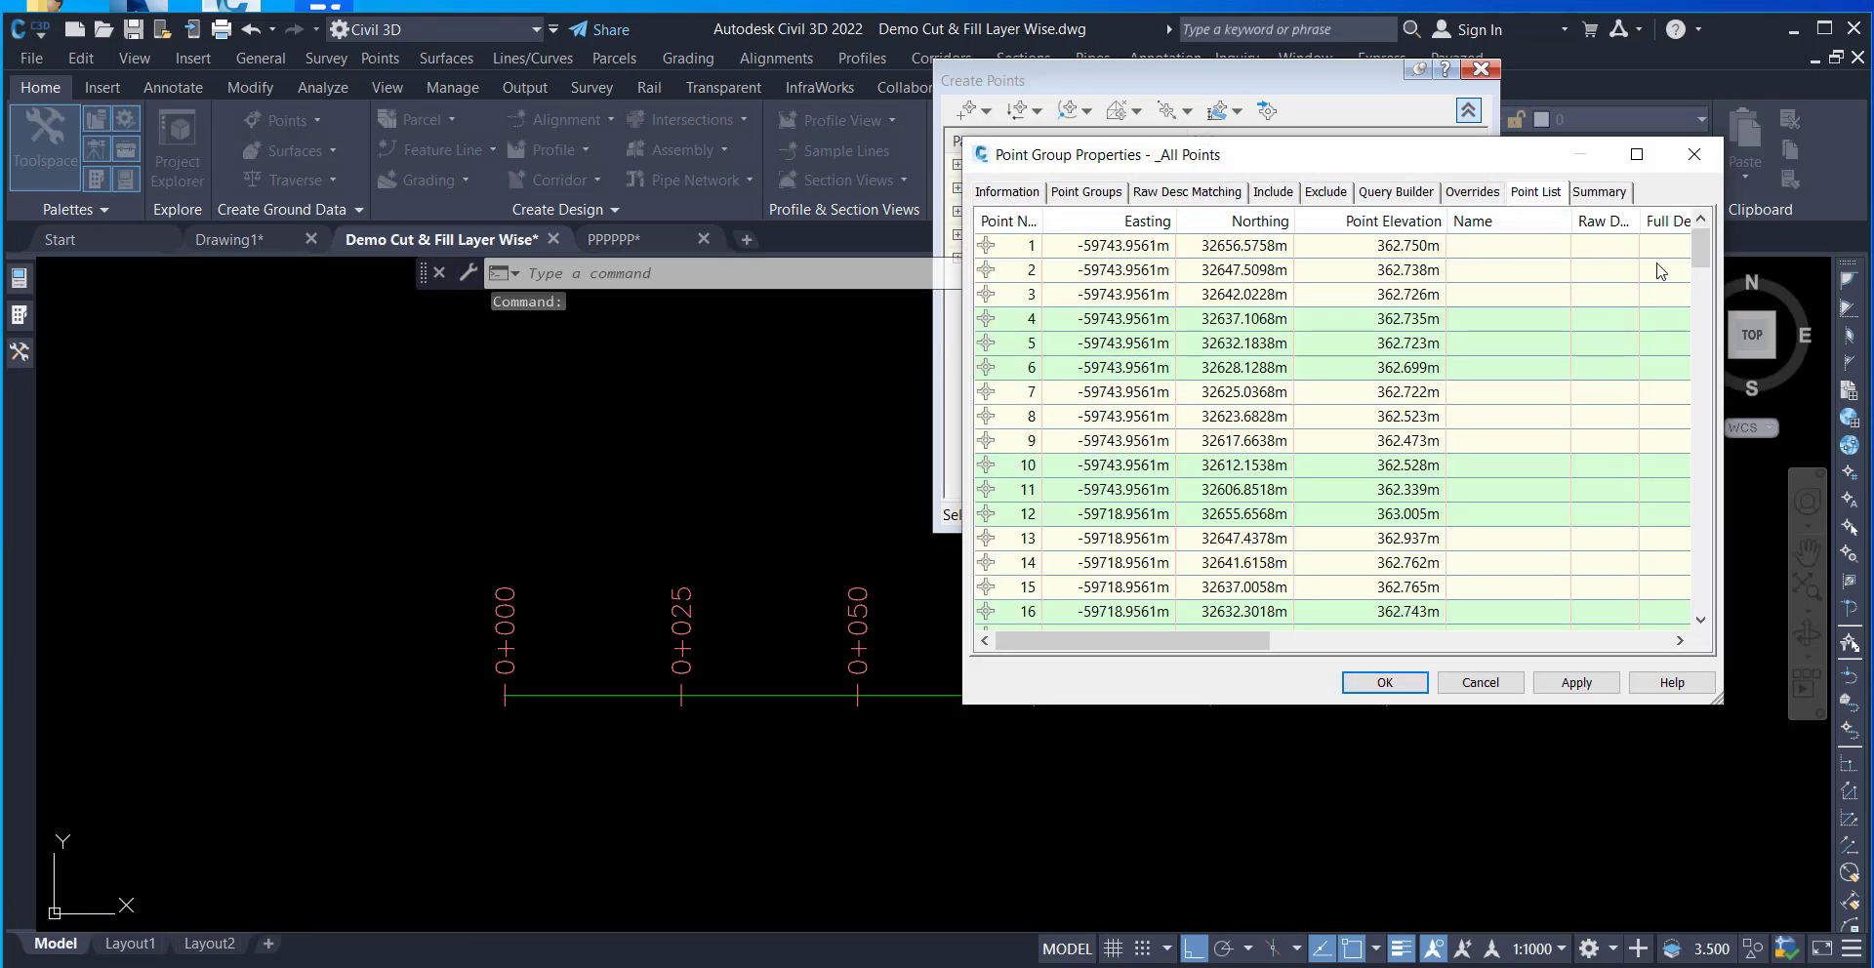
drag(1701, 257, 1734, 623)
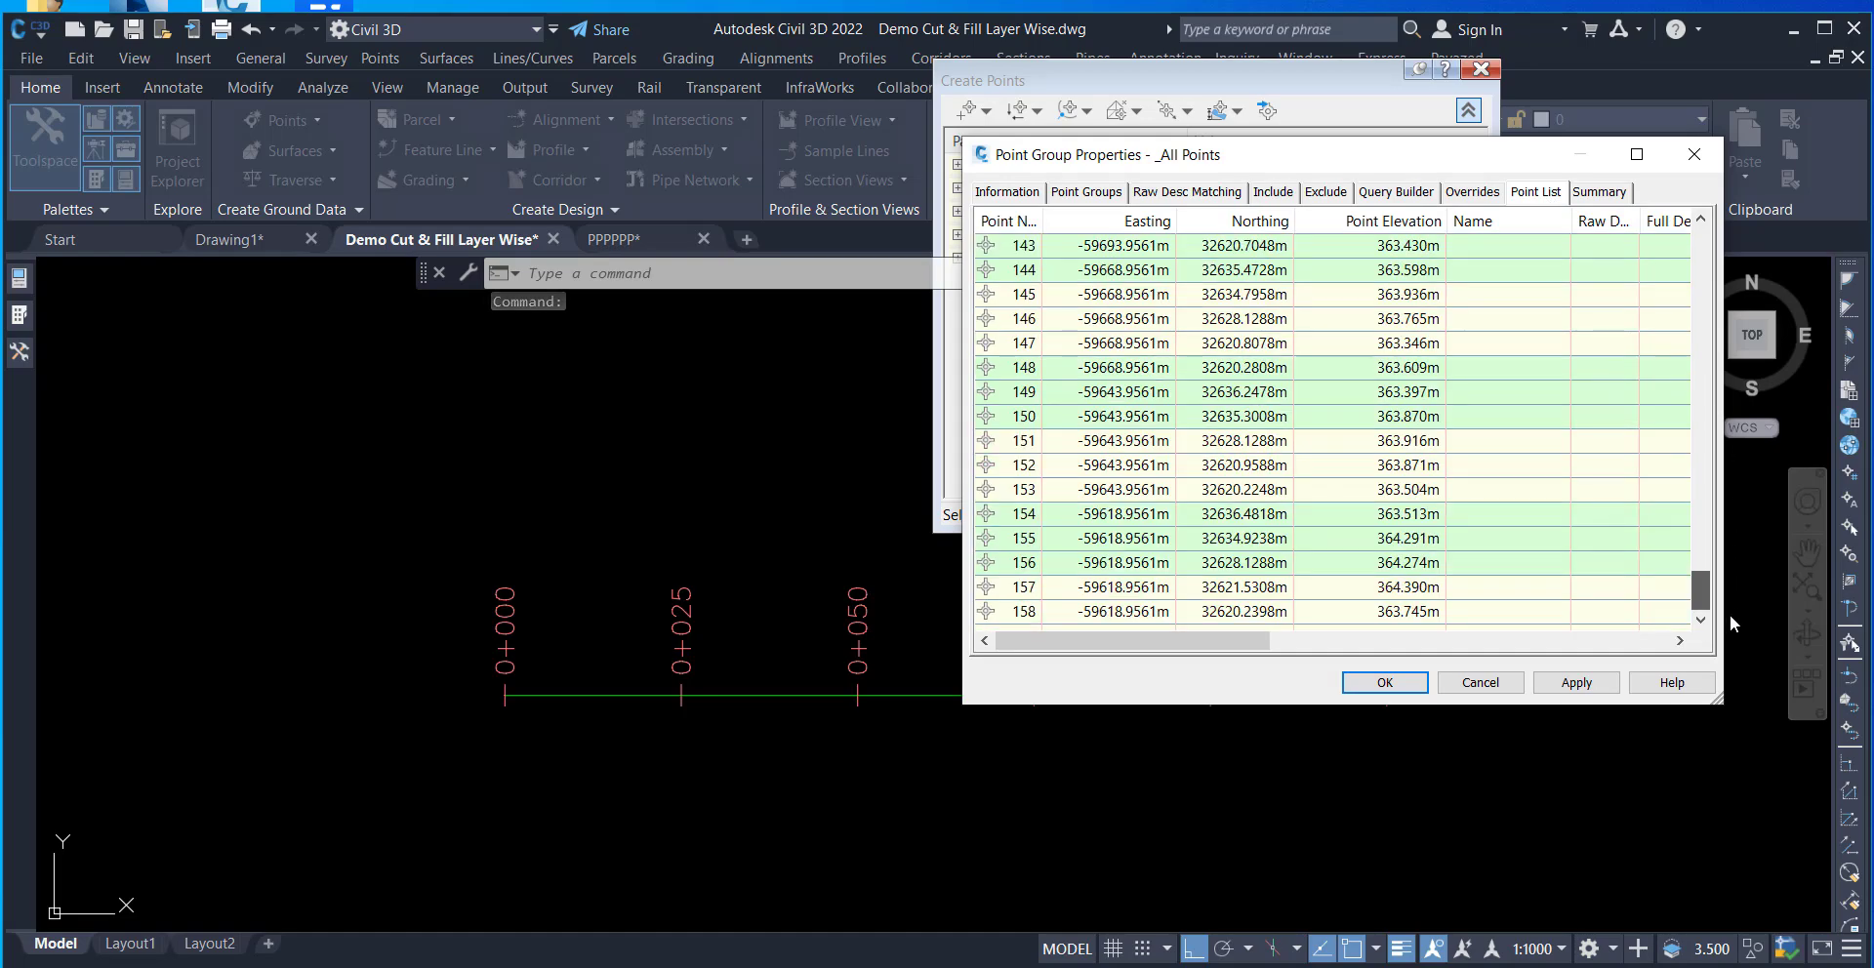
click(1386, 682)
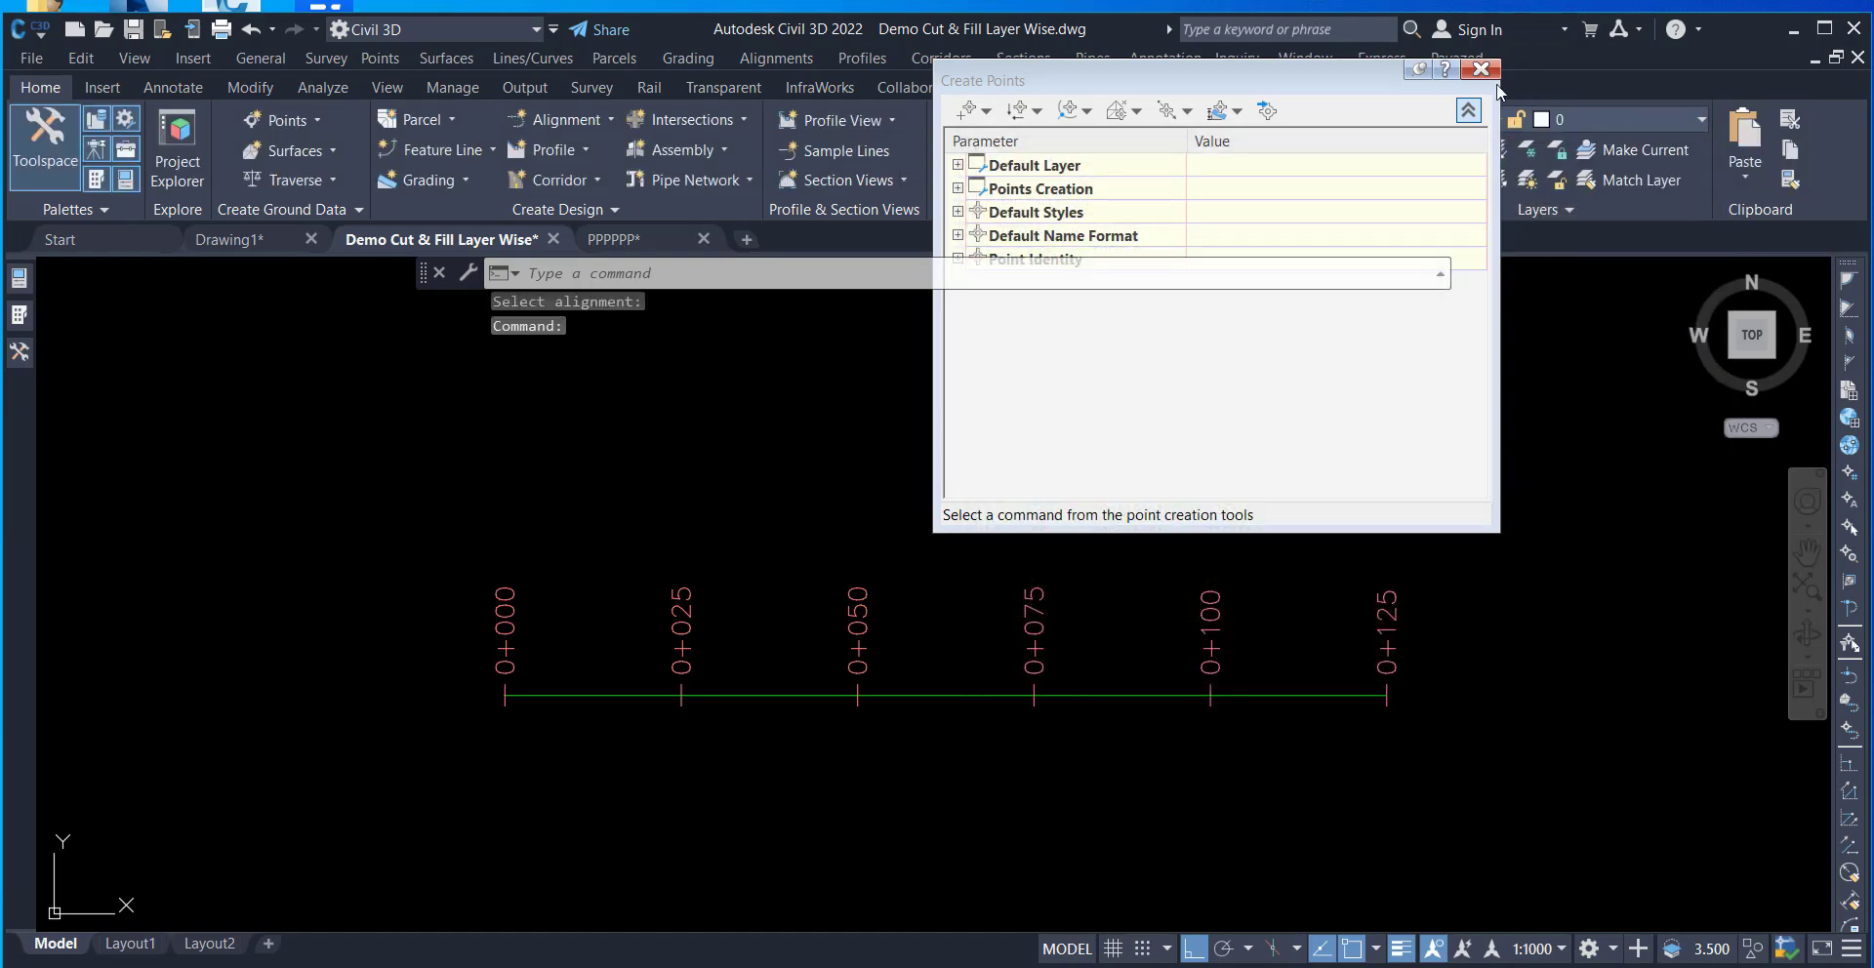
click(1481, 69)
- Include the points with numbers matching 129-158 in the 3RD Layer point group and apply the change
click(19, 353)
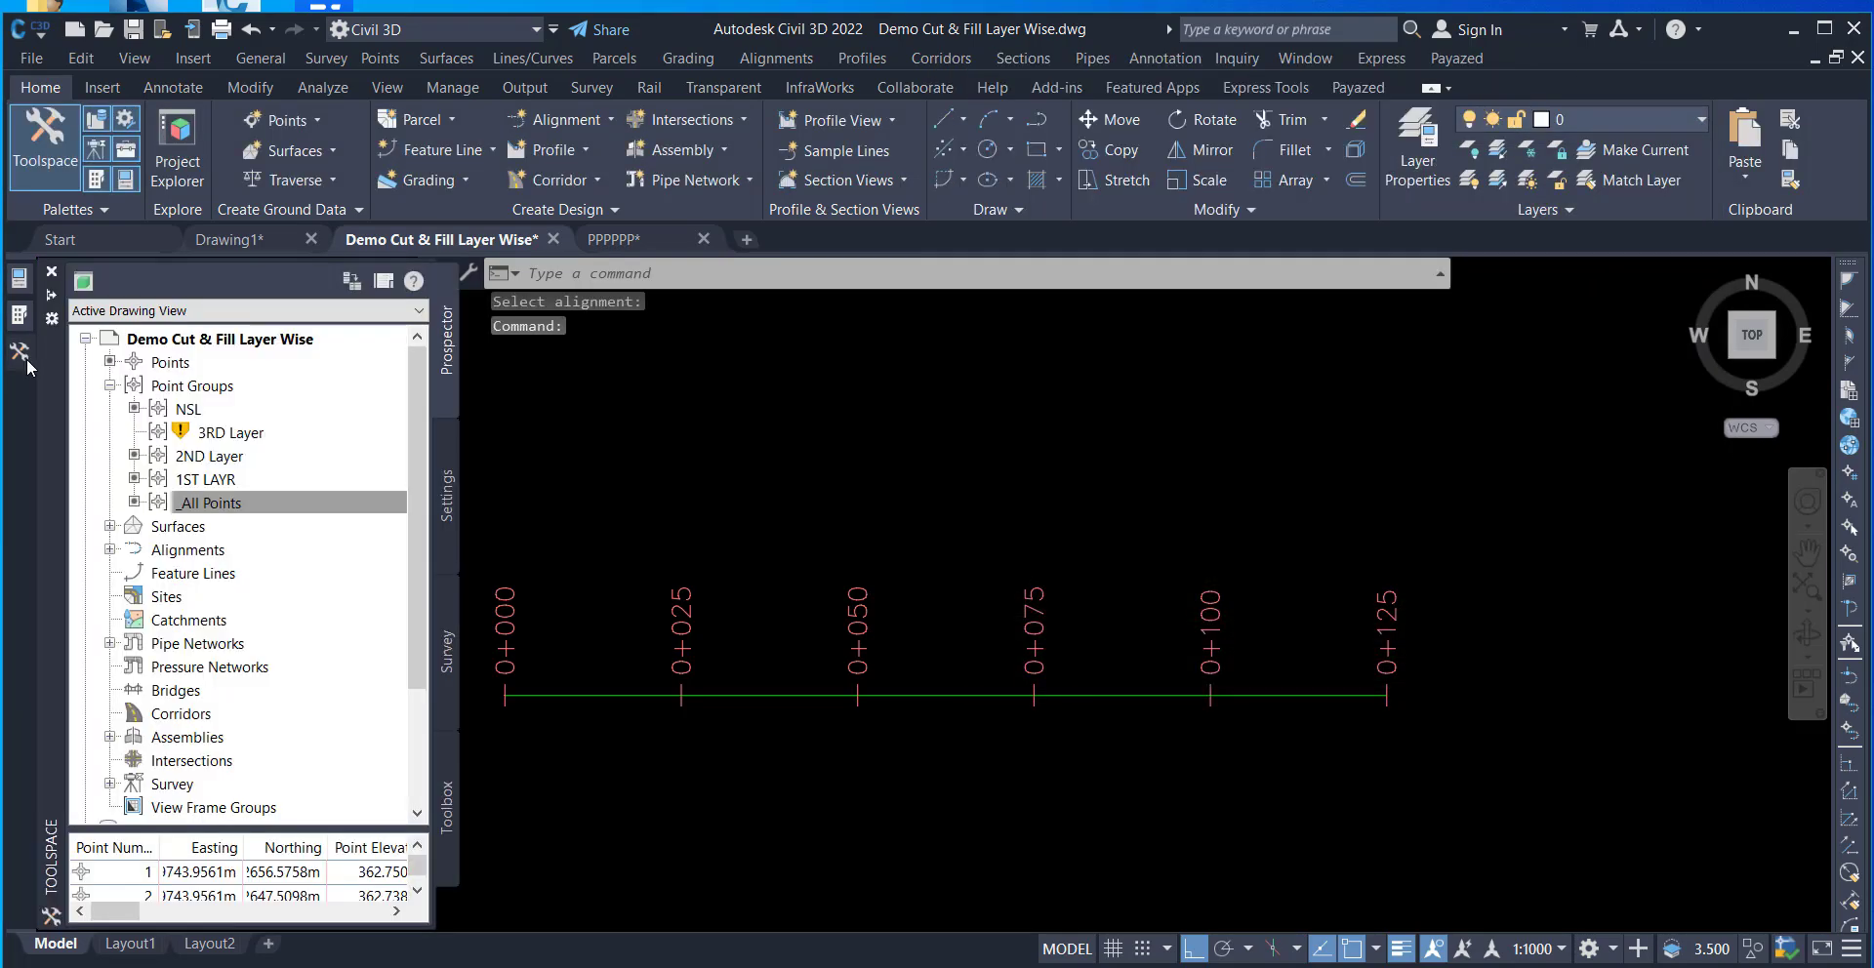
right_click(195, 436)
click(229, 446)
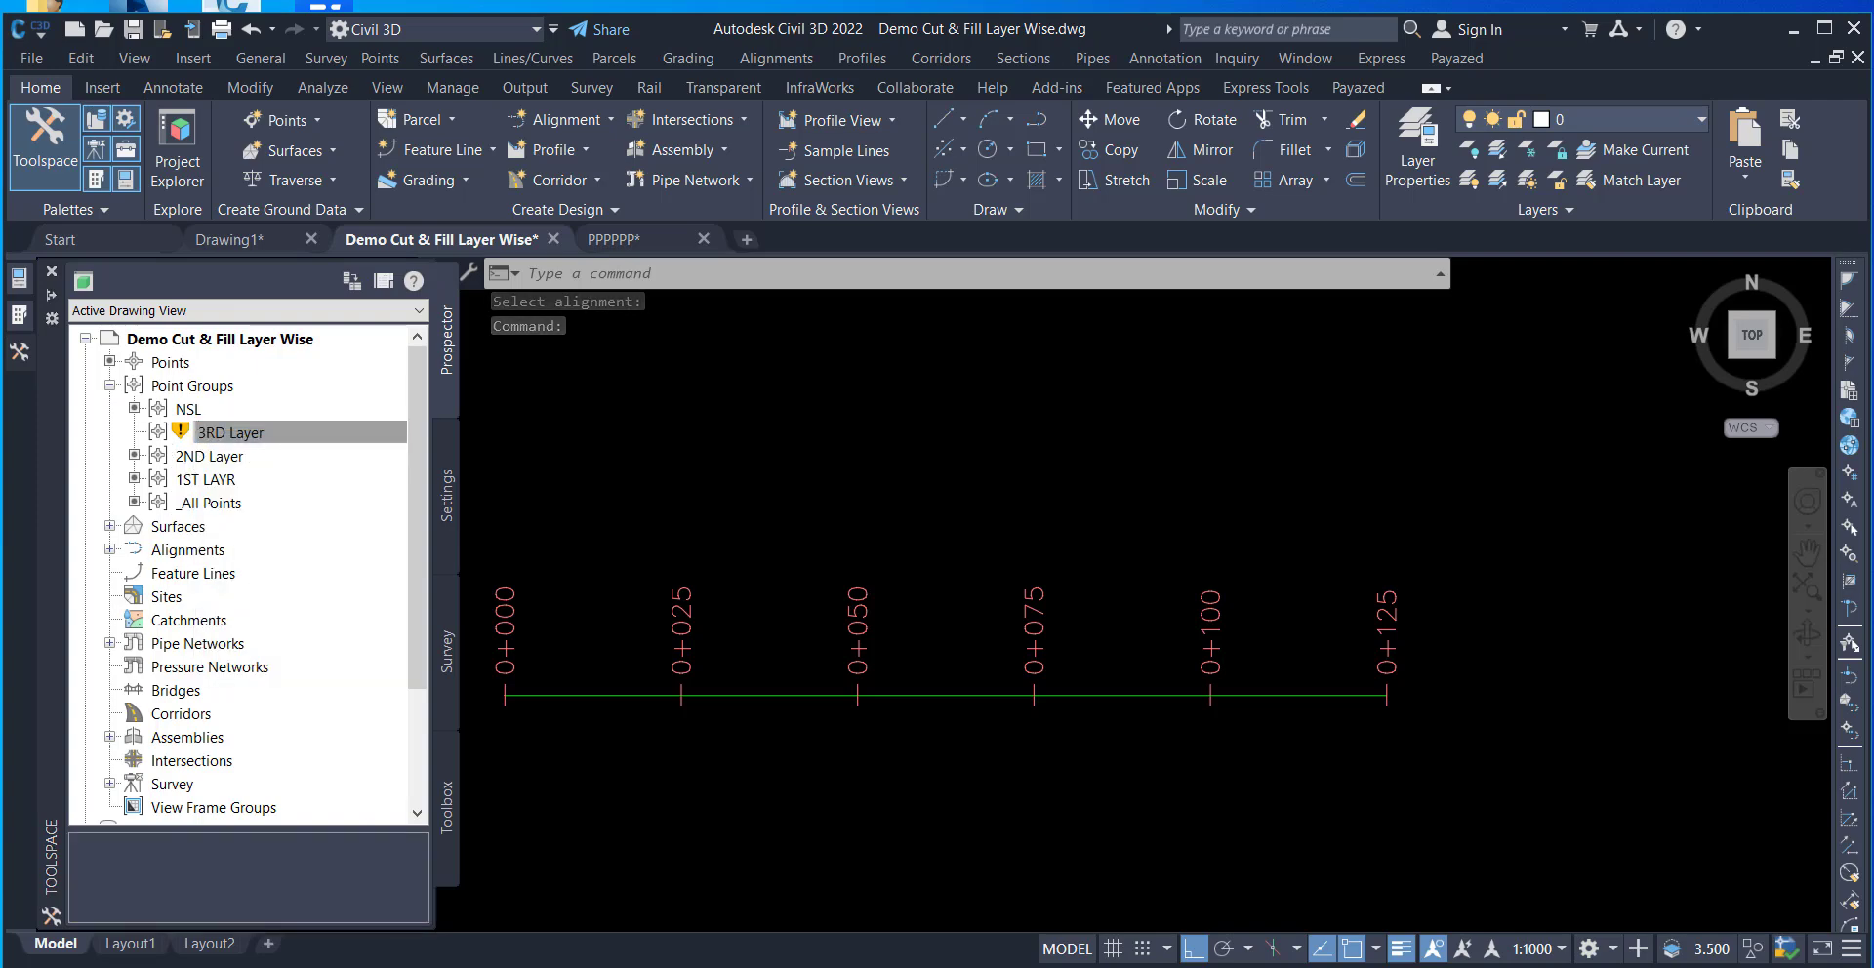
click(1528, 192)
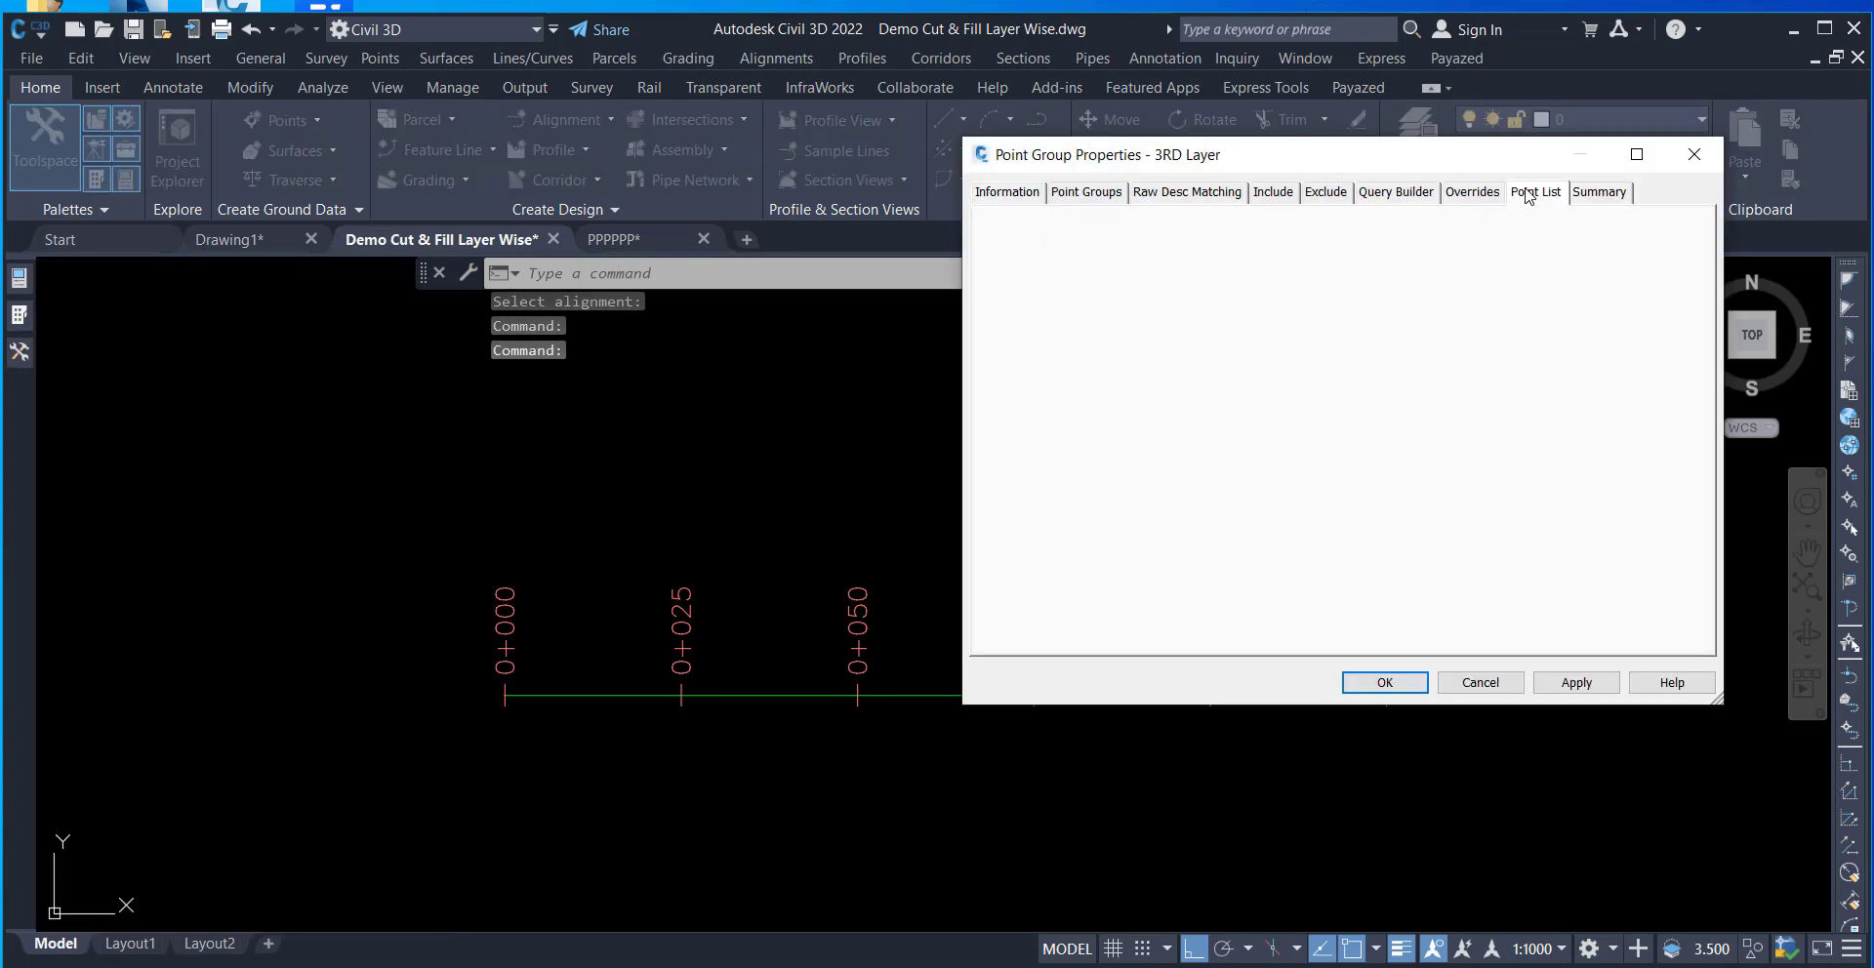
click(1259, 194)
click(1237, 234)
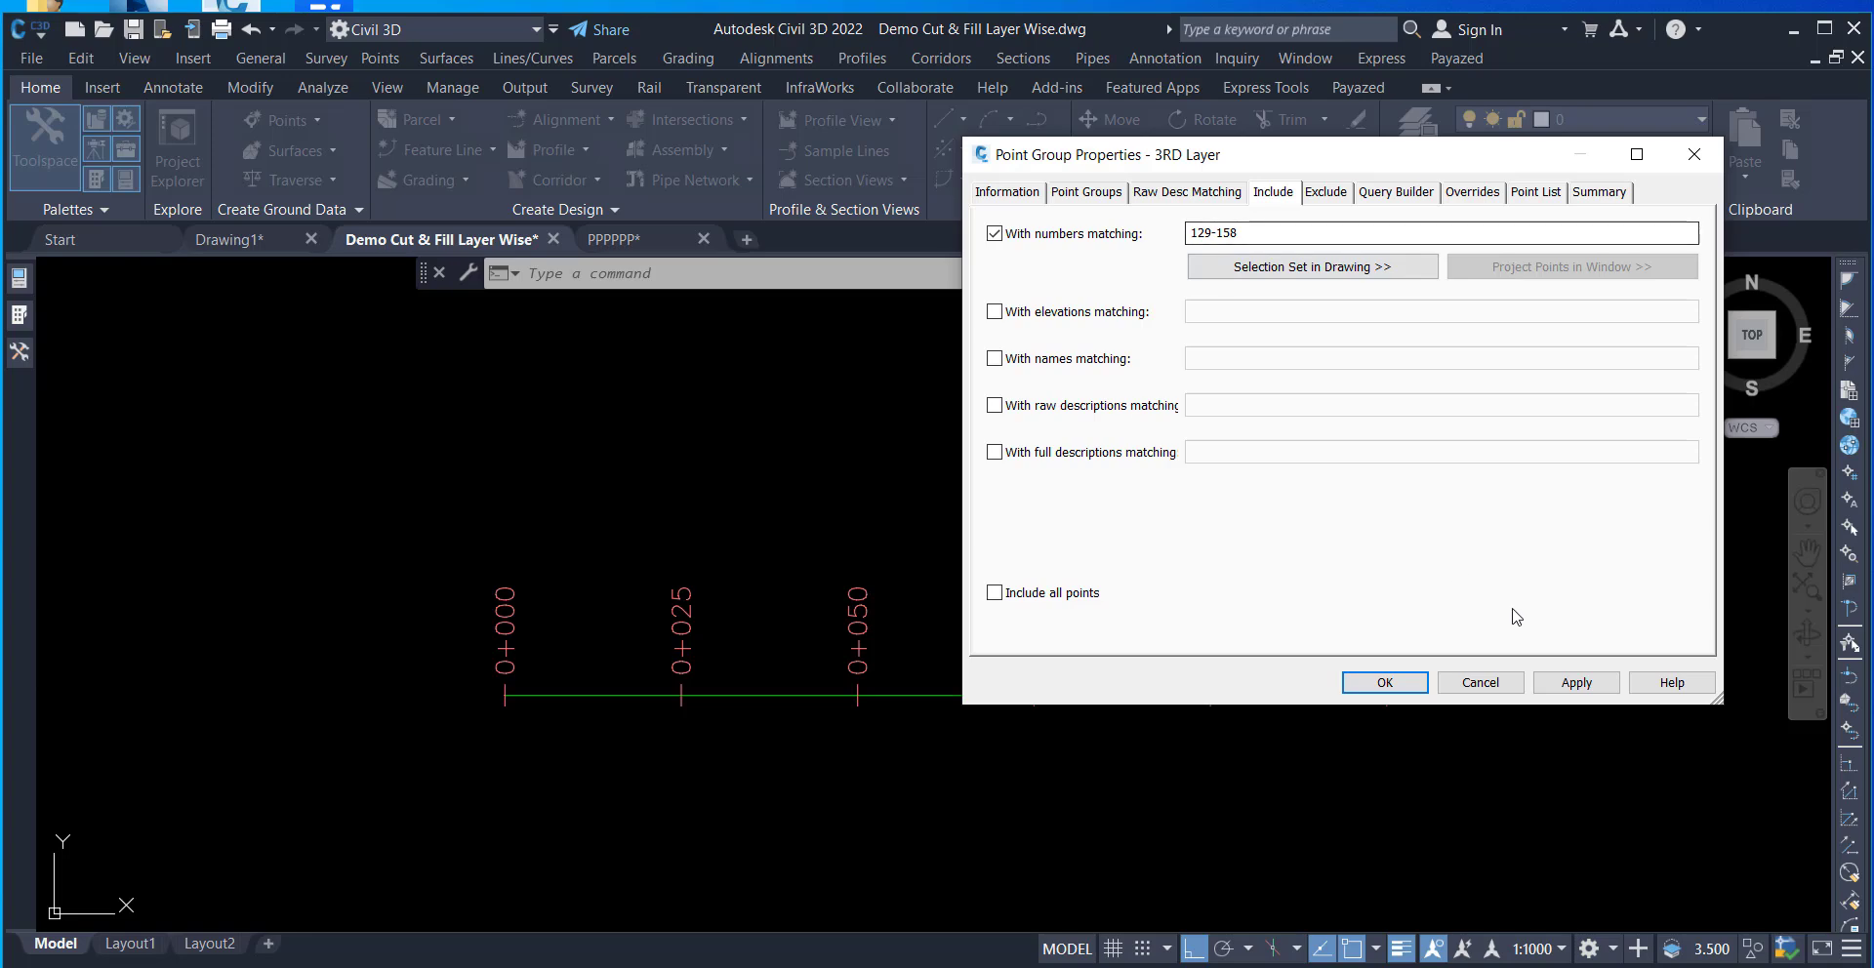
click(1577, 682)
click(1384, 682)
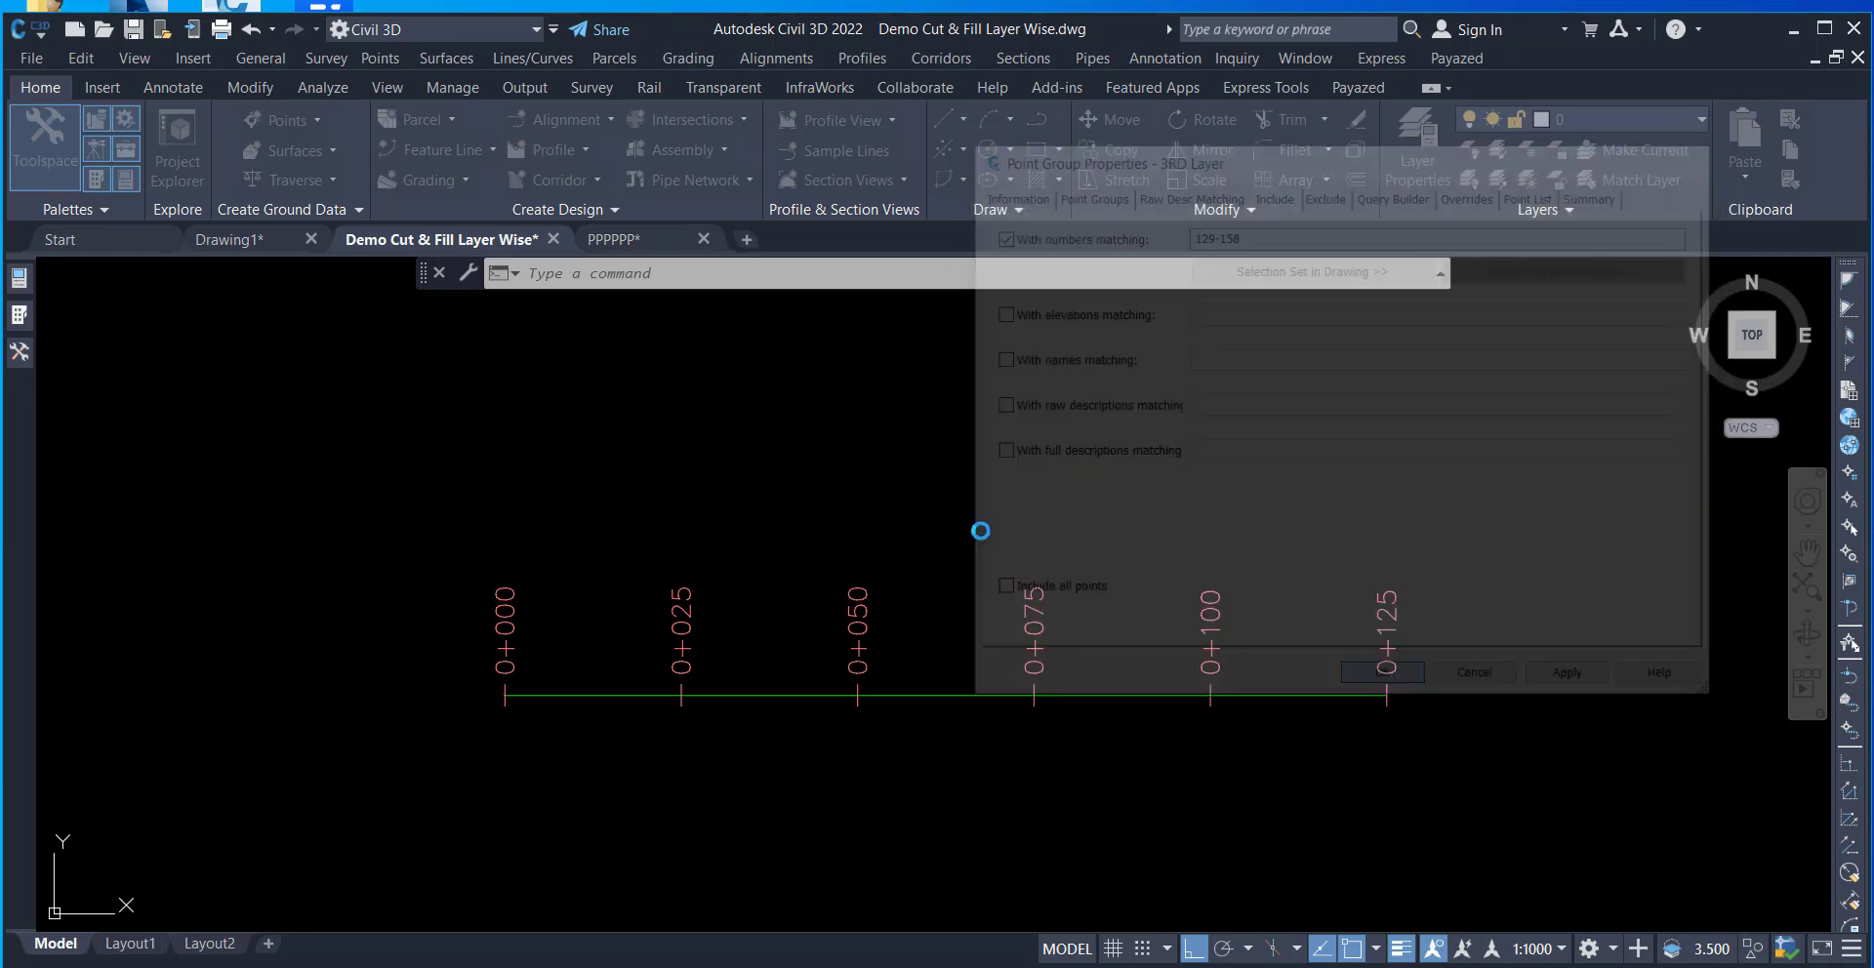
- Update the 3RD Layer point group in the drawing's point group list
mouse_move(19, 353)
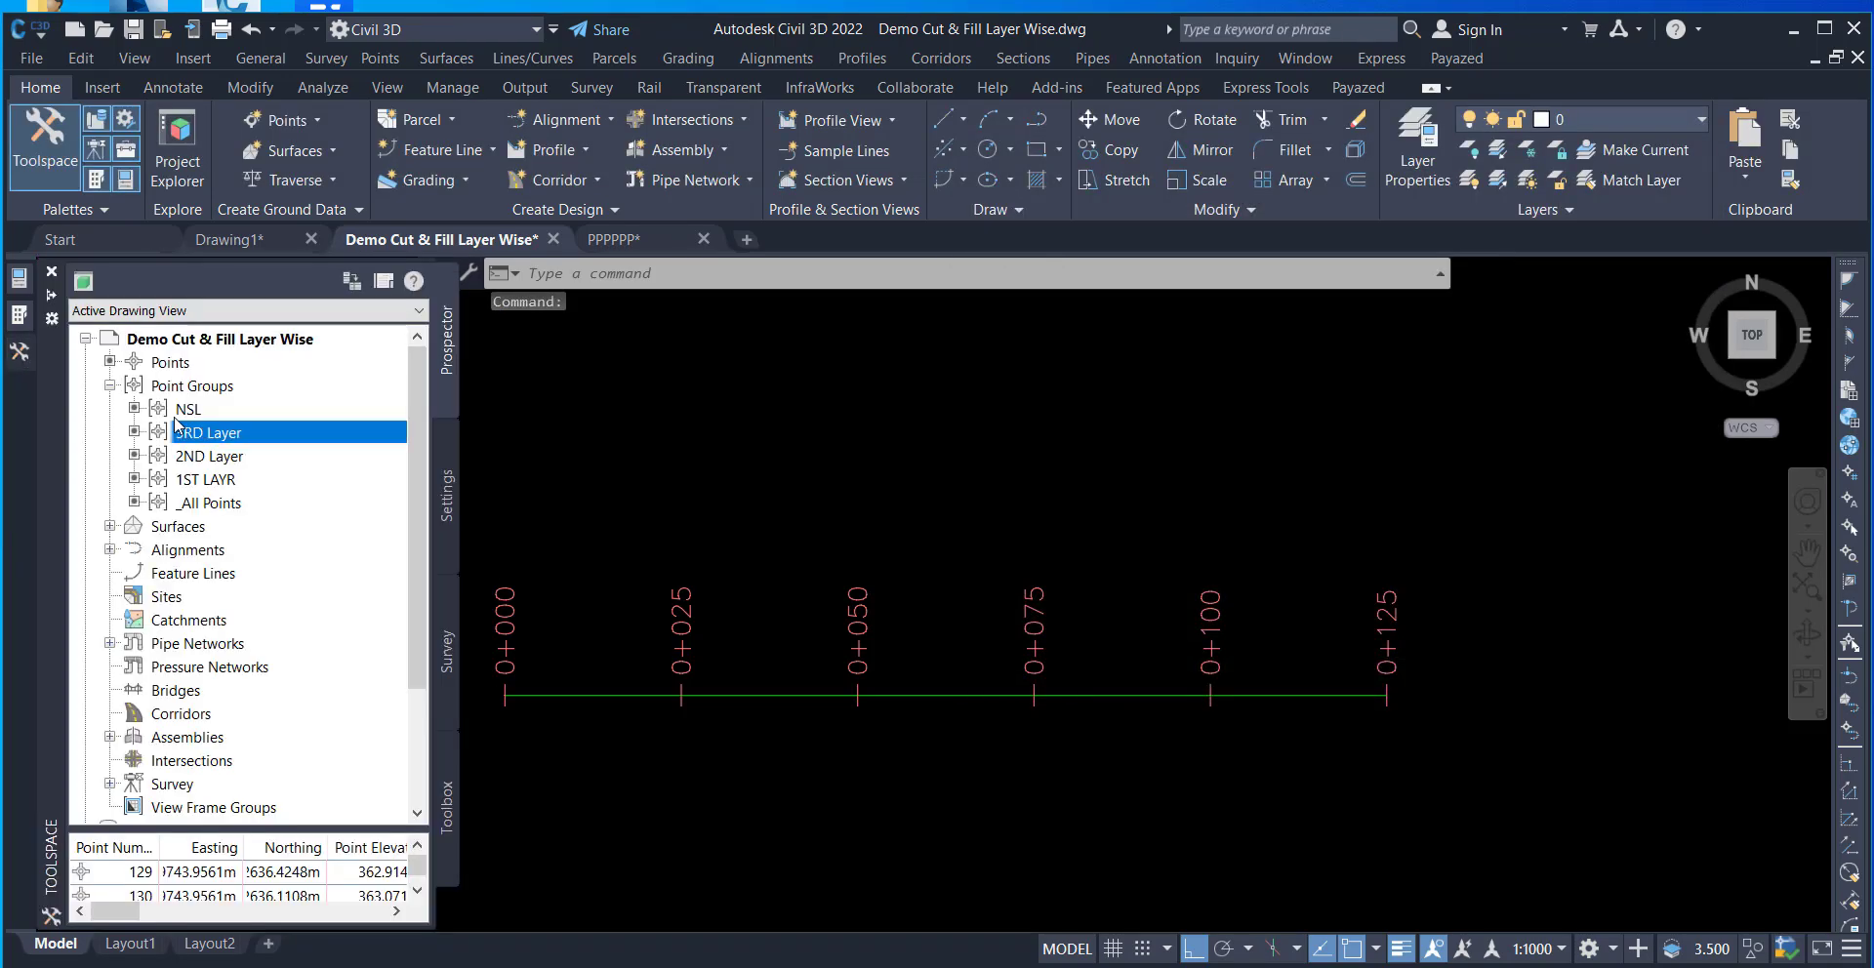
right_click(229, 432)
click(269, 654)
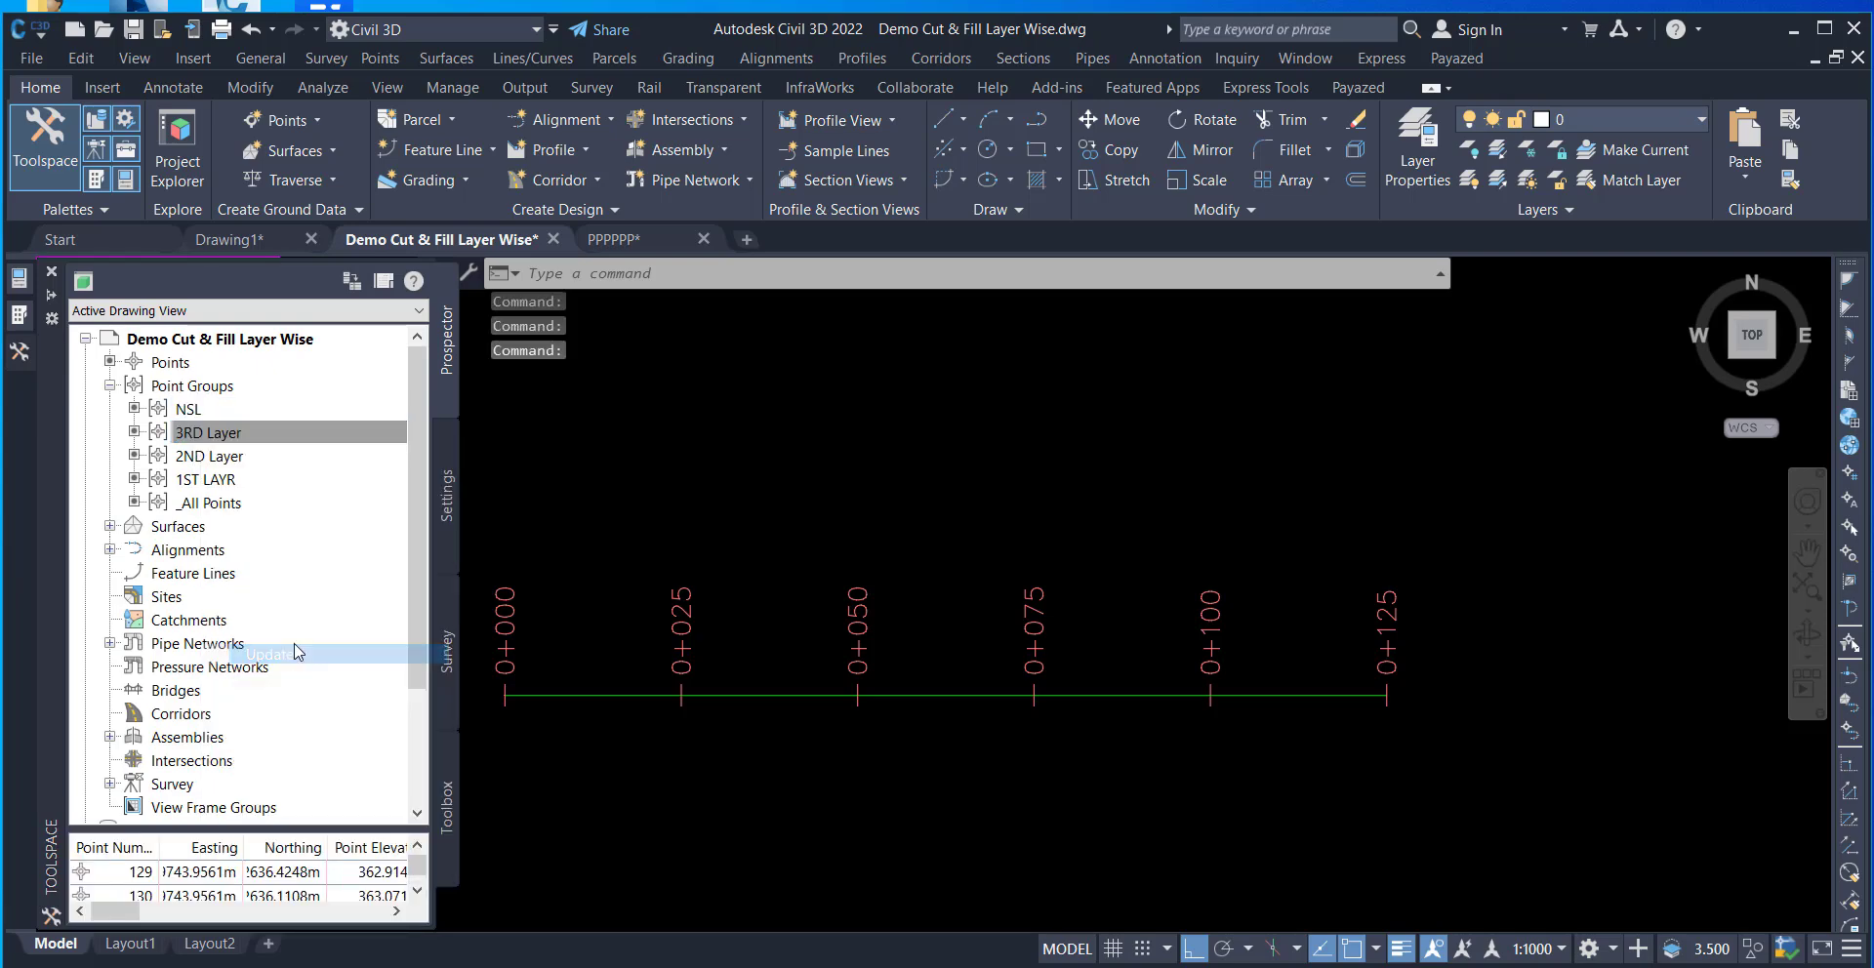
- Reselect 3RD LAYER as both the point style and point label style of the 3RD Layer point group and apply
right_click(208, 436)
click(229, 446)
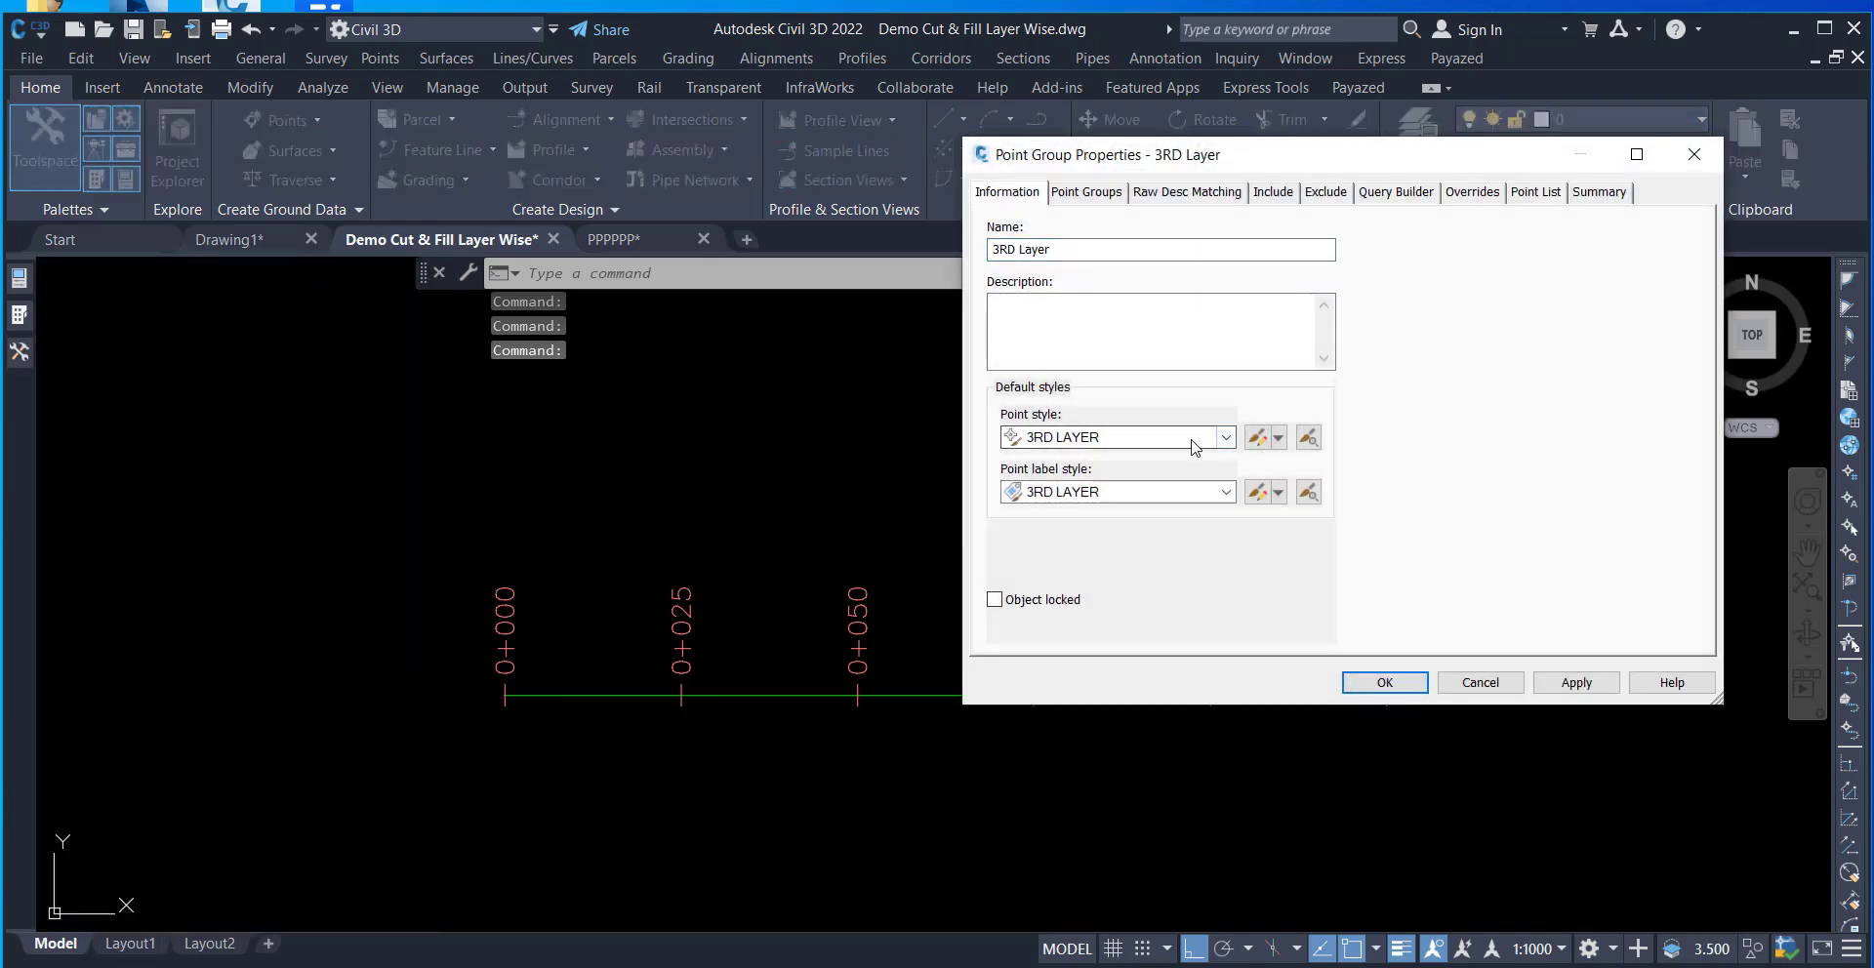
click(1192, 444)
click(1192, 446)
click(1197, 499)
click(1198, 499)
click(1577, 682)
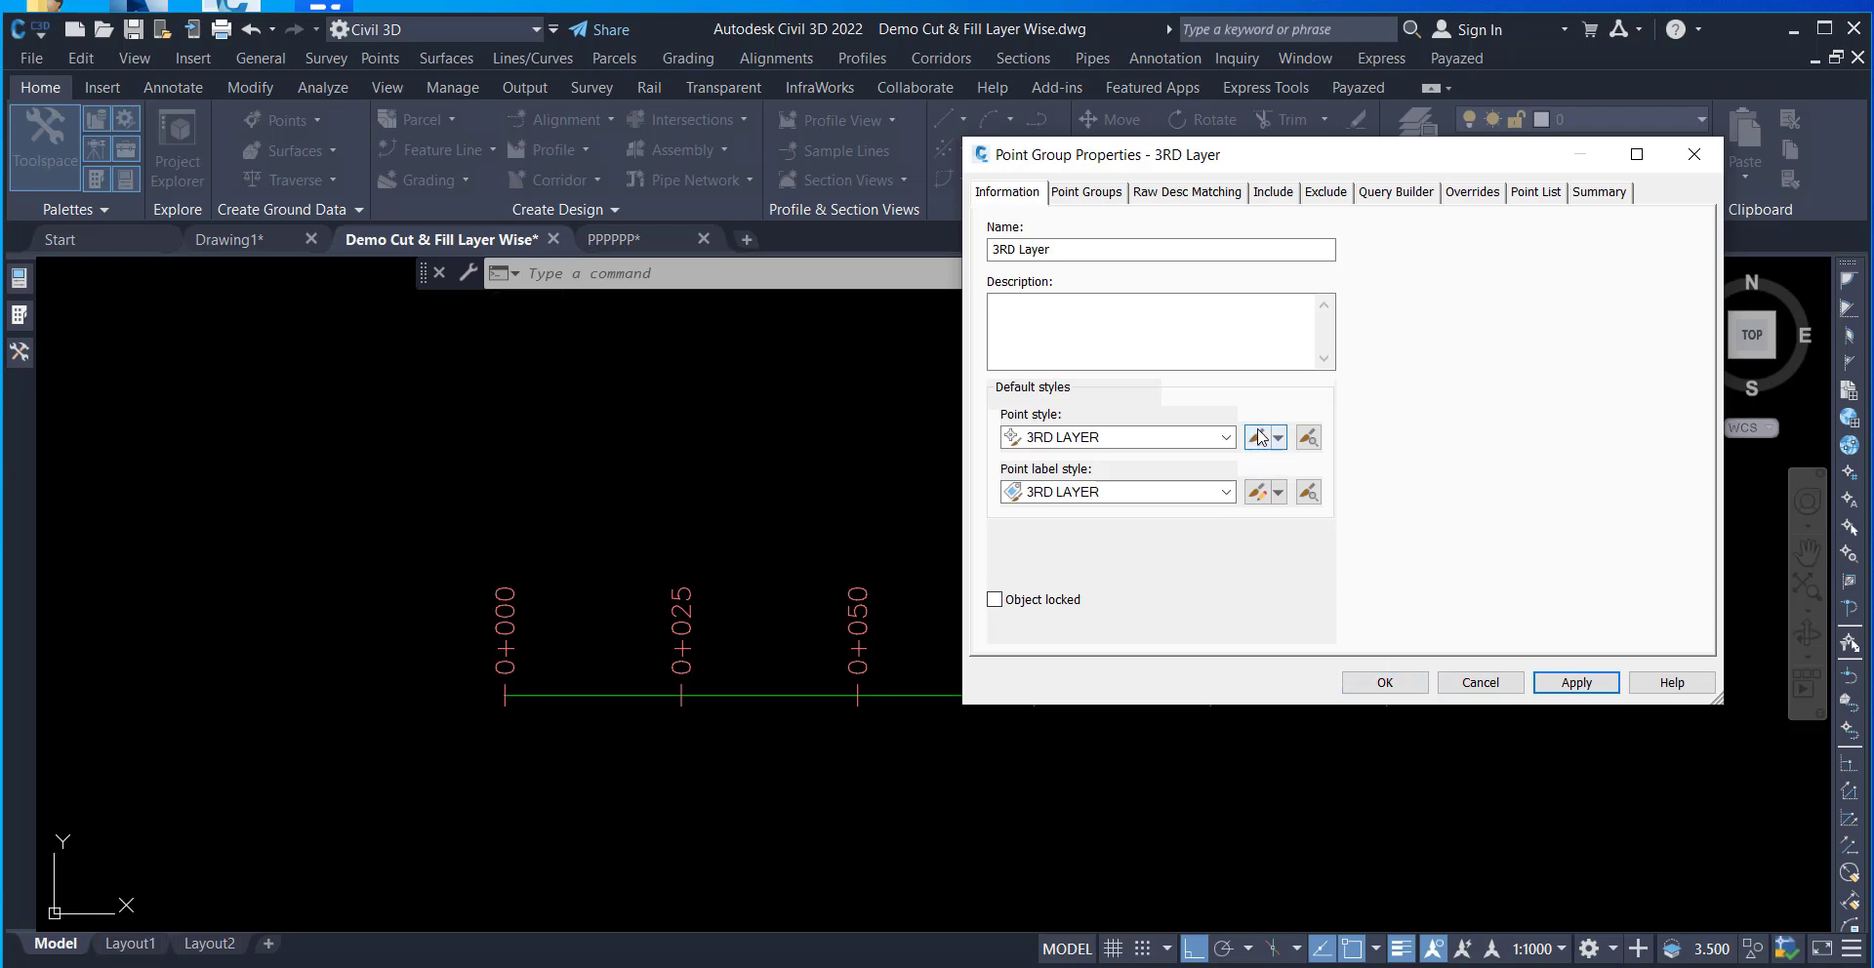
- Inspect the 3RD LAYER label style's layout and the 3RD LAYER point style's marker and display settings
click(1260, 493)
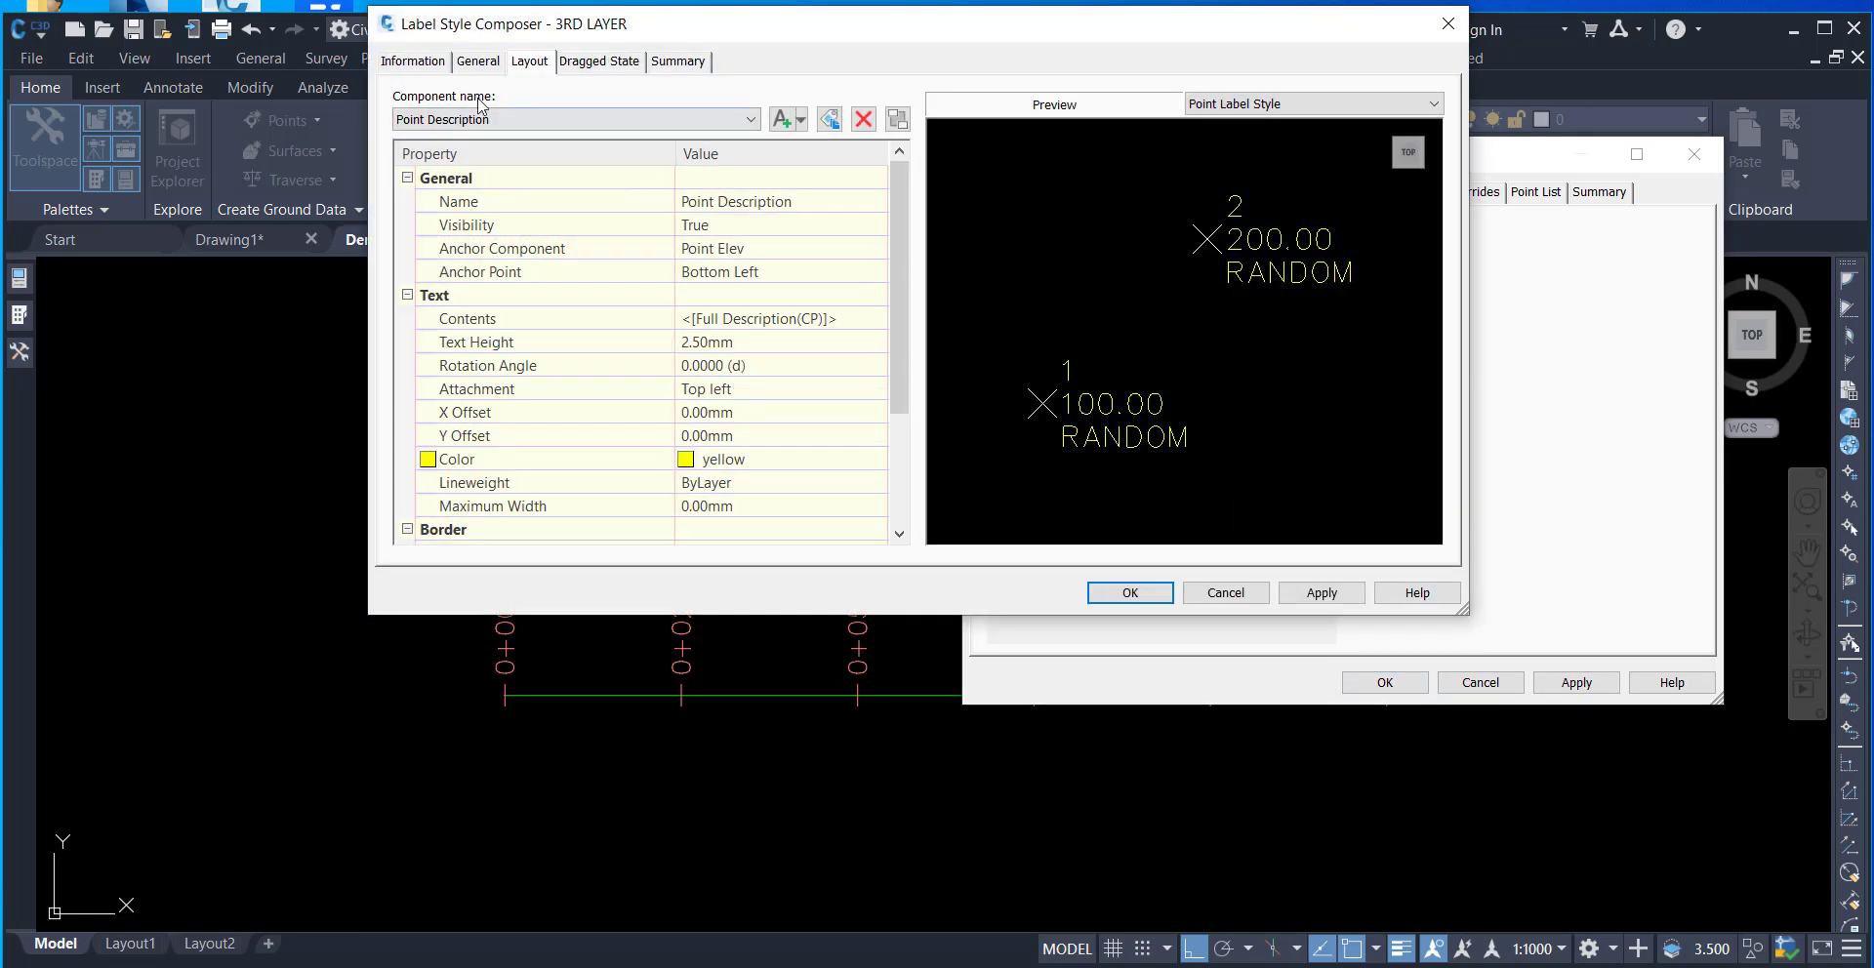
click(1449, 23)
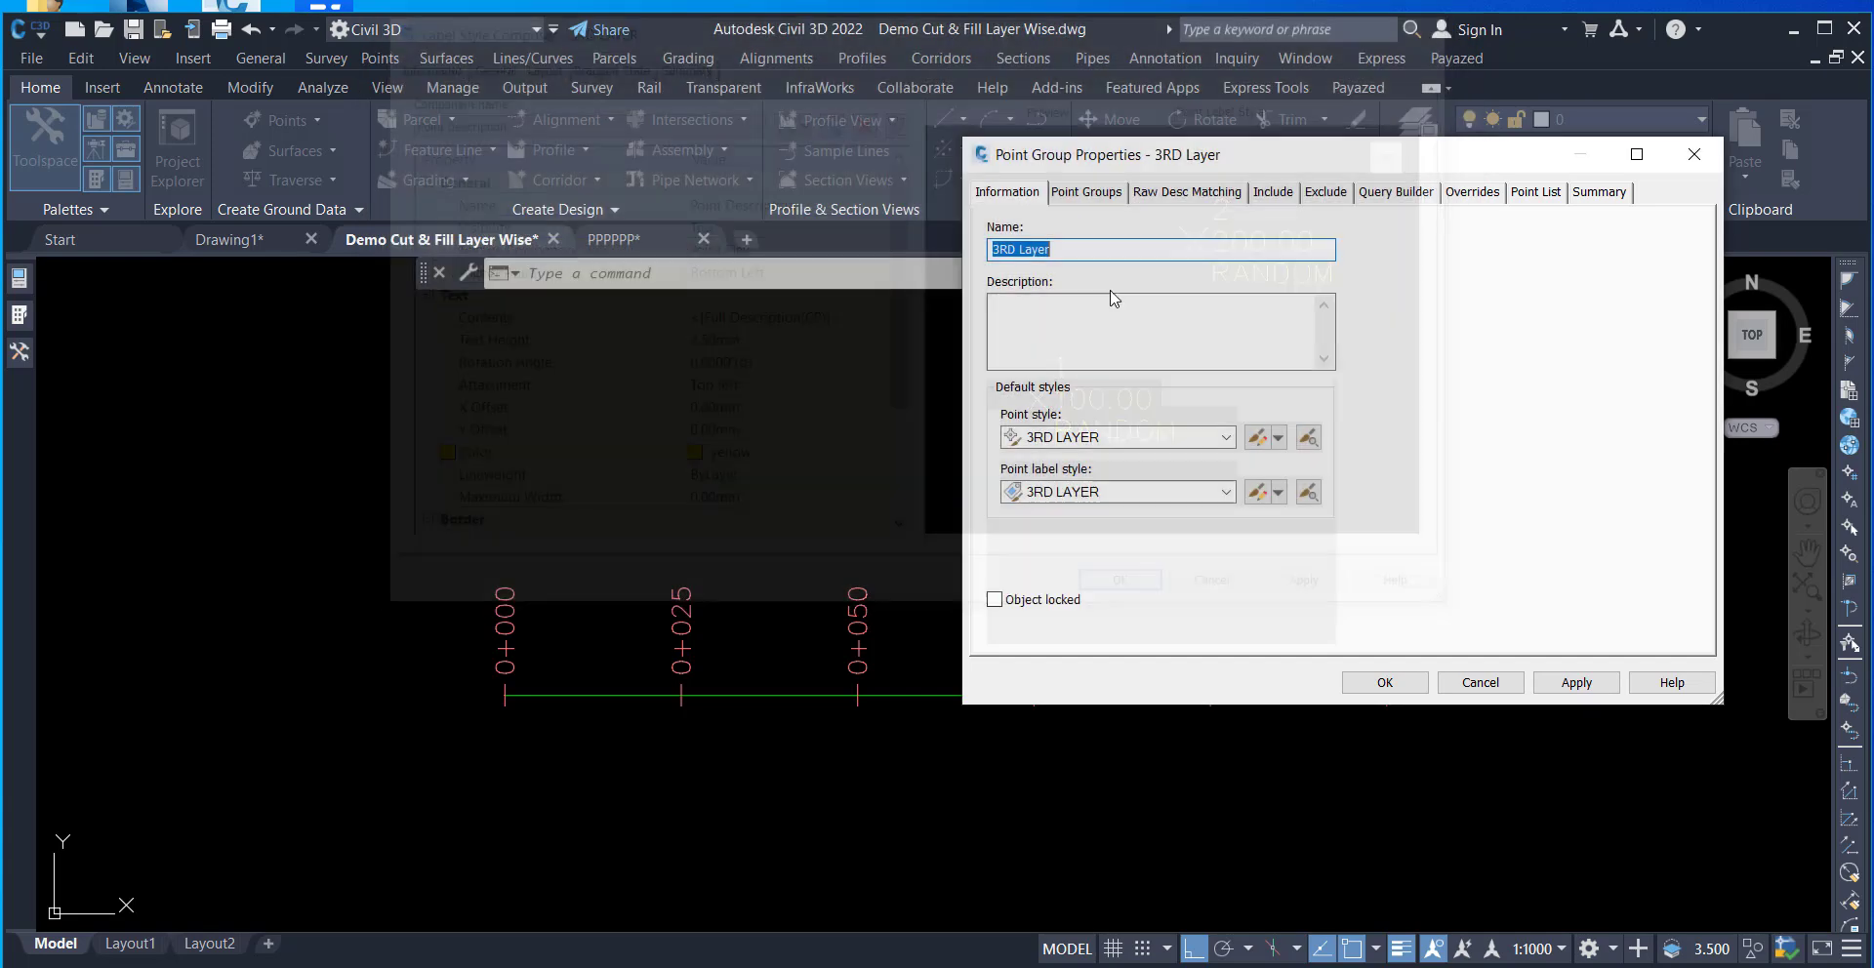
click(1257, 437)
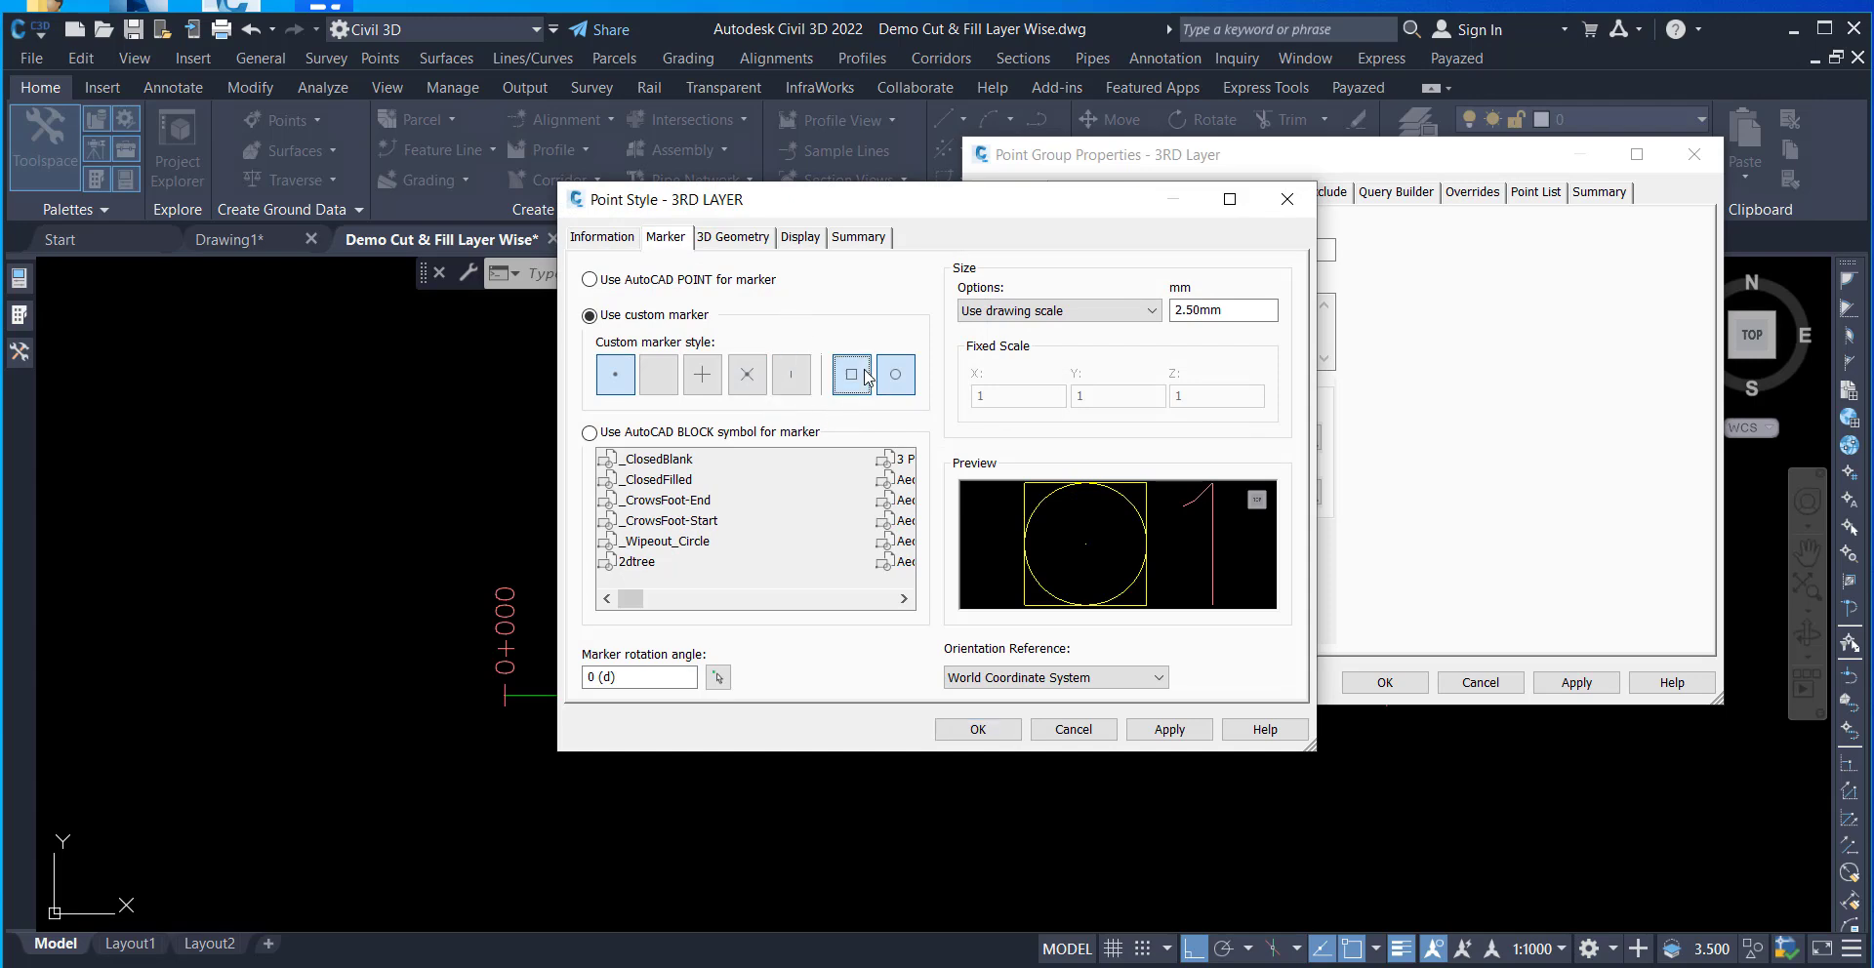
click(816, 246)
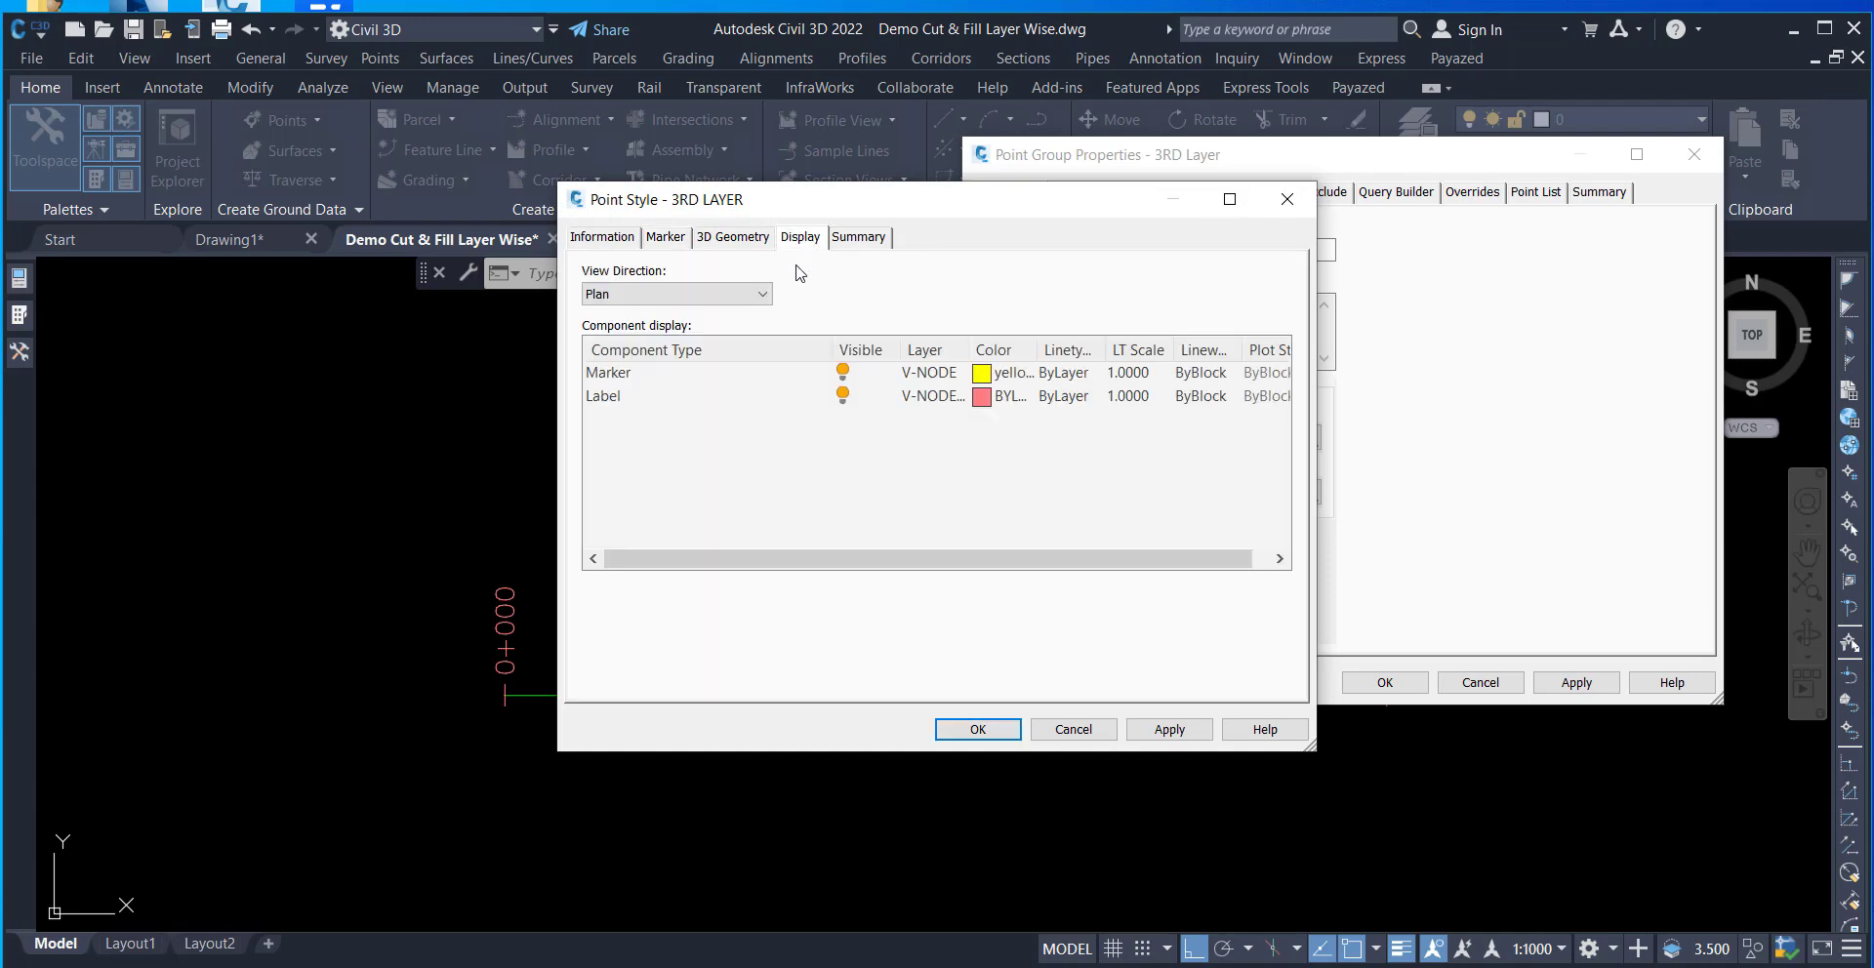
click(979, 730)
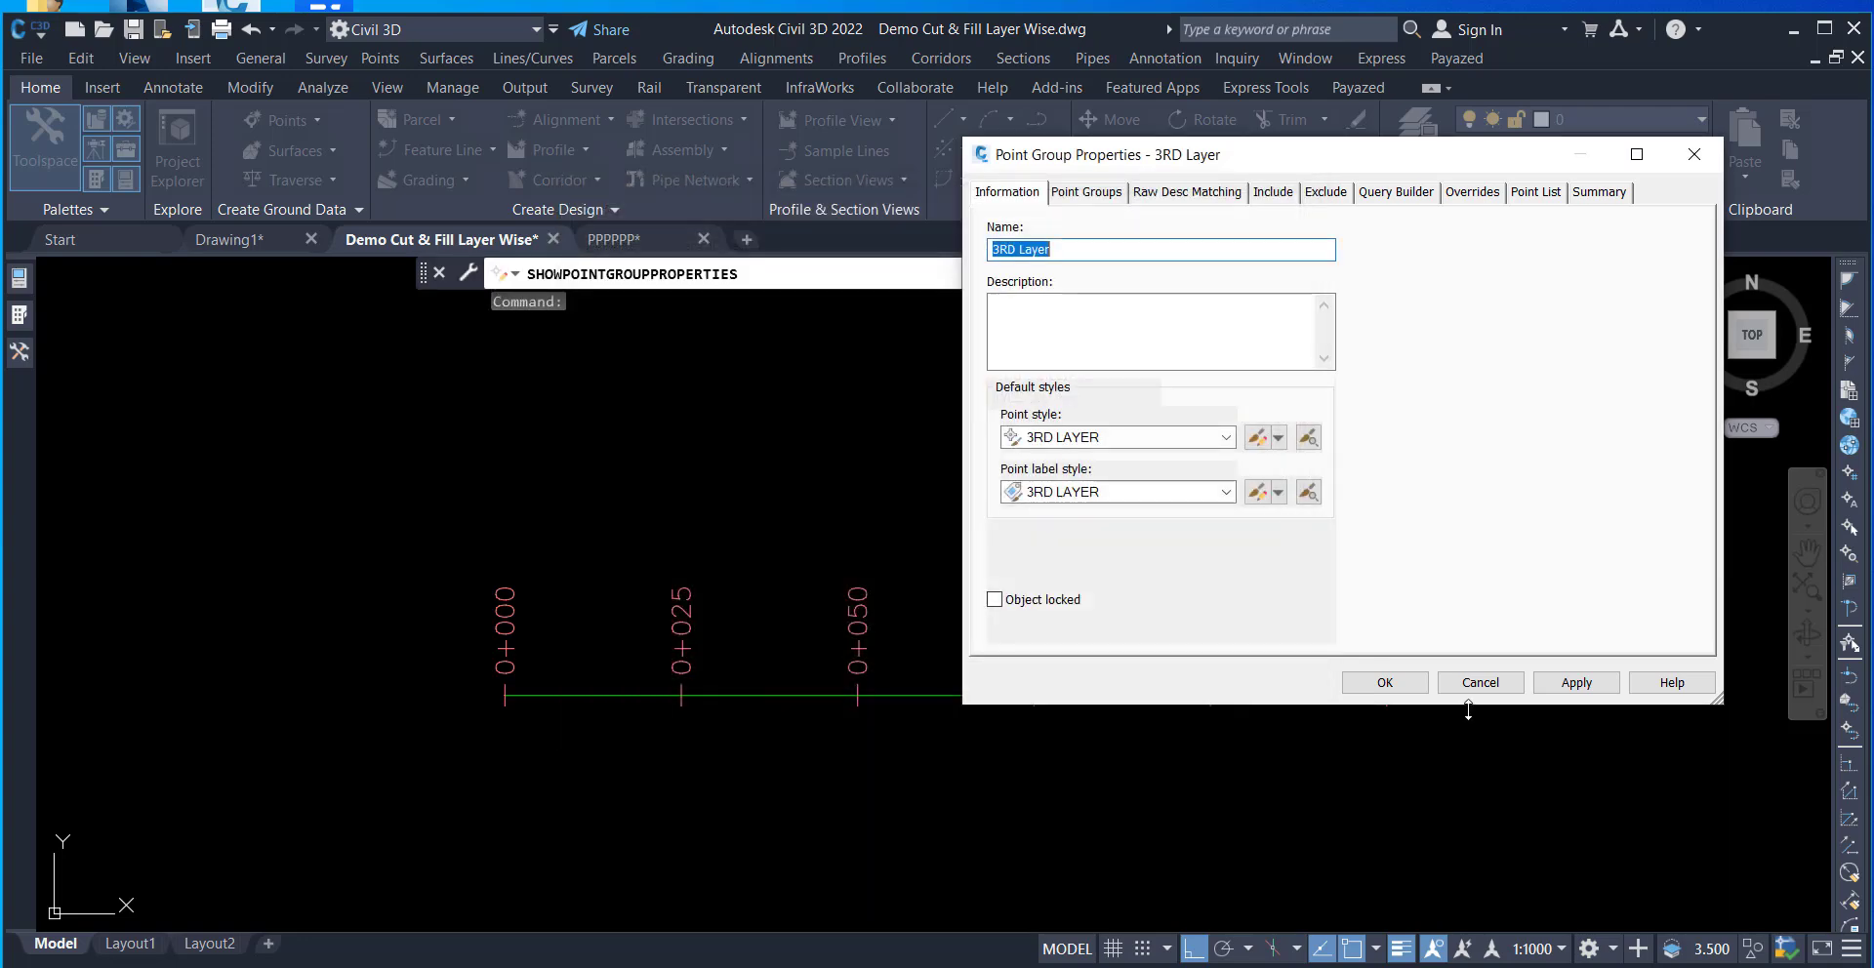
- Check the 3RD Layer group's number-matching range and its full point list, and close the group's properties
click(1271, 192)
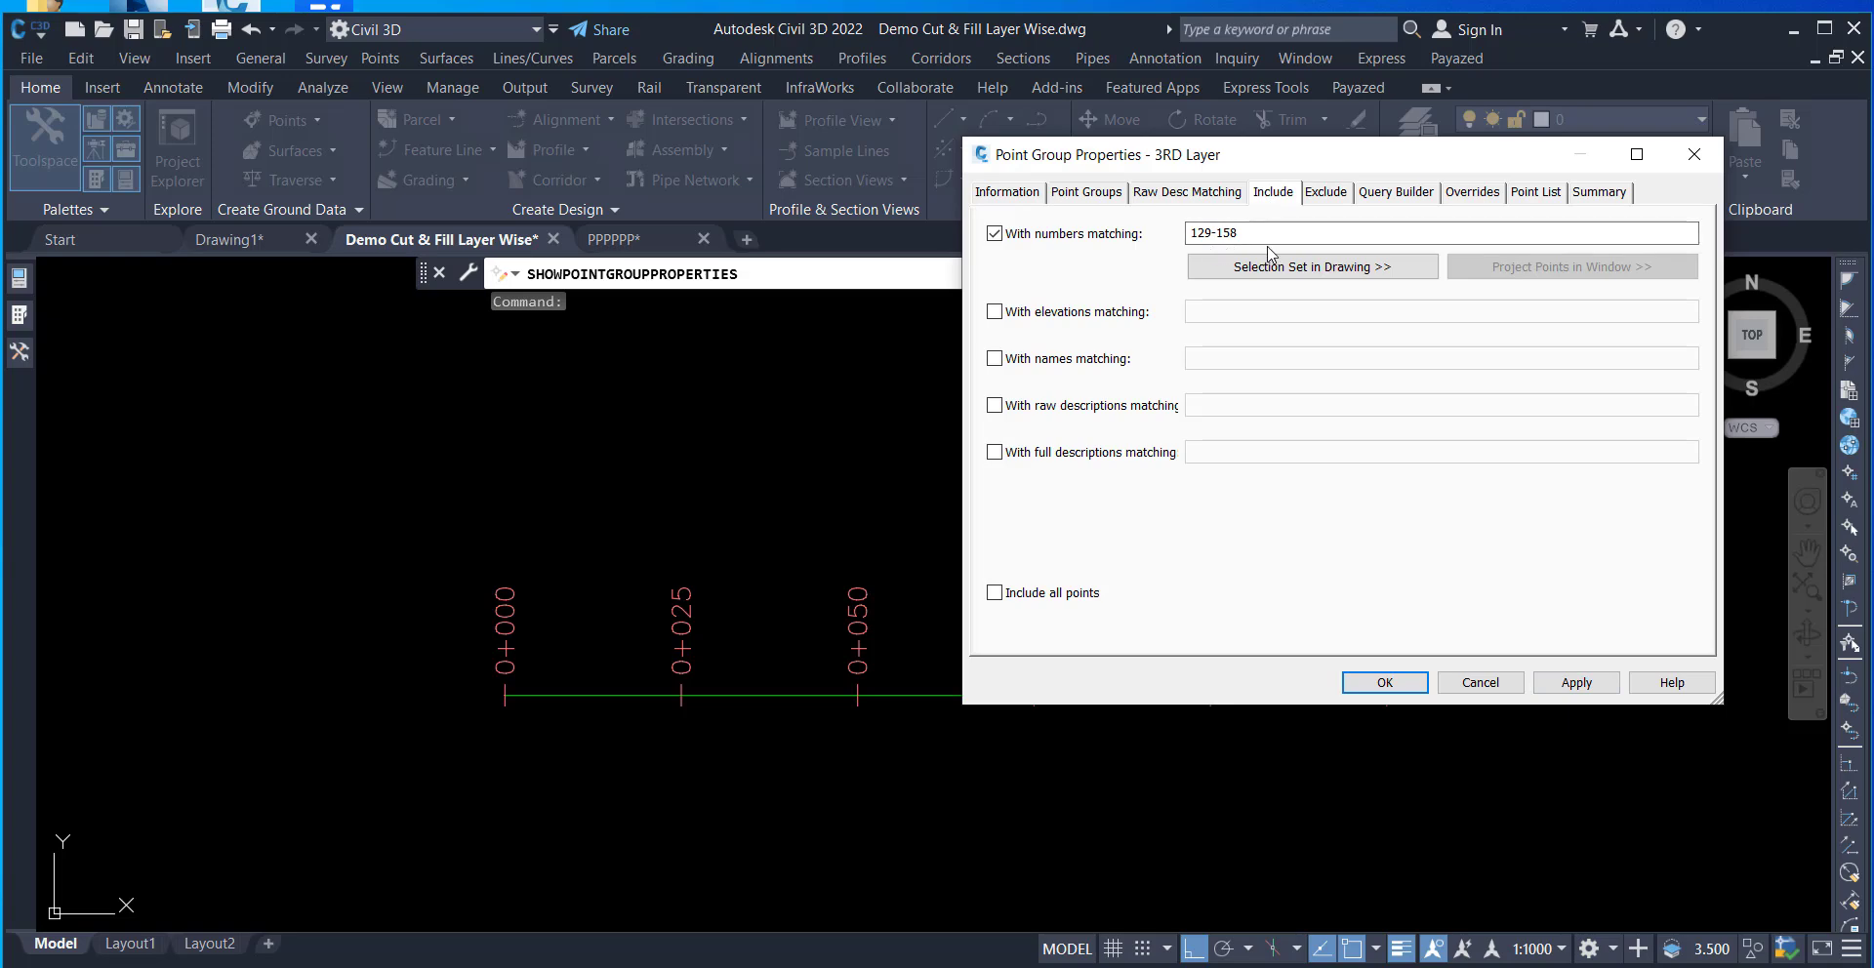
click(1528, 197)
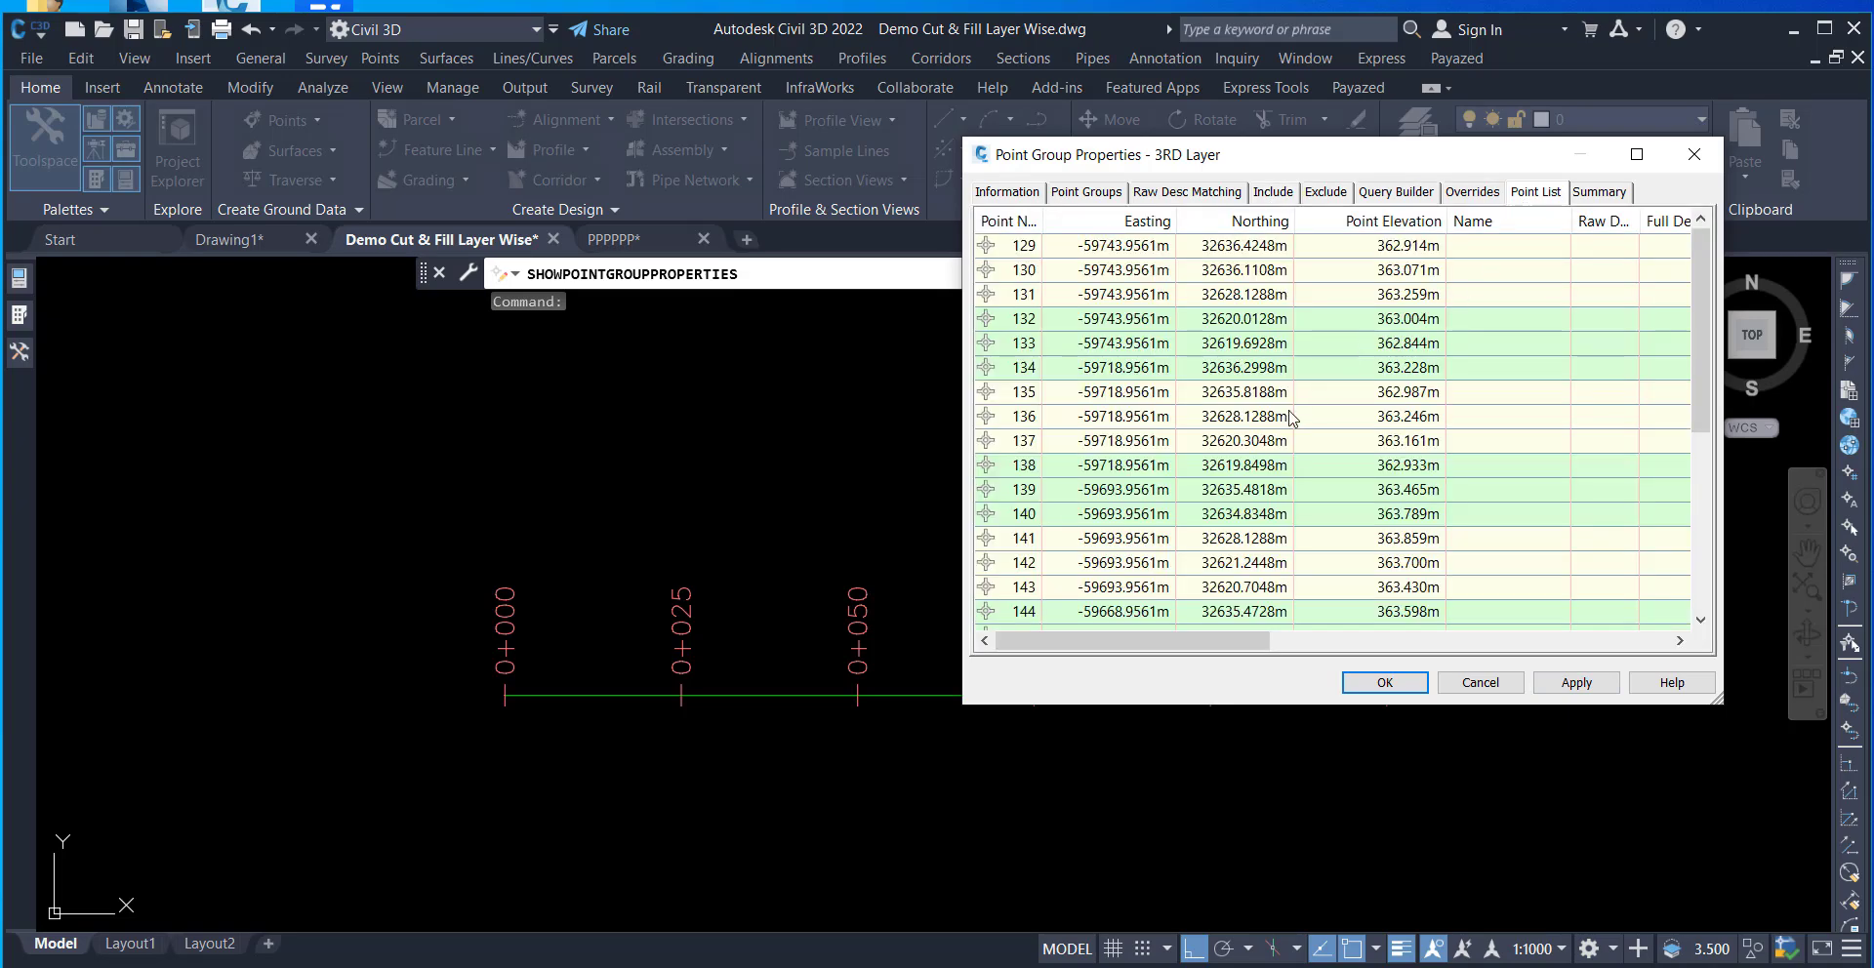
scroll(1293, 419, down, 5)
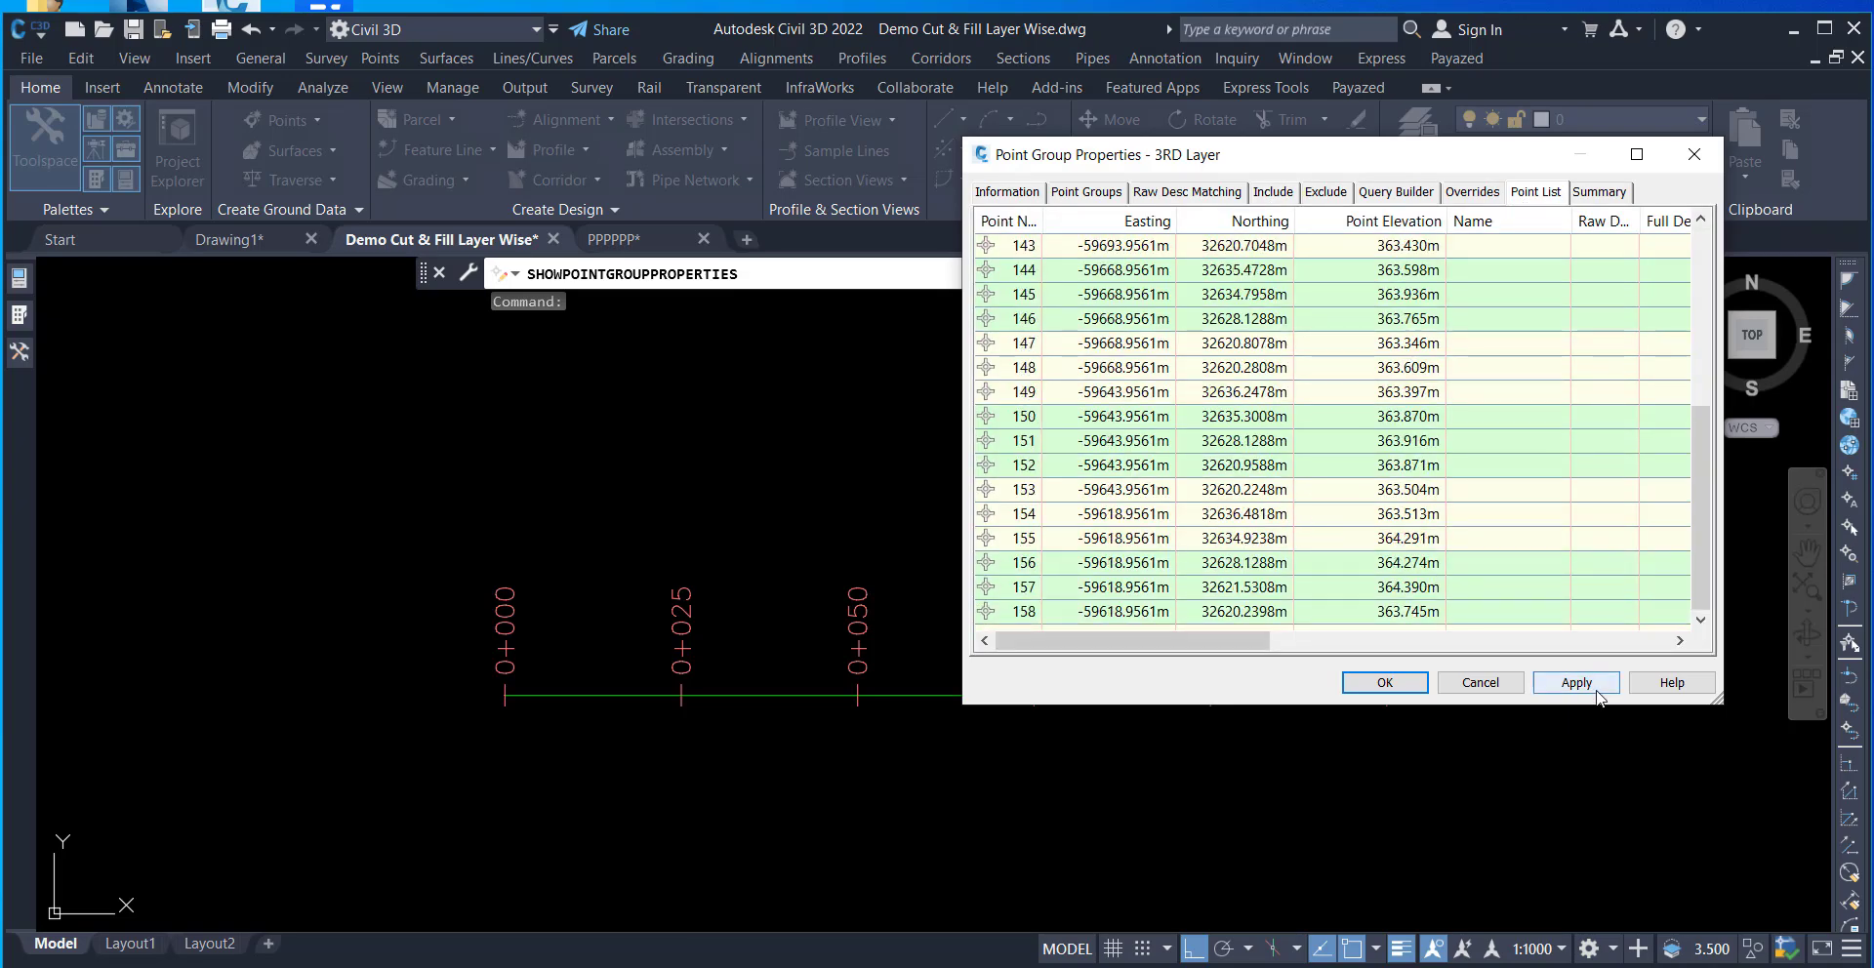
click(1384, 682)
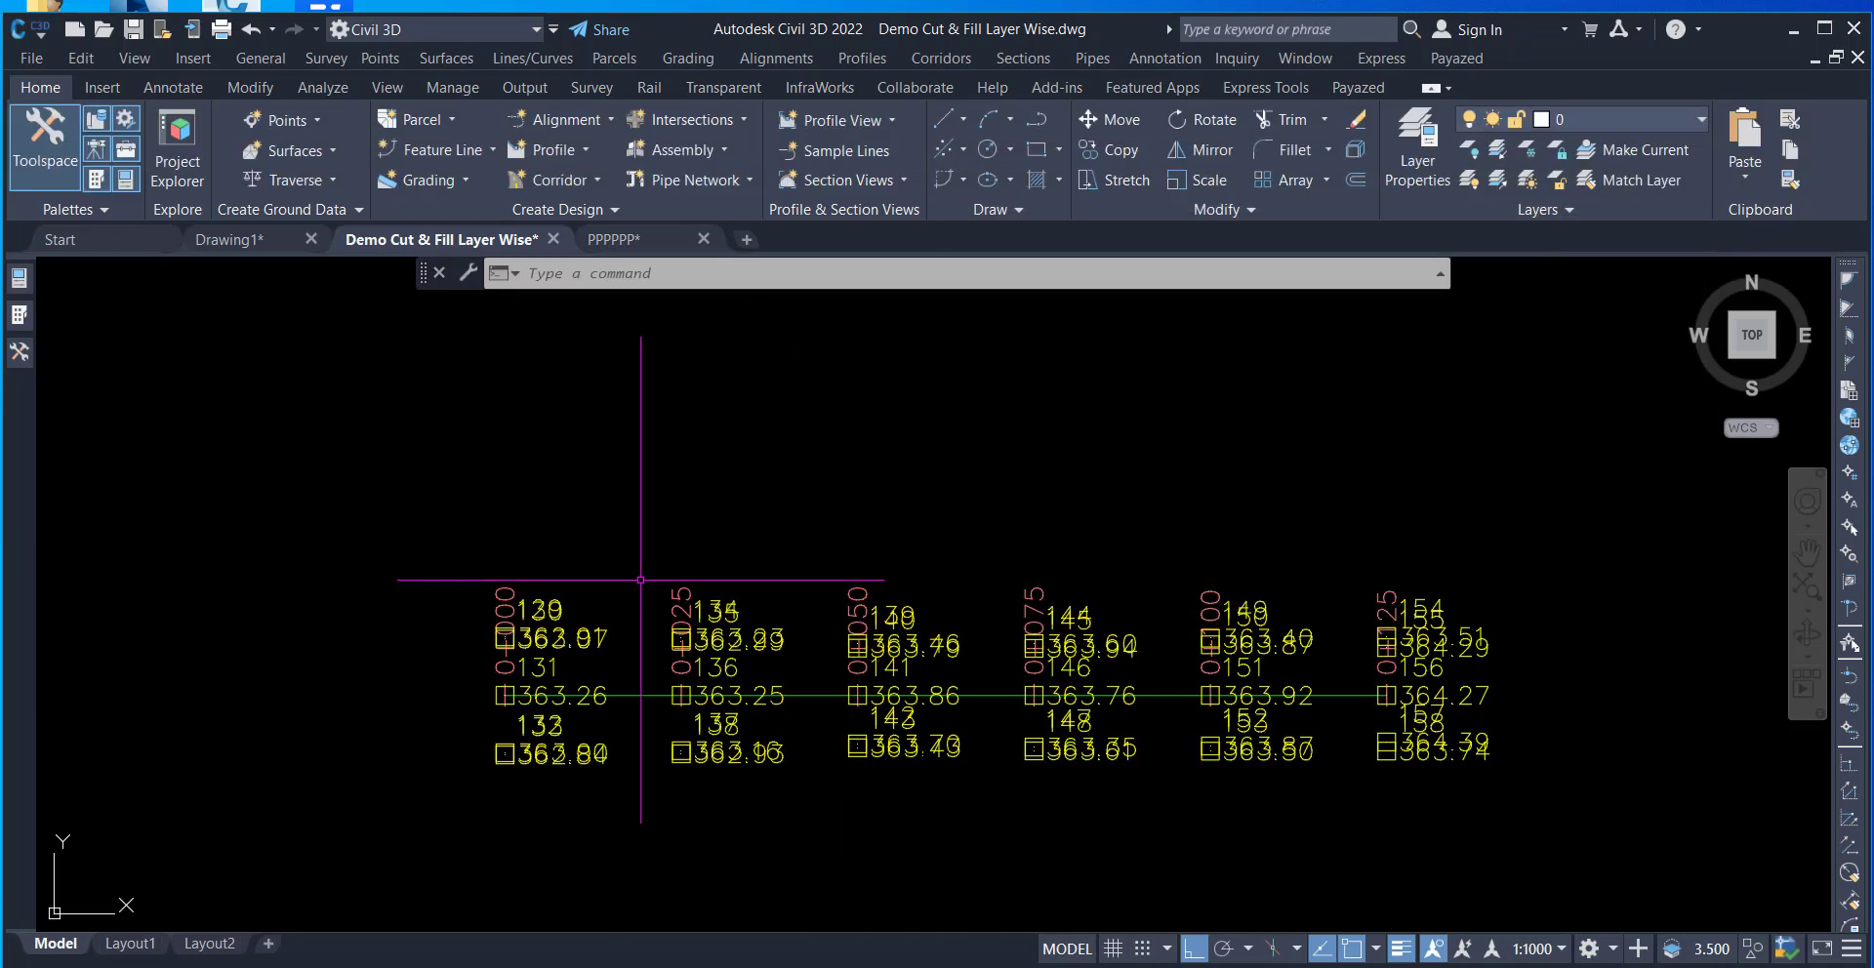
- Hide the 3RD Layer points by changing the group's default point style and point label style
mouse_move(20, 352)
right_click(362, 430)
click(400, 437)
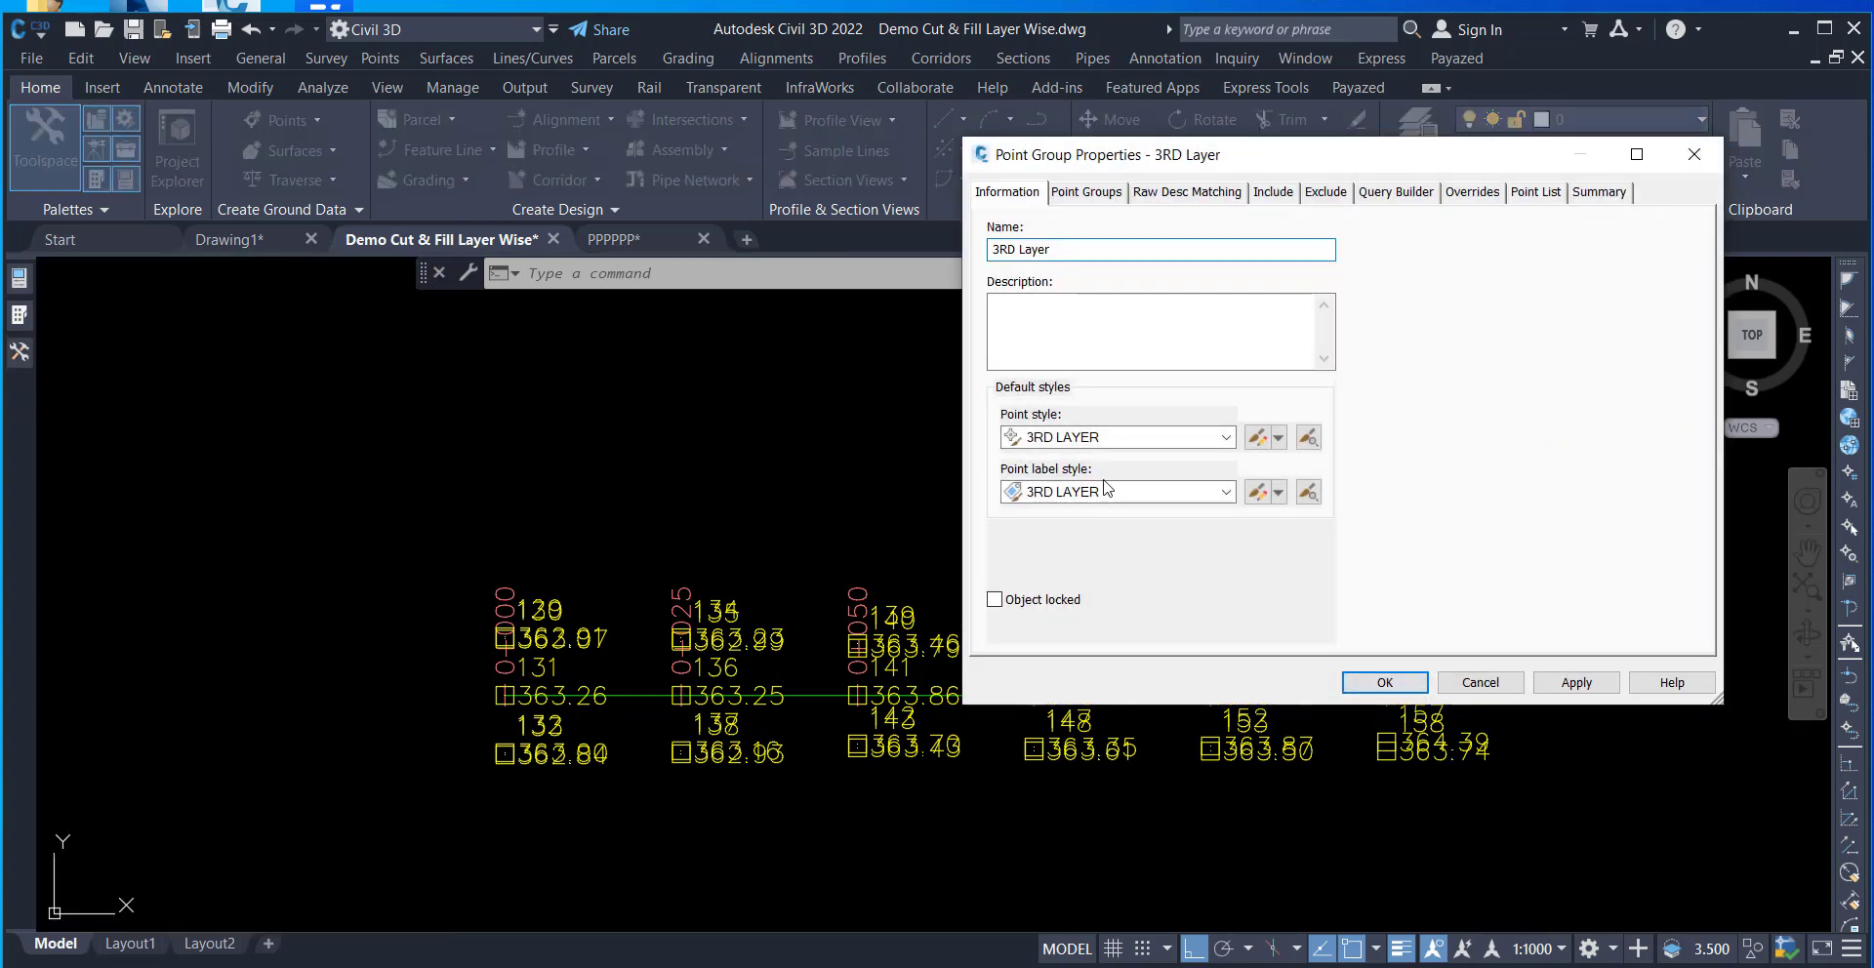
click(1083, 437)
click(1081, 473)
click(1081, 492)
click(1081, 524)
click(1577, 682)
click(1385, 682)
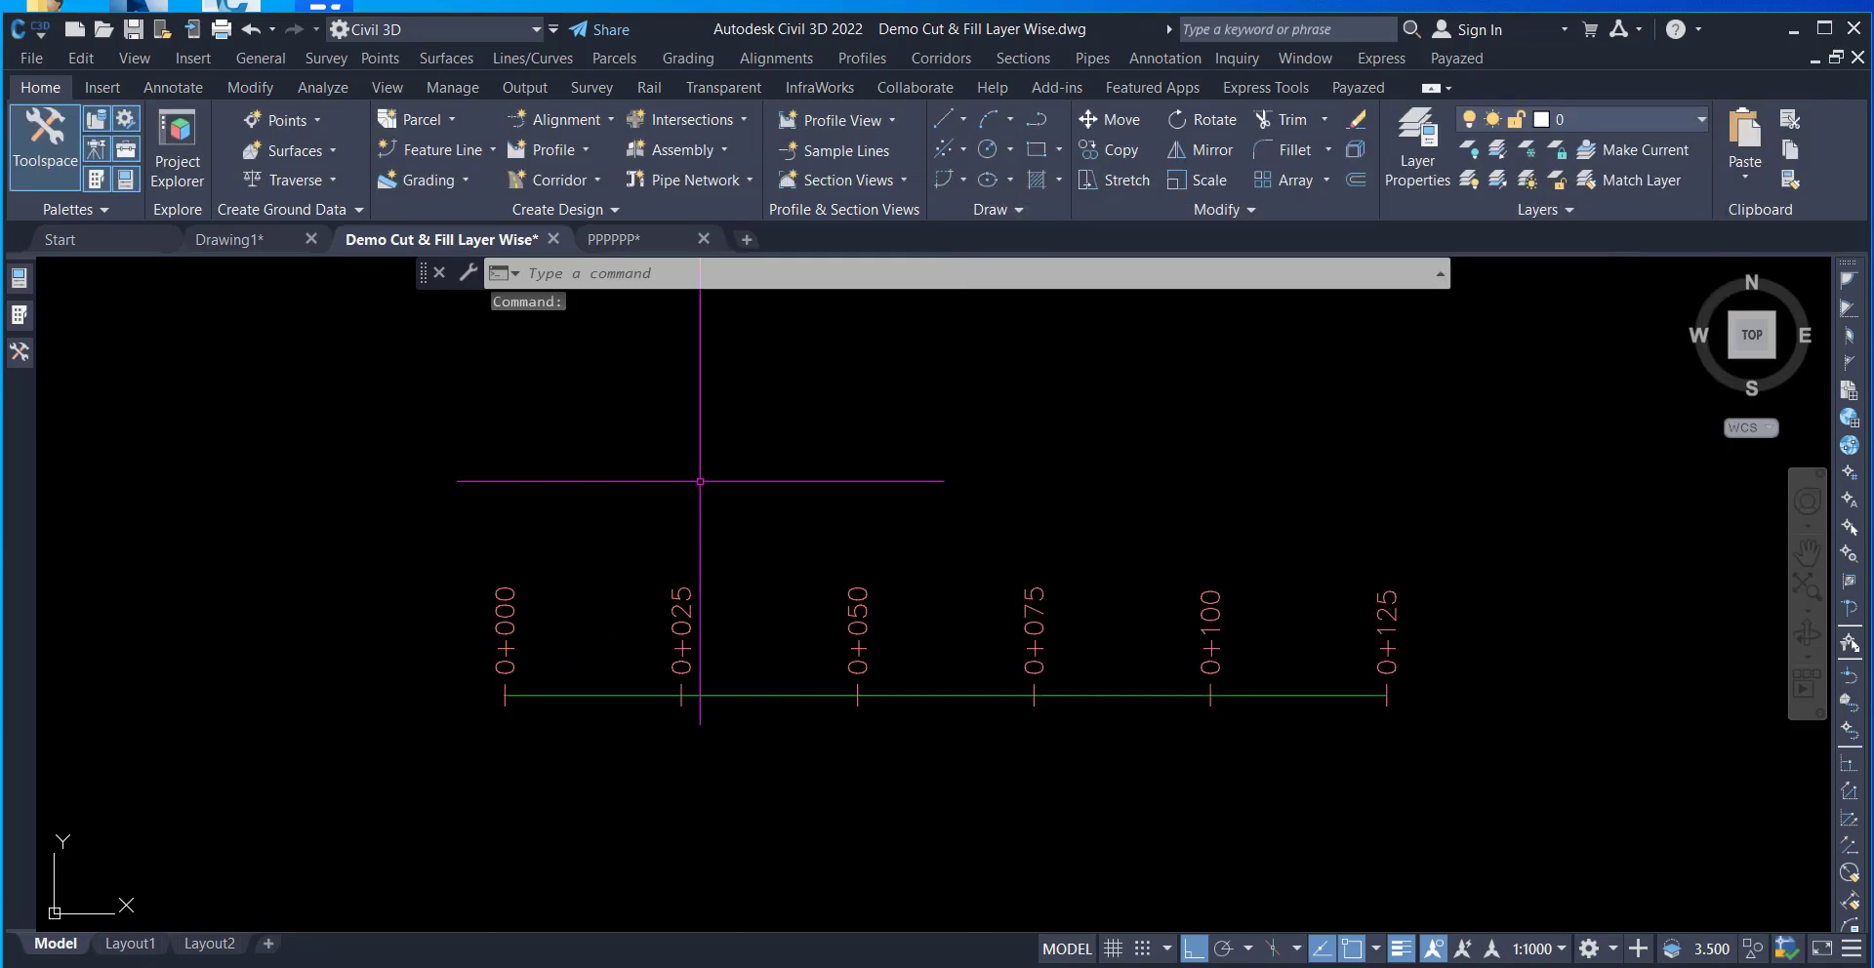
- Add the NSL point group to the definition of the NSL surface
click(19, 354)
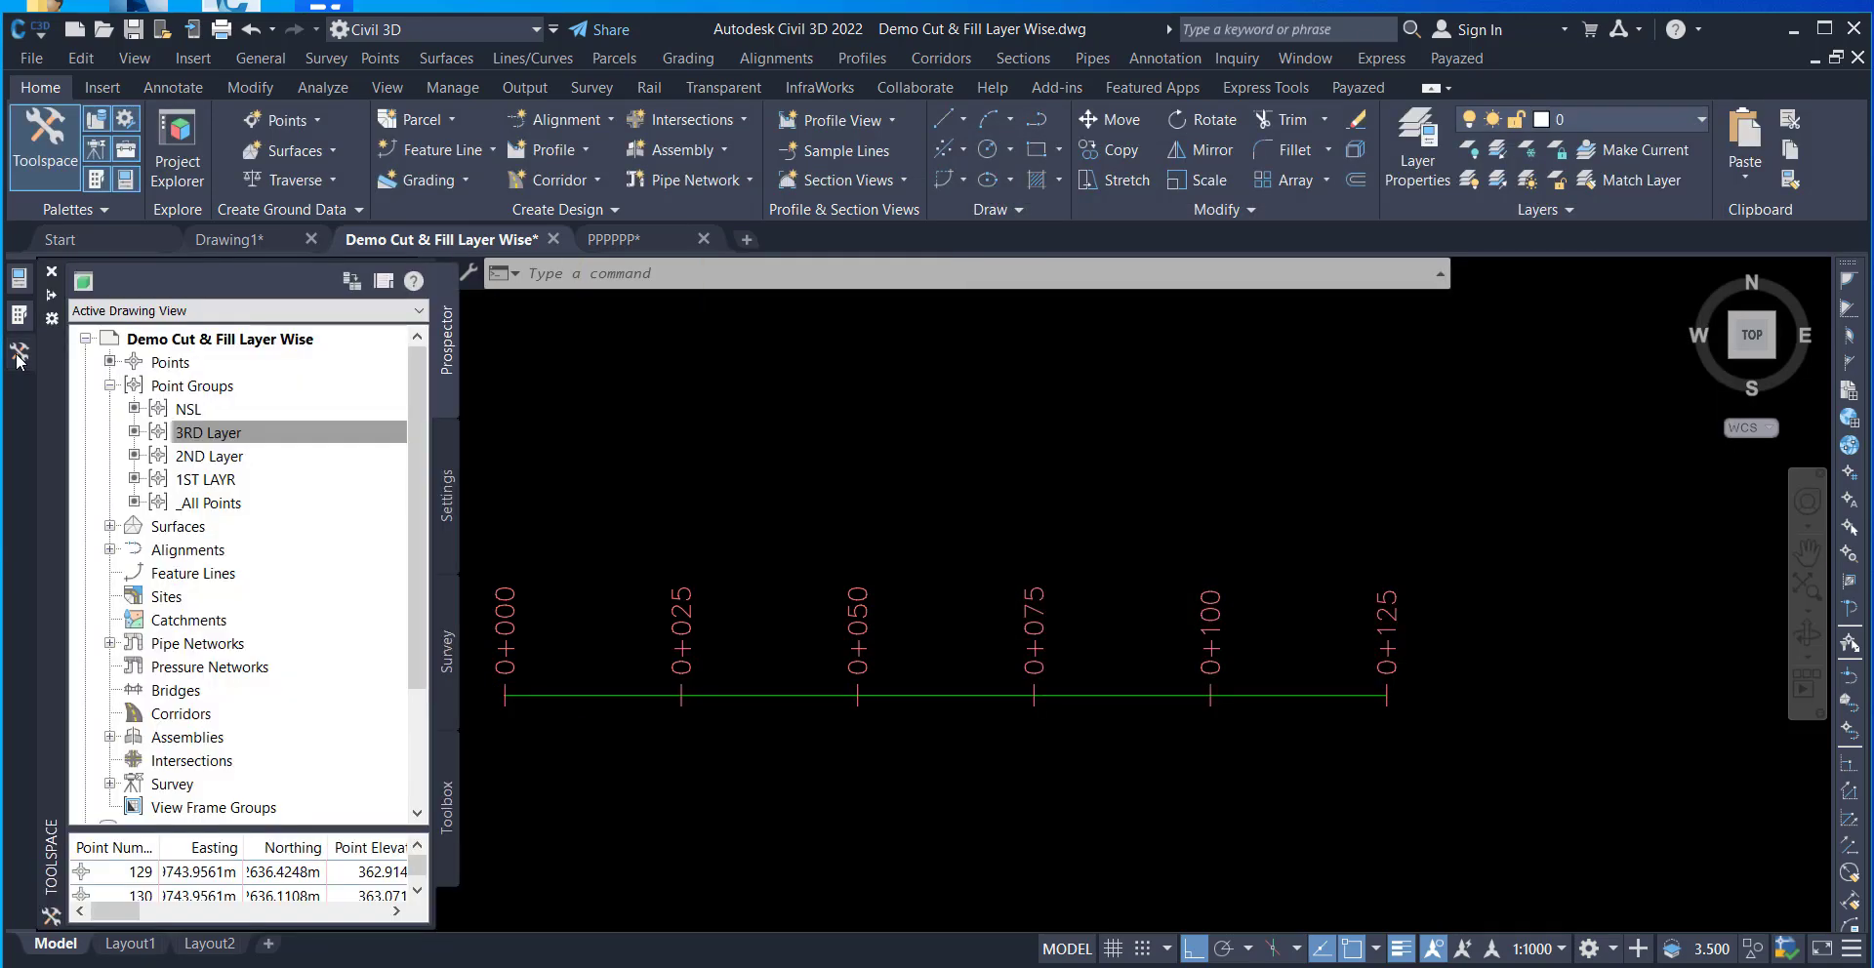
click(110, 527)
click(135, 549)
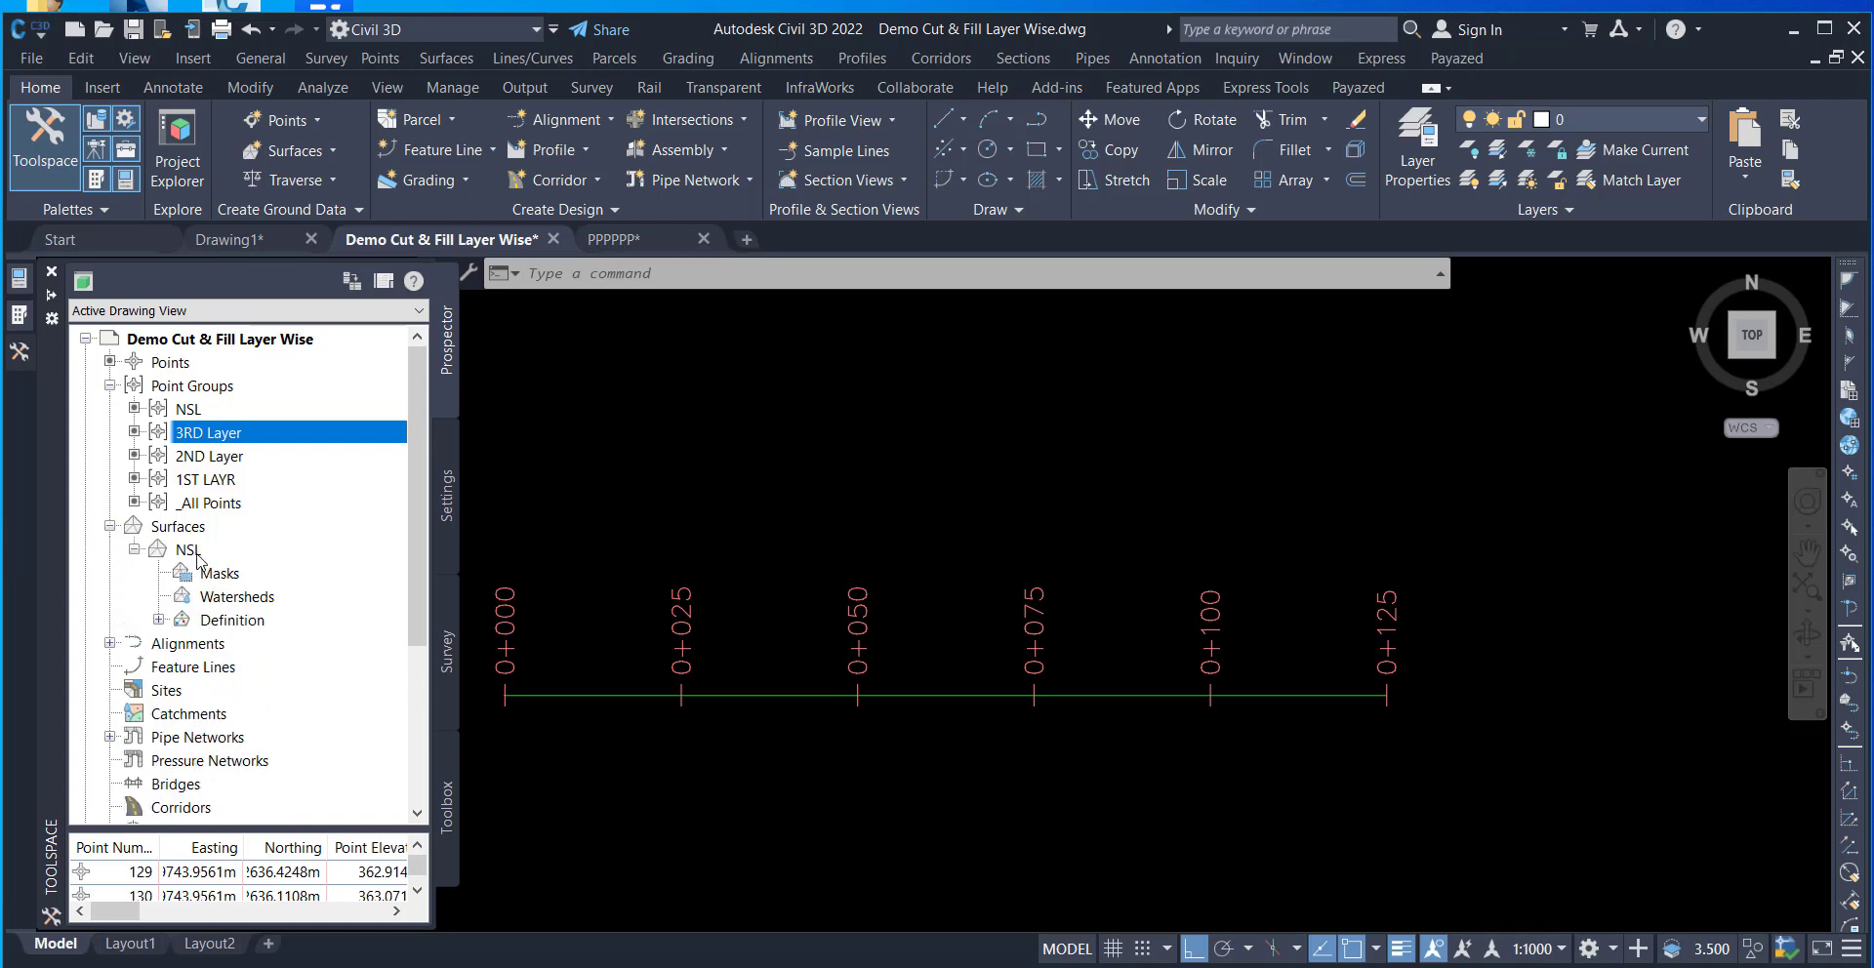
click(158, 621)
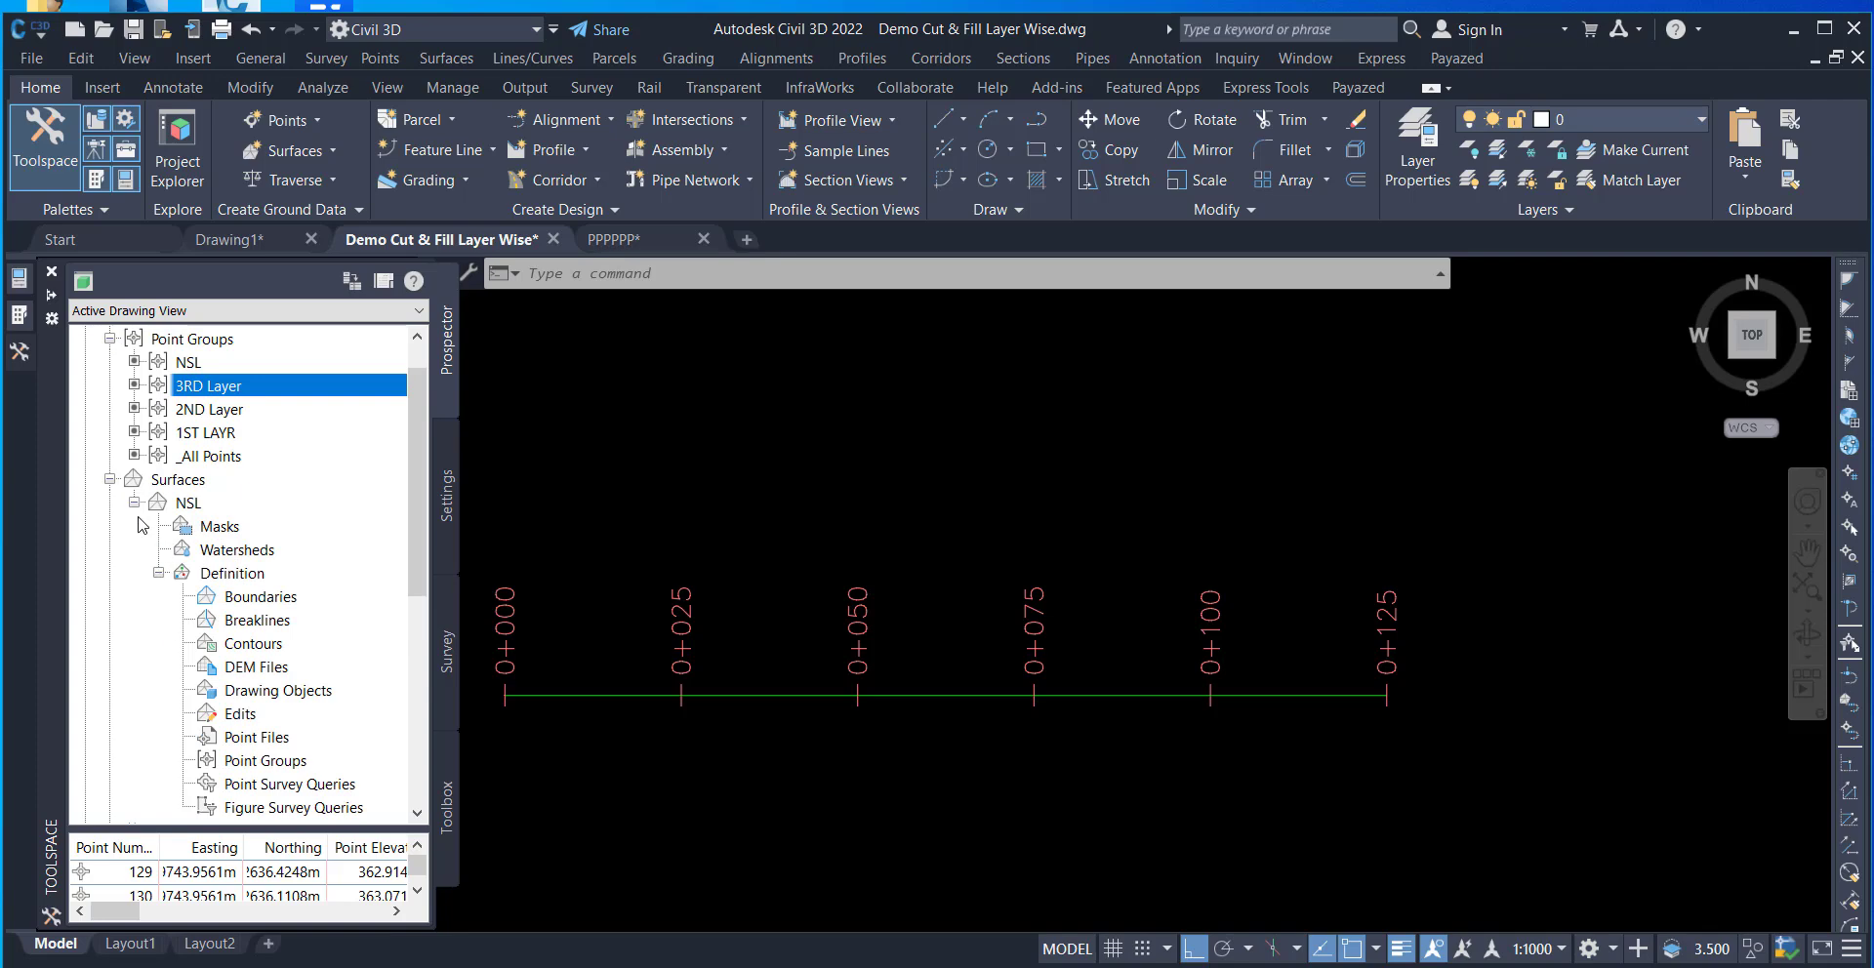
scroll(318, 609, down, 1)
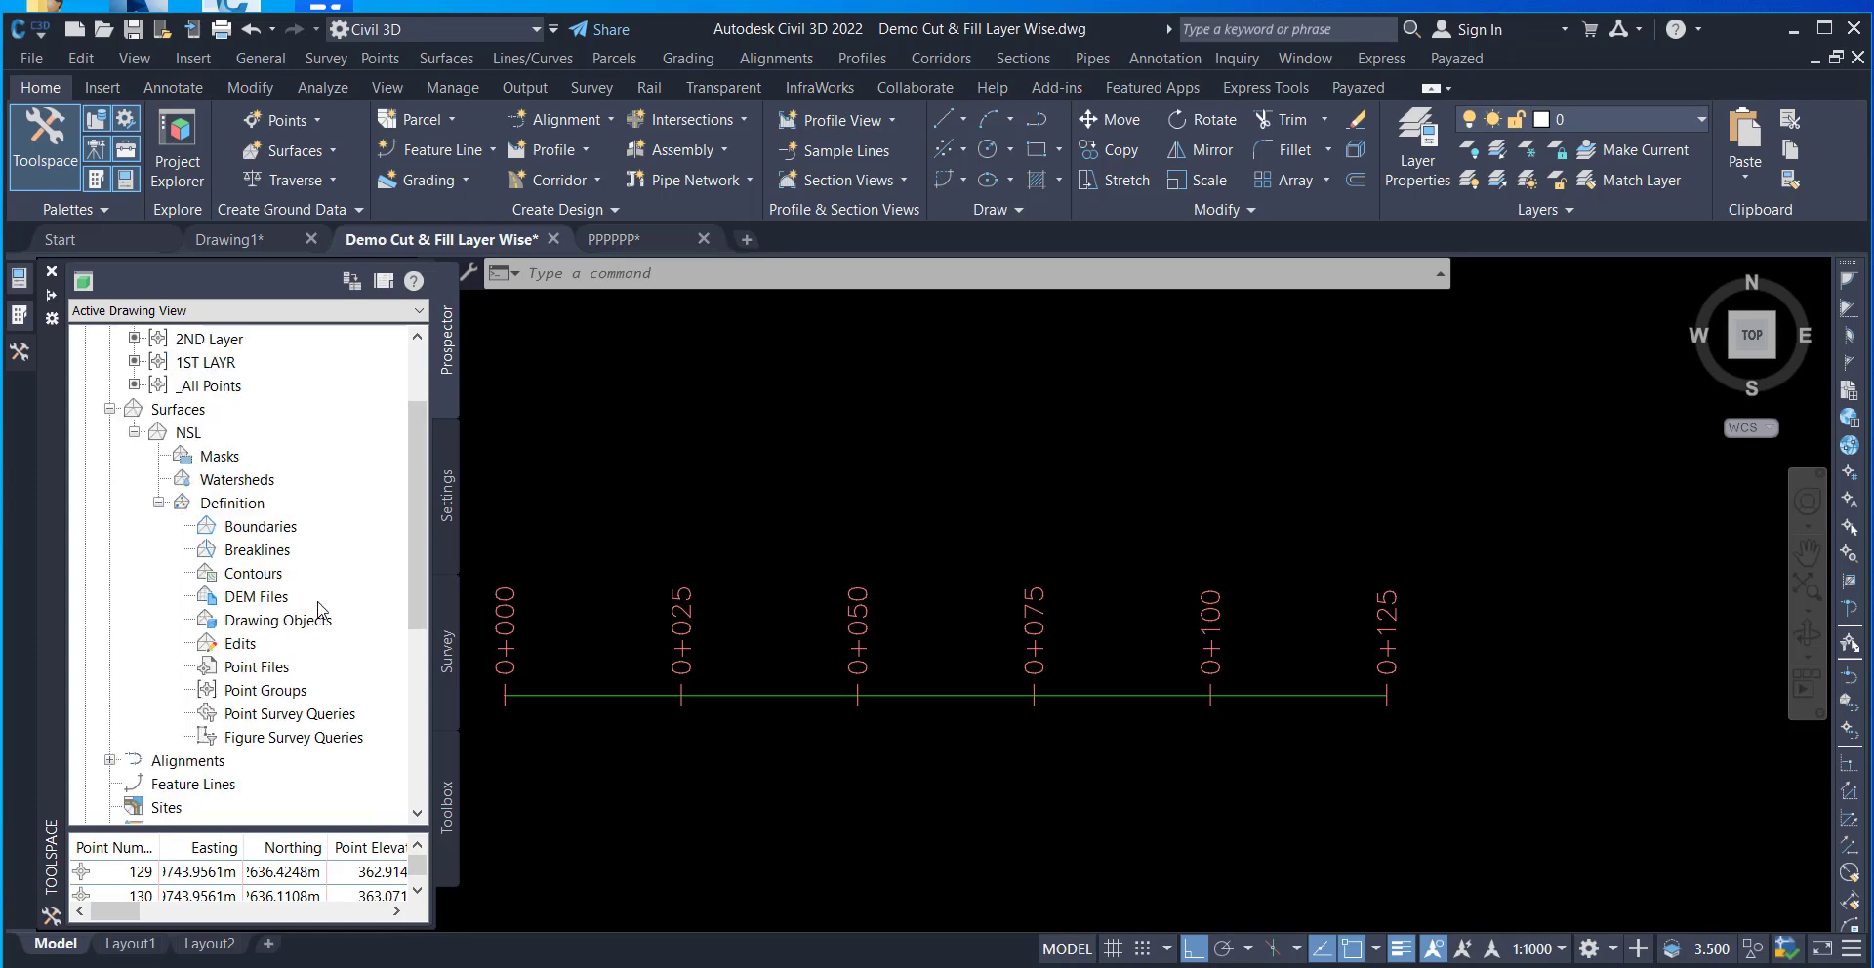
click(296, 693)
right_click(302, 693)
click(330, 697)
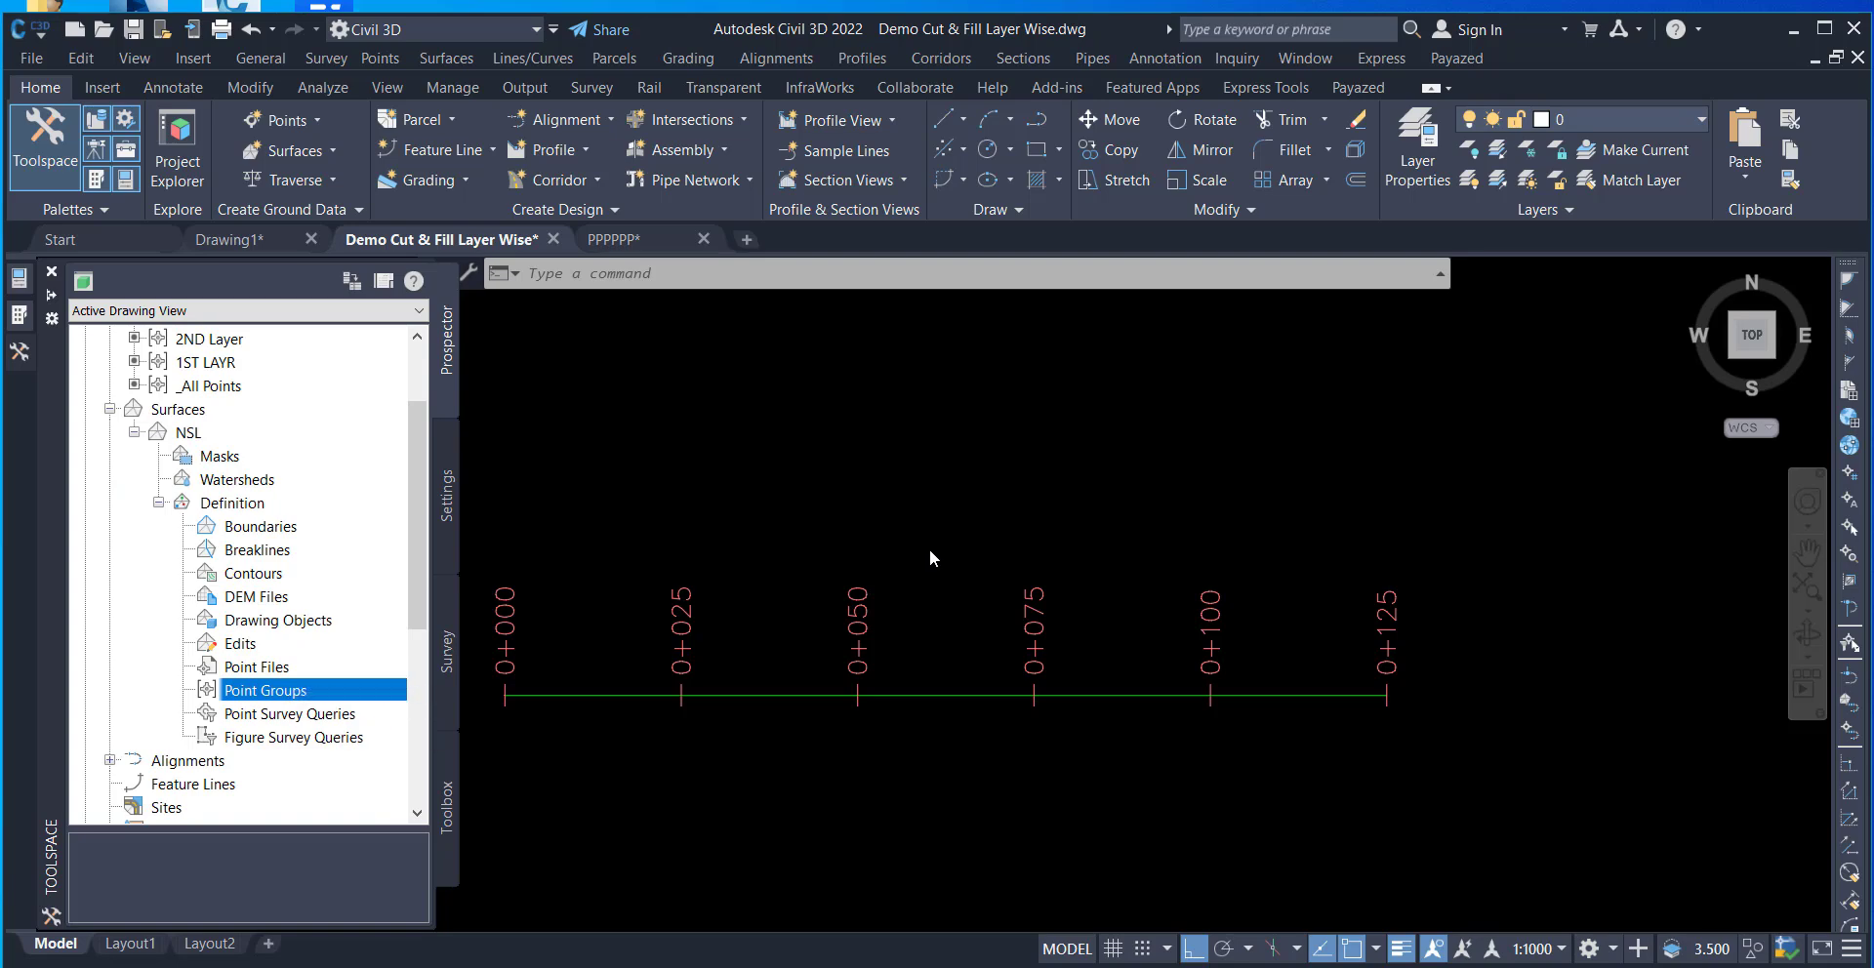
drag(892, 361, 1143, 224)
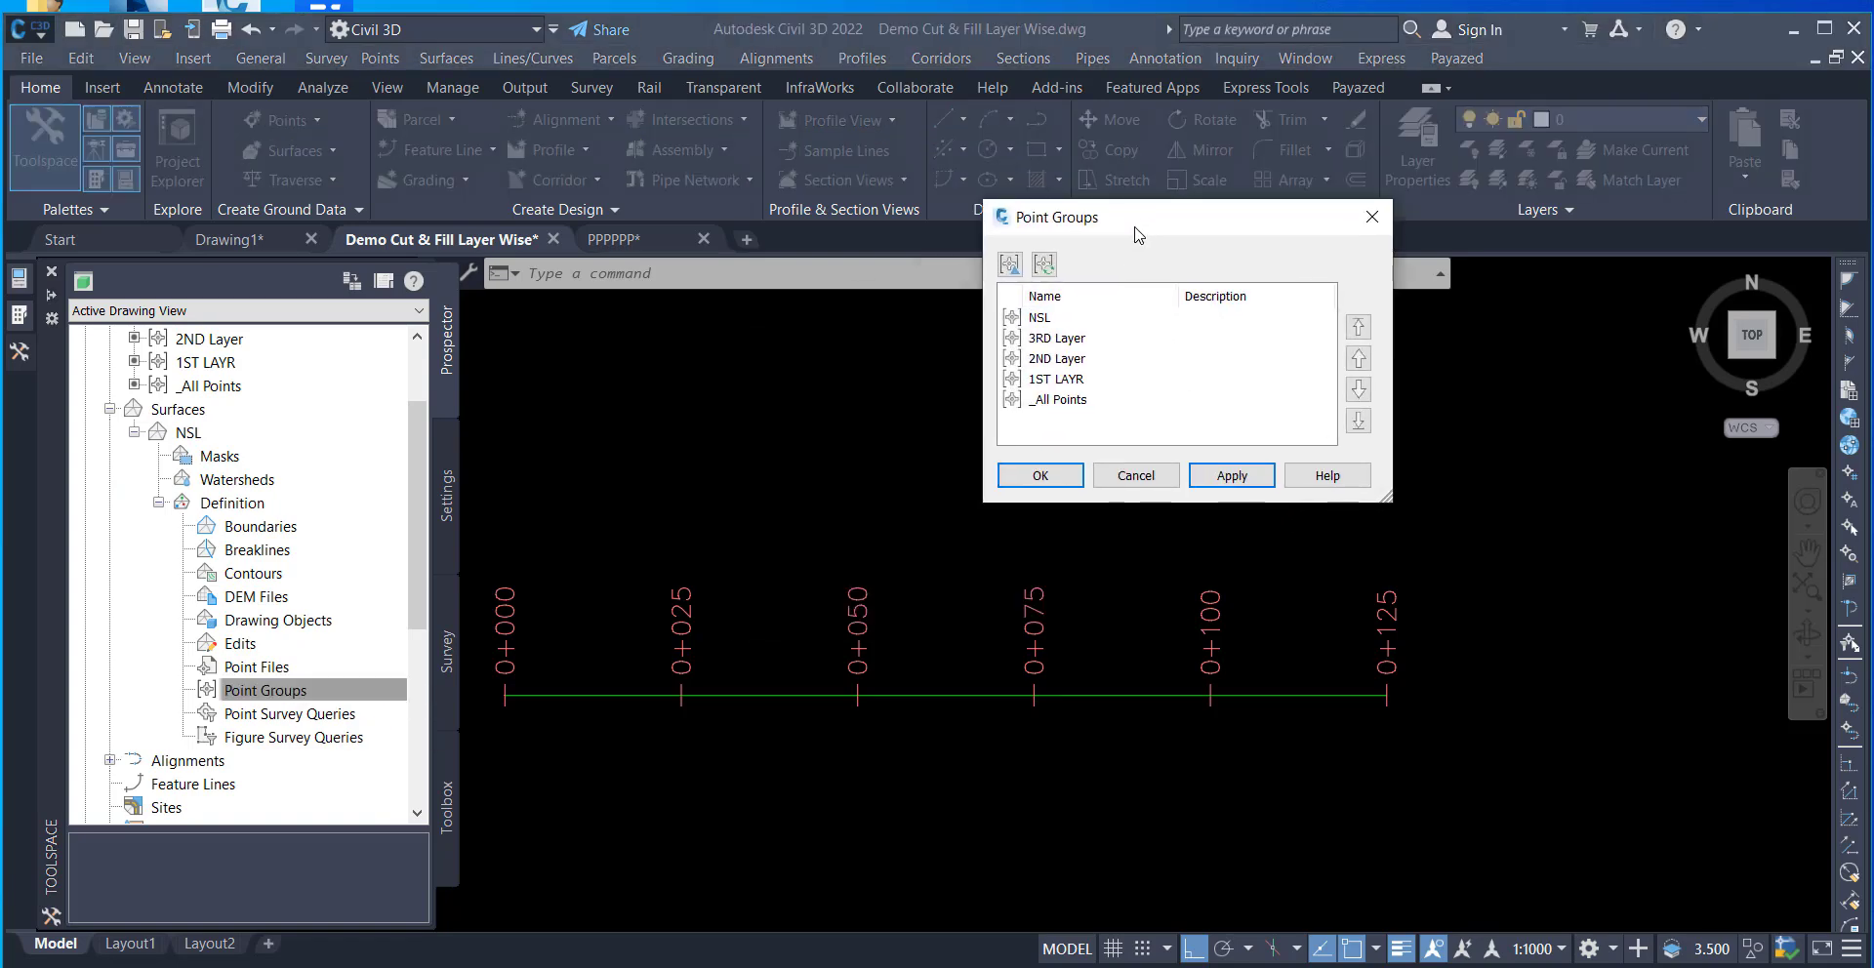
click(1047, 317)
click(1040, 476)
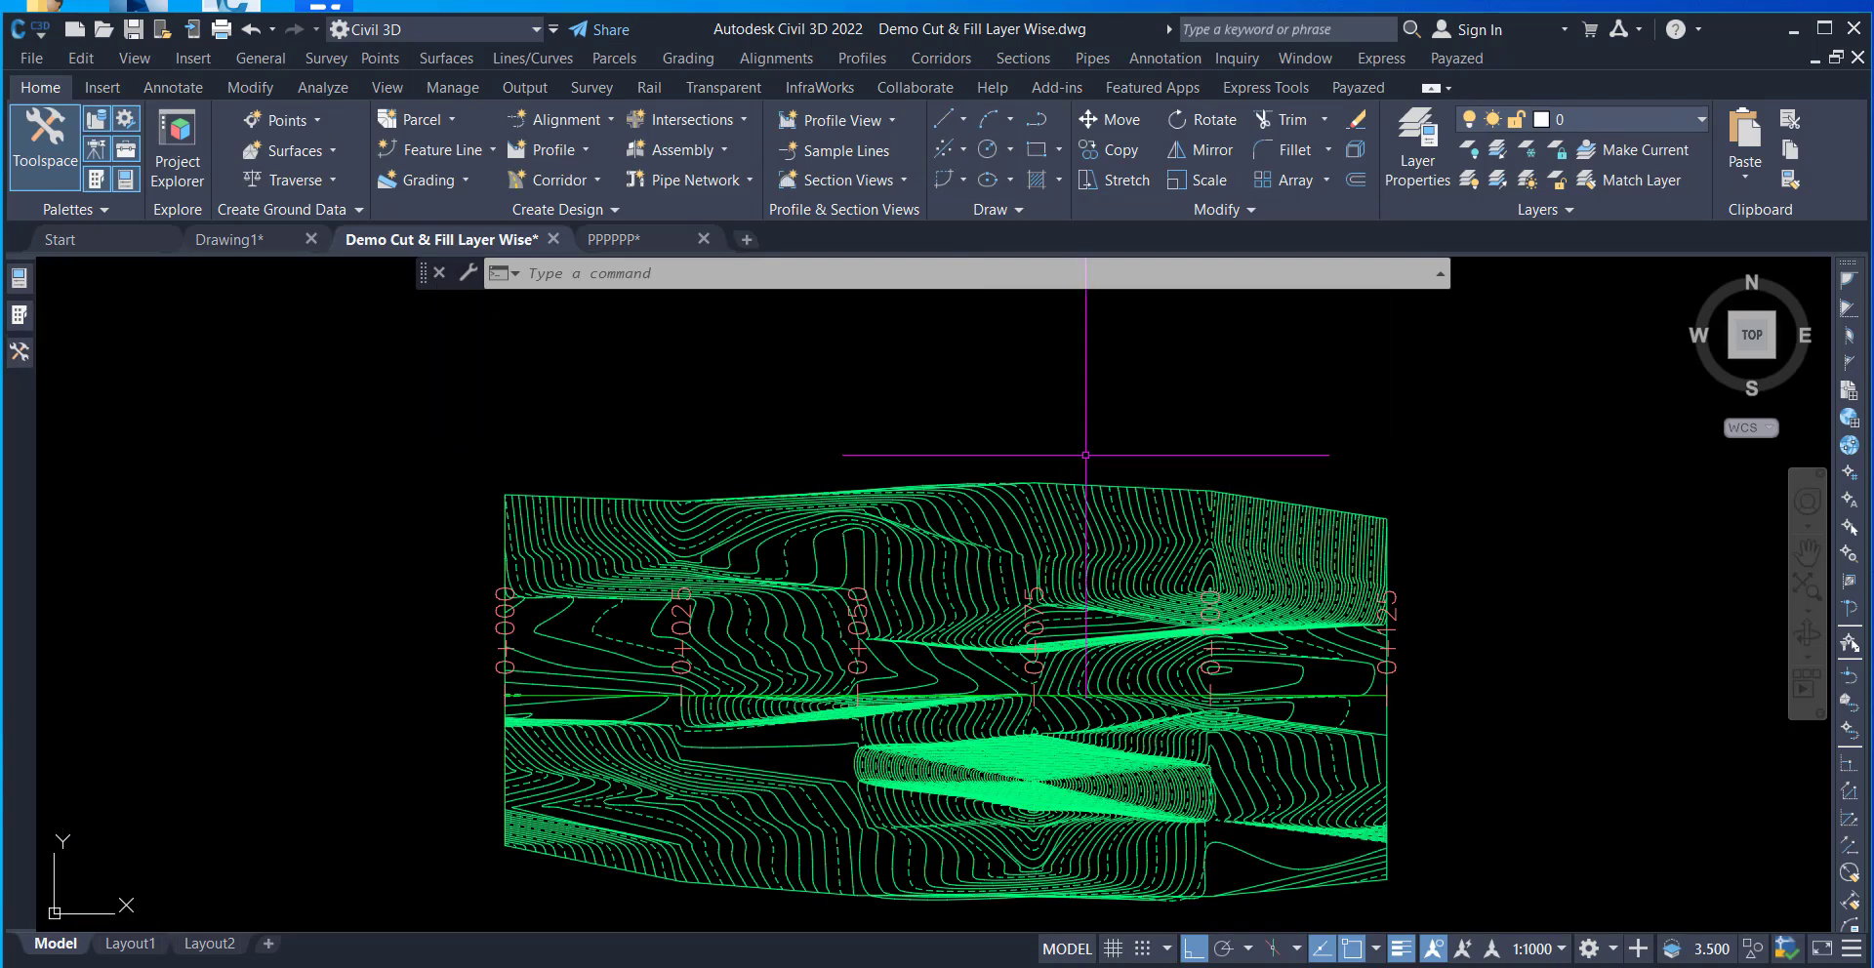
- Examine the NSL surface in the Object Viewer from the SW Isometric view and orbit around it
click(1060, 486)
right_click(1087, 574)
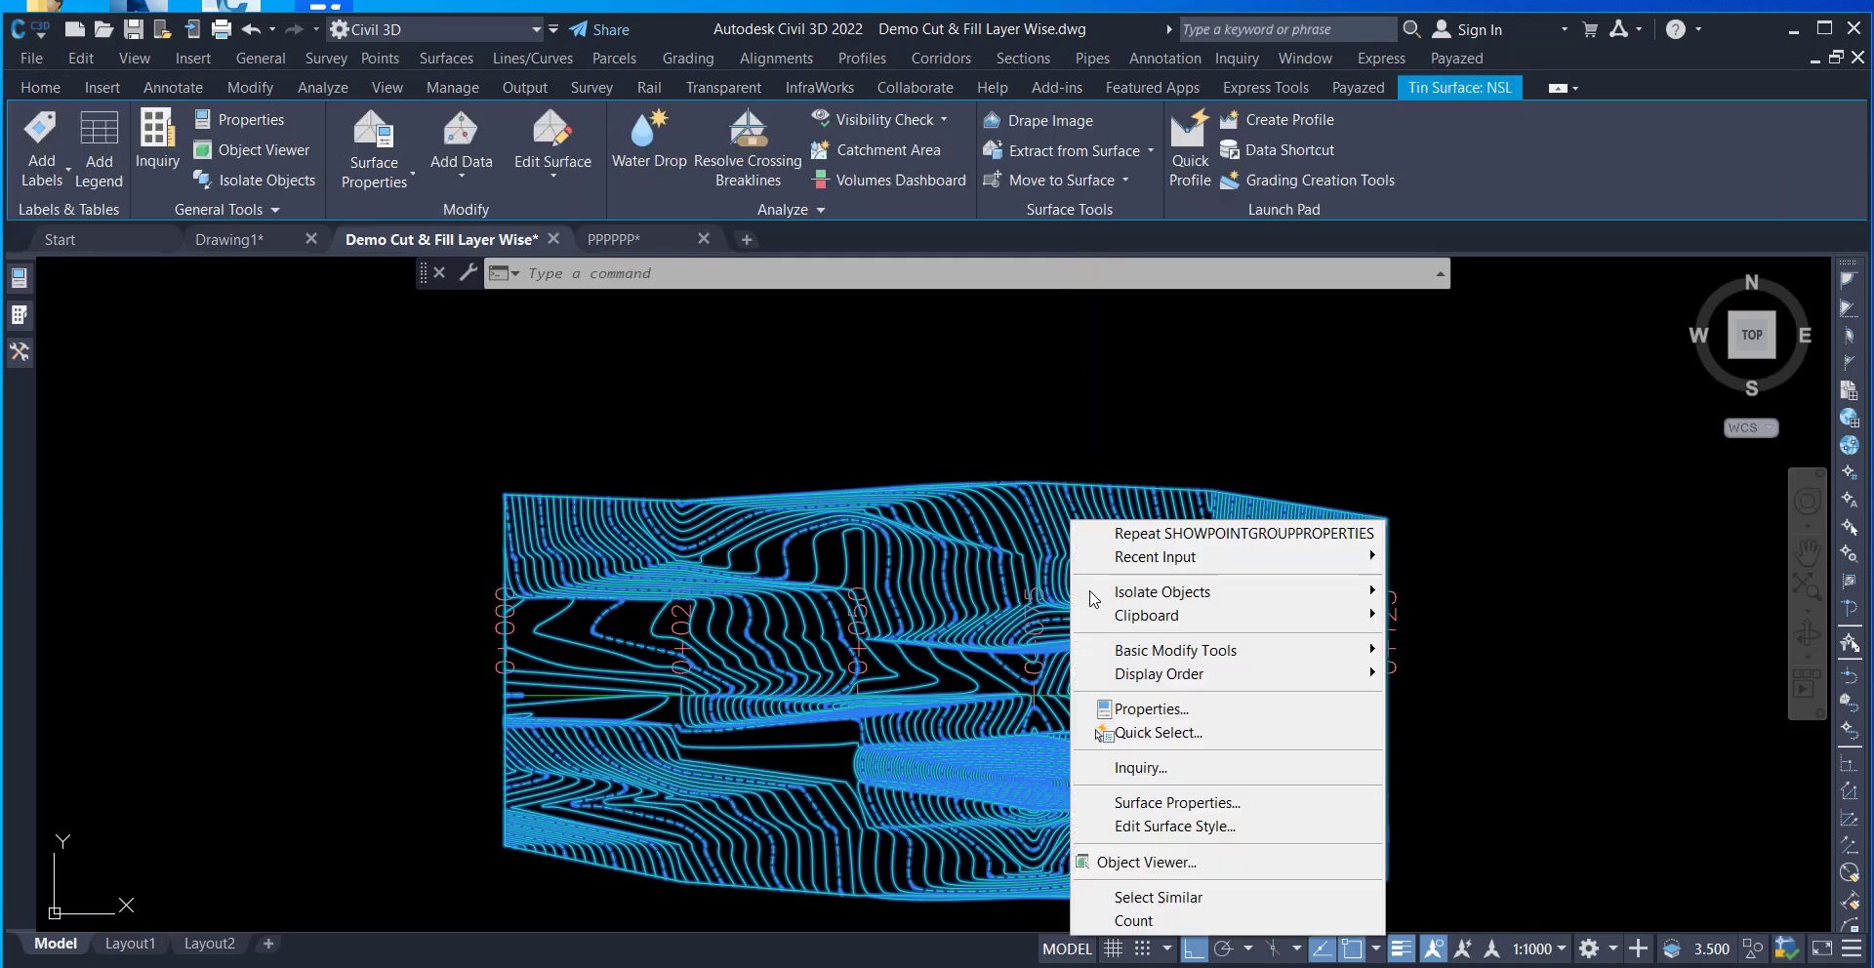
click(1148, 867)
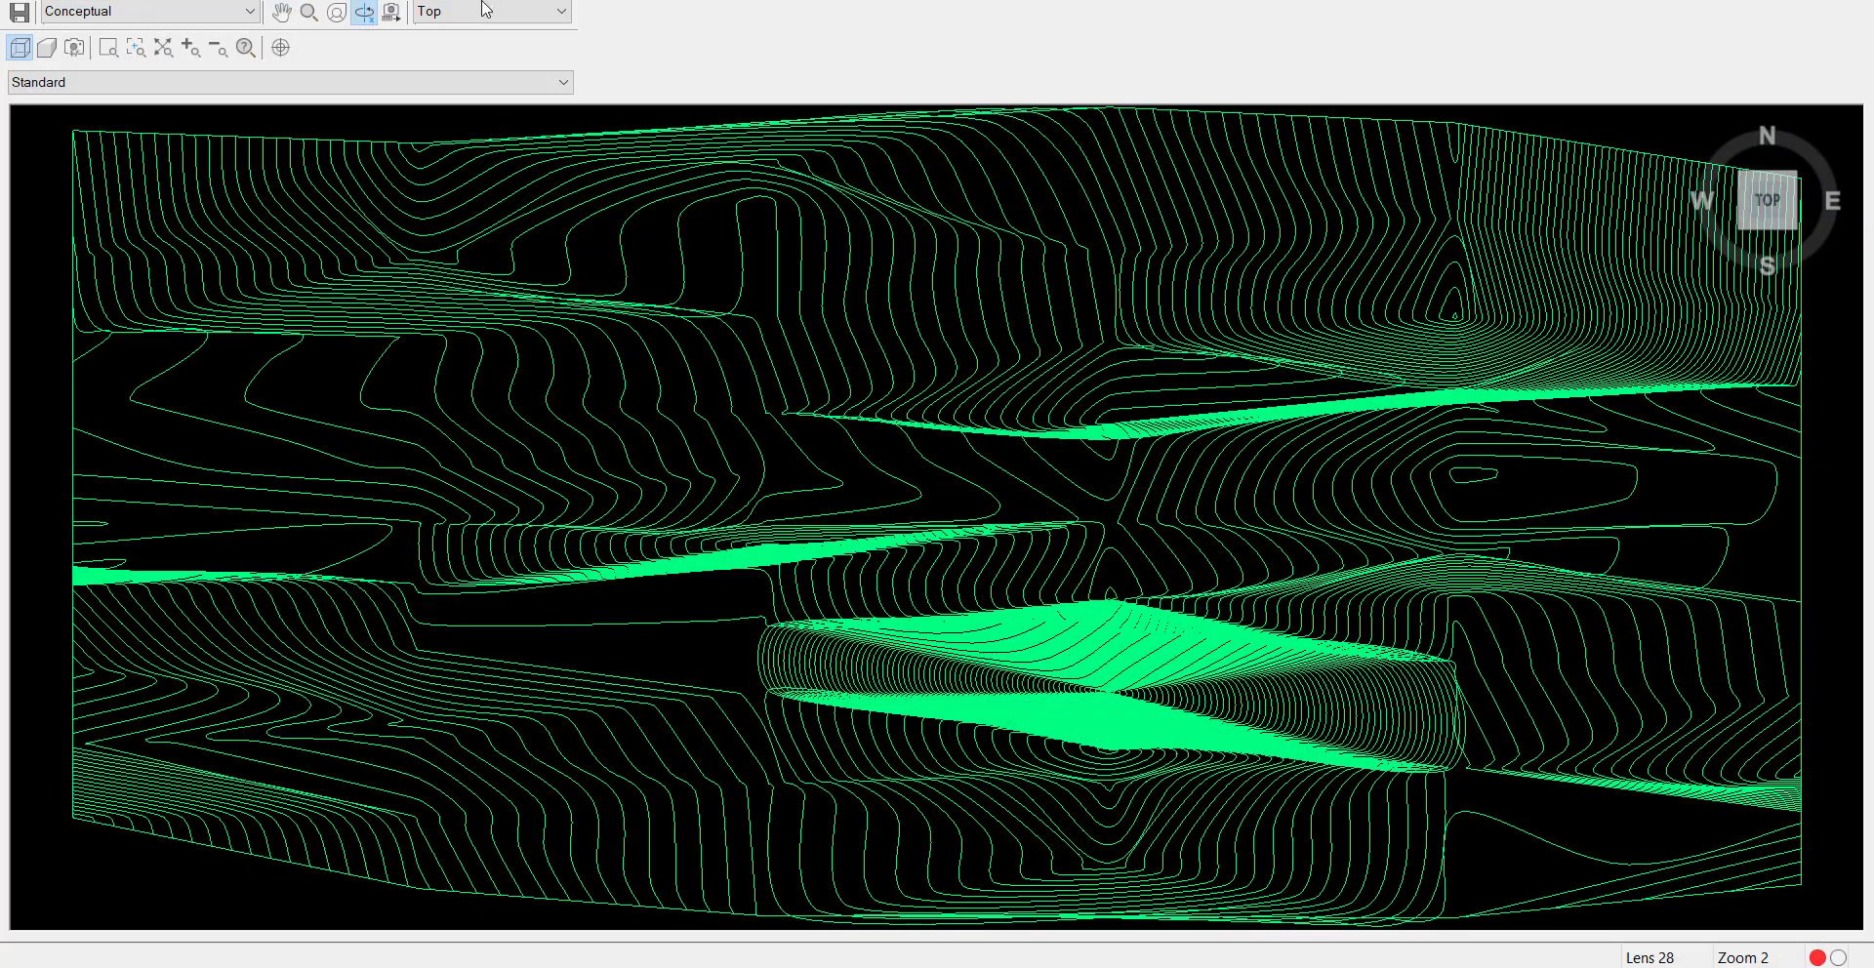
click(486, 11)
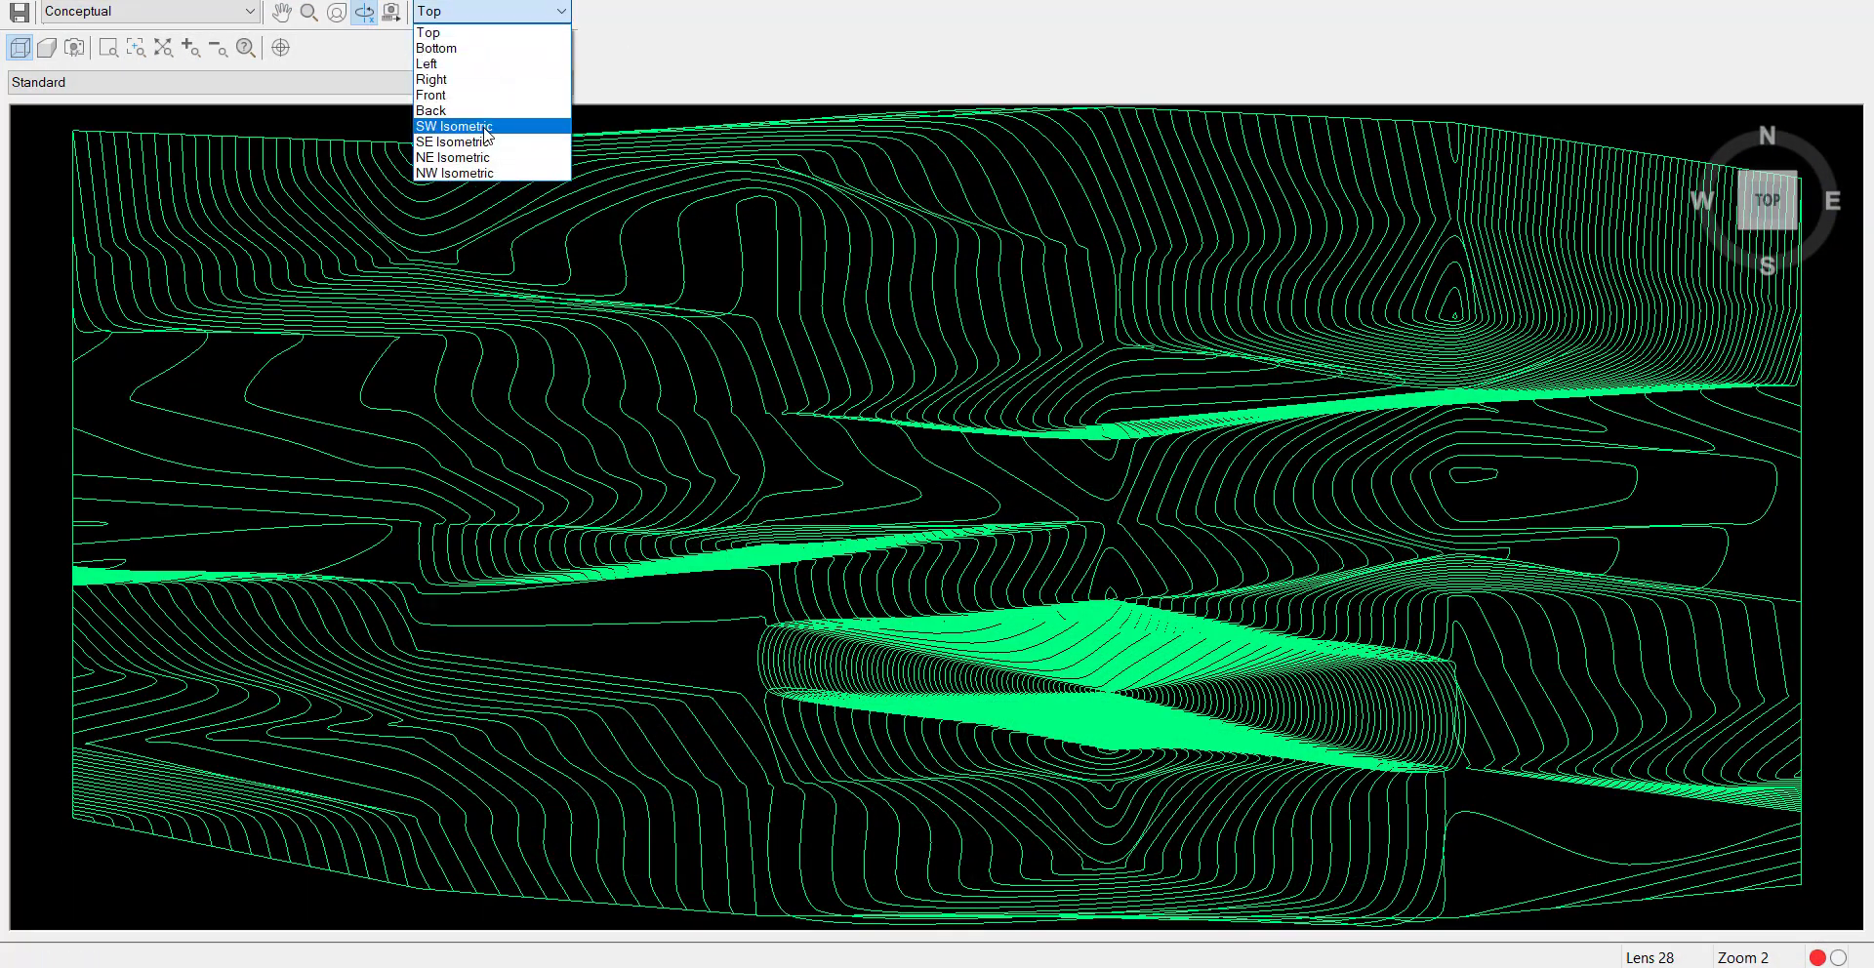
click(449, 125)
mouse_move(974, 528)
mouse_down()
mouse_move(1123, 515)
mouse_move(1032, 609)
mouse_up()
key(Escape)
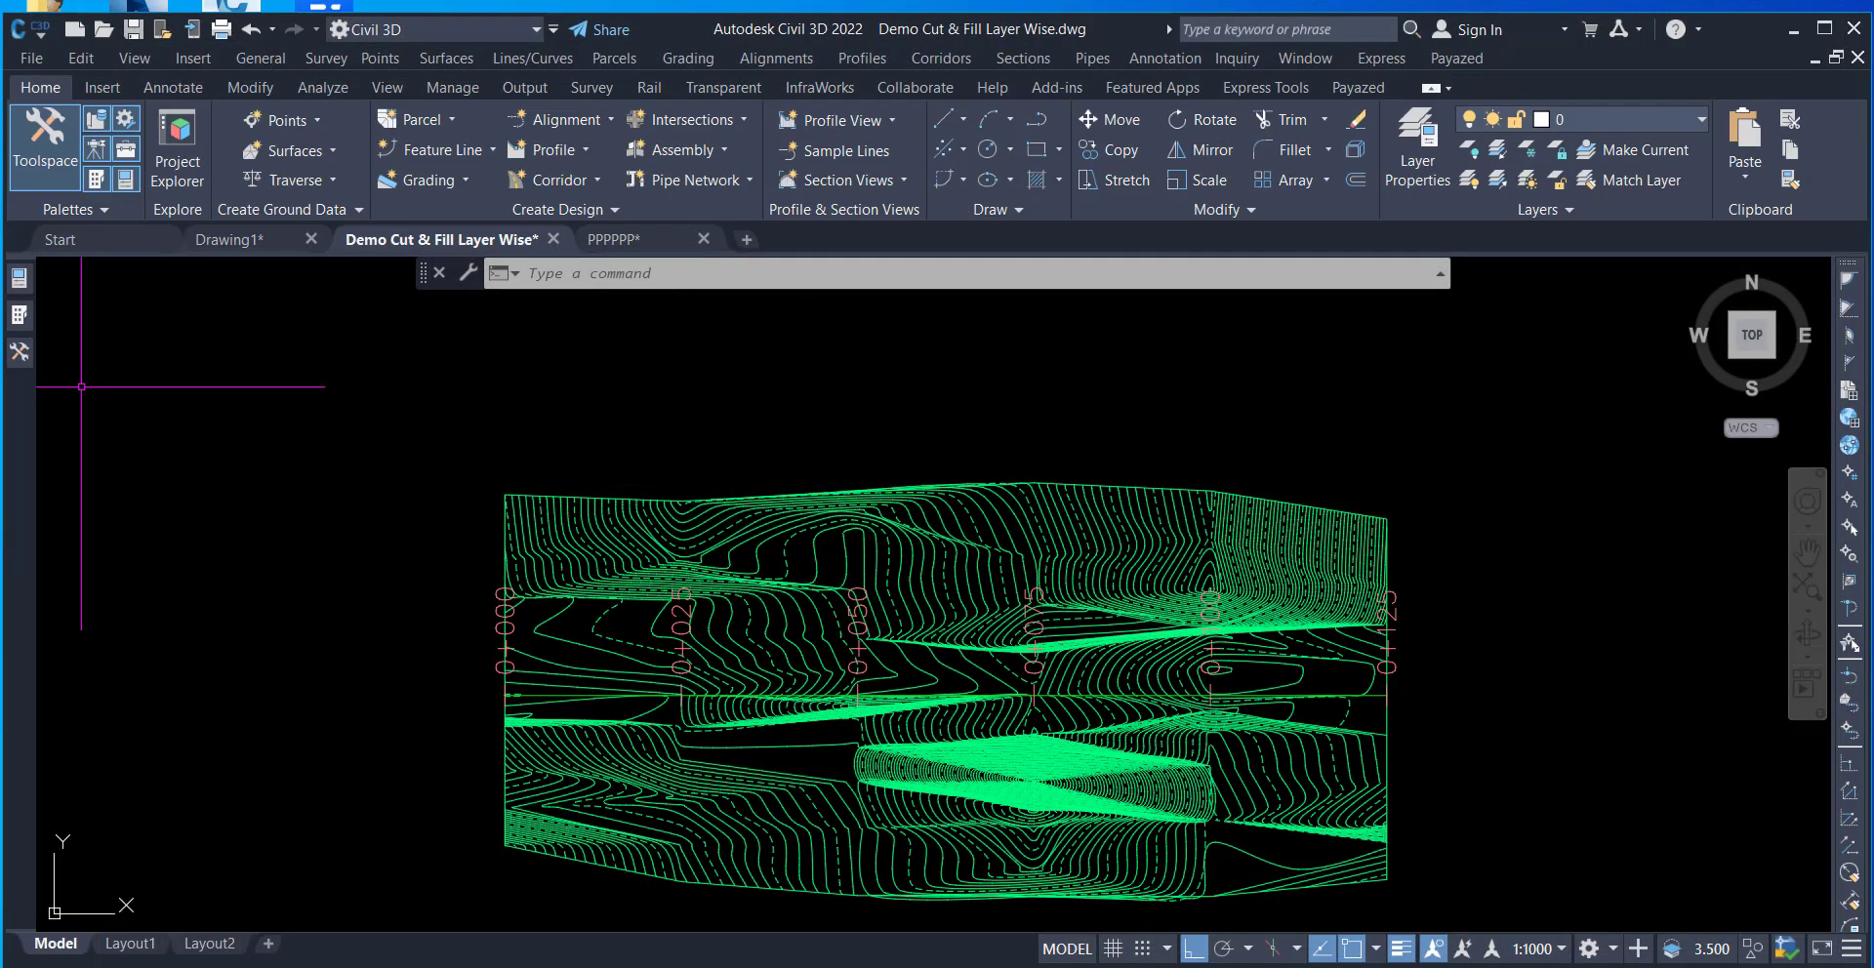
- Start creating a new TIN surface and name it 1ST LAYER
click(20, 352)
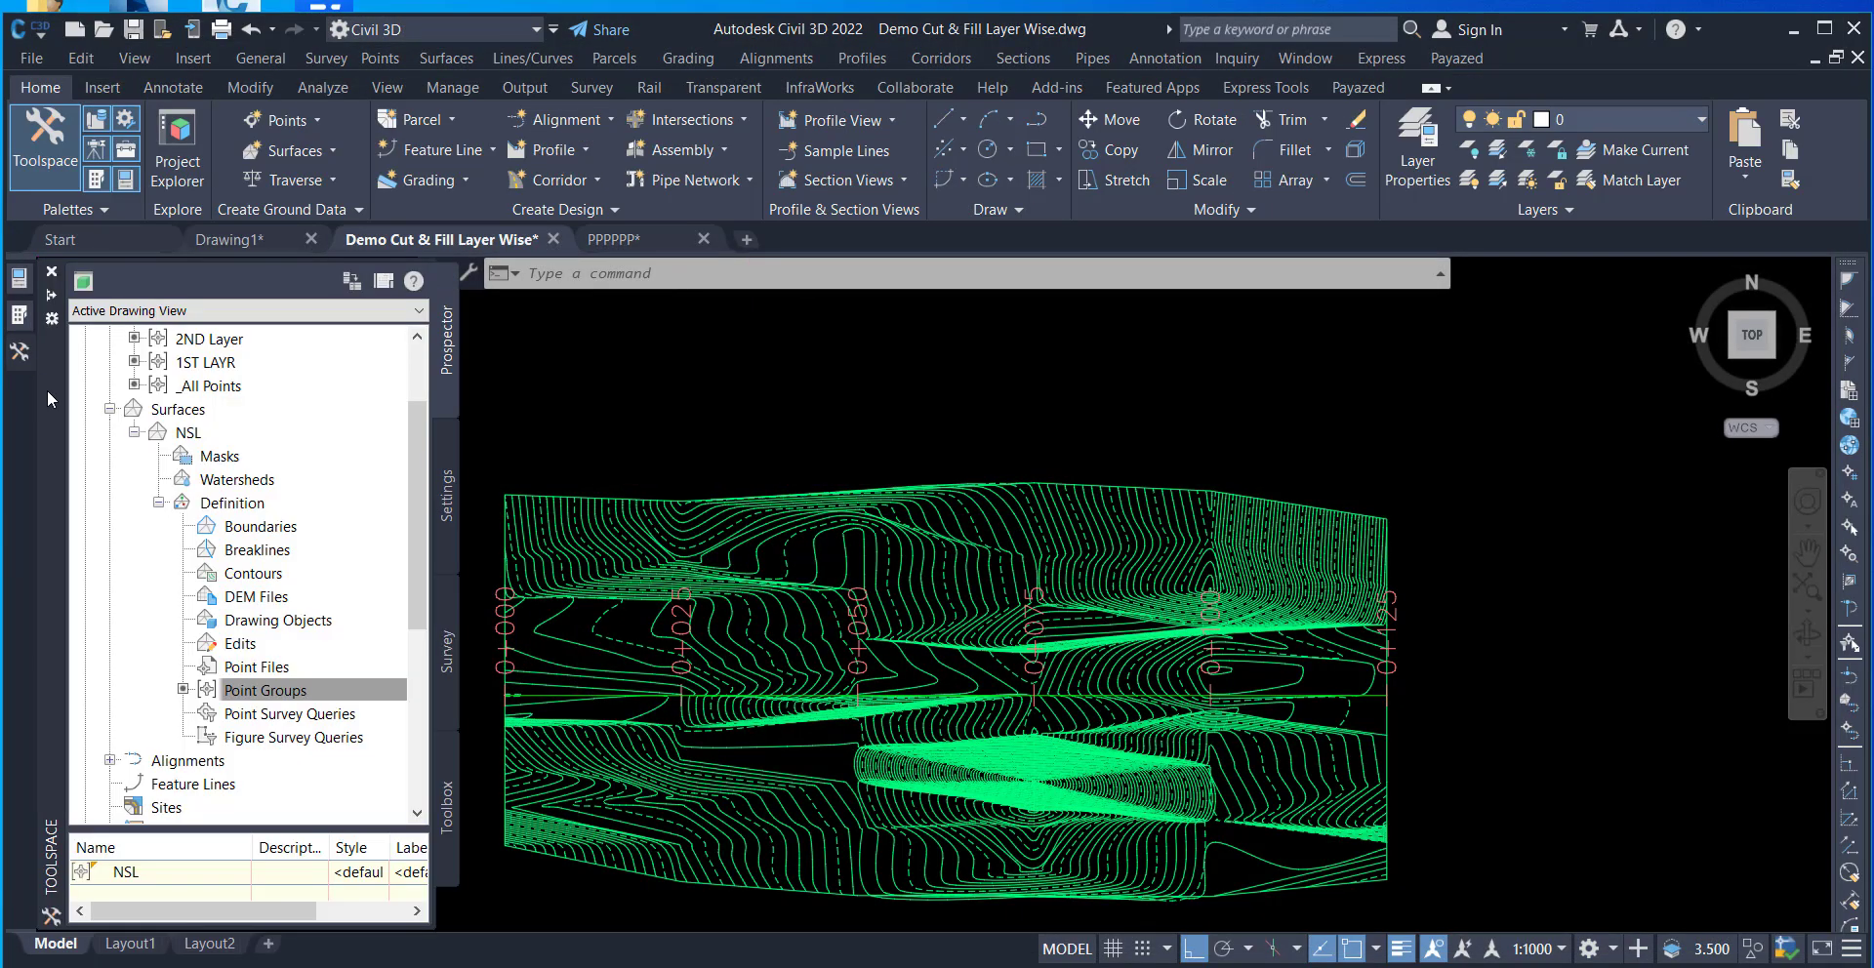
click(134, 432)
right_click(177, 414)
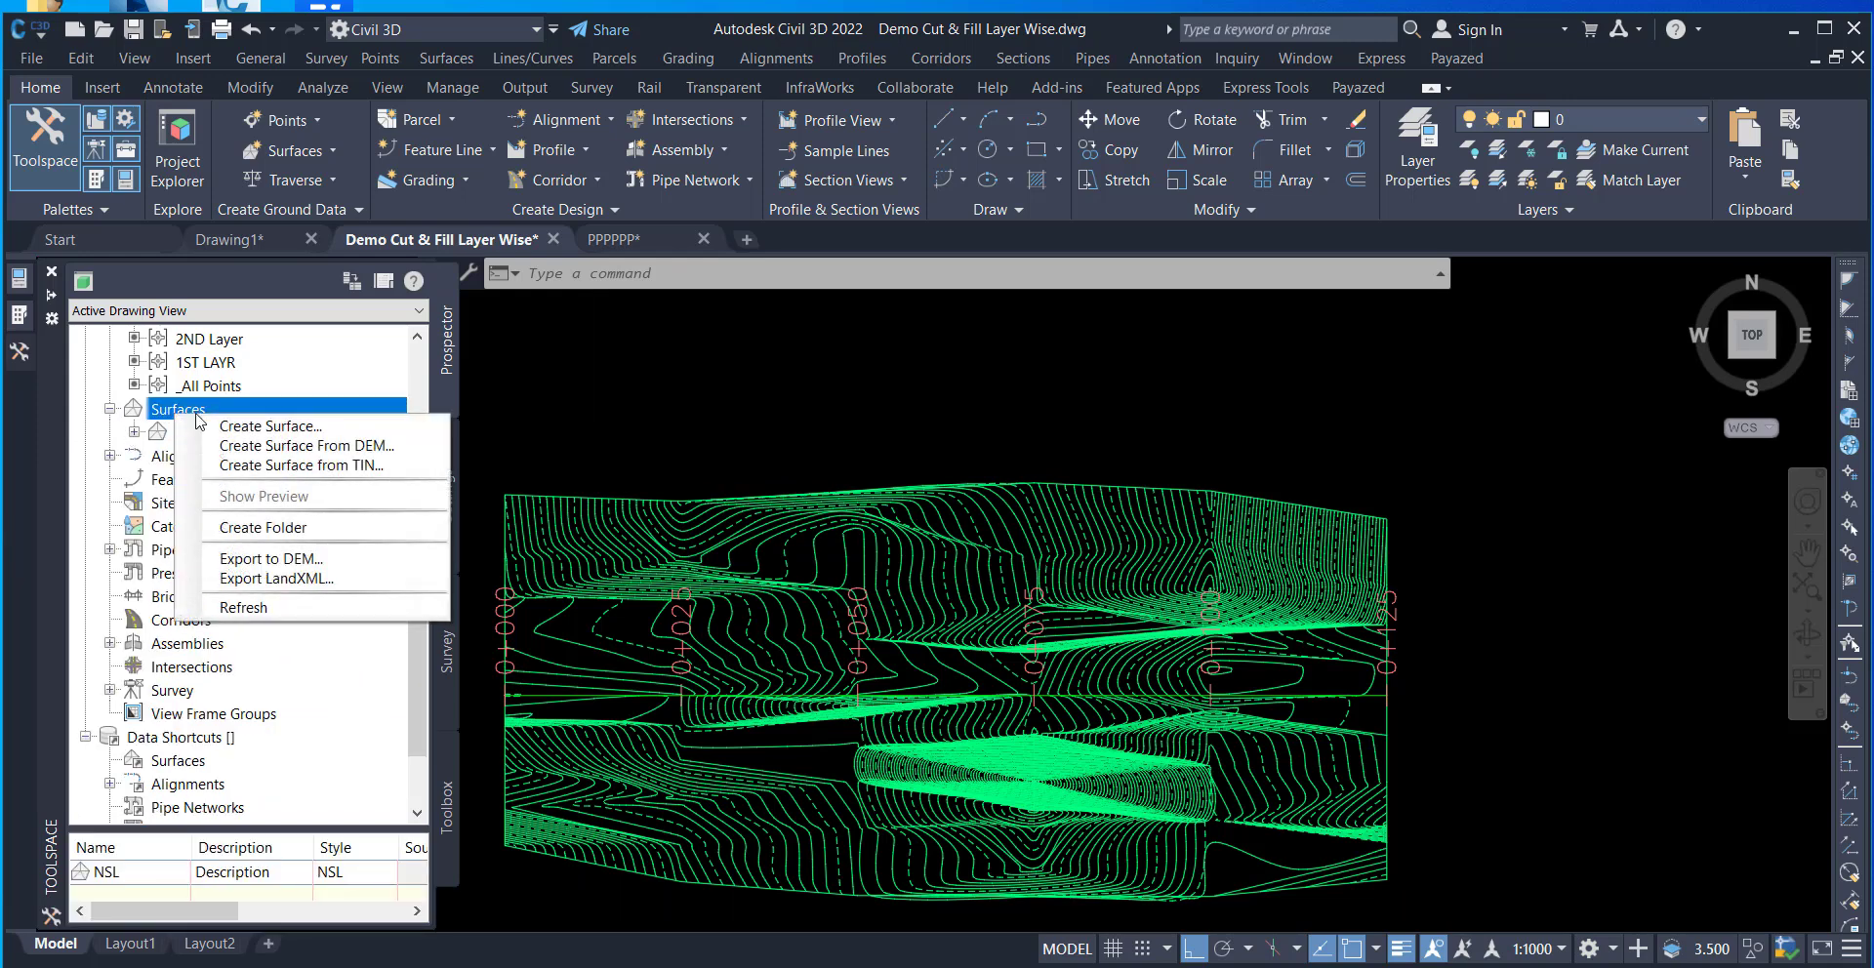
click(341, 422)
click(1440, 353)
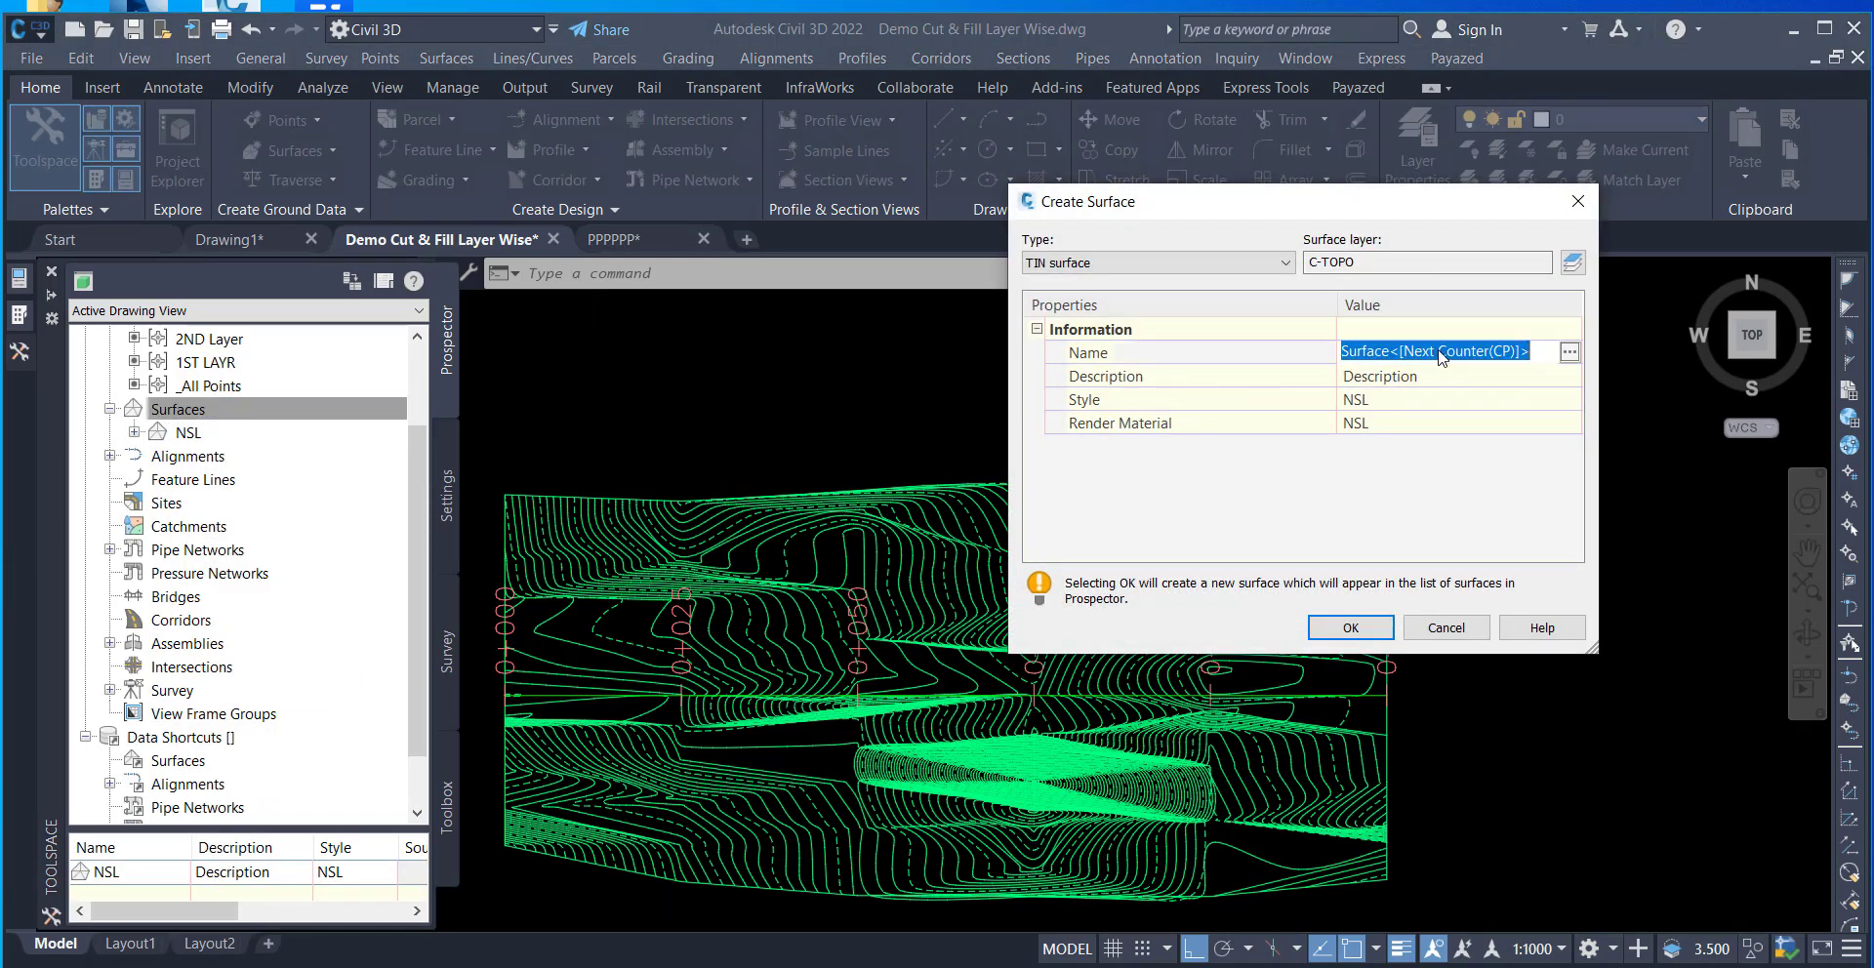
text(1ST LAYER)
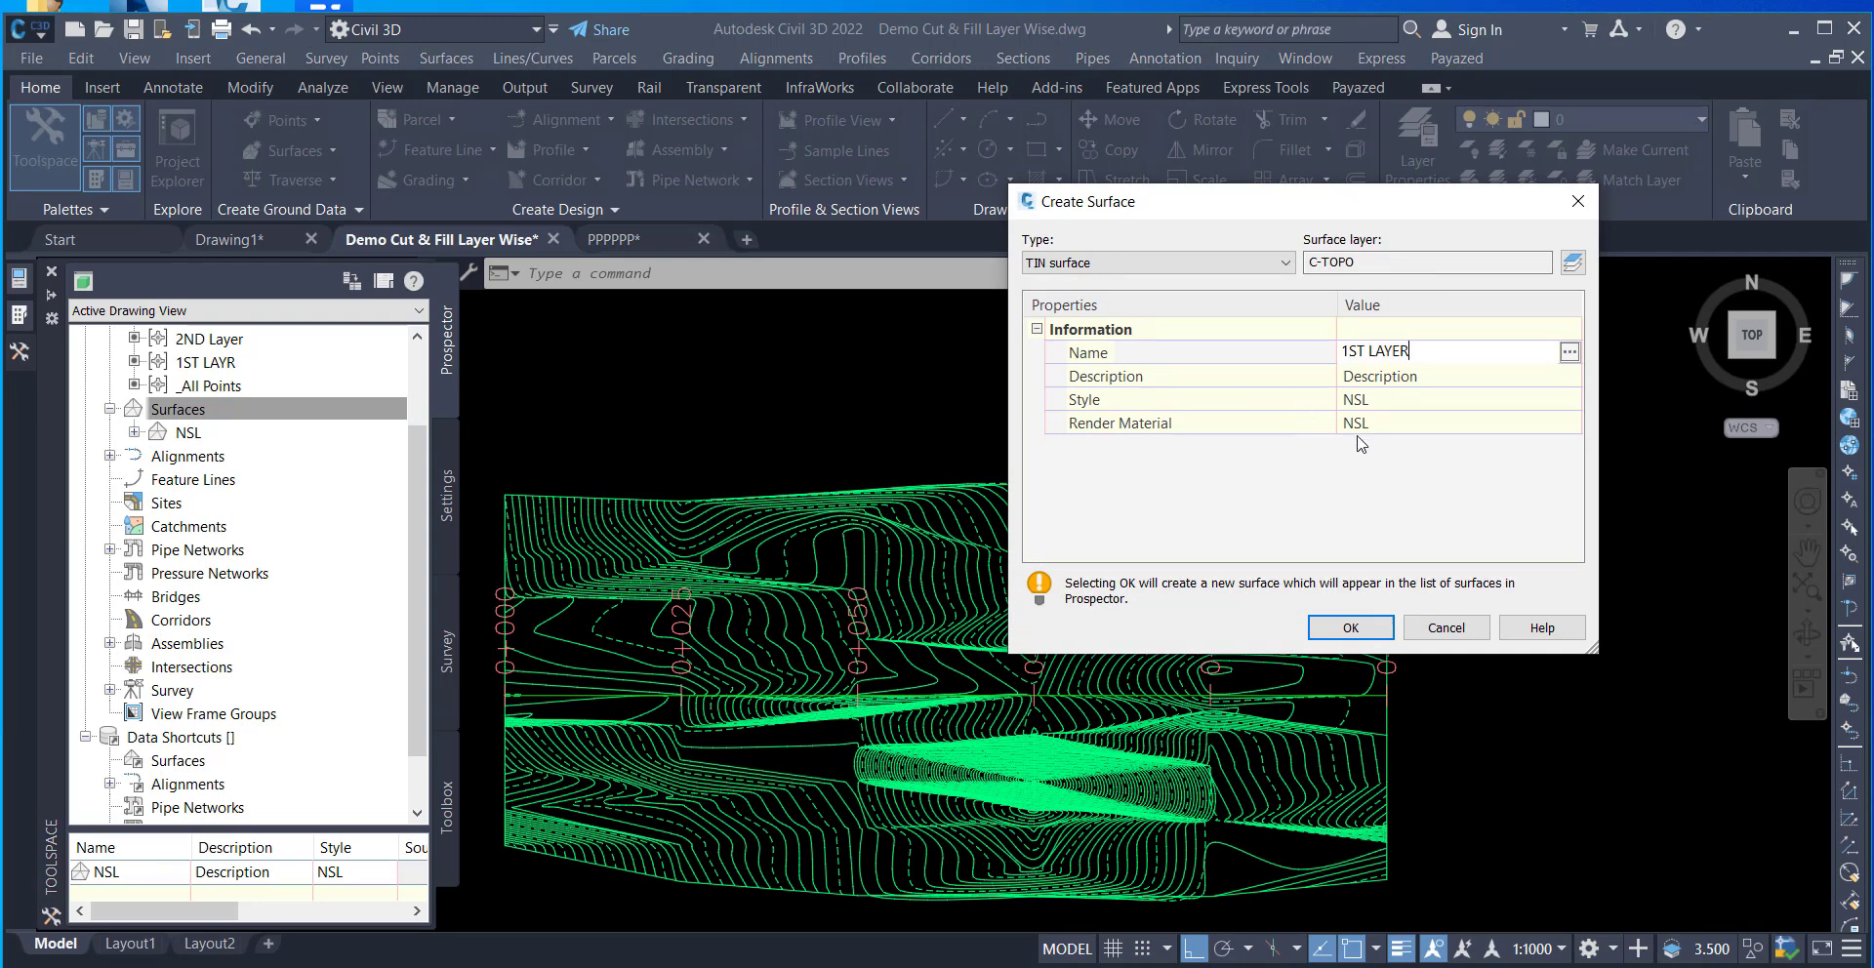
key(Return)
- Assign the 1ST LAYER surface style to the new surface and create it
click(1496, 402)
click(1569, 400)
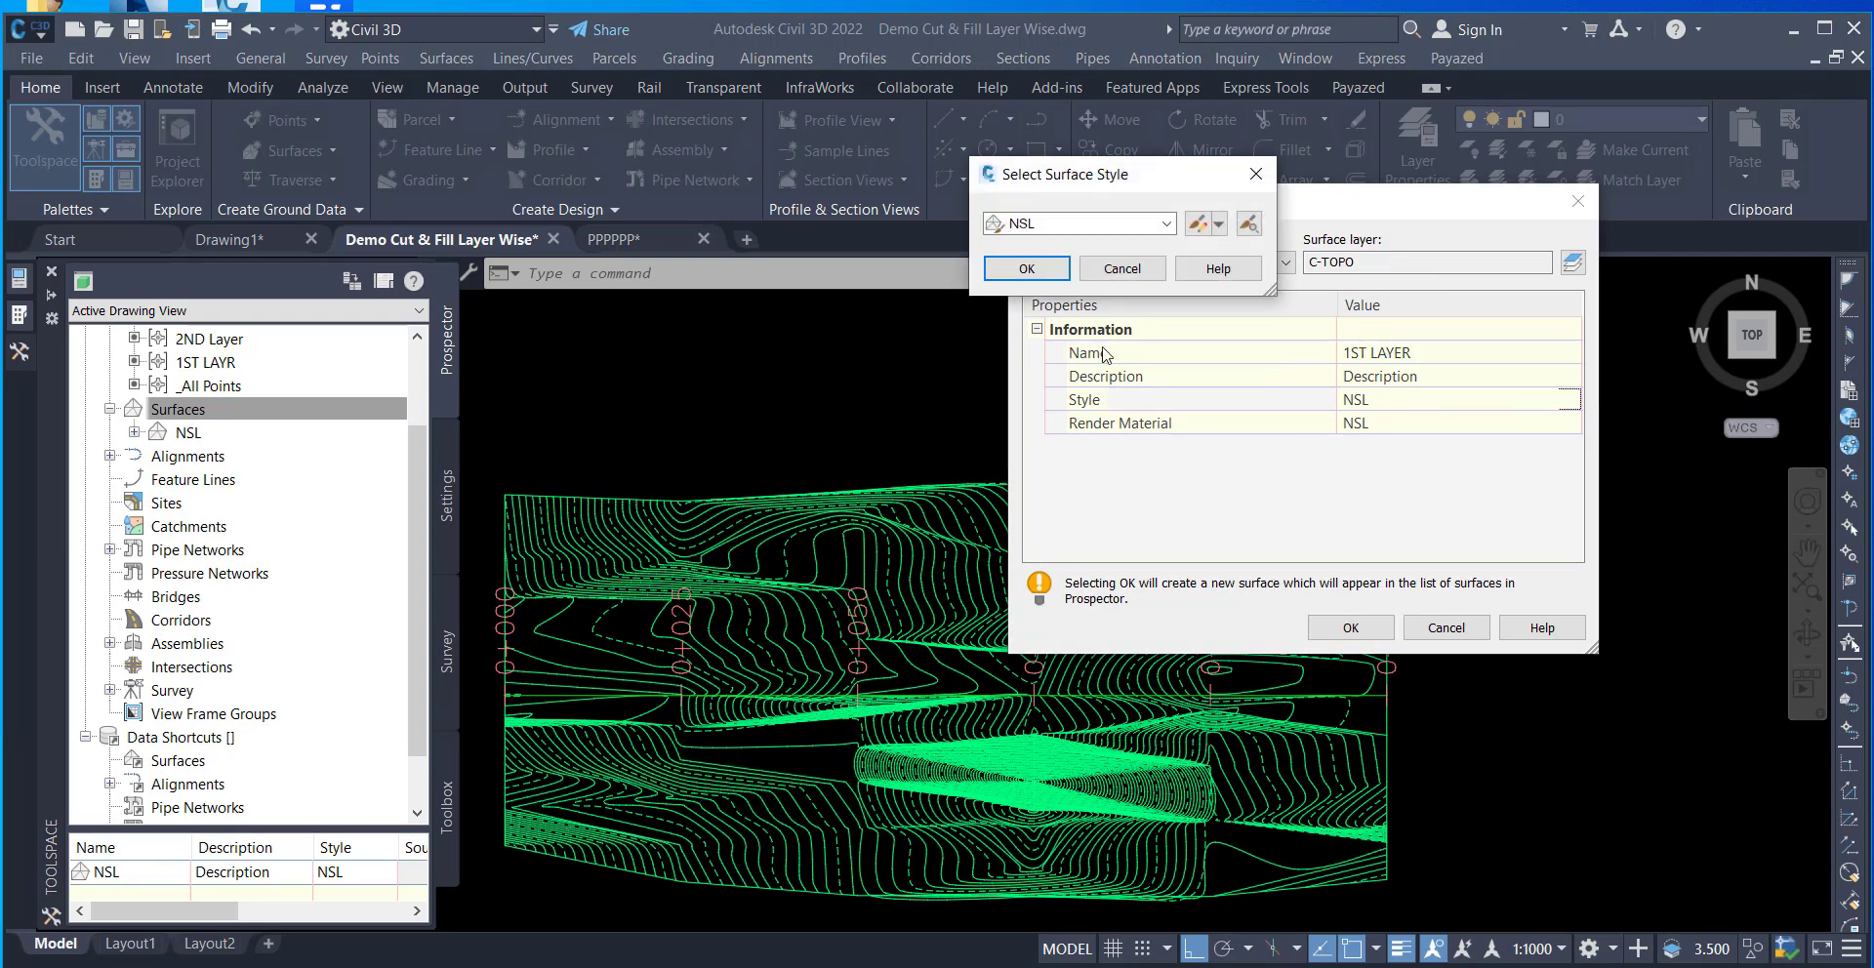
click(1066, 228)
scroll(1113, 490, up, 10)
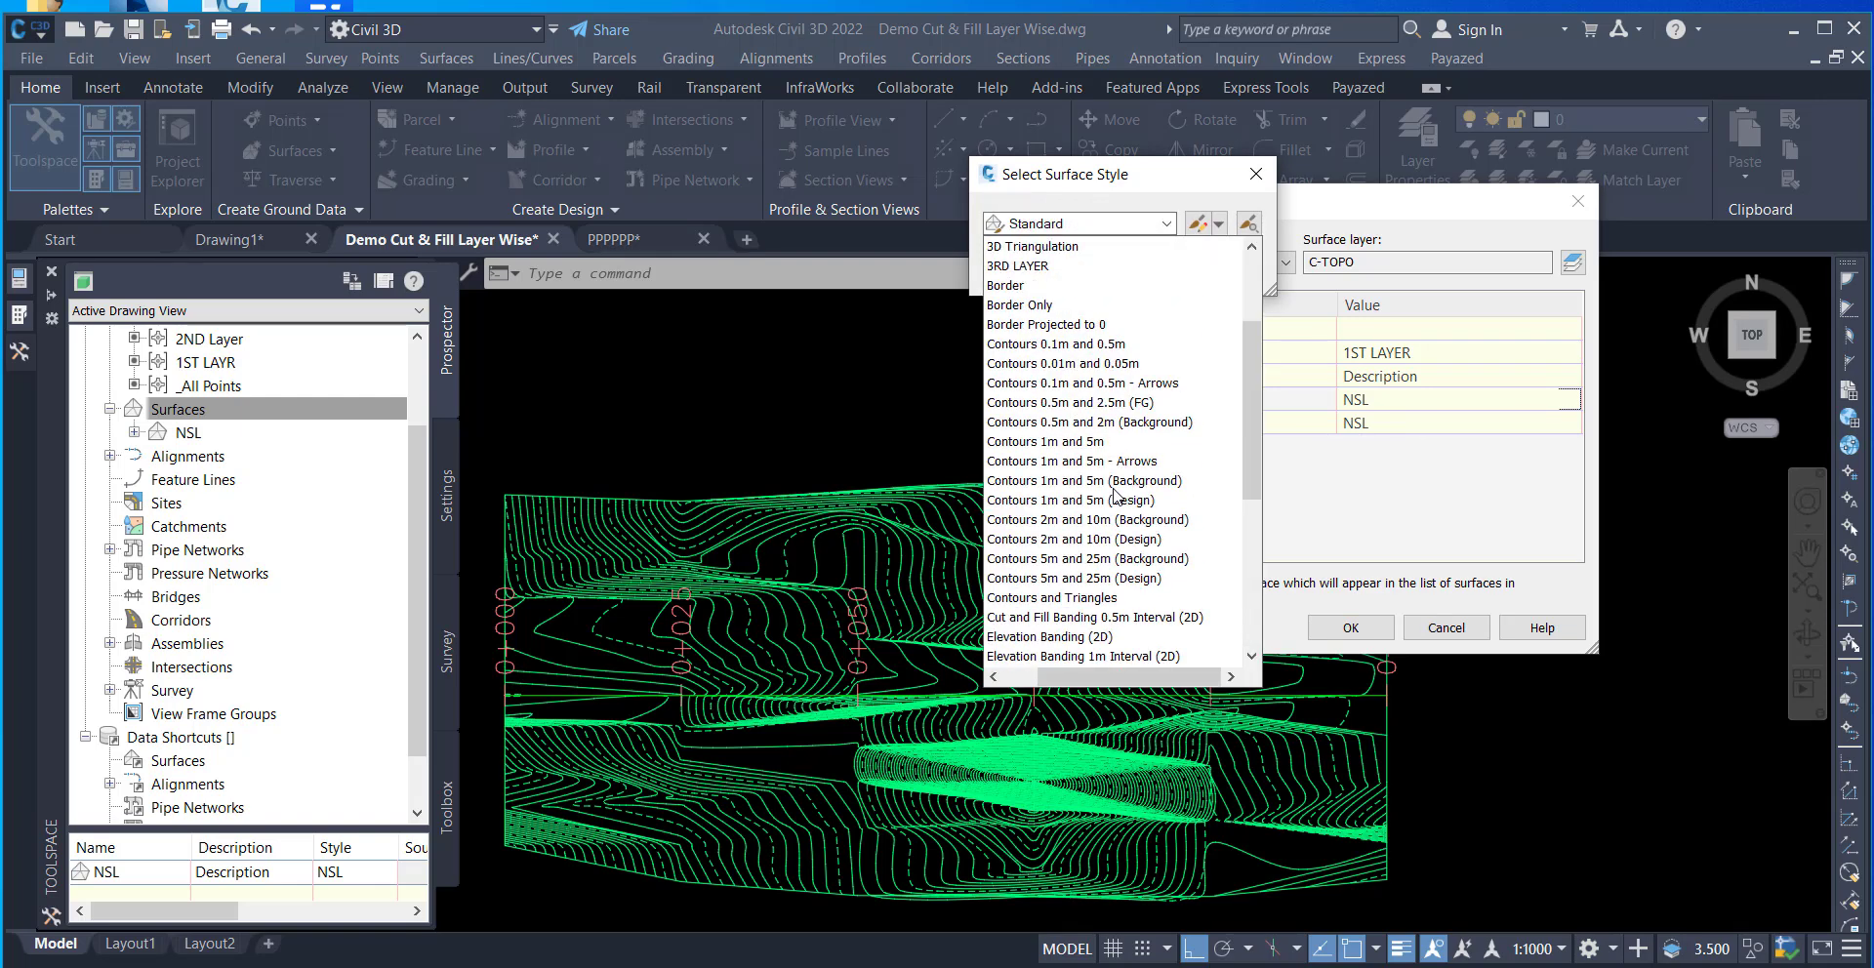
click(1035, 265)
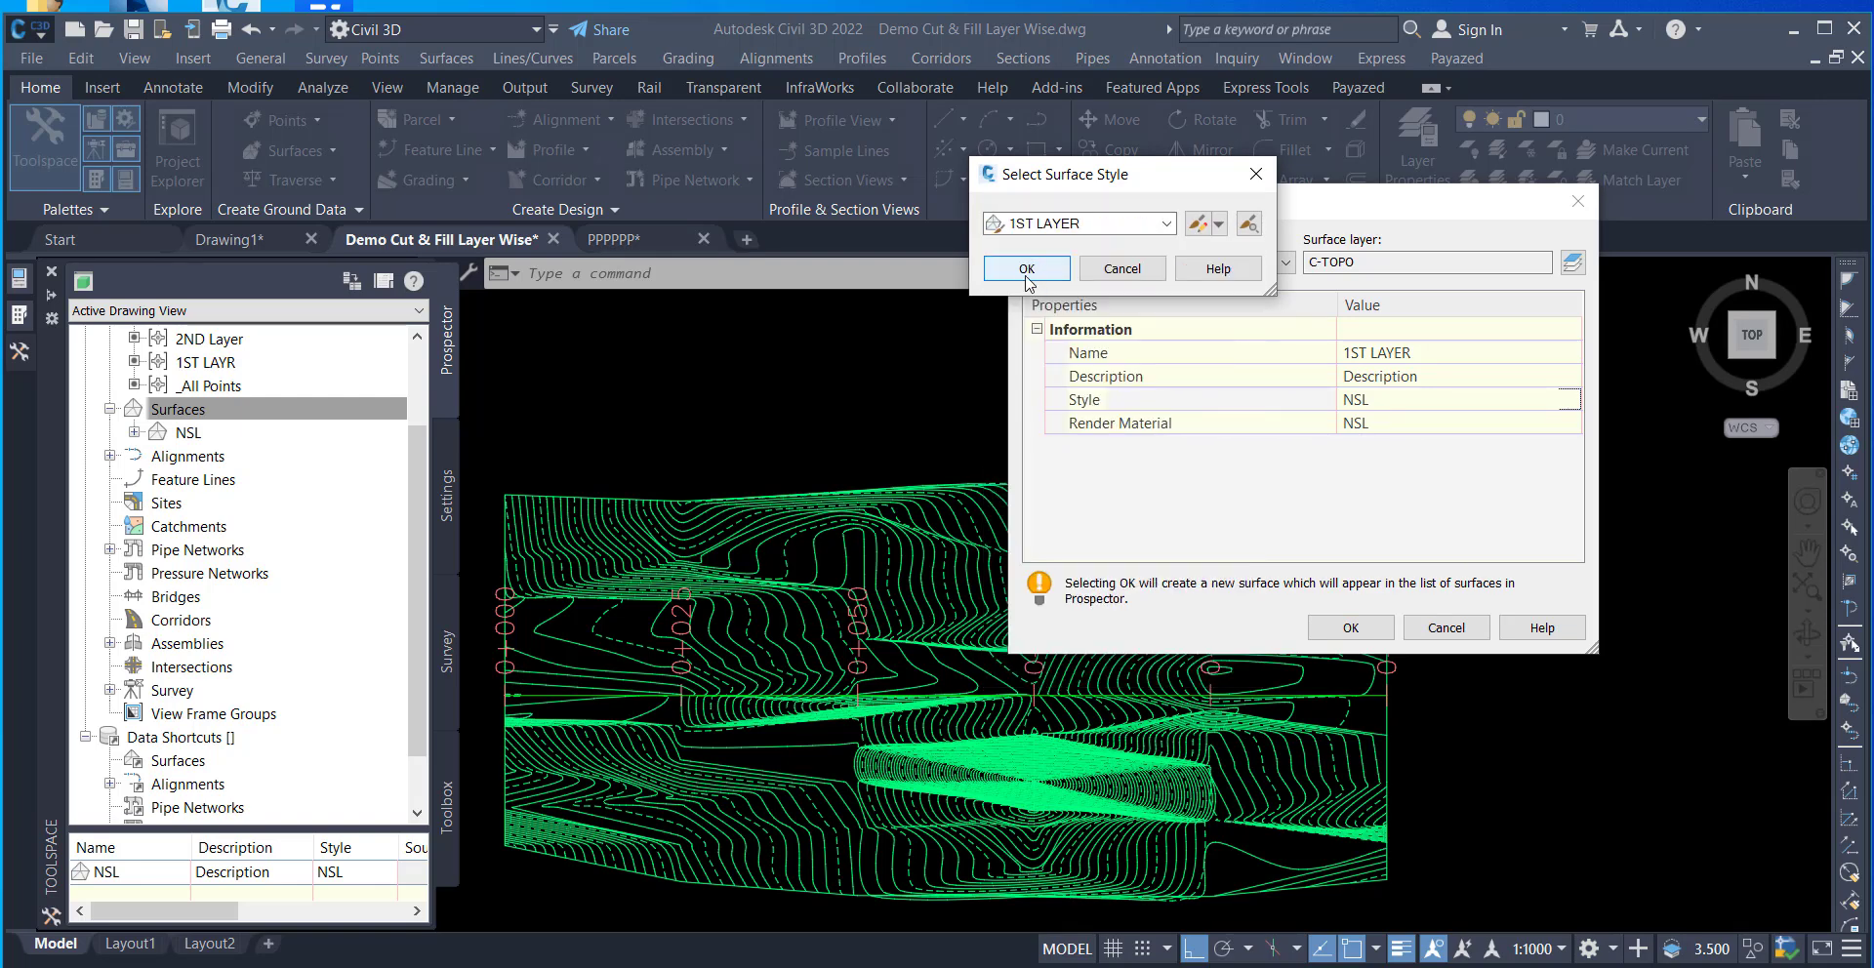
click(1027, 270)
click(1351, 628)
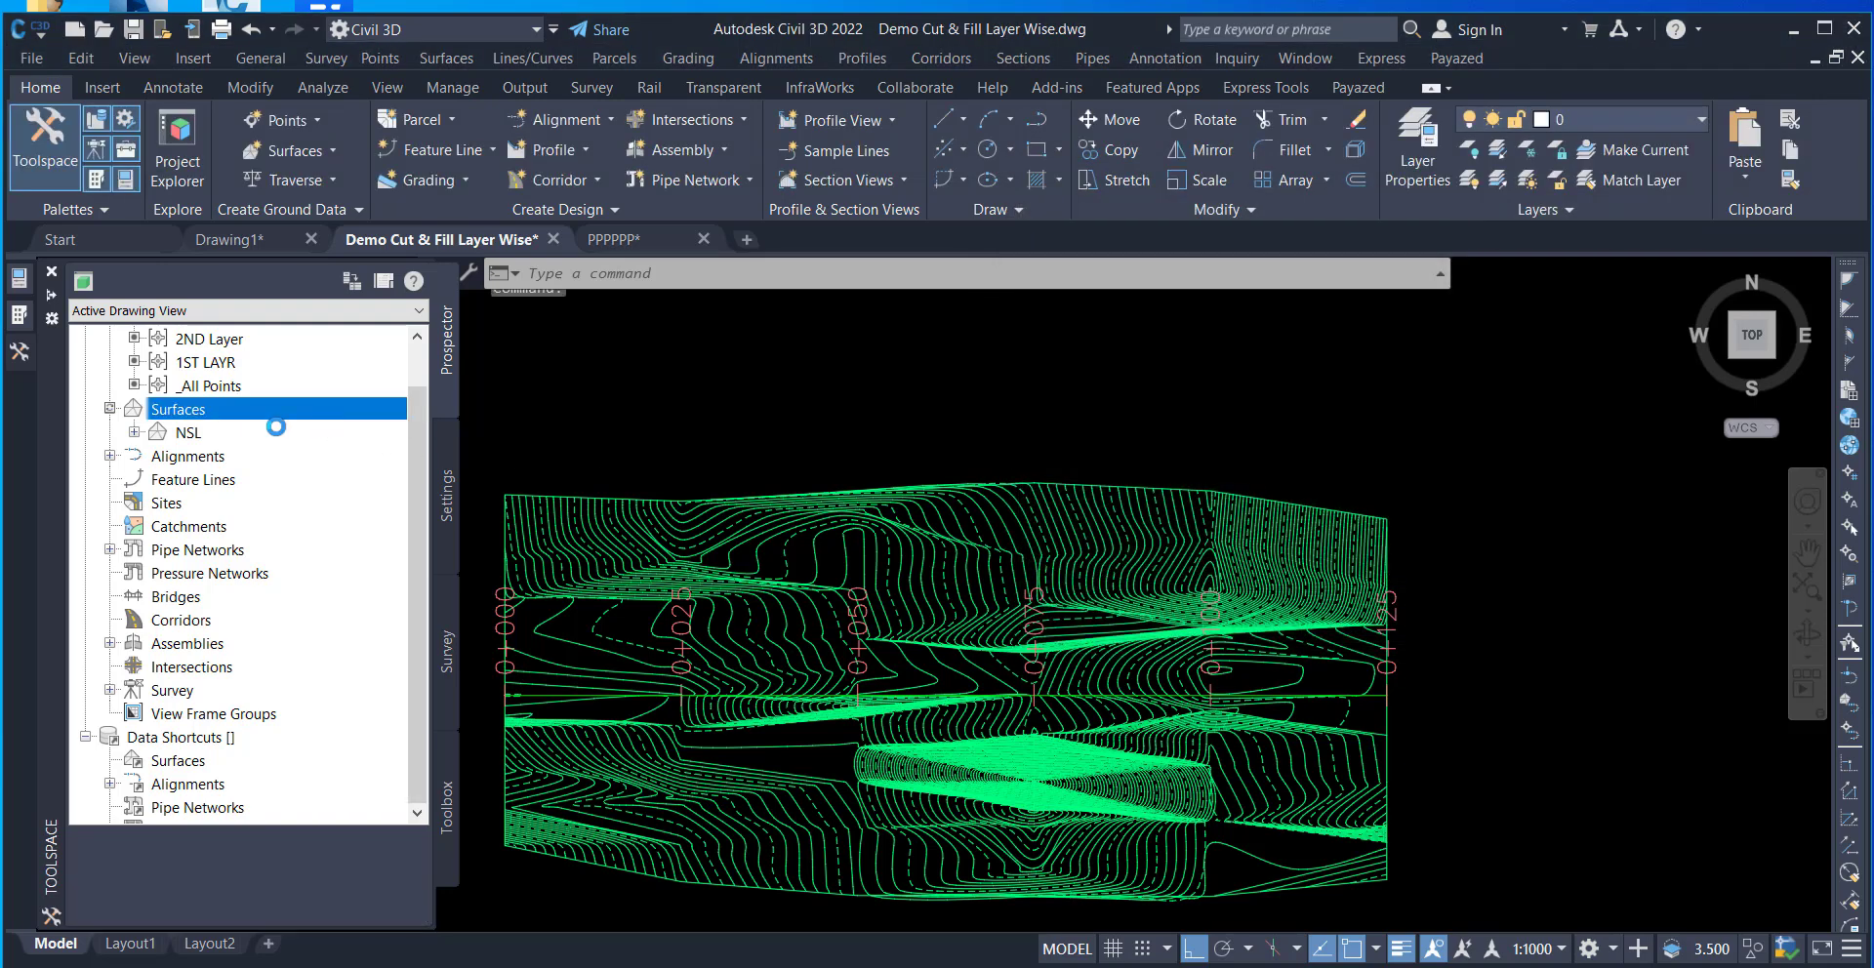
scroll(152, 468, up, 1)
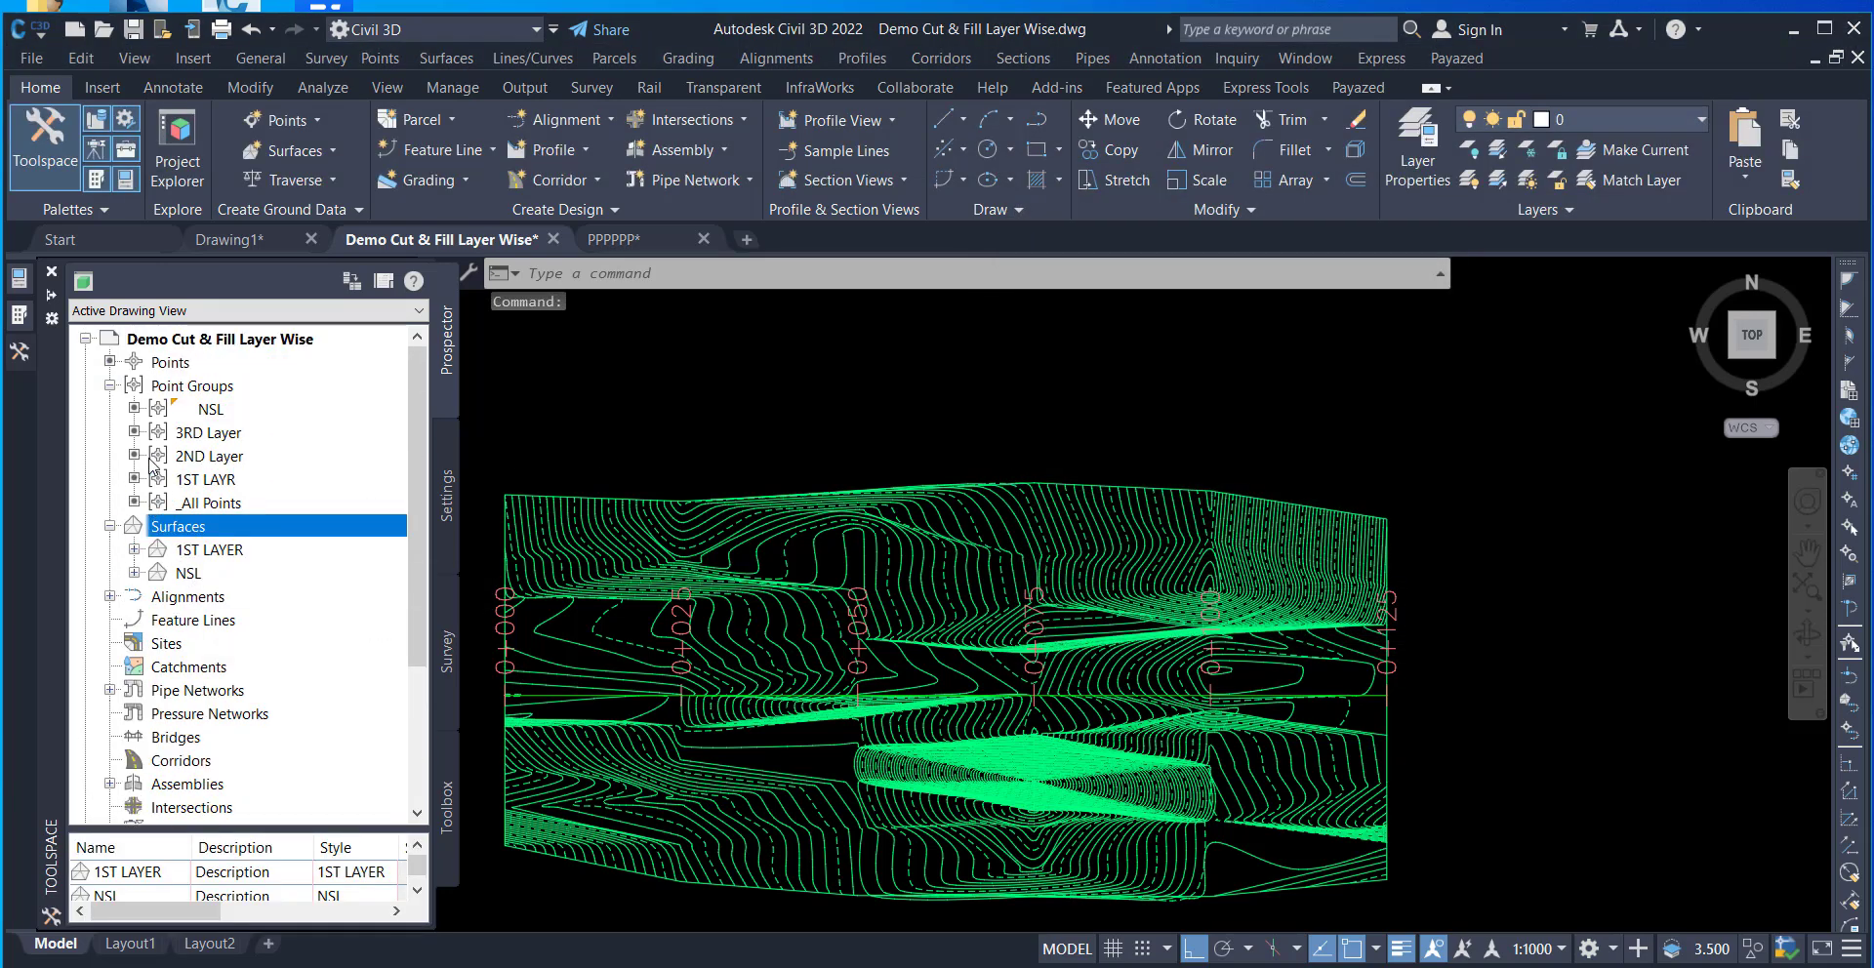
- Add the 1ST LAYR point group to the definition of the 1ST LAYER surface
click(110, 387)
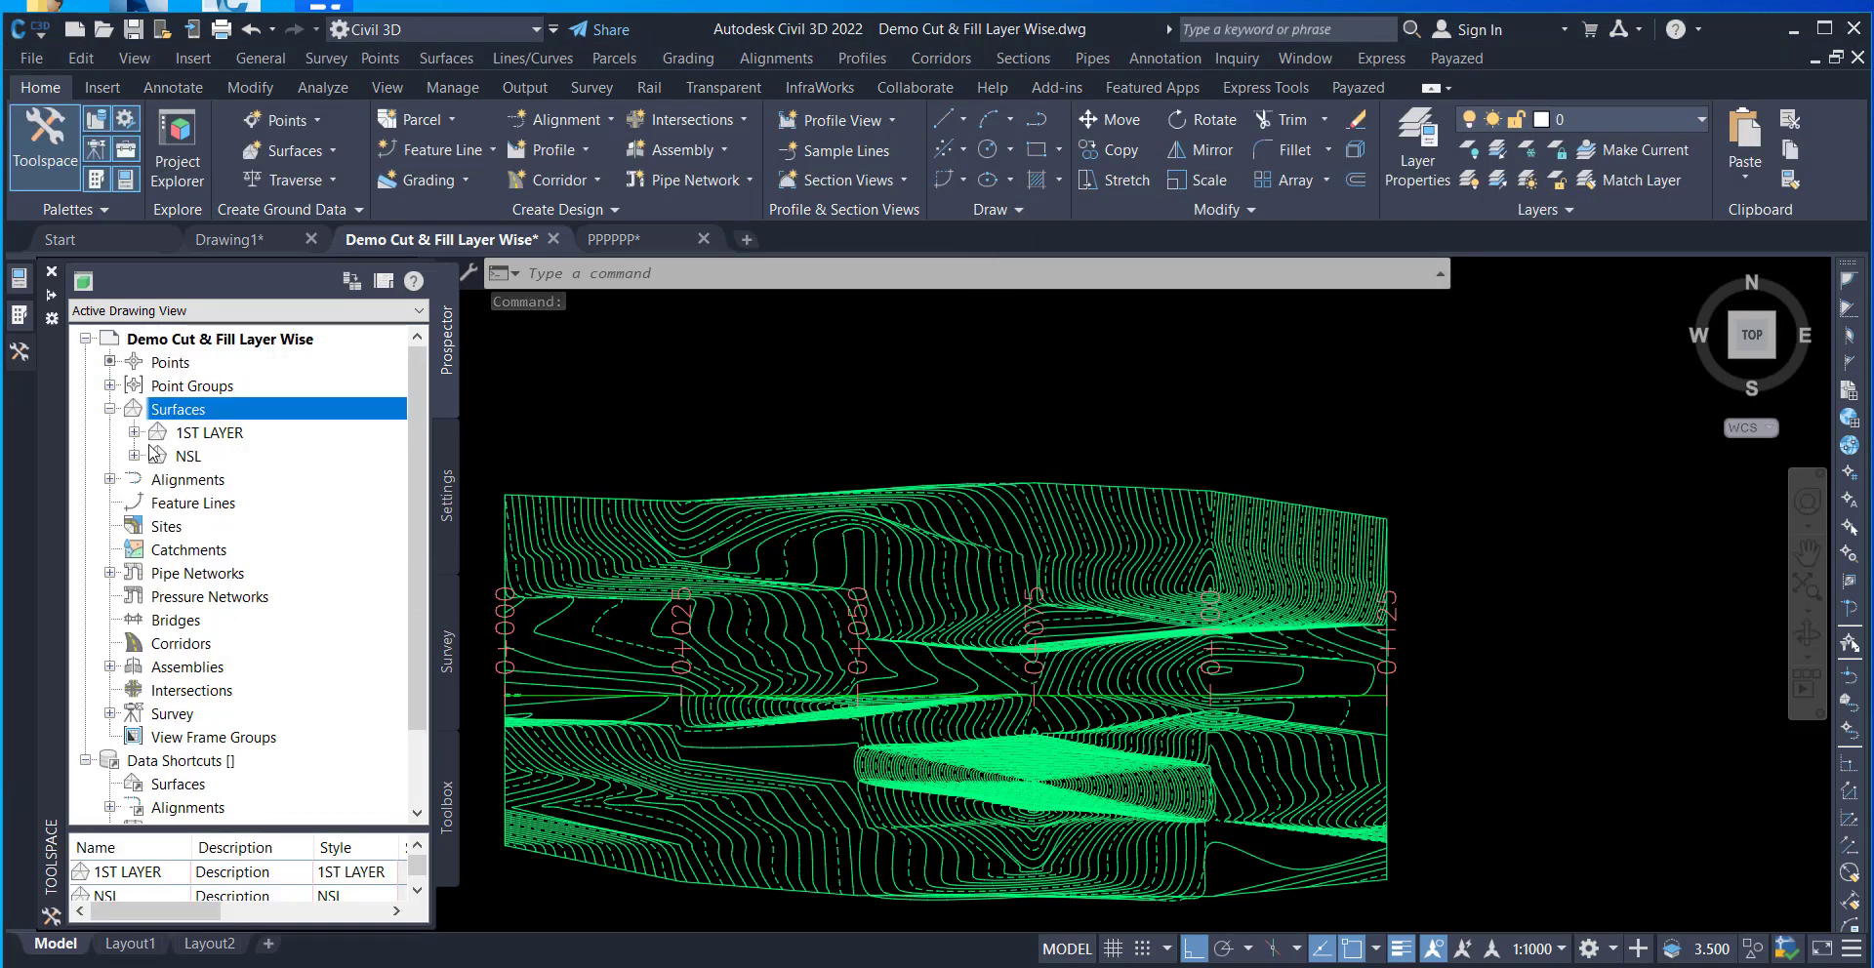
click(135, 432)
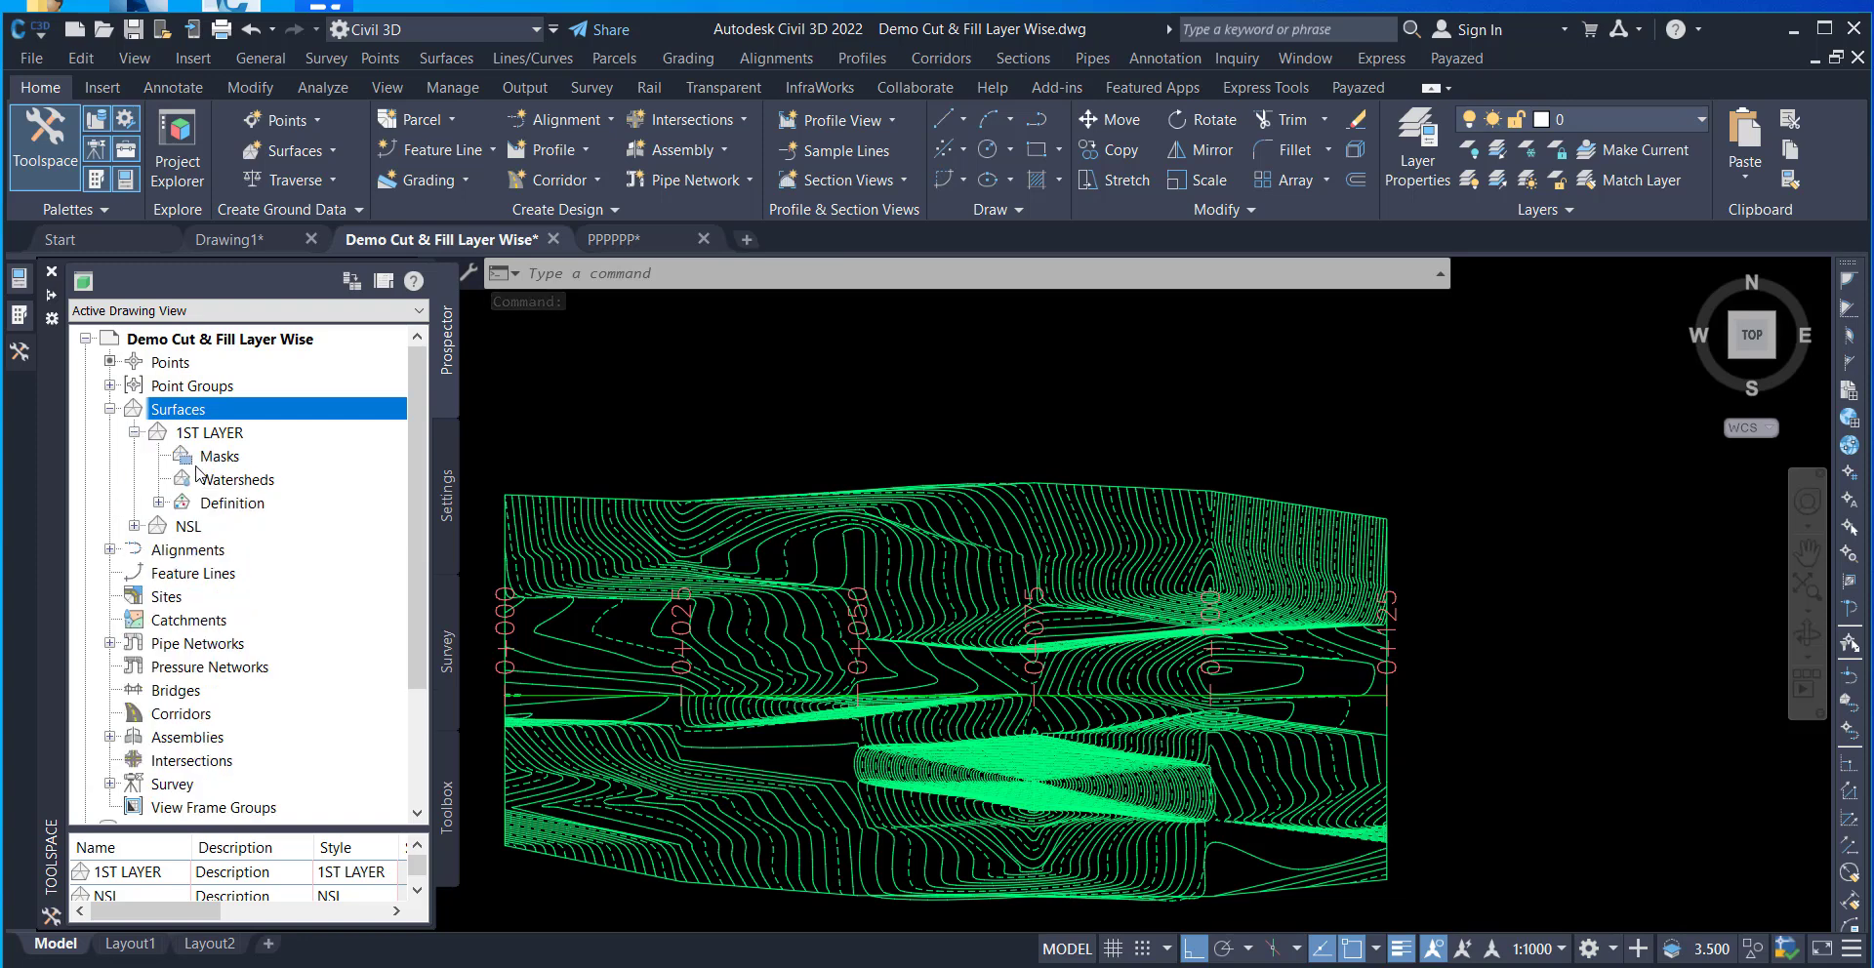
click(158, 503)
right_click(251, 698)
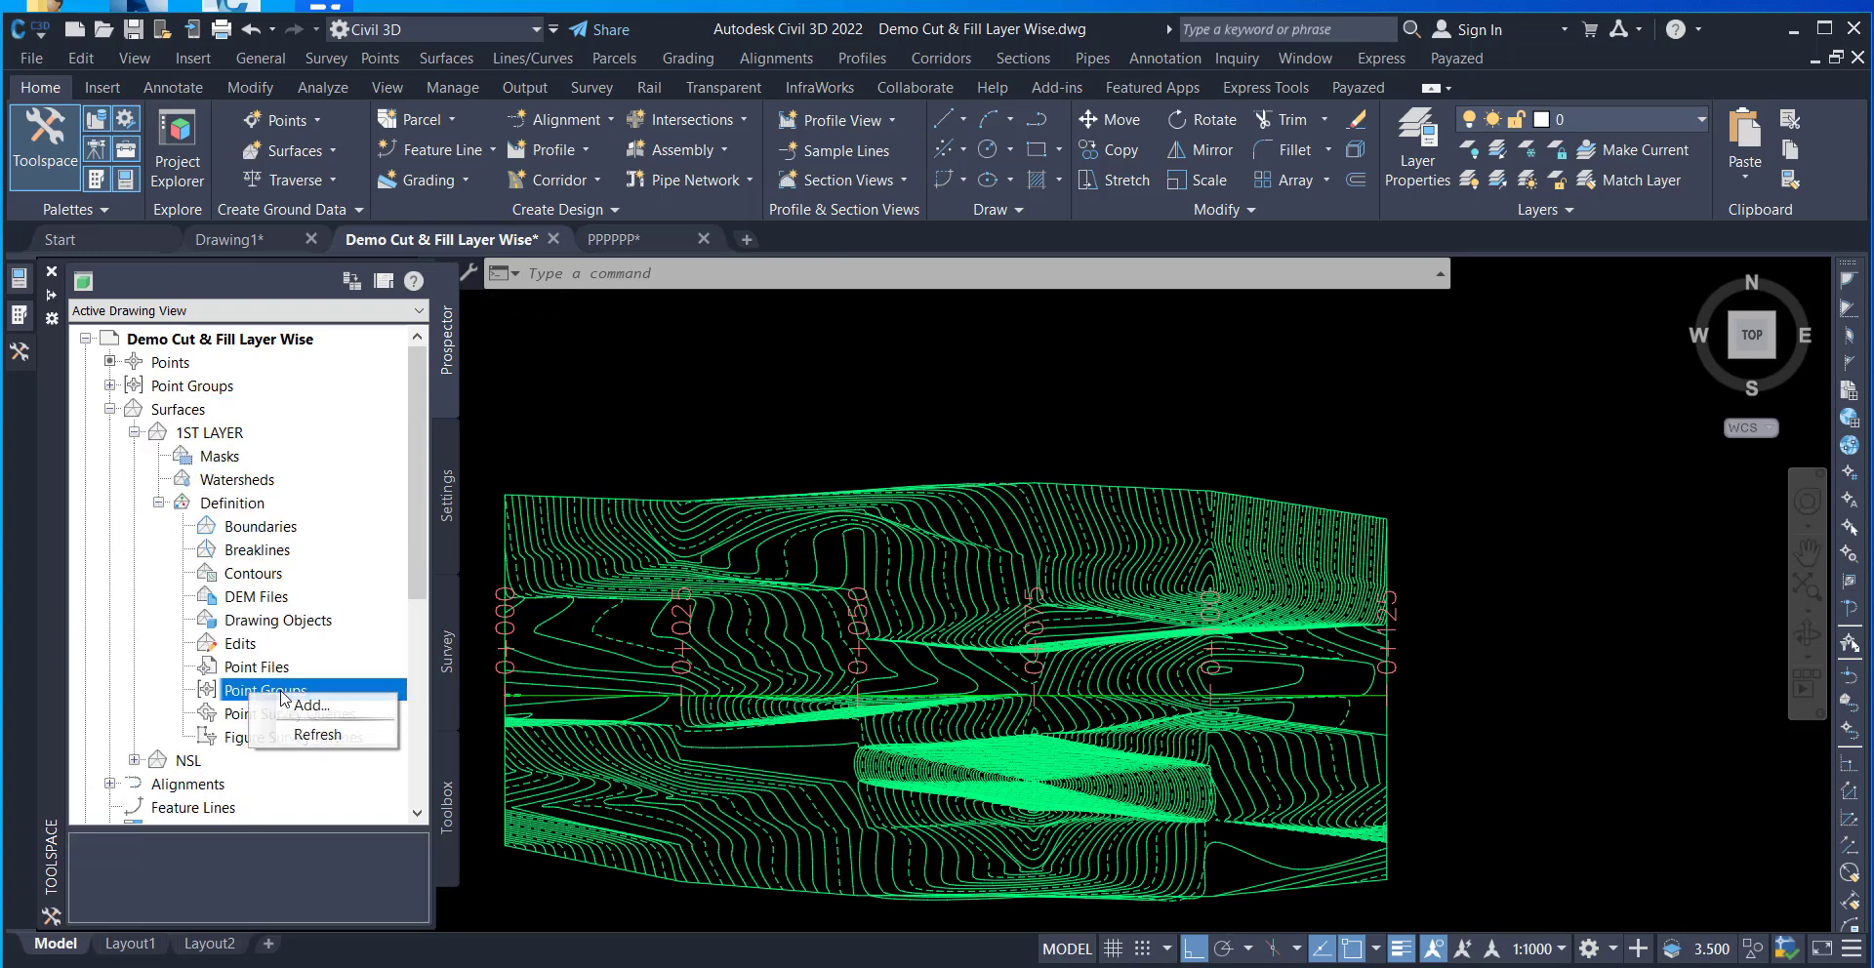
click(327, 703)
click(1054, 380)
click(1042, 476)
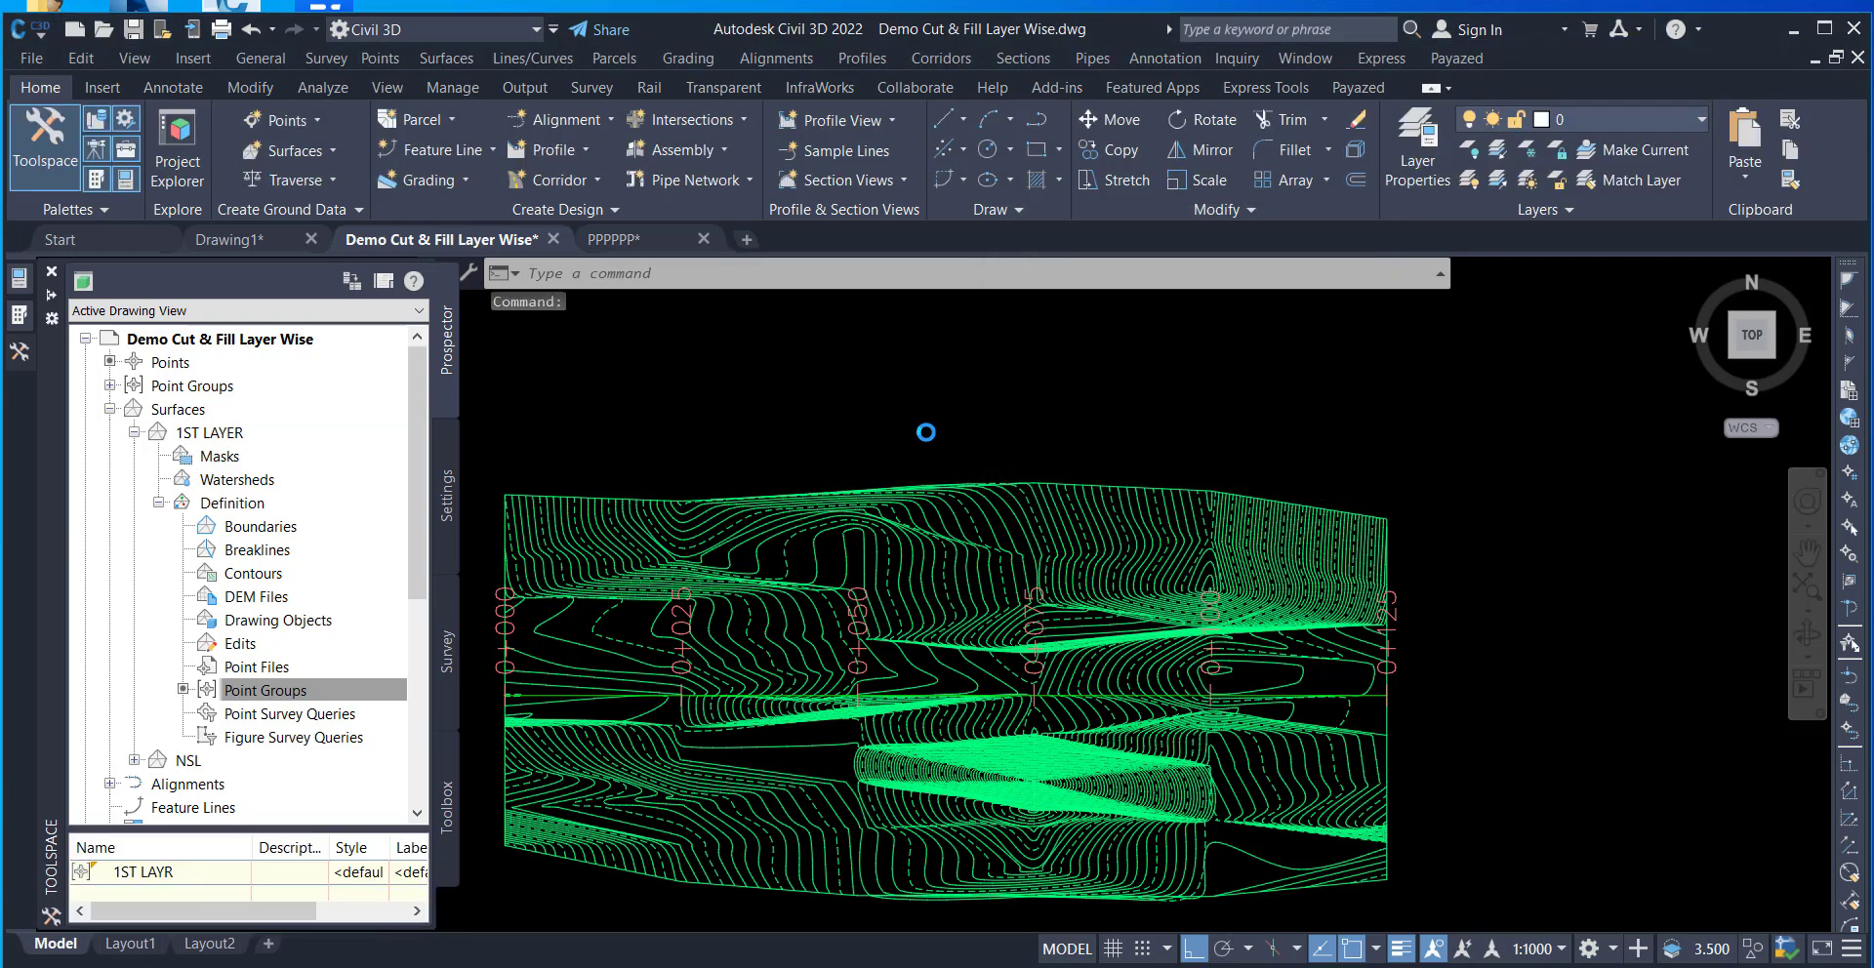
- Examine the NSL and 1ST LAYER surfaces together in the Object Viewer, orbiting around them
click(912, 387)
click(913, 387)
click(1366, 754)
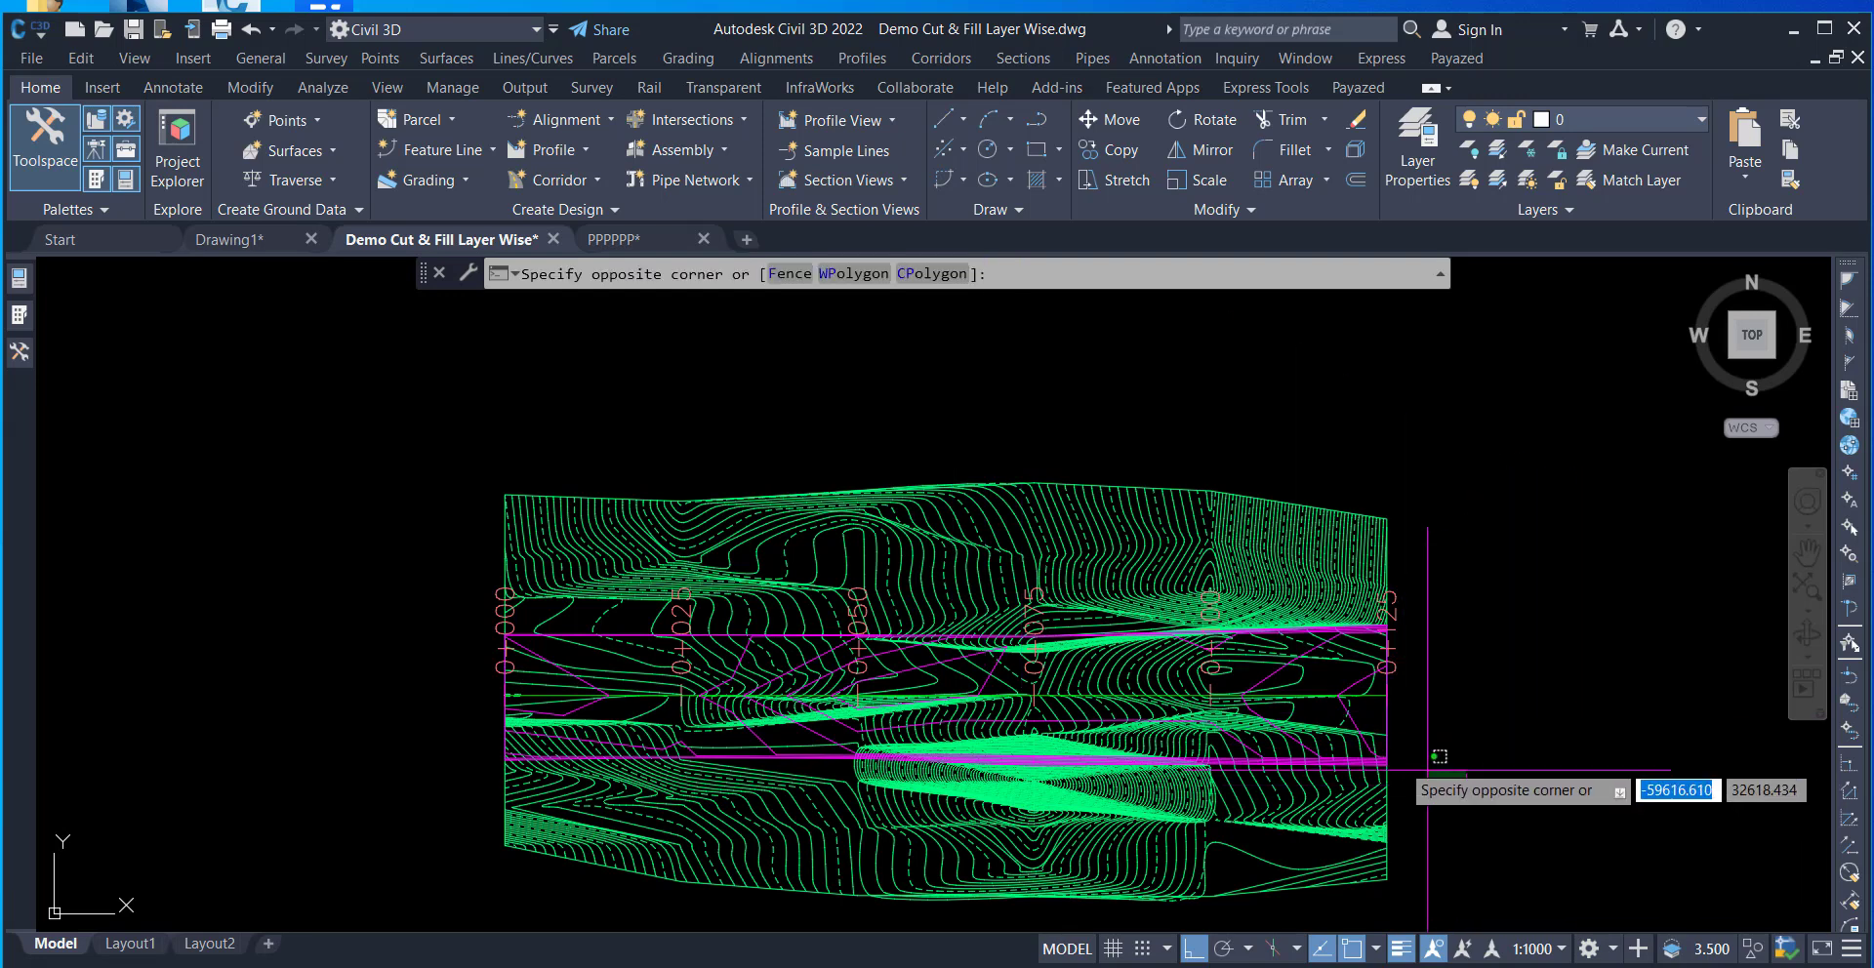
click(1352, 432)
right_click(1352, 432)
click(1415, 680)
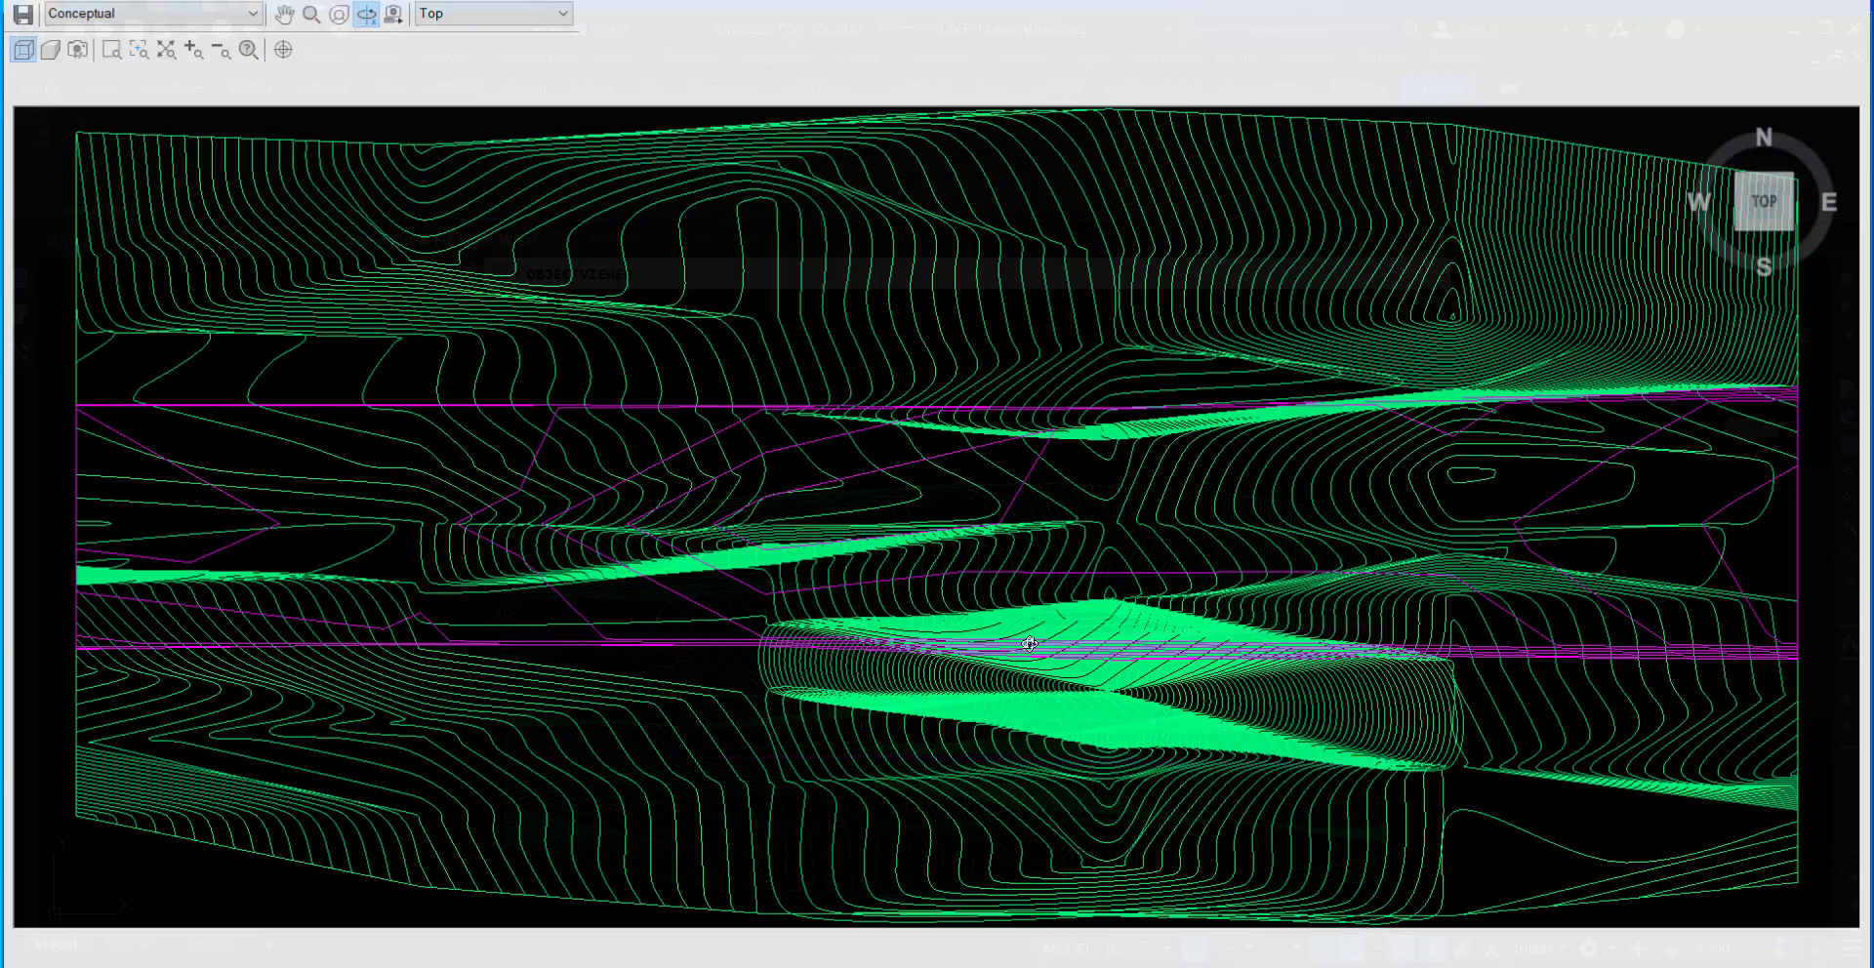
drag(1005, 723, 1221, 234)
mouse_move(927, 720)
mouse_down()
mouse_move(1111, 716)
mouse_move(1216, 584)
mouse_up()
drag(1110, 490, 1355, 485)
key(Escape)
key(Escape)
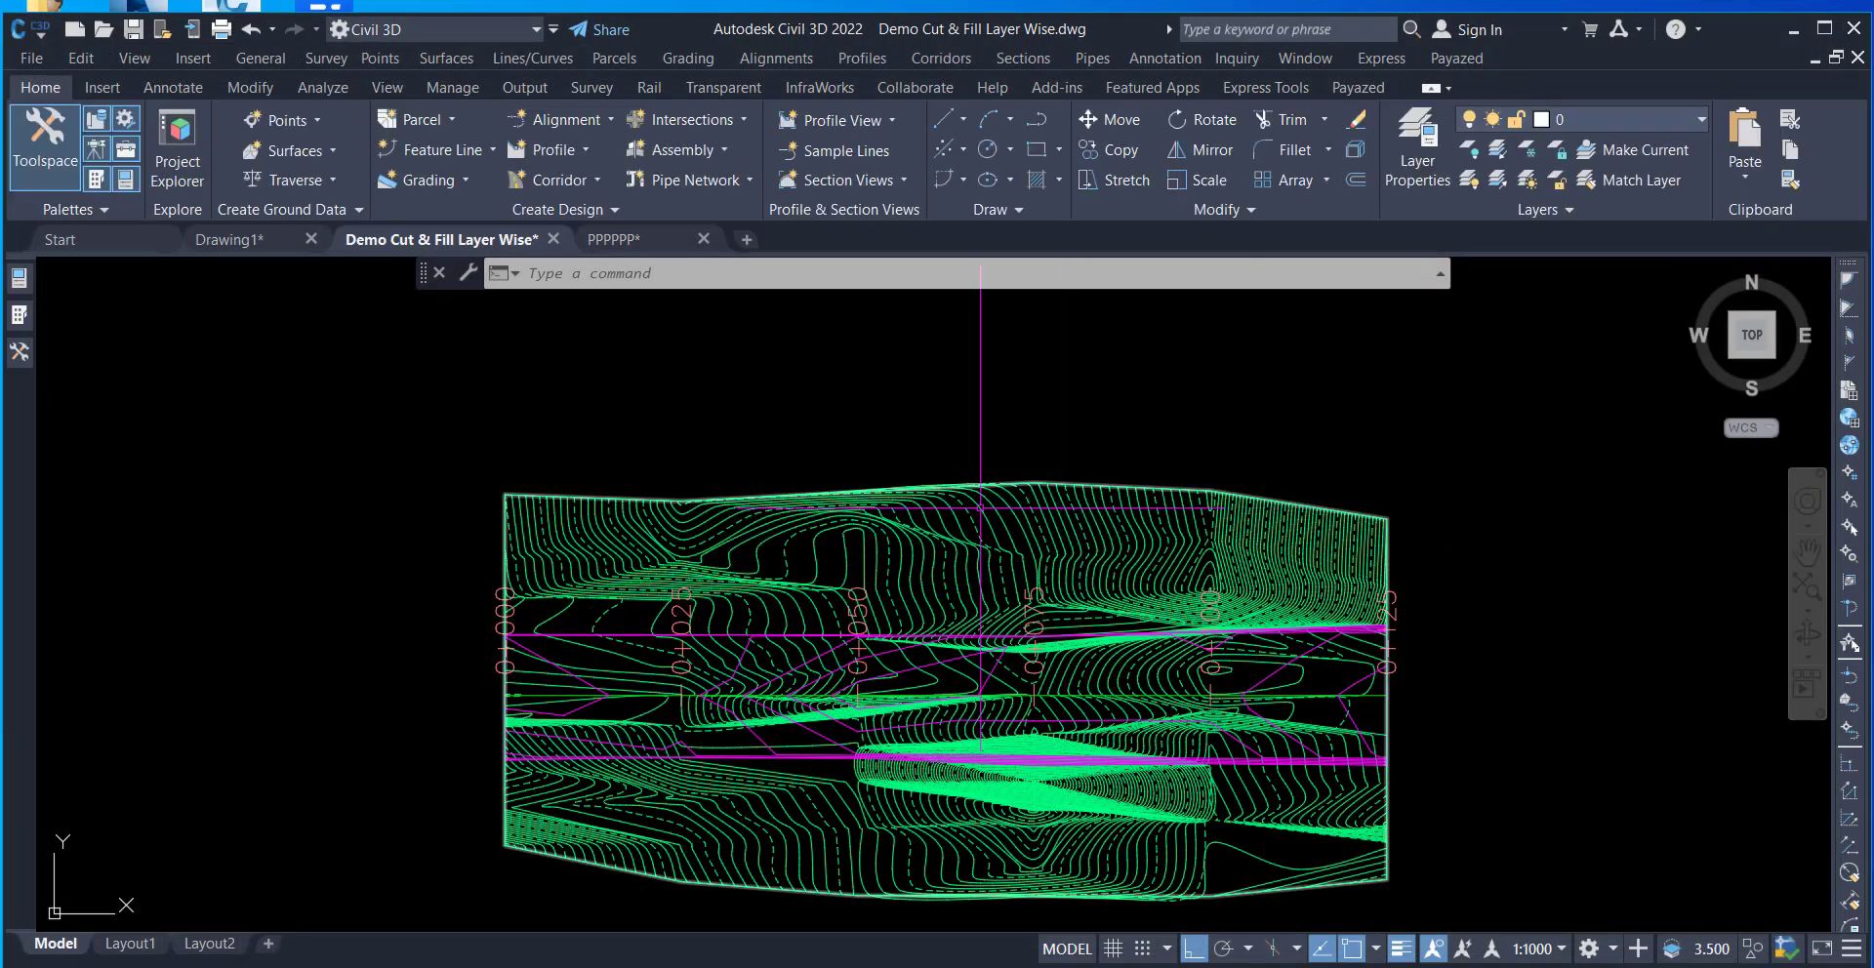
- Start creating a new TIN surface and name it 2ND LAYER
click(20, 351)
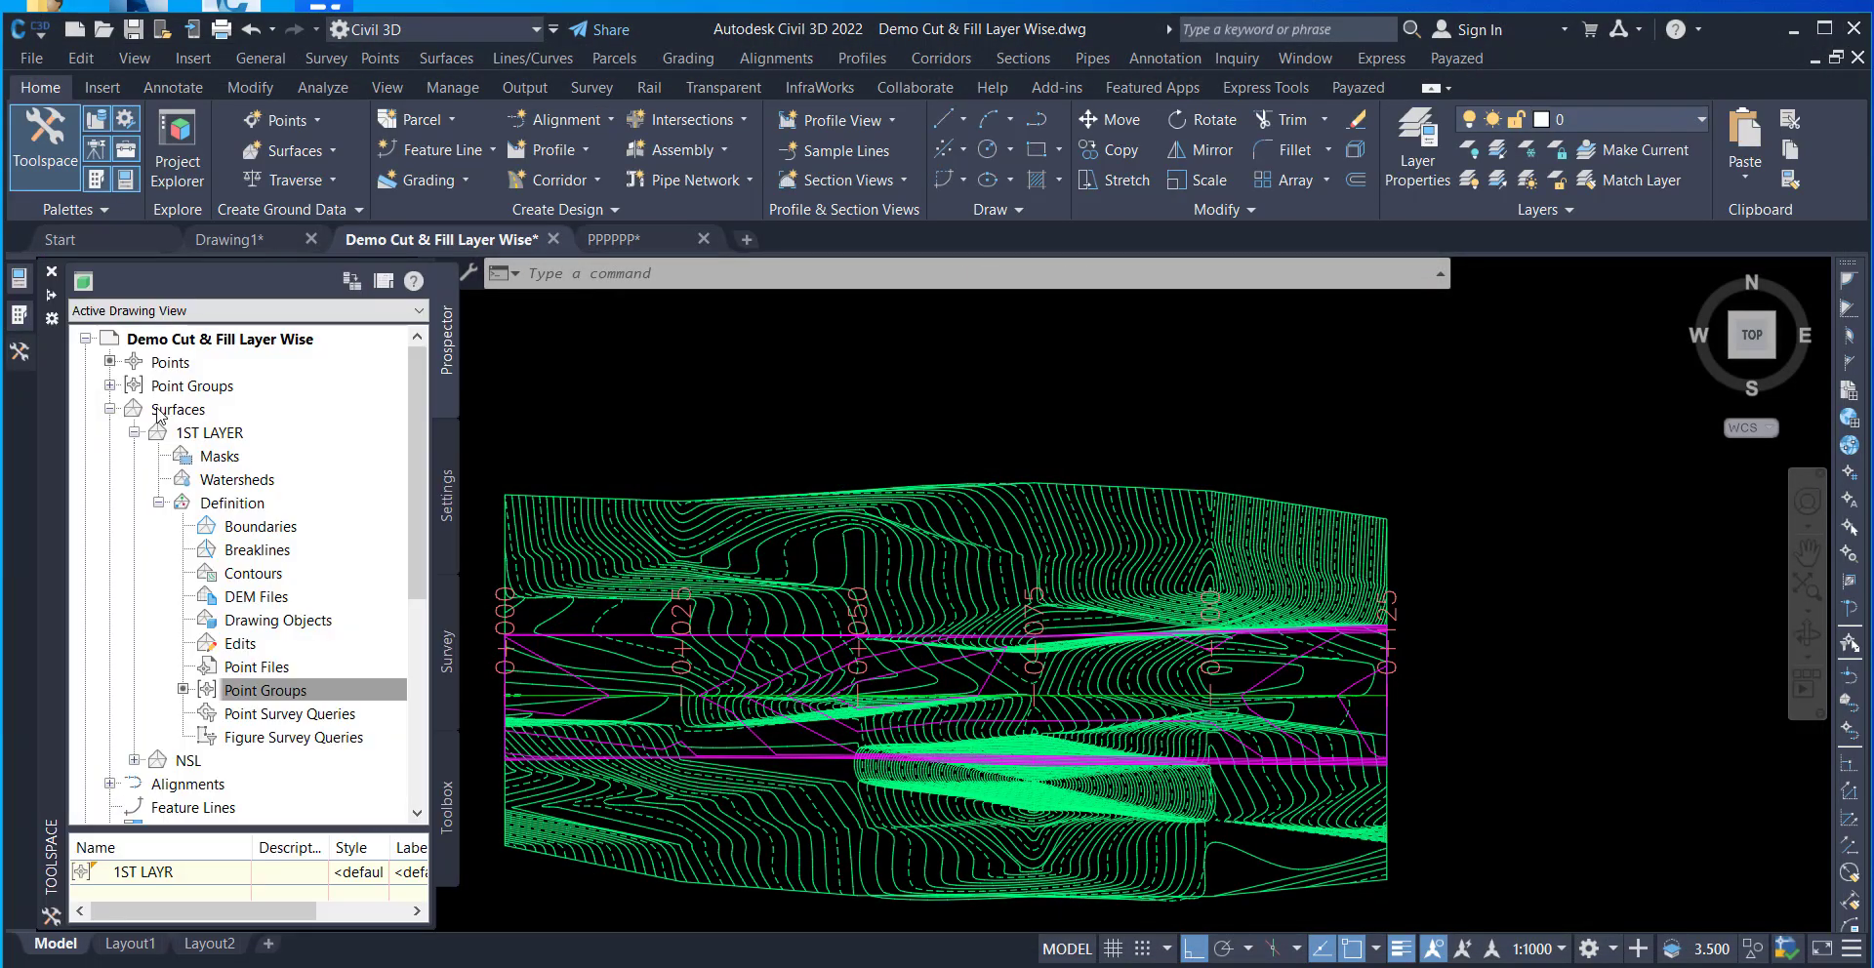
click(134, 433)
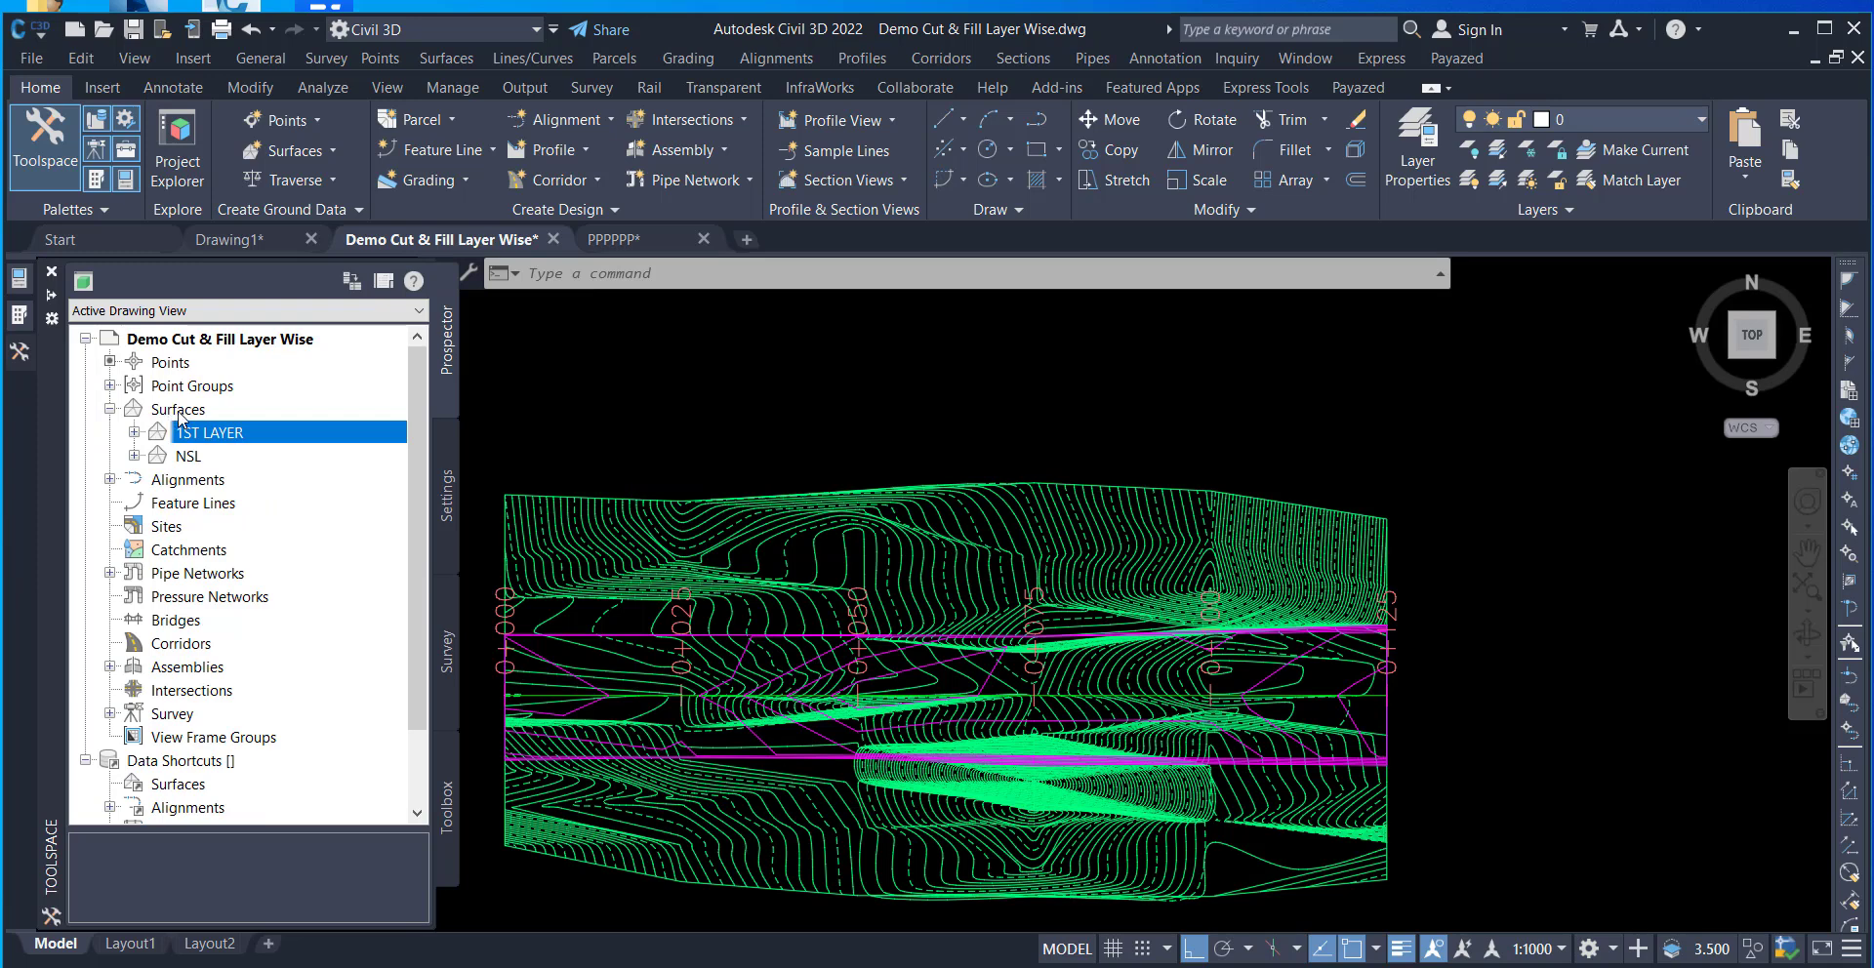
click(179, 410)
right_click(179, 410)
click(234, 423)
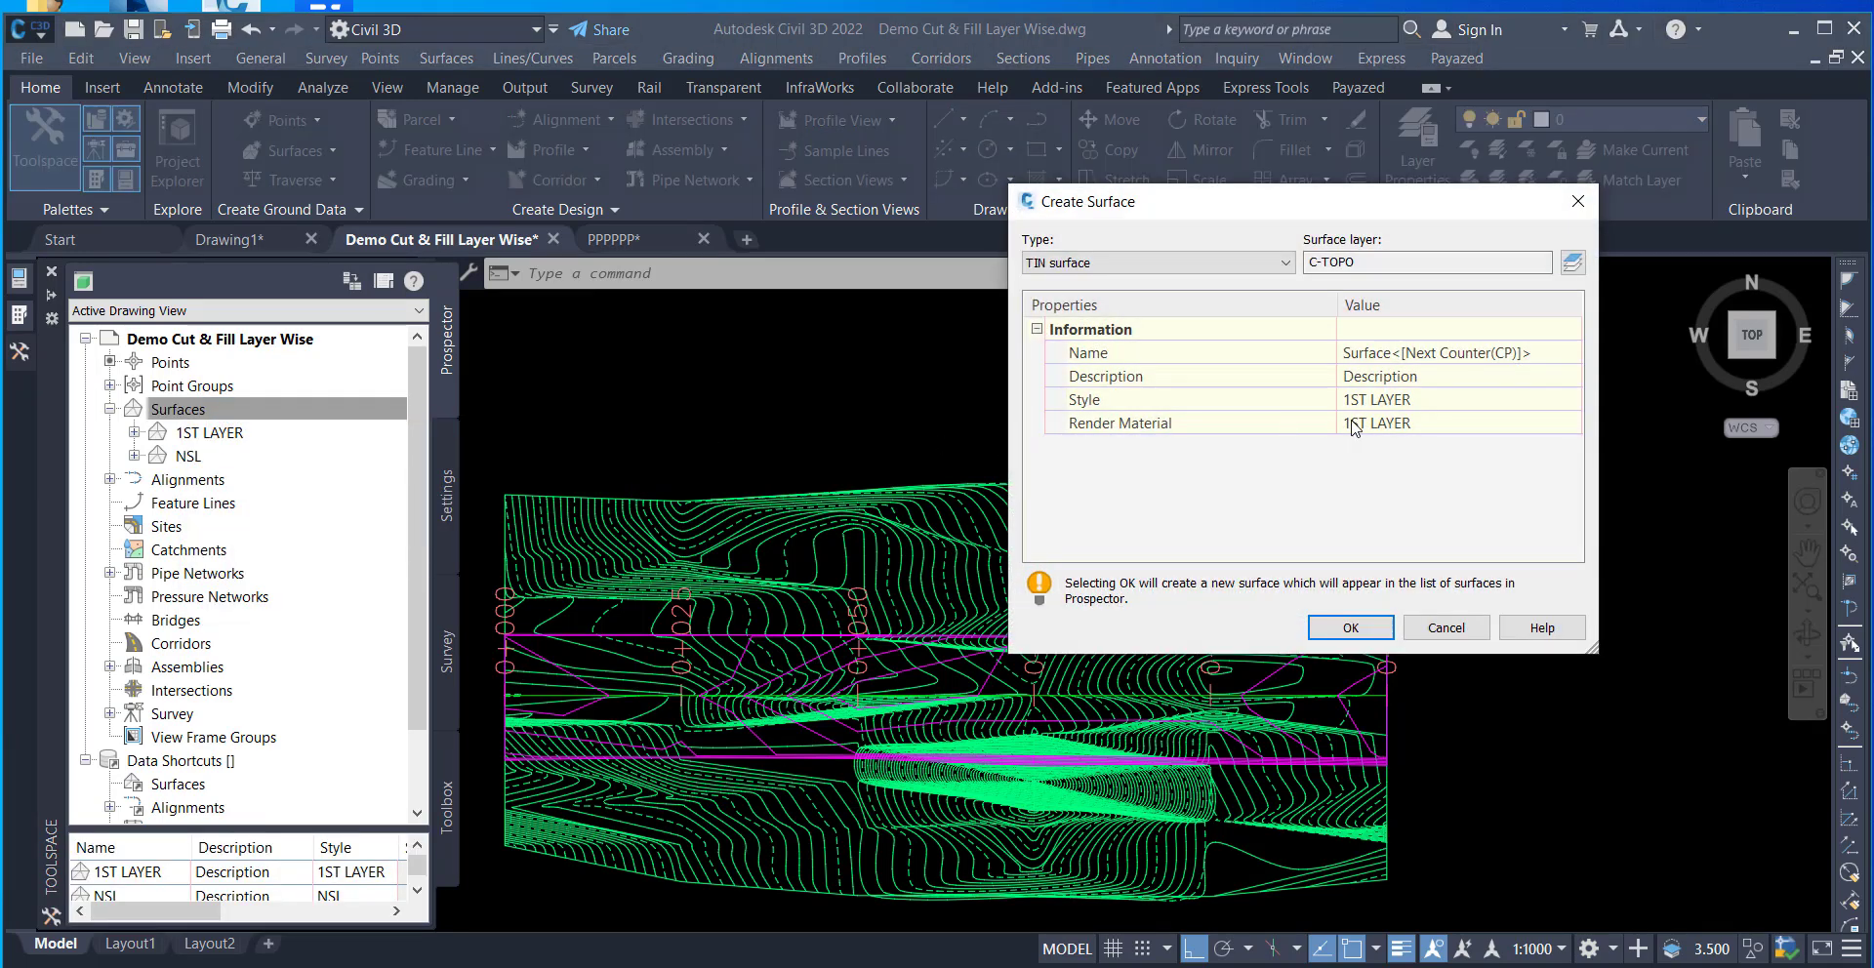
click(1453, 353)
text(2ND LAYER)
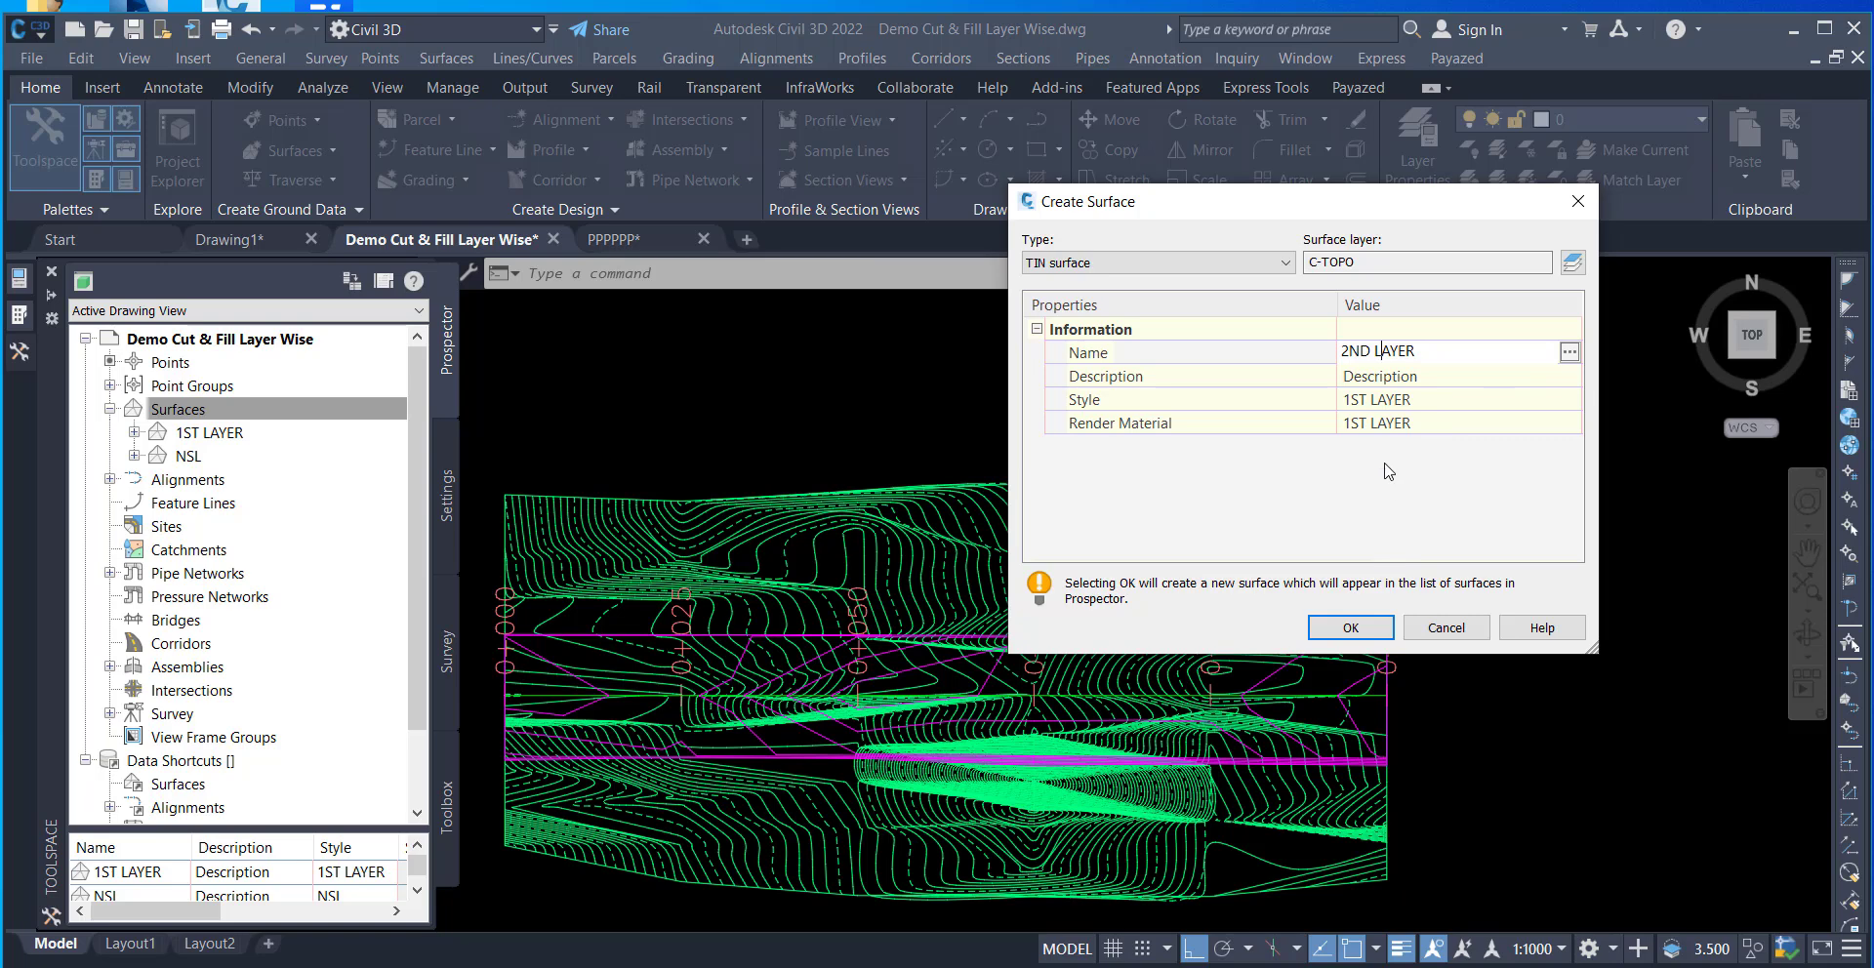
- Assign the 2ND LAER surface style to the new 2ND LAYER surface
click(1514, 402)
click(1569, 400)
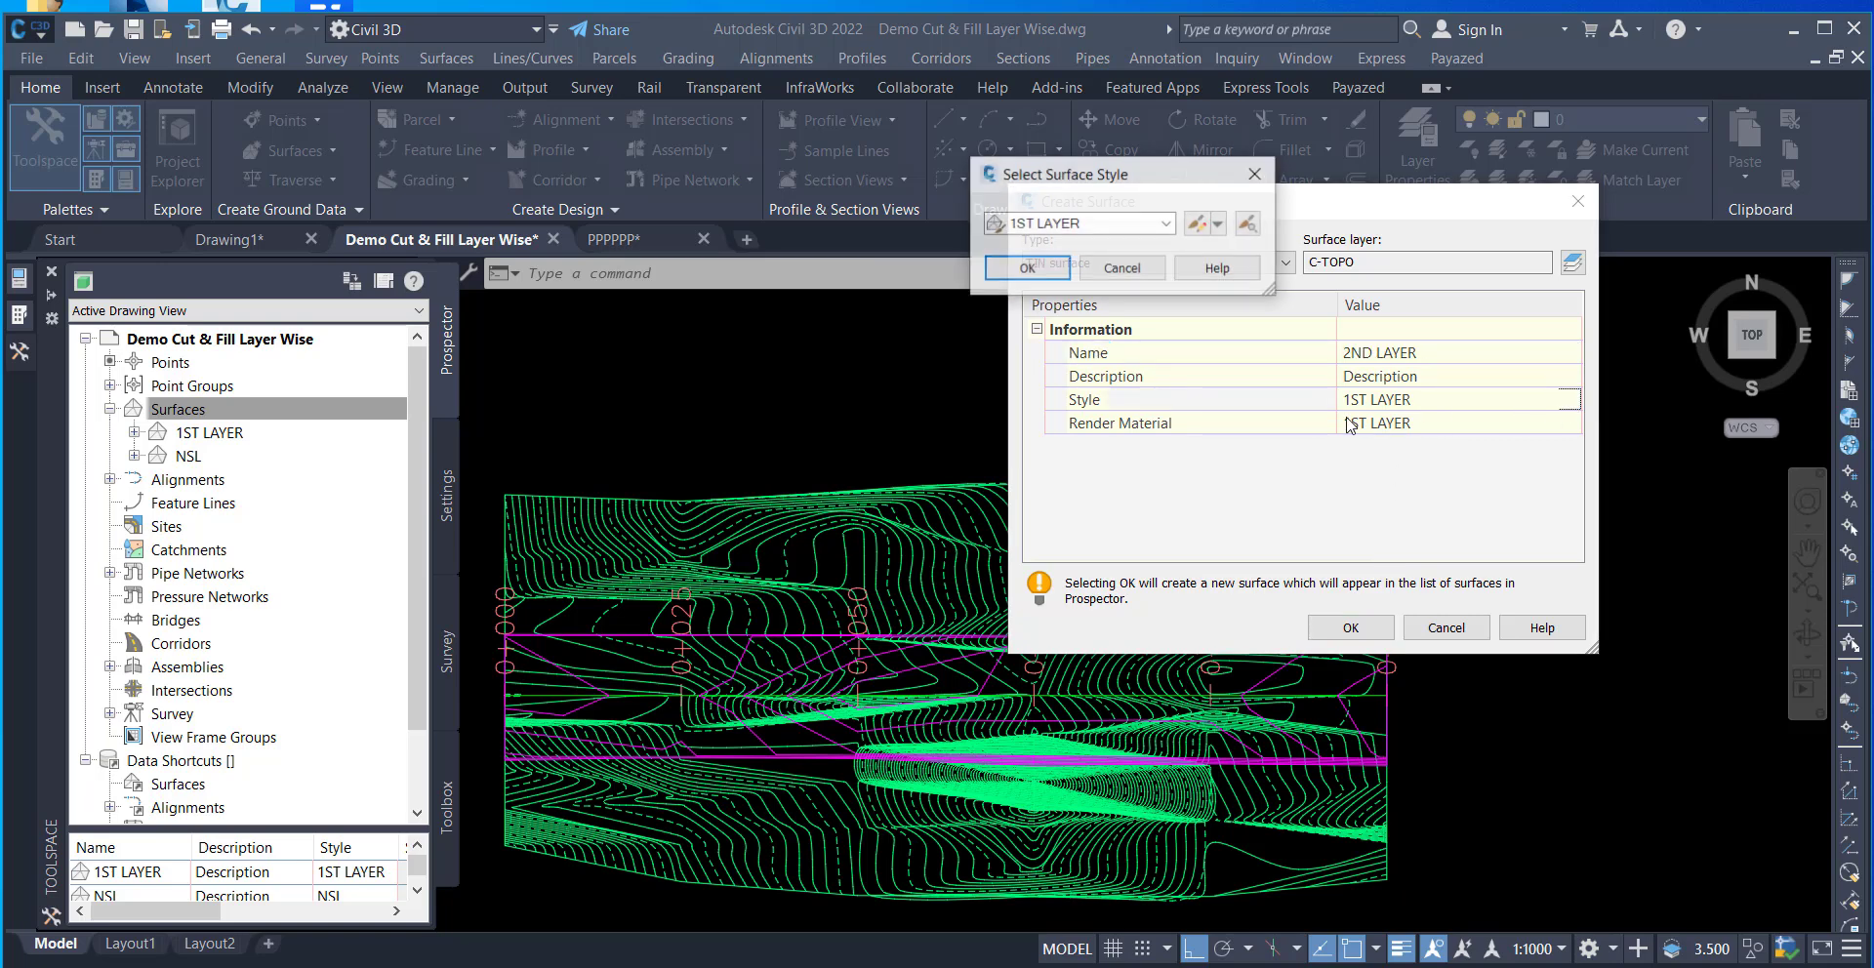
click(1122, 227)
scroll(1054, 292, up, 1)
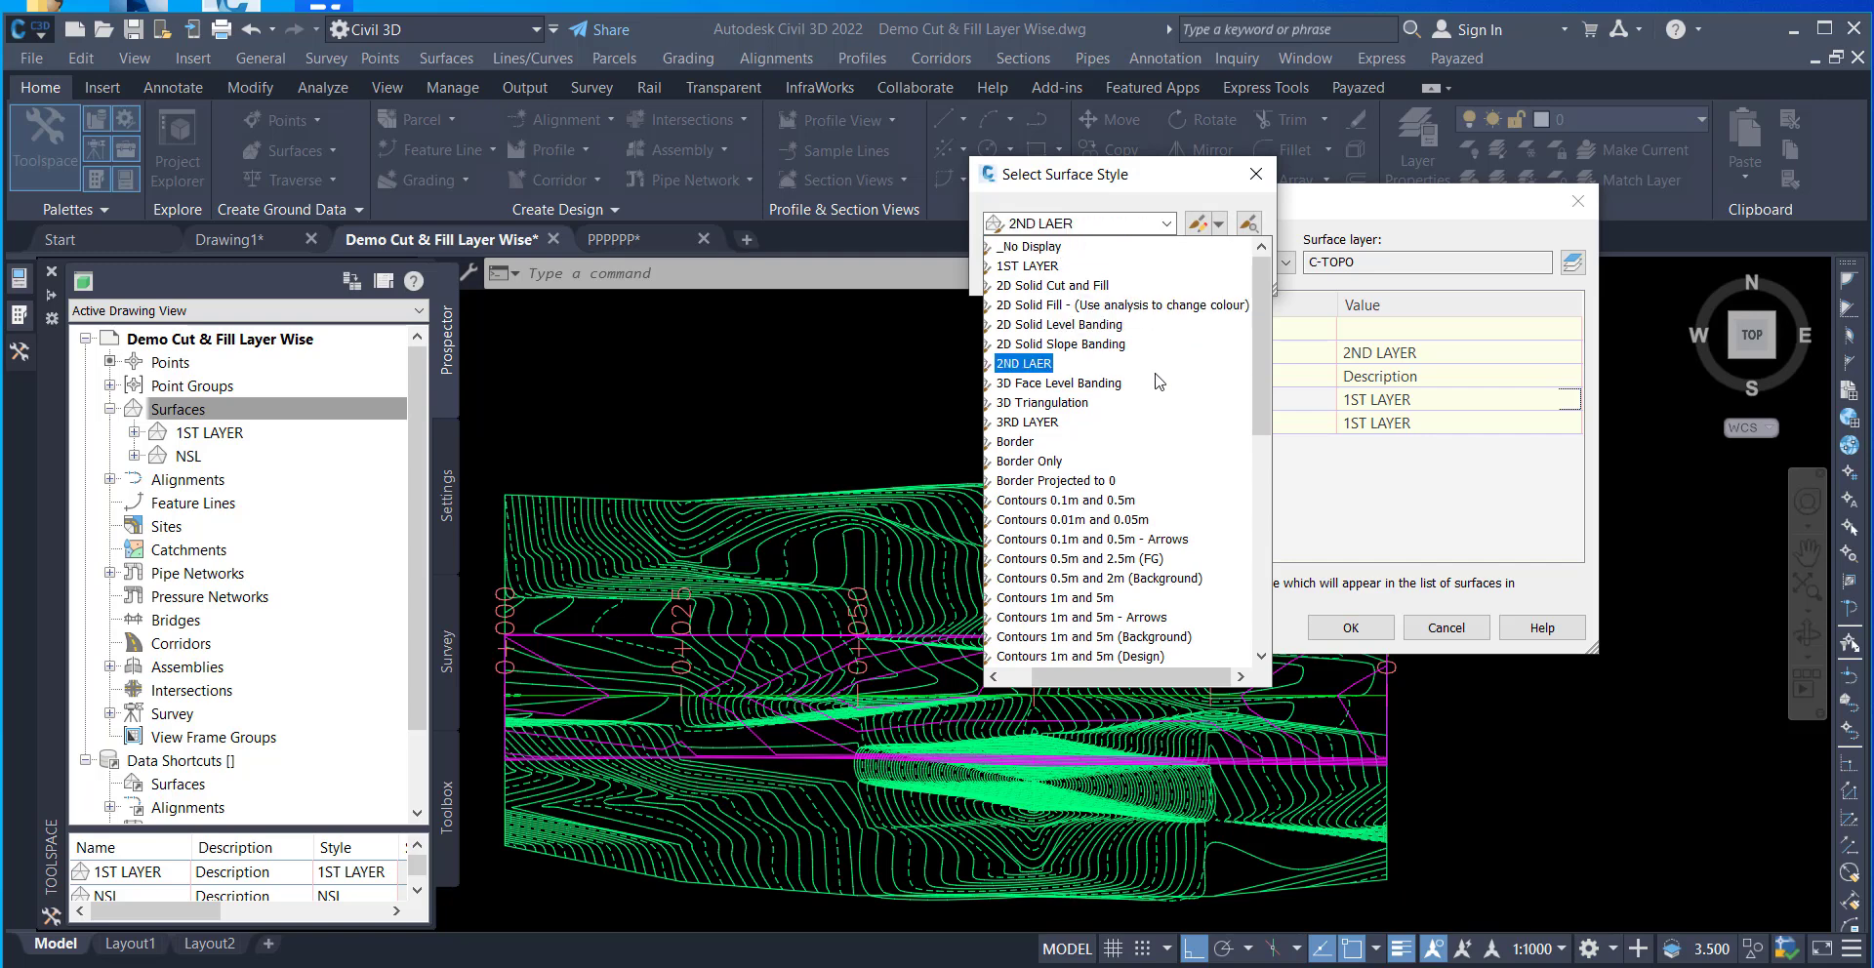
click(1025, 366)
click(1027, 268)
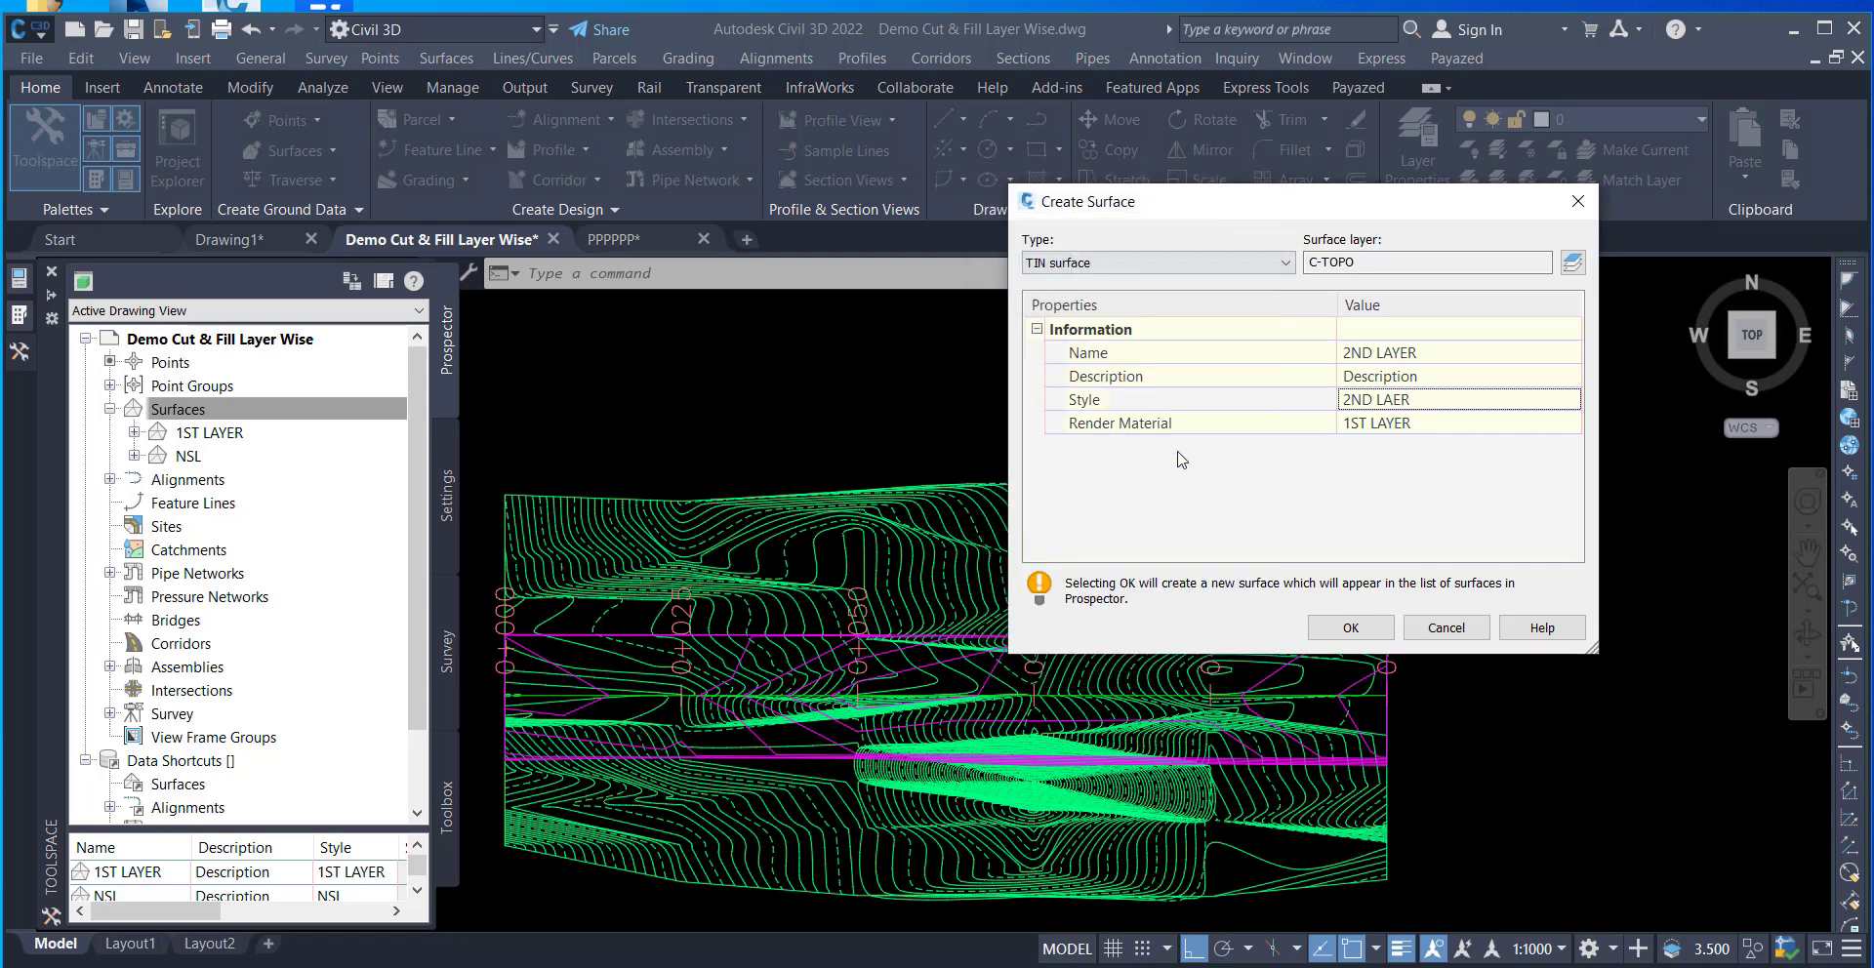
- Set the new surface's render material to none and create the 2ND LAYER surface
click(1556, 431)
click(1566, 425)
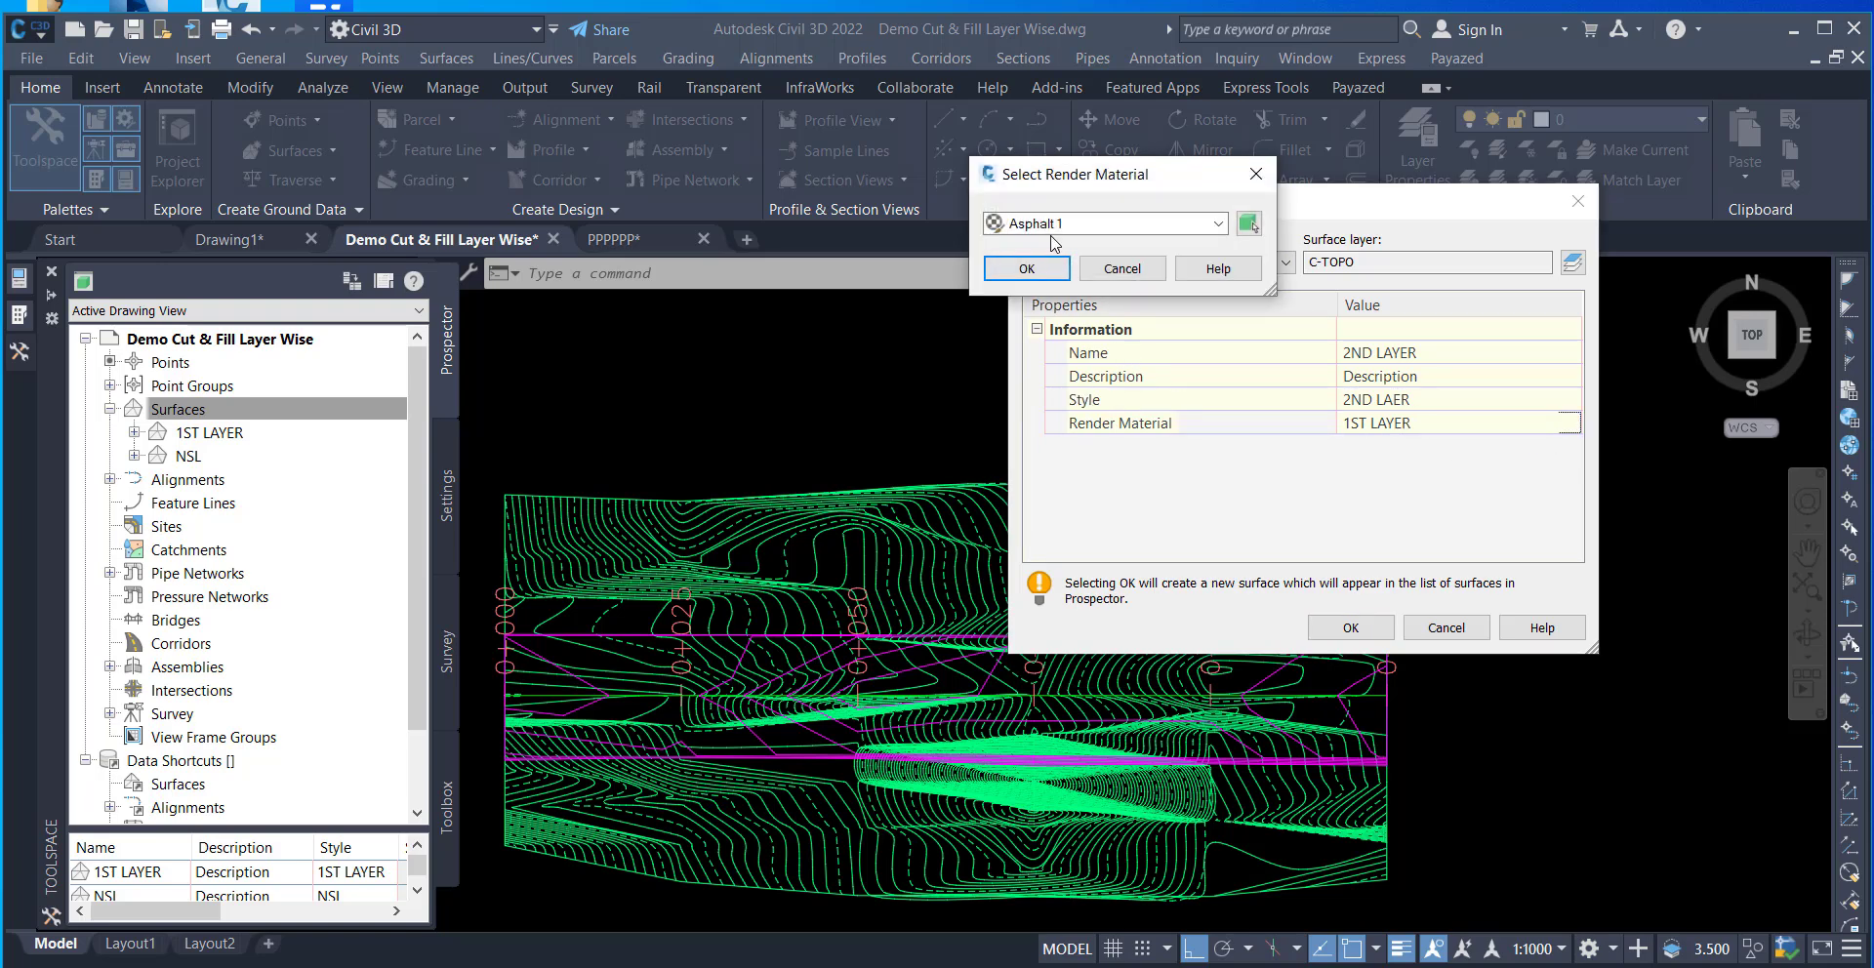
click(1113, 271)
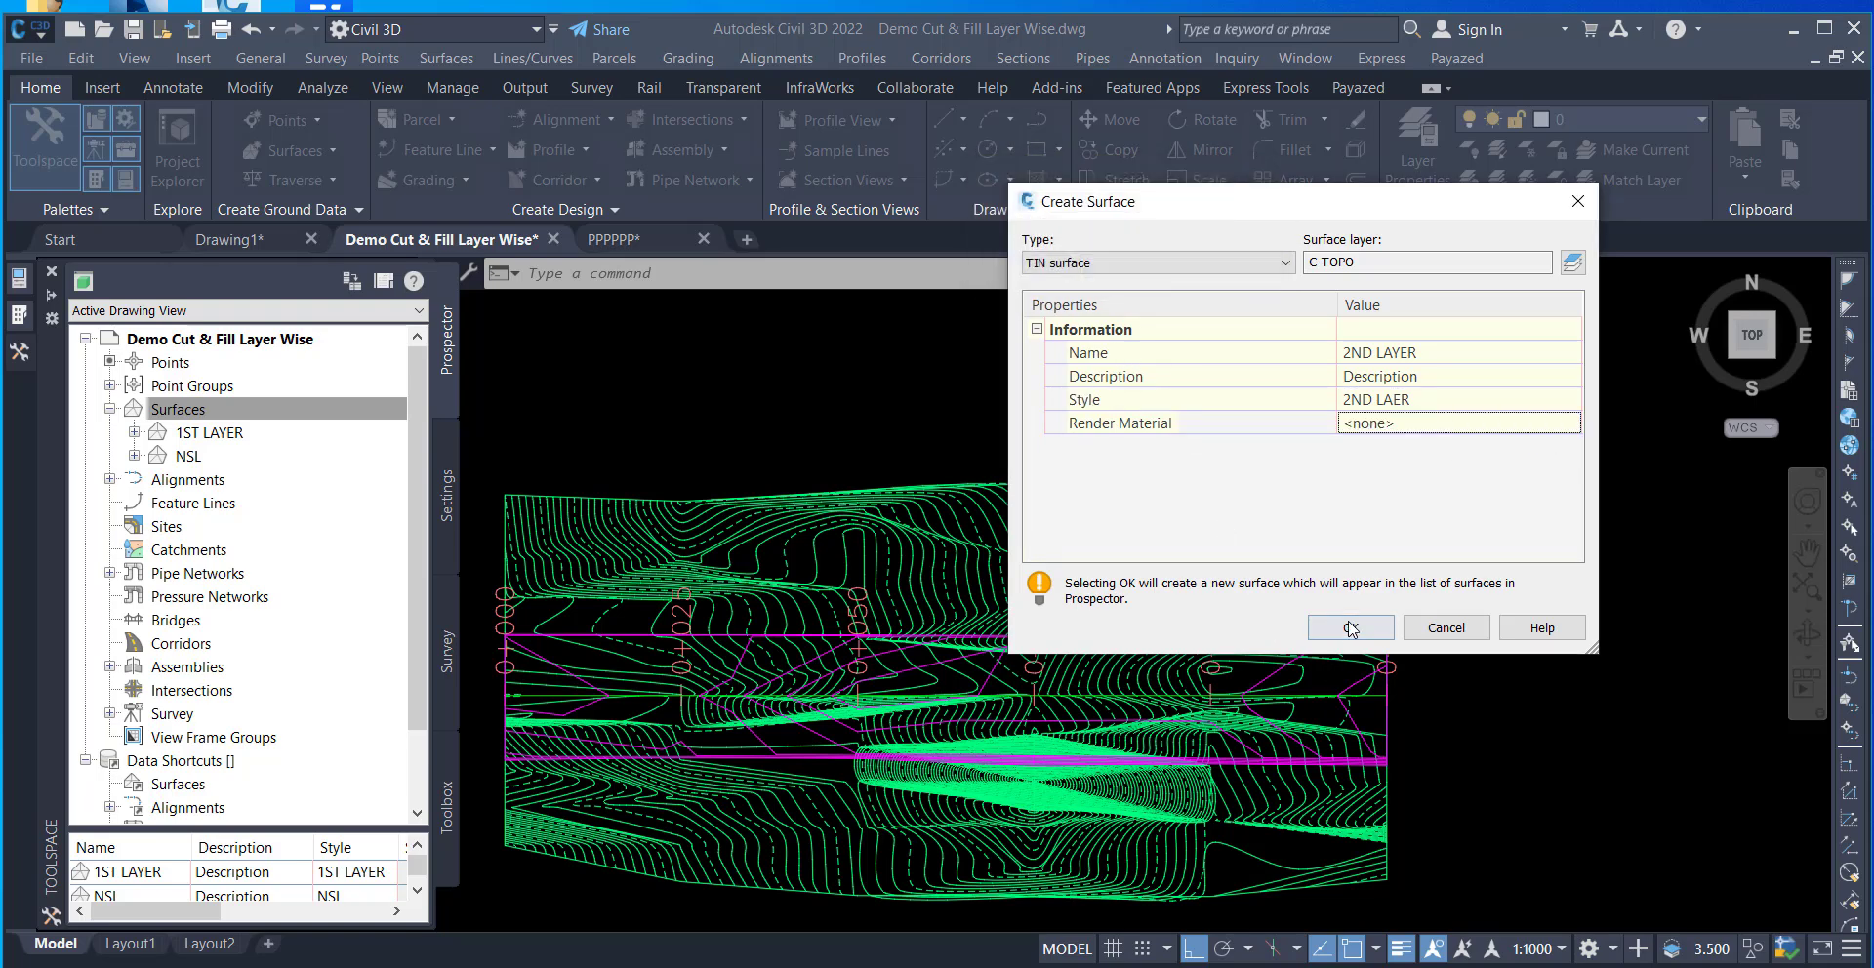
click(1351, 629)
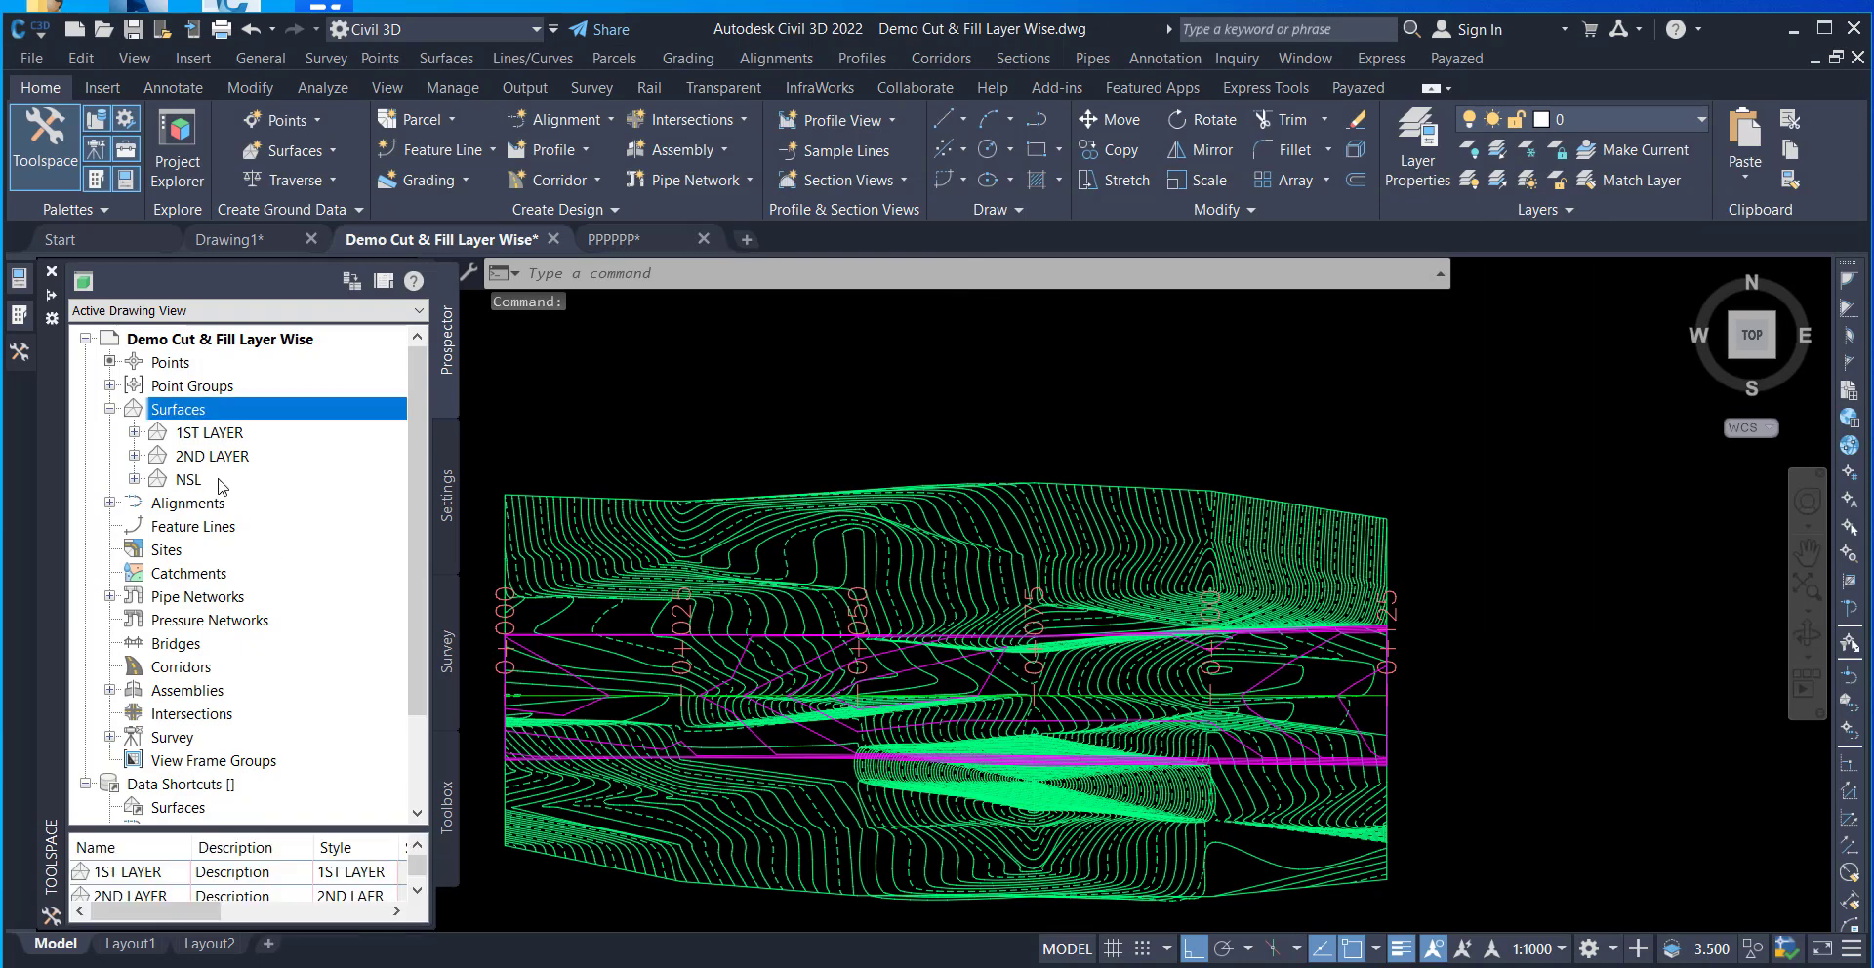
- Add the 2ND Layer point group to the definition of the 2ND LAYER surface
click(136, 456)
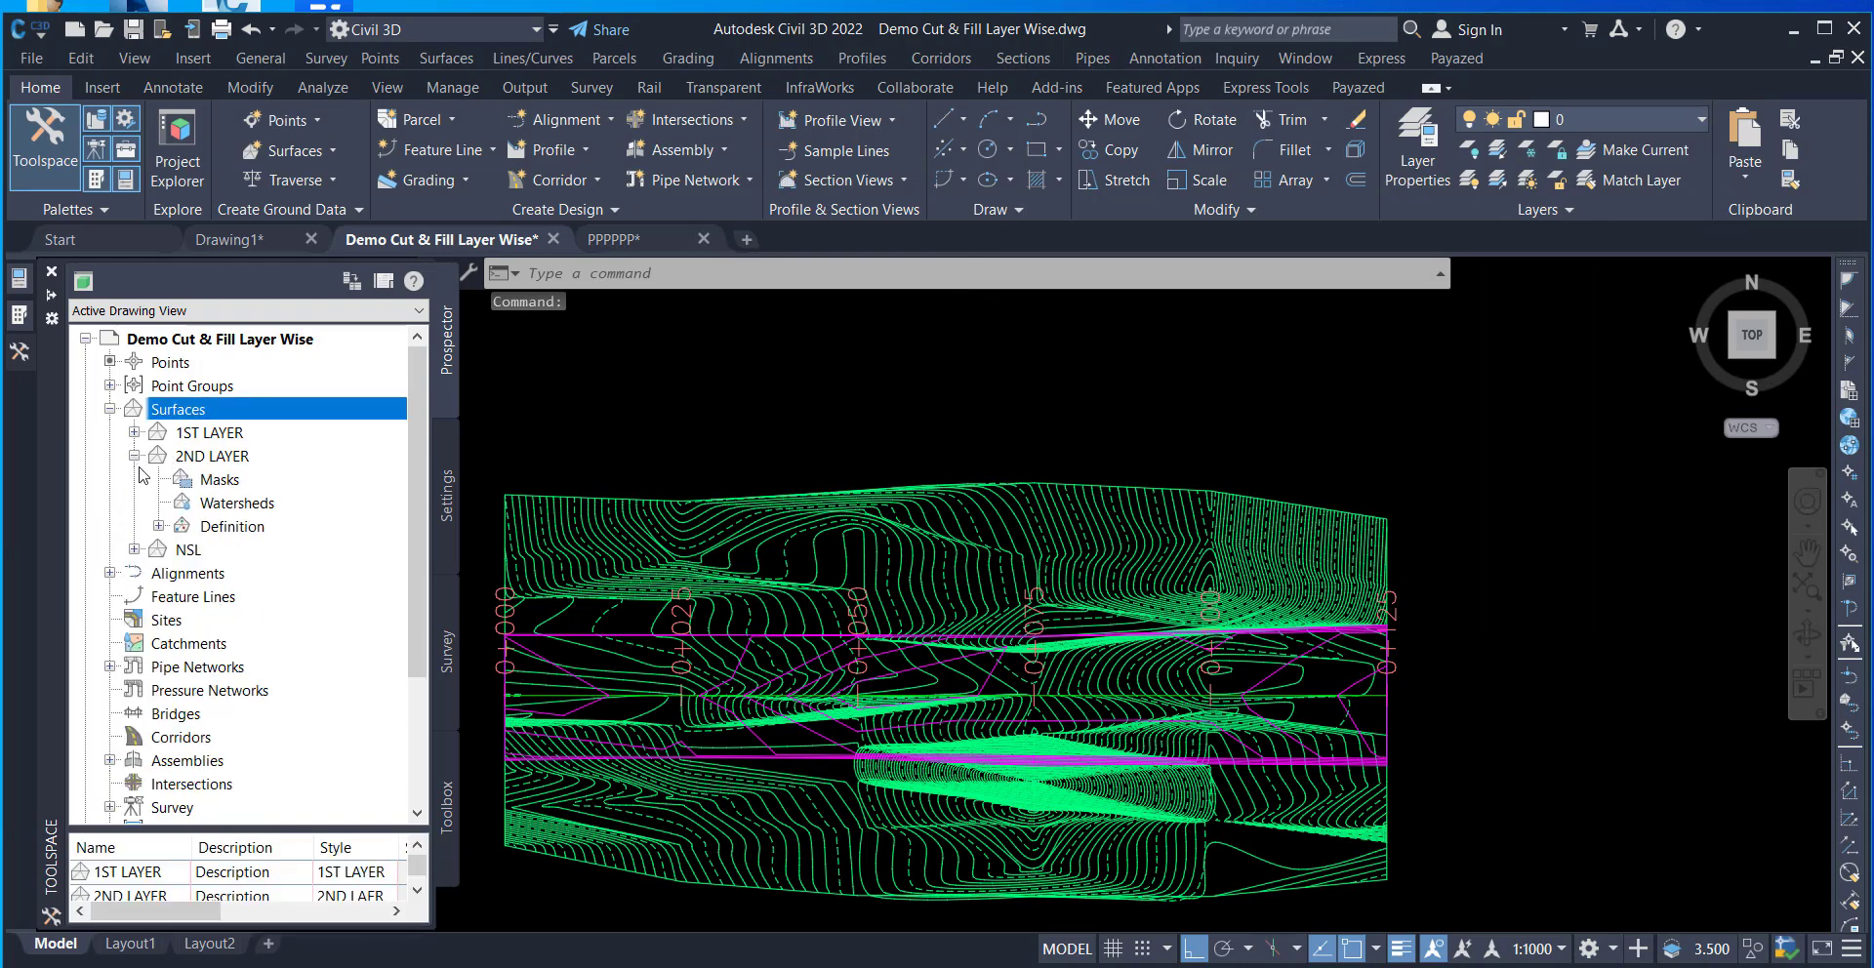
click(159, 526)
right_click(292, 714)
click(376, 725)
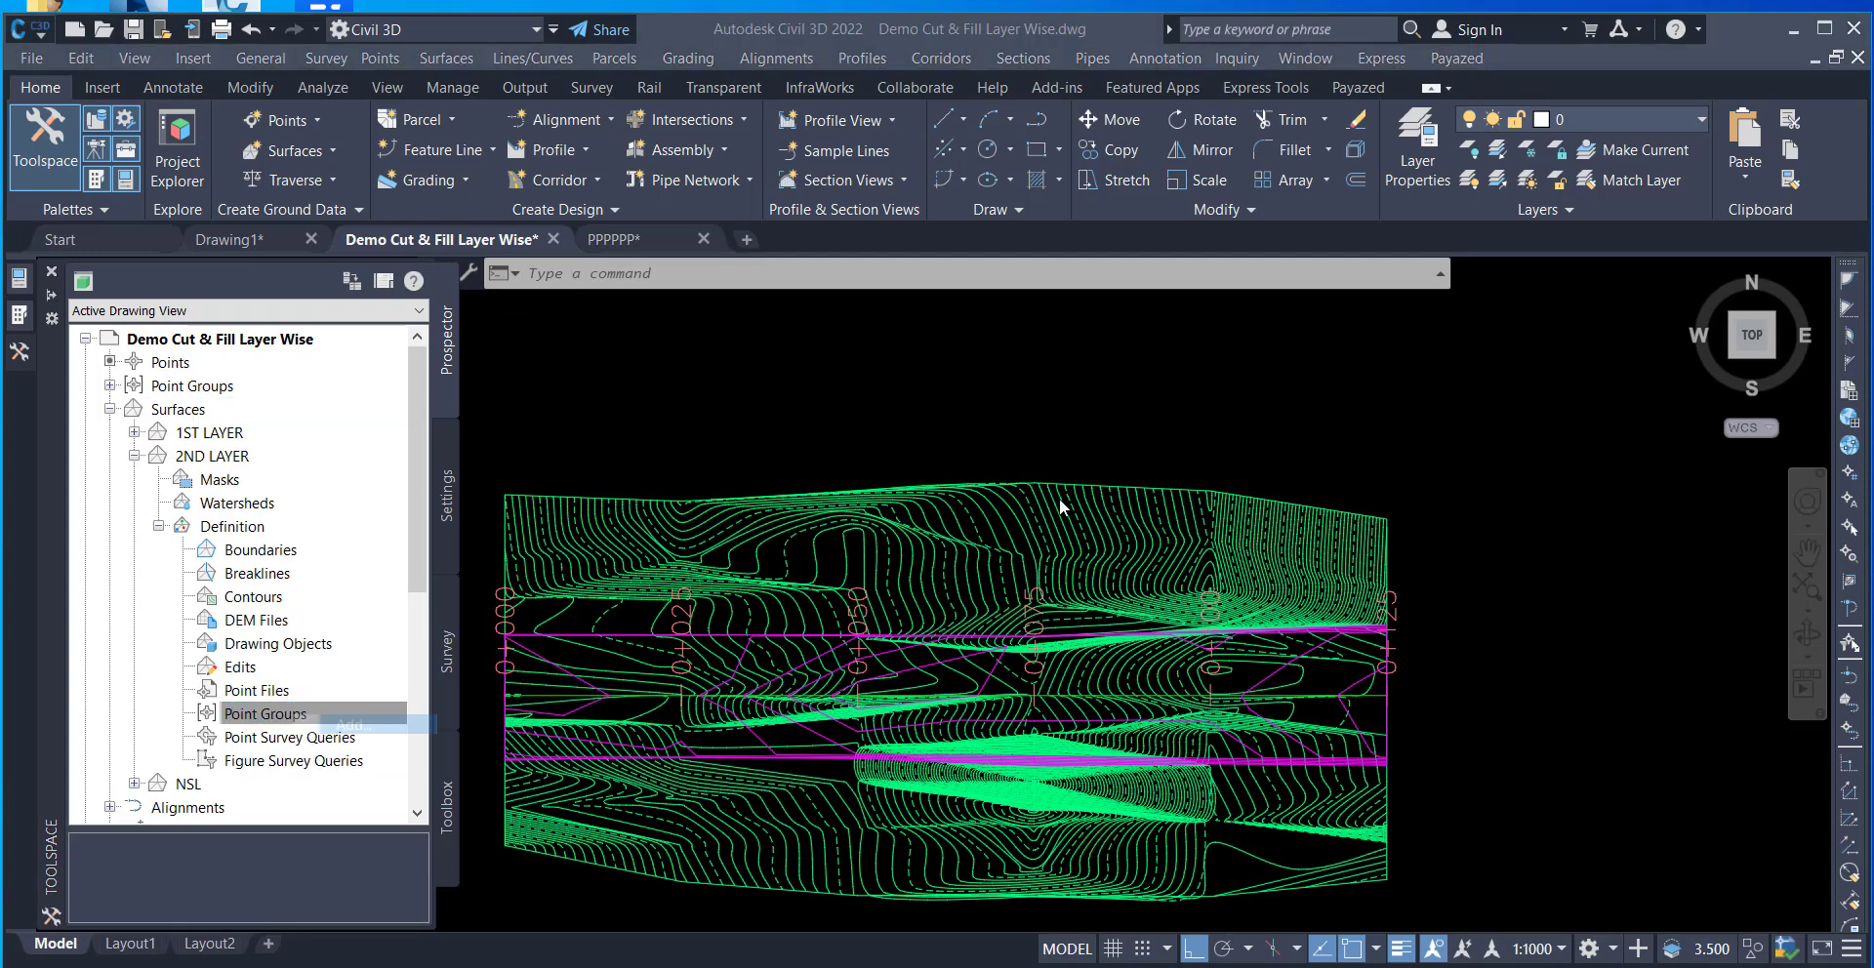
click(1041, 361)
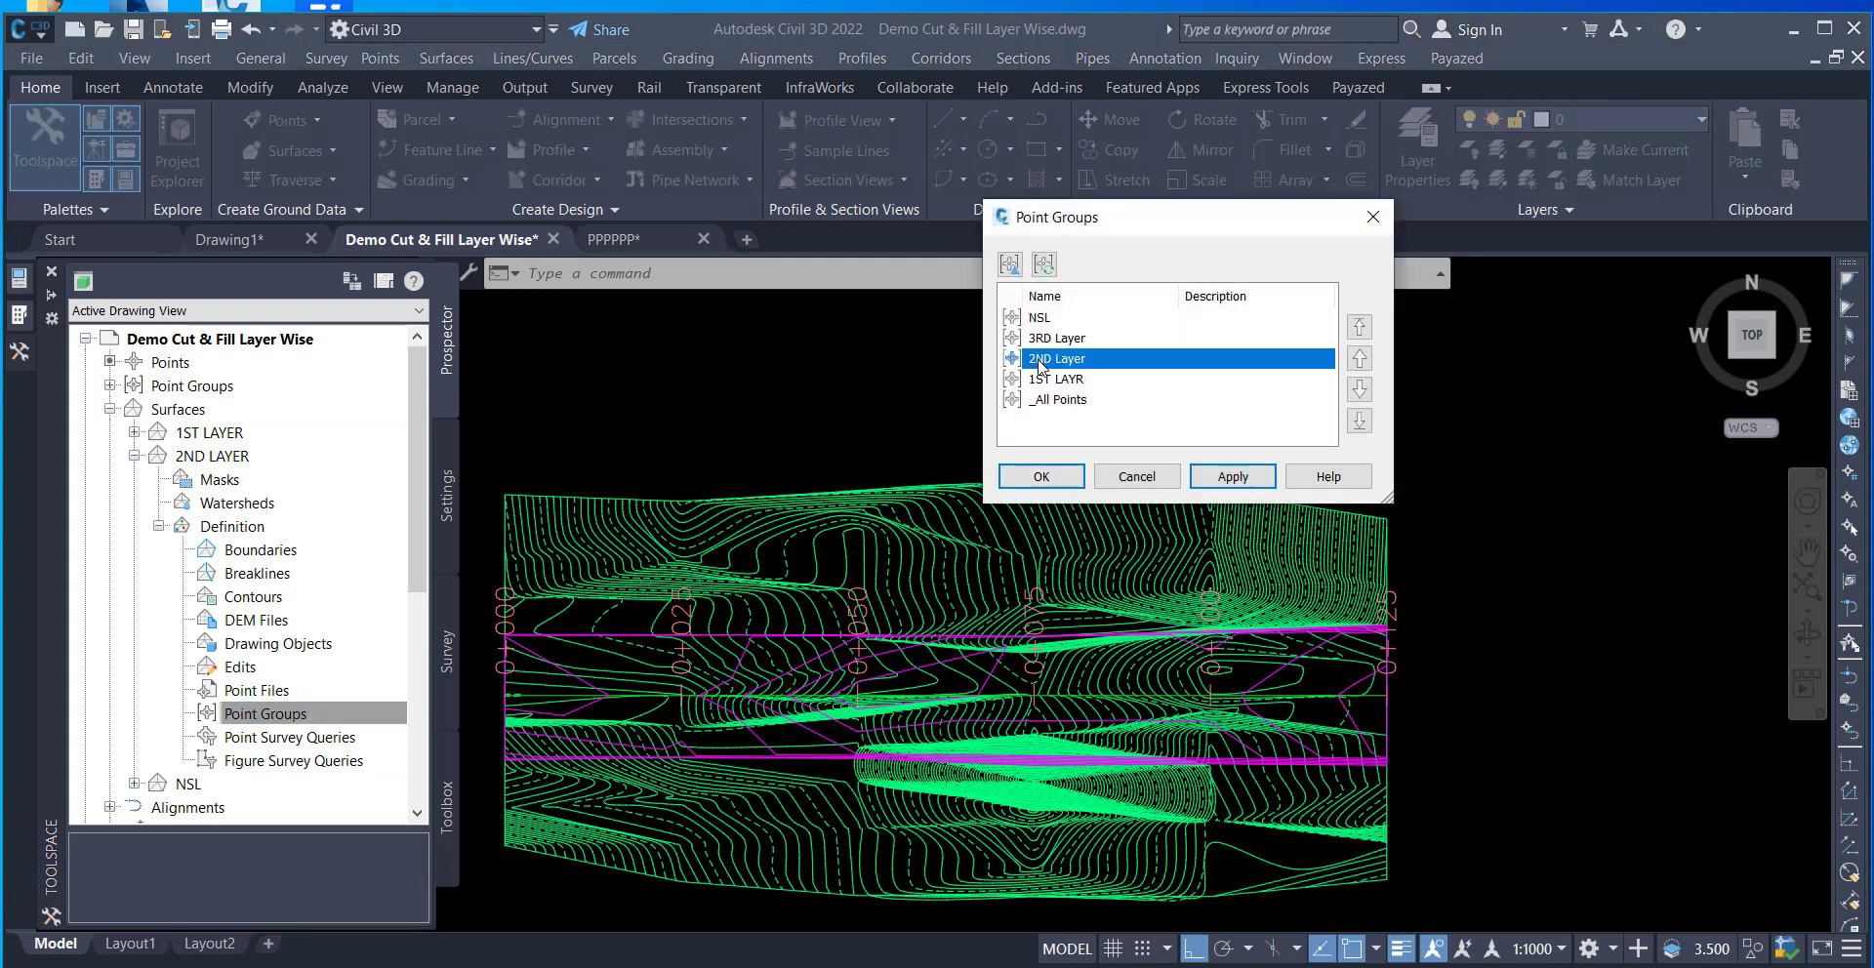
click(1034, 476)
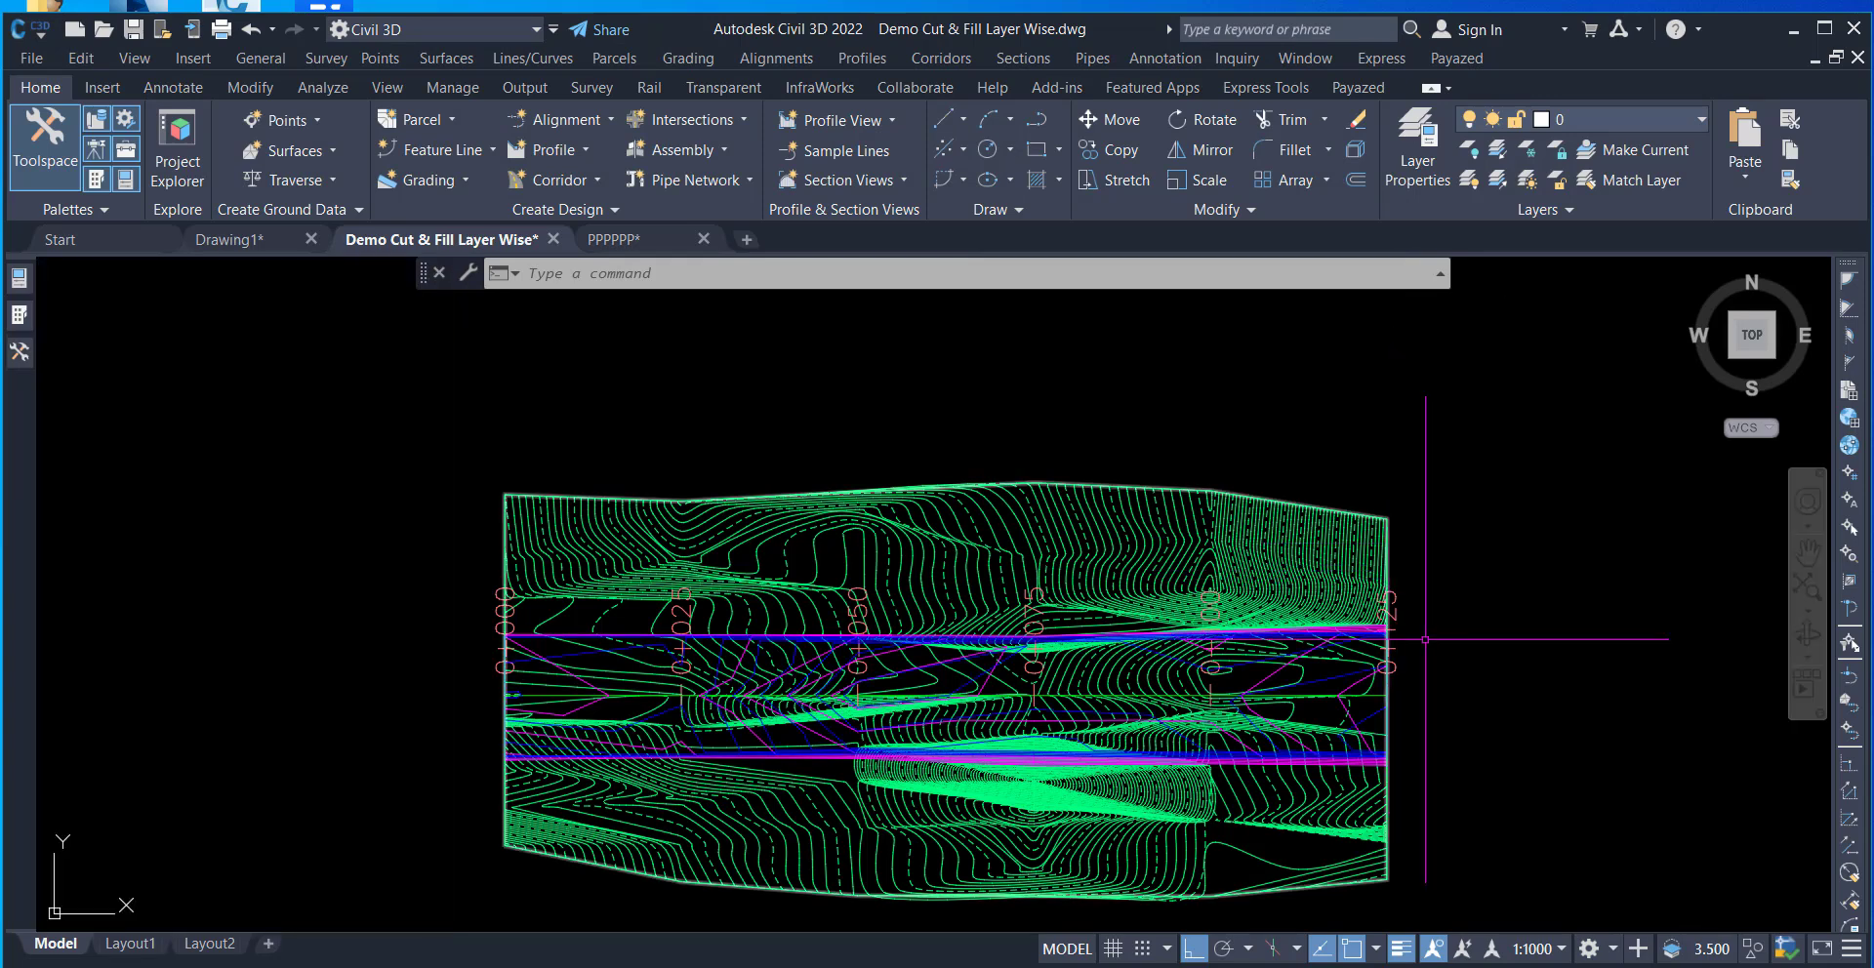
- Examine the NSL, 1ST LAYER and 2ND LAYER surfaces in the Object Viewer from the SW Isometric view, orbiting around them
click(1414, 764)
click(1380, 738)
right_click(1378, 732)
click(1406, 666)
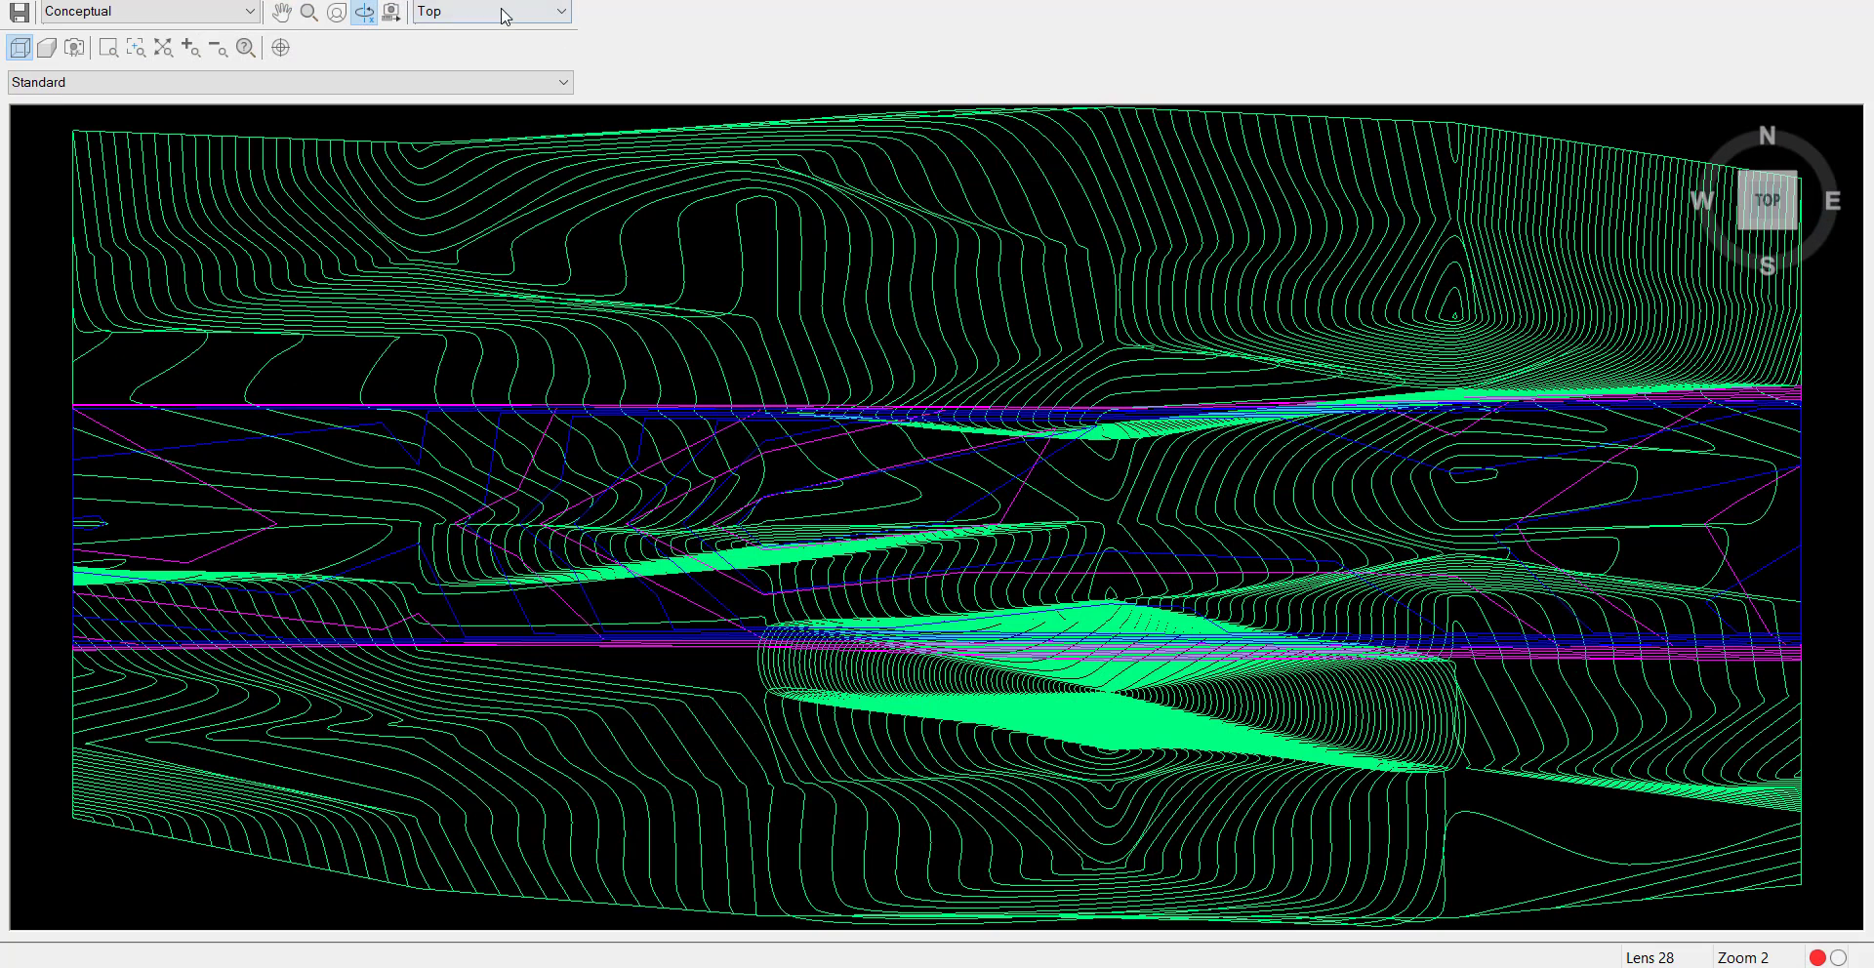
click(505, 16)
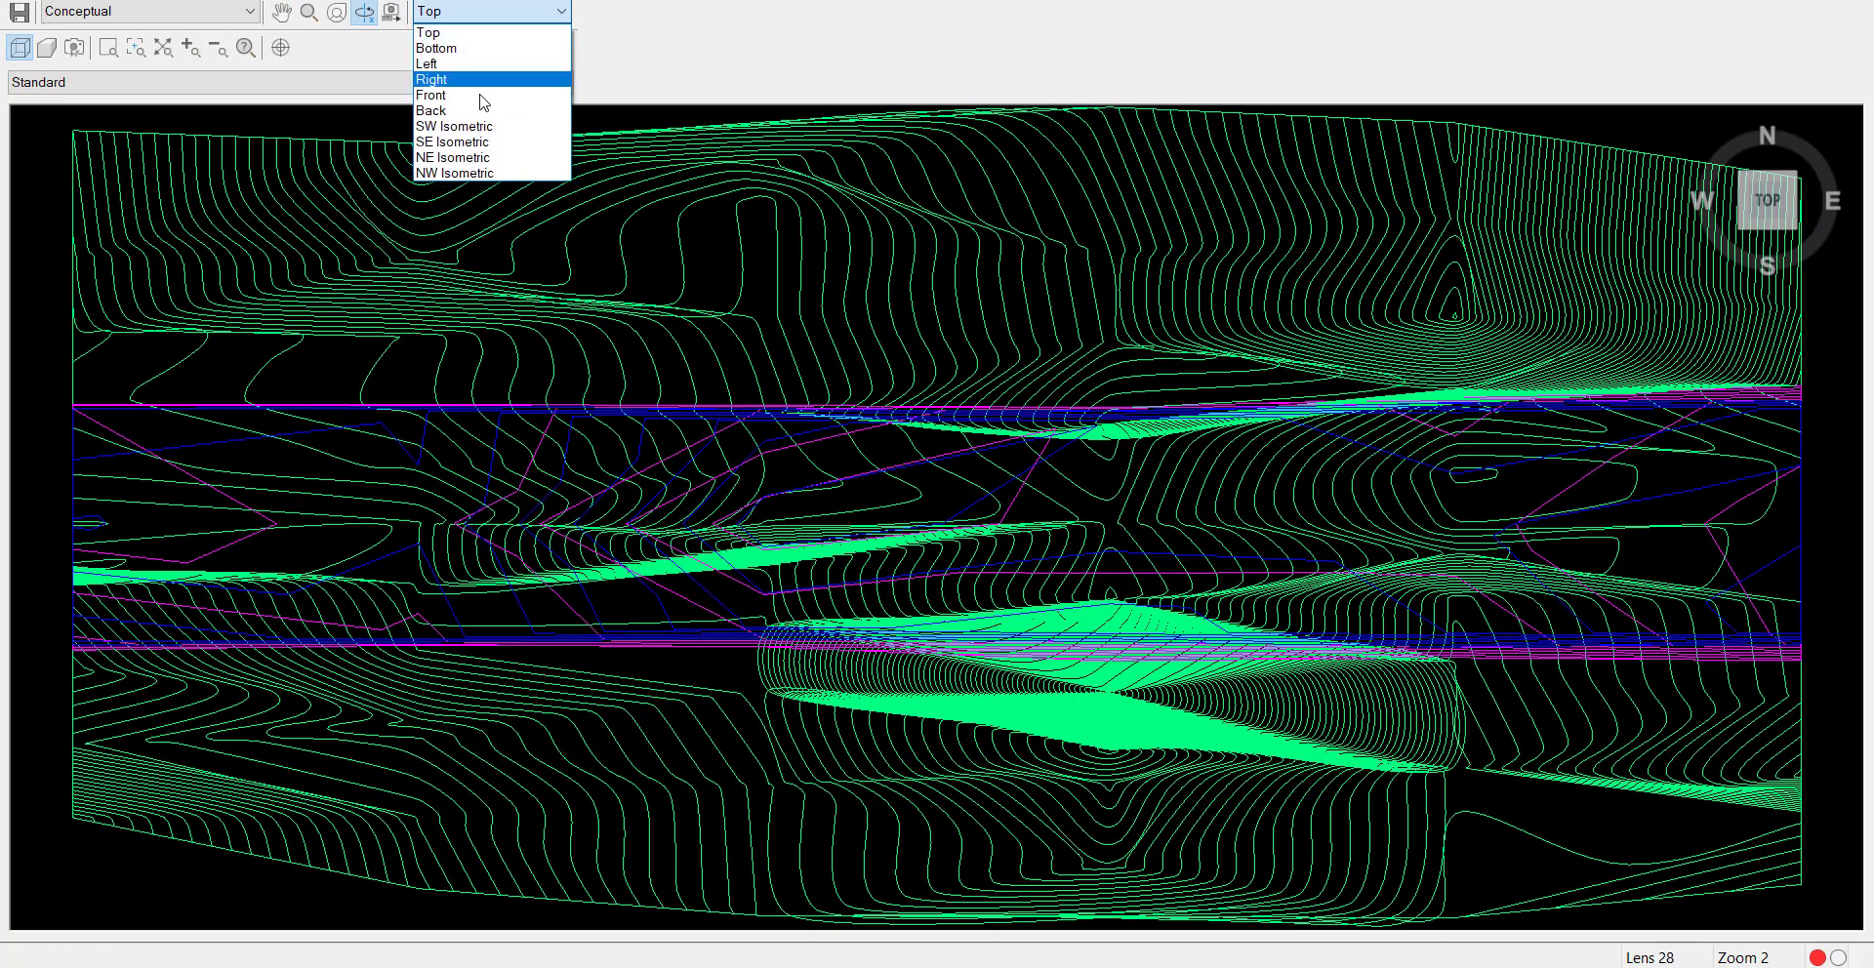
click(458, 132)
mouse_move(1074, 613)
mouse_down()
mouse_move(1075, 528)
mouse_move(1159, 490)
mouse_move(1192, 537)
mouse_move(1130, 566)
mouse_up()
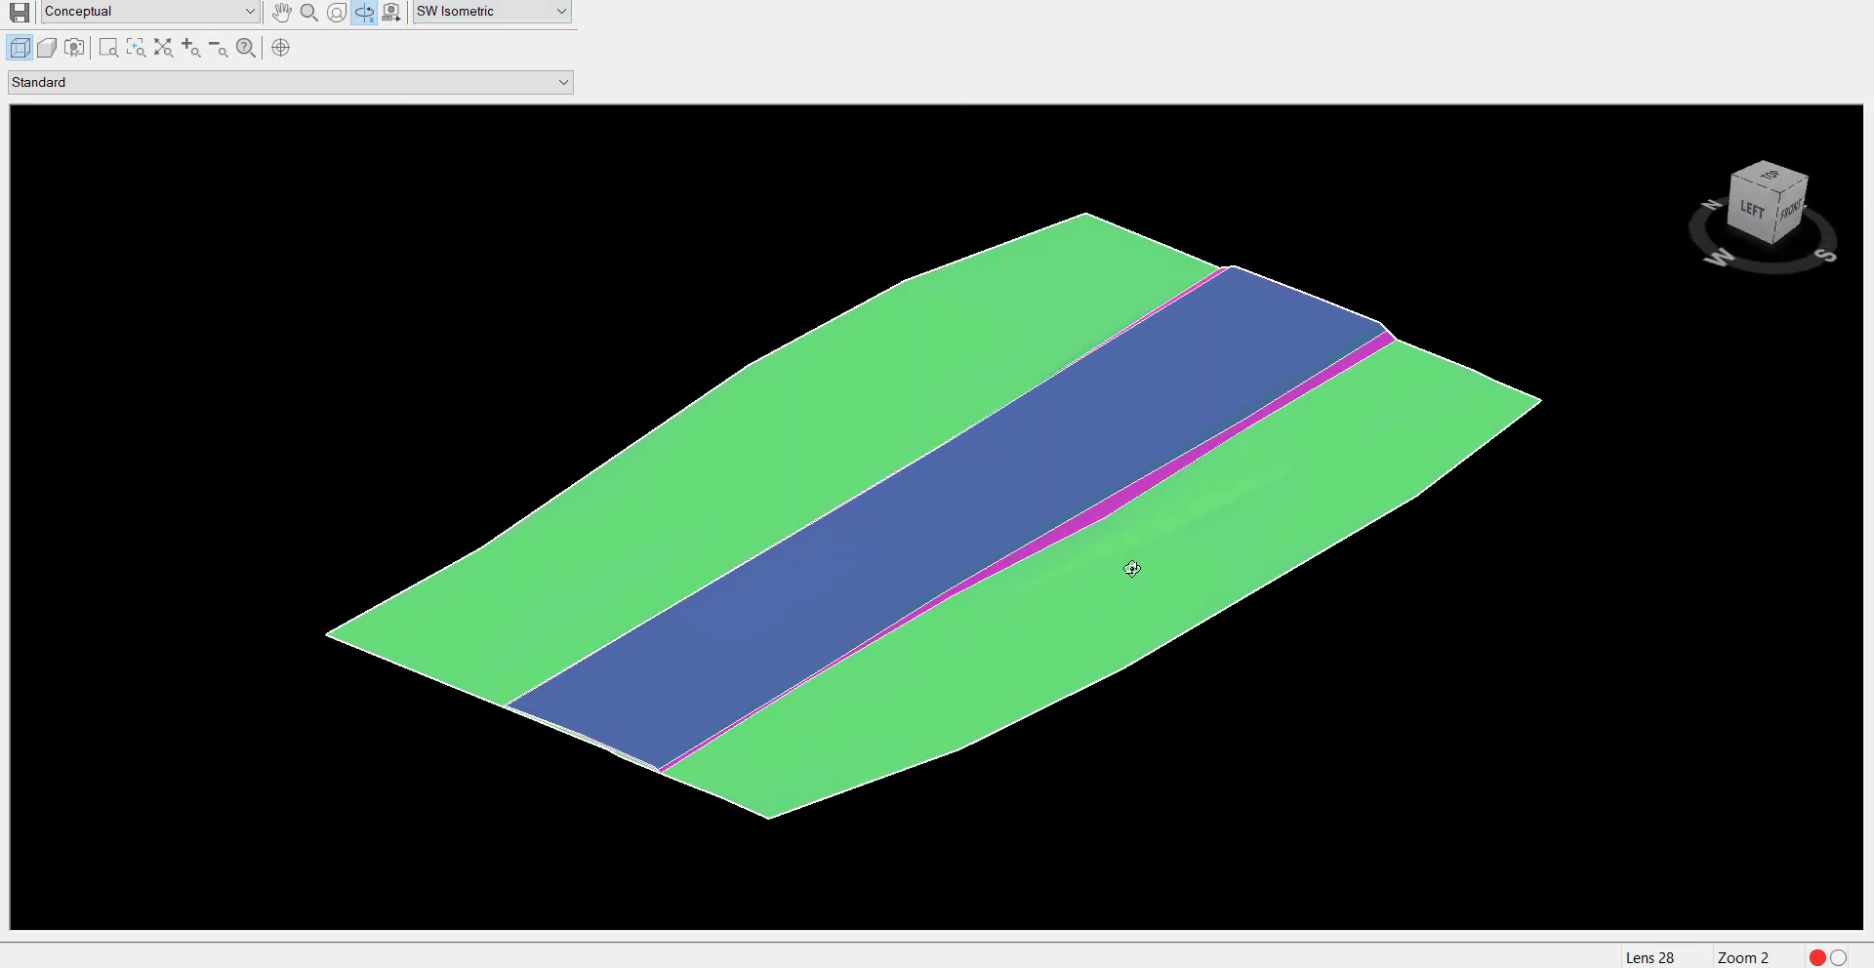
key(Escape)
key(Escape)
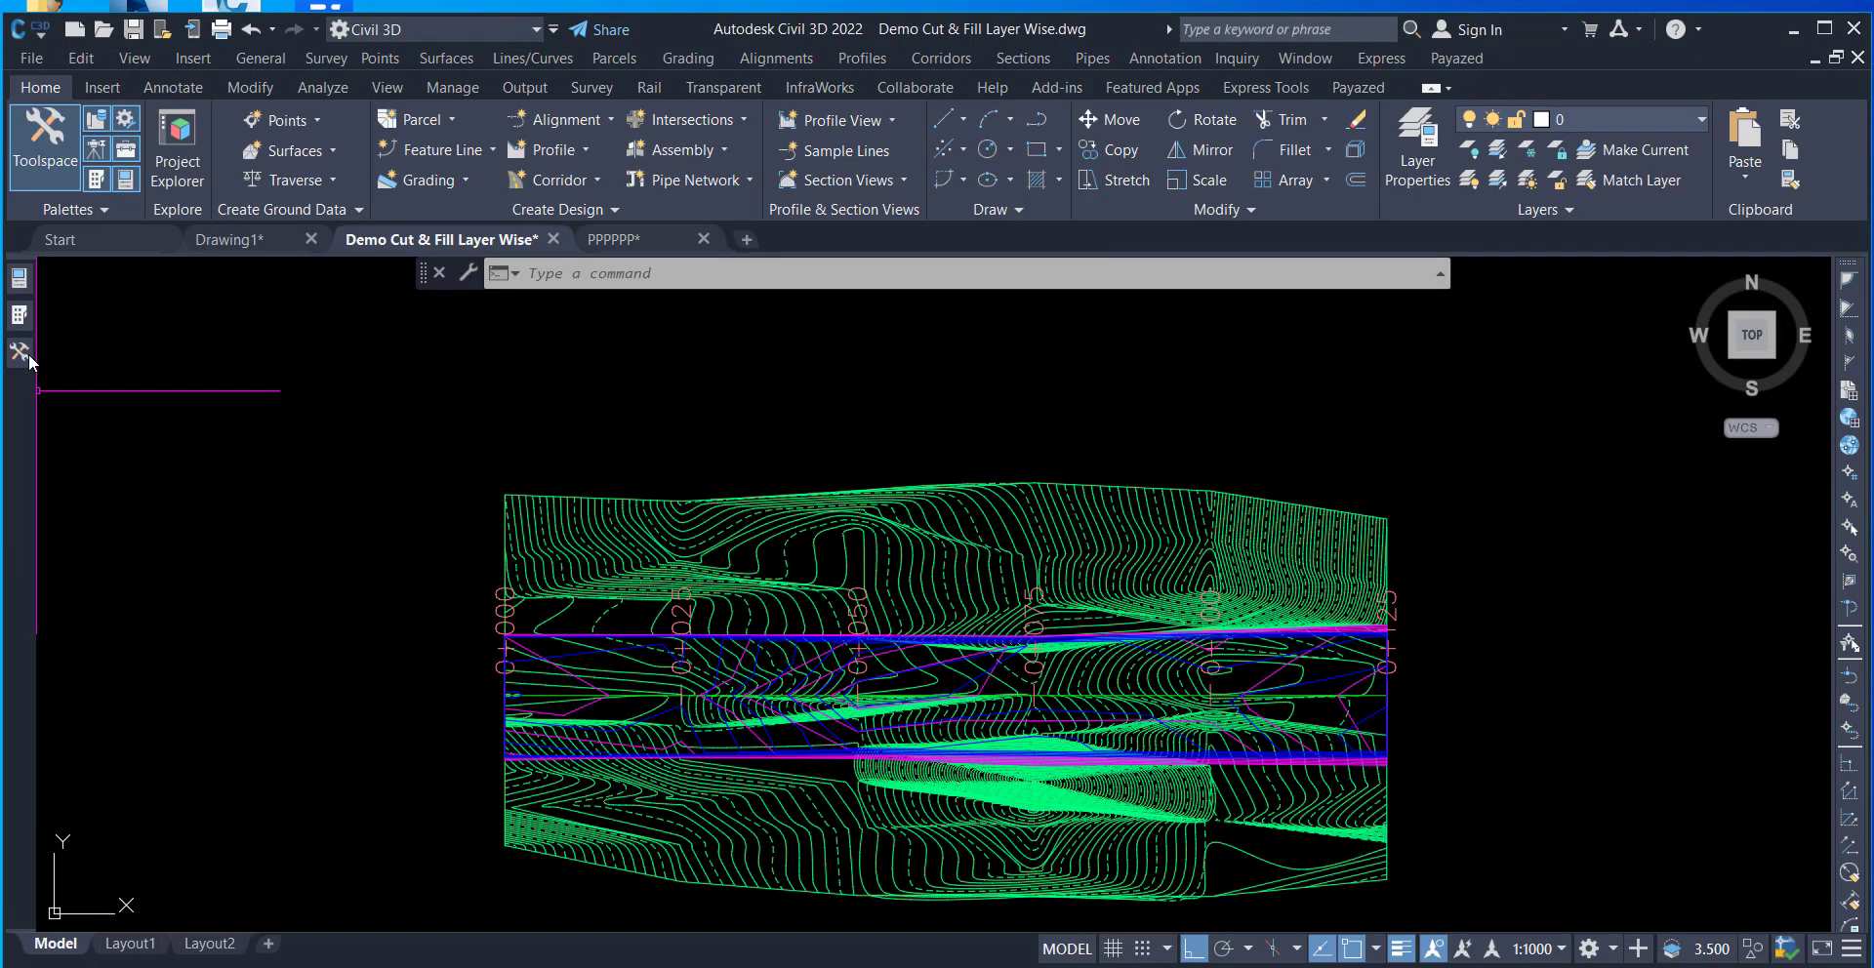
- Start creating another TIN surface and name it 3RD LAYER
click(21, 355)
click(134, 456)
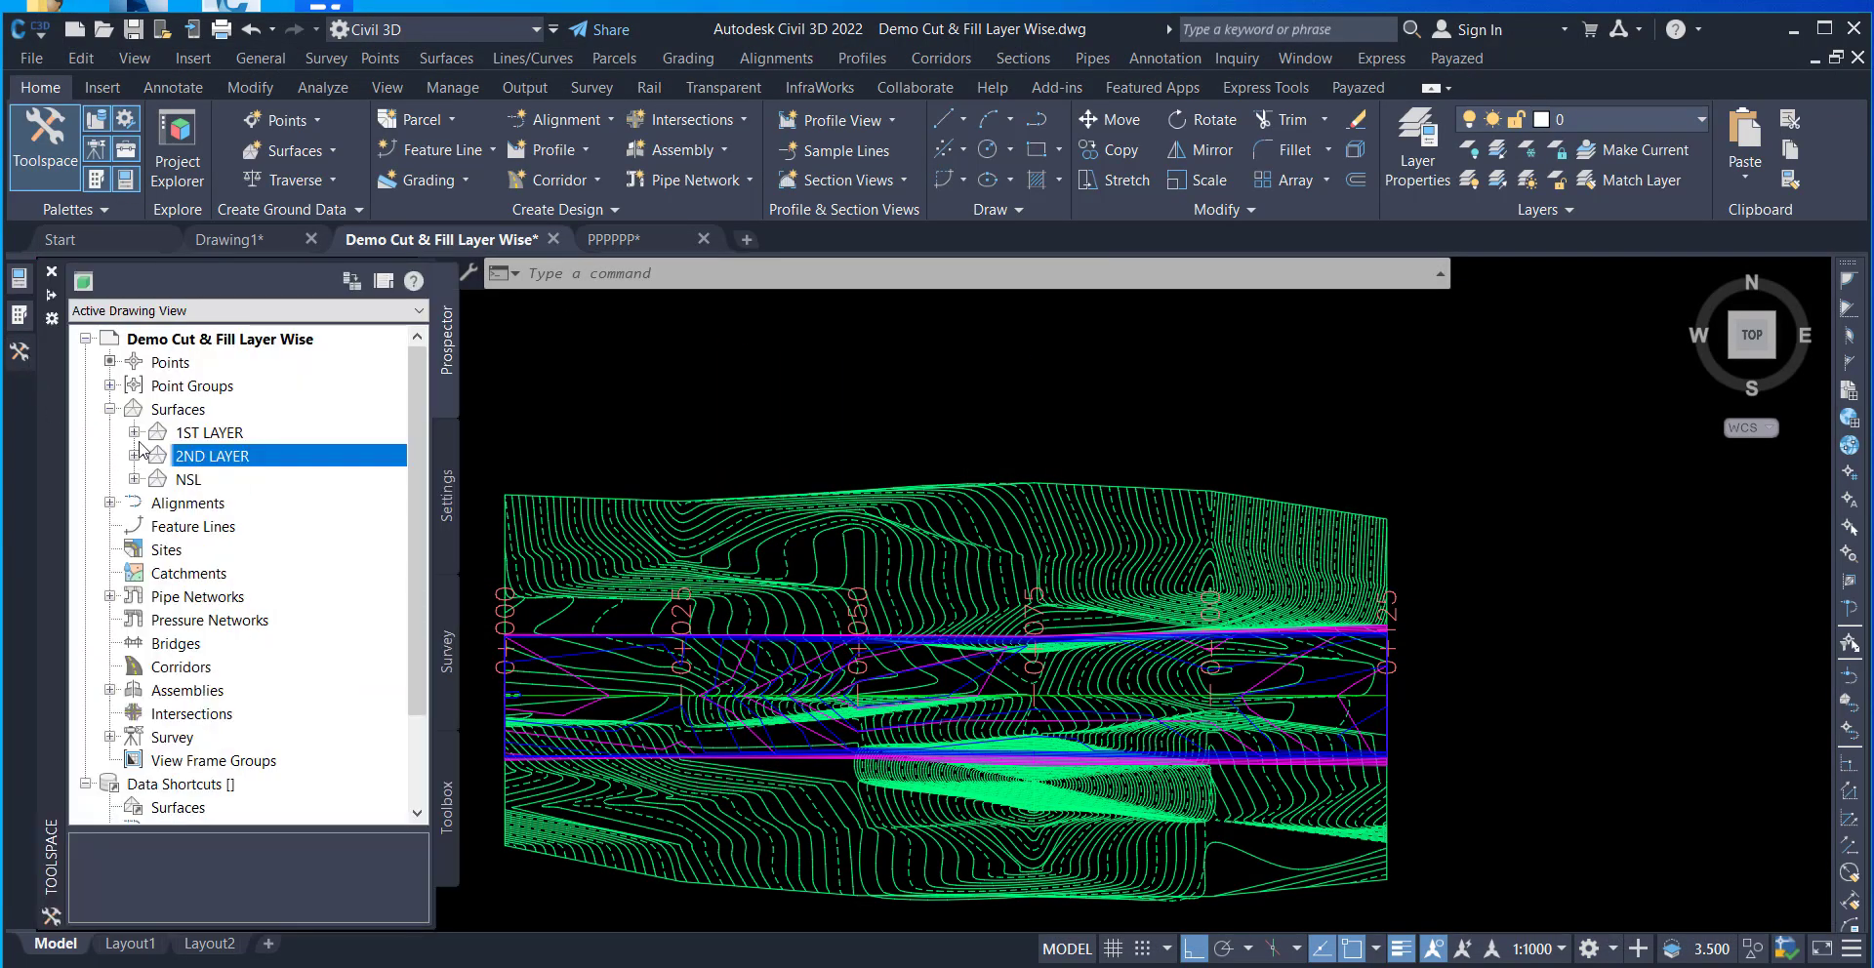
click(162, 408)
right_click(161, 408)
click(283, 411)
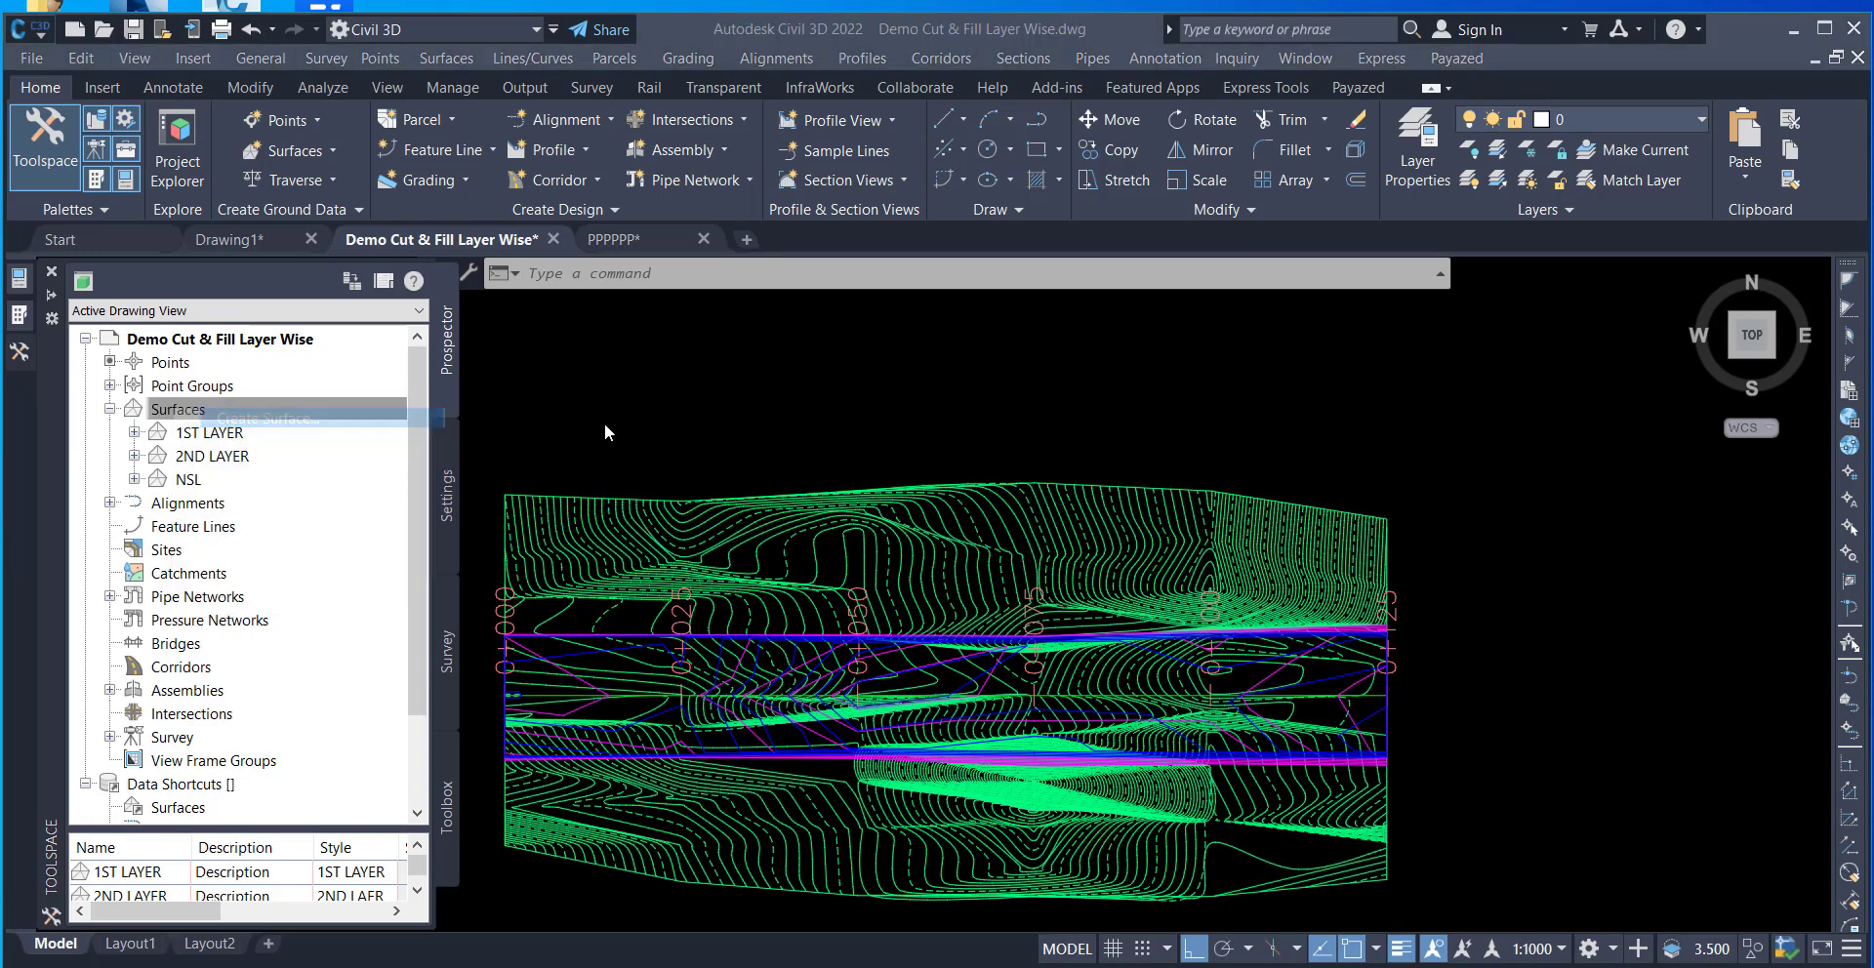
click(1402, 353)
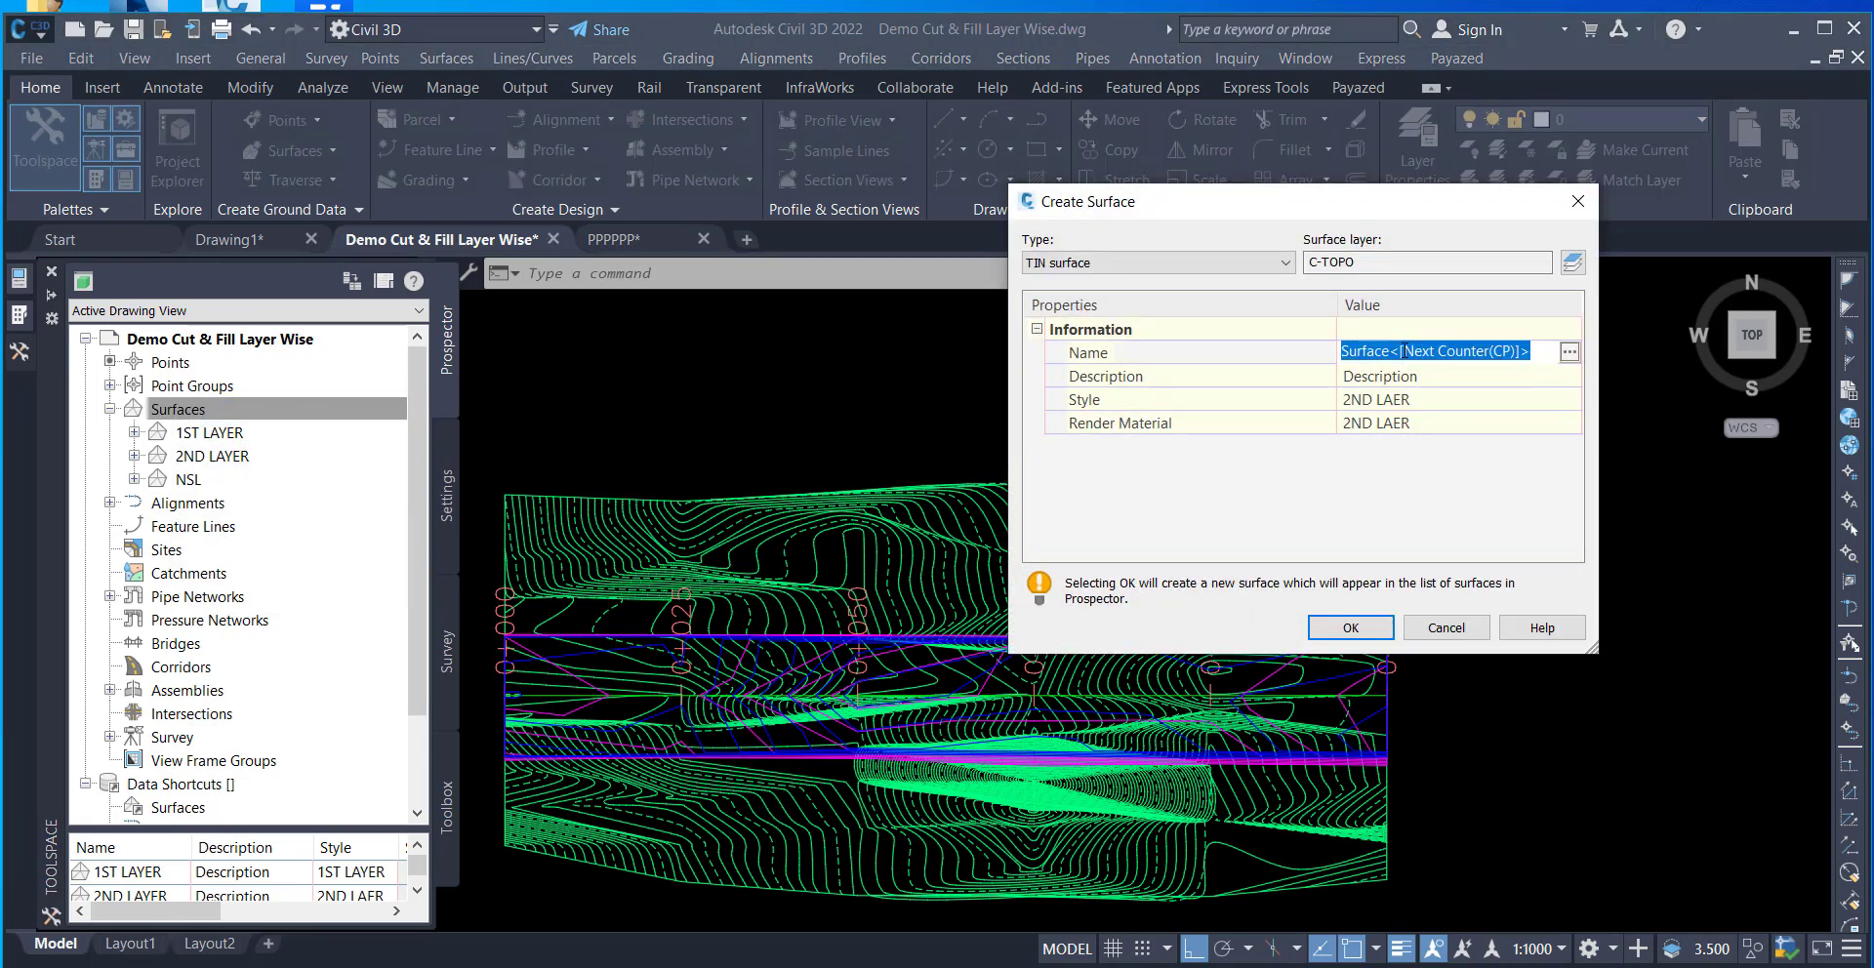
text(3RD LAYER)
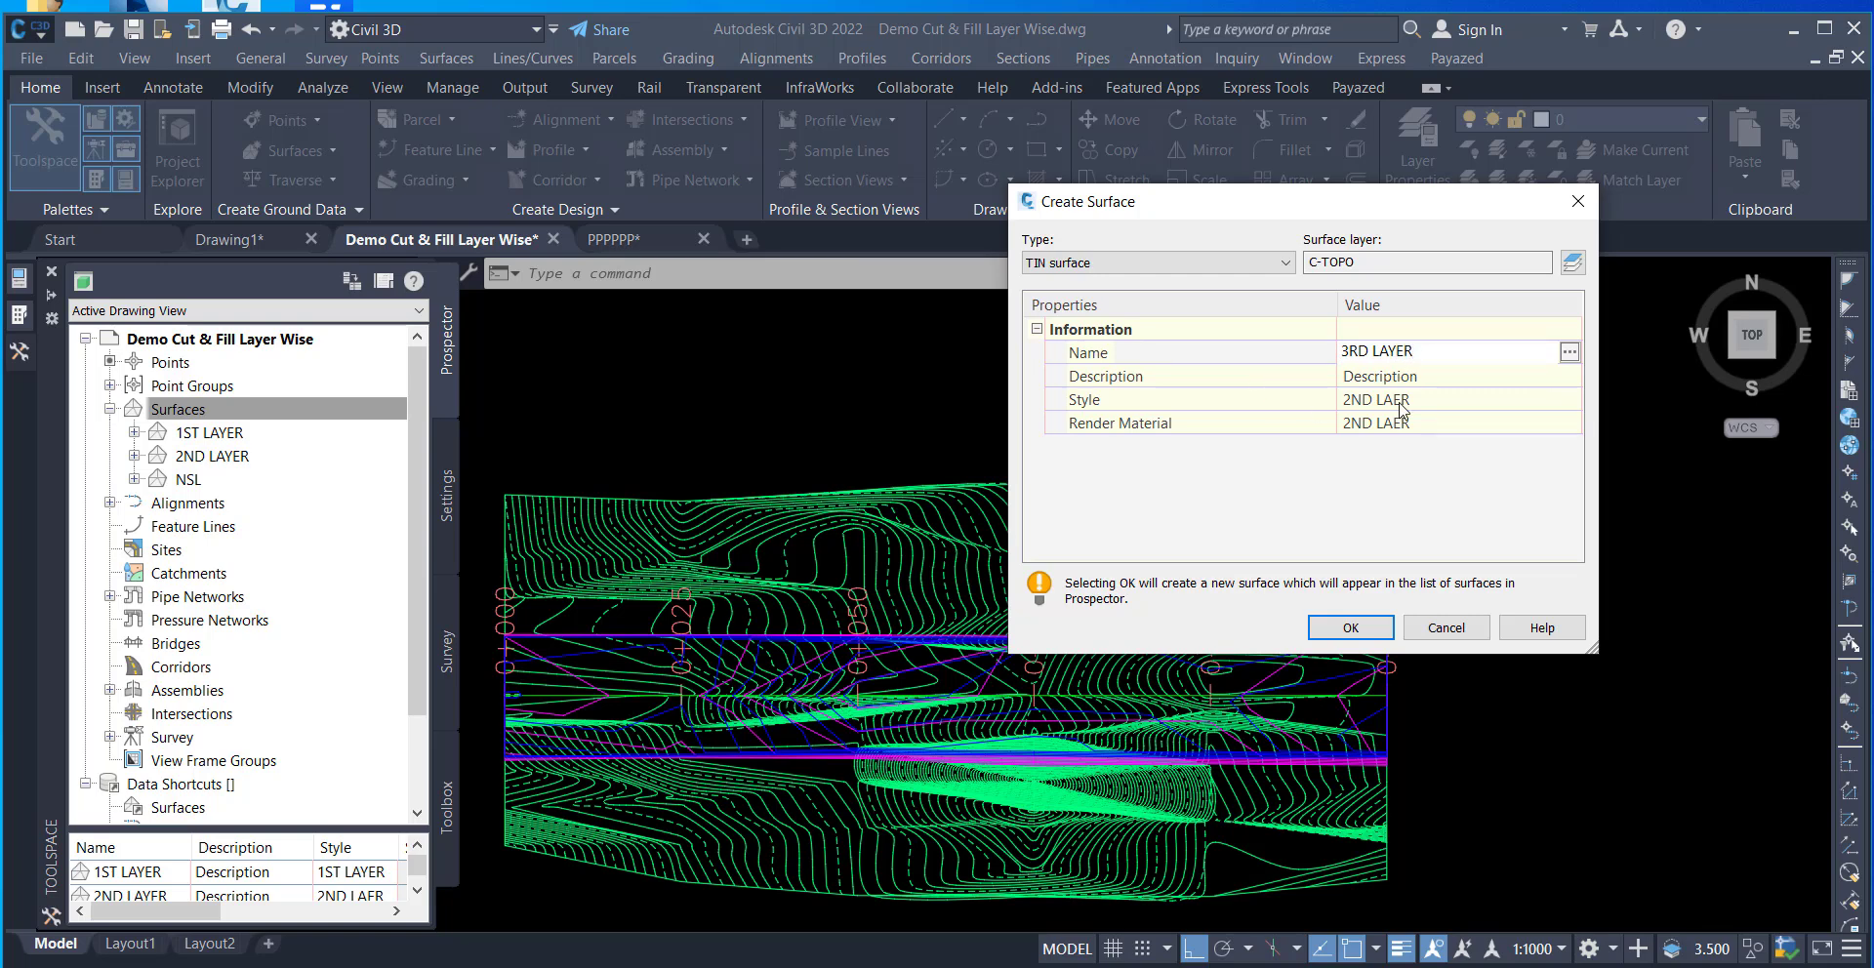
- Assign the 3RD LAYER surface style to the new surface and create it
click(1402, 408)
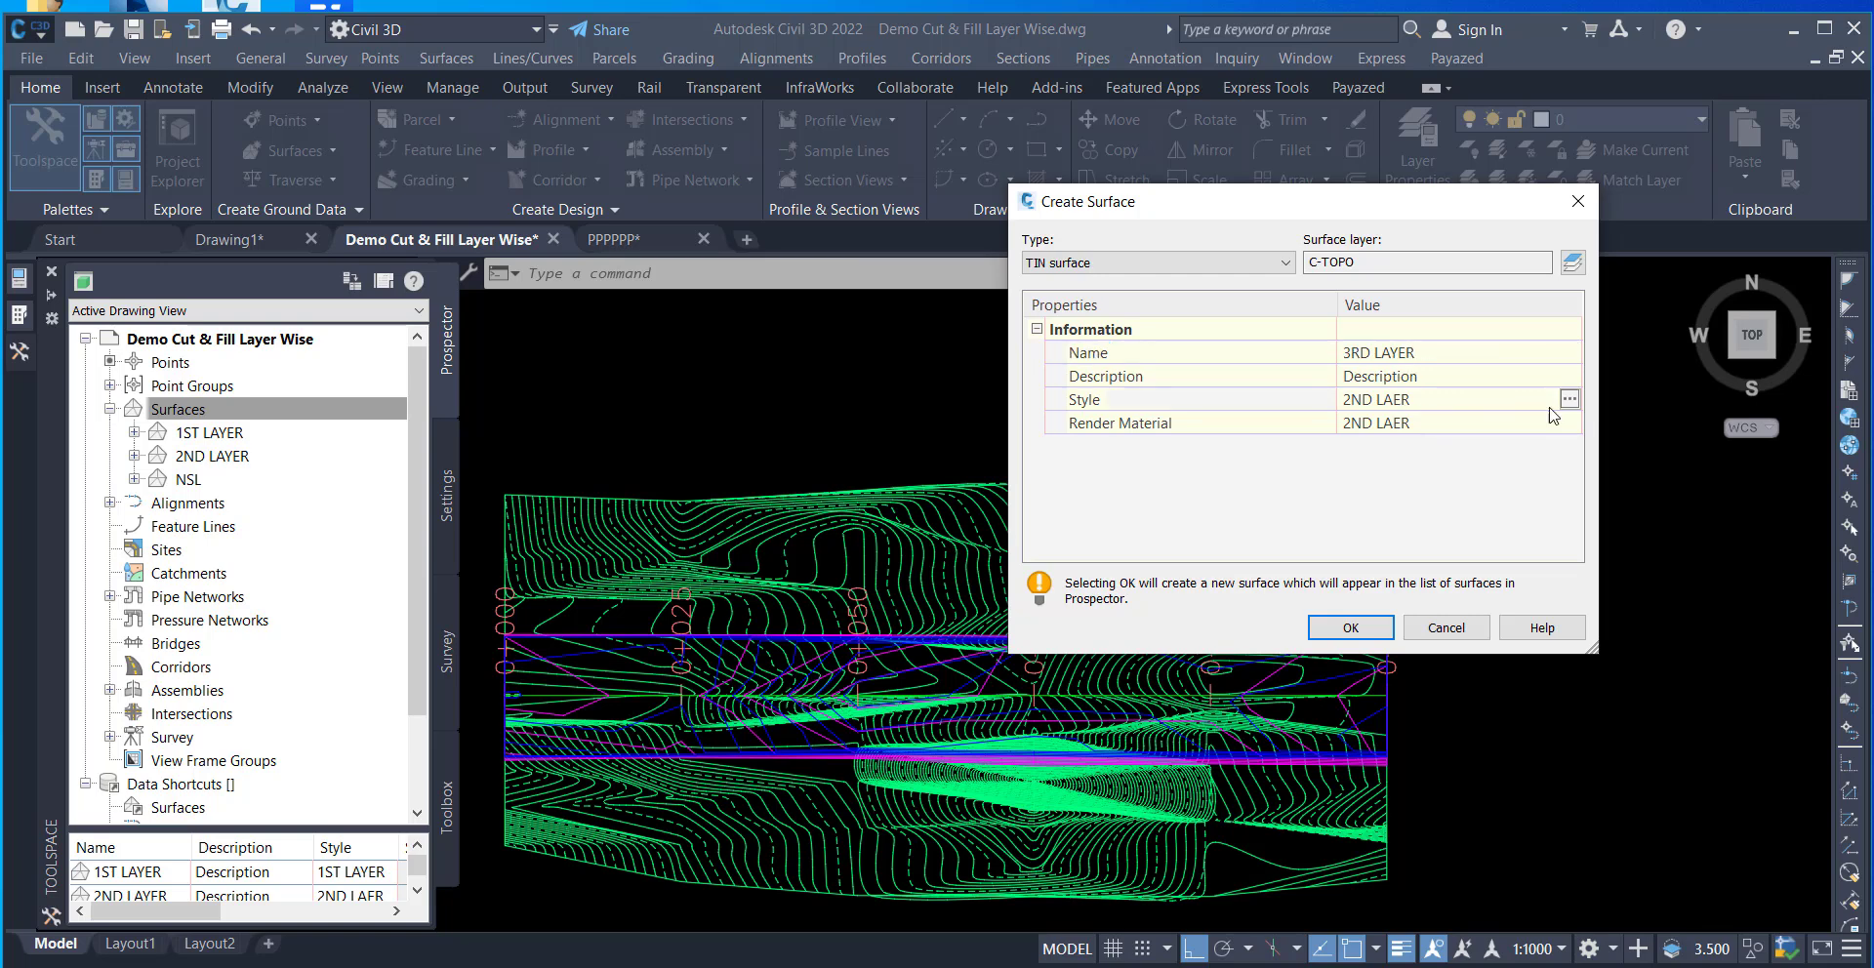
click(1568, 401)
click(1098, 227)
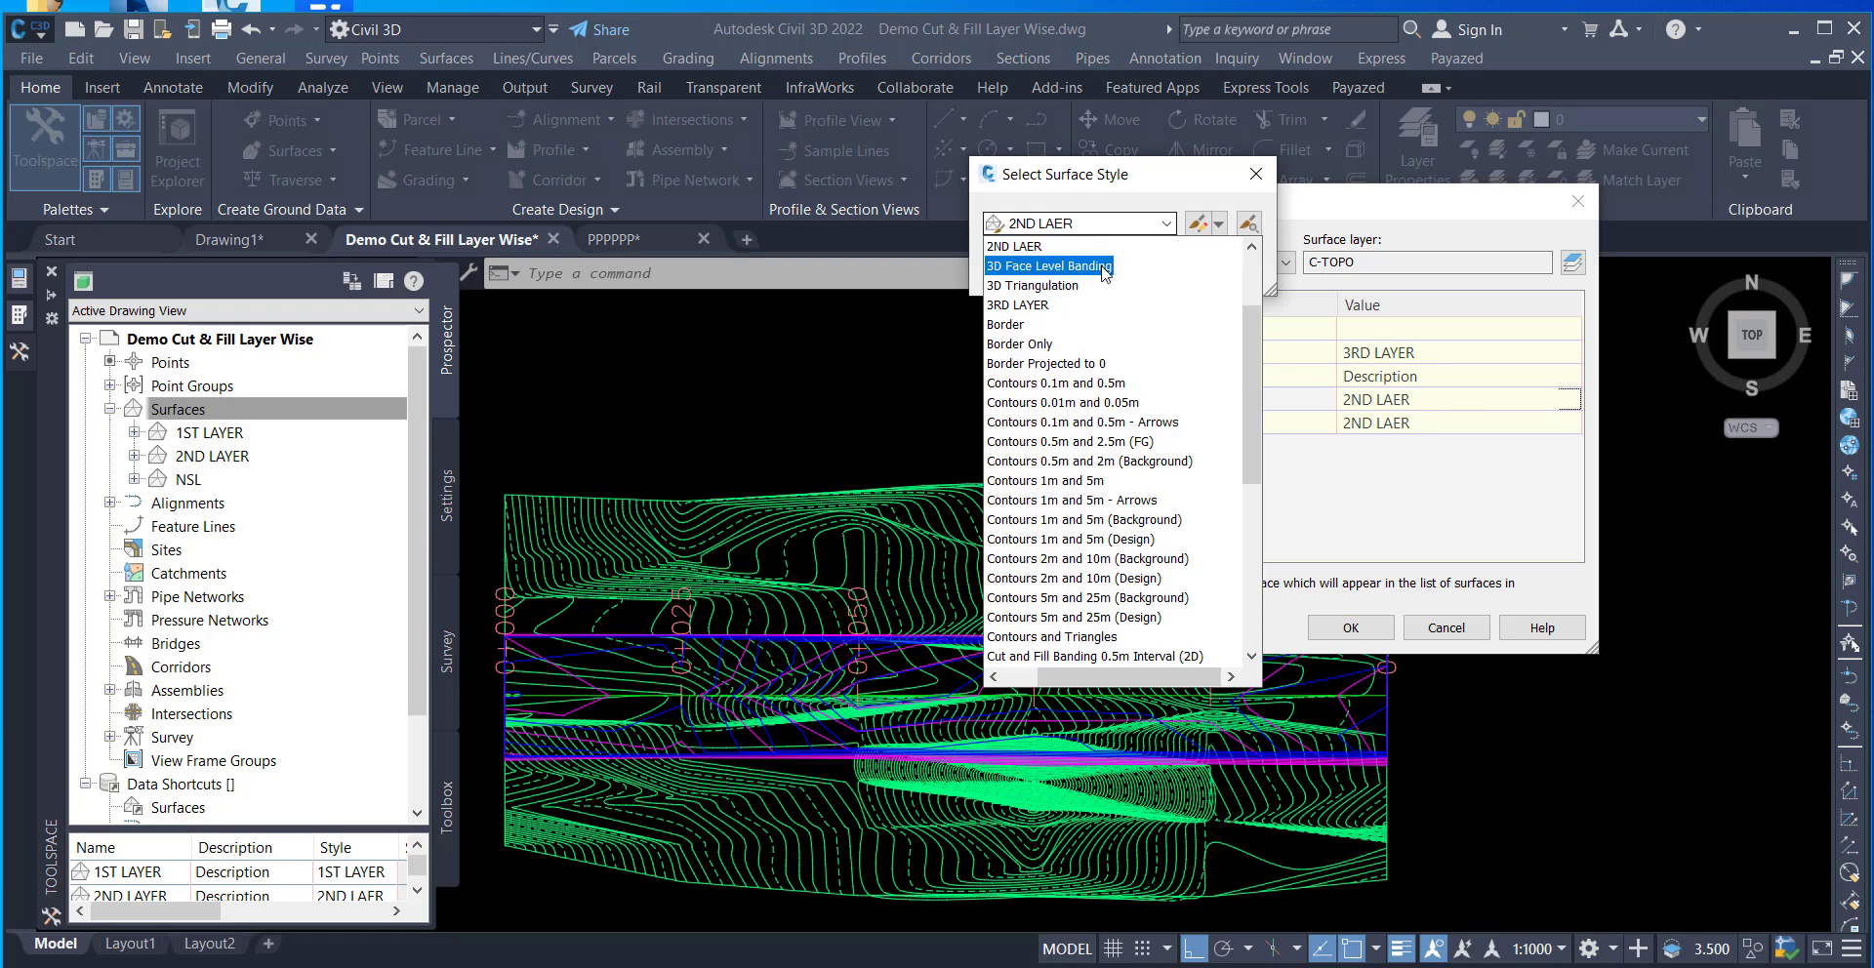
click(1019, 305)
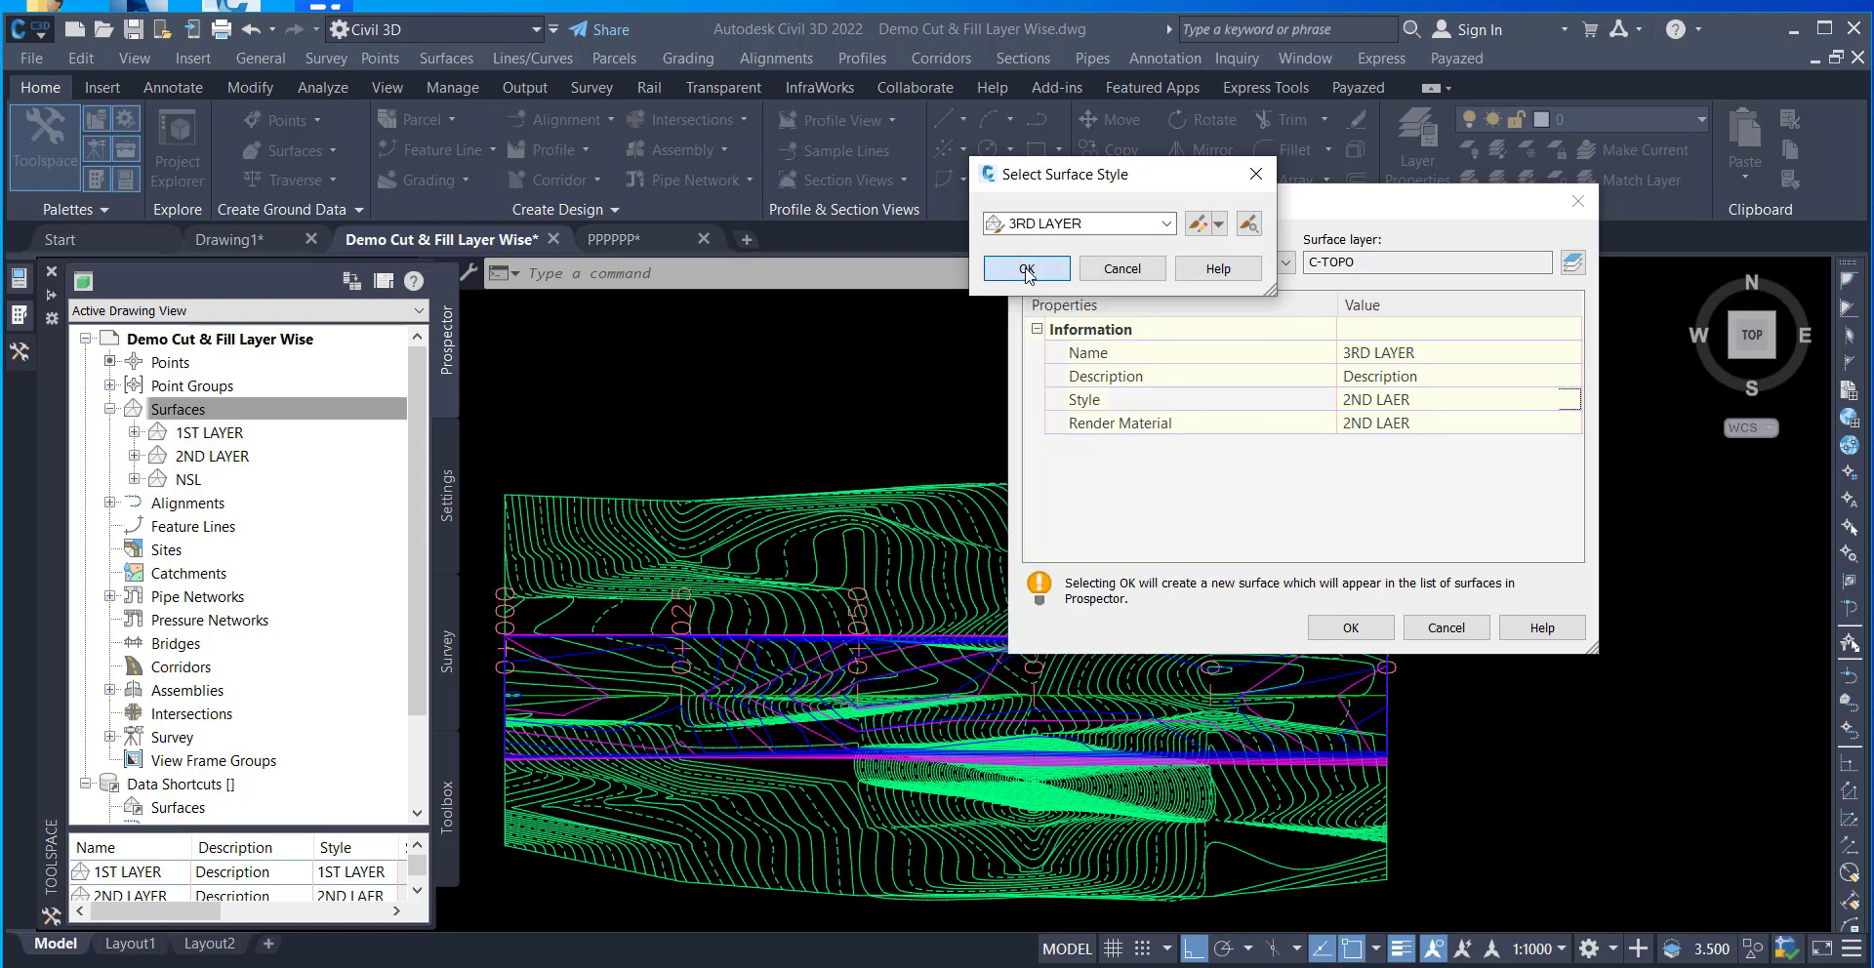
click(1017, 268)
click(1331, 630)
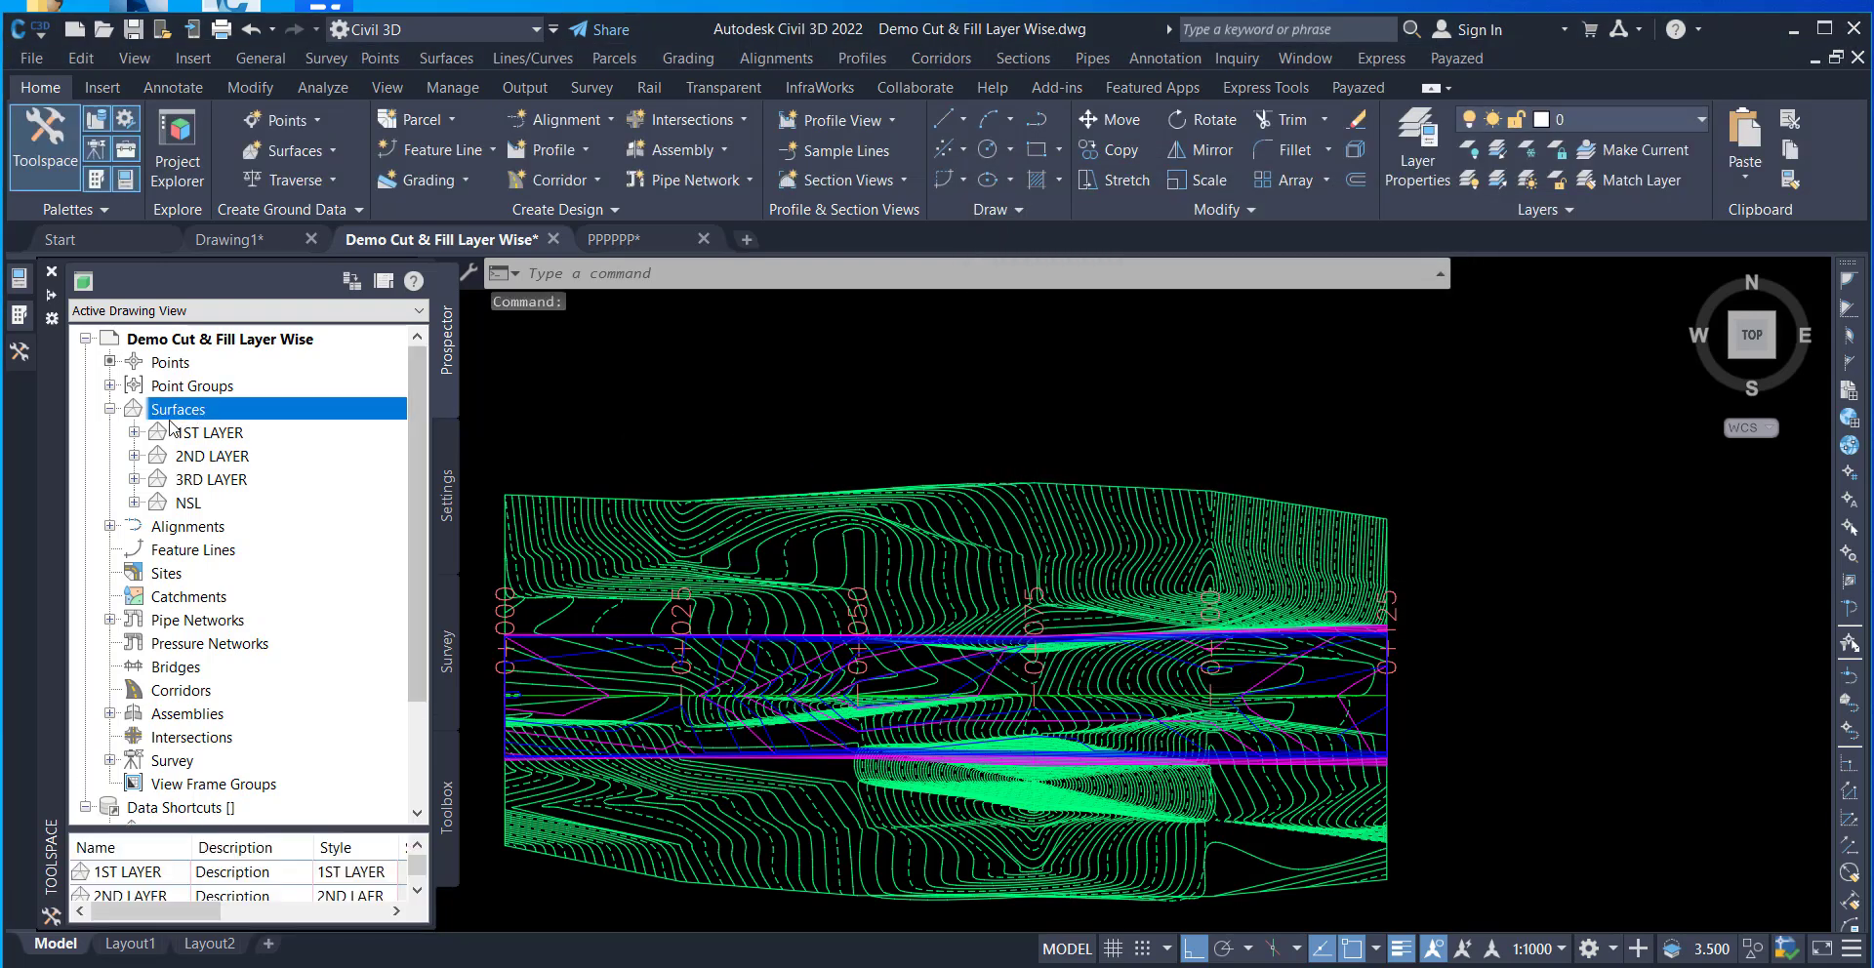
- Add the third layer's point group to the definition of the 3RD LAYER surface
click(135, 479)
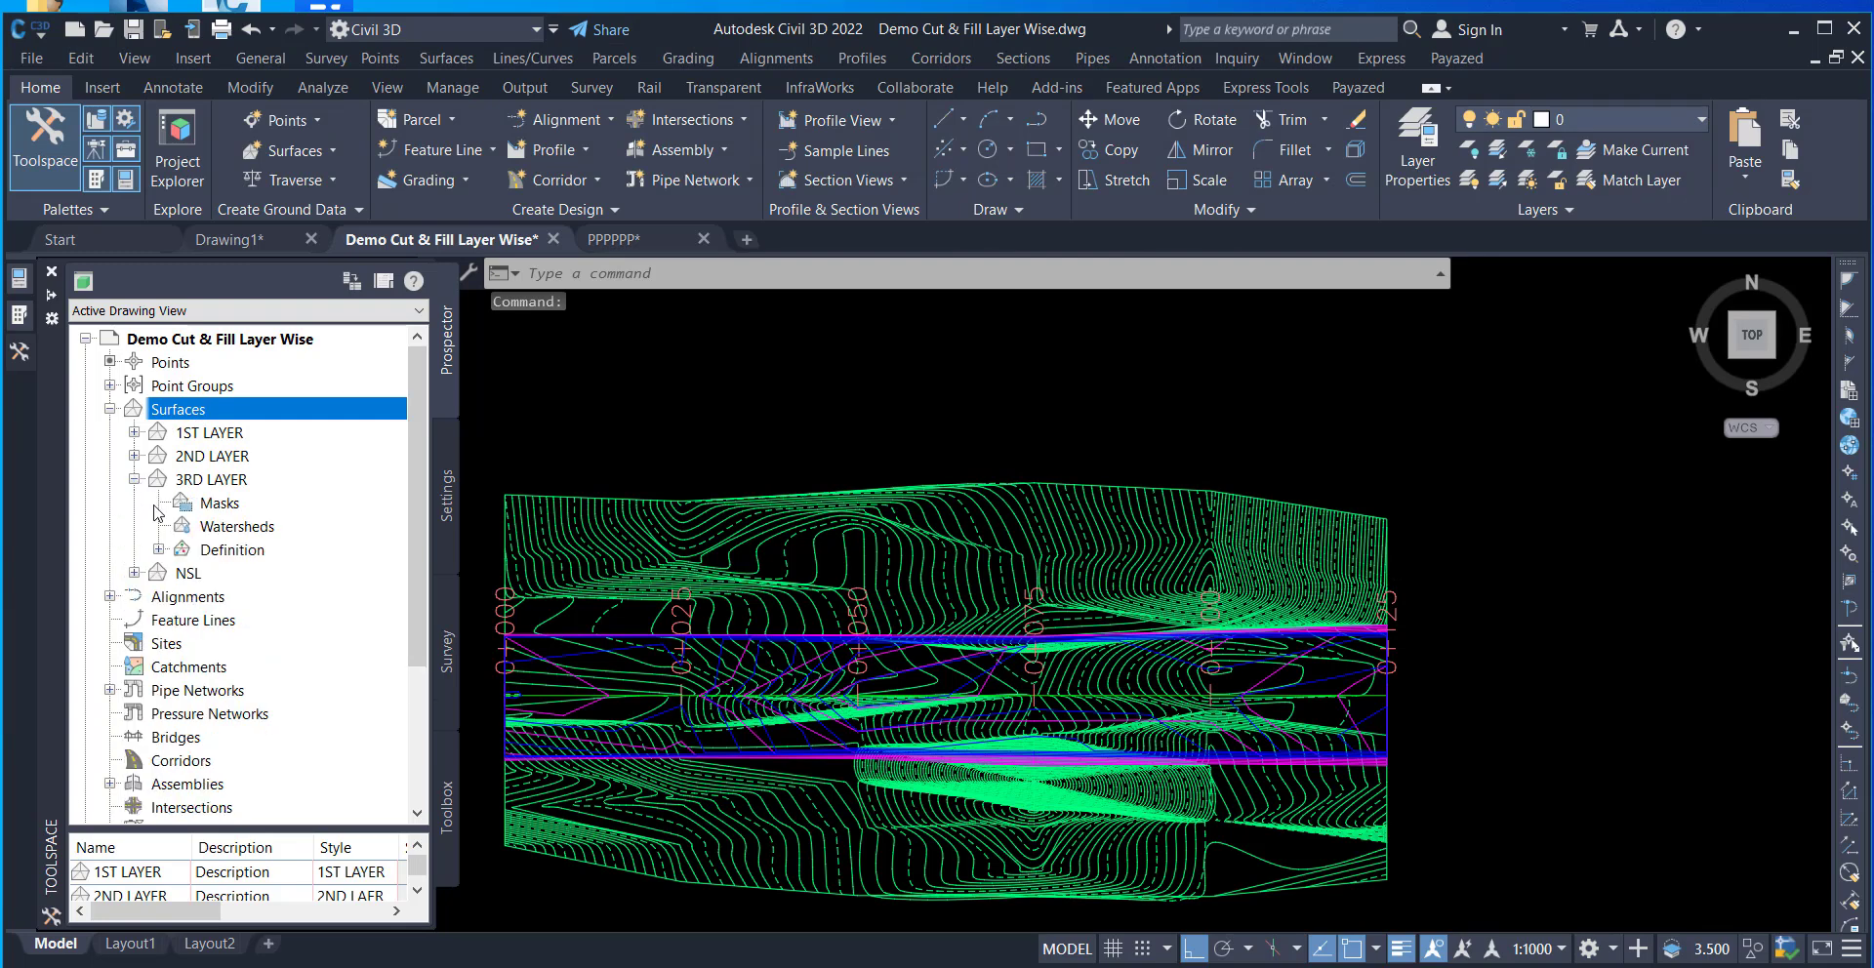
click(159, 550)
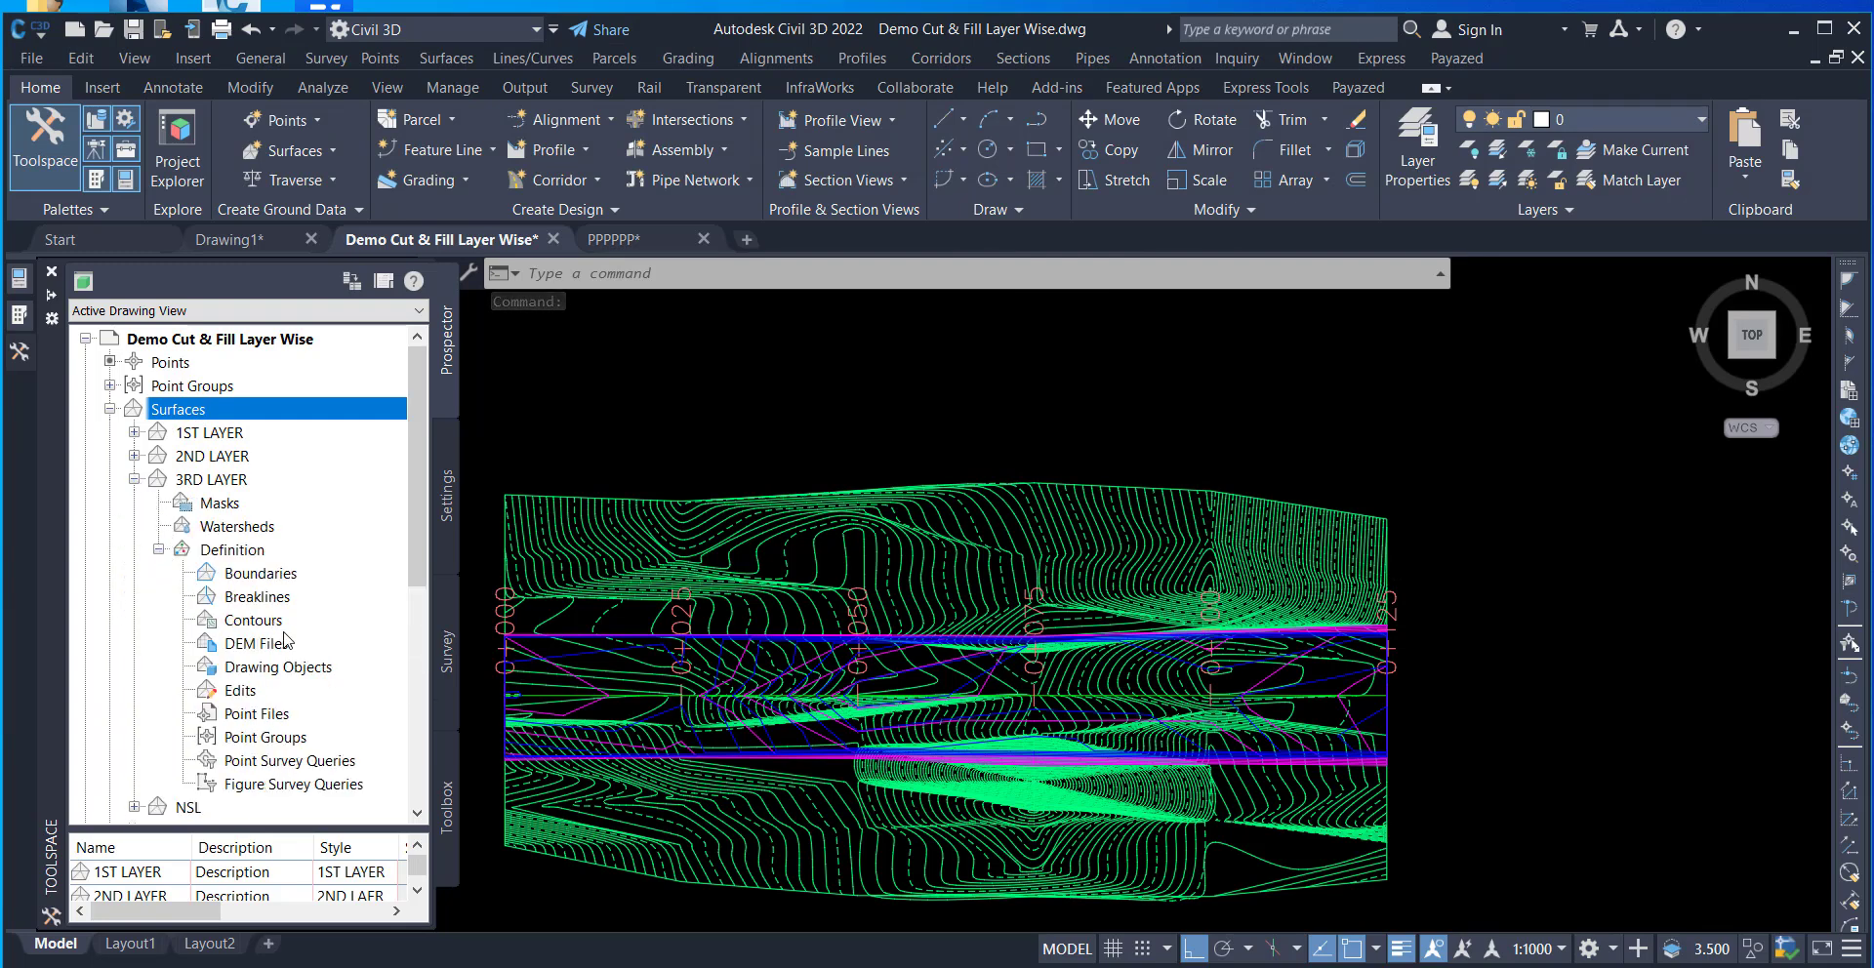
right_click(288, 739)
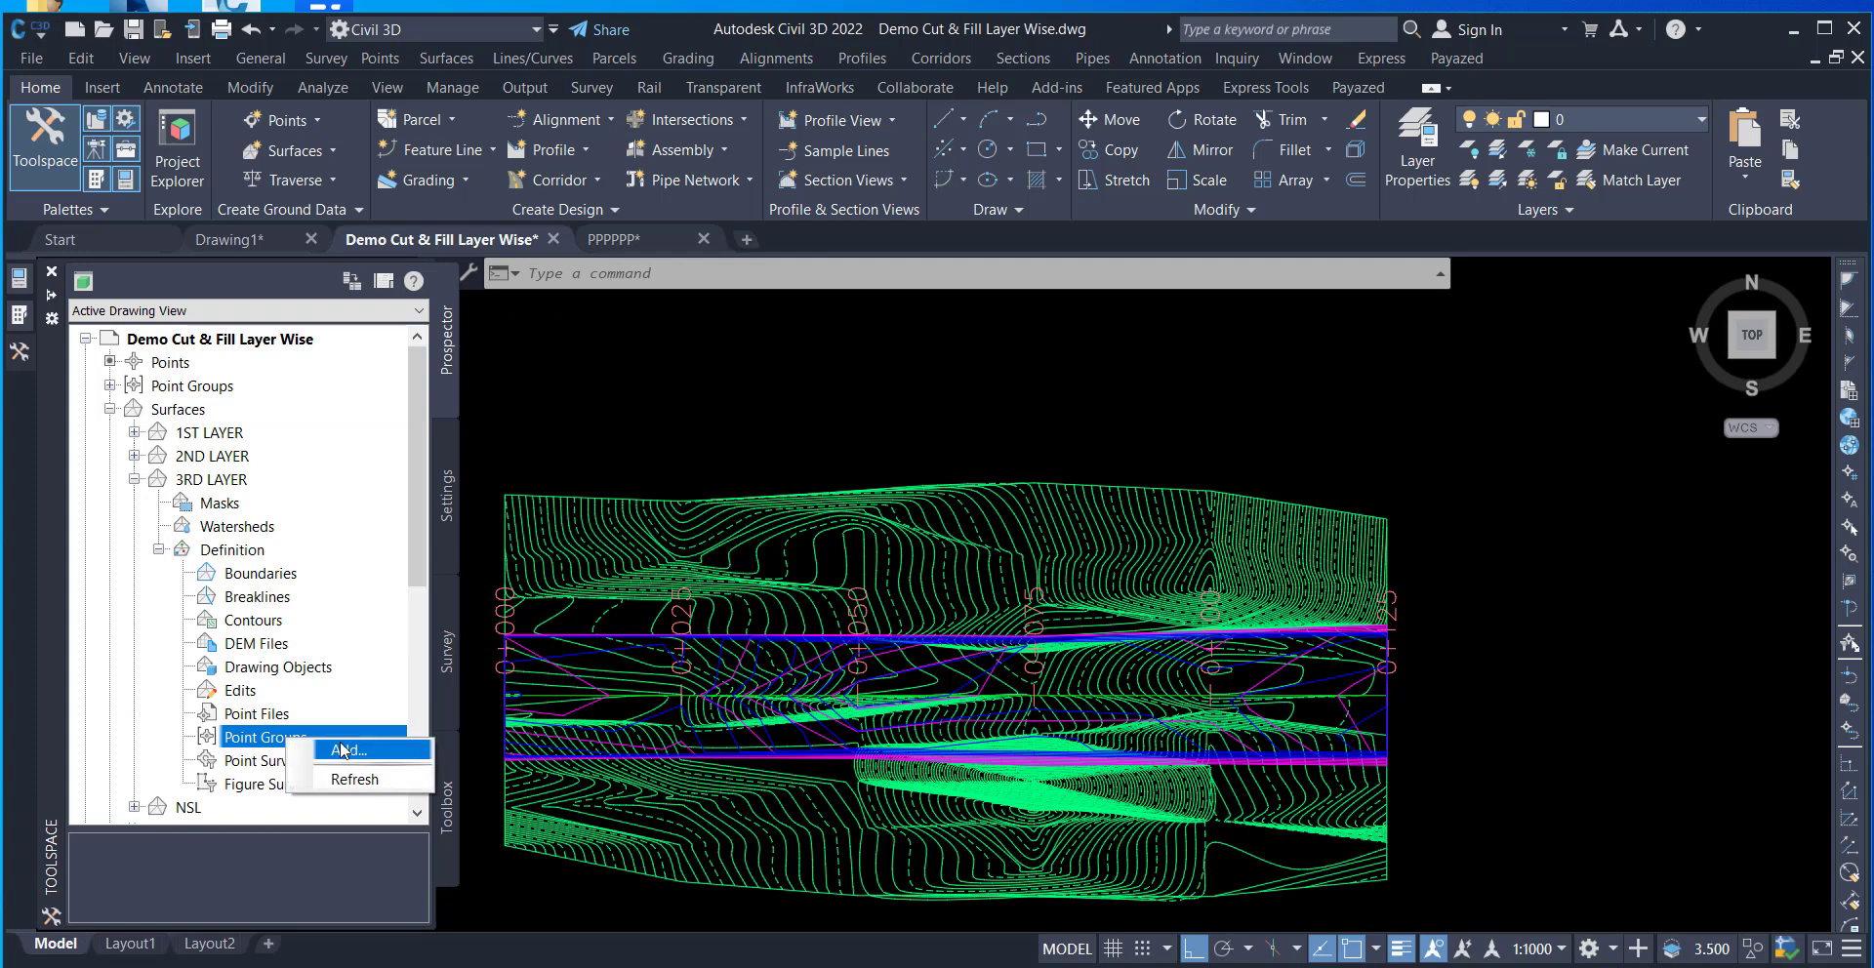
click(391, 748)
click(1043, 339)
click(1041, 476)
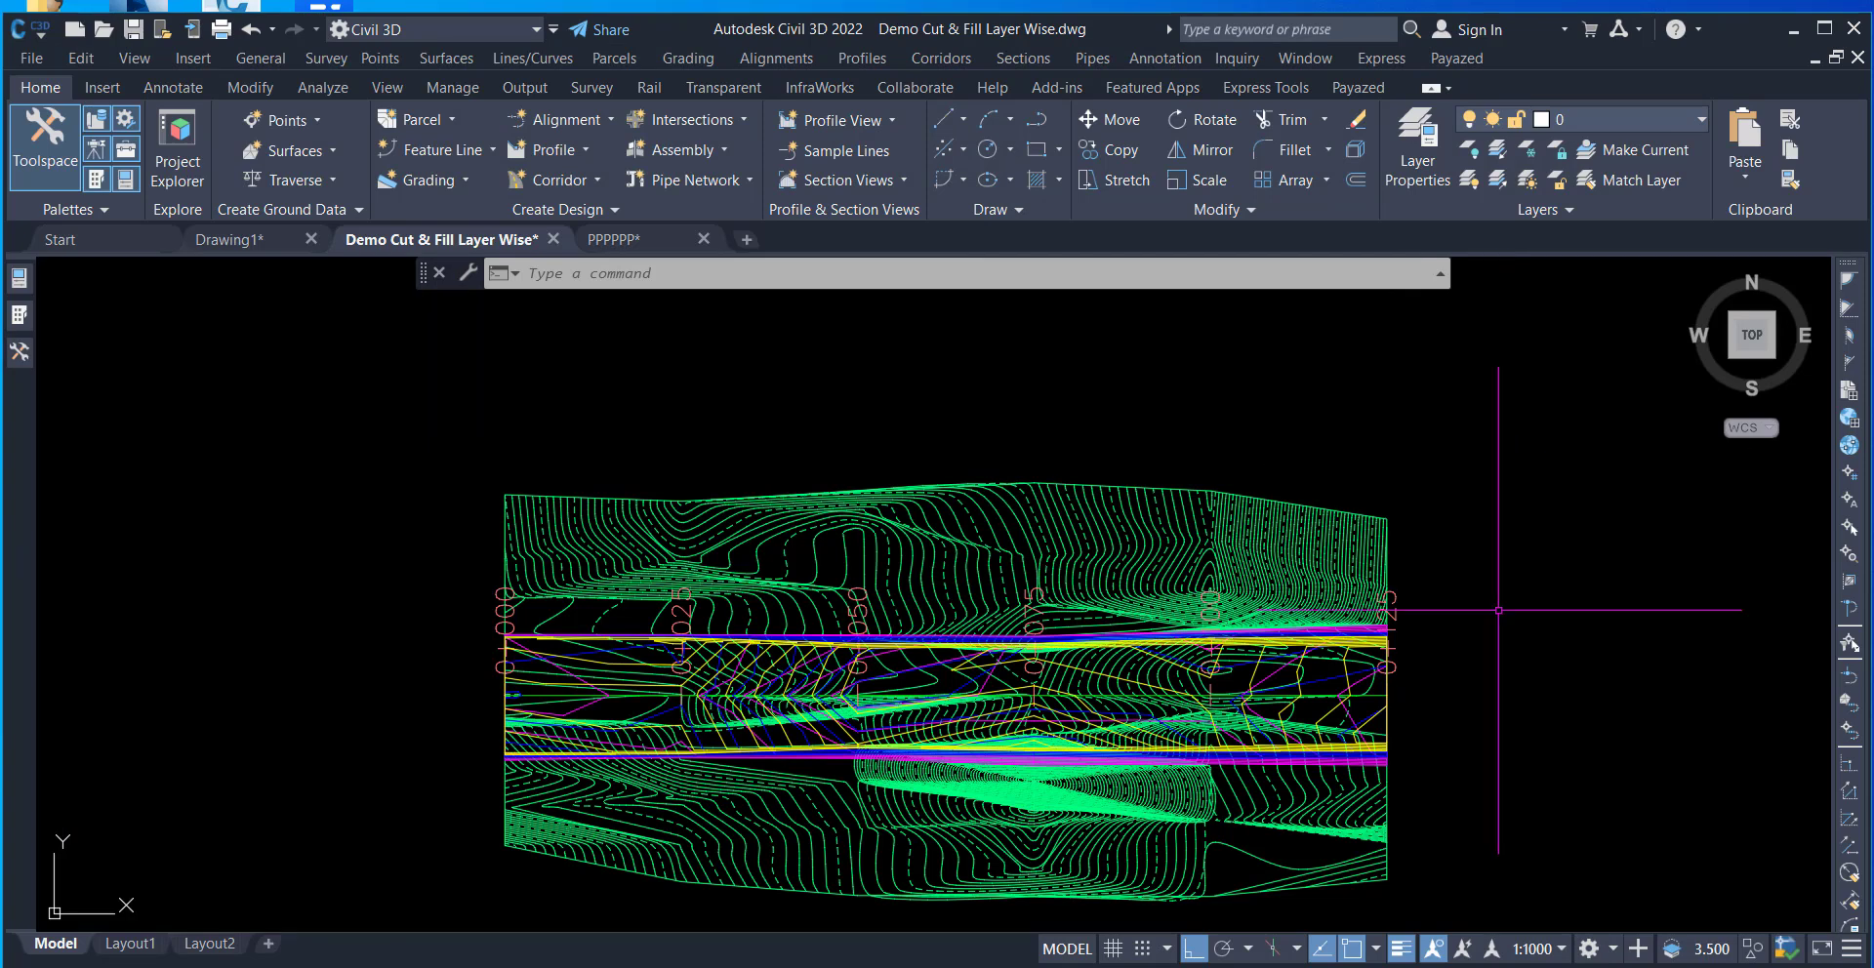
- Examine the NSL, 1ST, 2ND and 3RD LAYER surfaces together in the Object Viewer from the SW Isometric view, orbiting and zooming in on the layer edges
click(1444, 792)
click(1368, 730)
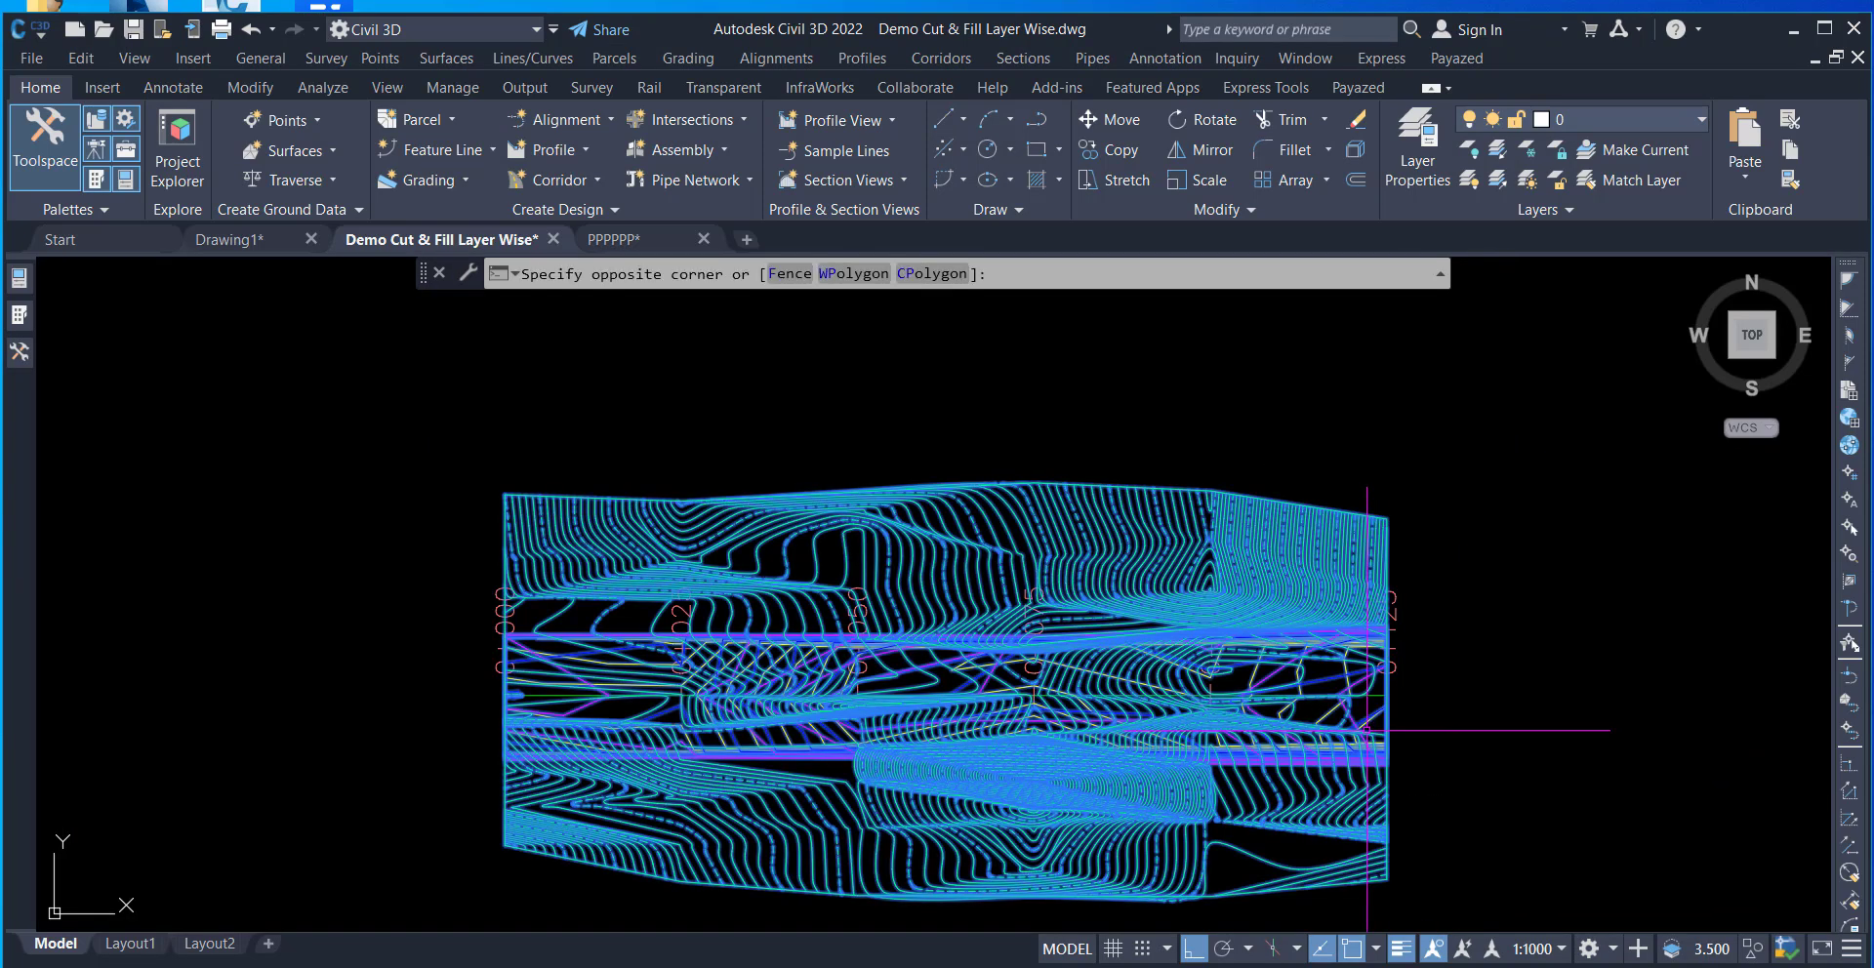
right_click(1368, 730)
click(1414, 660)
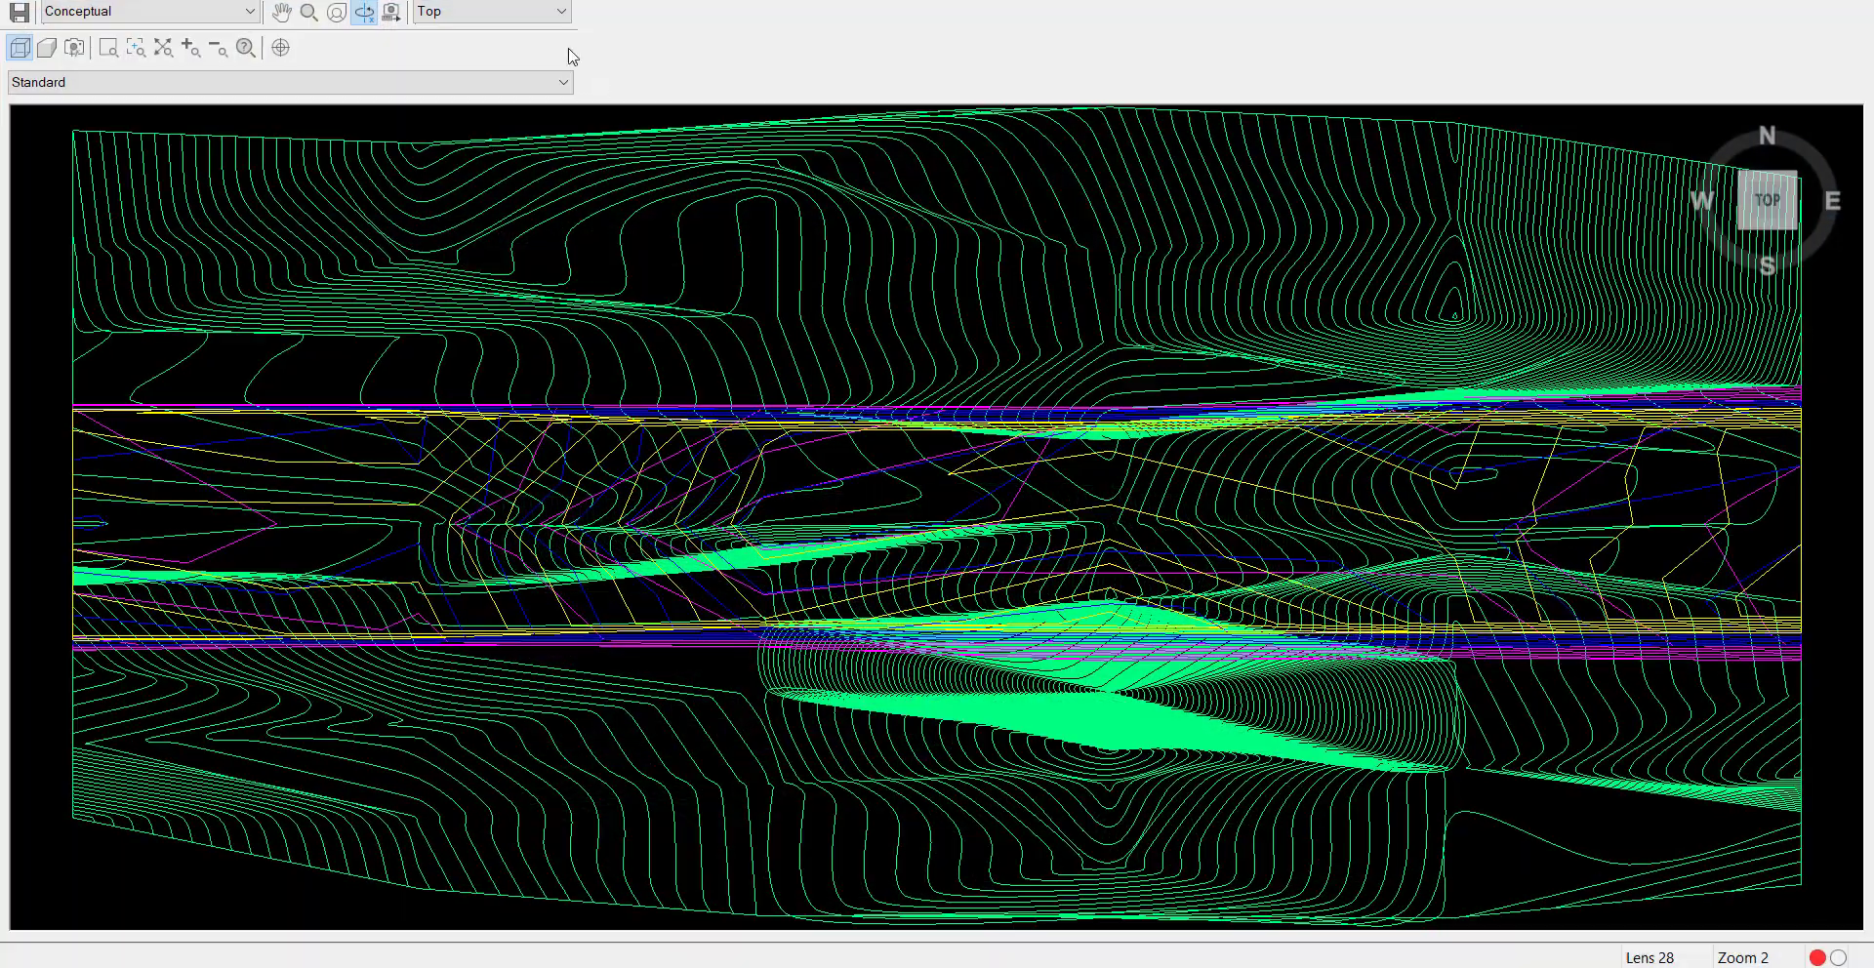
click(561, 10)
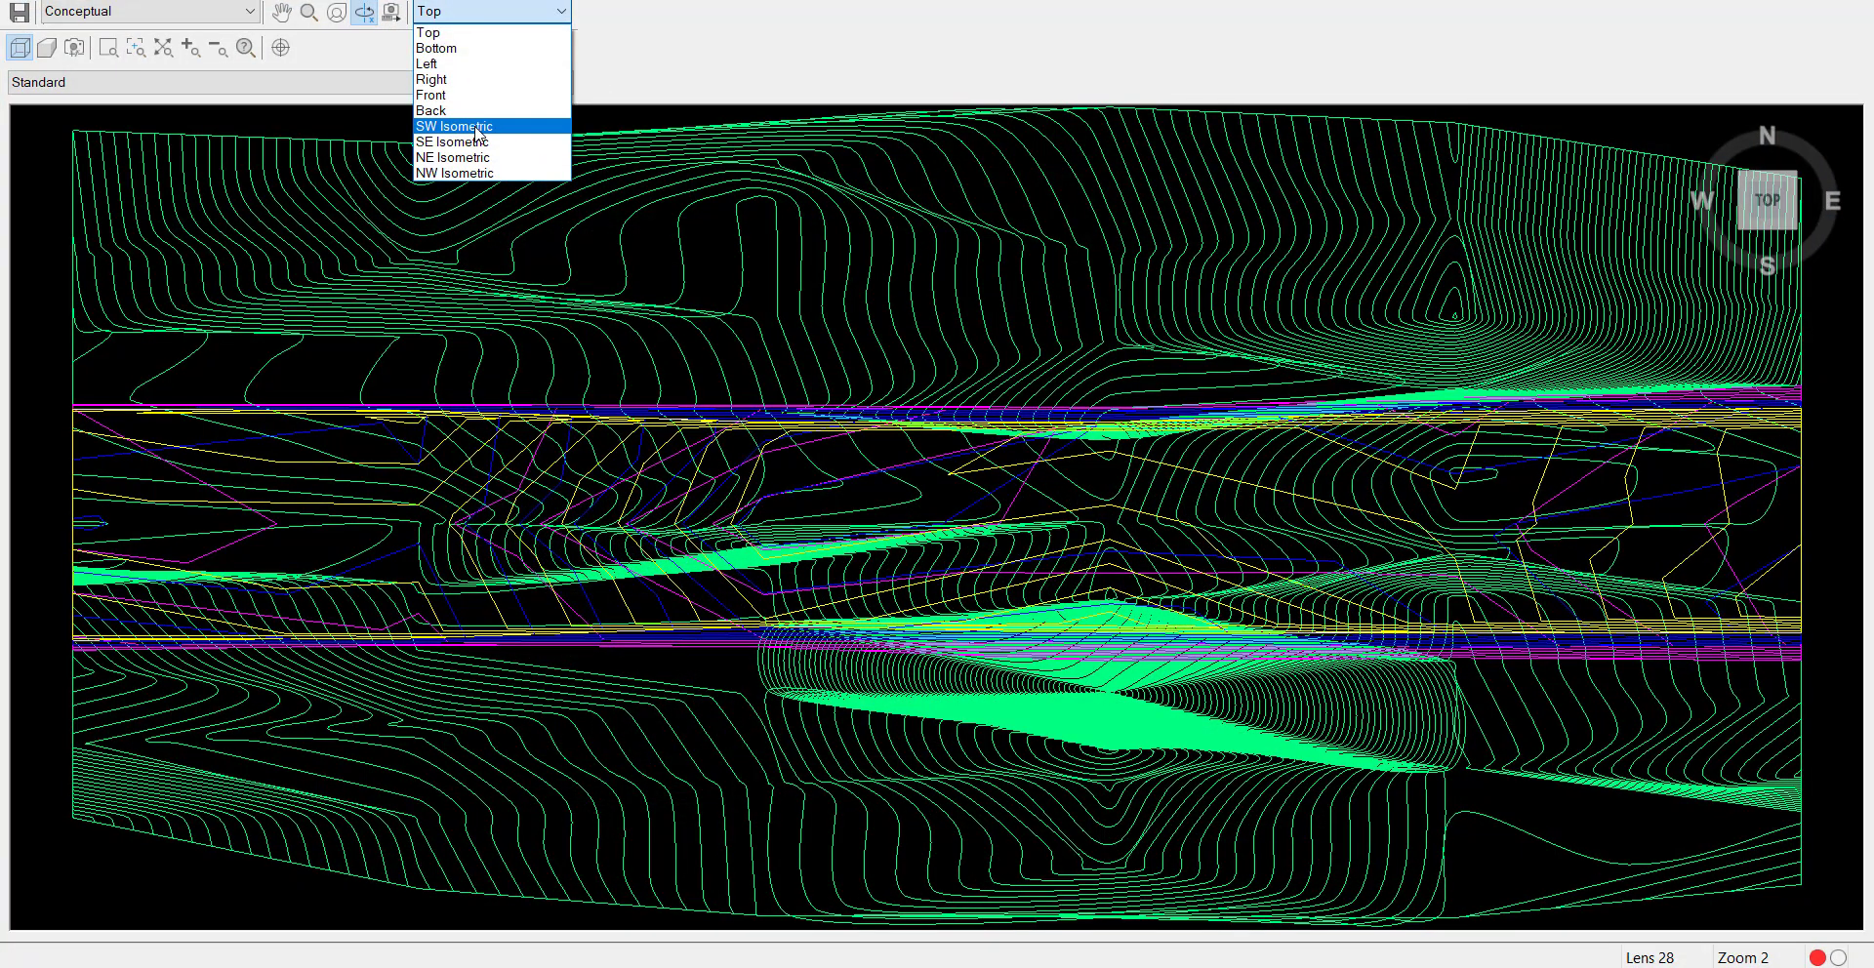
click(476, 127)
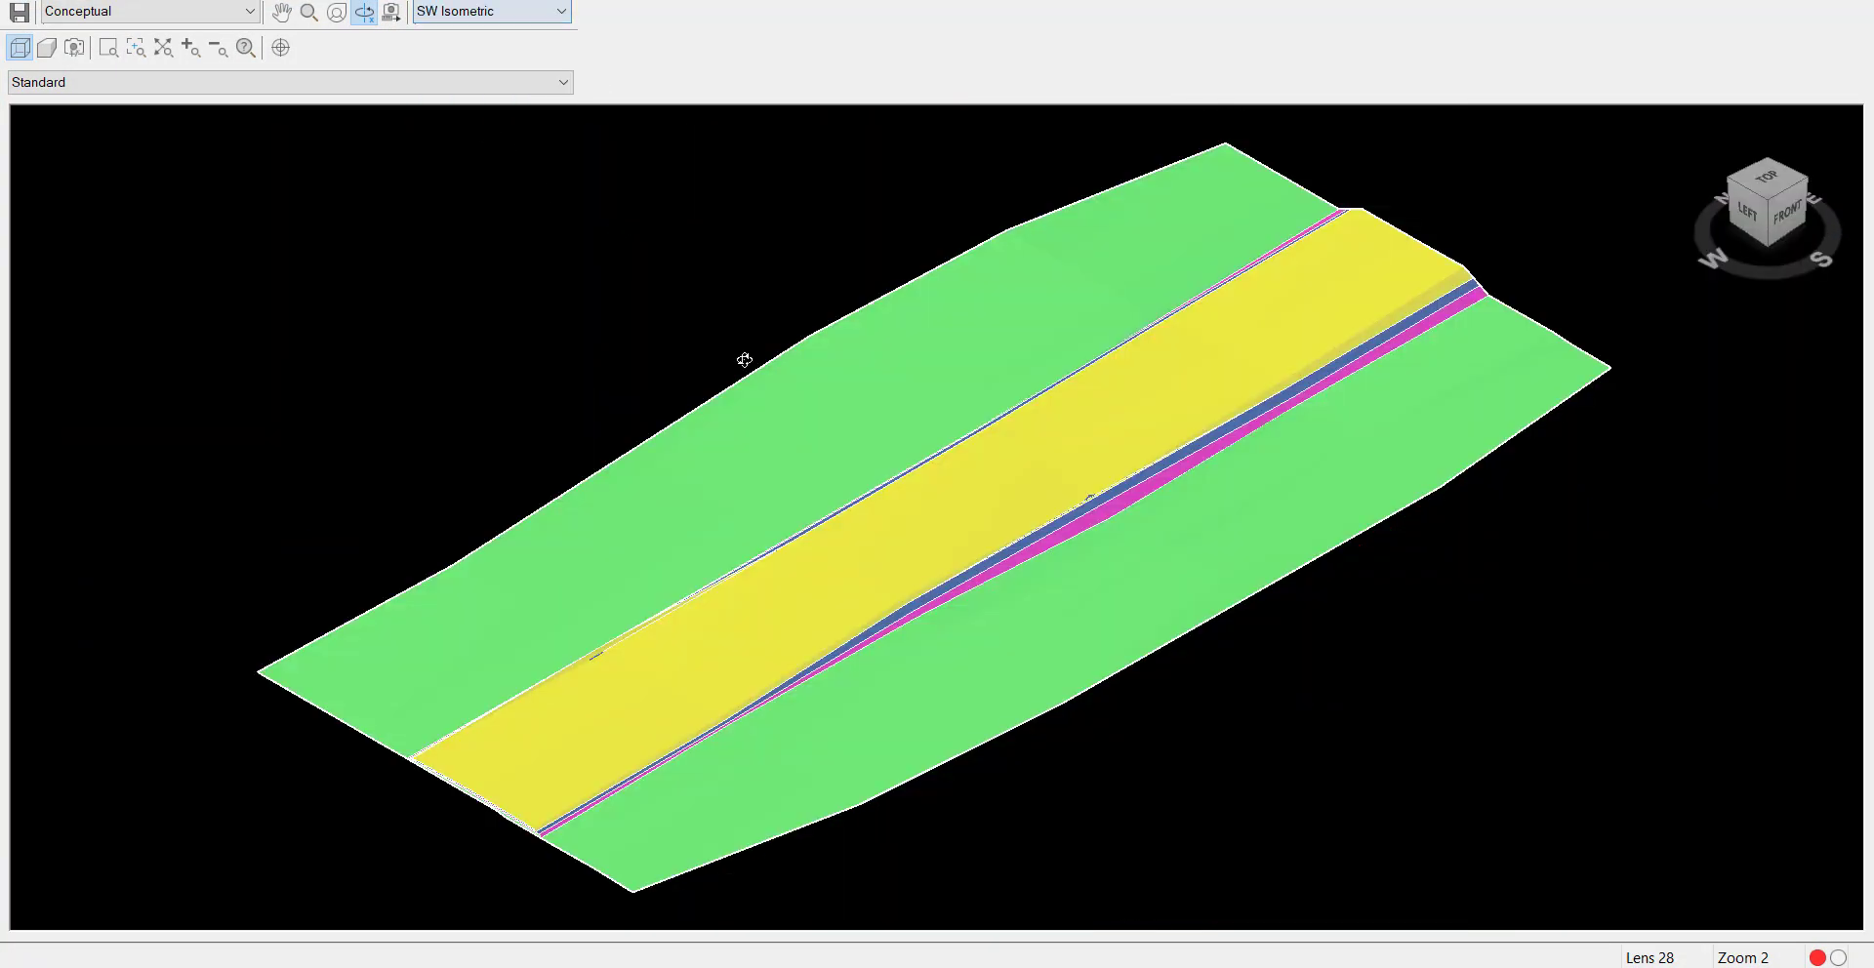
mouse_move(1102, 598)
mouse_down()
mouse_move(1089, 511)
mouse_move(1151, 515)
mouse_move(1573, 403)
mouse_up()
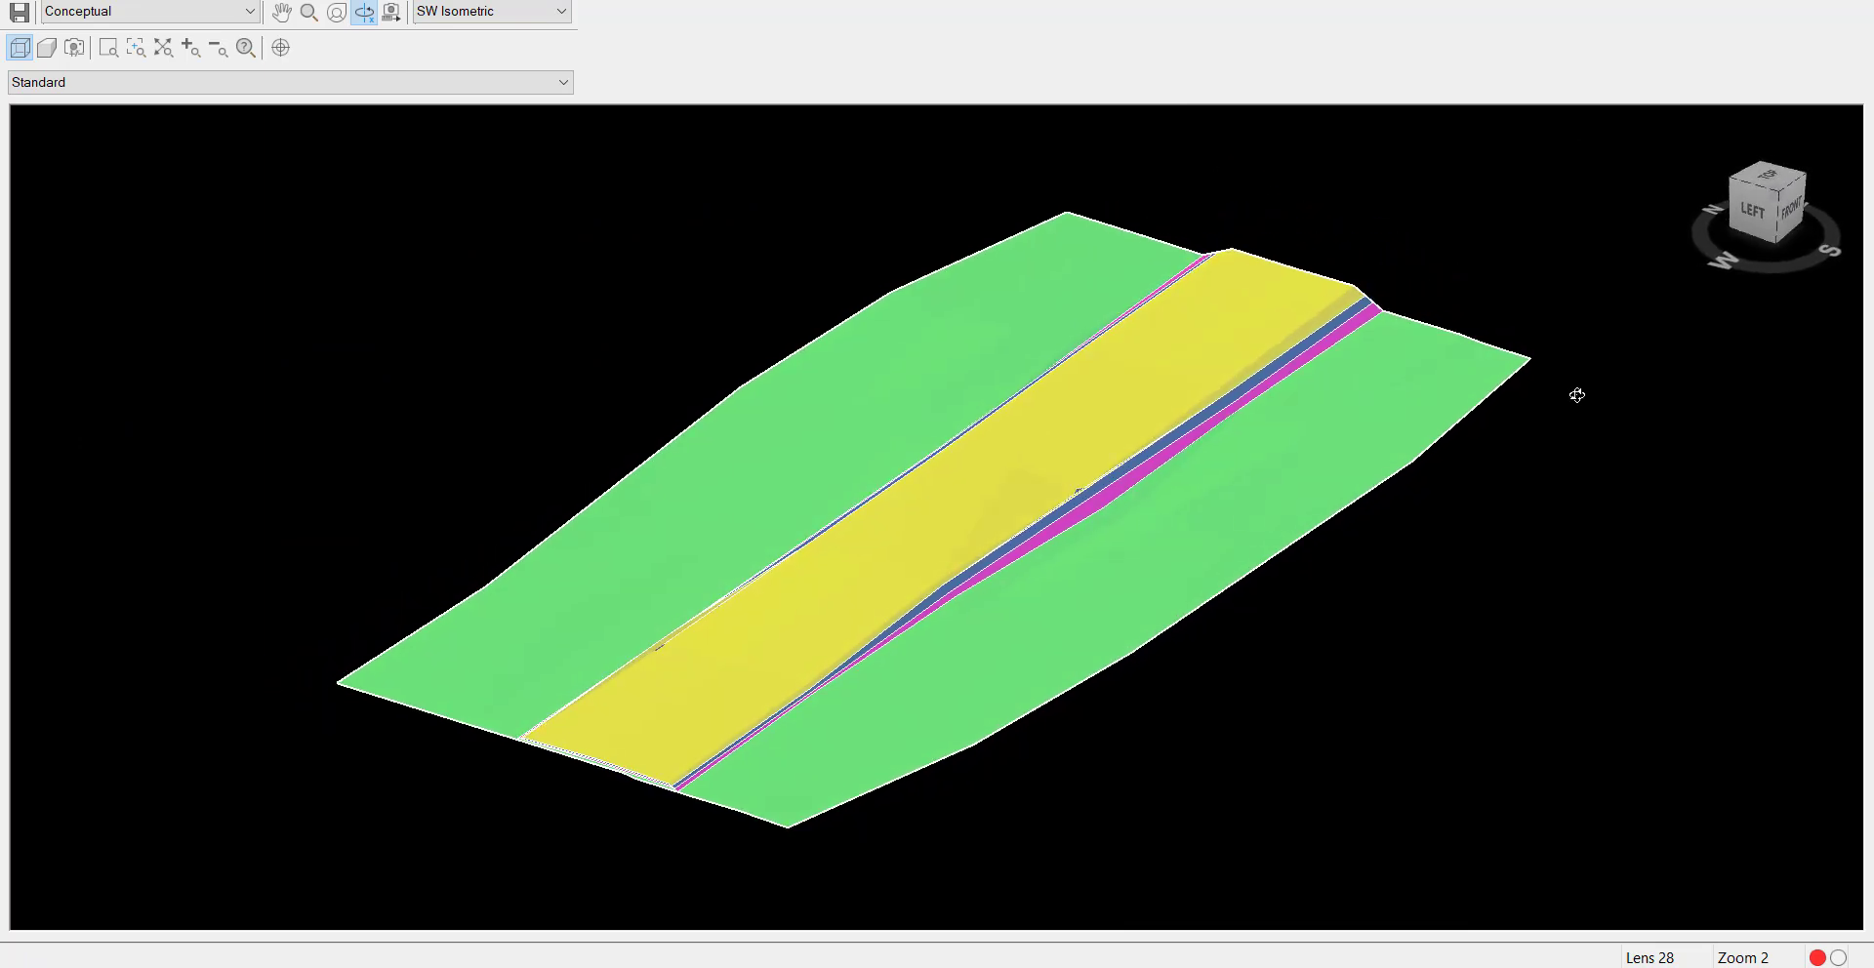
scroll(1372, 306, up, 3)
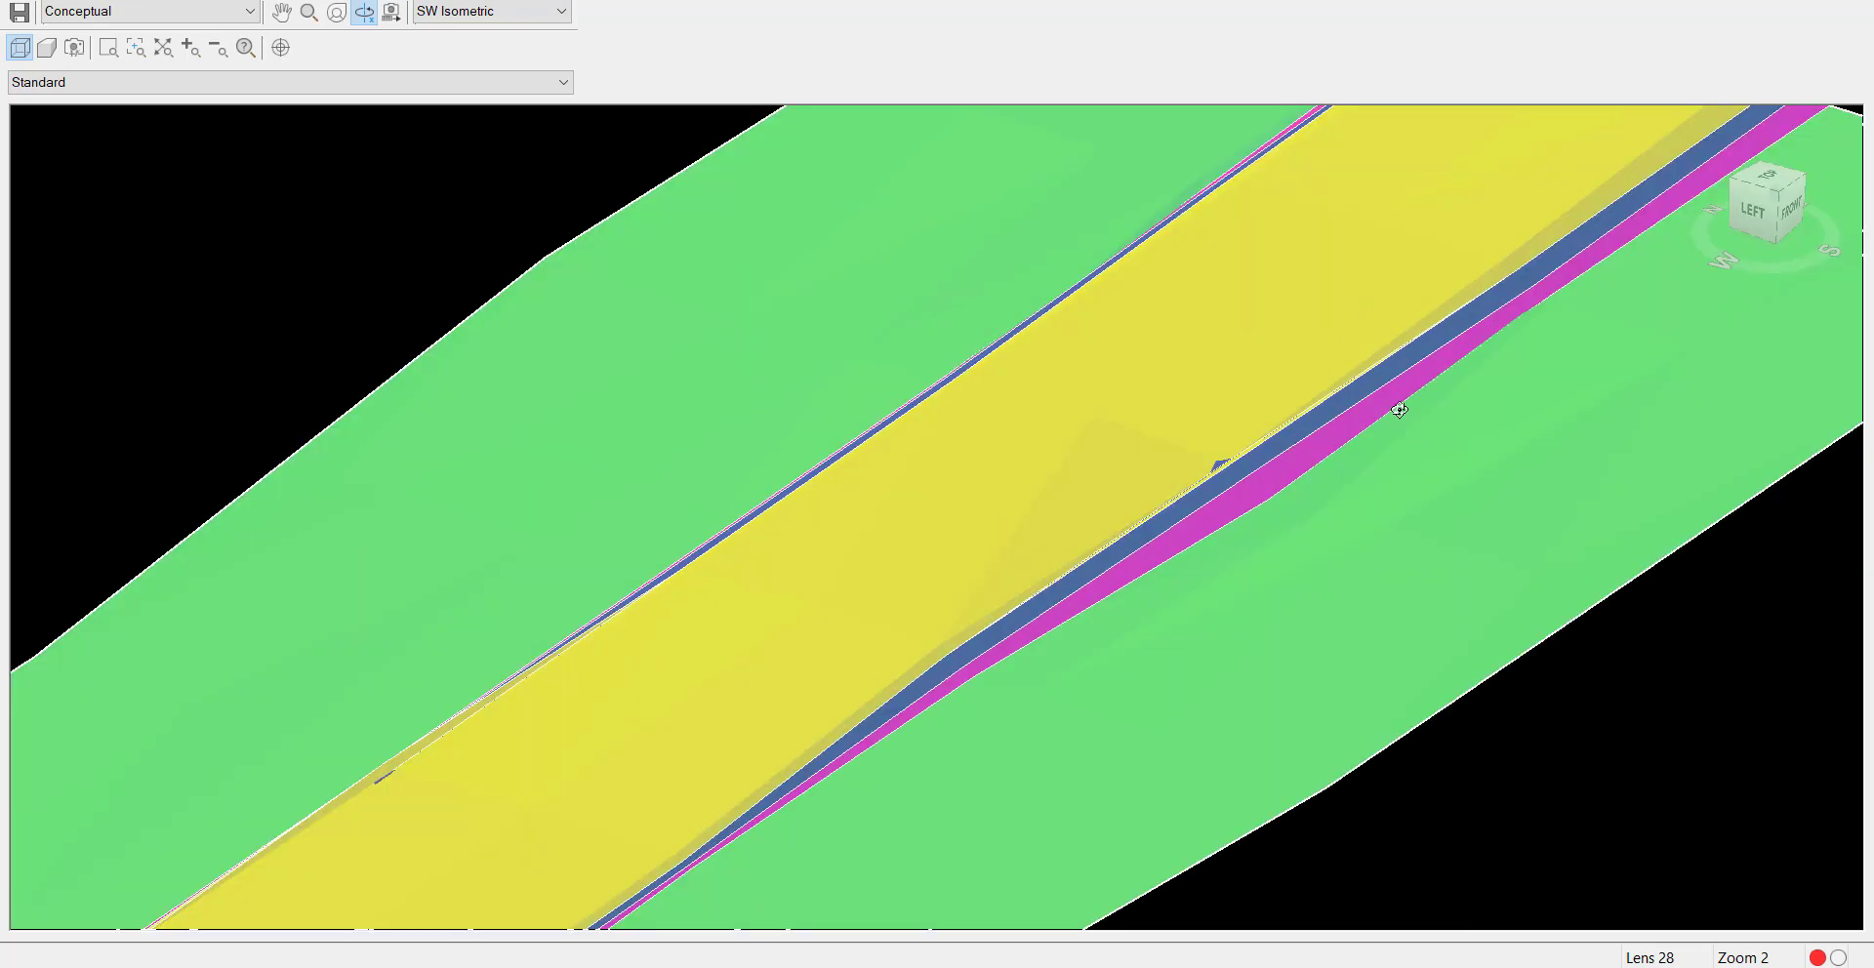
- Close the 3D object view of the layered surfaces and return to the plan drawing
scroll(1209, 474, down, 3)
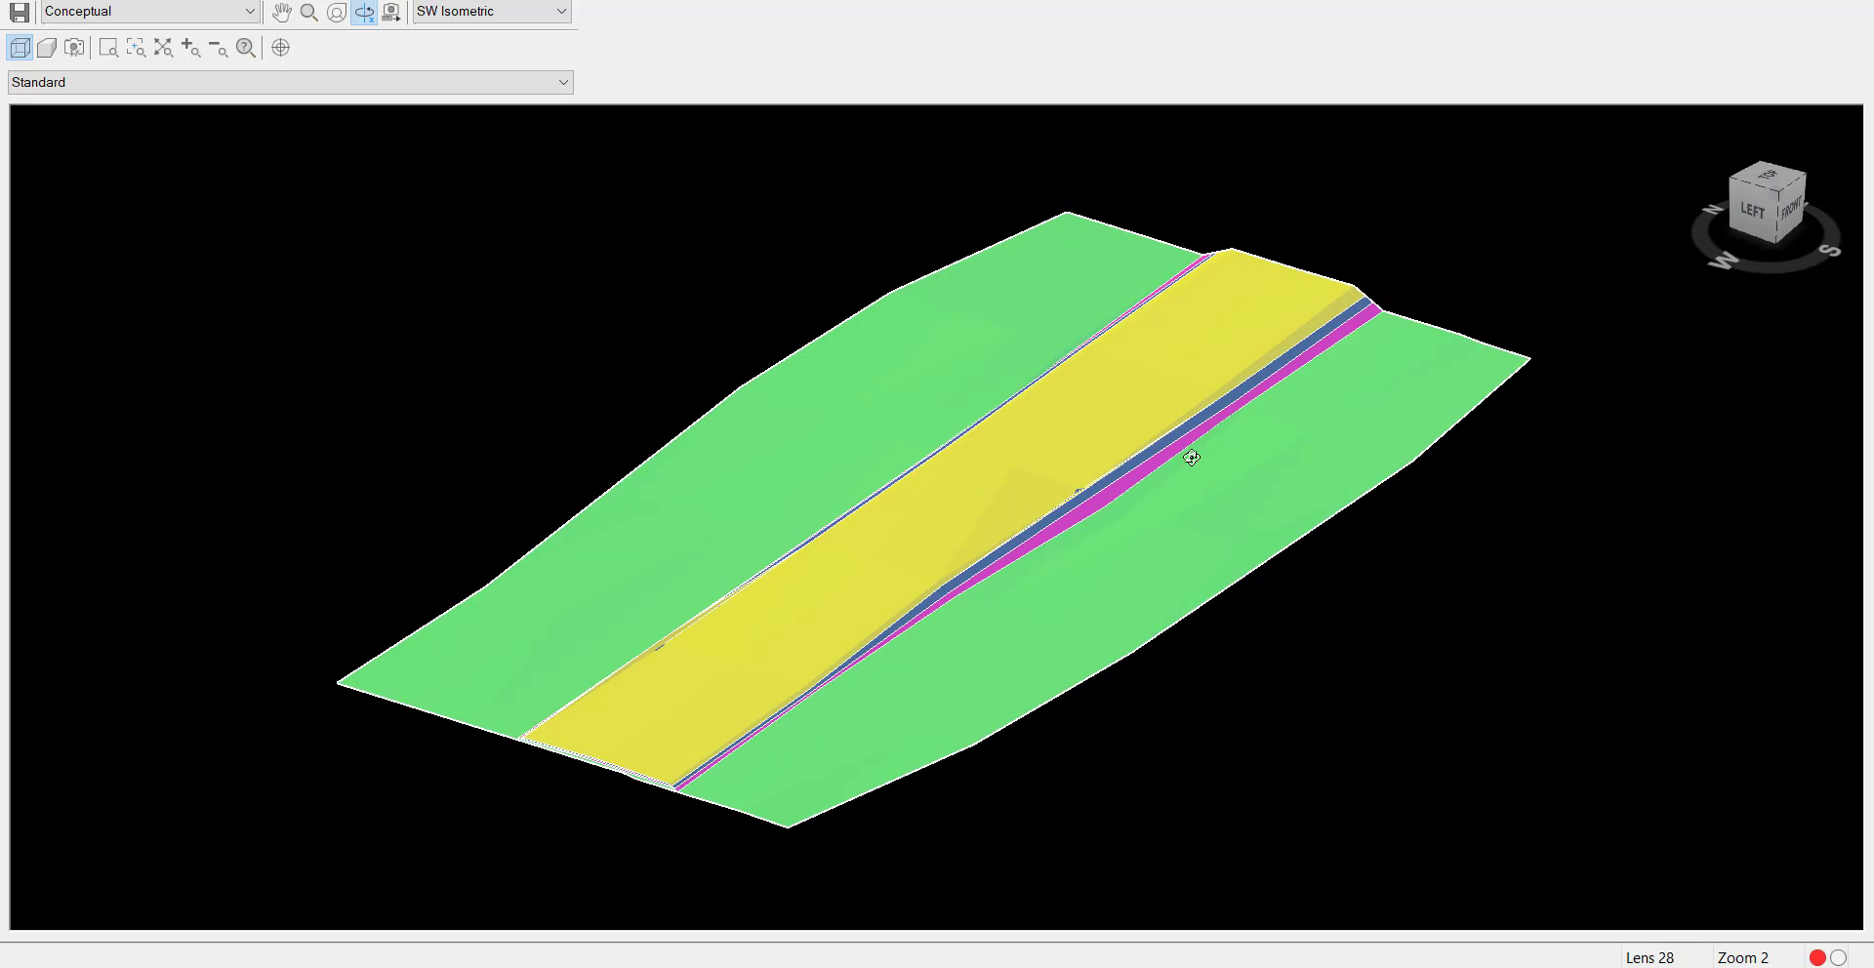
key(Escape)
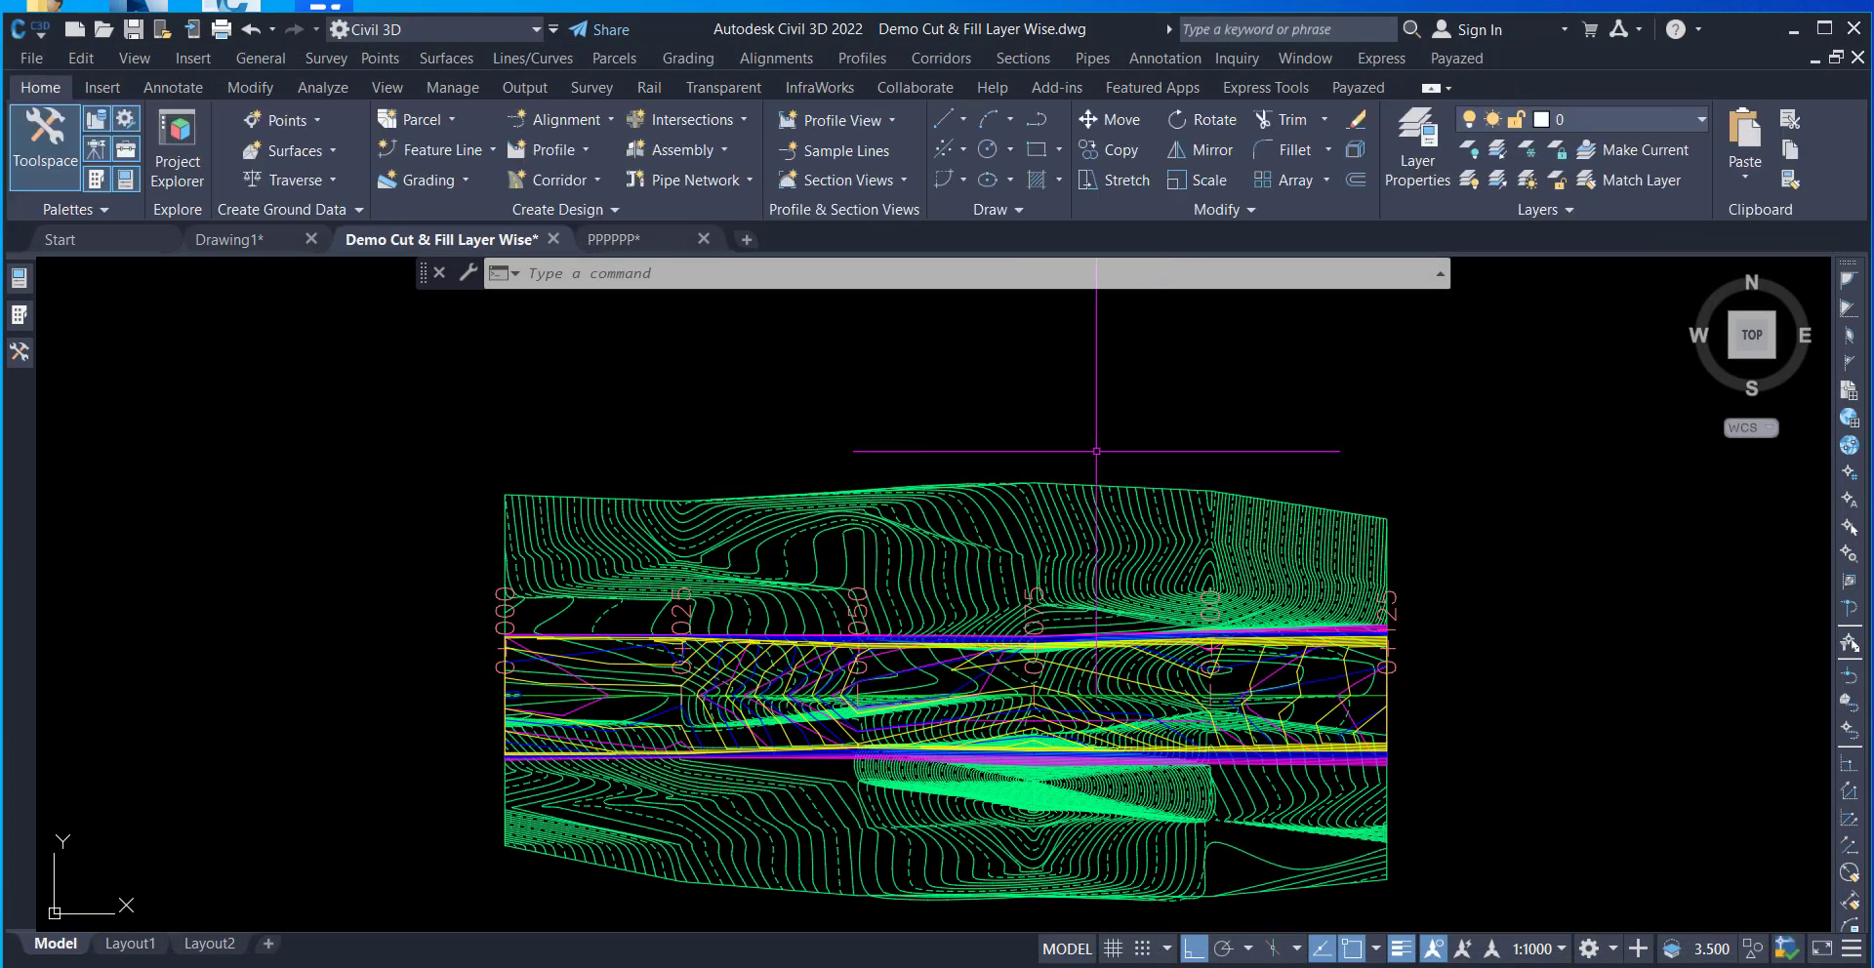
scroll(952, 437, down, 3)
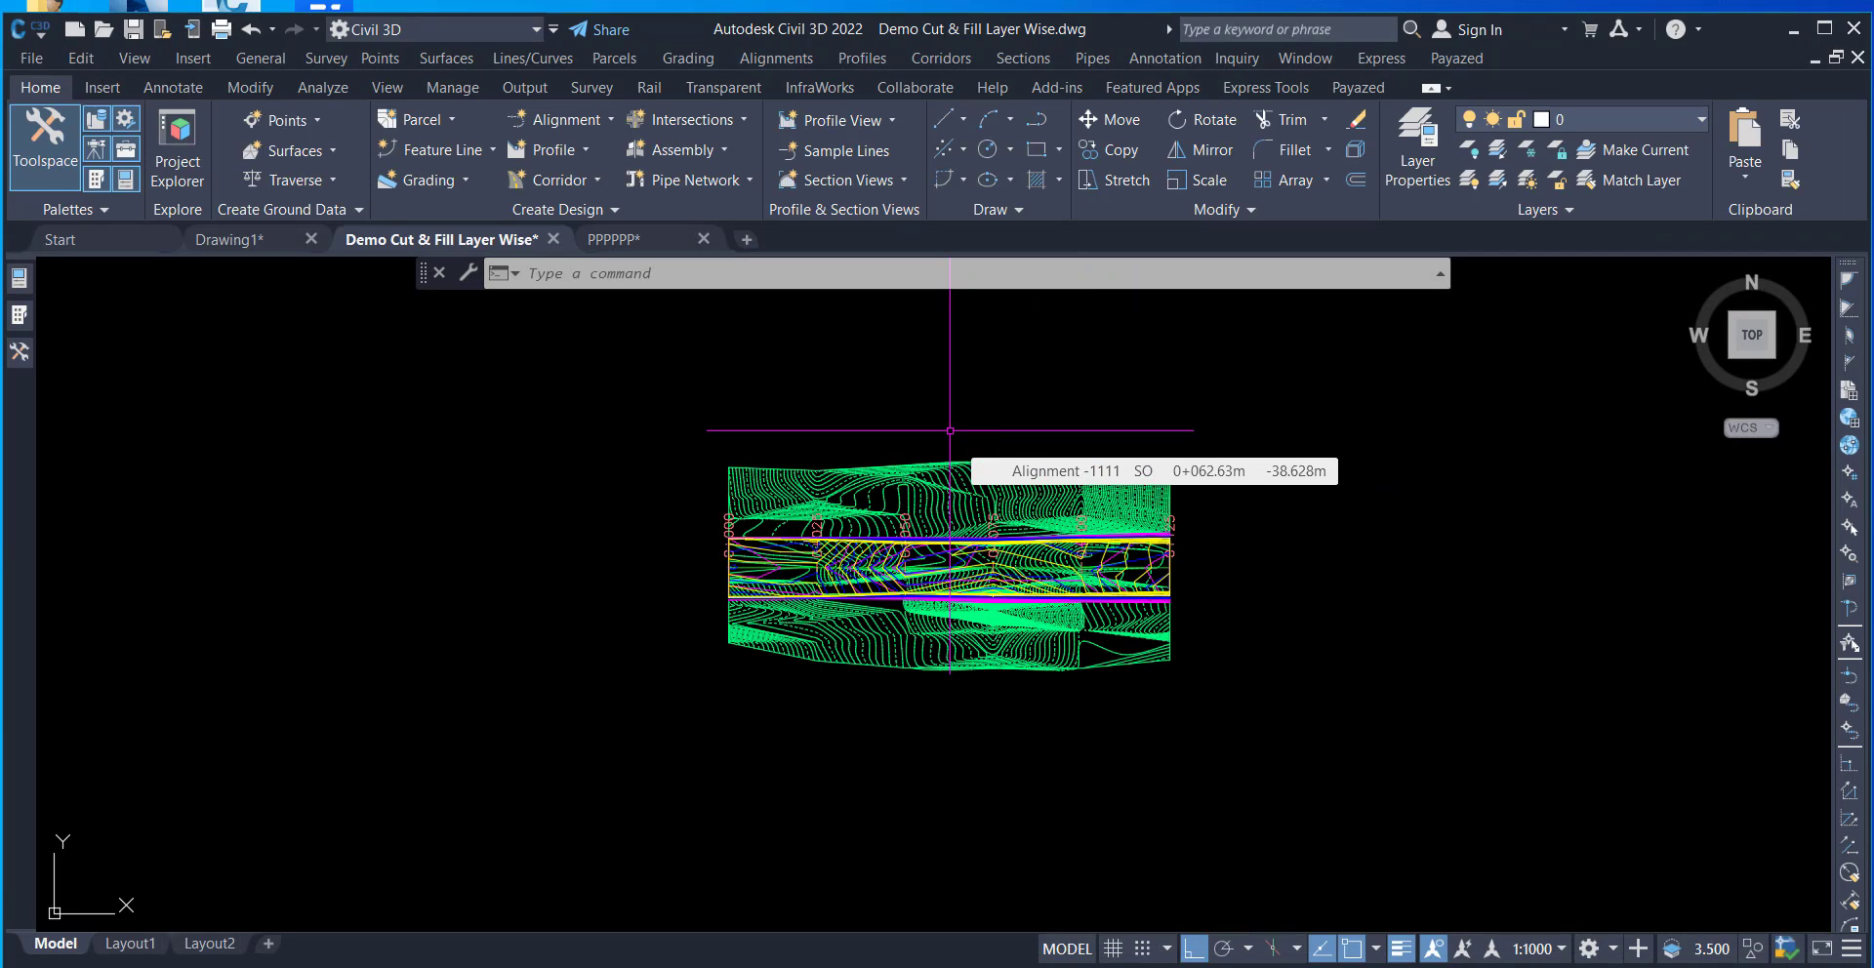
- Split model space into two vertical viewports, with the surfaces in one and an empty drawing area in the other
click(399, 90)
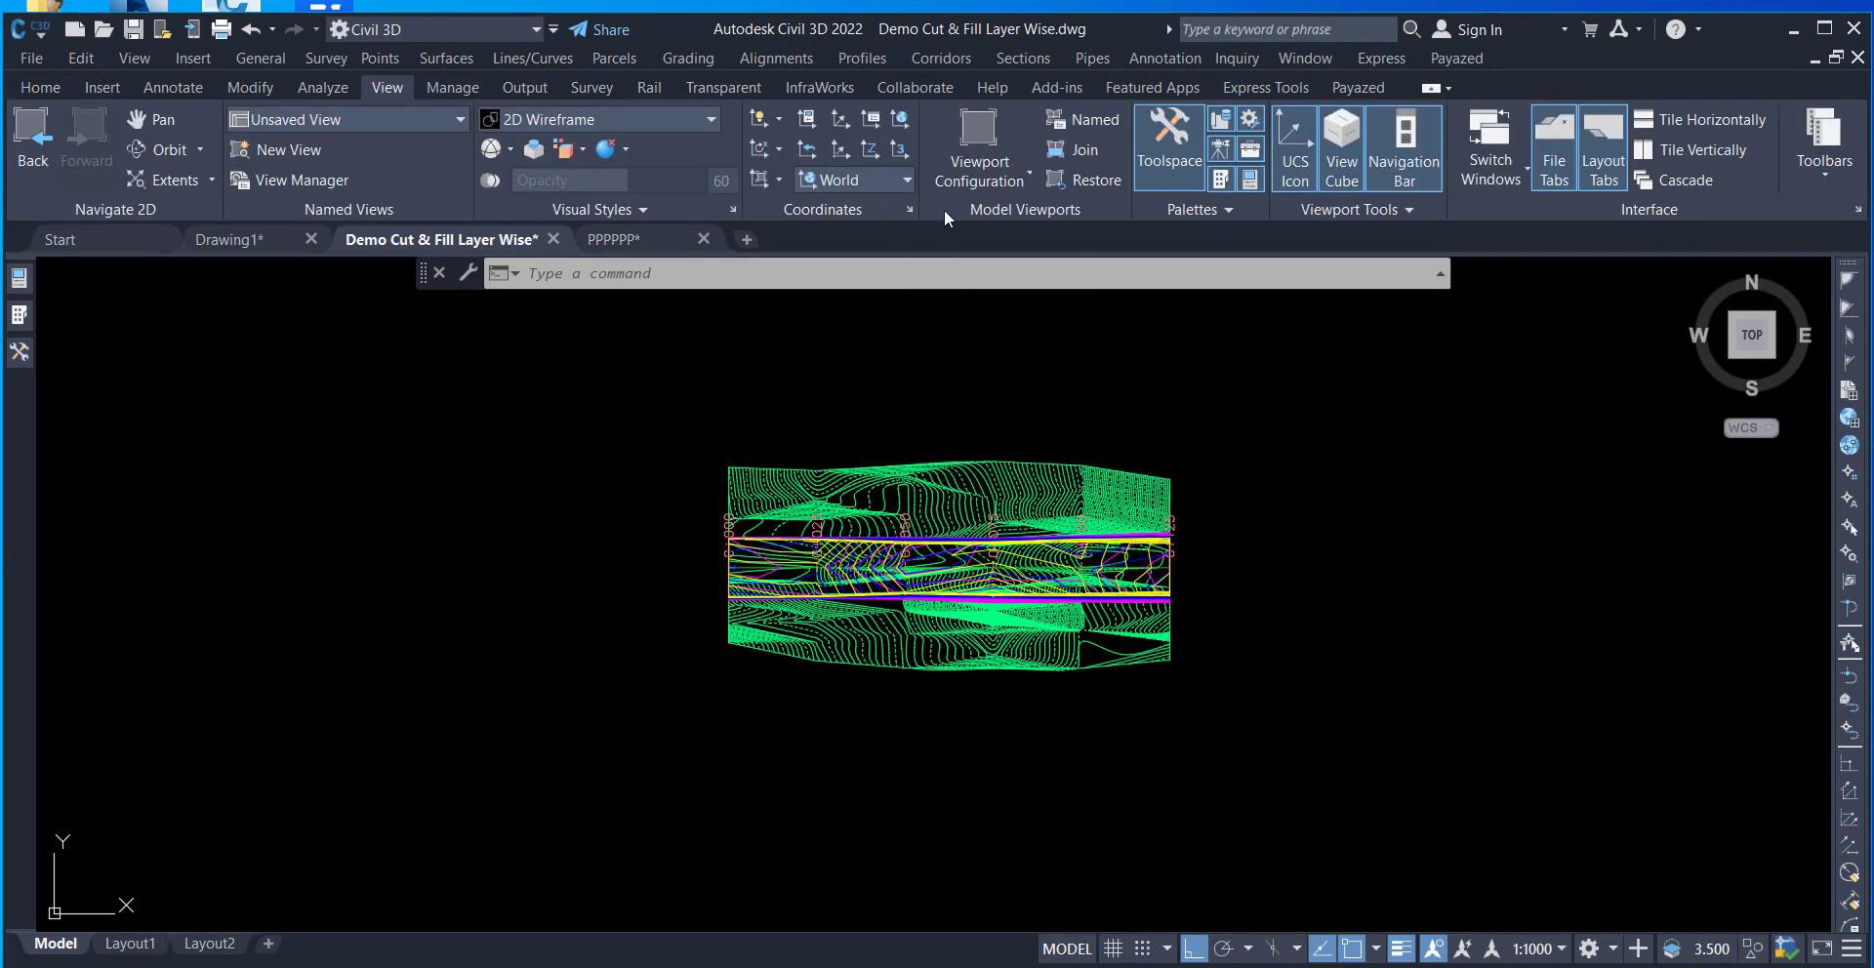
click(1019, 179)
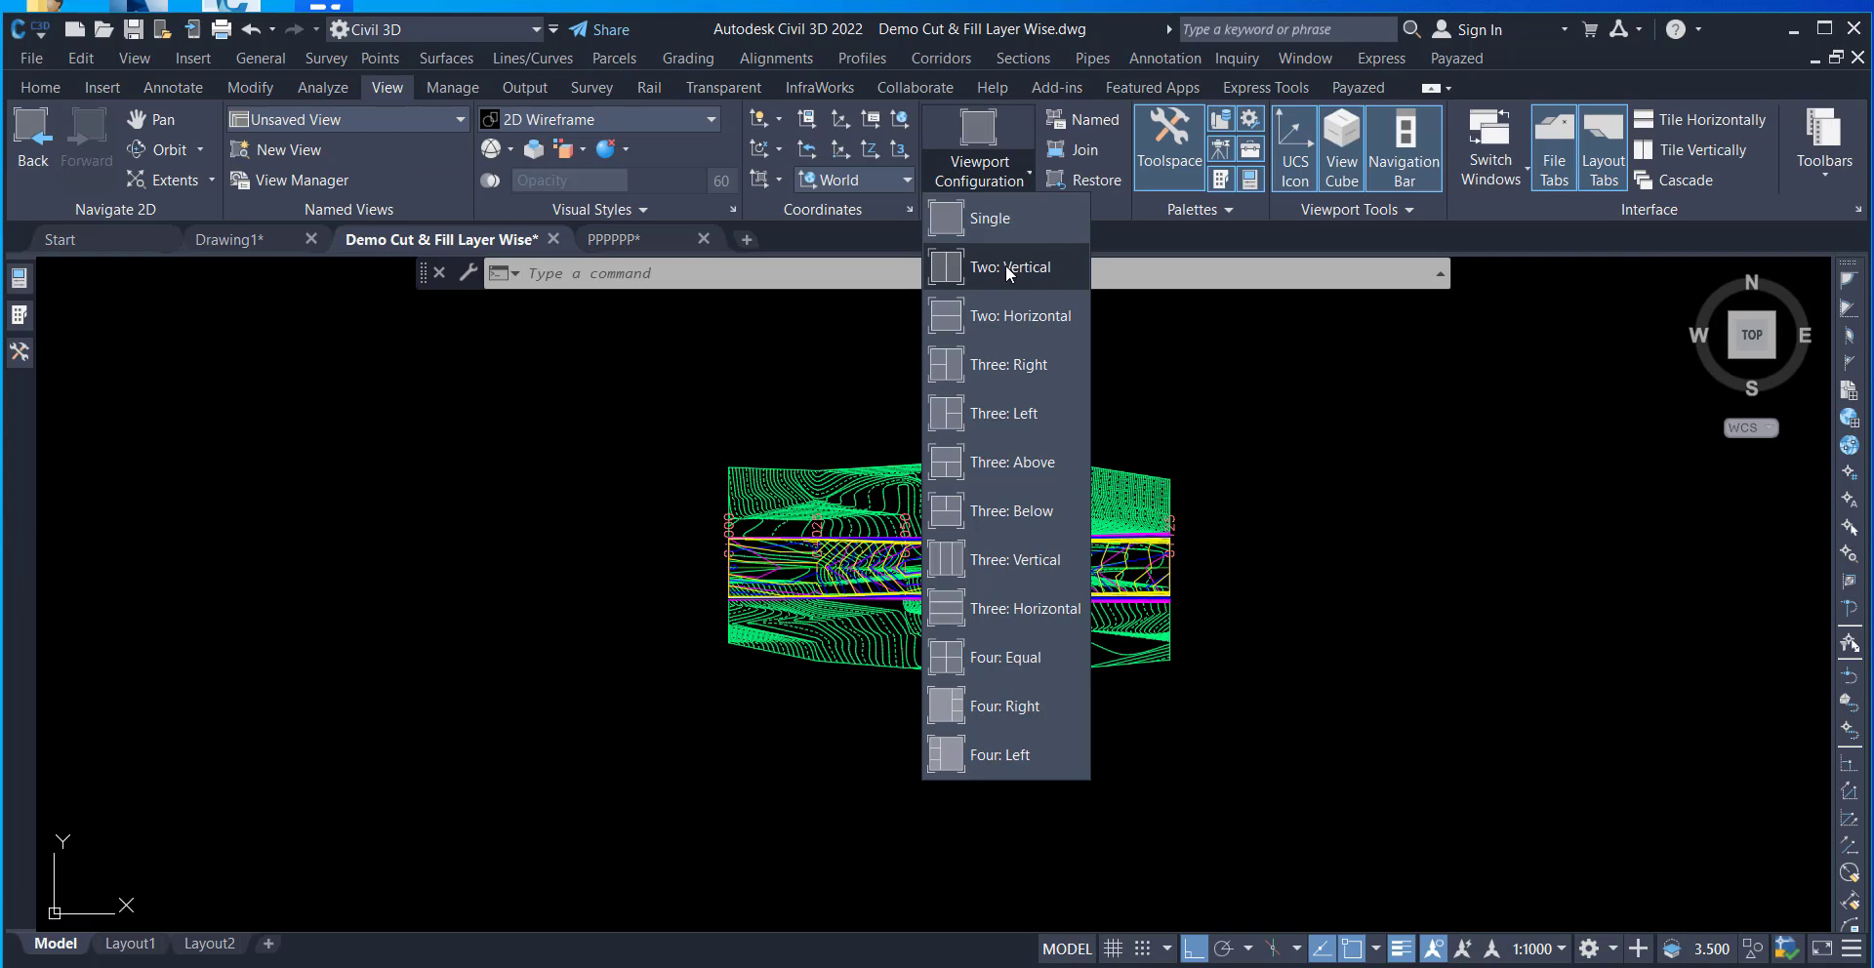
click(1006, 266)
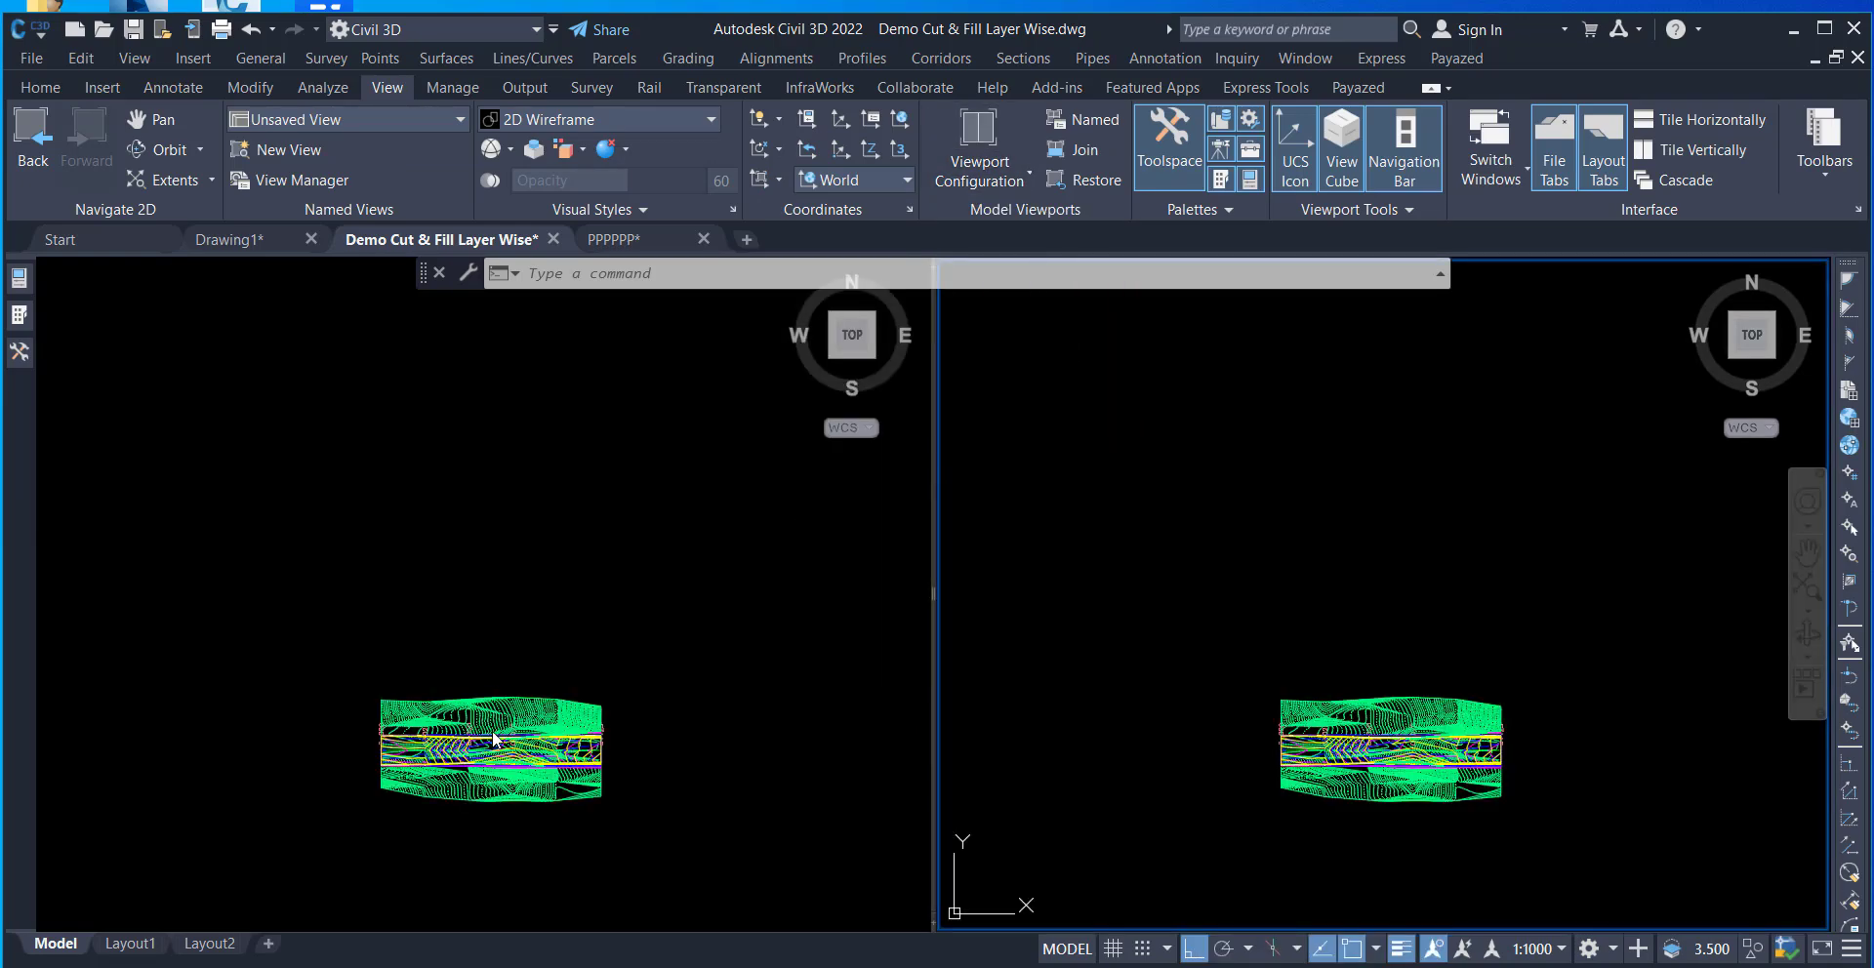
scroll(493, 781, up, 5)
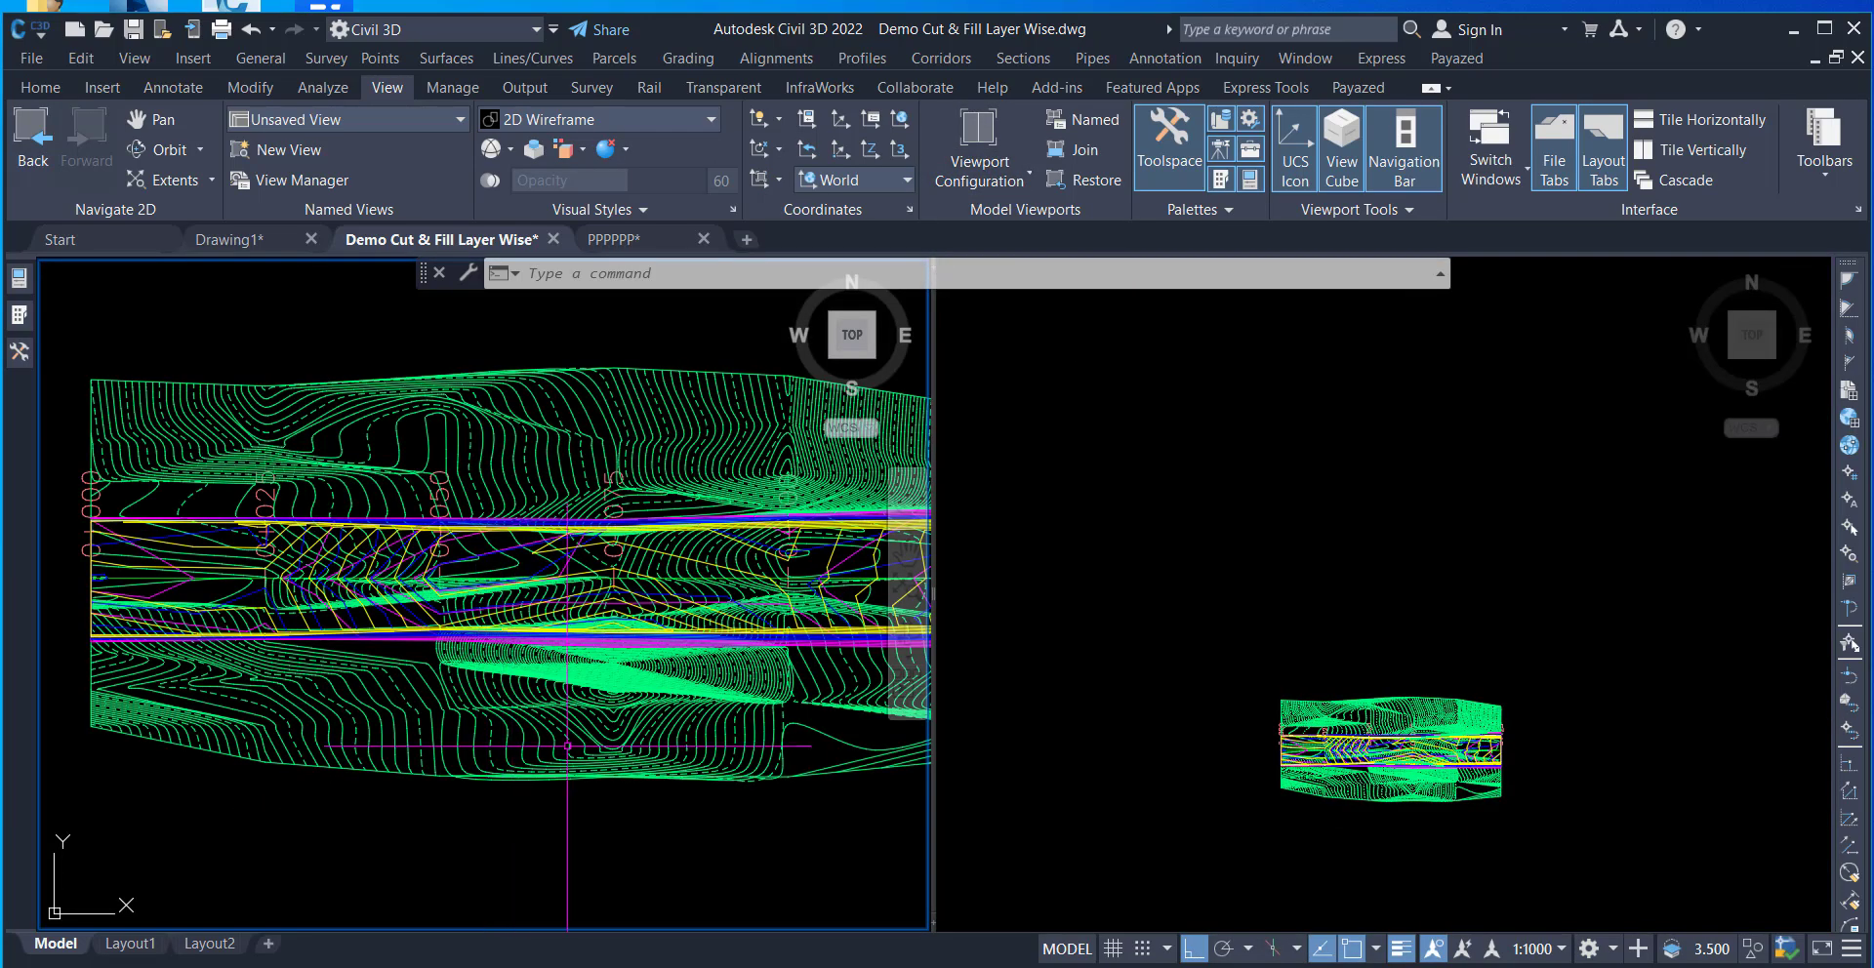
scroll(469, 660, down, 3)
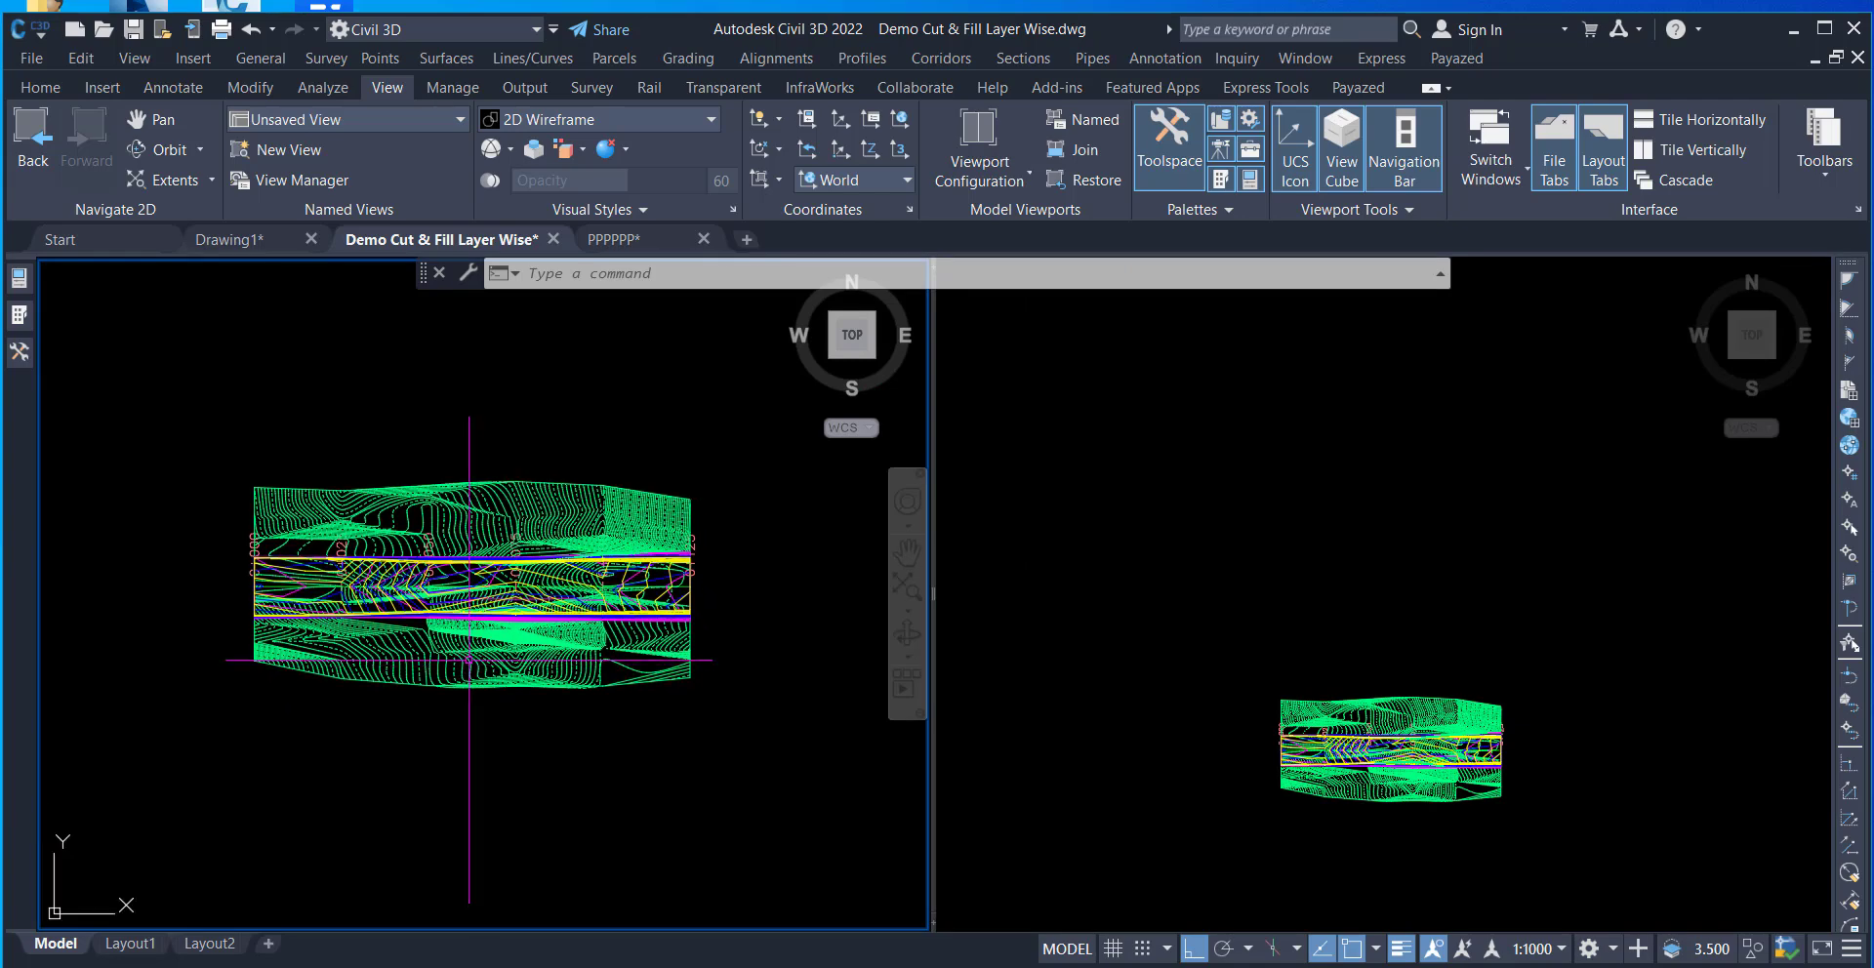
click(41, 87)
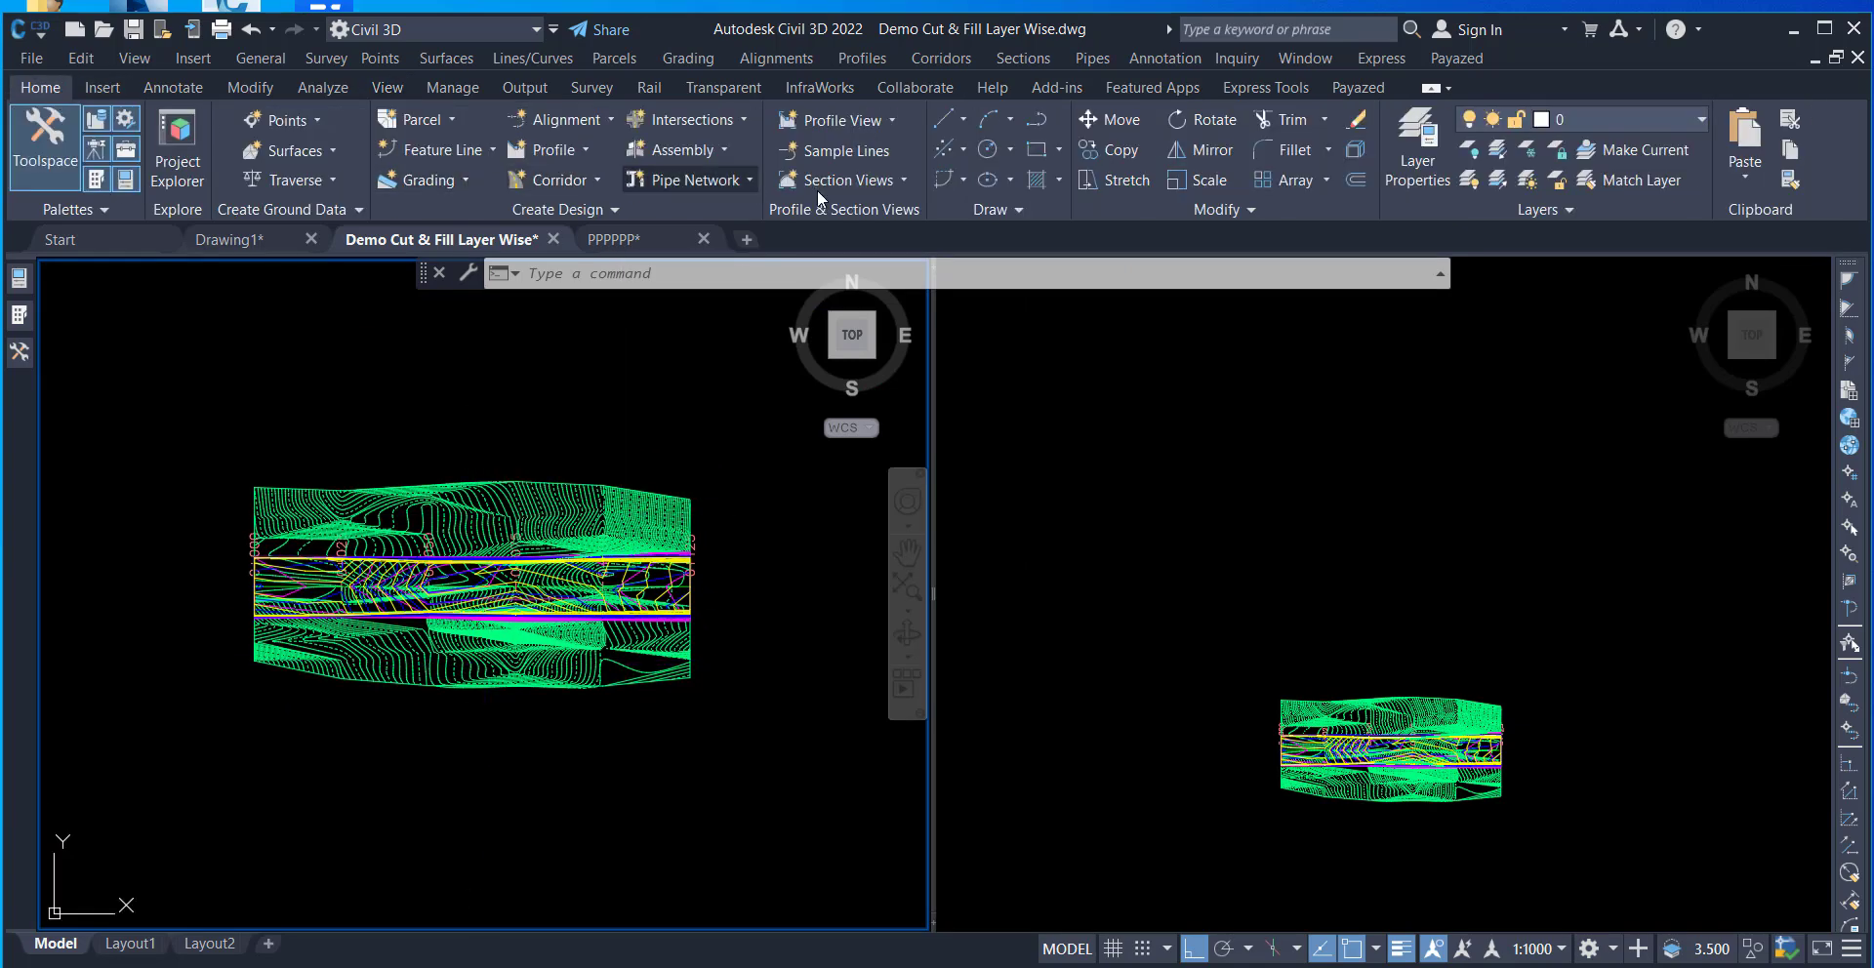
click(1045, 357)
mouse_move(1632, 739)
middle_down()
mouse_move(1142, 603)
mouse_move(1005, 591)
middle_up()
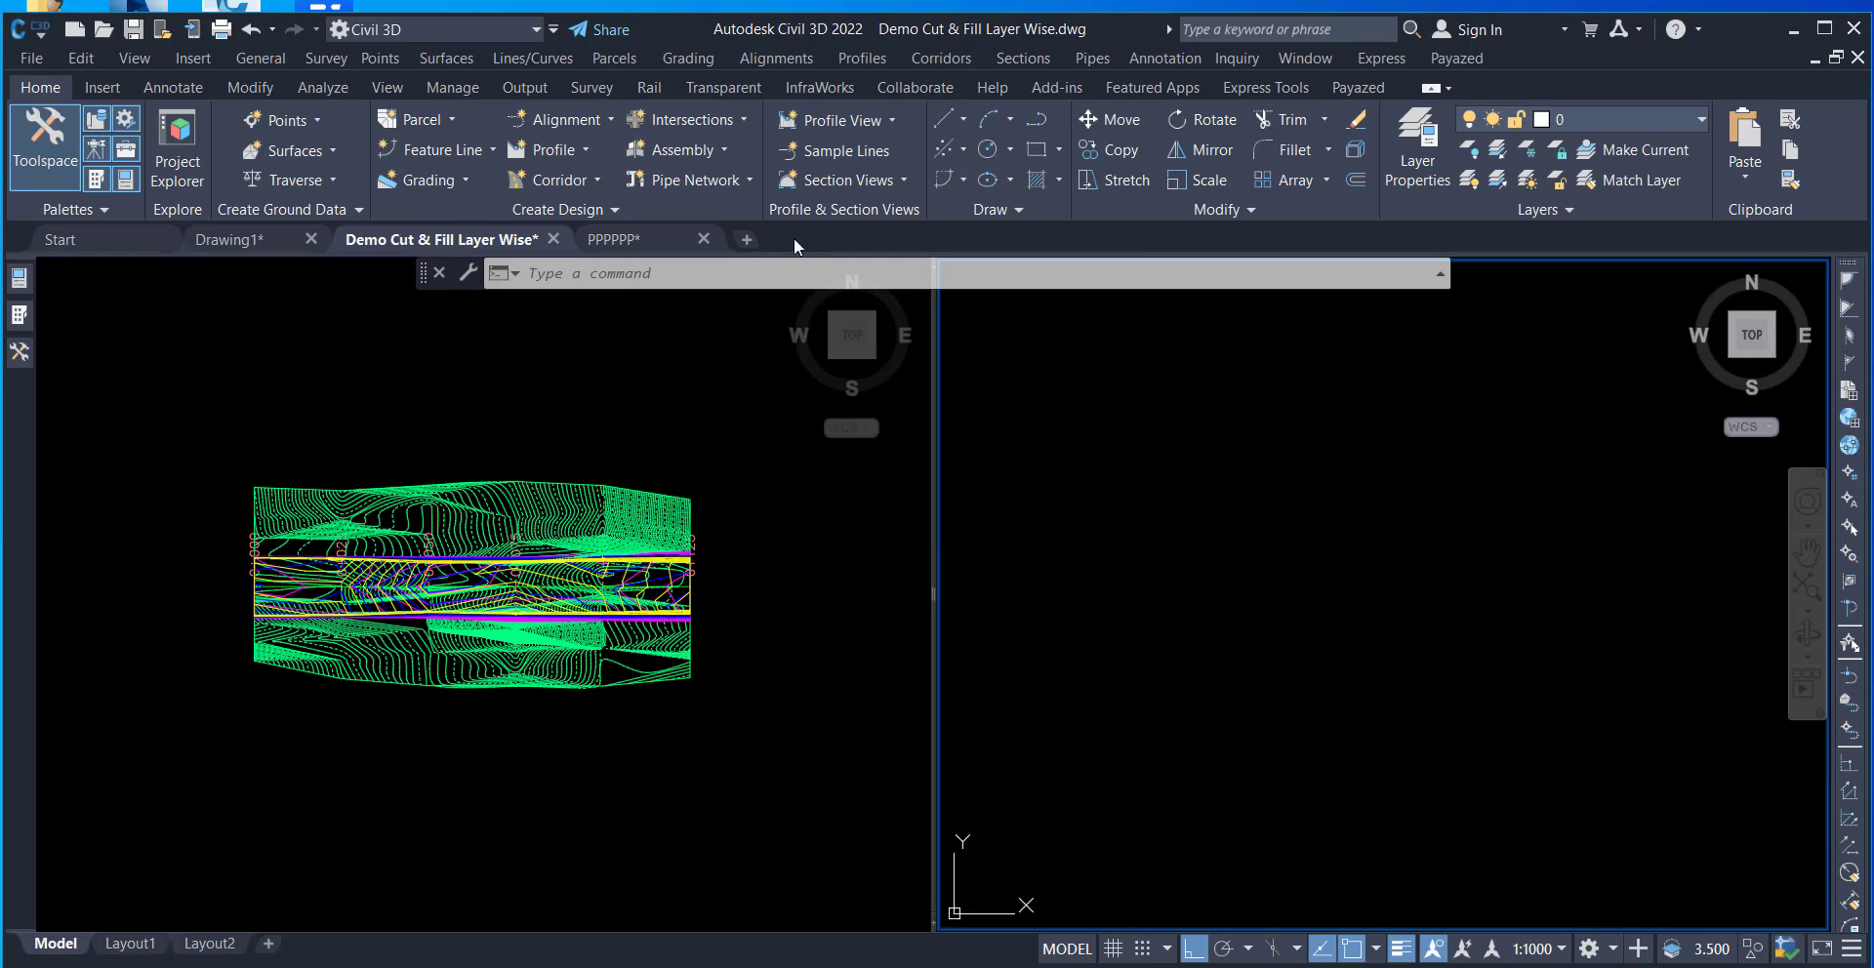
- Start creating sample lines on Alignment -1111 and place the sample line group settings clear of the drawing
click(816, 154)
click(786, 494)
key(Return)
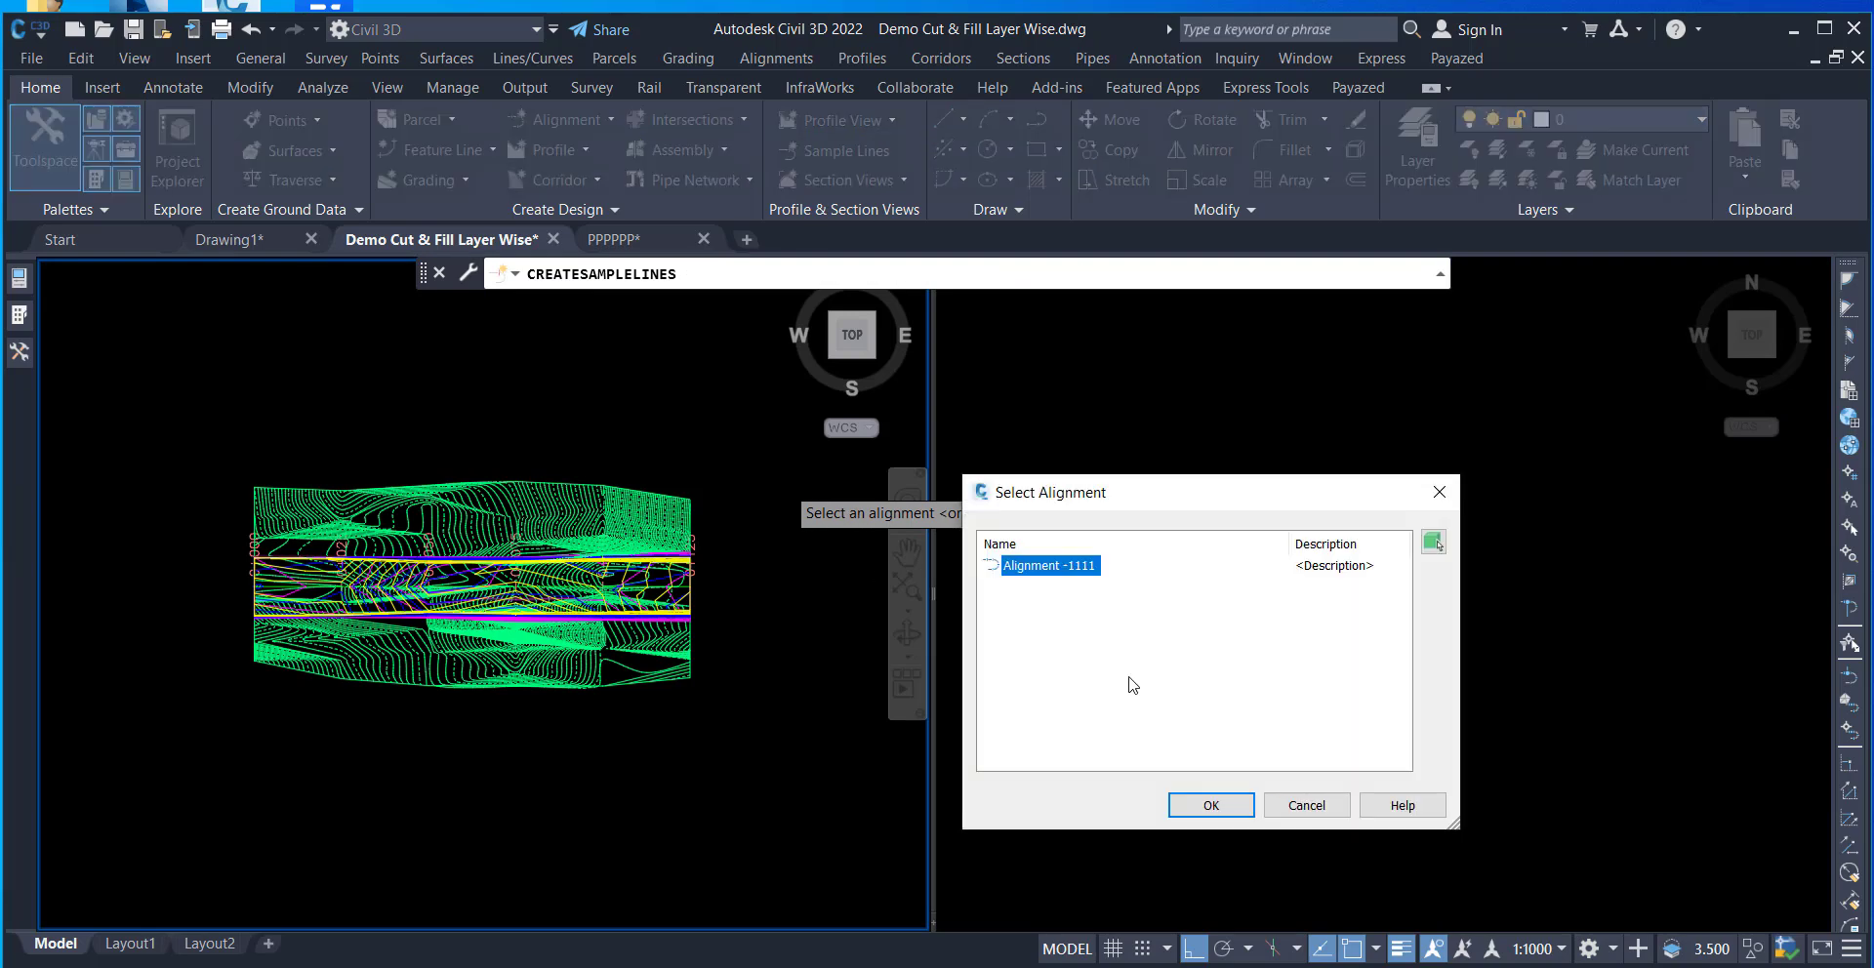
click(1209, 807)
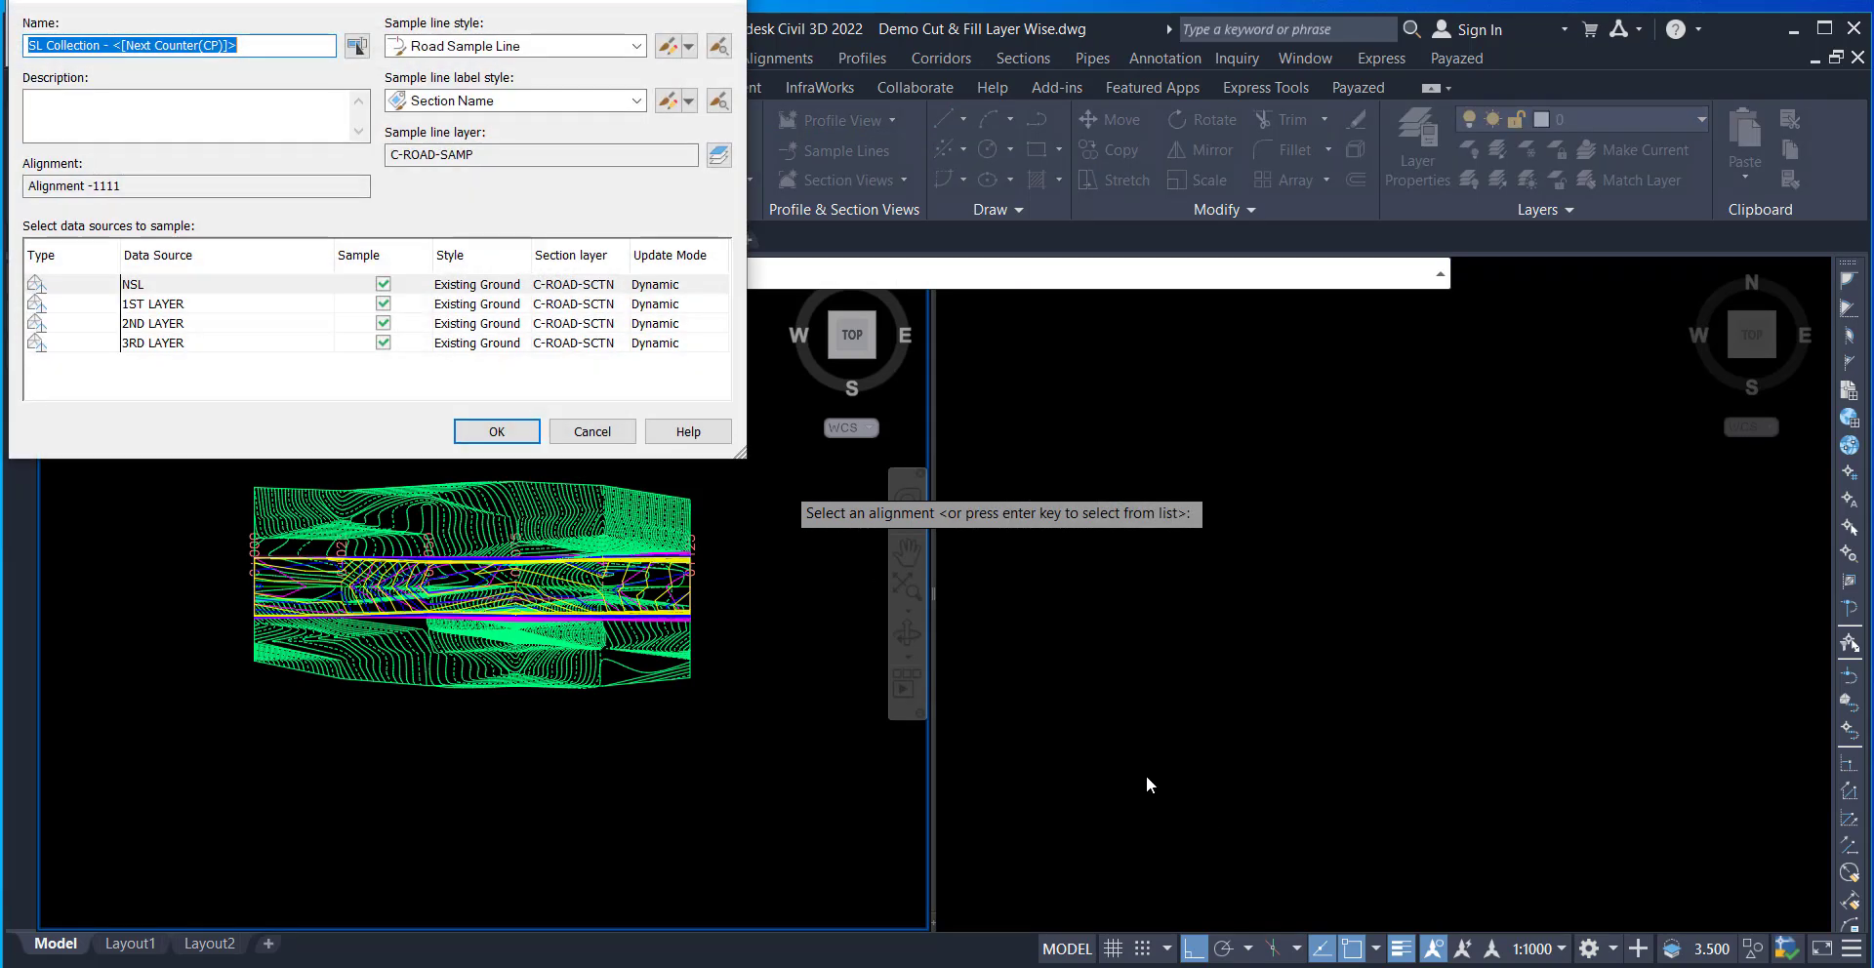
drag(430, 1, 1156, 86)
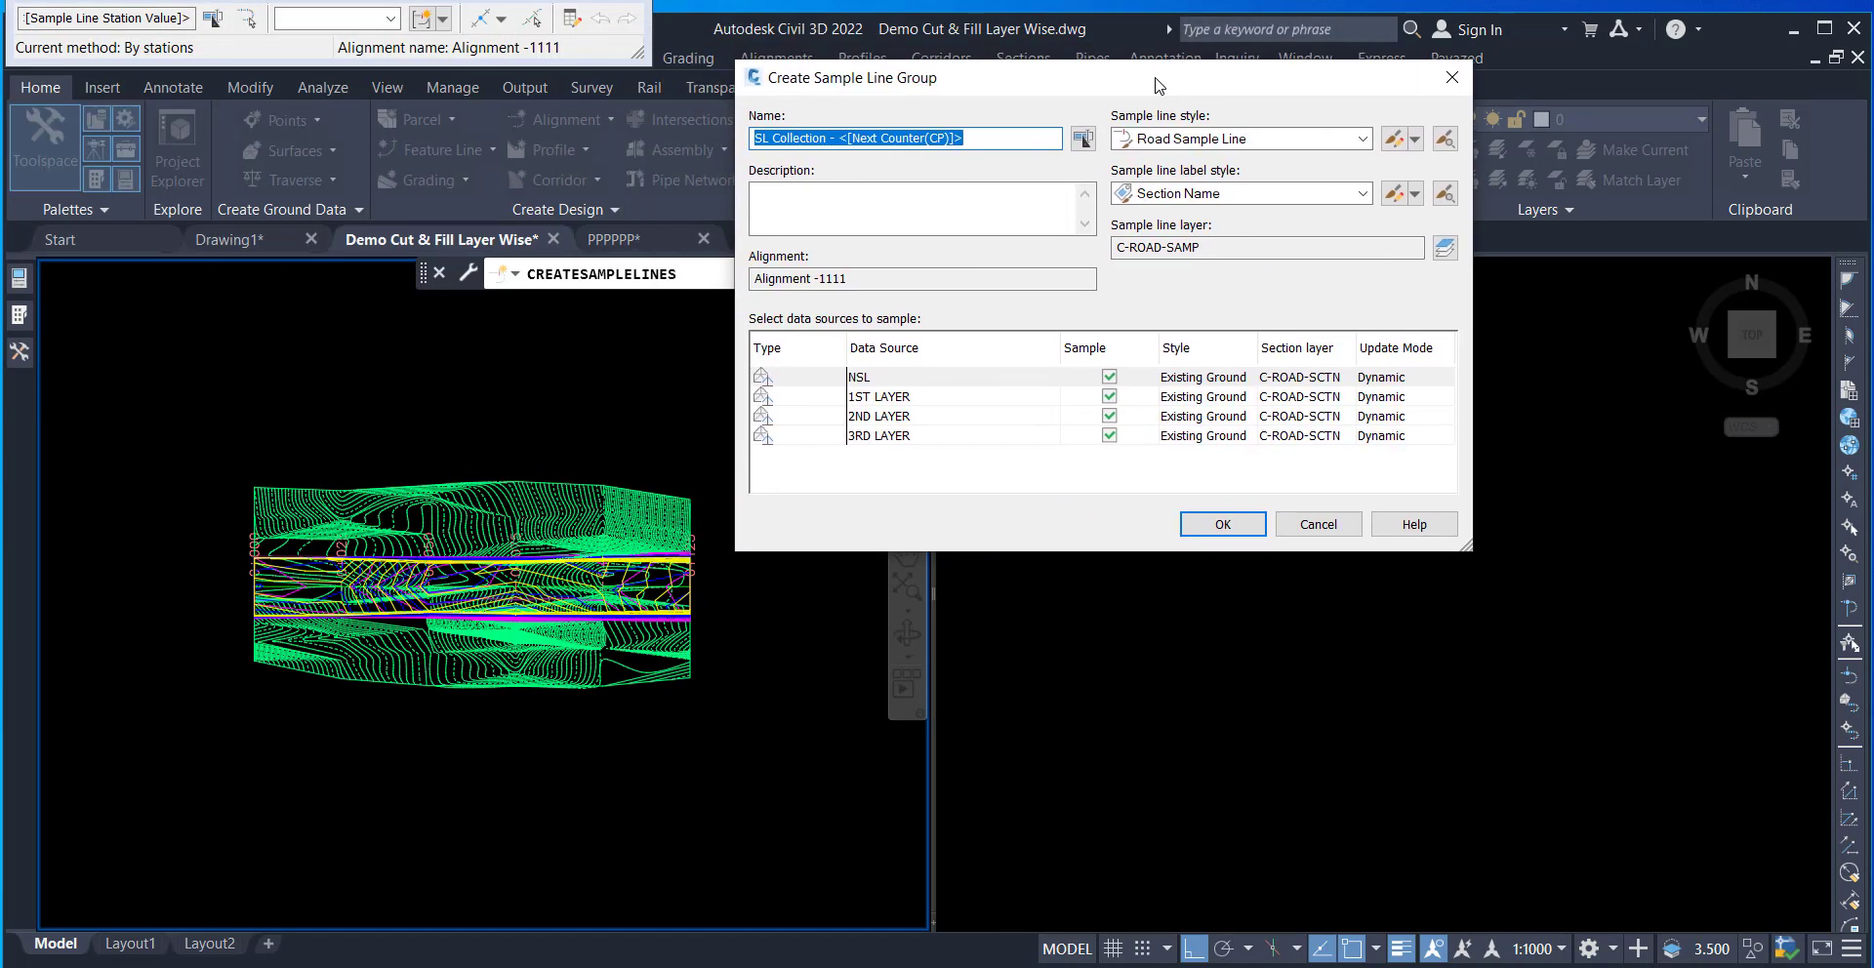
- Assign the 1st section style to the NSL data source
click(1203, 376)
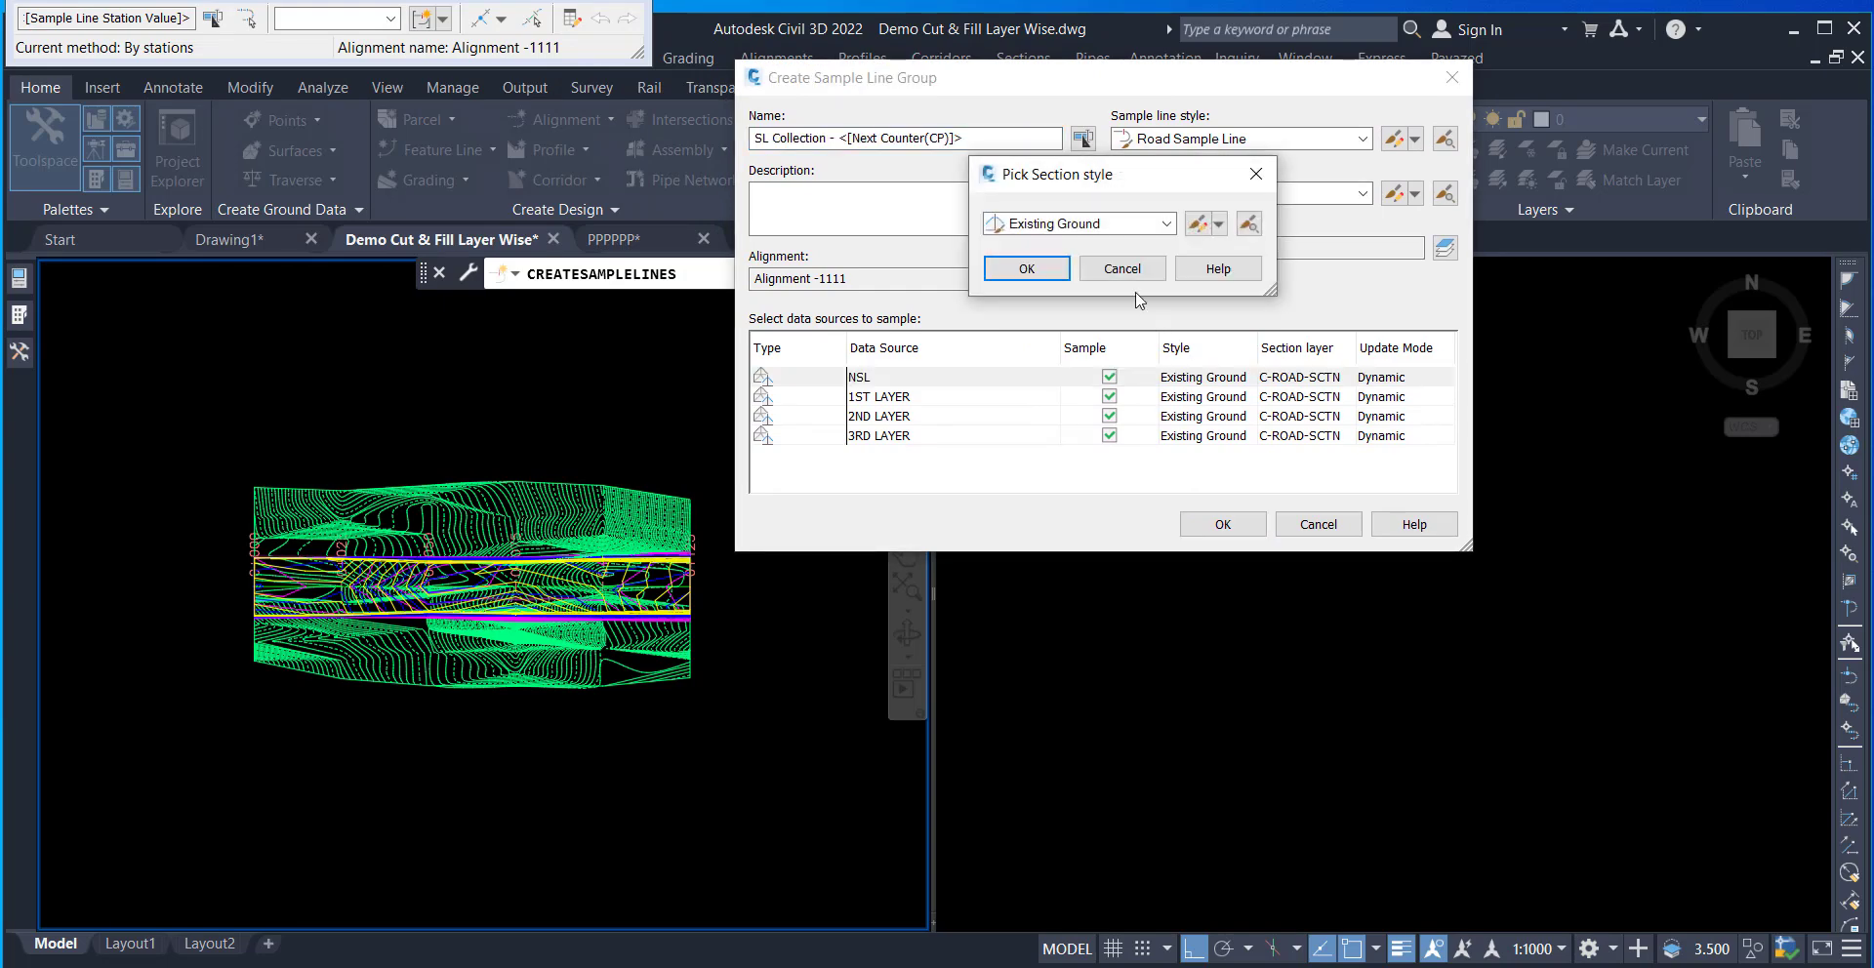
click(1099, 225)
click(1041, 246)
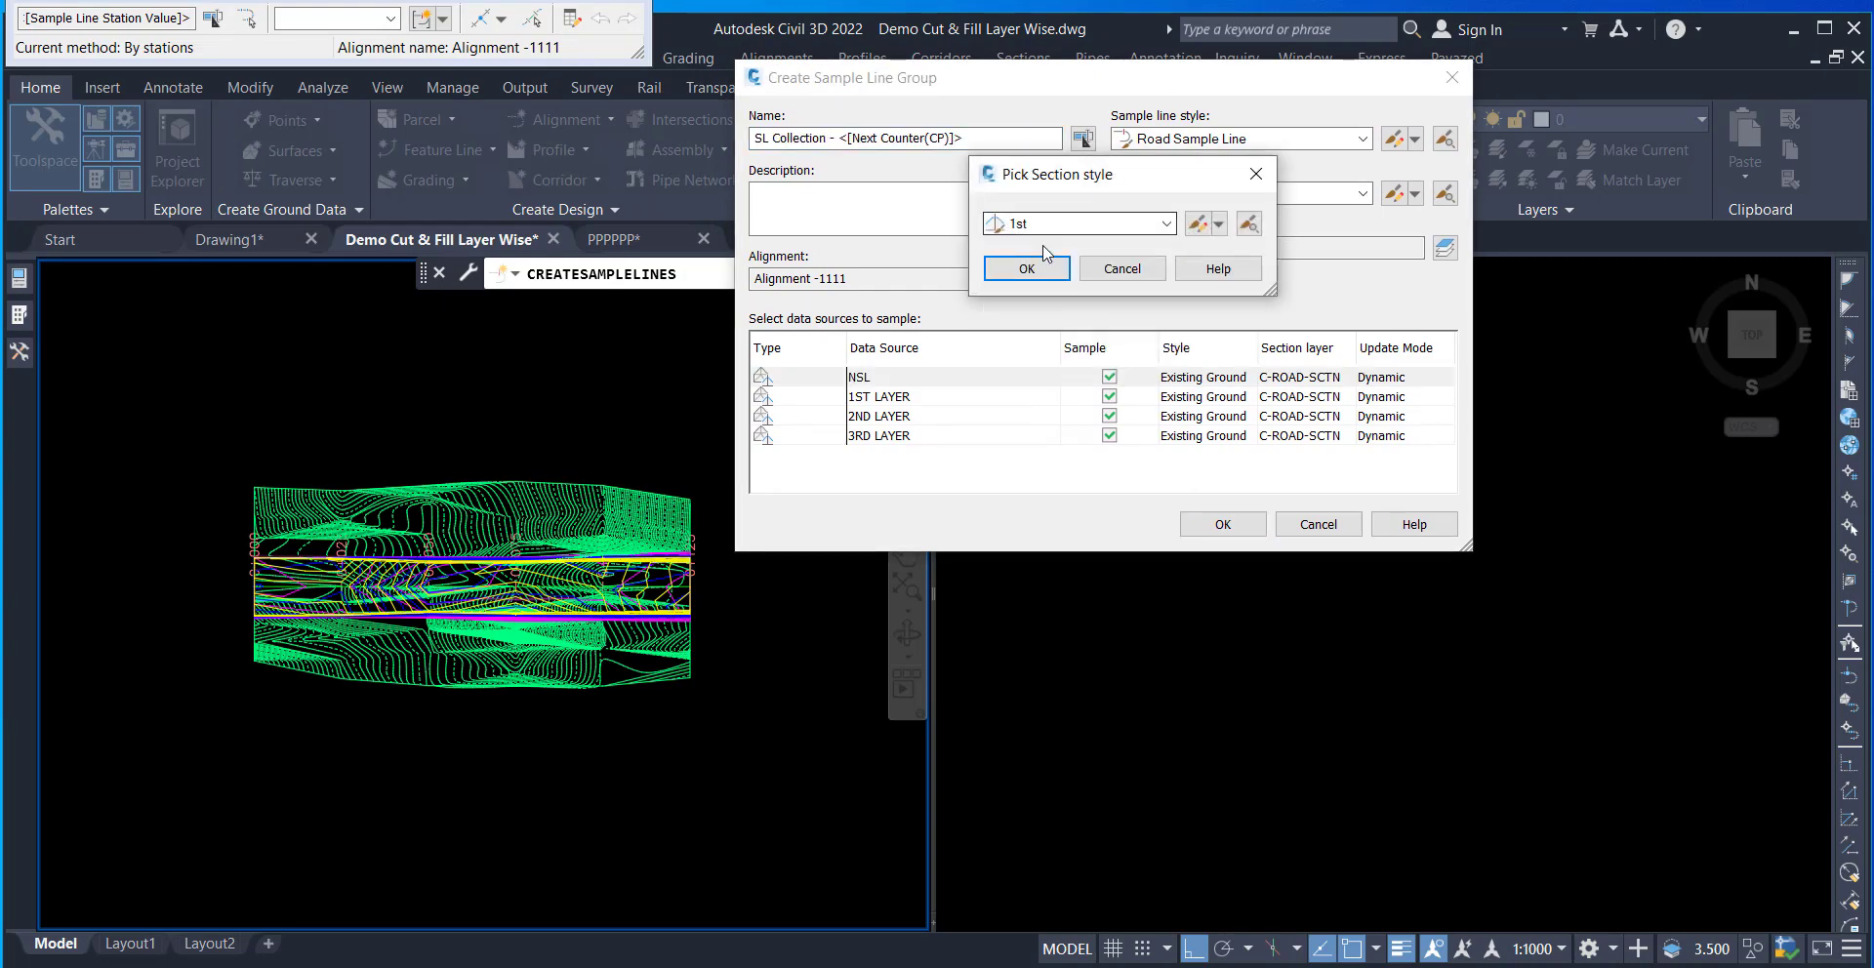
click(1020, 265)
click(1204, 400)
- Set the NSL data source's section style to NSL in the sample line group
click(1193, 379)
click(1124, 227)
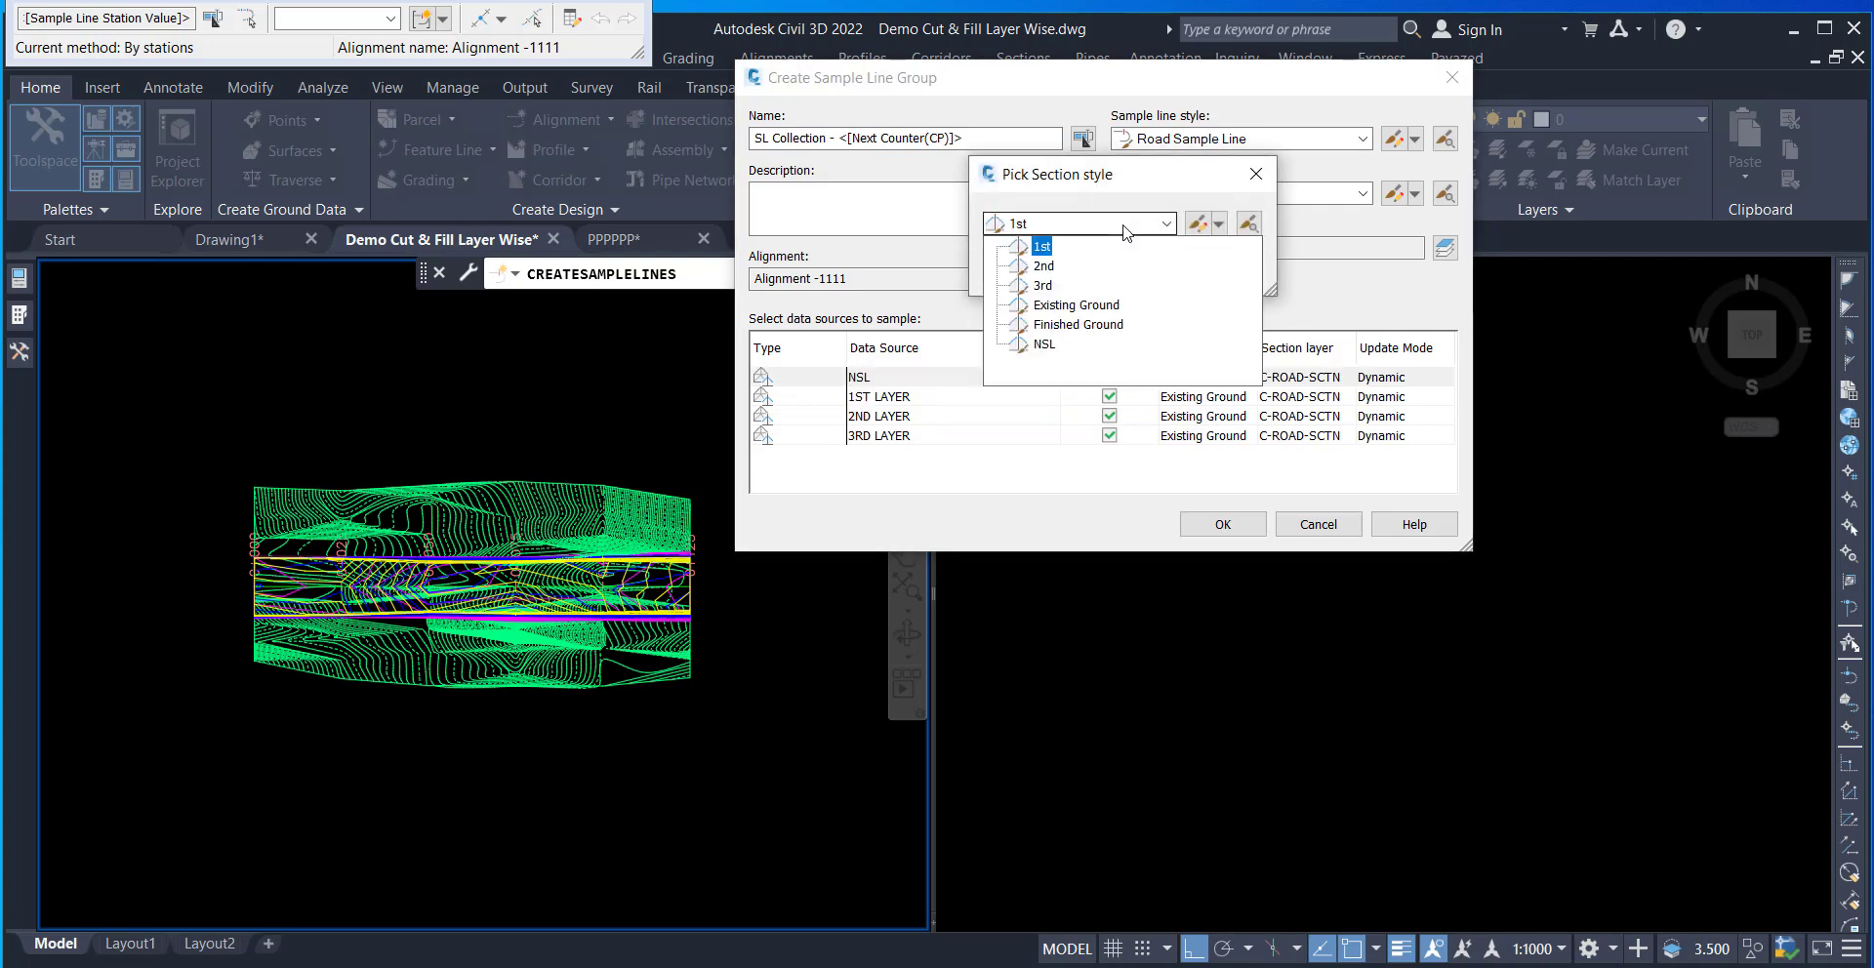
click(1045, 344)
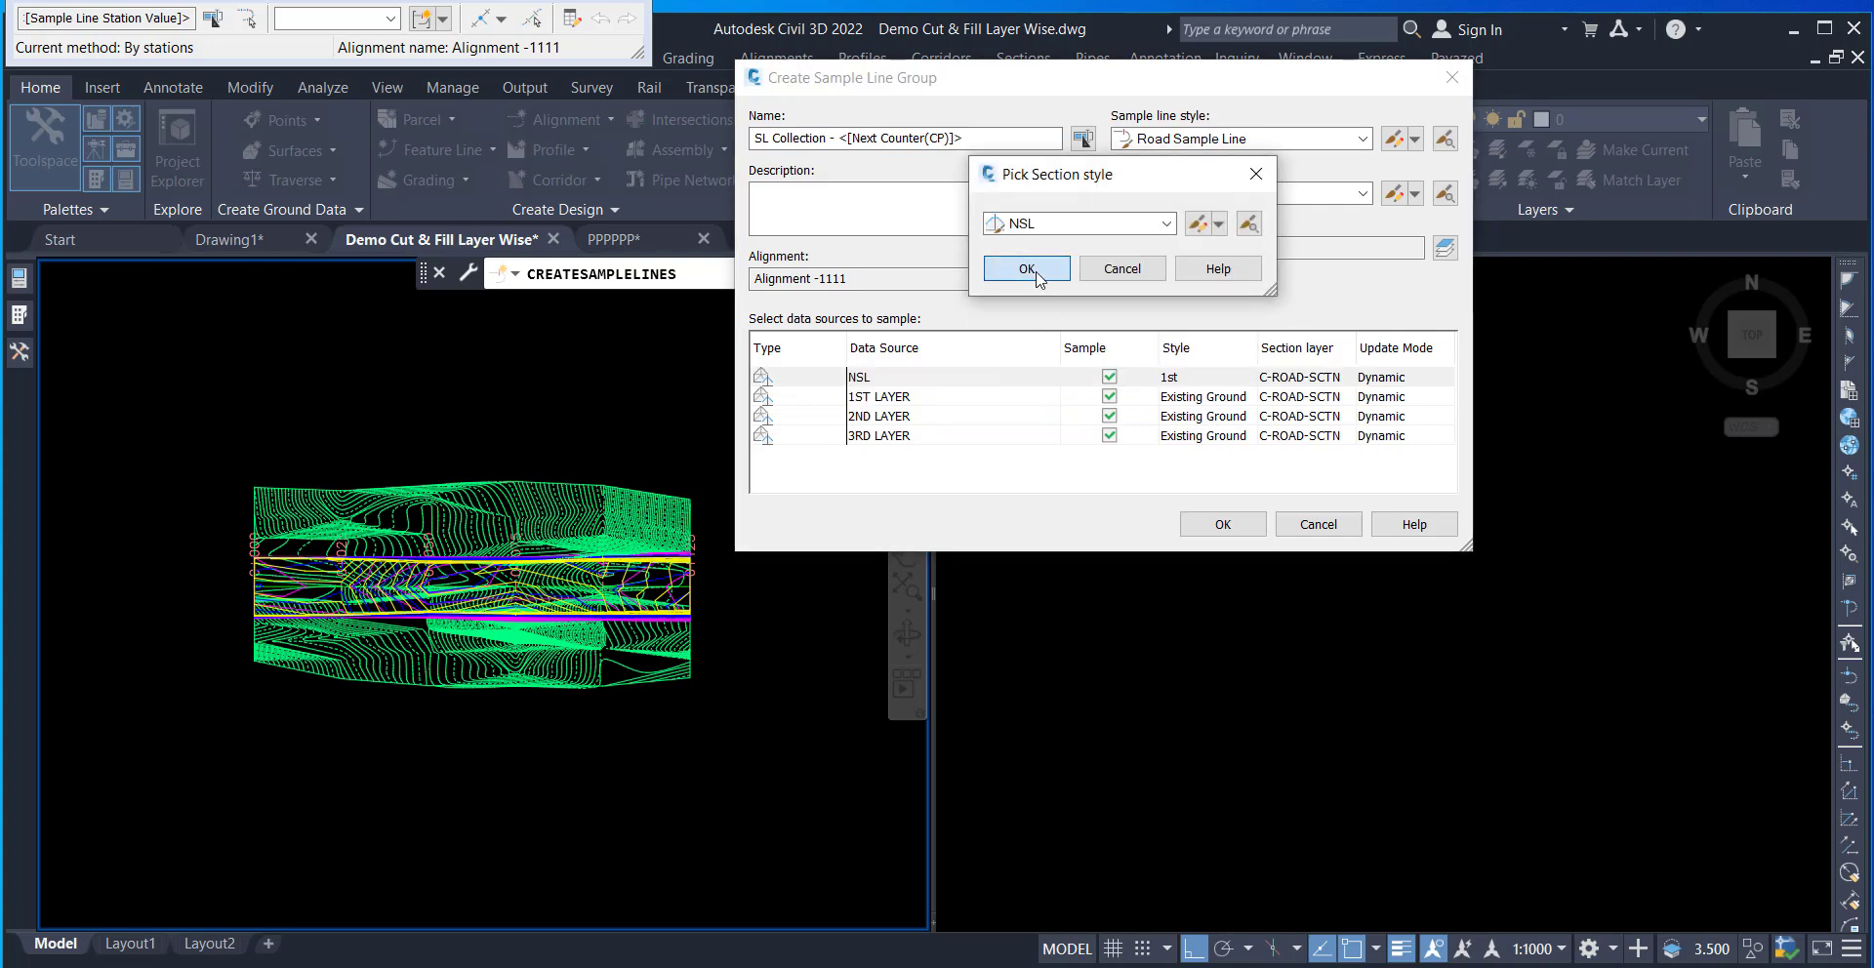
click(1024, 266)
- Set the 1ST LAYER data source's section style to 1st
click(1206, 398)
click(1205, 398)
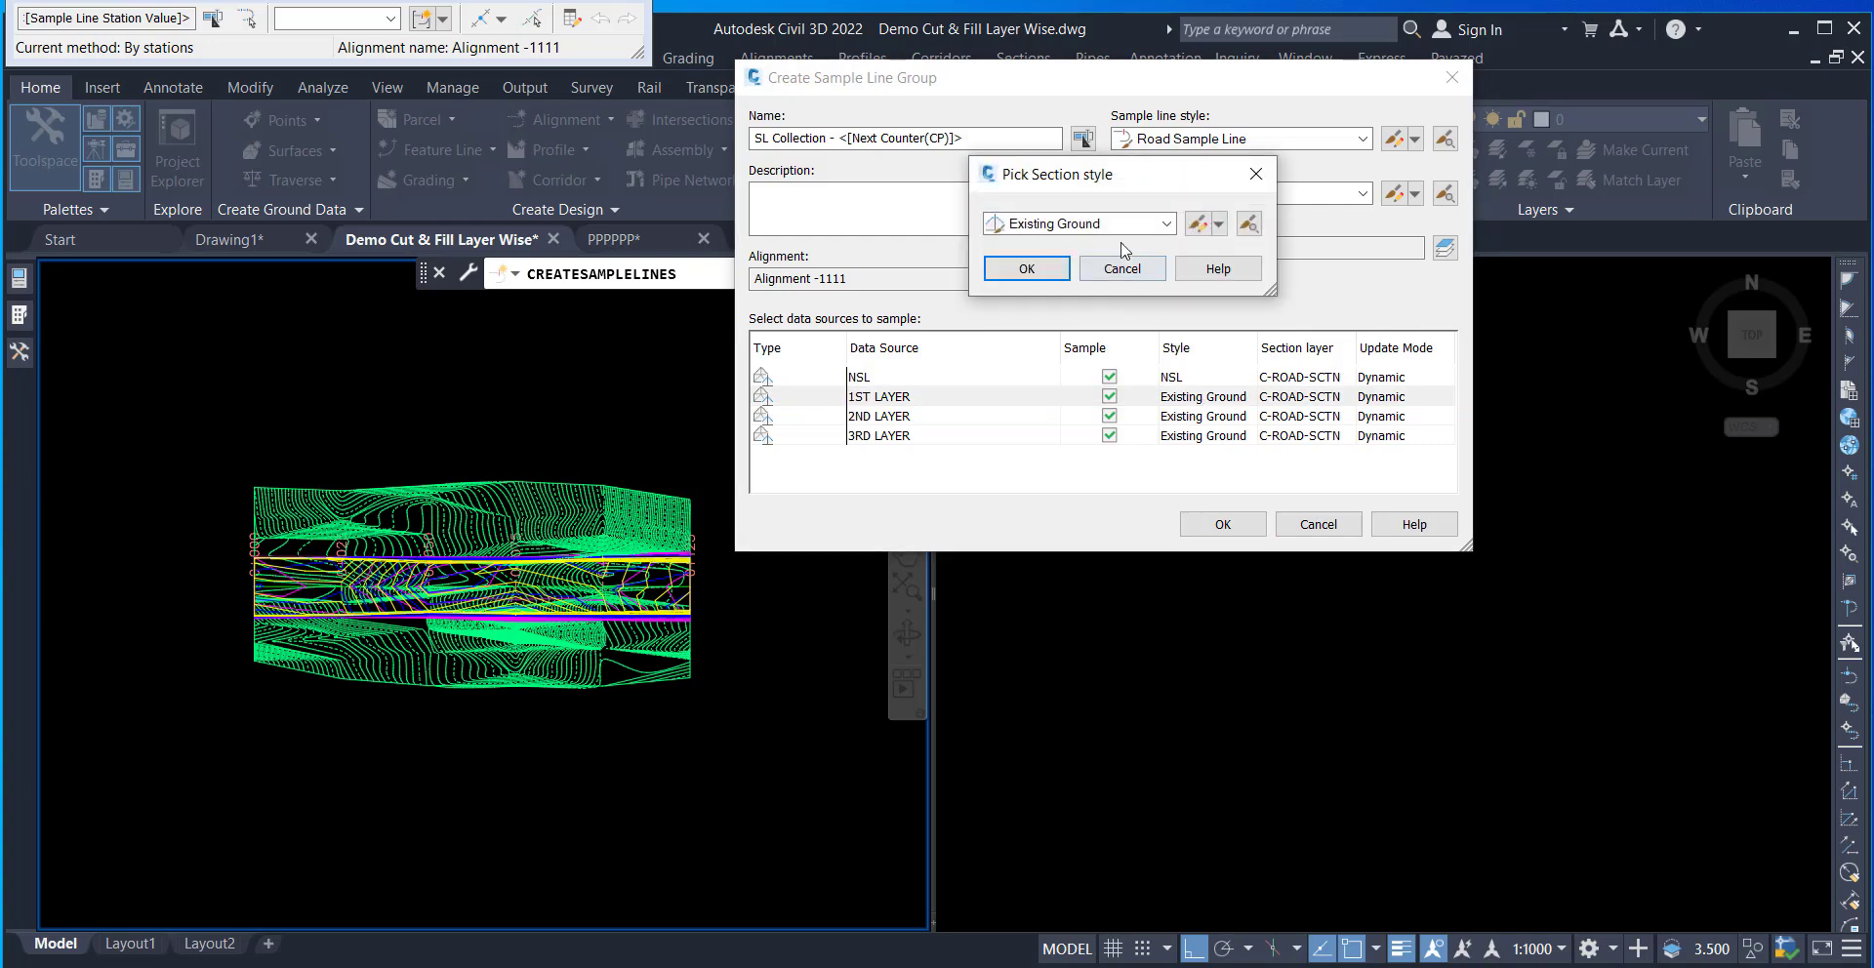
click(1125, 227)
click(1033, 250)
click(1027, 269)
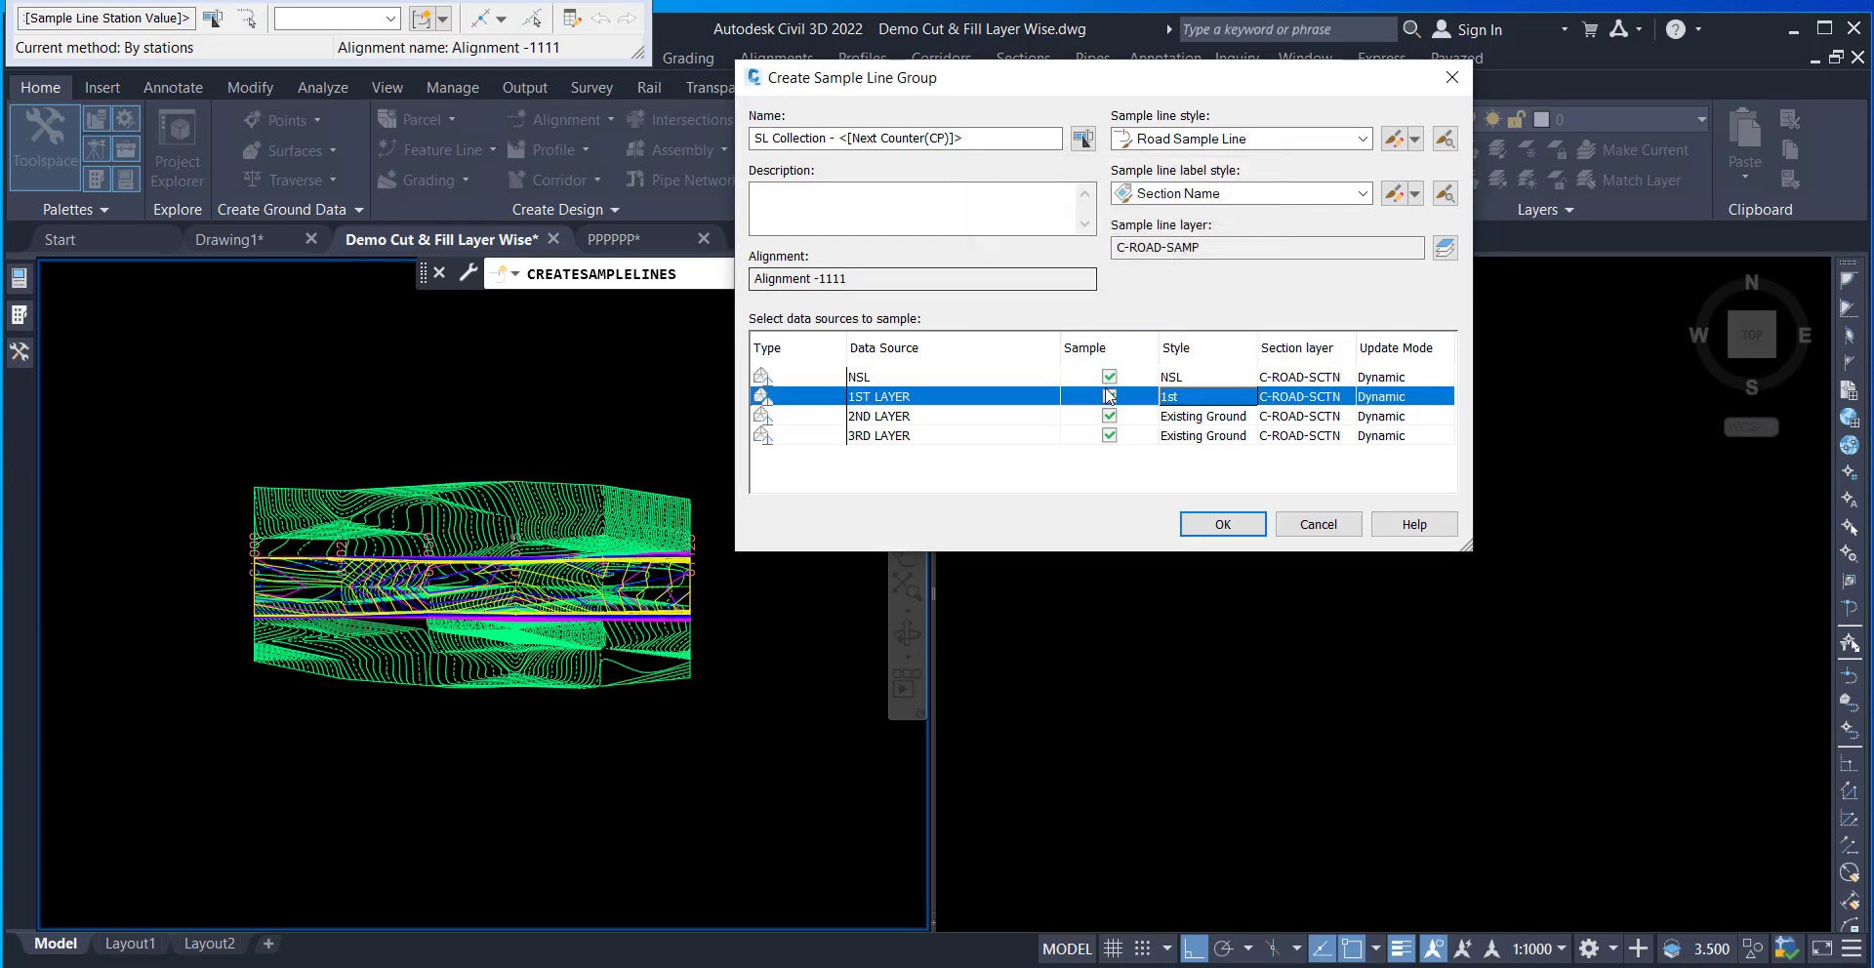
- Set the 2ND LAYER data source's section style to 2nd
double_click(1199, 417)
click(1123, 224)
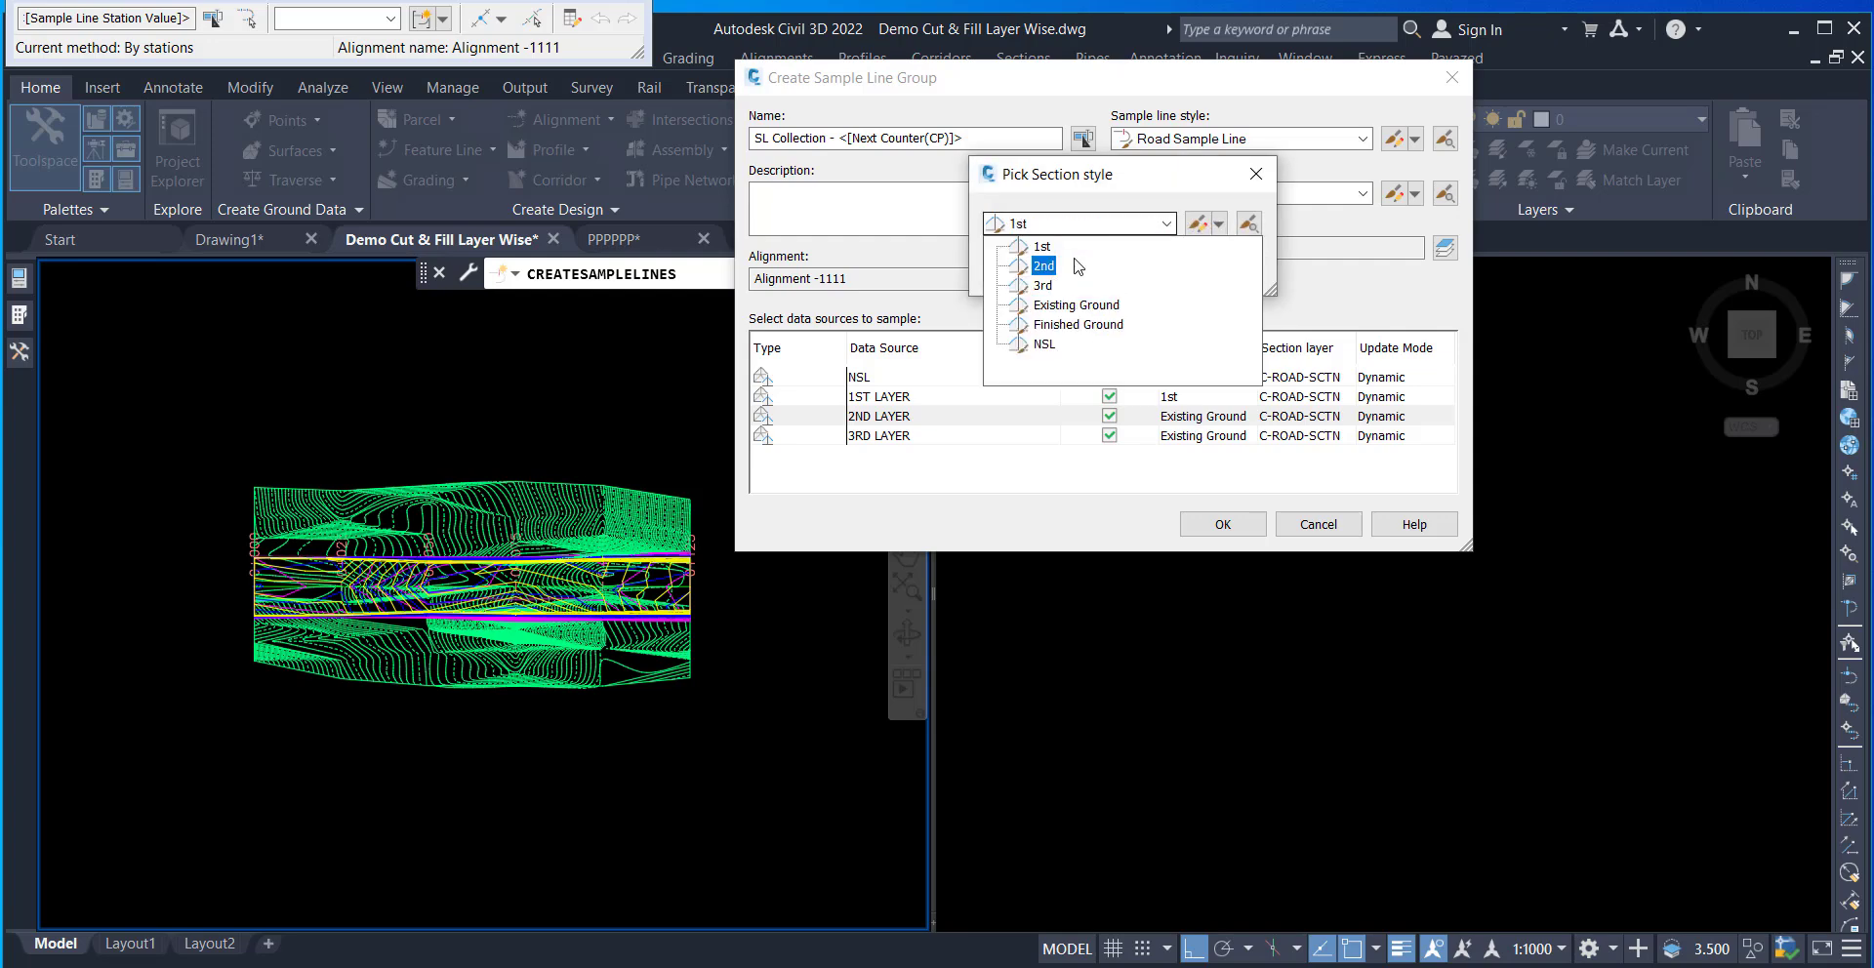
click(1044, 265)
click(1027, 268)
- Set the 3RD LAYER data source's section style to 3rd and create the sample line group
click(1181, 437)
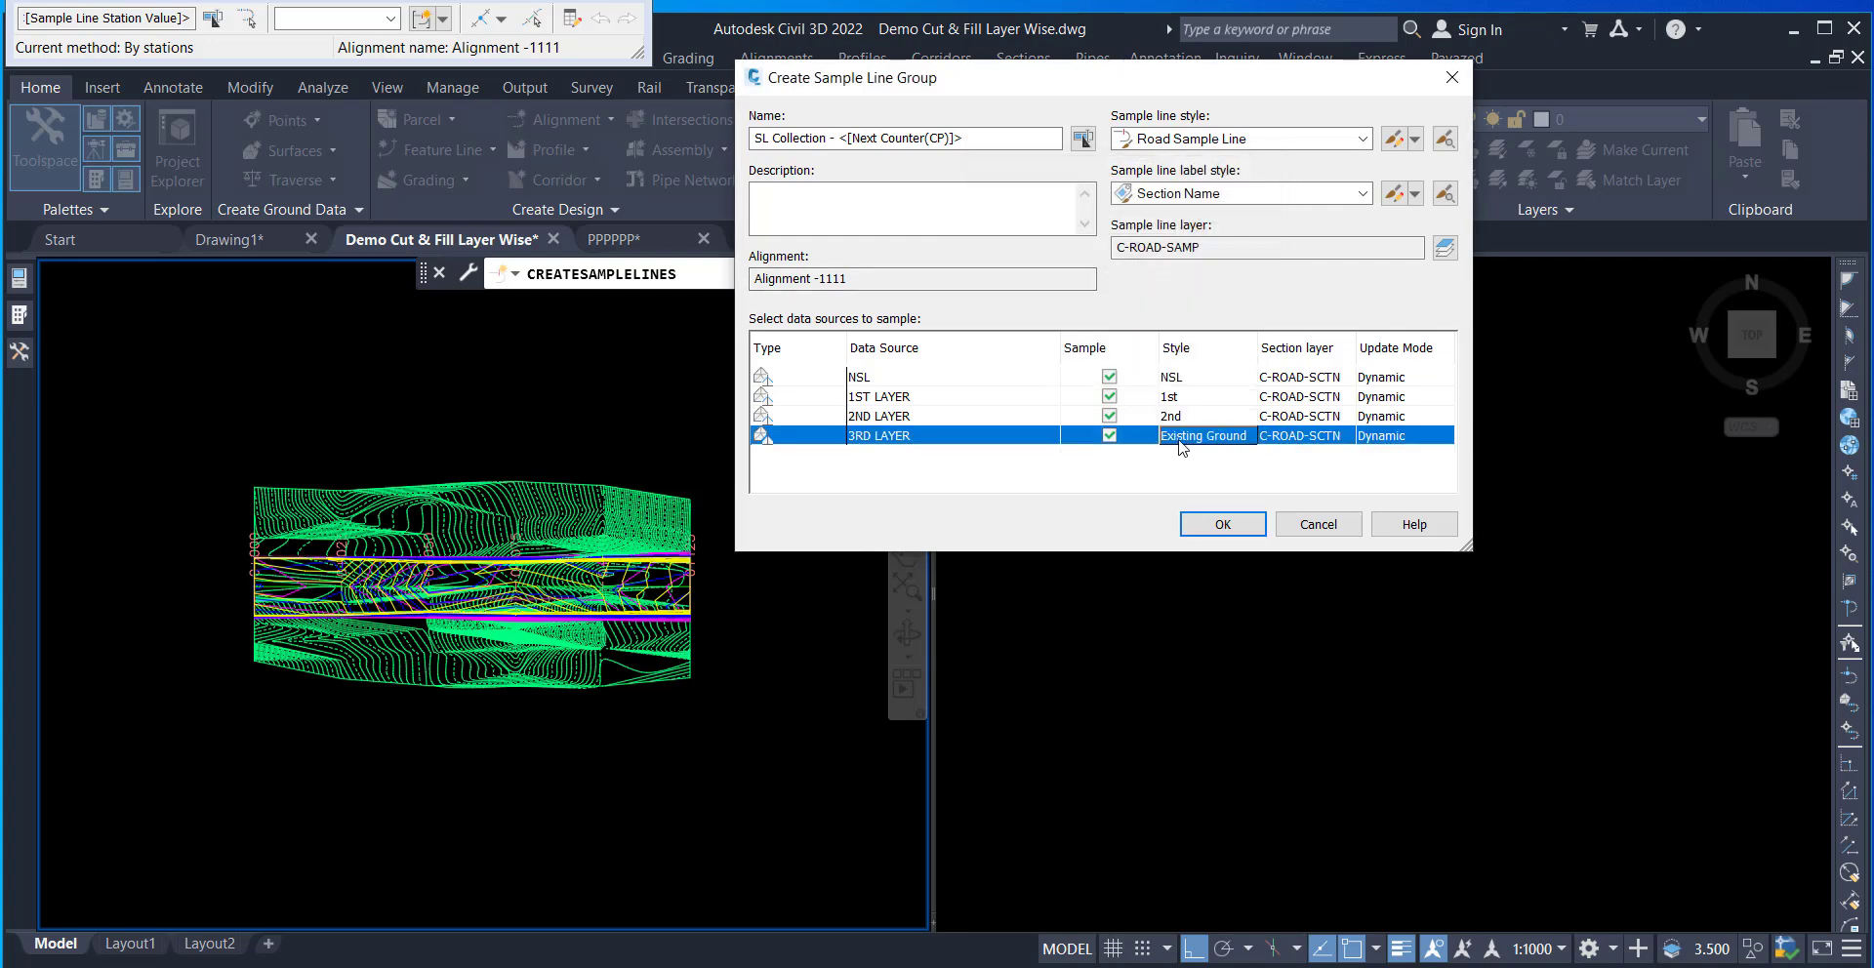
click(1181, 441)
click(1122, 223)
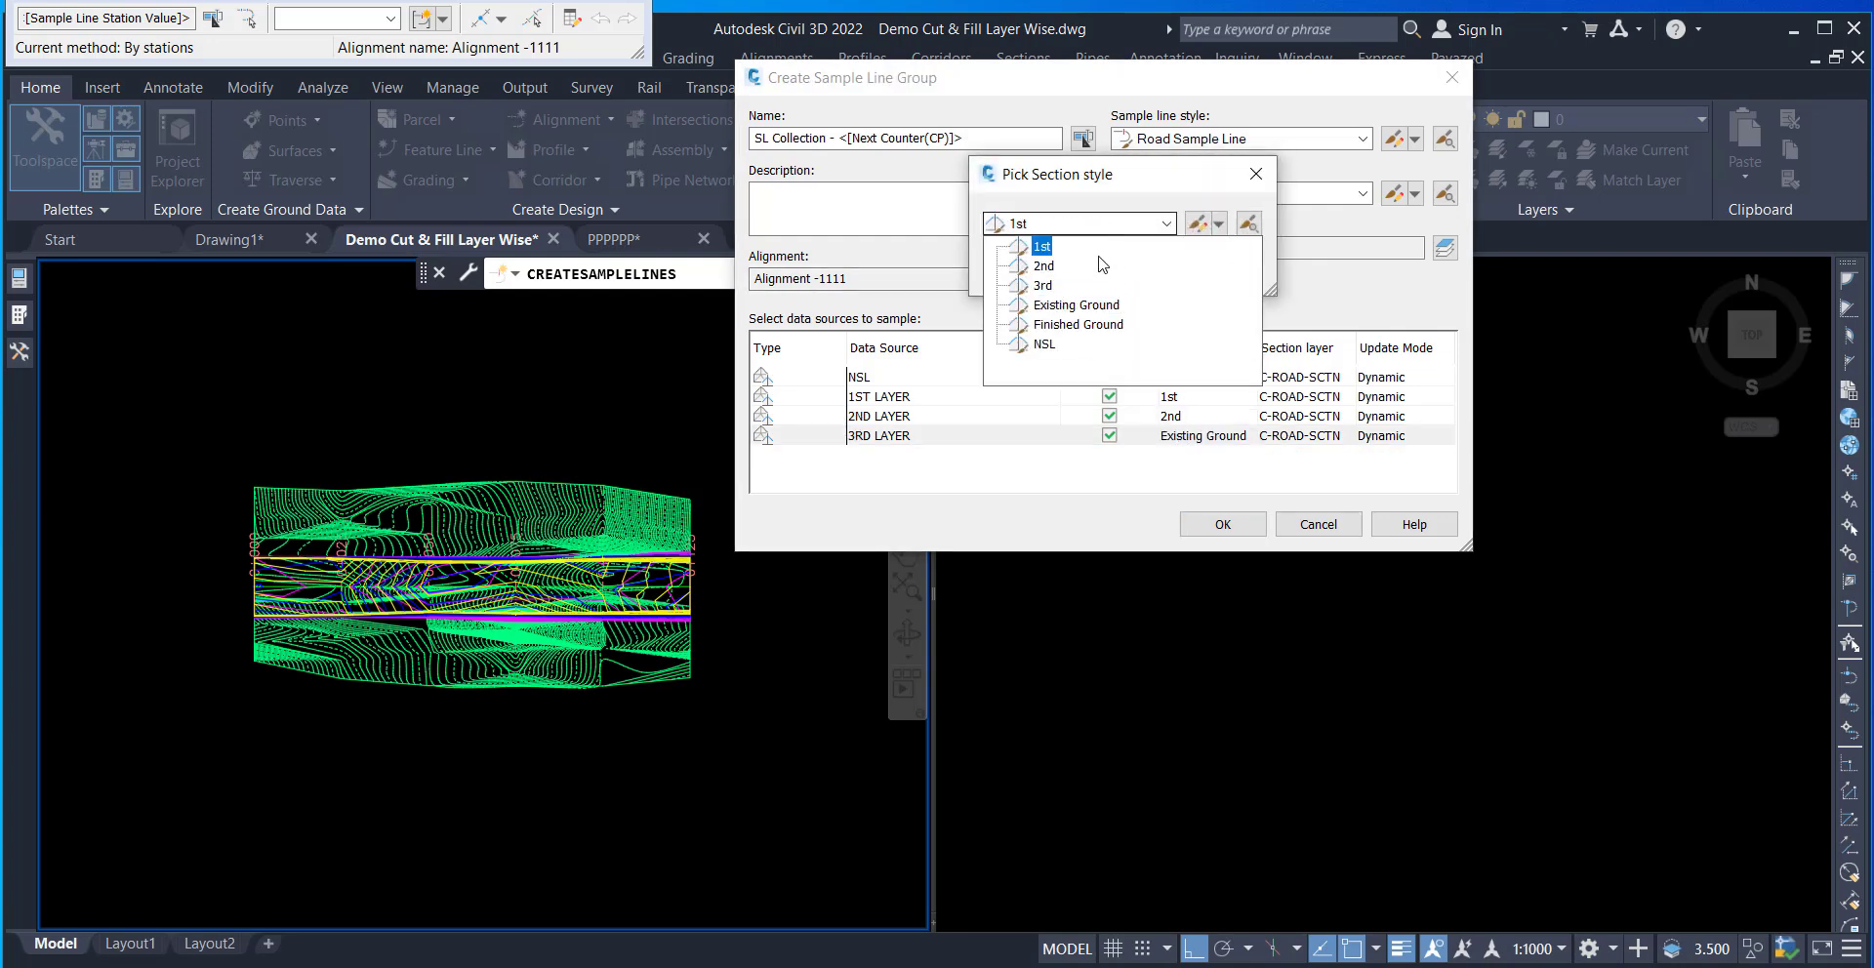
click(1043, 285)
click(1027, 268)
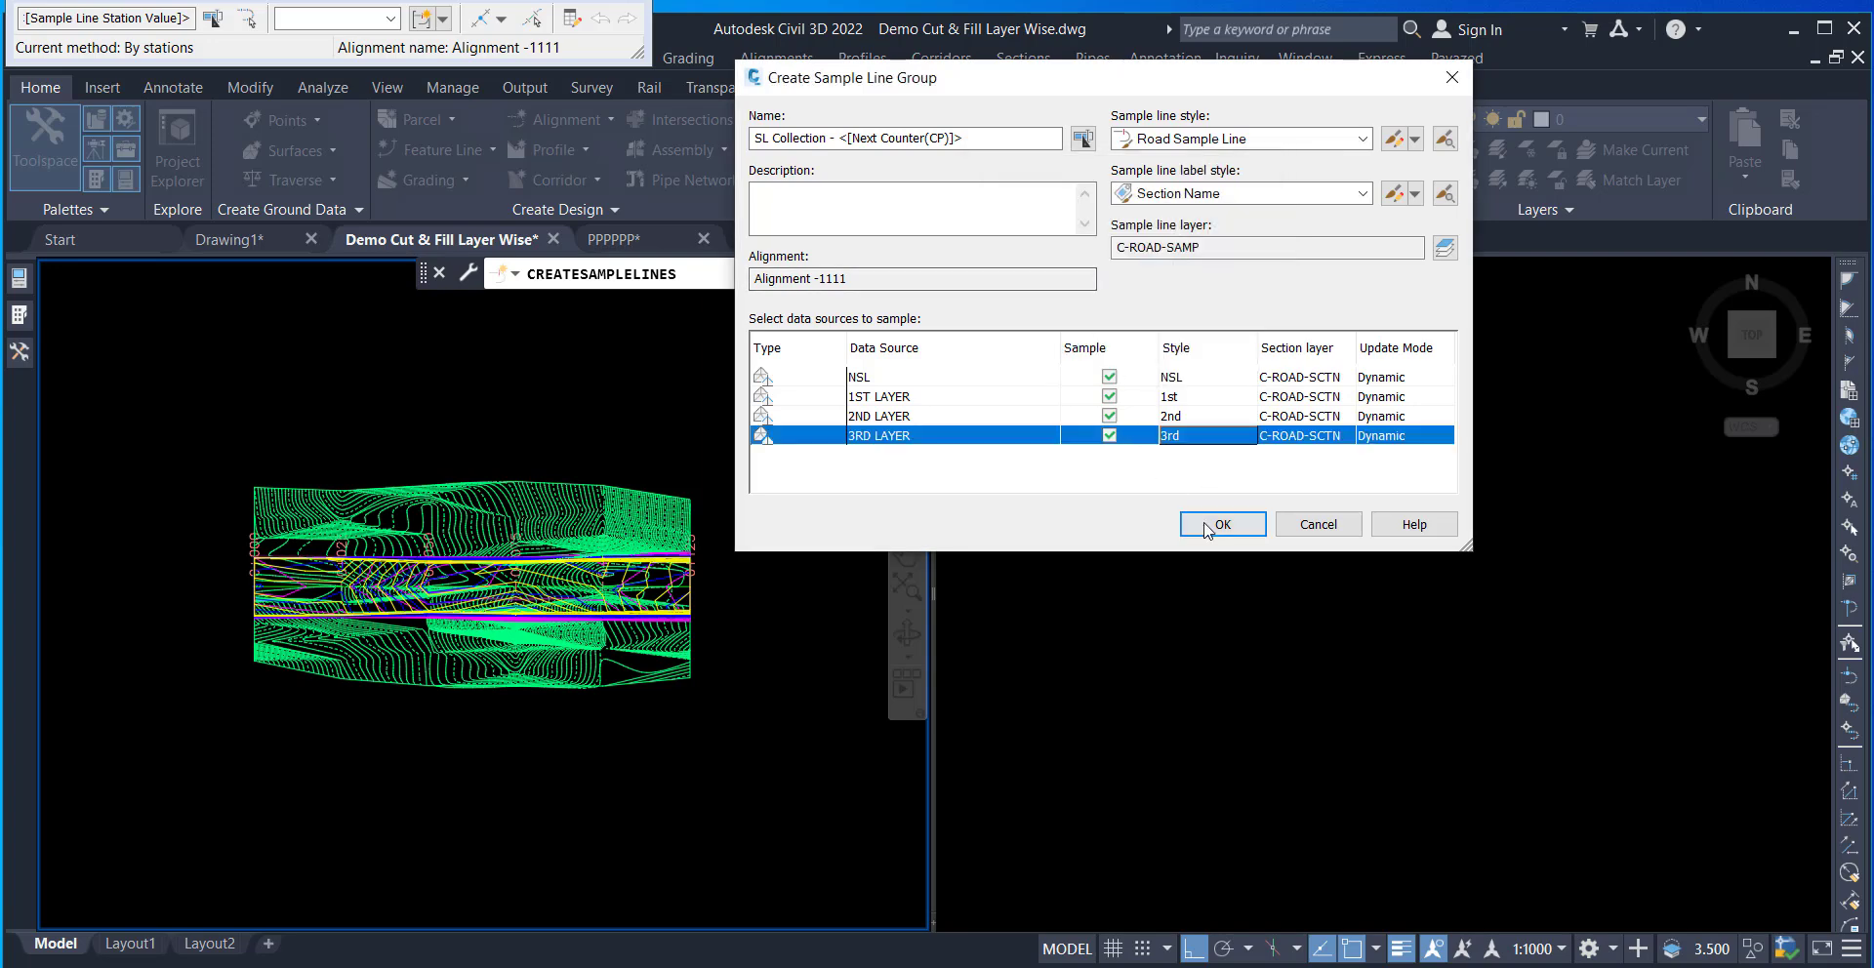
click(1223, 524)
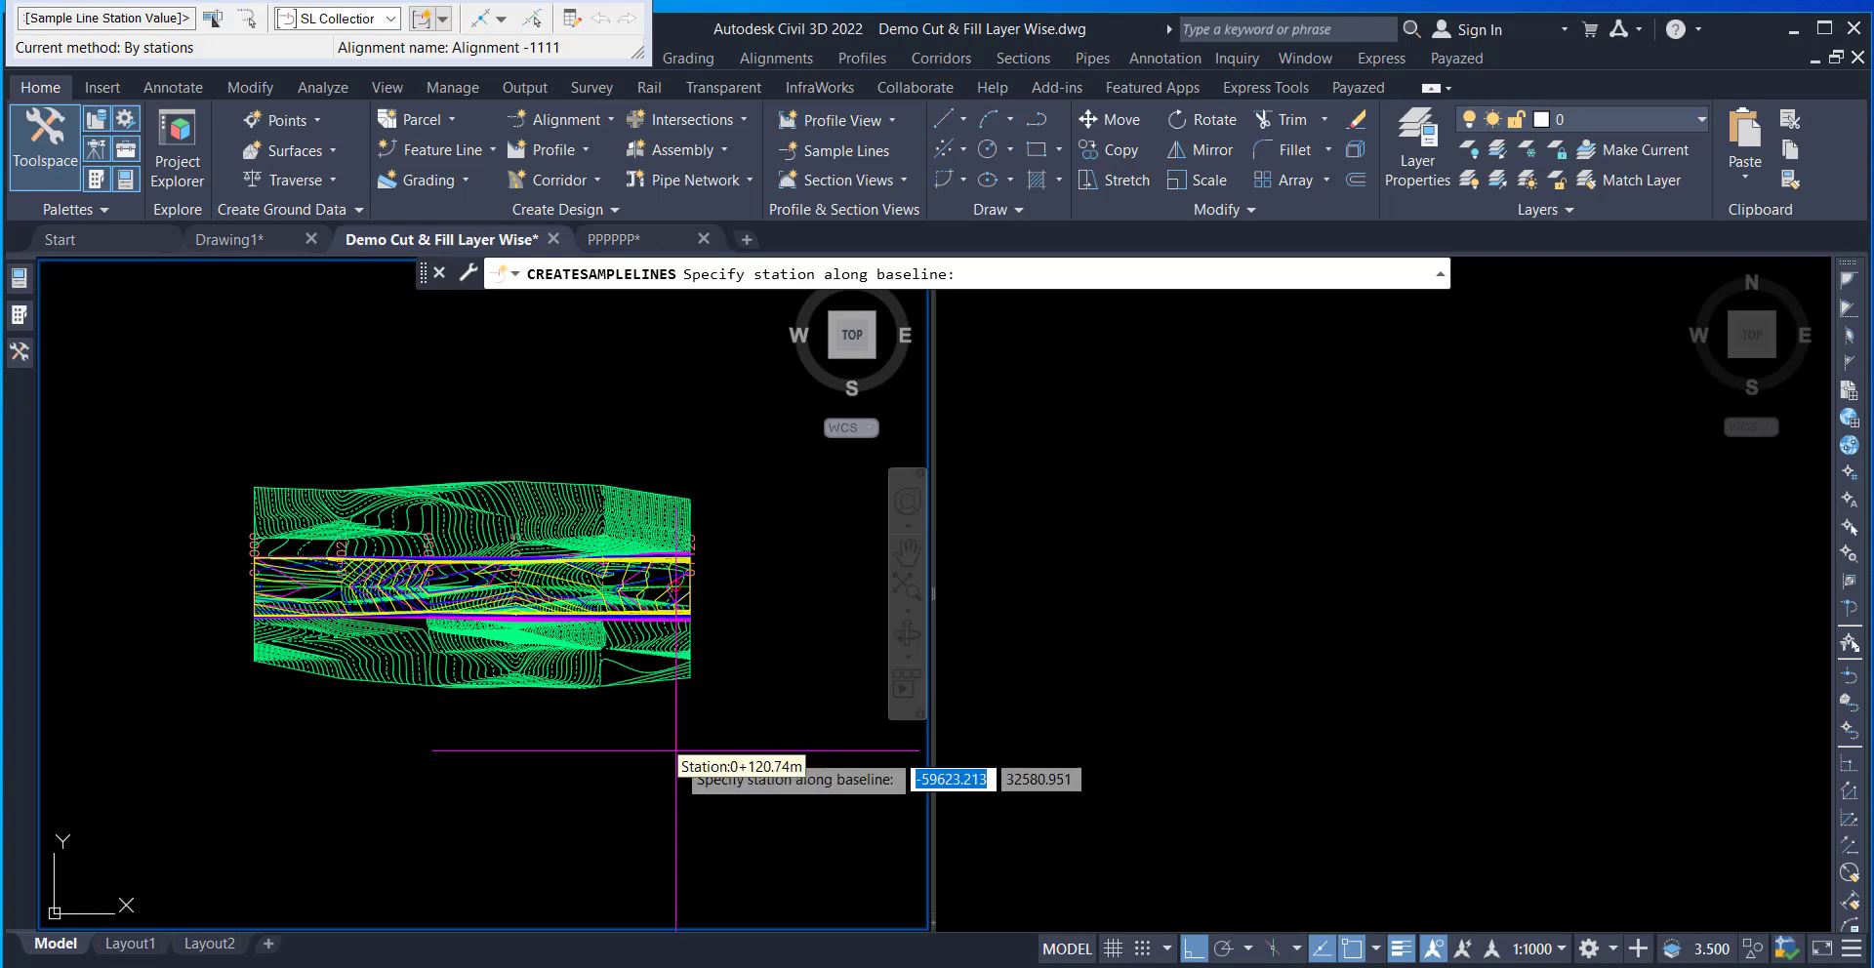
- Switch the sample line creation method to By range of stations
click(502, 19)
drag(514, 1, 850, 215)
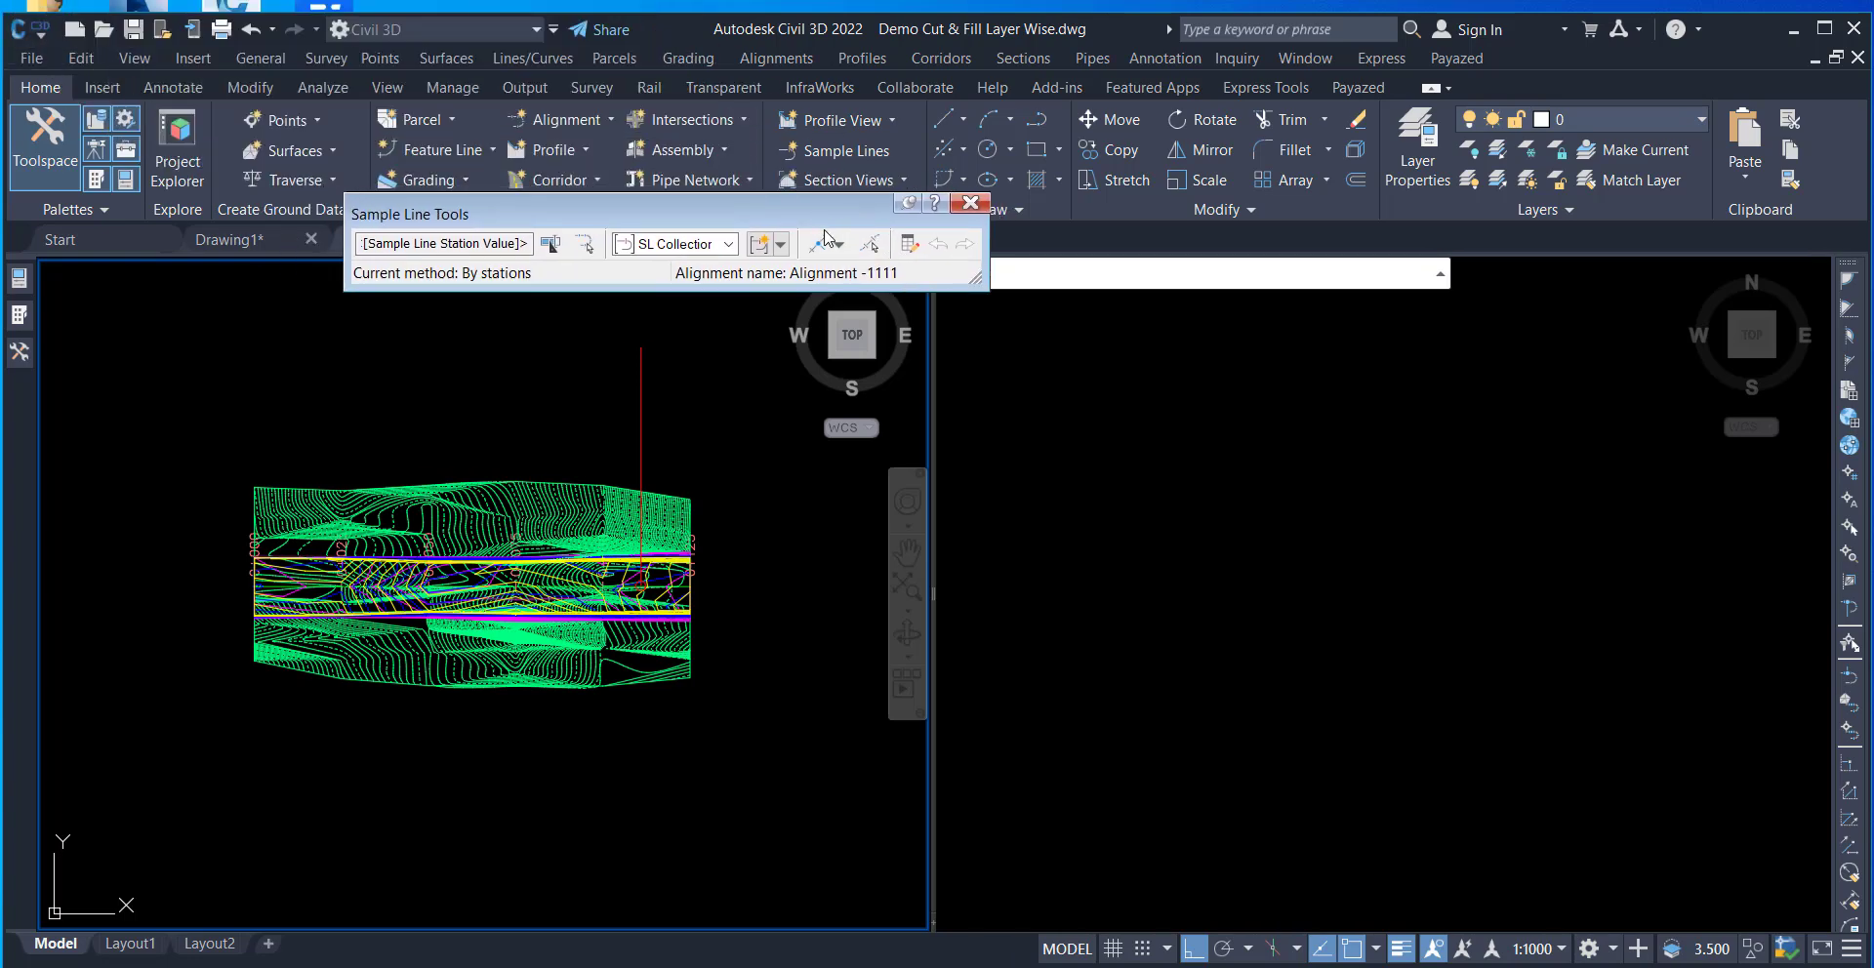
click(827, 241)
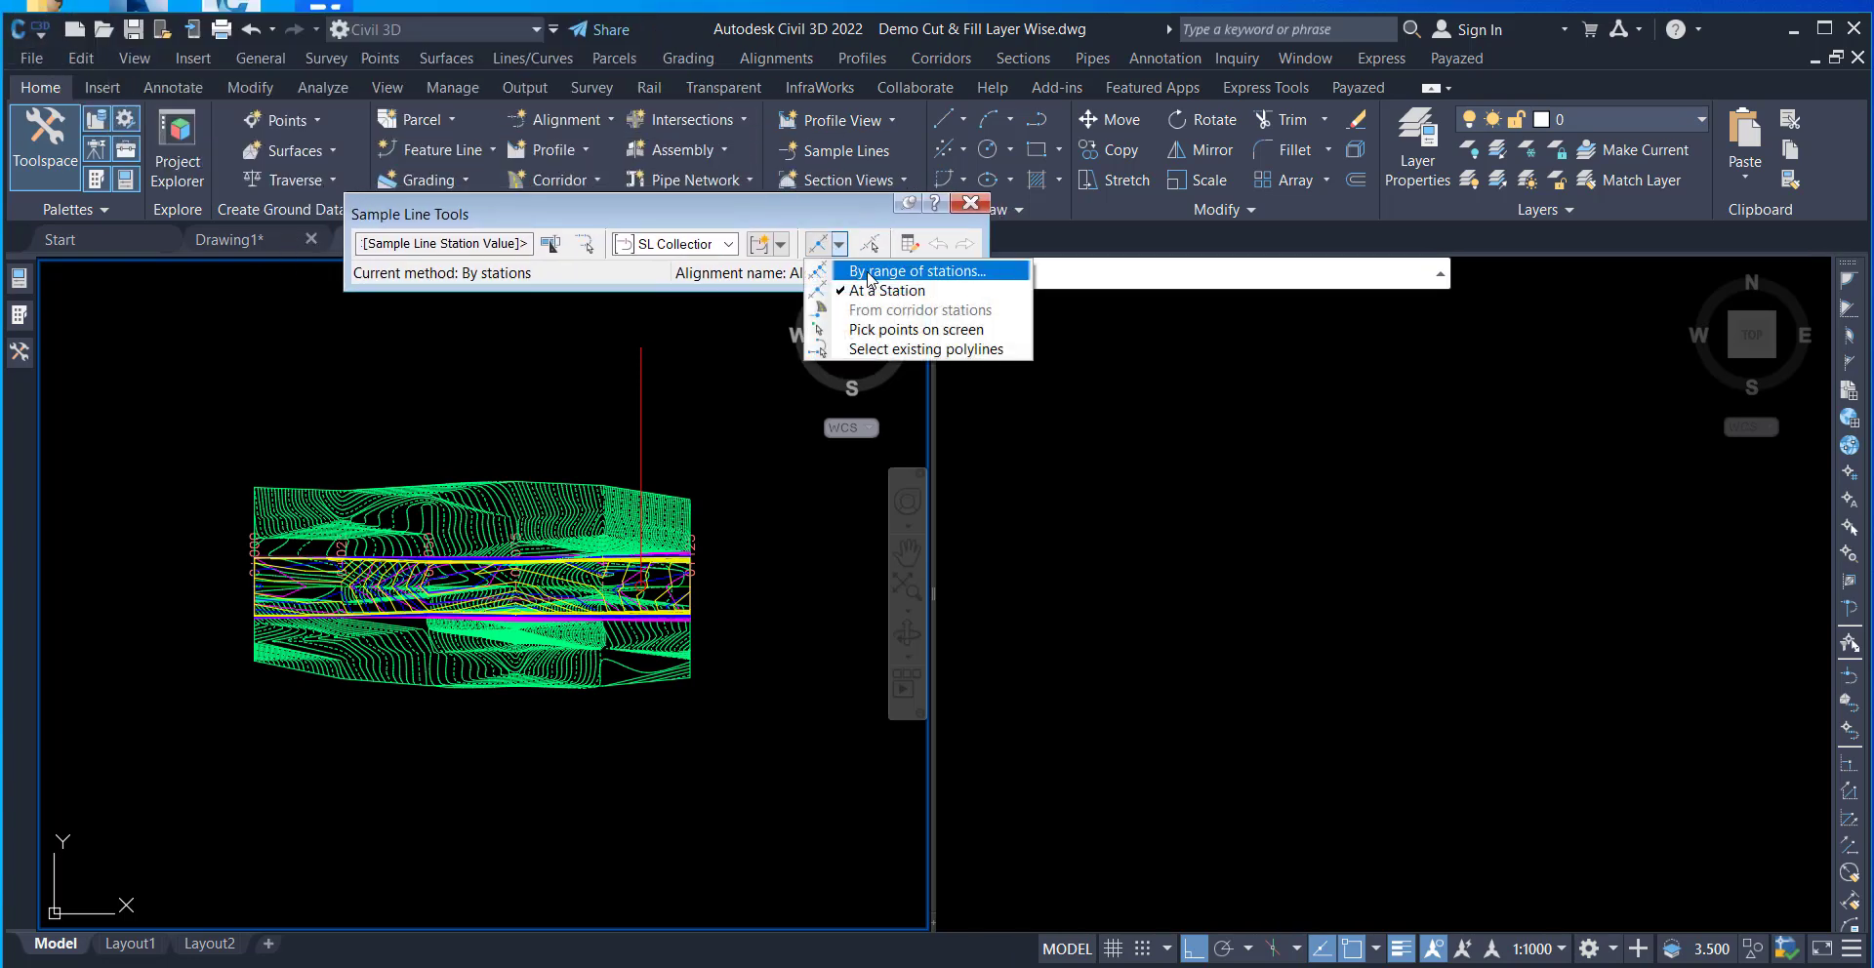
click(867, 271)
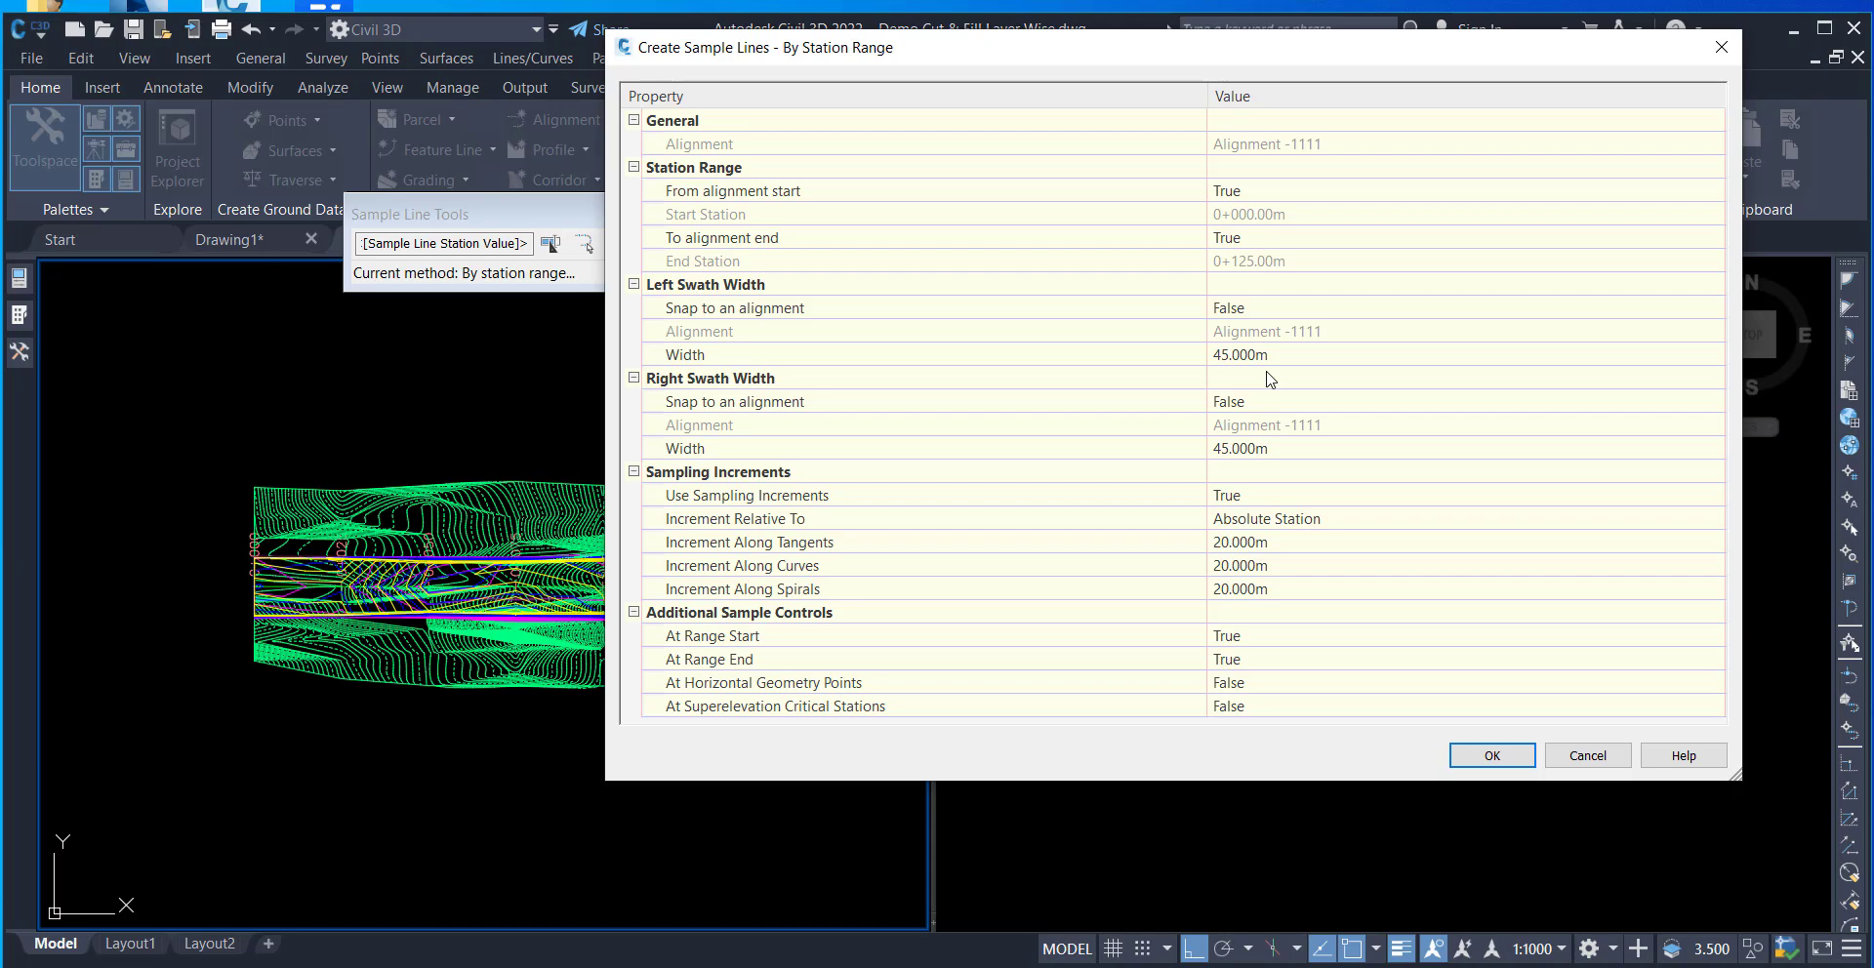
- Create sample lines with 25 m sampling increments along tangents, curves and spirals, and finish the command
click(1271, 543)
text(25)
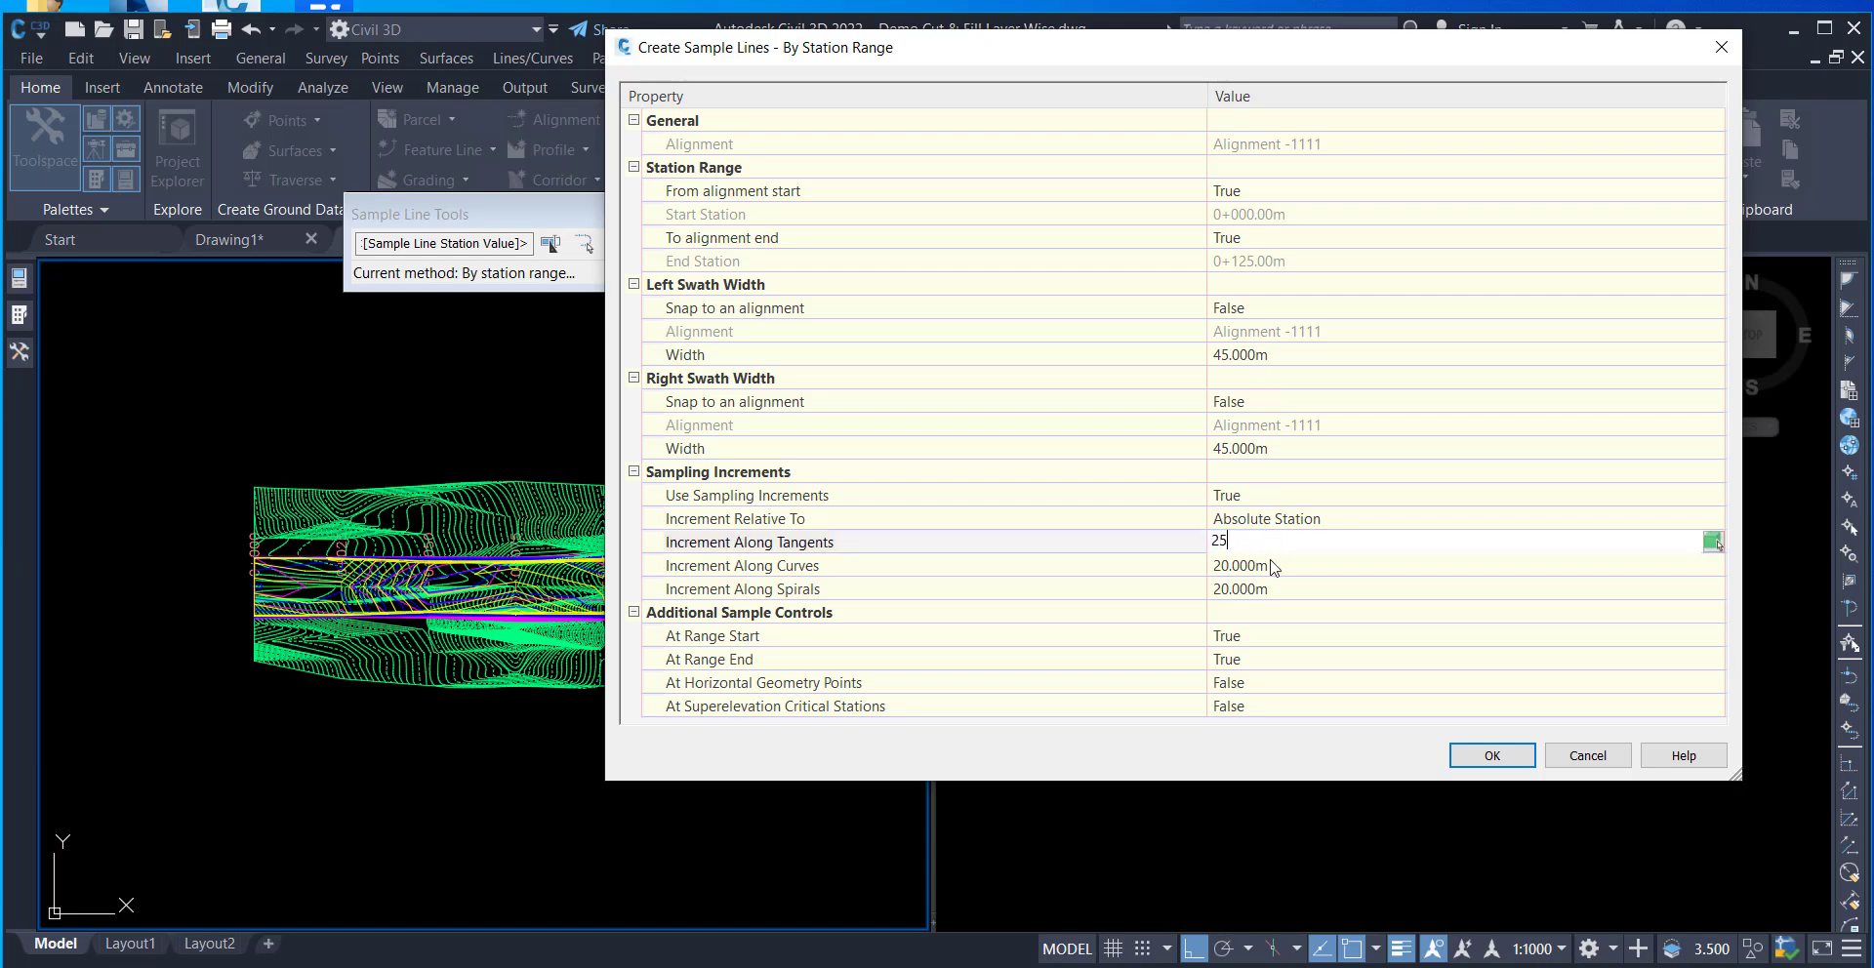
click(1266, 566)
text(25)
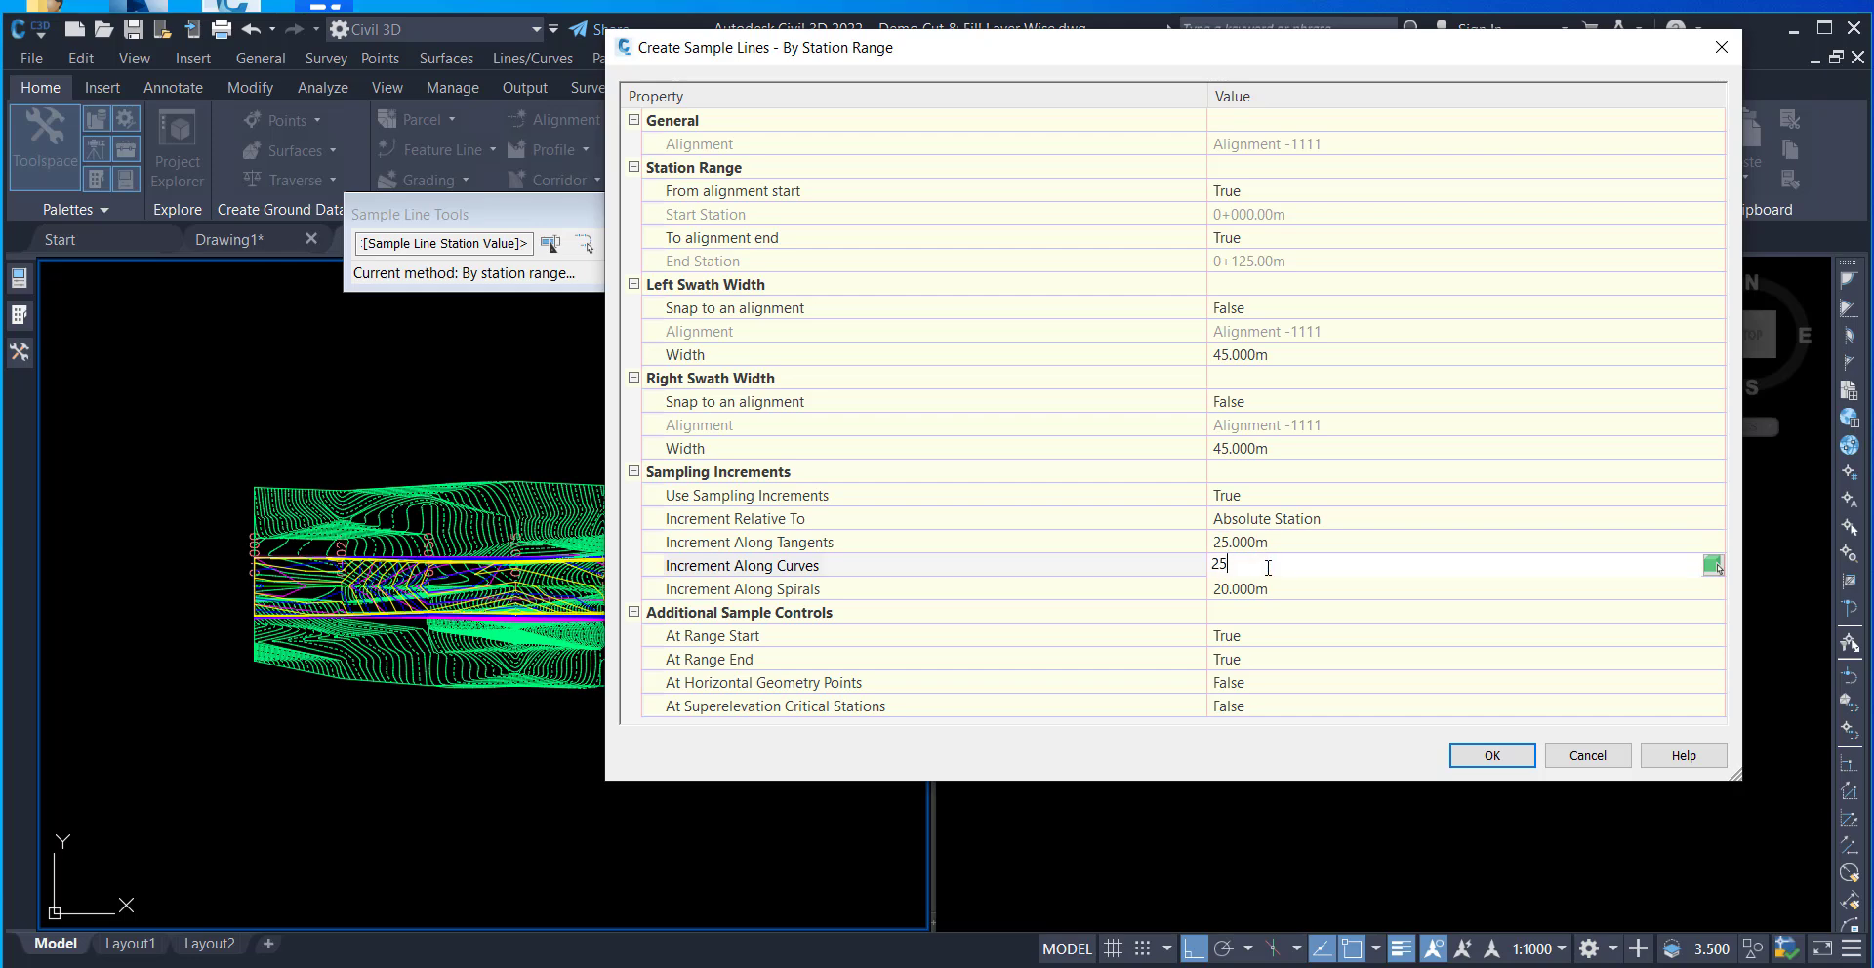
click(1272, 590)
text(25)
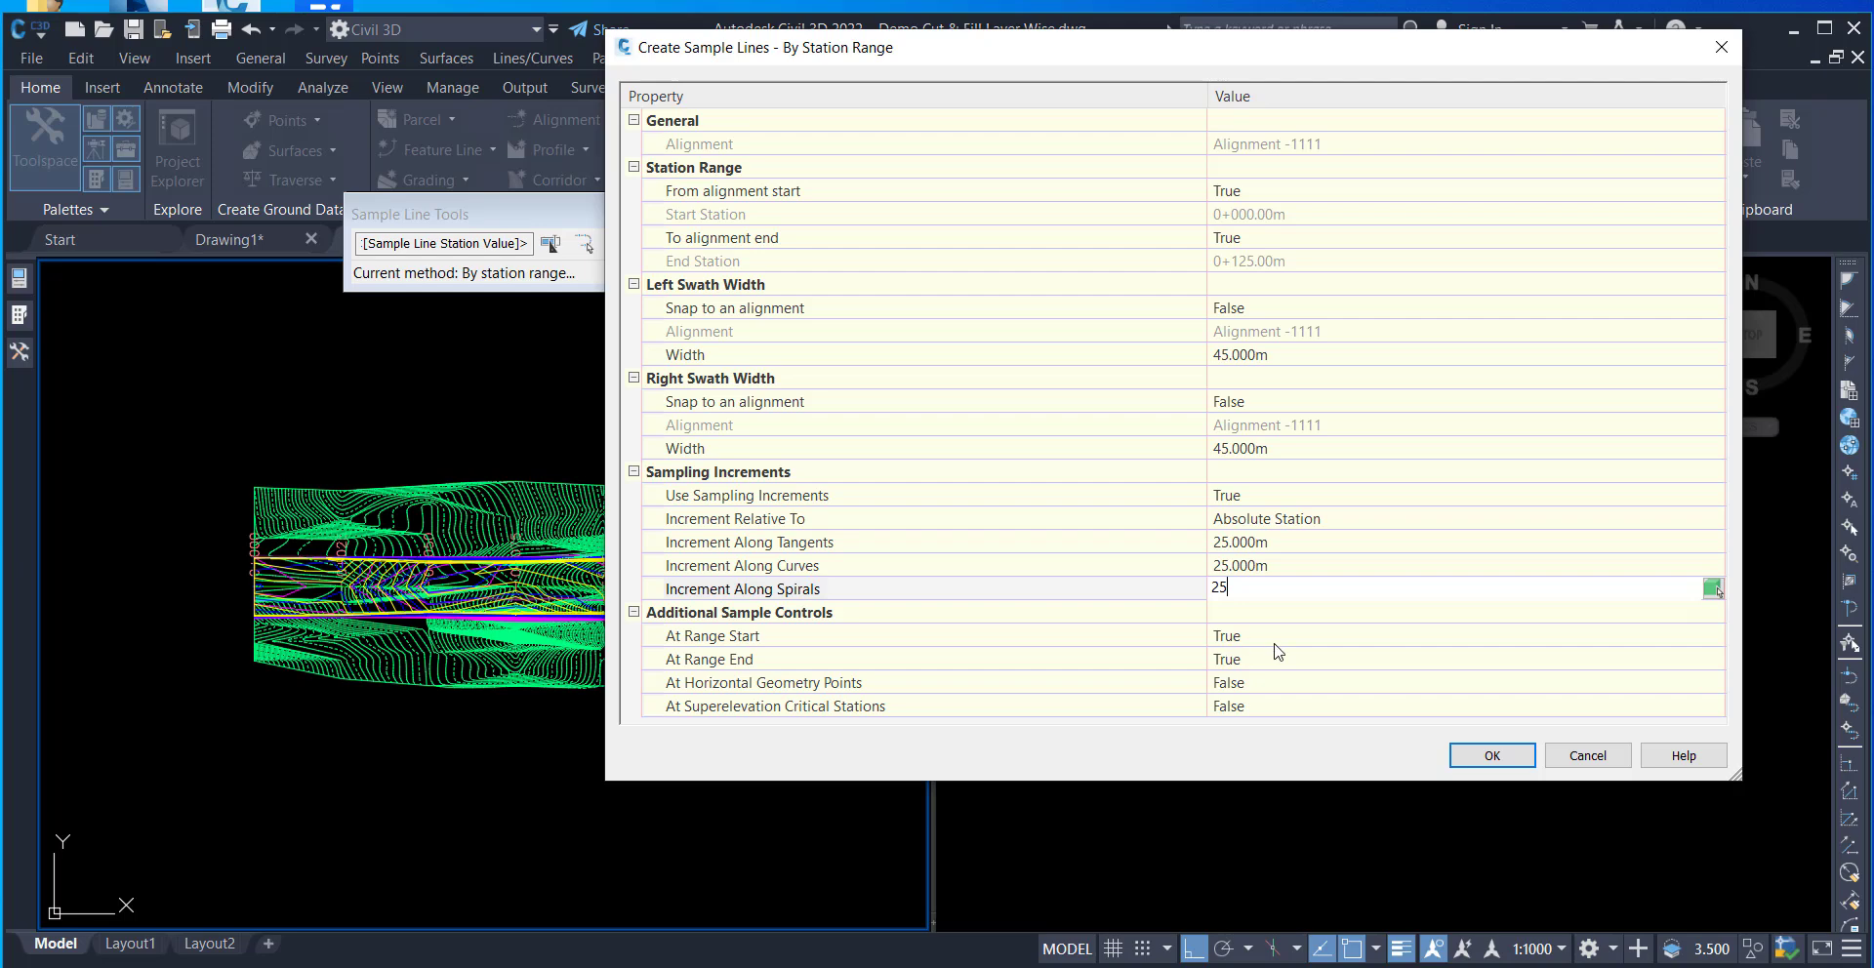
click(1482, 757)
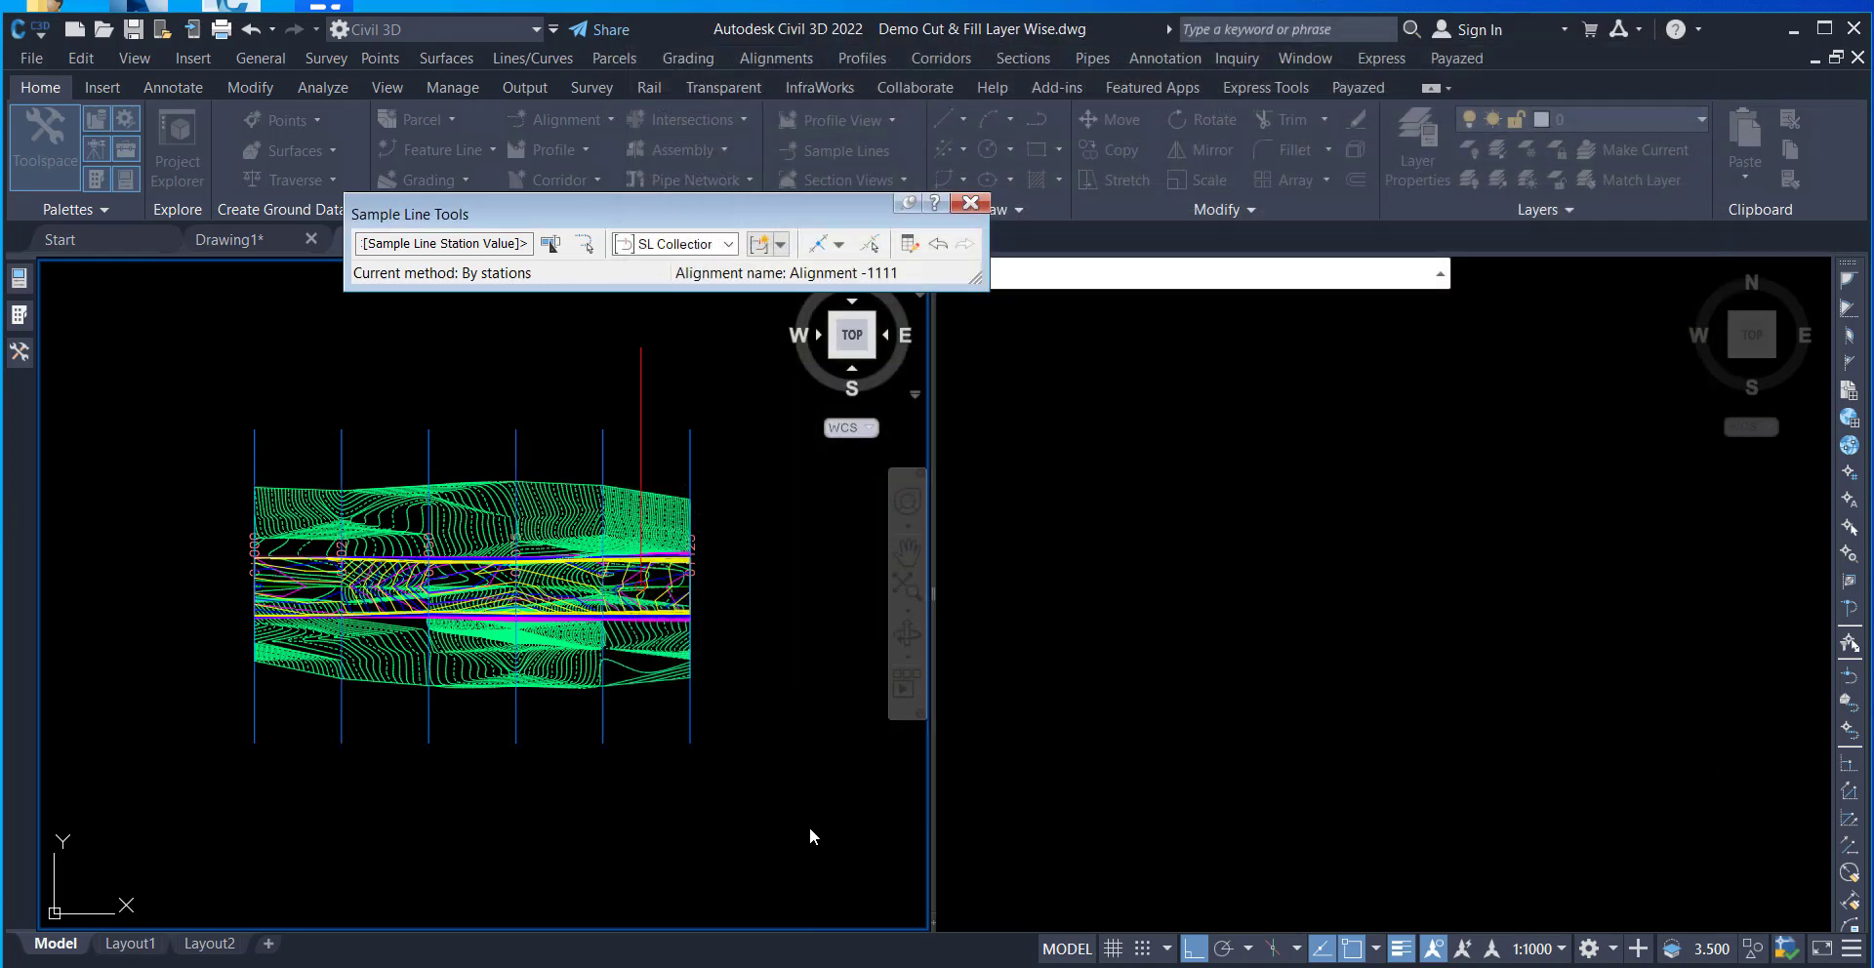
key(Escape)
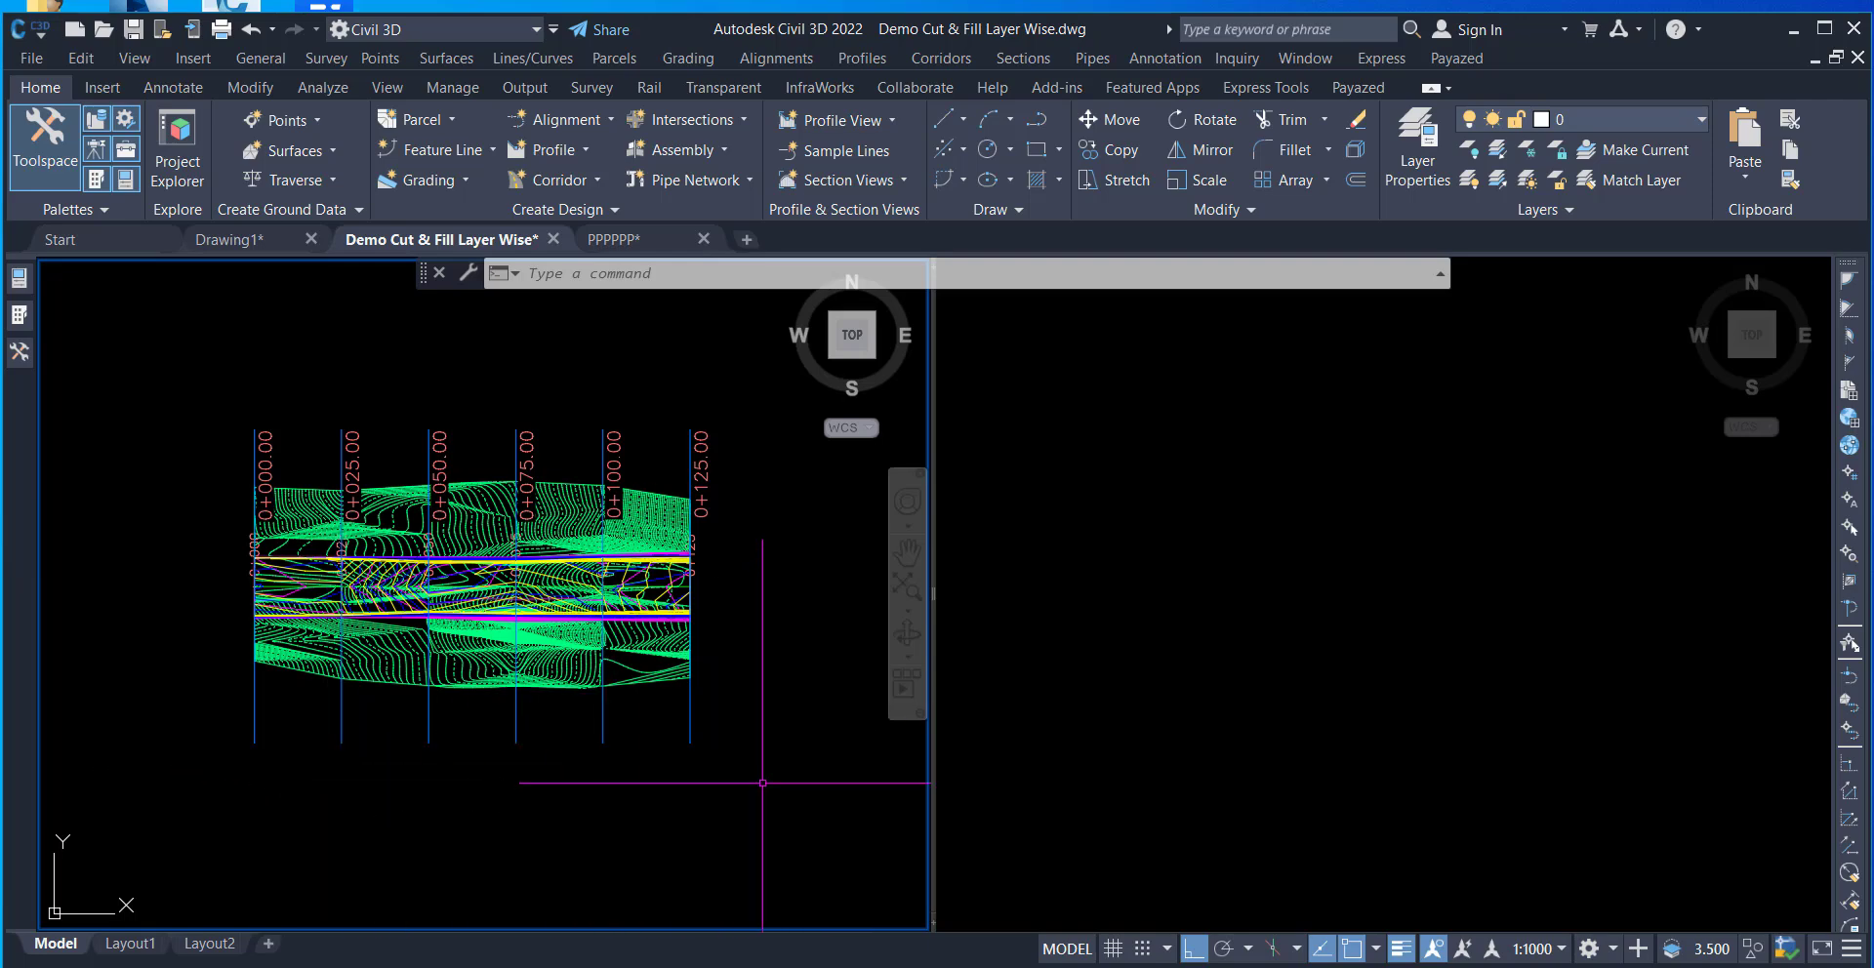
- Start creating multiple section views from the 0+100.00 sample line, using the Section section view style
click(602, 721)
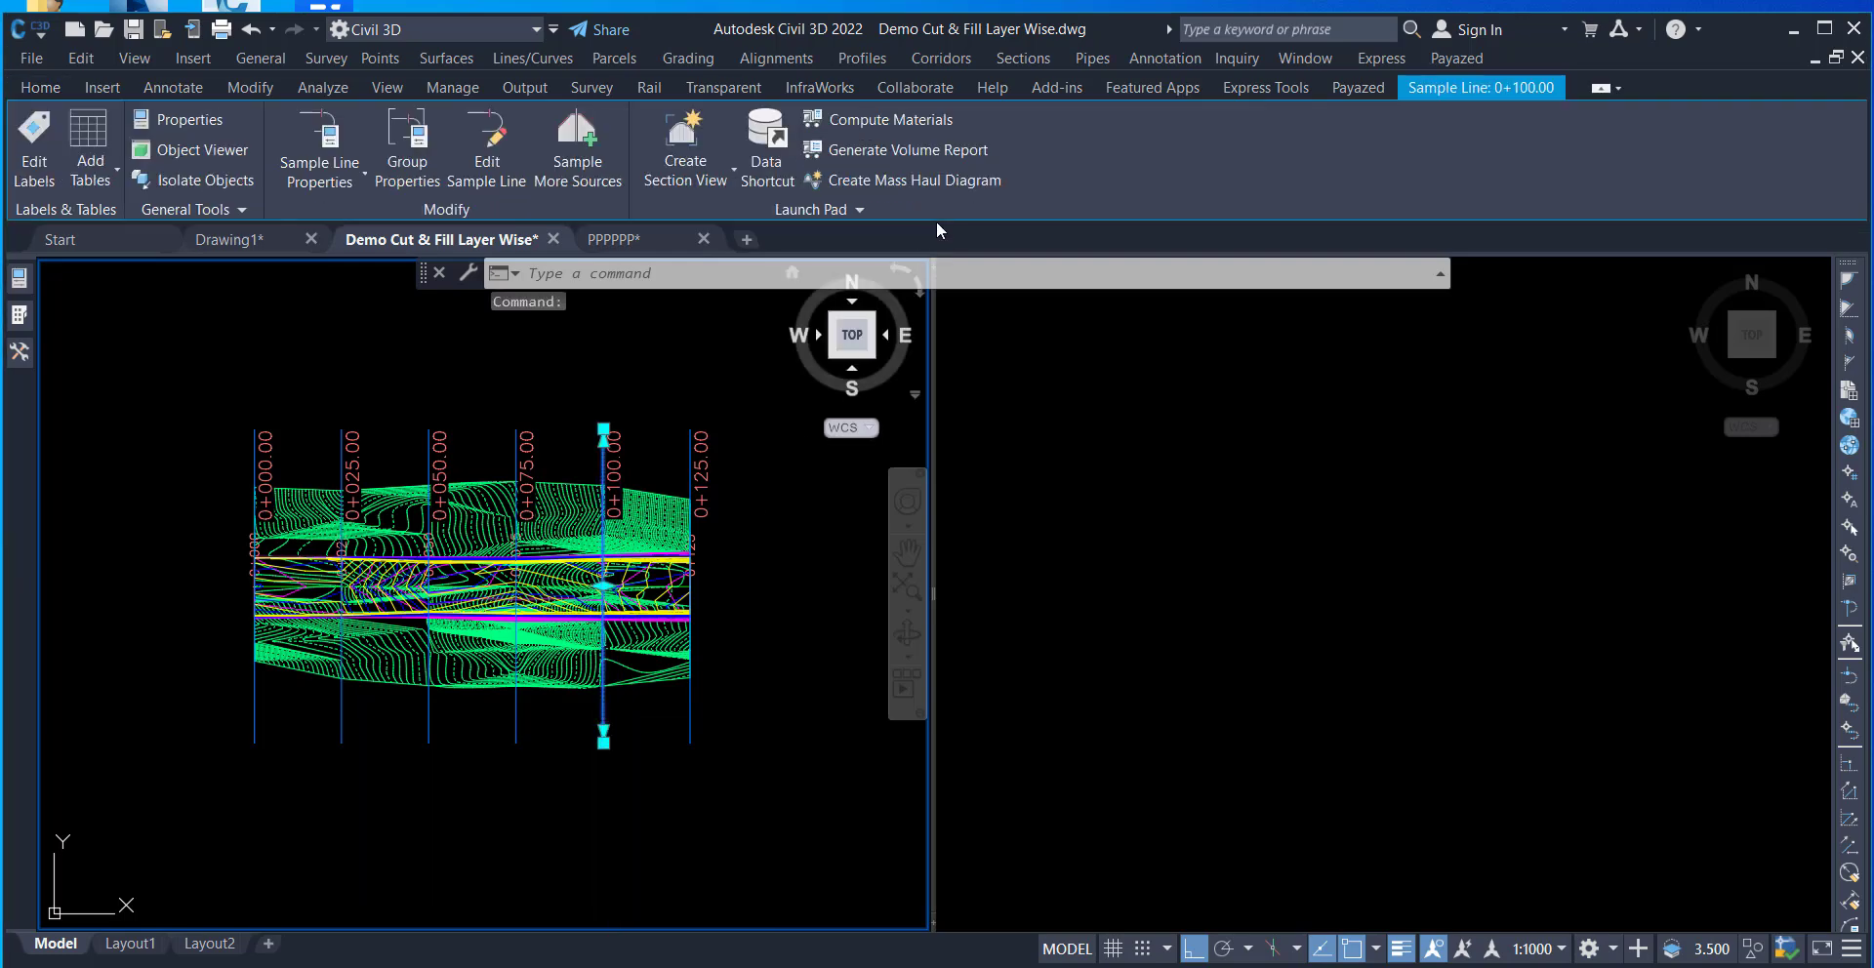
click(719, 171)
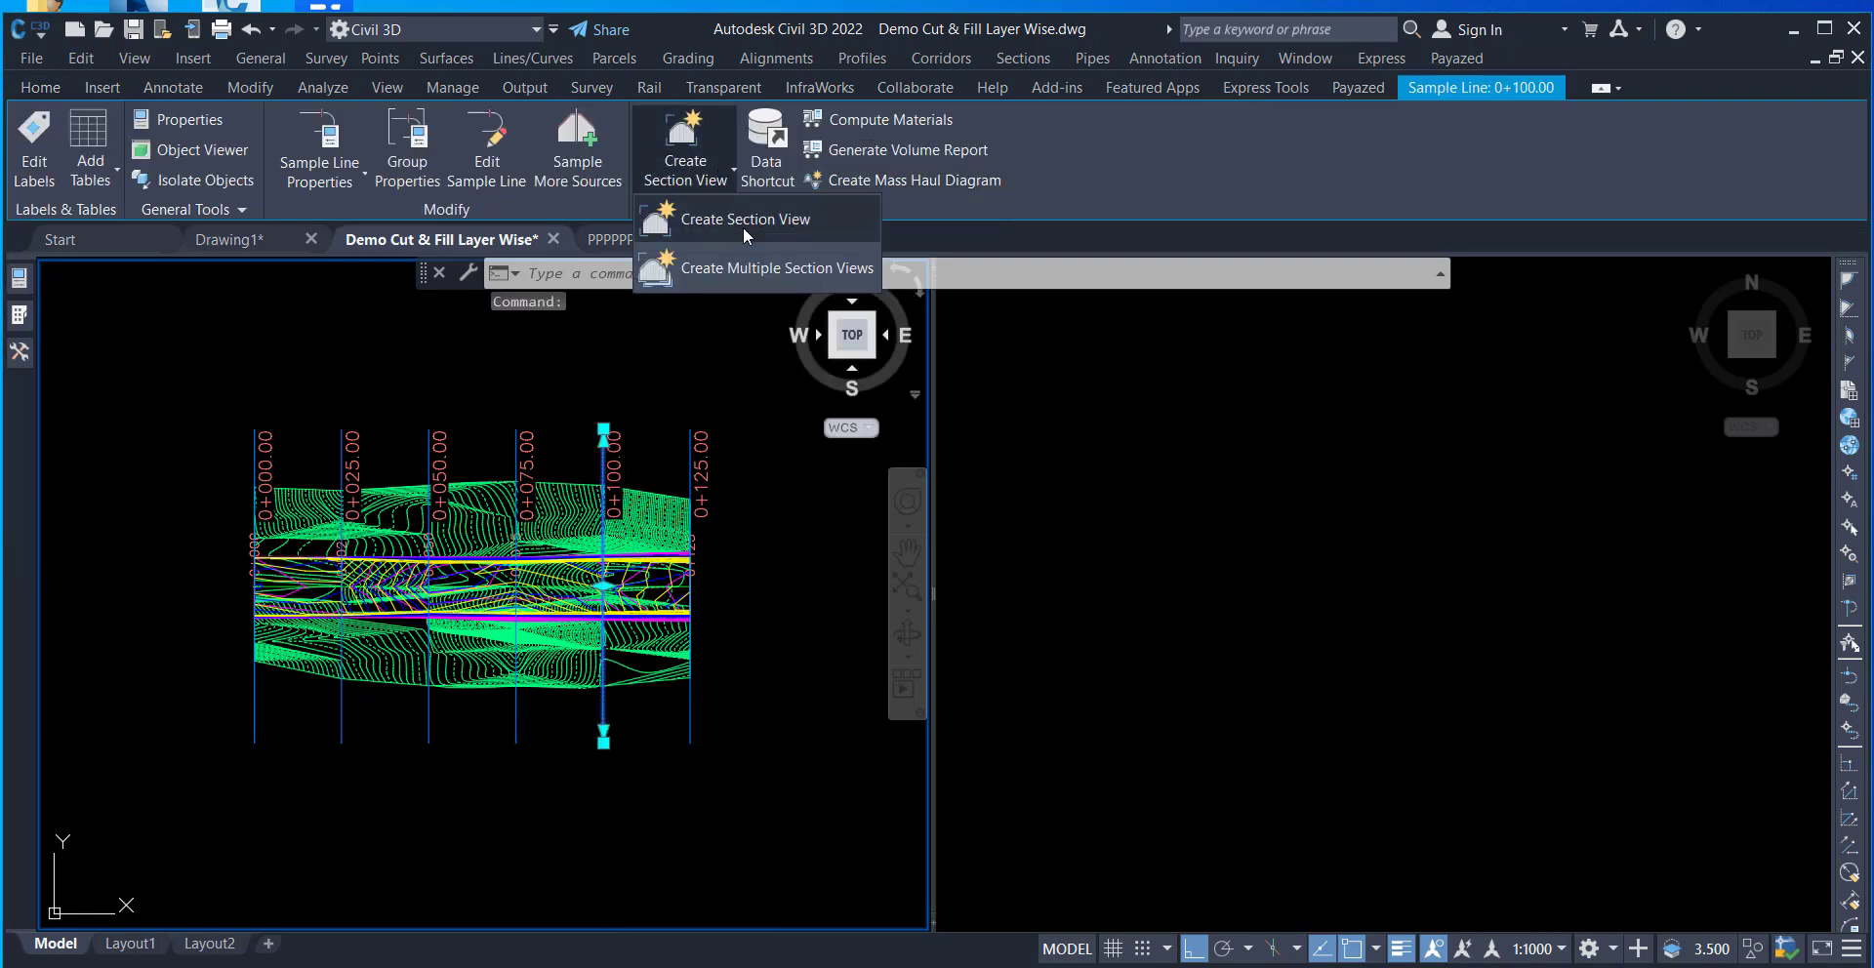
click(751, 268)
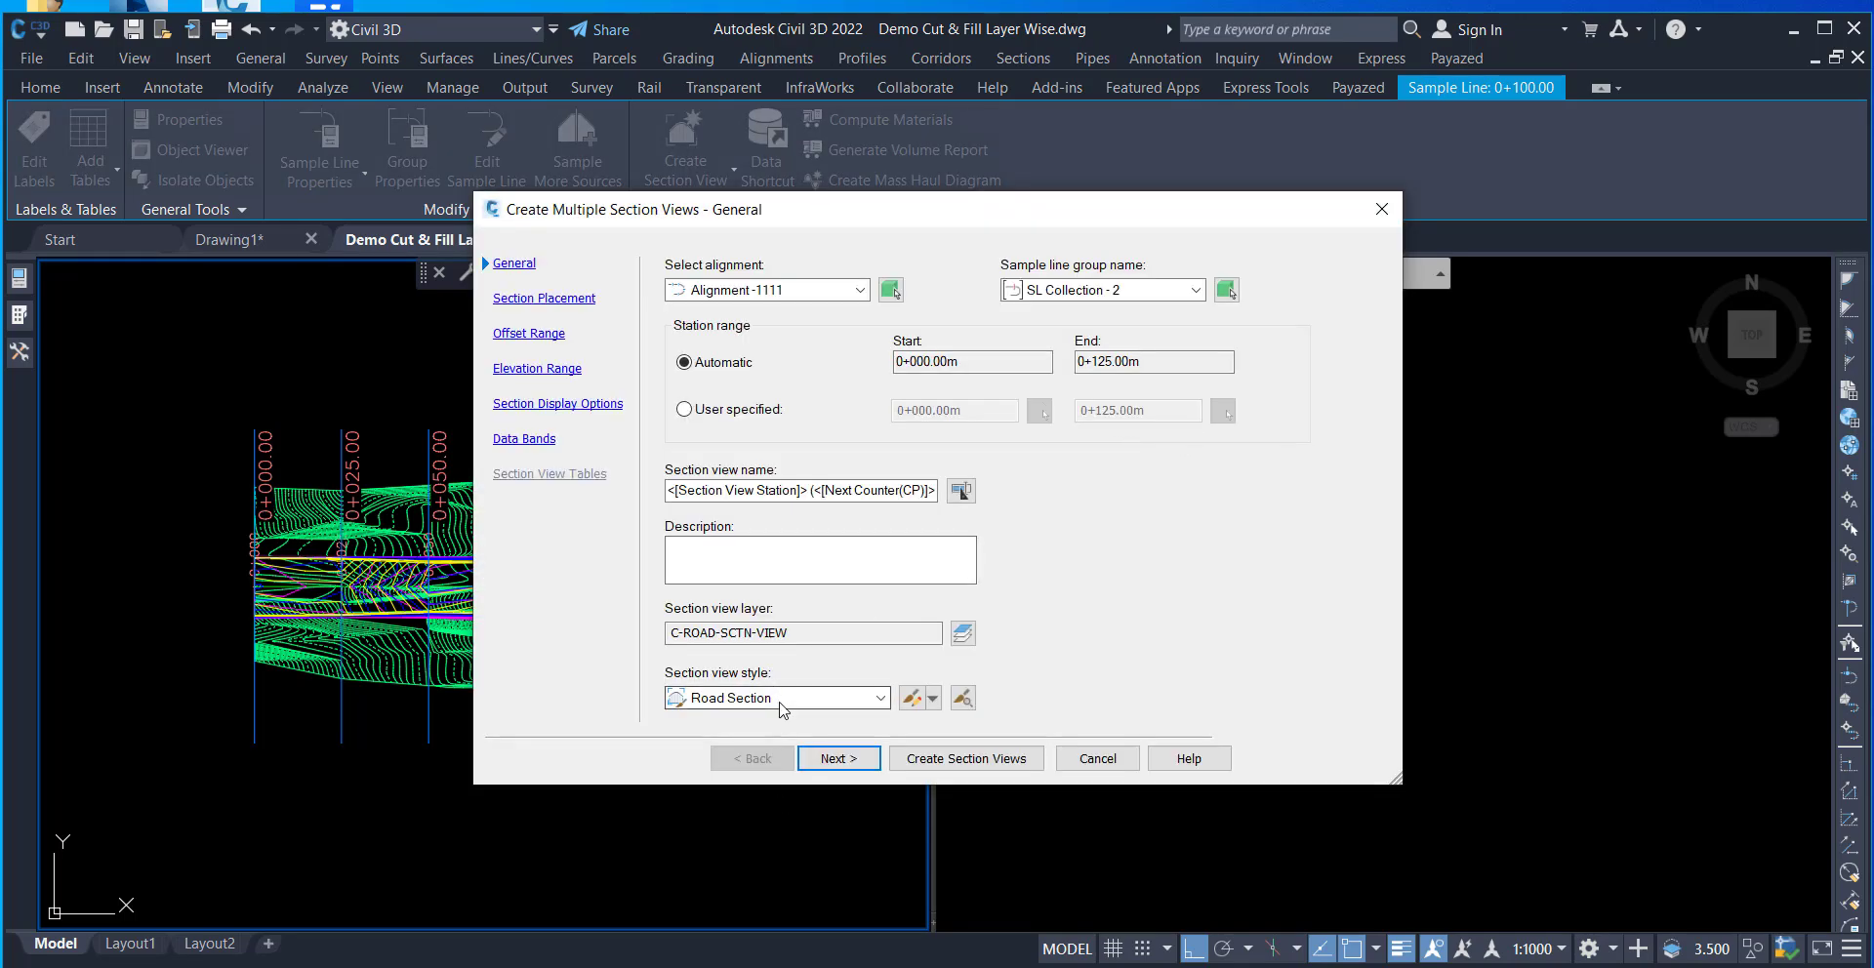
click(784, 698)
click(738, 786)
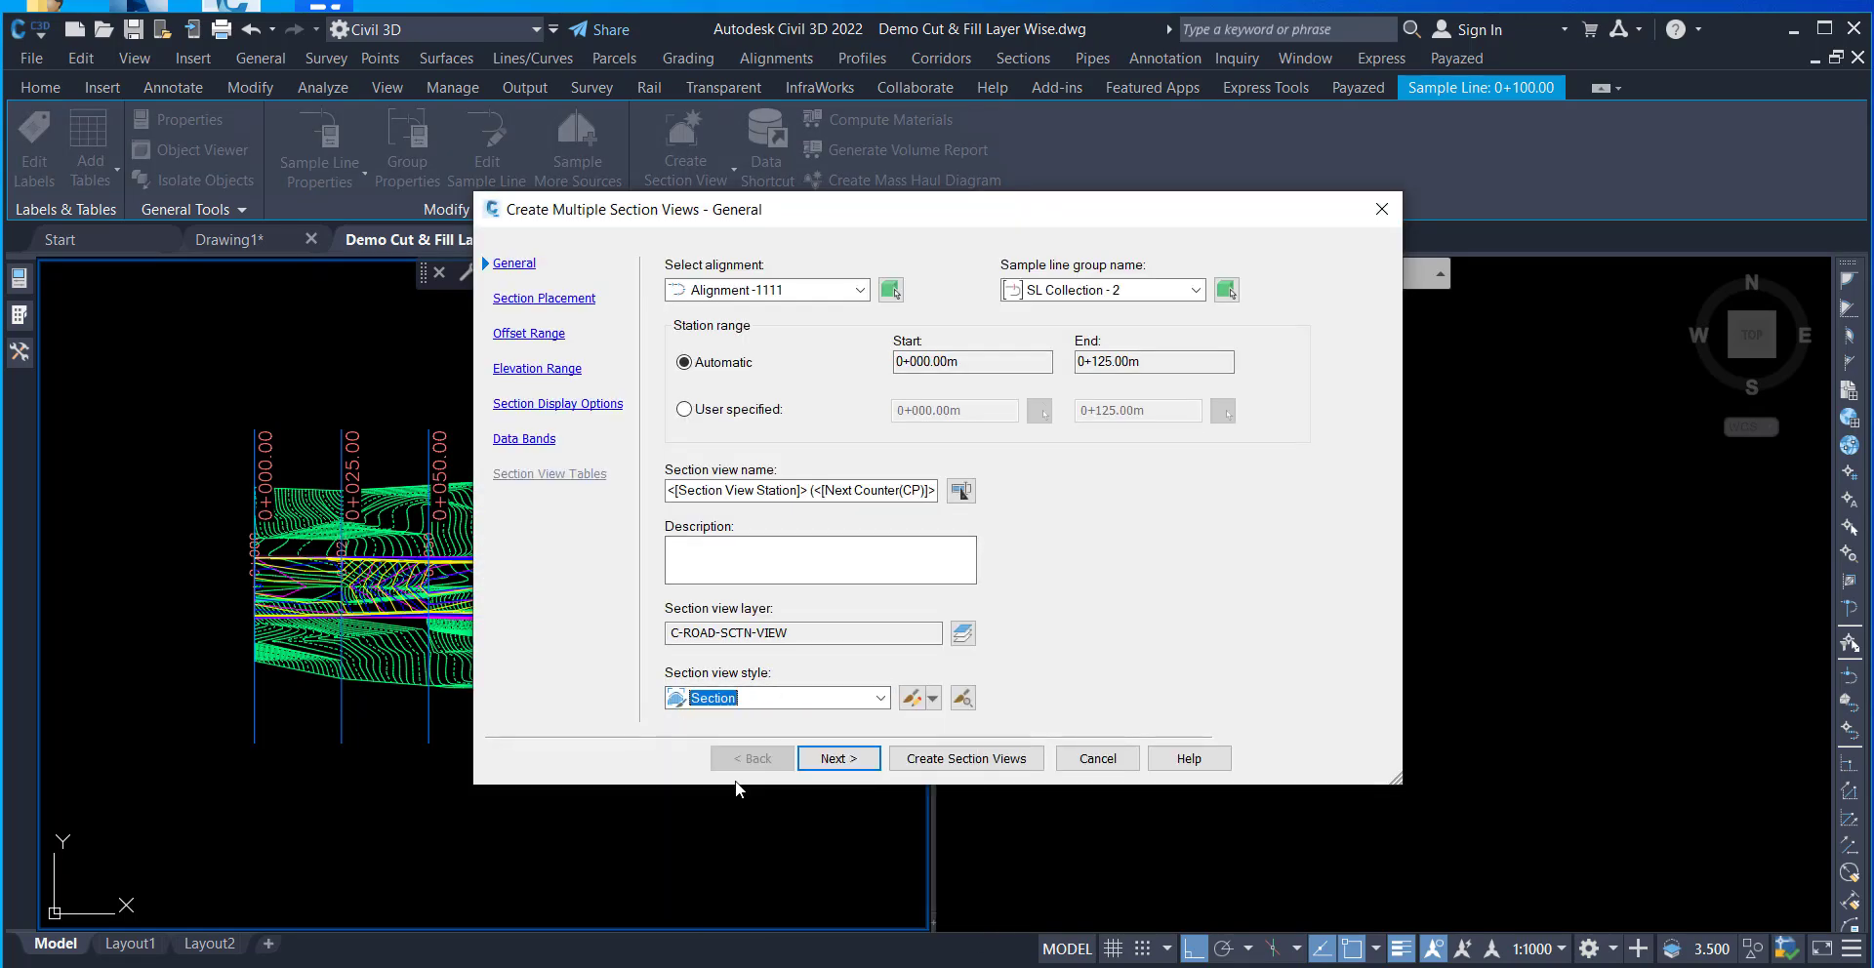
click(838, 760)
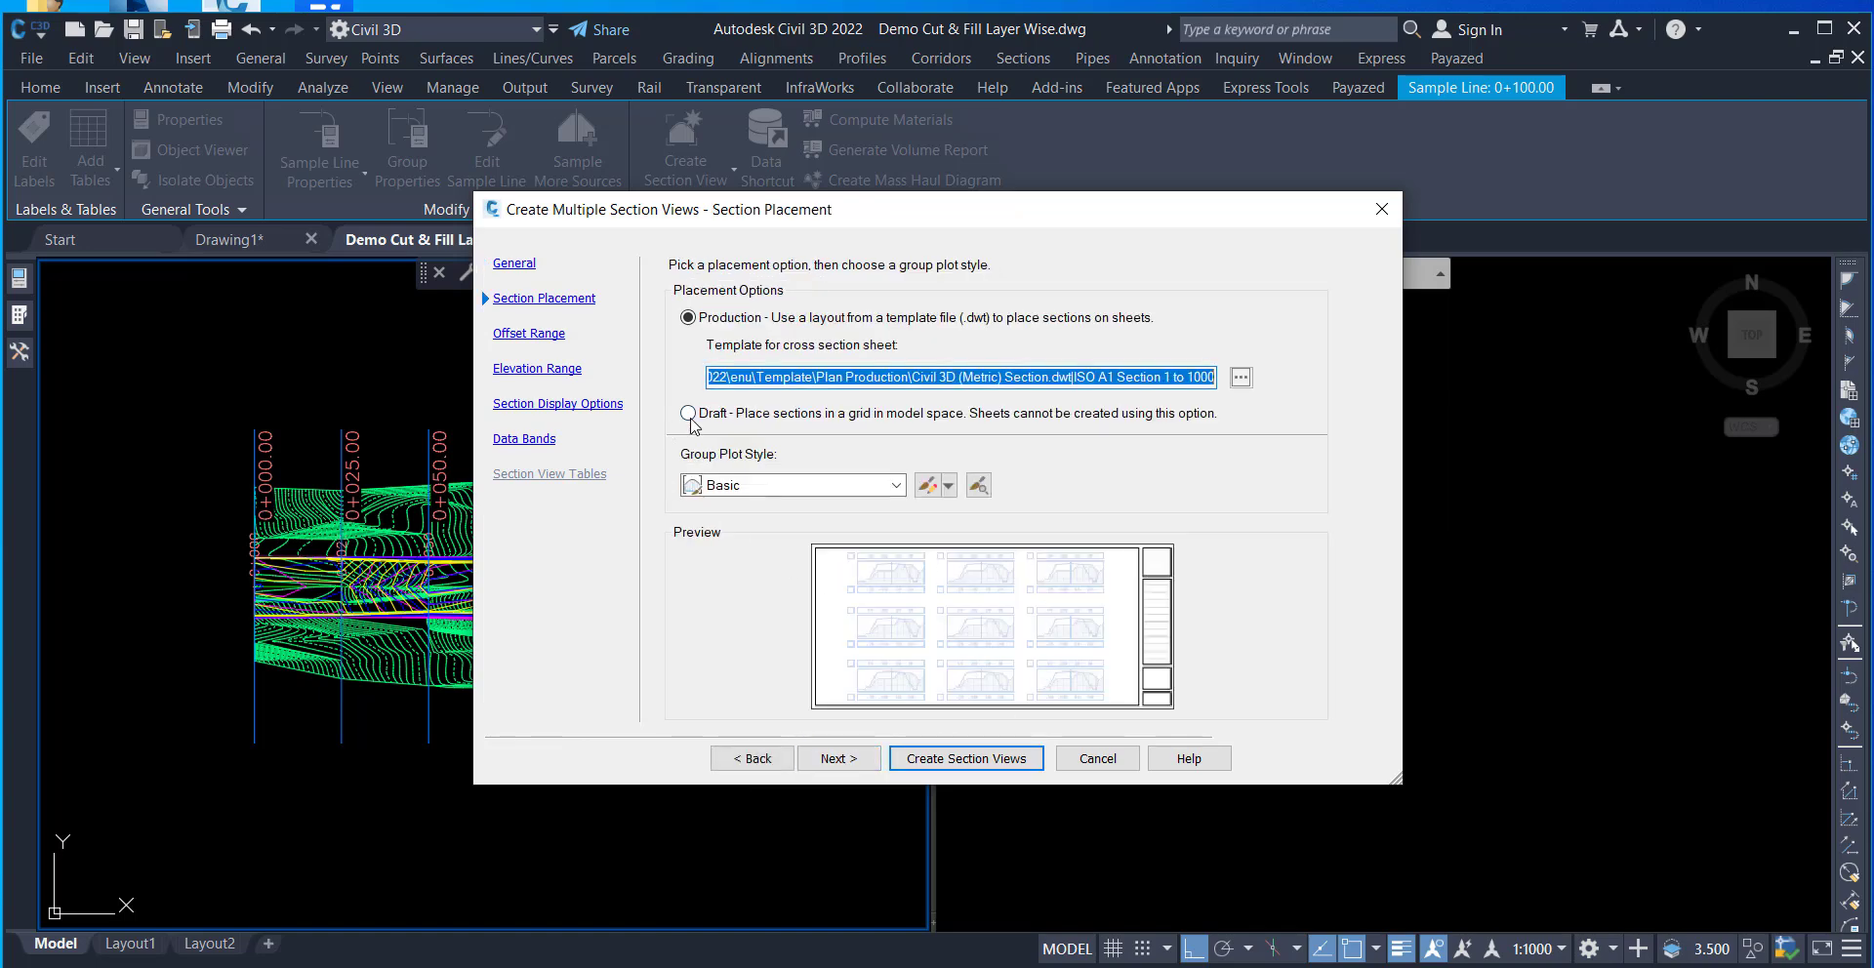
- Use Draft placement for the section views, keeping the default offset, elevation and section display settings
click(690, 418)
click(688, 413)
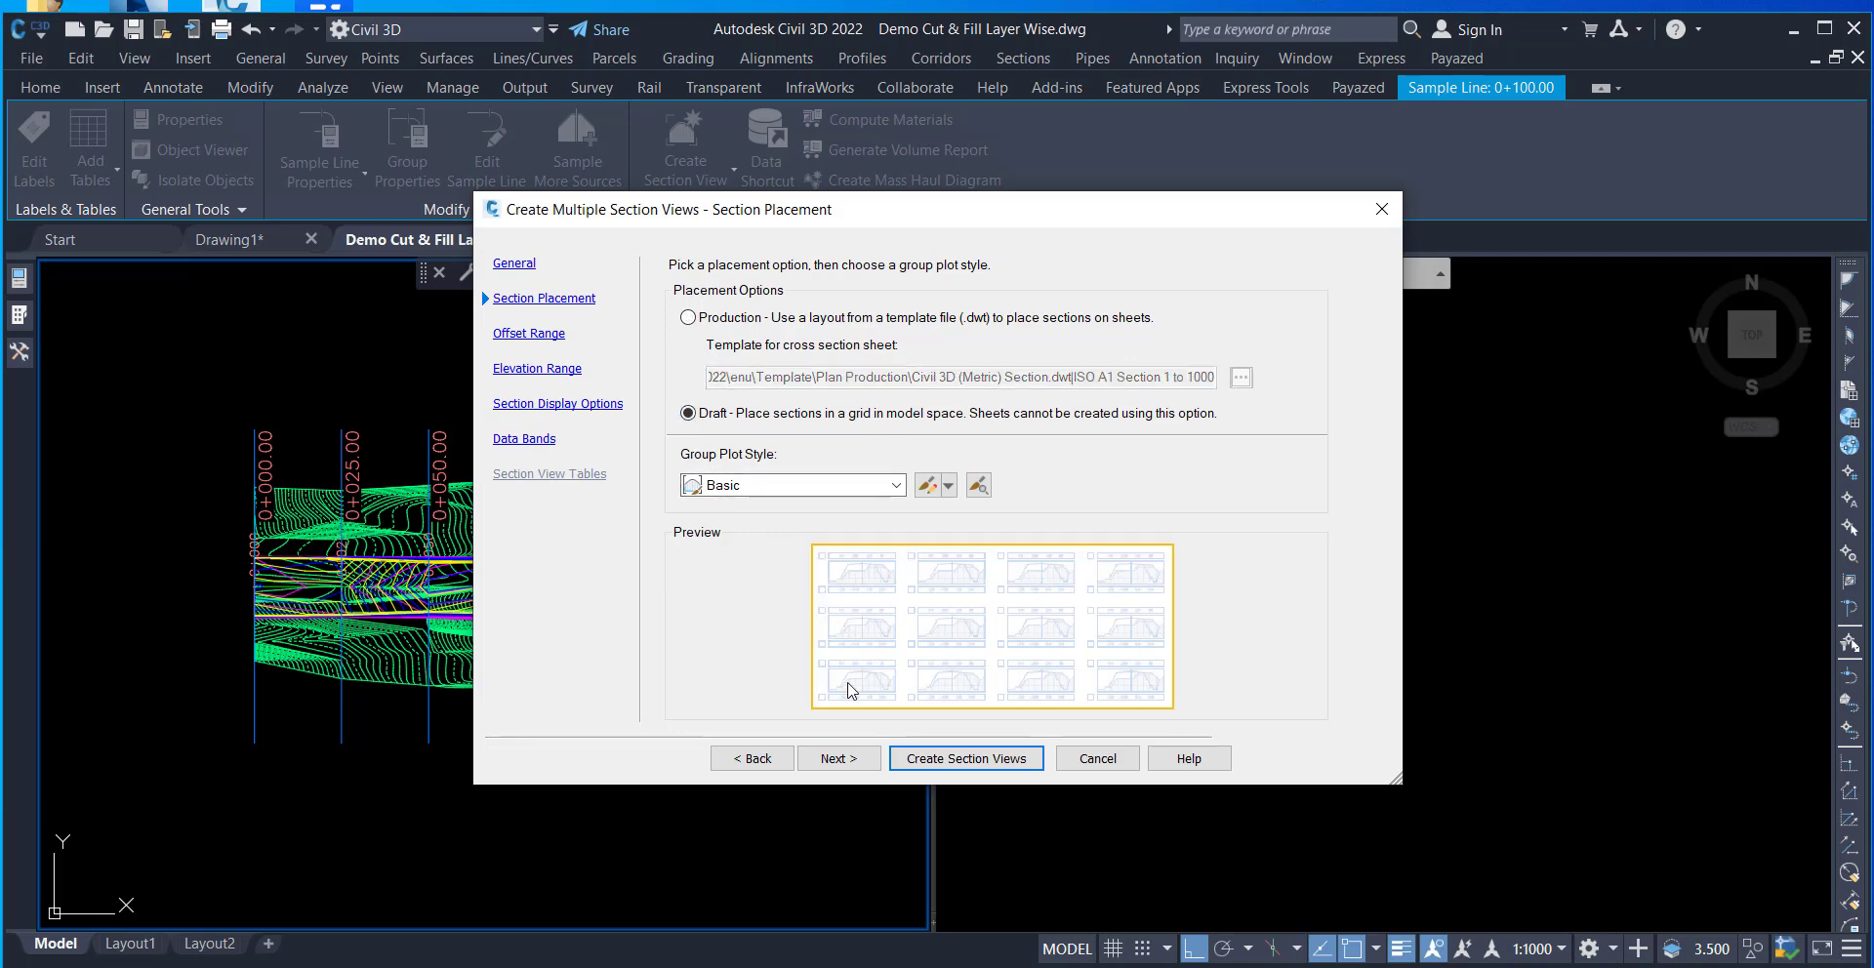
click(859, 758)
click(859, 759)
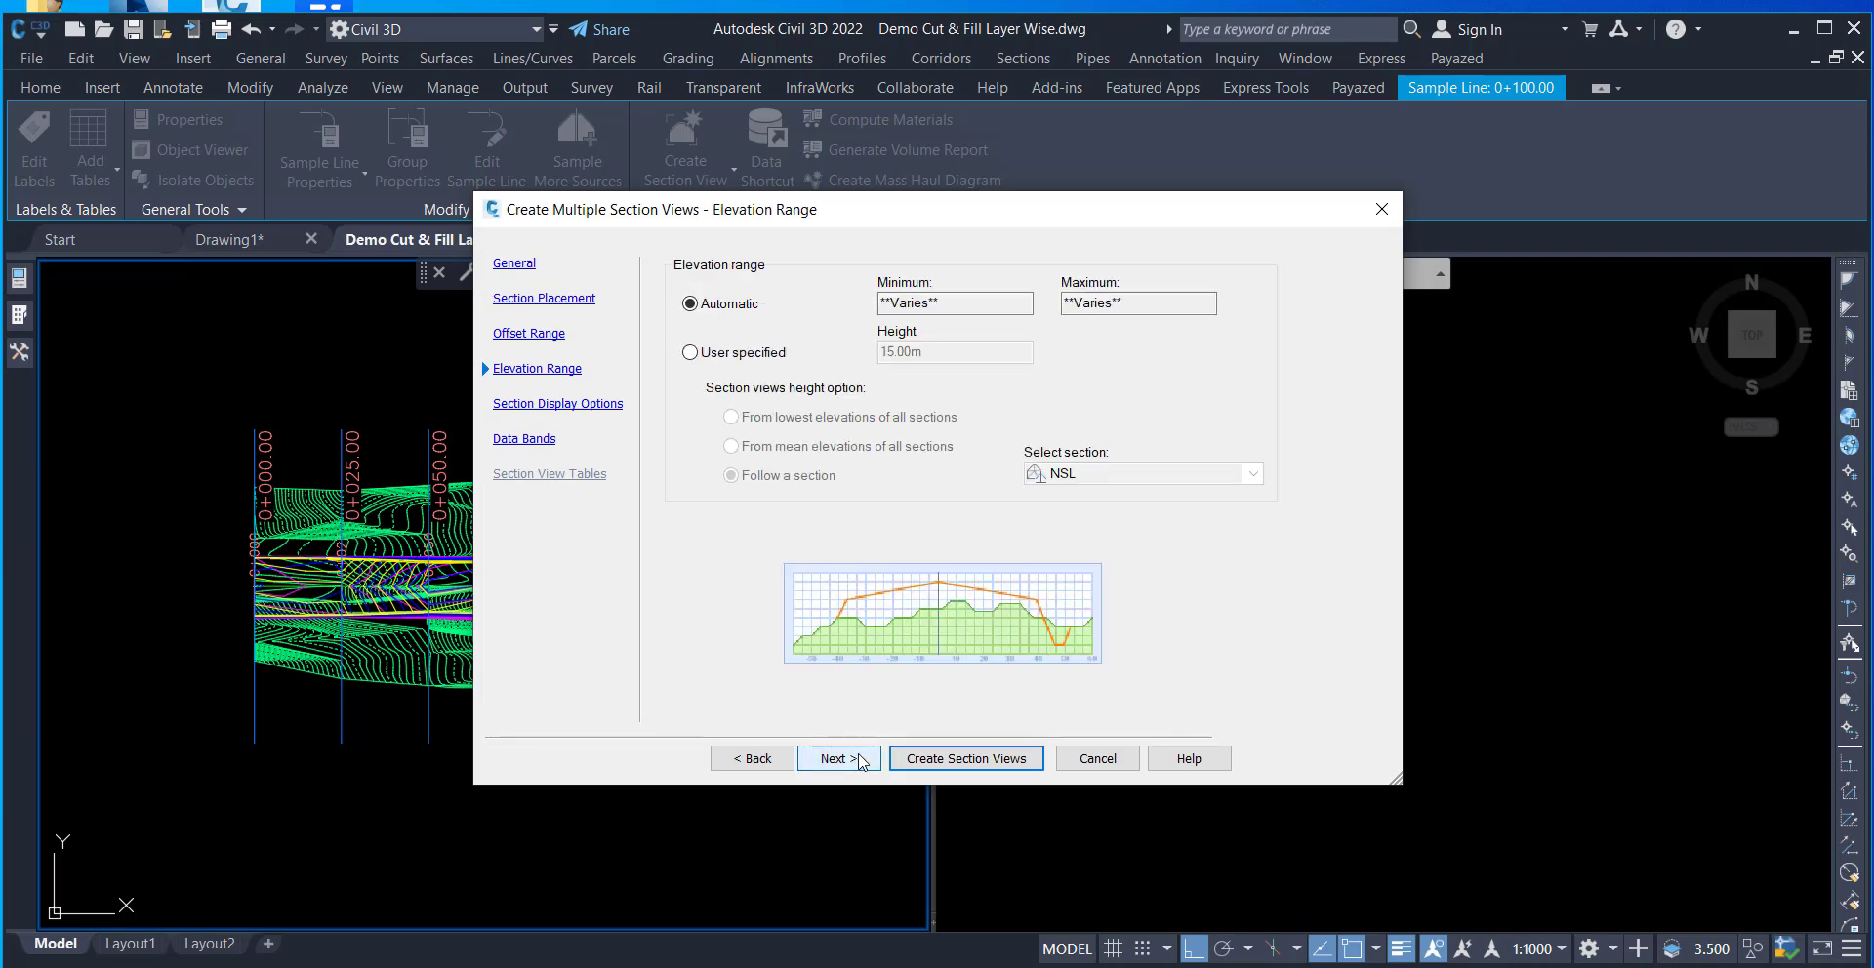
click(860, 759)
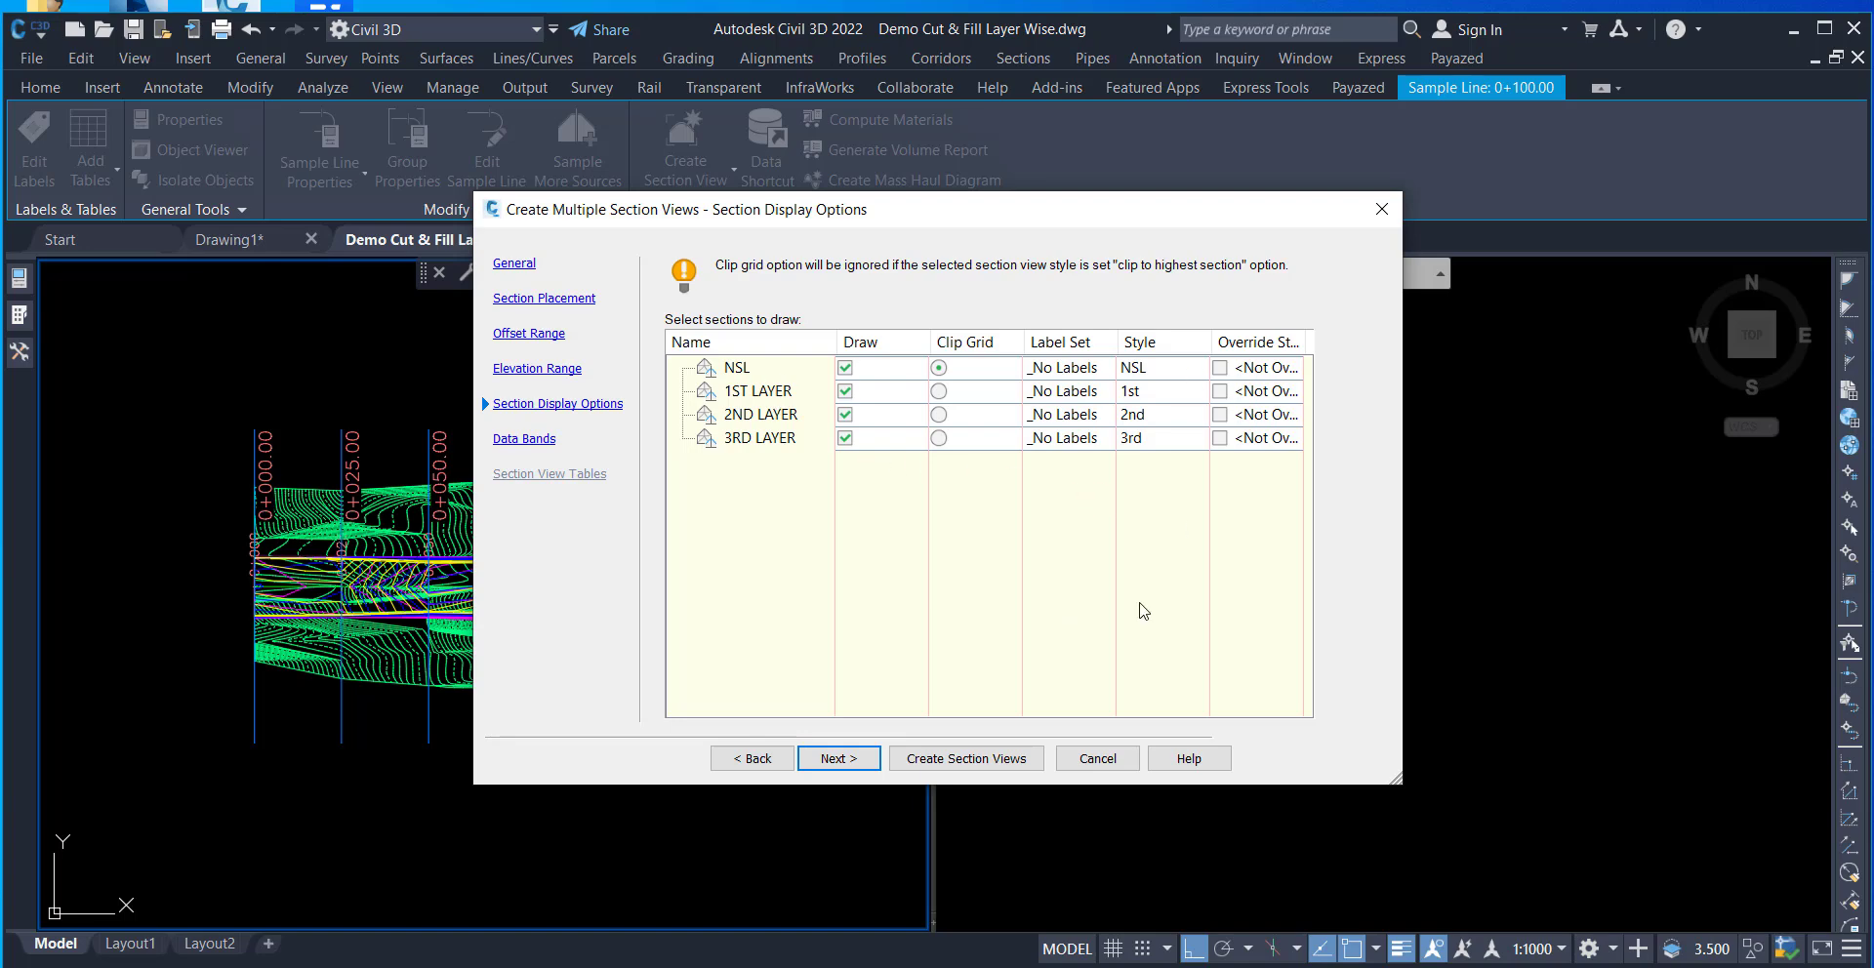
click(838, 758)
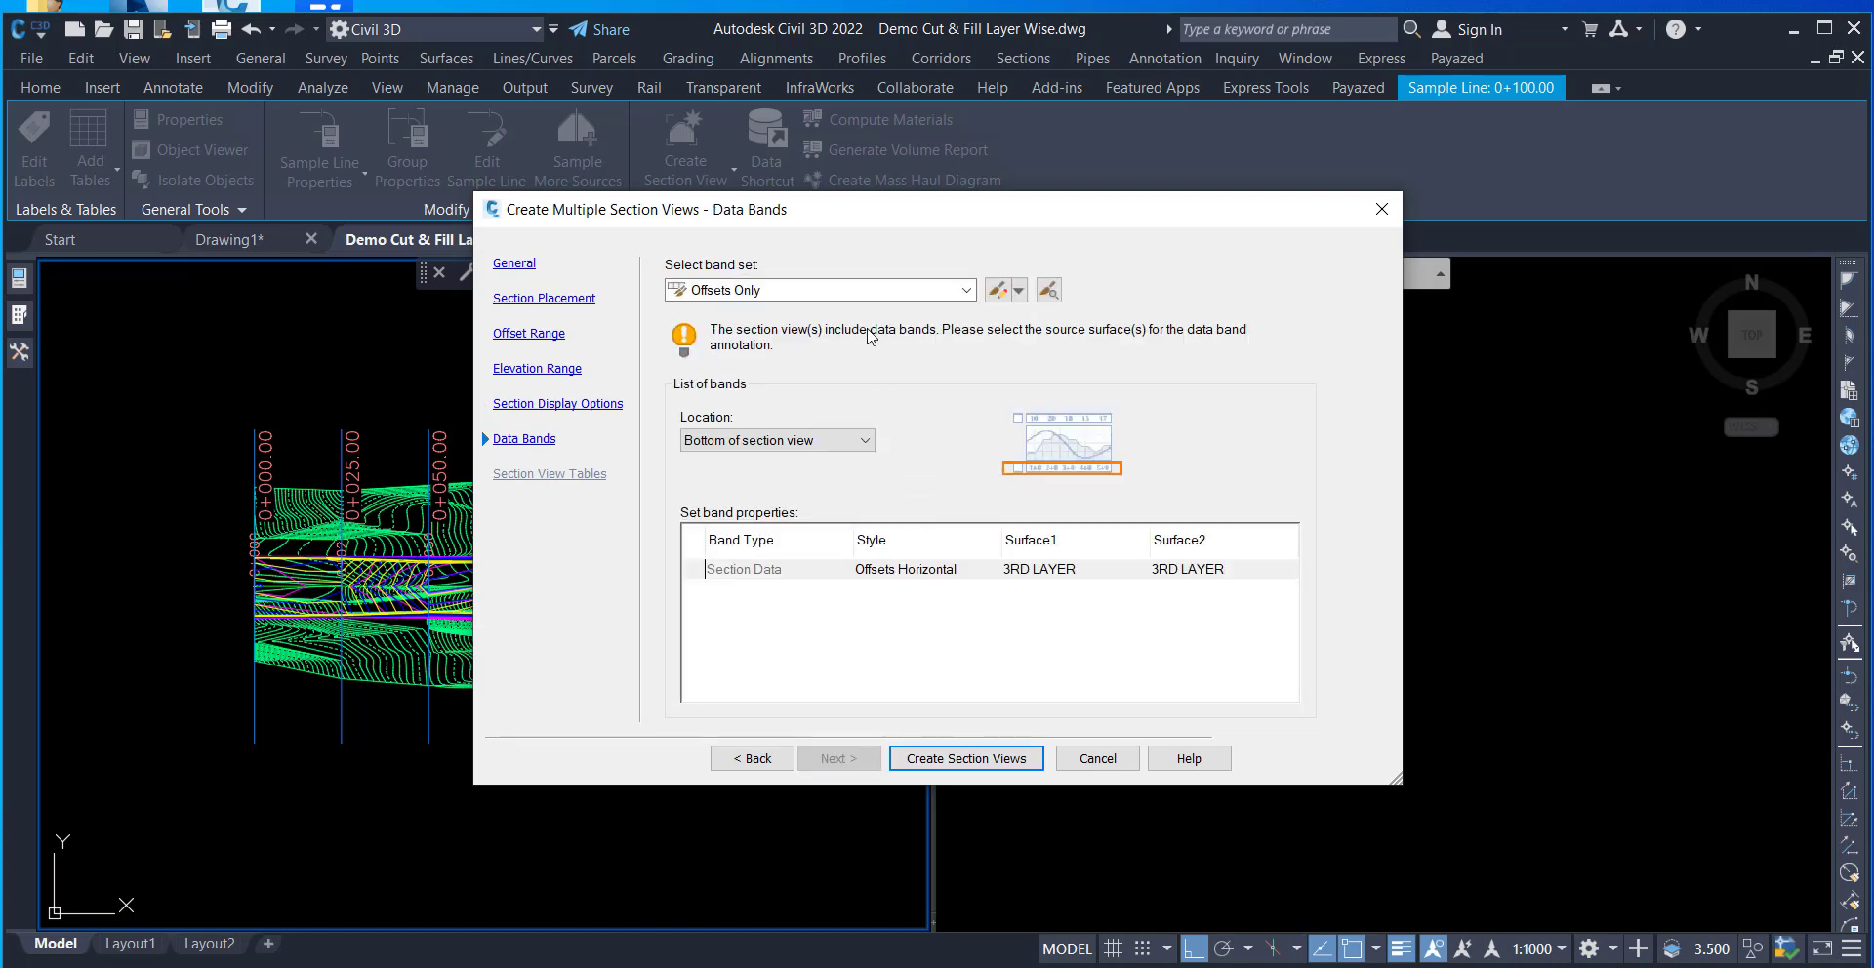
- Set the band set to <none> and create the section views in the empty viewport beside the plan
click(870, 292)
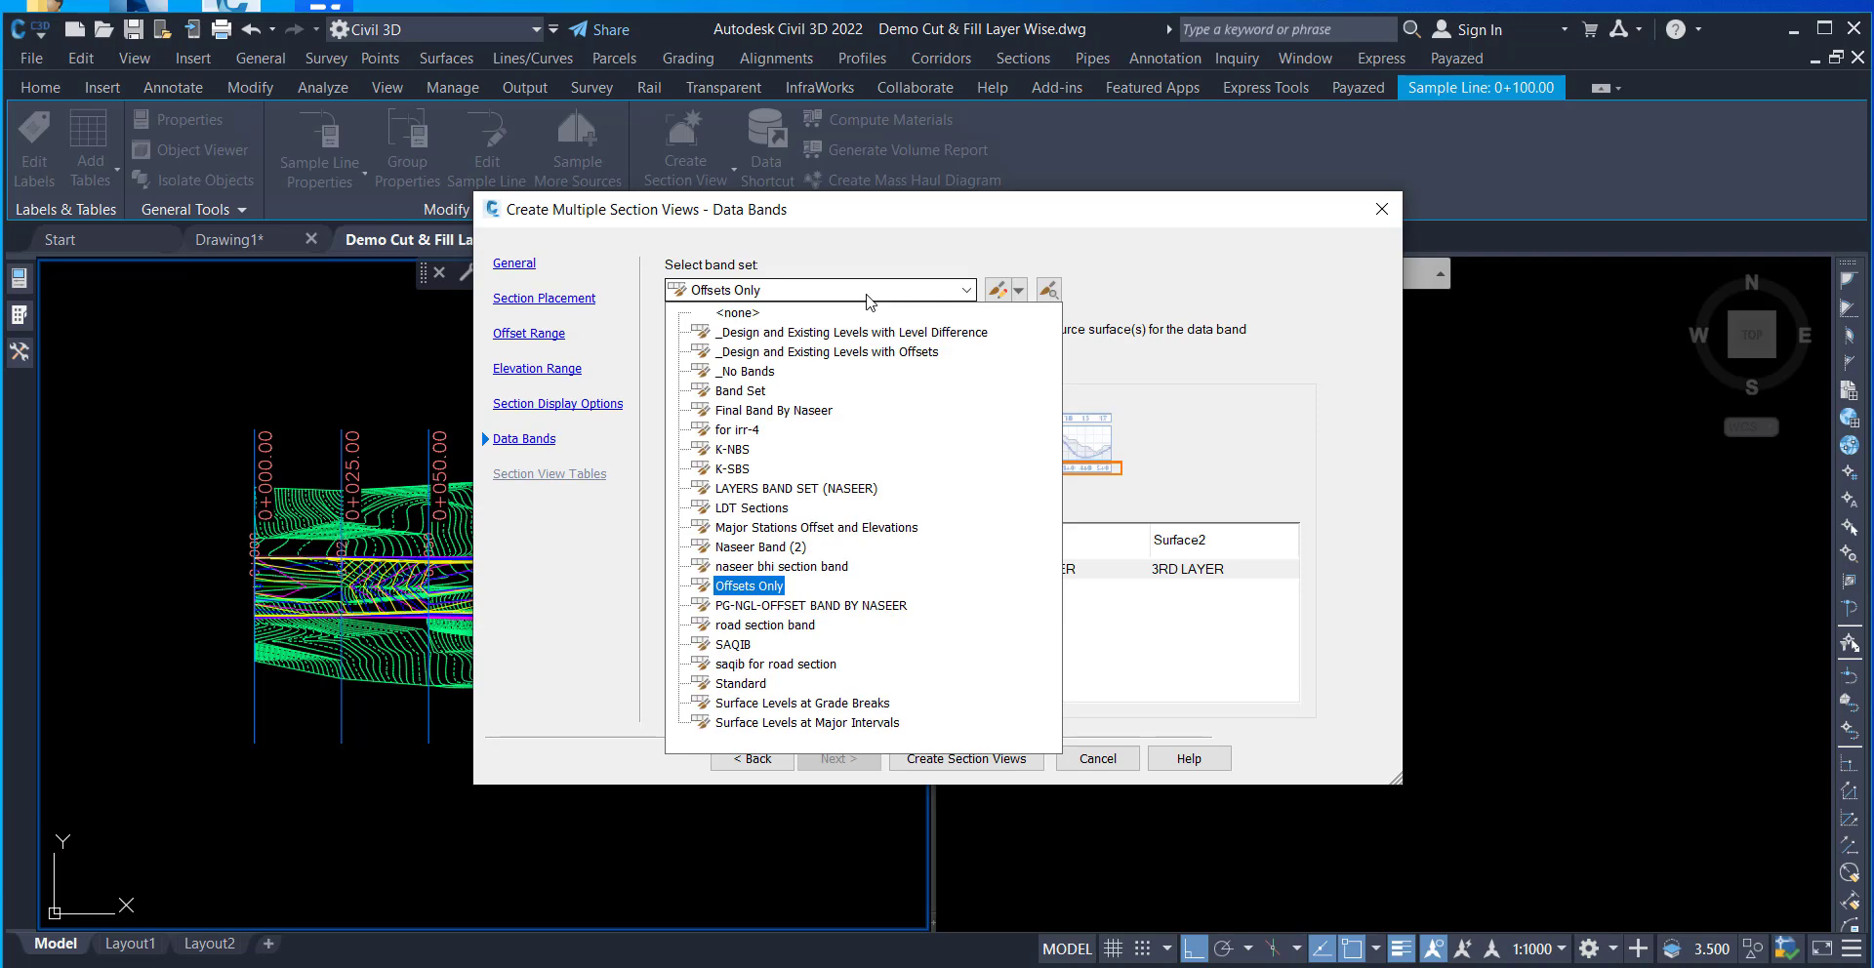
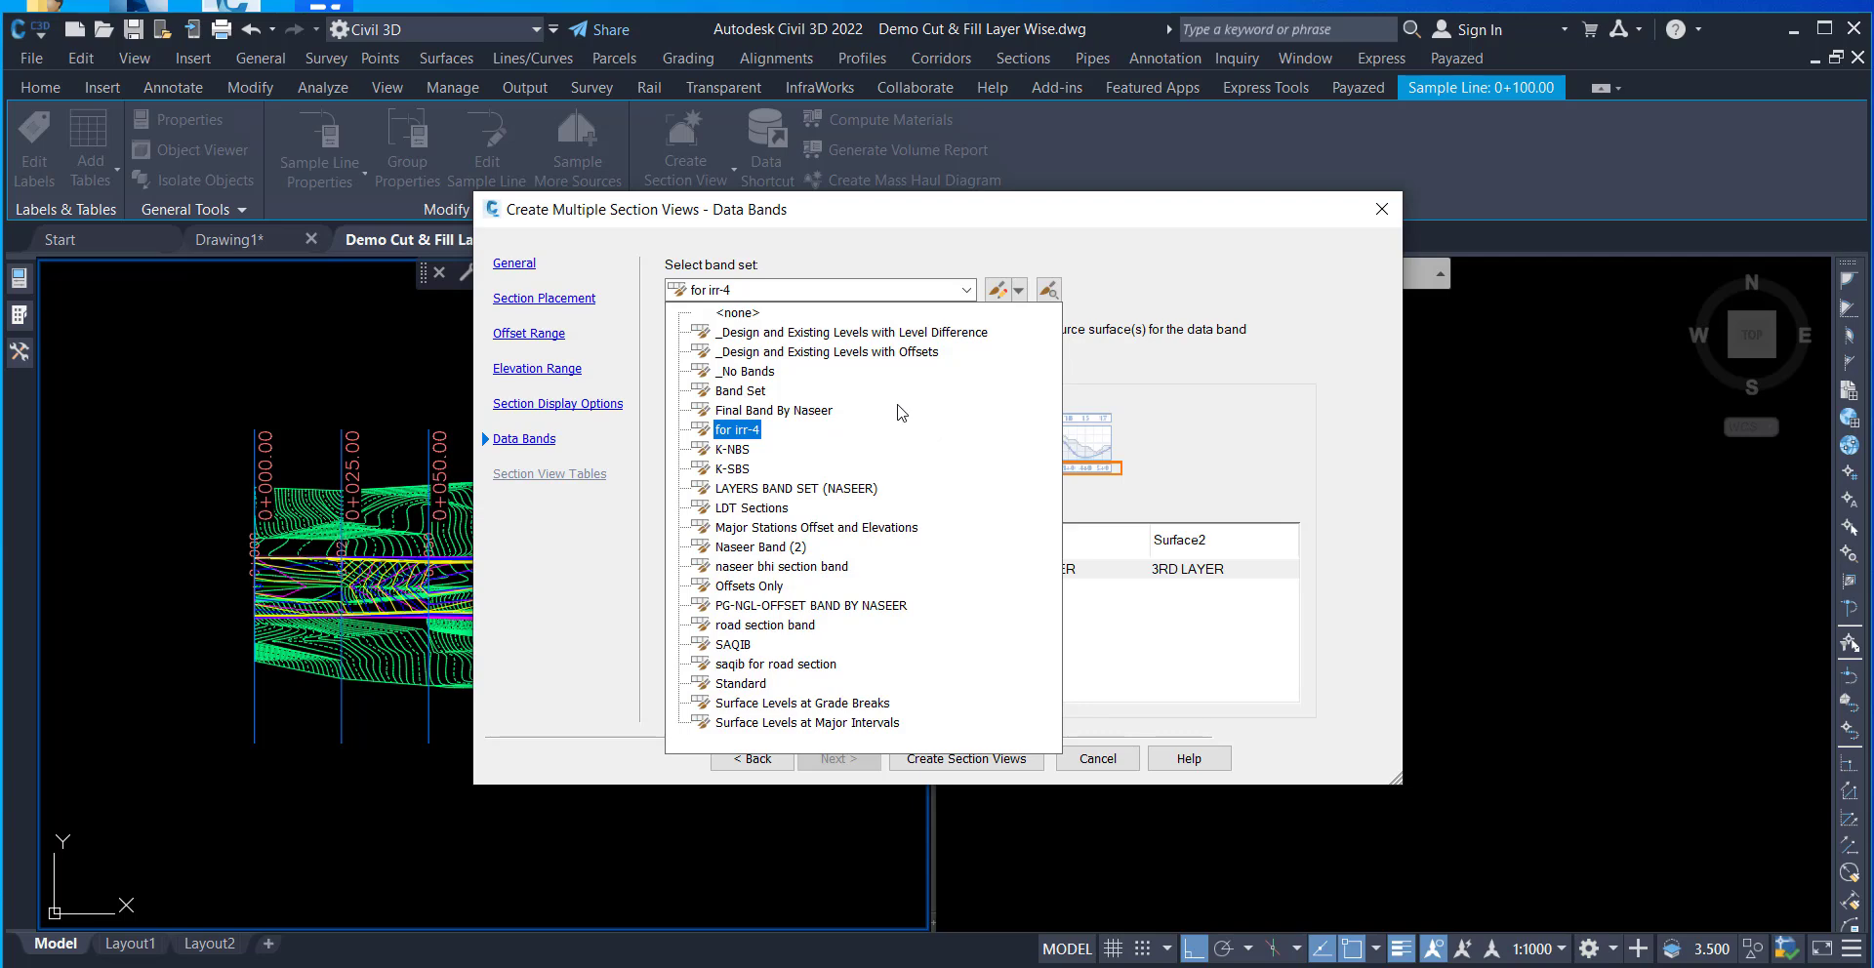
click(877, 252)
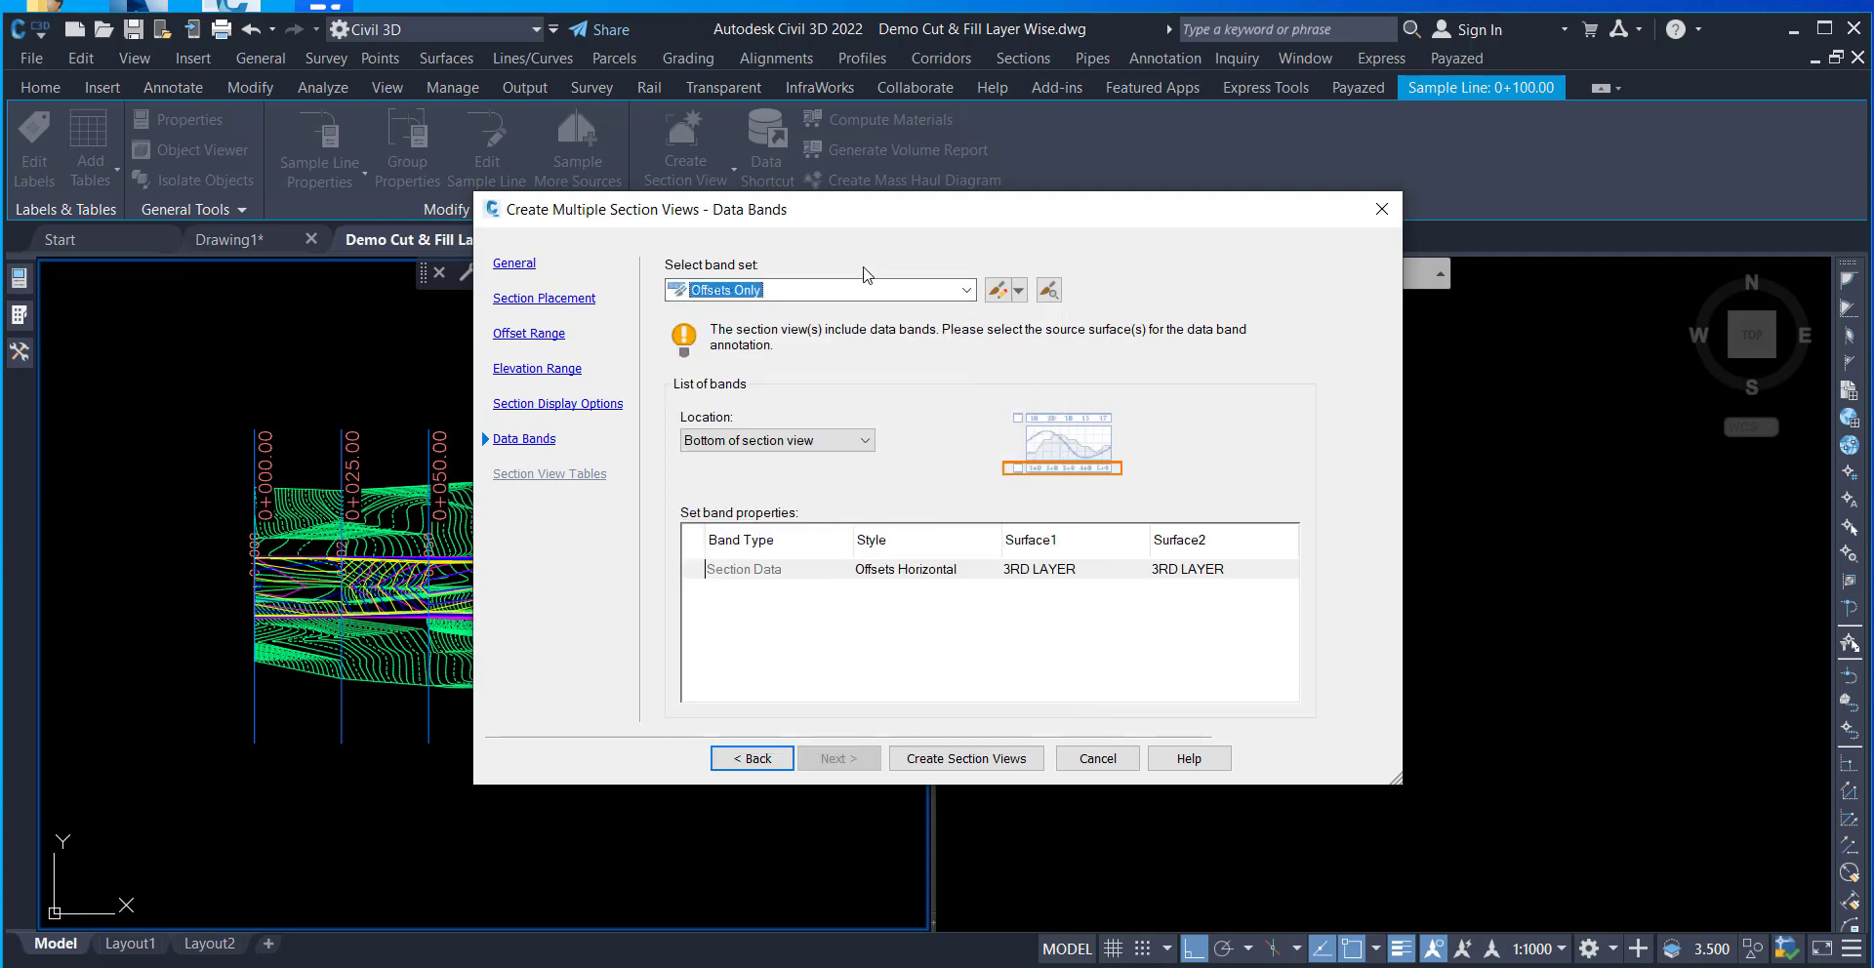
click(766, 290)
click(751, 312)
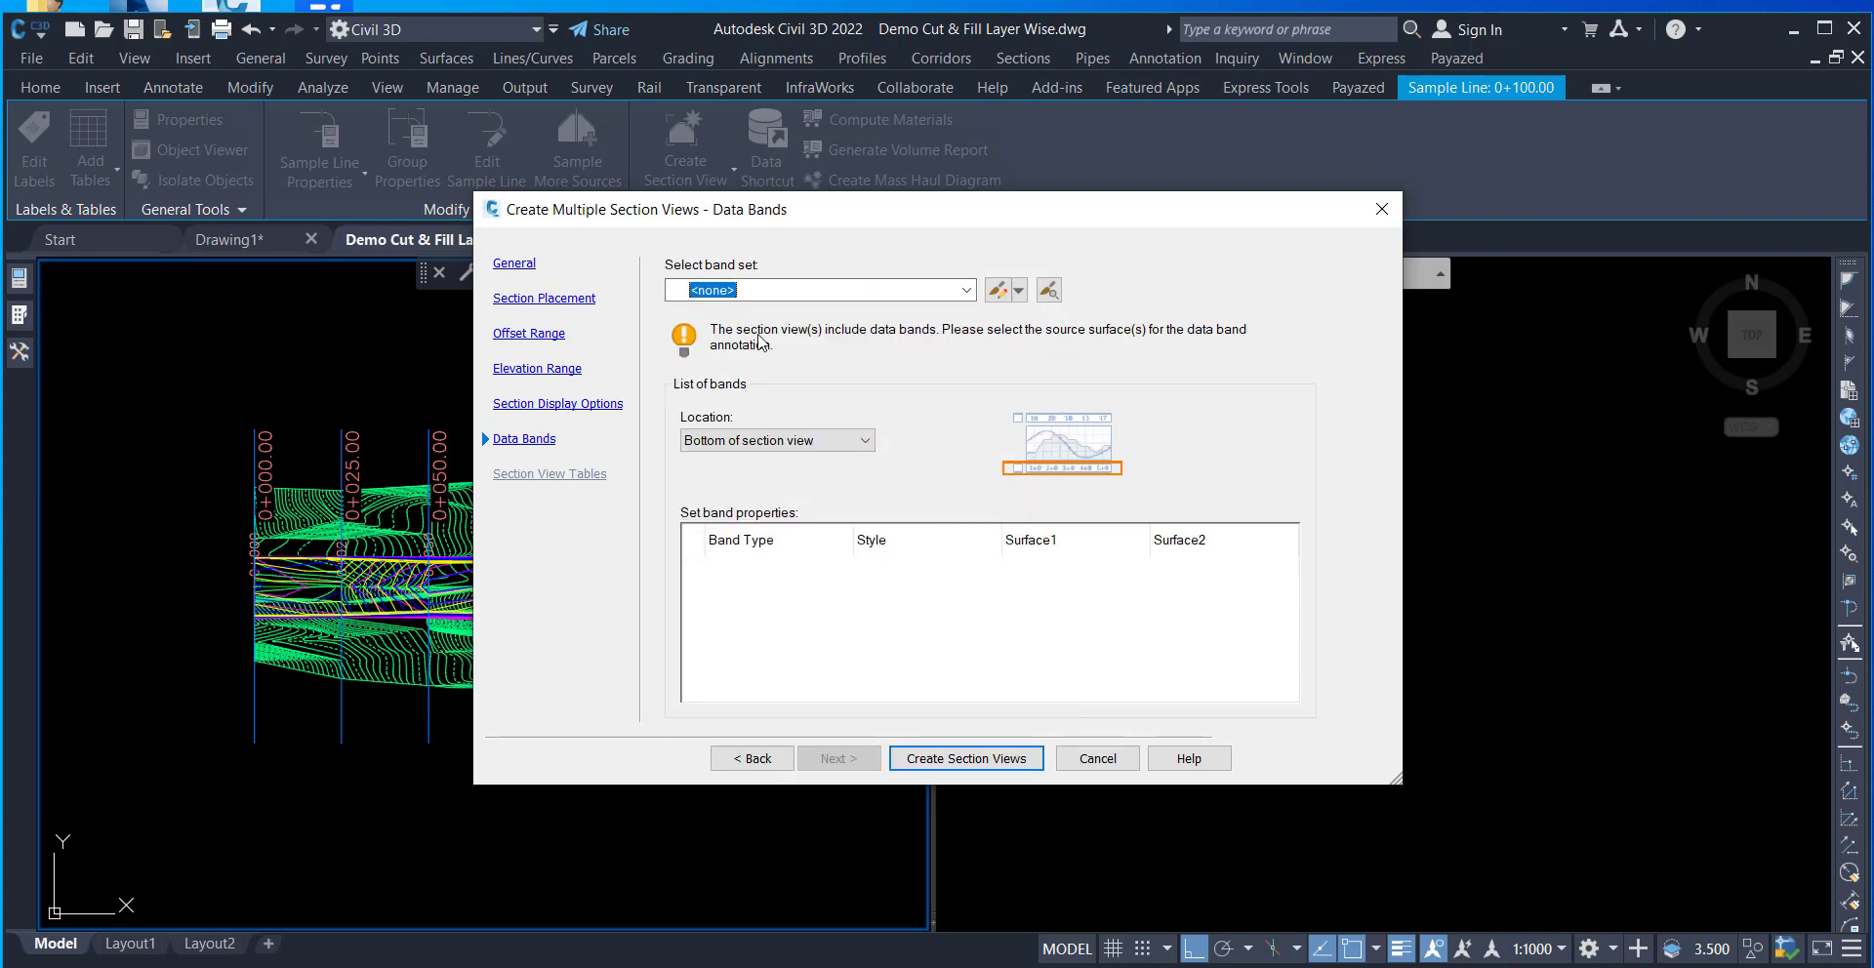
click(939, 760)
click(1197, 559)
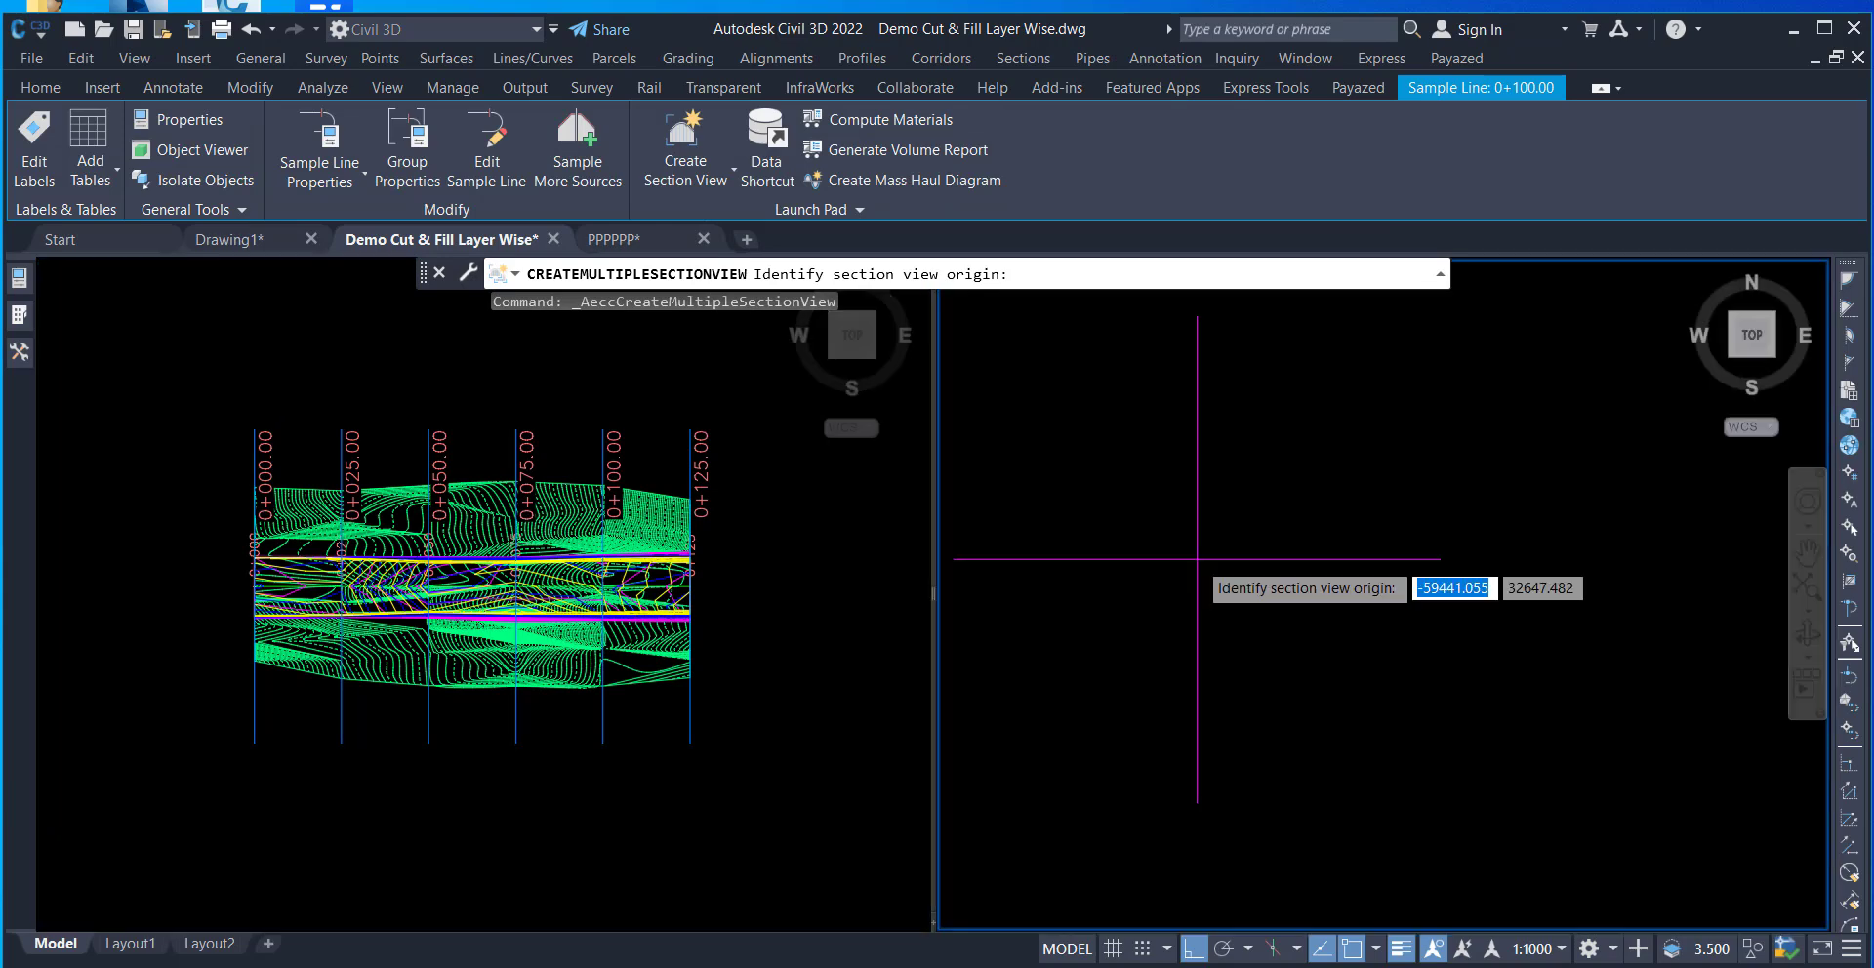
click(1199, 560)
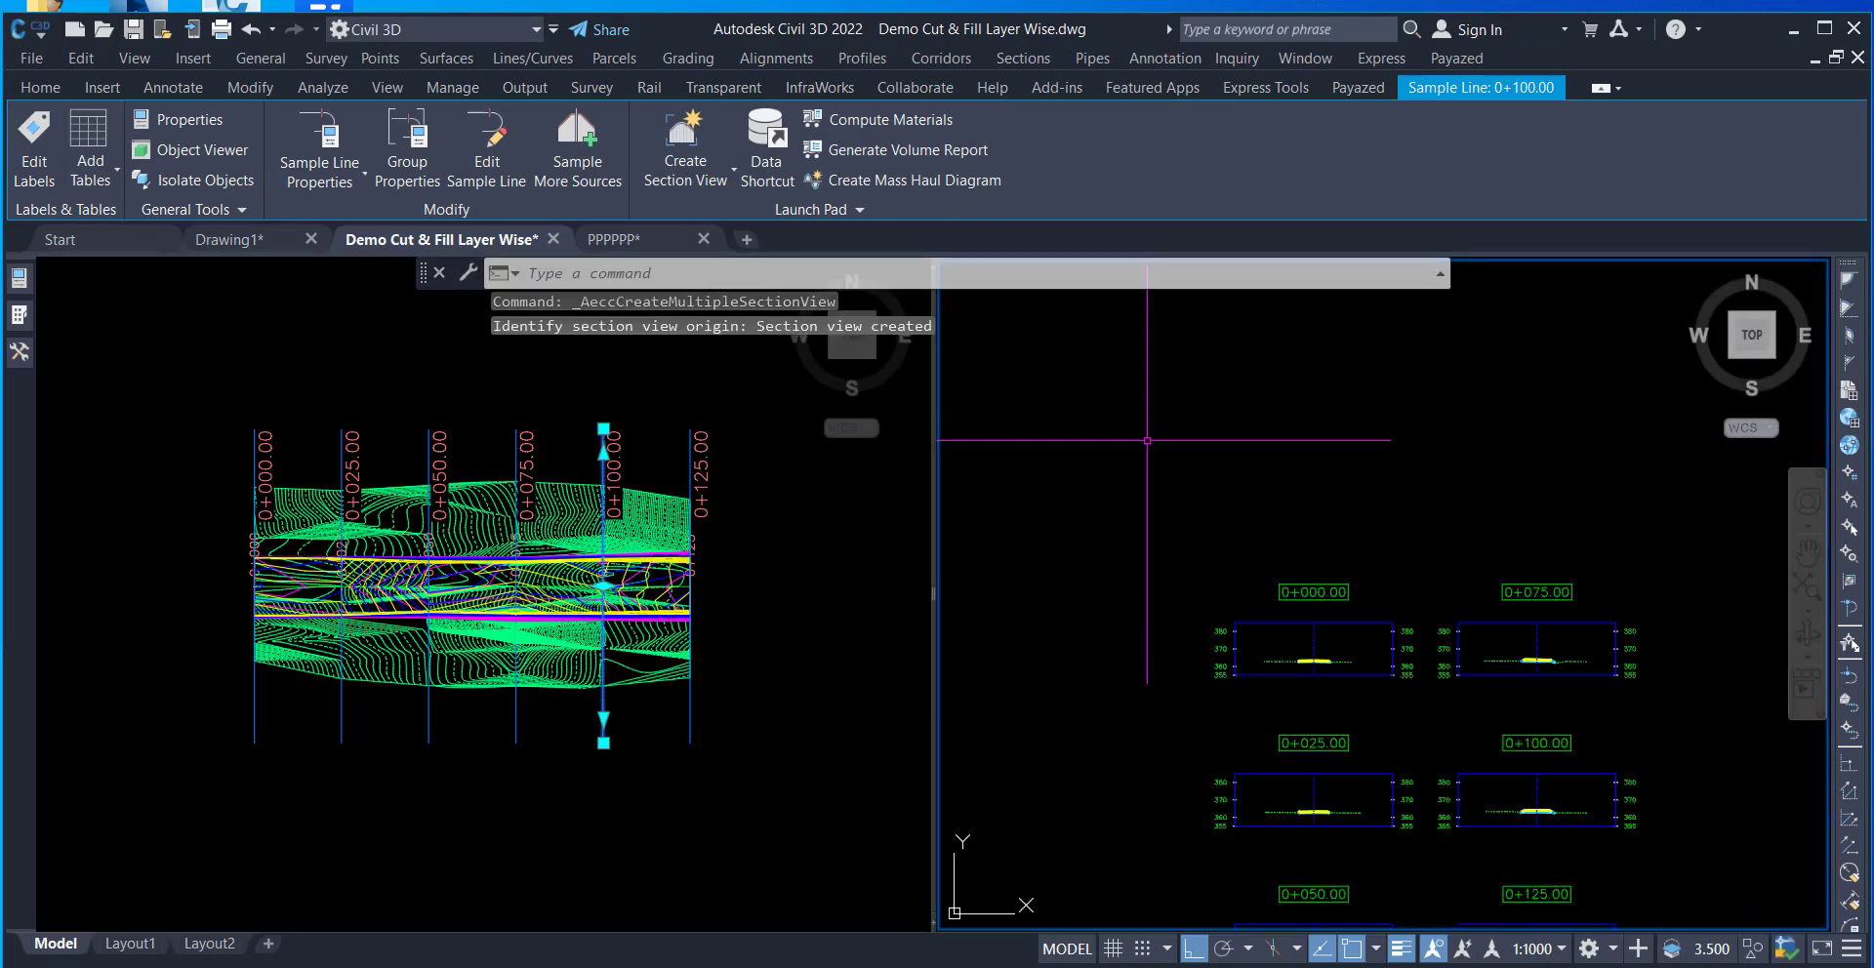
- Examine the layer lines and natural ground line in the new section views at several stations
middle_drag(1363, 762, 1352, 519)
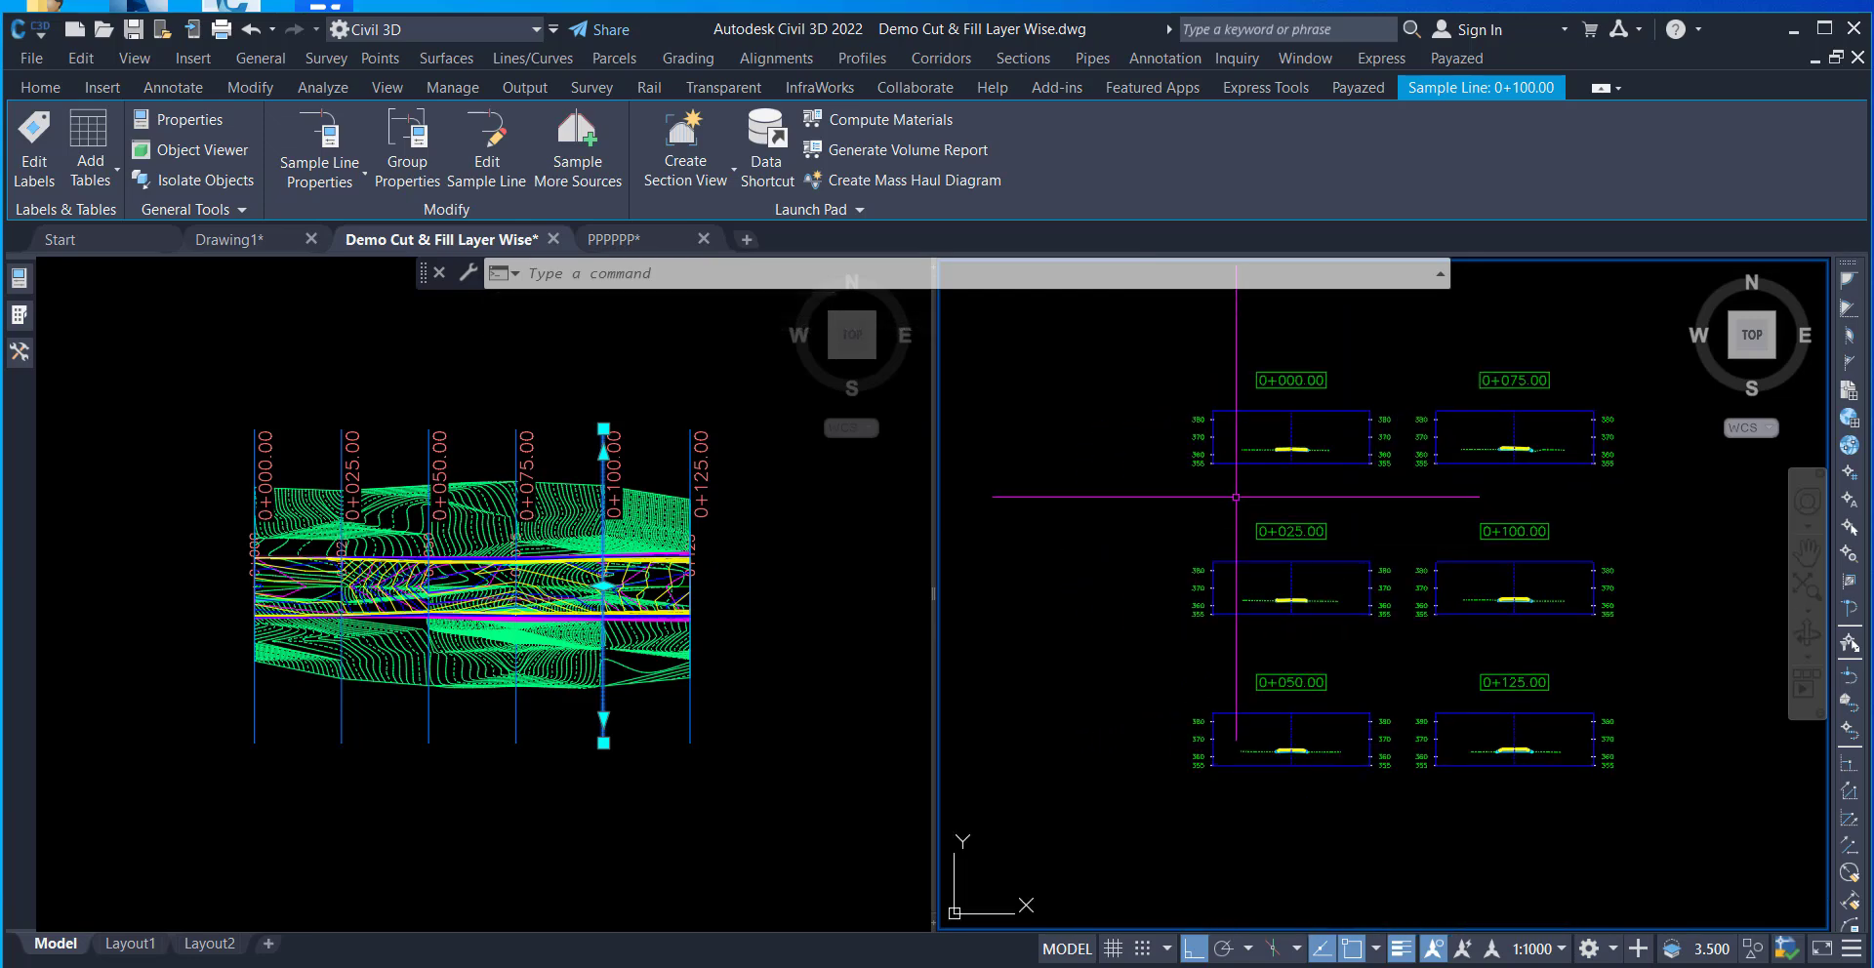
scroll(1236, 499, up, 6)
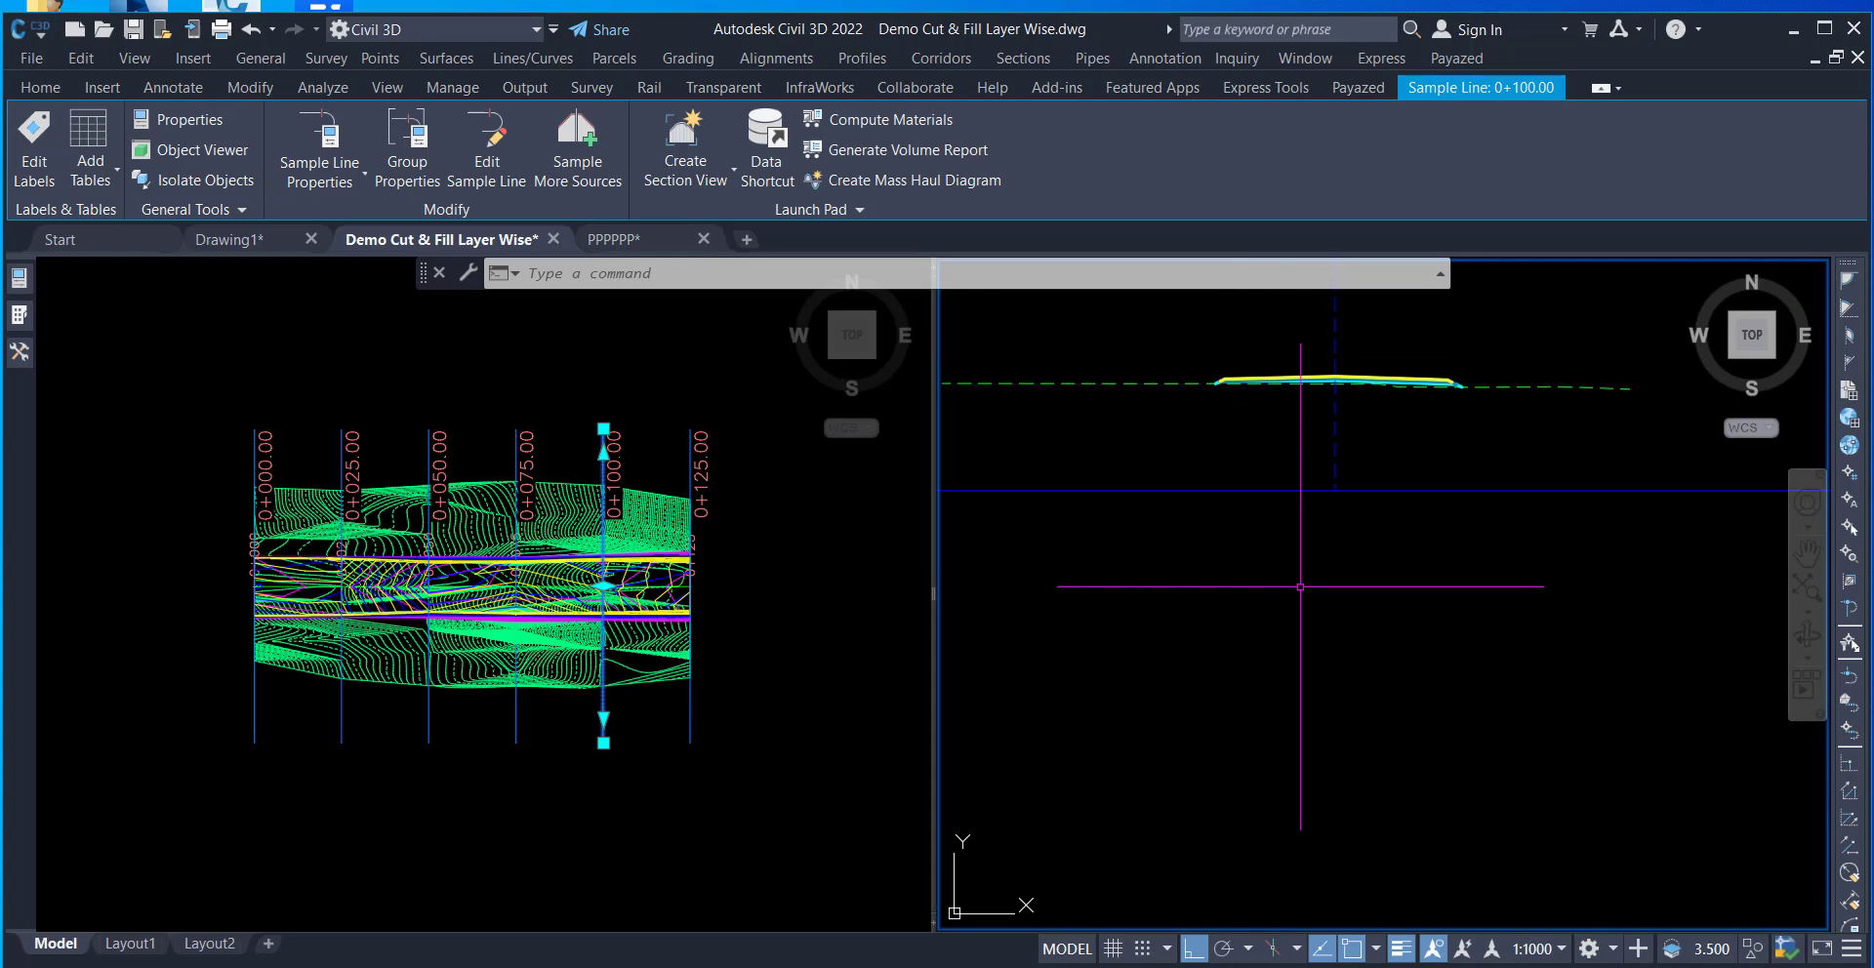
scroll(1339, 442, down, 5)
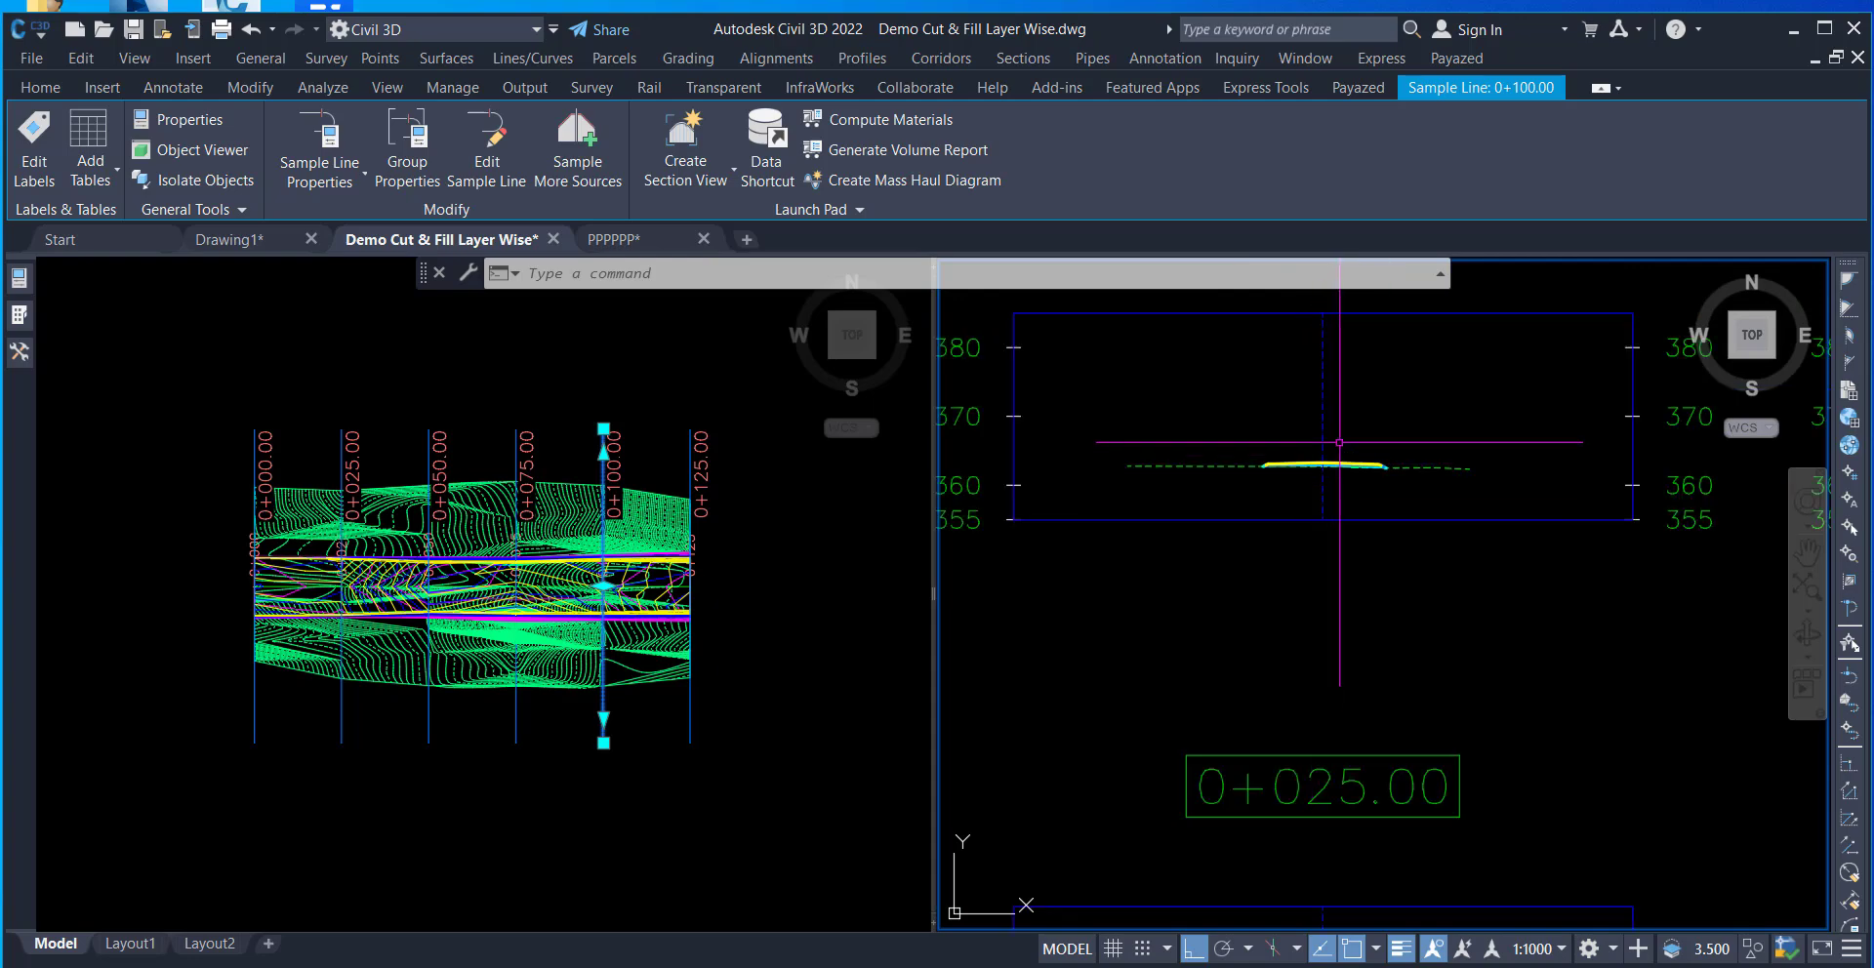
scroll(1340, 442, up, 6)
scroll(1476, 488, down, 5)
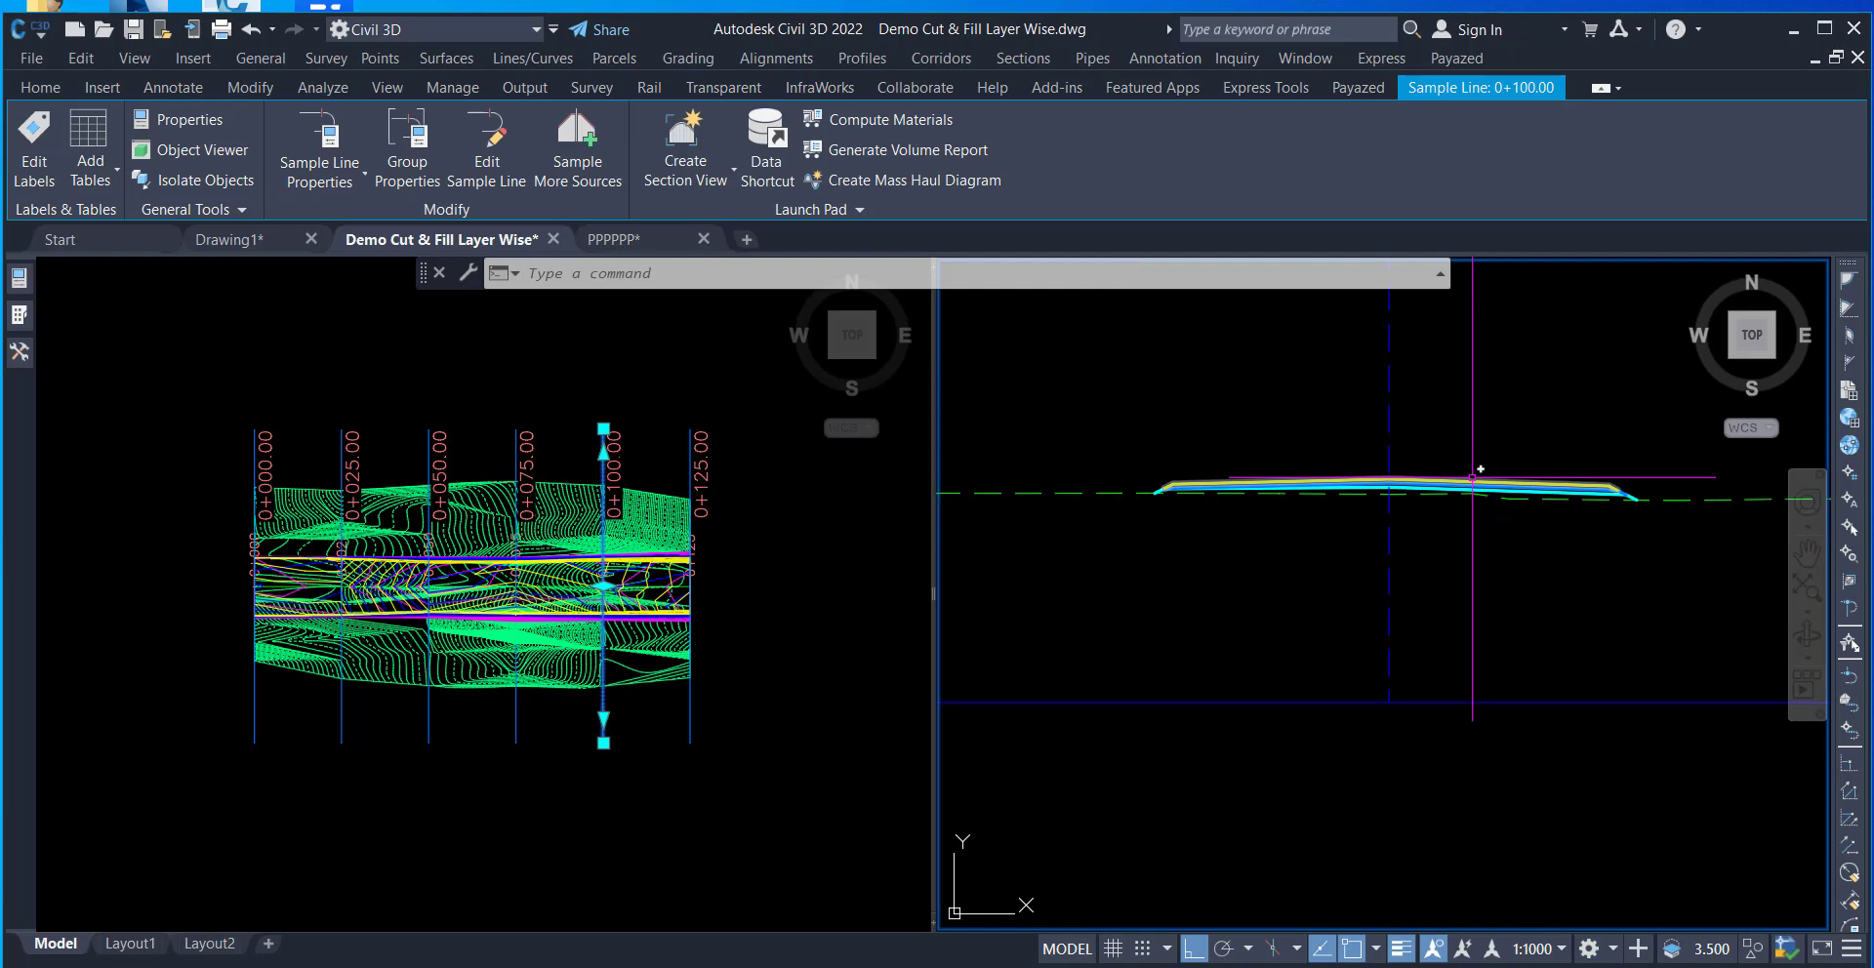
scroll(1129, 493, up, 5)
scroll(1146, 548, down, 5)
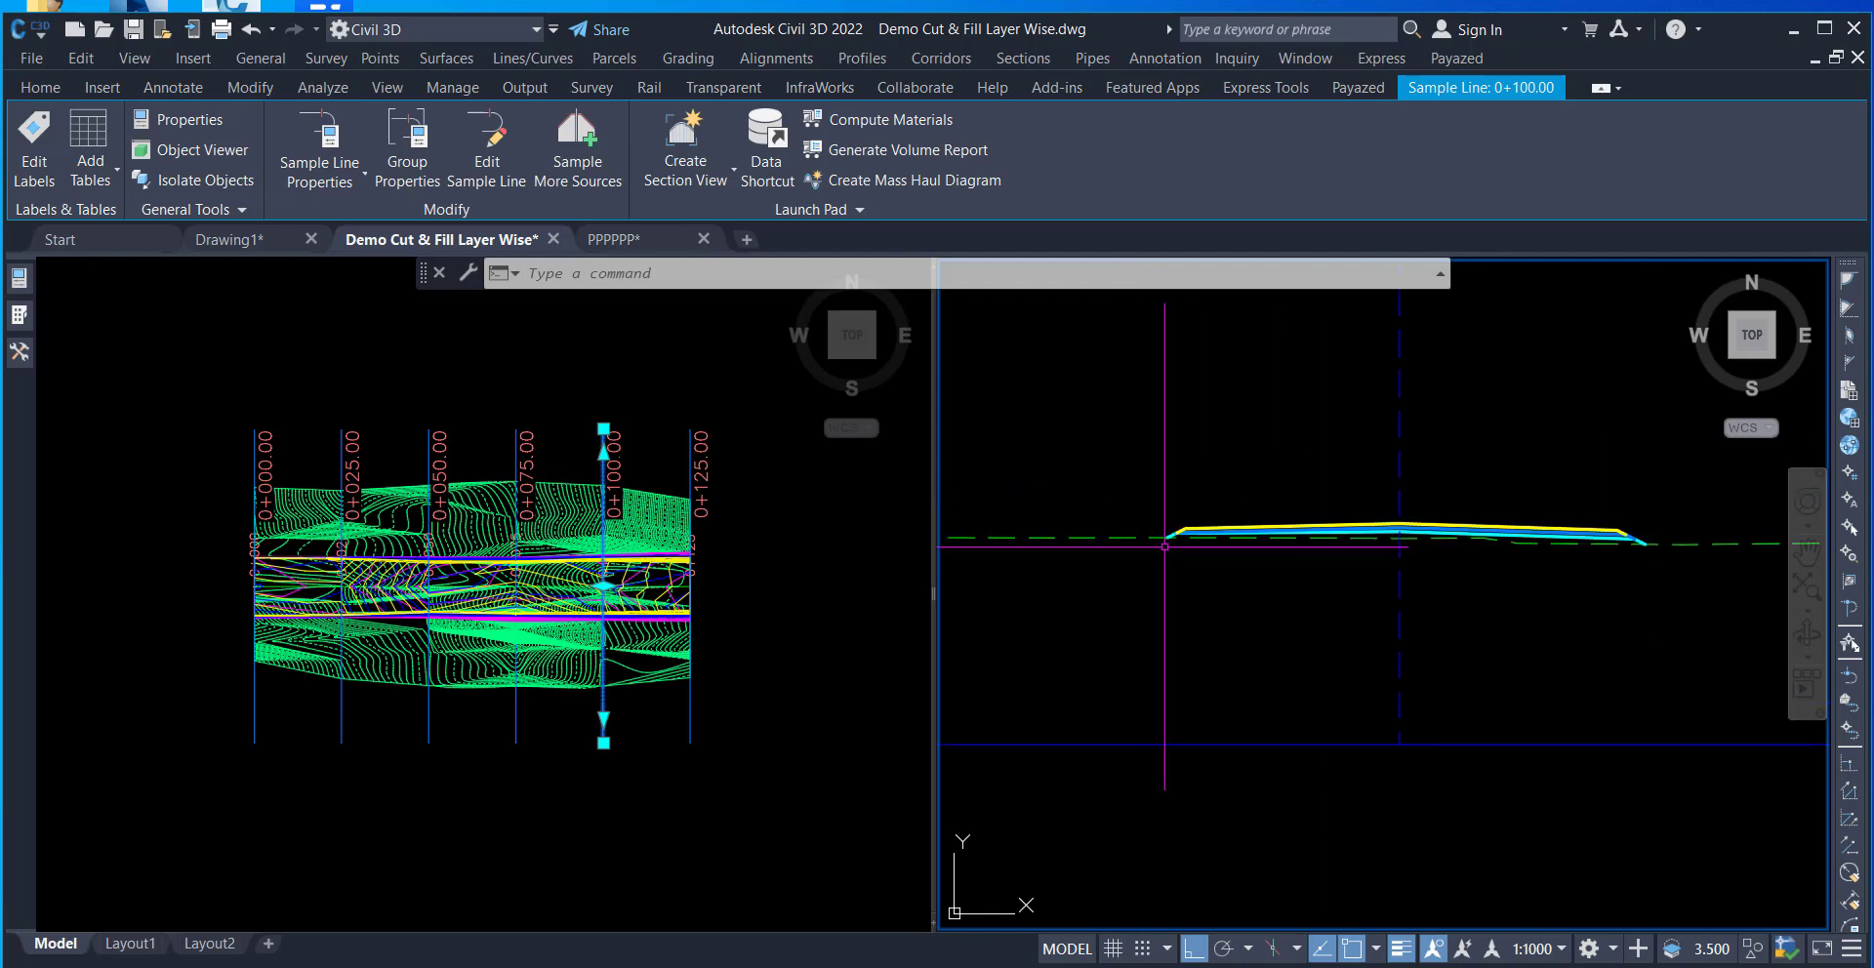
scroll(1494, 502, up, 4)
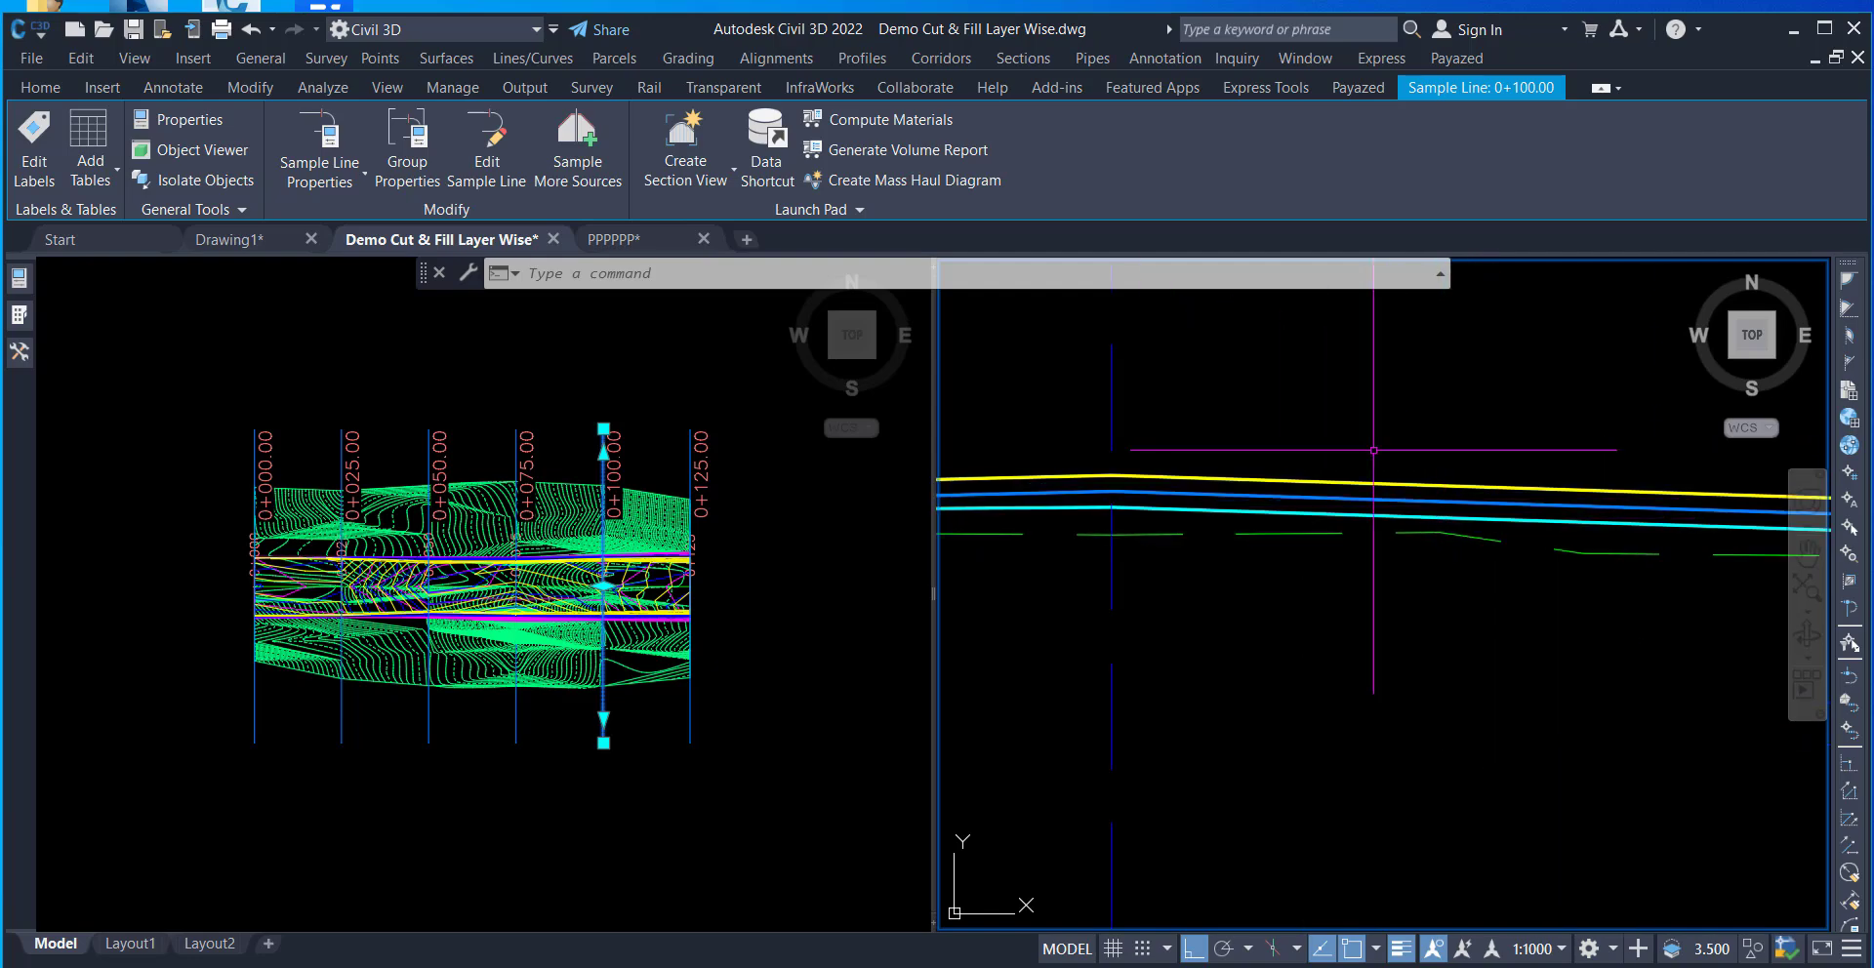
scroll(1162, 474, down, 8)
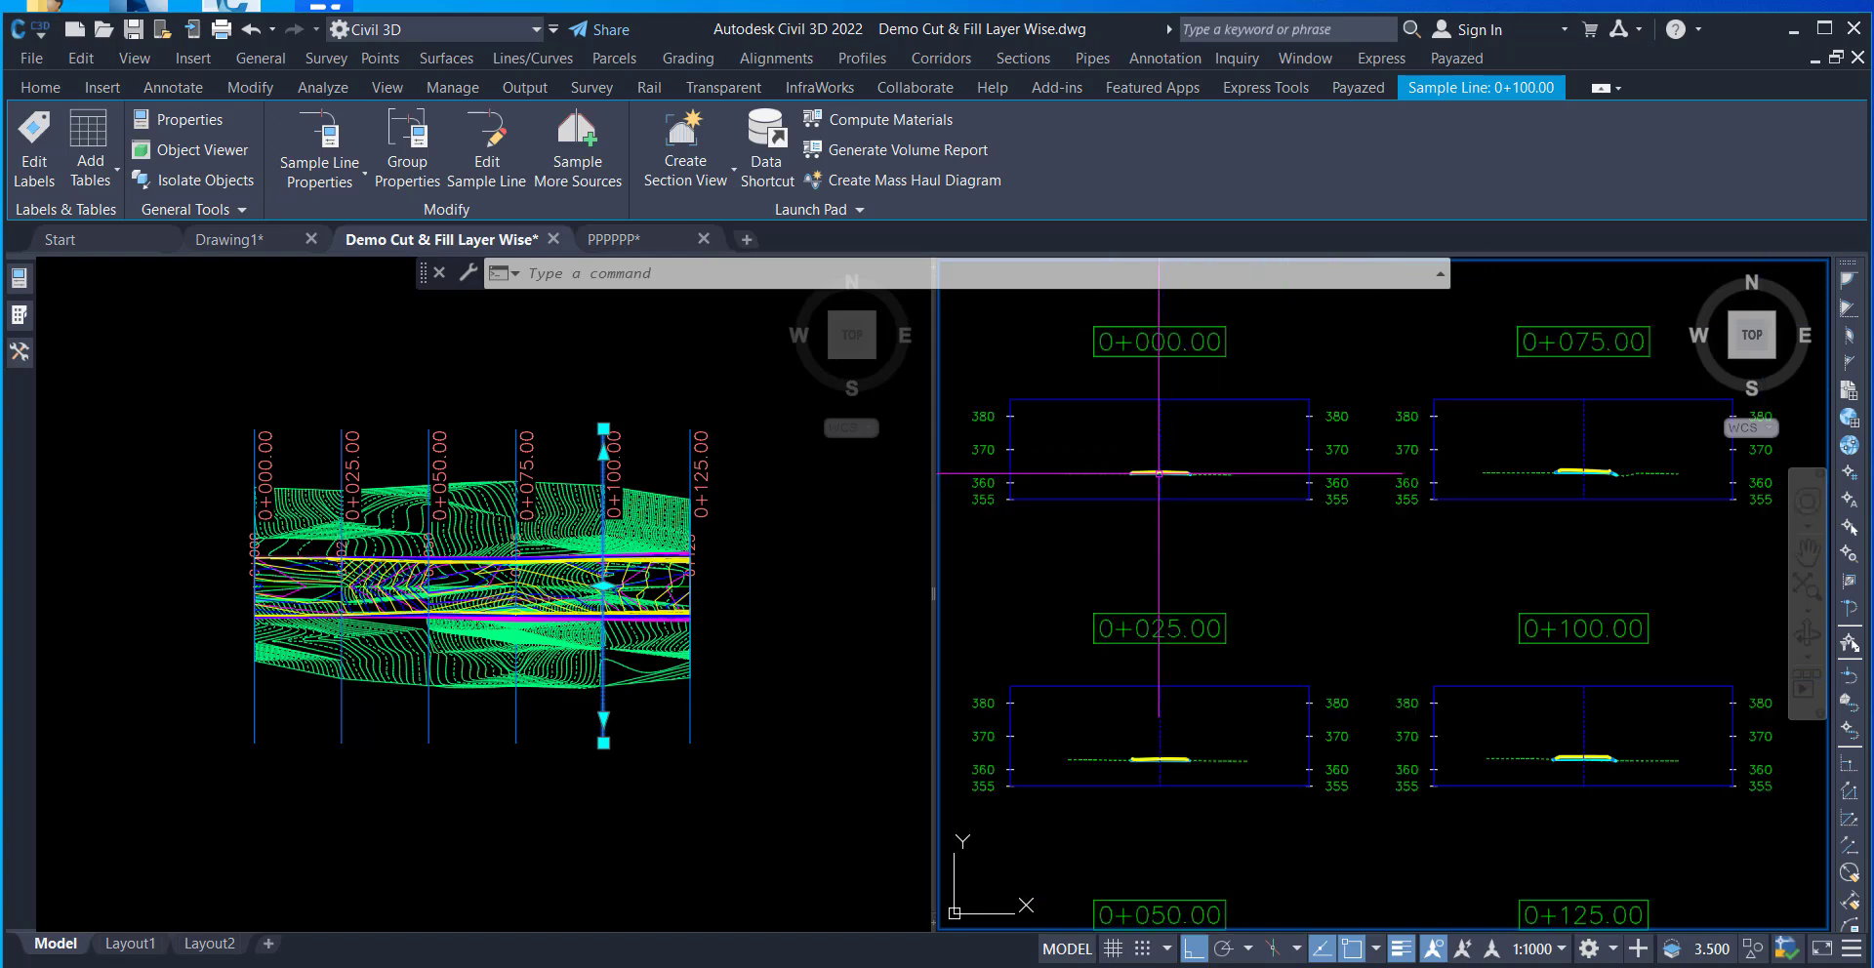
scroll(1602, 764, up, 6)
scroll(1602, 764, up, 6)
scroll(1469, 605, down, 6)
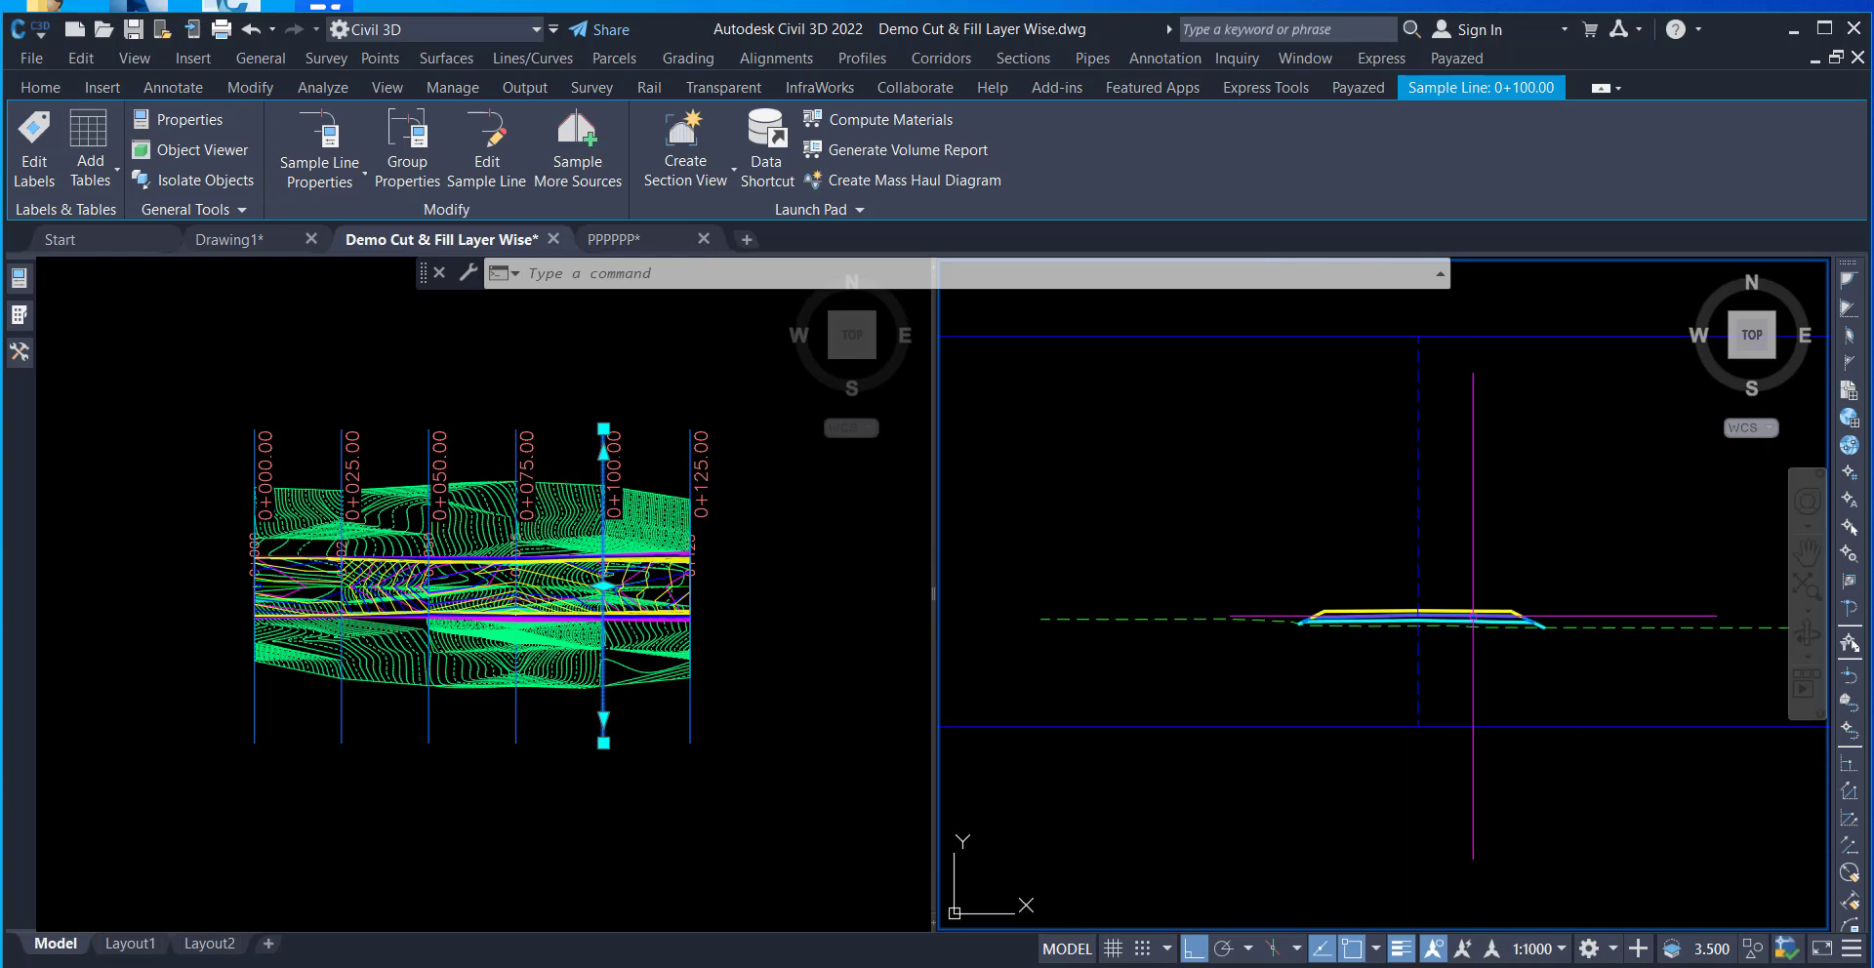
scroll(1472, 613, down, 6)
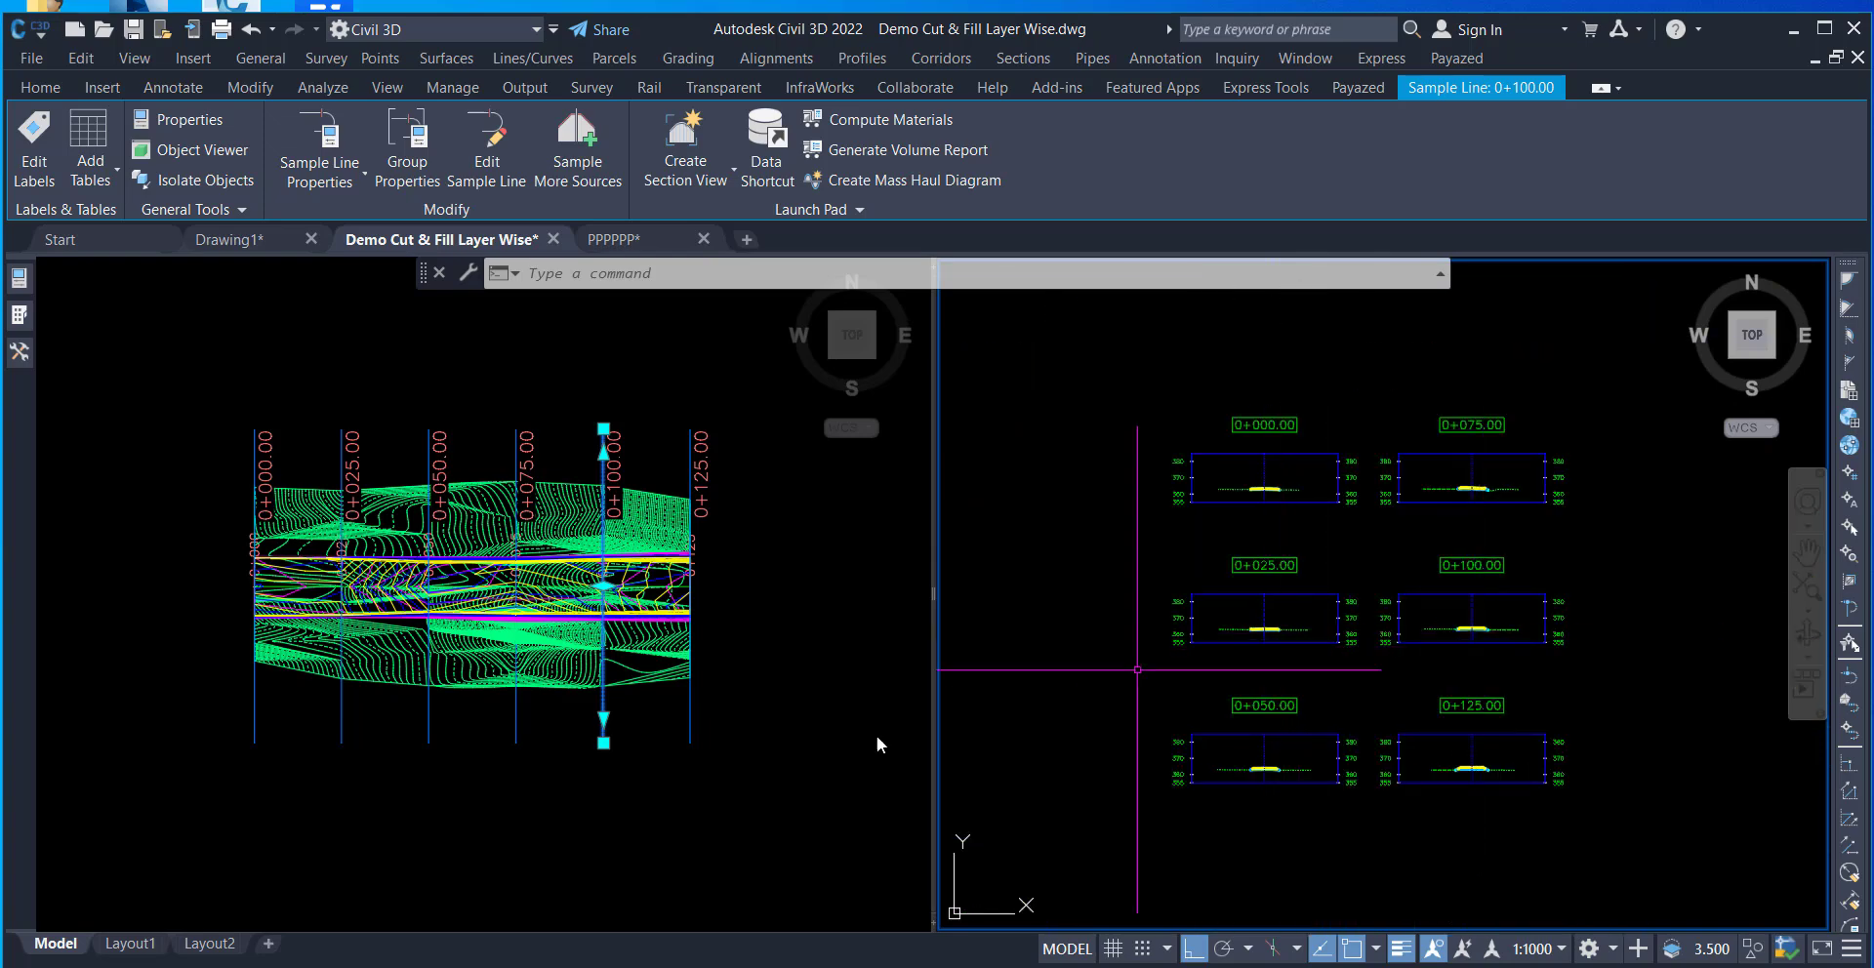
- Set the annotation scale to 1:100 and inspect the section views at that scale
click(795, 701)
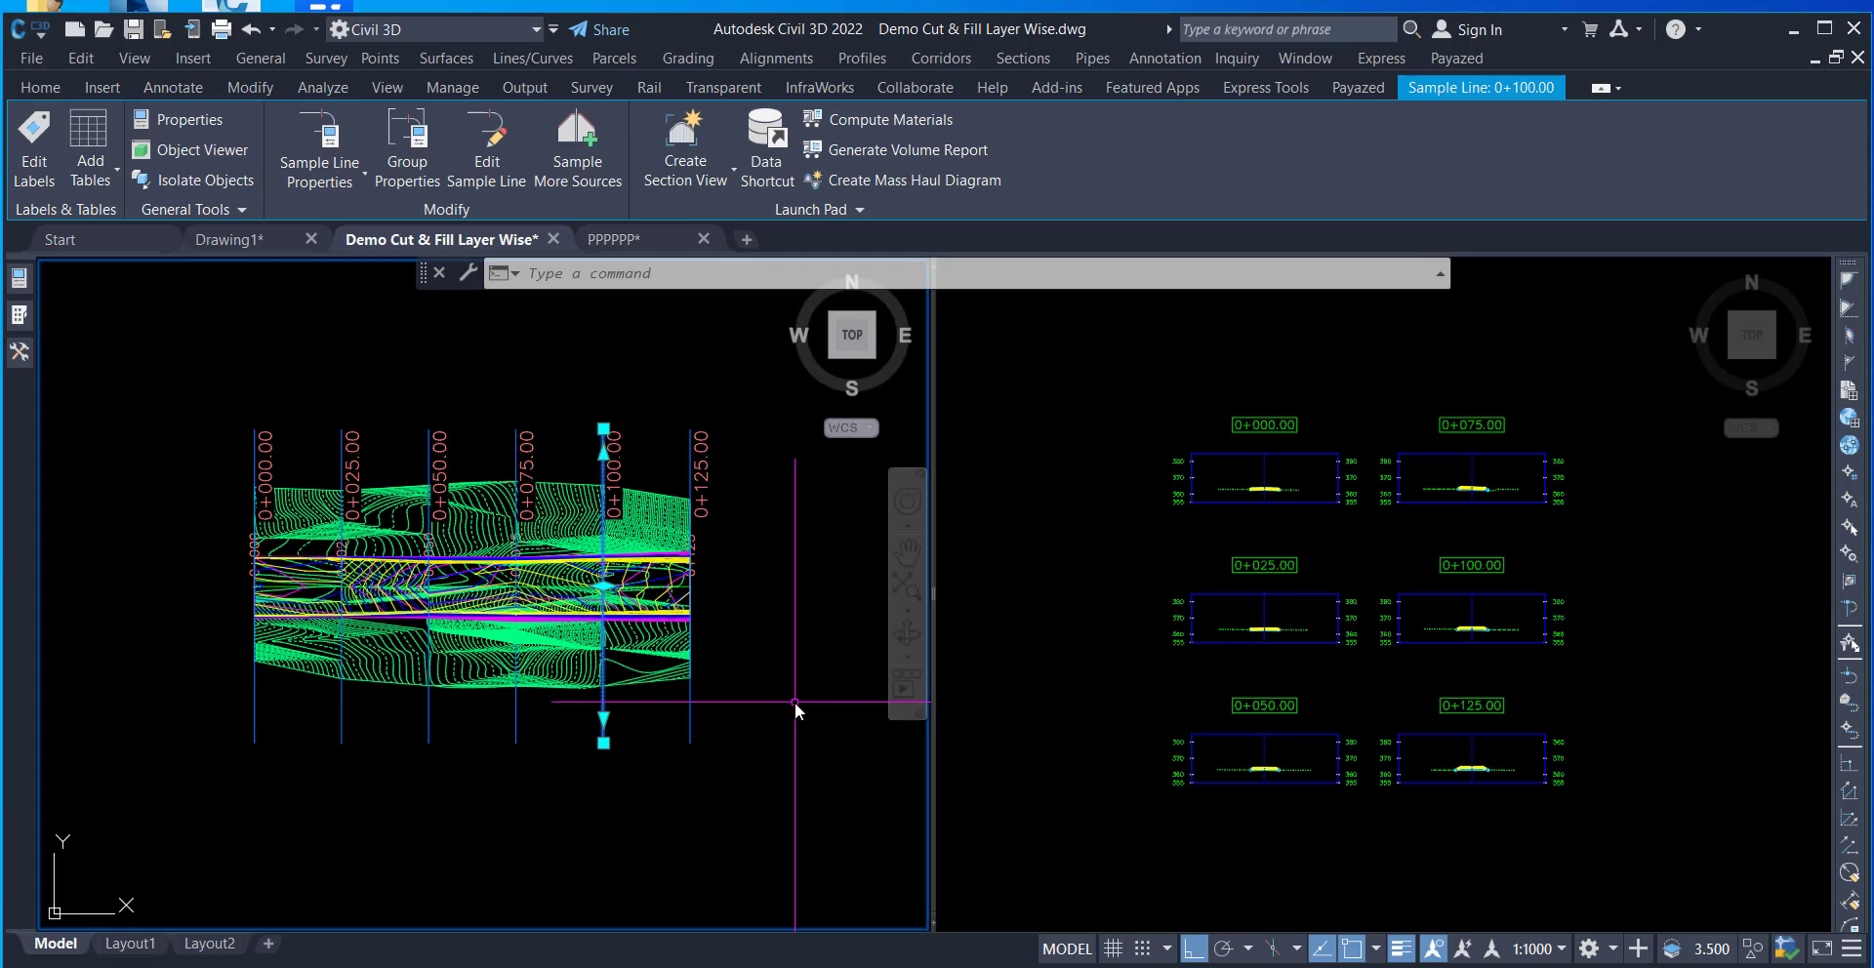
click(1536, 953)
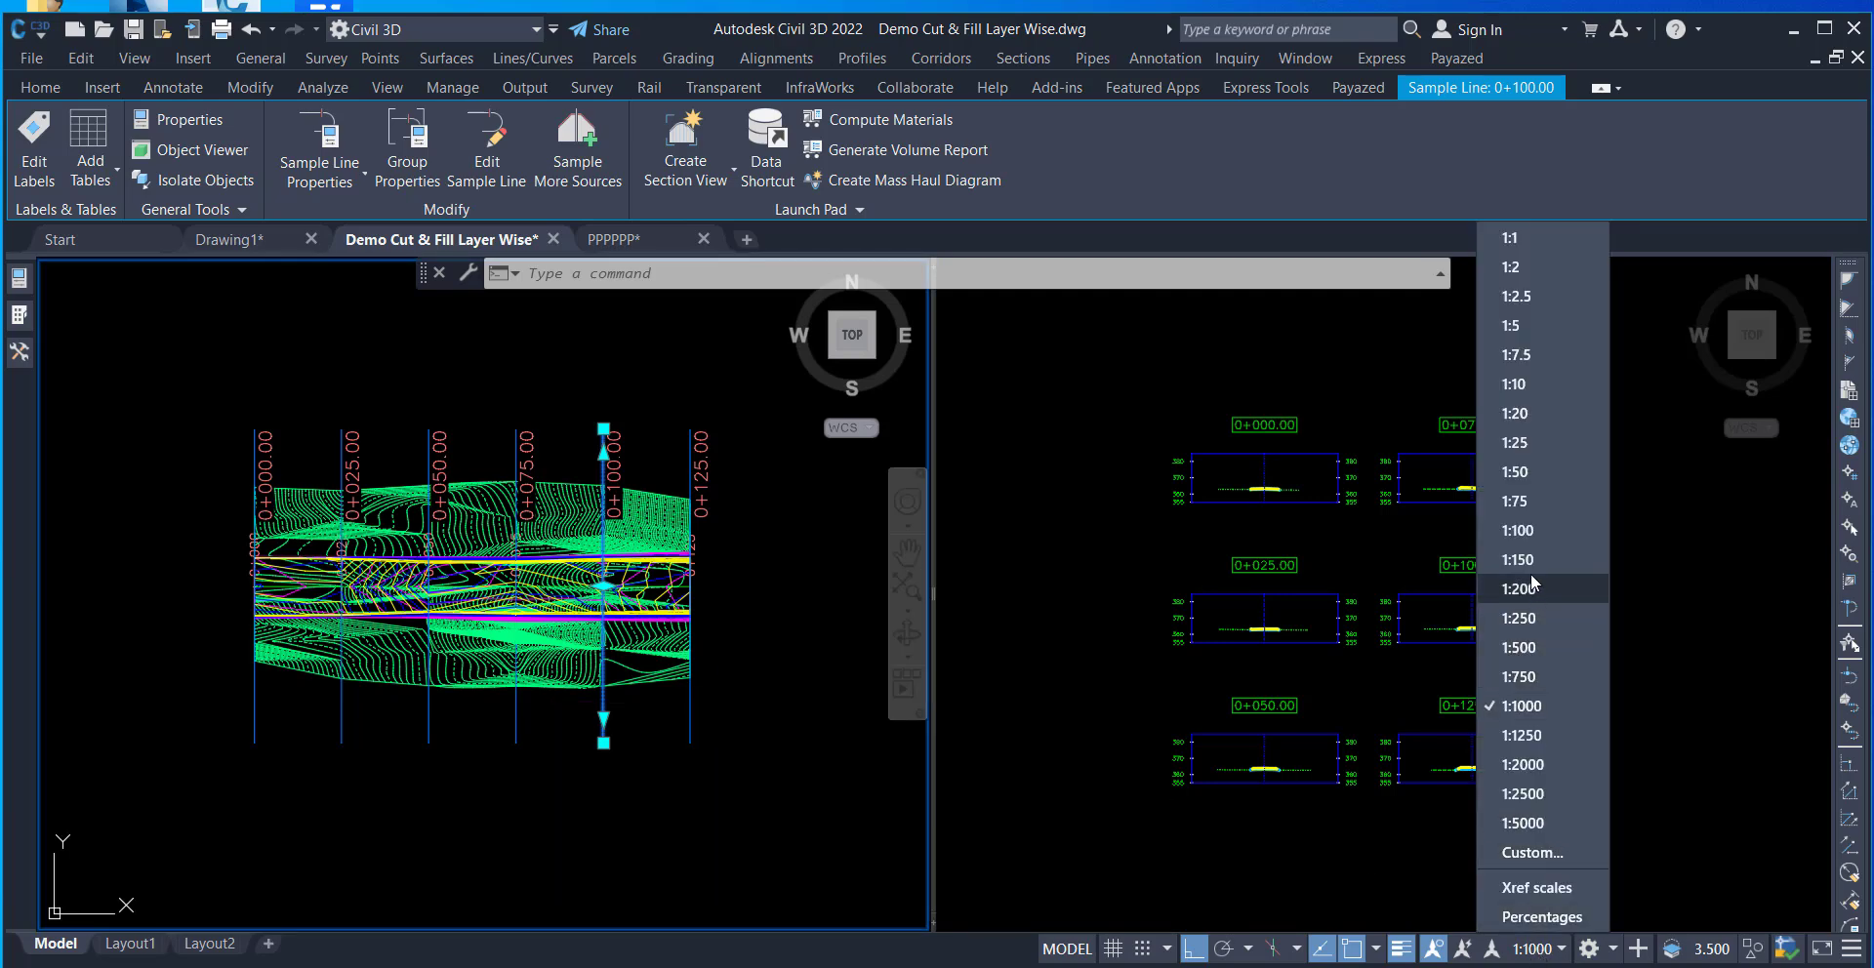
click(1530, 523)
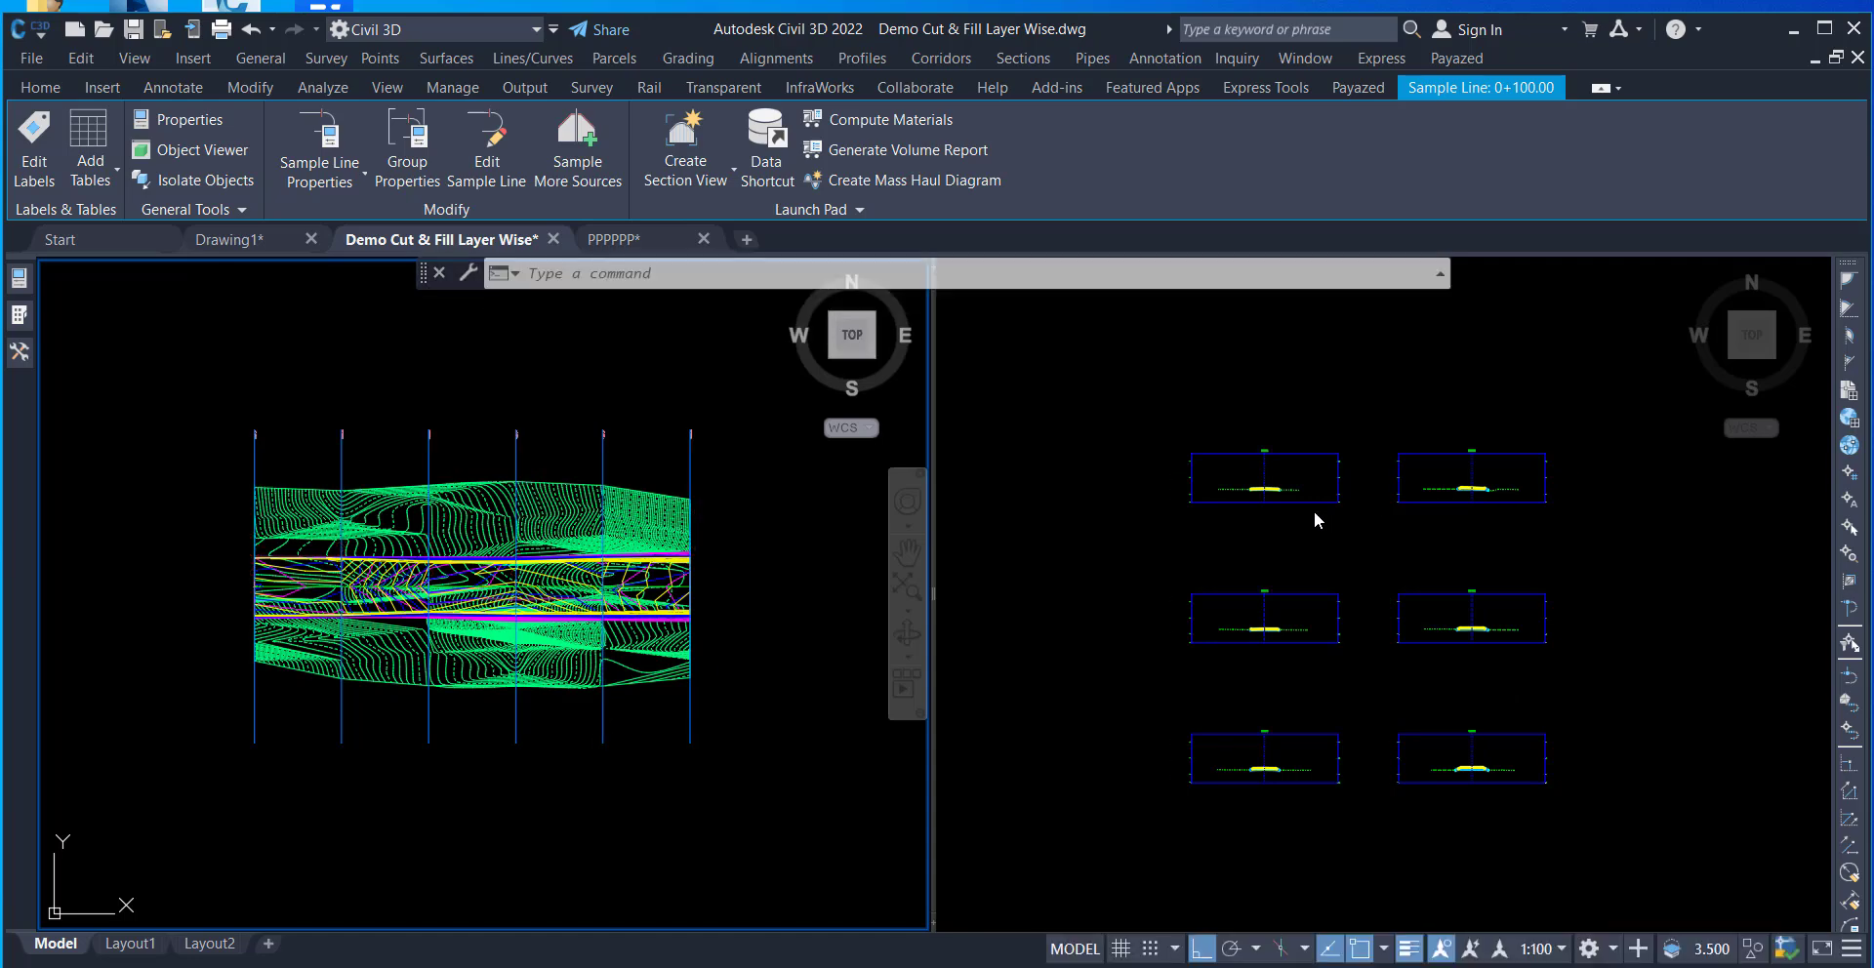
click(1310, 584)
scroll(1264, 623, up, 6)
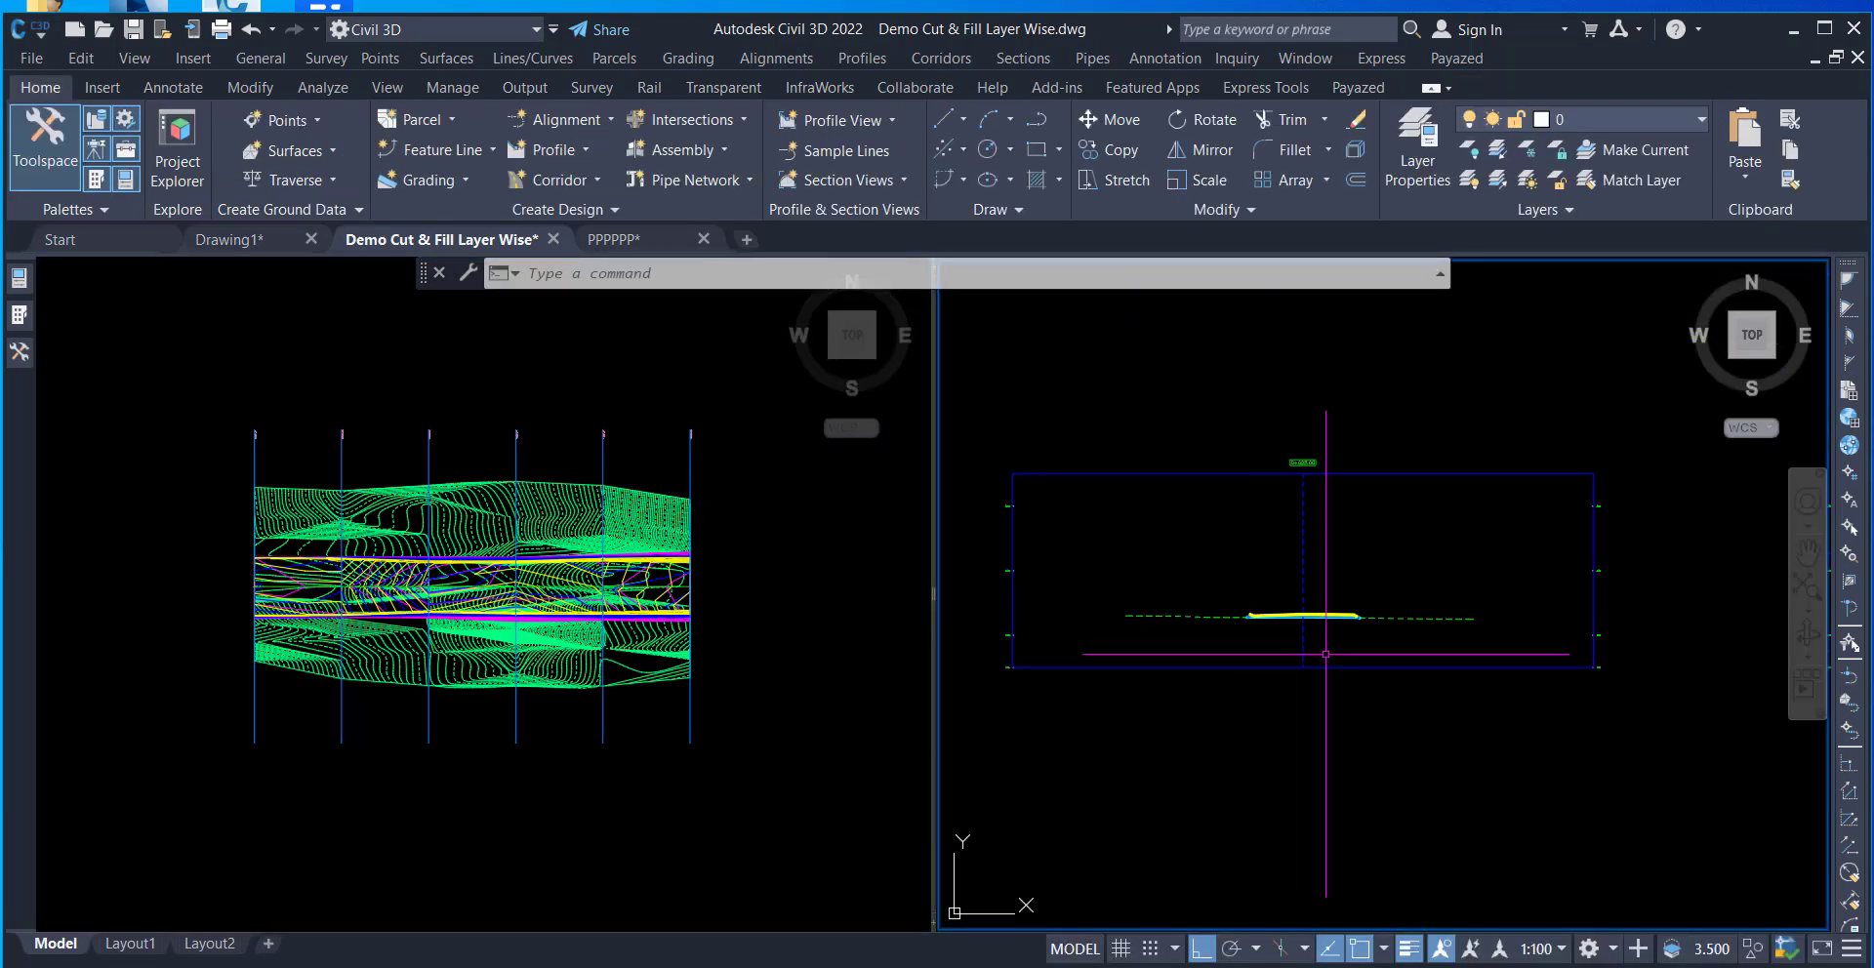
middle_drag(1396, 619, 1393, 599)
scroll(1393, 600, down, 3)
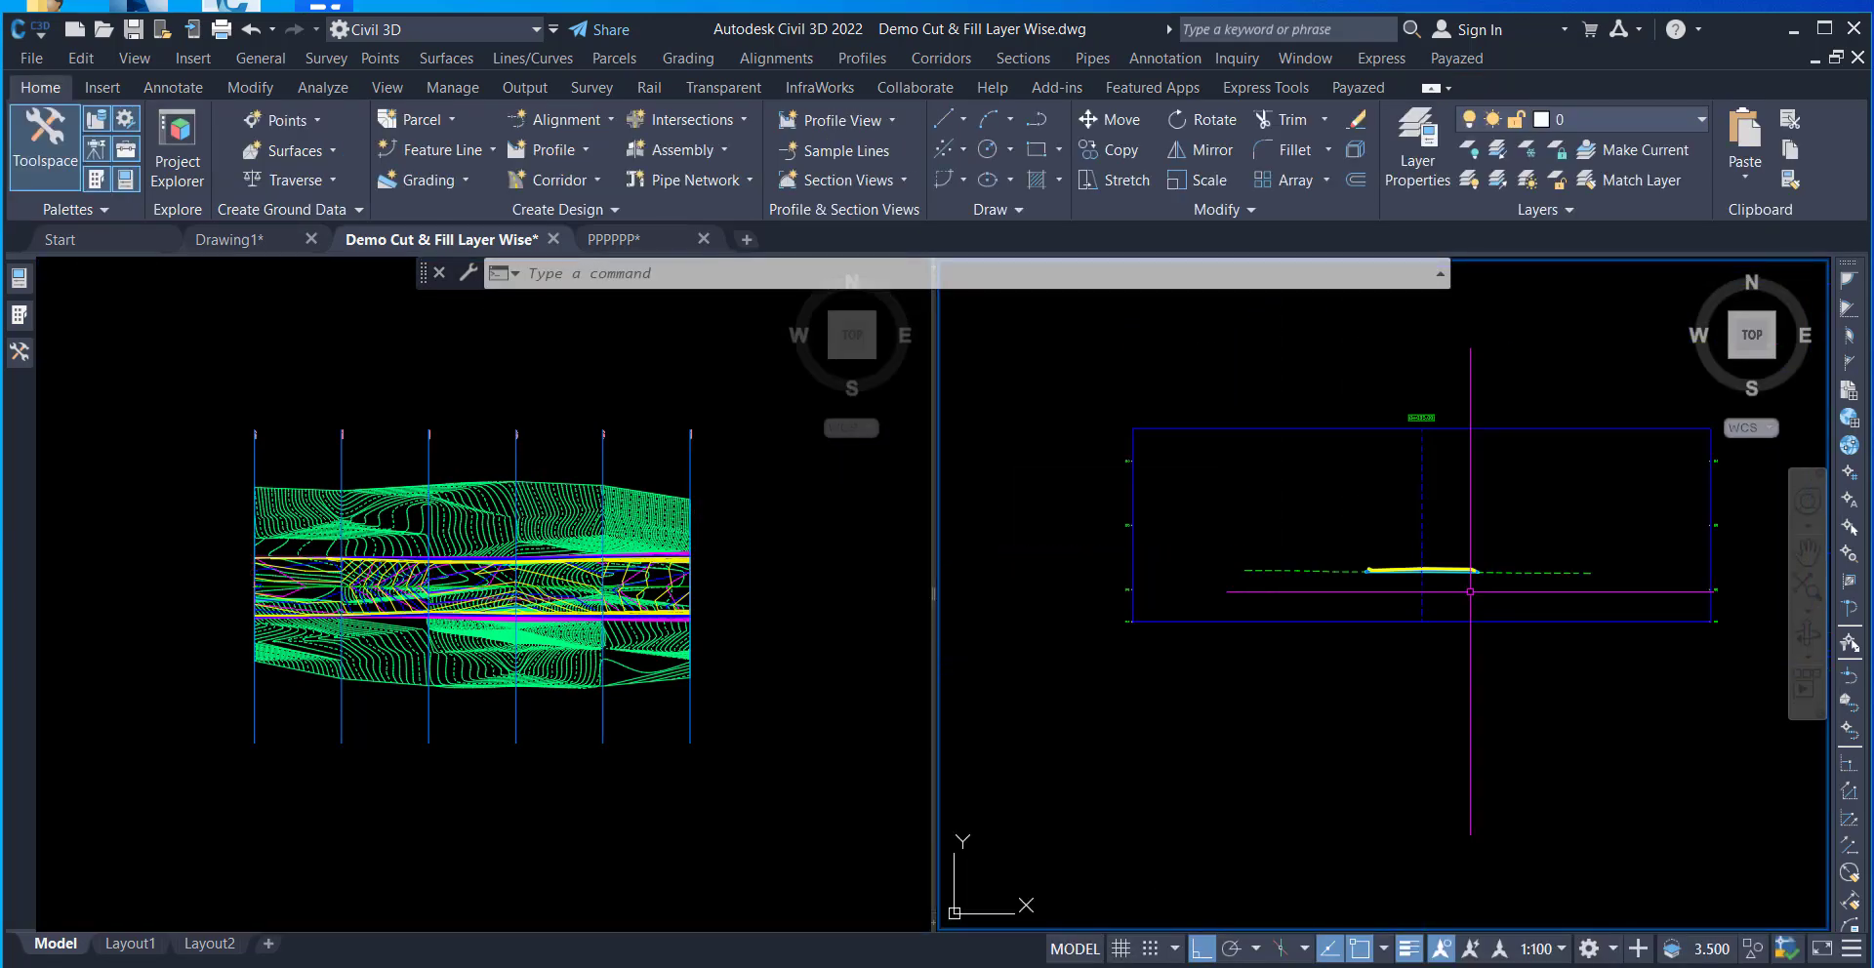
- Open the sample line group's properties from the 0+125.00 sample line and add a new material to its material list
click(651, 636)
click(691, 713)
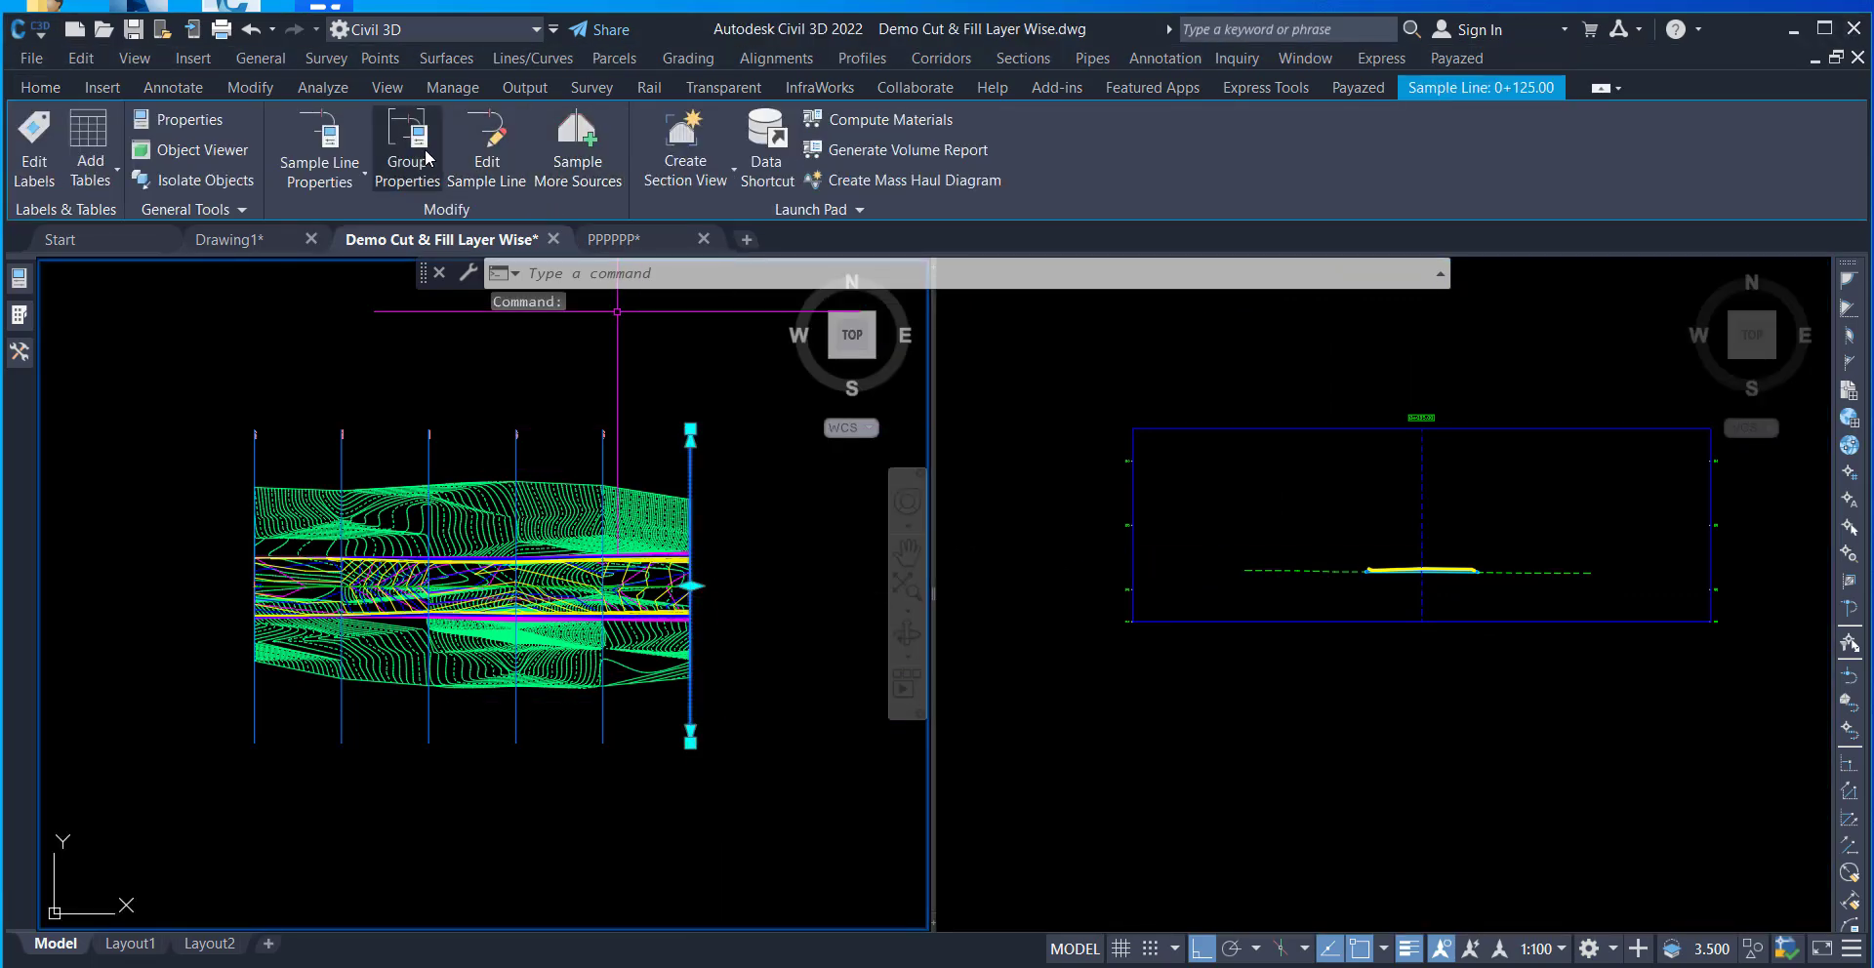
click(410, 147)
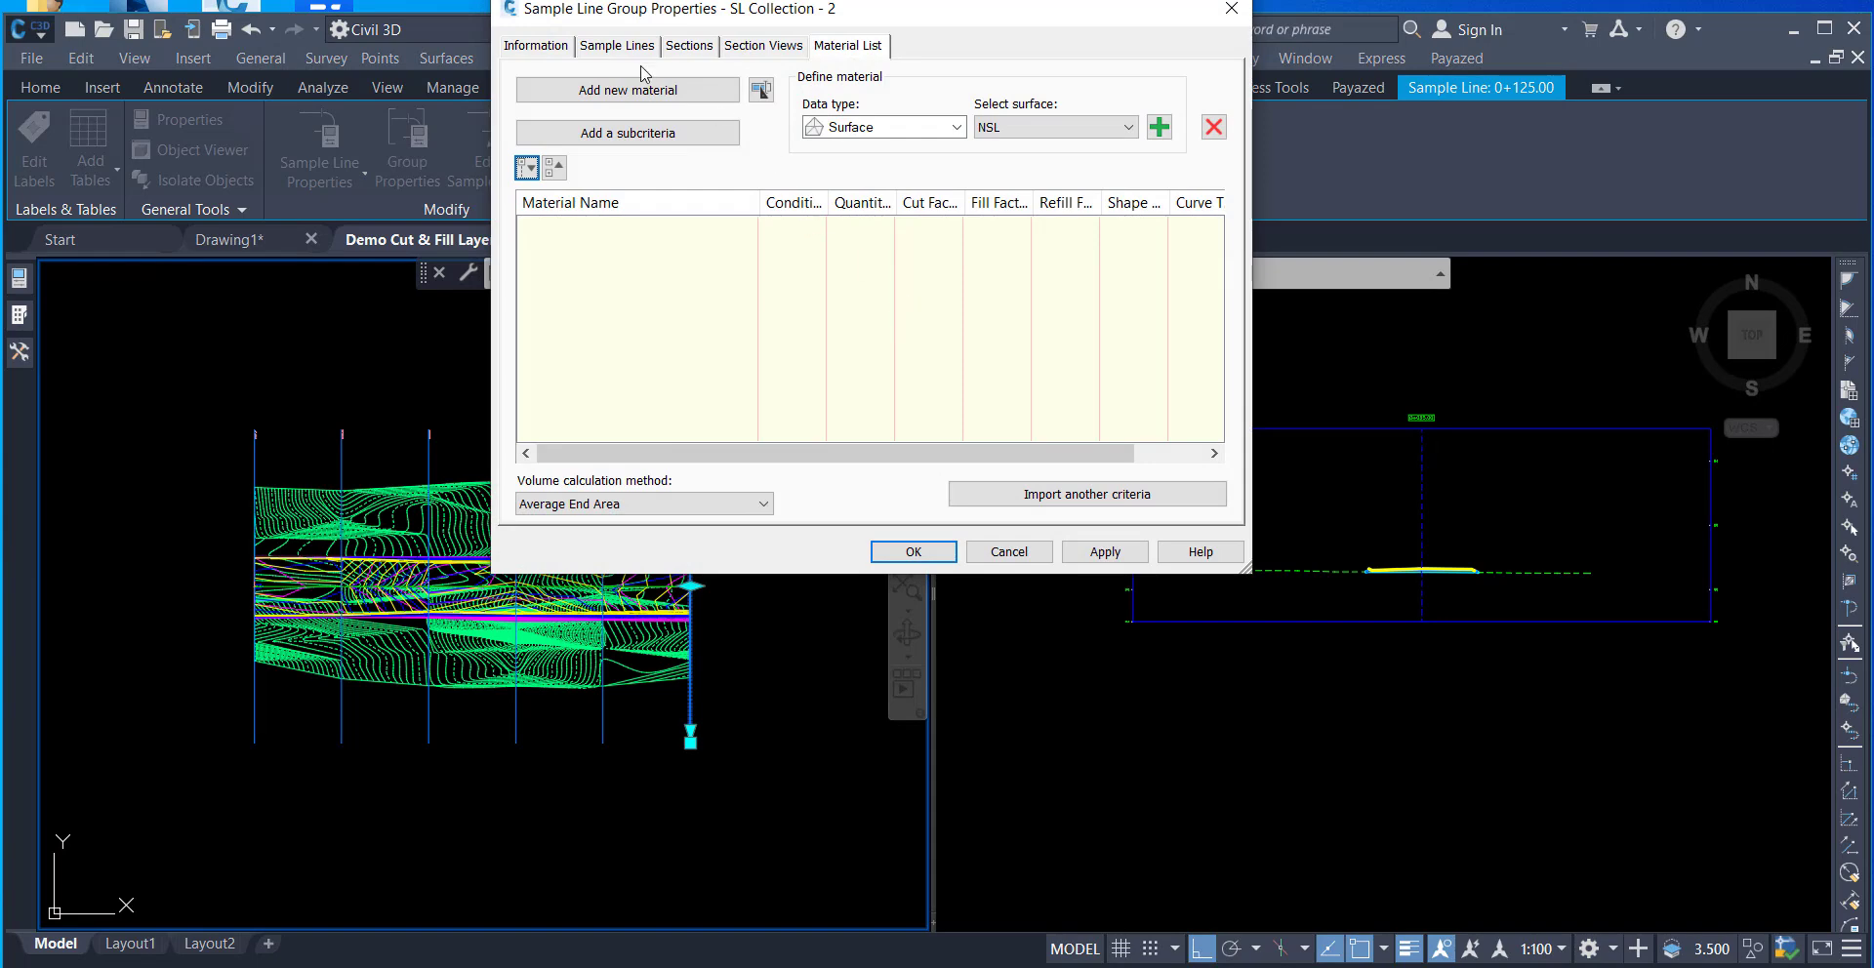
click(566, 47)
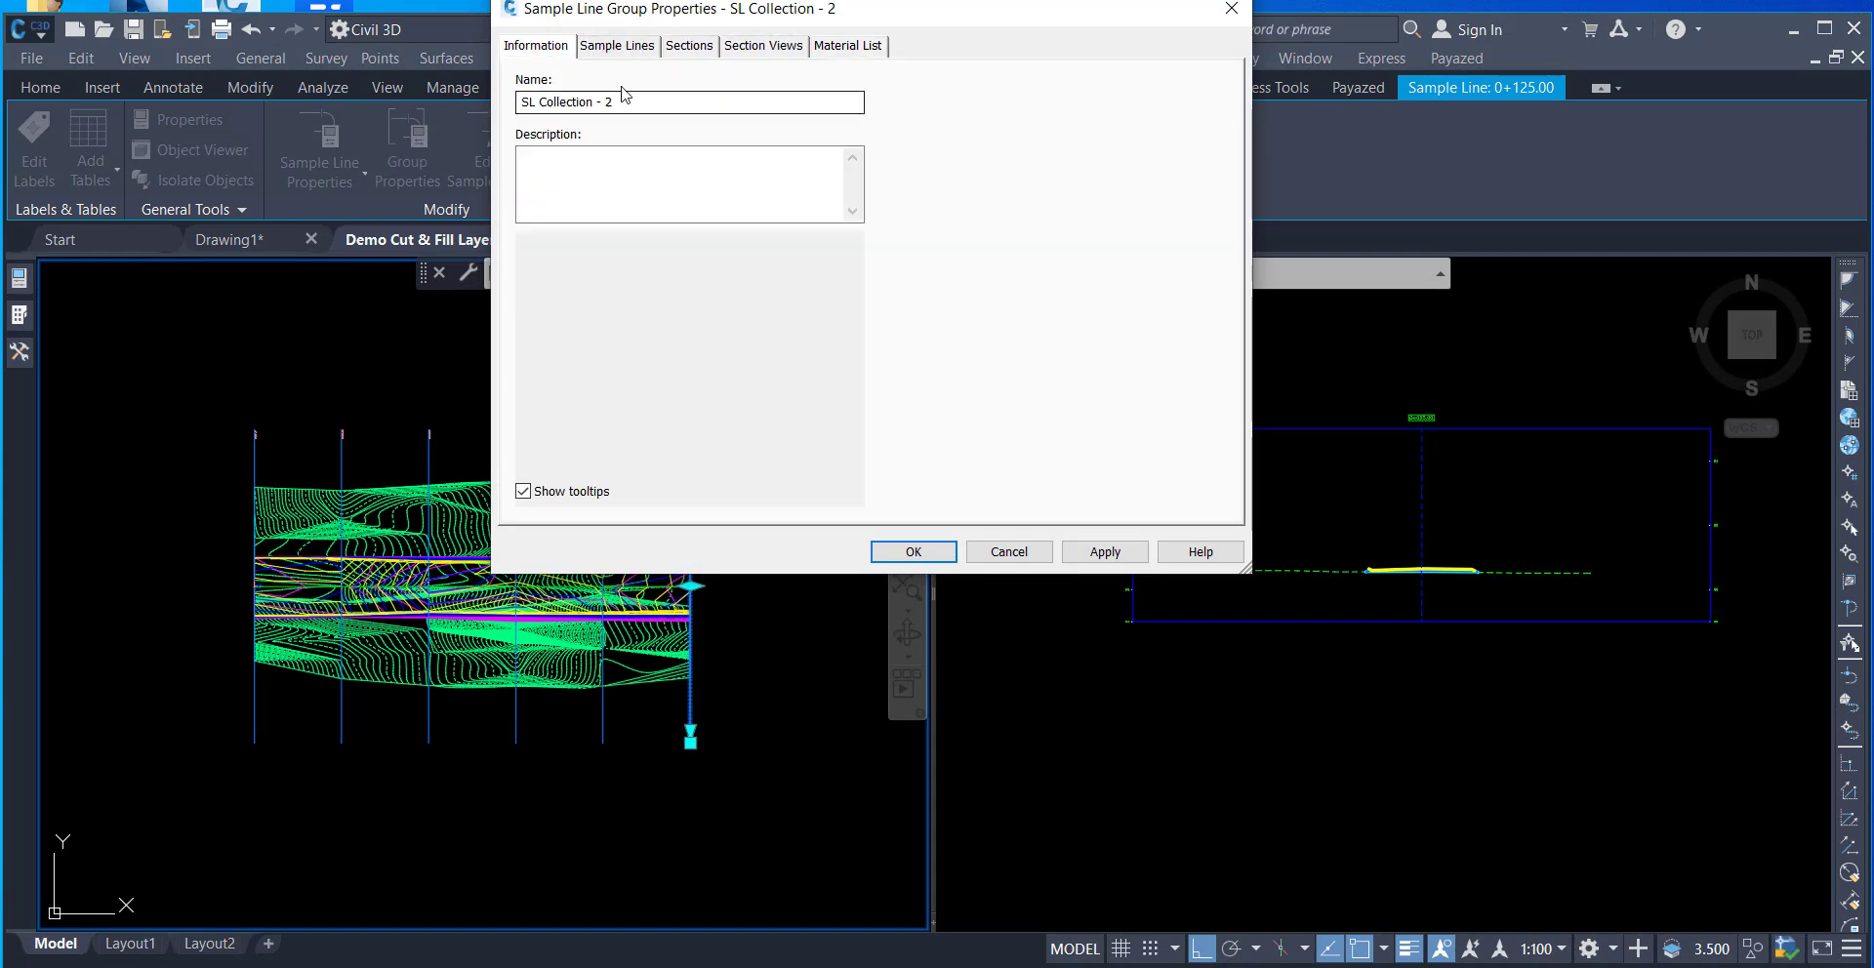
click(640, 51)
click(690, 49)
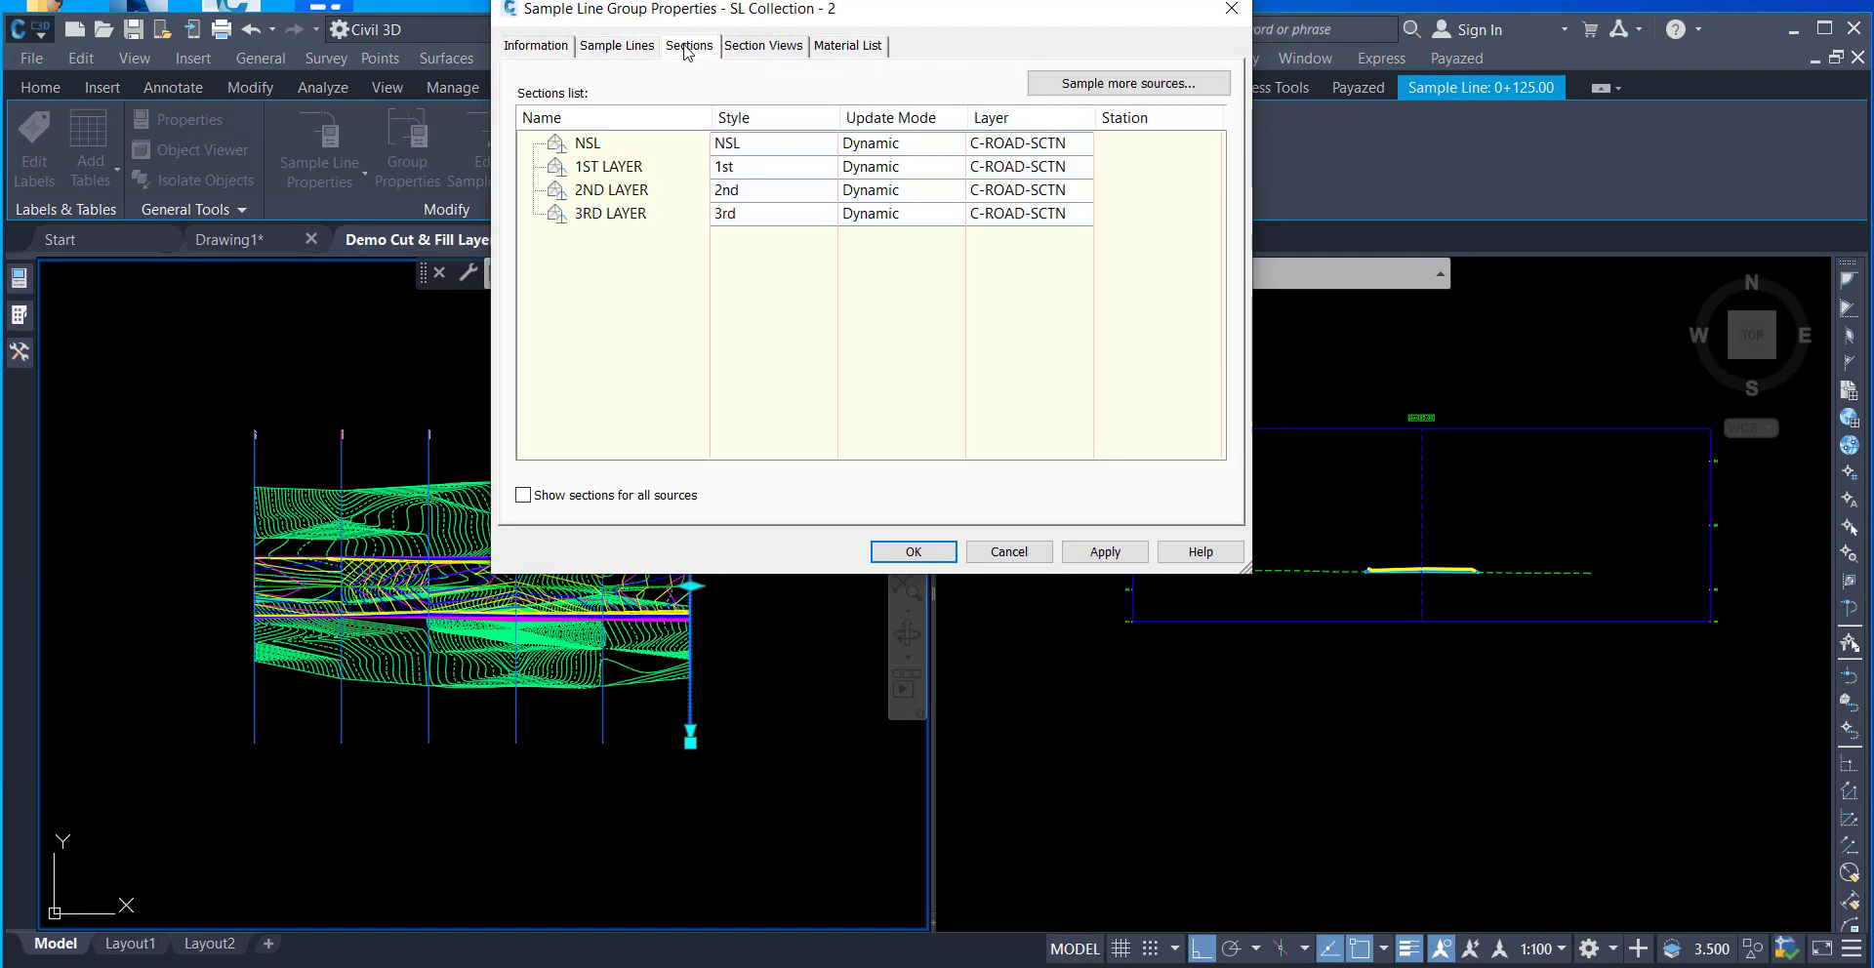
click(846, 48)
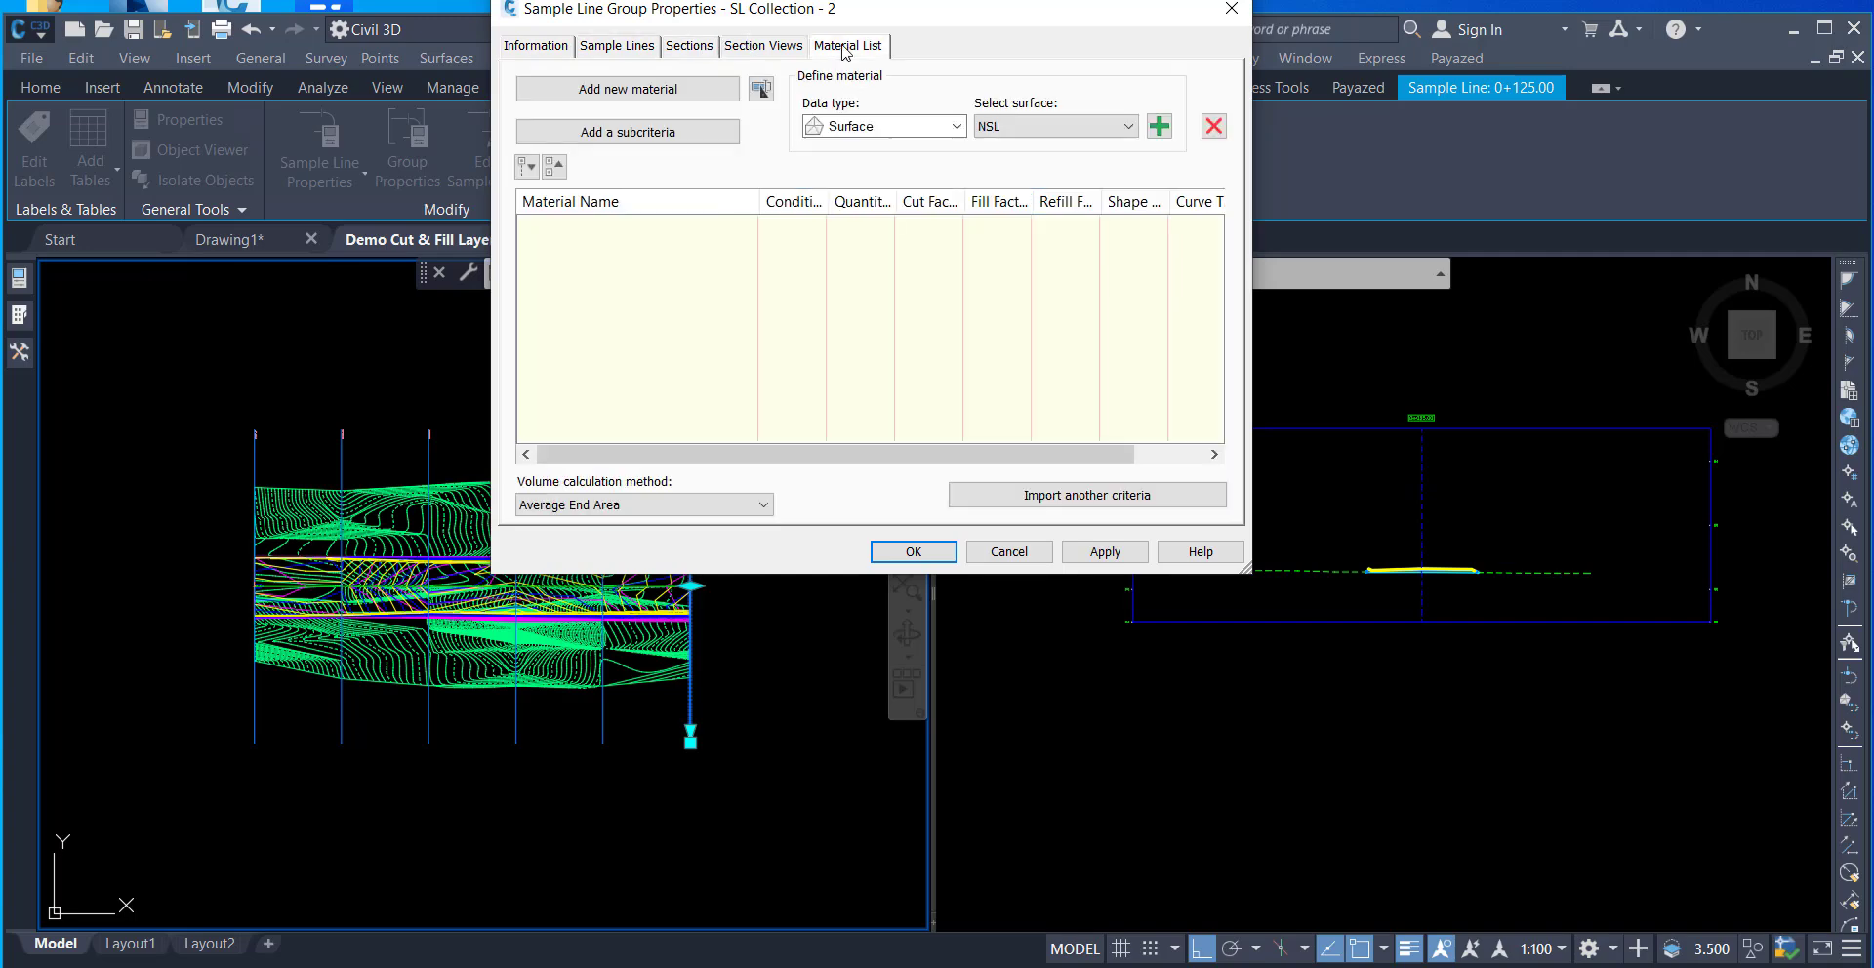
click(628, 89)
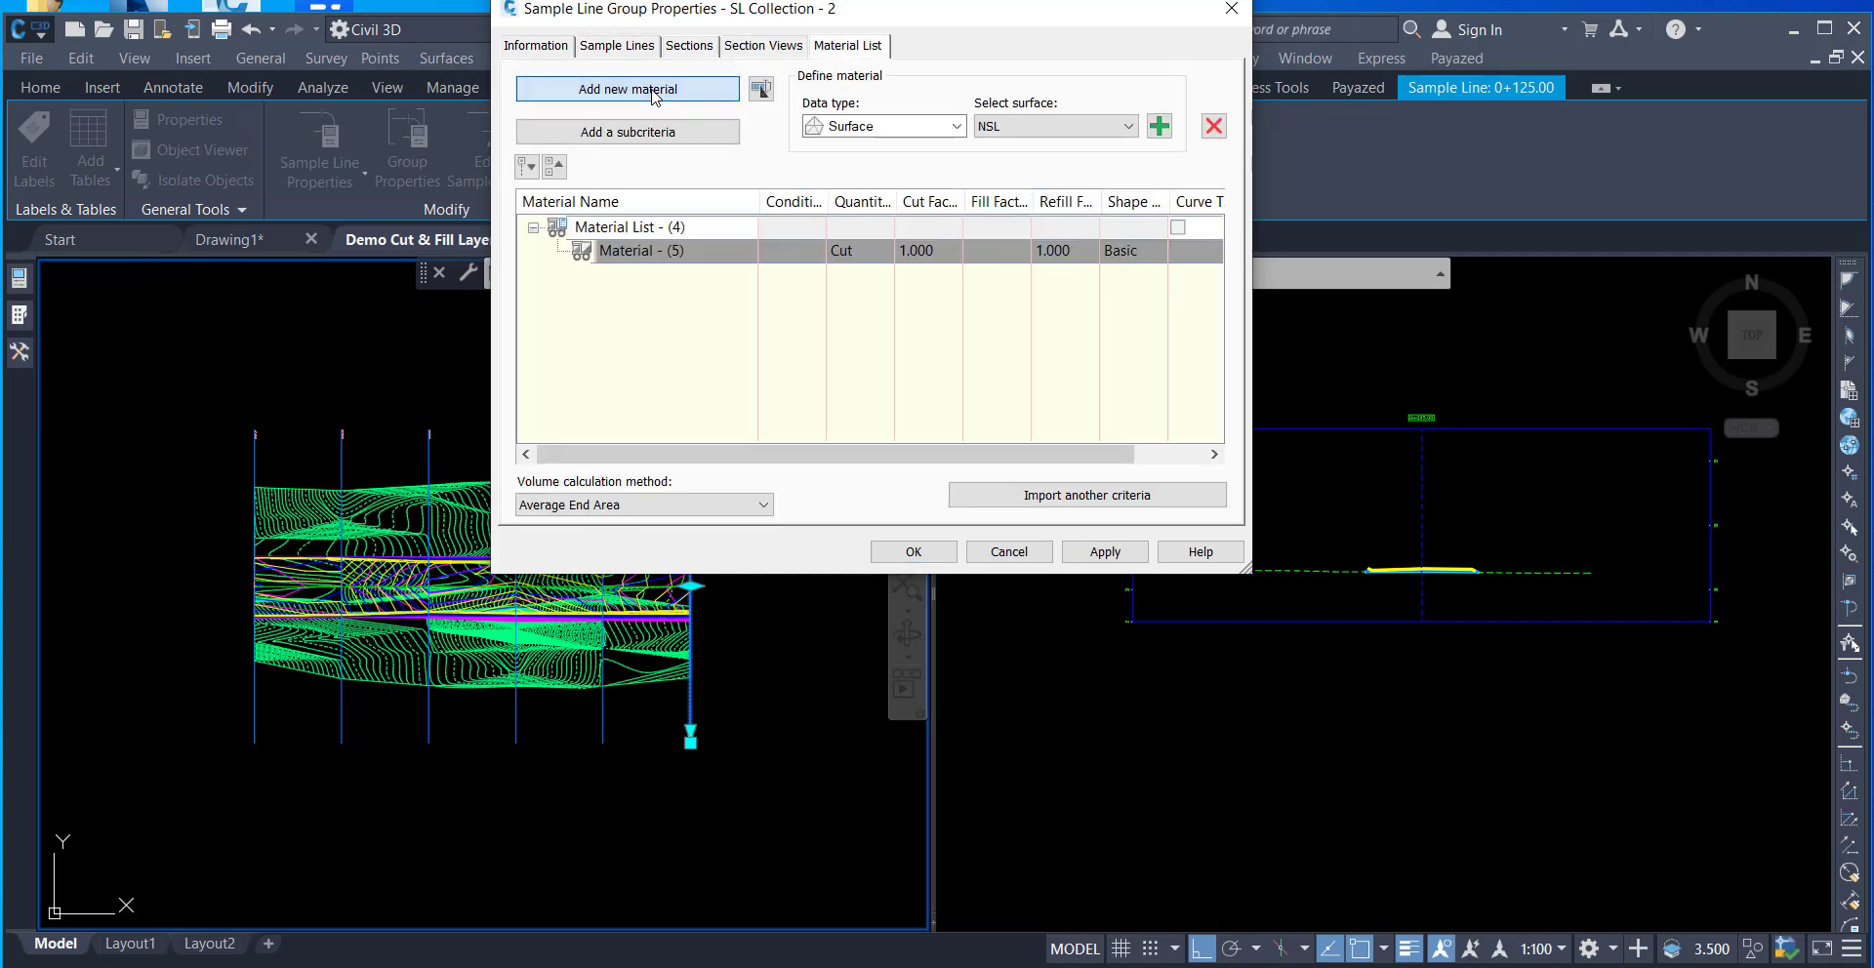
- Rename the material list as MATERIALS and its new material as 1ST LAYER
click(693, 233)
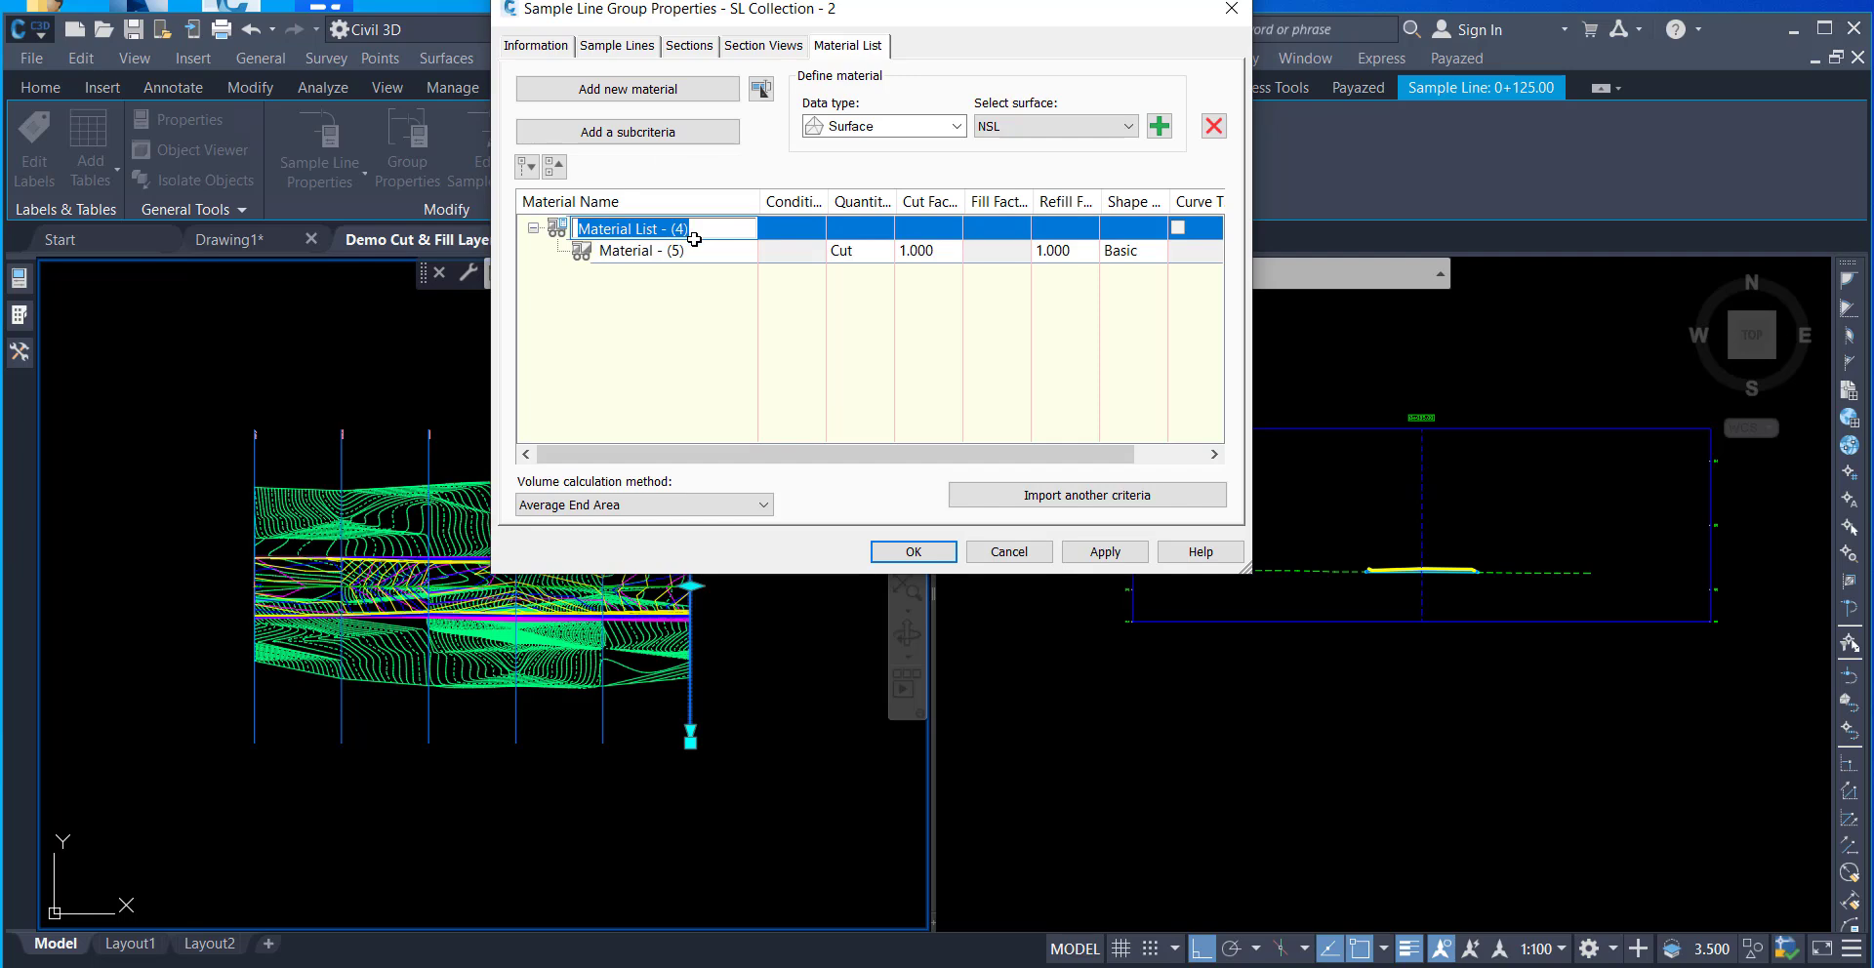
text(MATER)
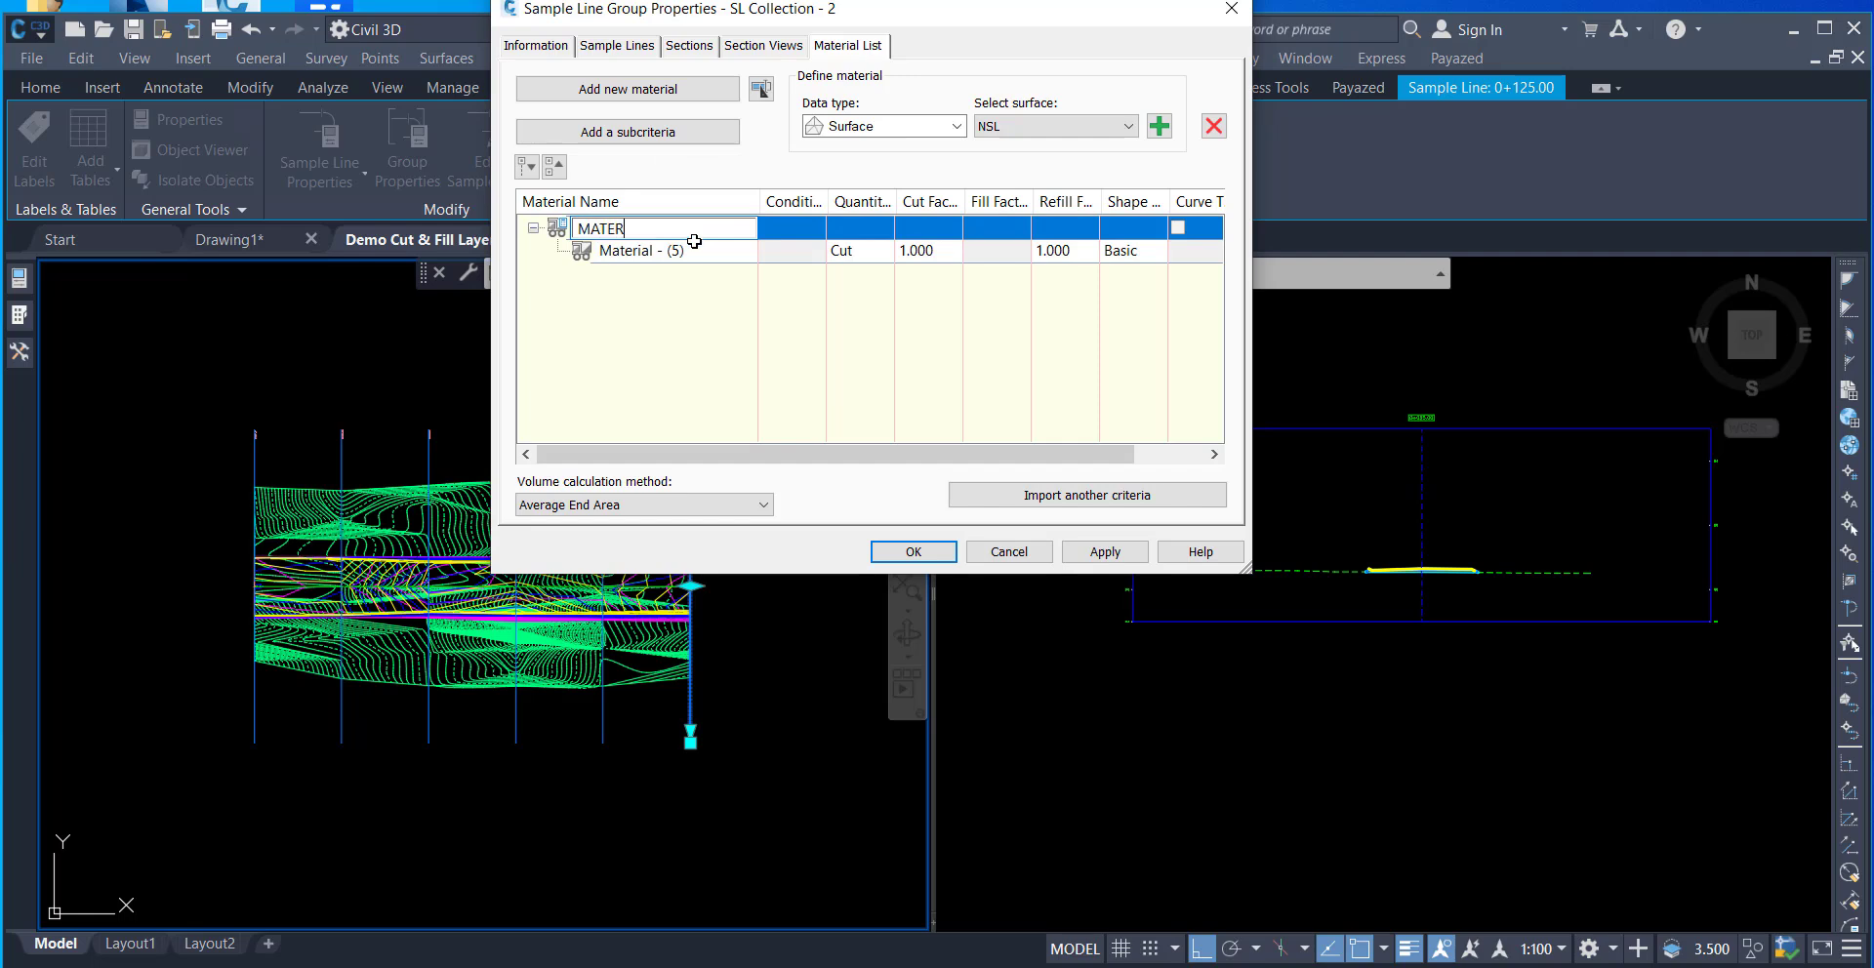
text(IALS)
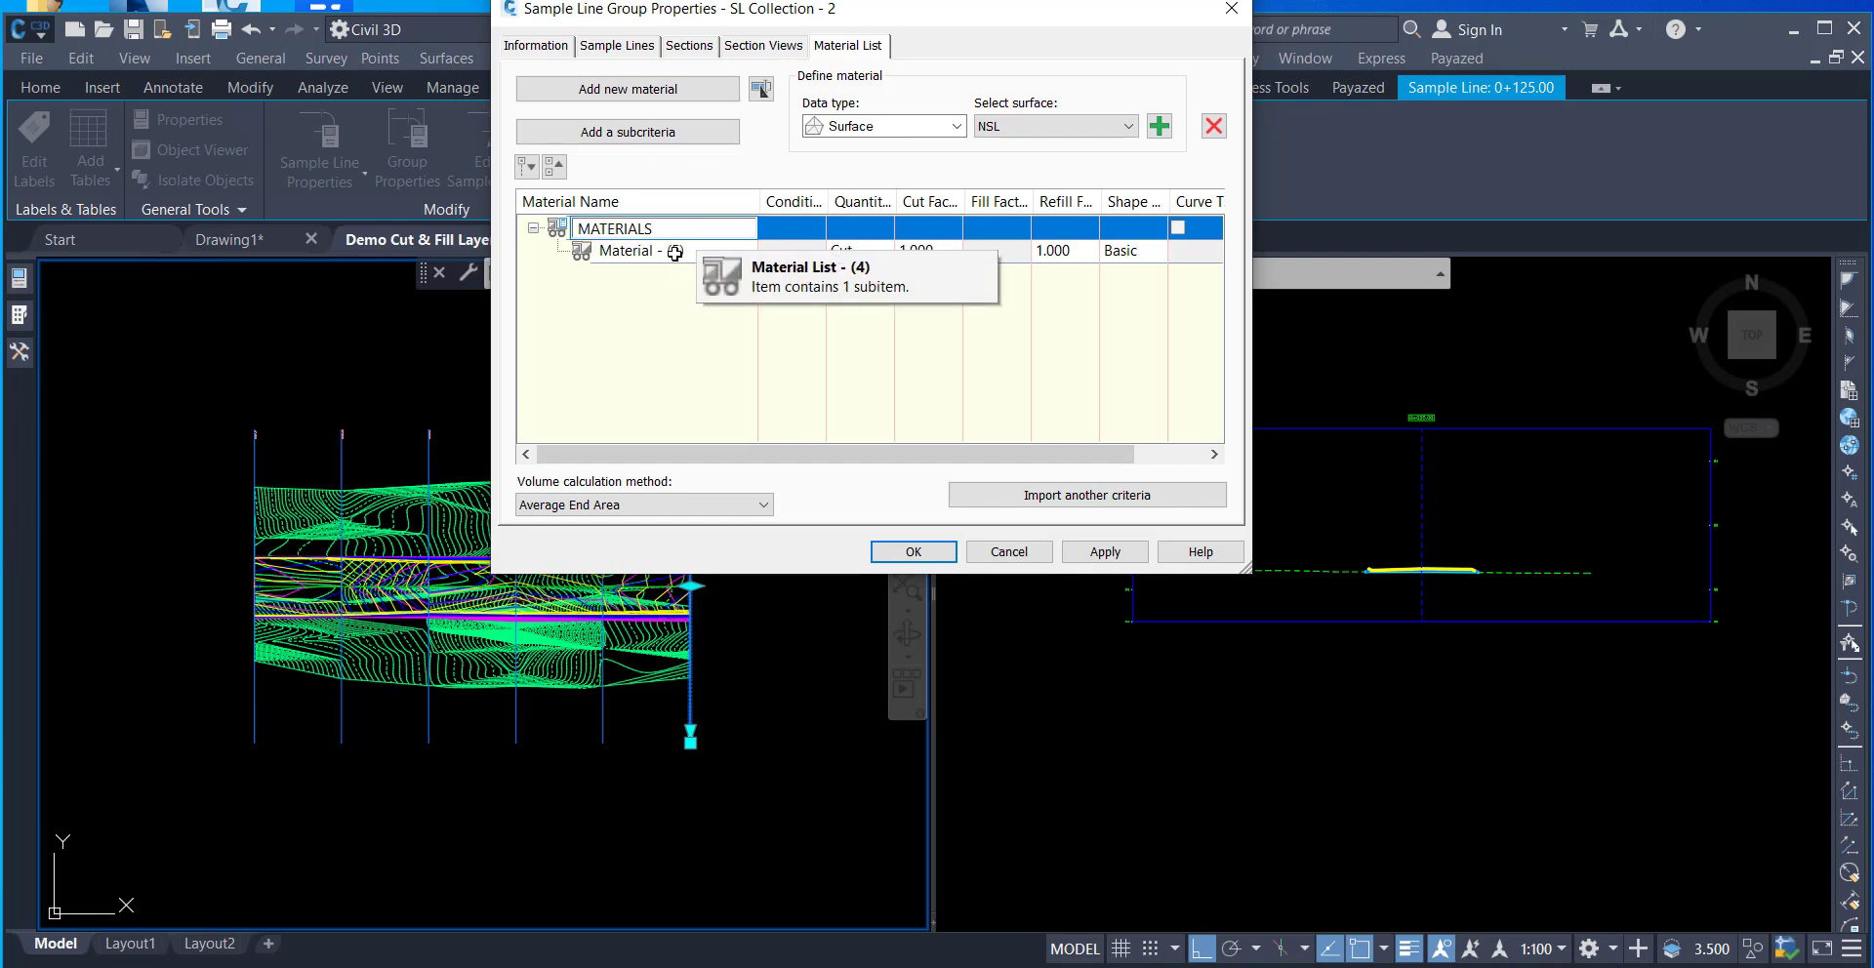
click(674, 252)
click(673, 252)
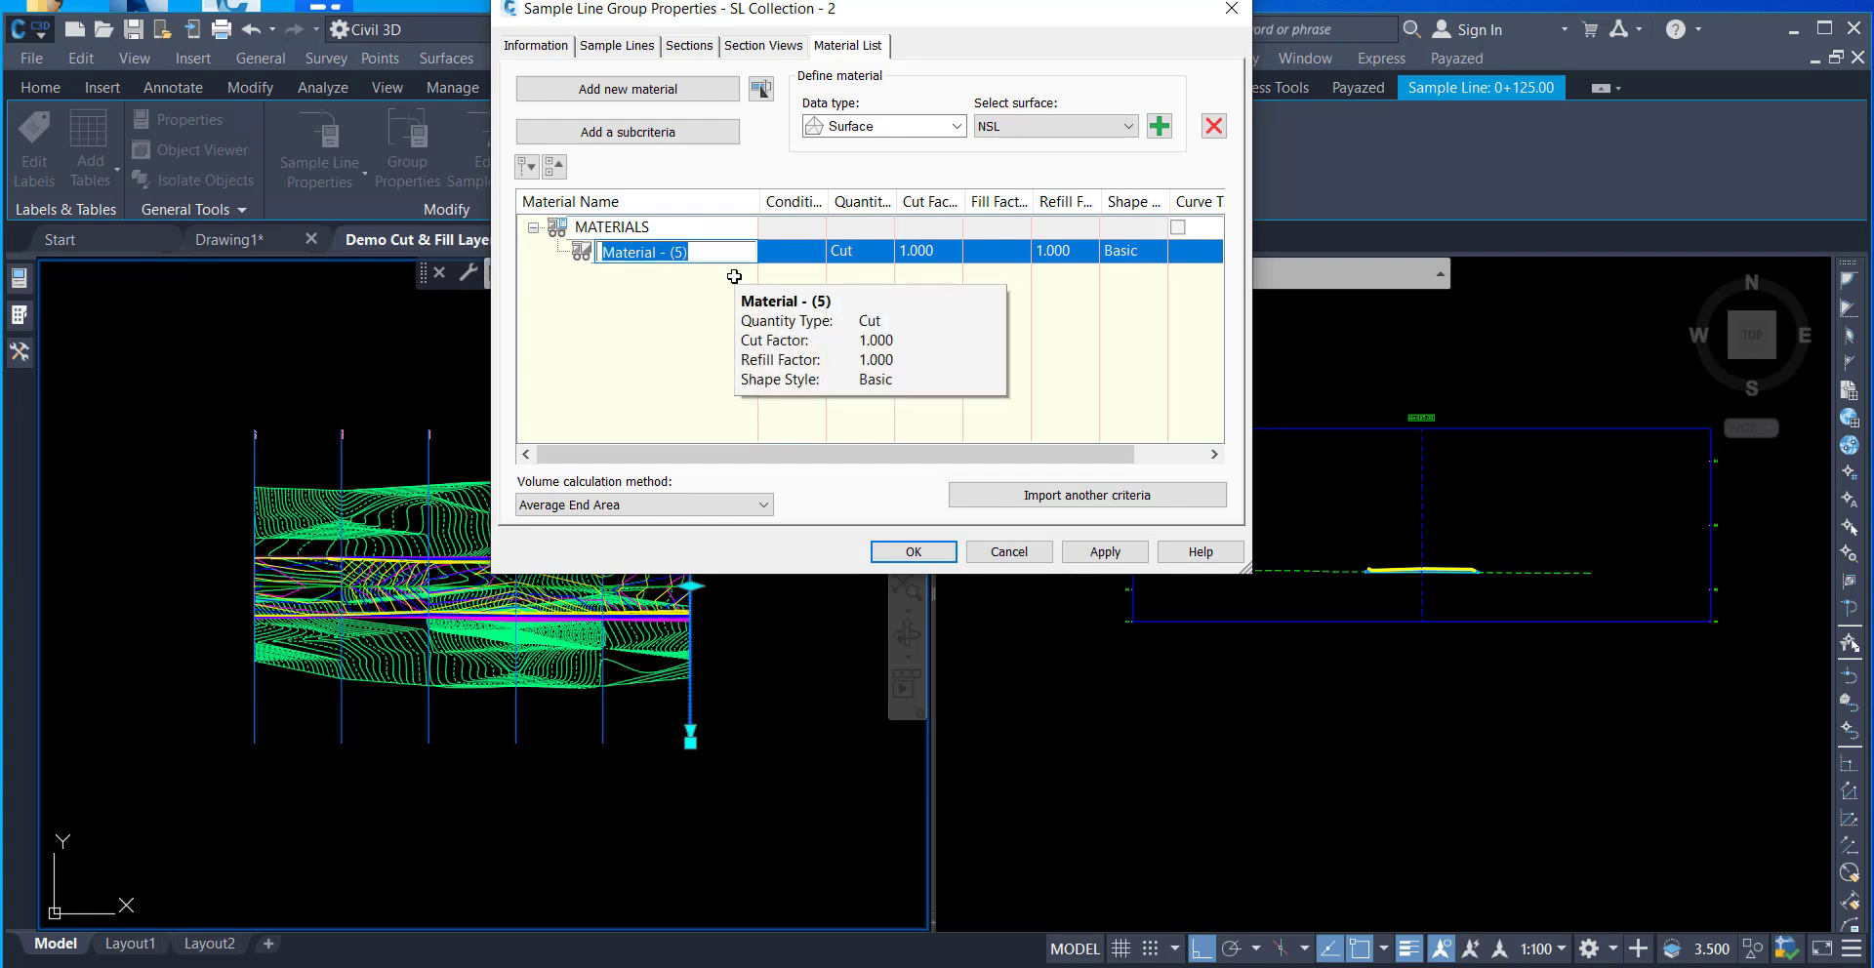
text(1ST LAYER)
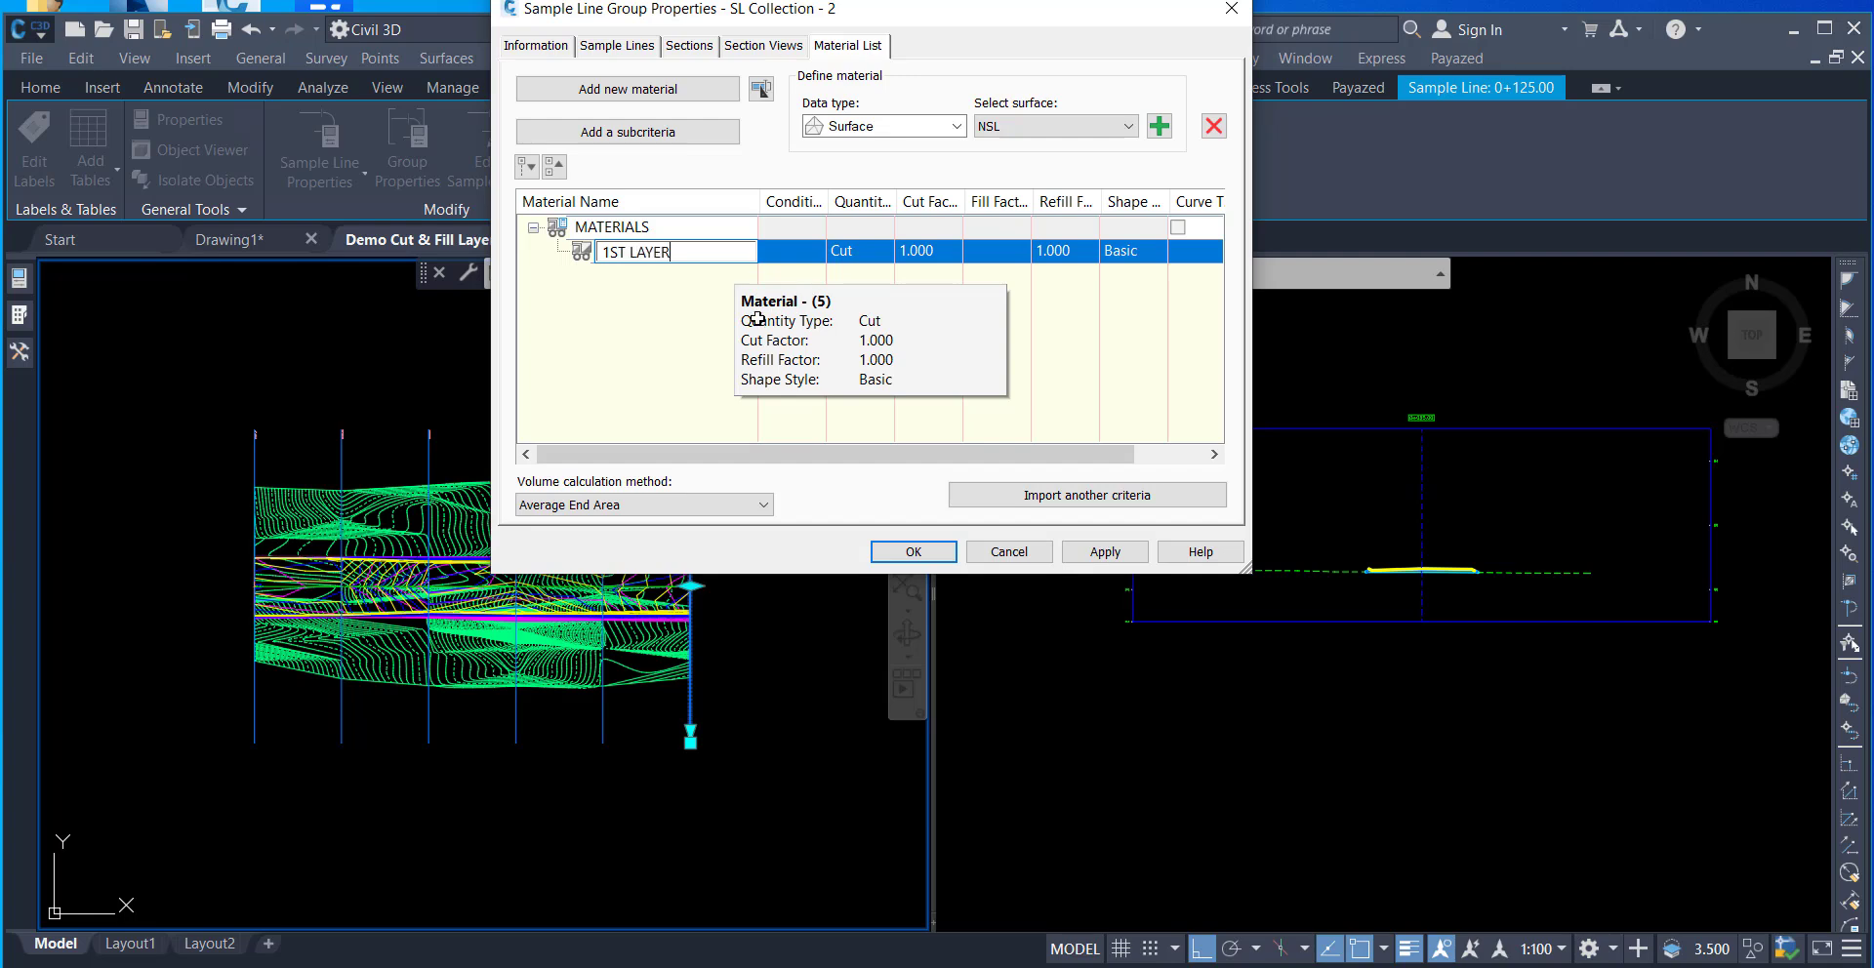
- Set the 1ST LAYER material's quantity type to Fill
click(859, 251)
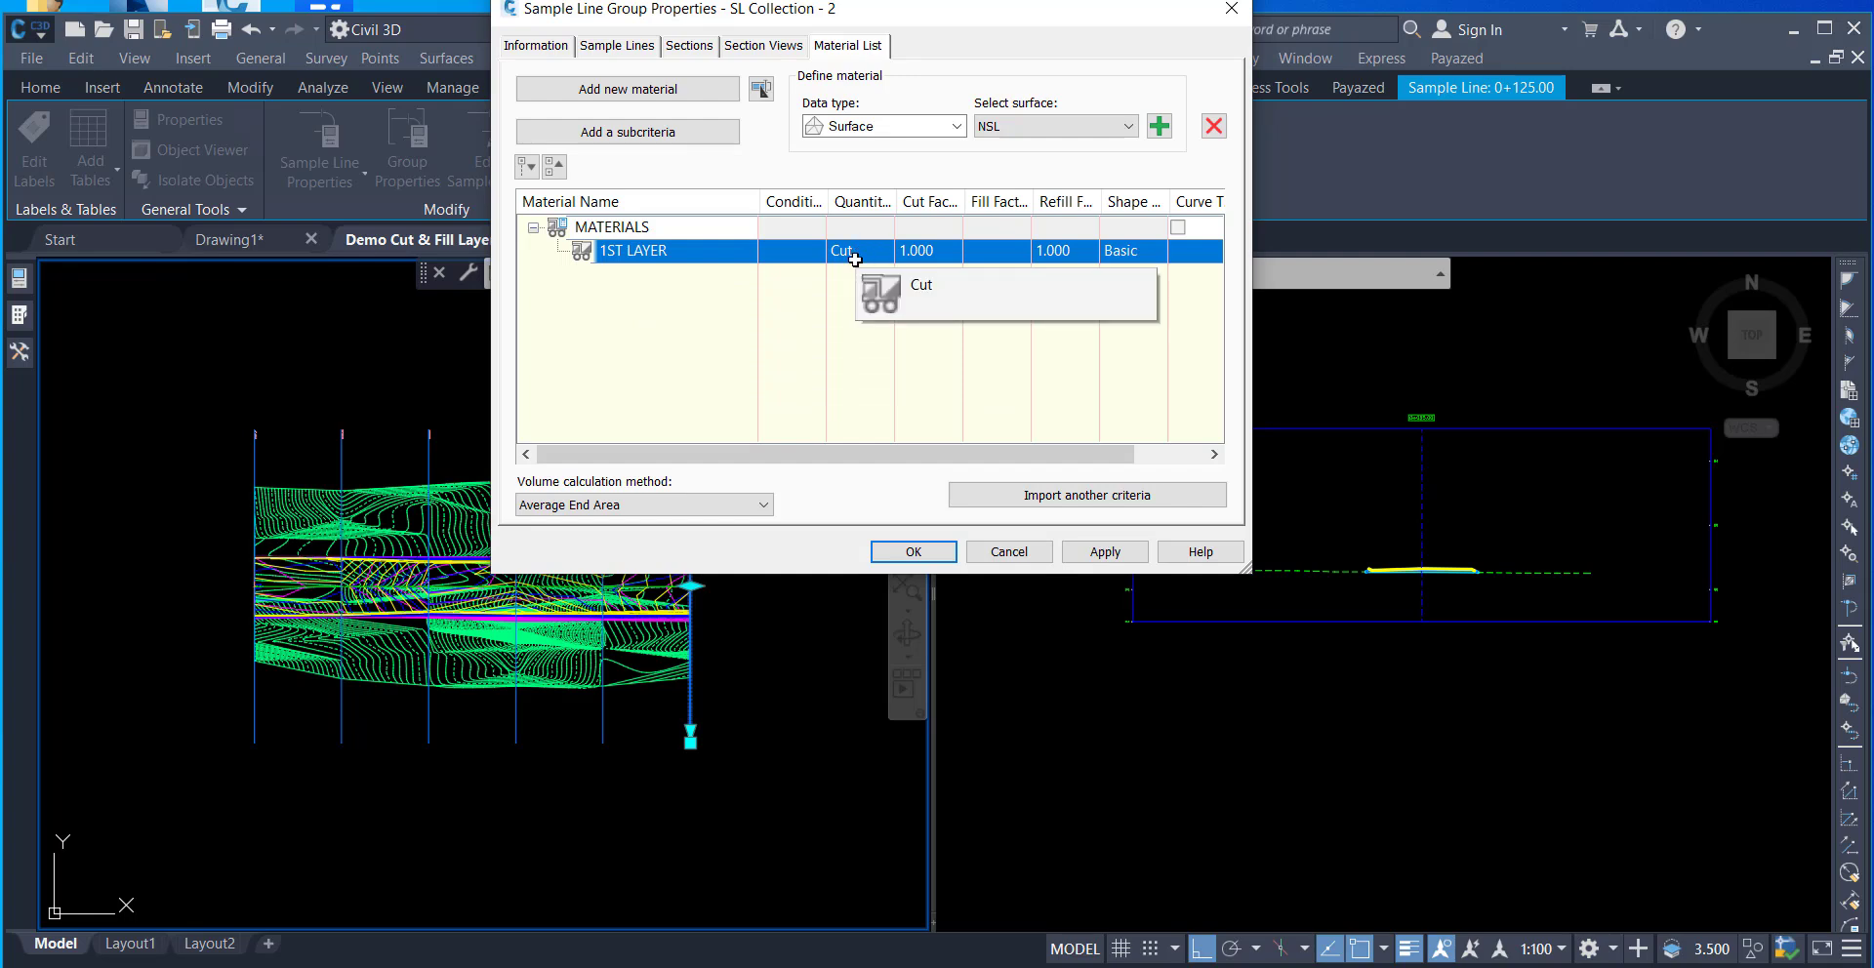
click(855, 256)
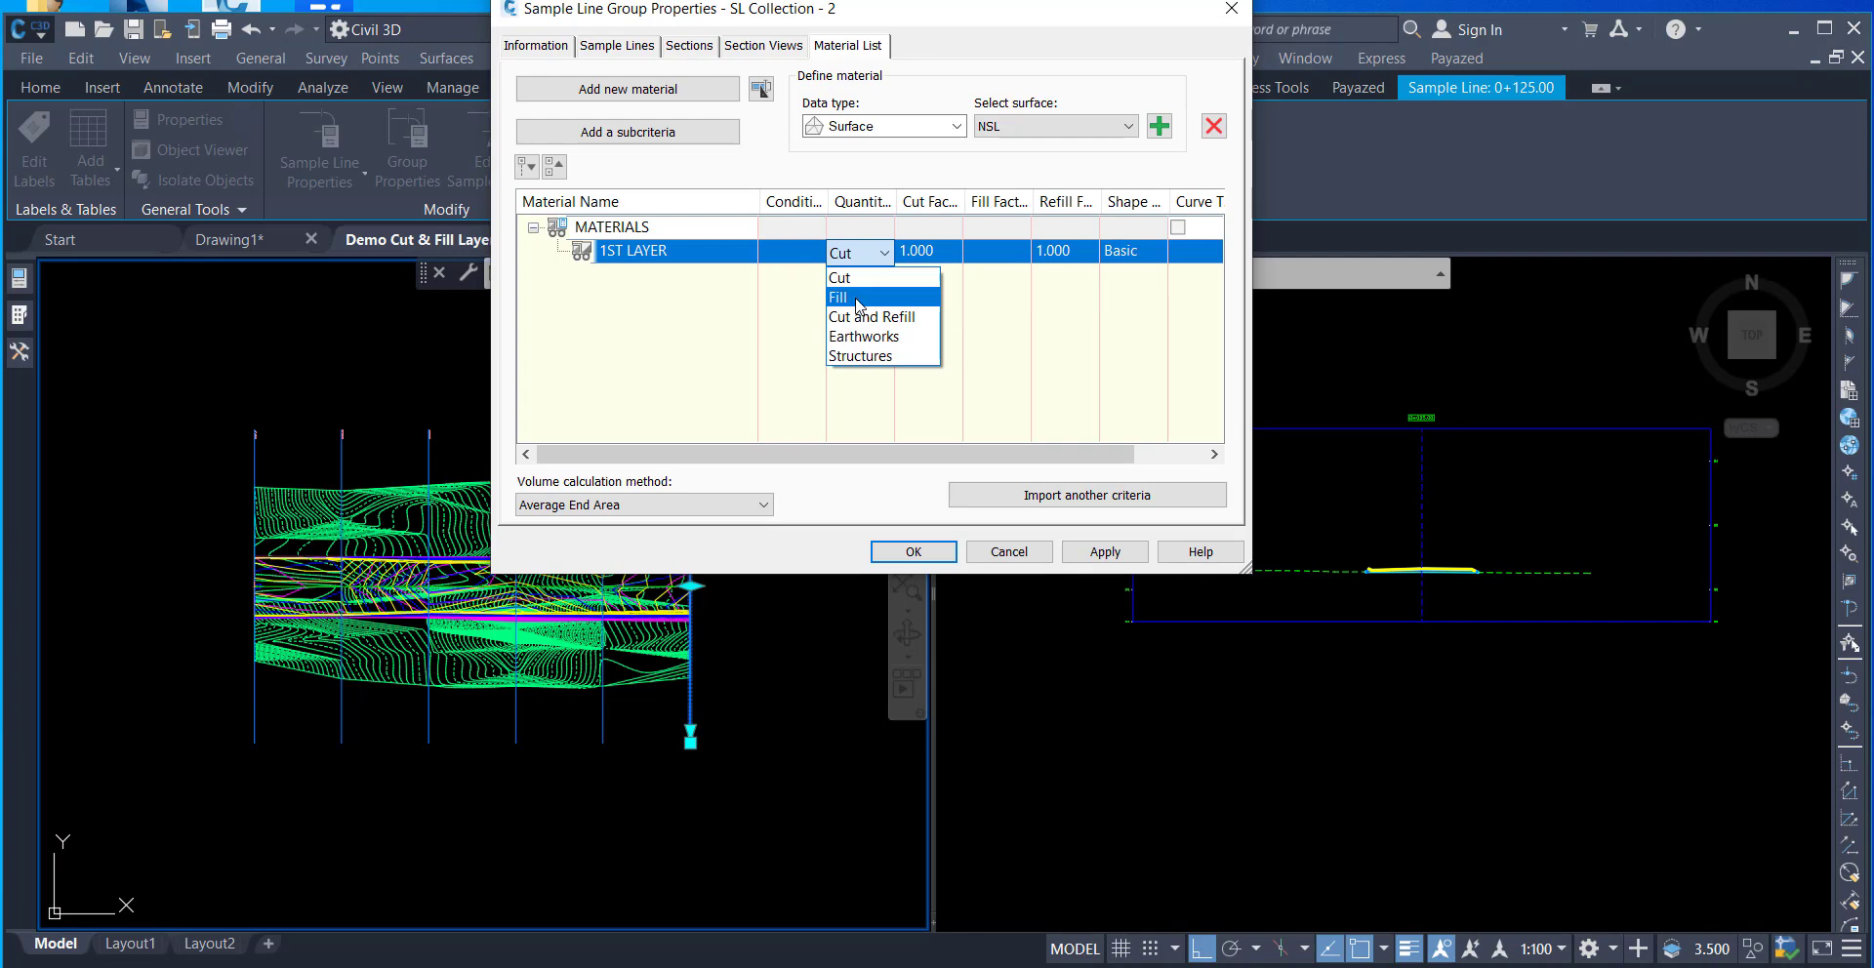
click(859, 297)
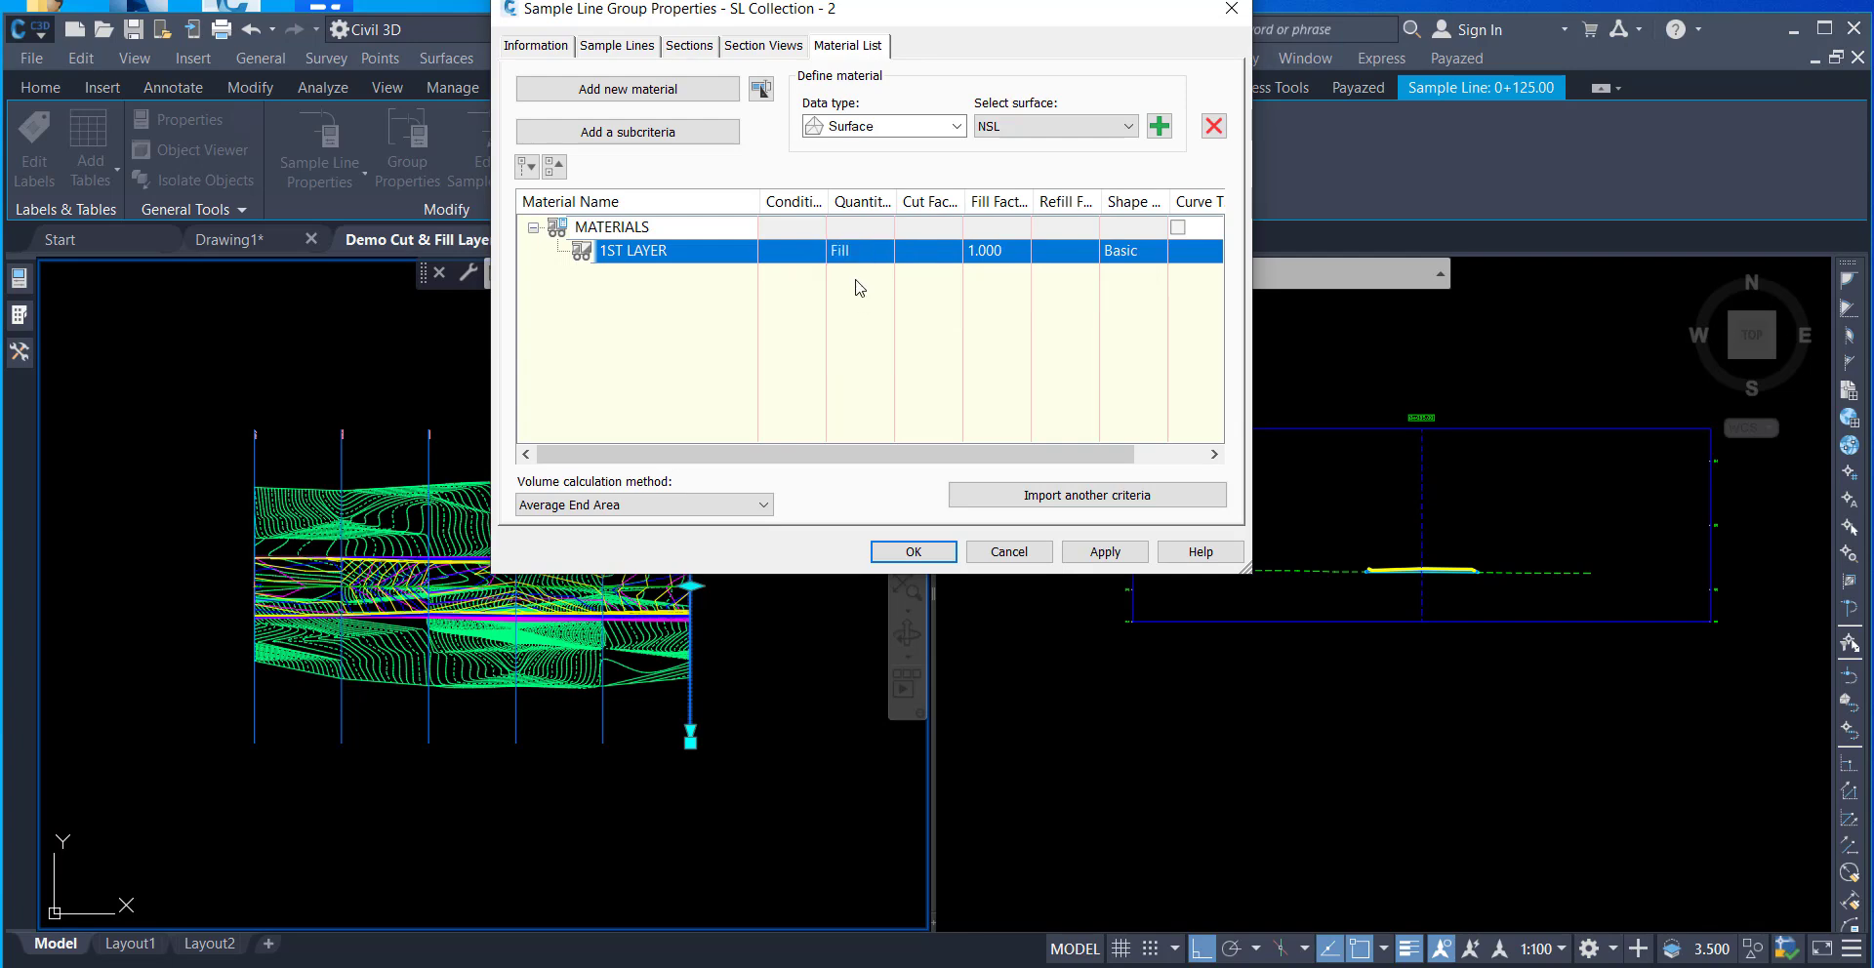
- Add the NSL and 1ST LAYER surfaces to the 1ST LAYER material, set the 1ST LAYER surface's condition to Below, and accept the group properties
click(1161, 137)
click(1127, 126)
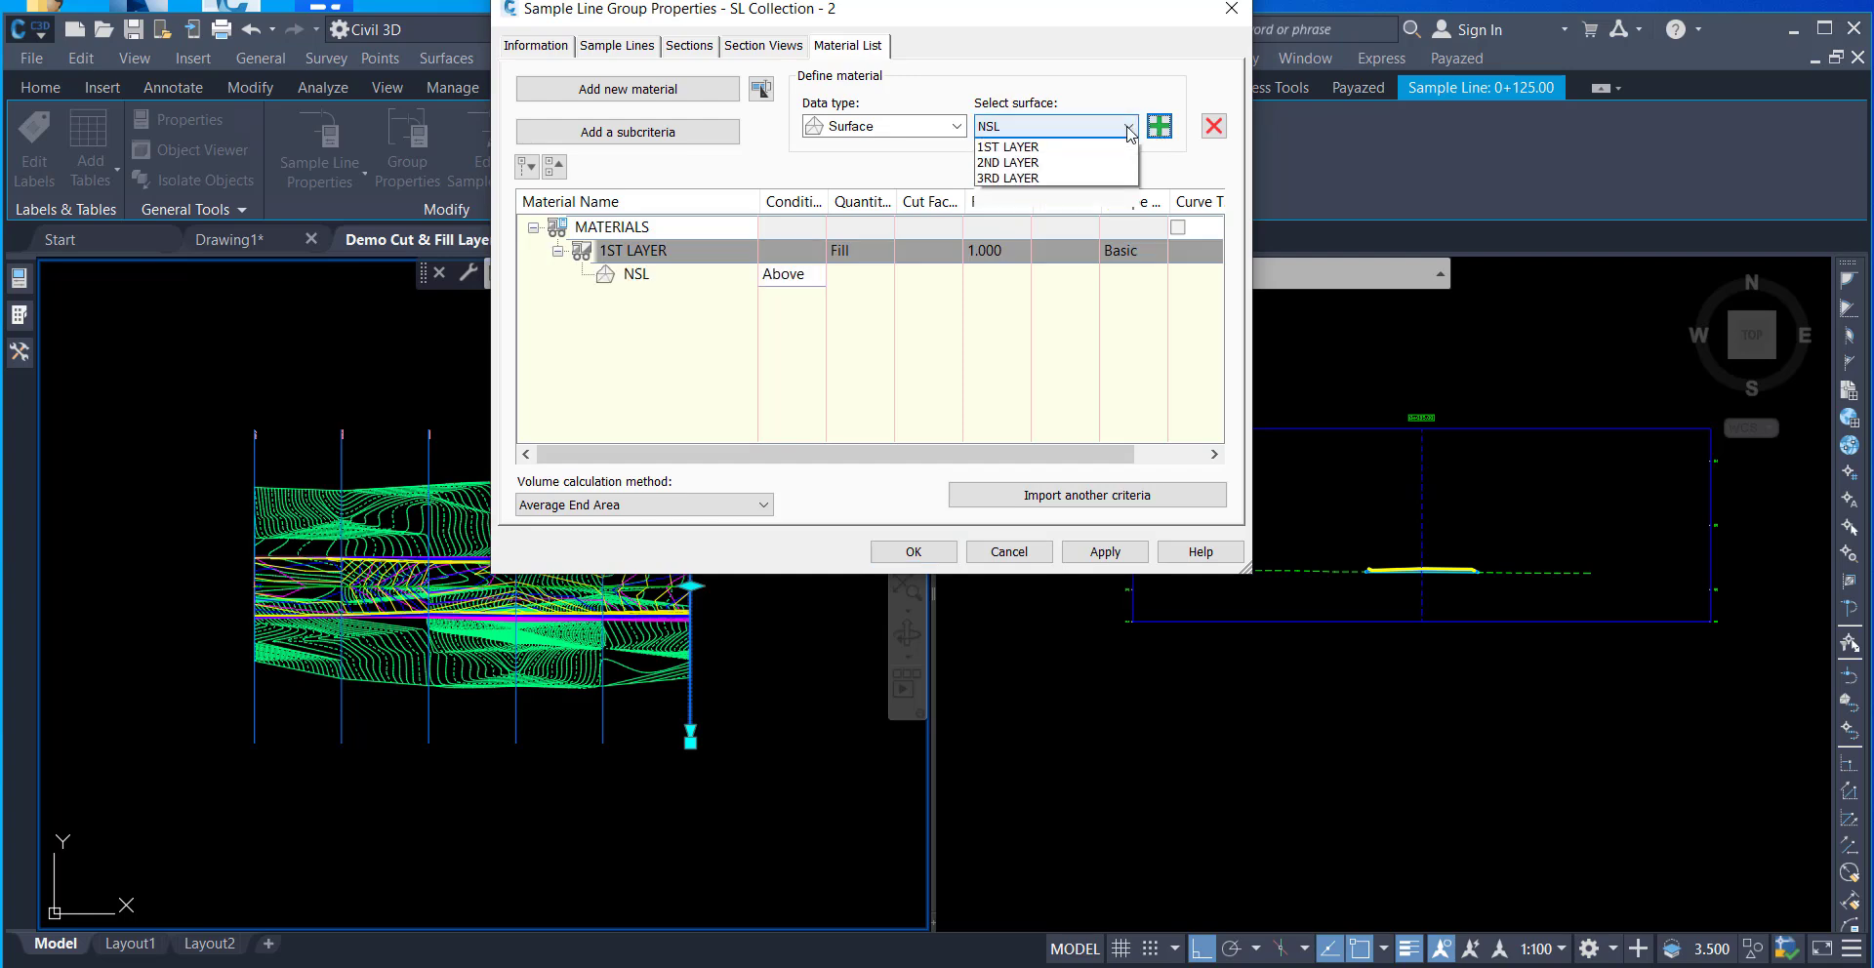
click(1114, 162)
click(1160, 126)
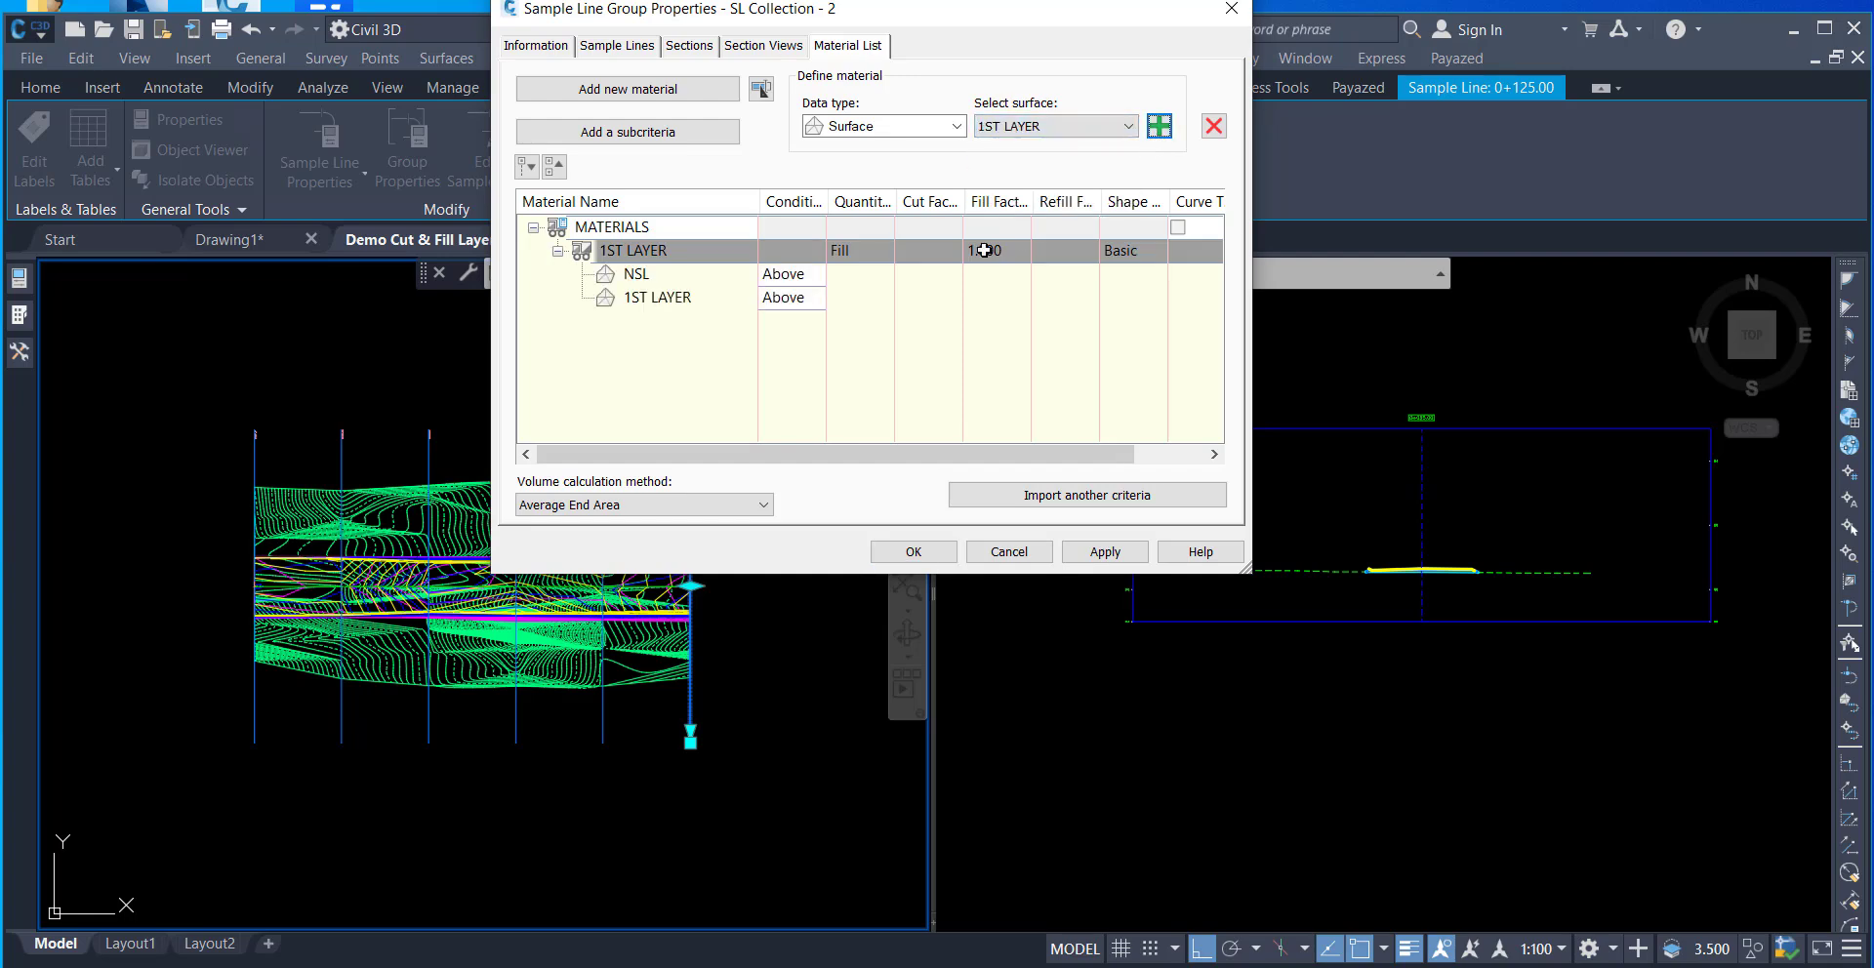
click(794, 299)
click(799, 343)
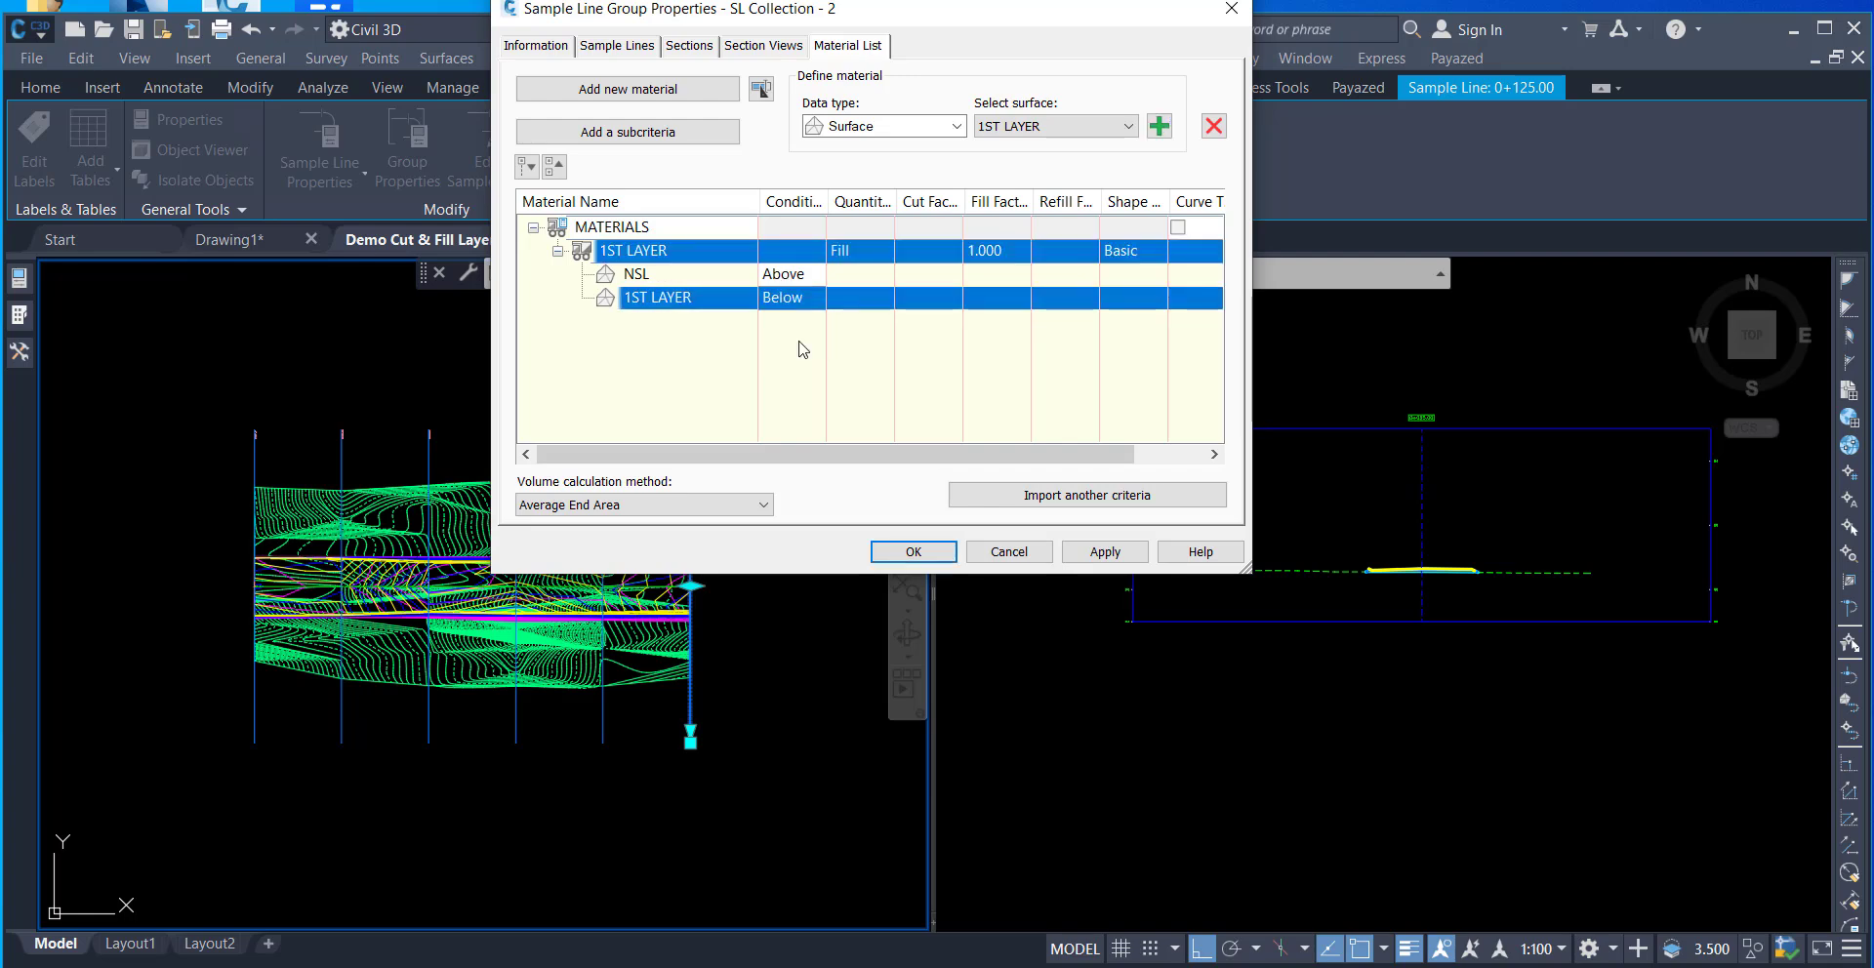
click(1091, 553)
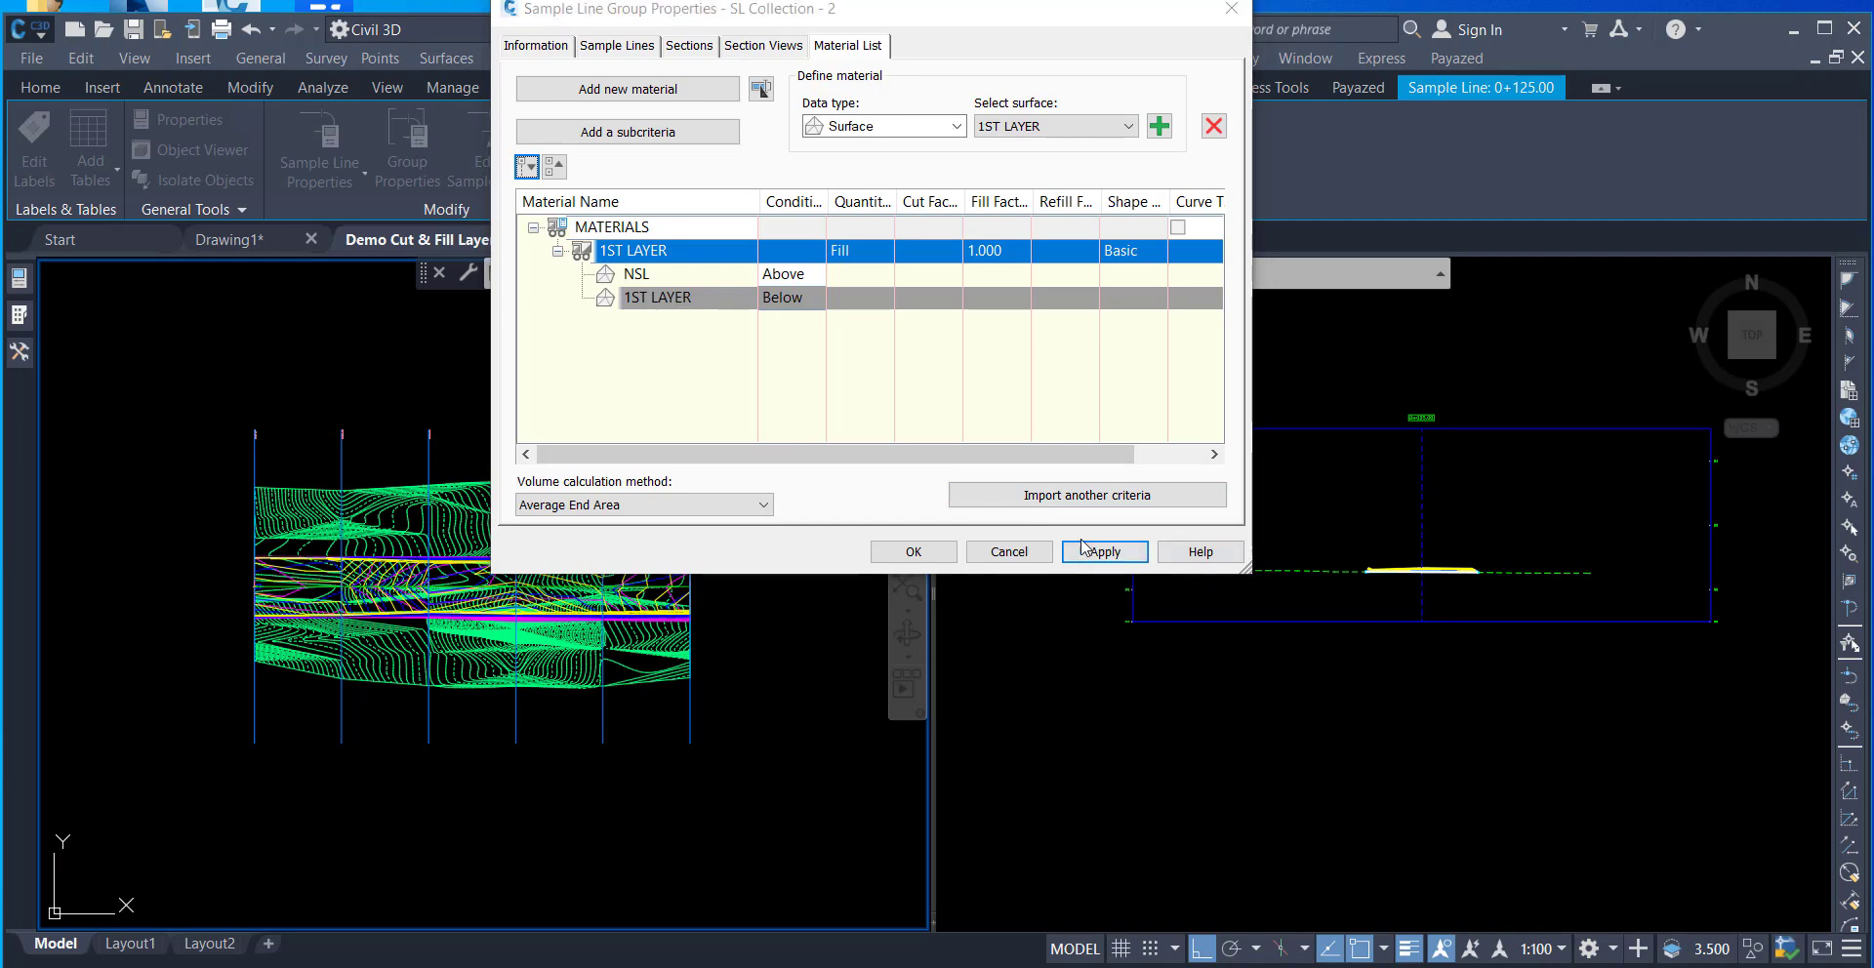
click(914, 553)
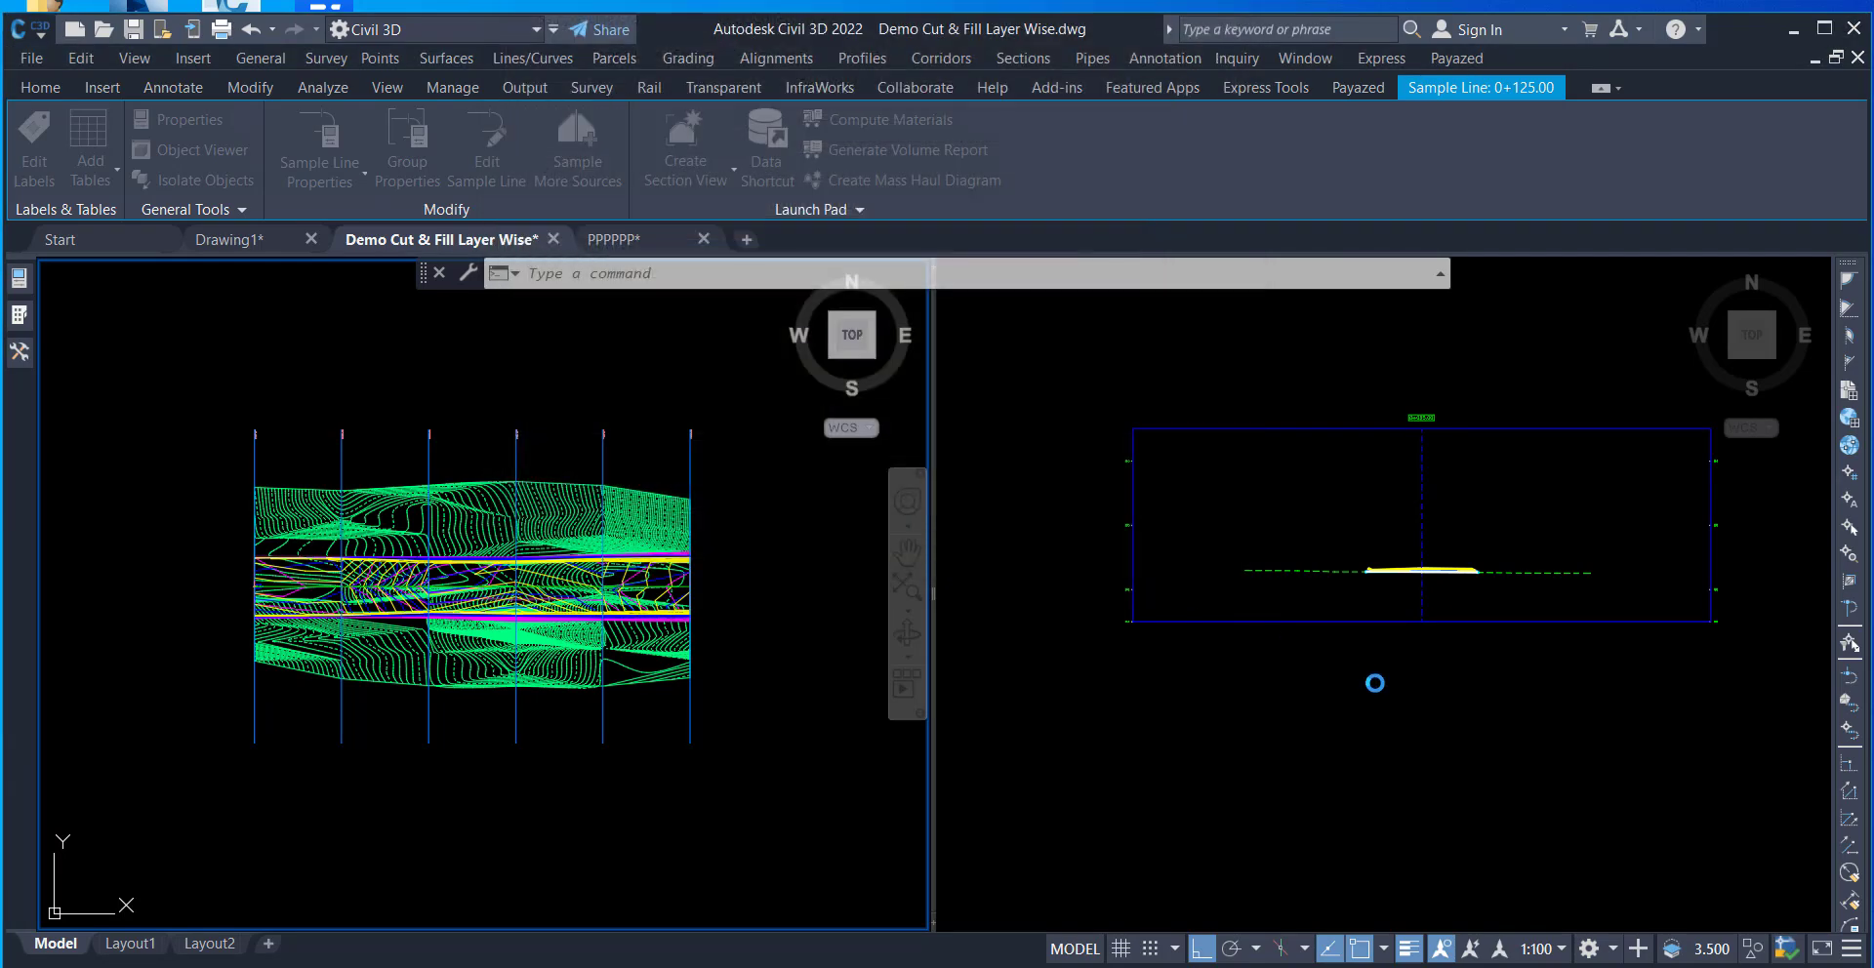
- Examine the first layer's fill shading between natural ground and the layer line in several section views
click(1427, 584)
scroll(1427, 583, up, 6)
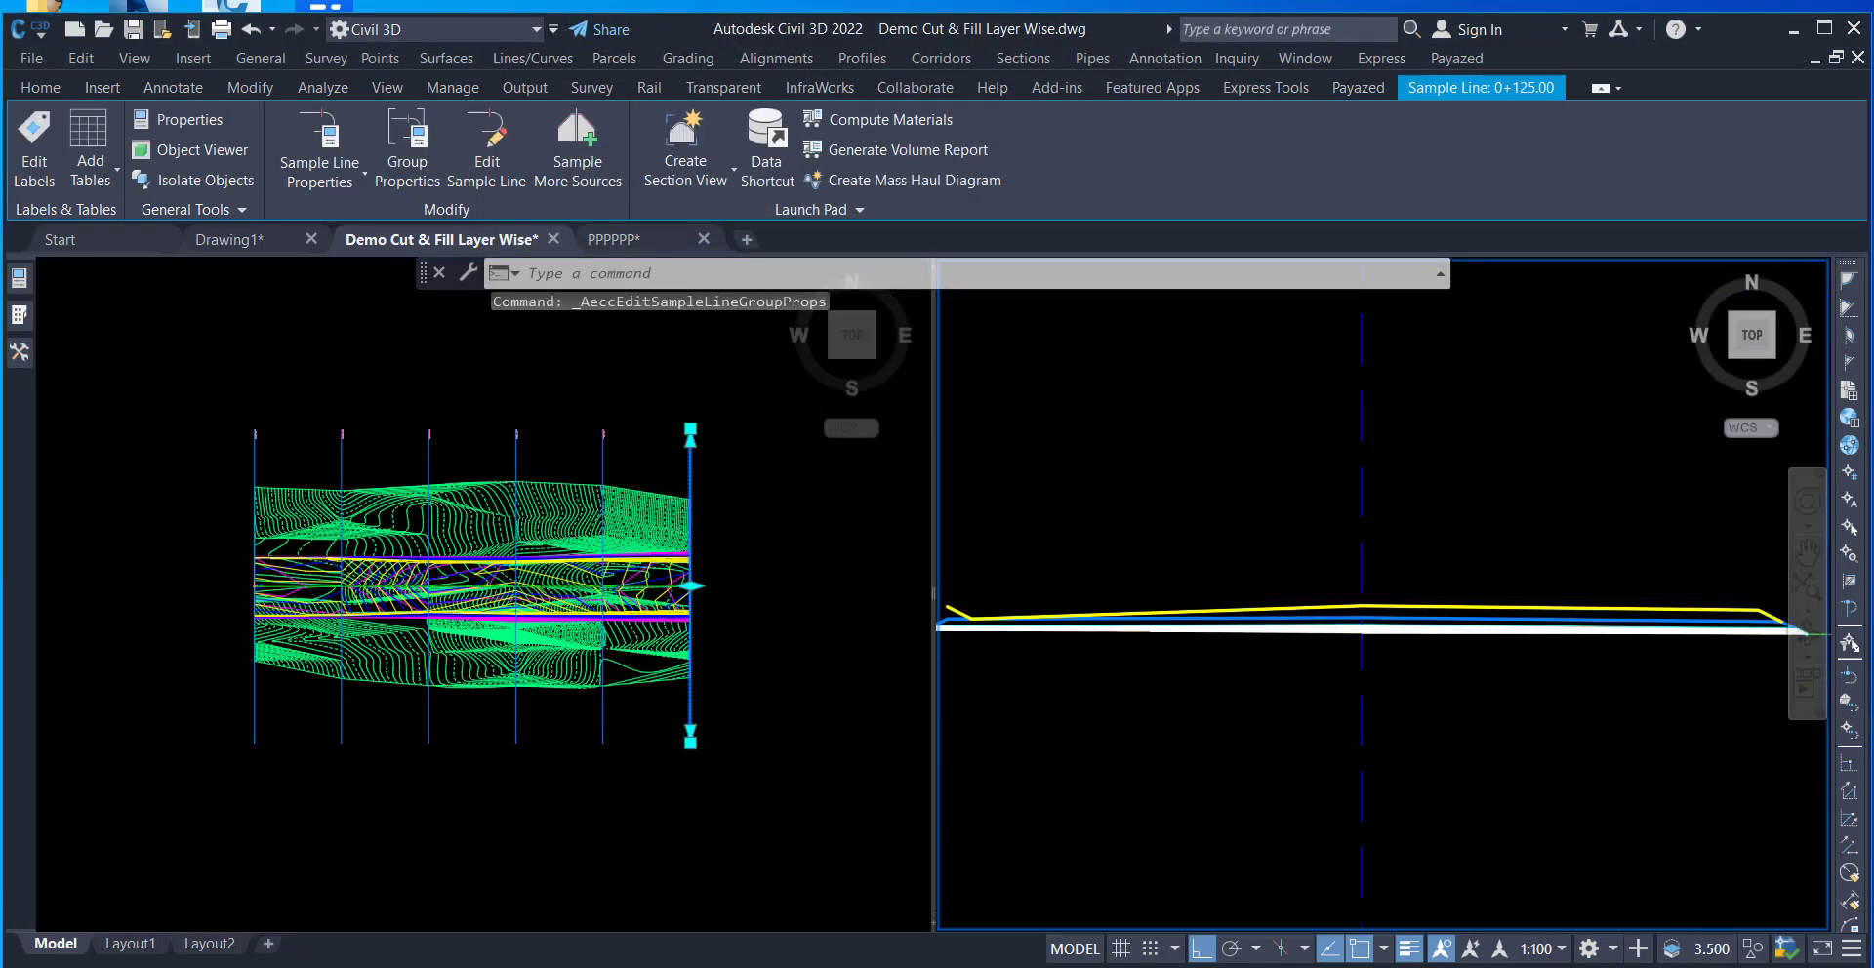
scroll(1268, 613, up, 3)
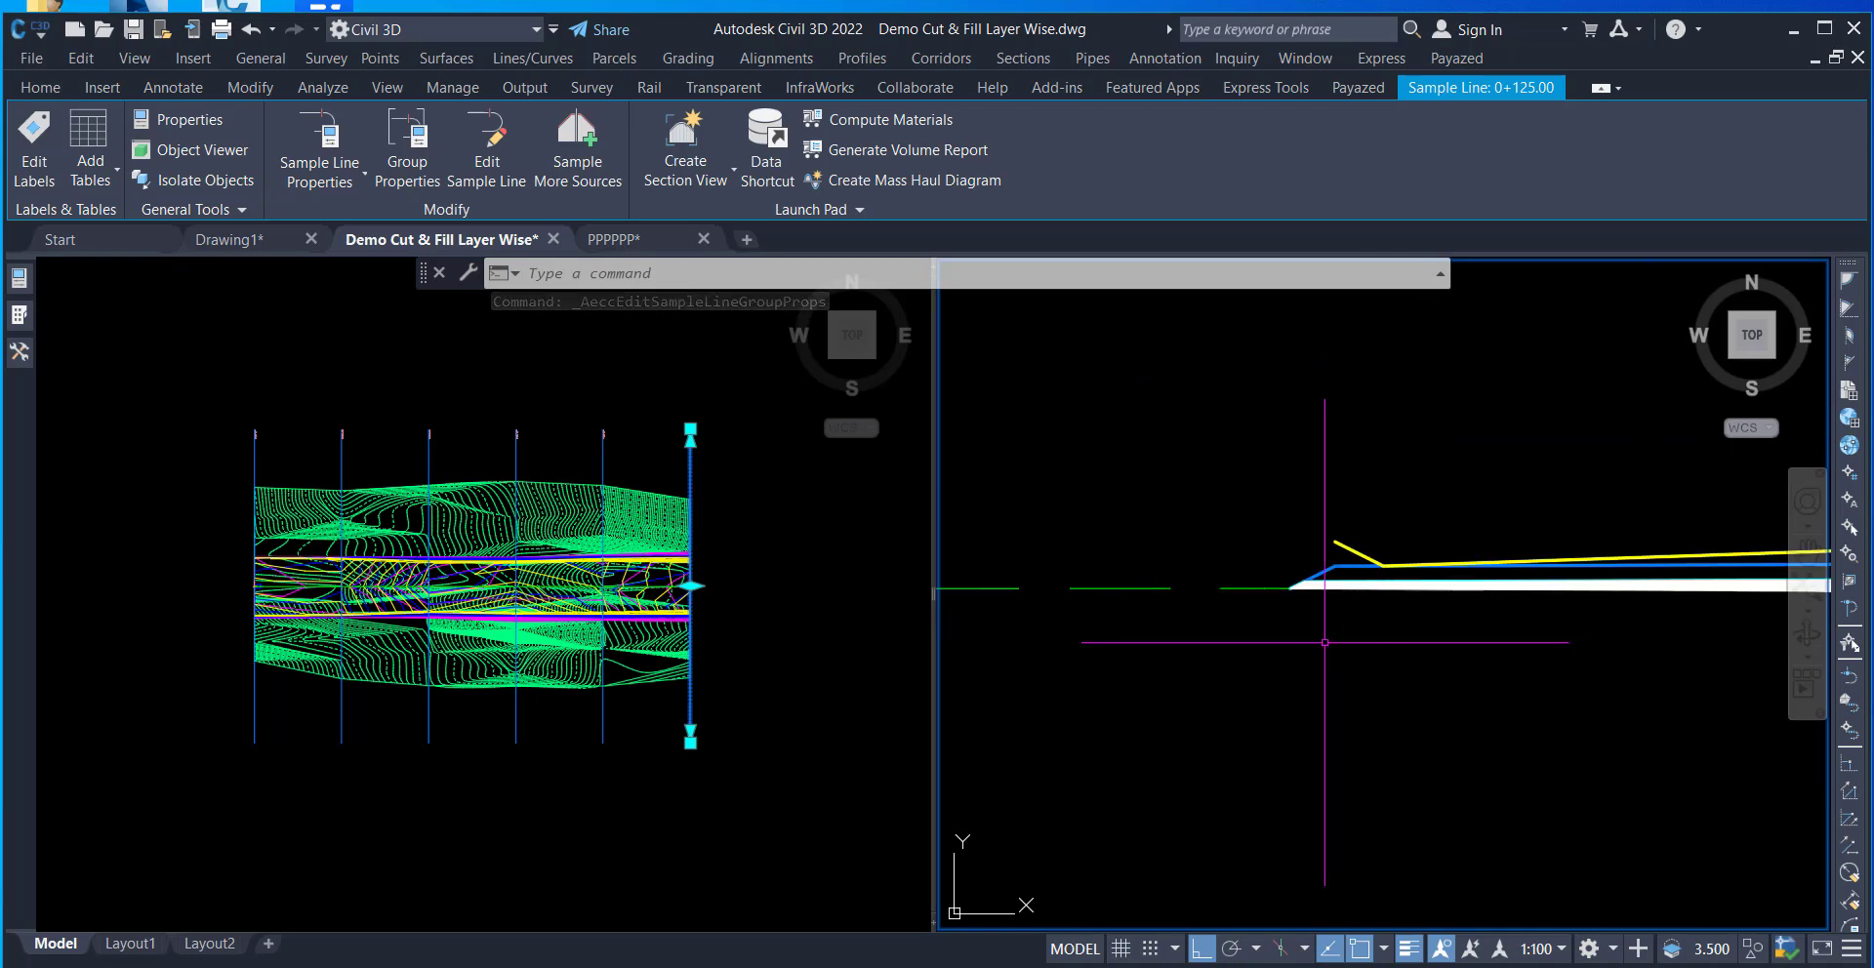
middle_drag(1723, 712, 1307, 662)
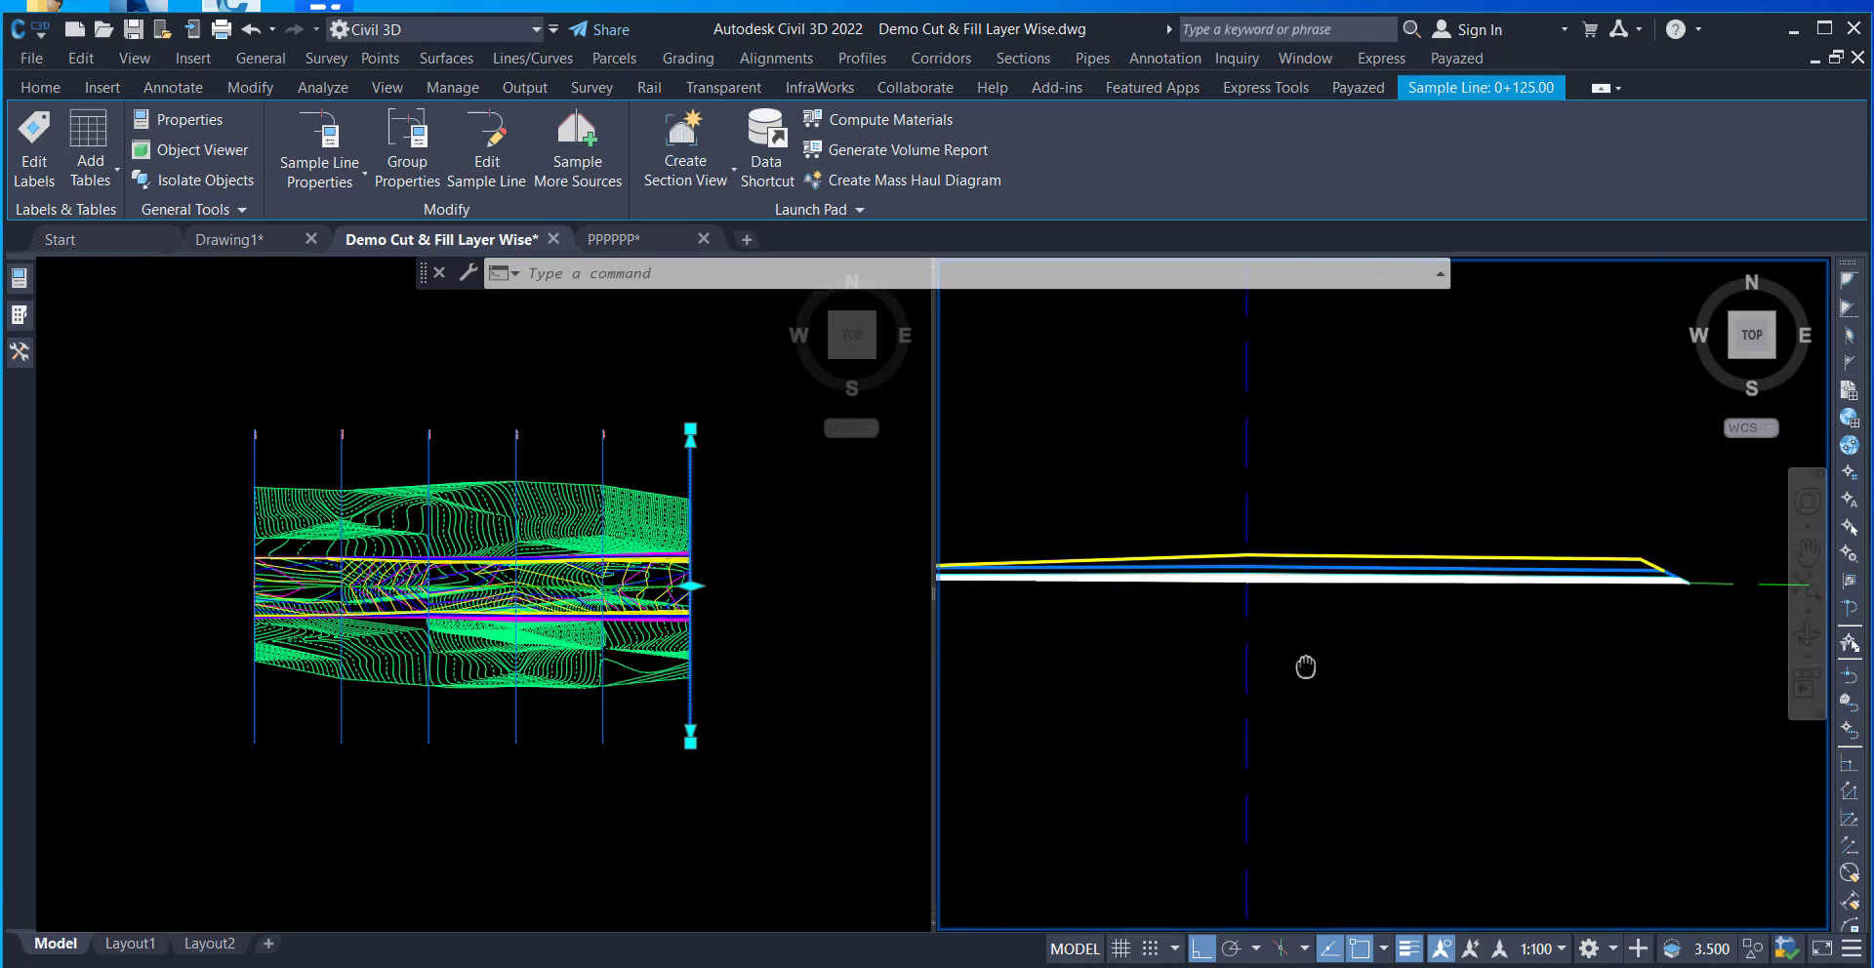
scroll(1345, 552, down, 6)
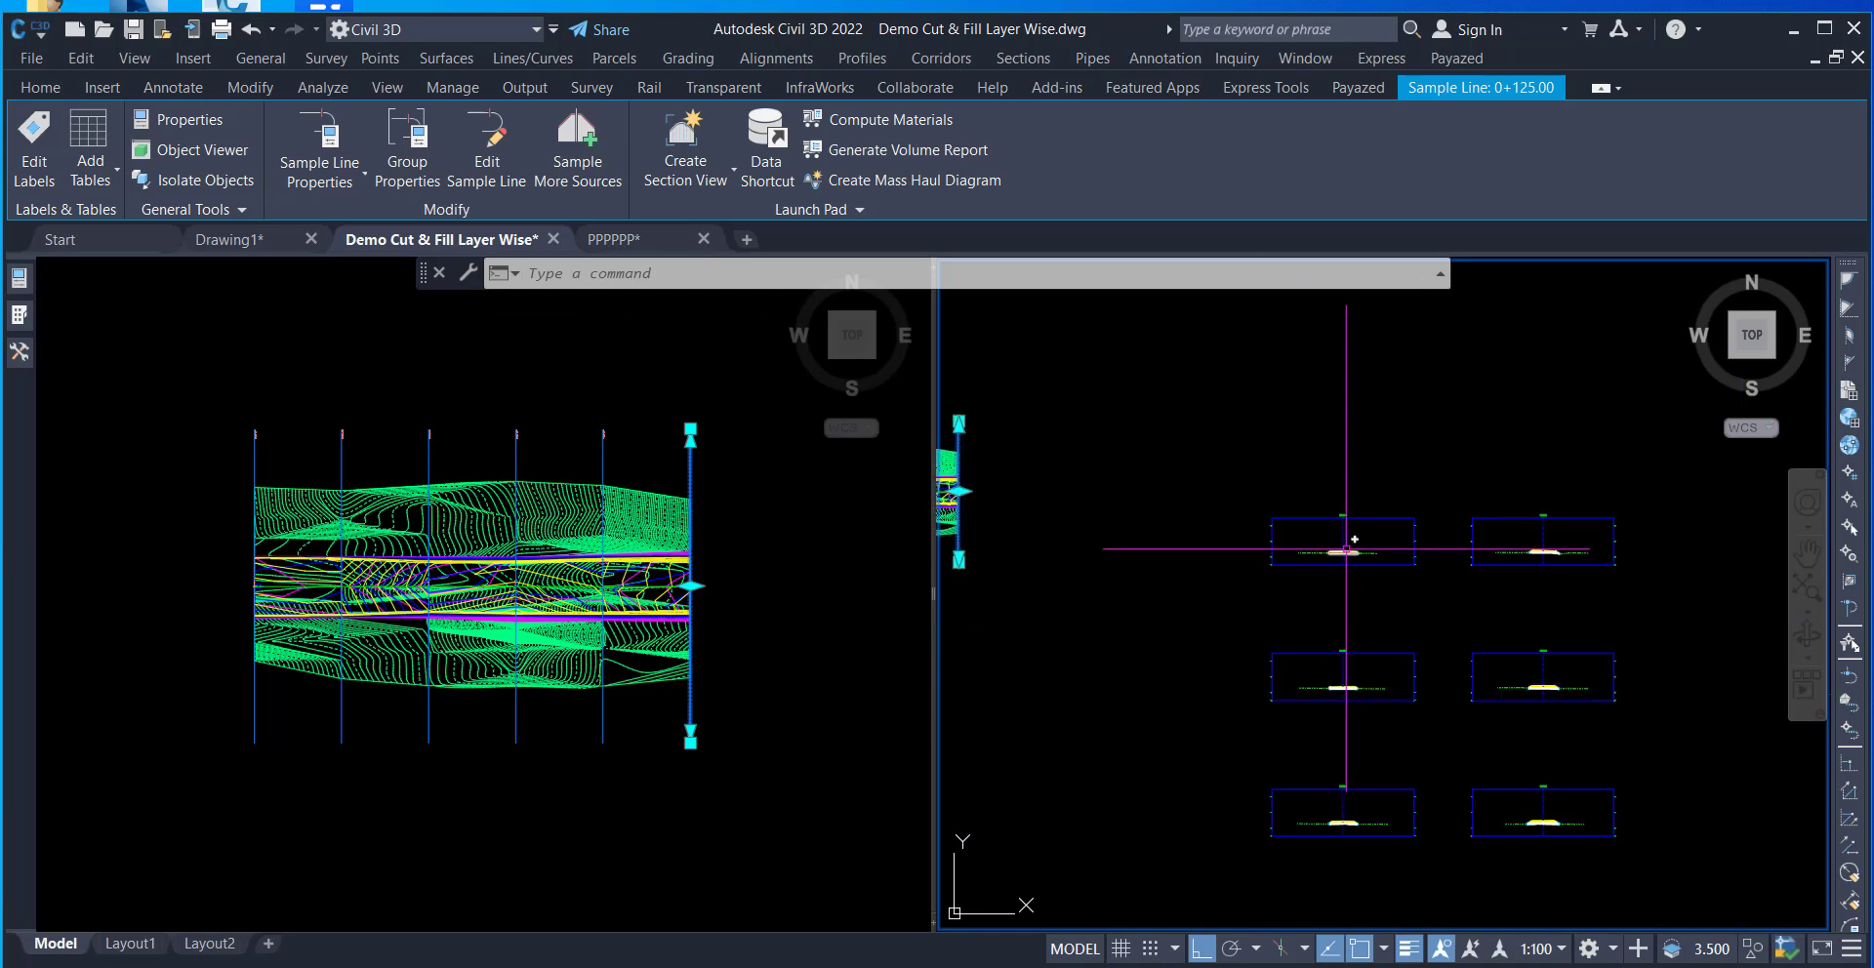
scroll(1341, 552, up, 3)
scroll(1338, 570, up, 6)
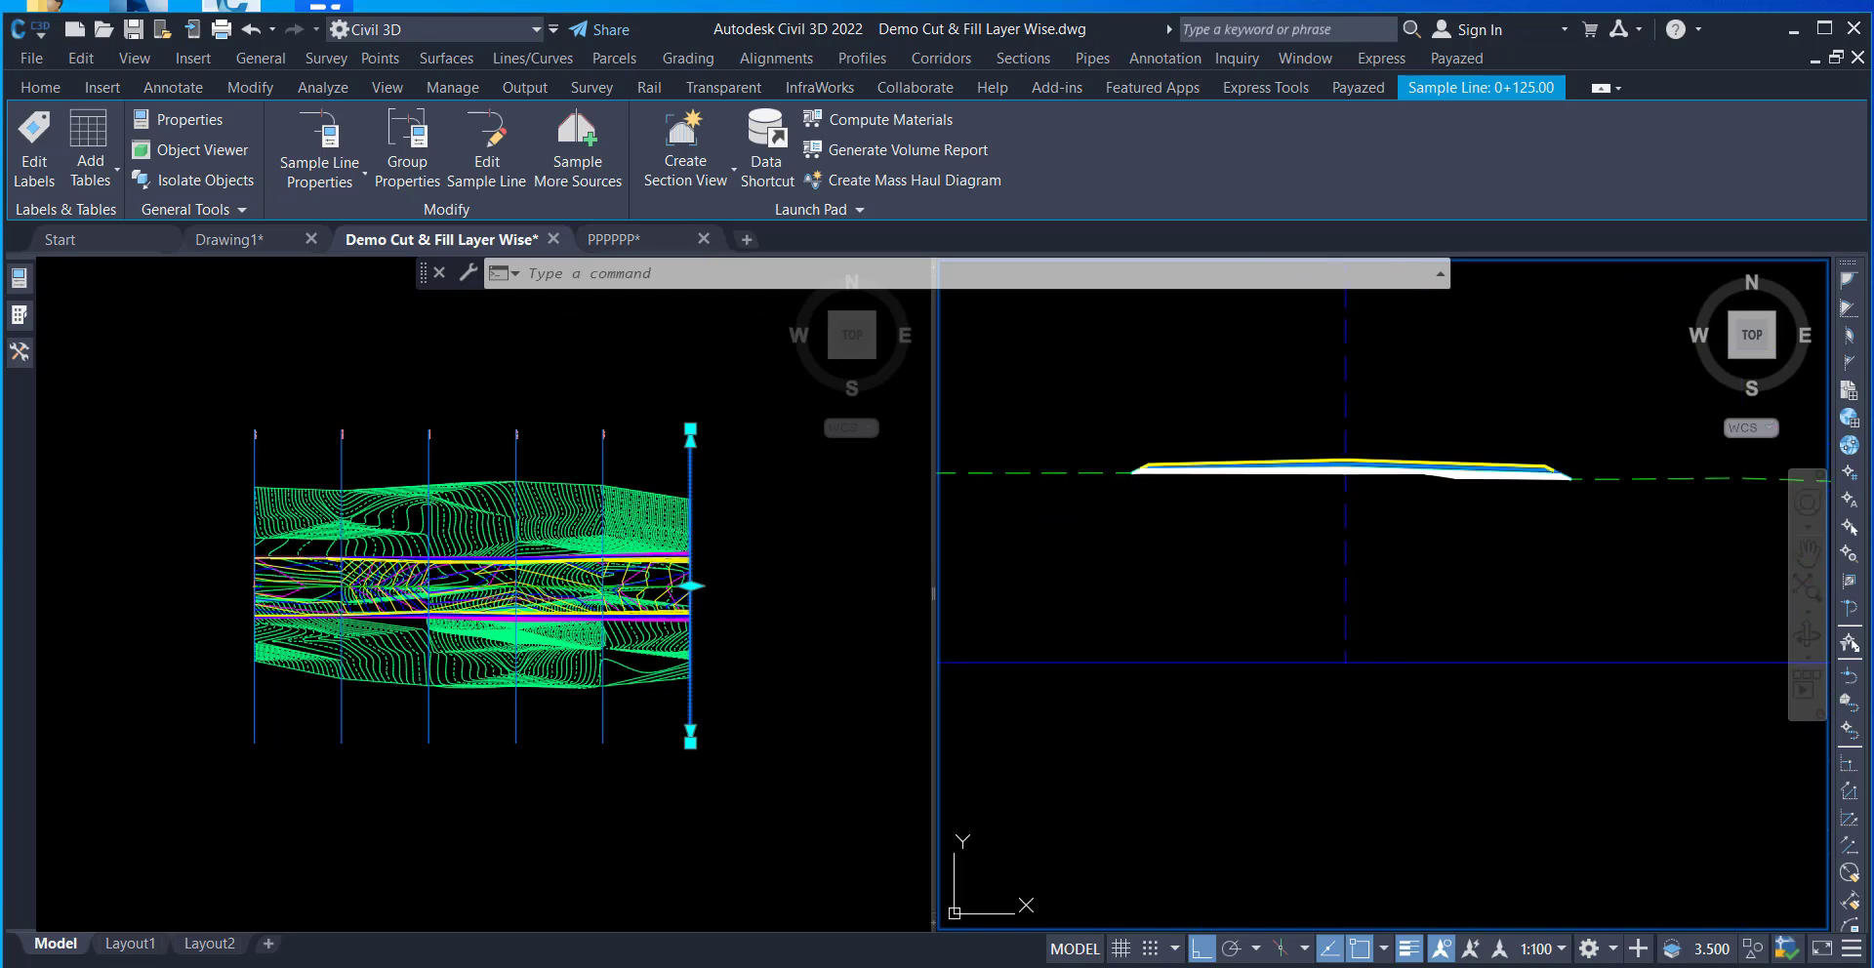
scroll(1426, 512, up, 2)
middle_drag(1427, 515, 1455, 620)
scroll(1638, 583, up, 3)
scroll(1286, 559, down, 3)
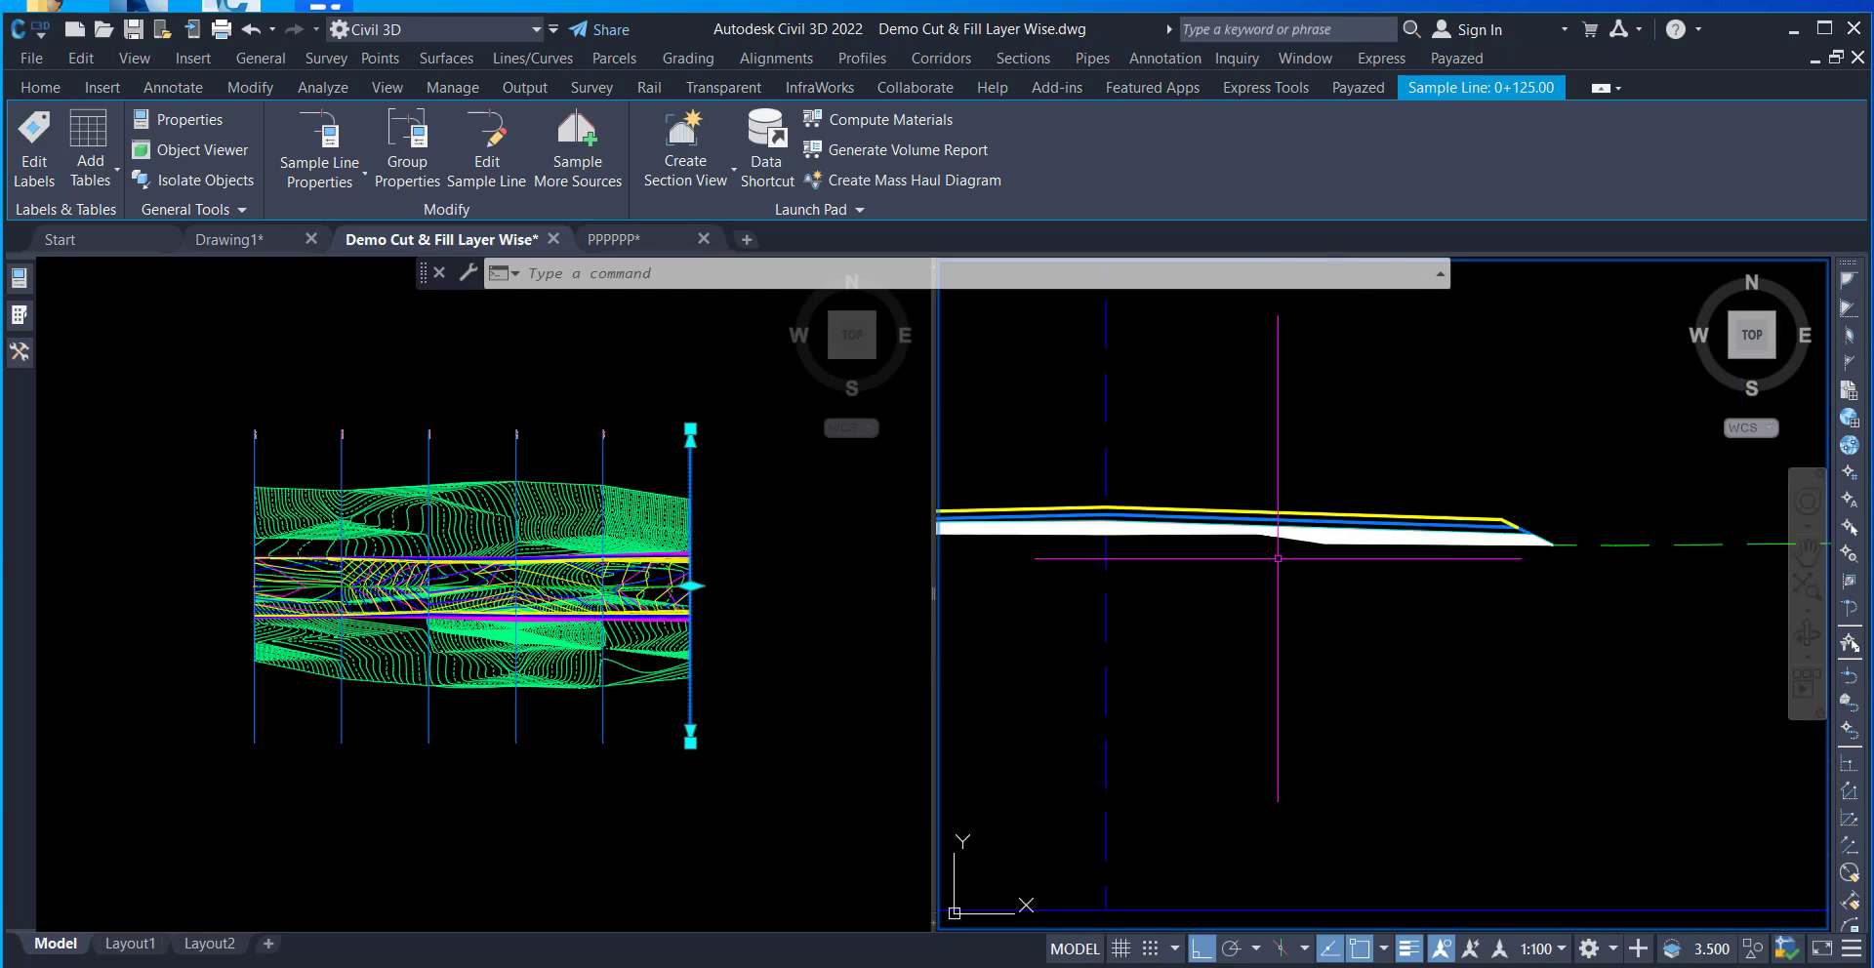
scroll(1488, 548, up, 3)
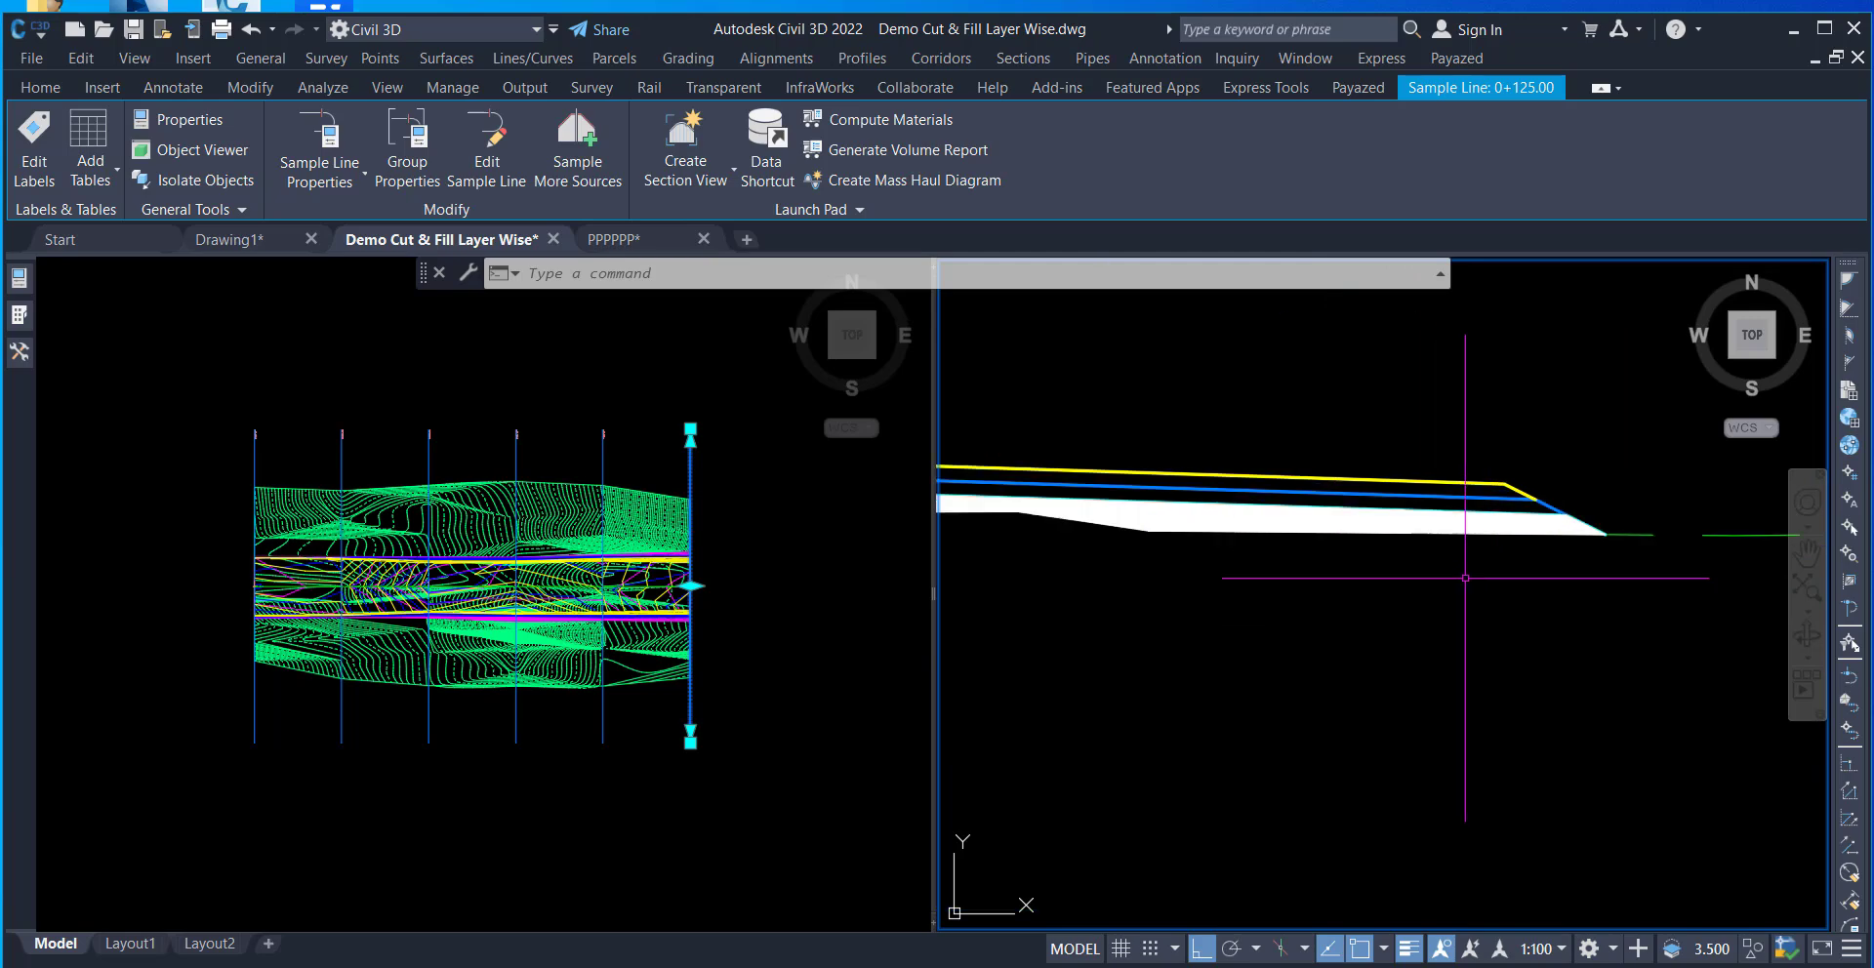
- Reopen the sample line group's properties and apply the 1ST LAYER Fill shape style to the 1ST LAYER material
click(395, 186)
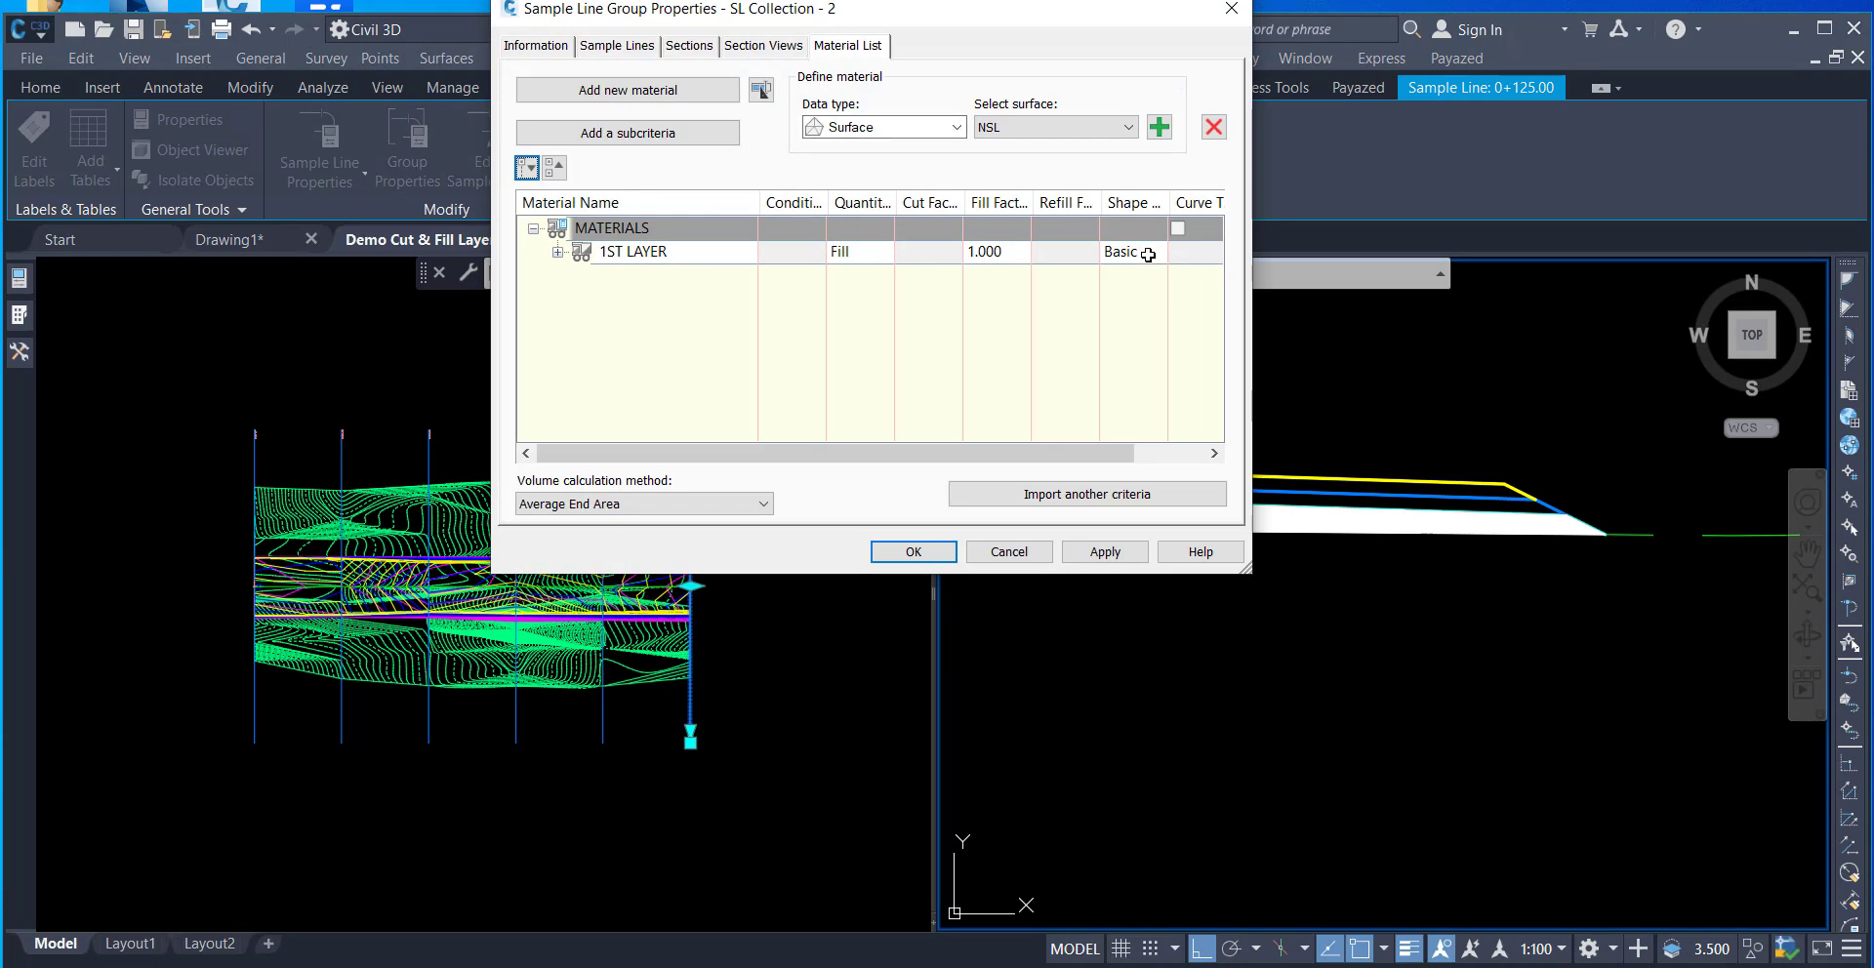
click(1150, 256)
click(1200, 223)
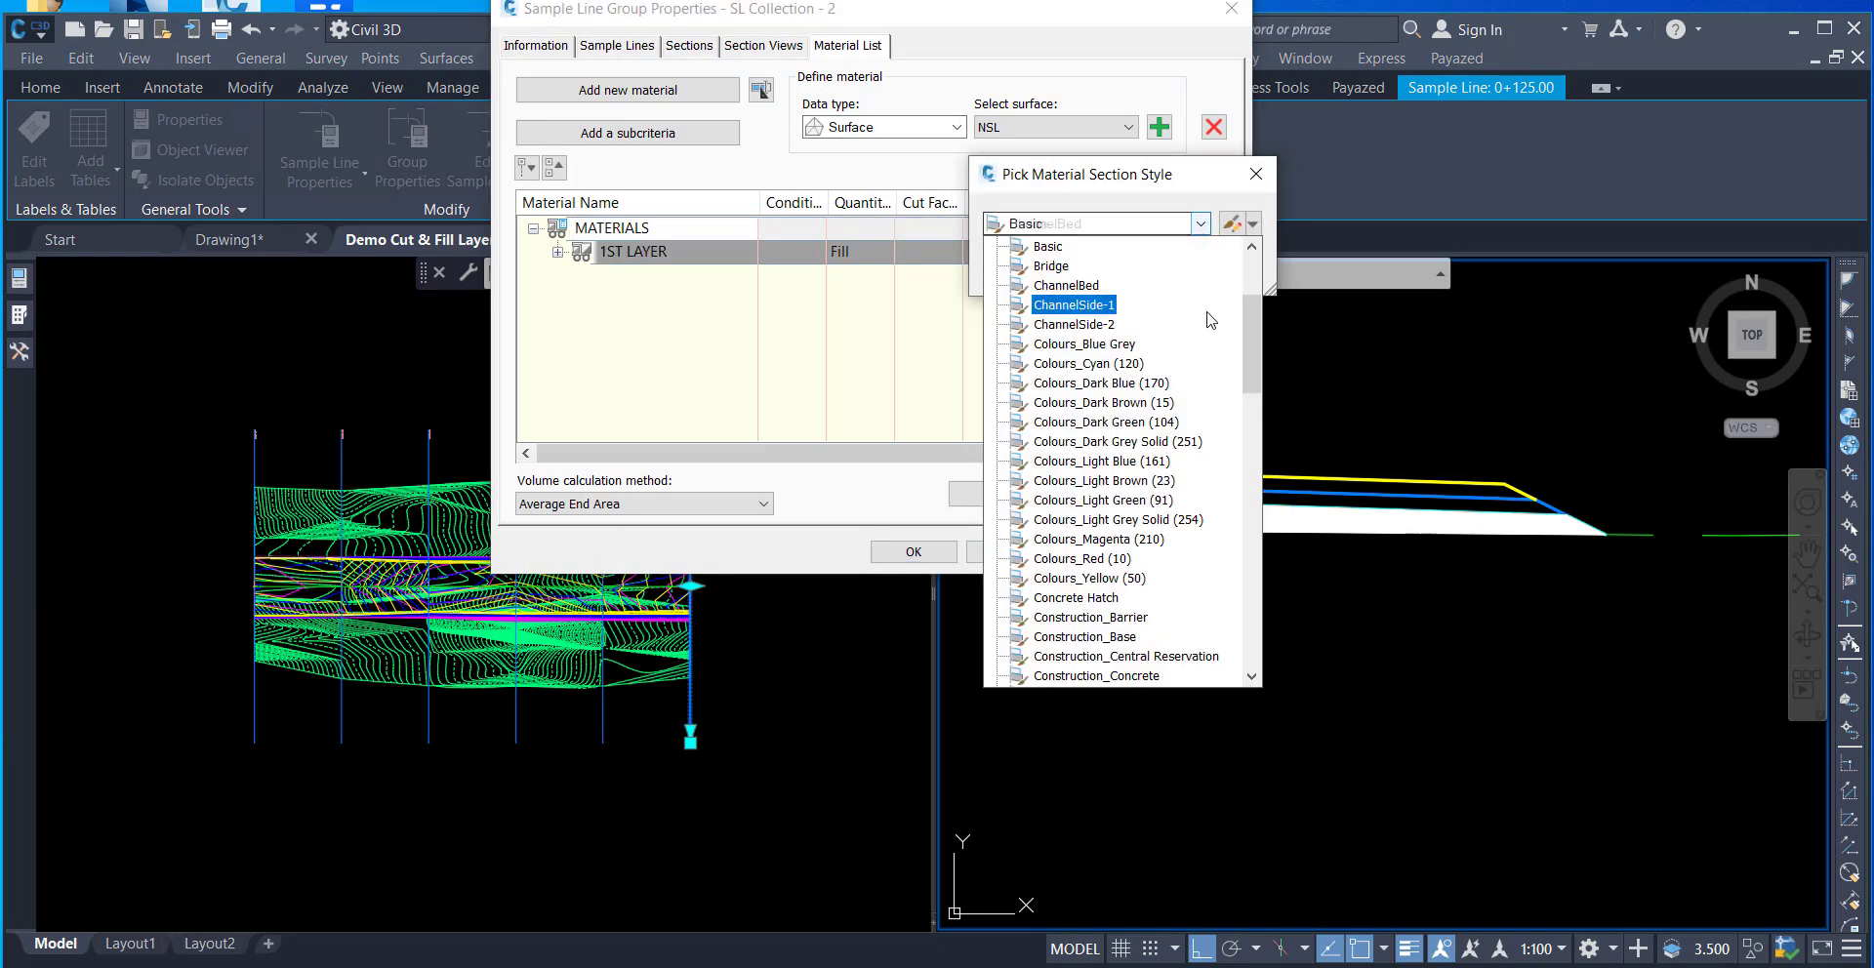
scroll(1207, 315, up, 3)
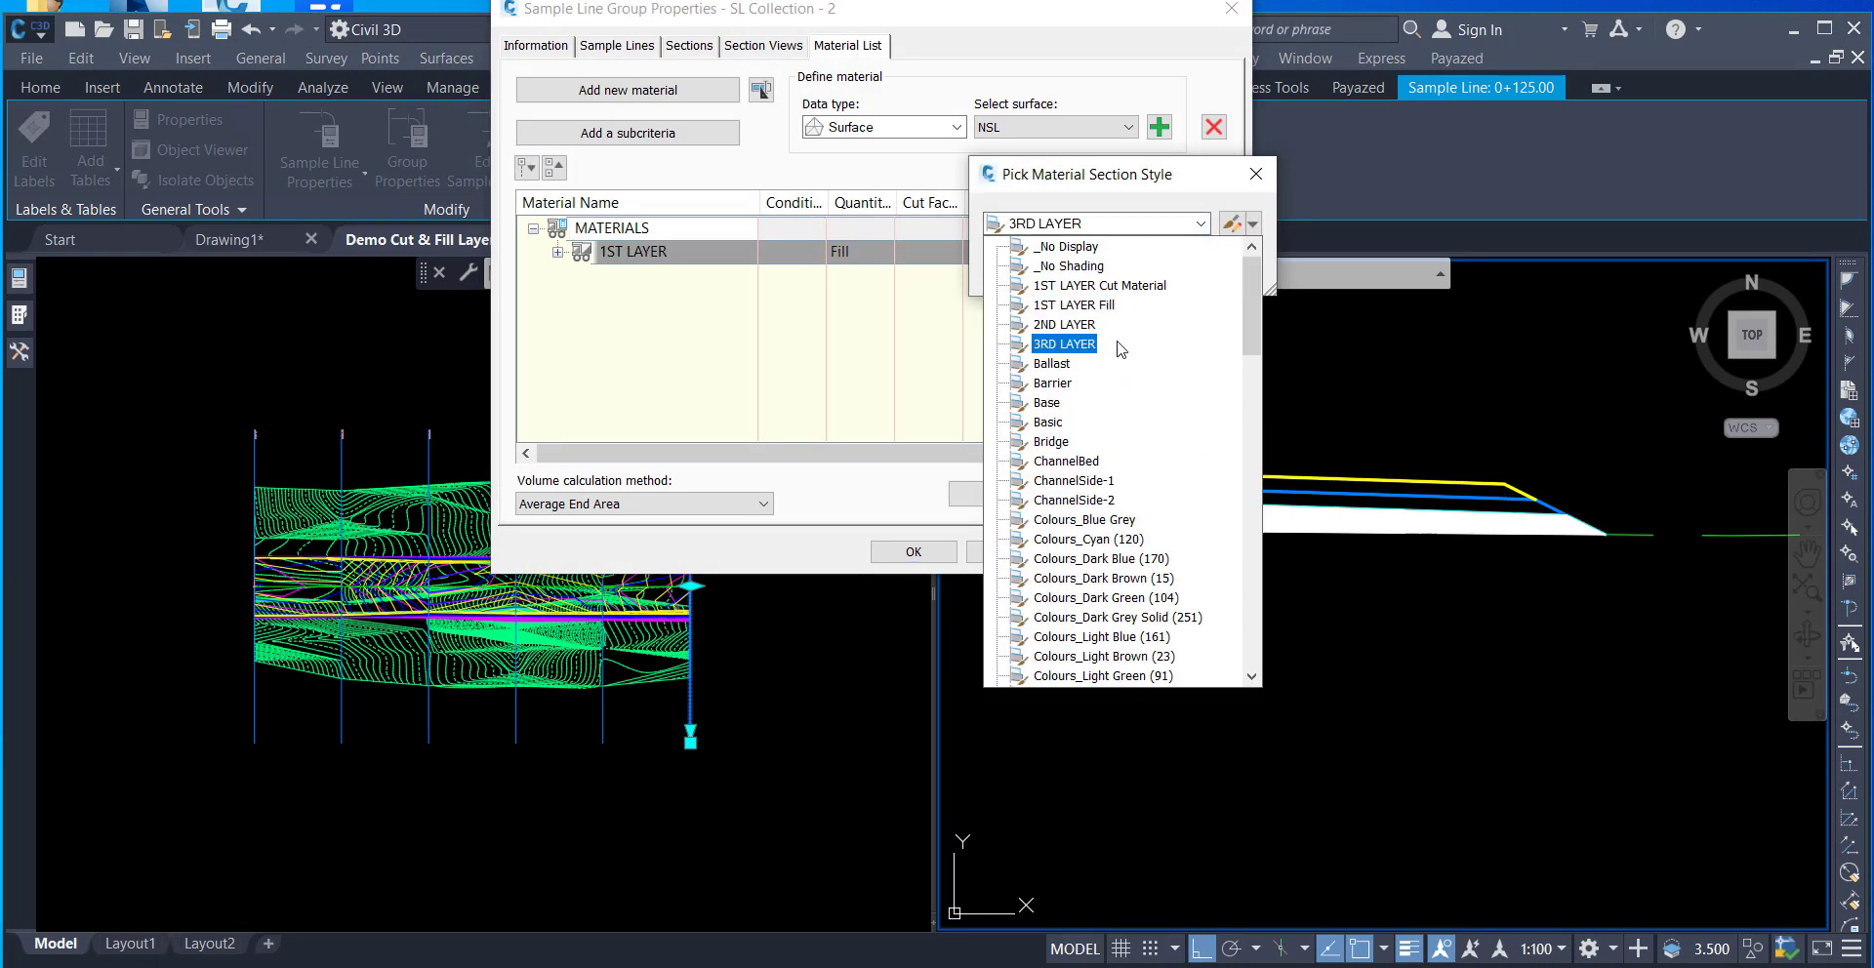
click(1093, 304)
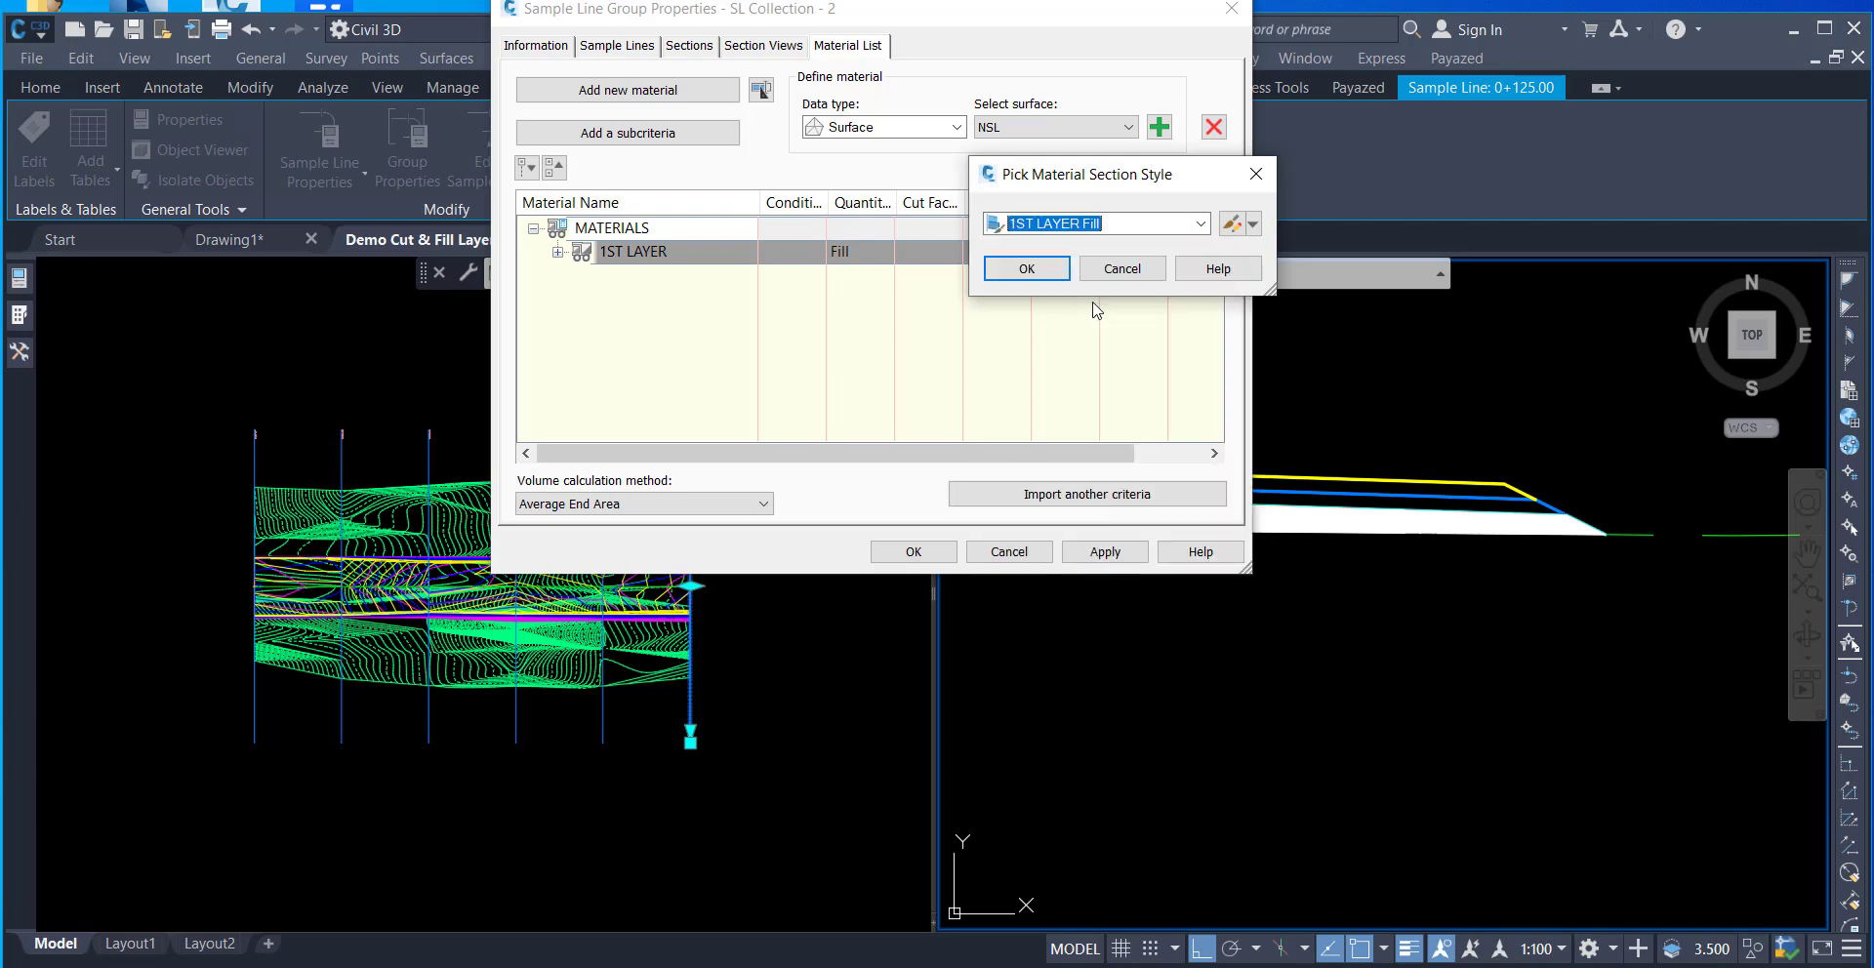
click(1027, 268)
click(1106, 551)
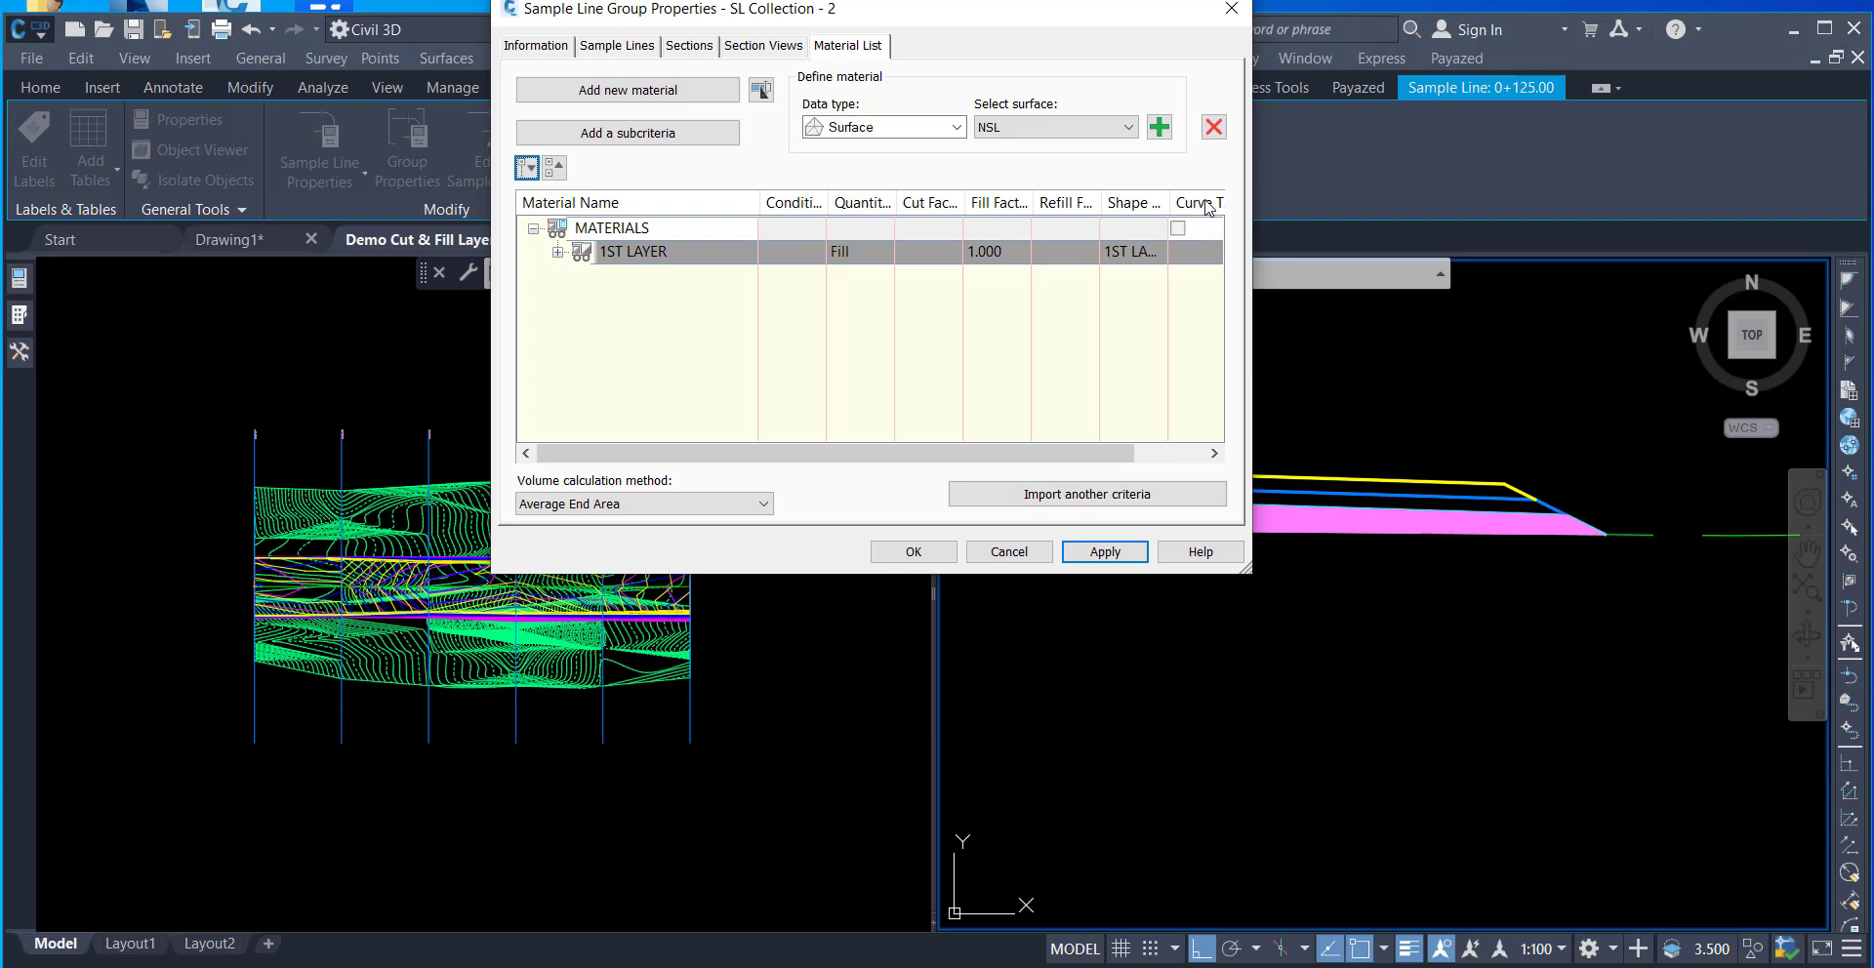
- Move the properties dialog clear of the section view and add a material named 2ND LAYER with quantity type Fill
drag(1032, 13, 707, 114)
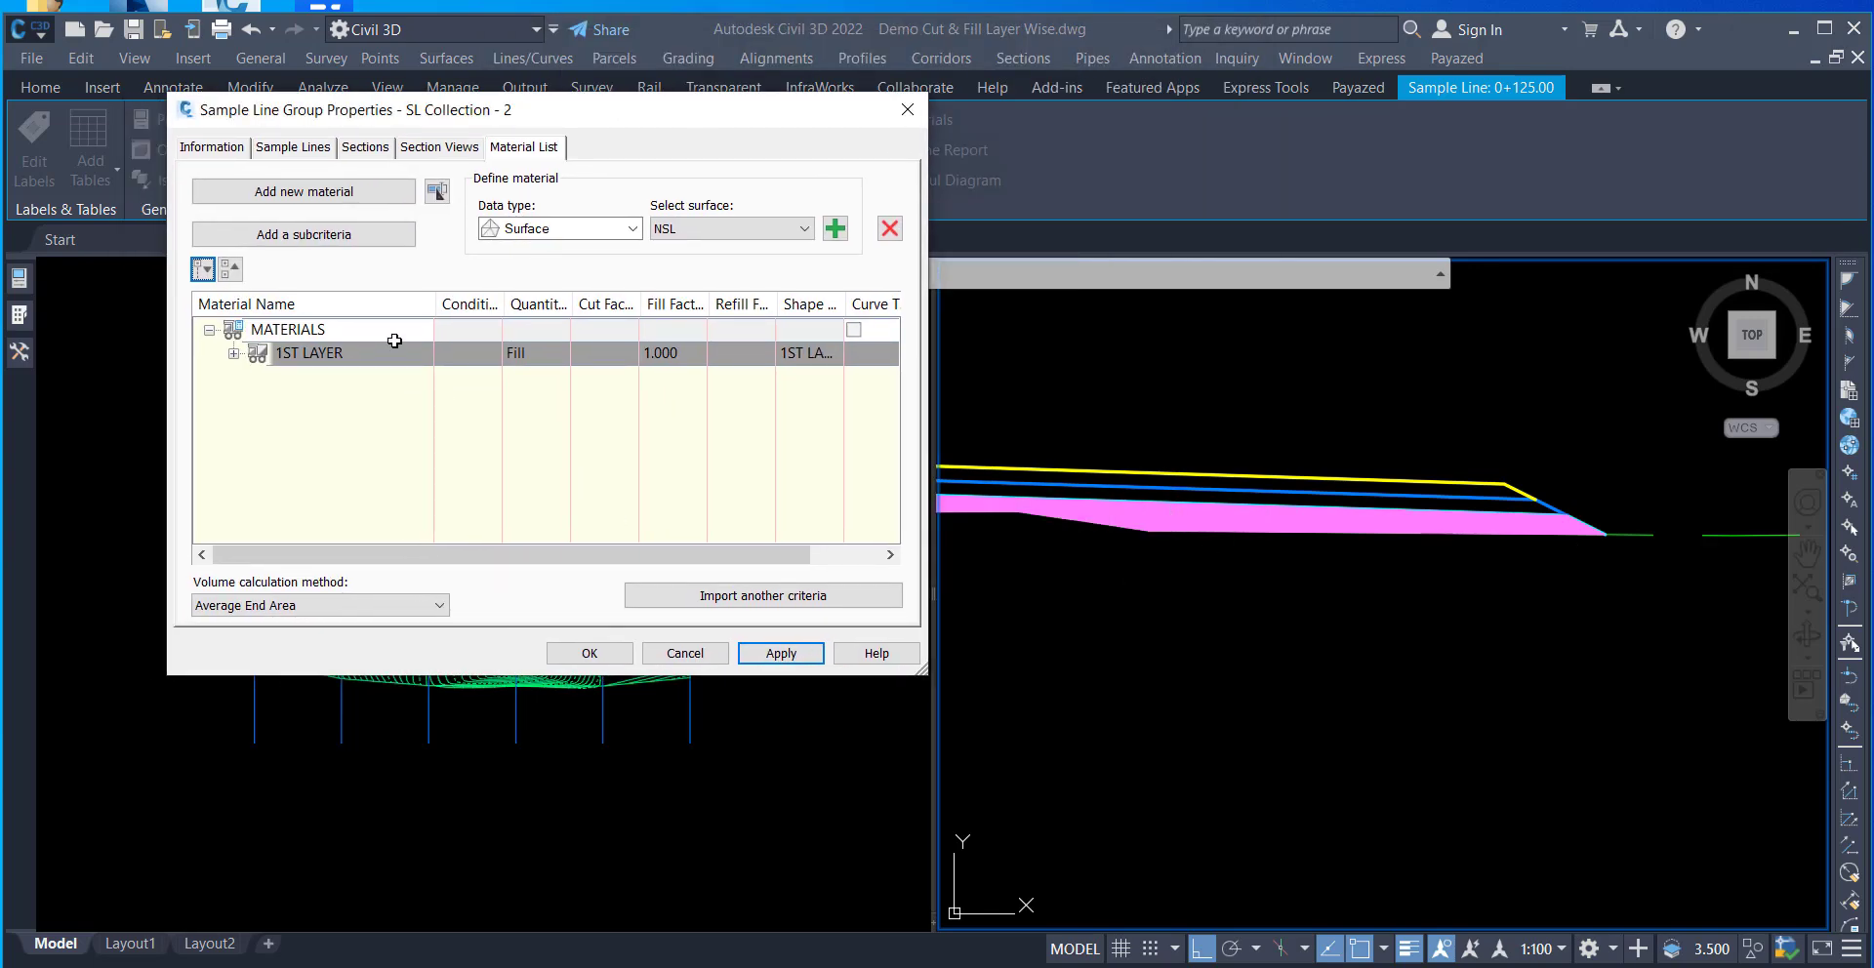
click(358, 193)
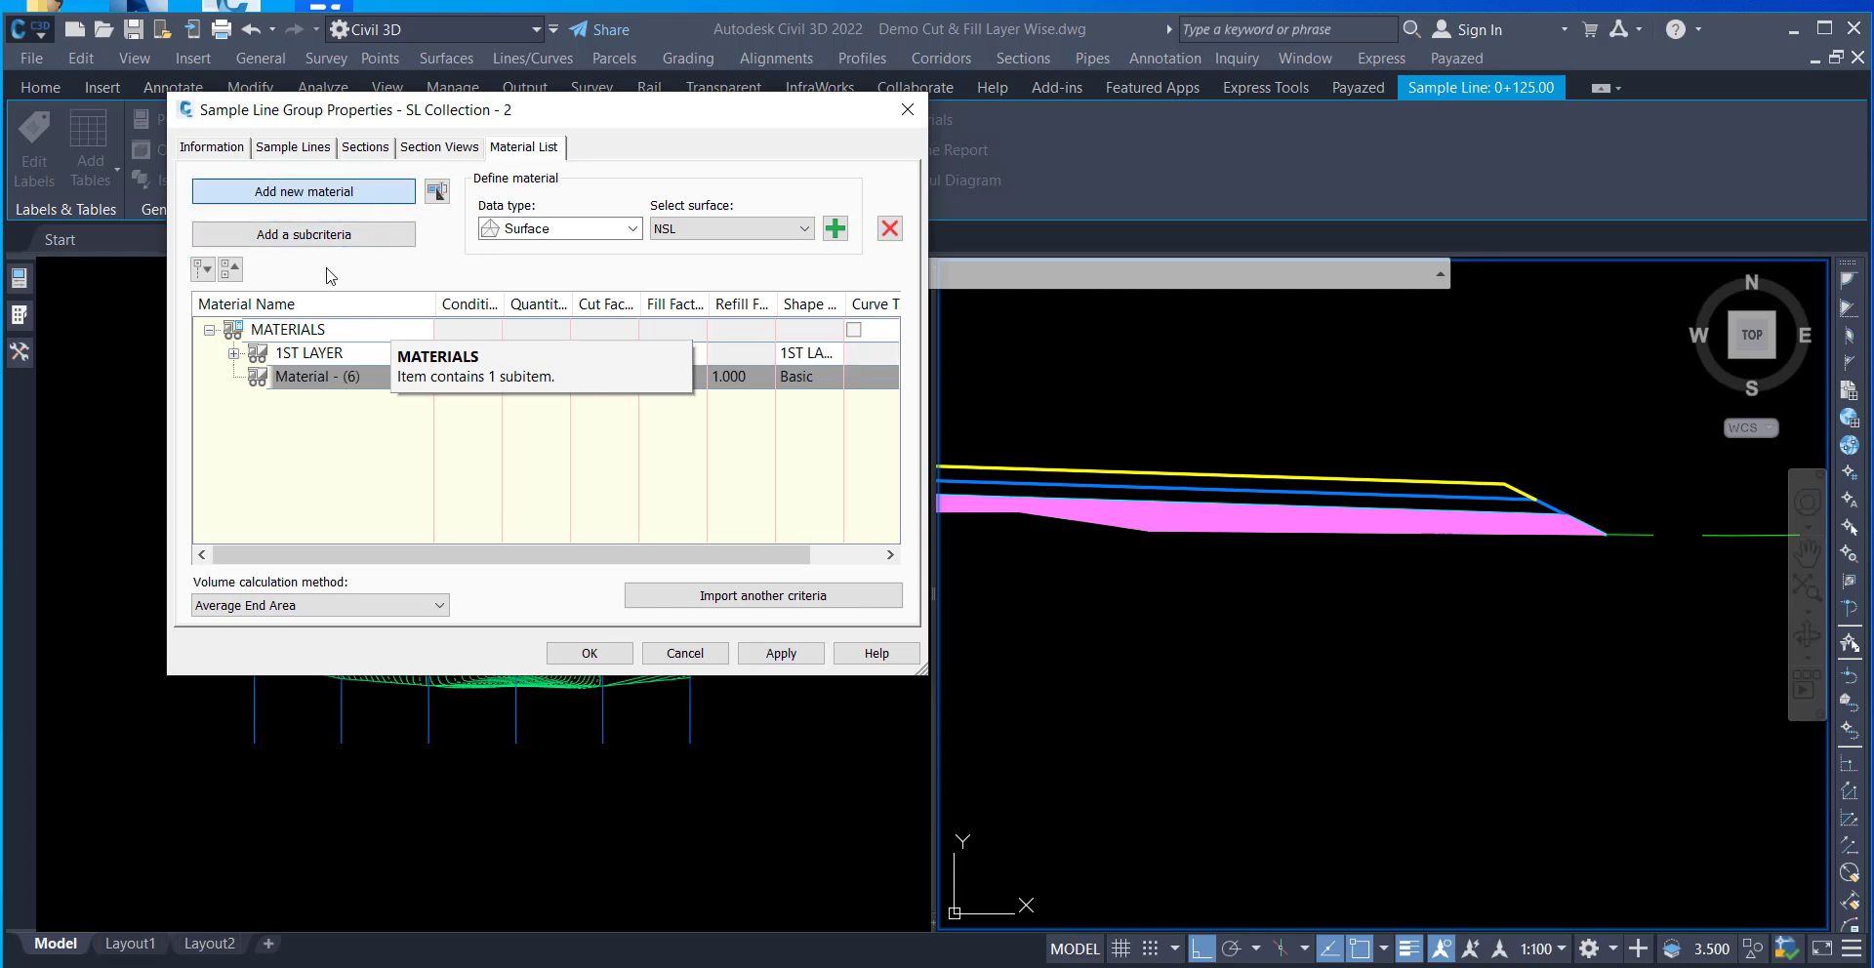
double_click(321, 376)
text(2ND LAYER)
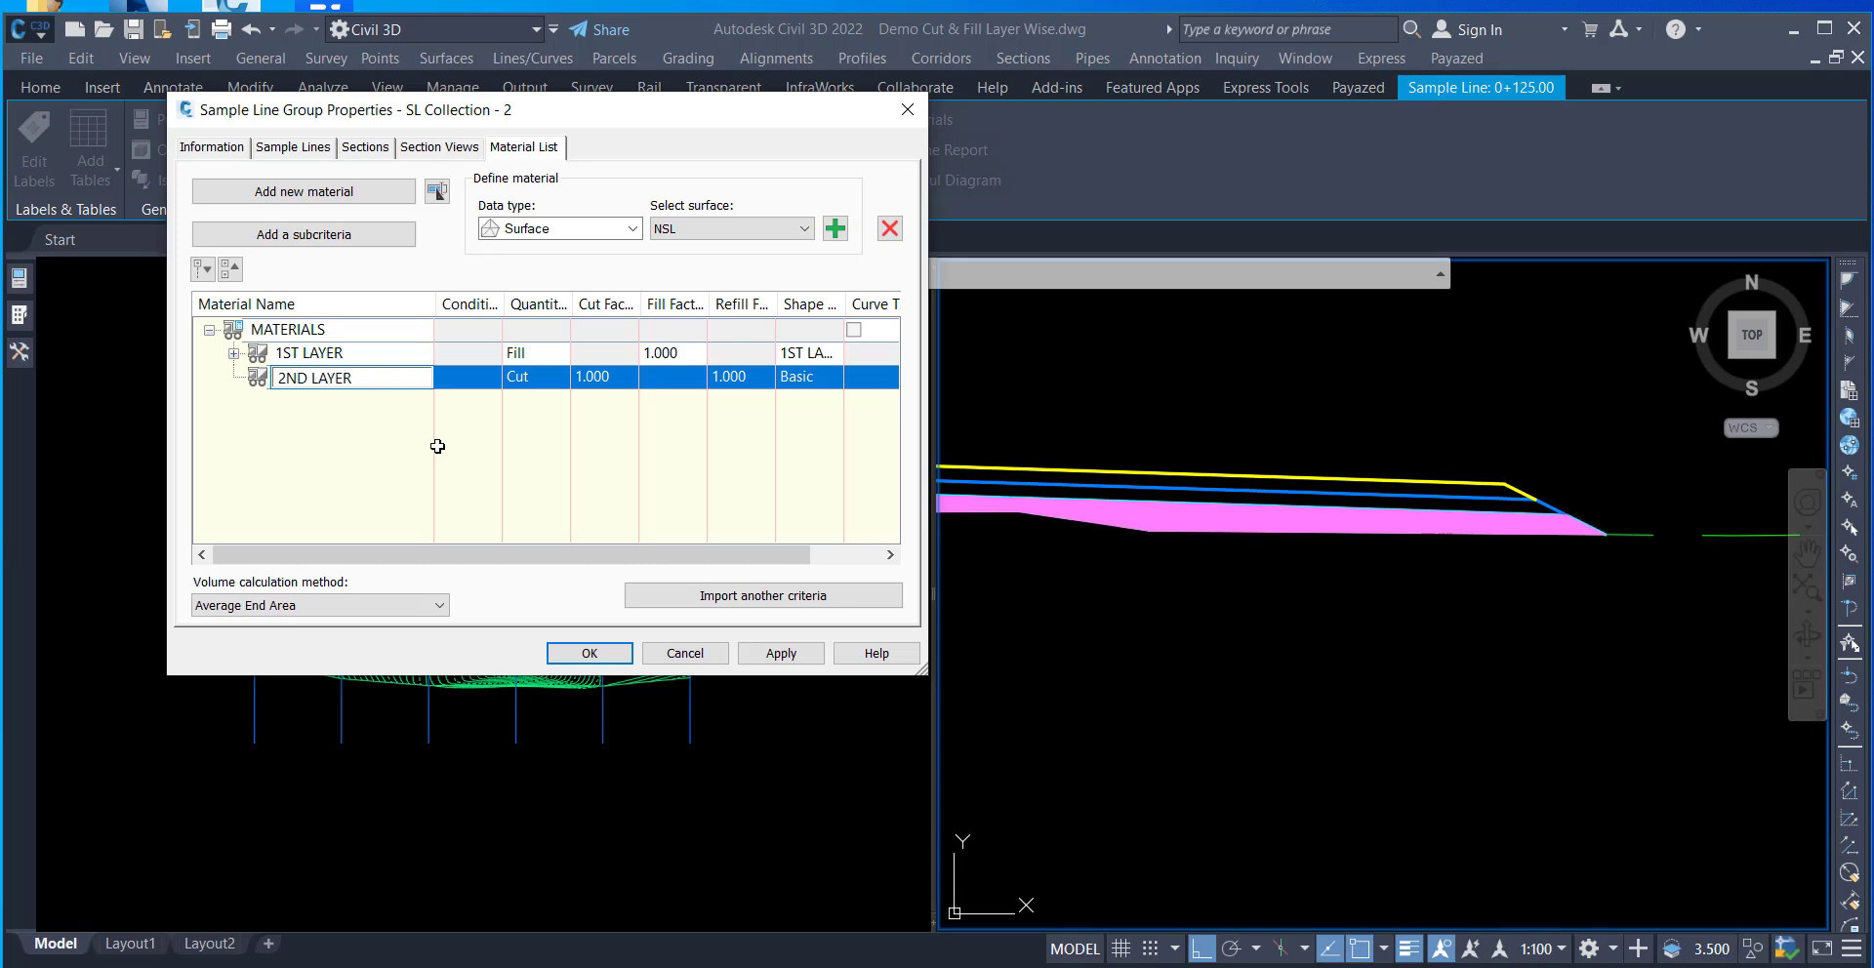
click(533, 379)
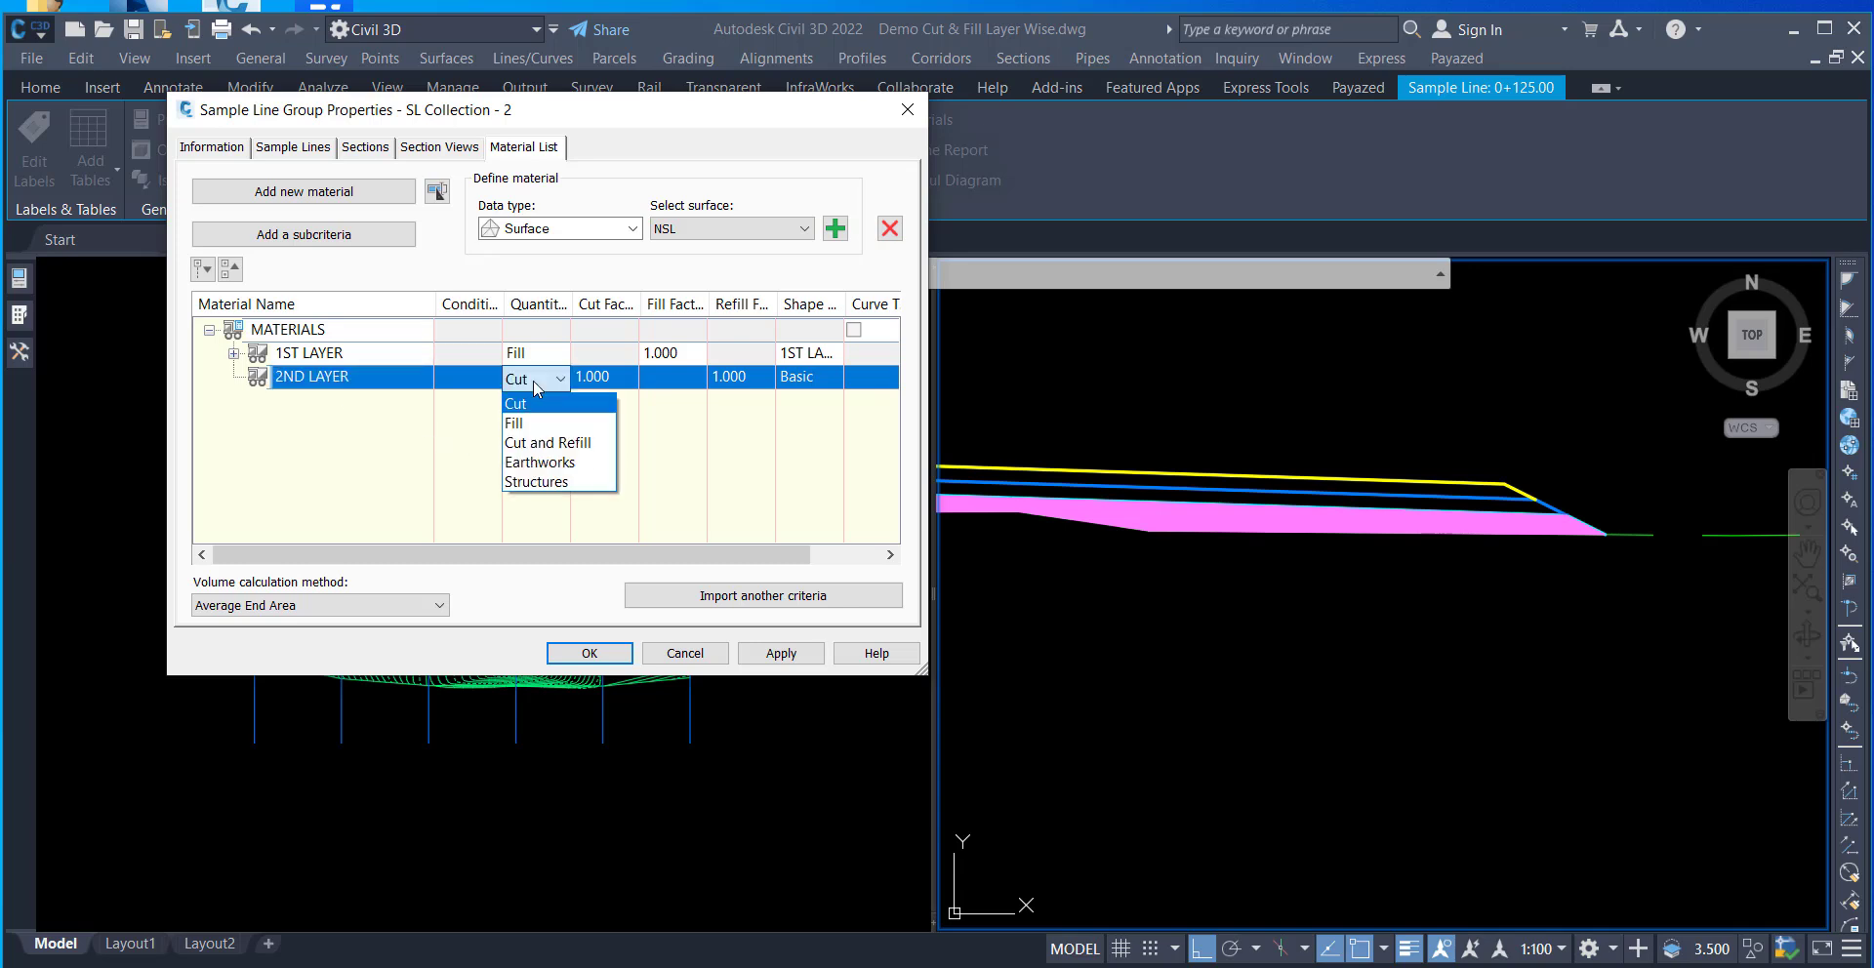
click(537, 422)
- Set the 2ND LAYER material's shape style to 2ND LAYER
click(806, 381)
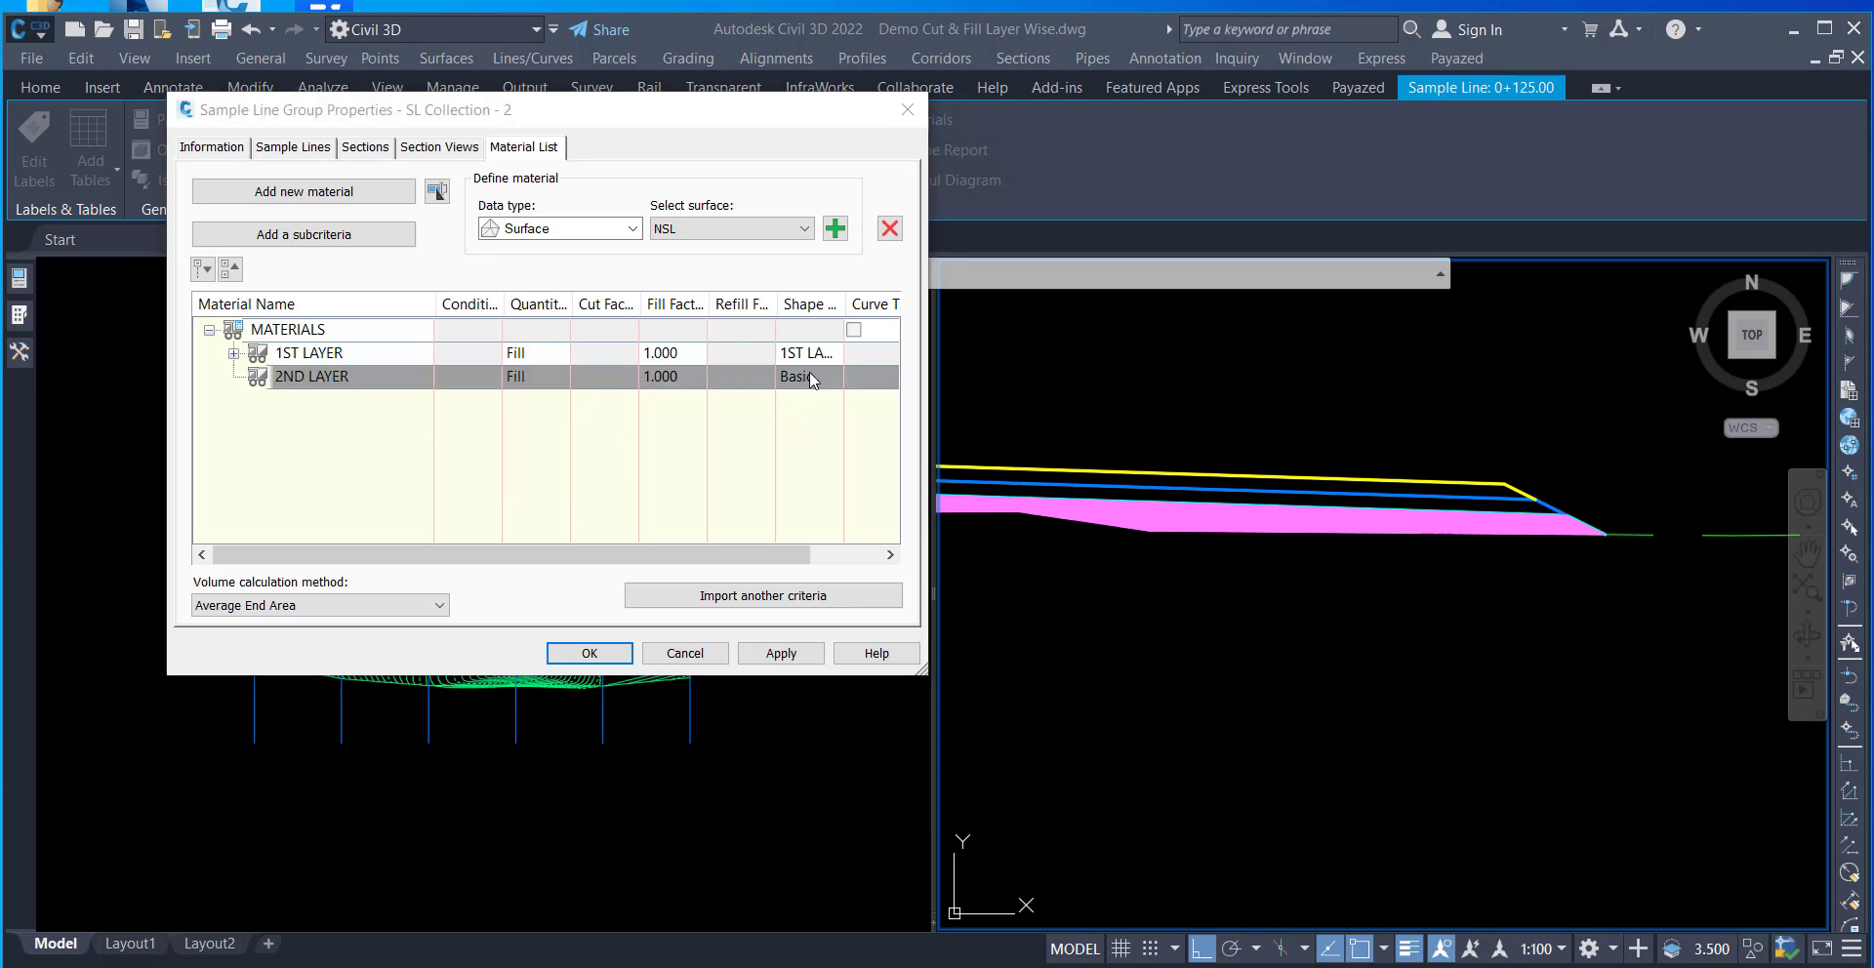
click(1128, 226)
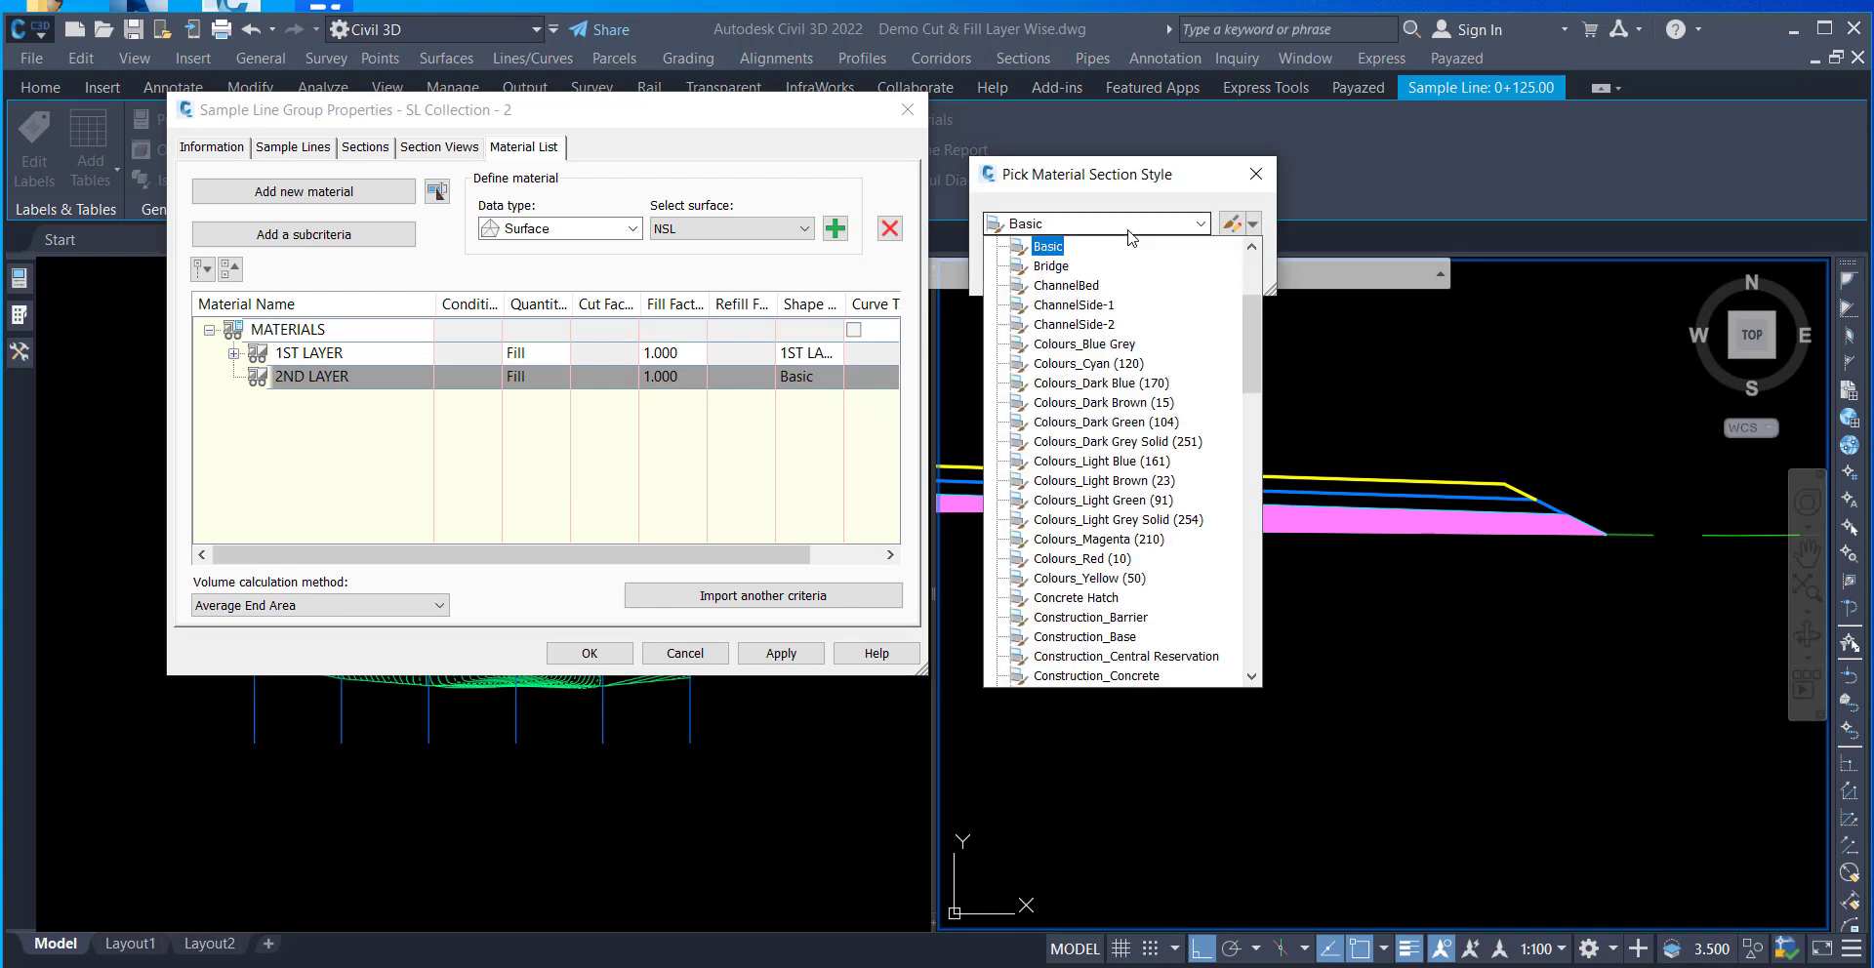
scroll(1129, 332, up, 3)
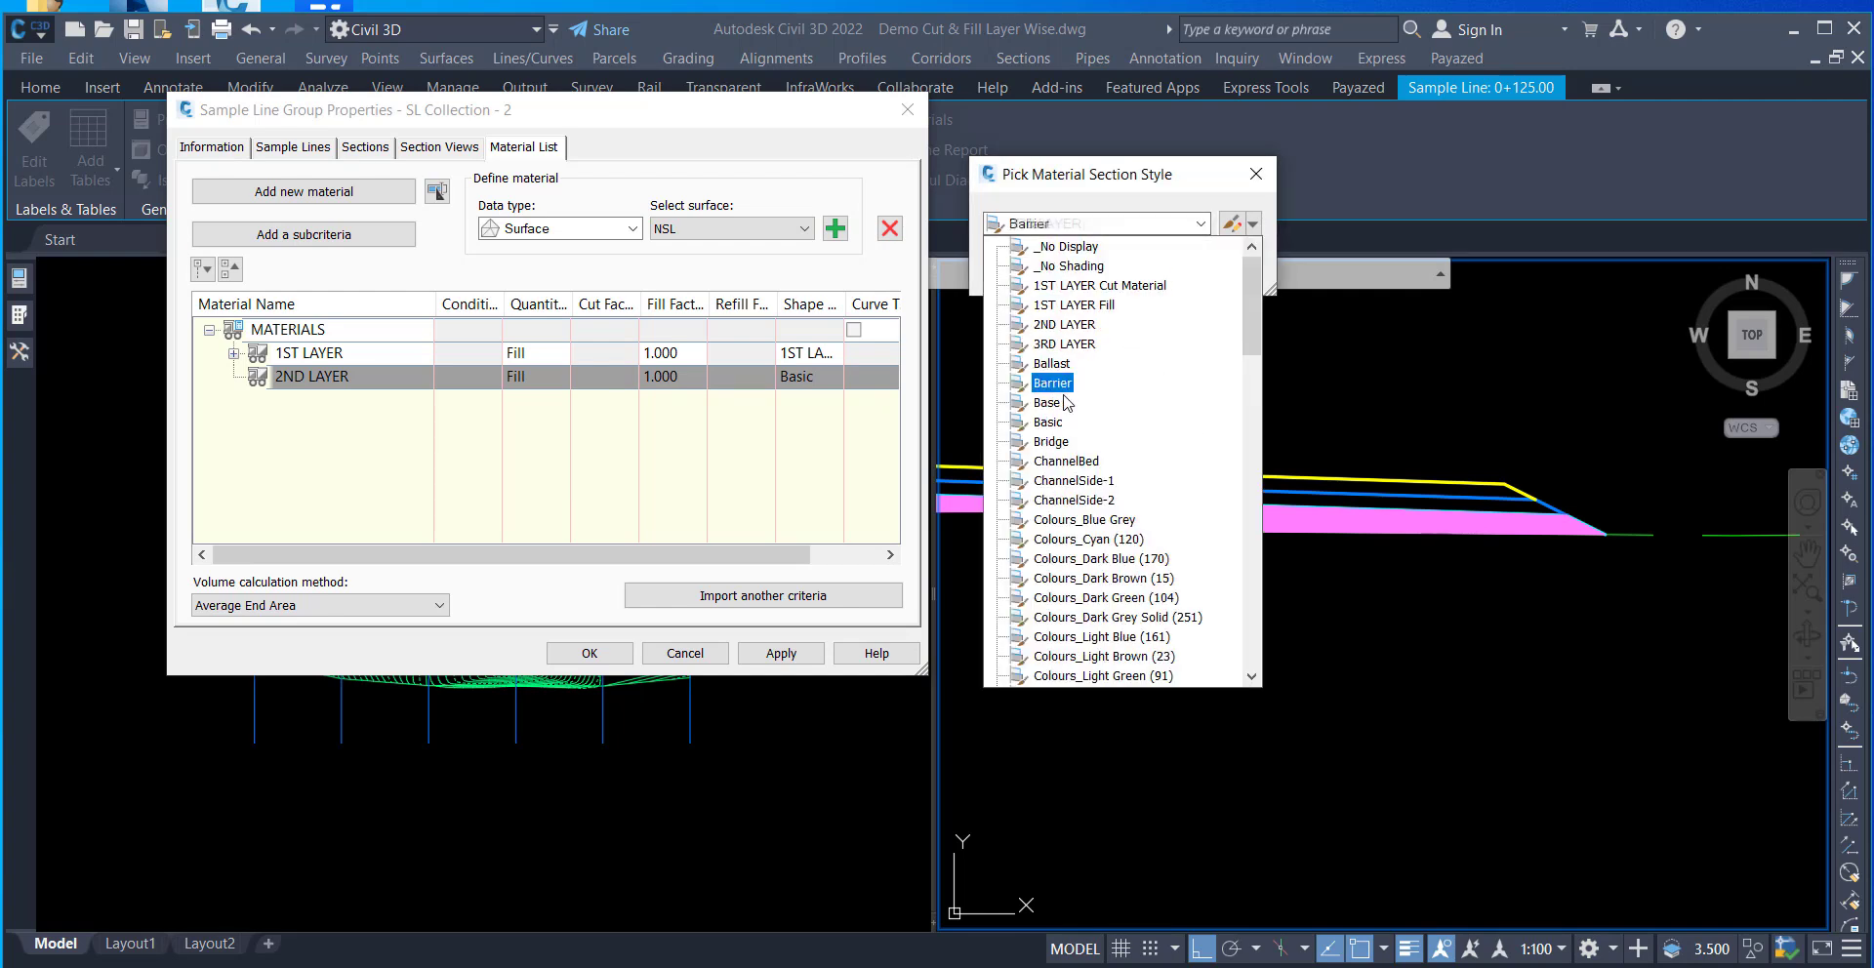
click(1064, 324)
click(1030, 275)
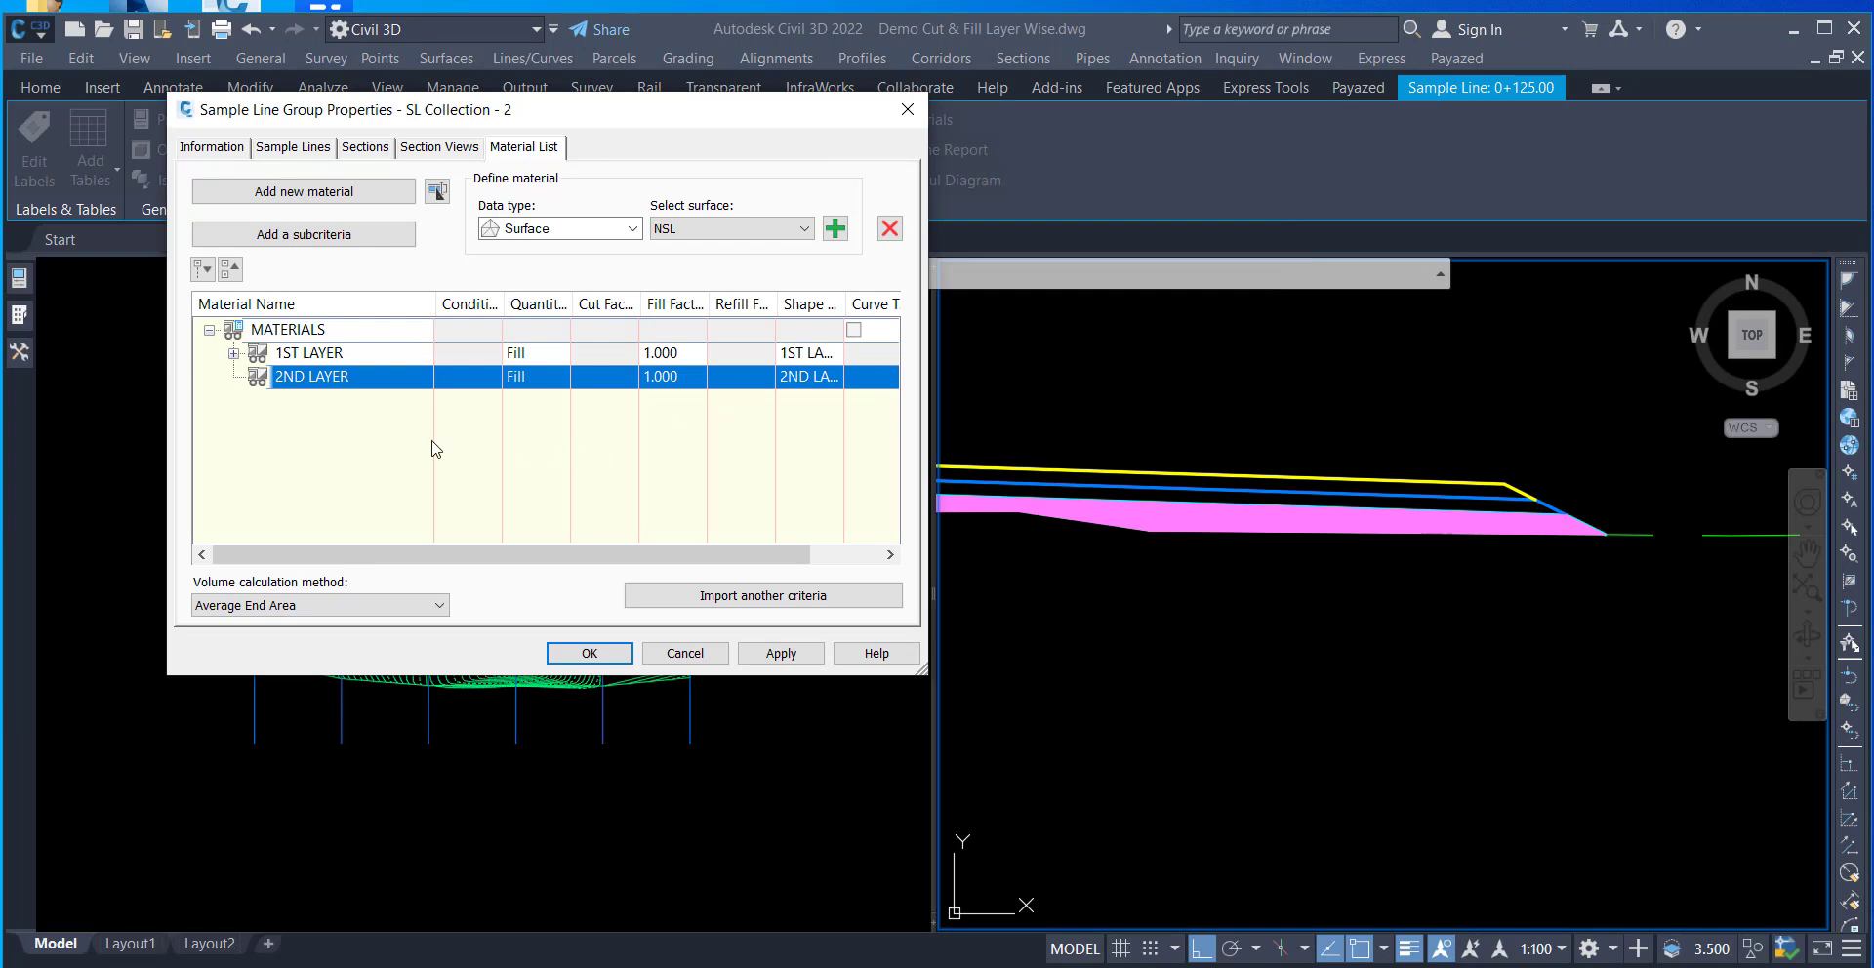
- Add the 1ST LAYER and 2ND LAYER surfaces to the 2ND LAYER material
click(804, 234)
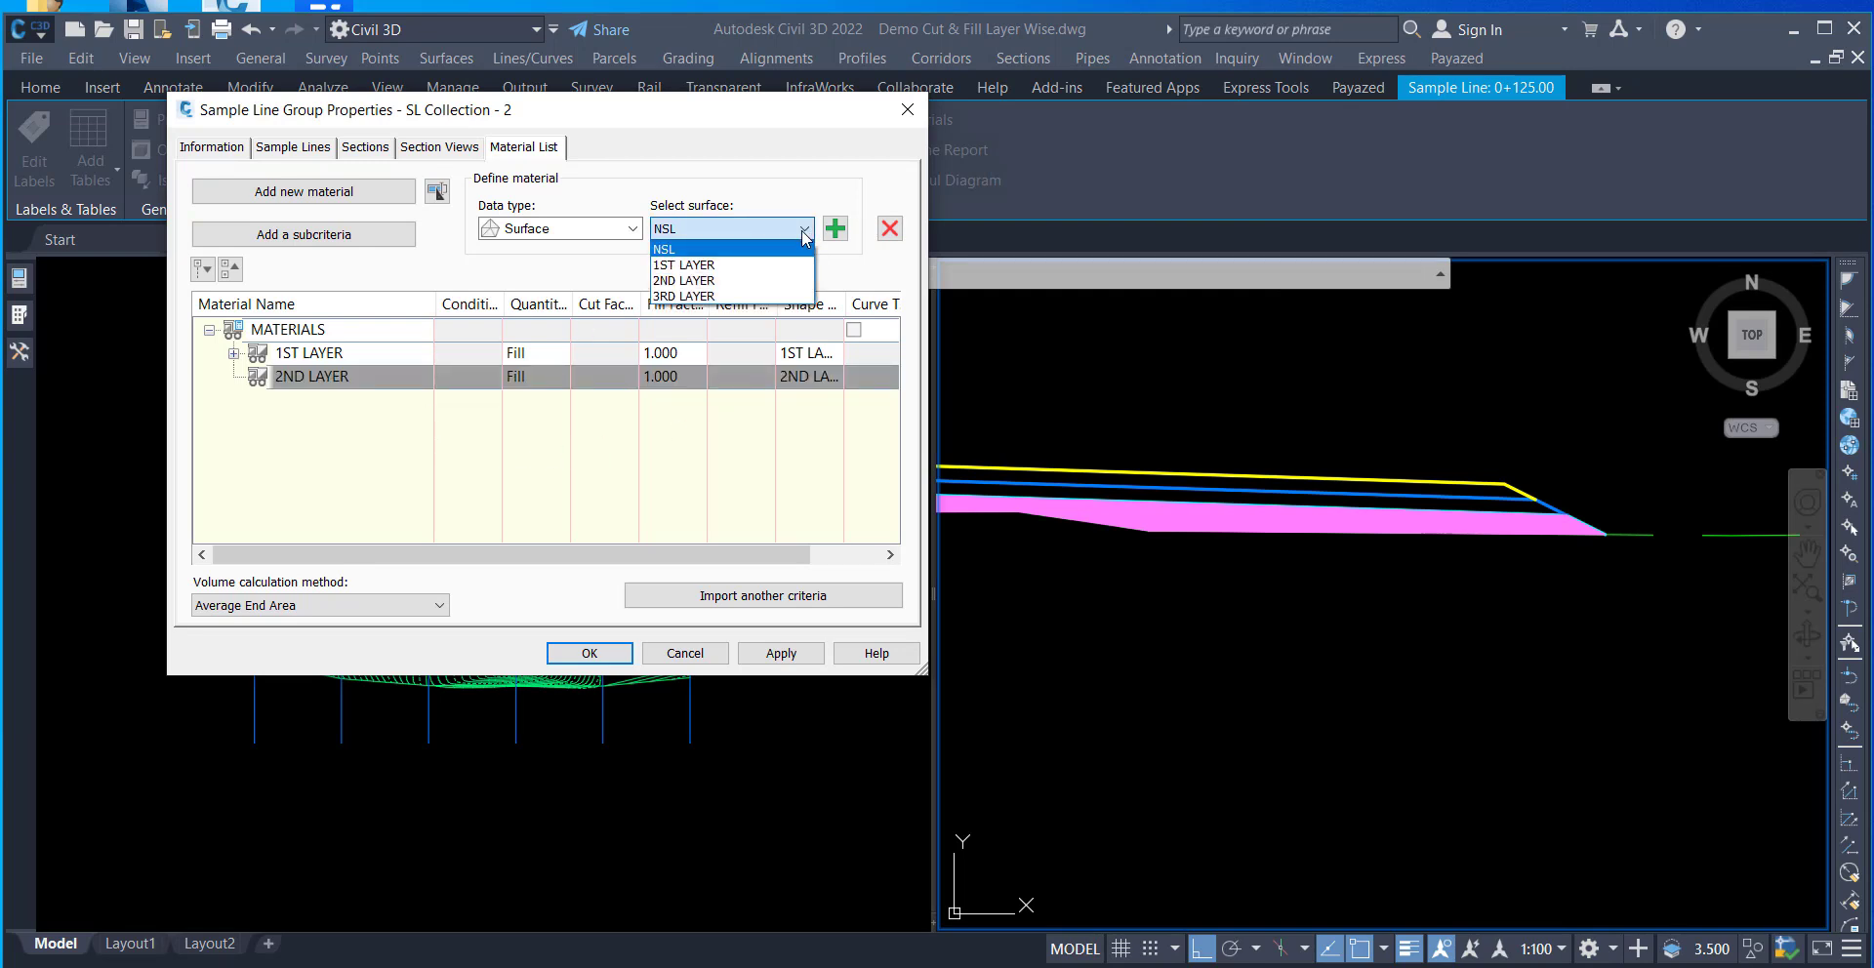
click(793, 262)
click(835, 229)
click(809, 239)
click(801, 288)
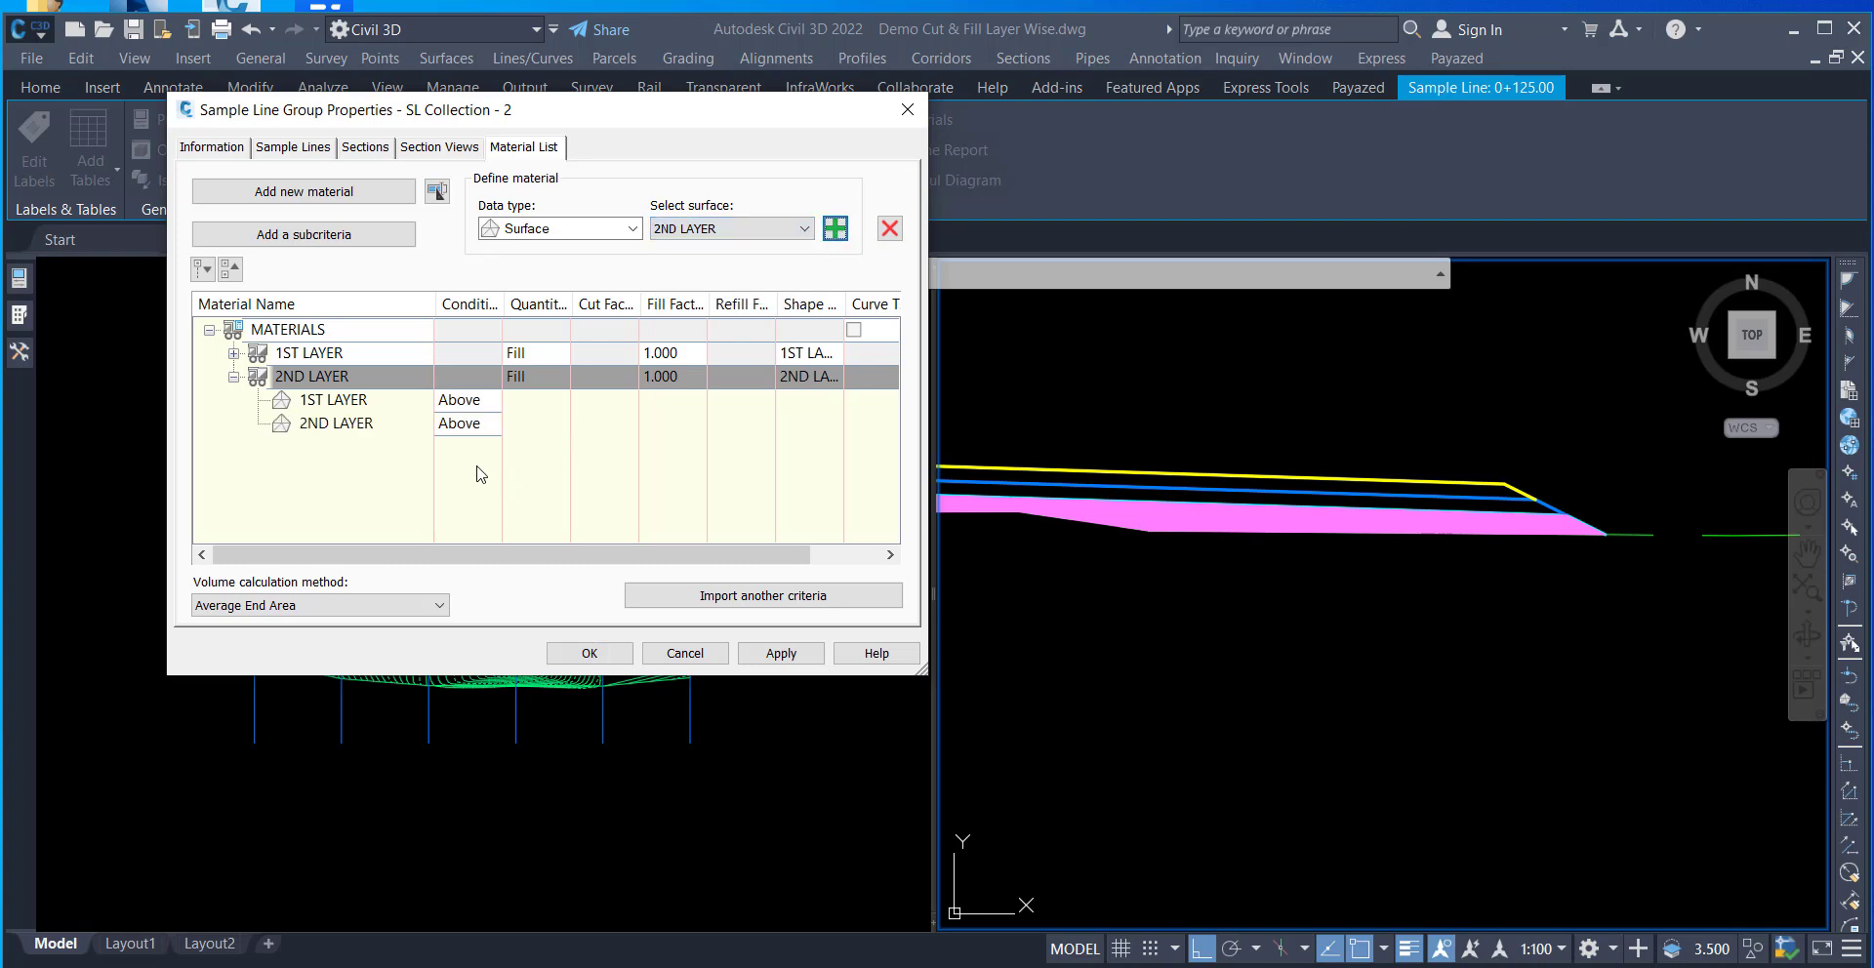
- Set the condition of the 2ND LAYER surface to Below within the 2ND LAYER material and apply the change
click(469, 420)
click(465, 418)
click(465, 423)
click(475, 475)
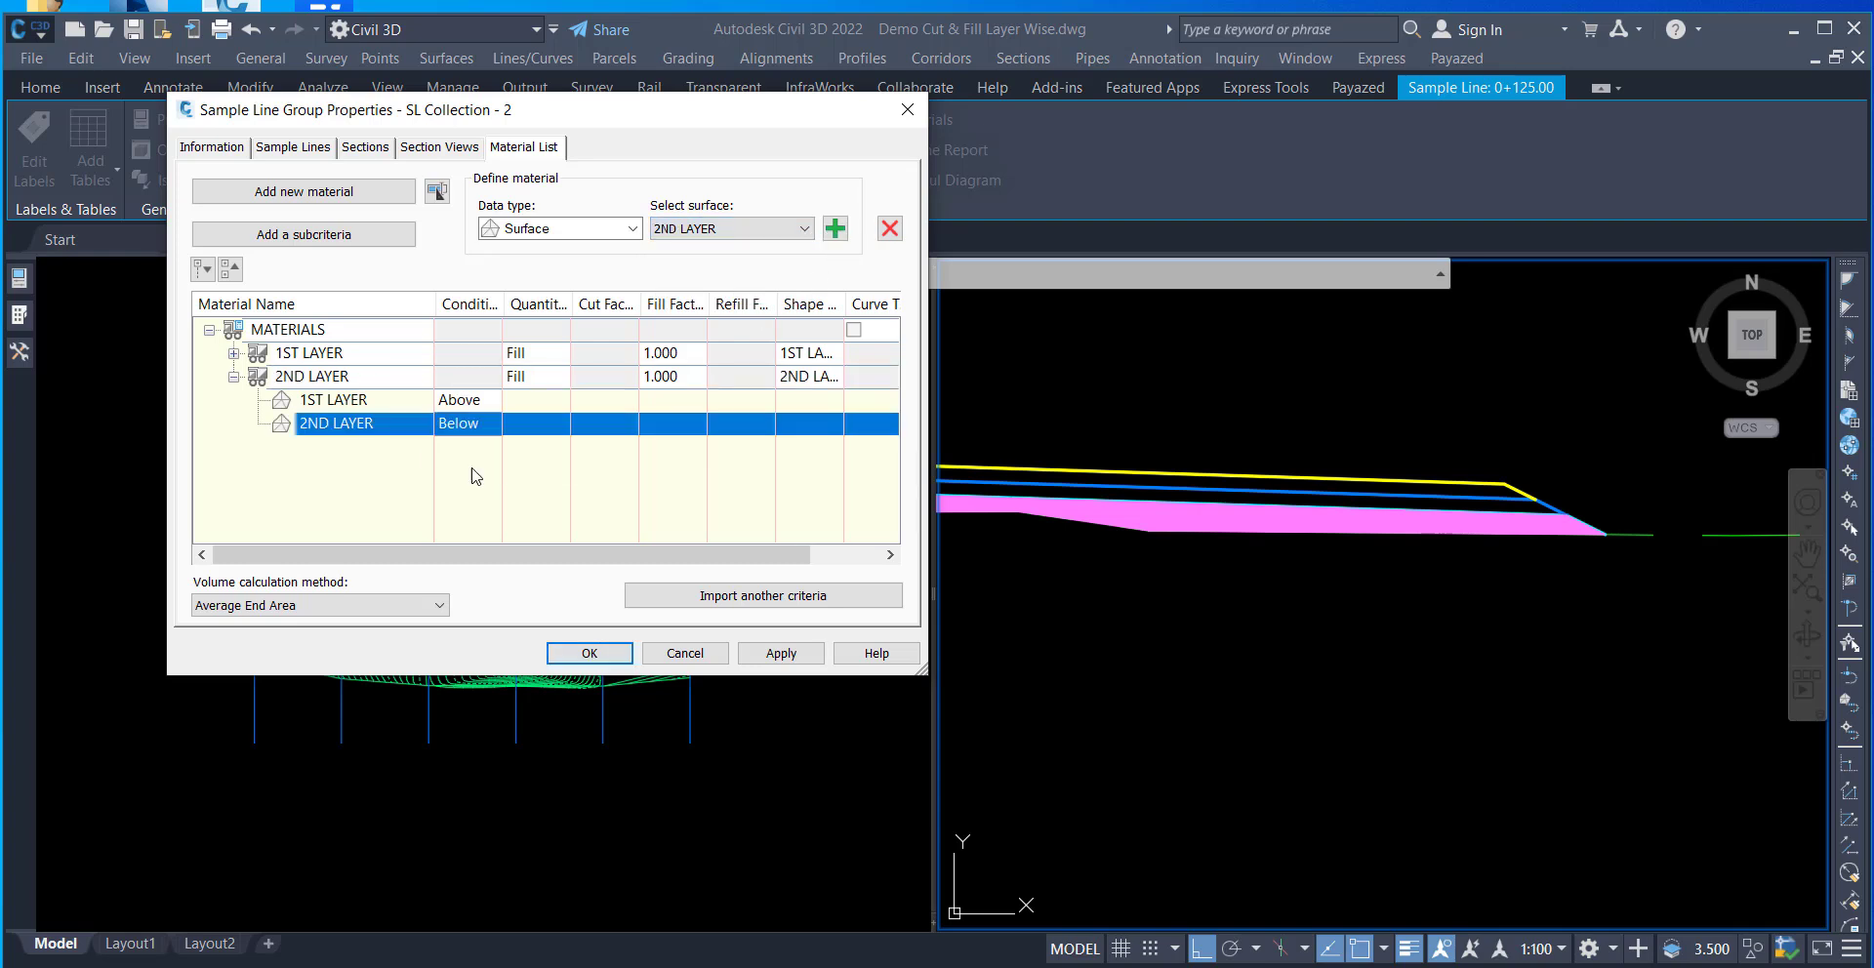
click(773, 652)
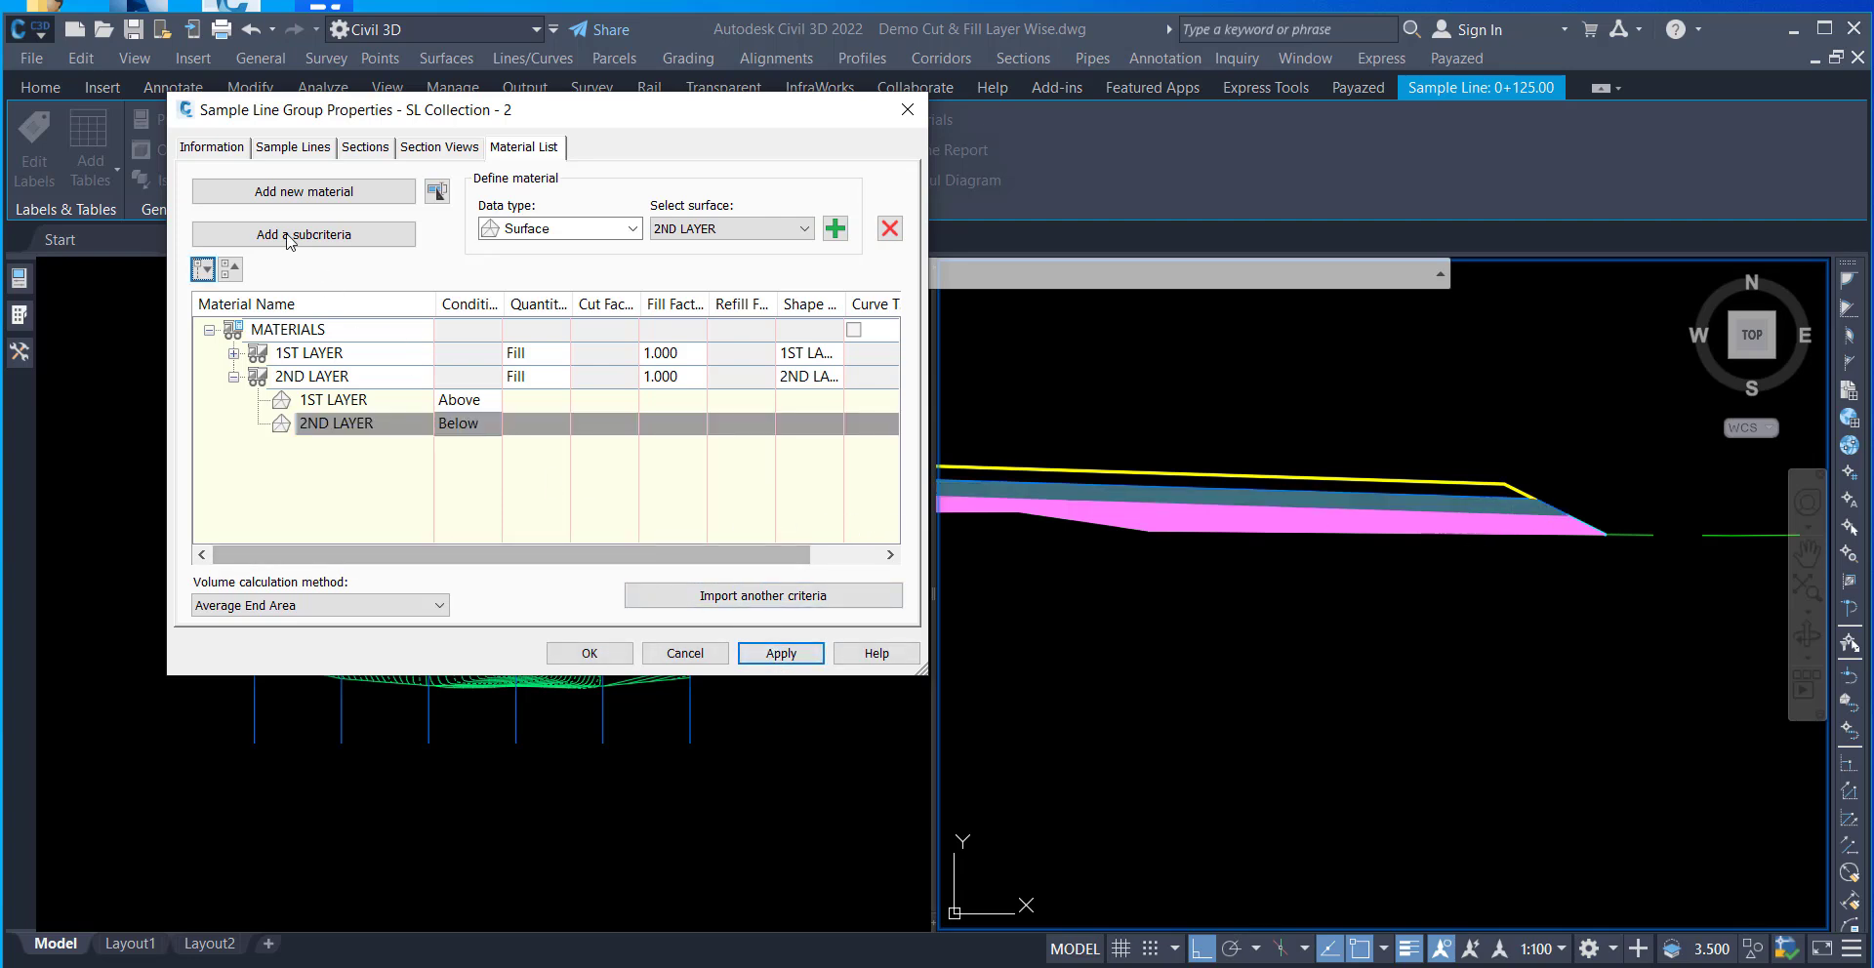
- Collapse the 2ND LAYER material and add a new material named 3RD LAYER with quantity type Fill
click(235, 377)
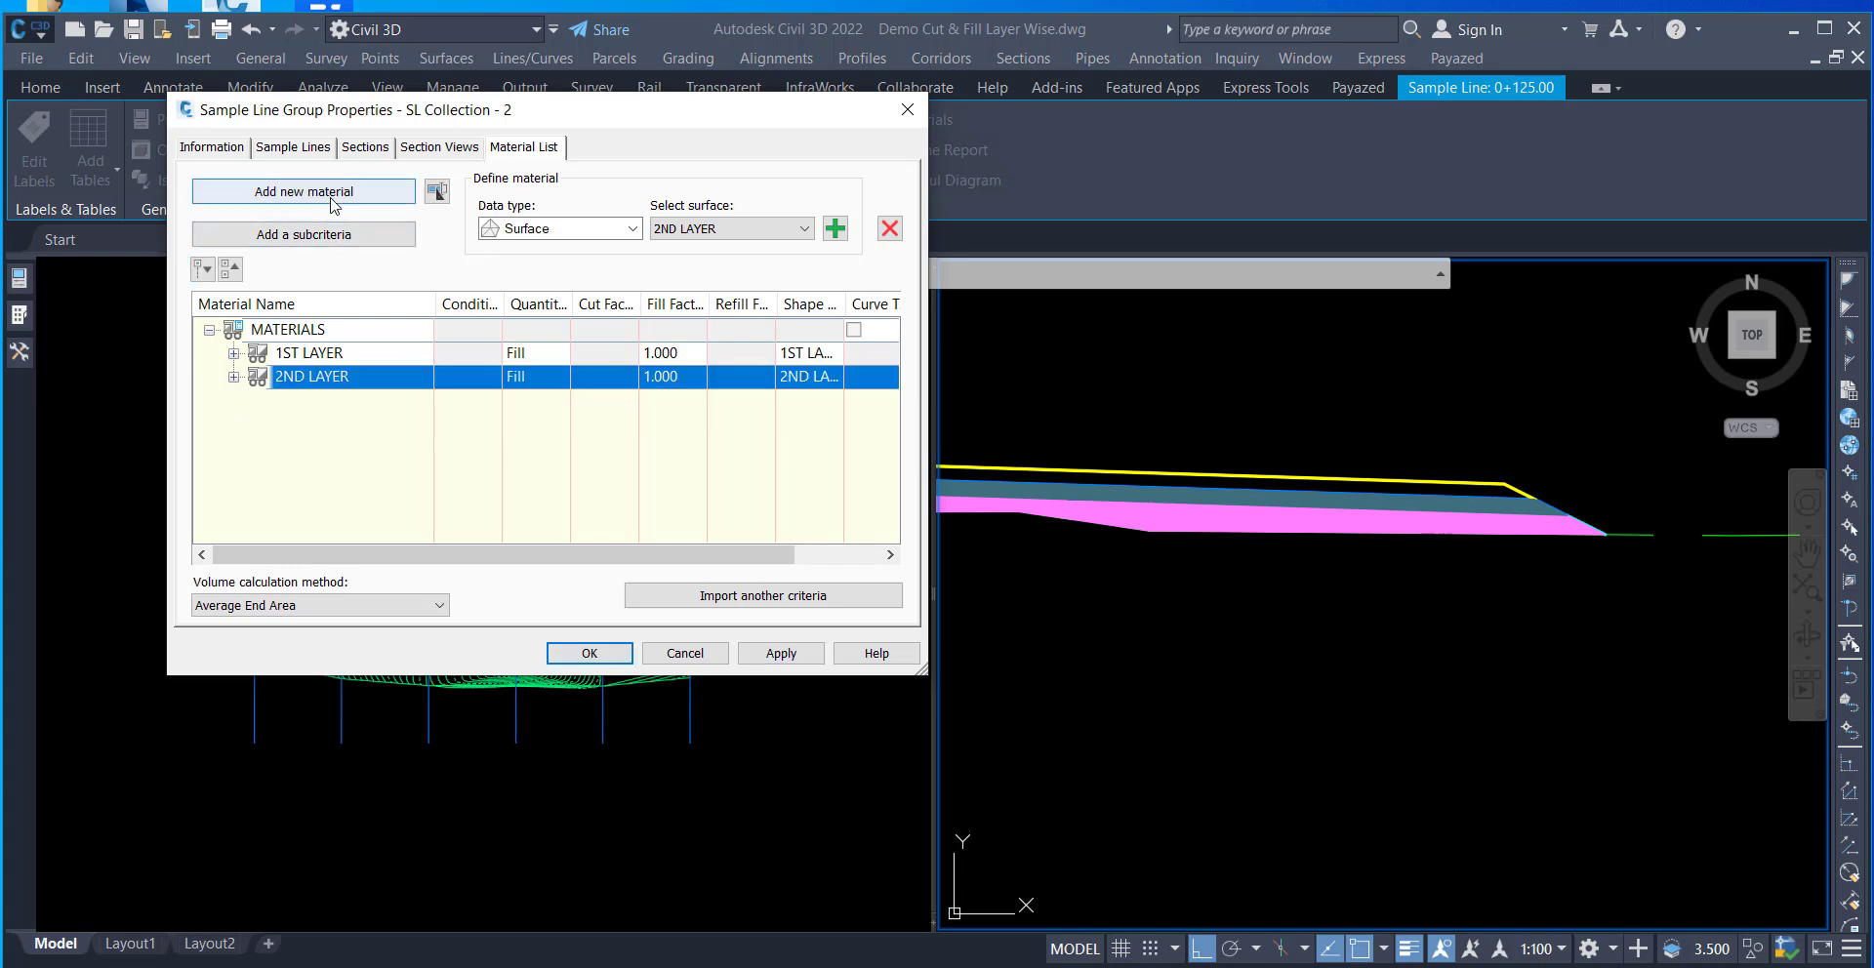
click(293, 191)
click(305, 402)
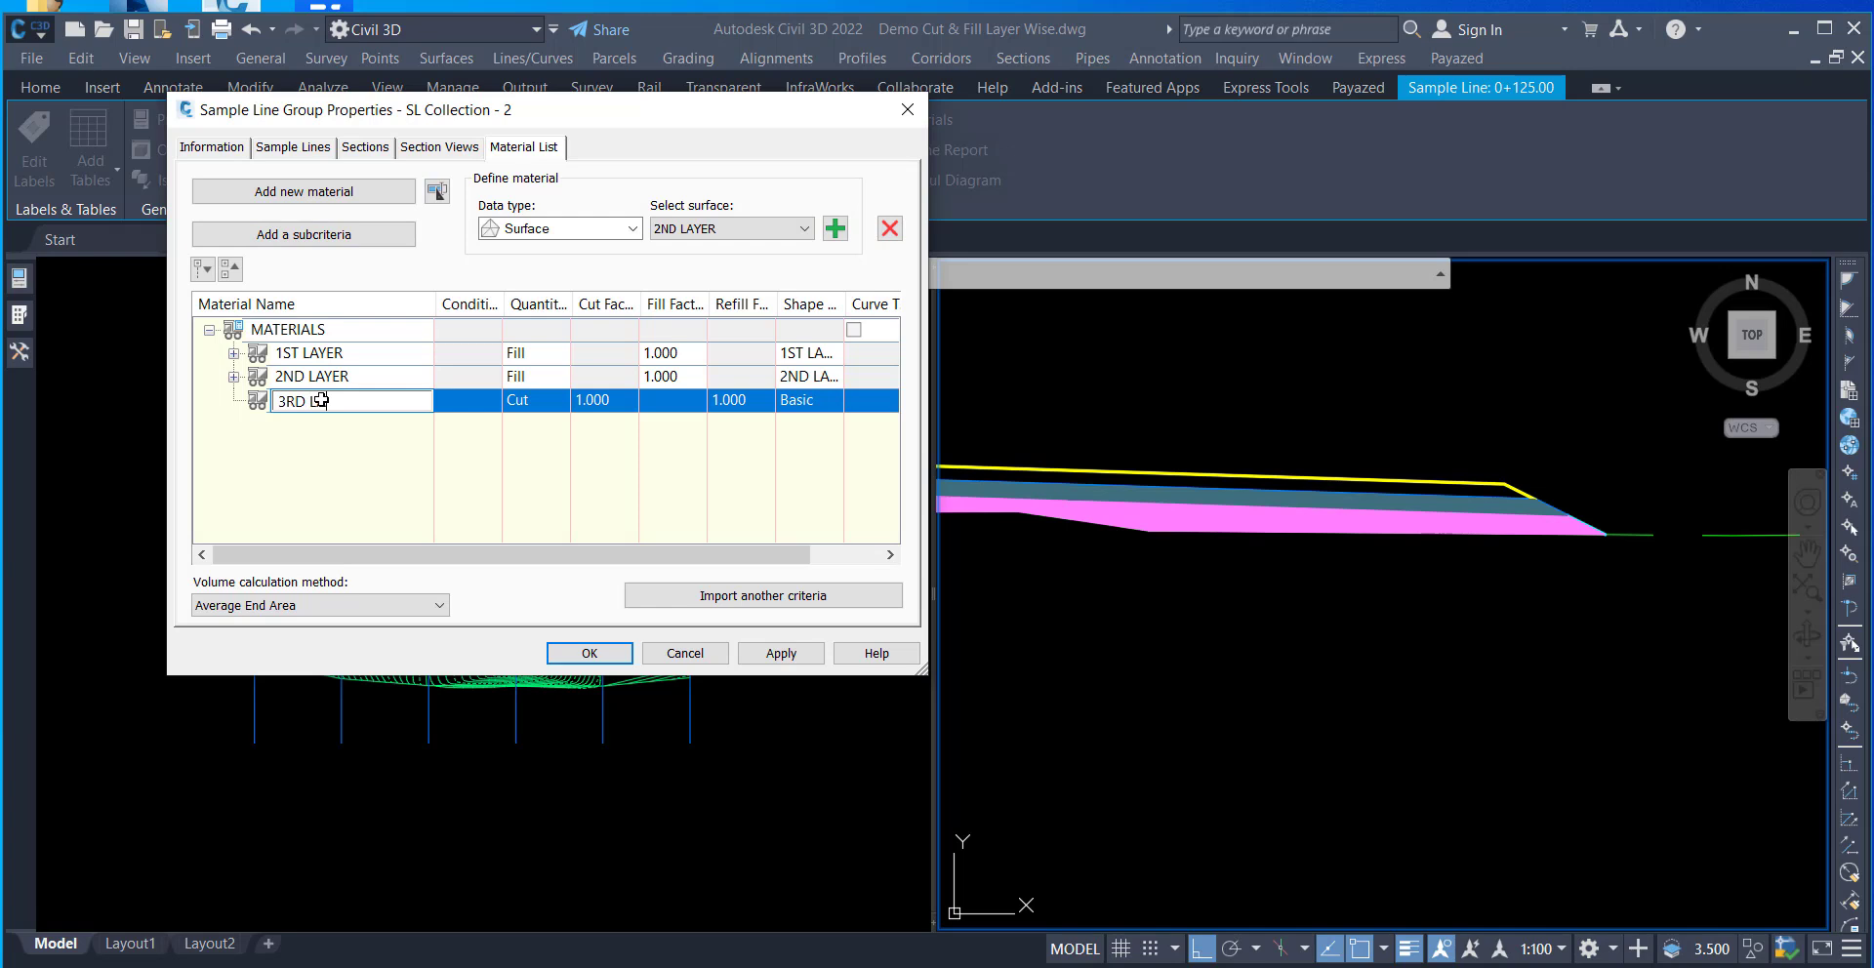
click(535, 401)
click(547, 447)
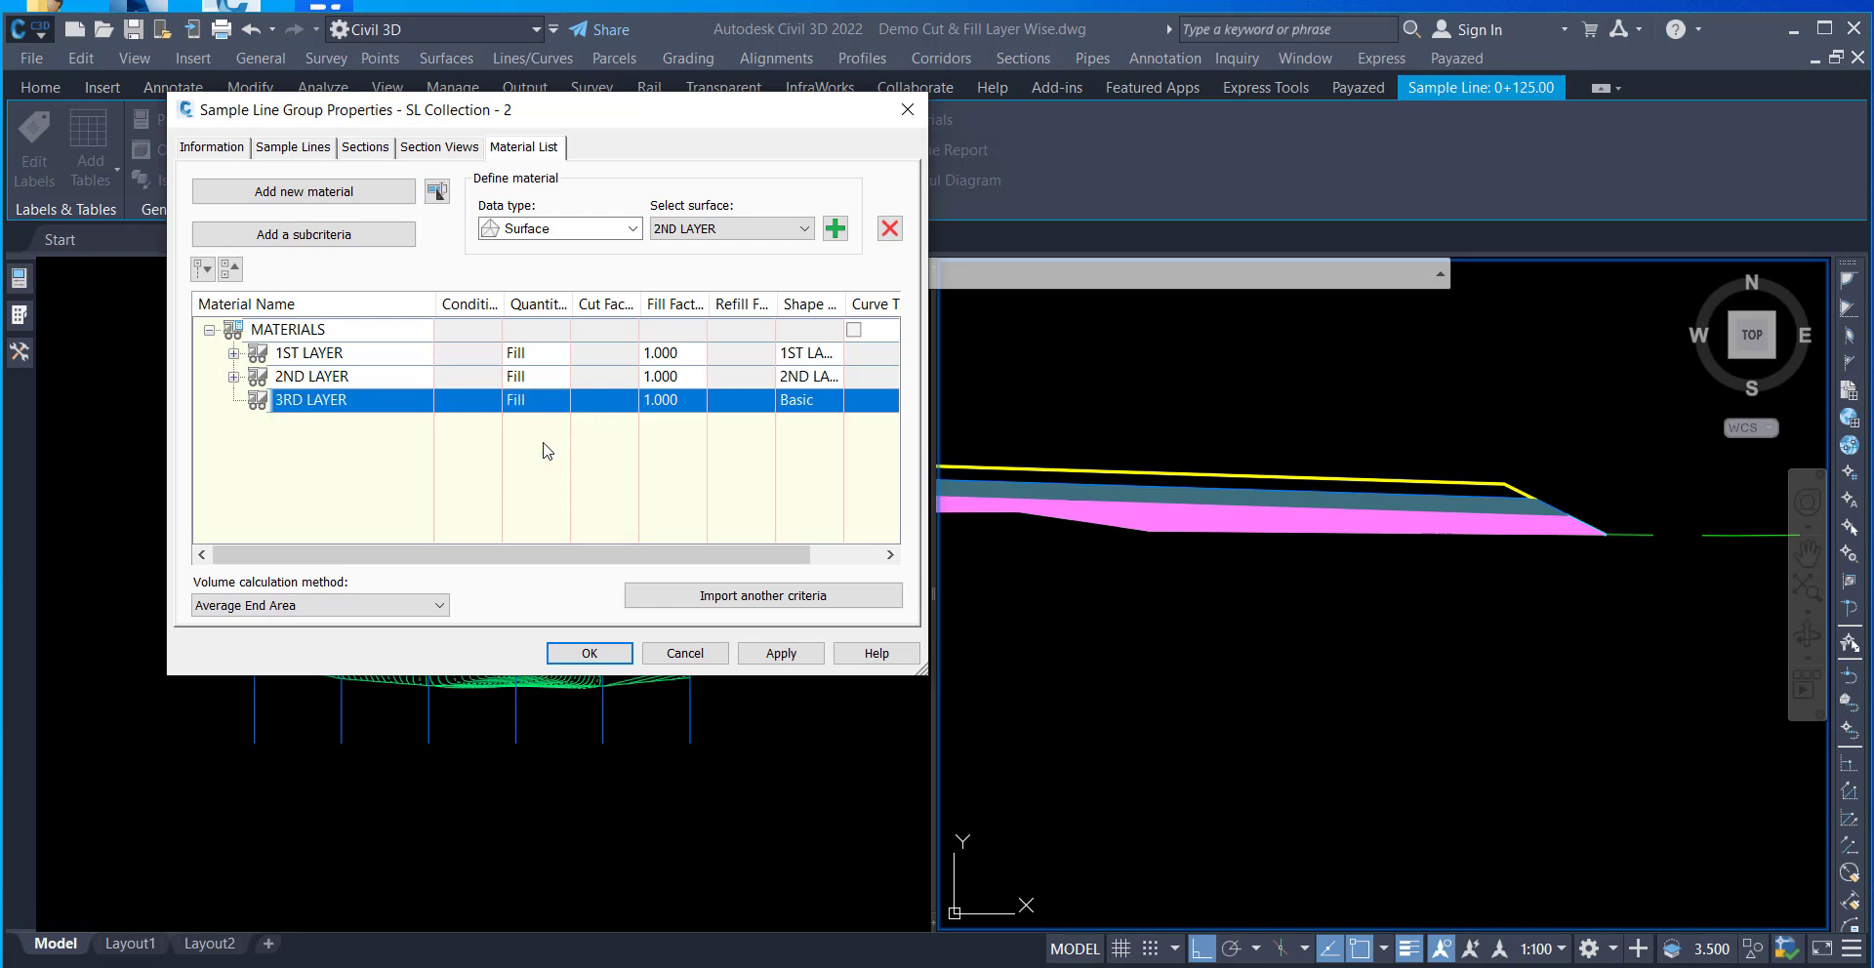
- Set the 3RD LAYER material's shape style to 3RD LAYER
click(812, 408)
click(1170, 227)
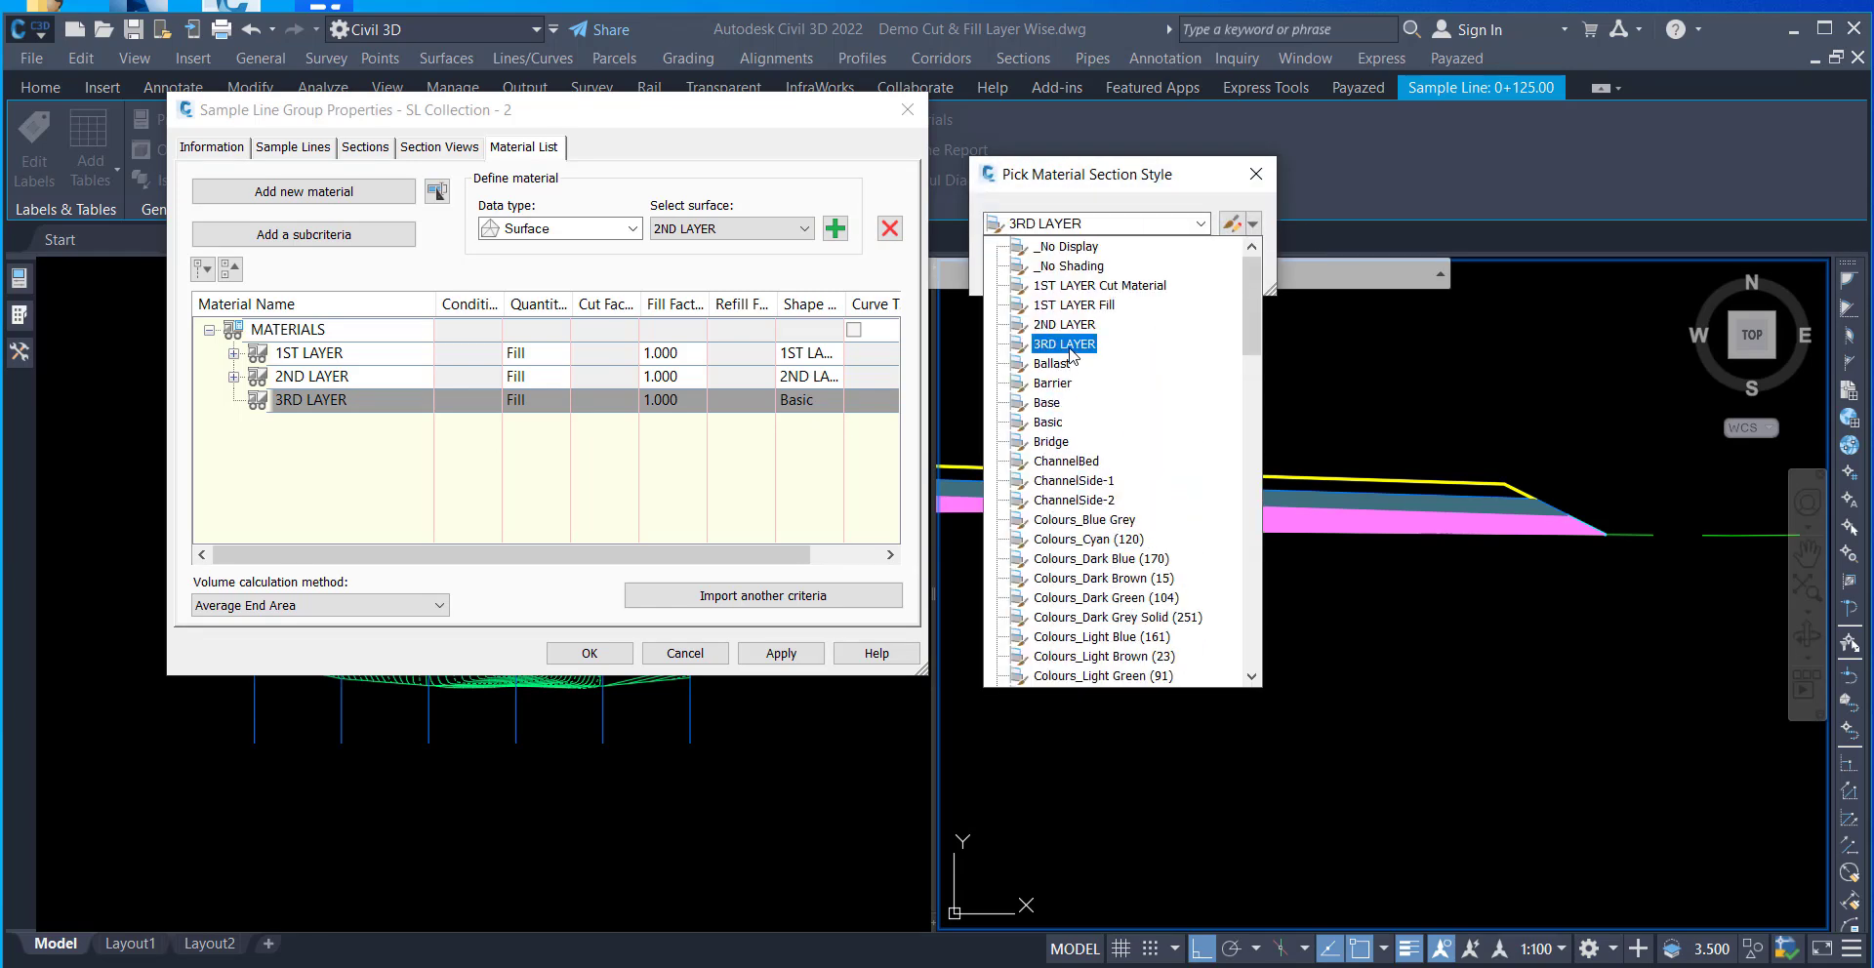
click(1069, 348)
click(1026, 268)
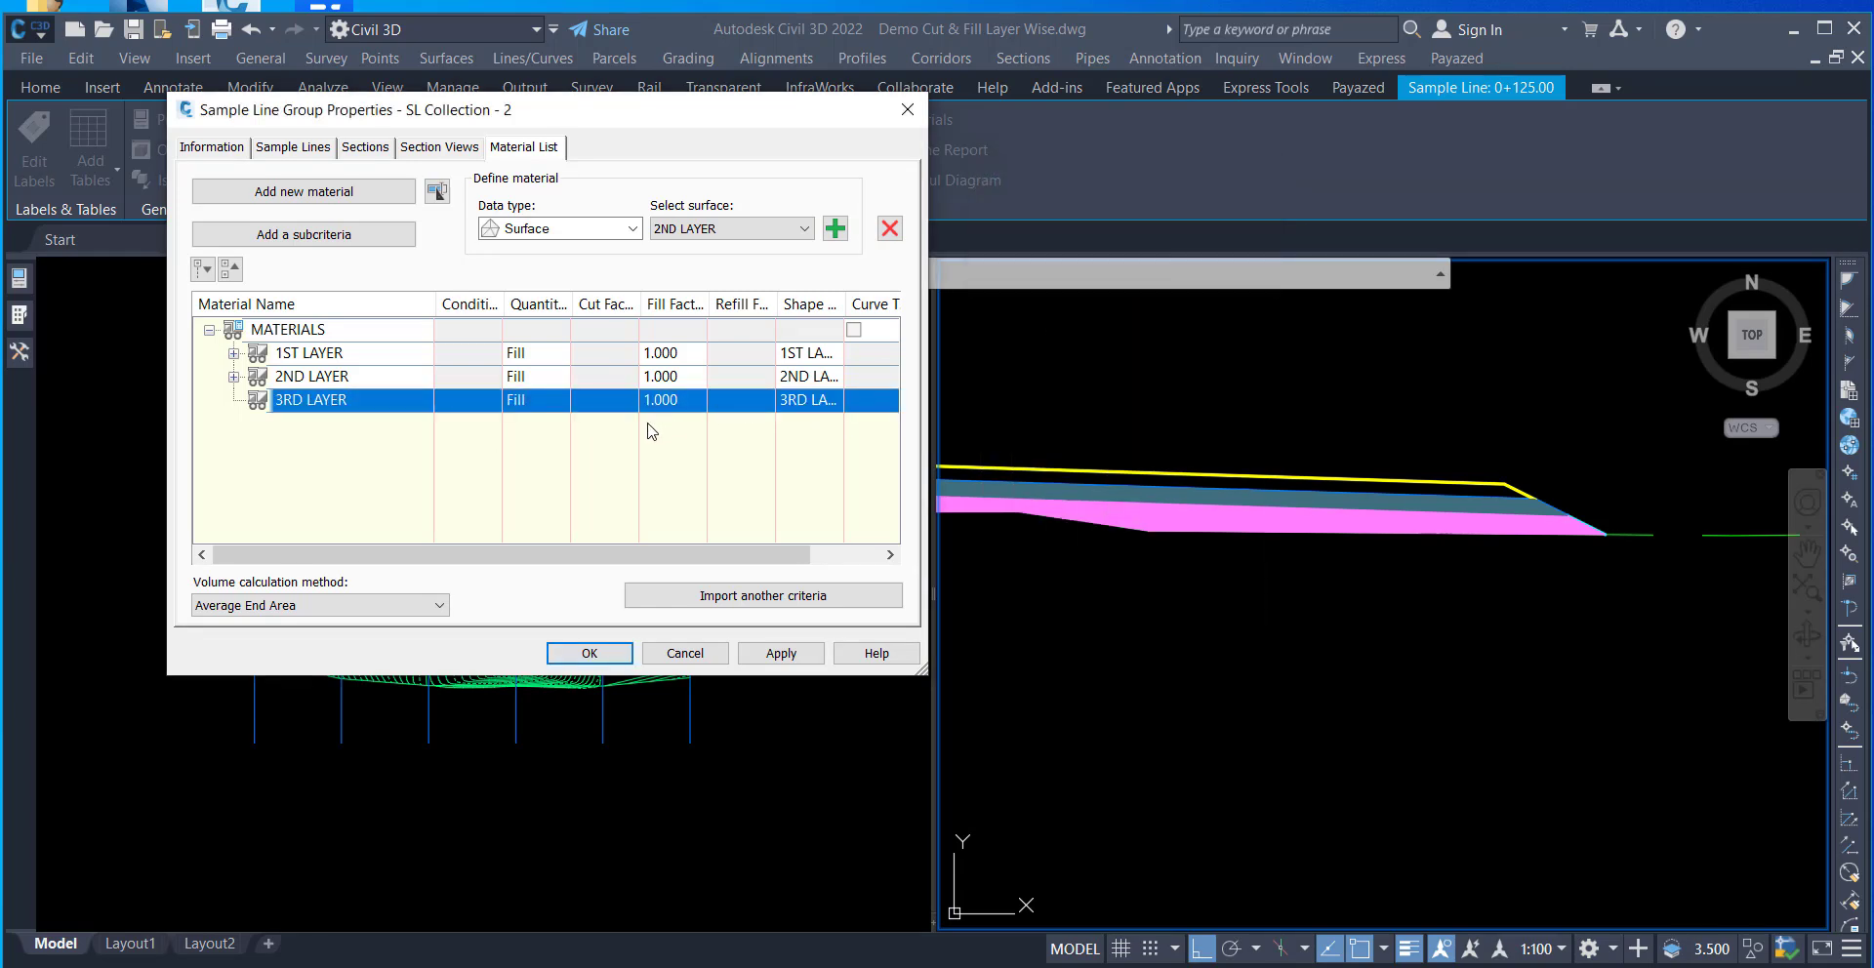
- Add the 2ND LAYER and 3RD LAYER surfaces to the 3RD LAYER material, set the 3RD LAYER surface's condition to Below, and apply
click(835, 228)
click(805, 229)
click(799, 285)
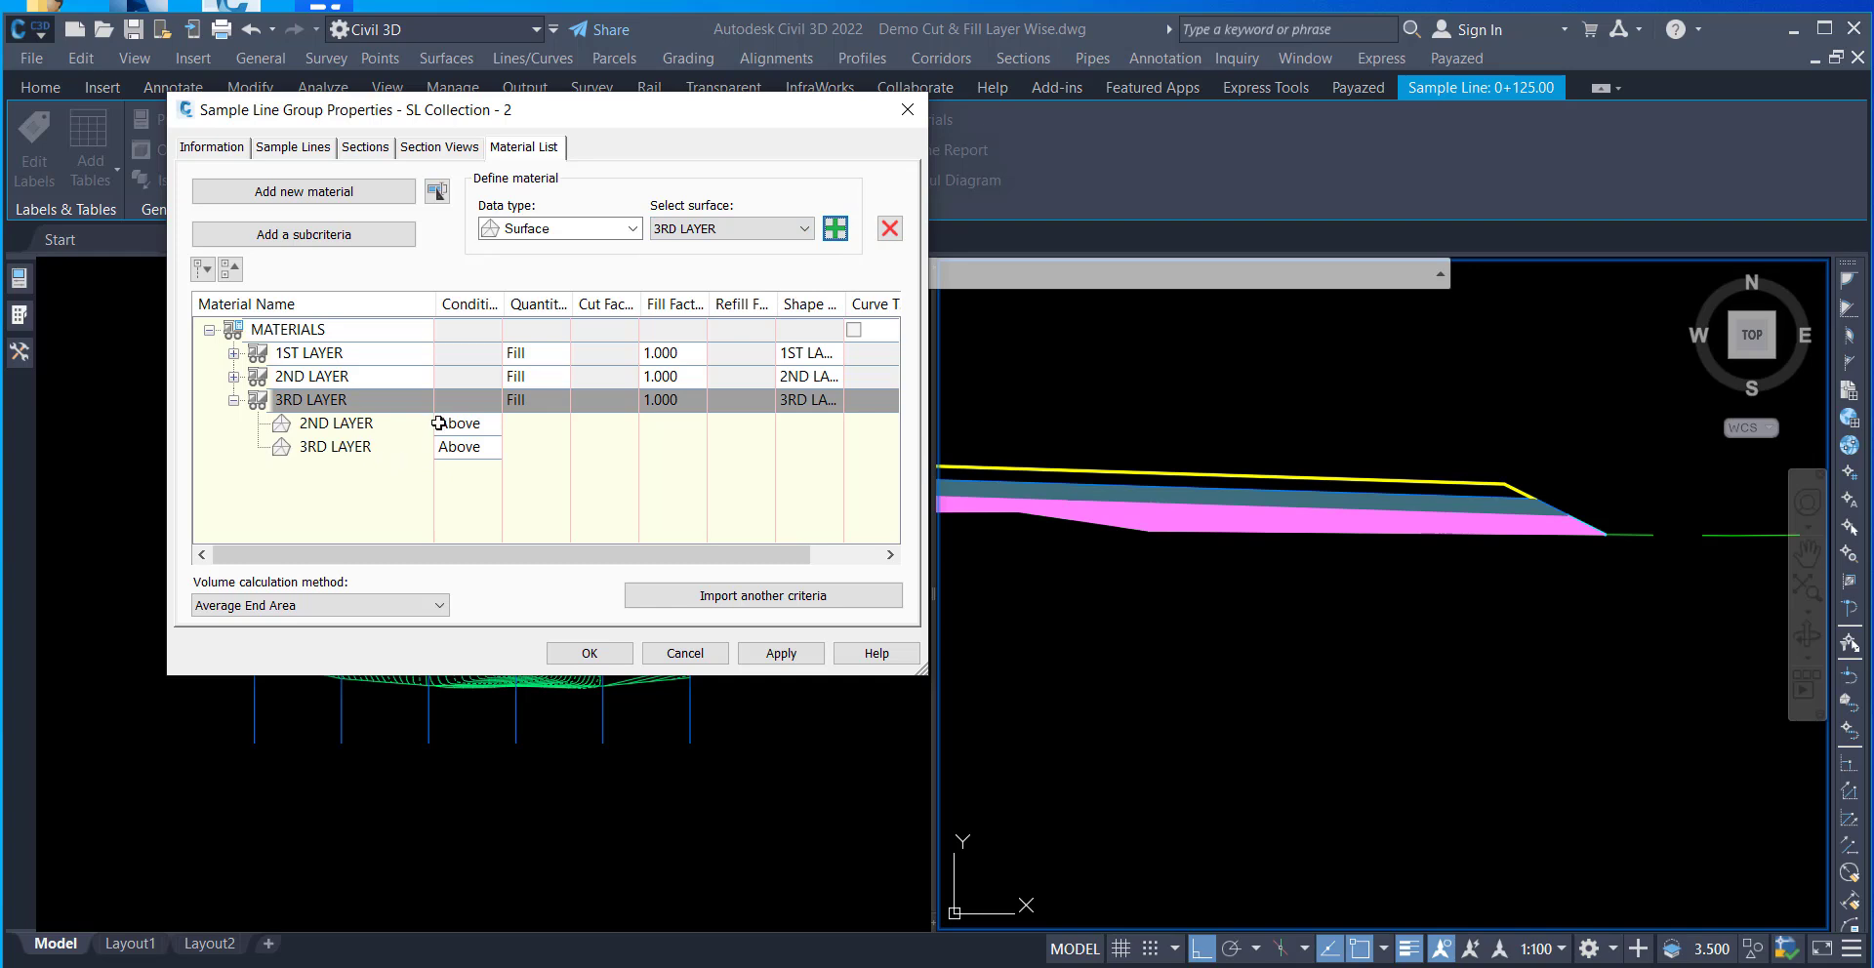
click(479, 448)
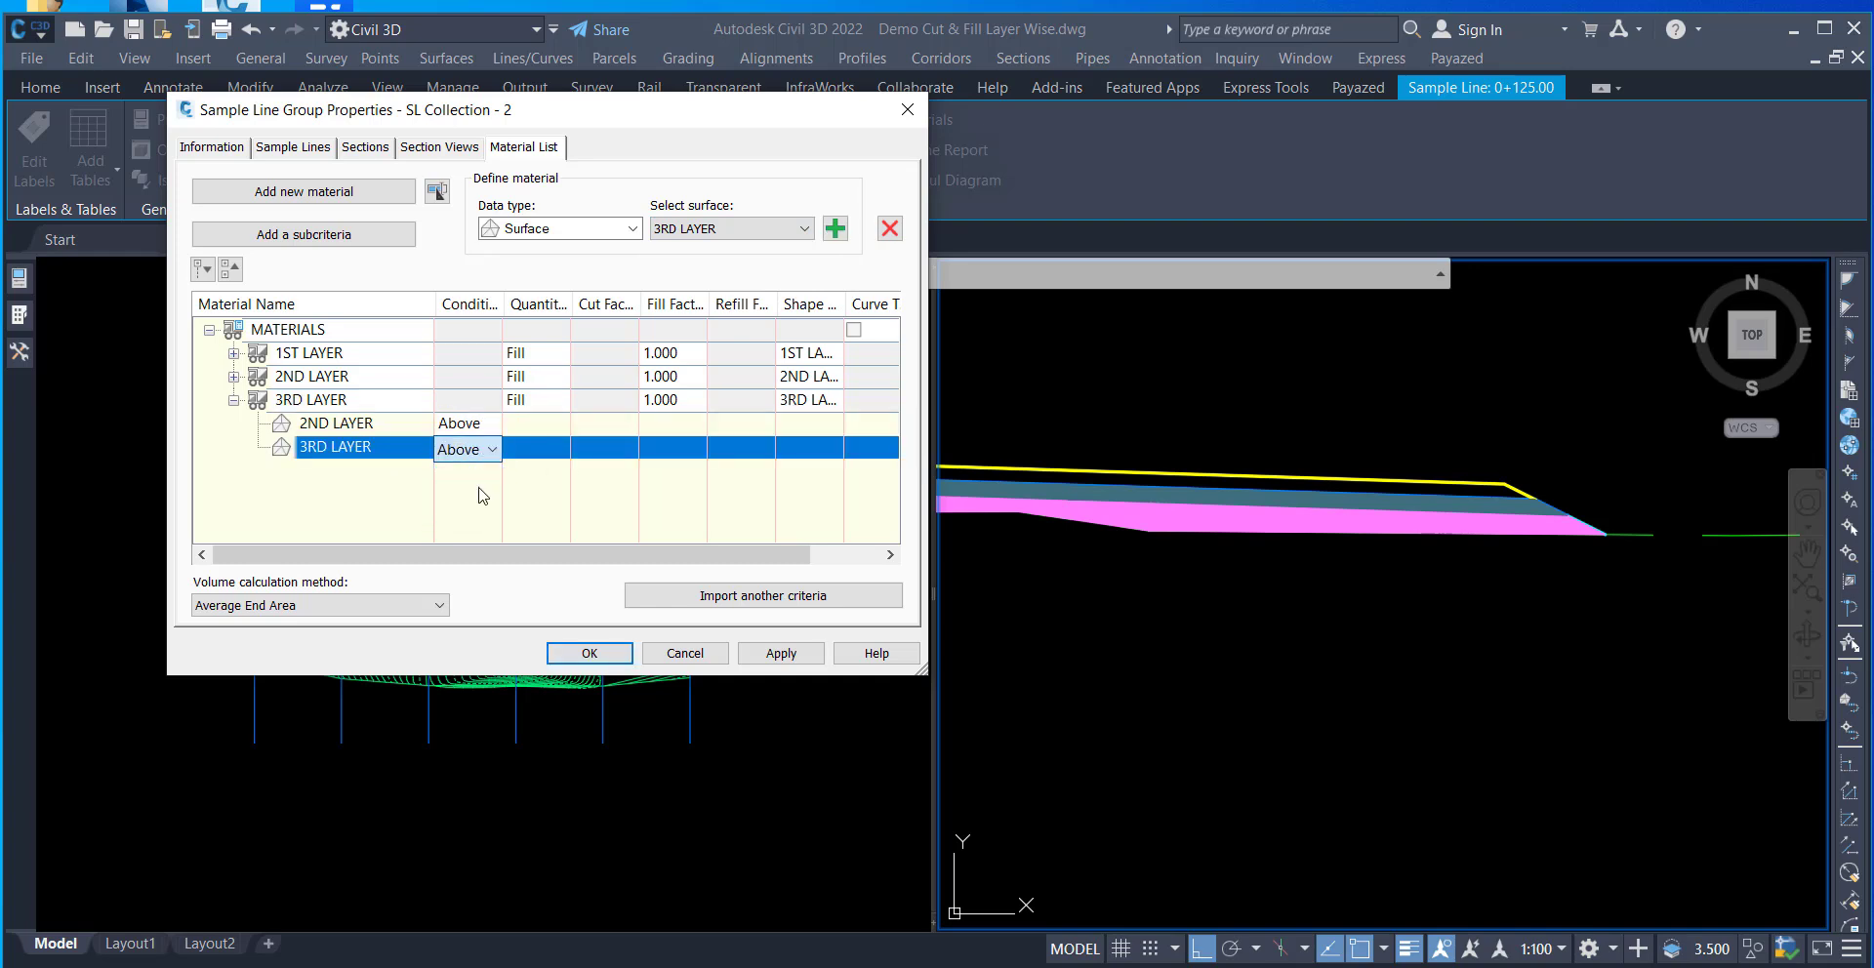
click(459, 494)
click(780, 654)
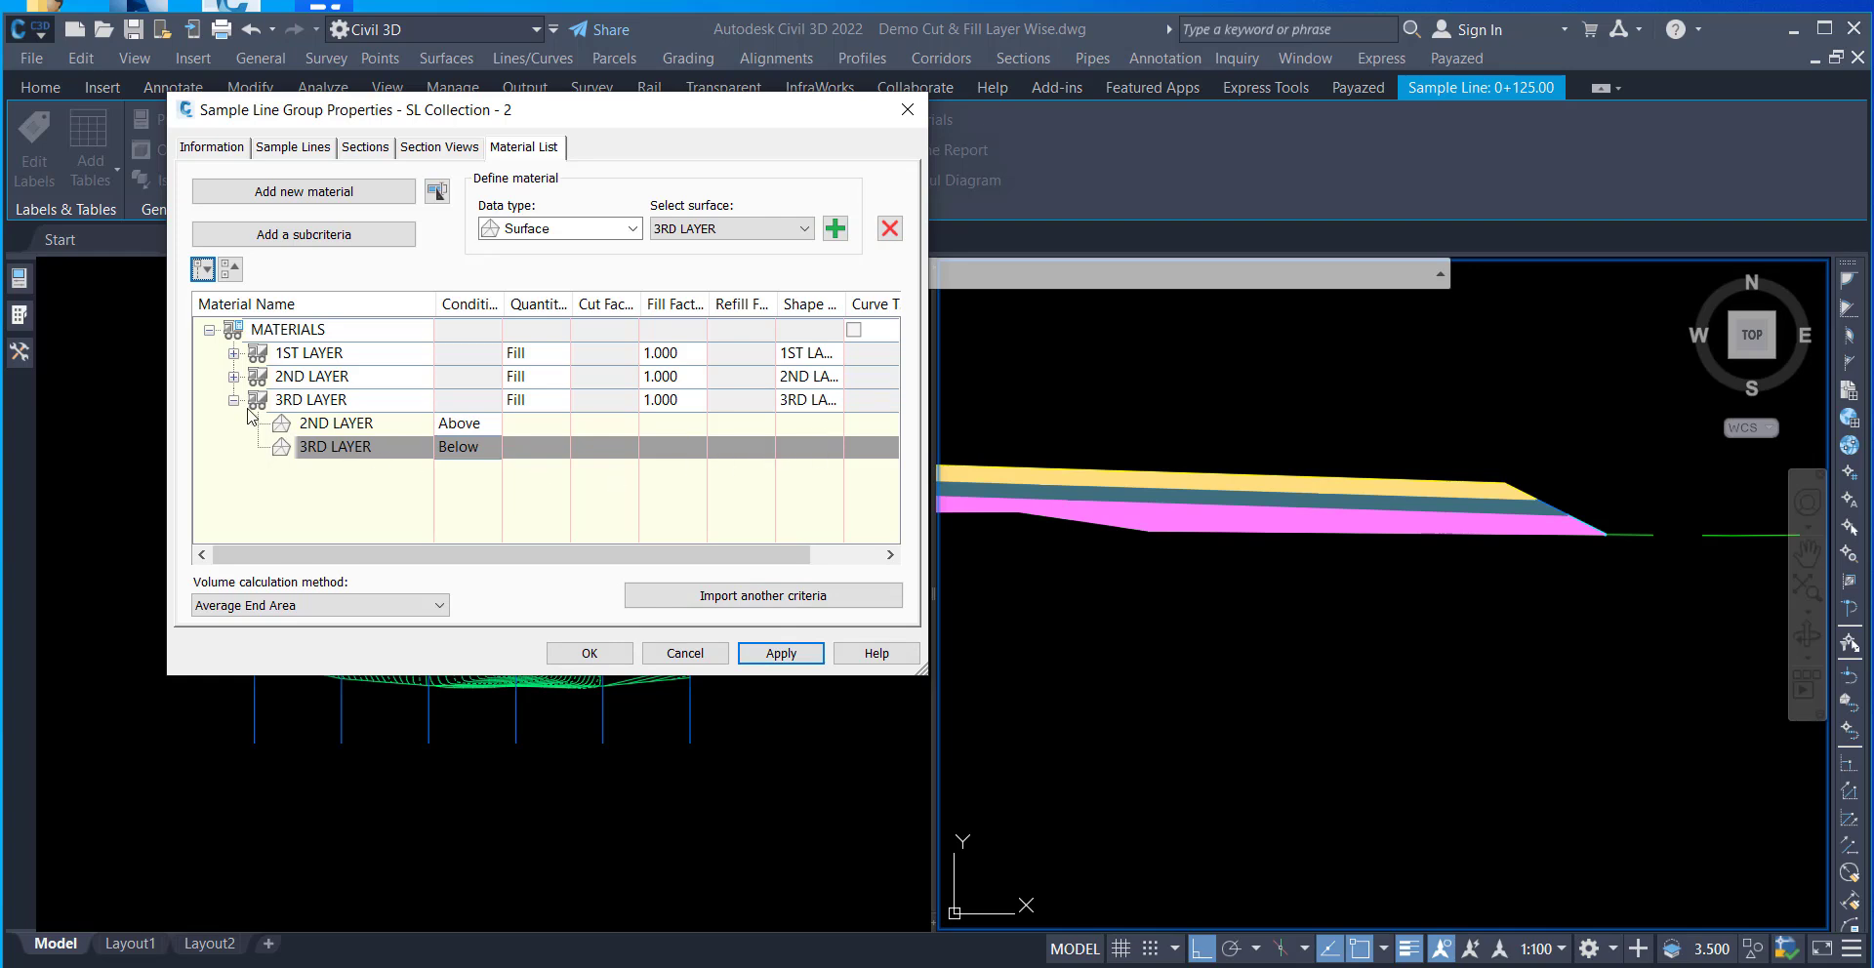
- Add a new material named CUT to the sample line group's material list
click(296, 193)
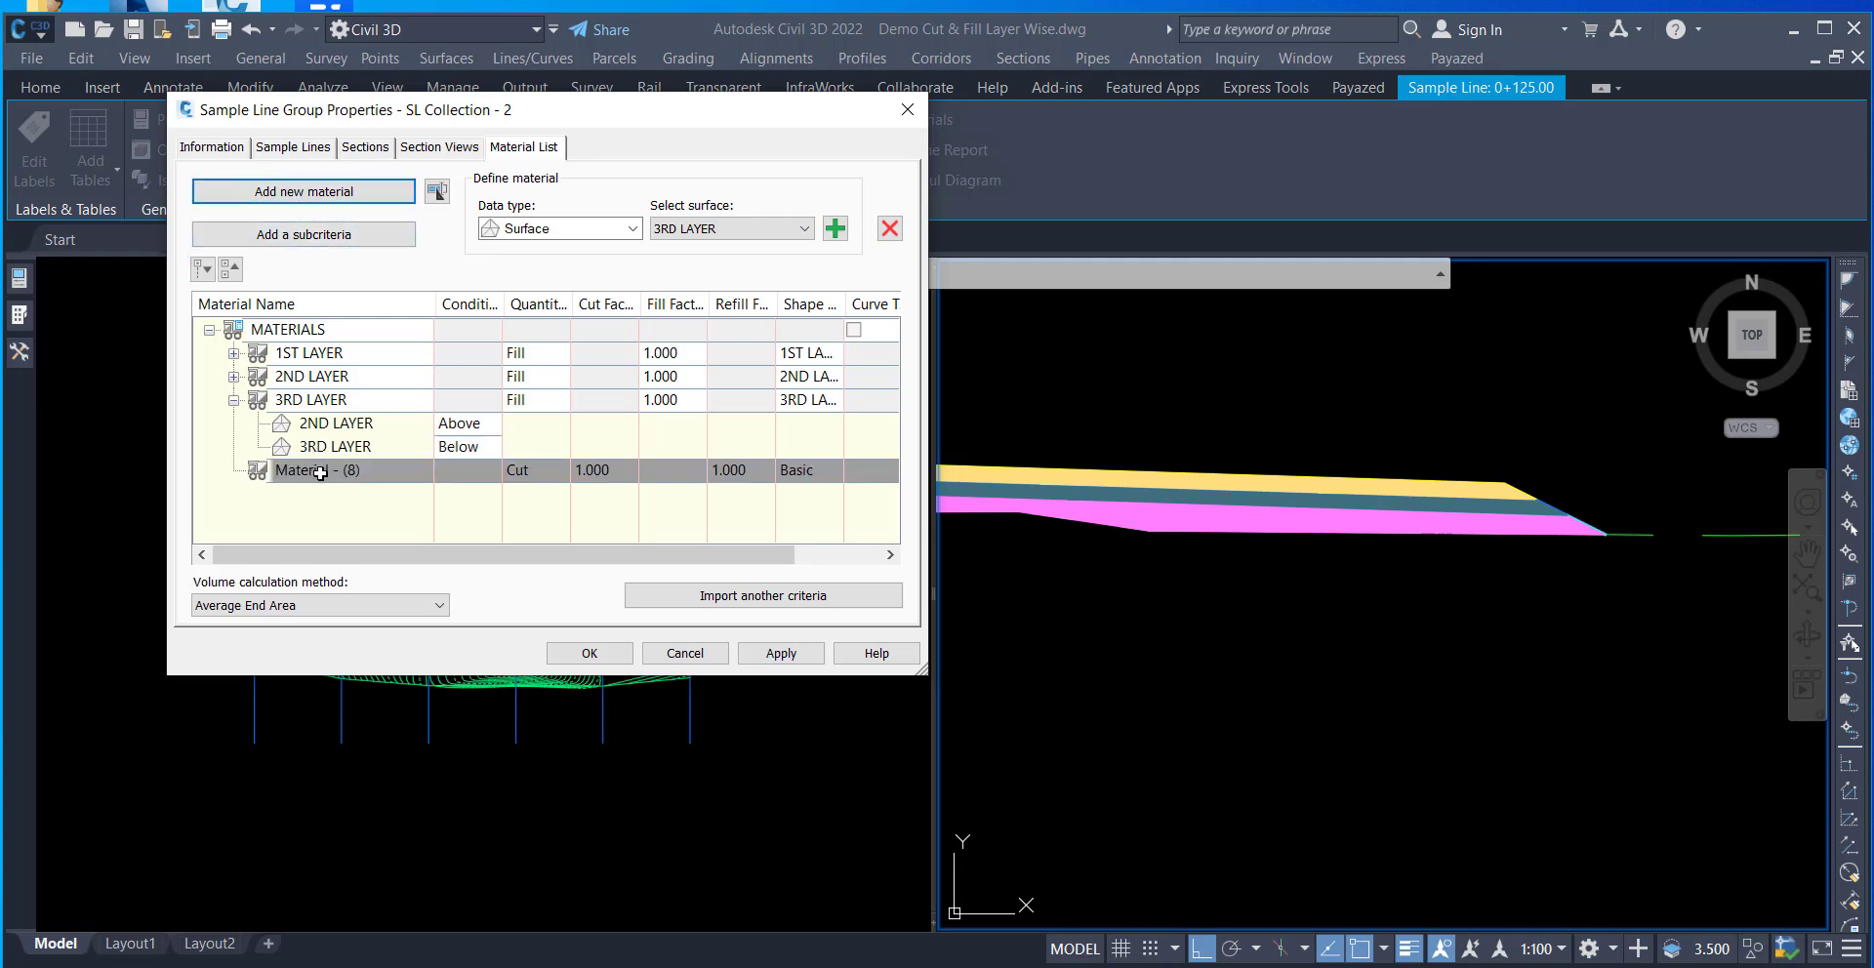
click(320, 471)
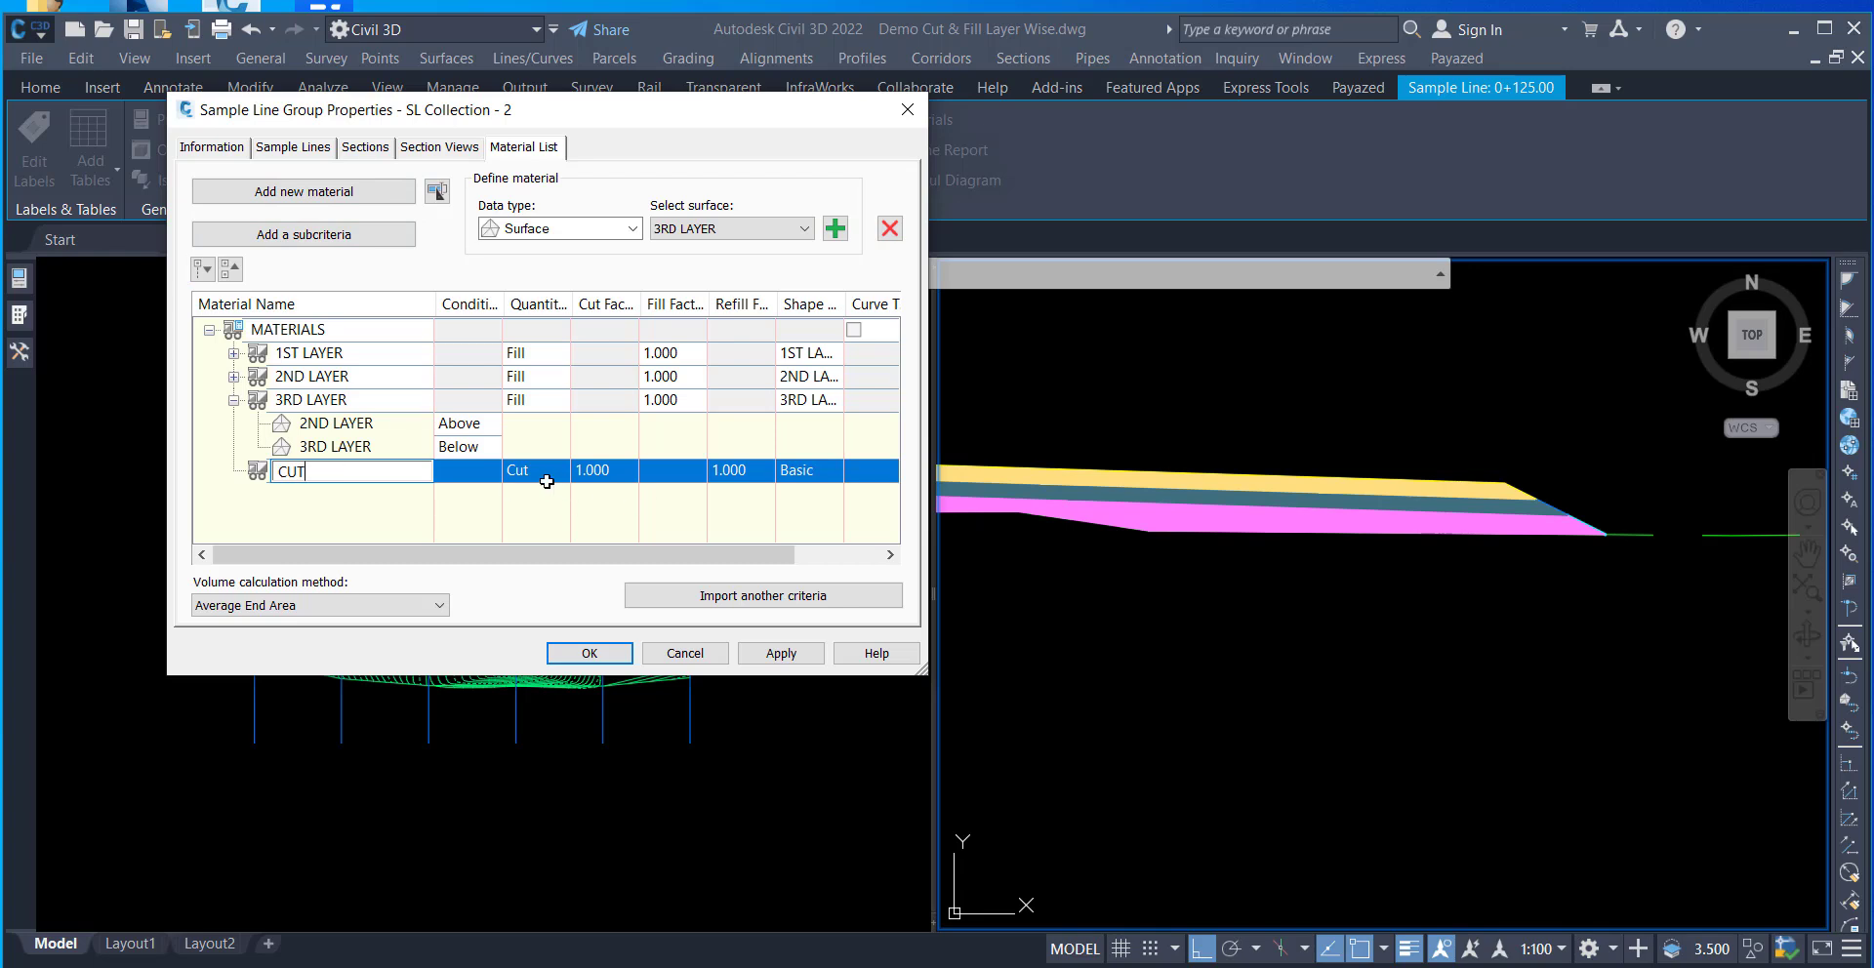
click(576, 530)
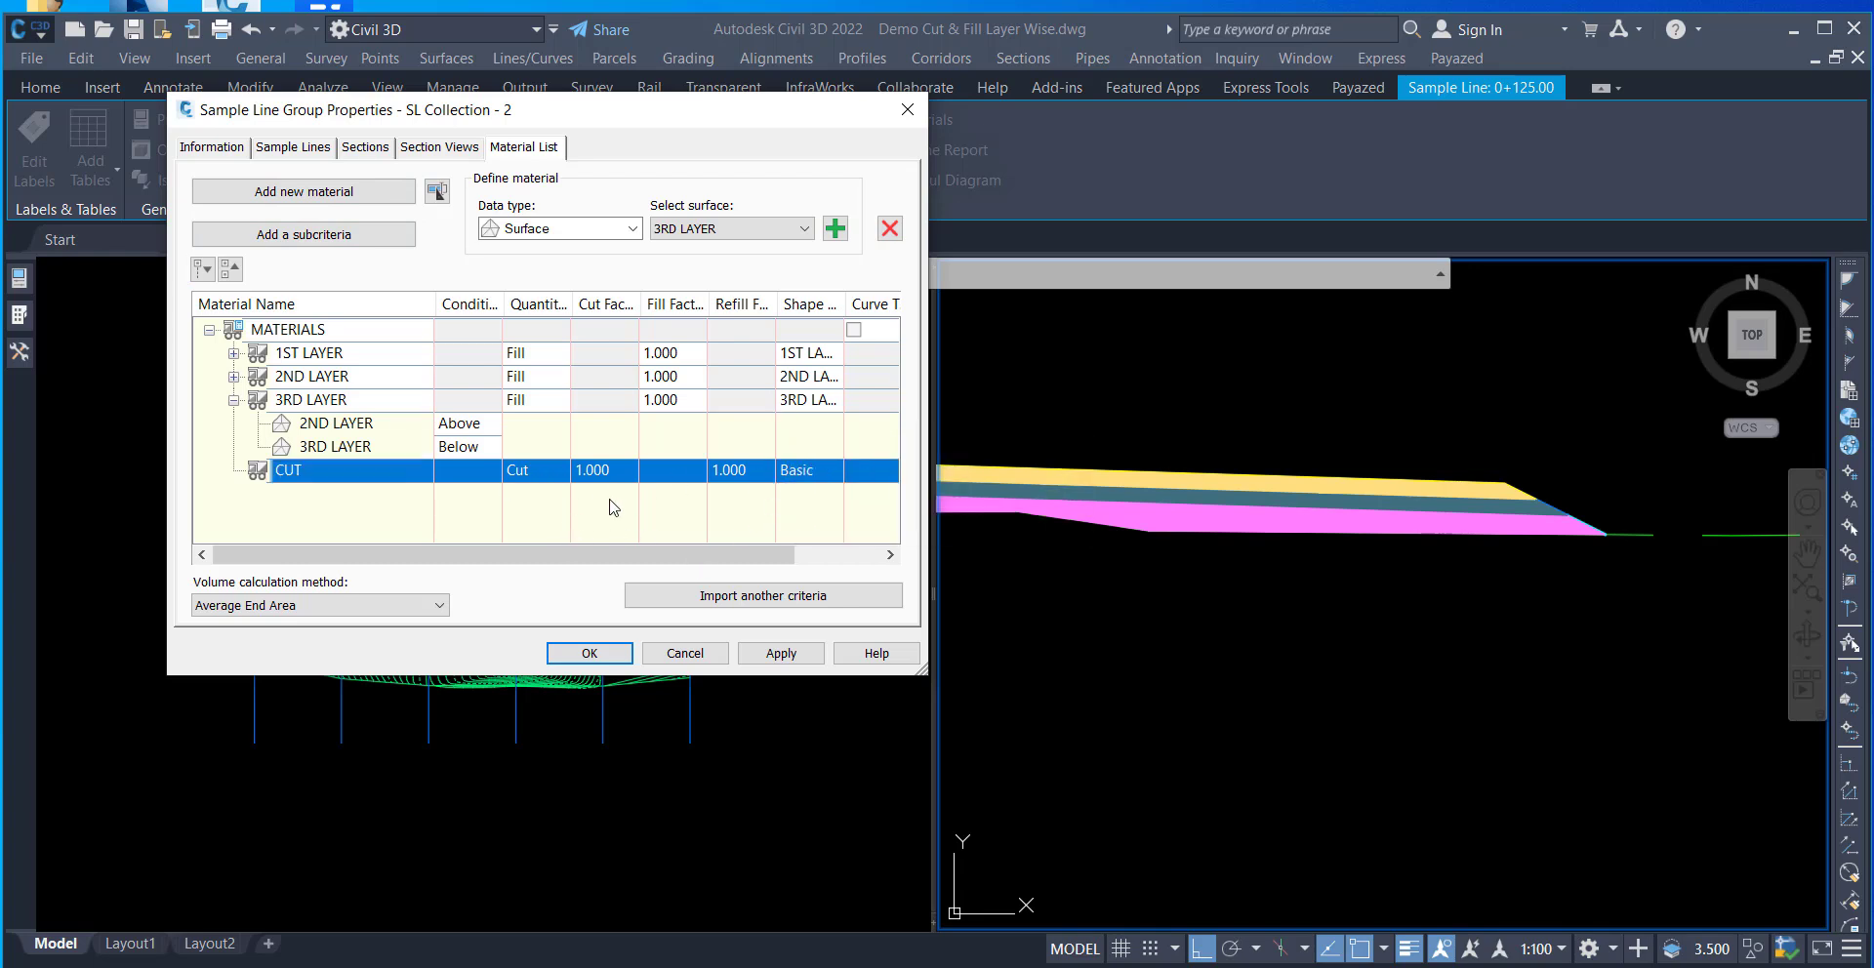
- Add the 3RD LAYER and 2ND LAYER surfaces to the CUT material and set the 2ND LAYER surface's condition to Below
click(835, 231)
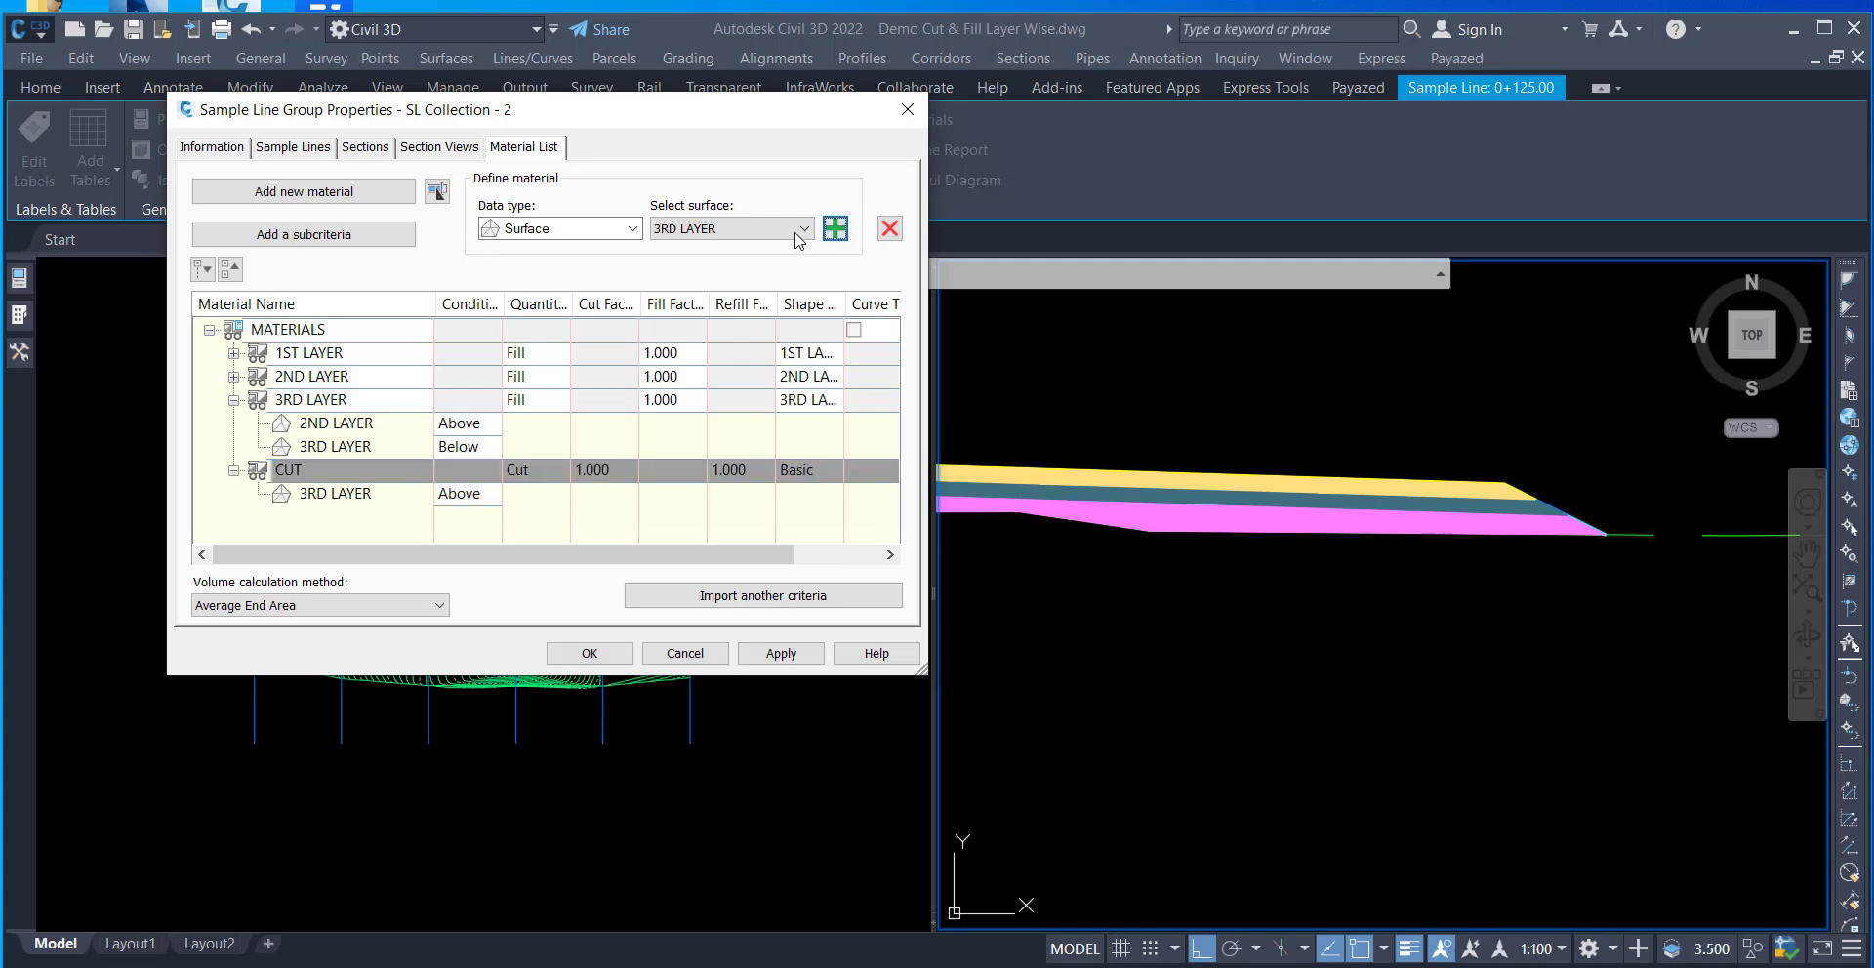
click(804, 228)
click(799, 280)
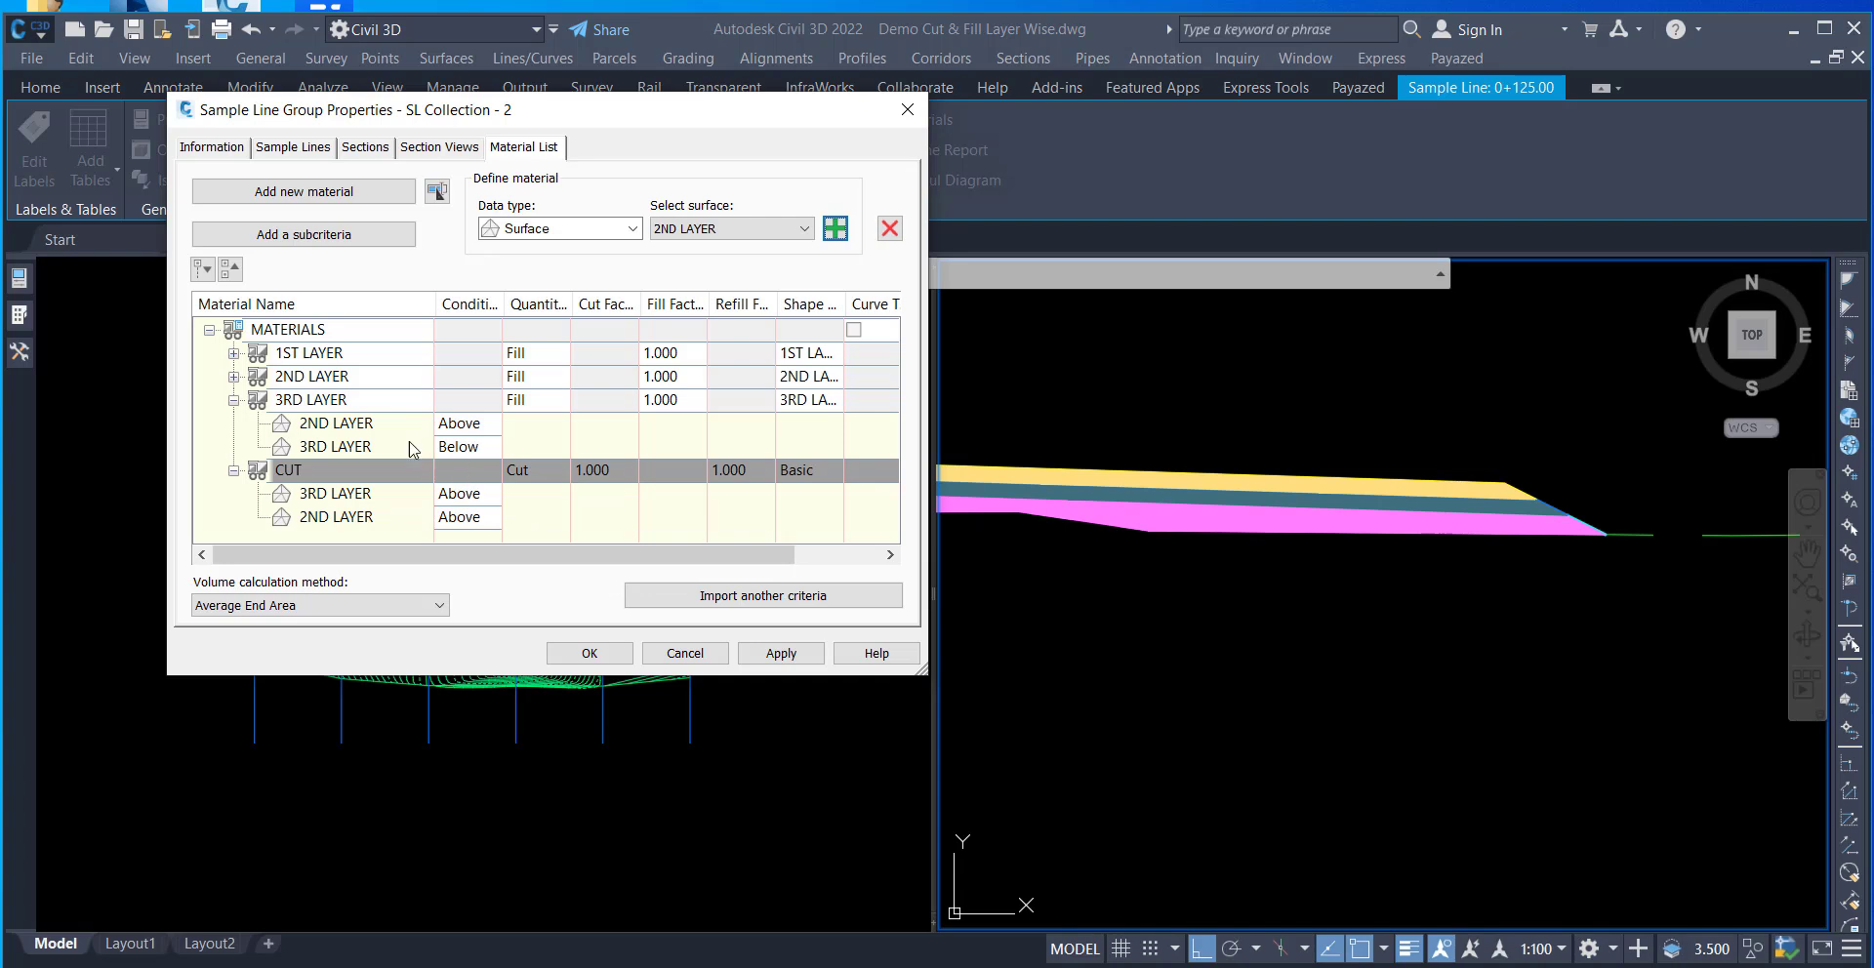
click(473, 520)
click(477, 557)
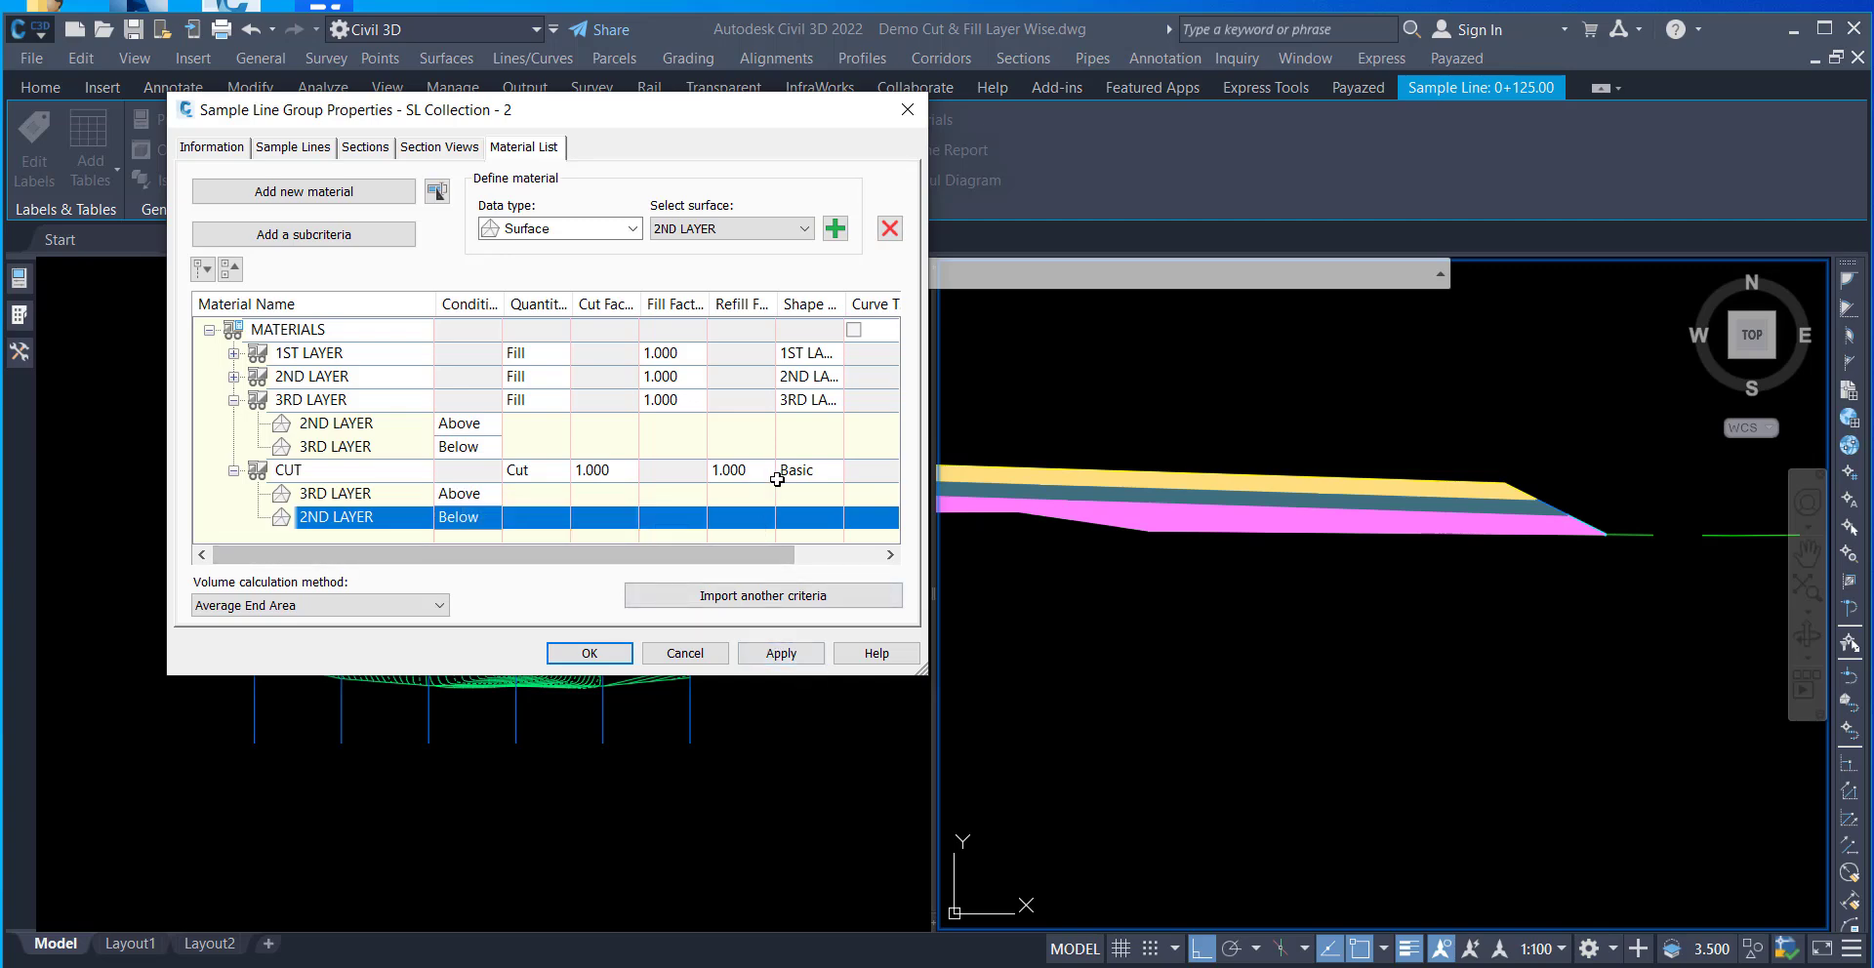
- Set the CUT material's shape style to Cut and apply the material list changes
click(826, 474)
click(826, 474)
click(1200, 224)
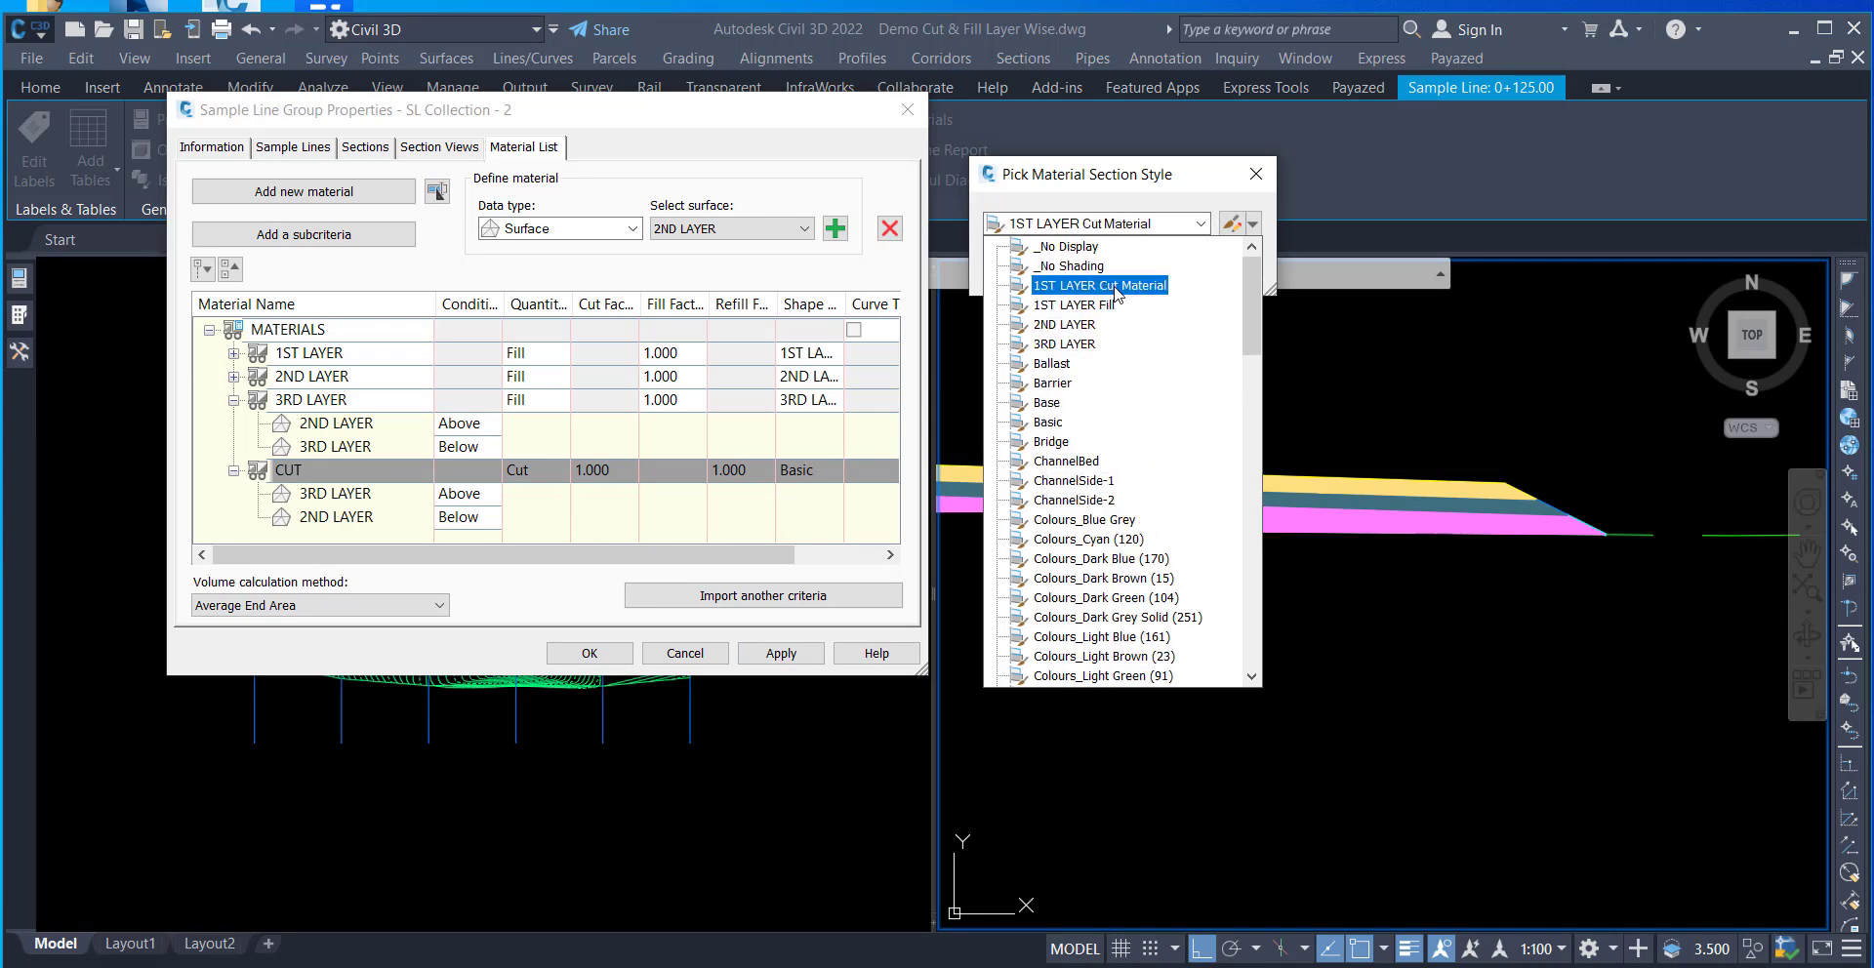
scroll(1122, 391, down, 10)
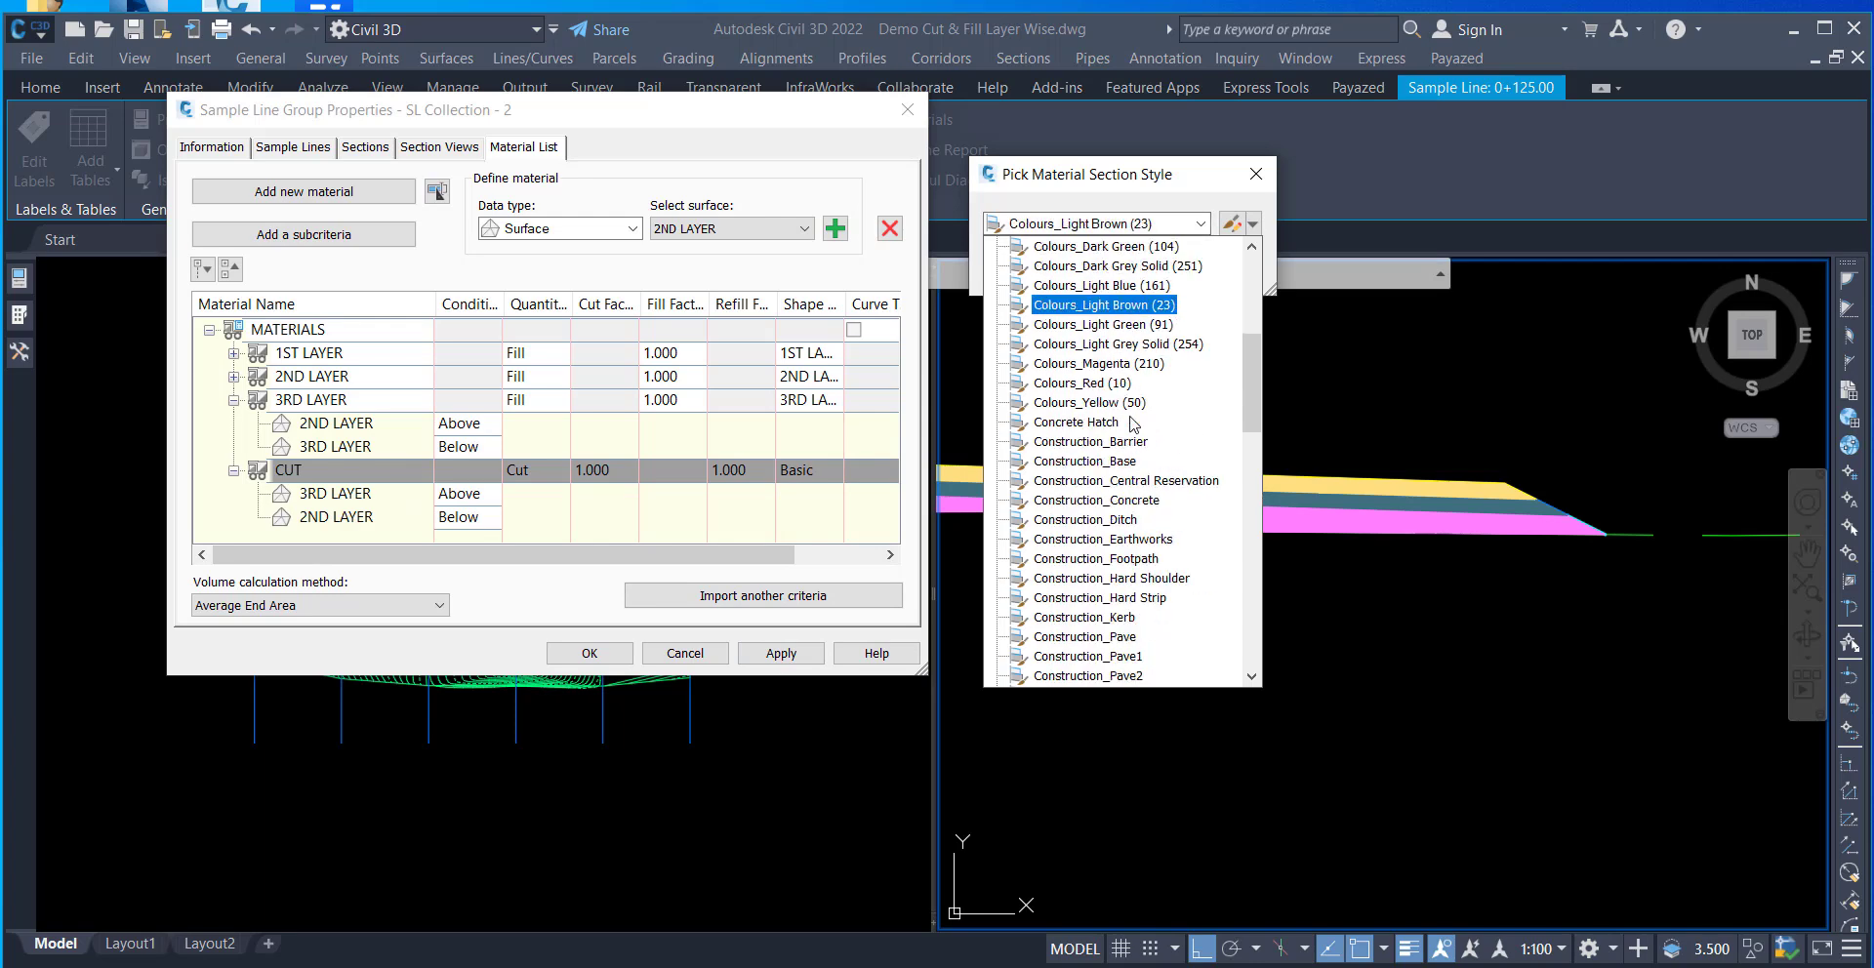
click(1042, 422)
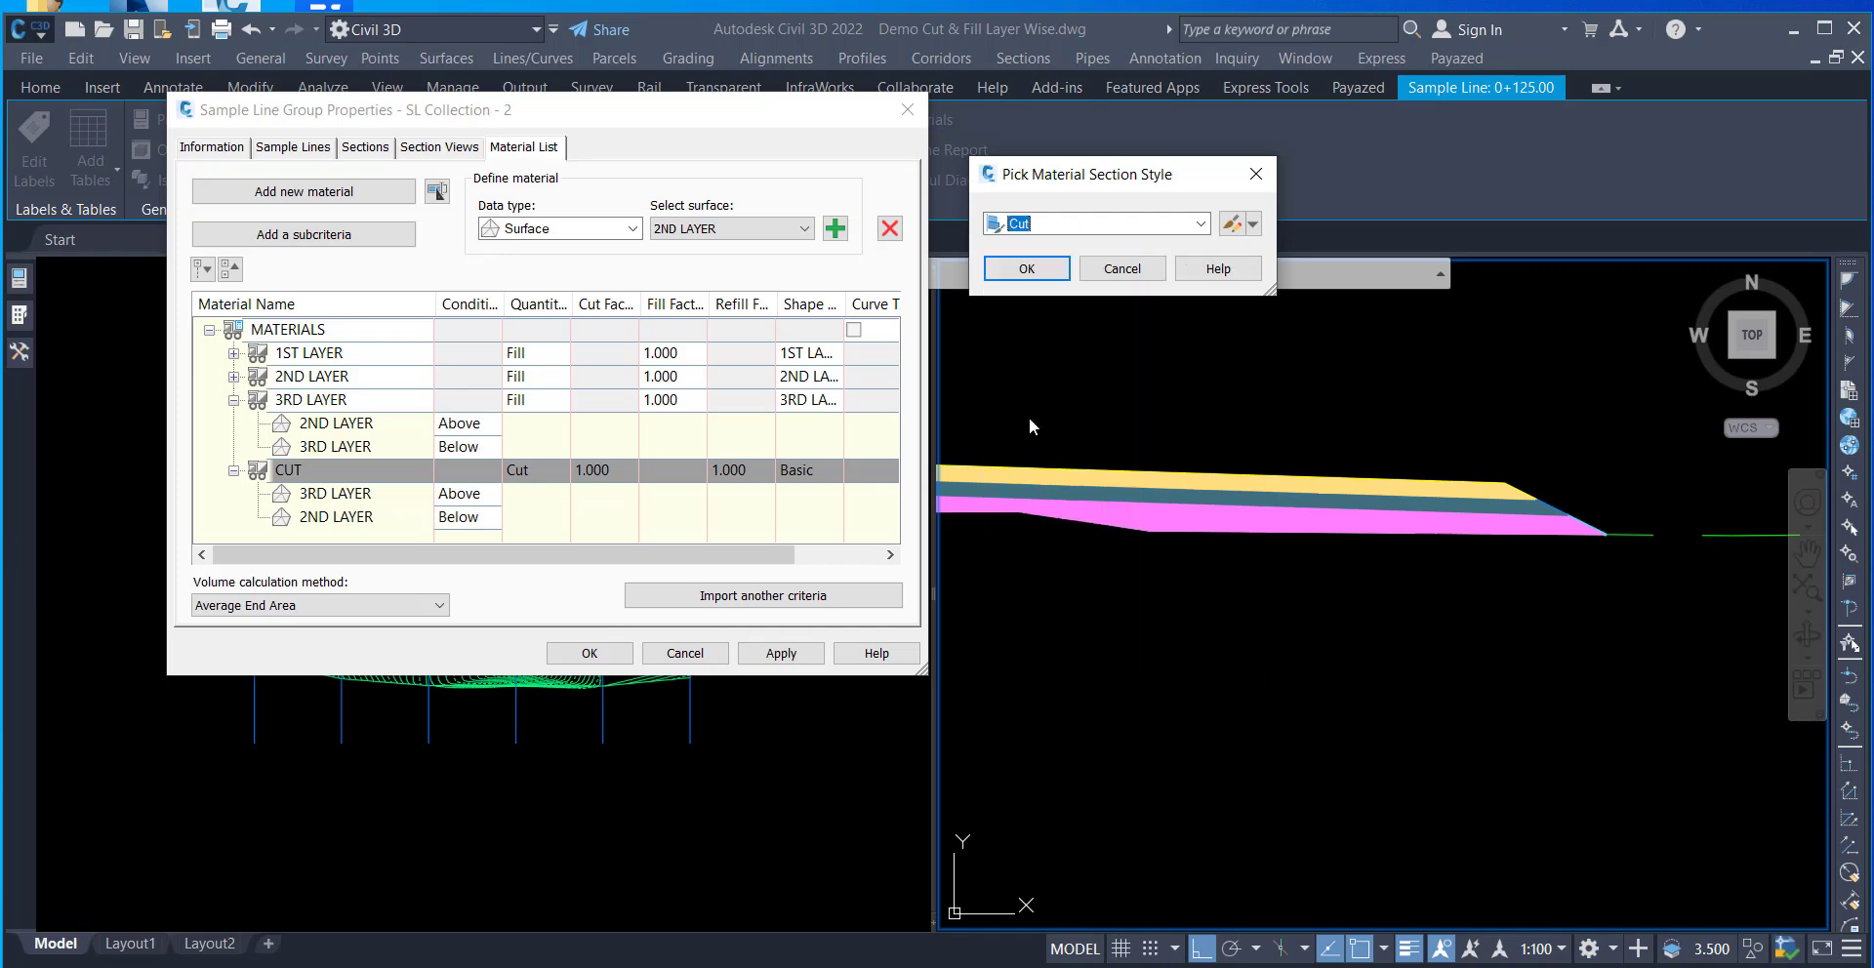
click(1023, 270)
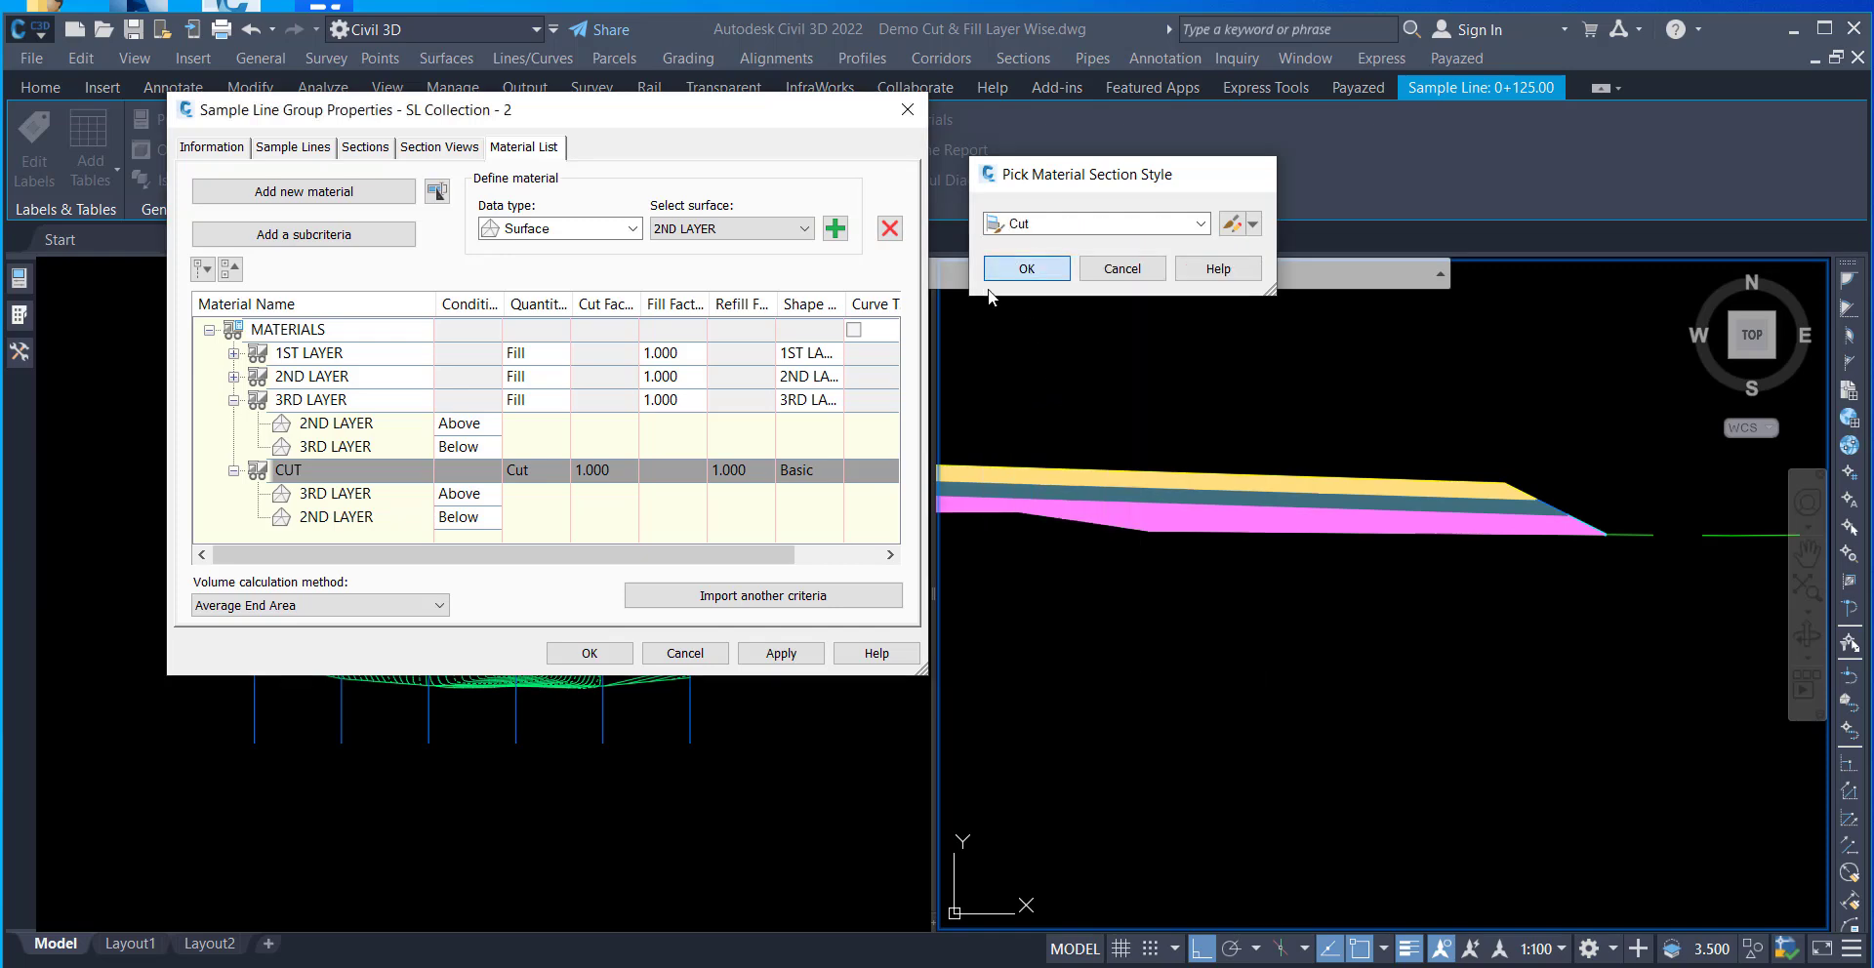
click(781, 654)
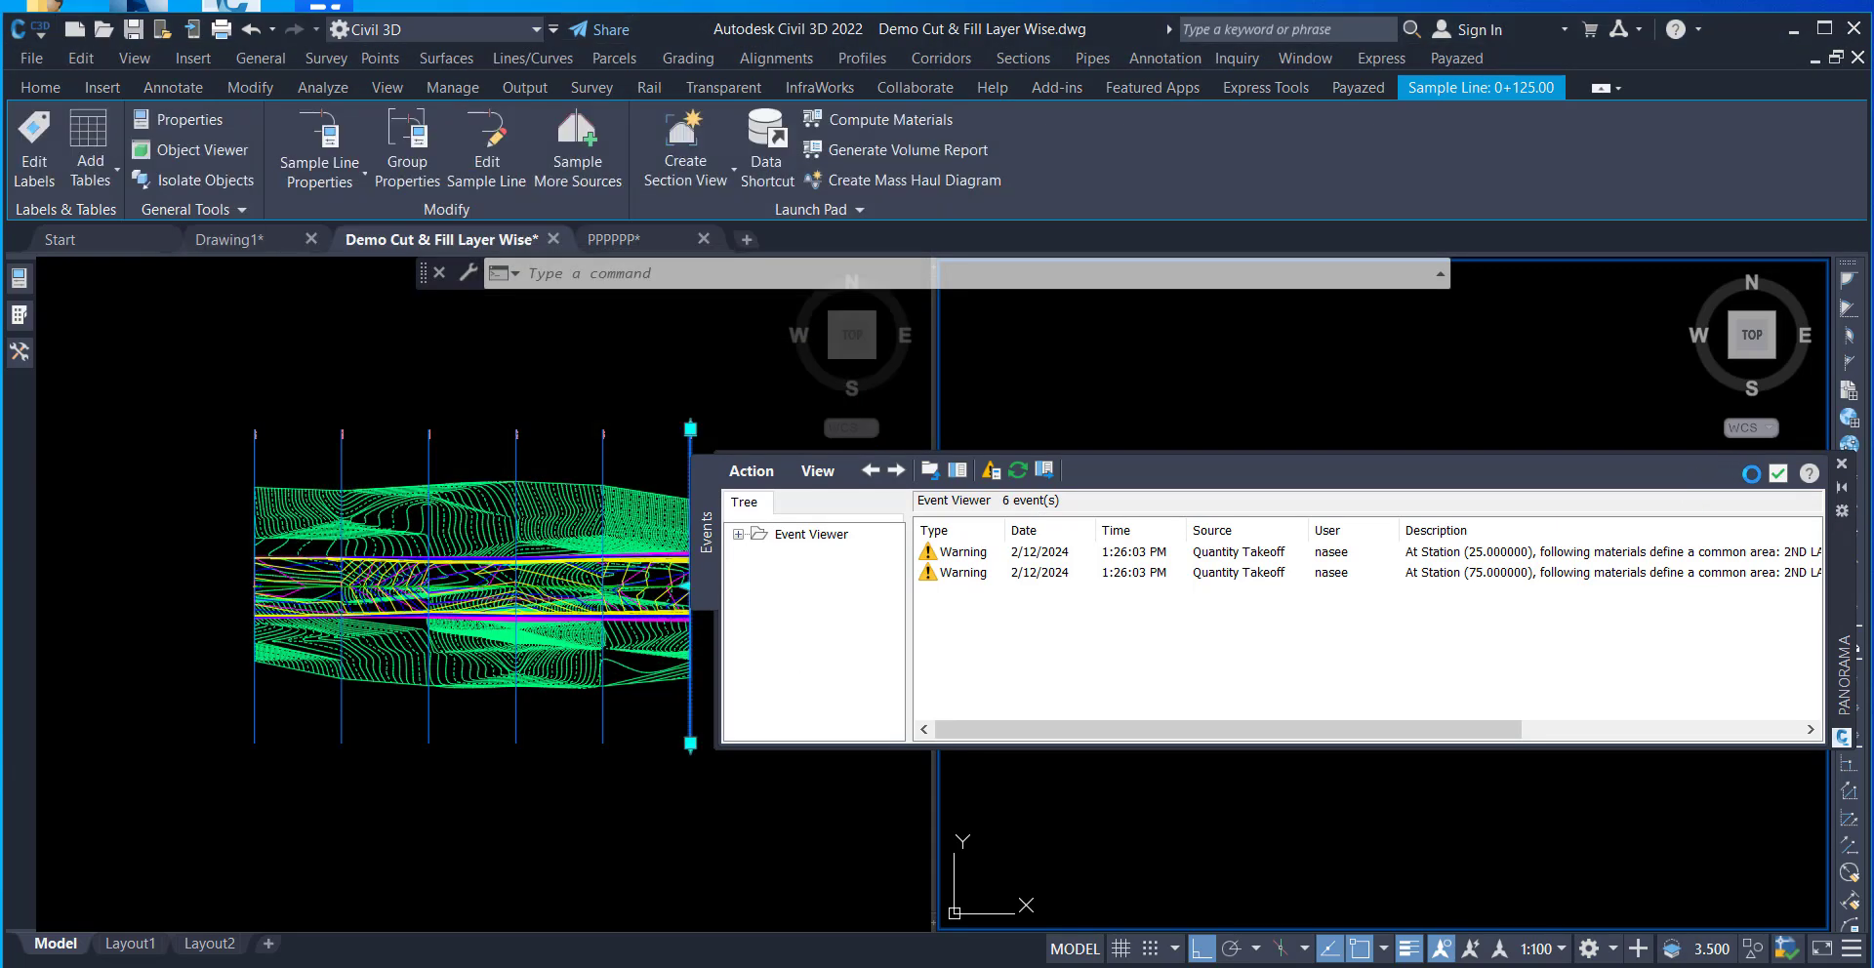
- Examine the cut and layered fill shading up close at the embankment edge in one of the section views
scroll(1474, 629, down, 5)
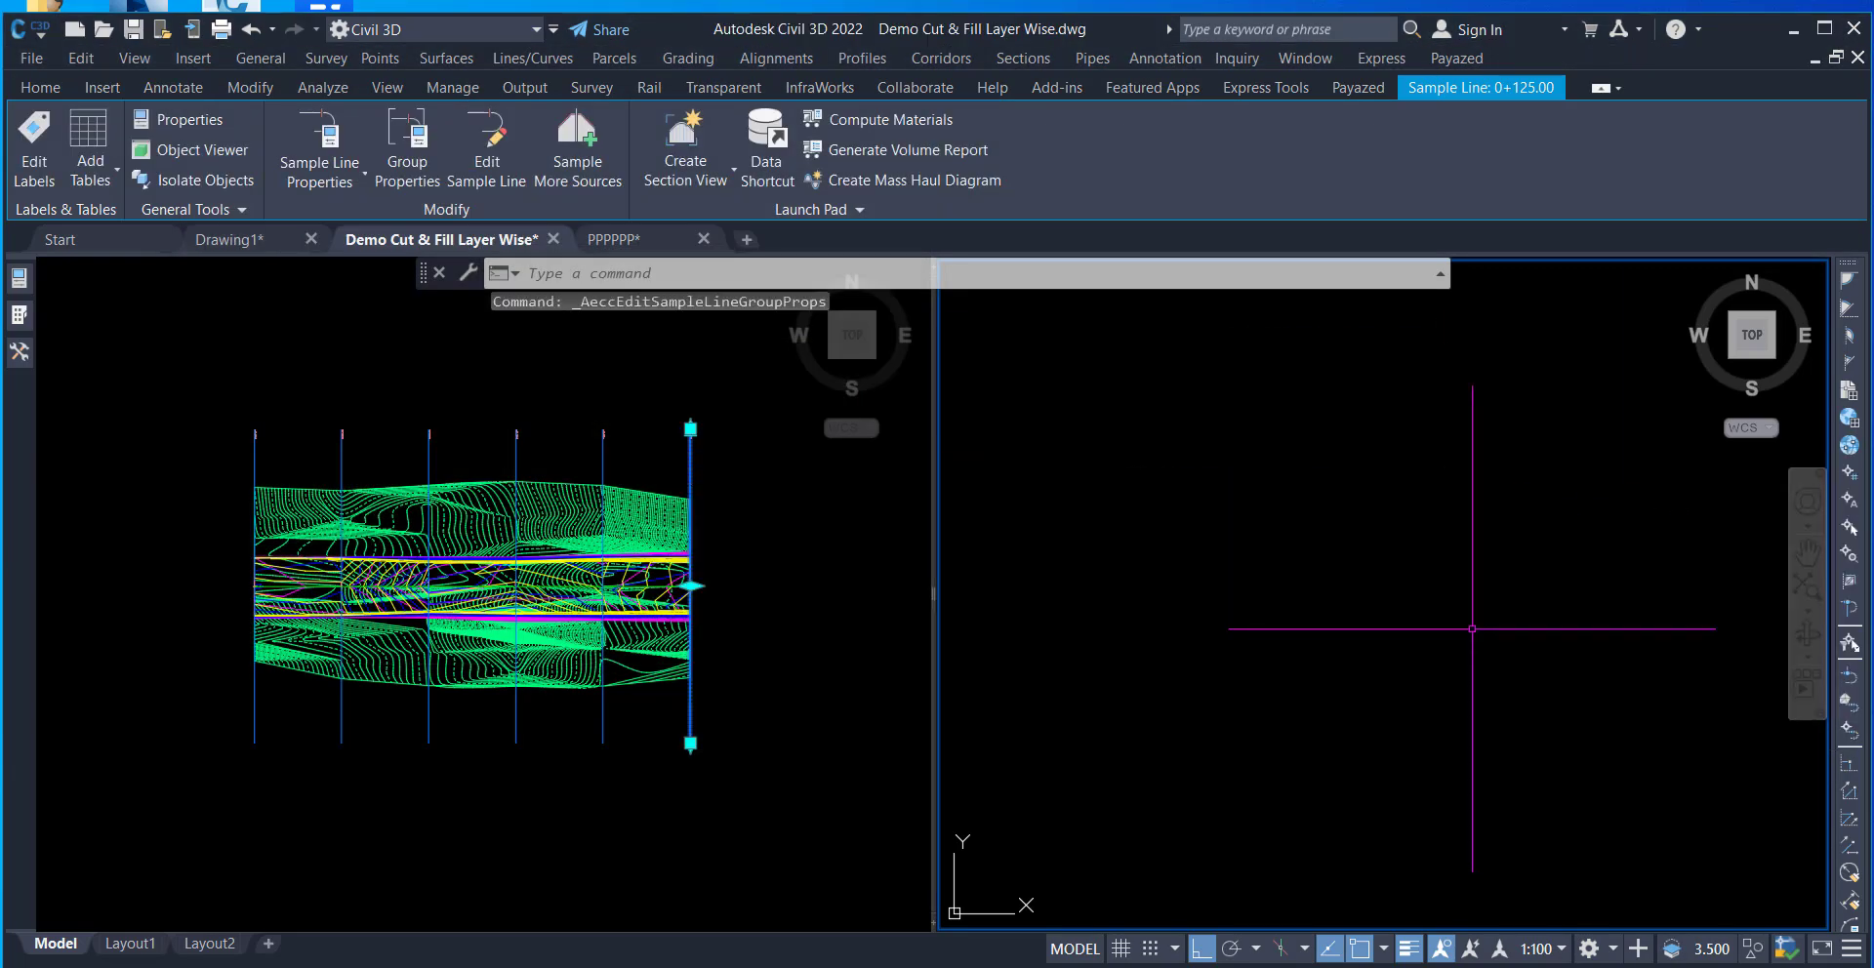
scroll(1193, 624, down, 3)
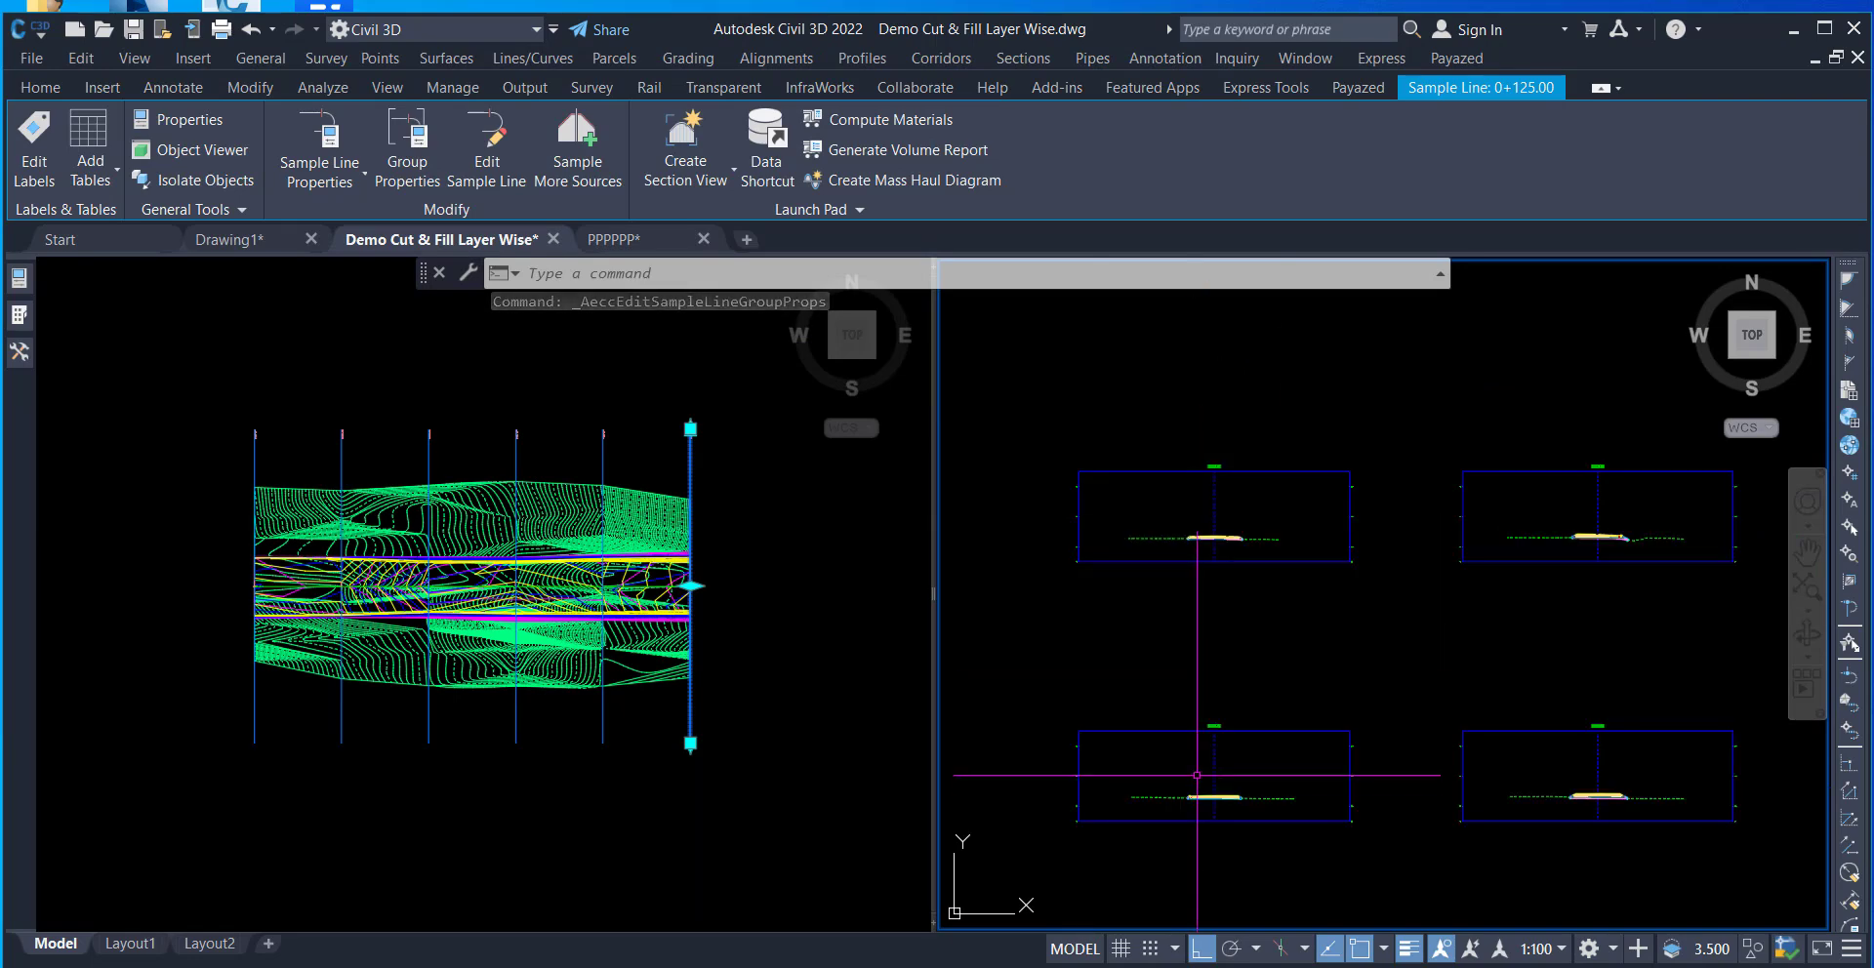
scroll(1193, 807, up, 5)
scroll(1132, 623, up, 5)
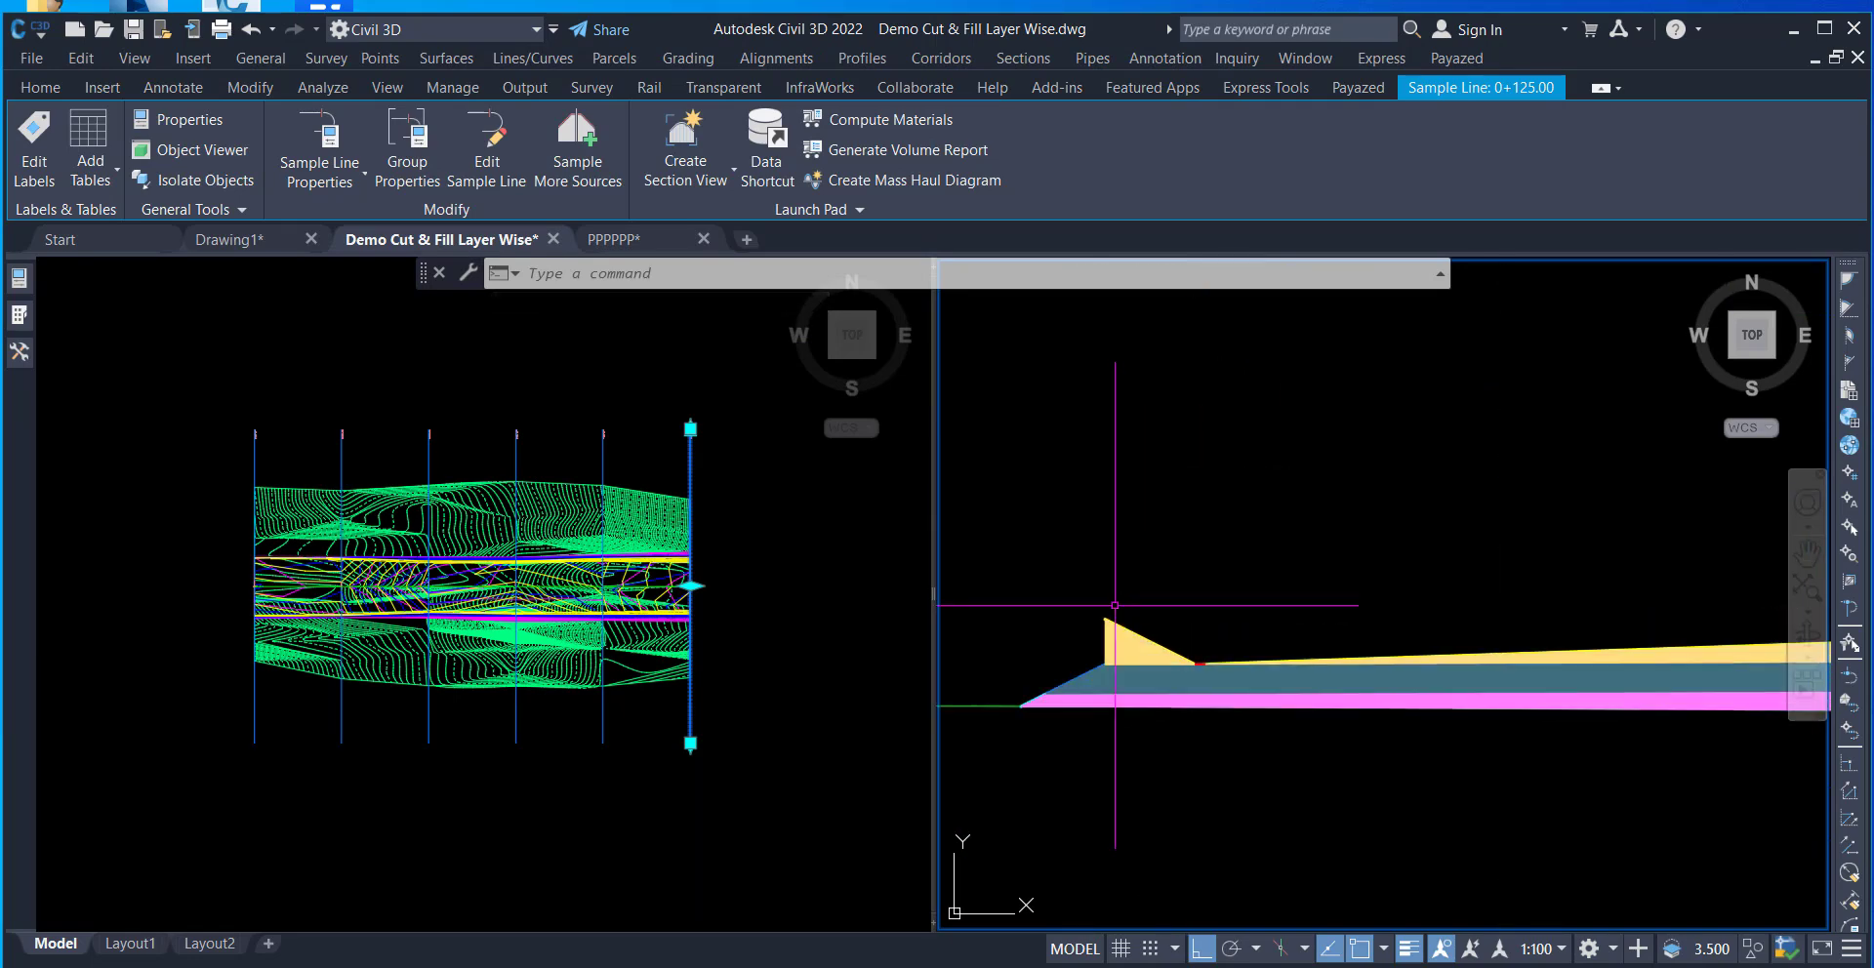
scroll(1294, 751, up, 3)
scroll(1279, 702, up, 10)
scroll(1245, 570, down, 3)
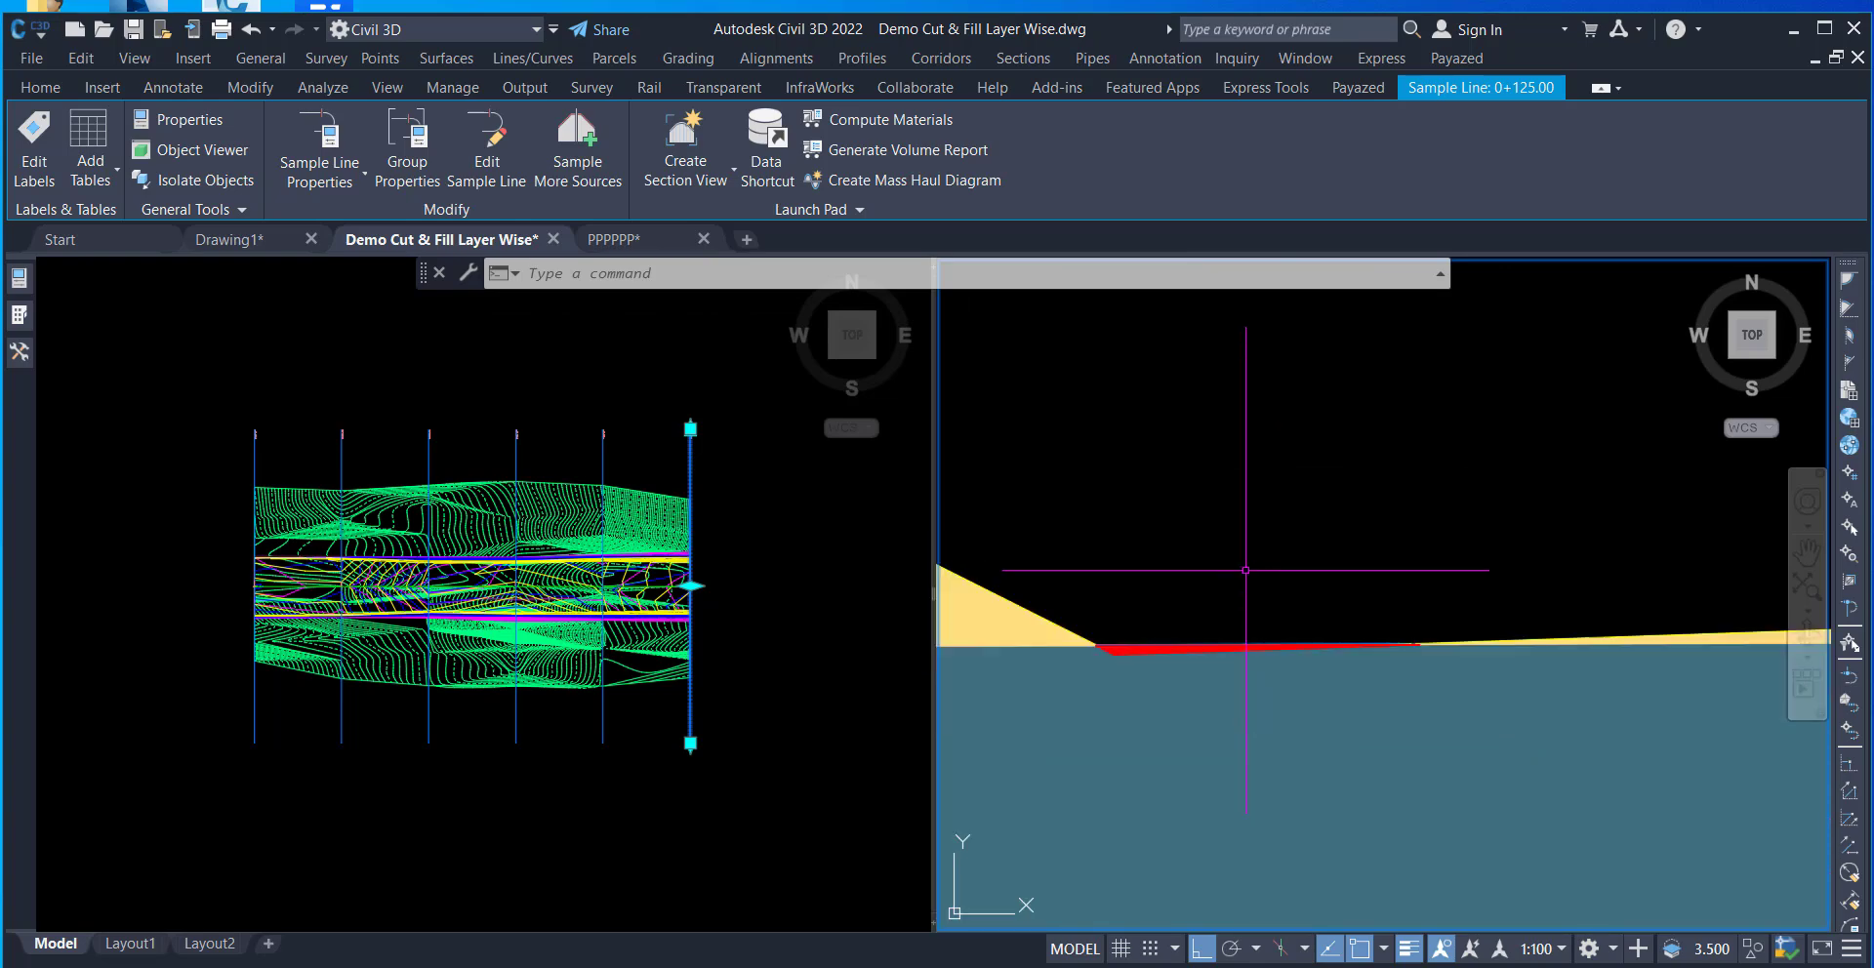
scroll(1246, 570, down, 6)
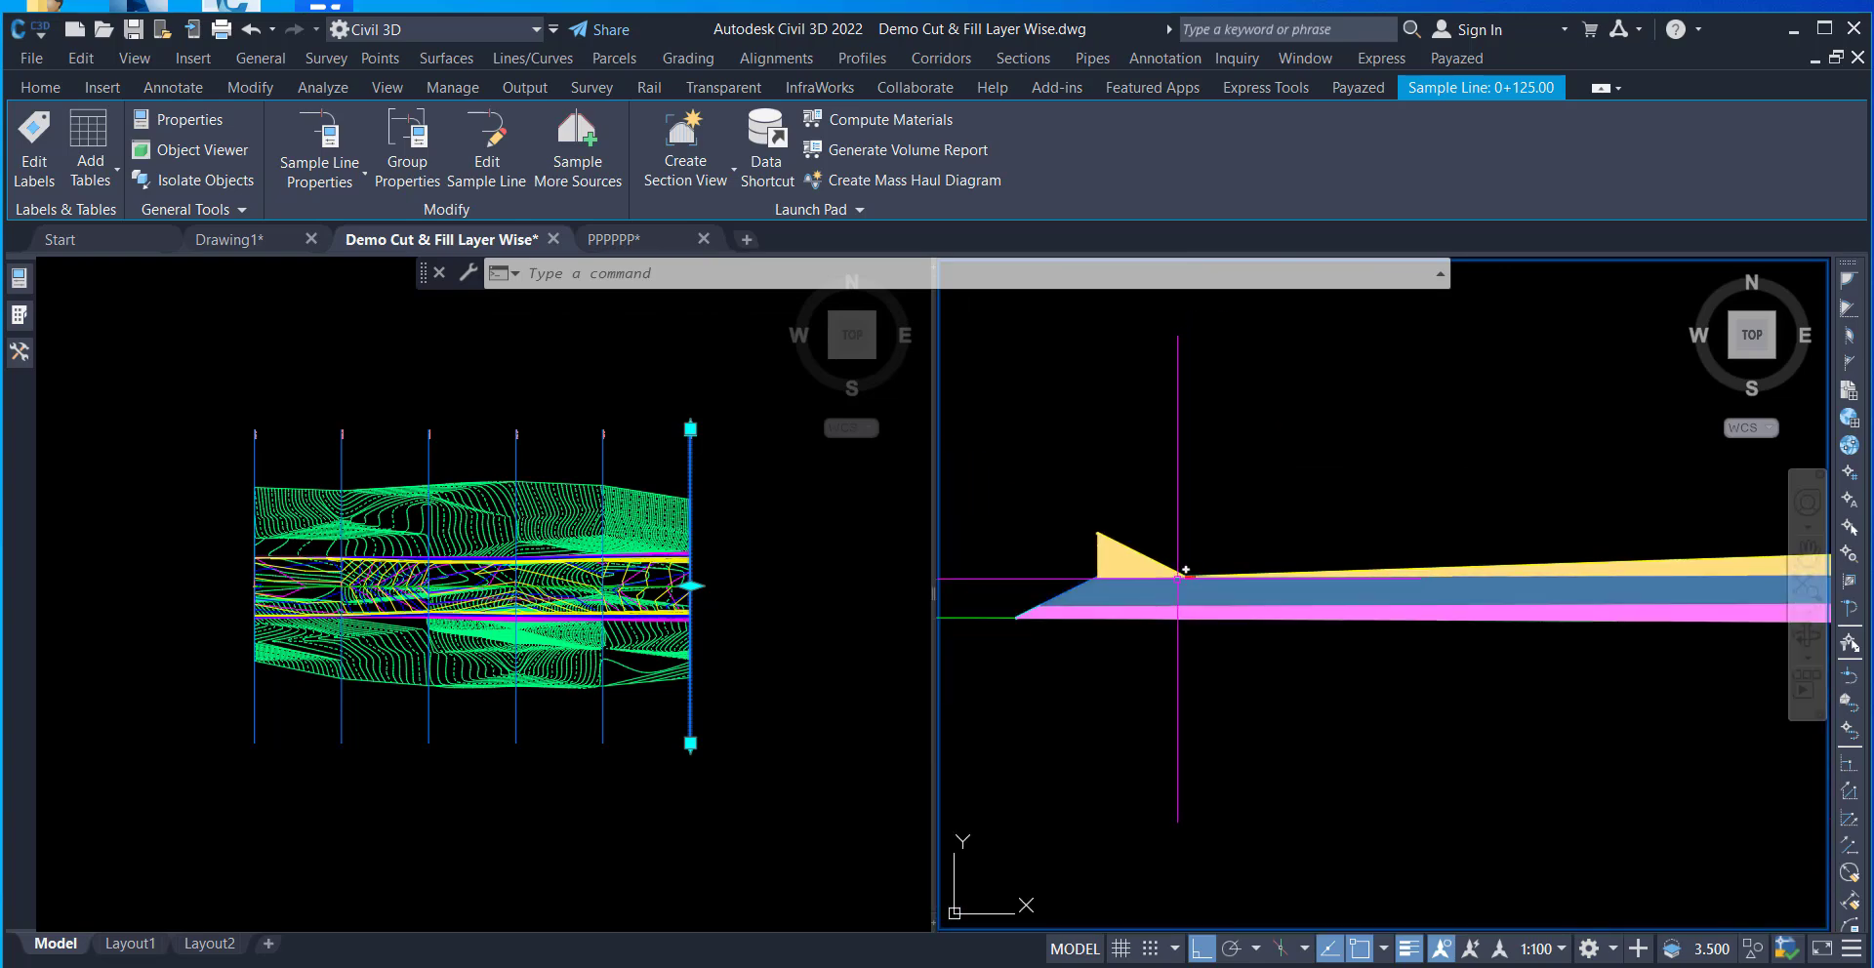
scroll(1082, 613, down, 3)
scroll(1026, 603, up, 4)
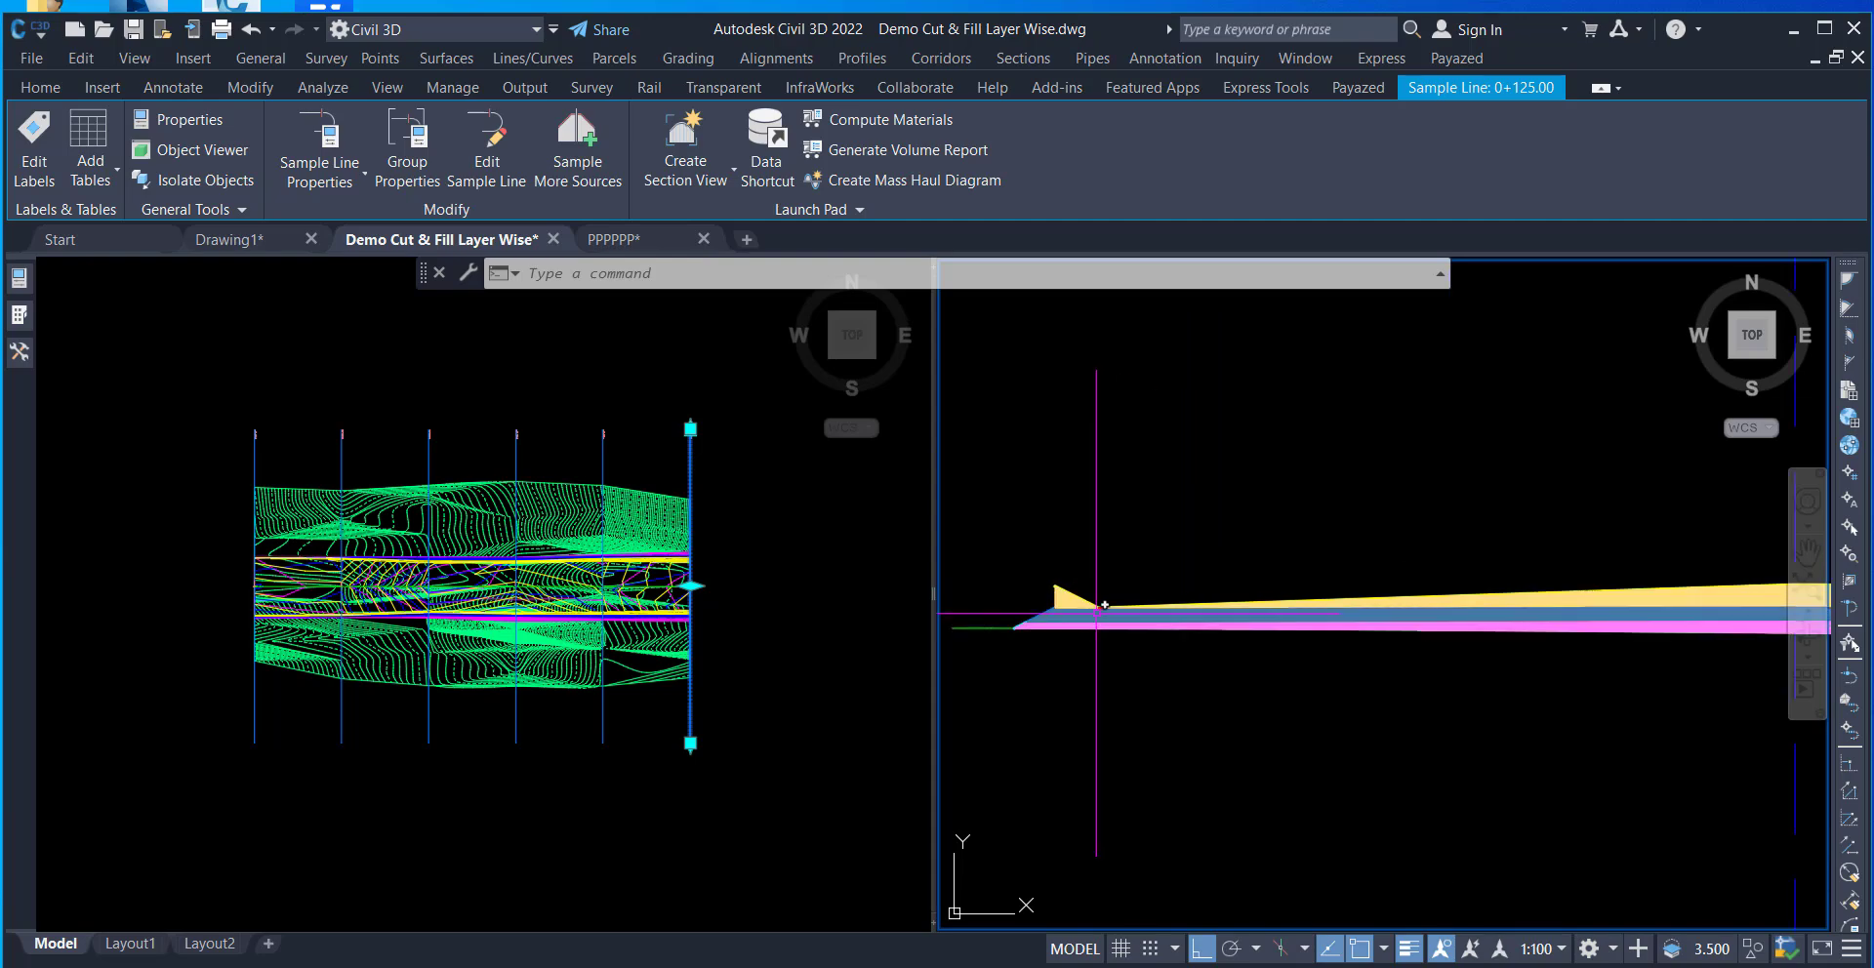
scroll(1026, 603, up, 3)
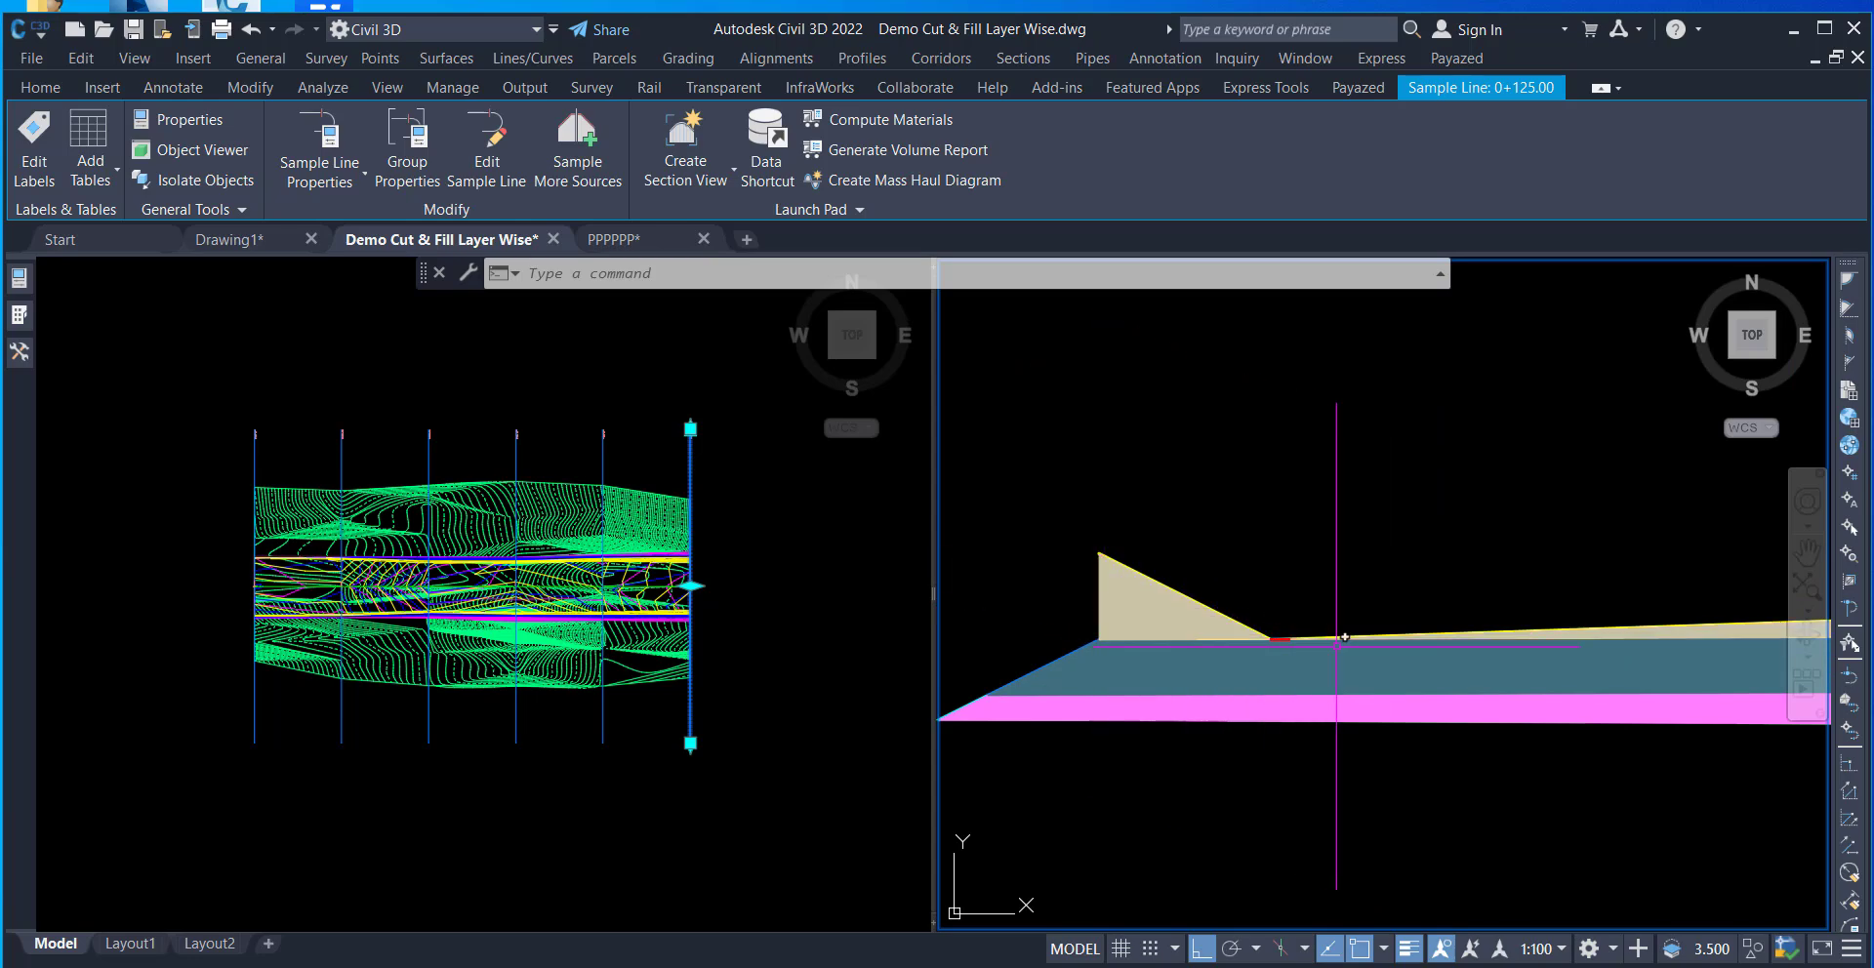
scroll(1288, 648, up, 3)
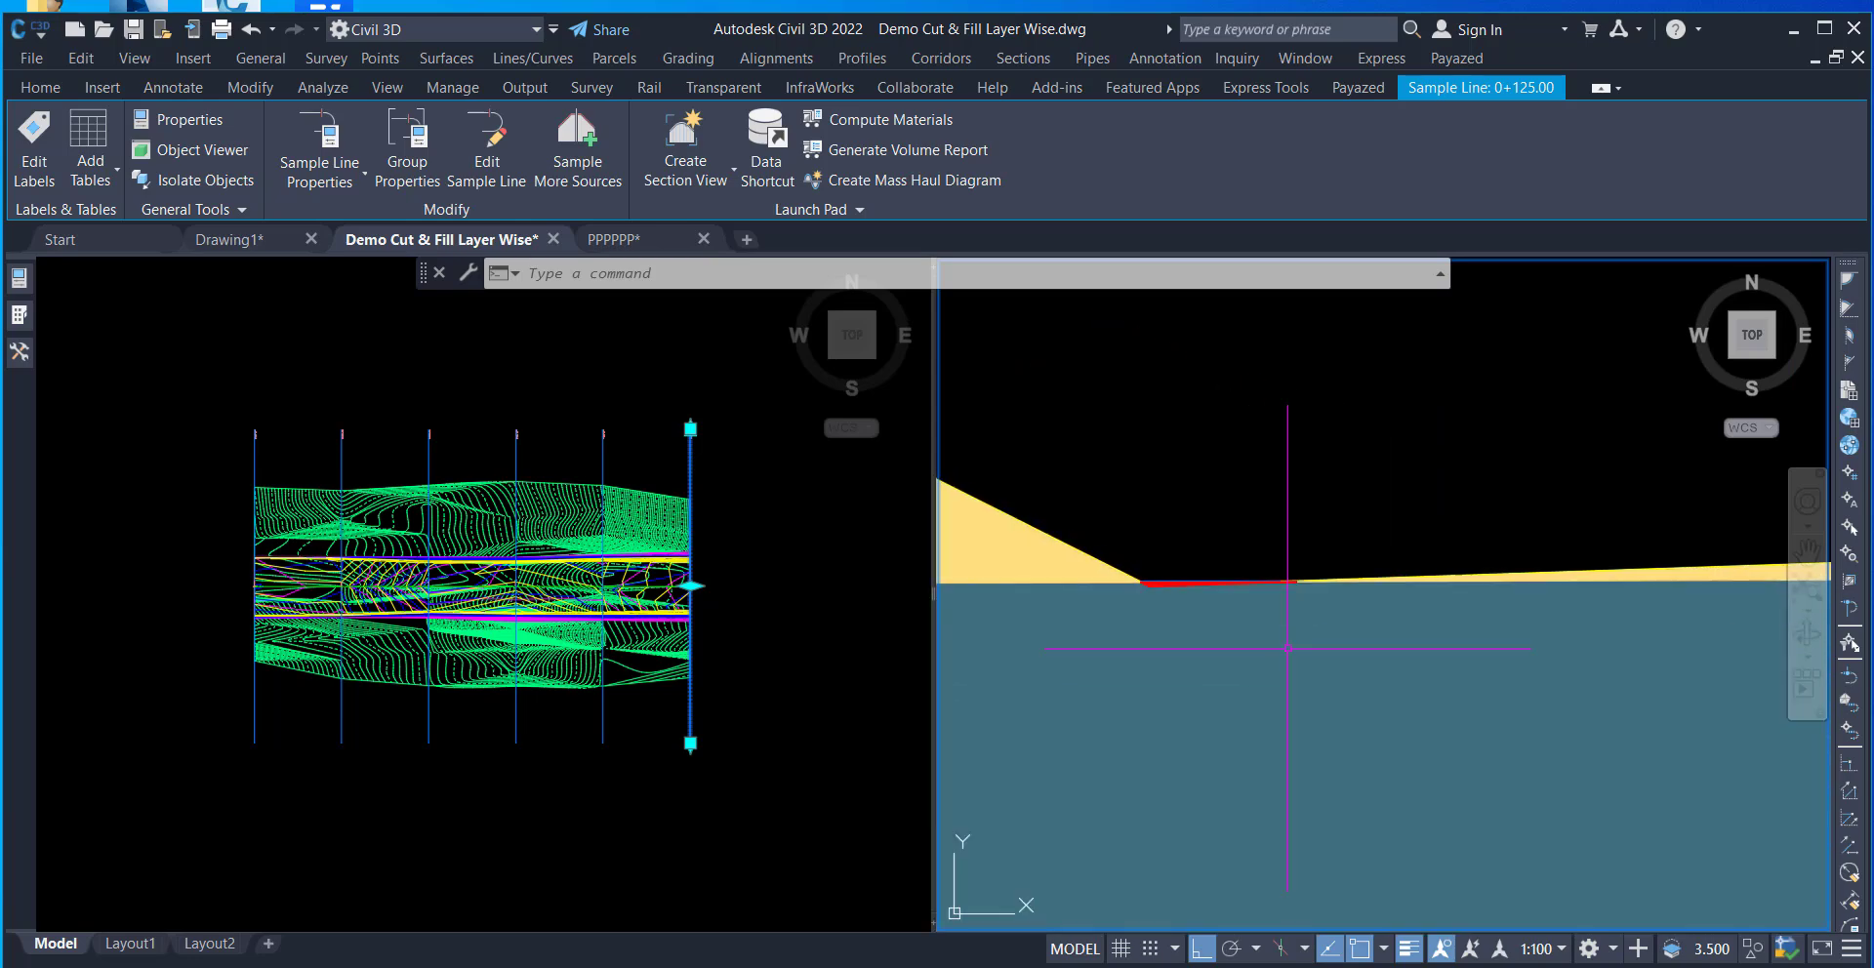
scroll(1287, 629, up, 2)
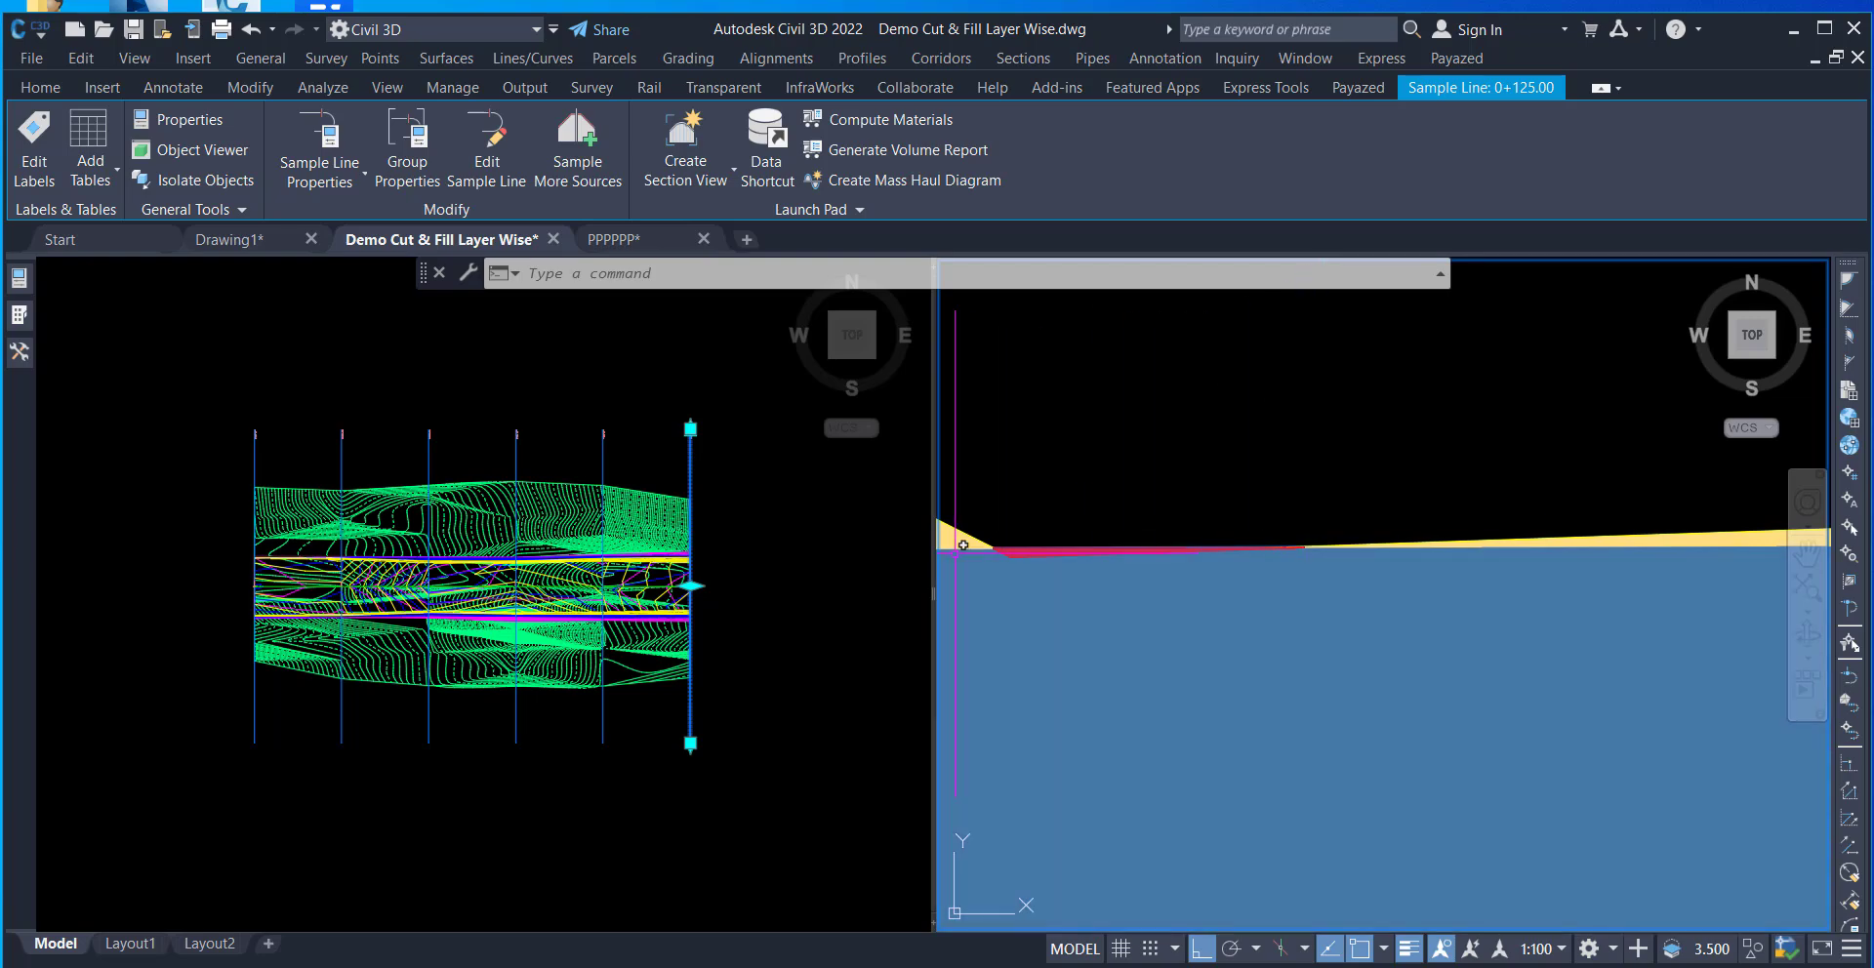
scroll(1230, 586, down, 4)
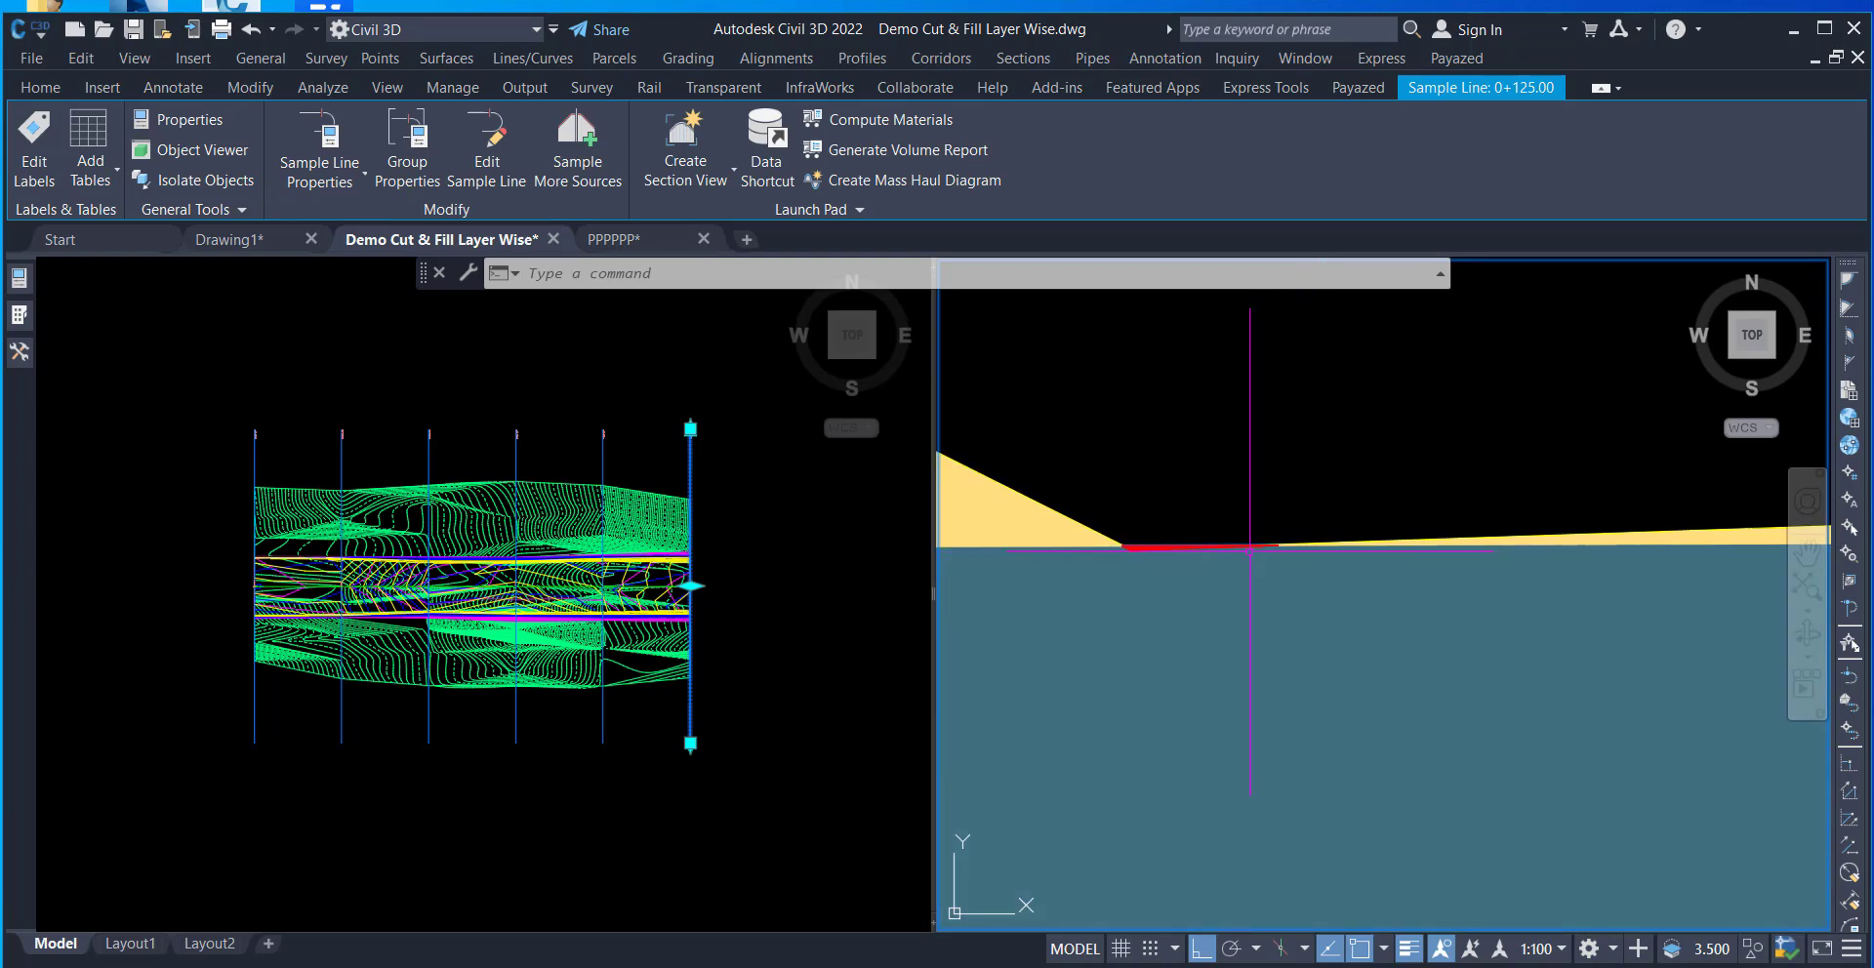
- Check the layer-wise material shading across the other section views
scroll(1217, 615, down, 6)
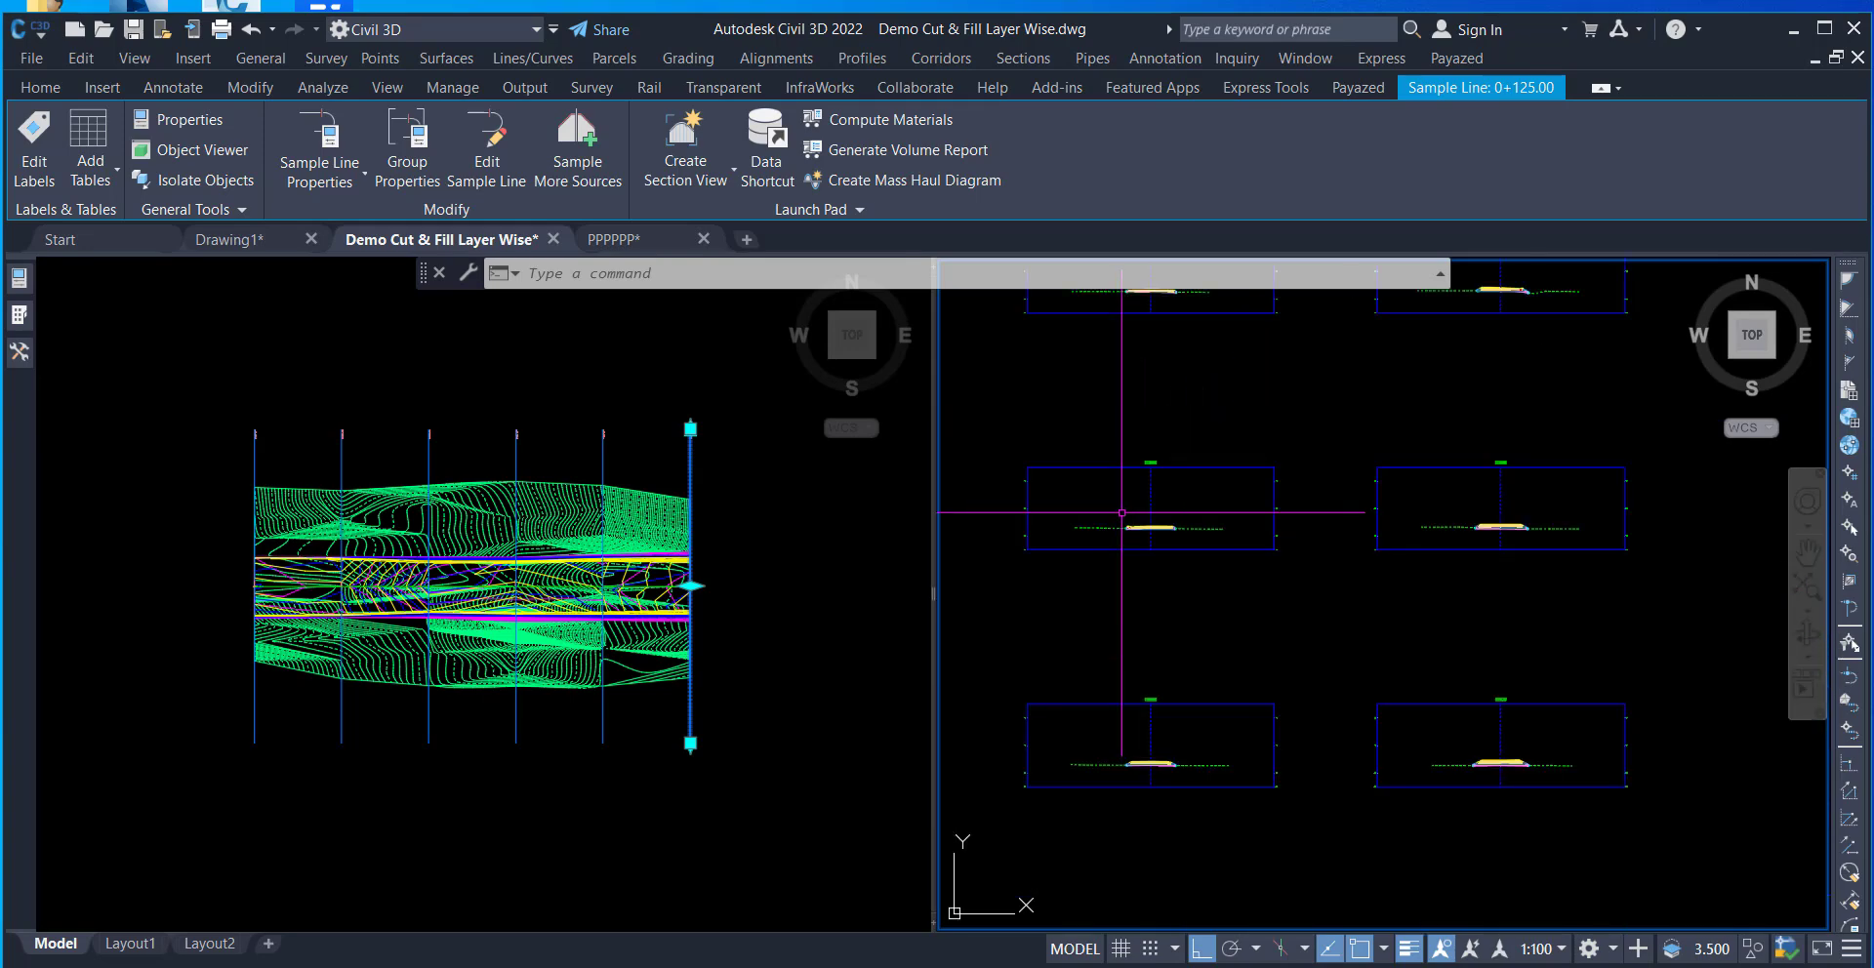
scroll(1128, 634, up, 6)
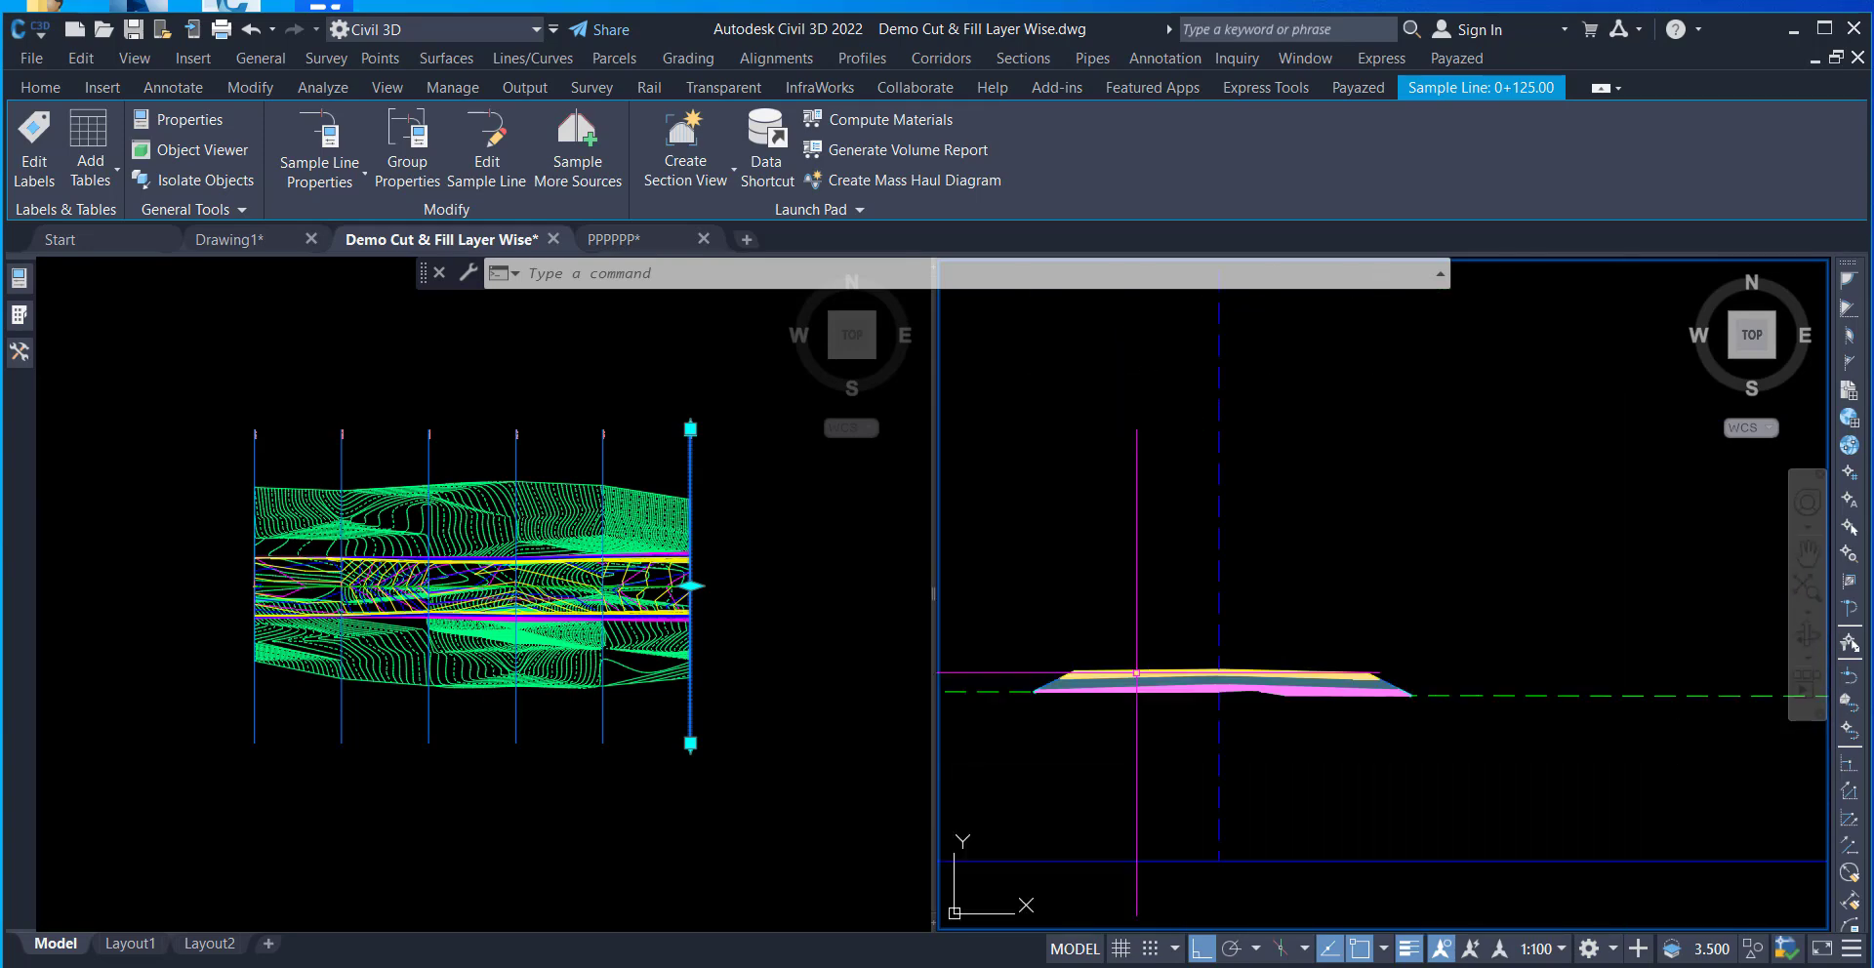
scroll(1137, 673, down, 7)
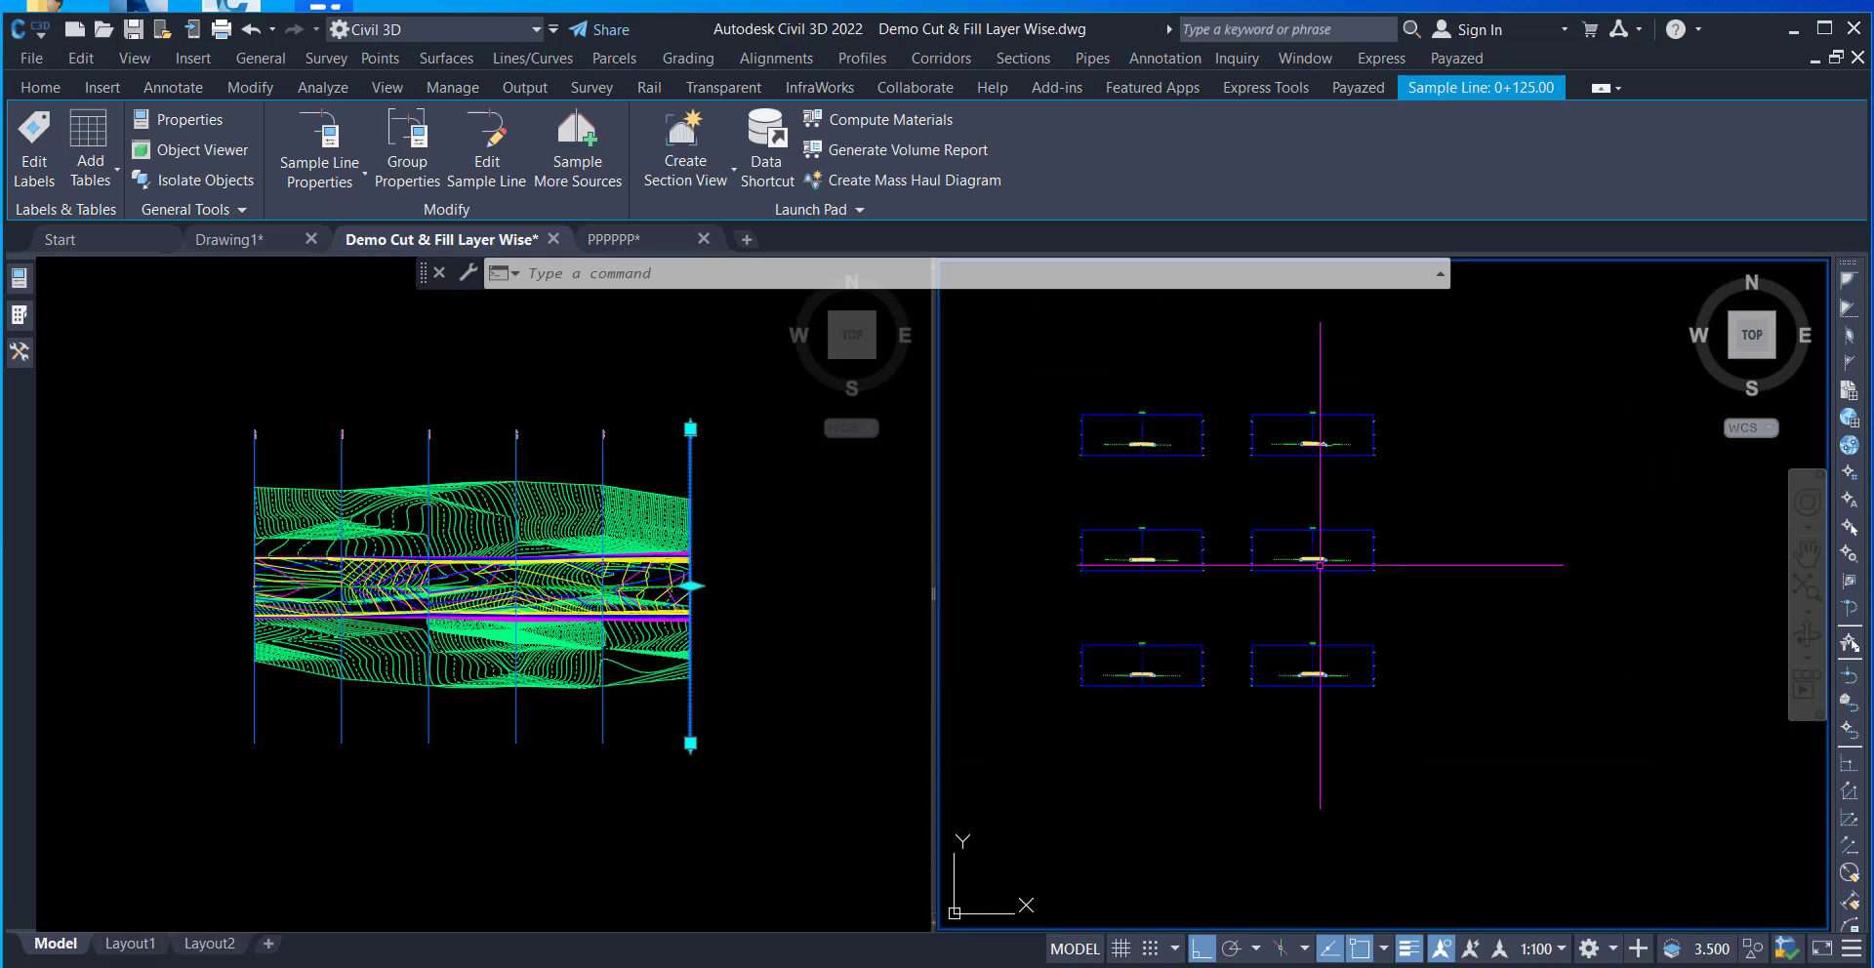
scroll(1305, 566, up, 6)
scroll(1305, 565, up, 3)
scroll(1123, 641, down, 6)
scroll(1137, 410, up, 6)
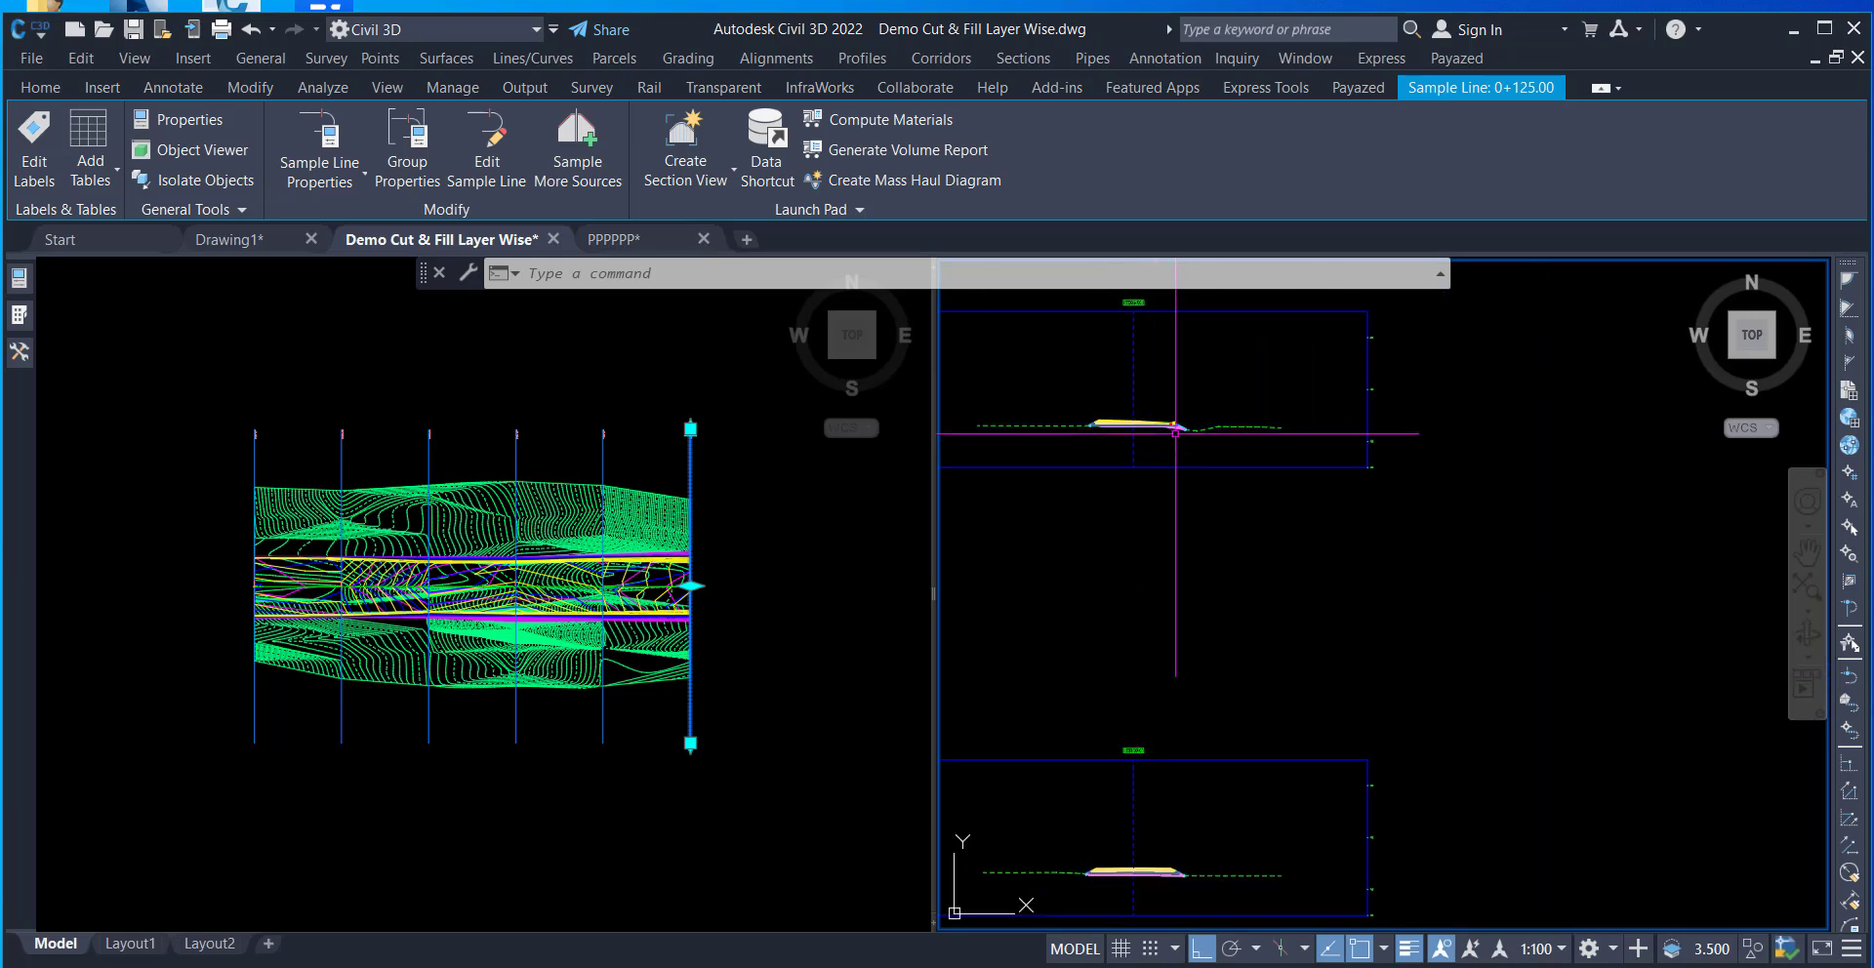
- Examine the cut and layer shading up close at the embankment edge in one section view, then clear the sample line selection
scroll(1141, 347, up, 5)
scroll(1673, 561, down, 2)
scroll(1498, 578, up, 4)
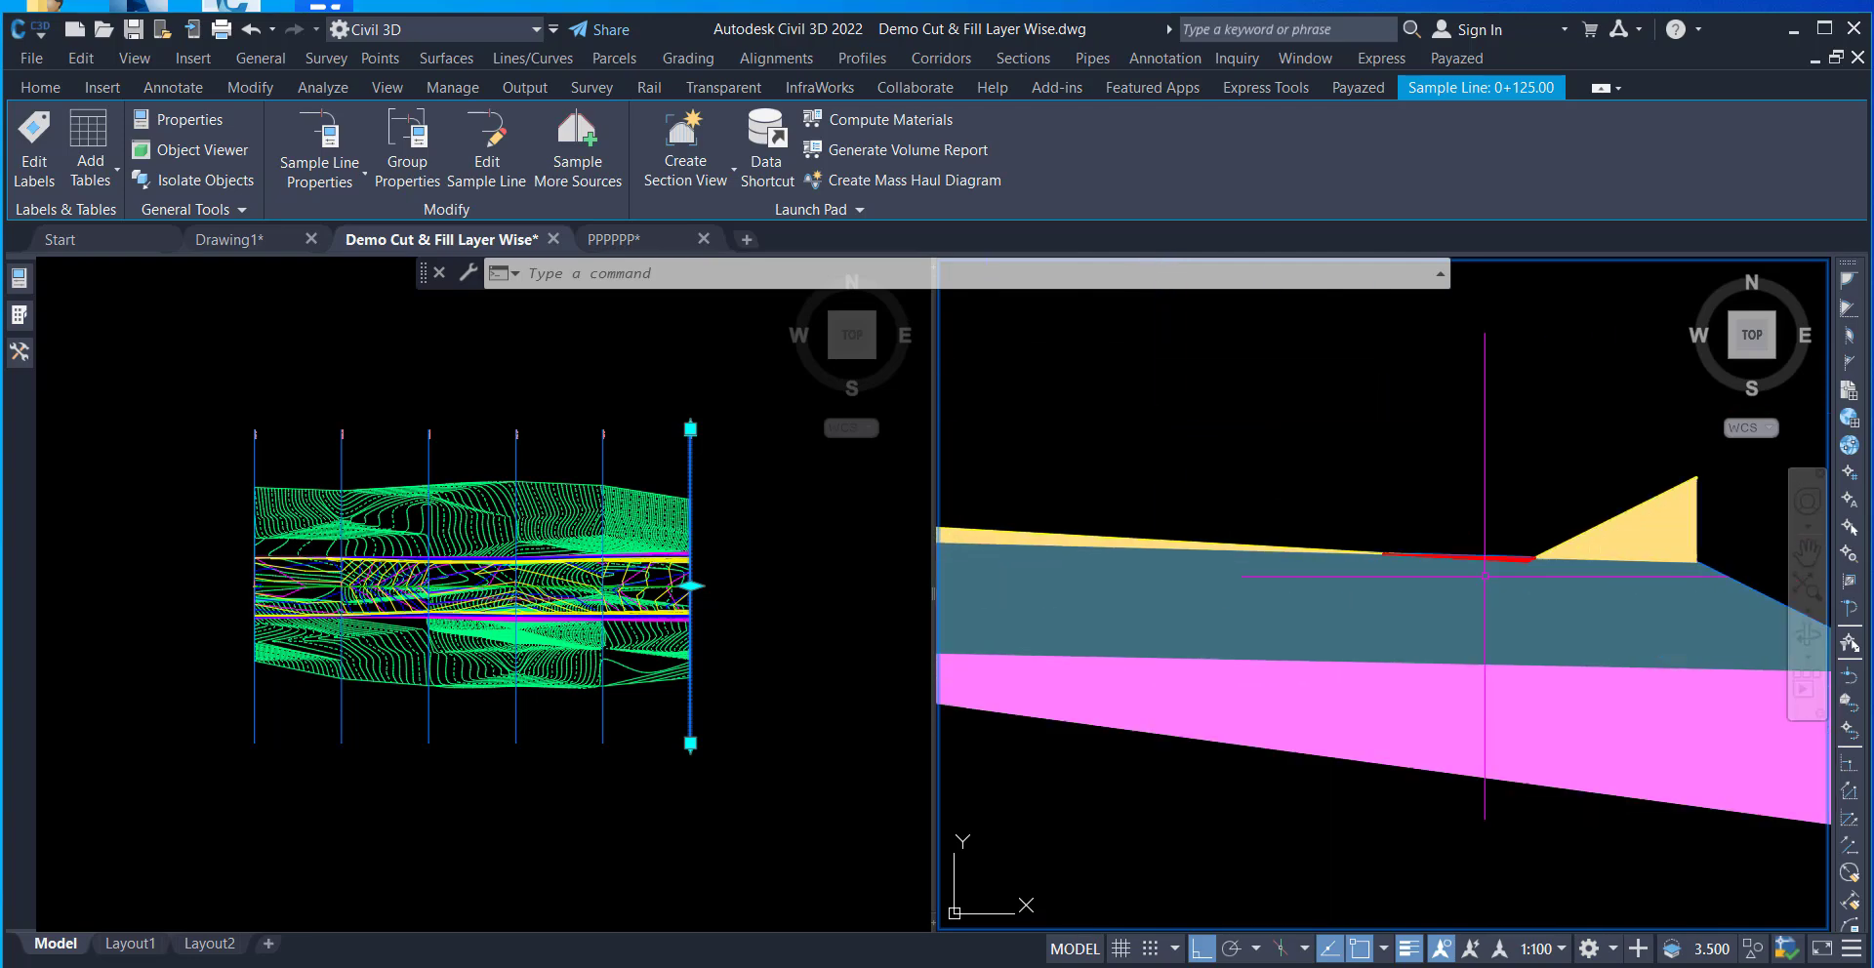
scroll(1481, 543, down, 8)
scroll(1396, 550, down, 7)
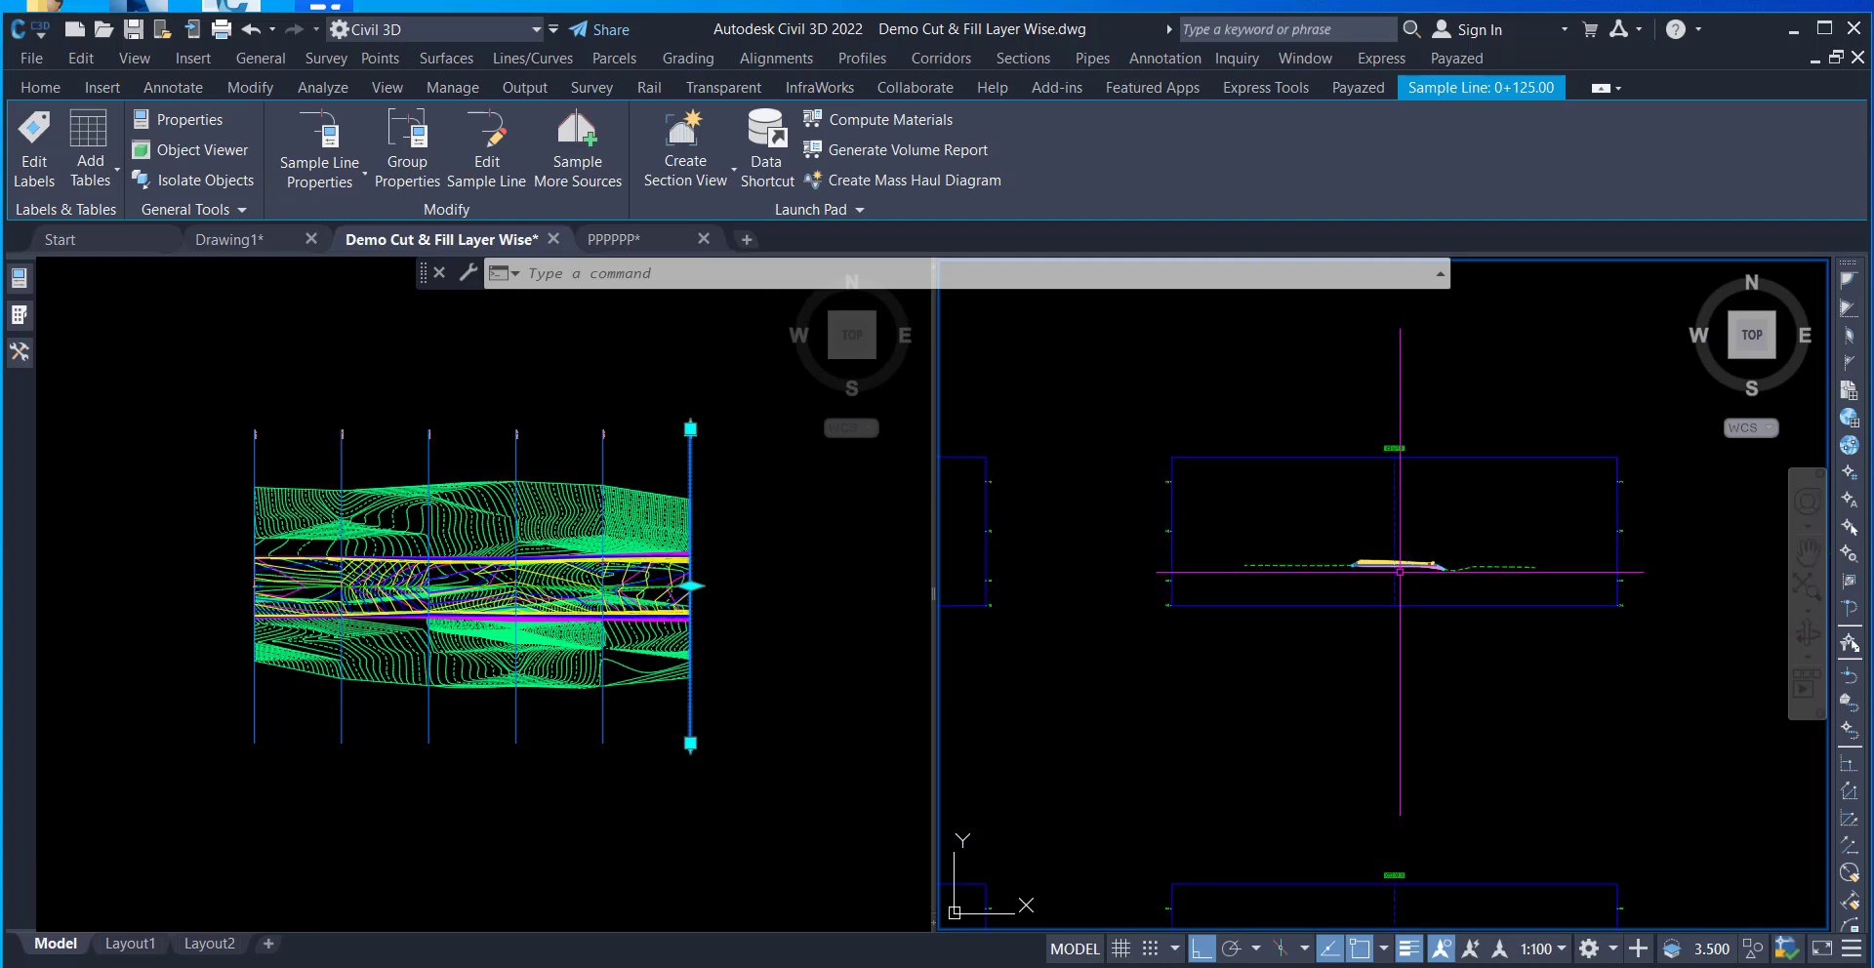
middle_drag(1368, 635, 1534, 466)
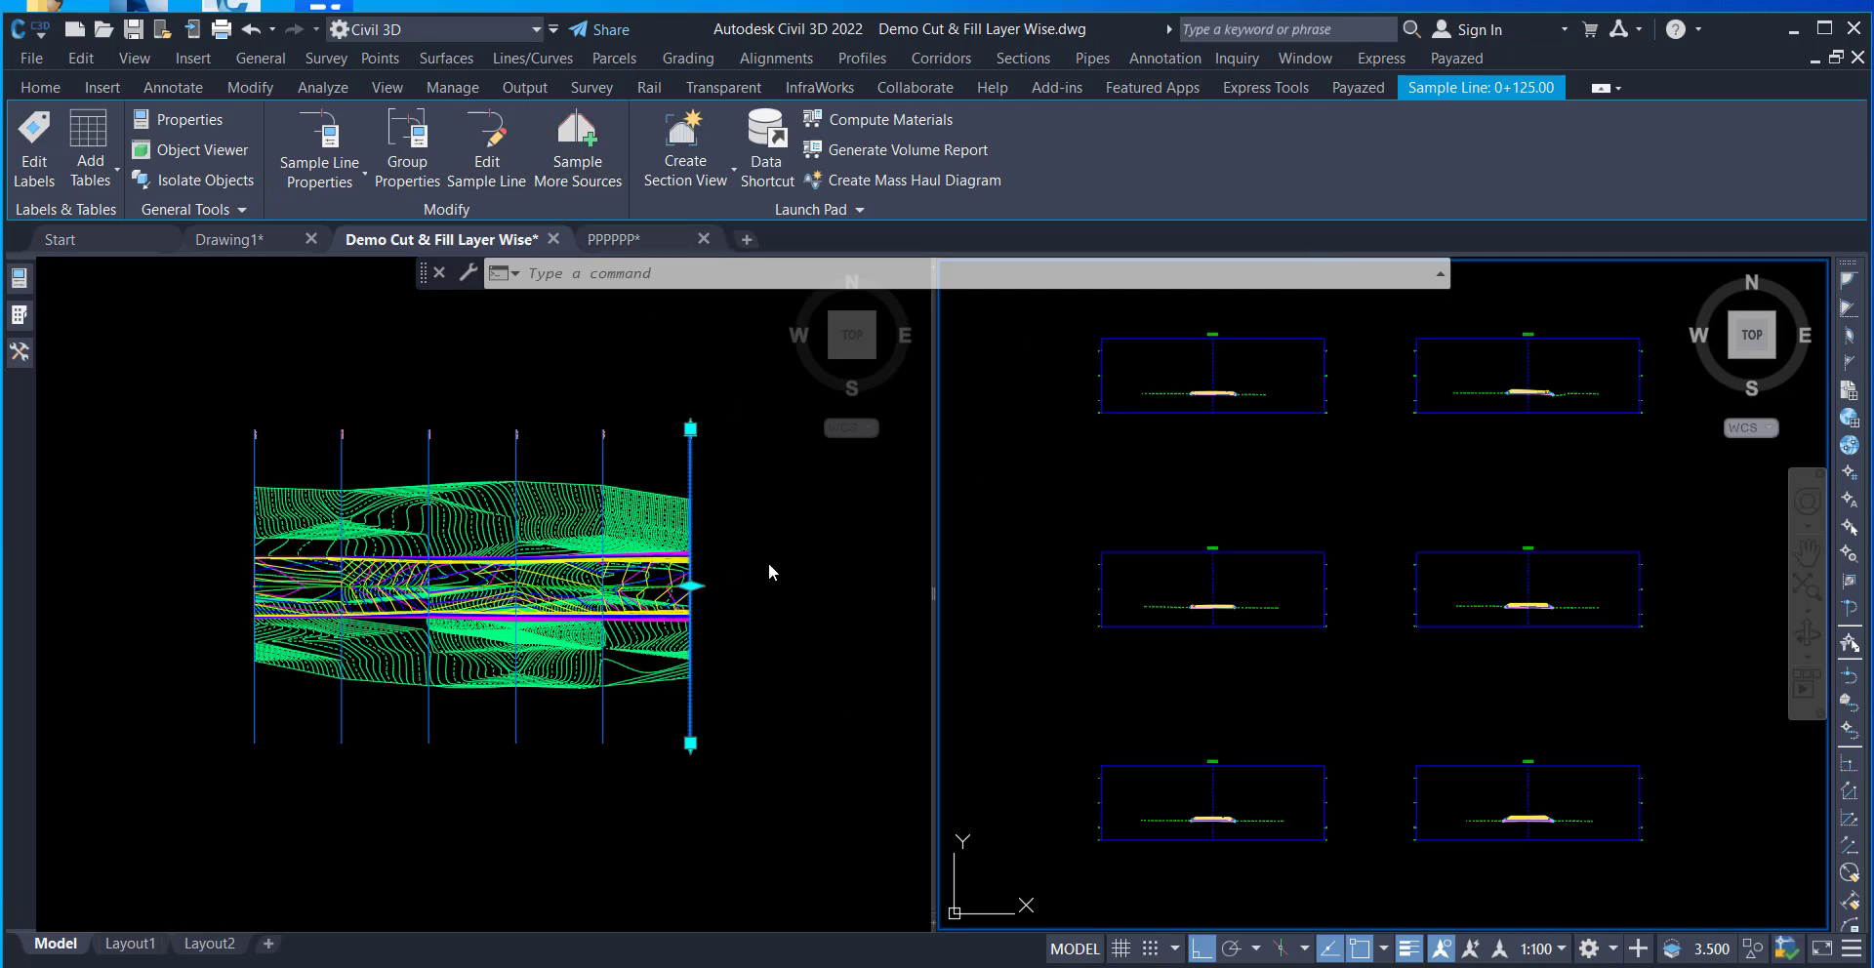
key(Escape)
key(Escape)
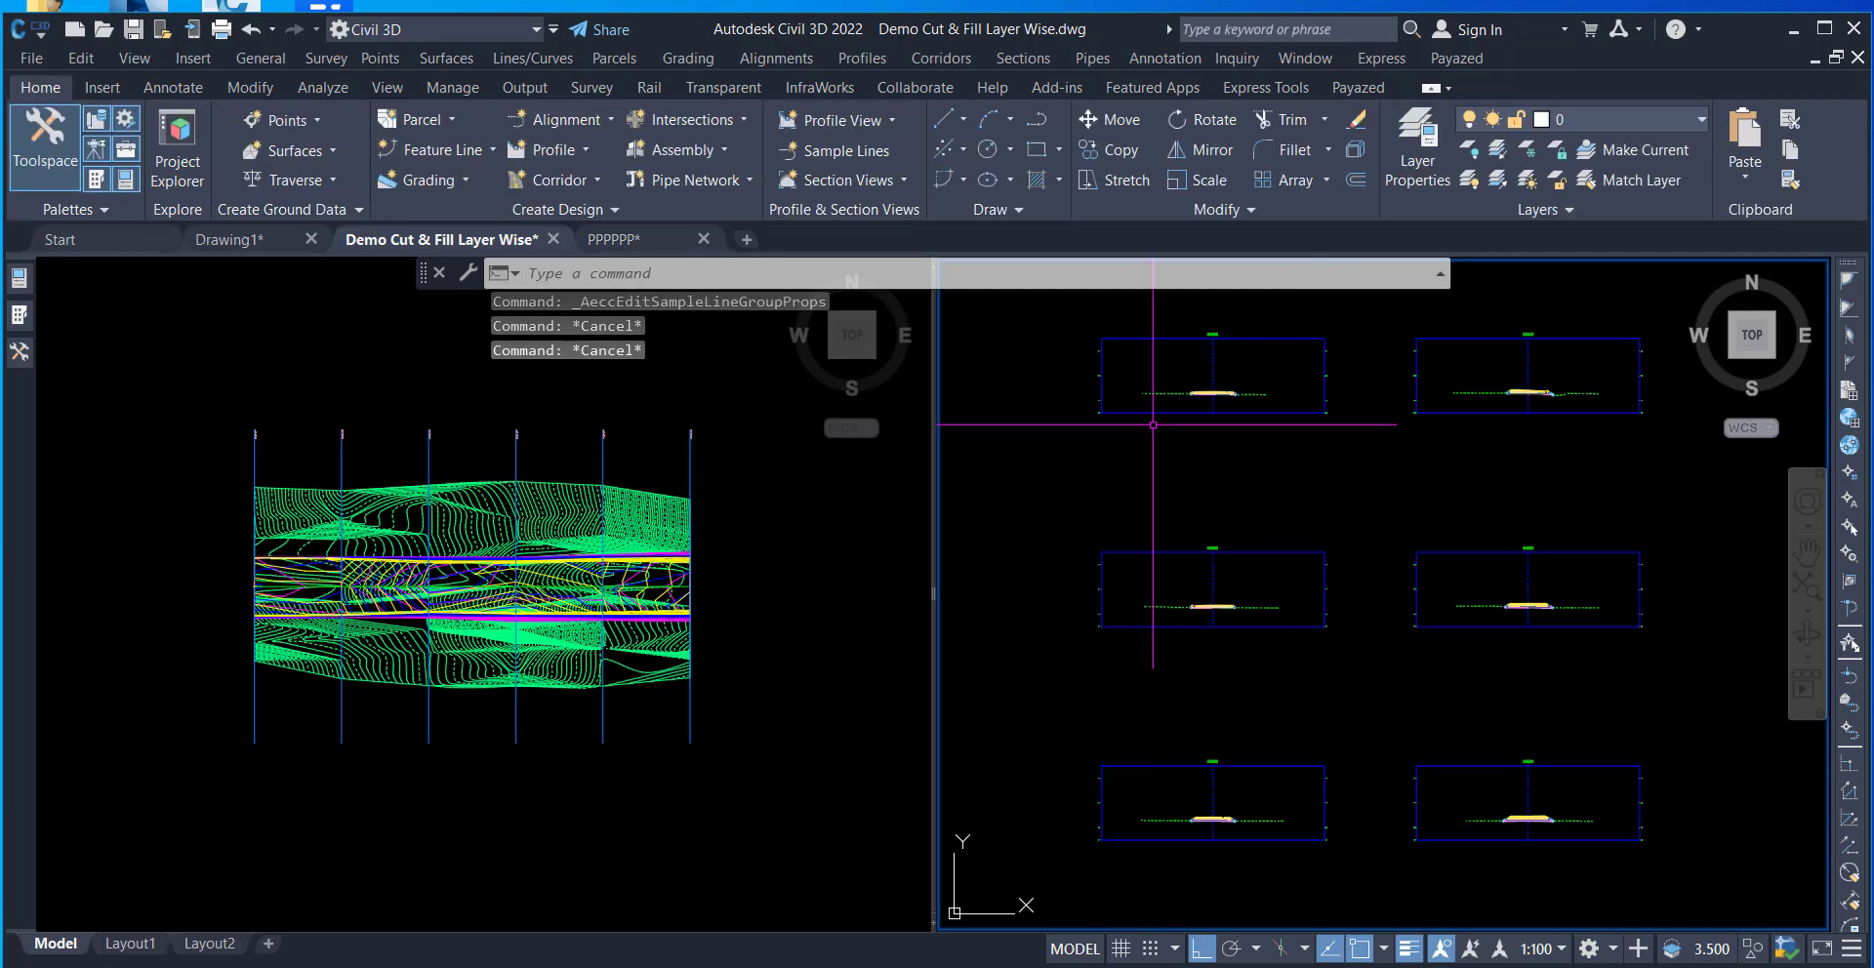
- Add a Basic-style Material volume table with the 1ST LAYER, 2ND LAYER, 3RD LAYER and CUT materials to the section view group
click(1153, 414)
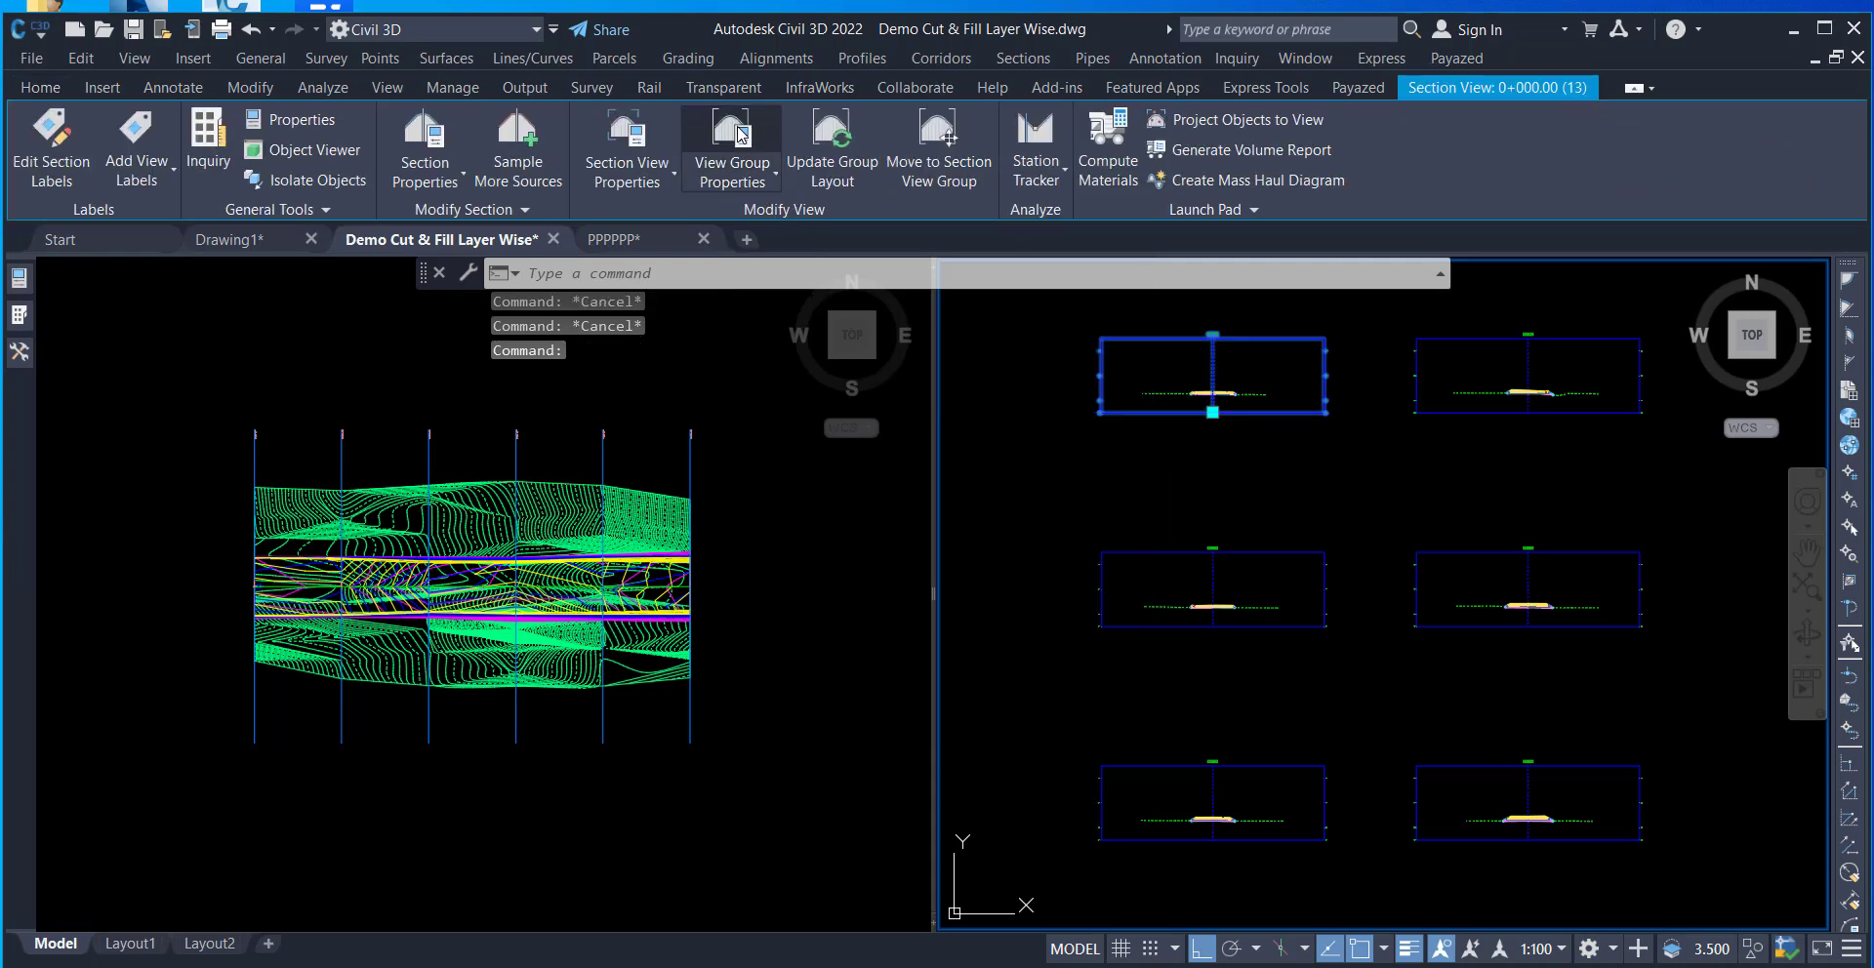
click(742, 135)
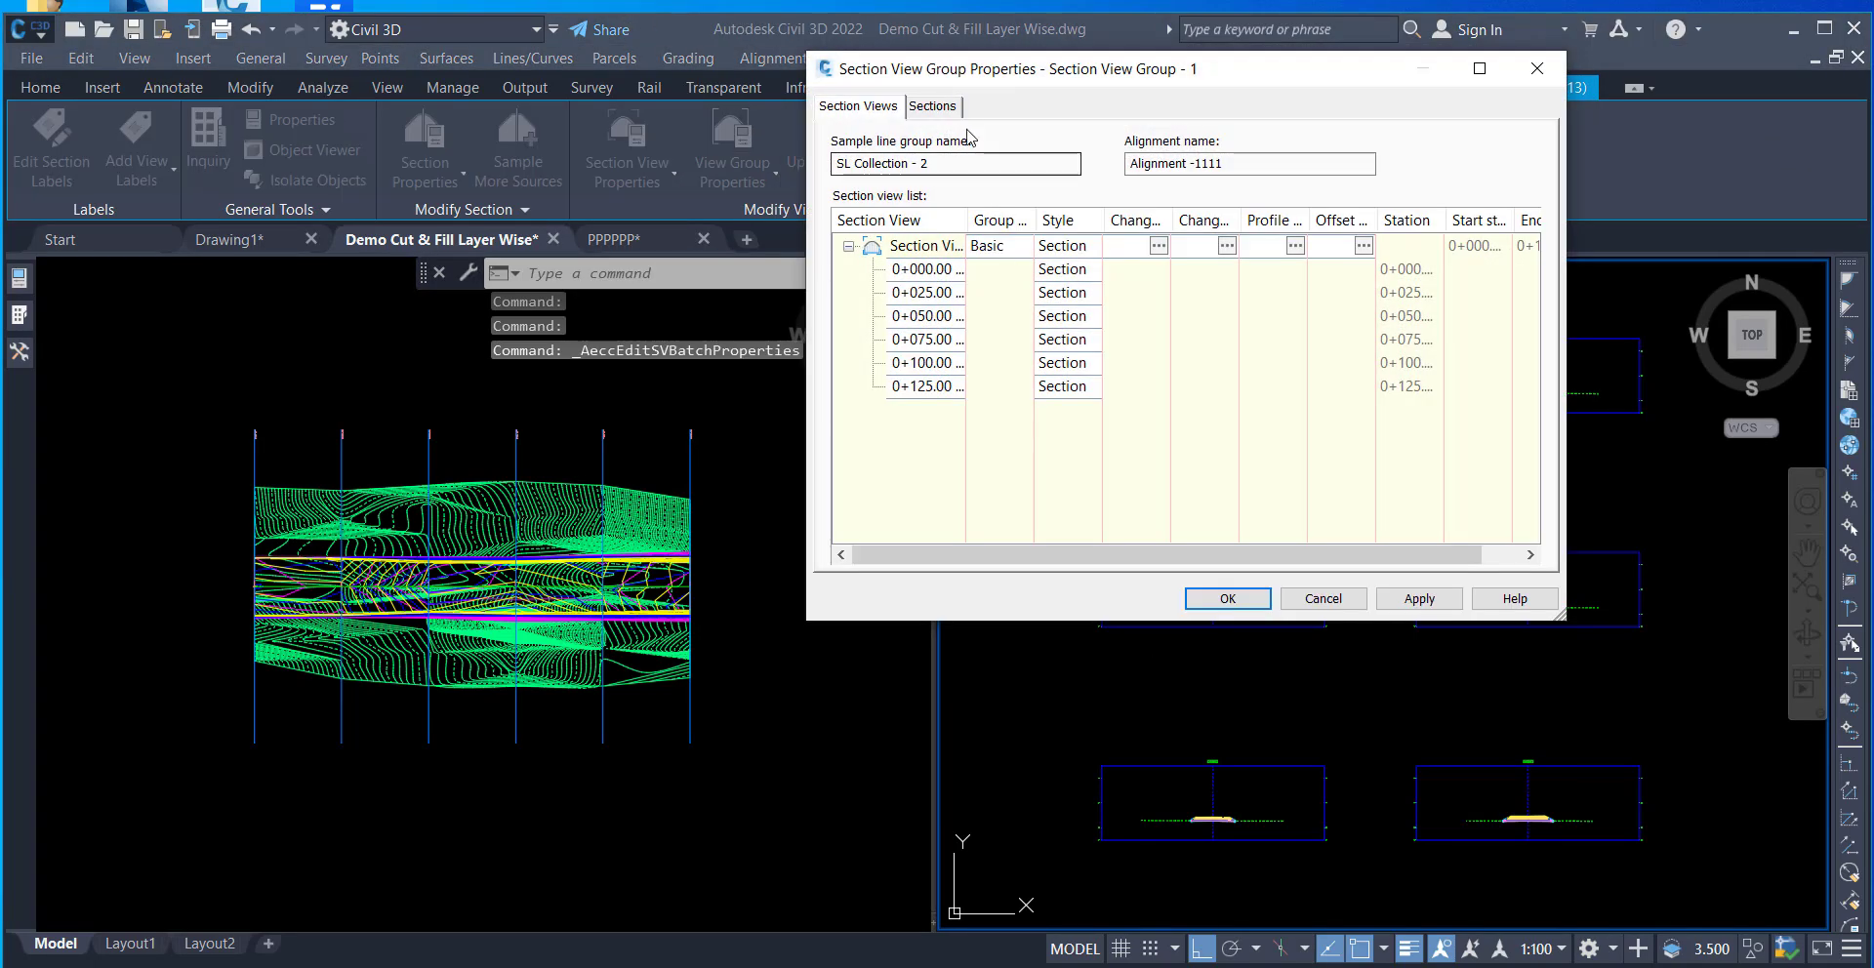
click(1225, 244)
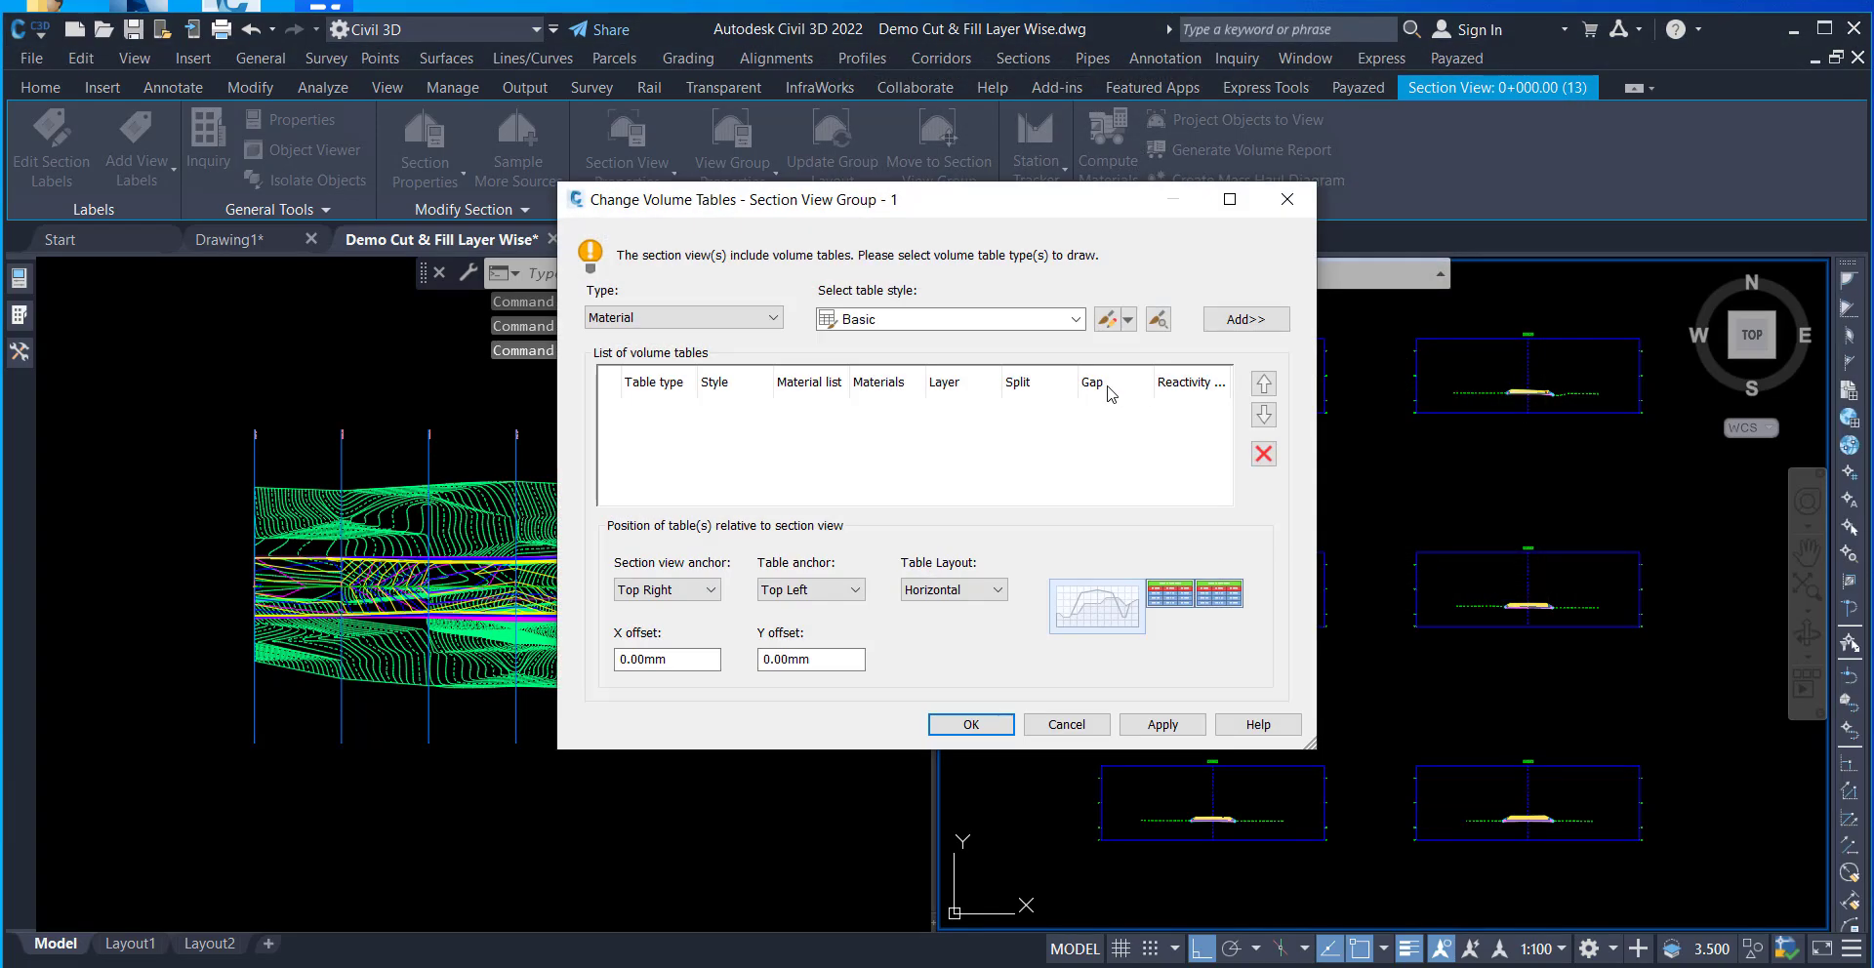
click(908, 319)
click(897, 332)
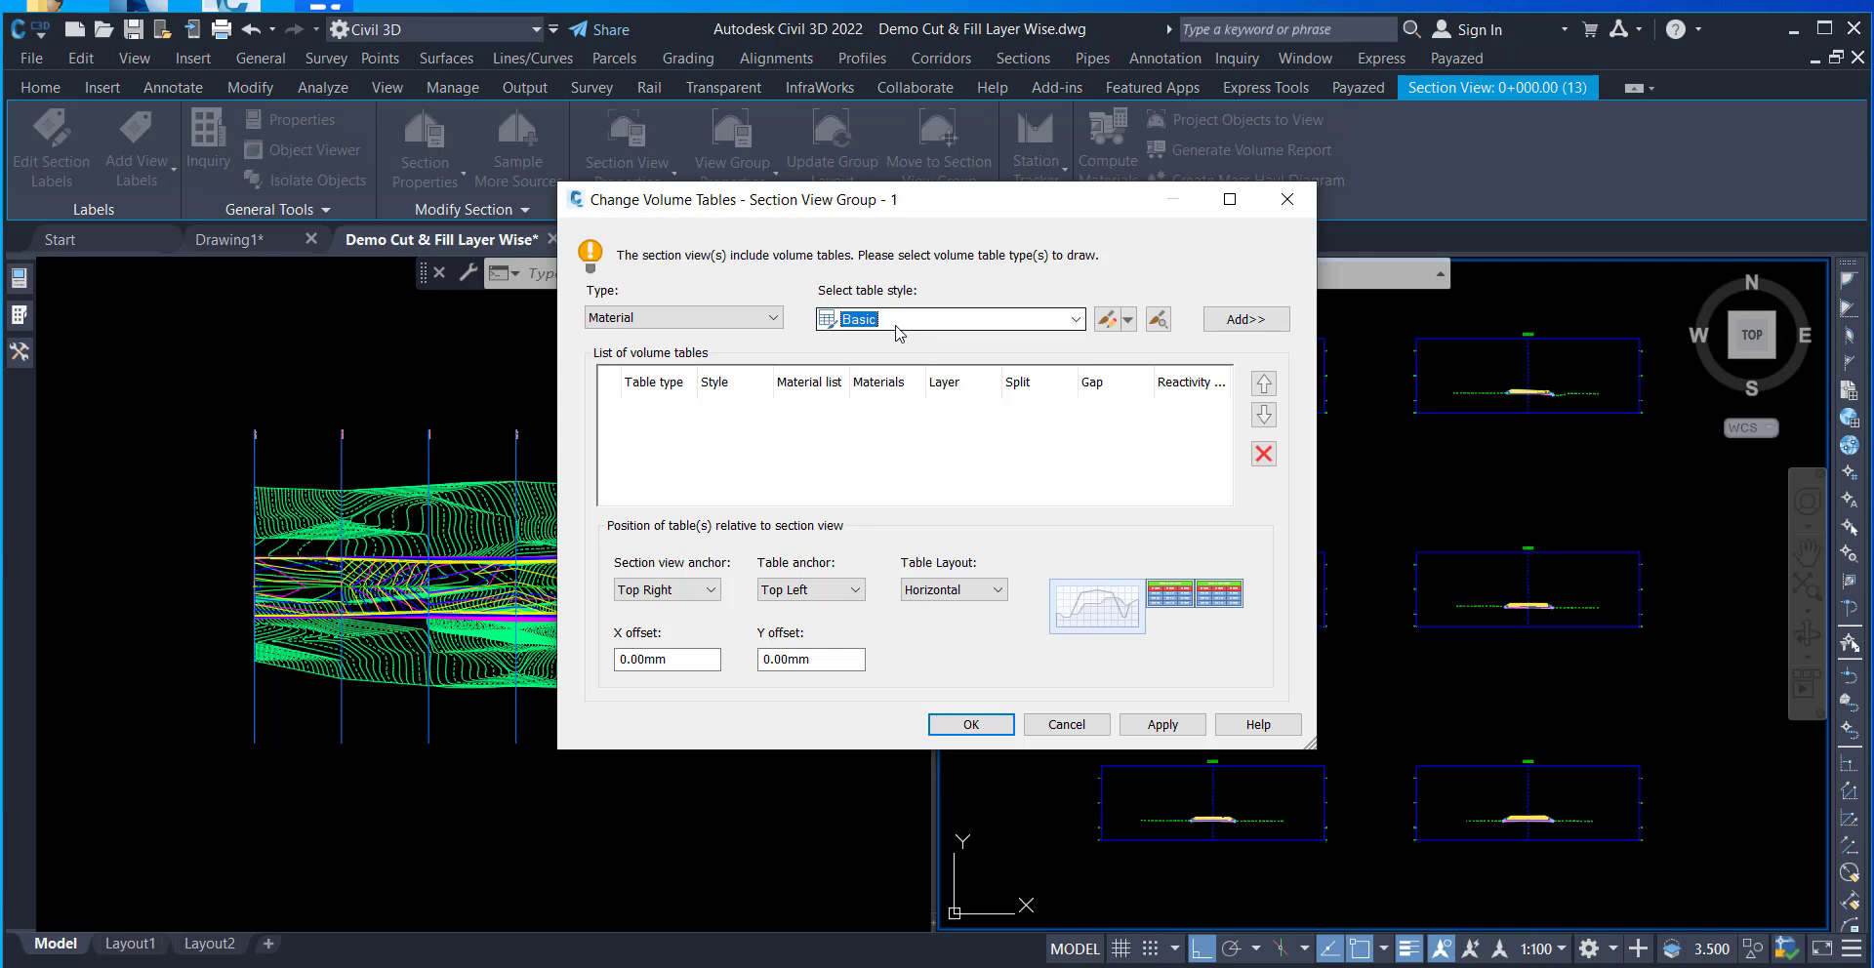
click(1217, 322)
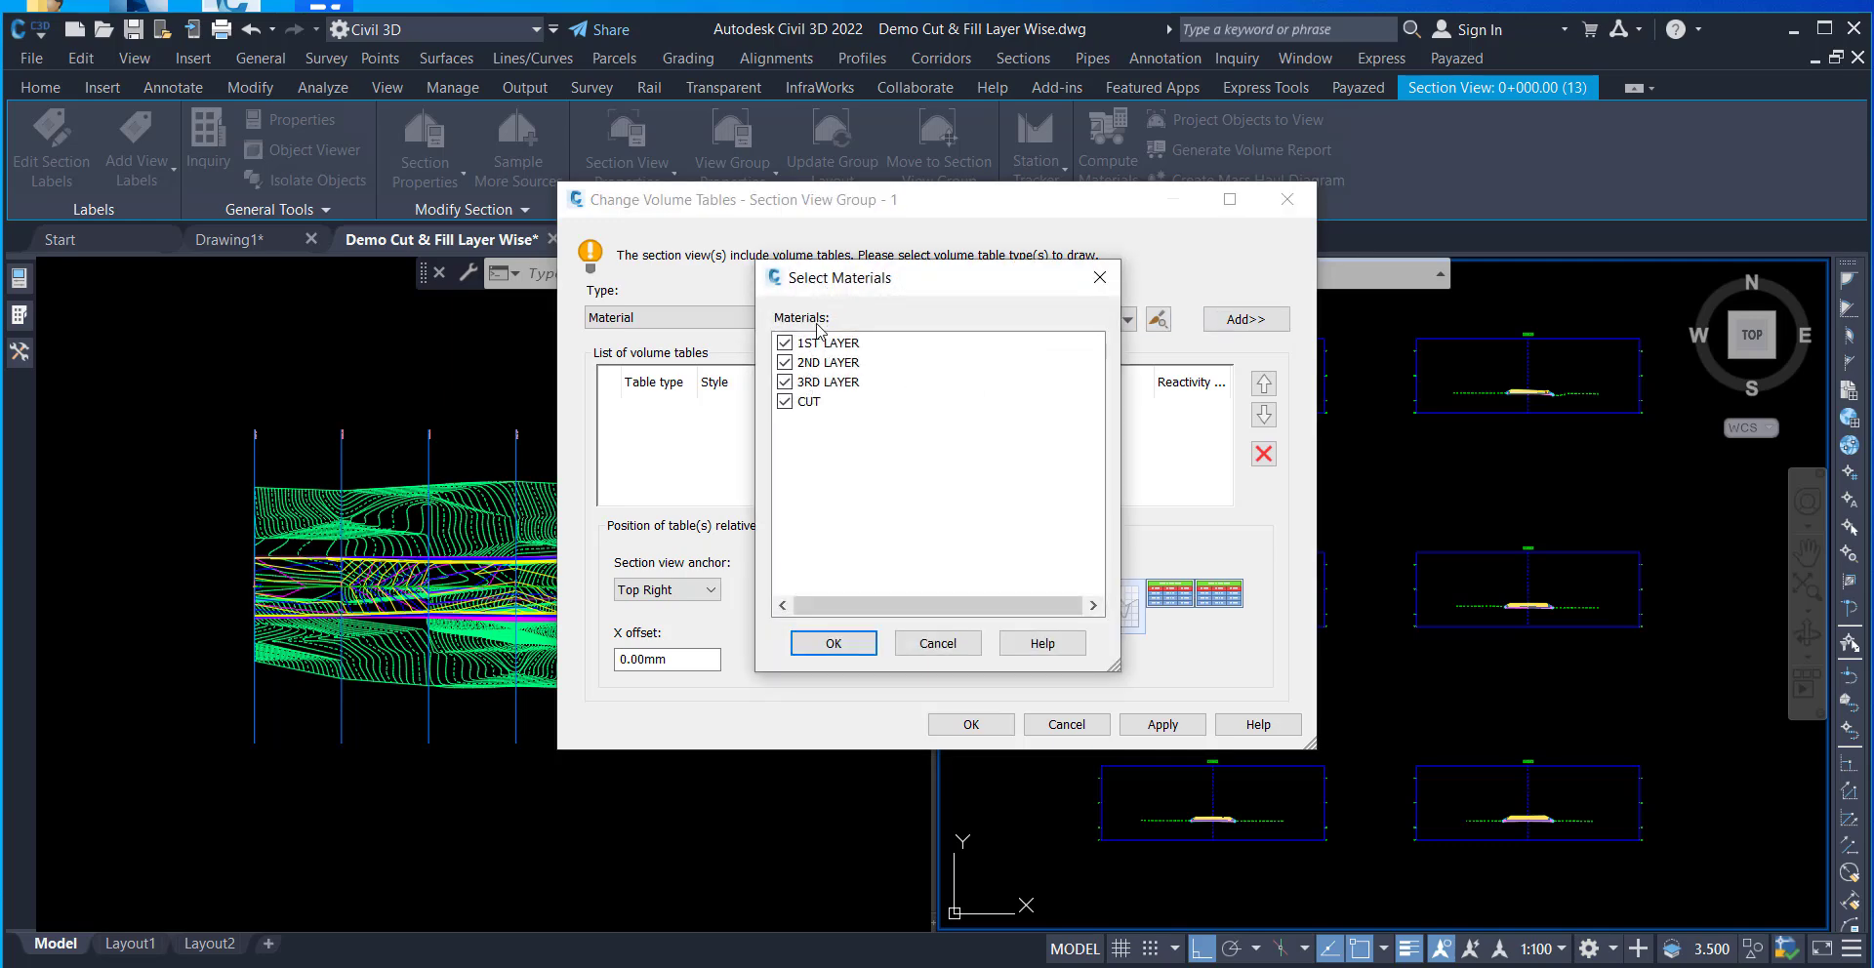
click(834, 643)
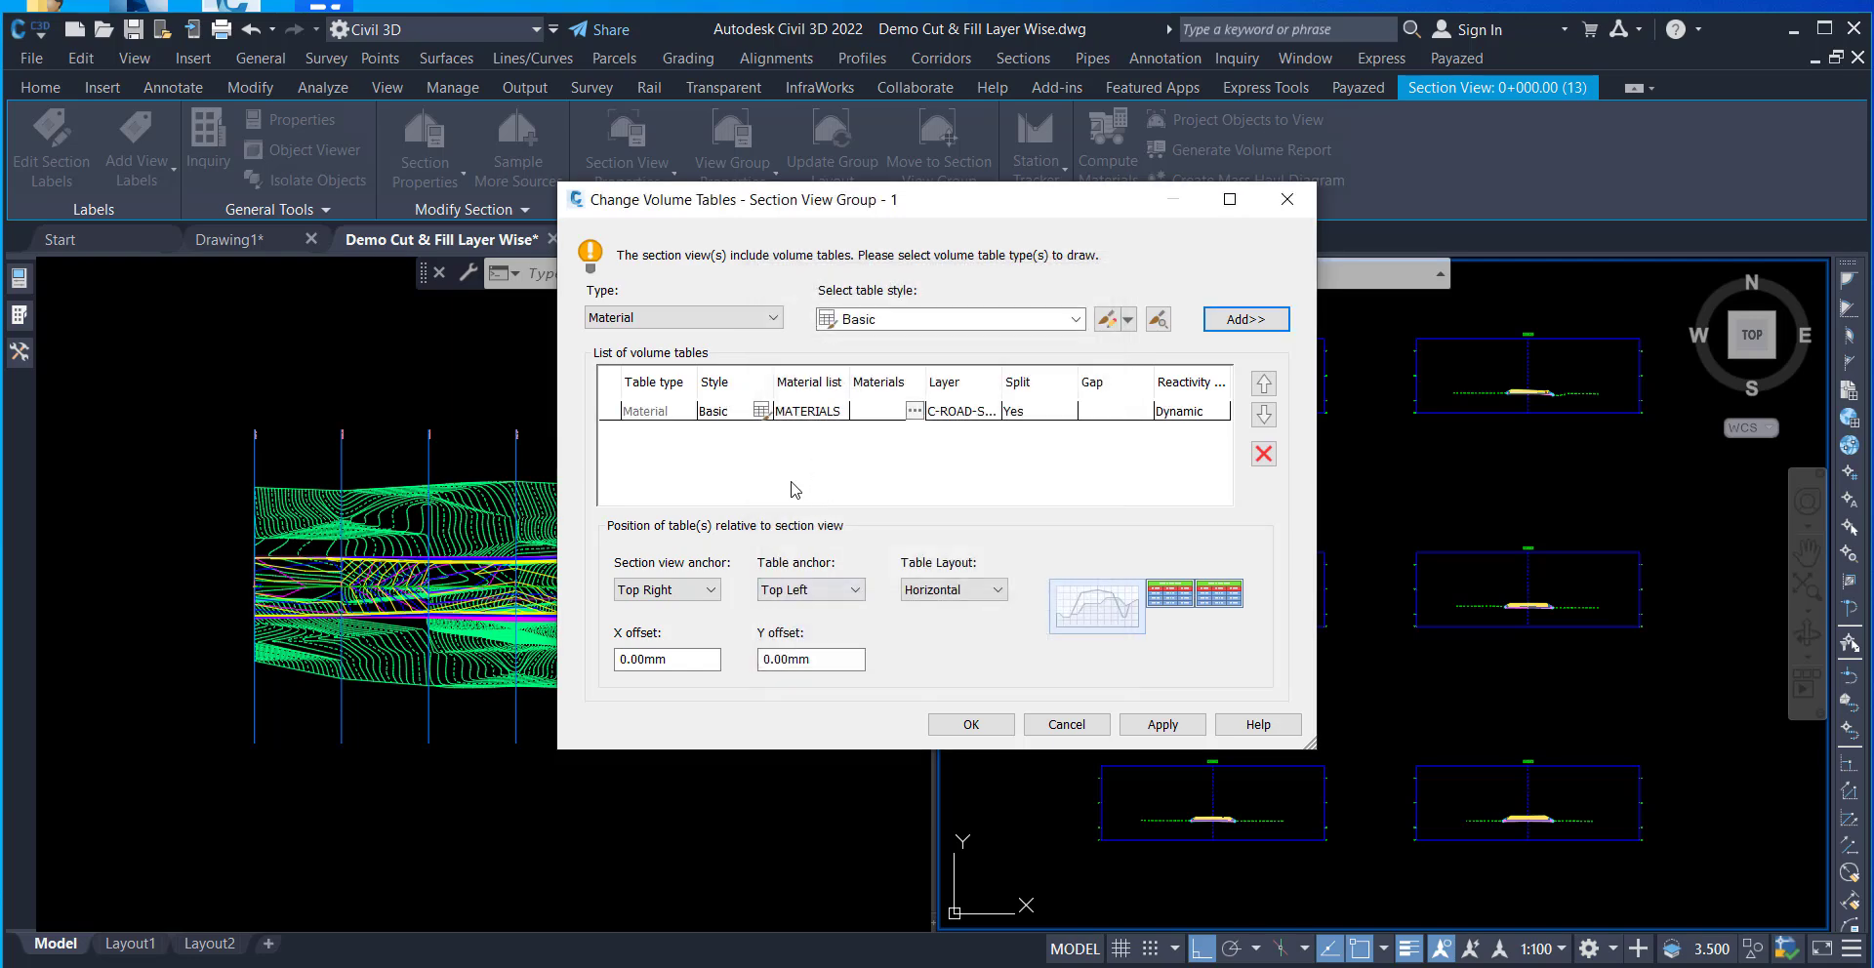
- Set the volume tables' table anchor to Top Right and apply the section view group properties
click(797, 596)
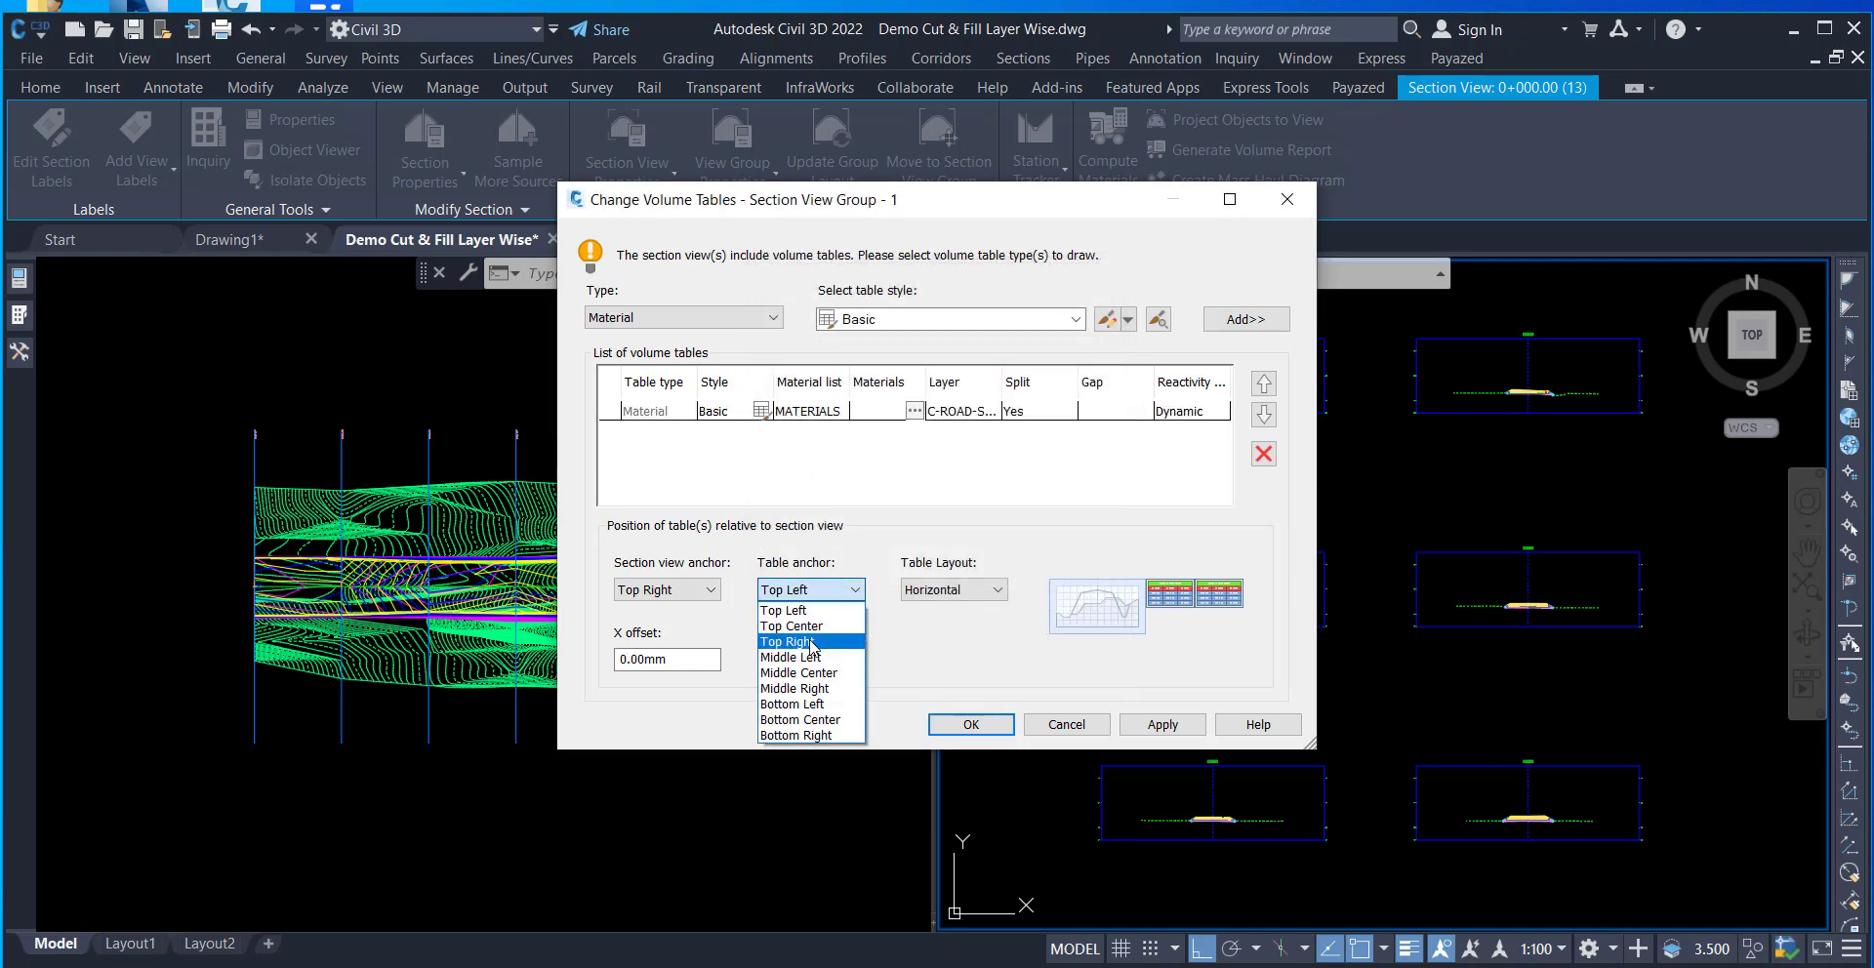
click(808, 642)
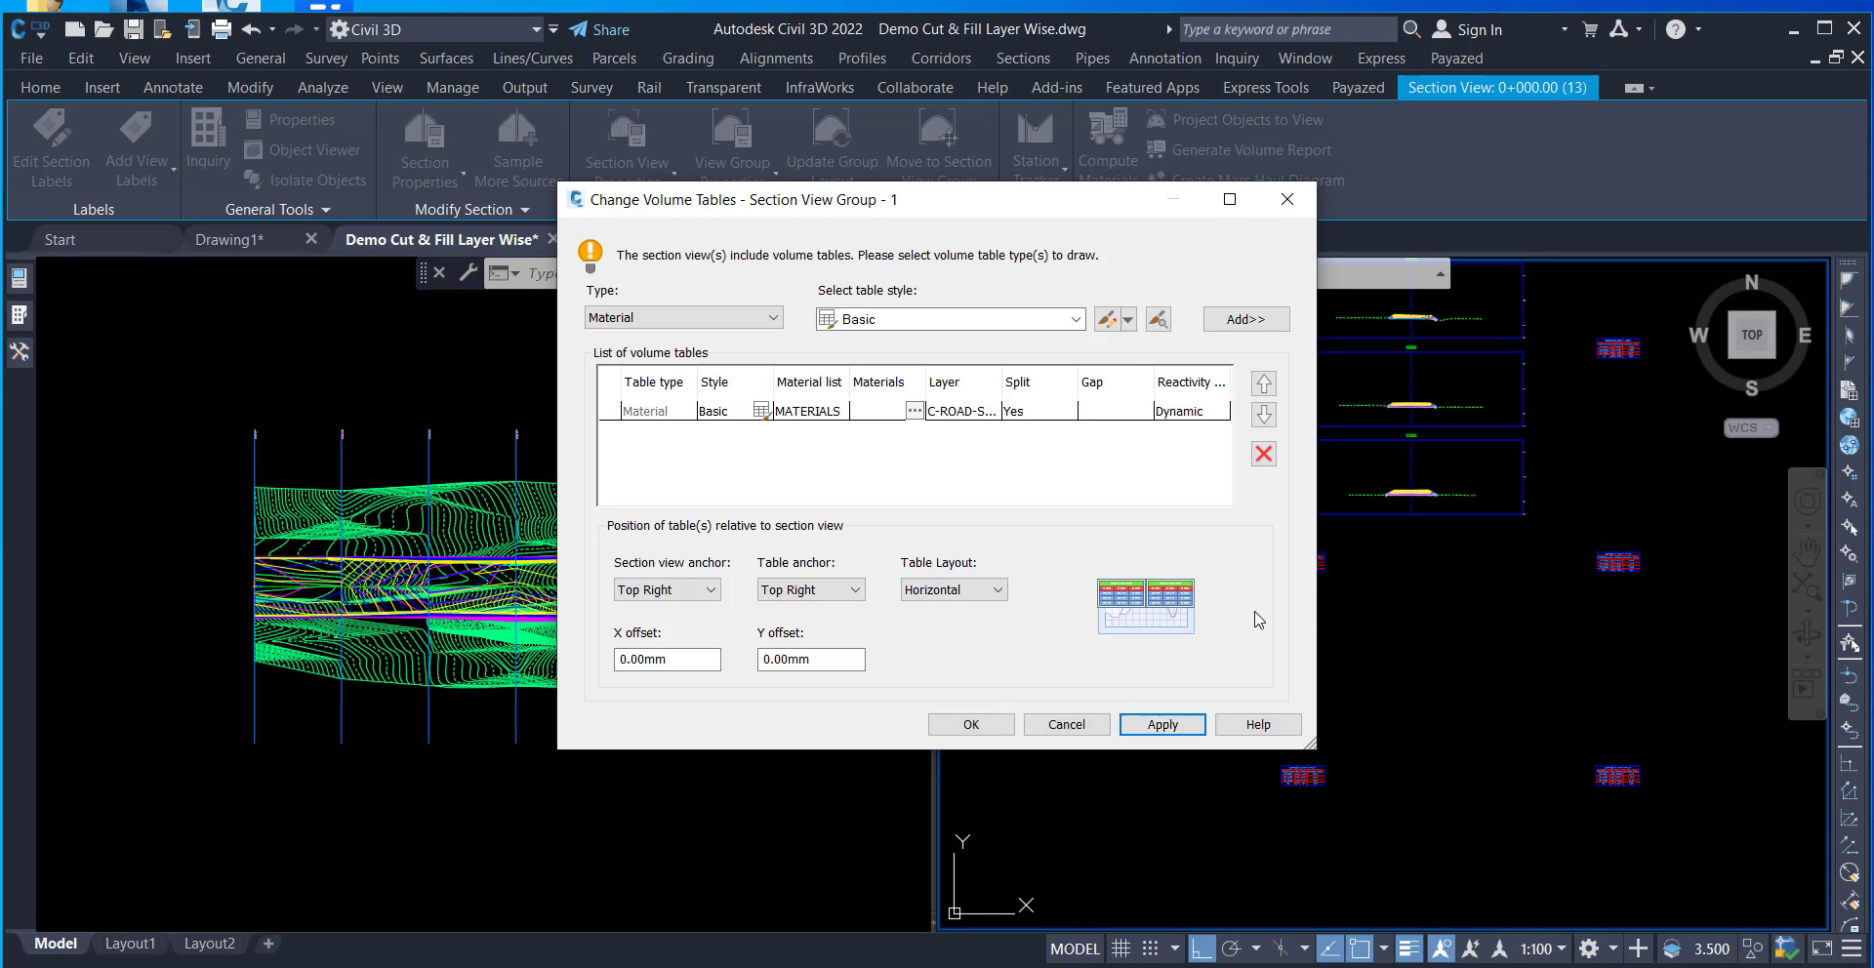
click(973, 725)
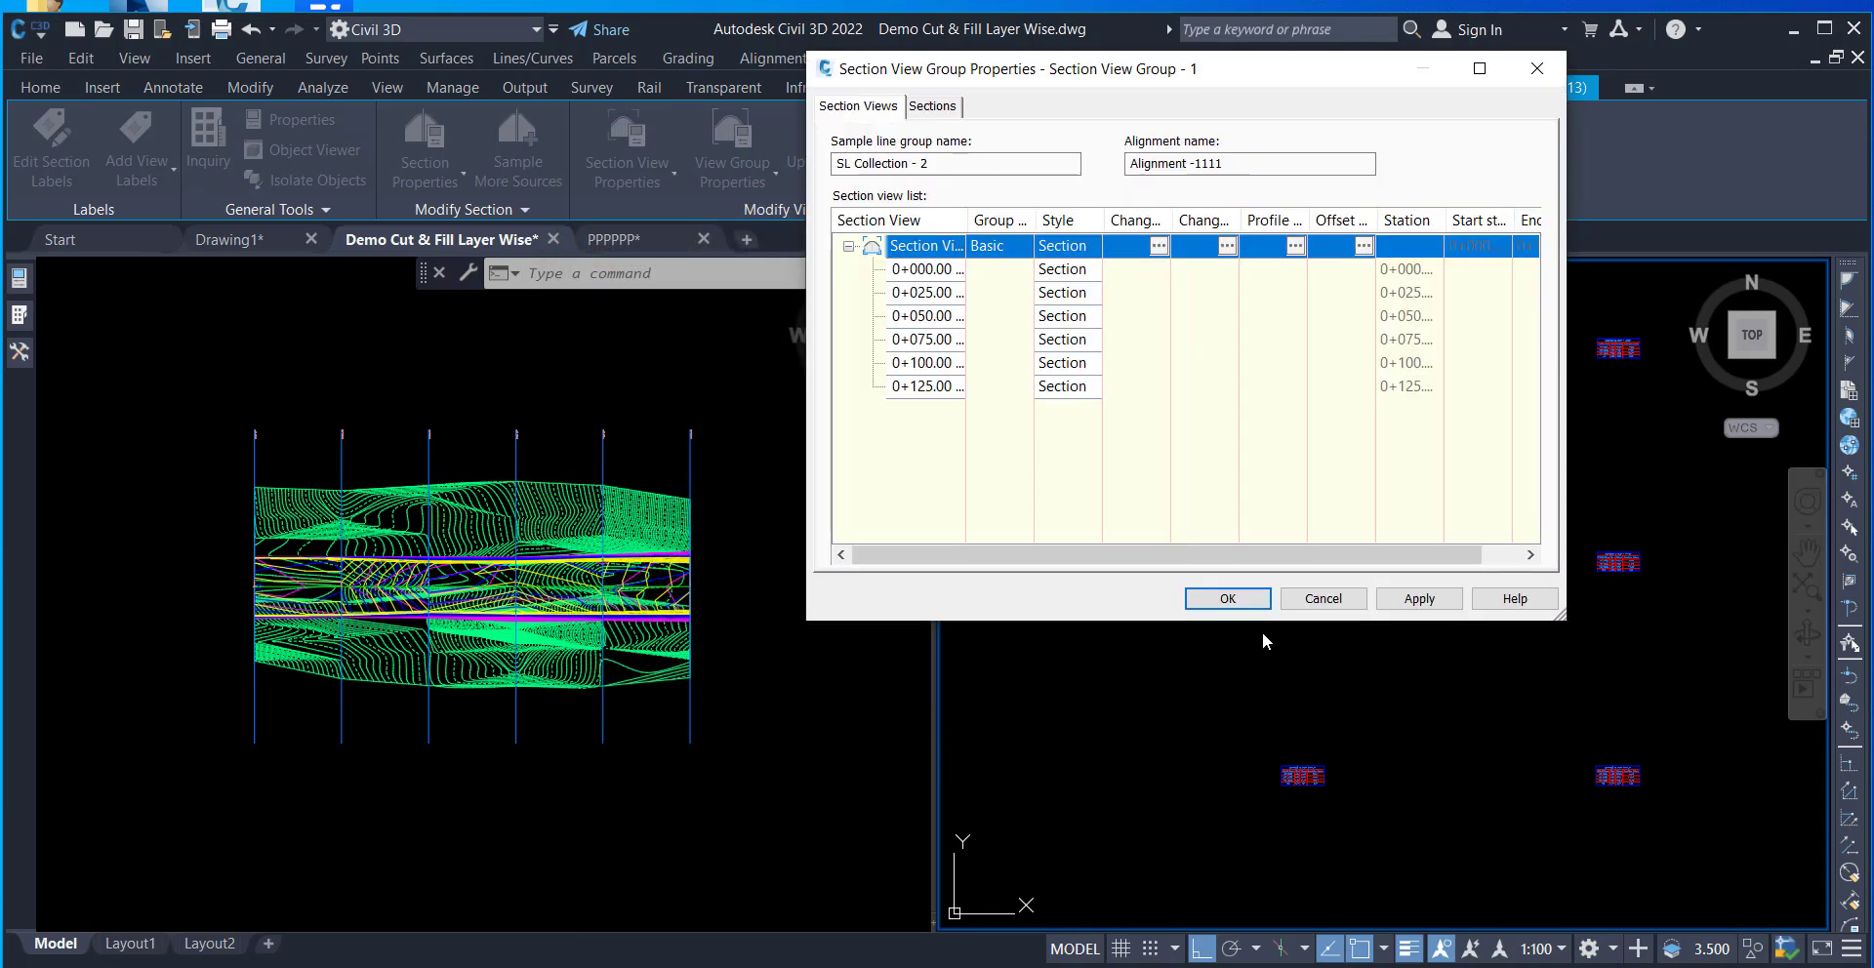
click(1227, 599)
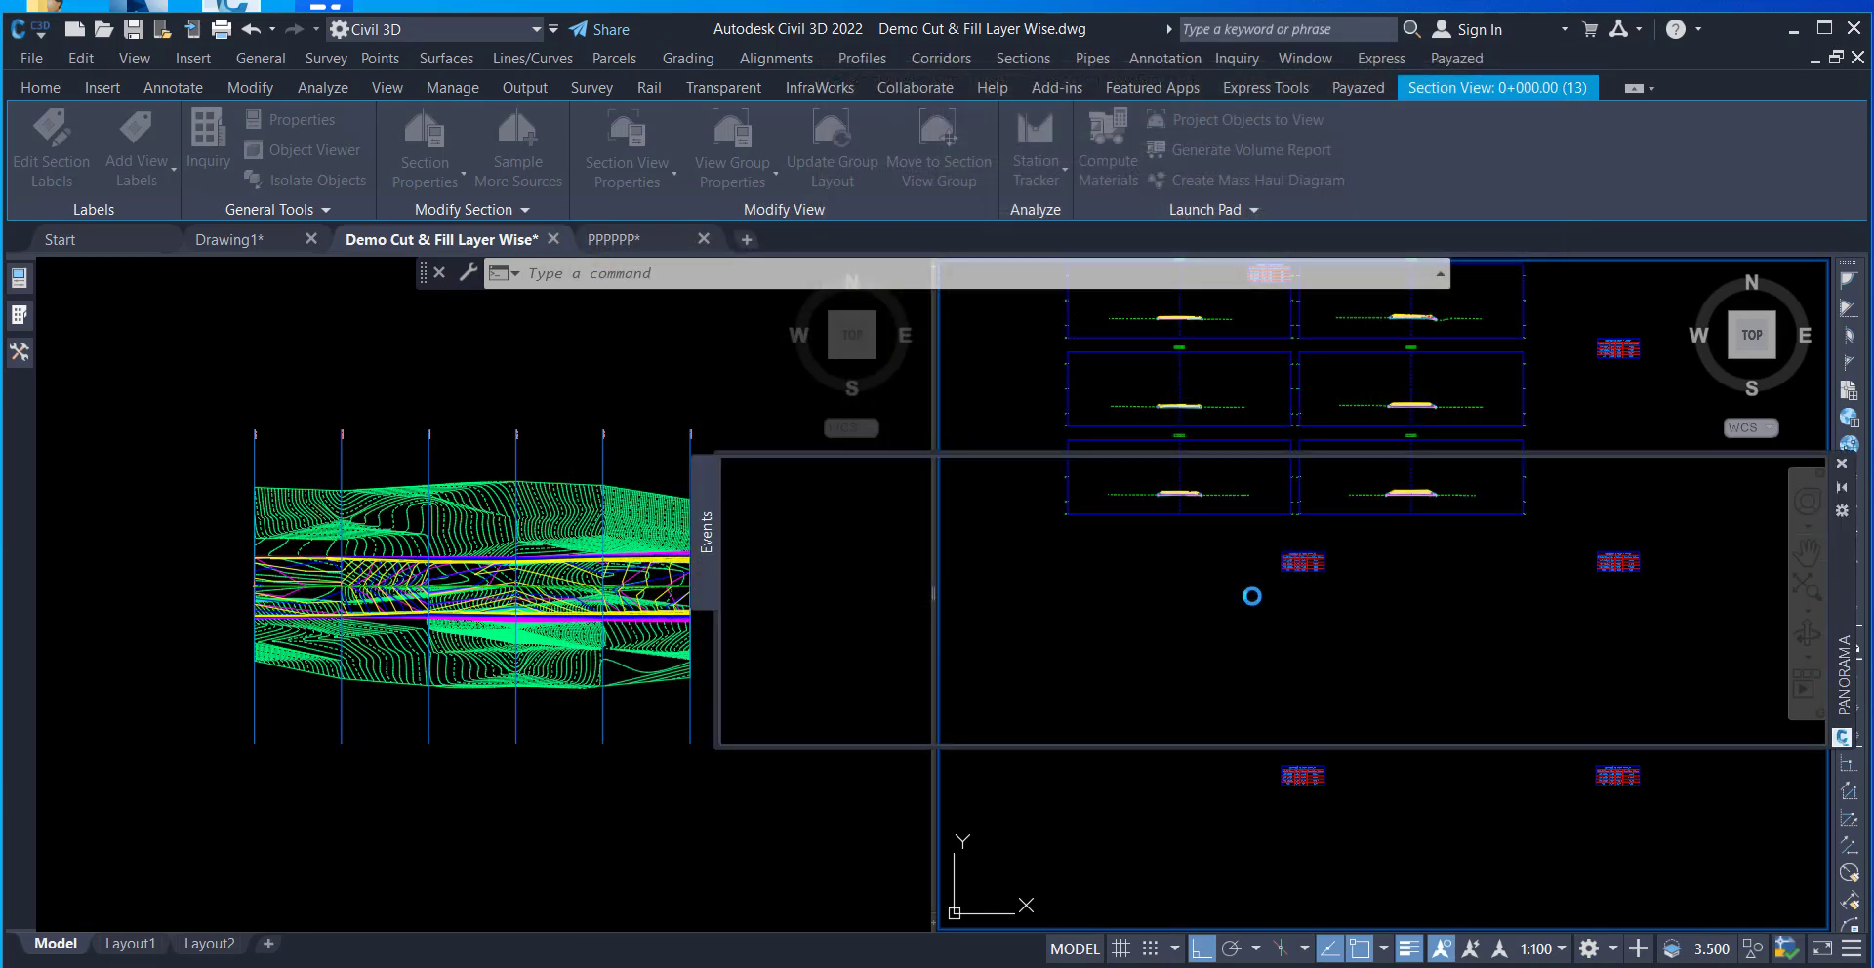
- Update the section view group's layout so the views and volume tables are rearranged, and dismiss the event viewer
click(1777, 473)
scroll(1082, 619, down, 5)
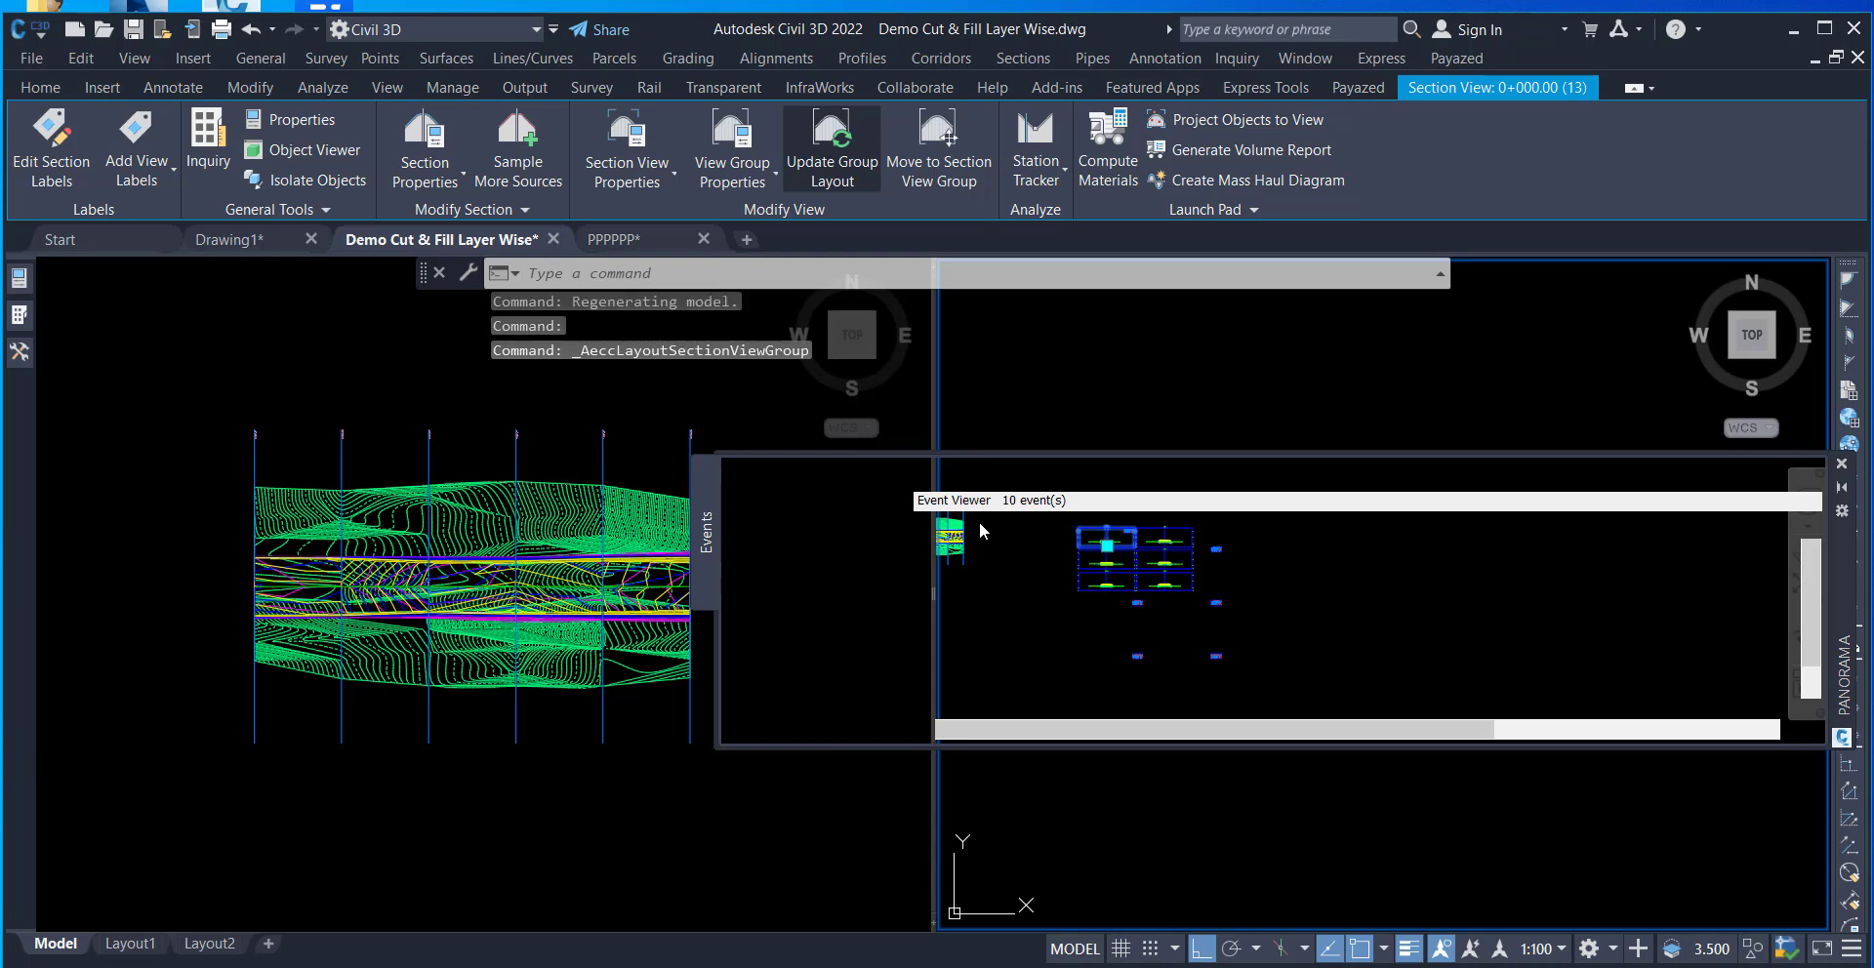
click(1777, 473)
- Review the material area and volume tables at stations 0+000.00, 0+025.00 and 0+050.00
scroll(1226, 666, up, 5)
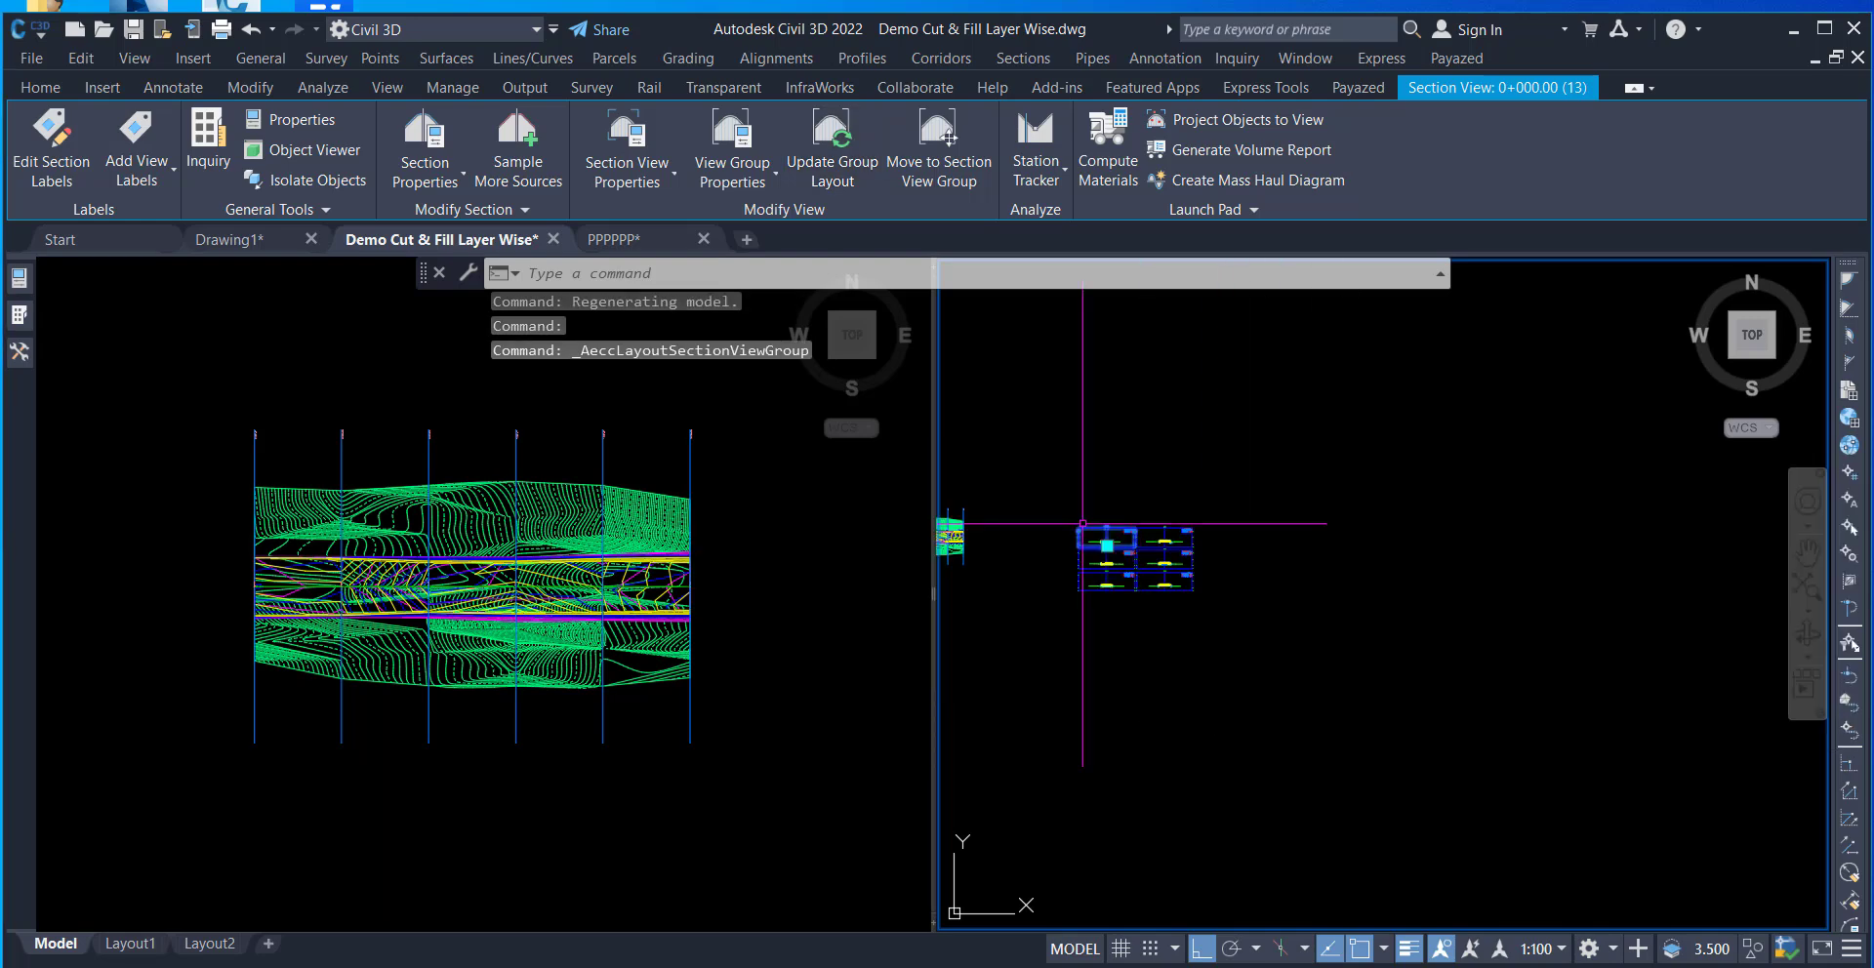
scroll(1298, 644, up, 6)
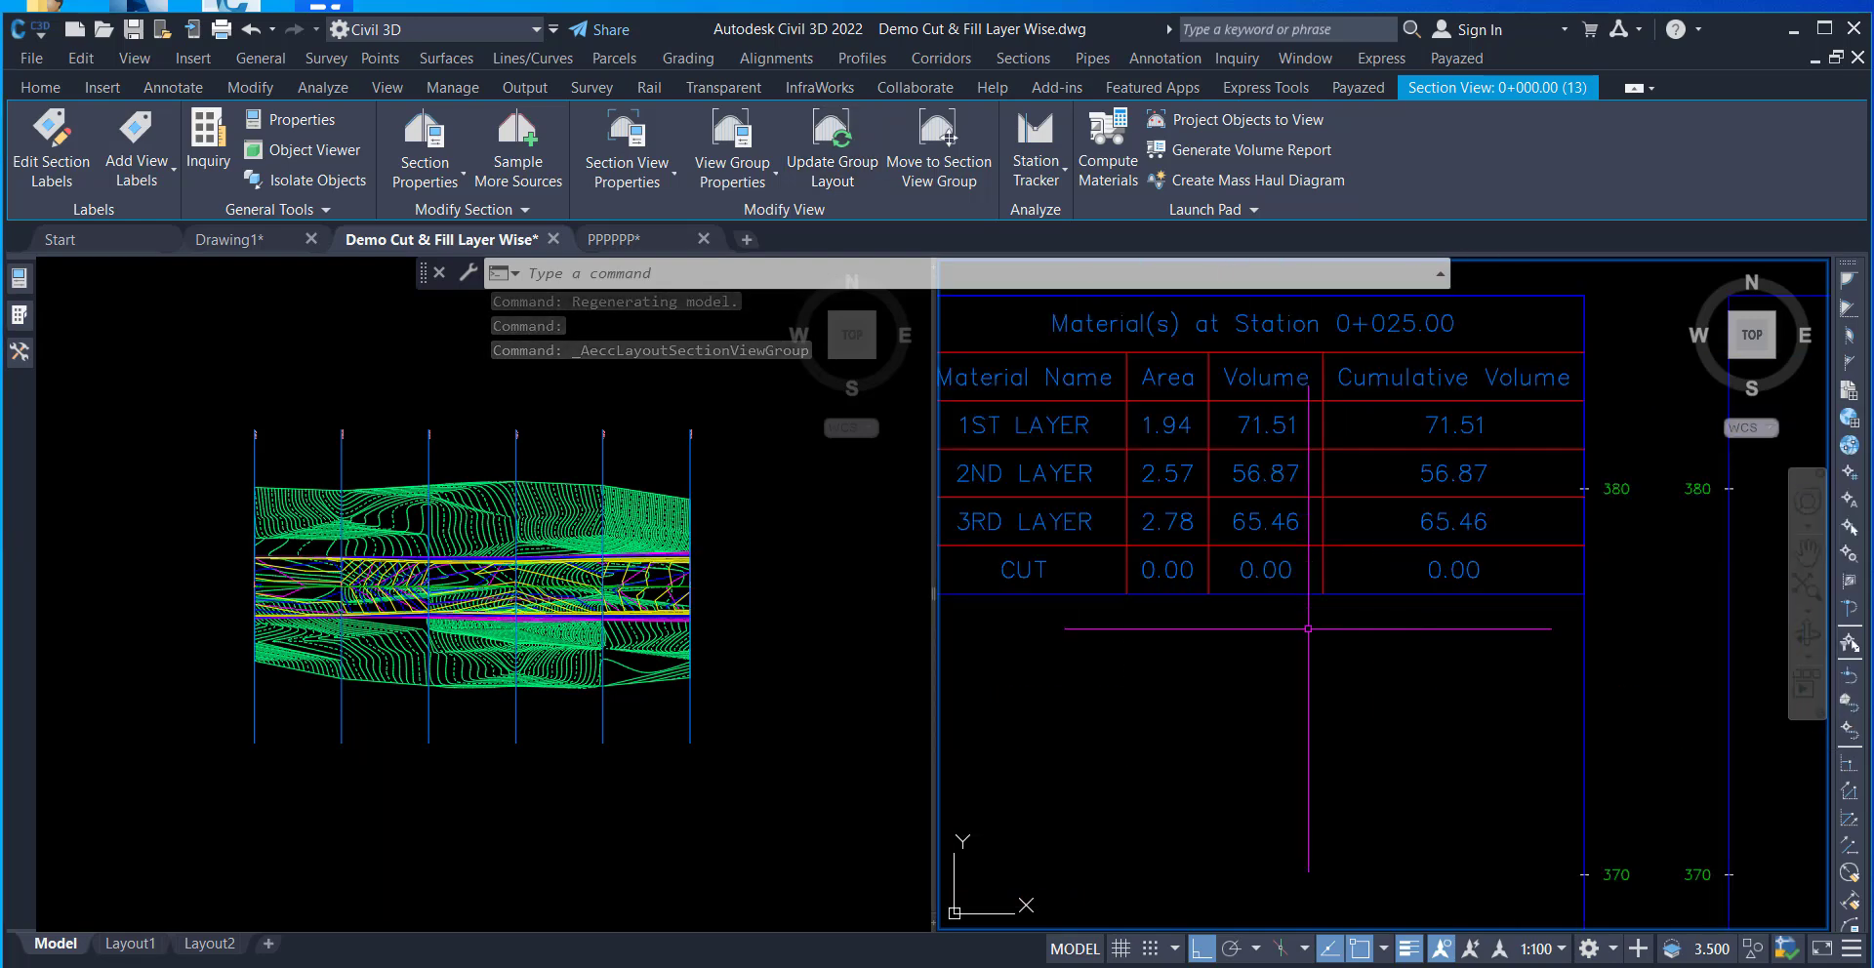
scroll(1351, 585, down, 5)
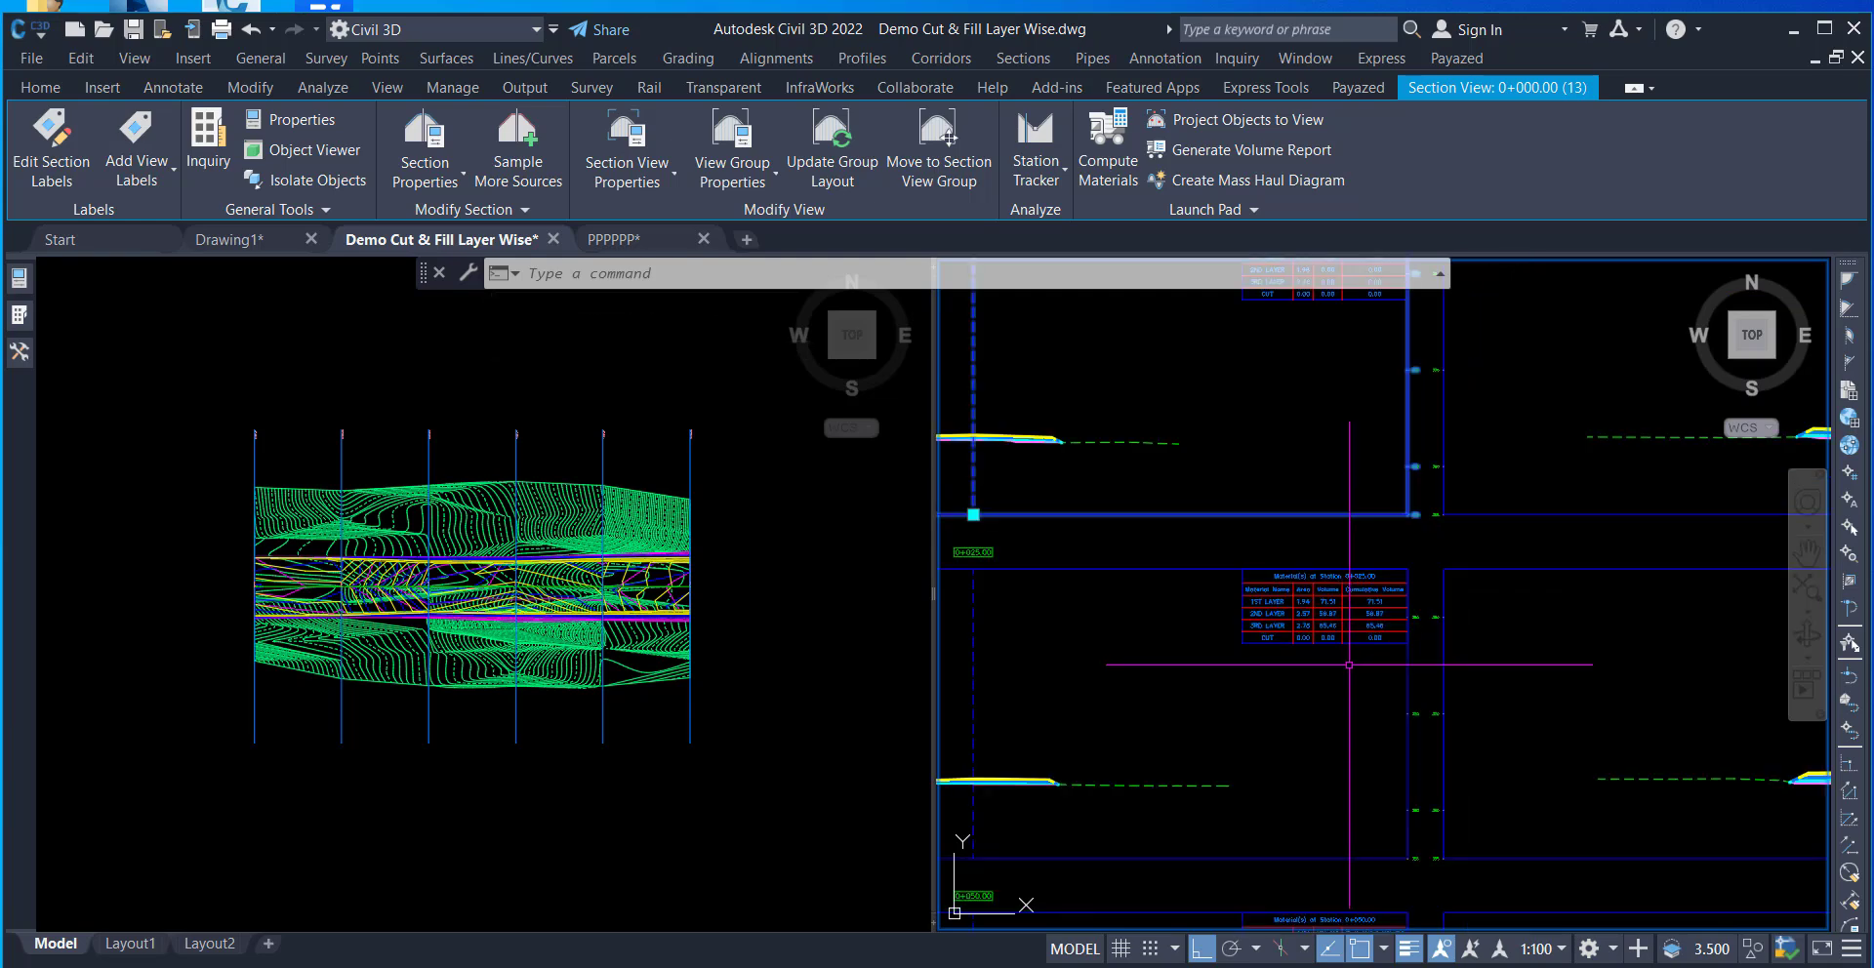
scroll(1355, 462, up, 4)
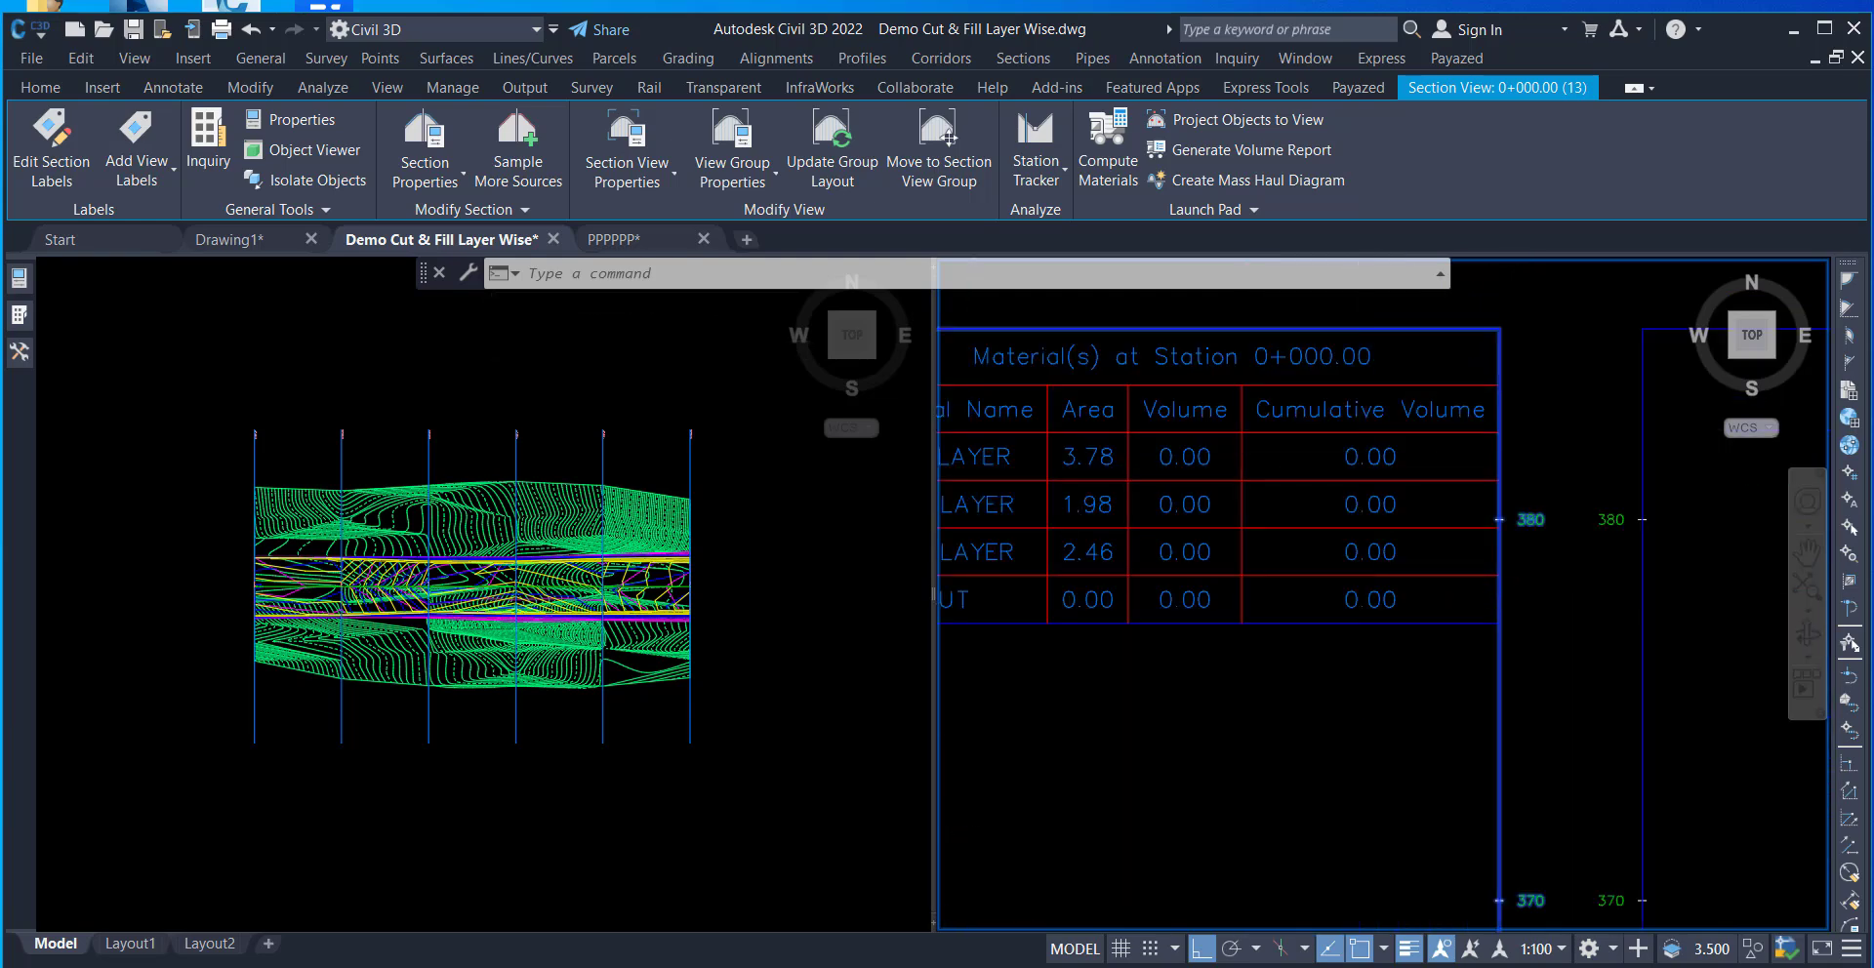
scroll(1355, 469, down, 6)
scroll(1333, 652, up, 5)
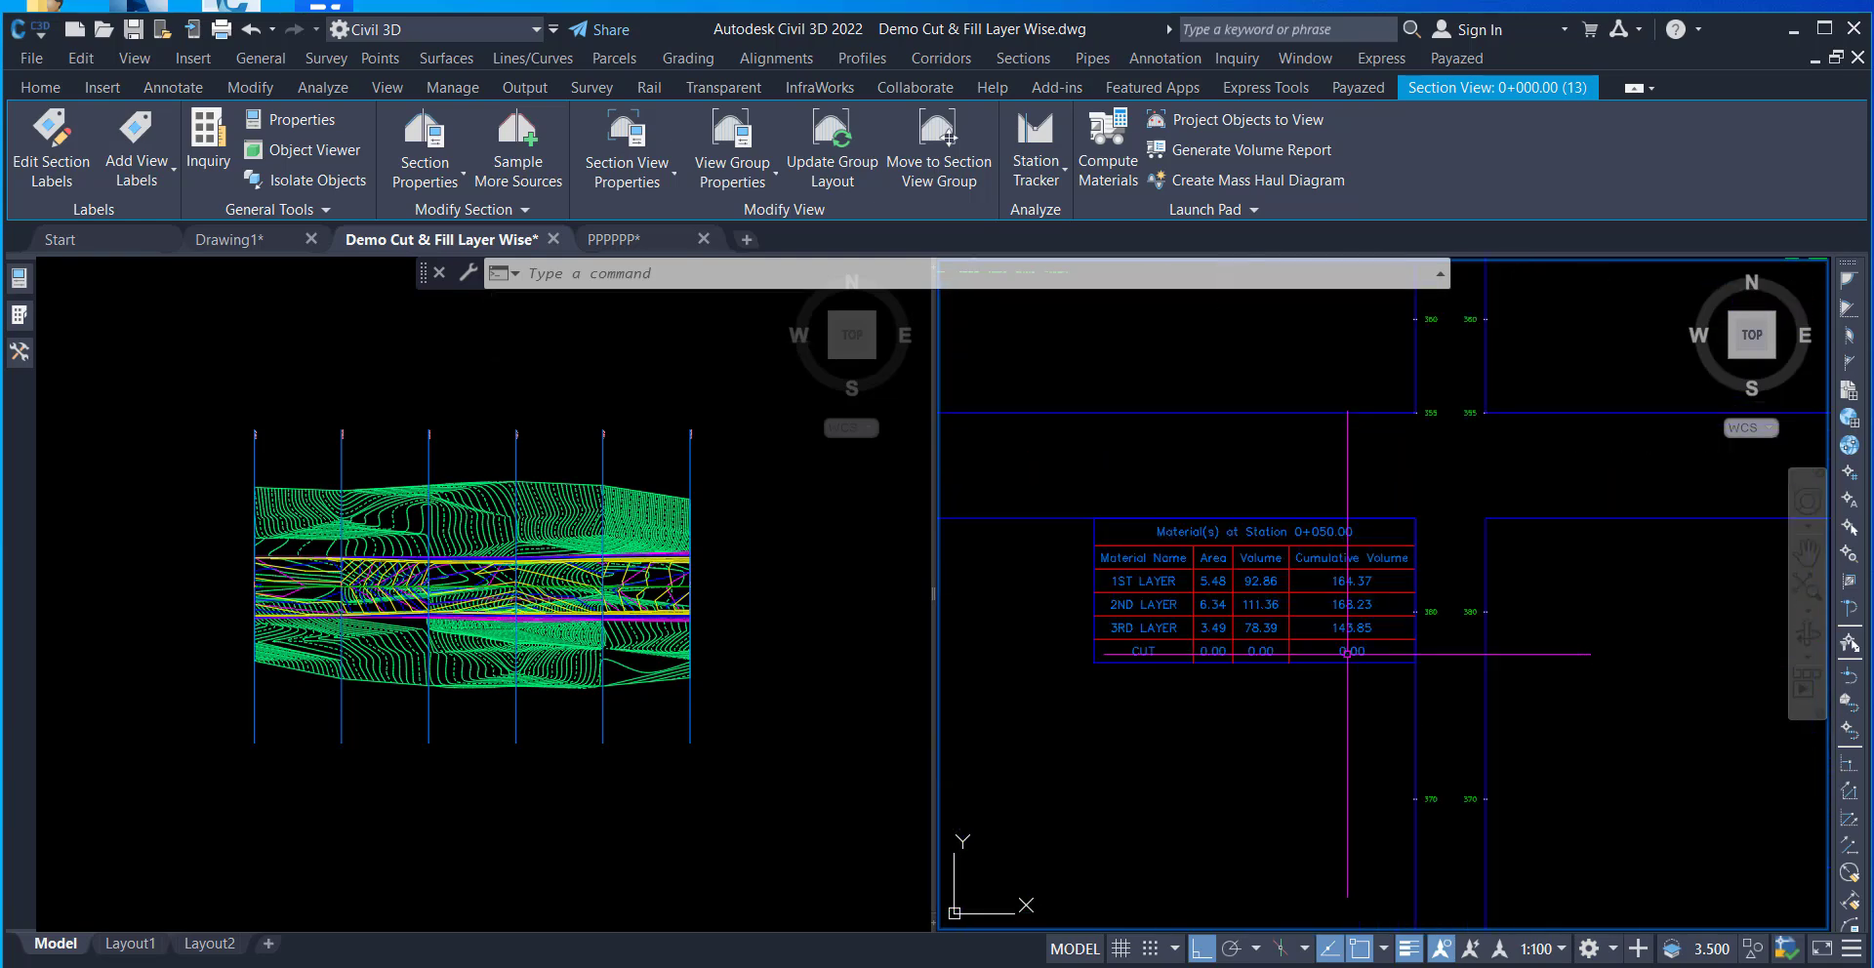
scroll(1317, 682, down, 6)
- Review the material area and cumulative volume tables at stations 0+075.00, 0+100.00 and 0+125.00, and deselect the section view
scroll(1334, 616, up, 2)
scroll(1334, 616, up, 5)
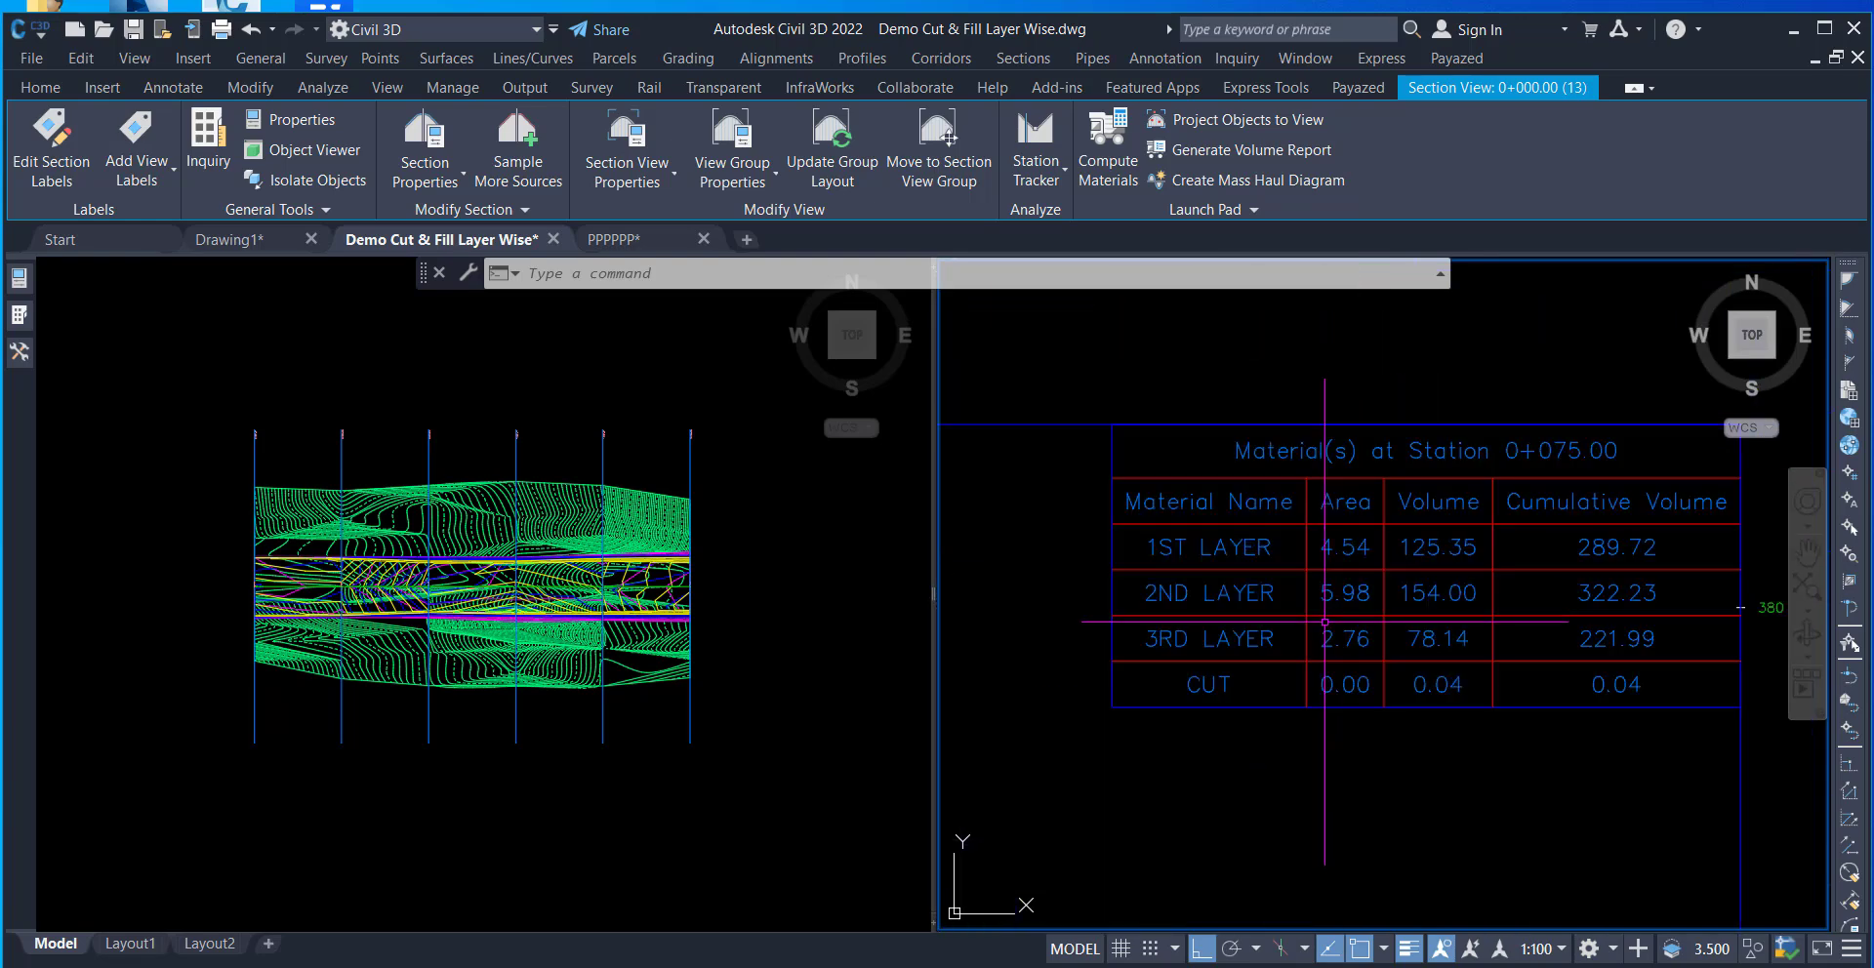
scroll(1625, 592, down, 4)
middle_drag(1556, 758, 1504, 394)
scroll(1549, 587, up, 5)
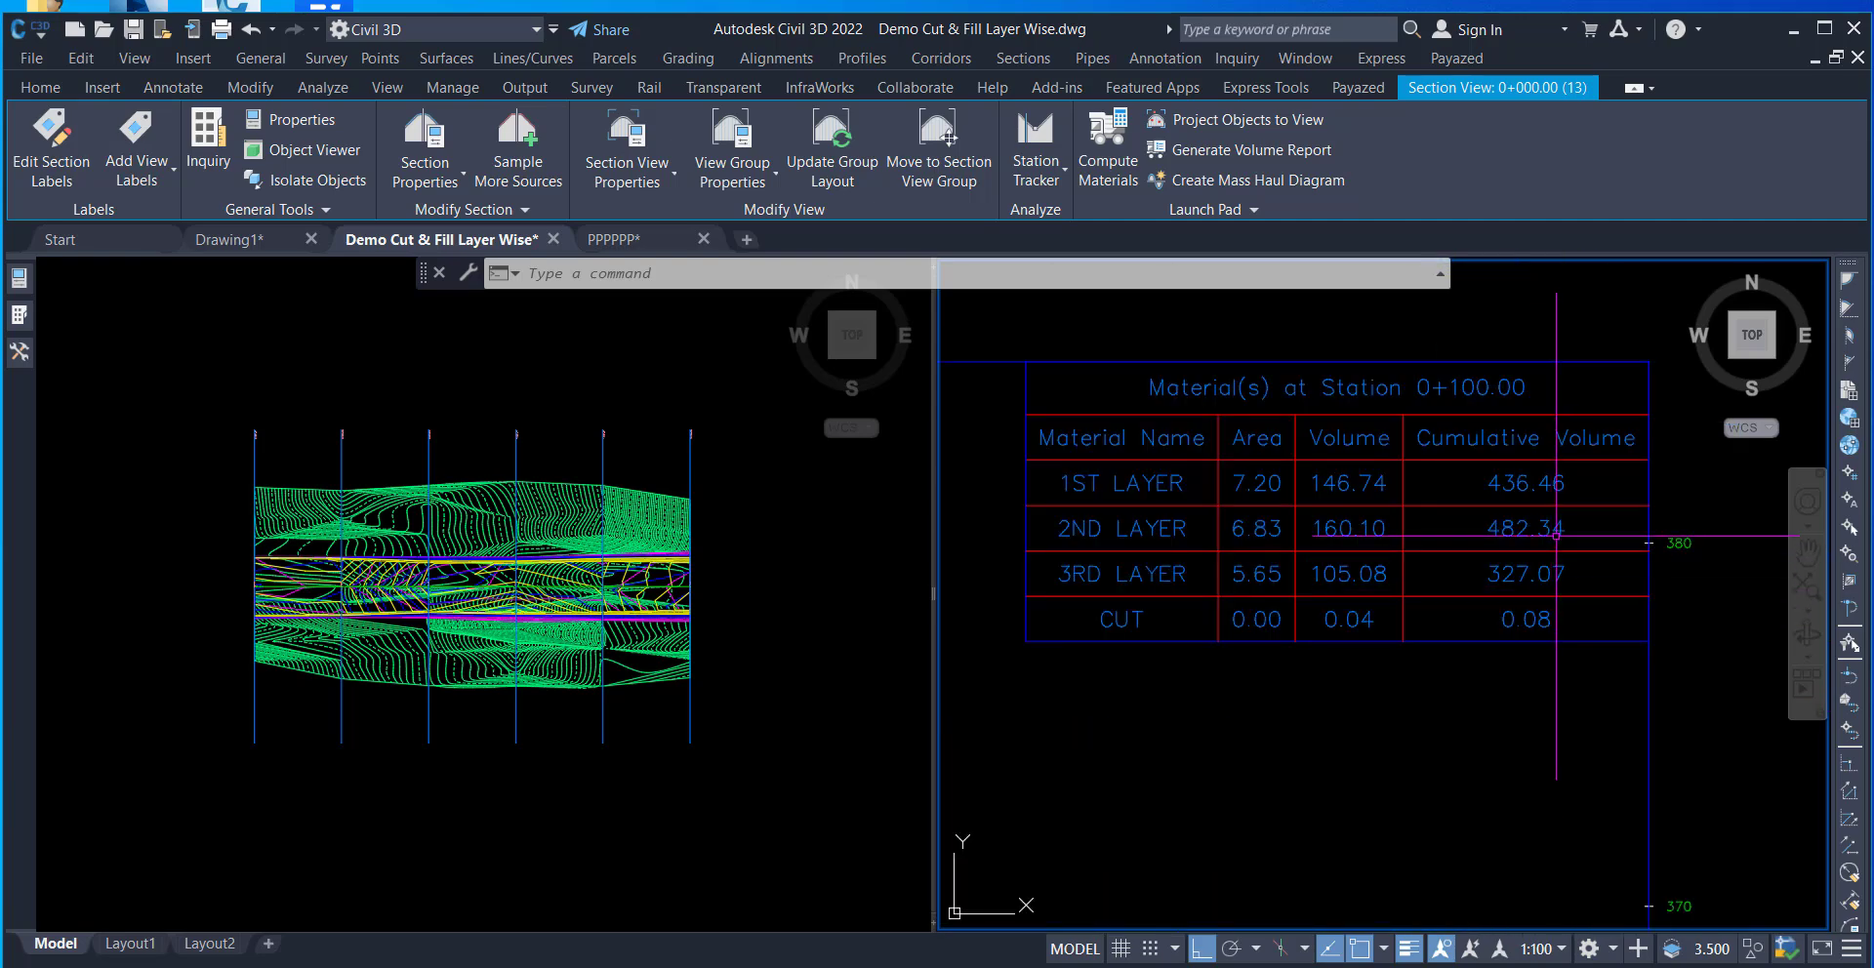
scroll(1534, 436, down, 3)
scroll(1534, 560, down, 3)
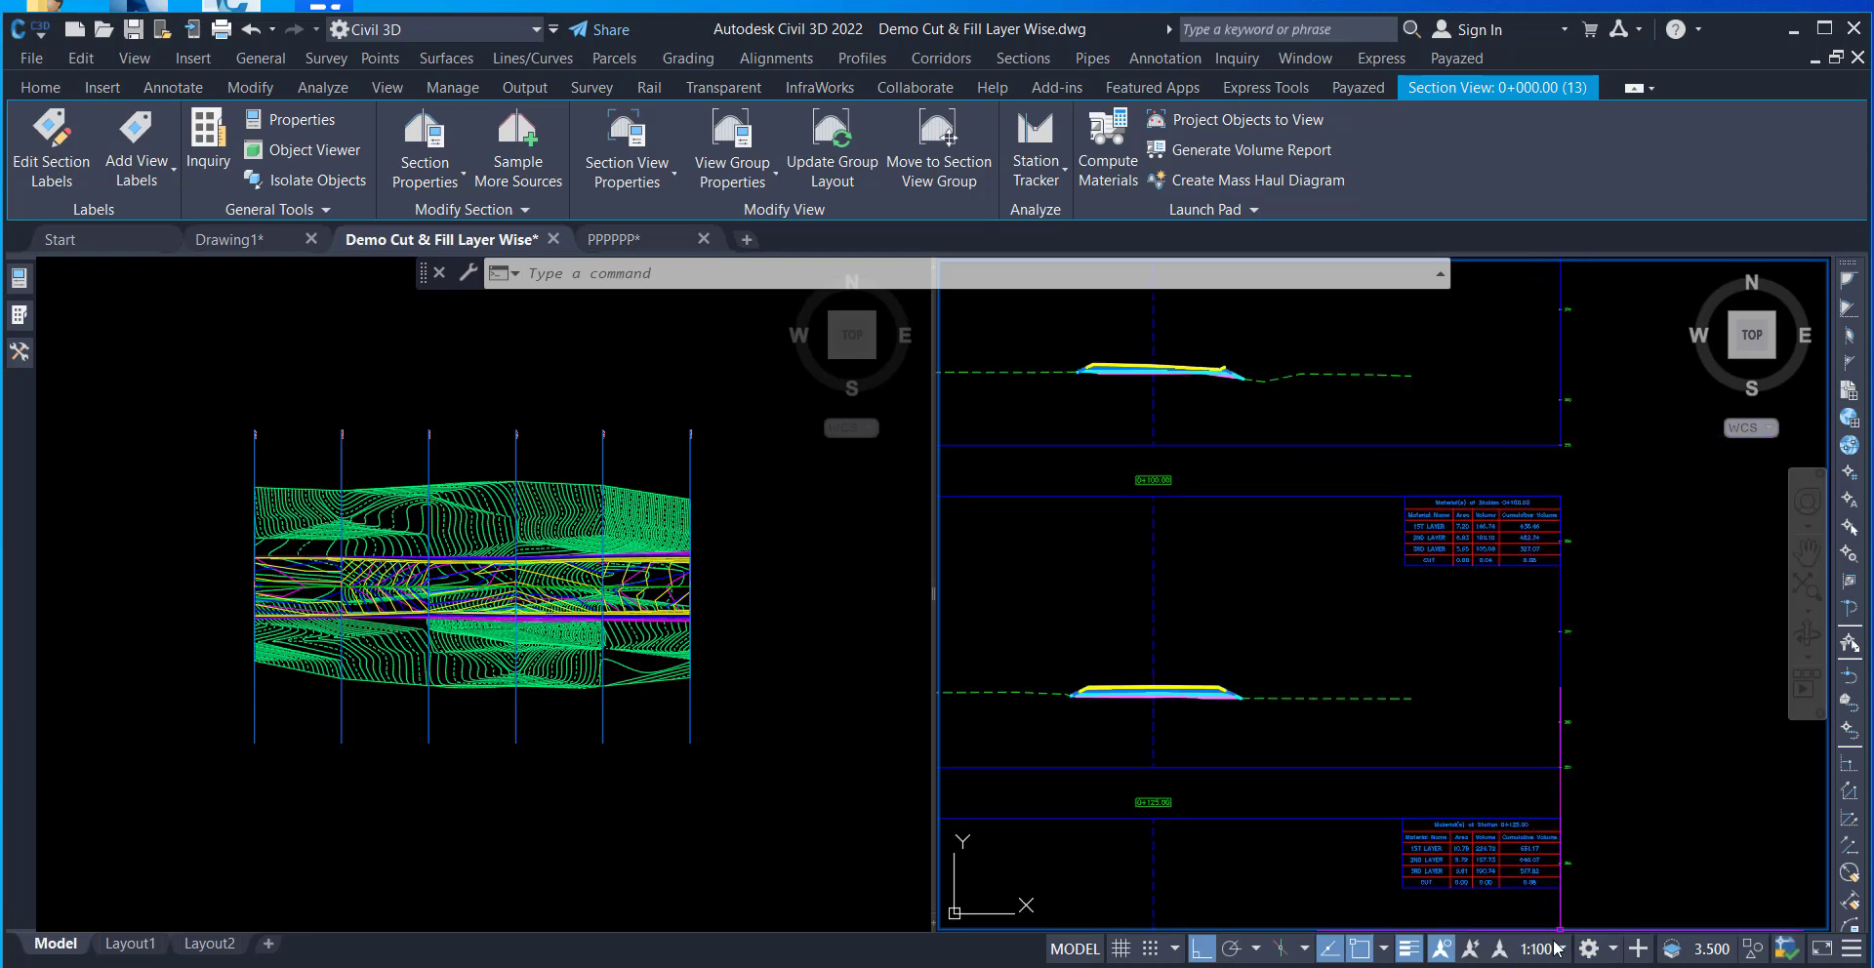
scroll(1537, 912, up, 4)
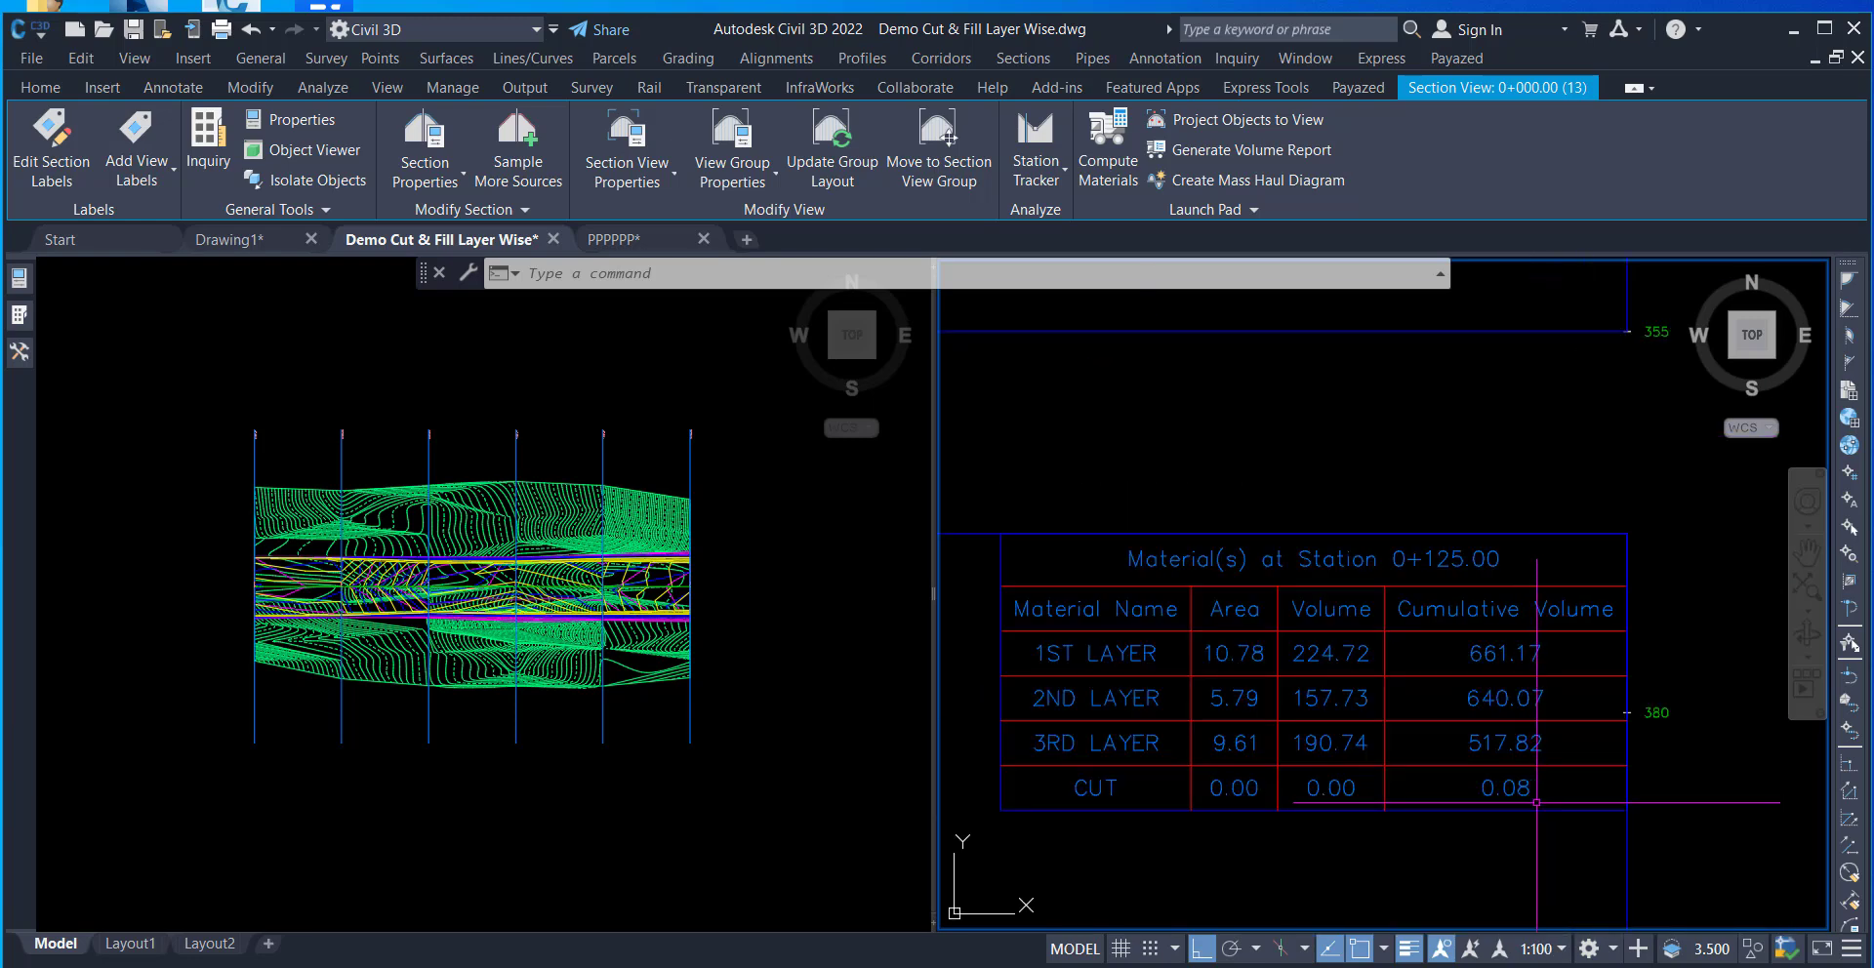
scroll(1577, 796, down, 3)
scroll(1581, 773, down, 4)
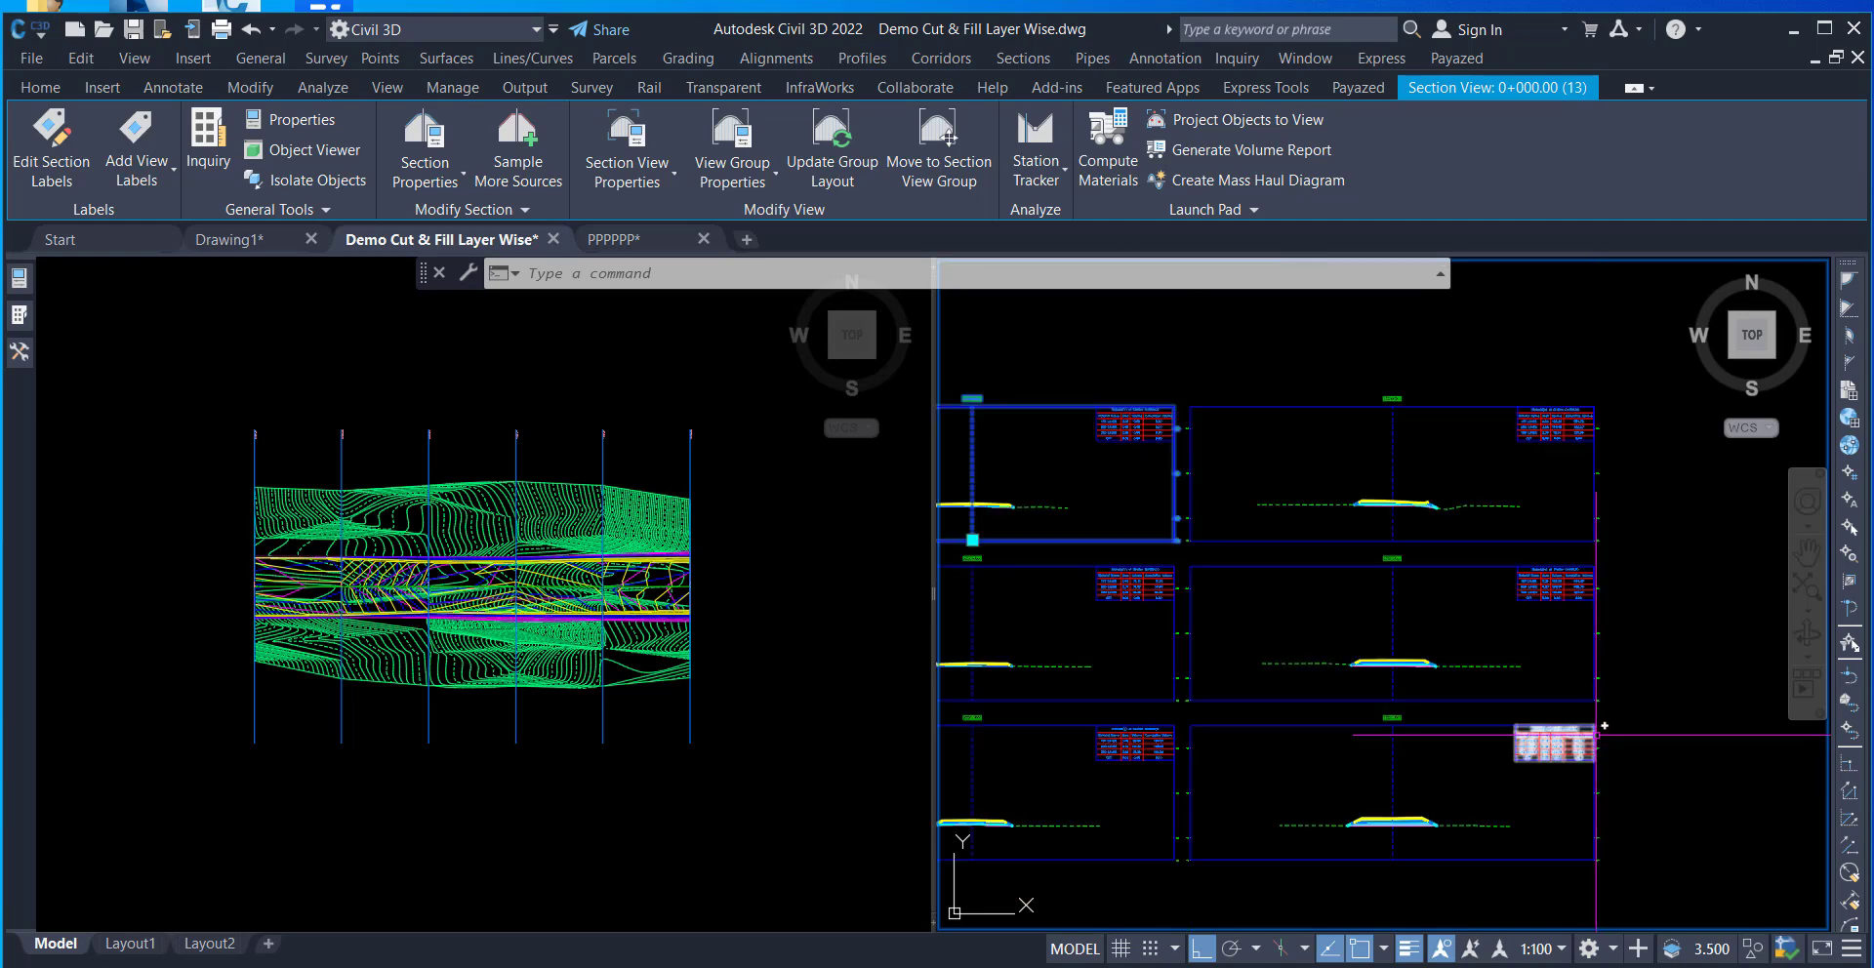
scroll(1639, 605, down, 2)
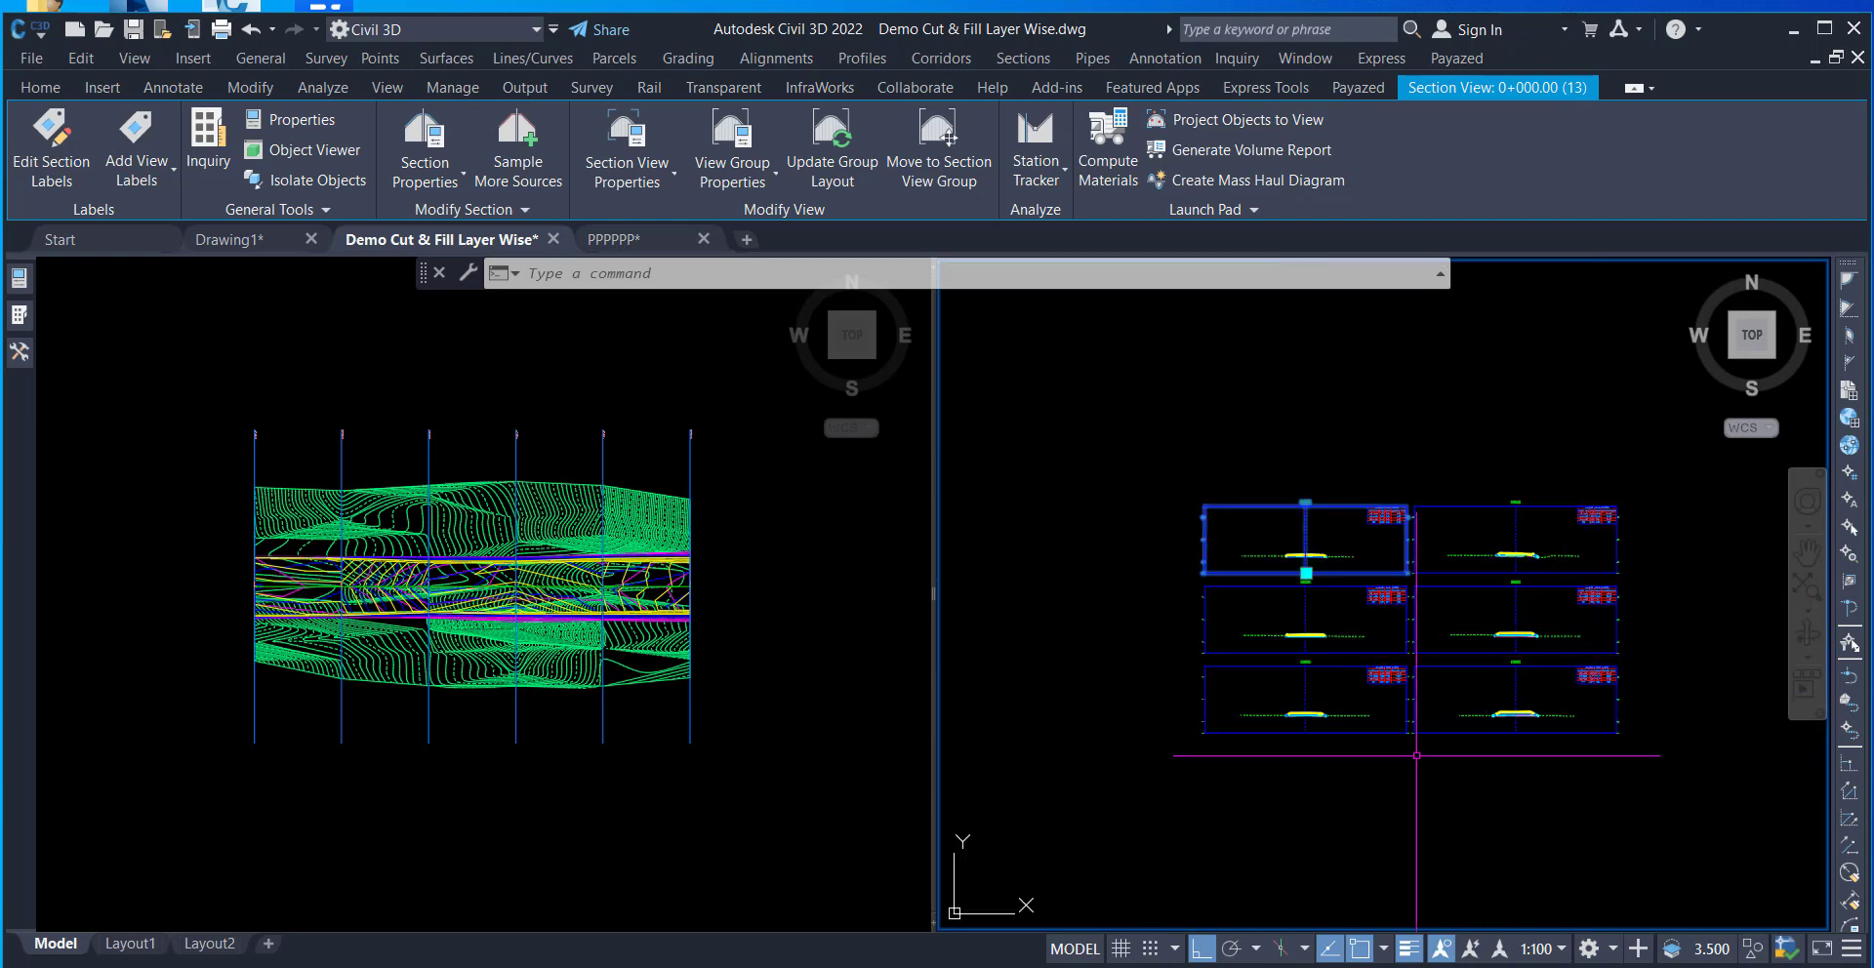
key(Escape)
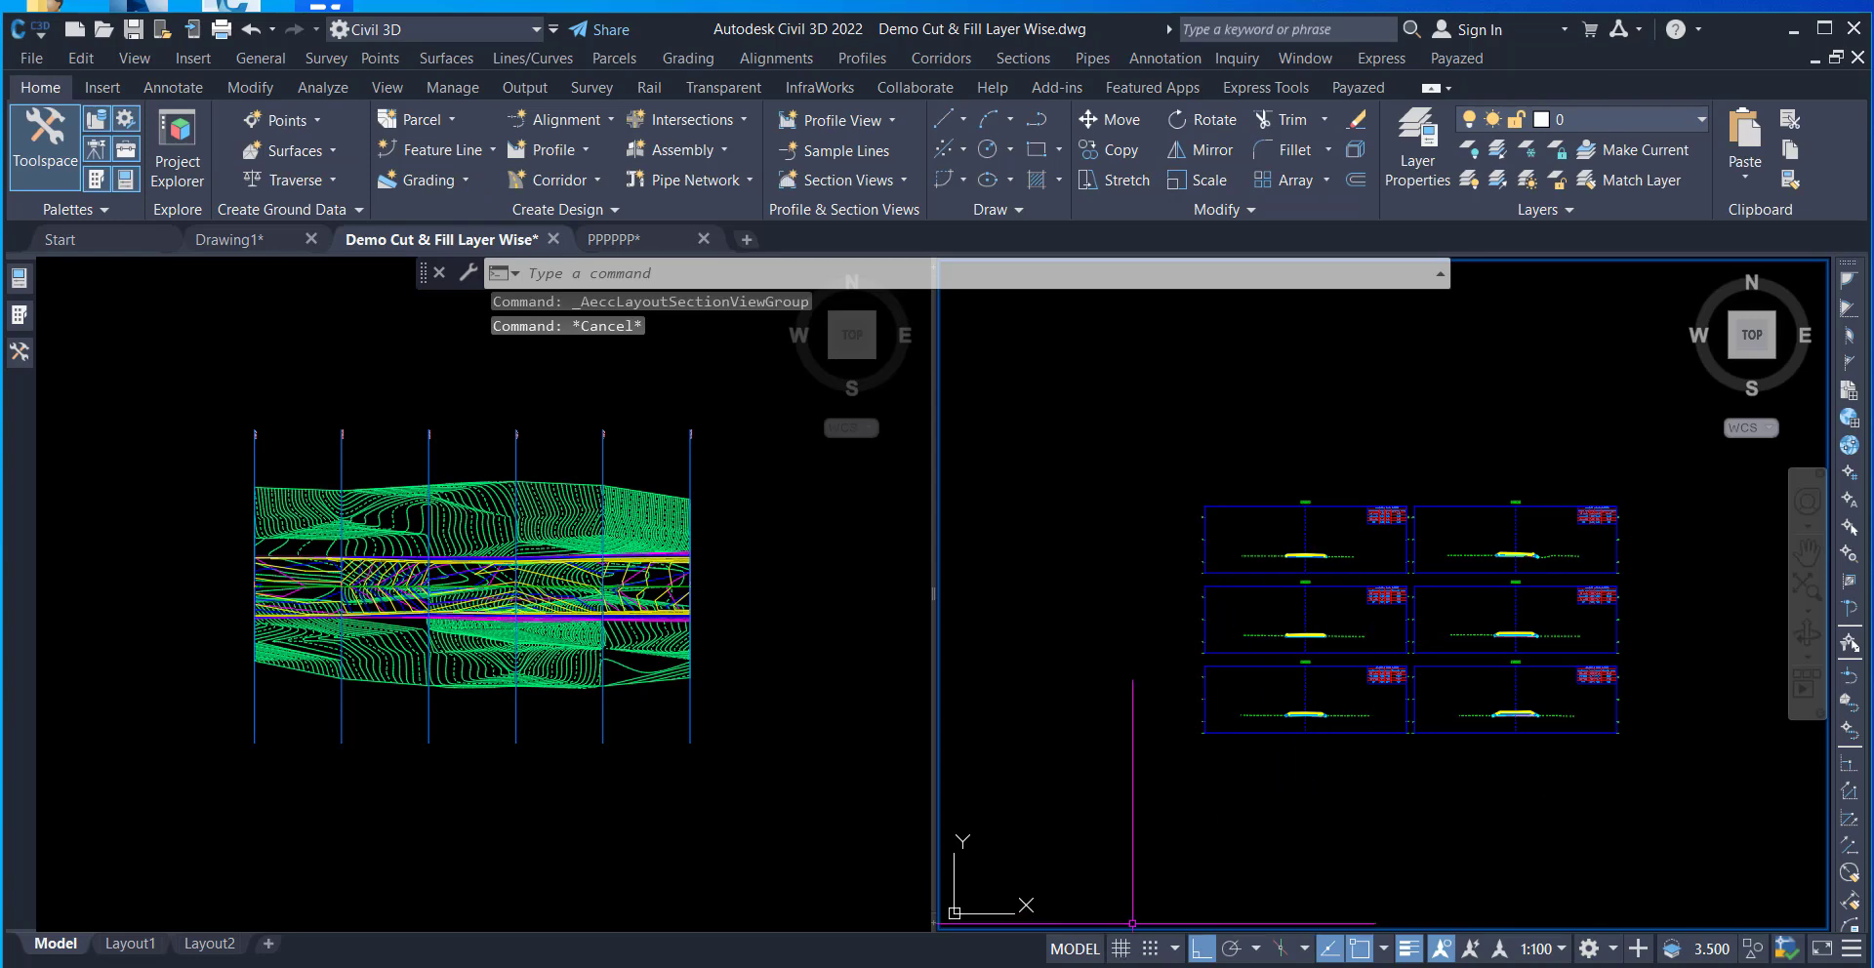
click(1122, 966)
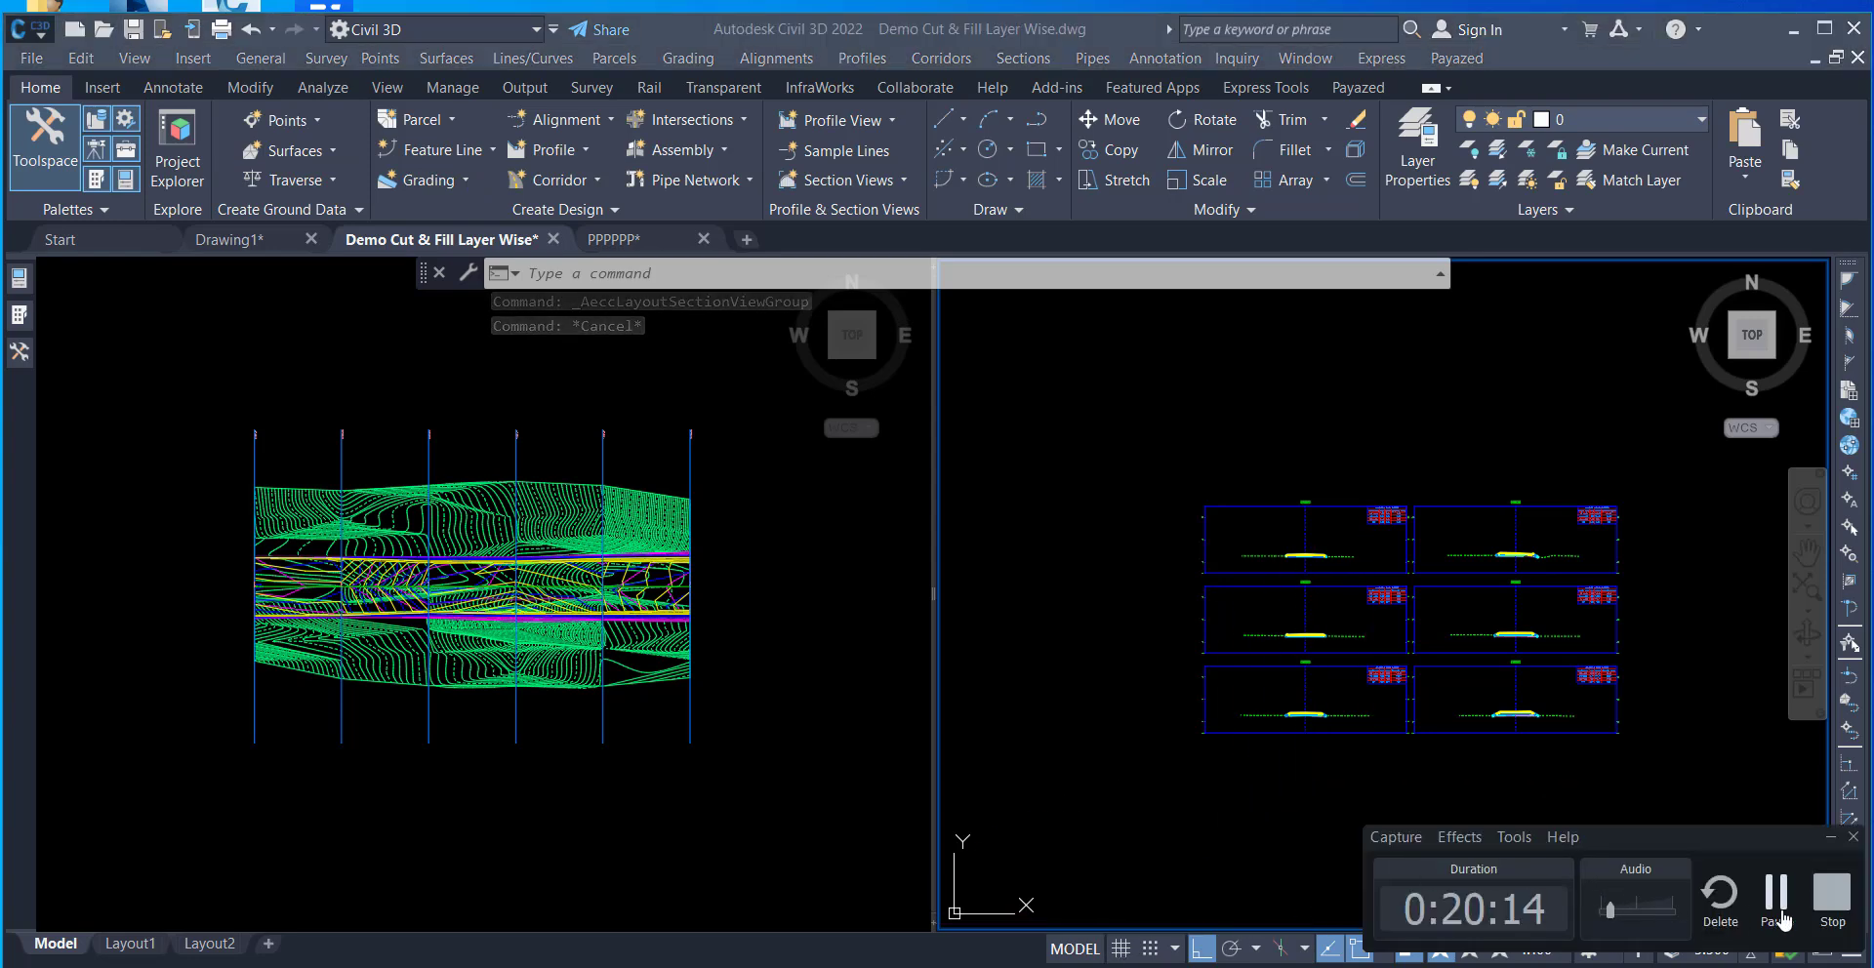
click(1779, 896)
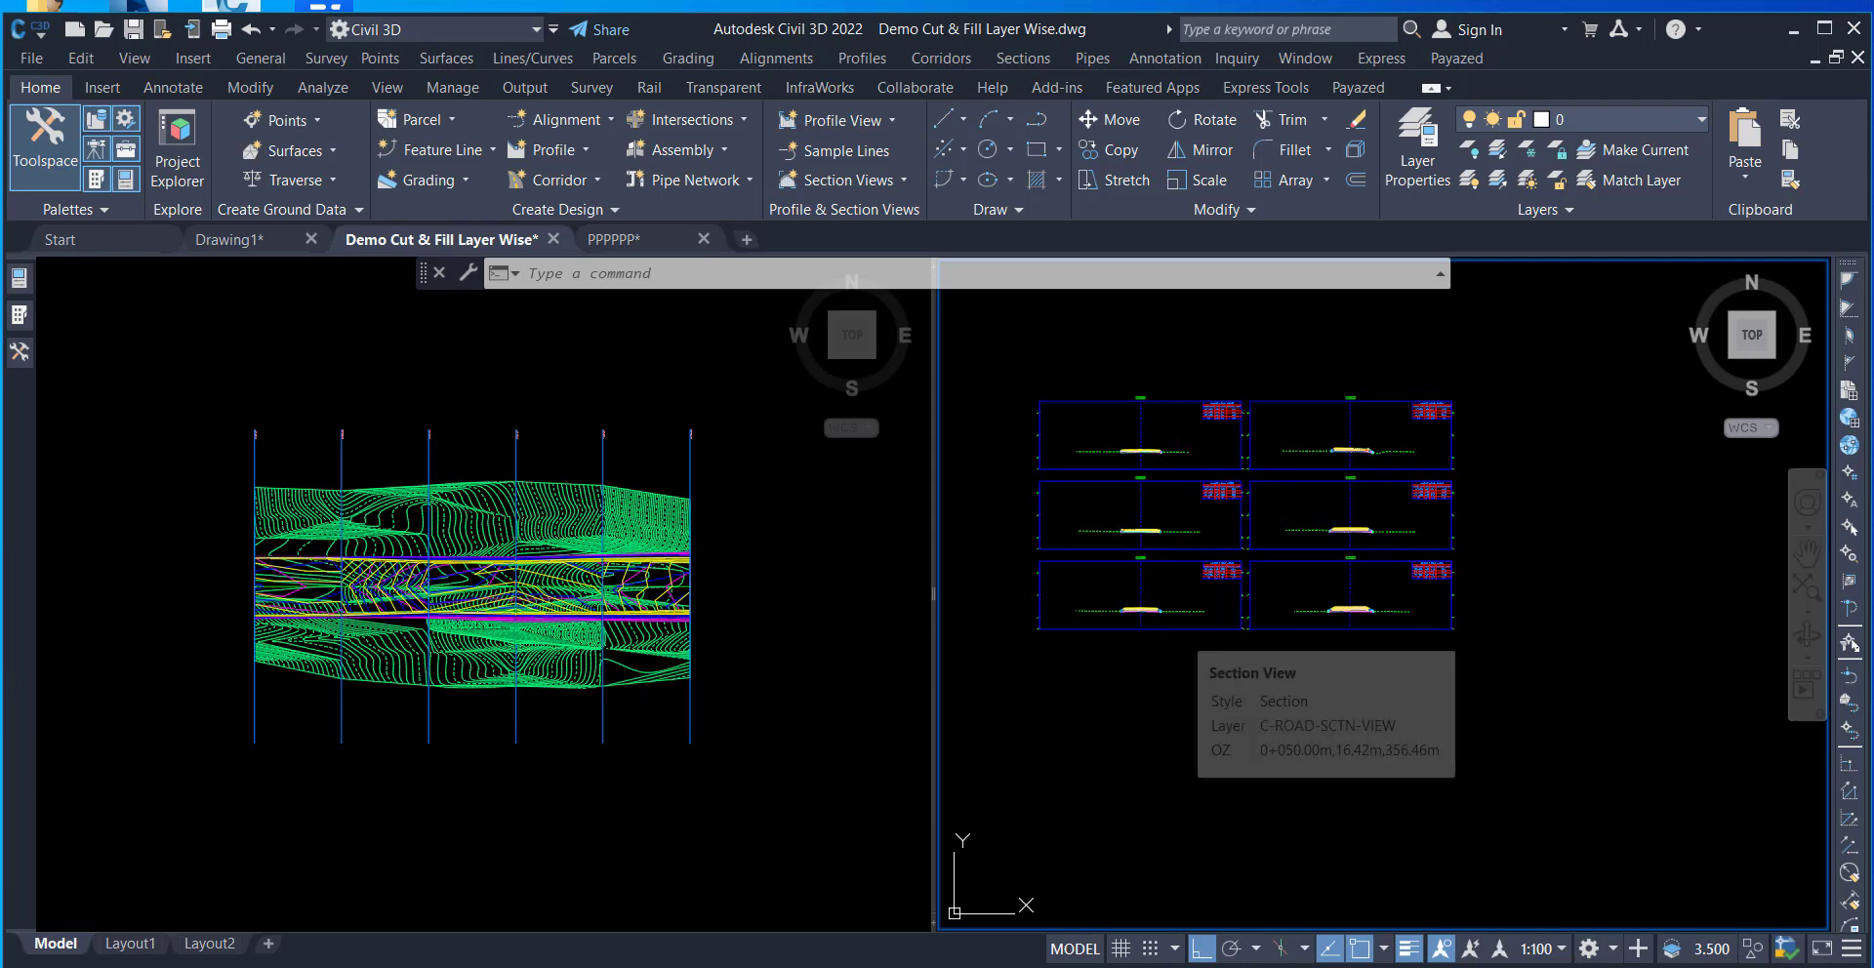
- Import the LAYERS BAND SET into the section view group's bands at the bottom of the section views
click(1178, 629)
right_click(1179, 627)
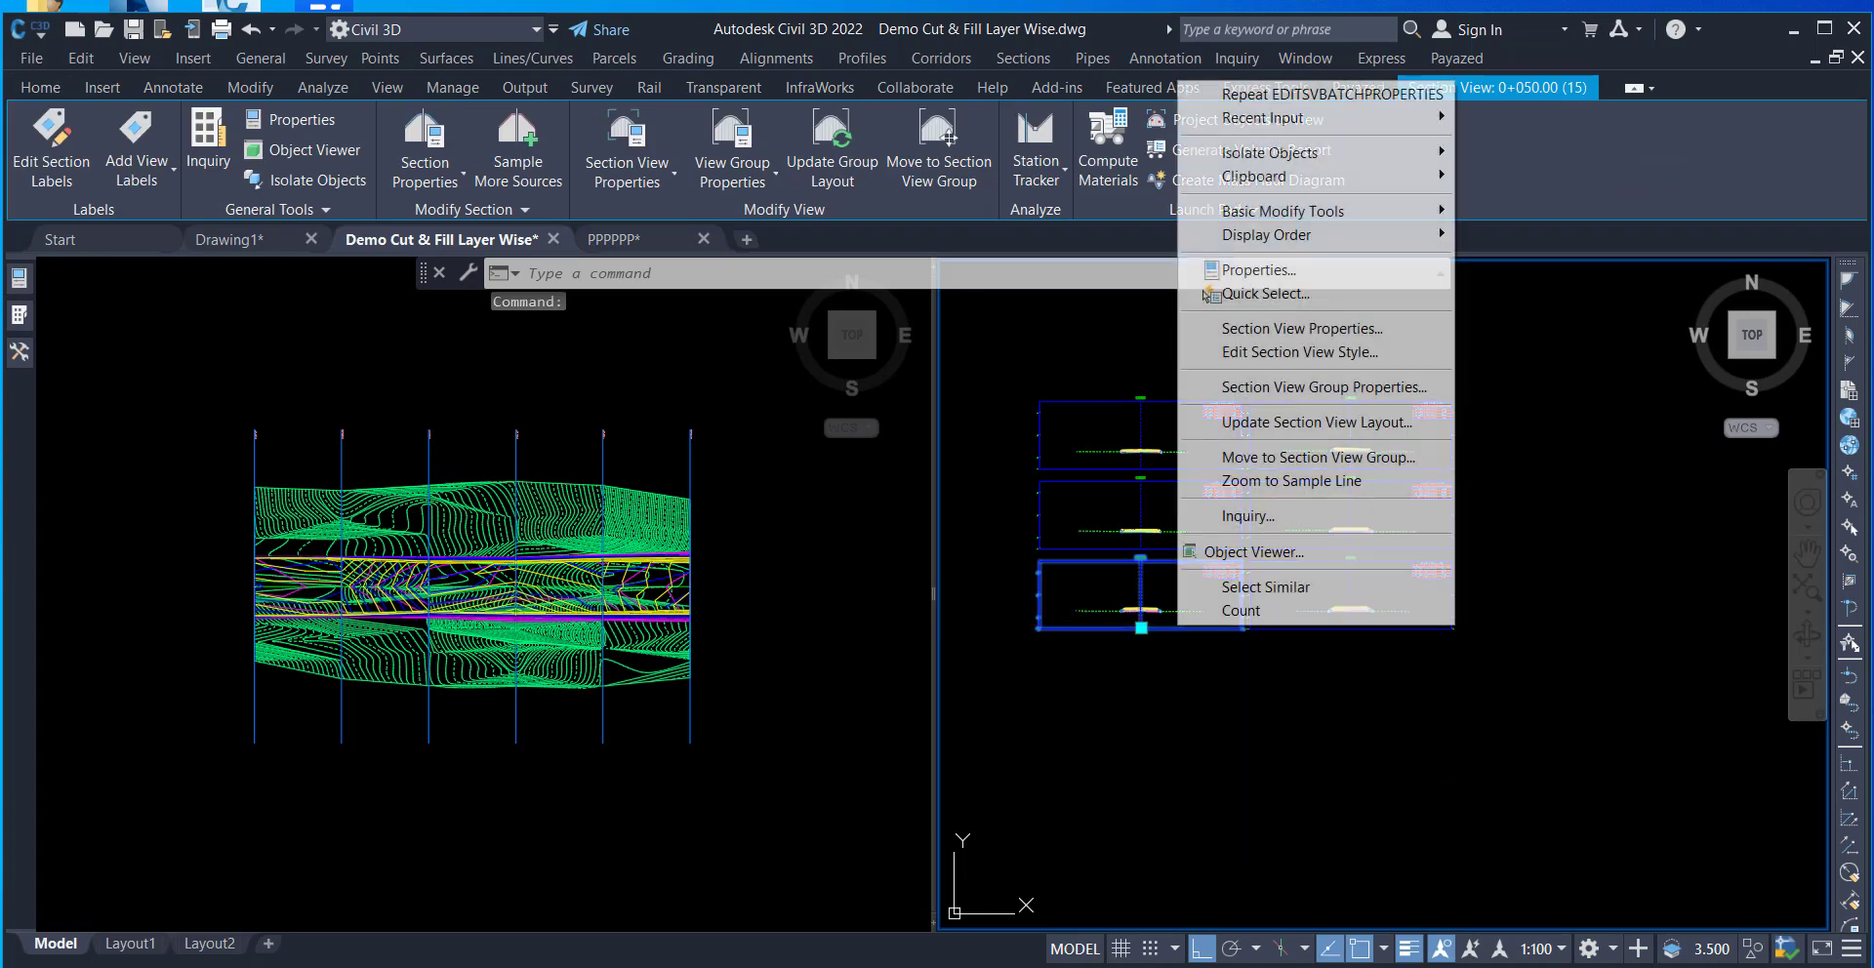
click(1262, 389)
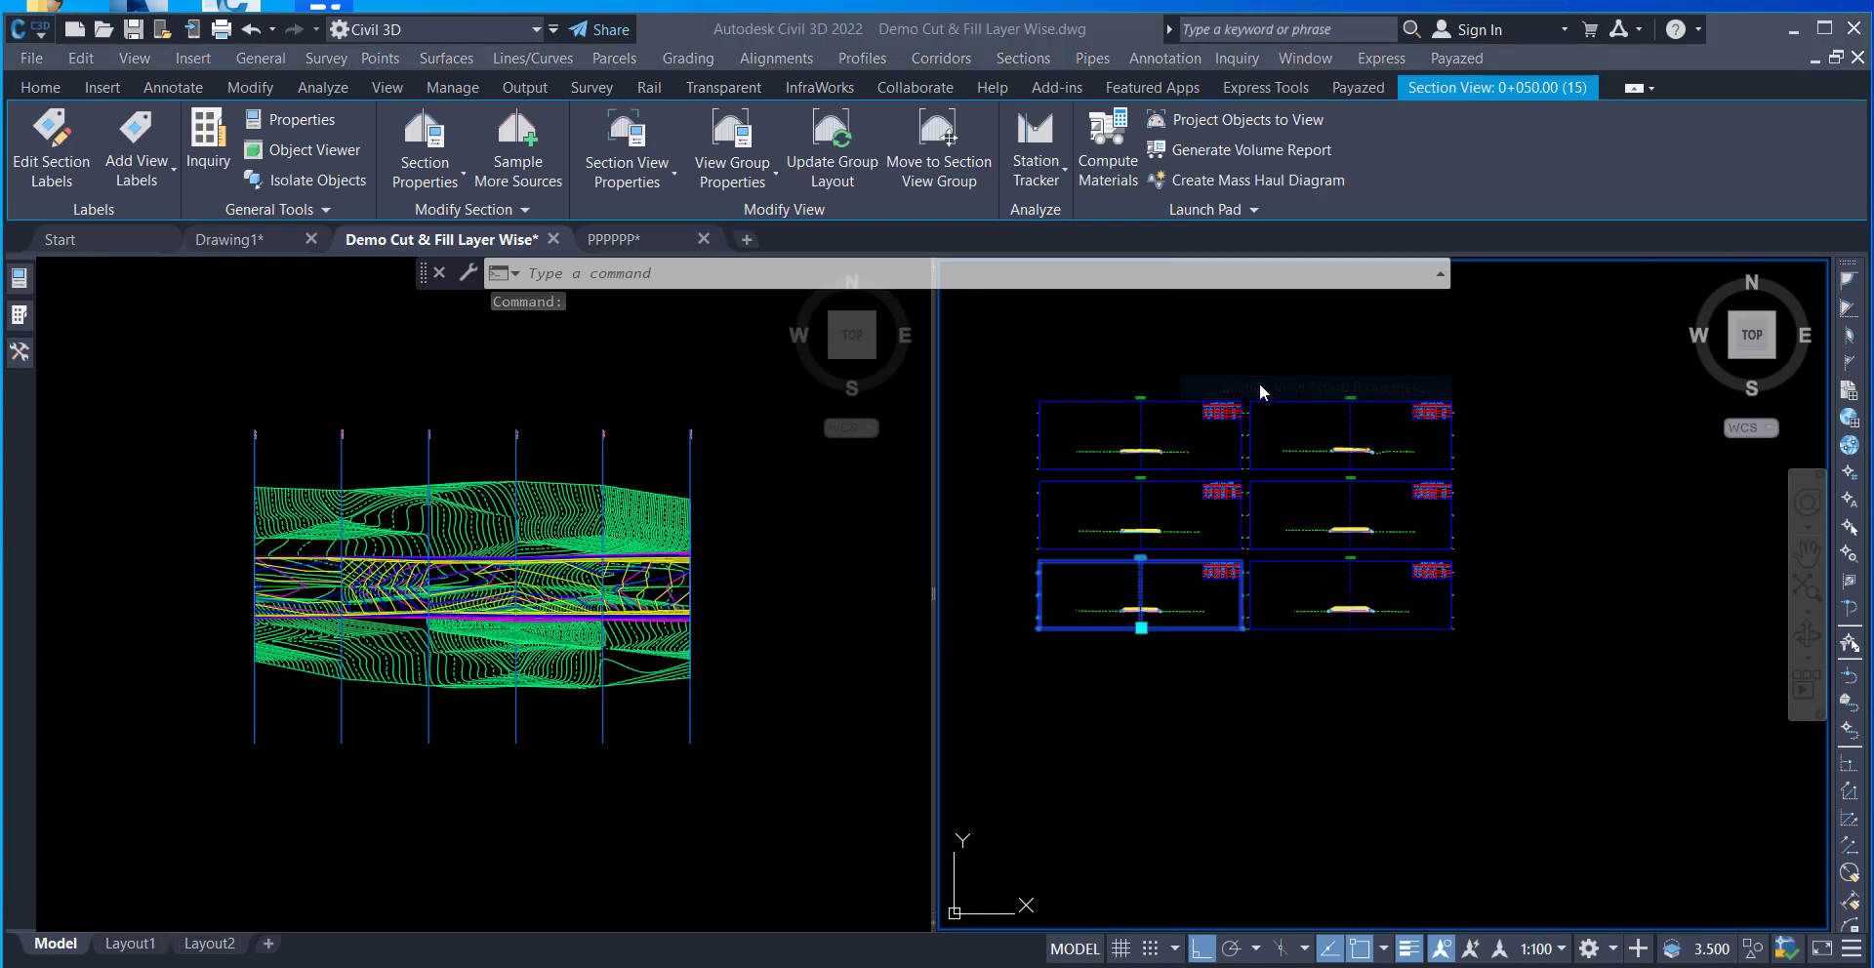
click(1156, 246)
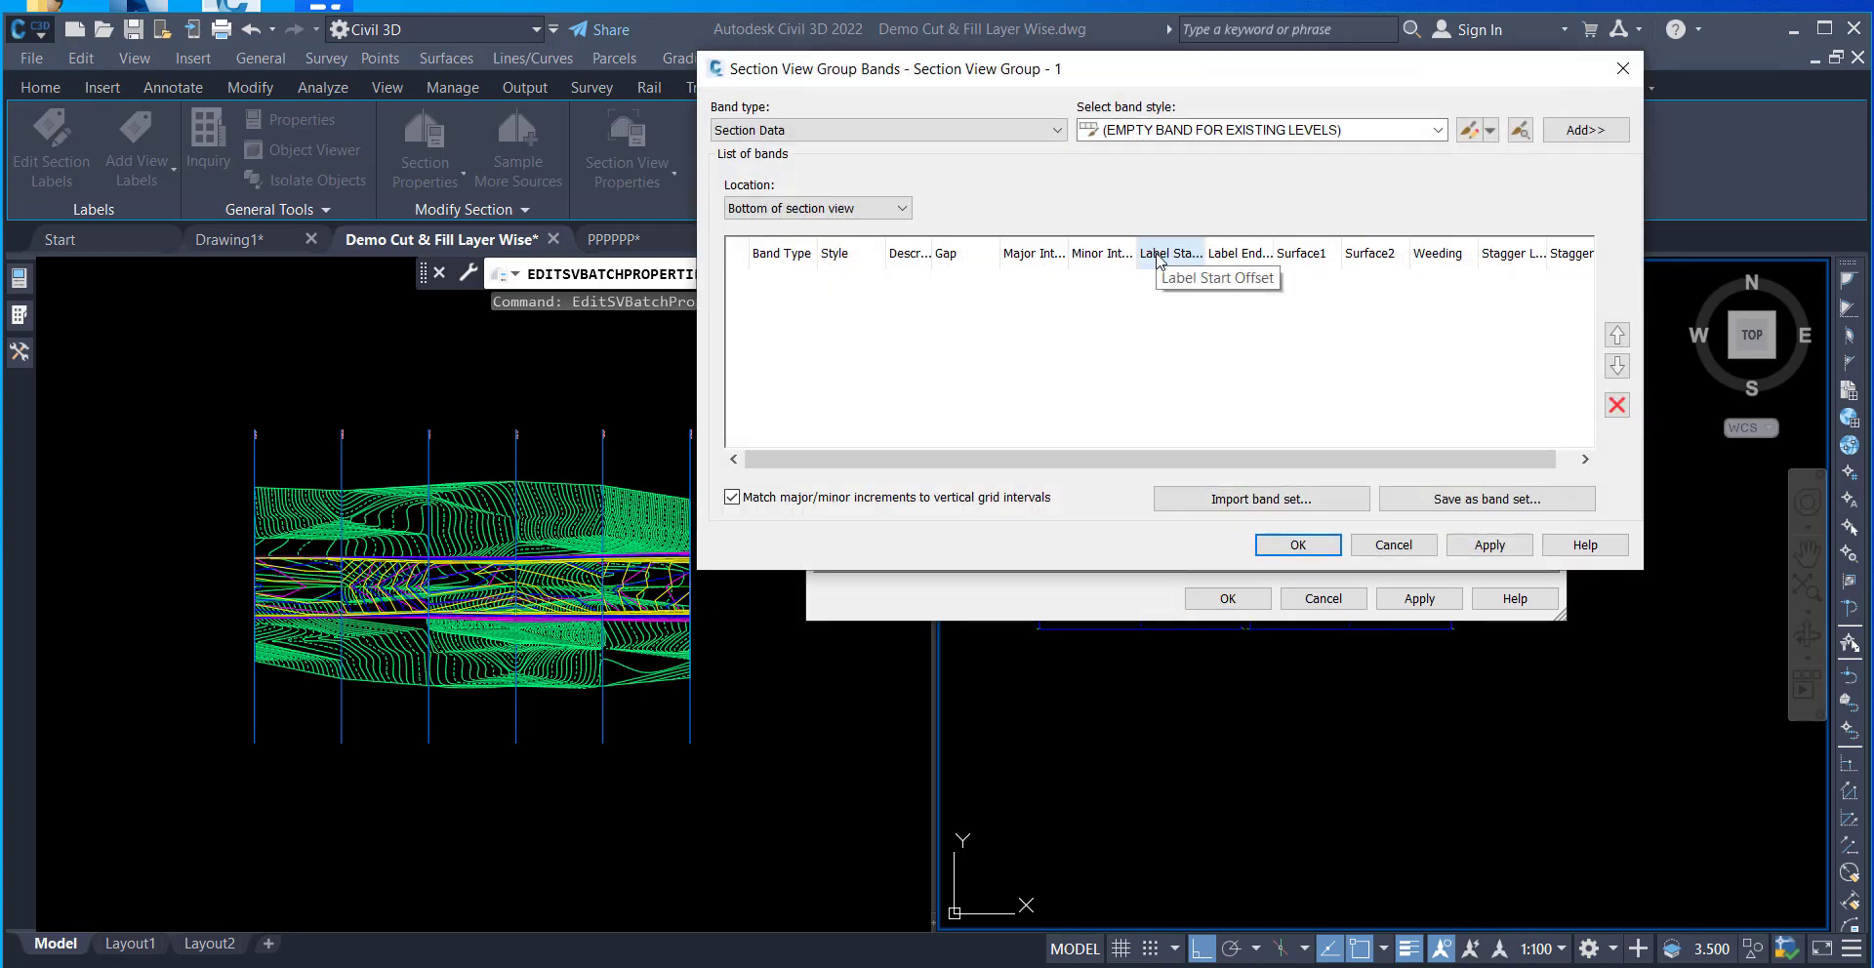
click(1262, 500)
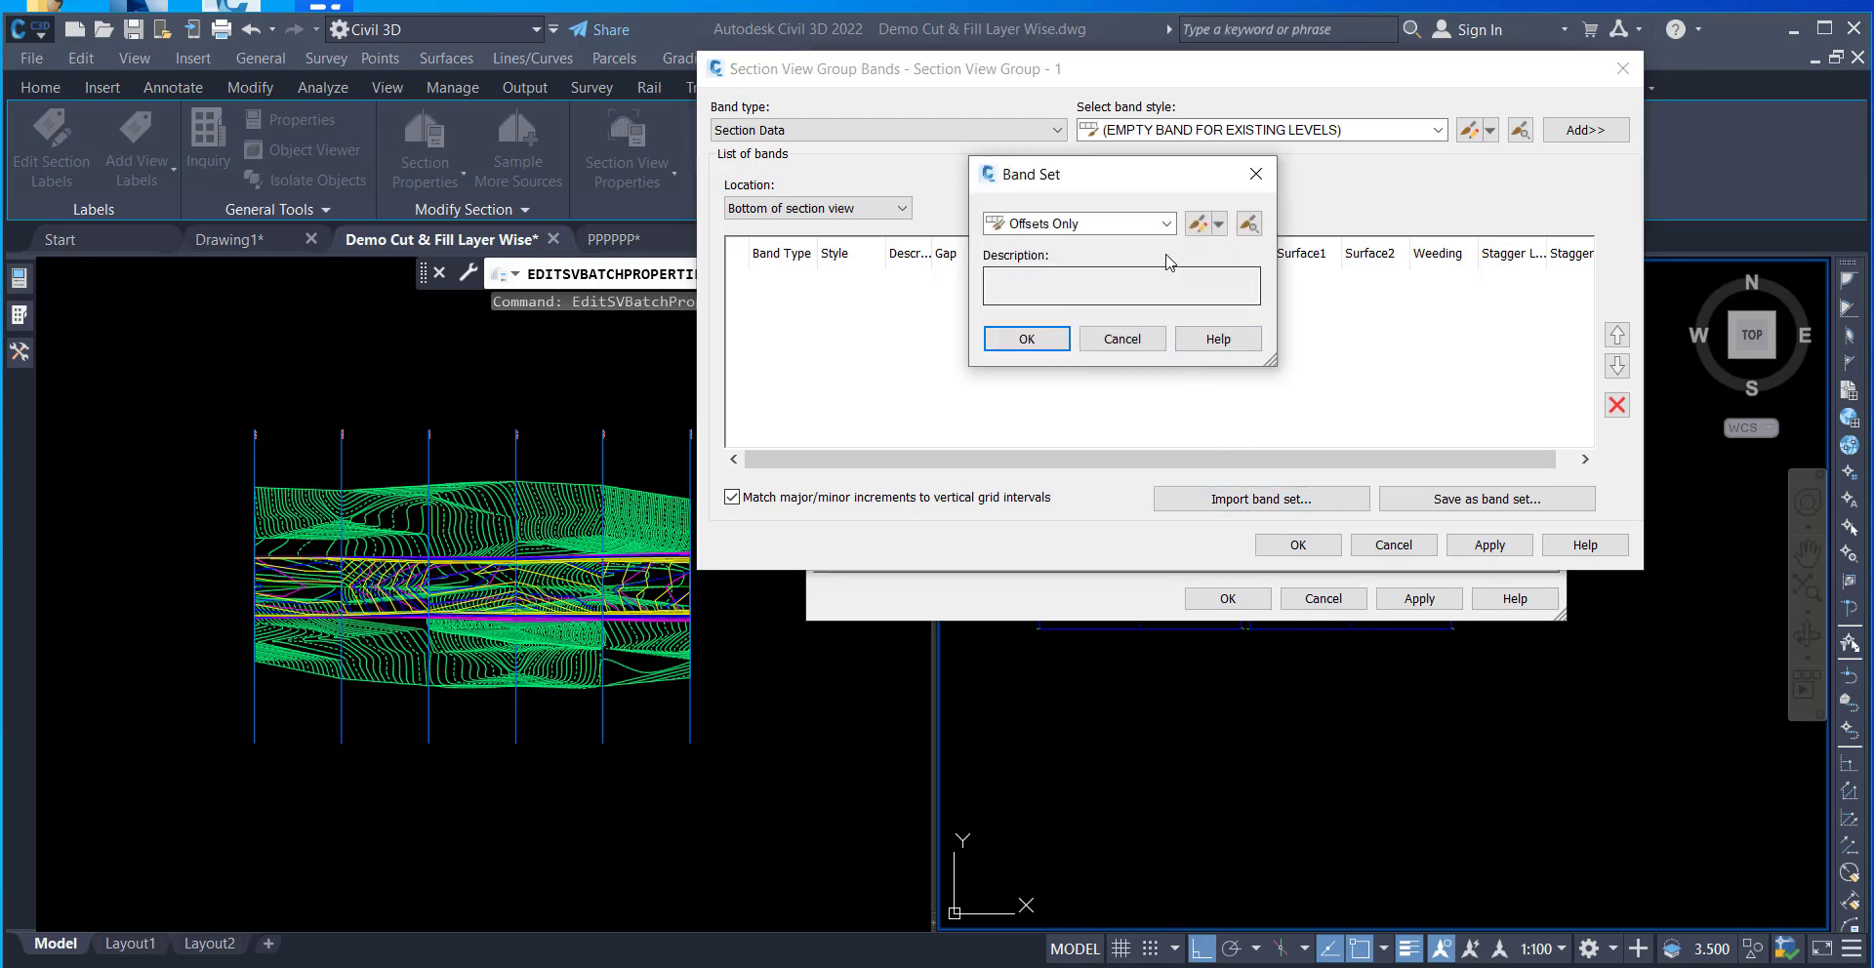
click(1167, 226)
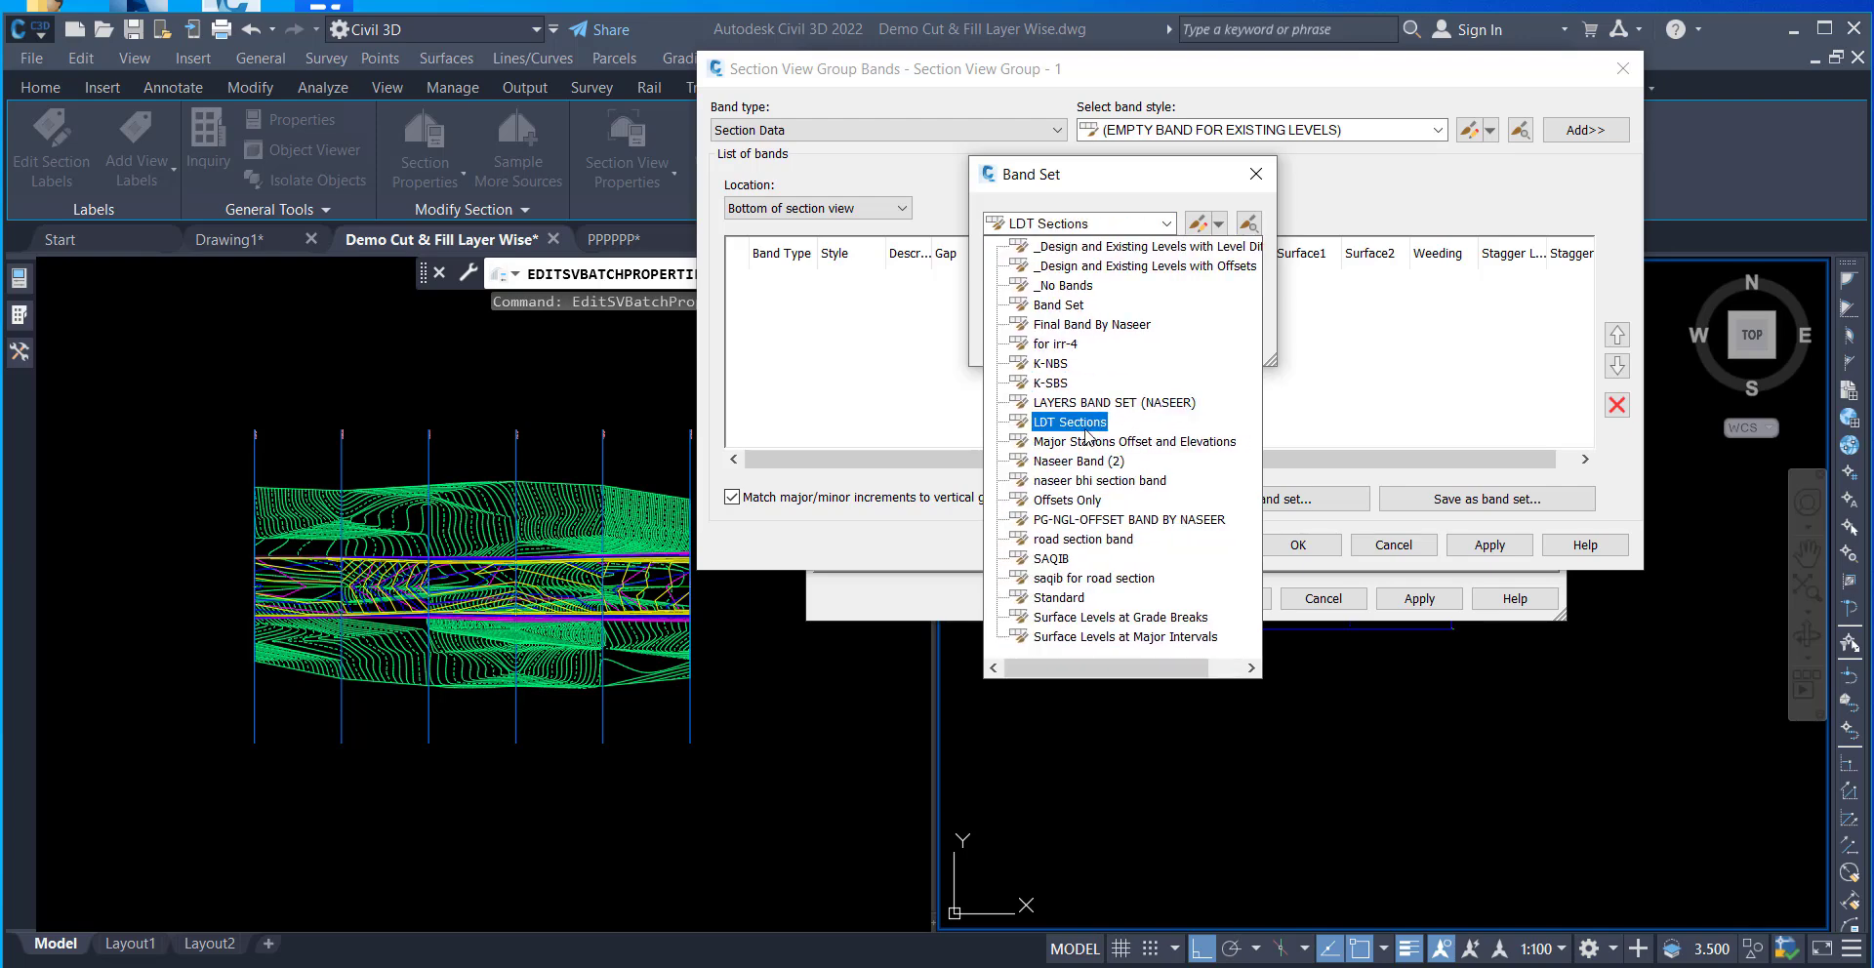
key(Up)
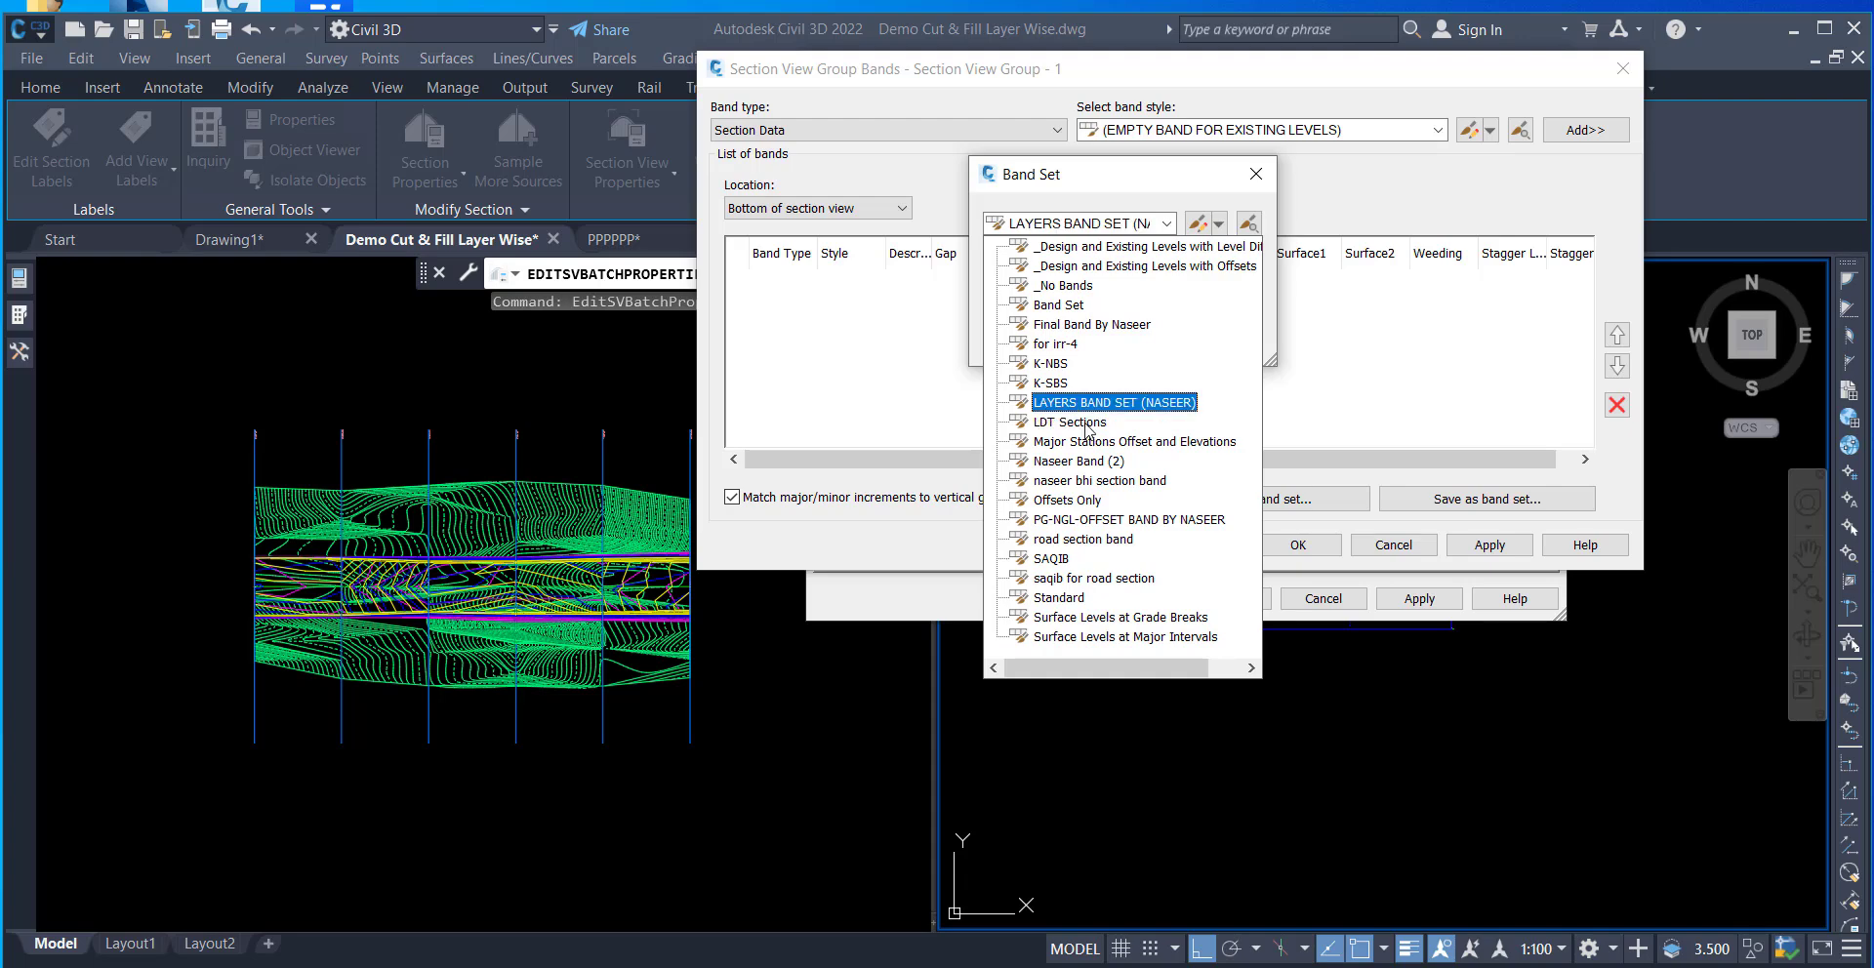
key(Return)
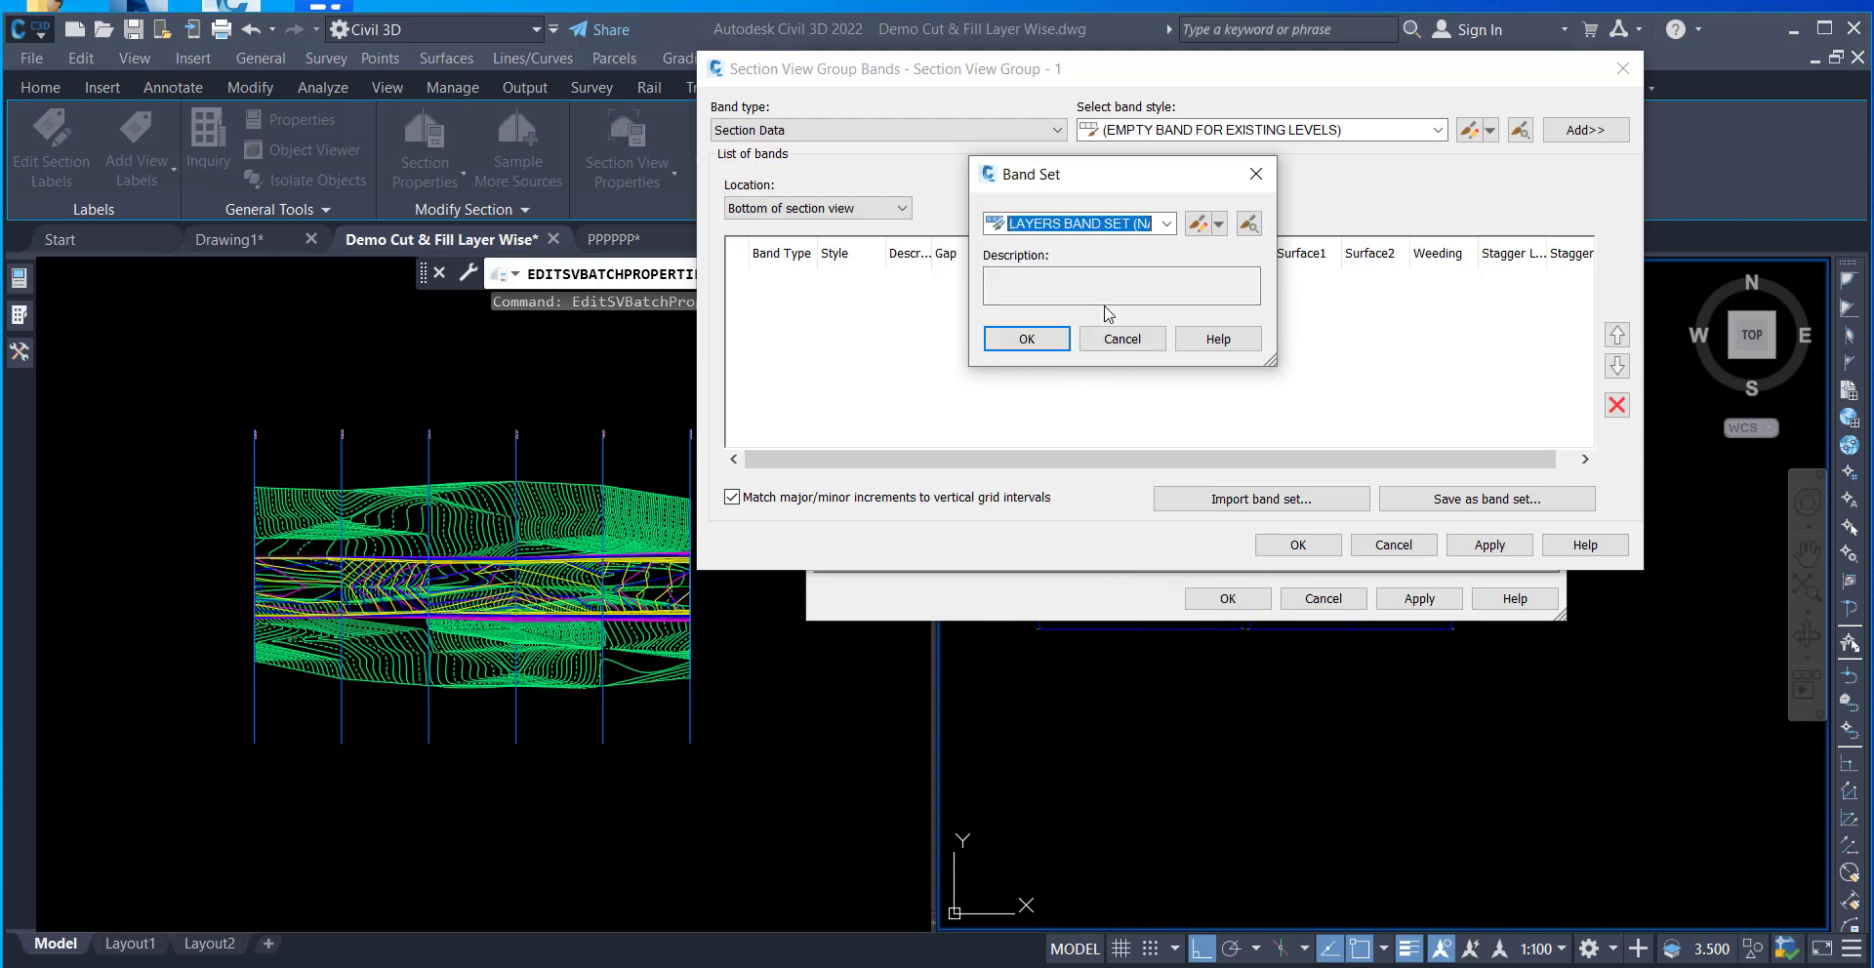
click(1067, 339)
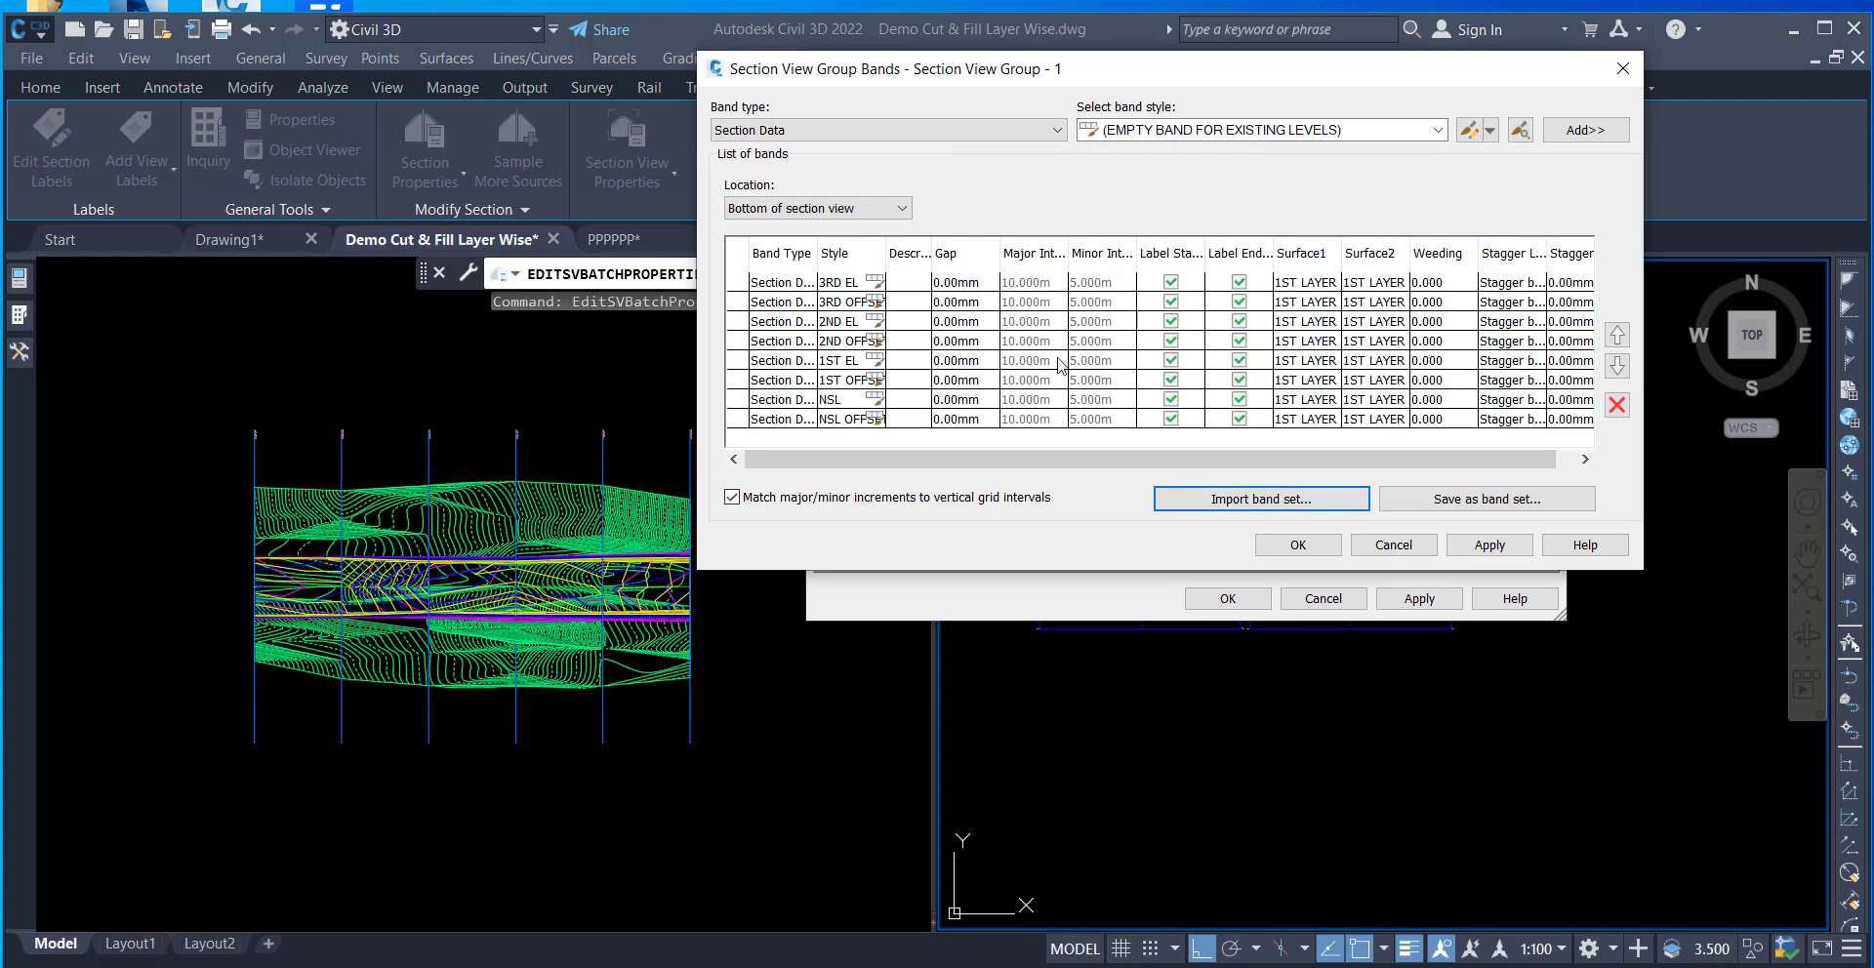
- Set both Surface1 and Surface2 of the 3RD EL band to 3RD LAYER
drag(1073, 467, 1250, 474)
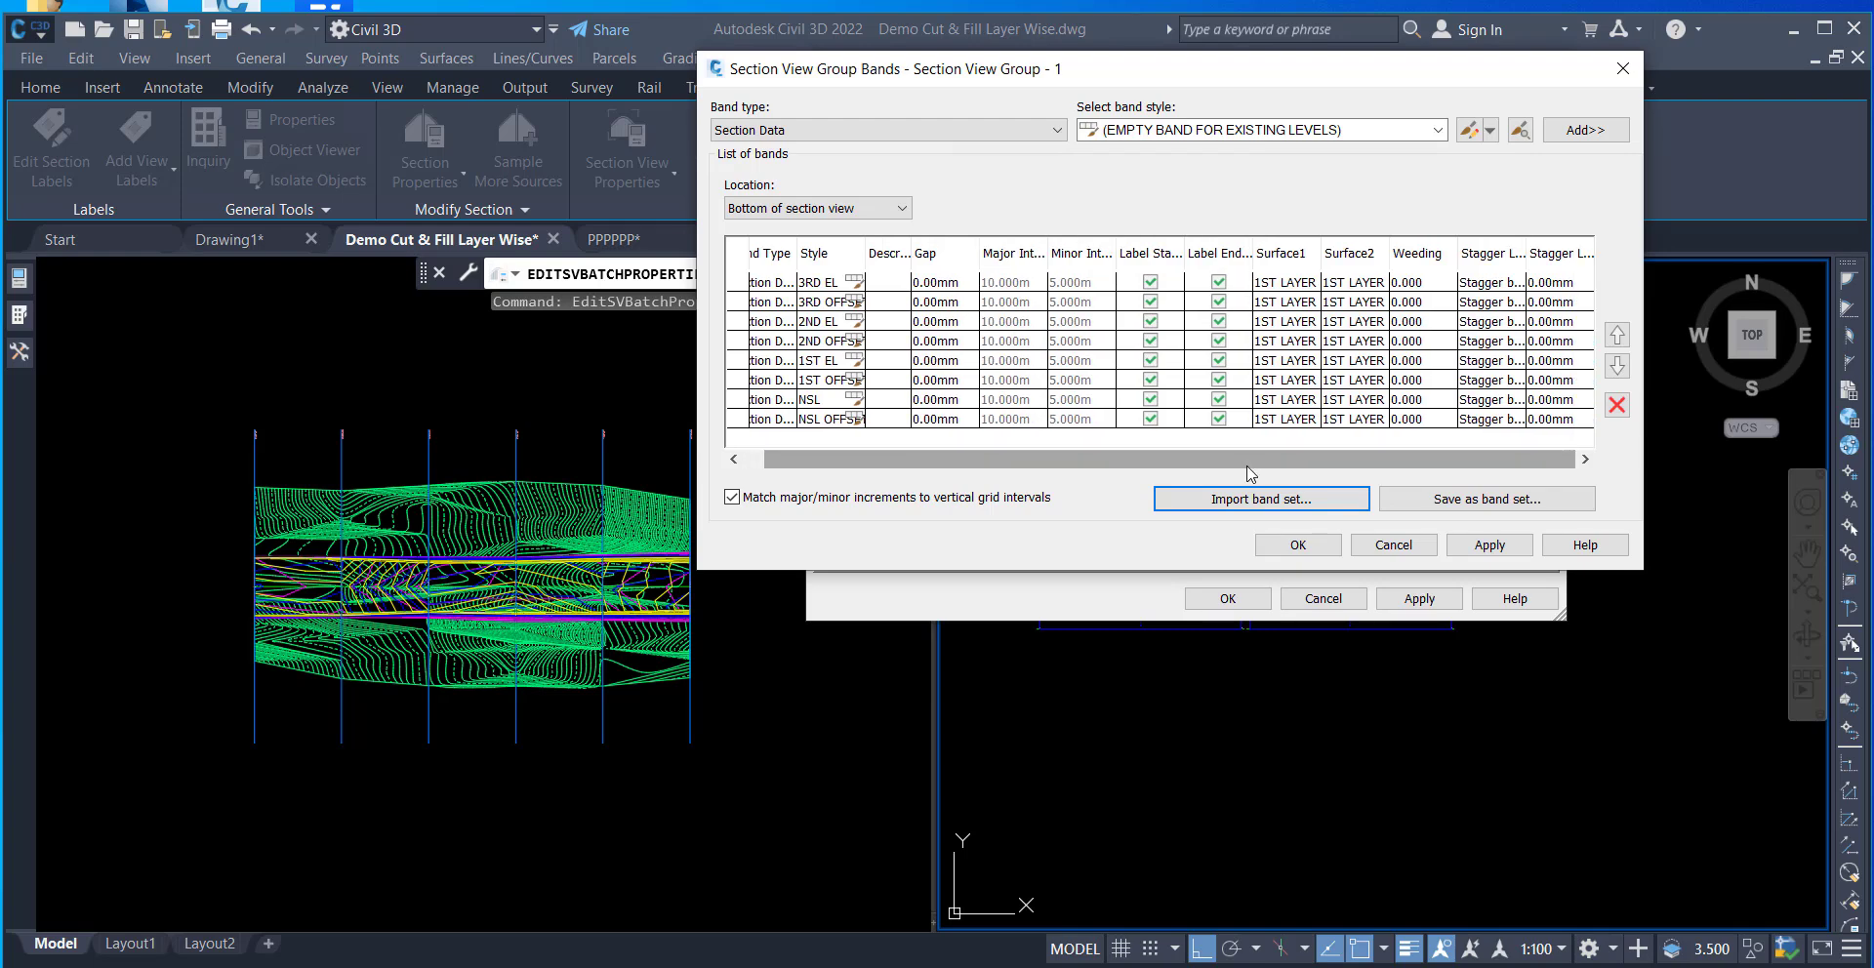
drag(1247, 468, 1011, 468)
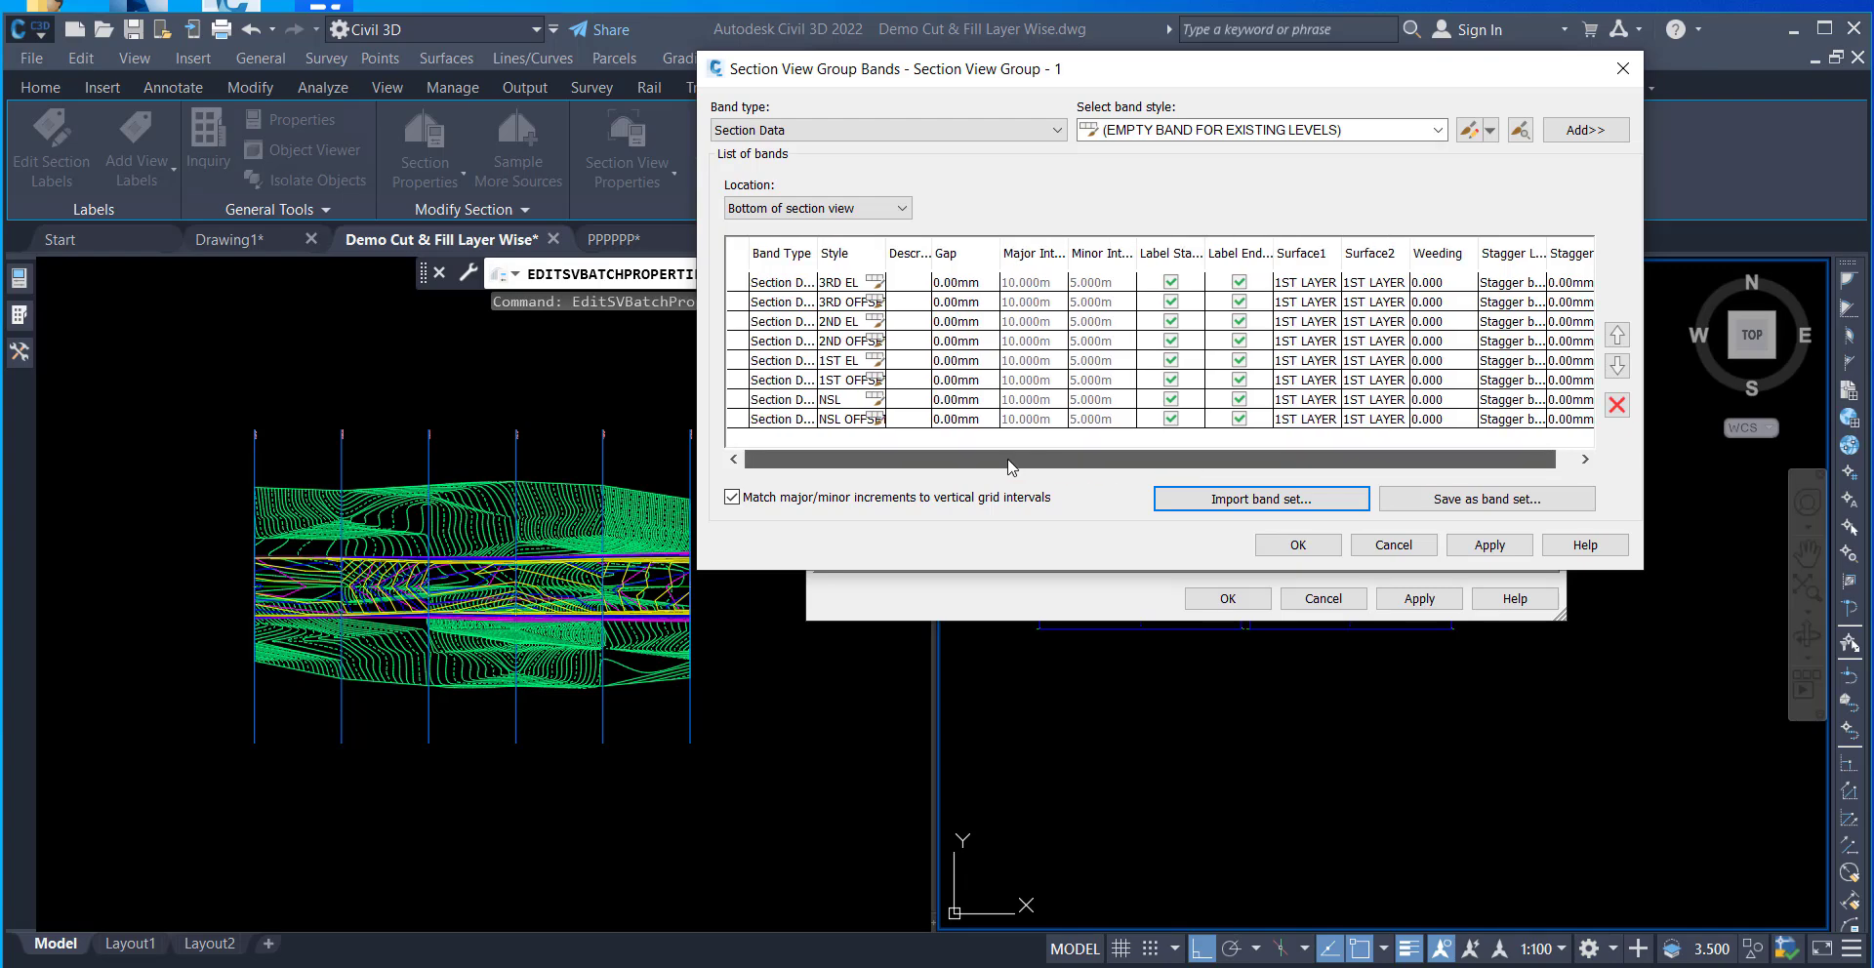
click(1317, 286)
click(1317, 286)
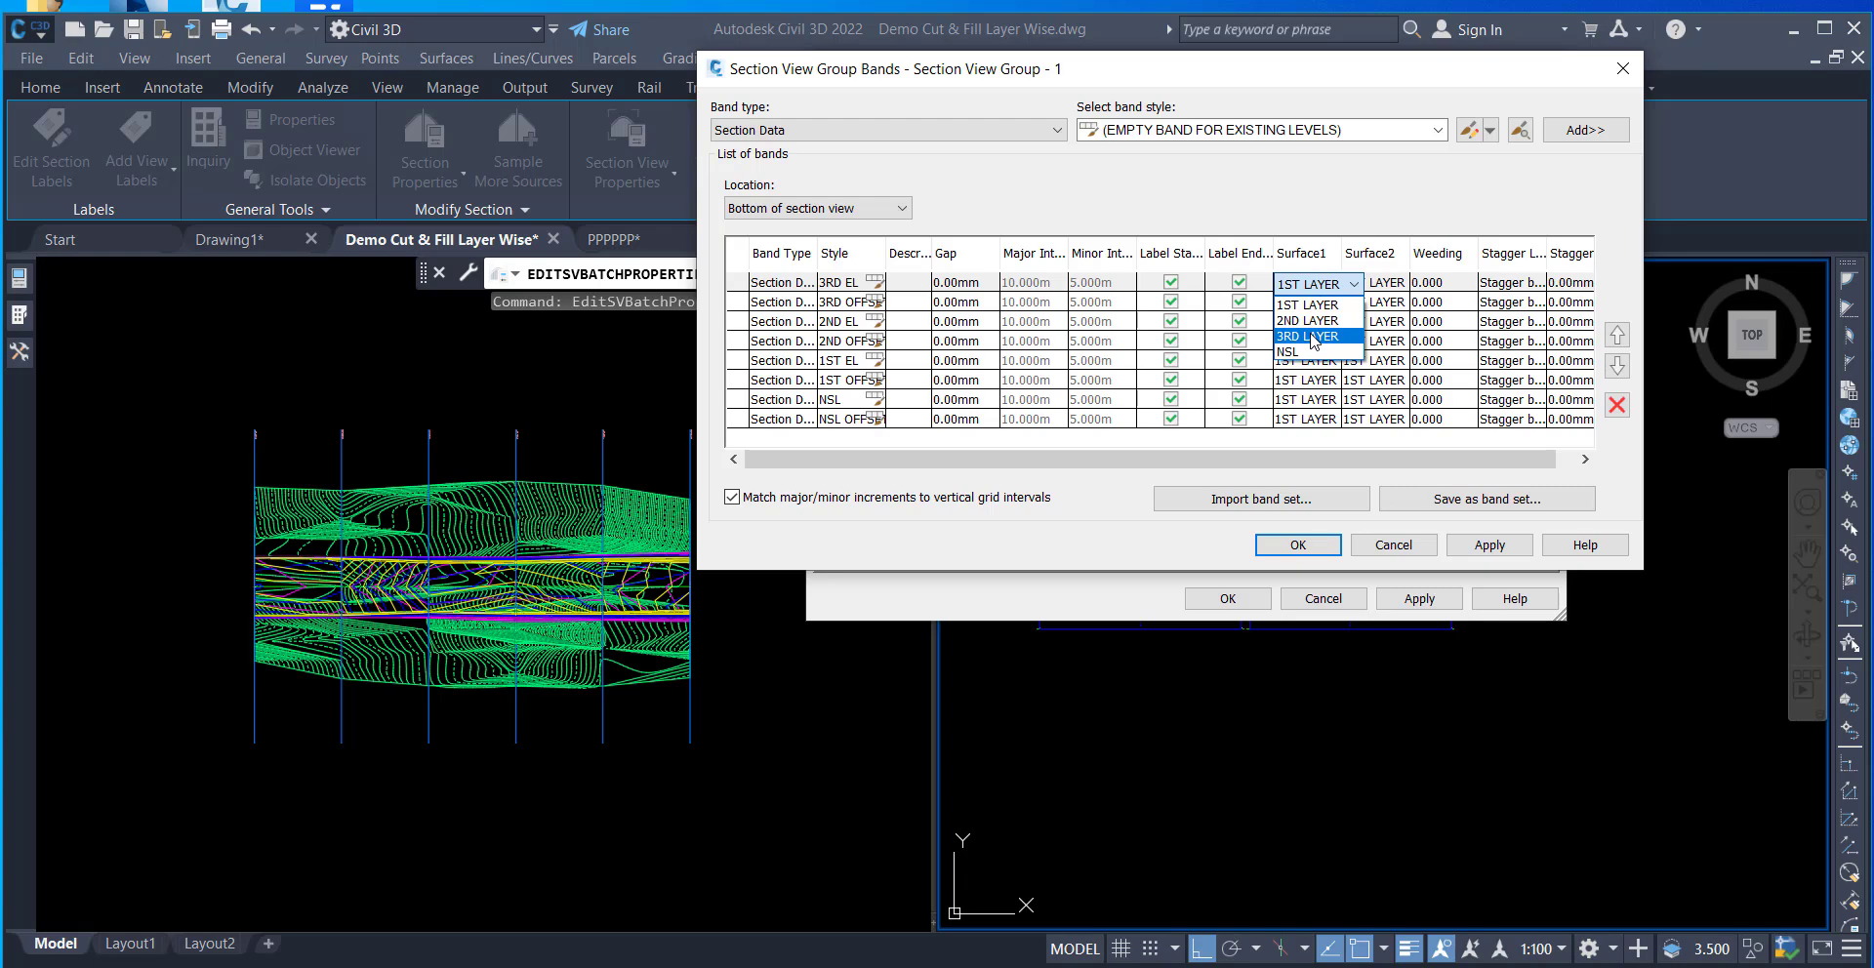
click(1314, 337)
click(1377, 283)
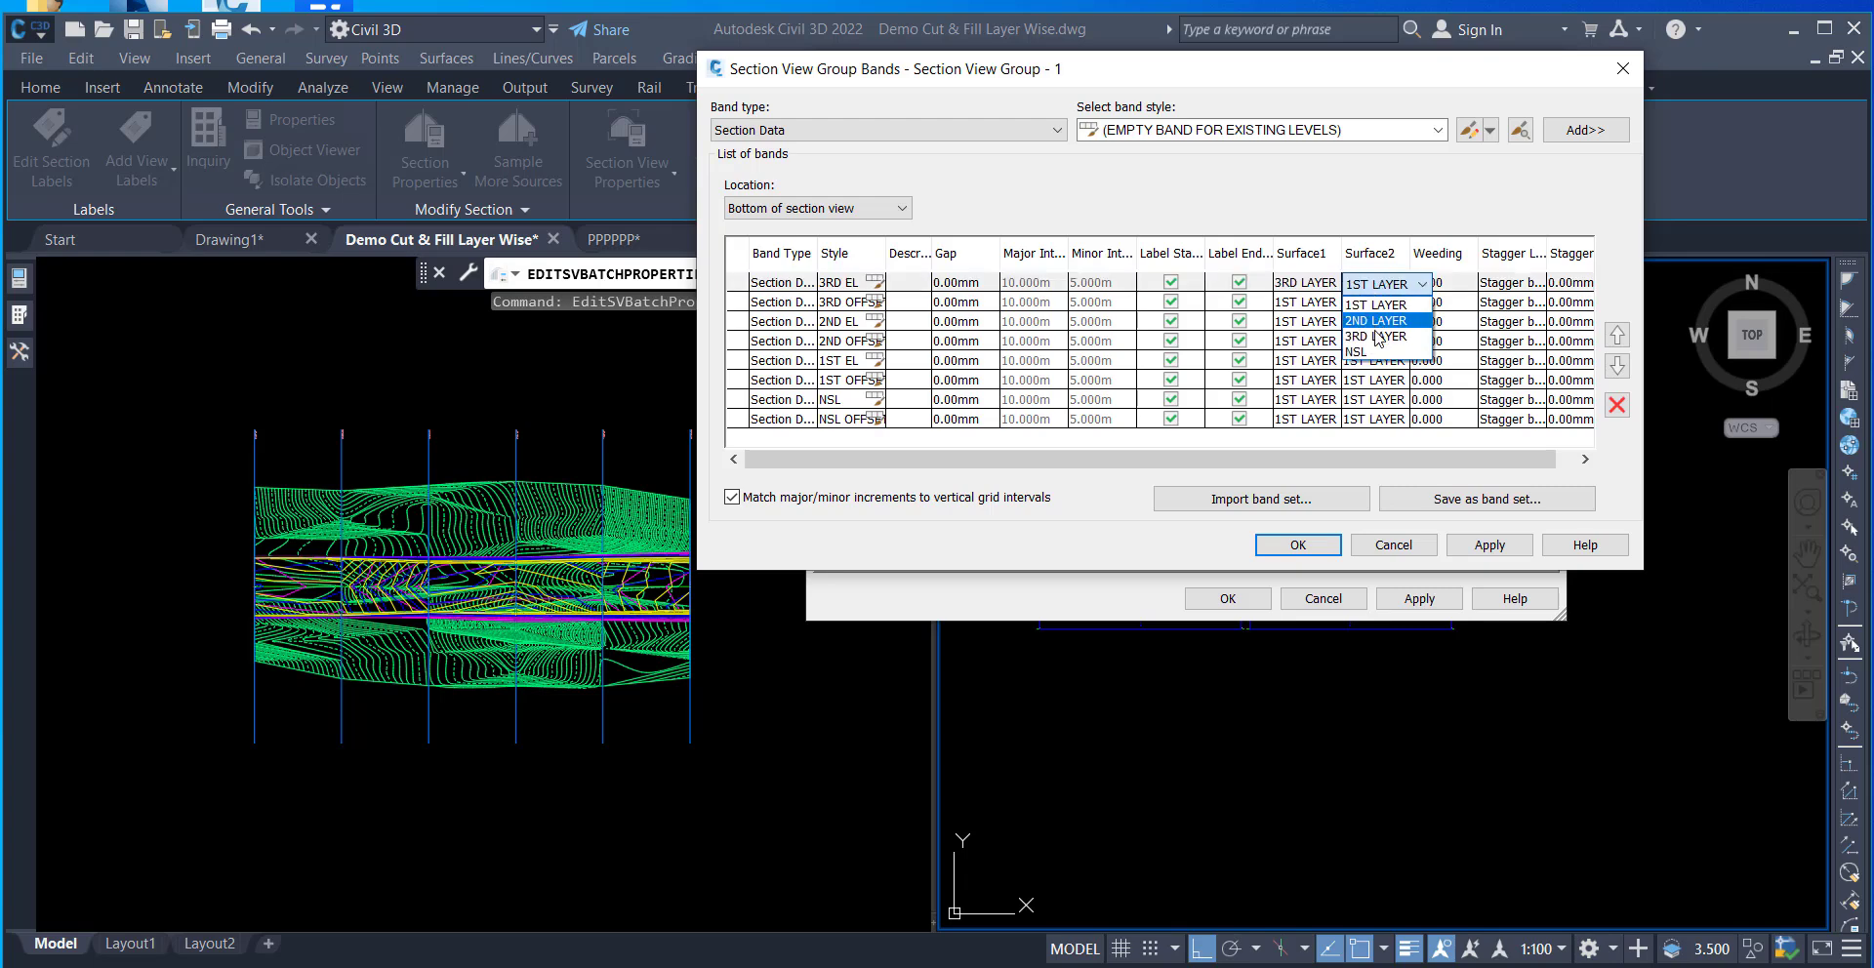
click(1378, 337)
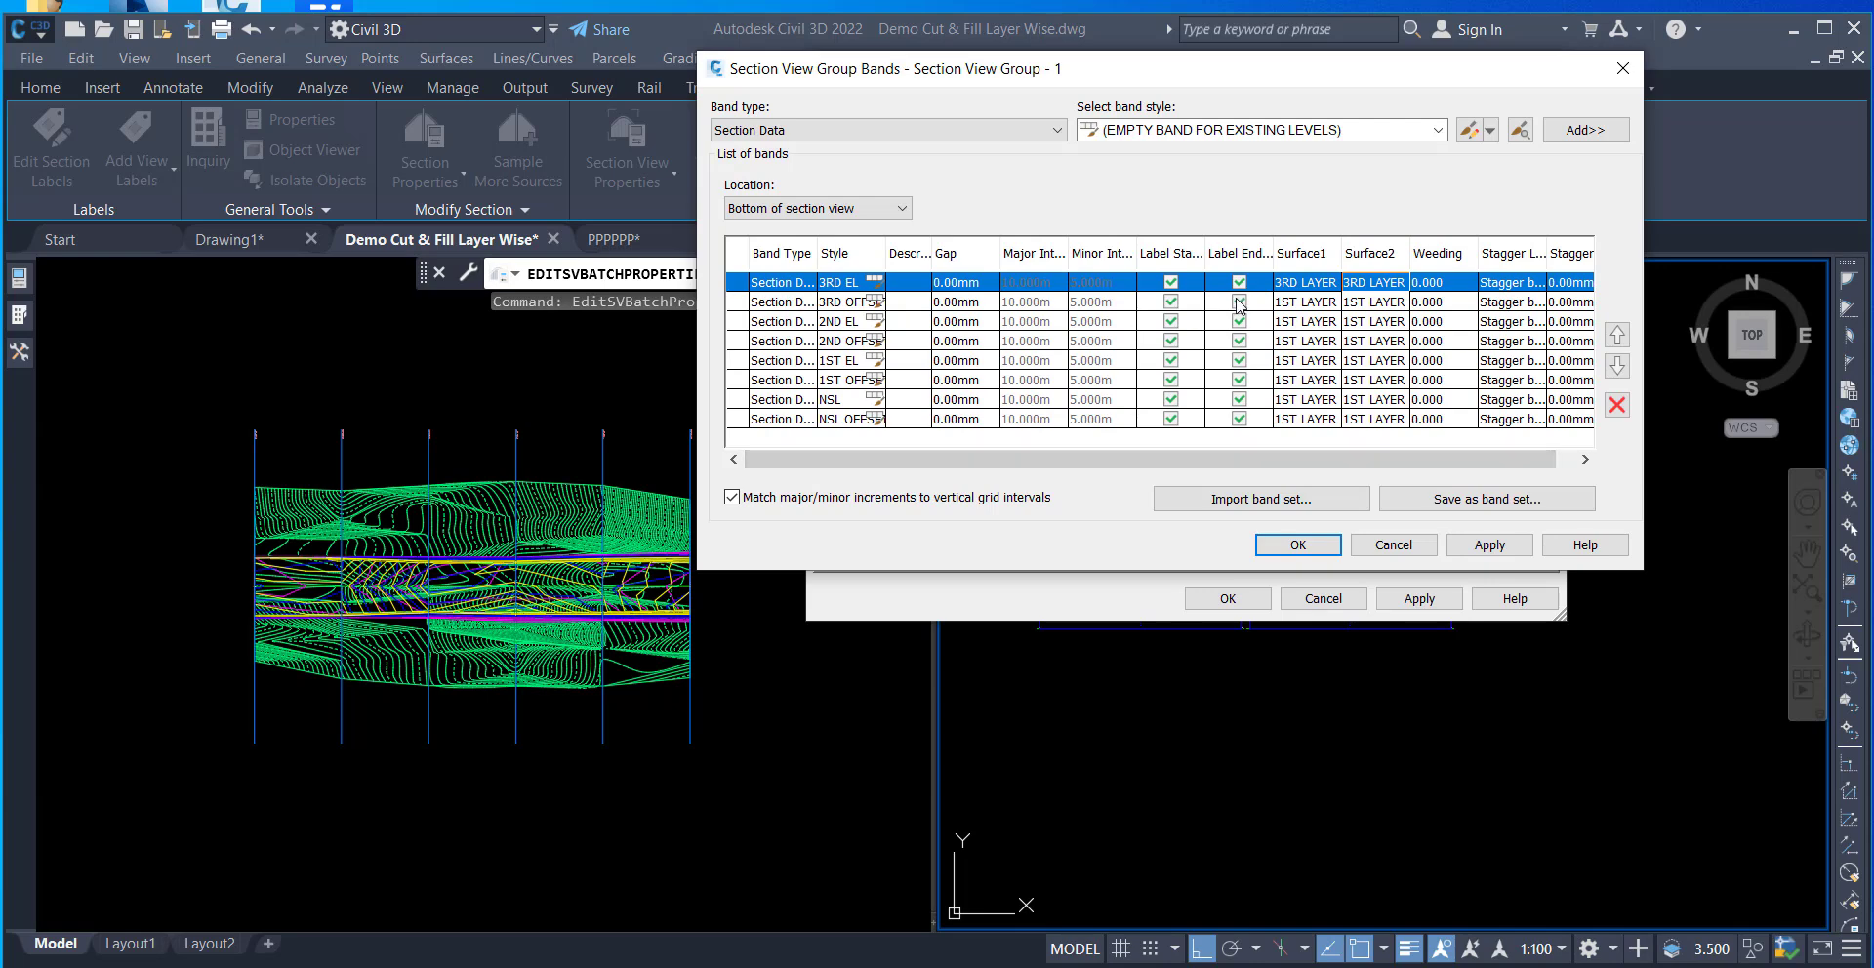
- Assign 3RD LAYER as Surface1 and Surface2 of the 3RD offset band
click(1304, 298)
click(1305, 315)
click(1305, 304)
click(1305, 303)
click(1308, 355)
click(1394, 303)
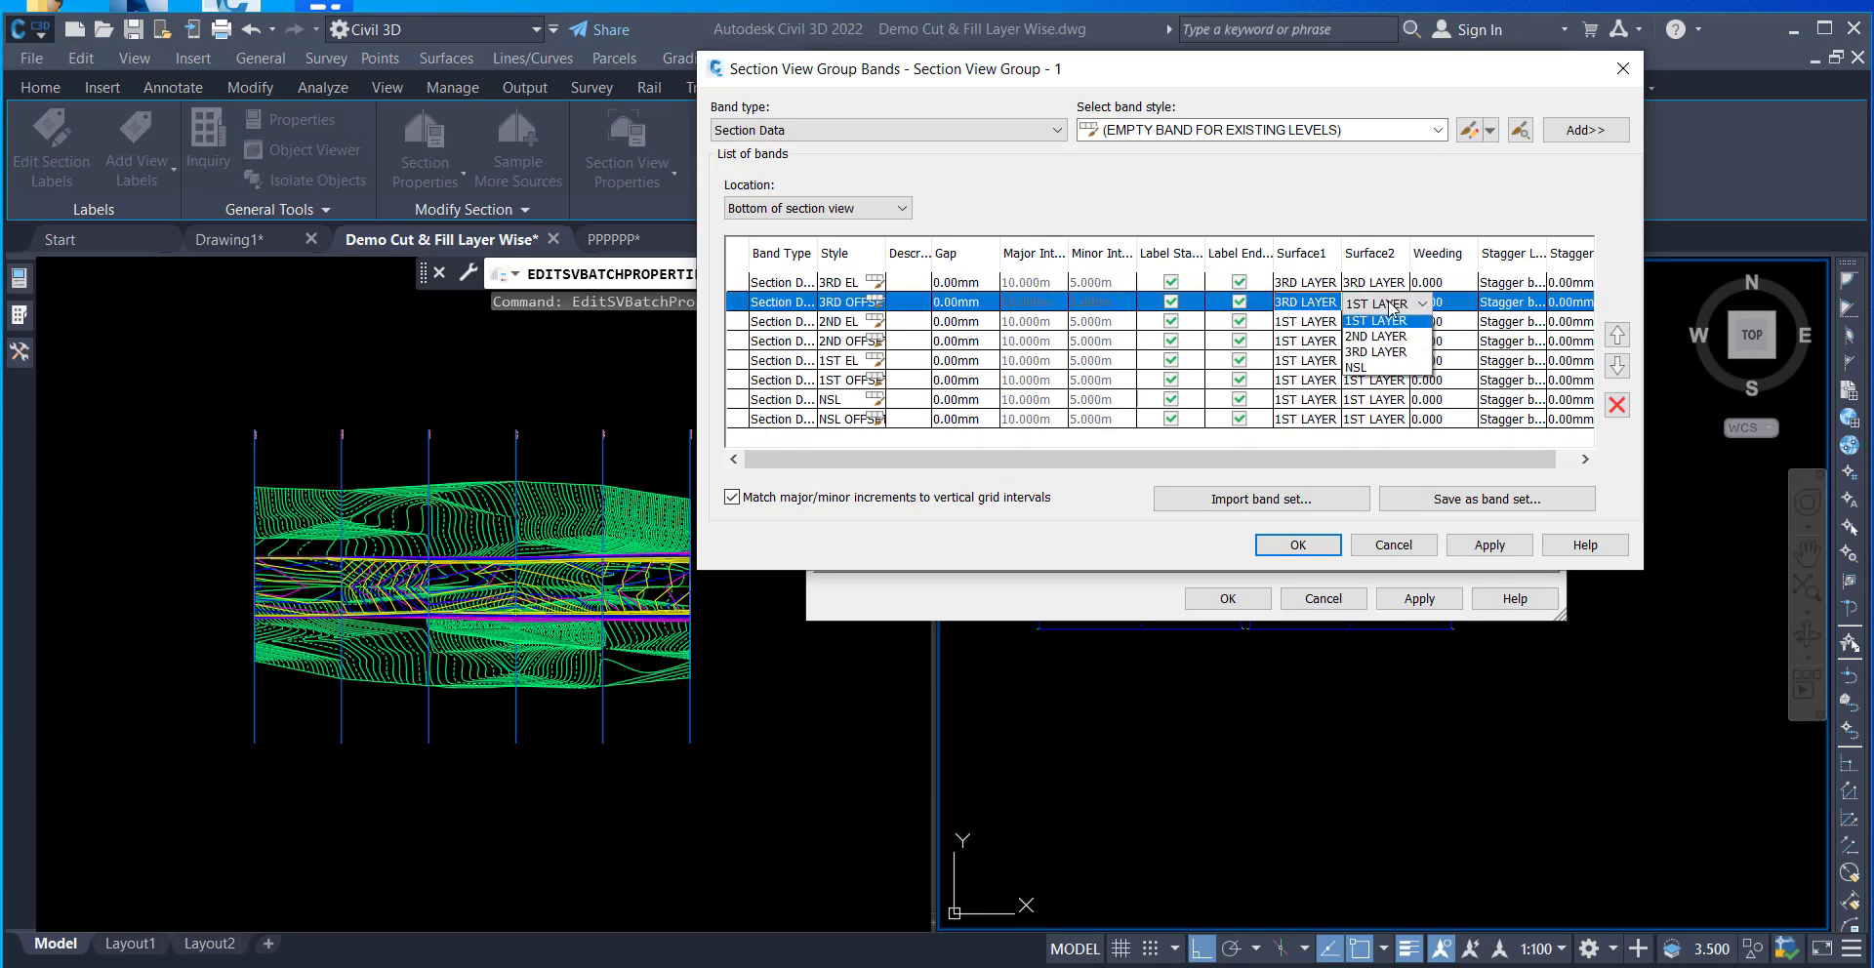
click(1386, 355)
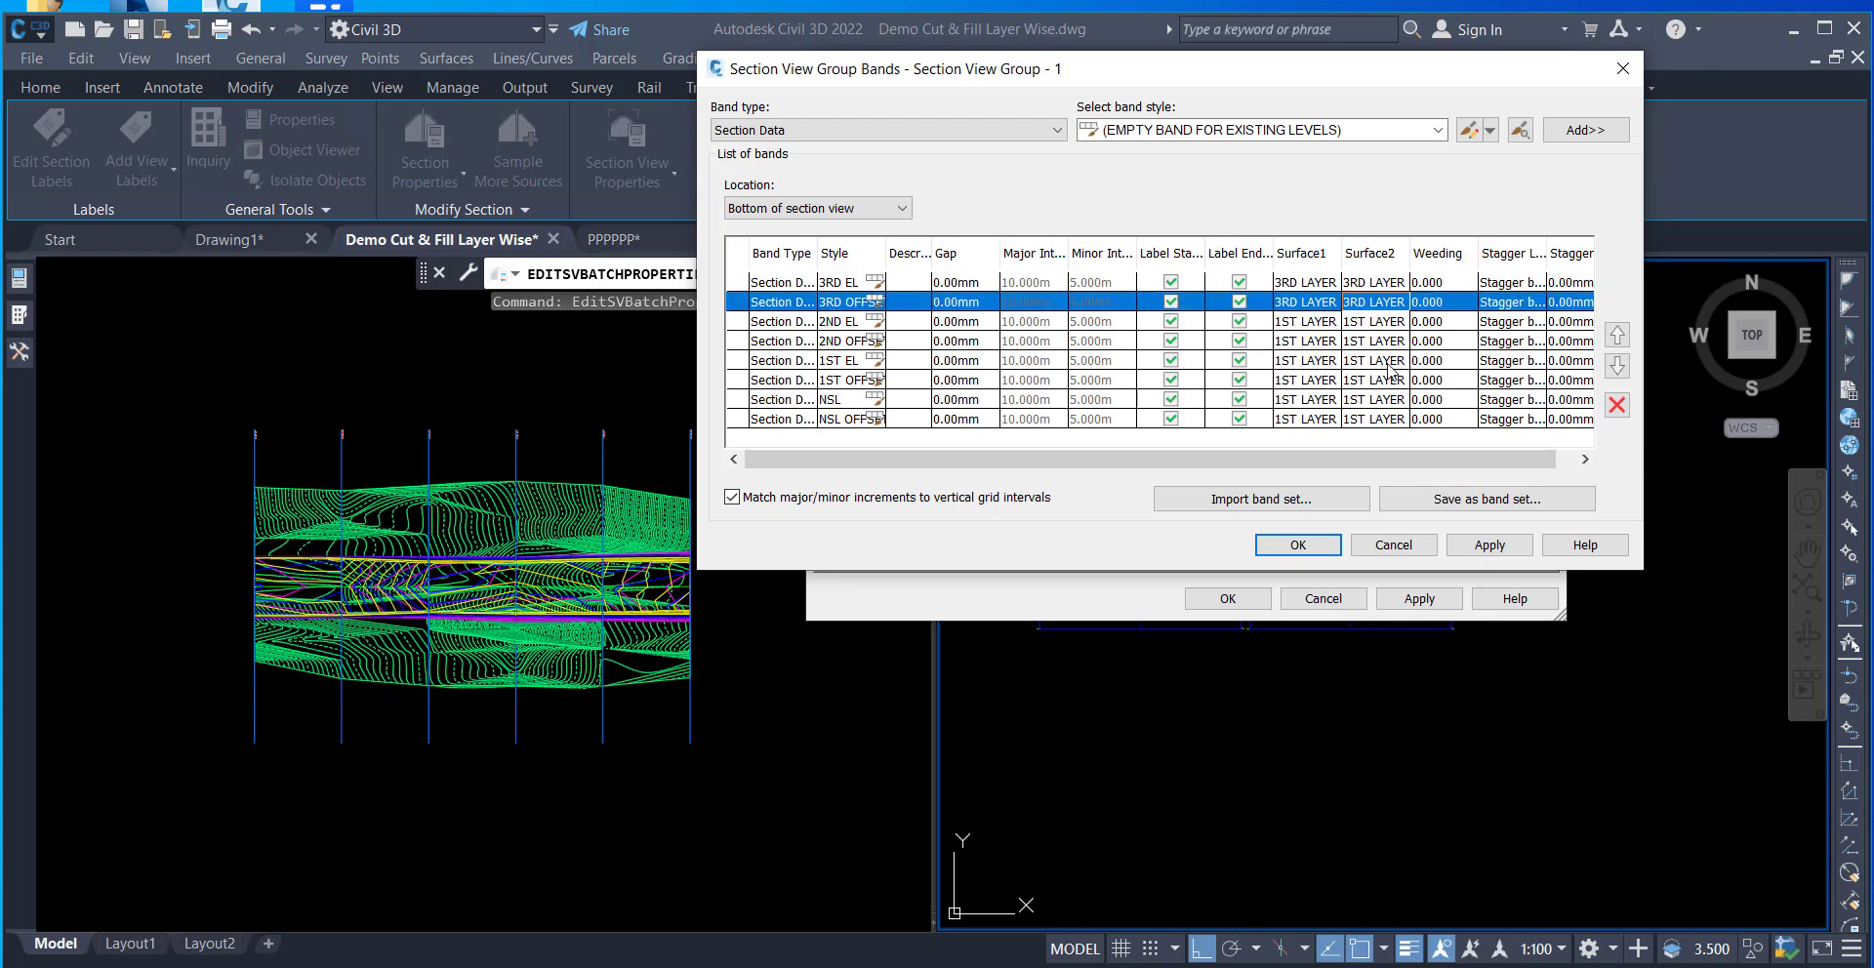
- Set Surface1 and Surface2 to 2ND LAYER for both the 2ND EL and 2ND offset bands
click(1304, 323)
click(1304, 323)
click(1310, 353)
click(1362, 328)
click(1347, 356)
click(1308, 342)
click(1308, 342)
click(1309, 374)
click(1386, 340)
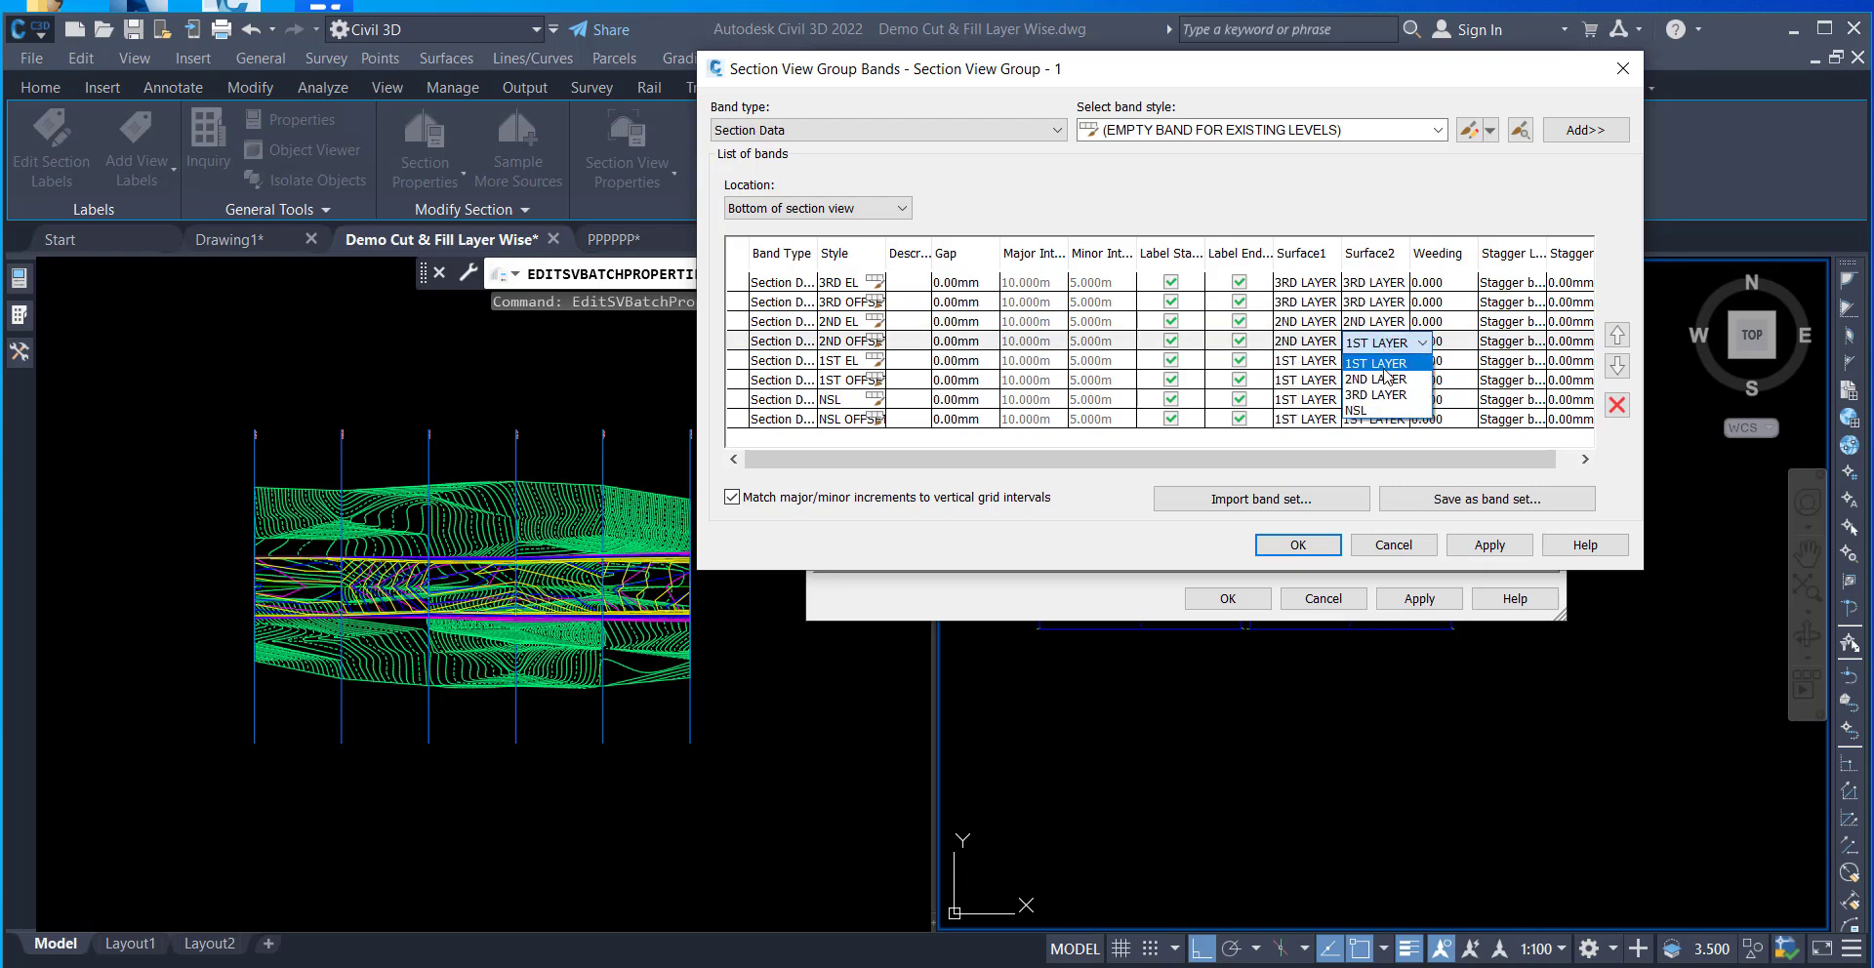
click(1385, 375)
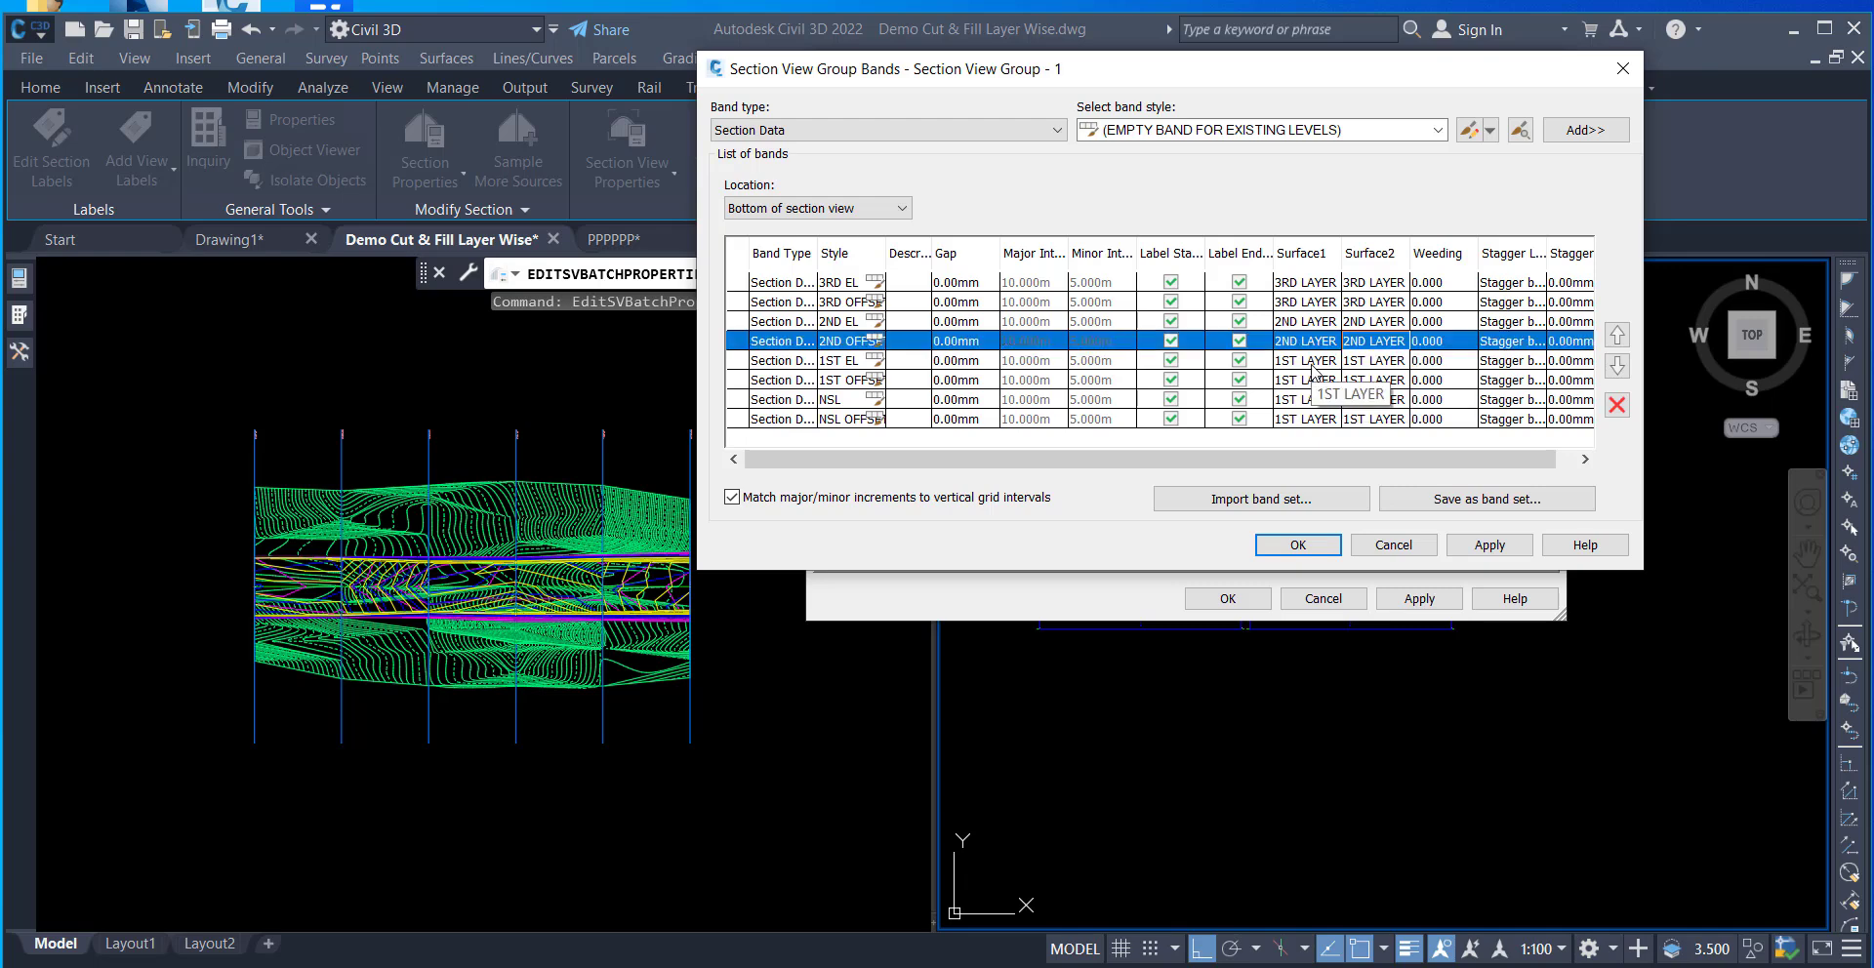
- Set Surface1 and Surface2 to NSL for both the NSL and NSL offset bands
click(1317, 401)
click(1317, 401)
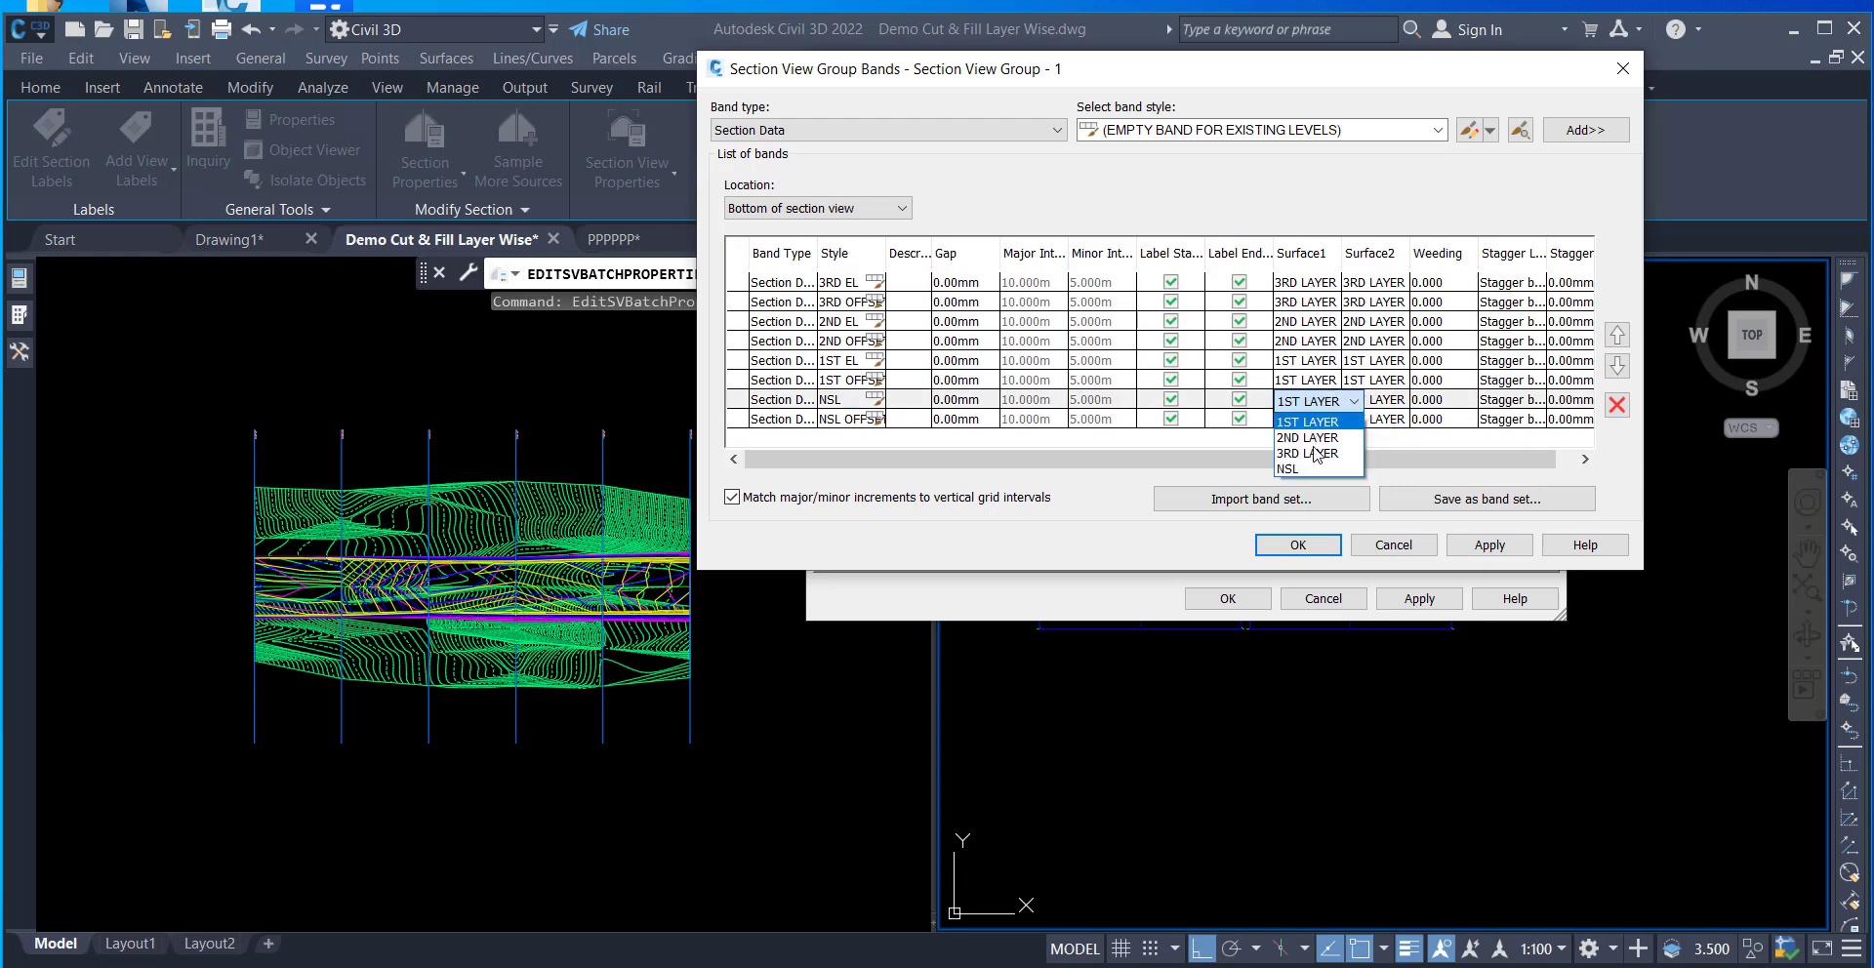
click(1317, 470)
click(1398, 402)
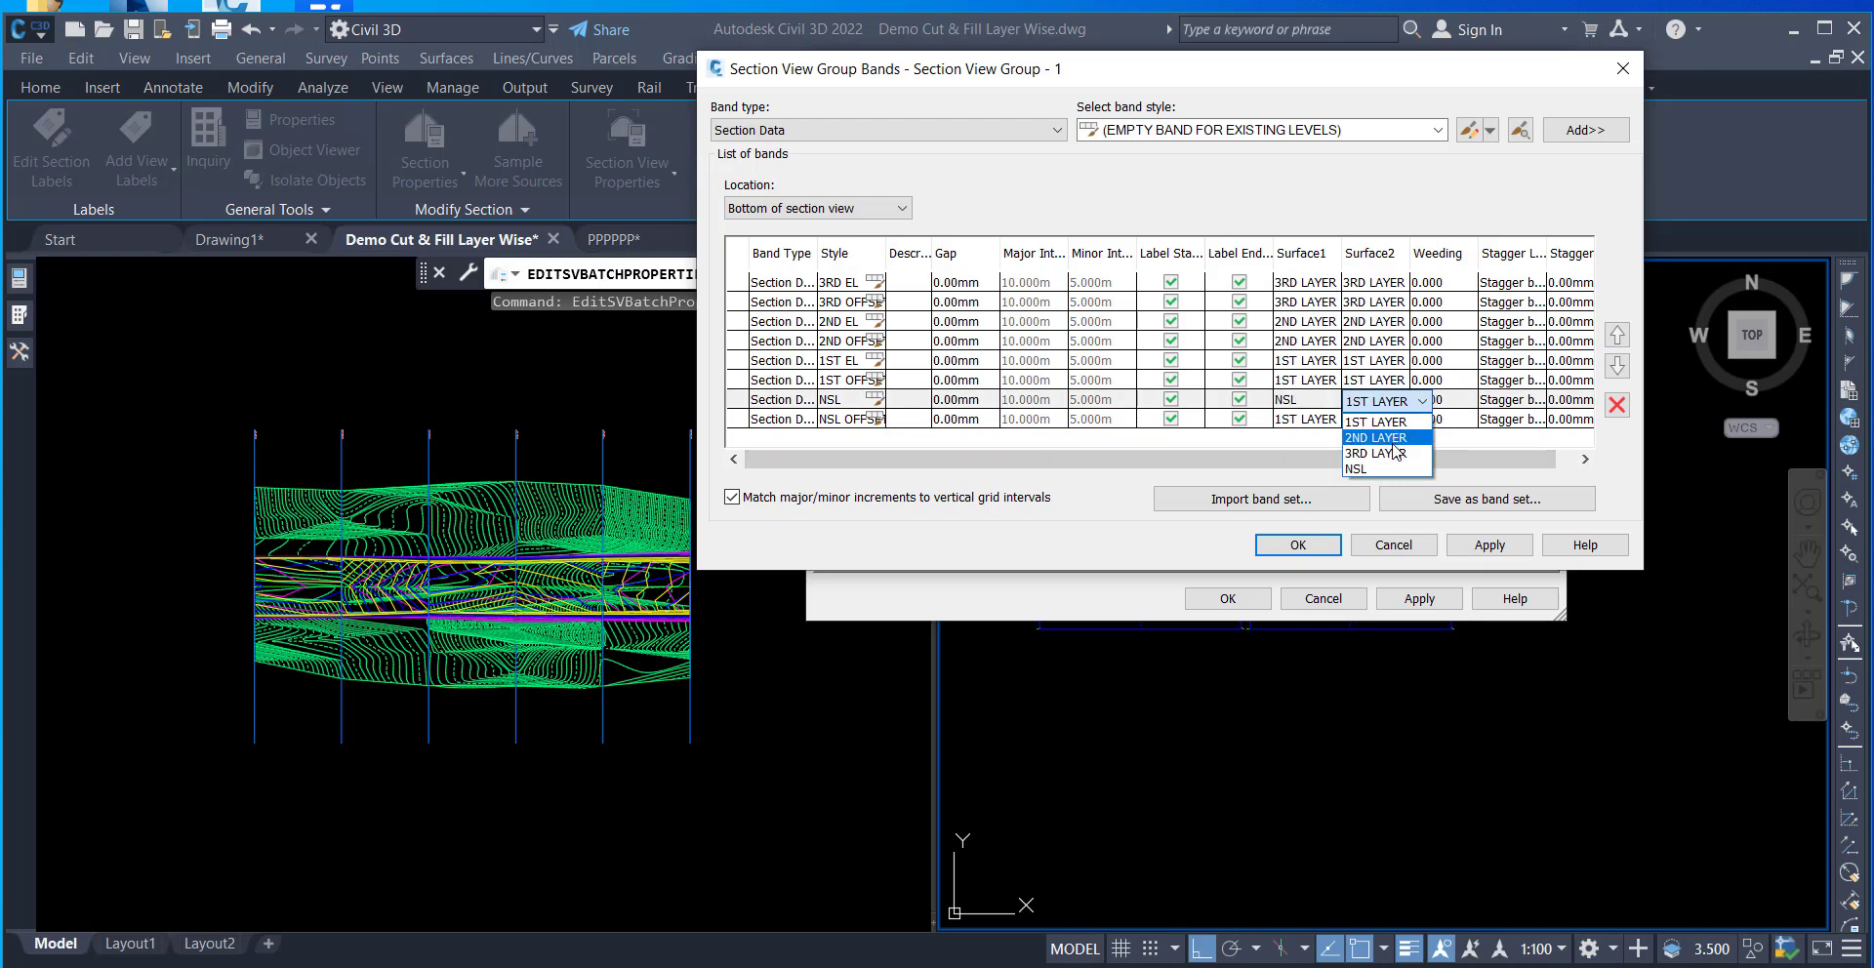
click(1391, 470)
click(1309, 419)
click(1308, 420)
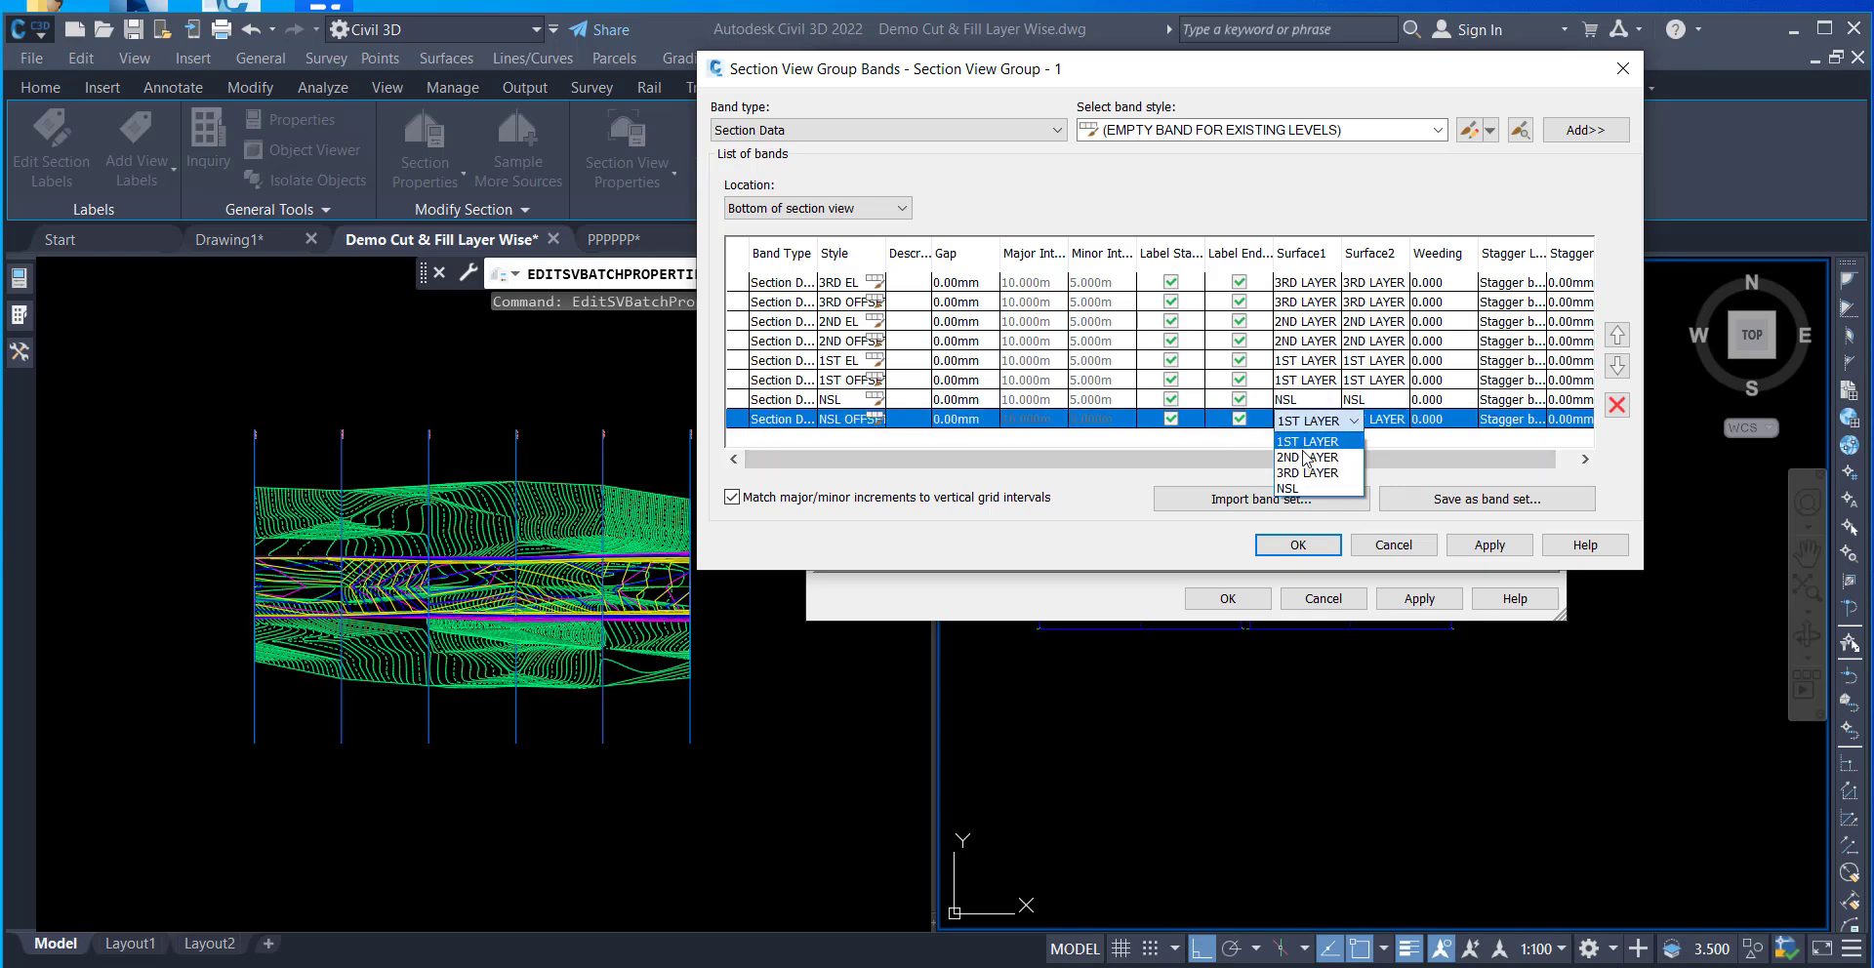
click(1306, 489)
click(1373, 422)
click(1381, 488)
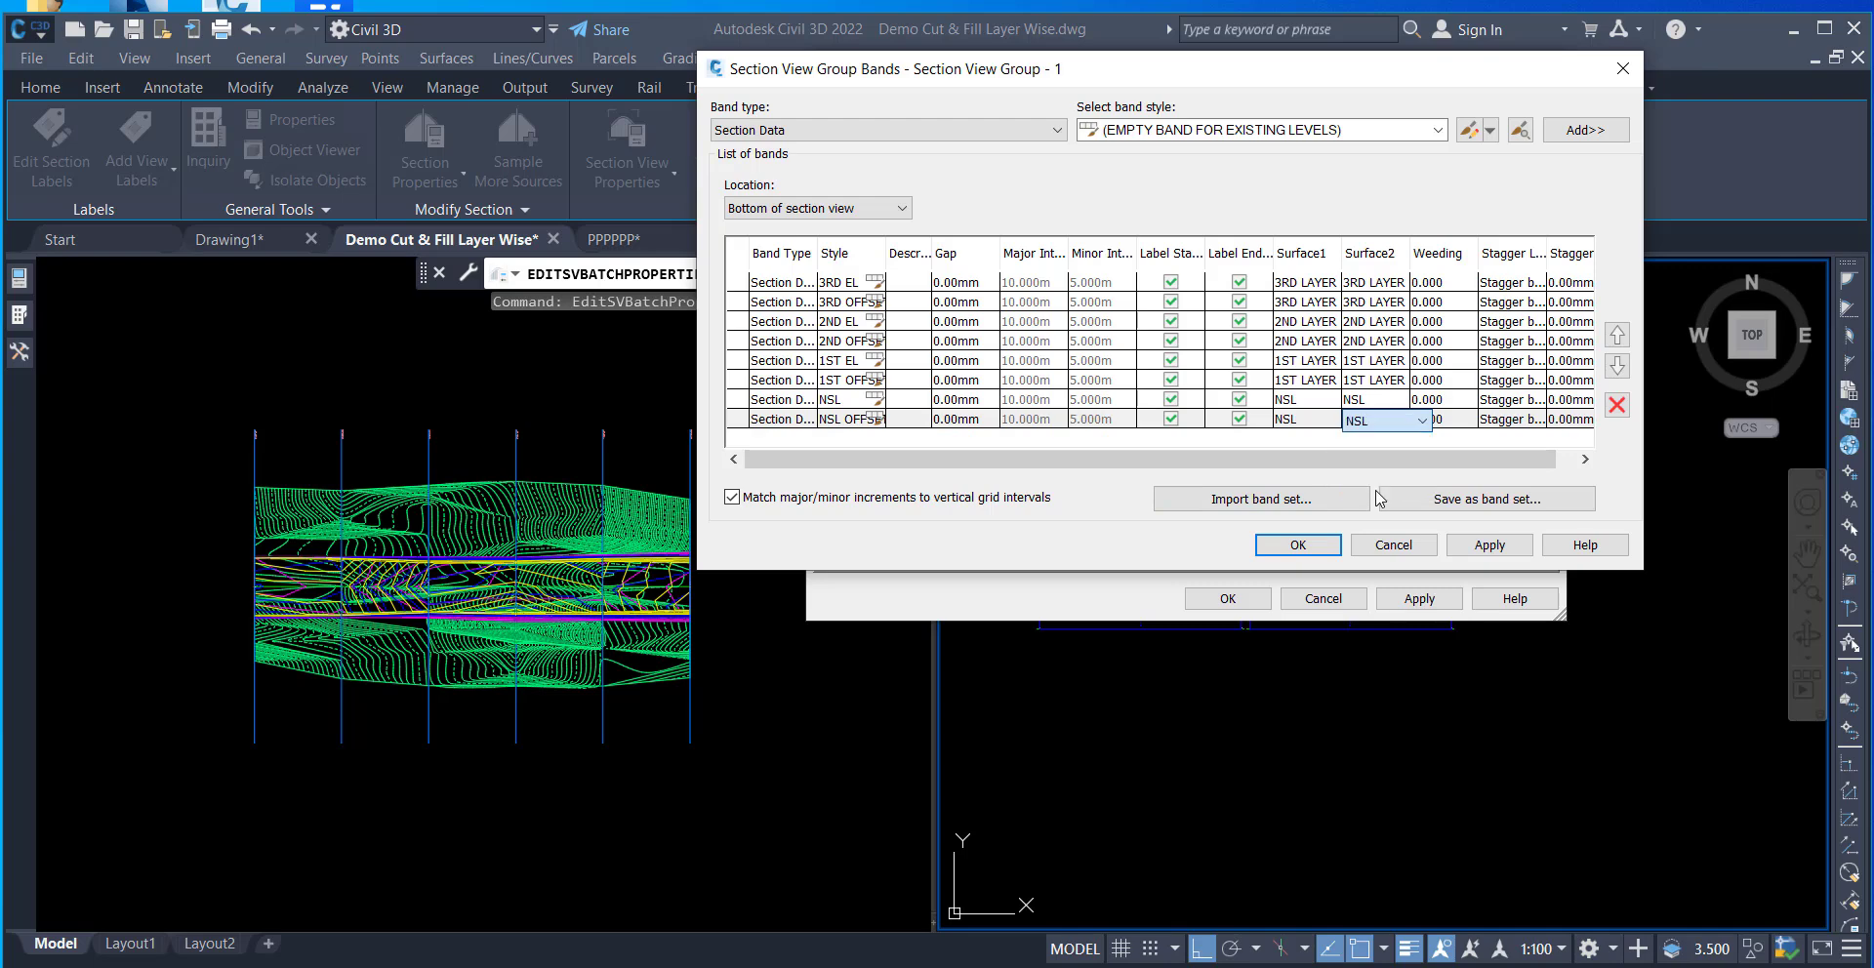
- Apply the band settings and the section view group properties, and dismiss the event viewer
click(1472, 547)
click(1298, 545)
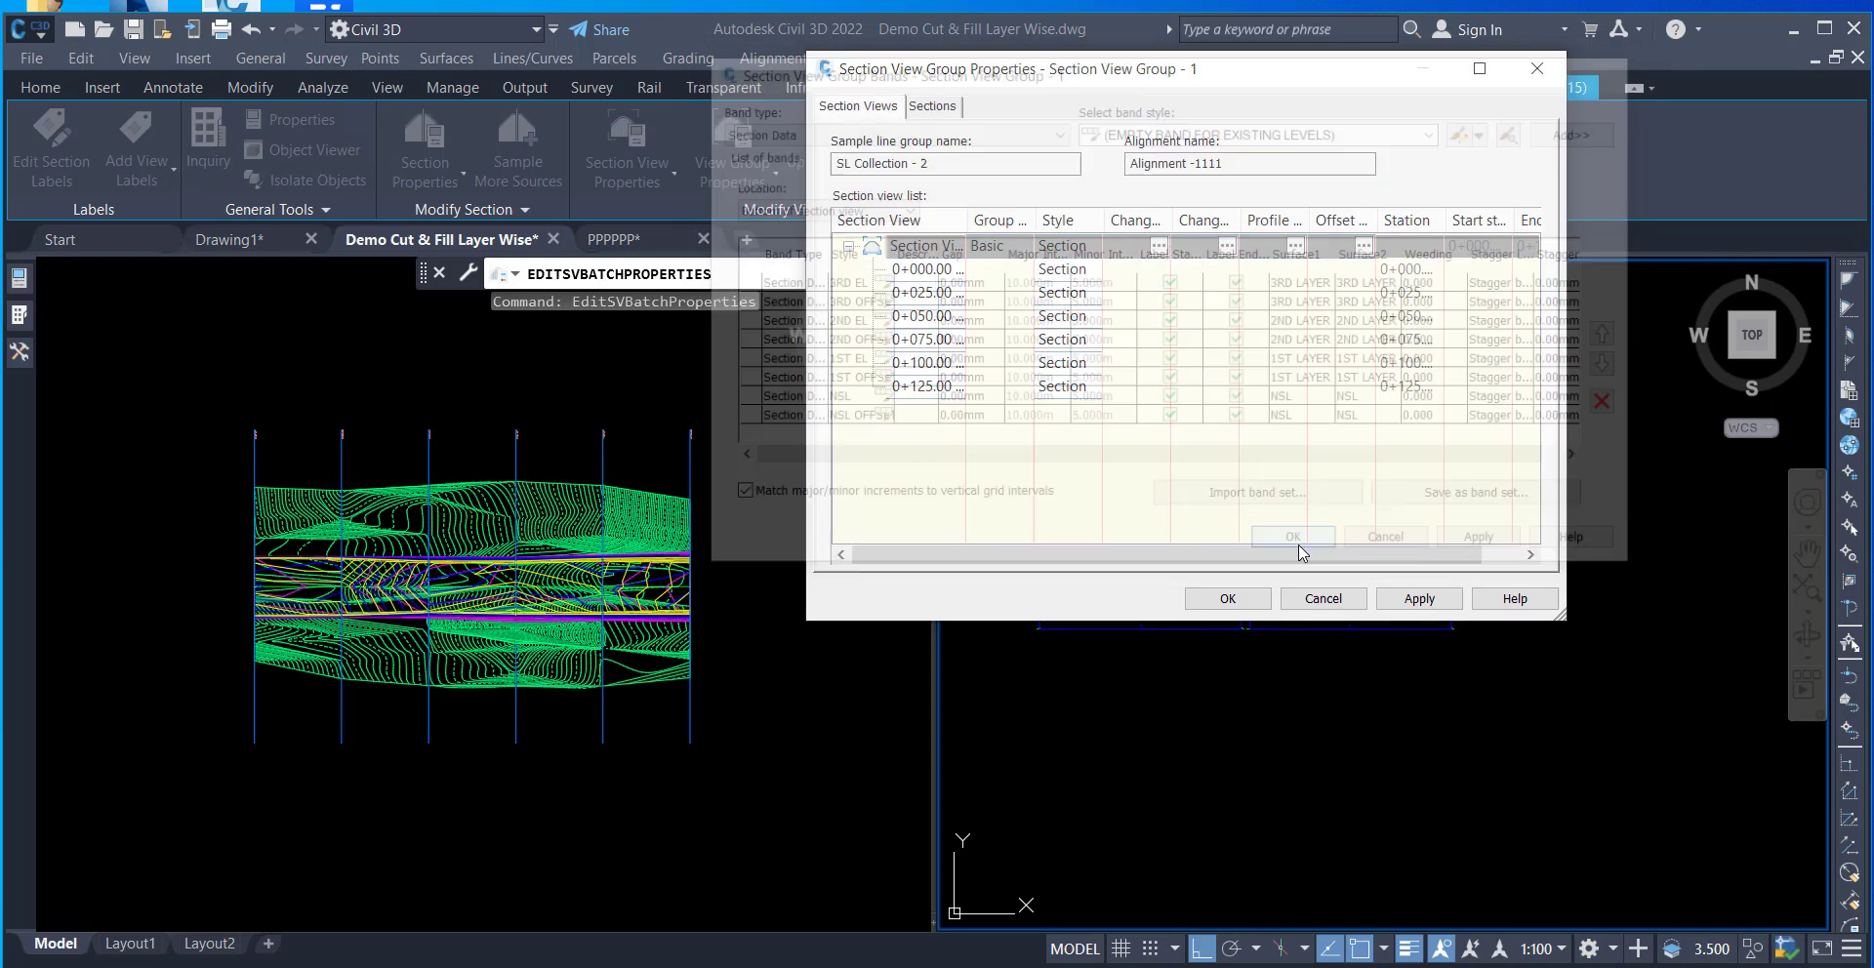
click(932, 107)
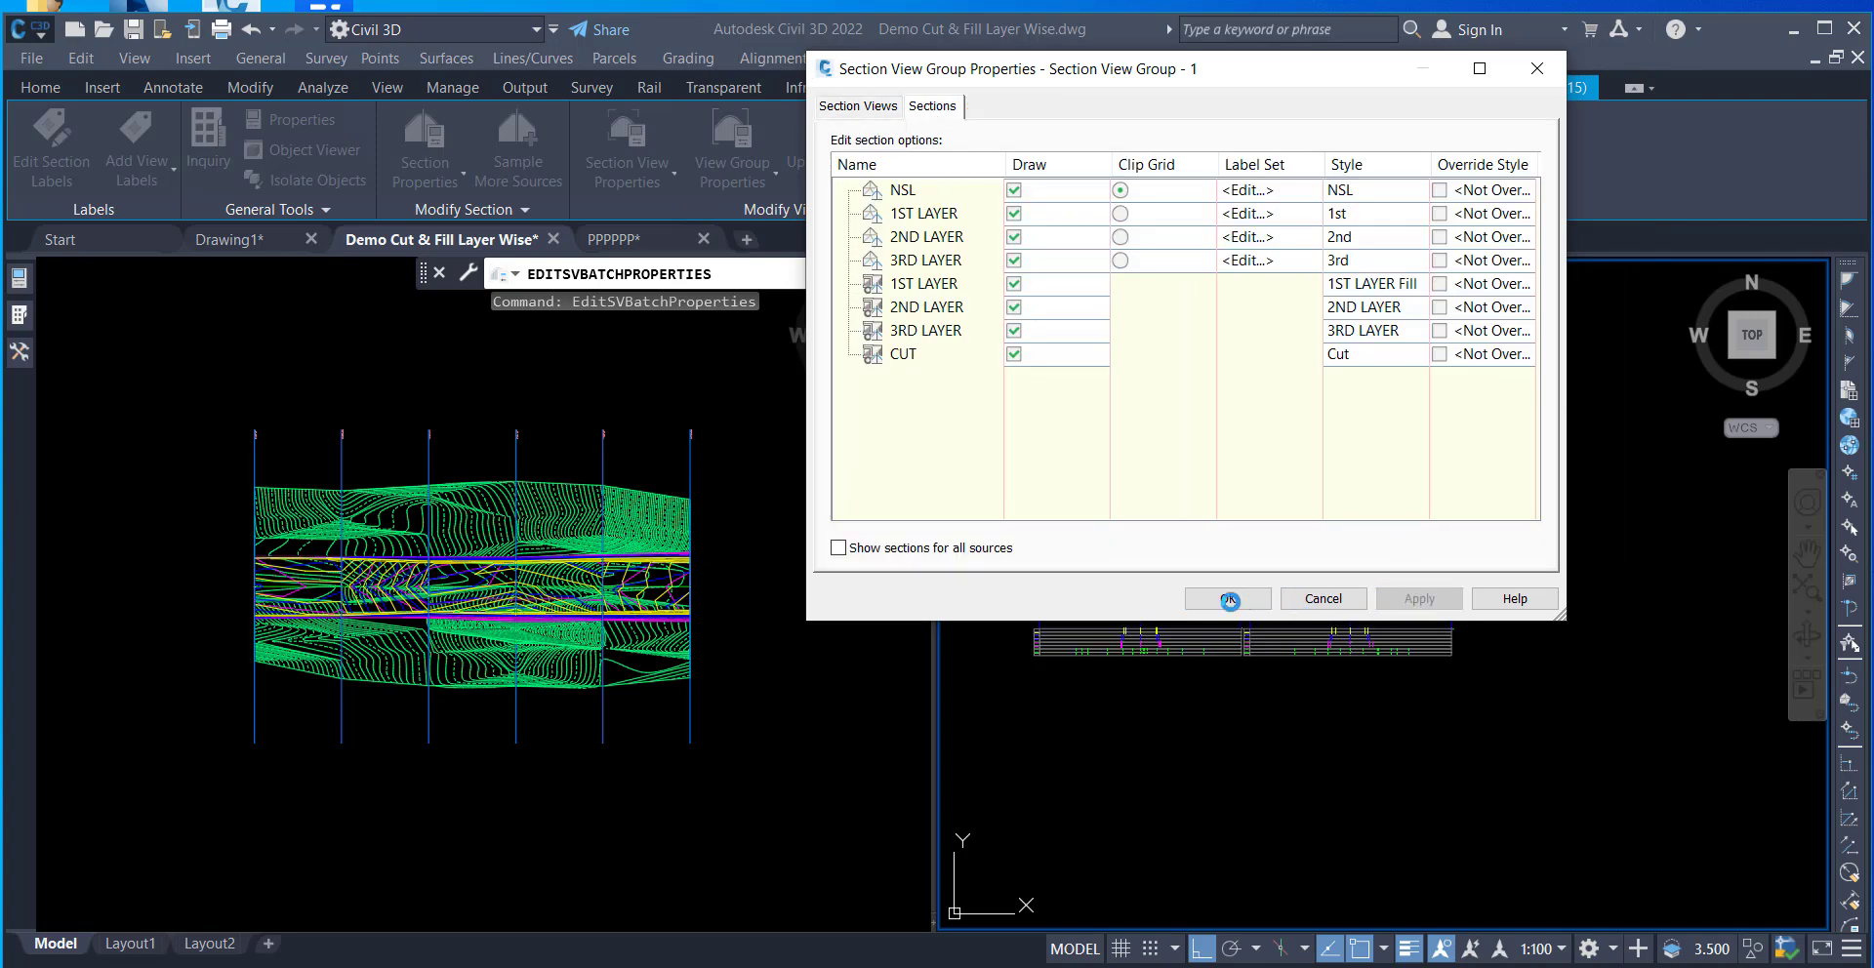
click(1230, 601)
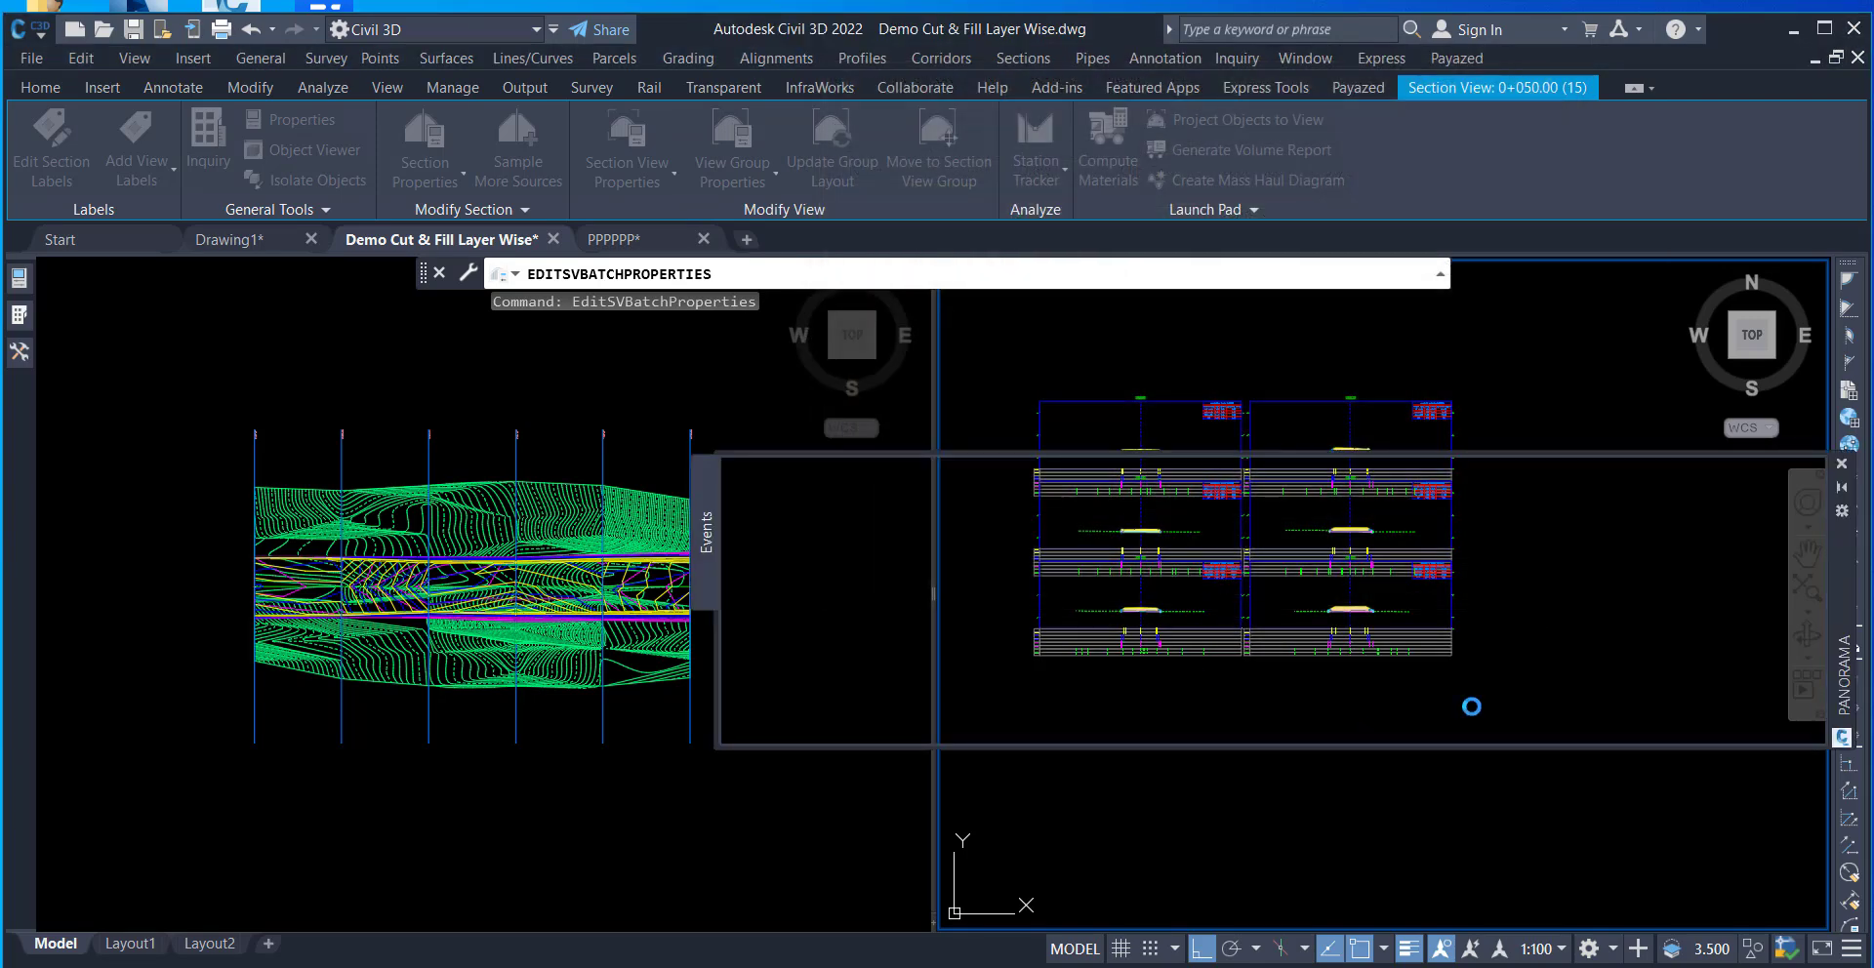
click(1780, 474)
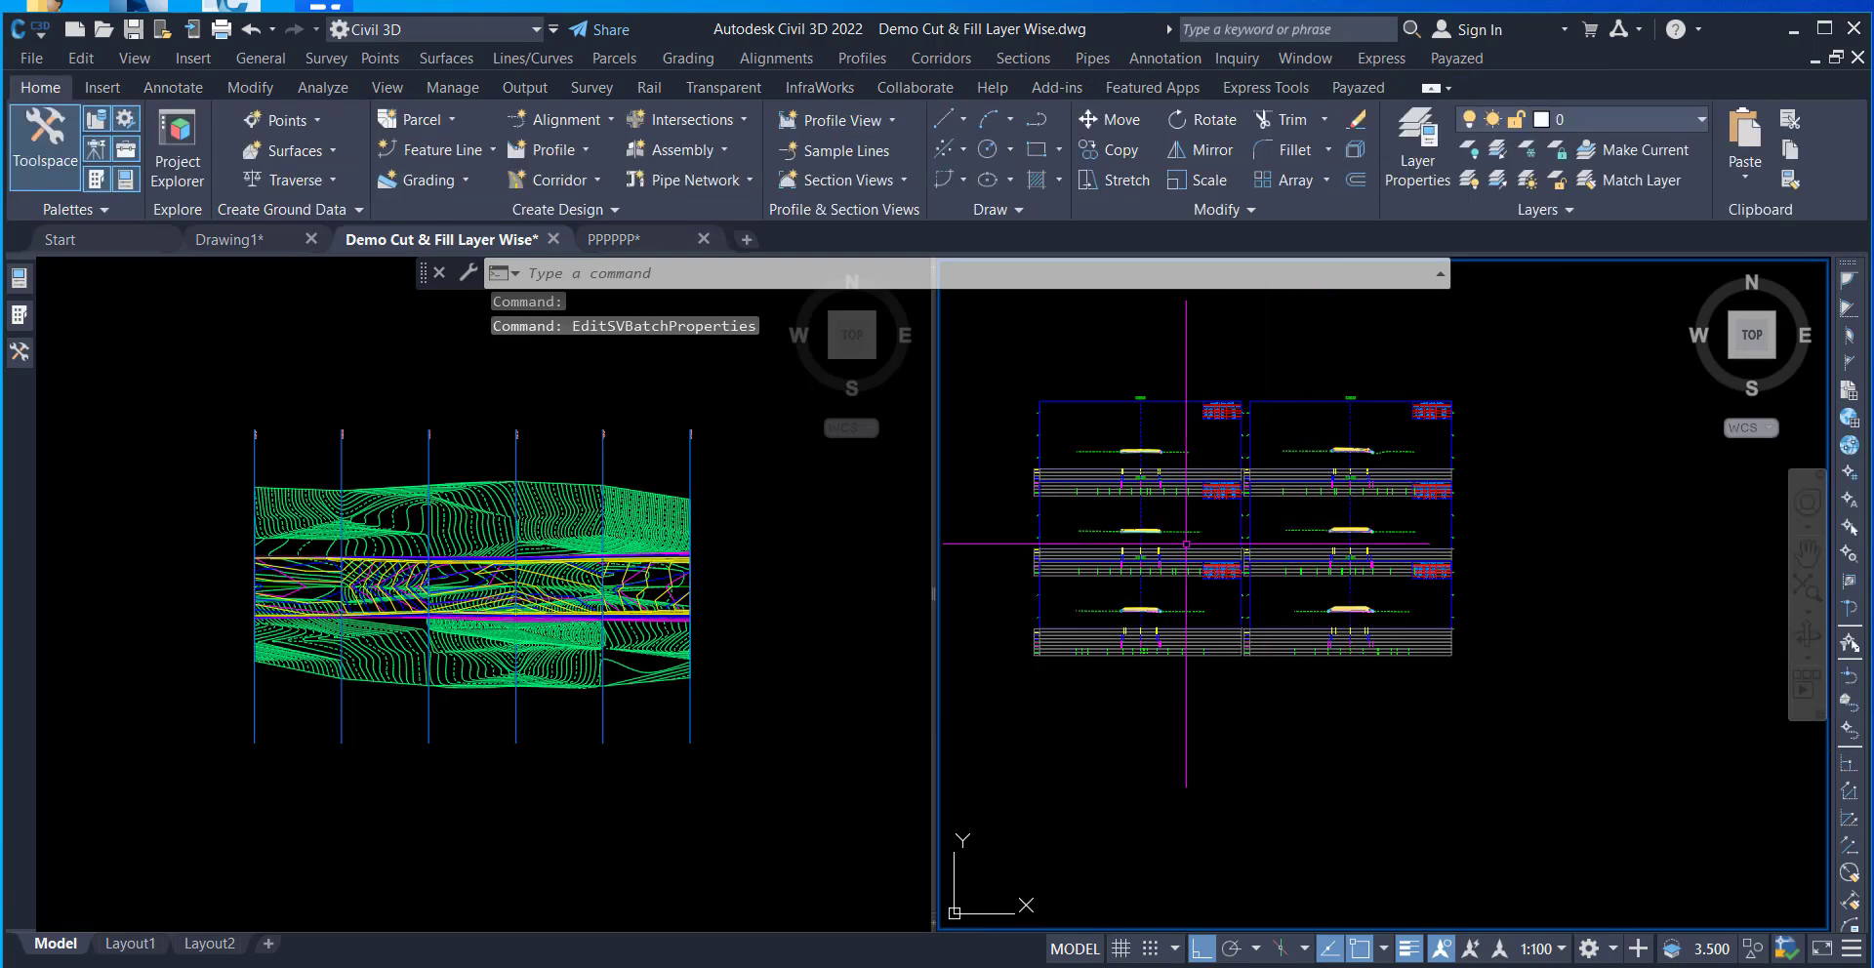
- Update the section view group's layout from the 0+000.00 section view, dismiss the event viewer and clear the selection
scroll(1210, 528, up, 3)
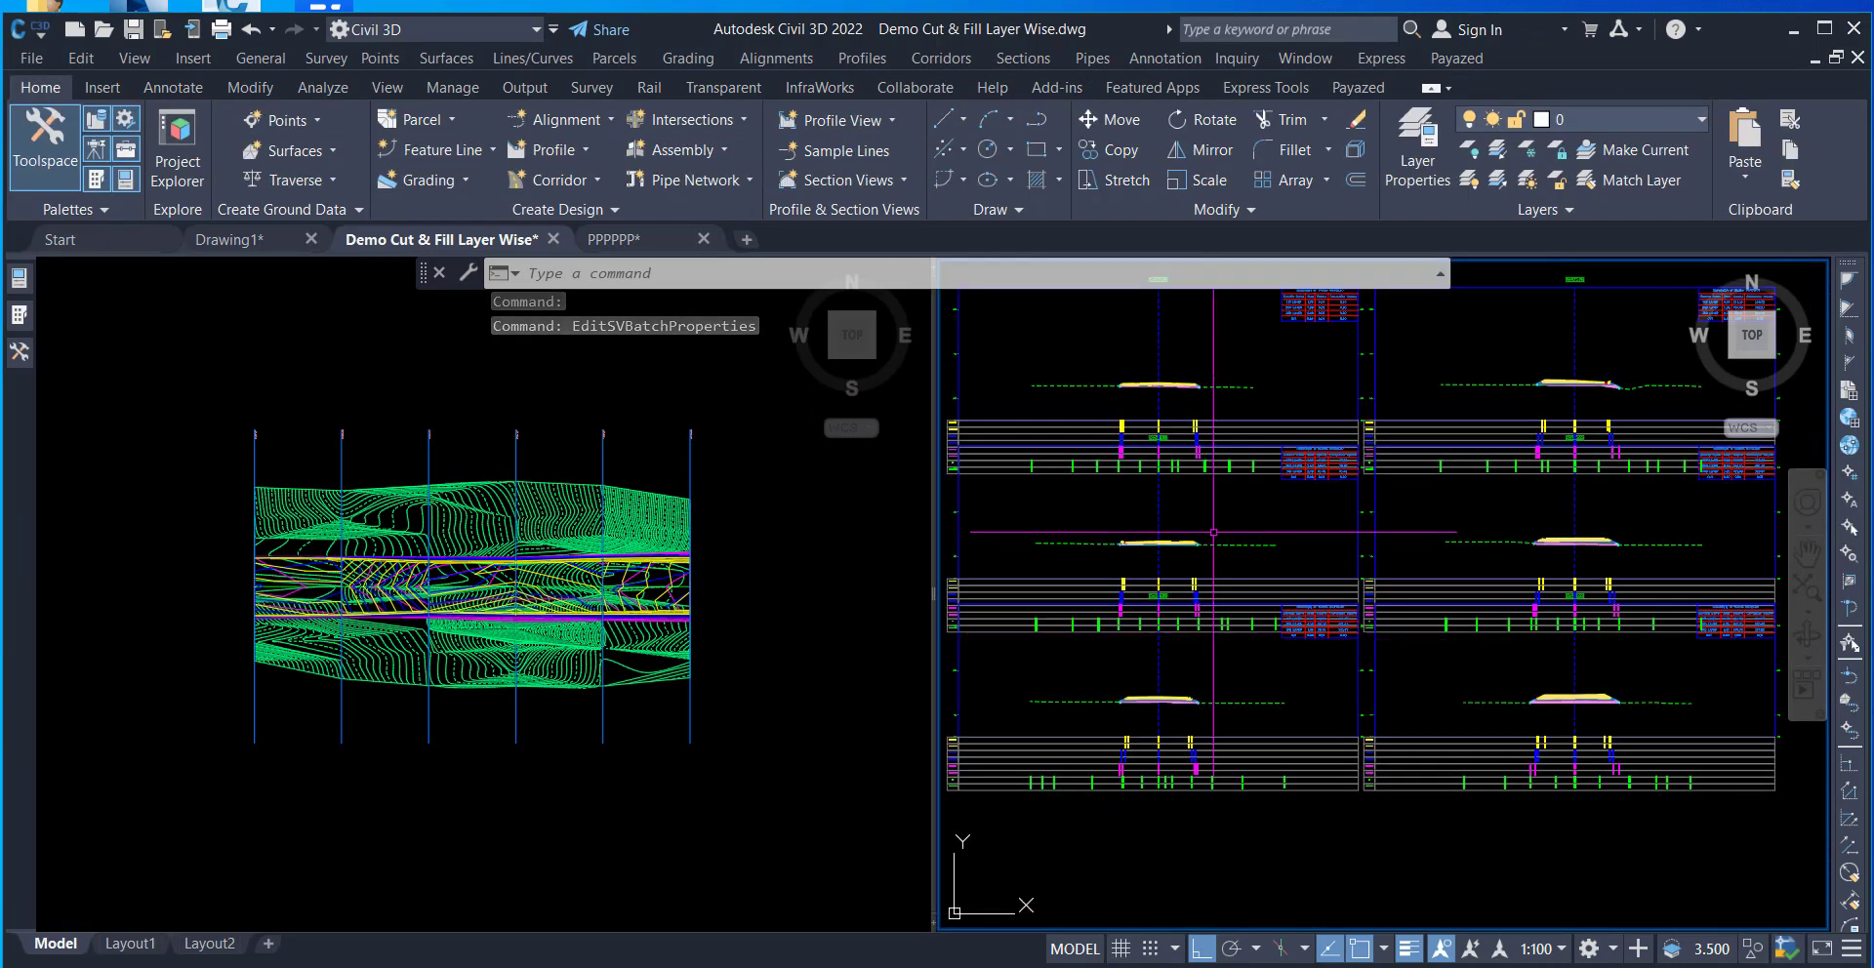
scroll(1214, 542, down, 3)
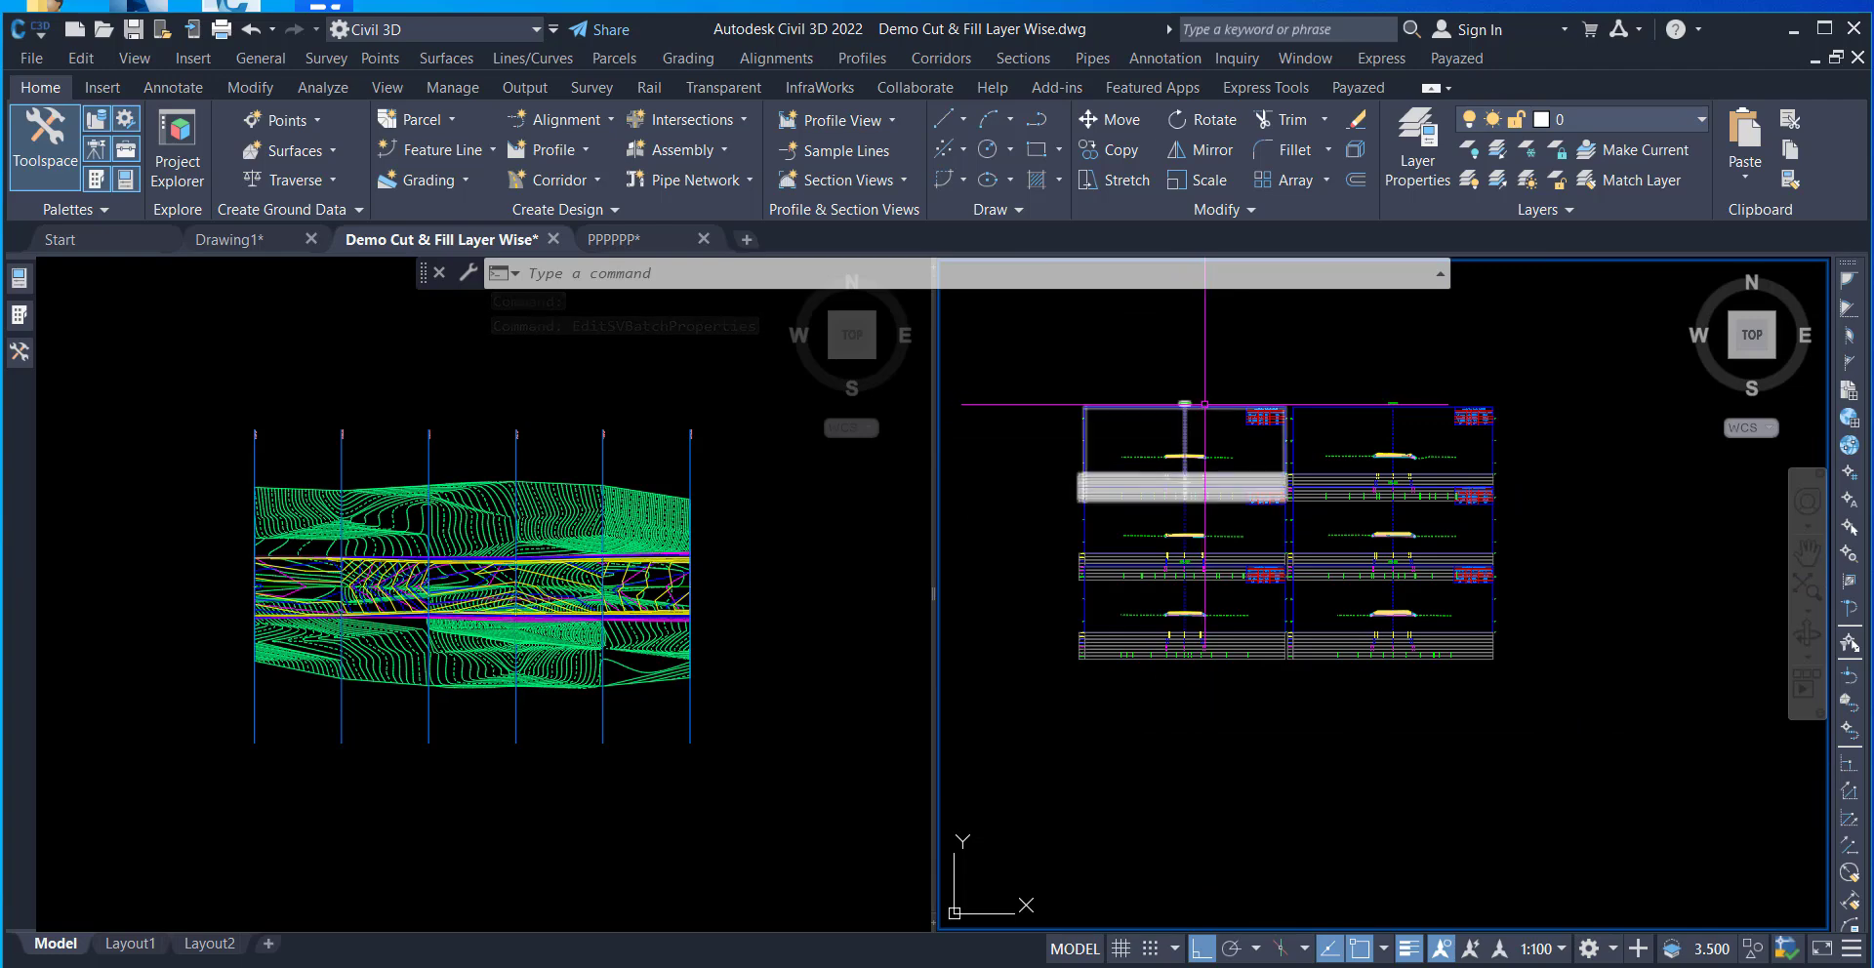
click(1201, 408)
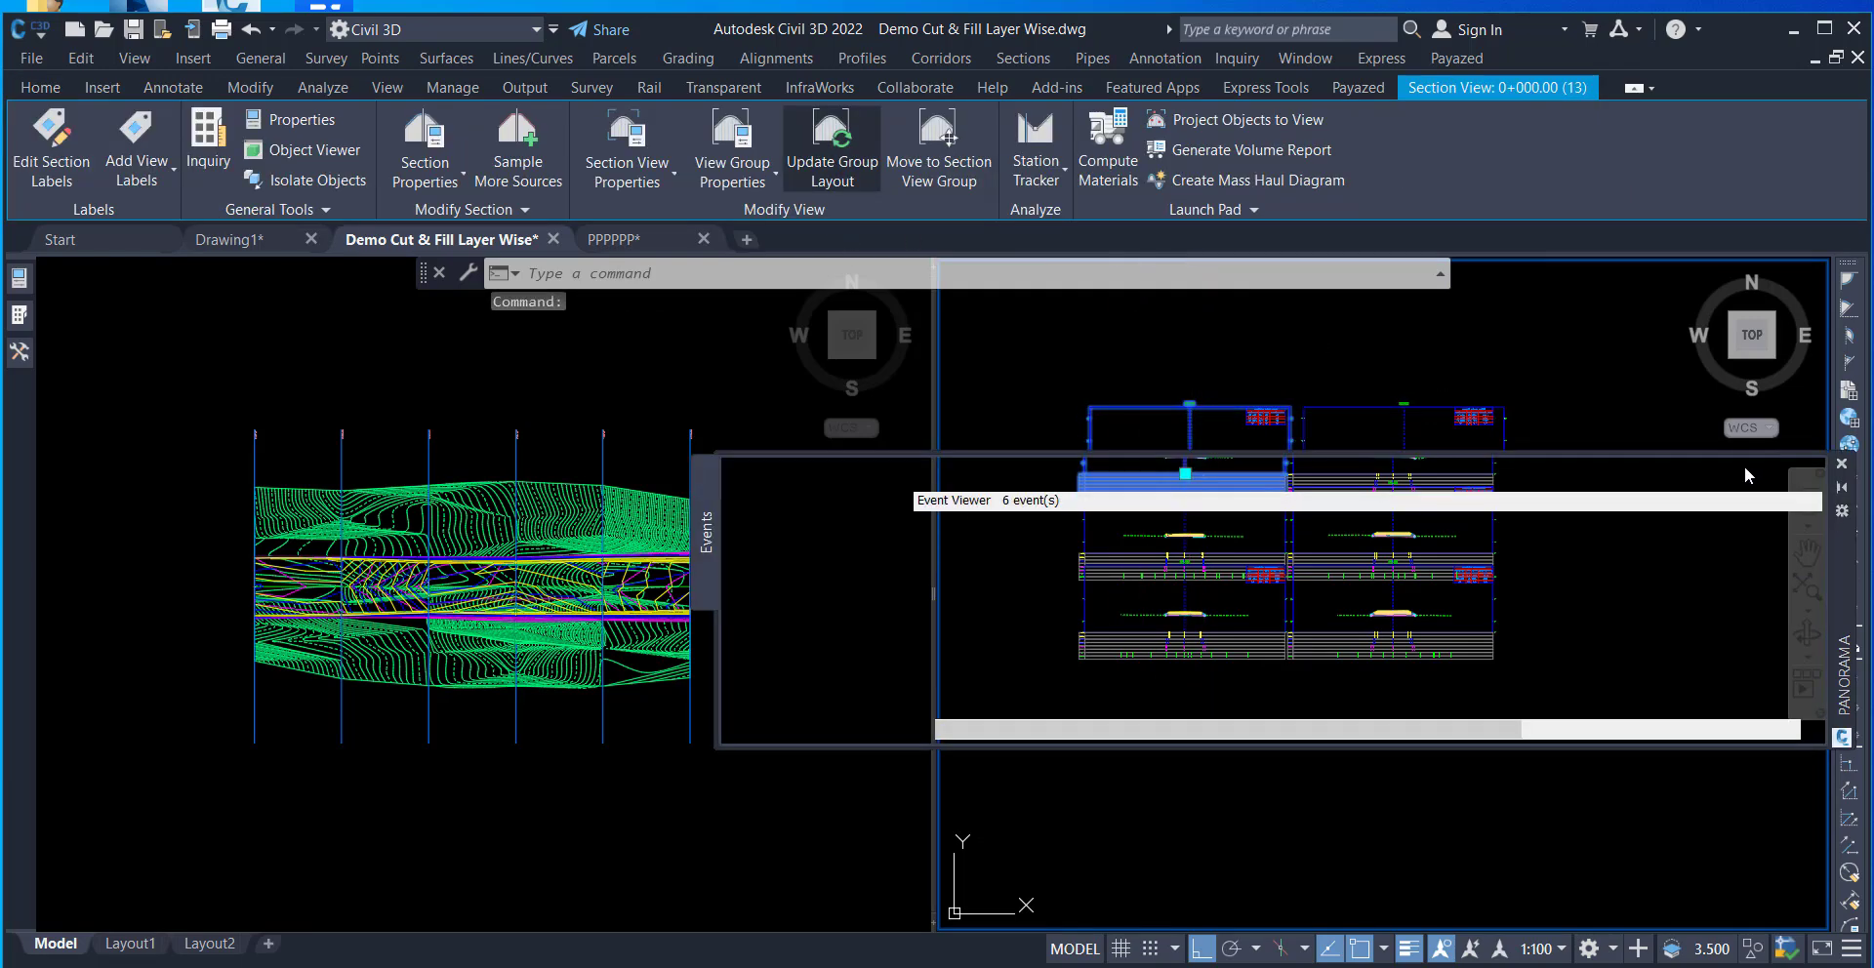
click(1778, 474)
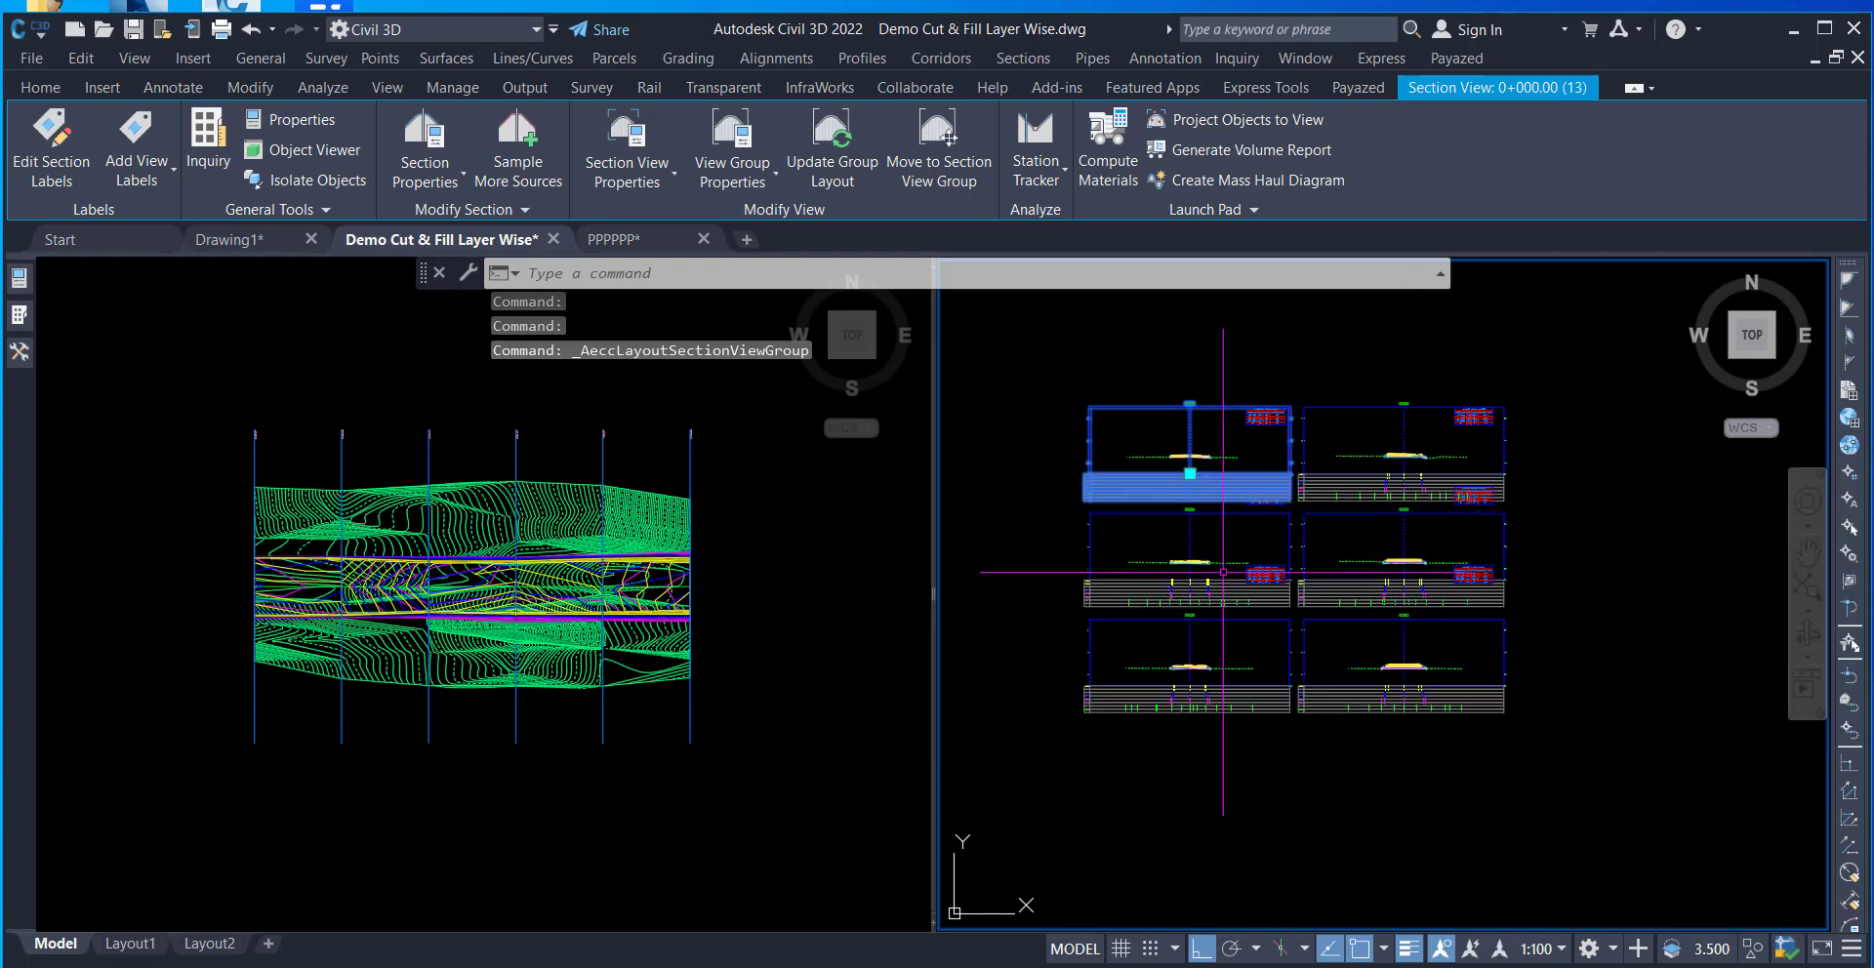
key(Escape)
key(Escape)
key(Escape)
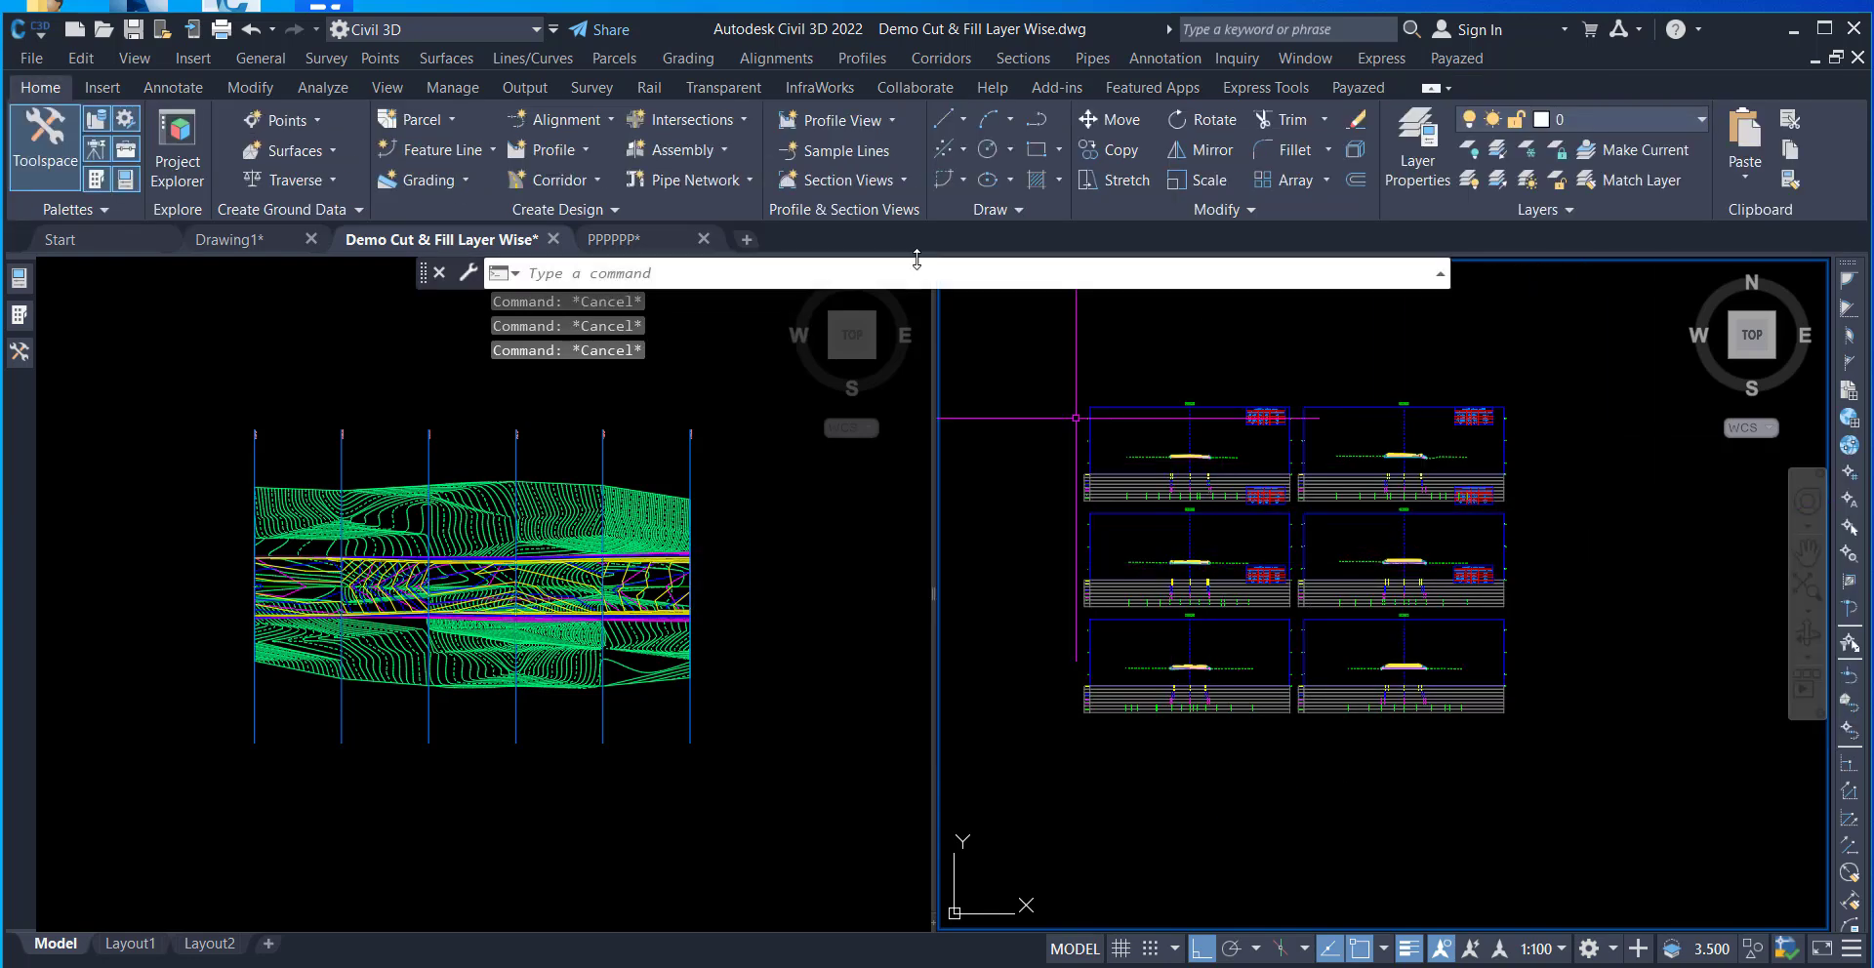
- Change the model viewport configuration to a single viewport showing the section views
click(395, 86)
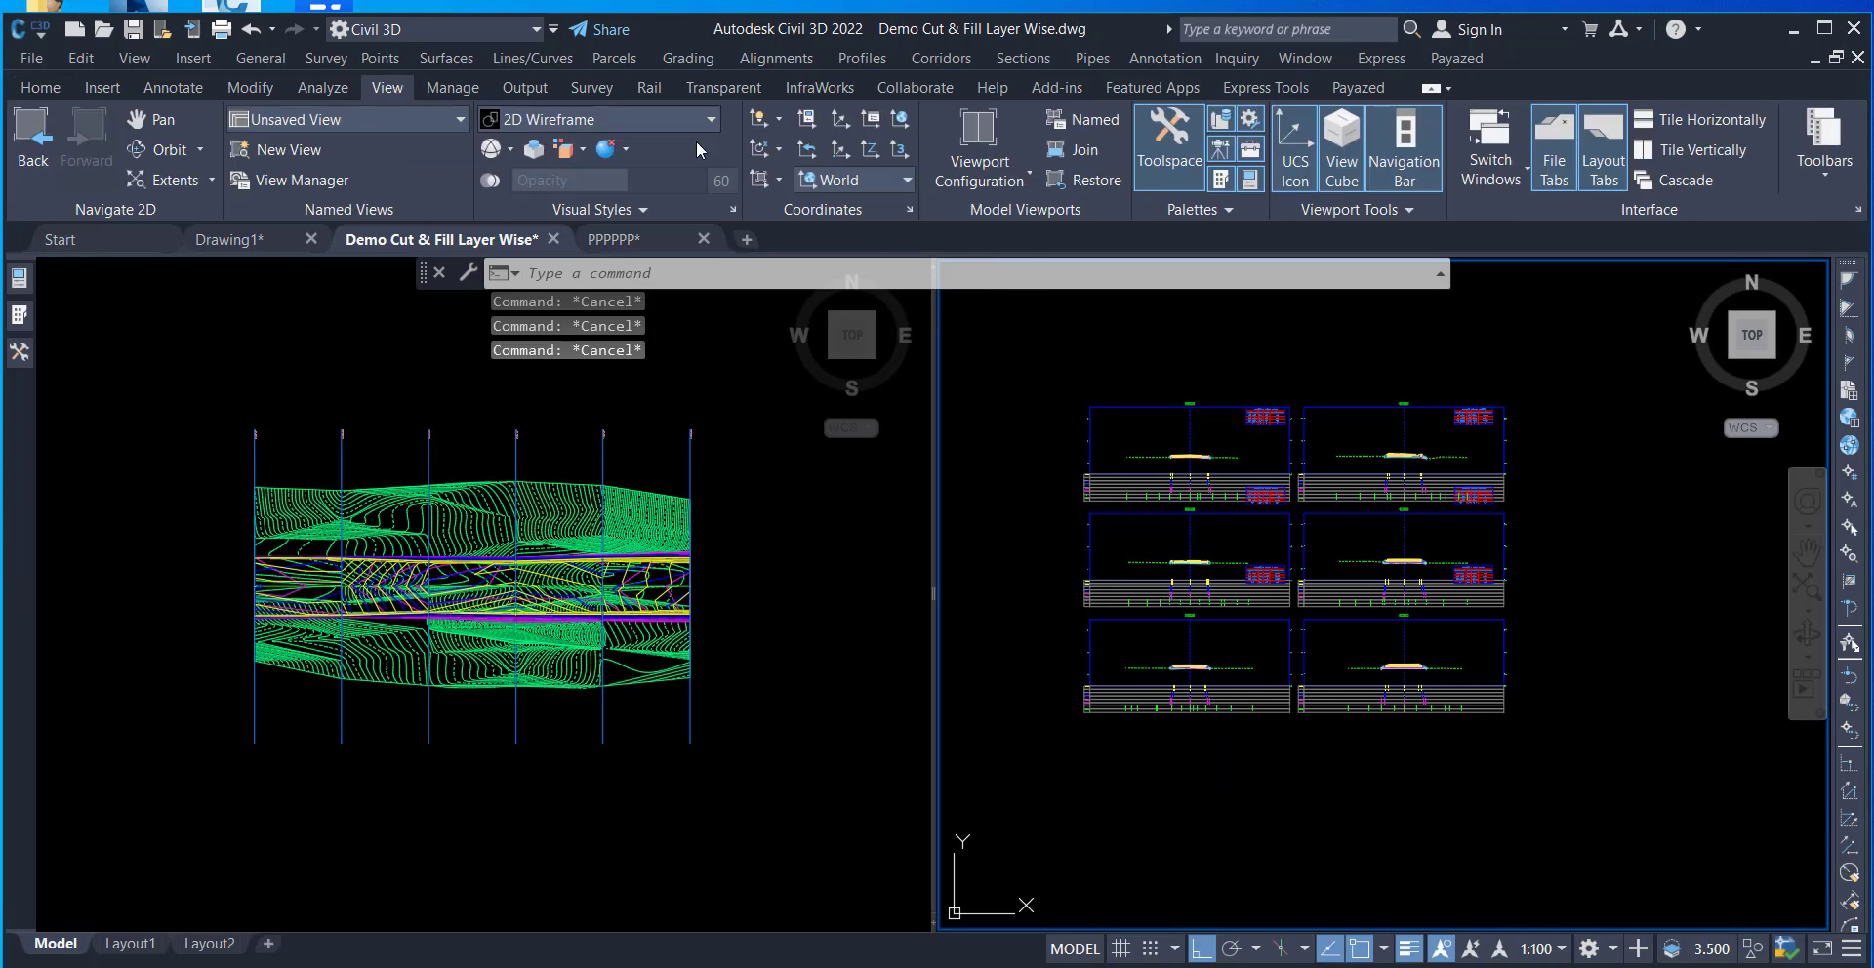
click(1001, 172)
click(1011, 266)
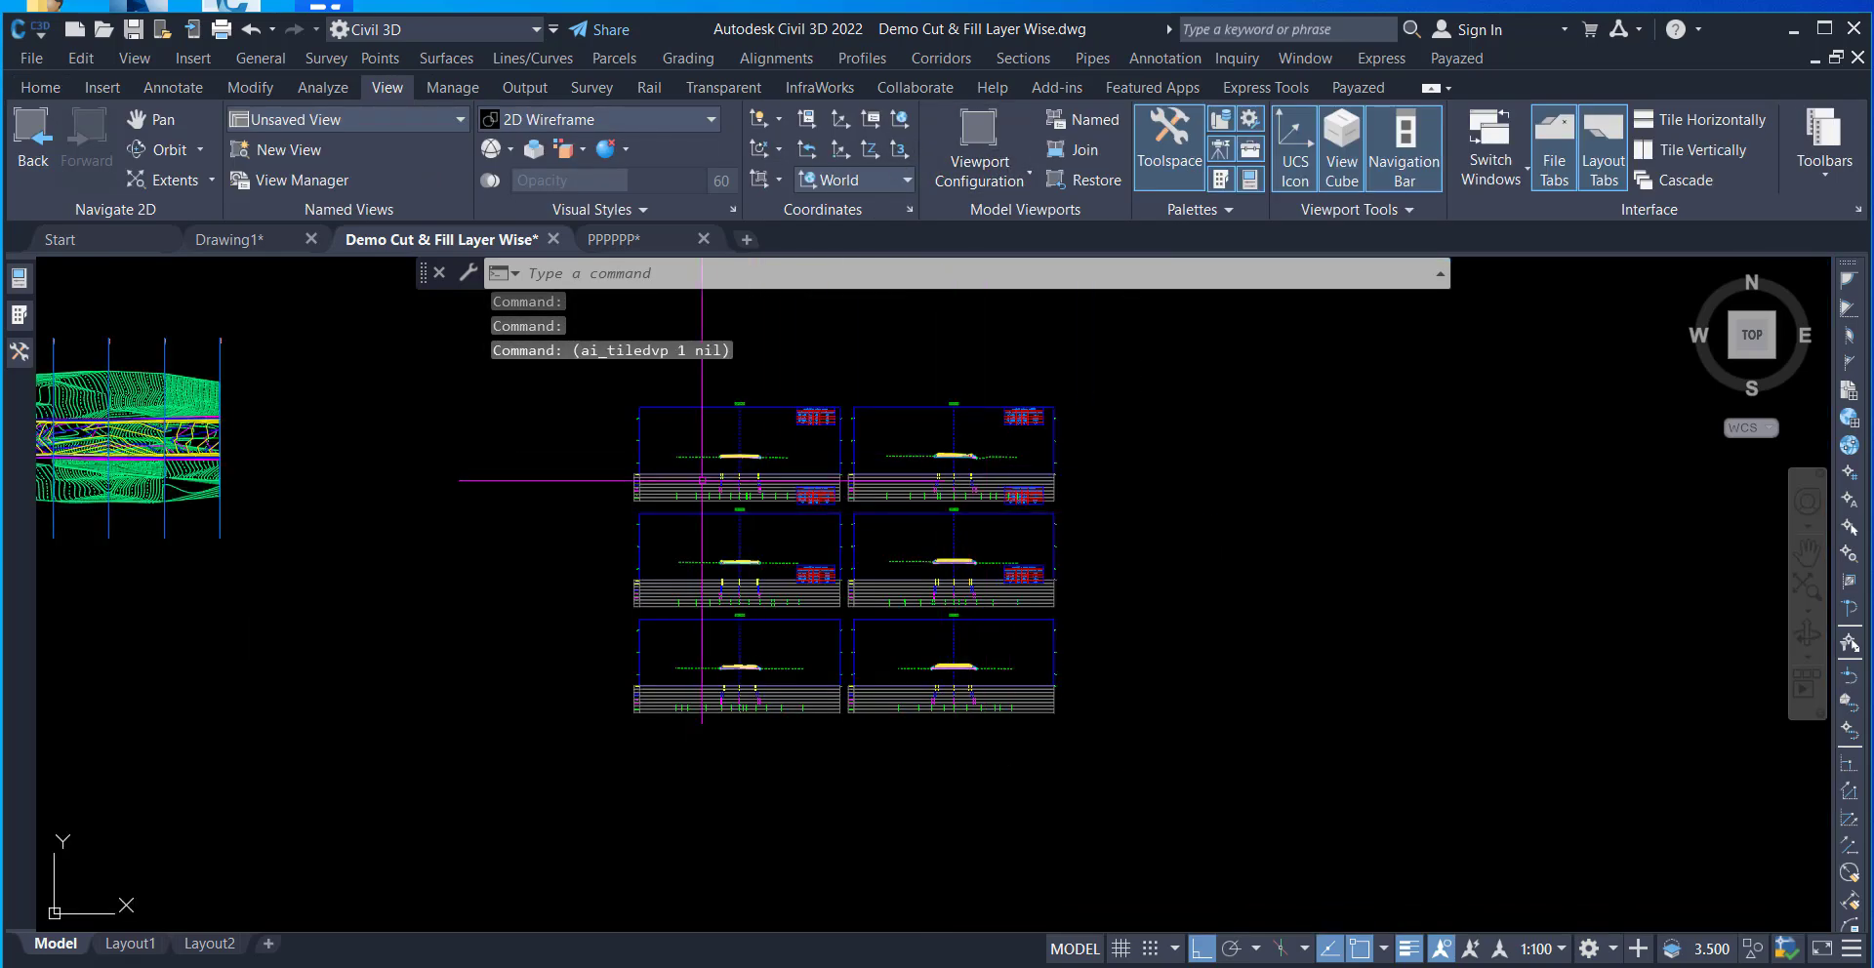
- Update the group layout again from the 0+025.00 section view so the volume tables are realigned with their views
scroll(727, 559, up, 3)
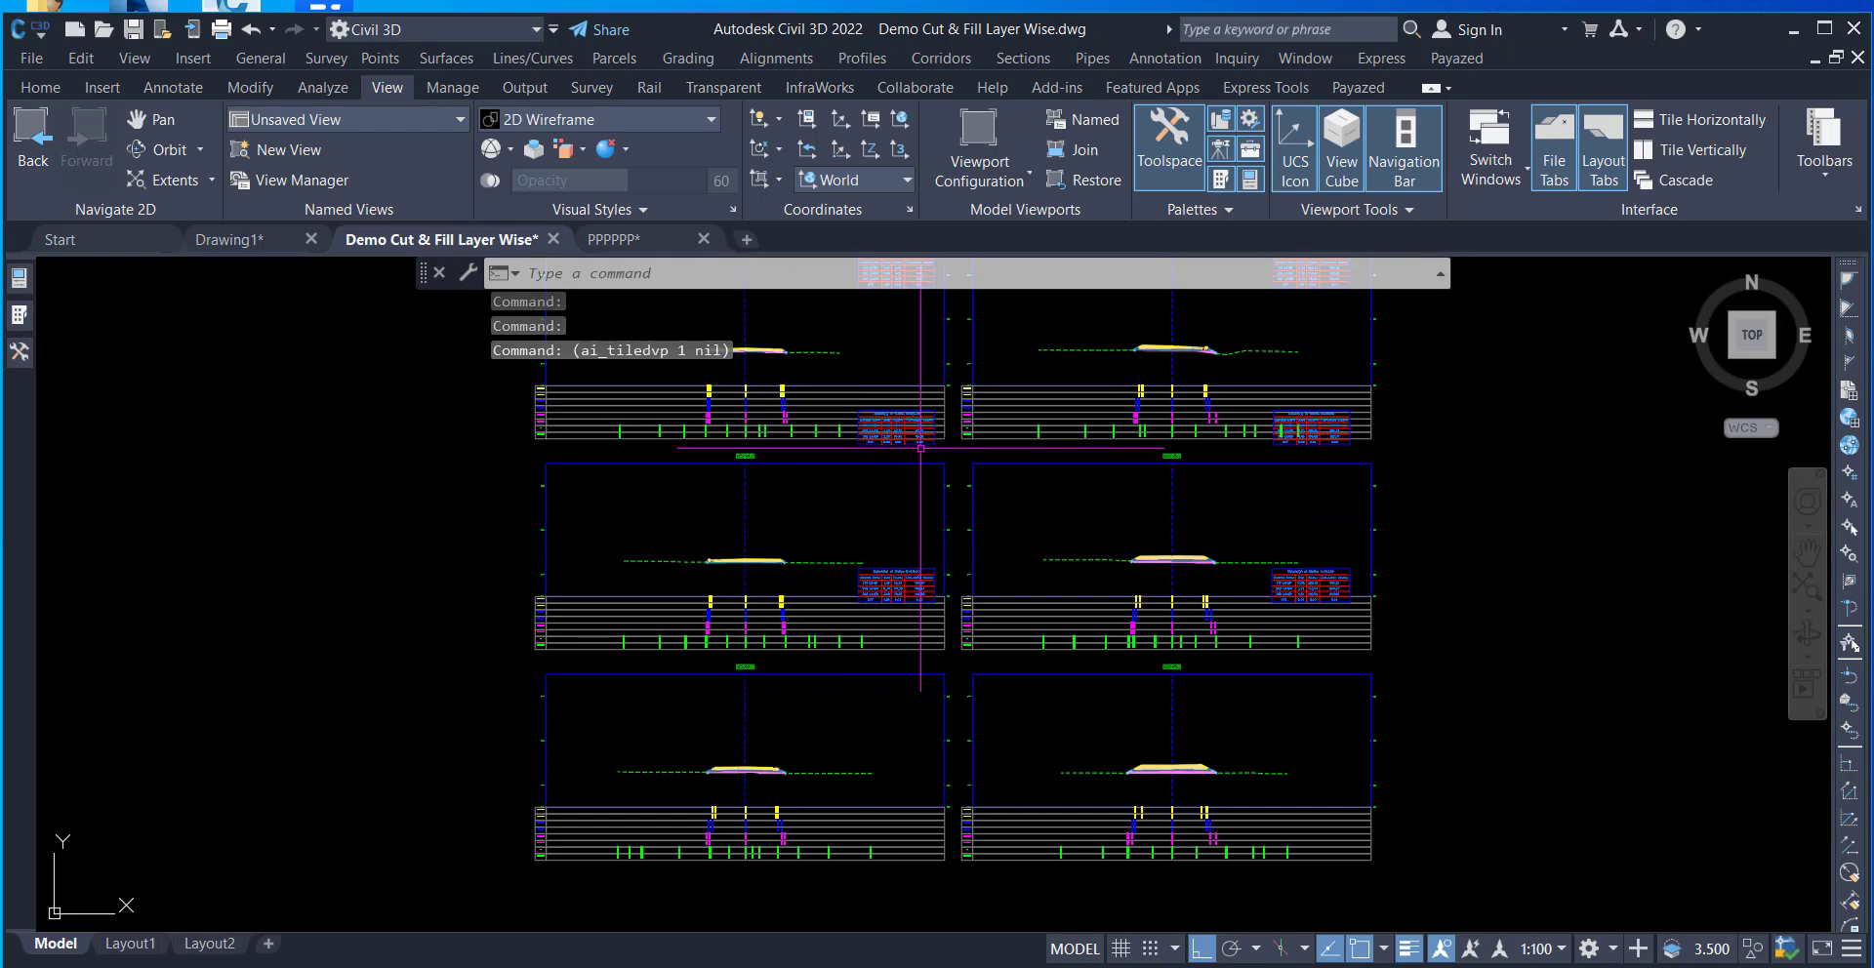
click(746, 597)
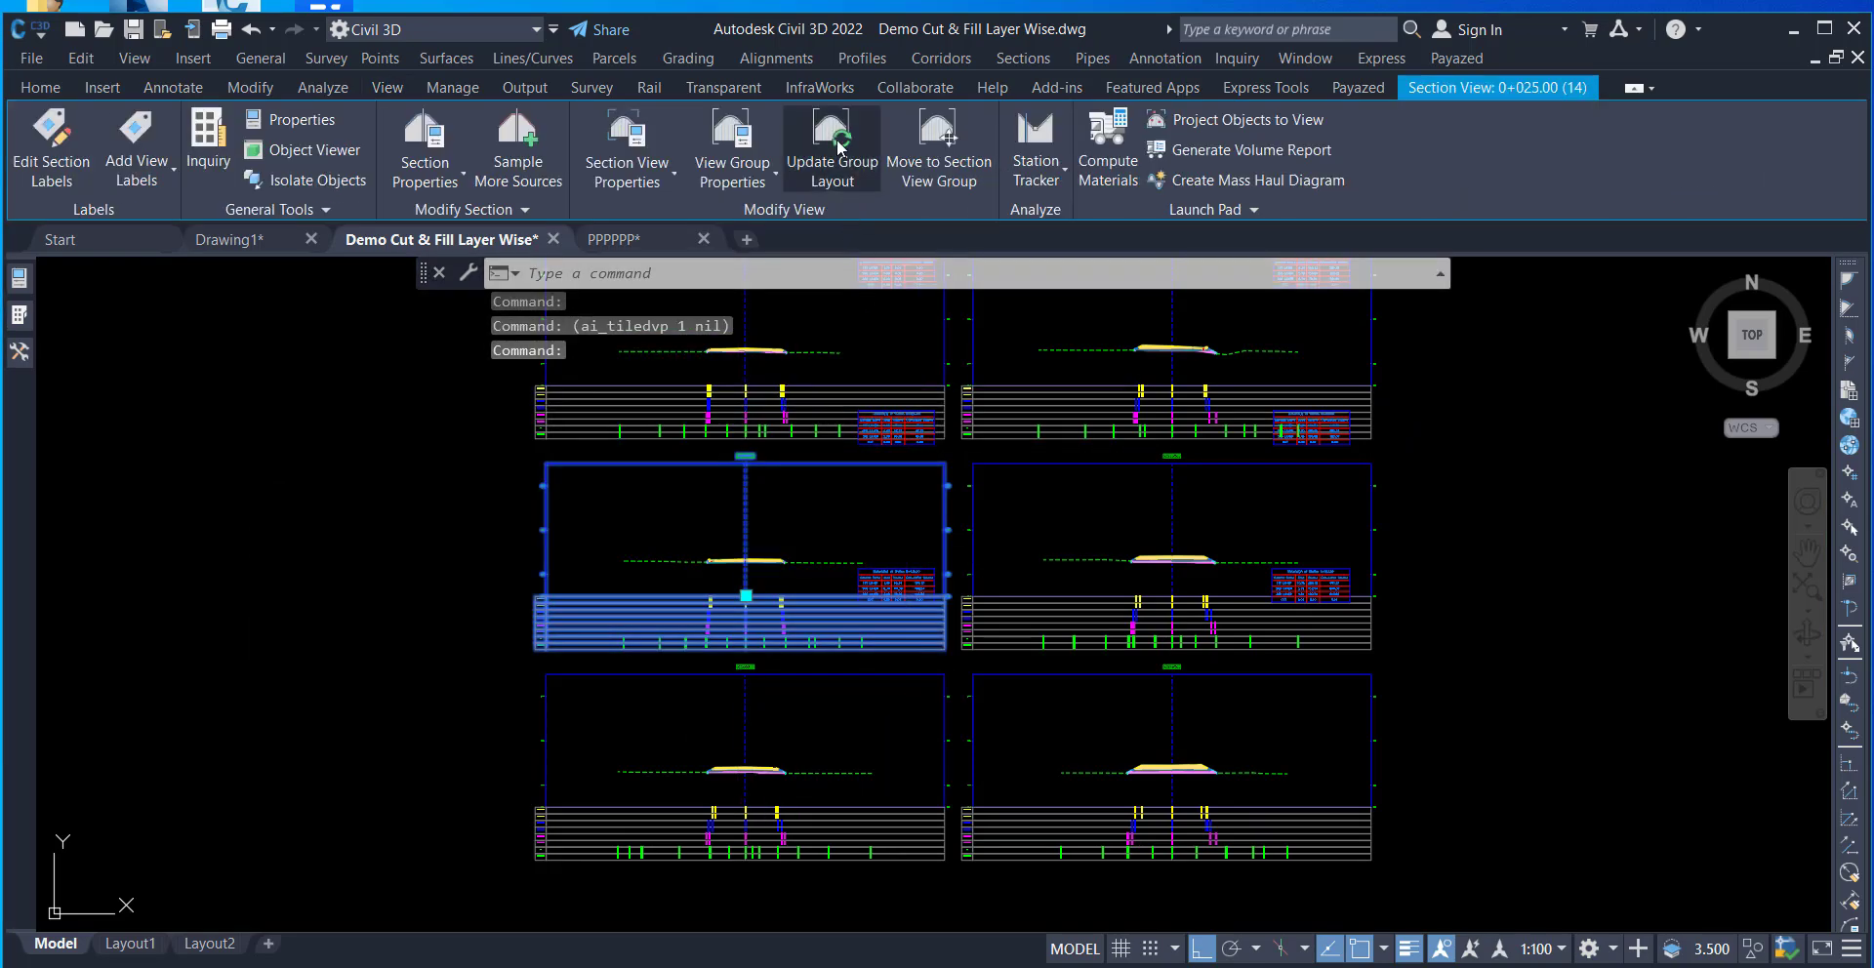
click(832, 149)
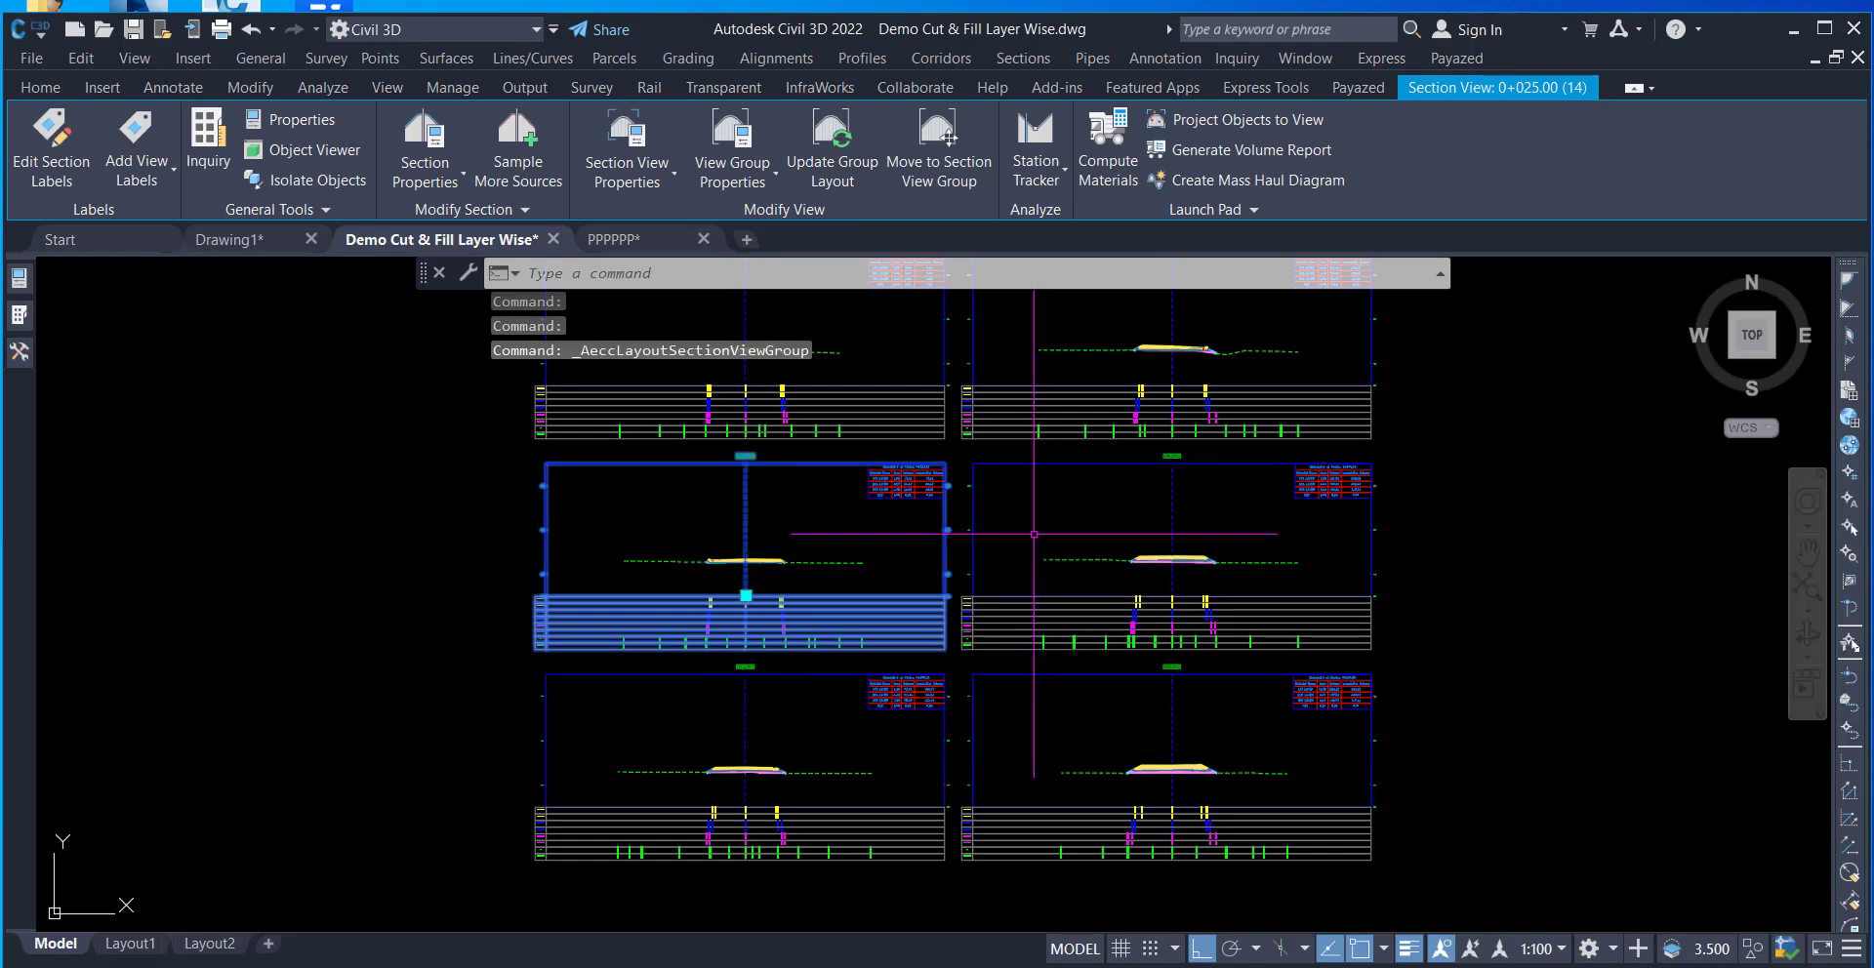
- Clear the selection and examine the realigned section views with their material volume tables, including the one at station 0+100.00
key(Escape)
key(Escape)
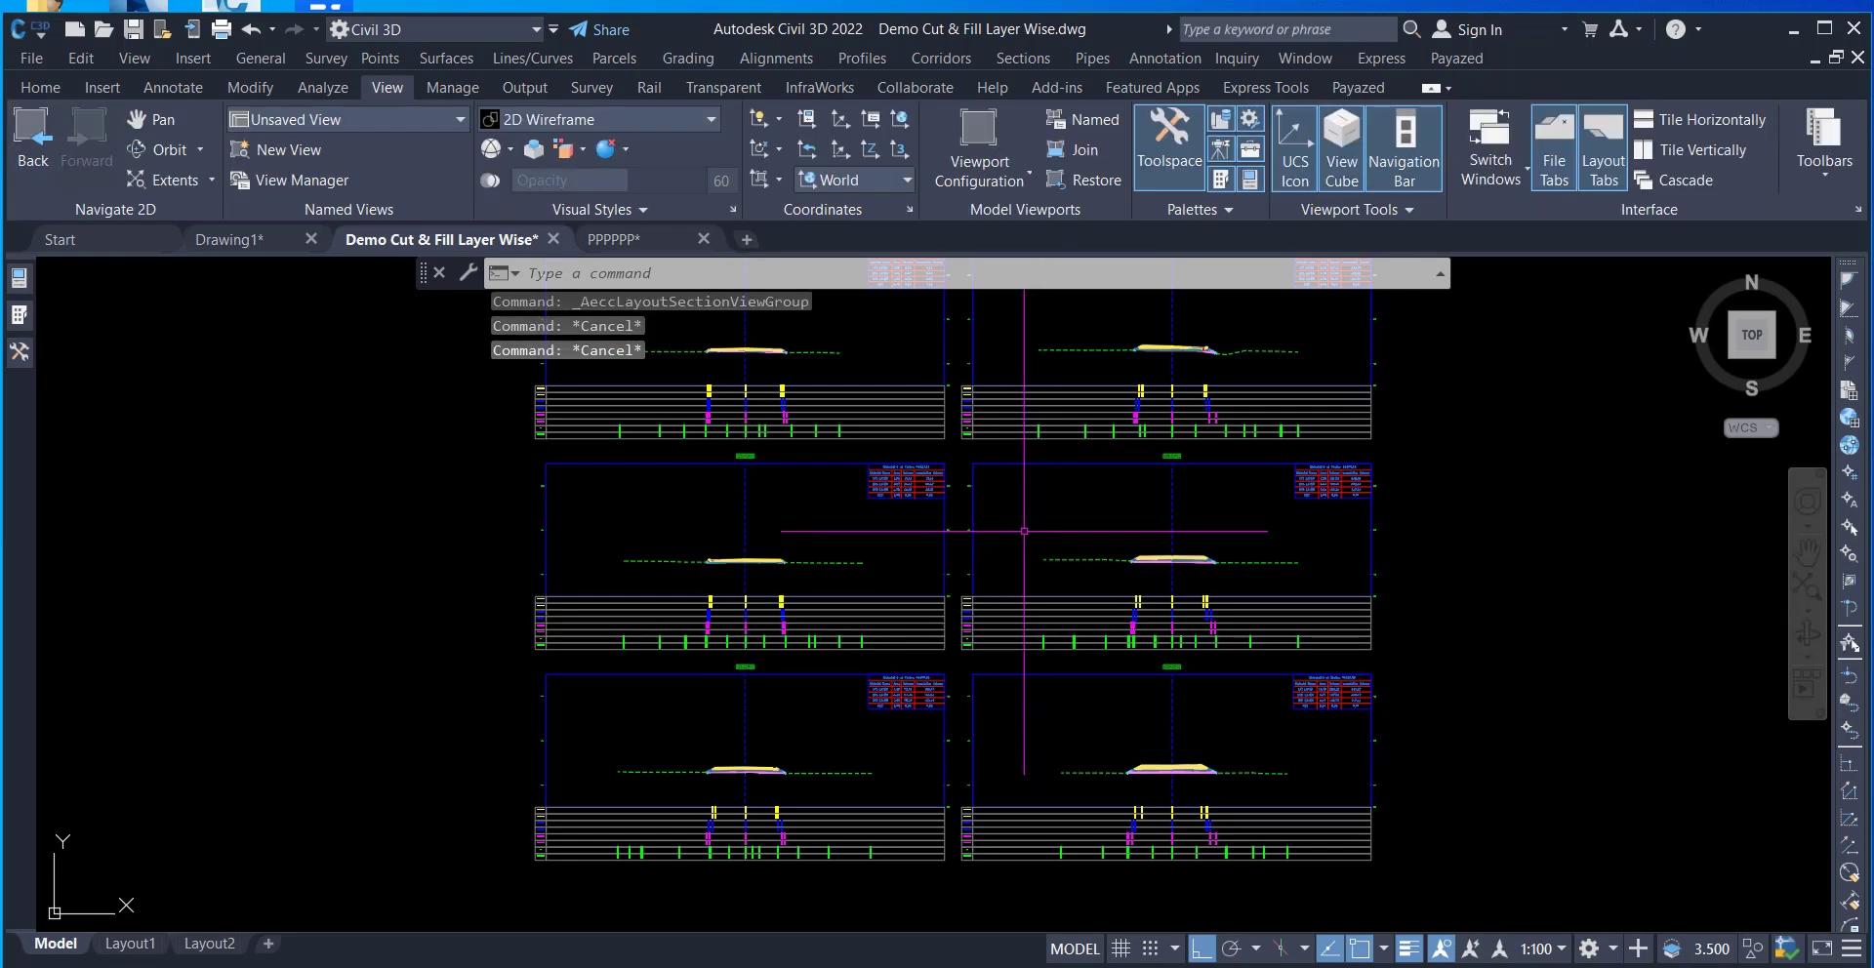
scroll(774, 684, up, 2)
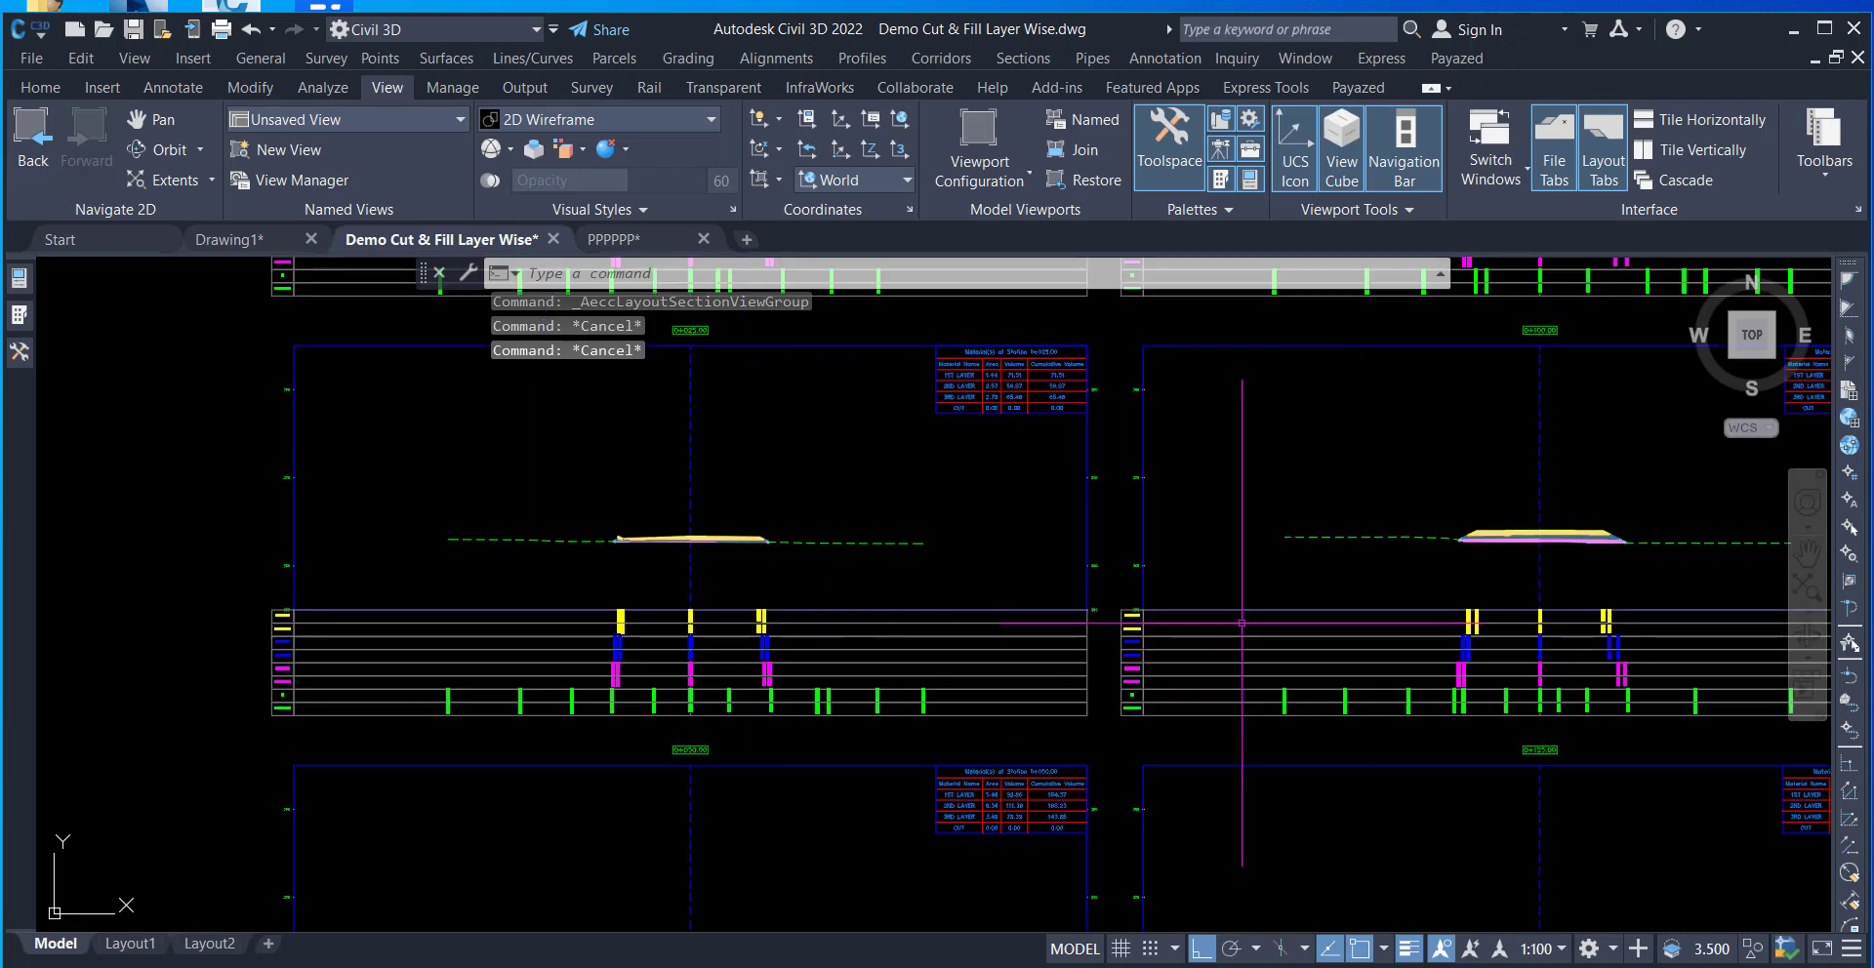
scroll(1360, 625, down, 2)
scroll(1466, 565, up, 3)
scroll(1466, 565, up, 3)
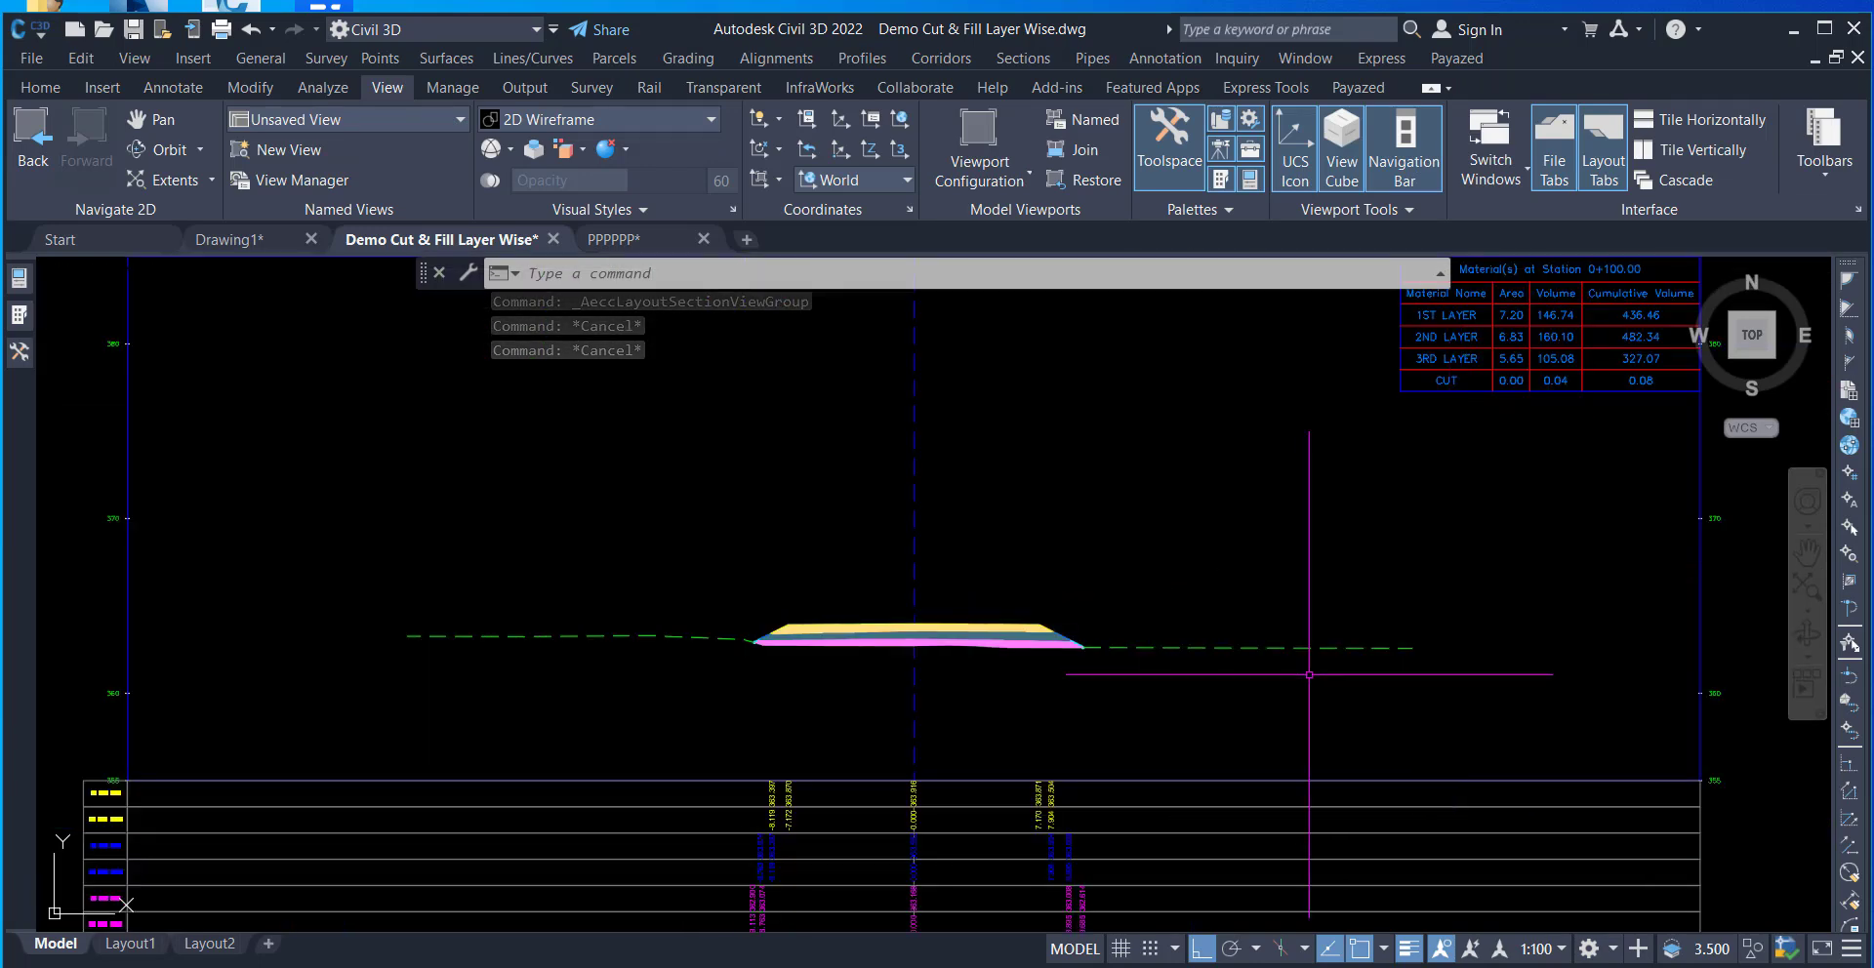
scroll(1299, 683, down, 4)
scroll(1445, 503, up, 5)
scroll(1336, 676, down, 3)
middle_drag(1269, 784, 1406, 458)
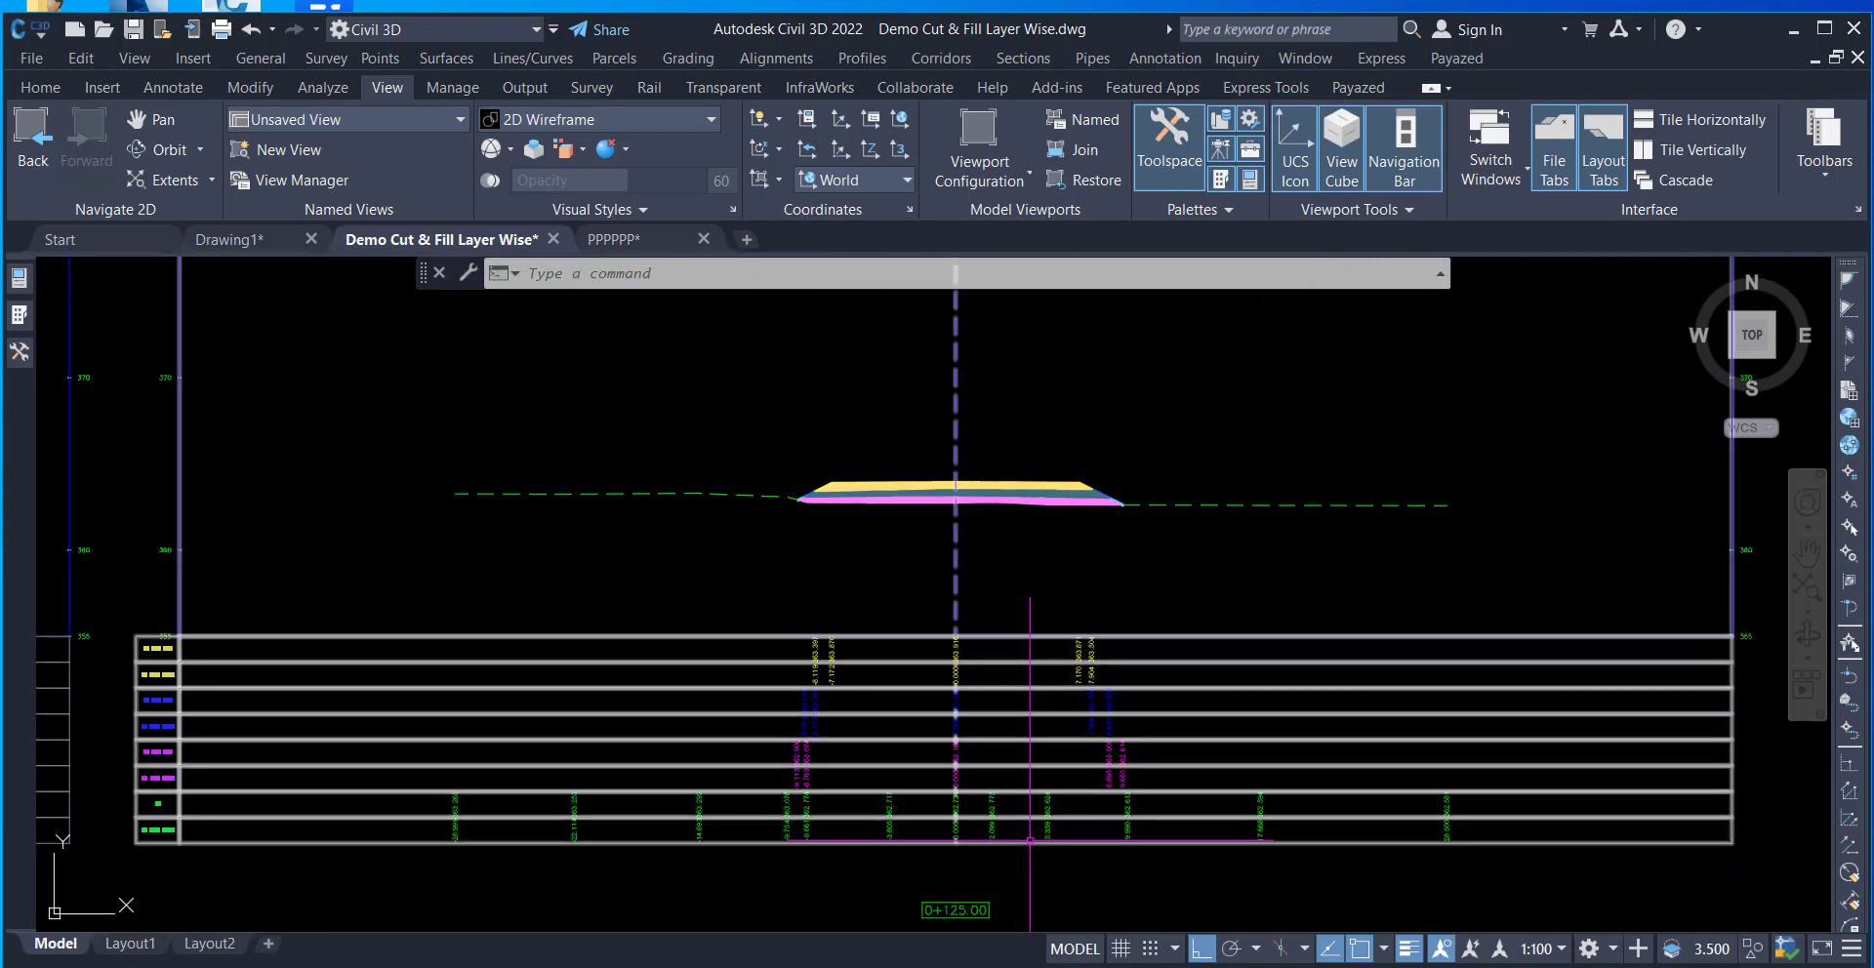
- Inspect the layer elevation and offset bands under the 0+100.00 section view, including the 1st to 3rd layer and NSL band titles
scroll(823, 661, up, 5)
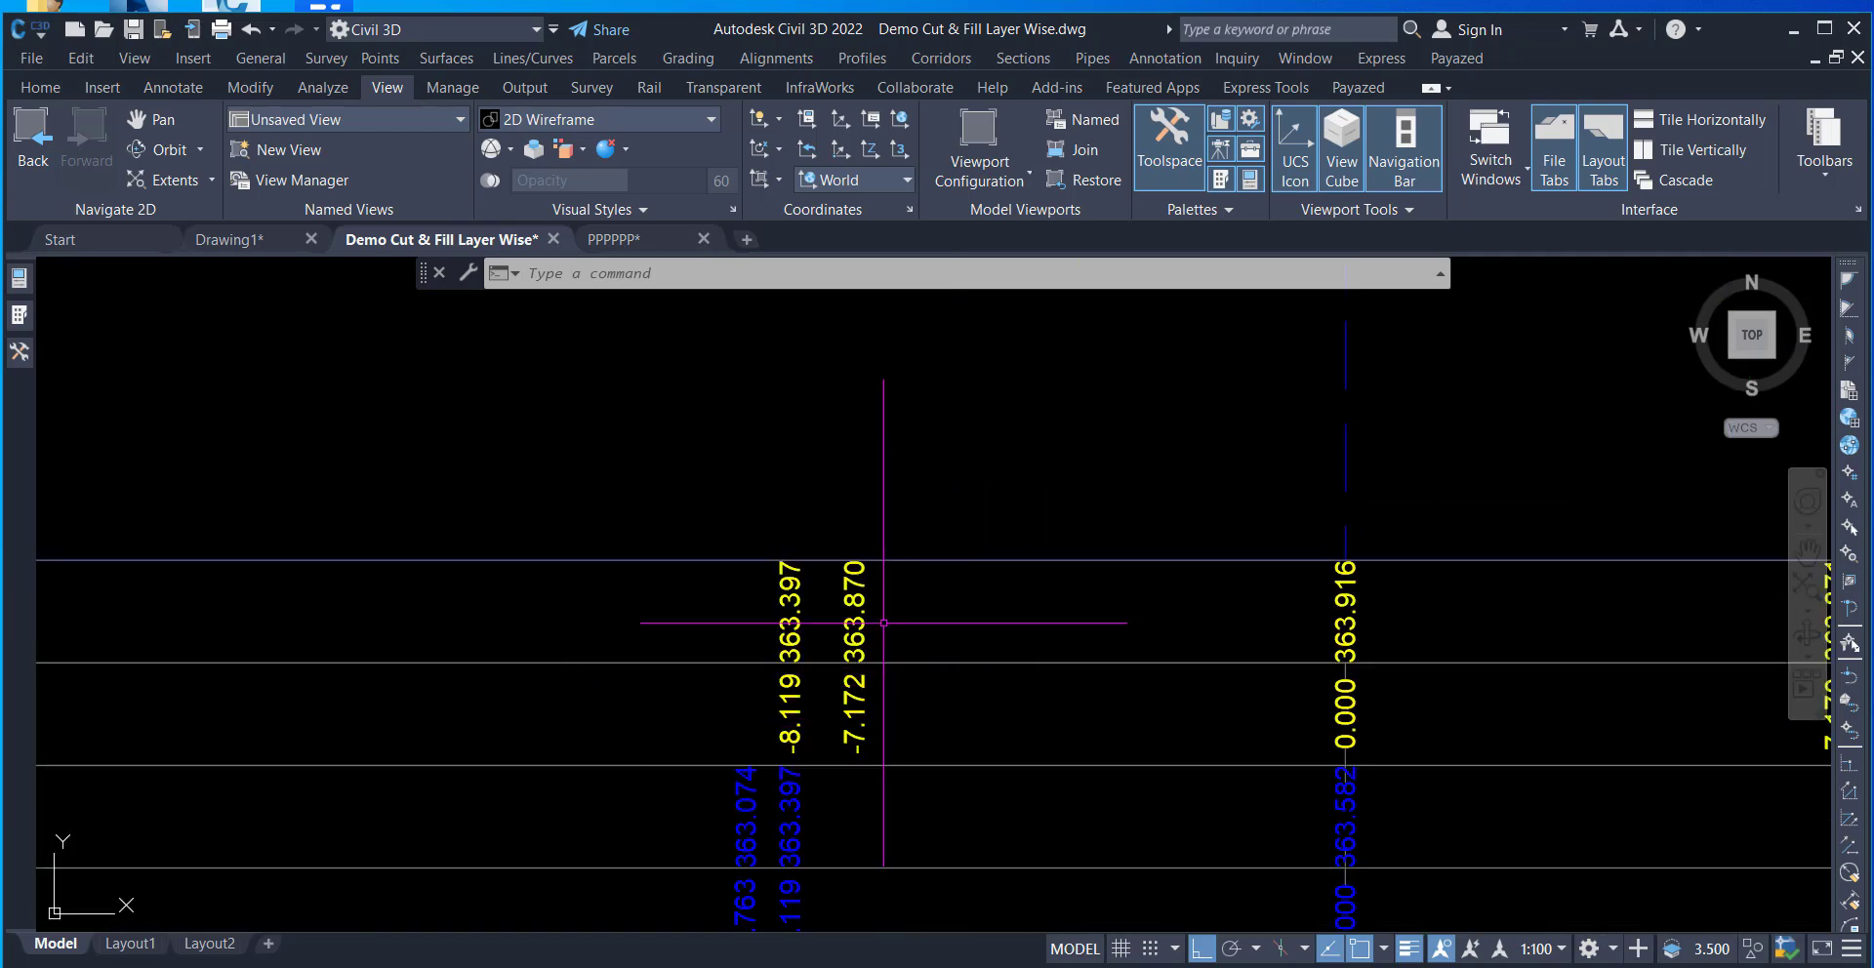
scroll(879, 619, down, 3)
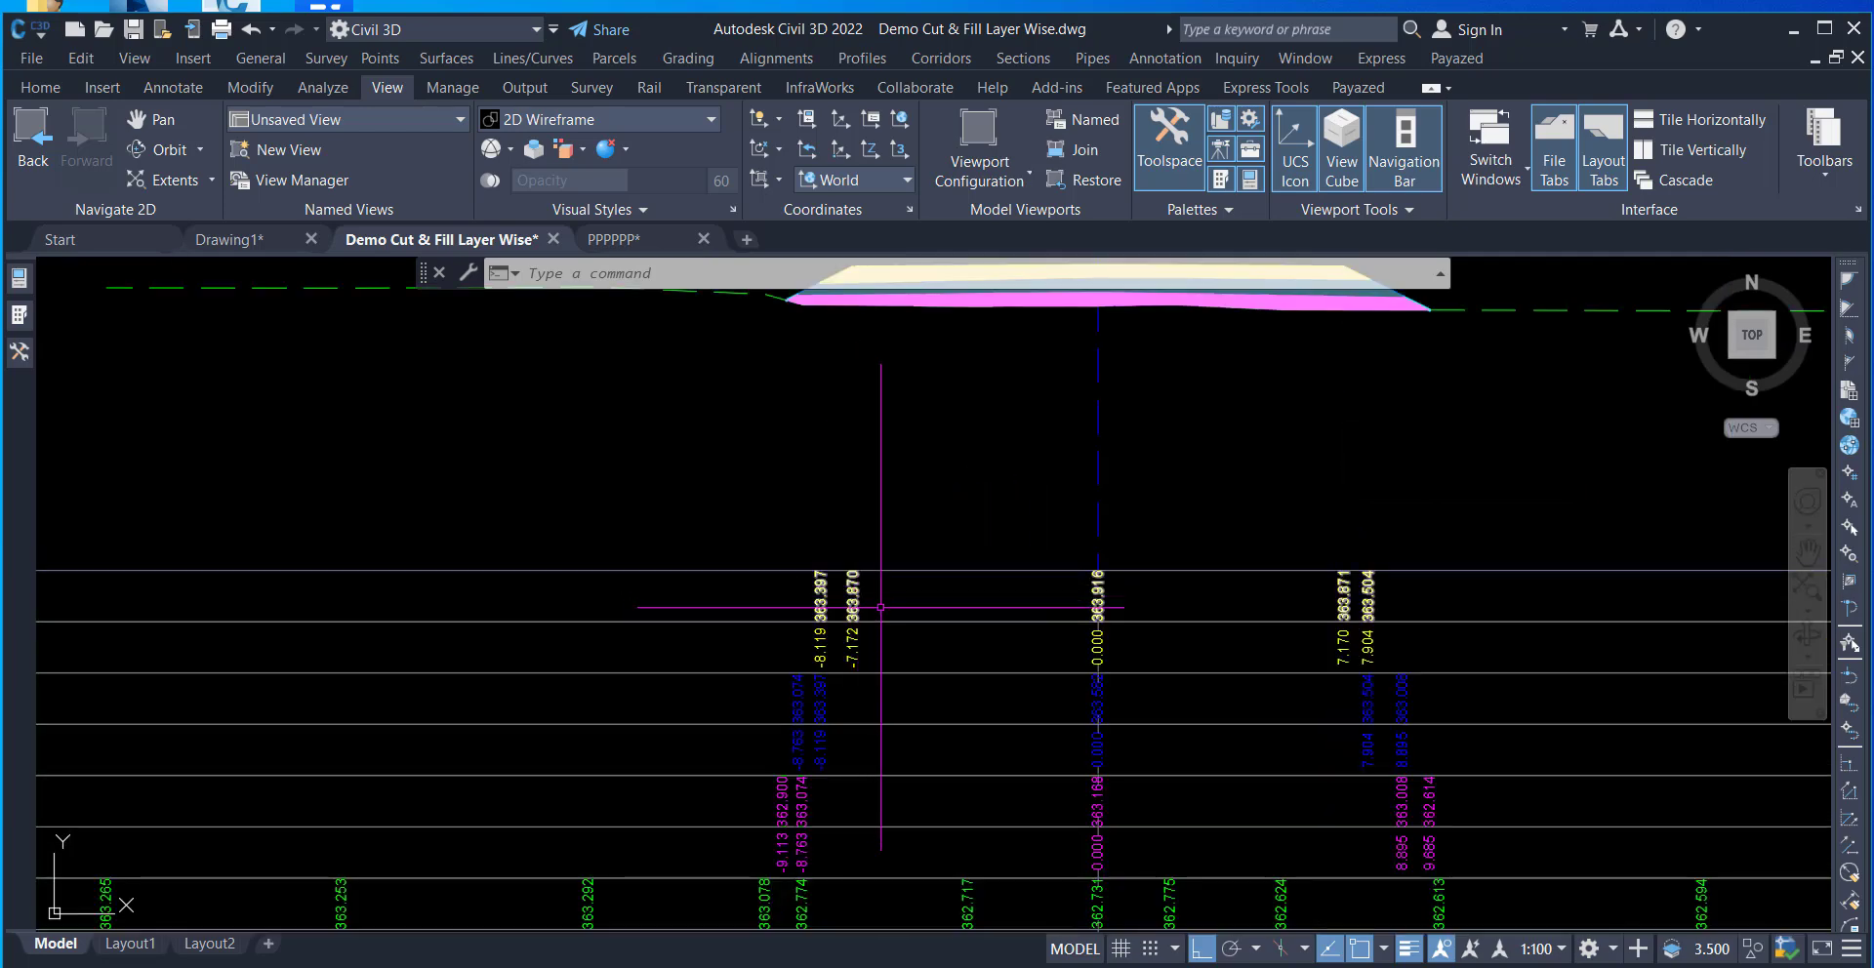
mouse_move(1158, 779)
middle_down()
mouse_move(1173, 790)
mouse_move(1151, 678)
mouse_move(1100, 619)
mouse_move(1078, 630)
middle_up()
scroll(997, 684, down, 3)
middle_drag(591, 683, 771, 698)
scroll(301, 732, up, 3)
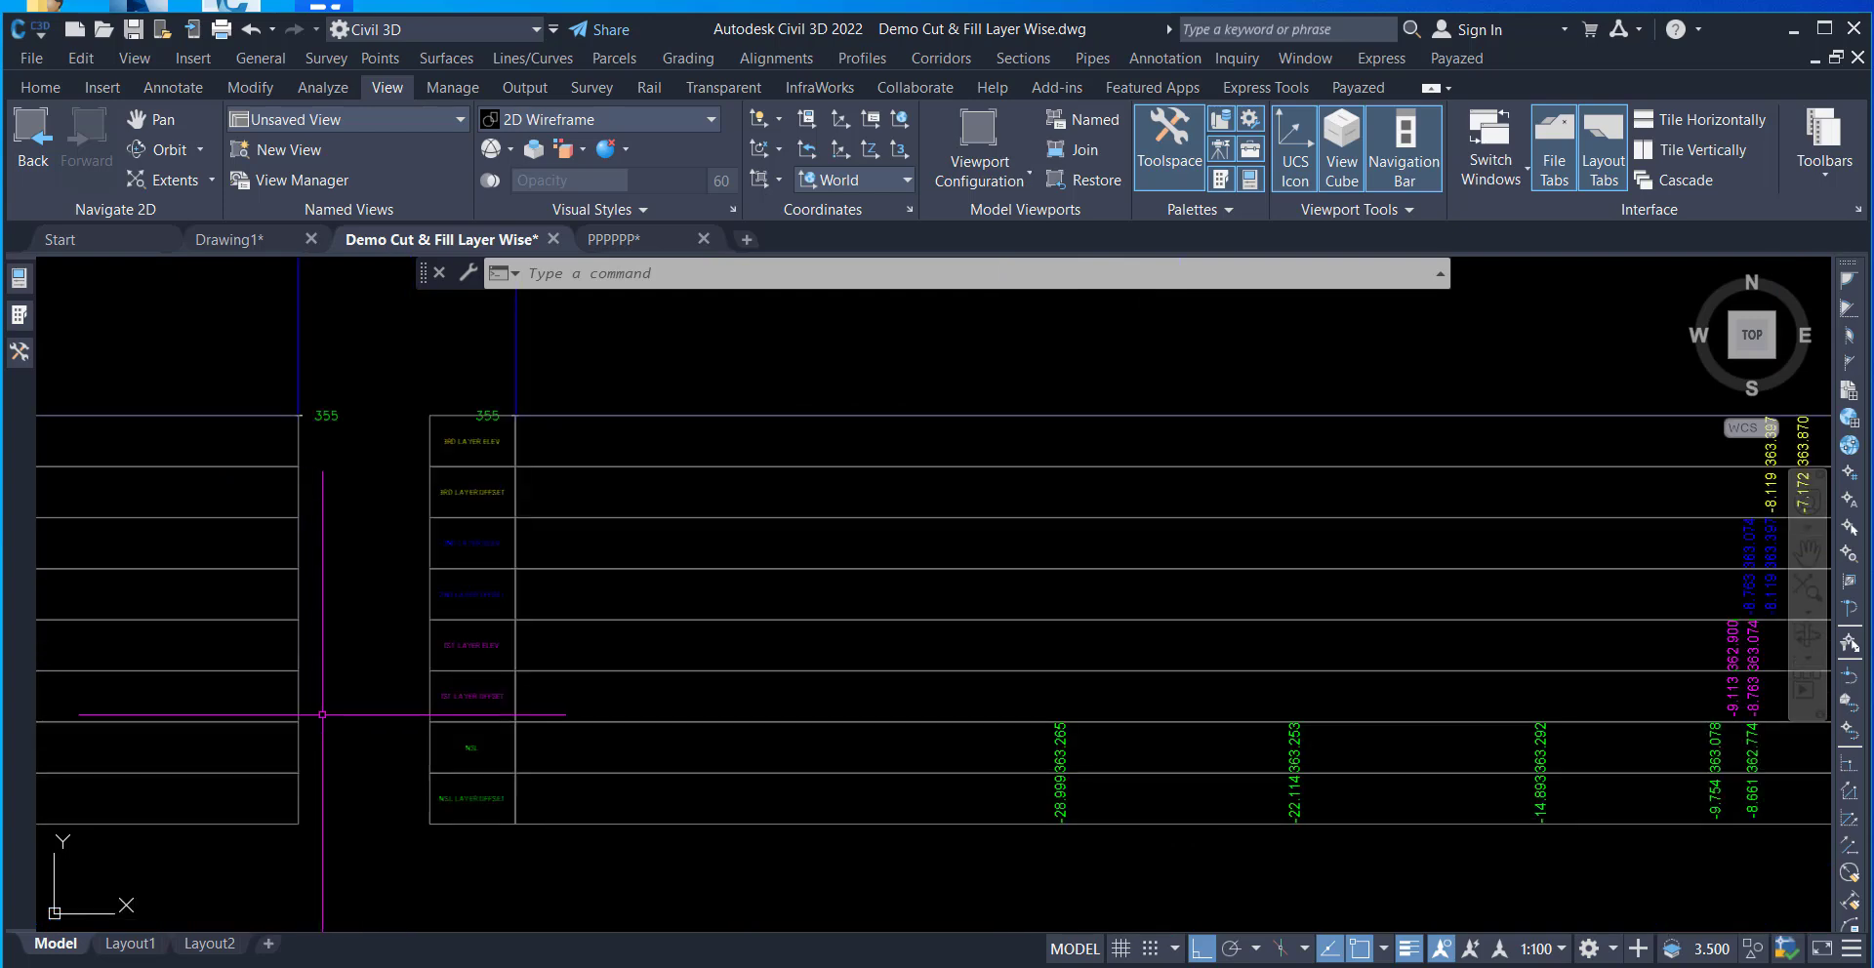
scroll(489, 565, up, 3)
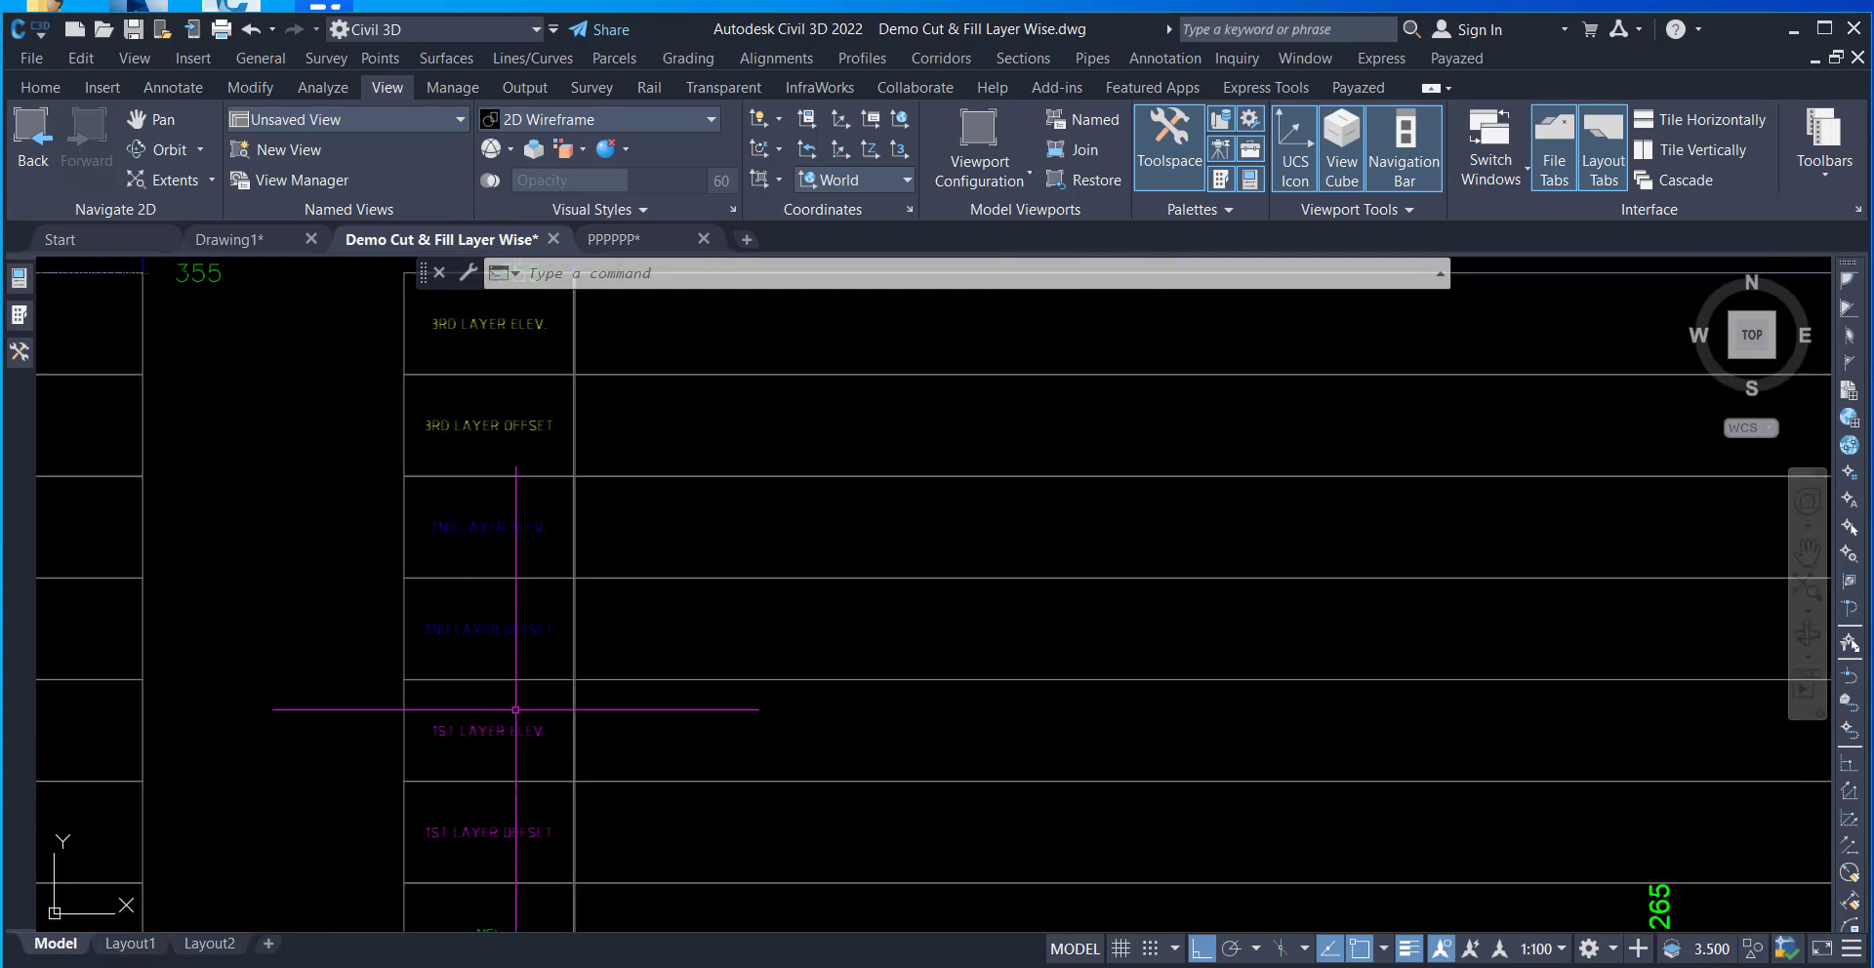
mouse_move(819, 753)
middle_down()
mouse_move(765, 586)
mouse_move(778, 542)
middle_up()
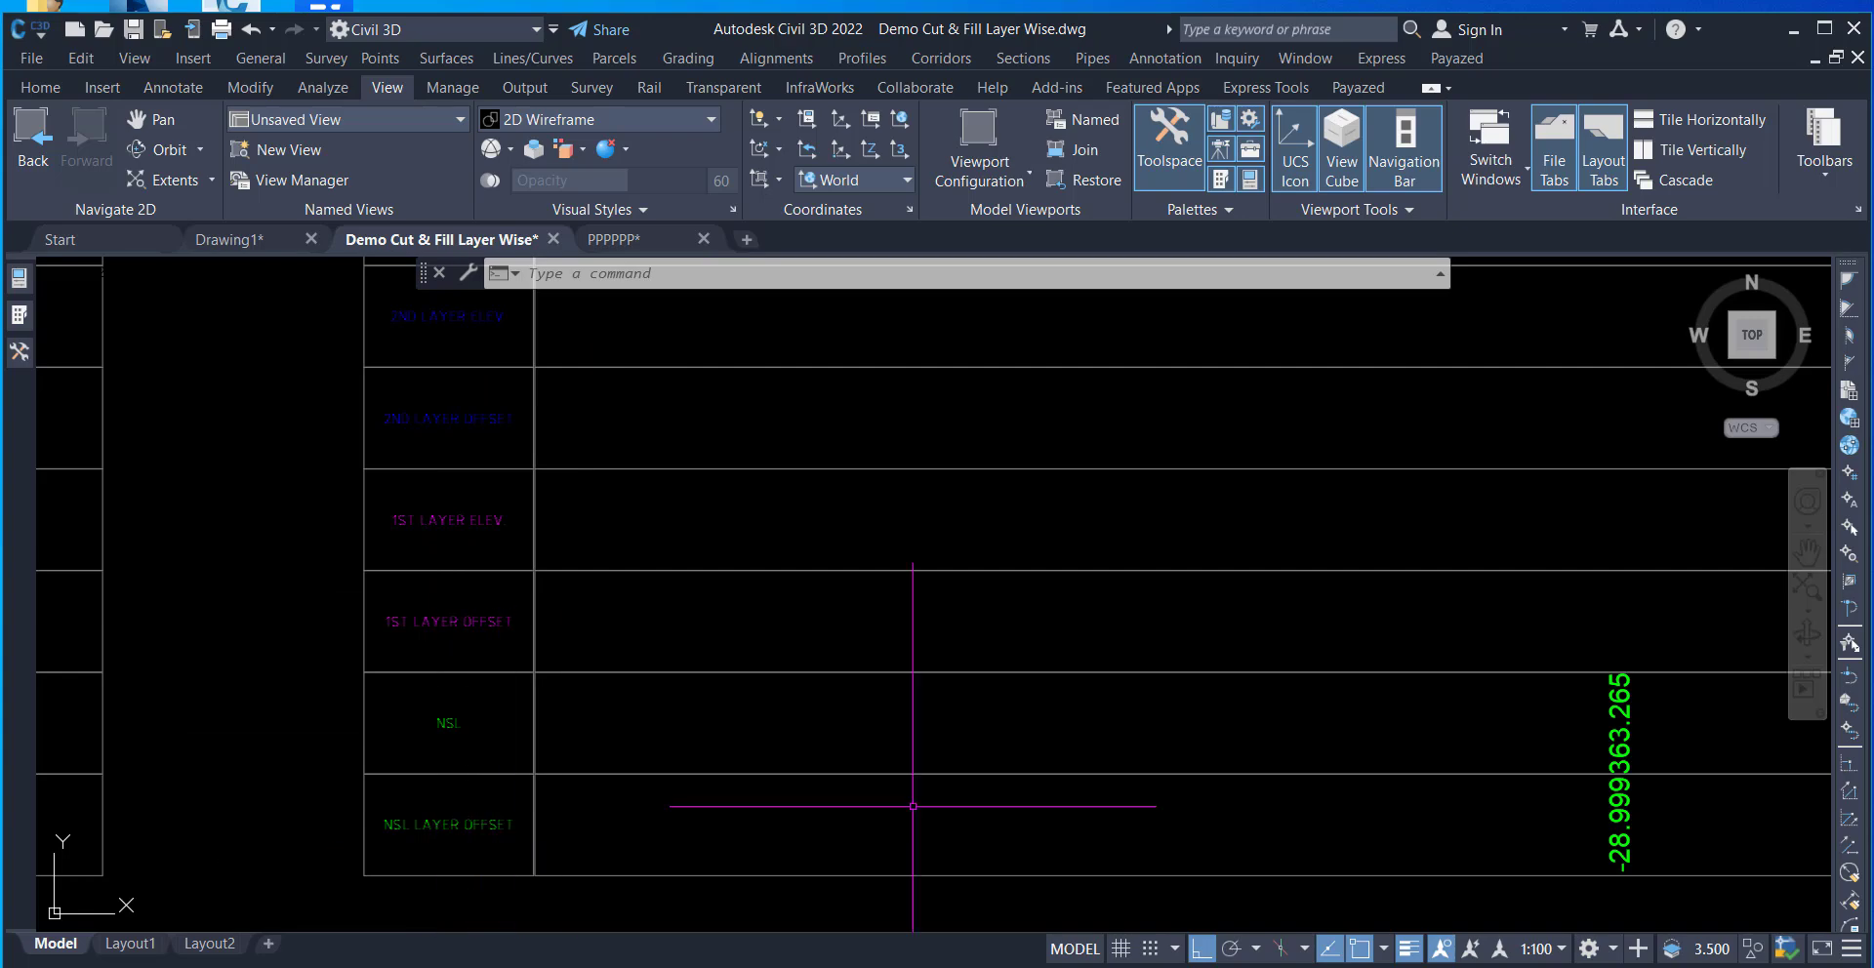
scroll(670, 795, down, 4)
scroll(781, 767, down, 3)
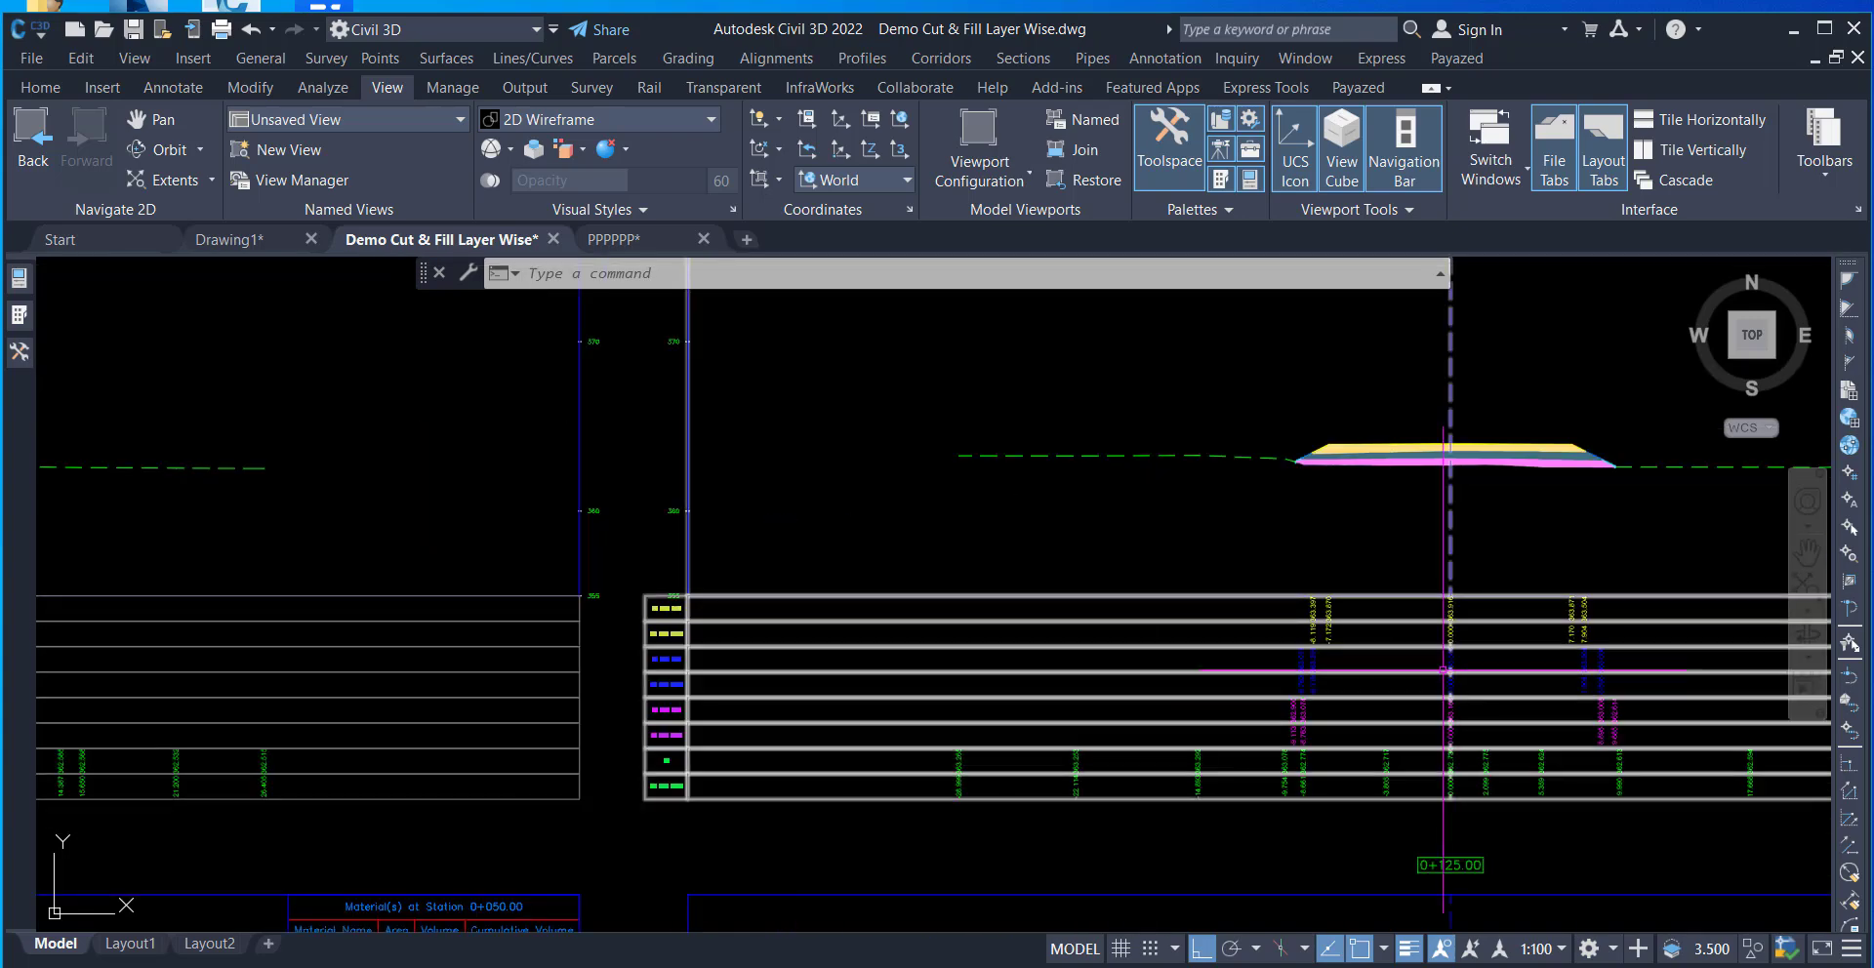
middle_drag(1500, 645, 962, 657)
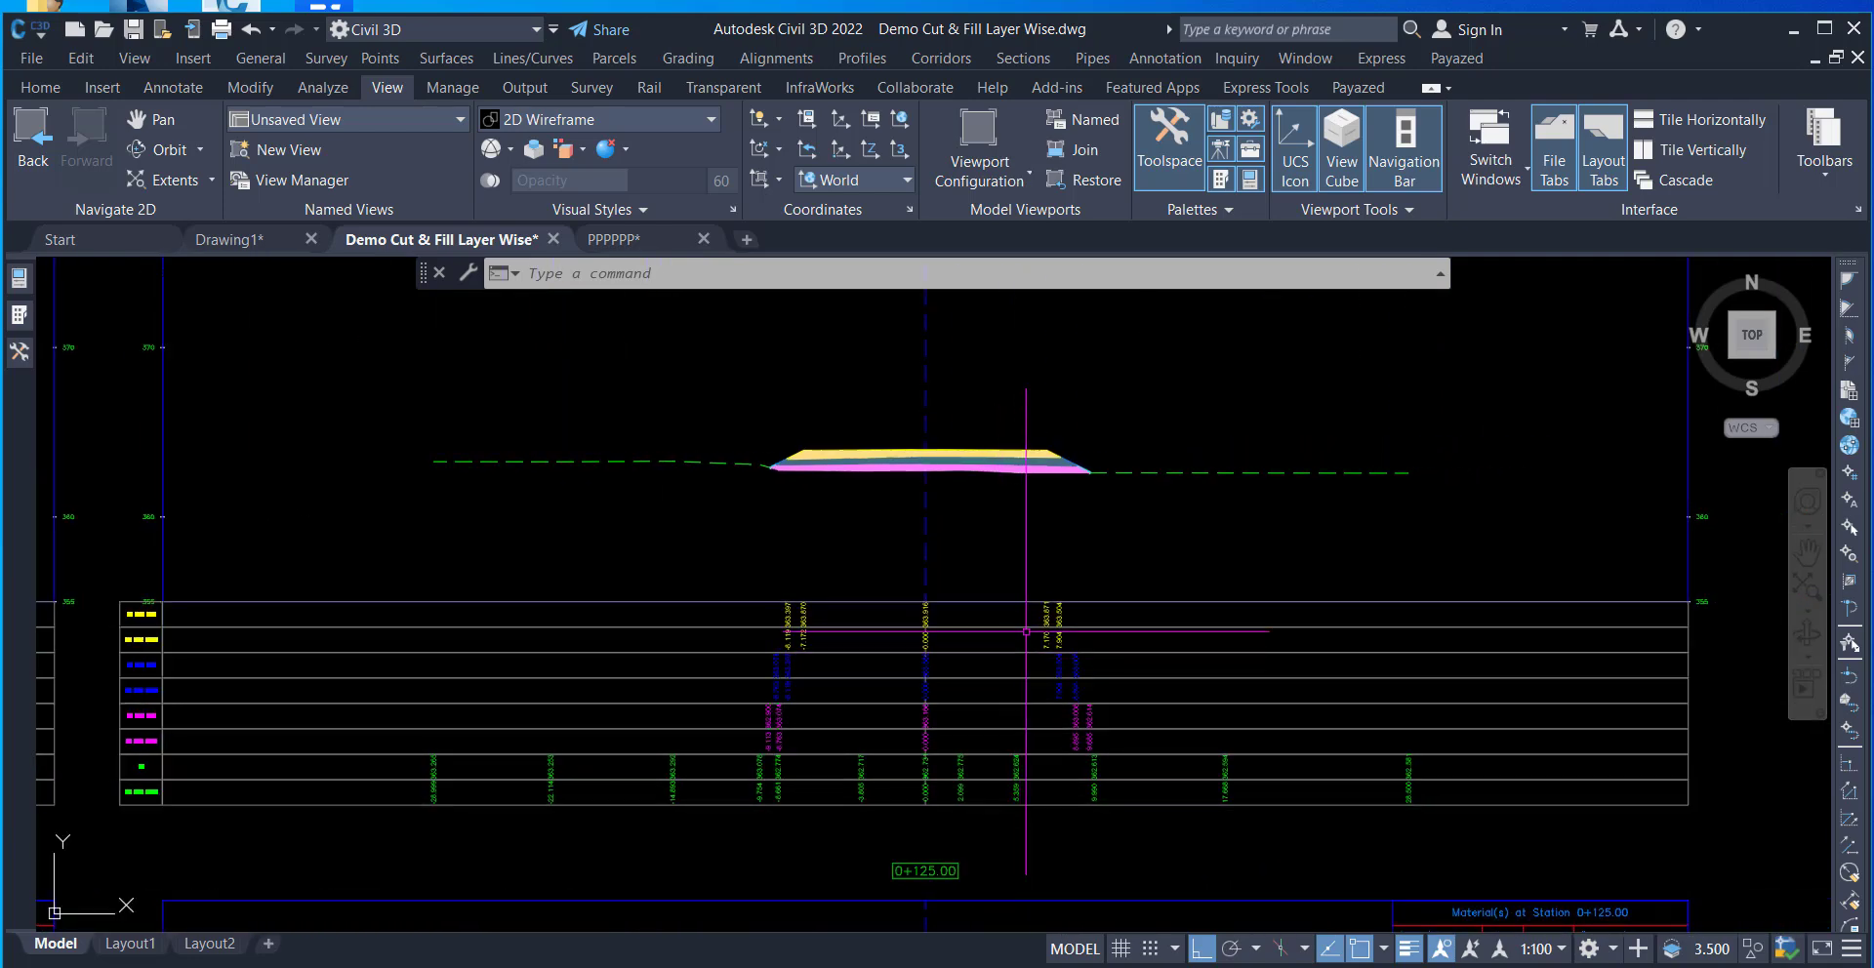
mouse_move(1249, 536)
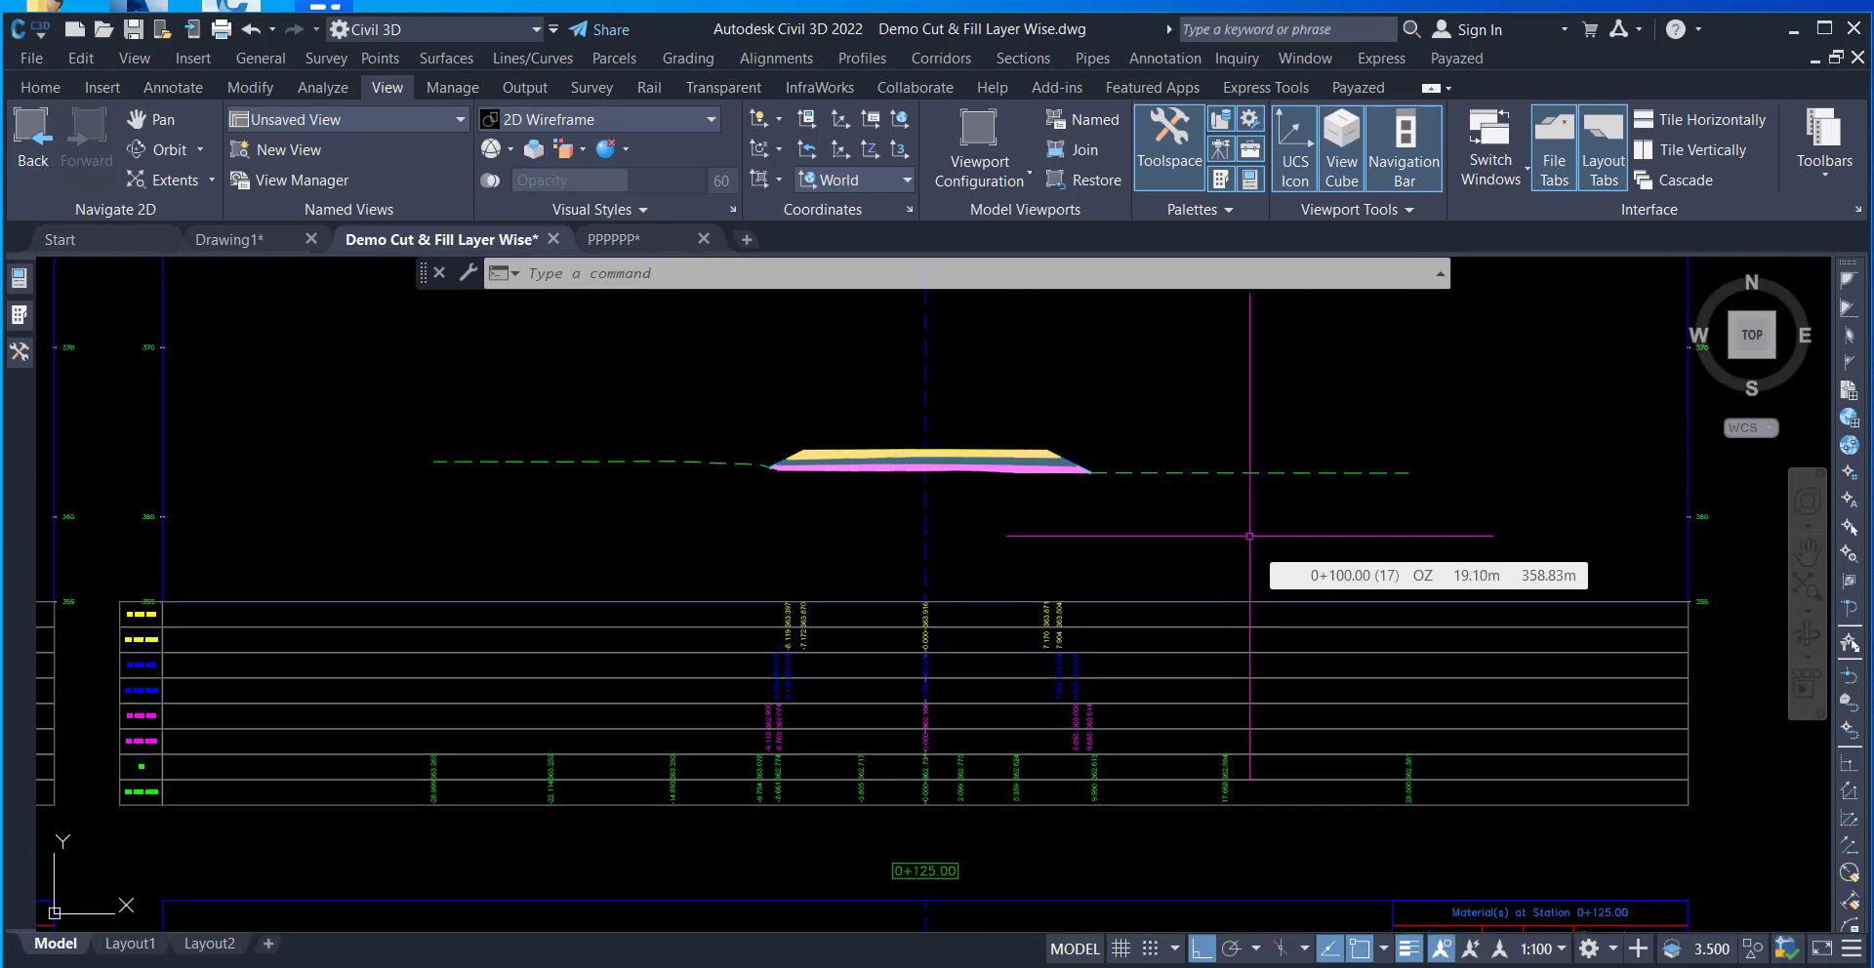